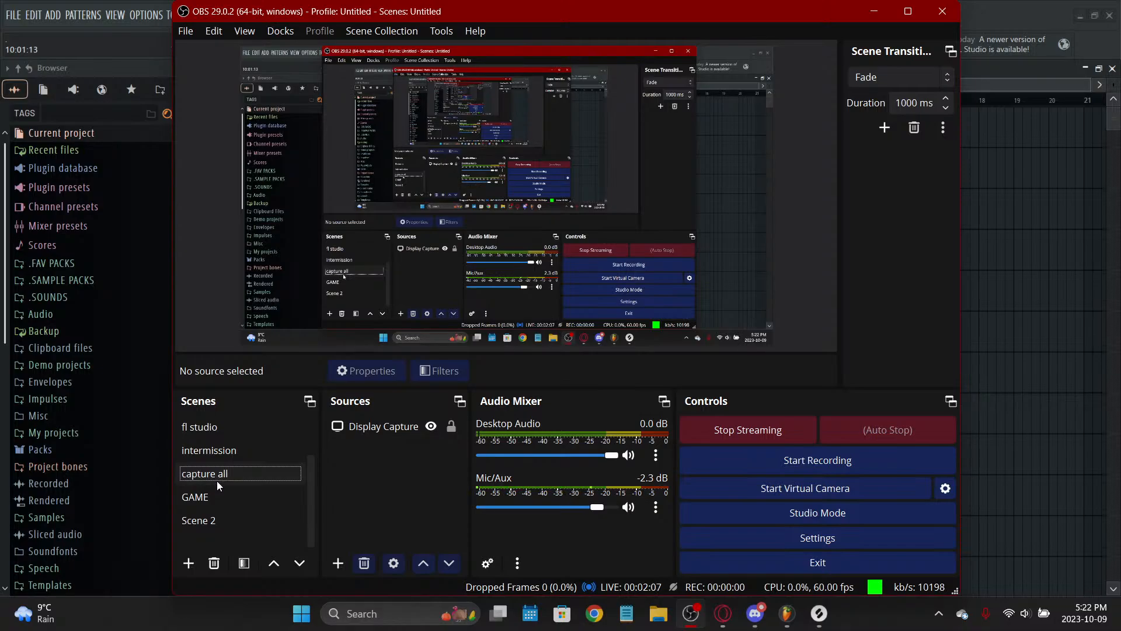
pyautogui.click(1069, 393)
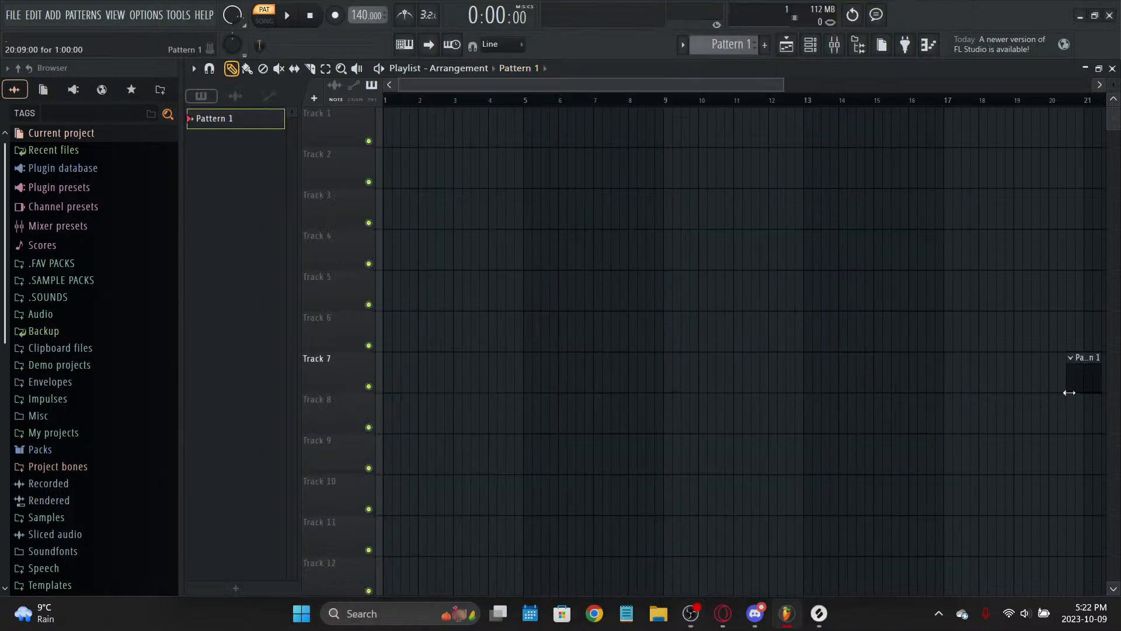
pyautogui.rightClick(1070, 393)
pyautogui.hotkey('ctrl', 'o')
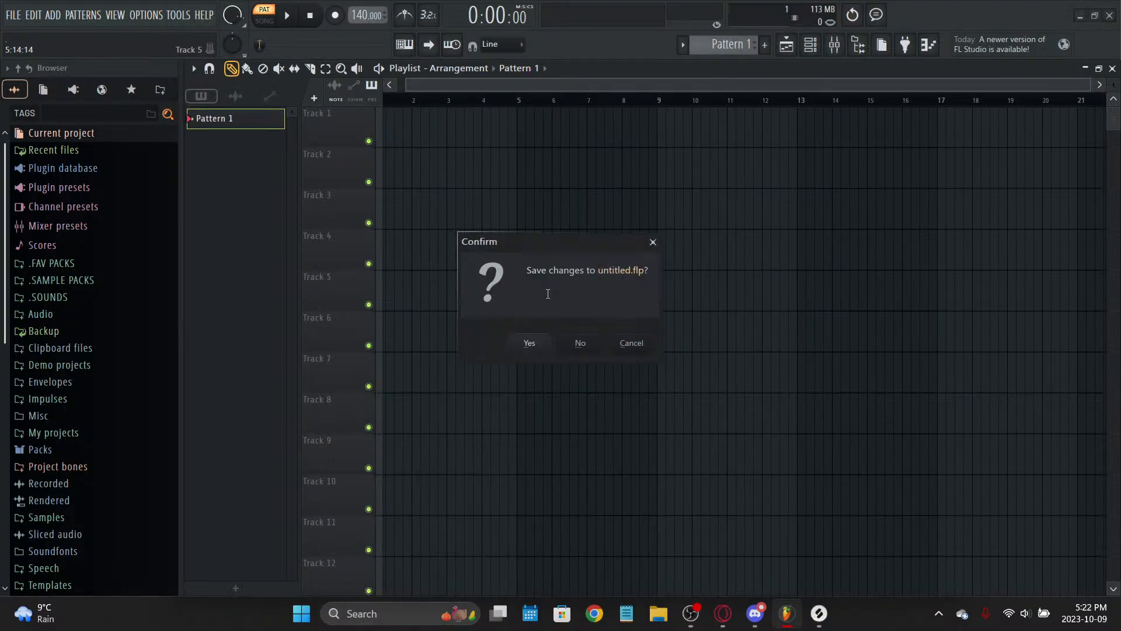
pyautogui.click(594, 341)
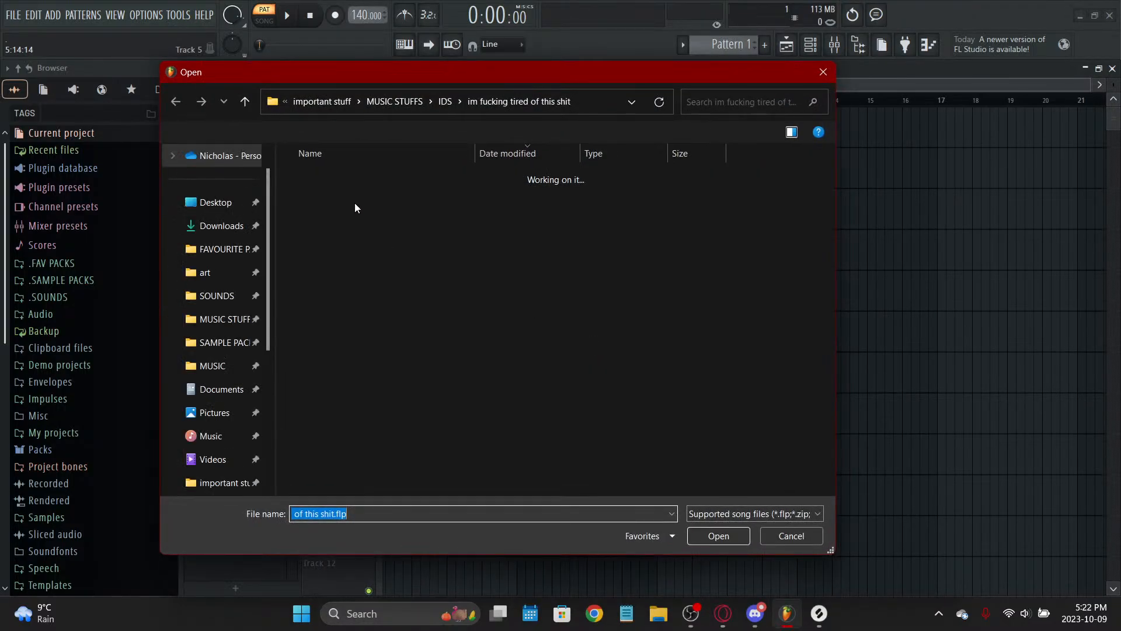
pyautogui.click(435, 100)
pyautogui.click(435, 100)
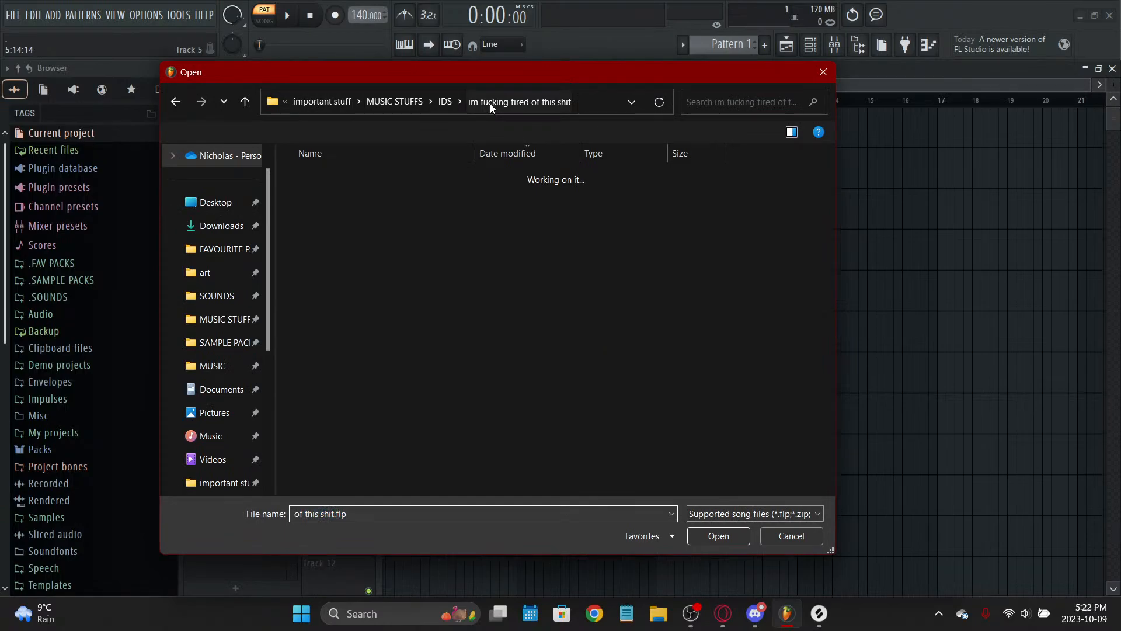
pyautogui.click(793, 541)
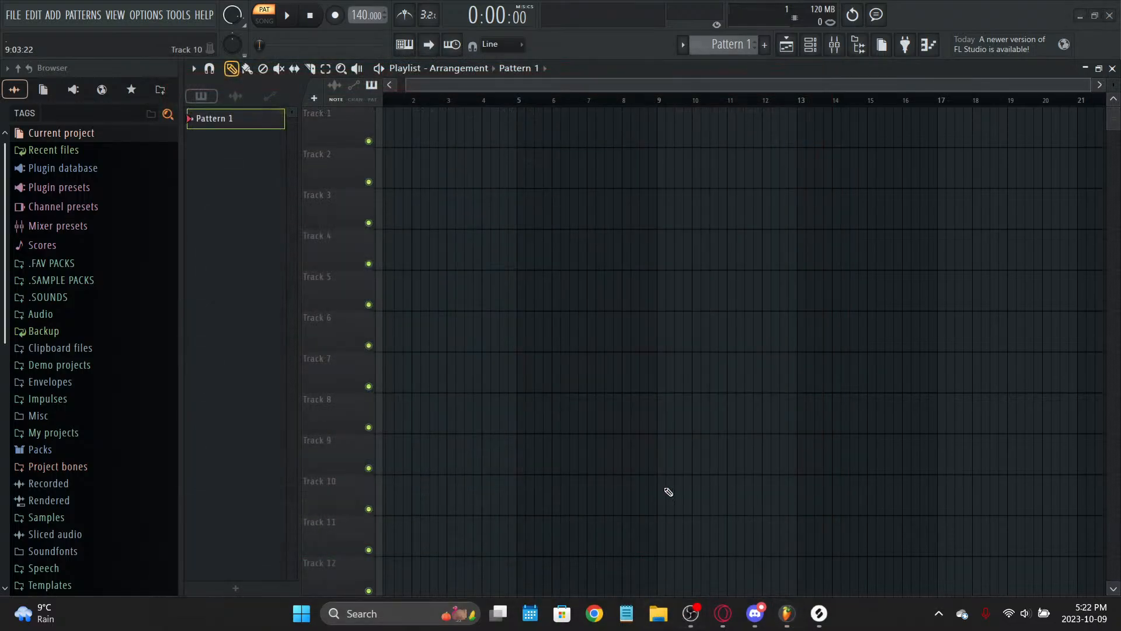
pyautogui.click(659, 614)
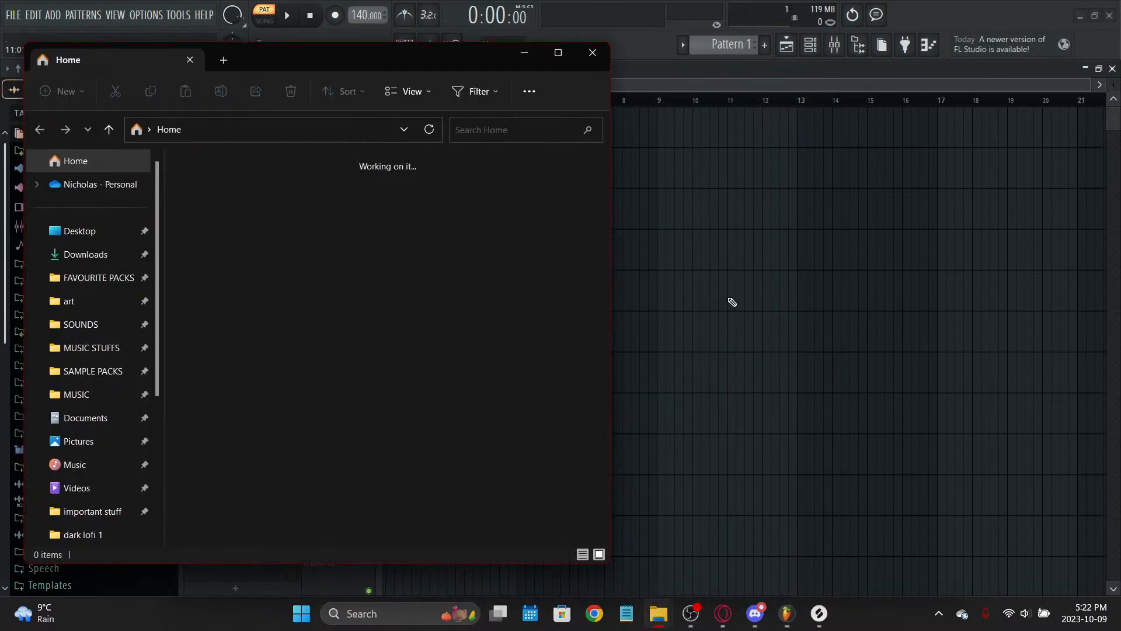
pyautogui.click(671, 257)
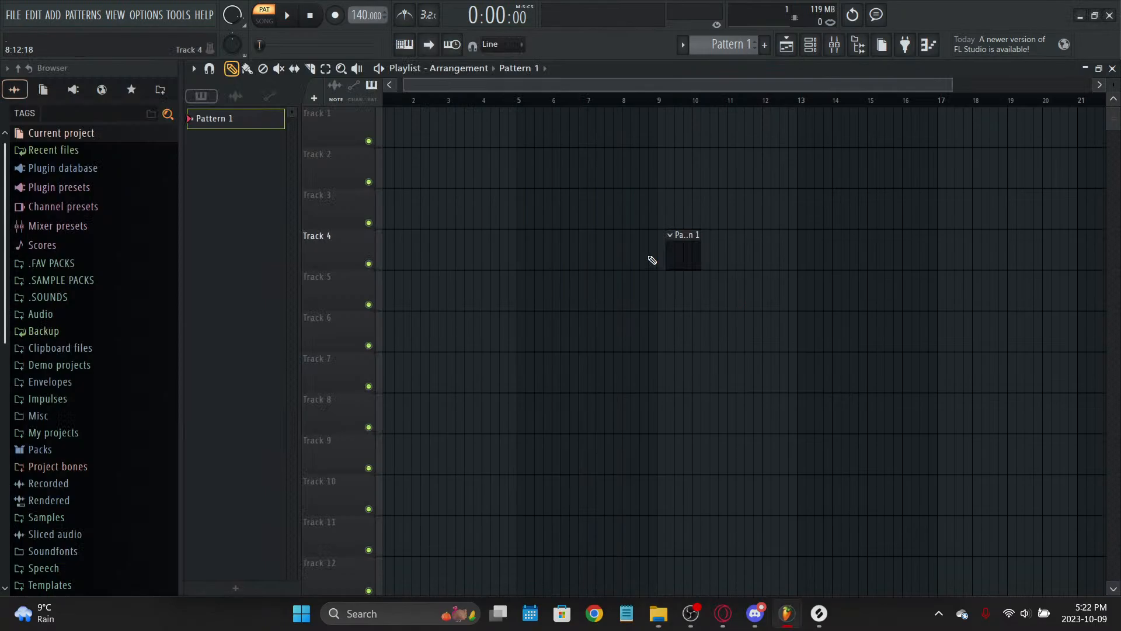
pyautogui.rightClick(686, 246)
# Step: Open the project im fucking tired of this shit.flp without saving the untitled one, and delete the stray Pattern 6 clip from Track 7
pyautogui.hotkey('ctrl', 'o')
pyautogui.click(591, 341)
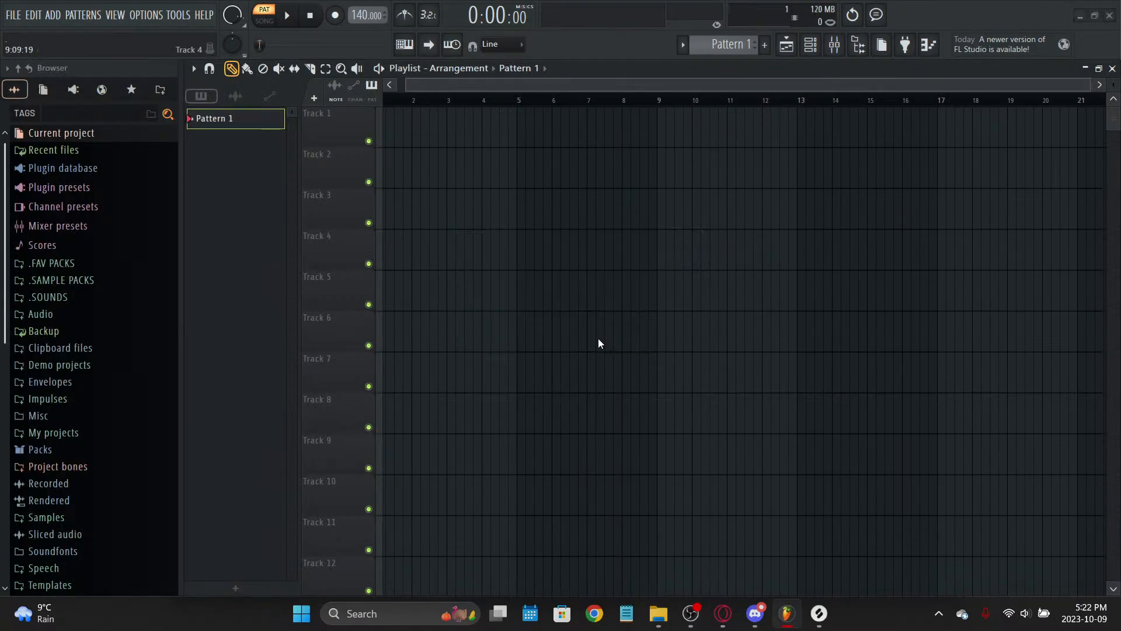
pyautogui.click(445, 106)
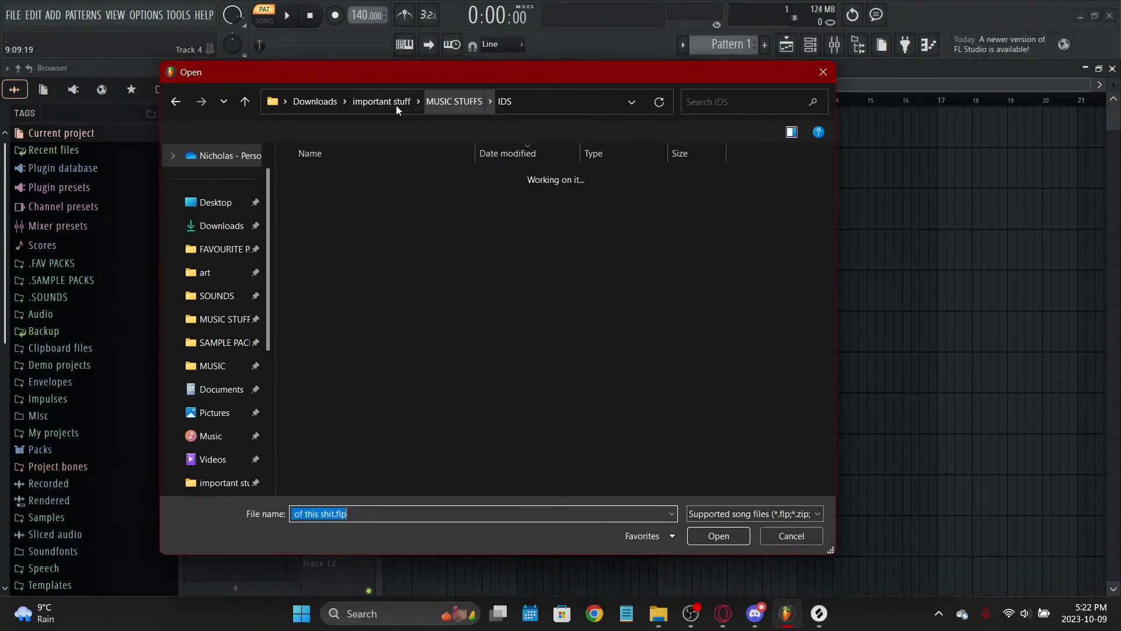
pyautogui.click(394, 105)
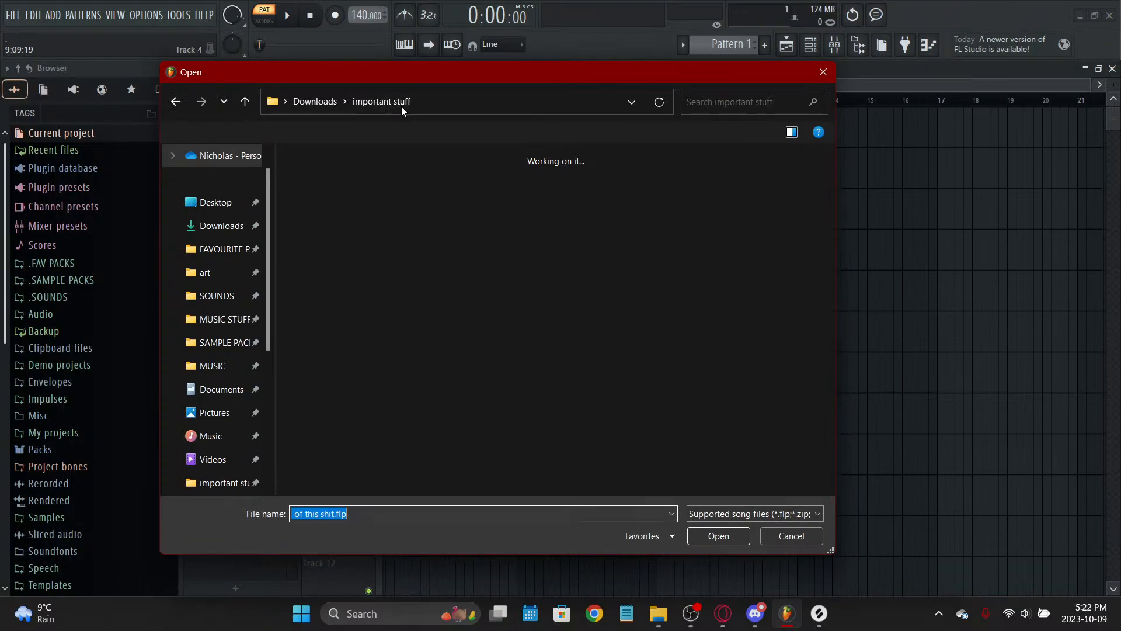
pyautogui.click(691, 613)
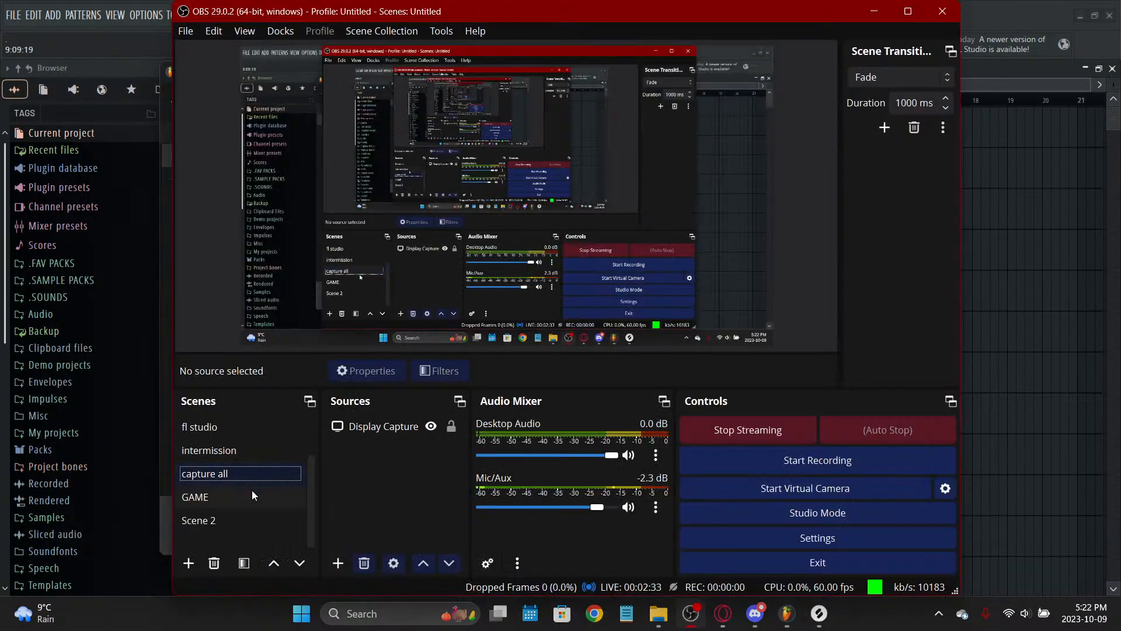
pyautogui.click(247, 515)
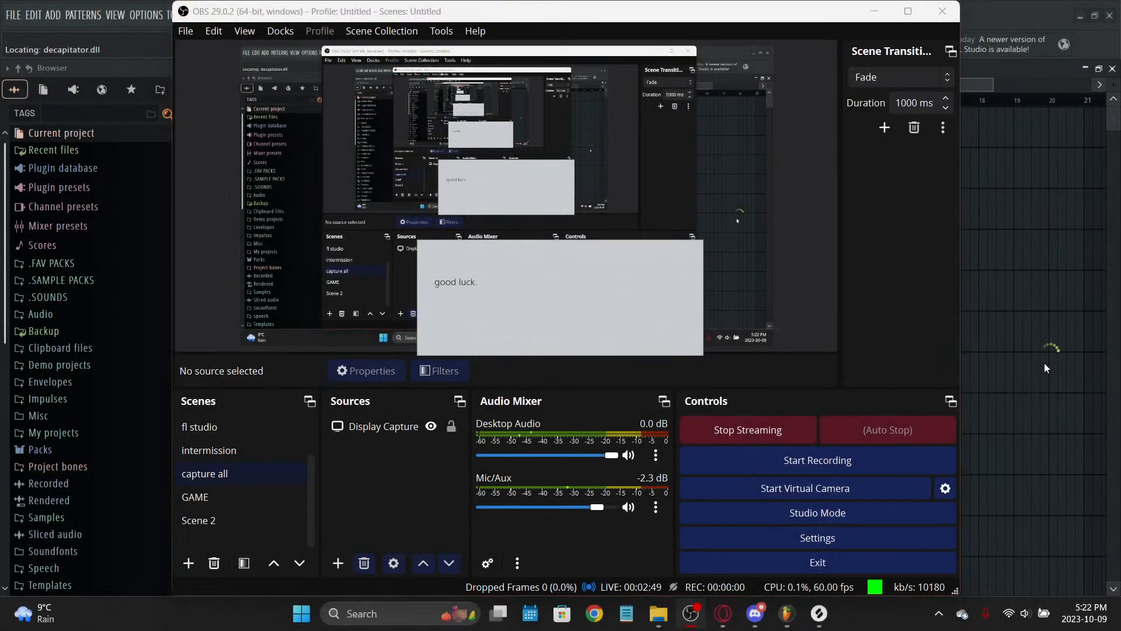
pyautogui.click(874, 12)
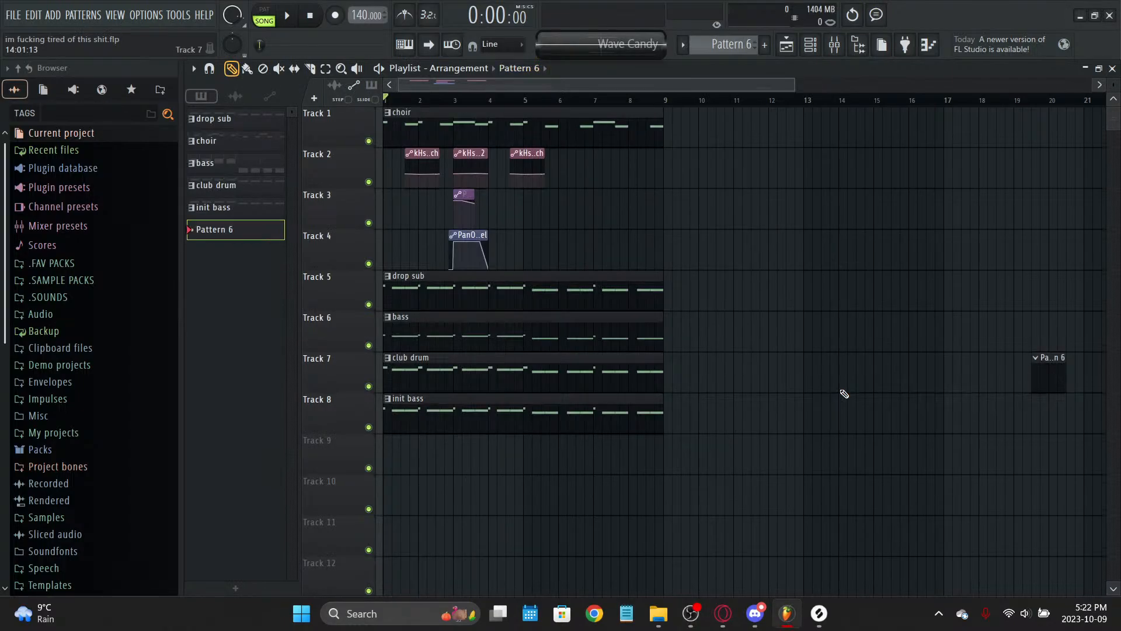
pyautogui.rightClick(1048, 374)
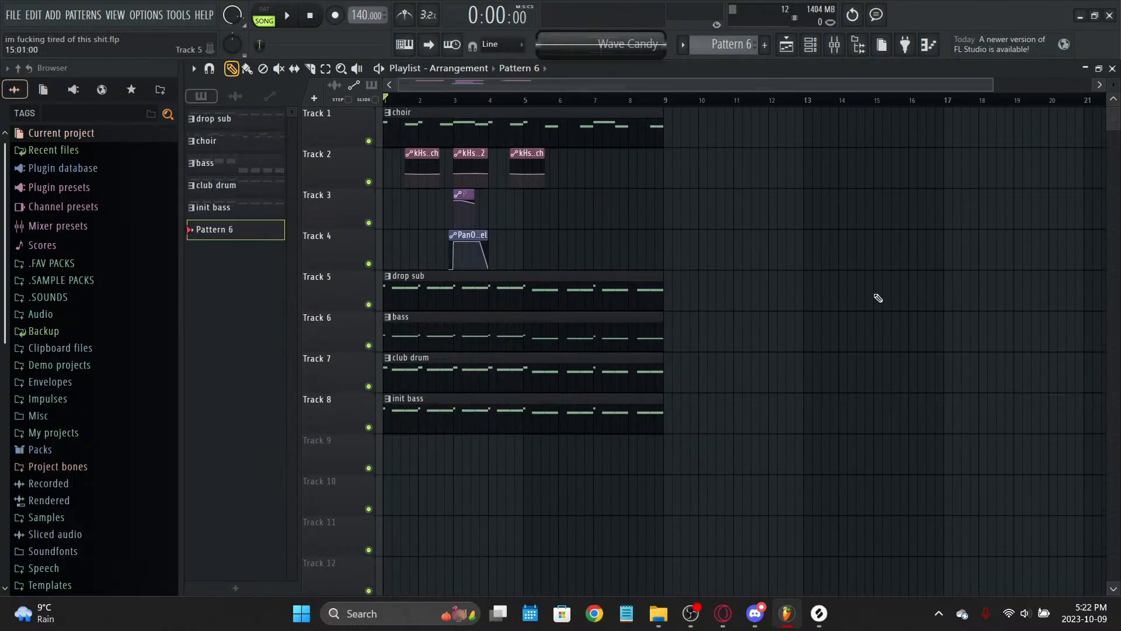
# Step: Open the project info settings and fill in the author's name
pyautogui.click(876, 22)
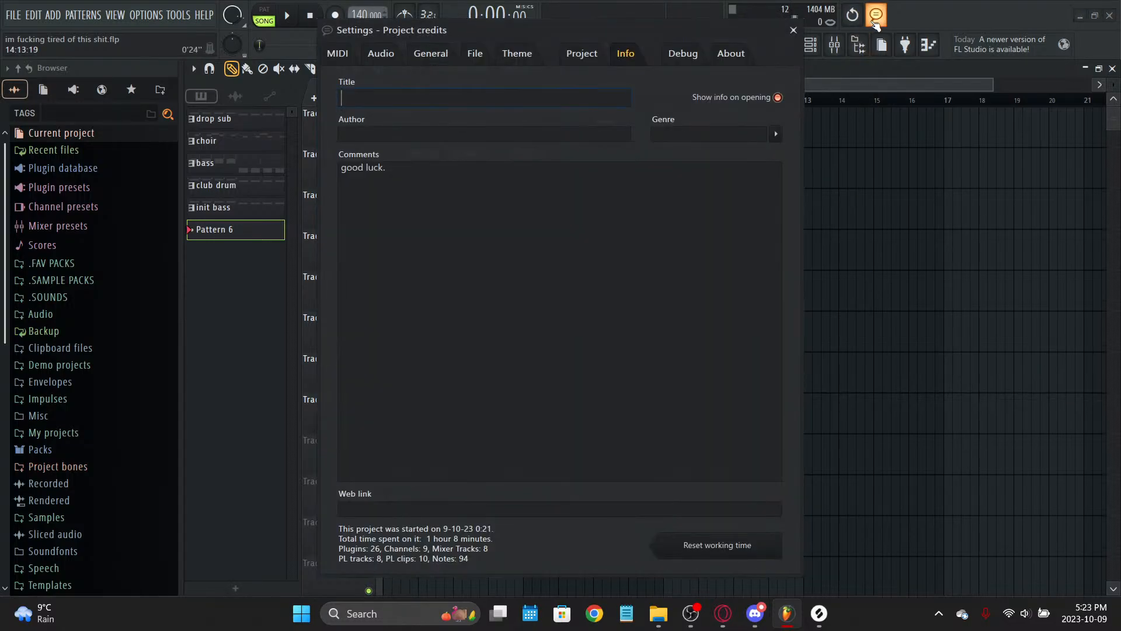
pyautogui.click(746, 97)
pyautogui.press('Tab')
pyautogui.write('Chanpaiix')
# Step: Set the project's genre to breakcore in the project info settings
pyautogui.click(694, 132)
pyautogui.write('unknown')
pyautogui.press('F12')
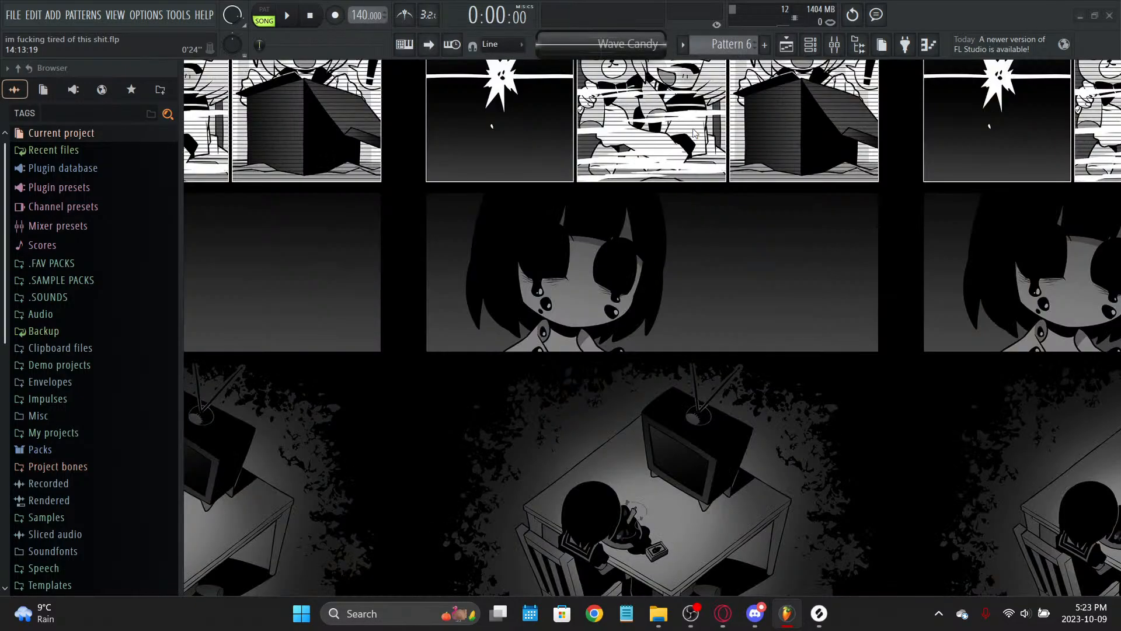
pyautogui.click(787, 45)
pyautogui.click(876, 16)
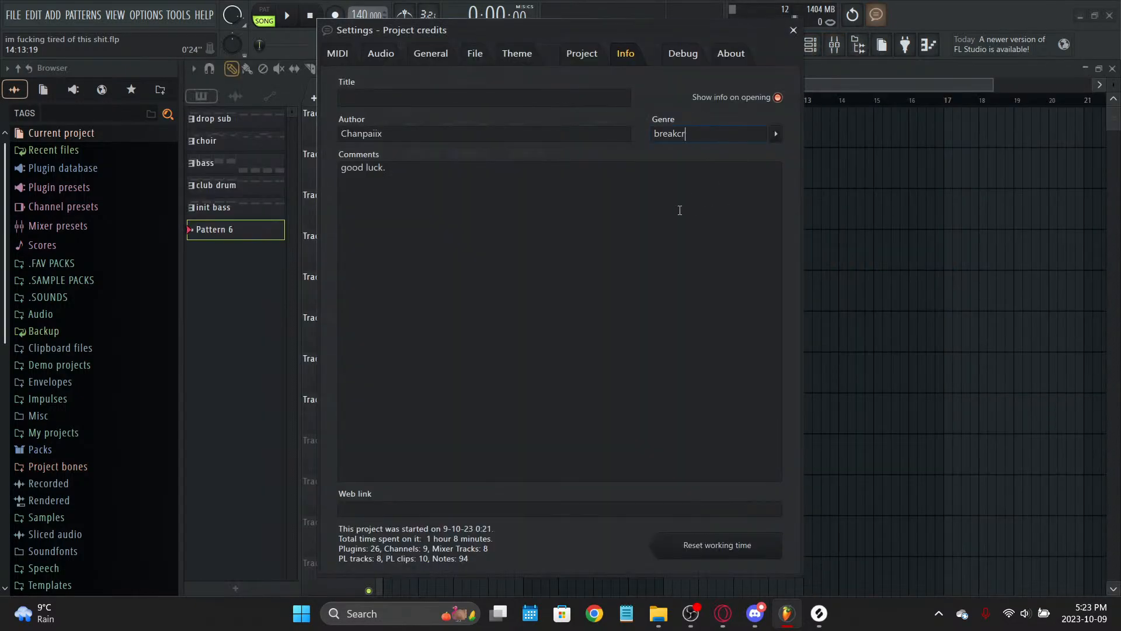
pyautogui.click(708, 135)
pyautogui.write('breakcore')
# Step: Turn off showing the project info on opening, and close the settings
pyautogui.click(744, 97)
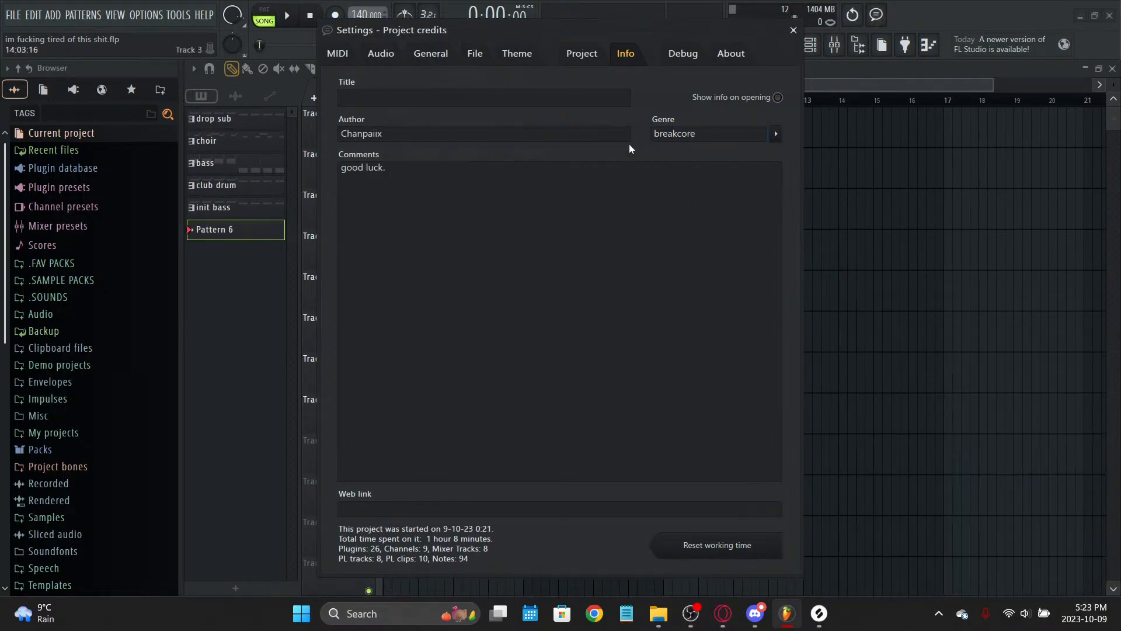
pyautogui.click(951, 409)
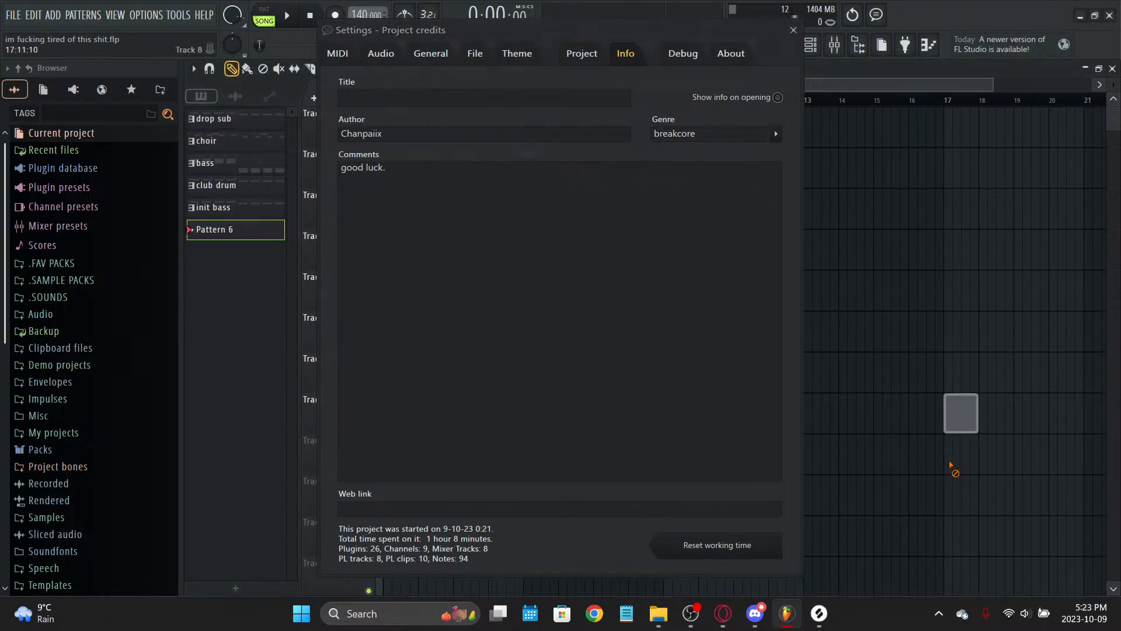
pyautogui.click(817, 50)
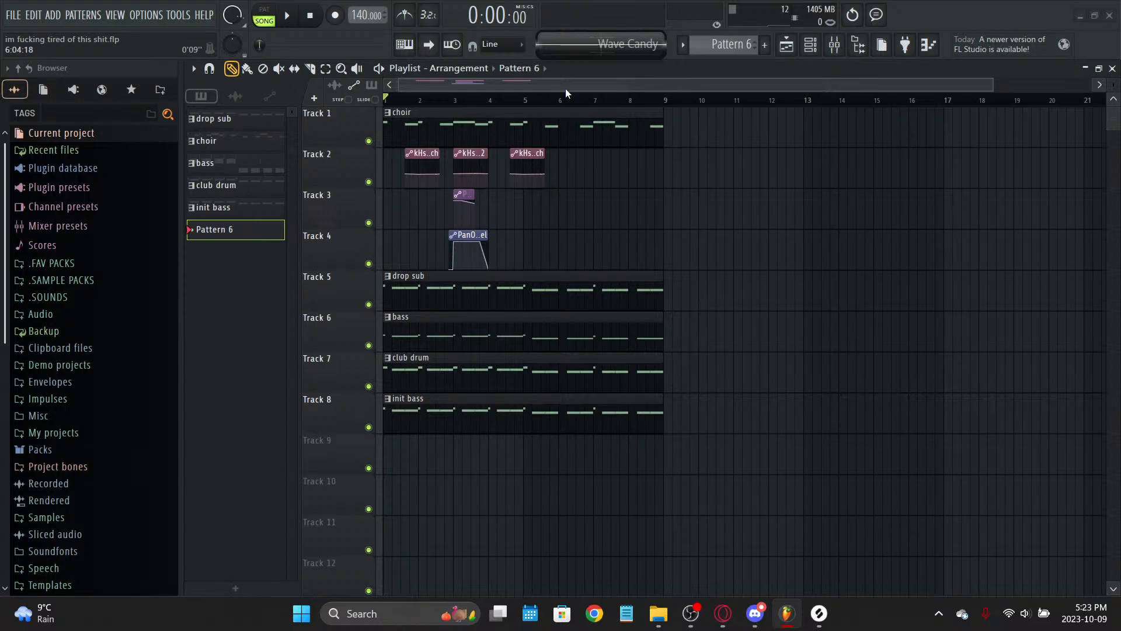
pyautogui.click(878, 16)
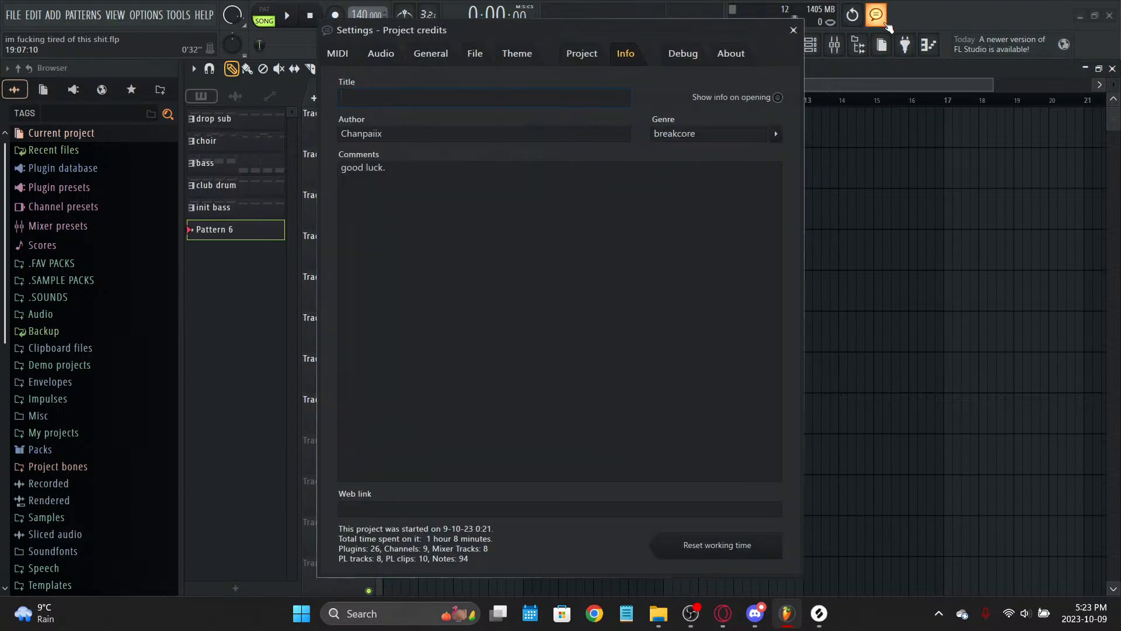
pyautogui.moveTo(641, 368); pyautogui.dragTo(668, 368)
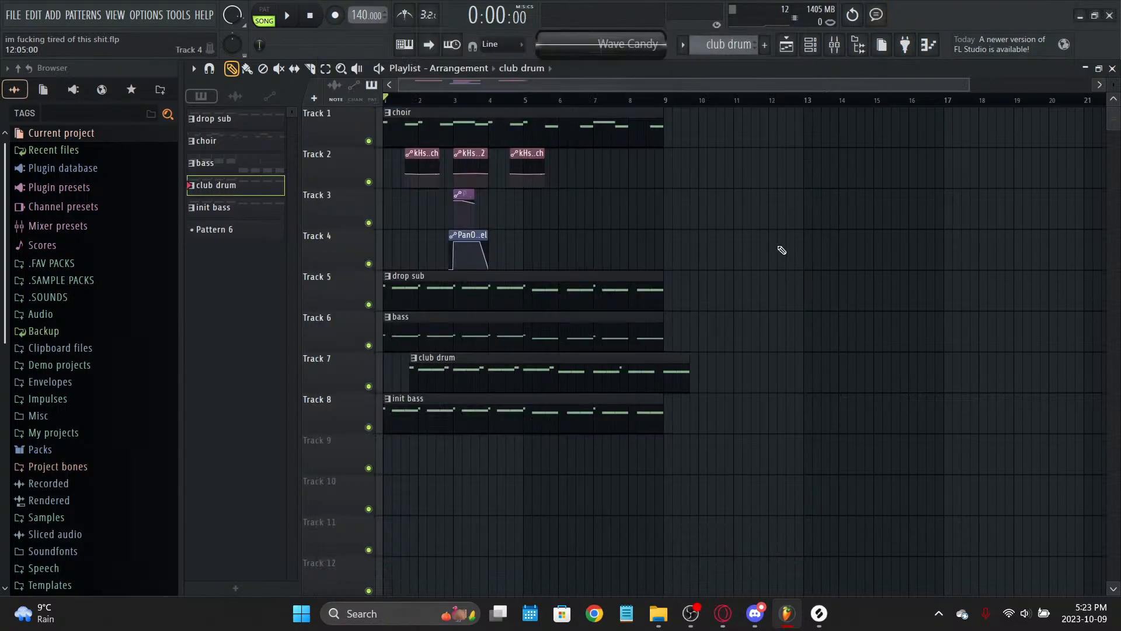
pyautogui.rightClick(681, 381)
pyautogui.hotkey('ctrl', 'z')
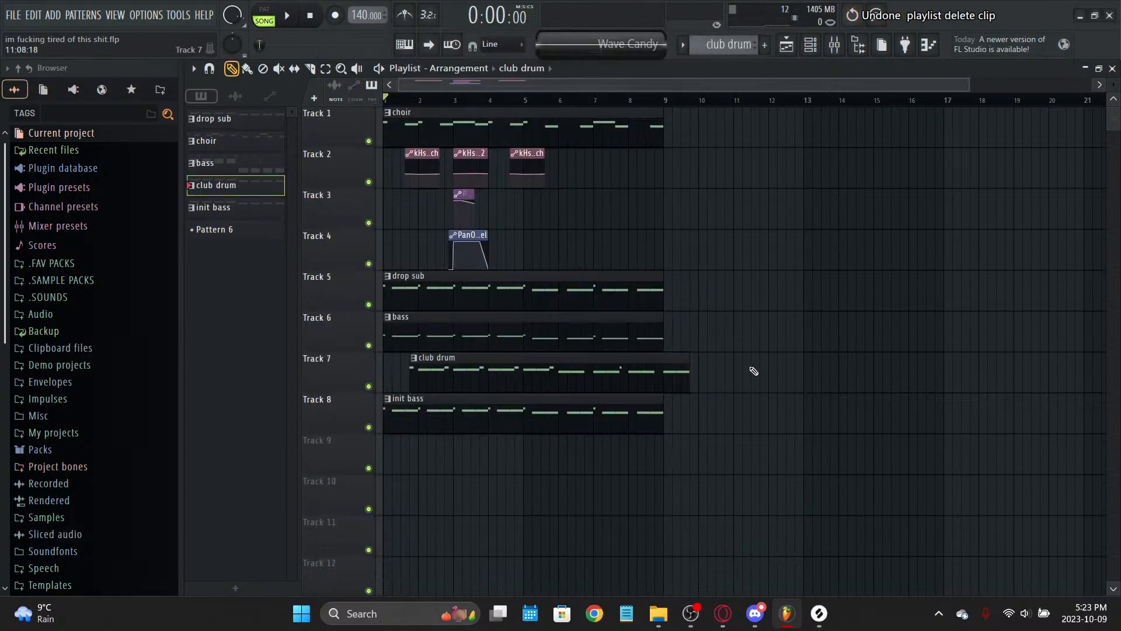
pyautogui.hotkey('ctrl', 'z')
pyautogui.moveTo(686, 170); pyautogui.dragTo(153, 486)
pyautogui.click(720, 248)
pyautogui.rightClick(793, 236)
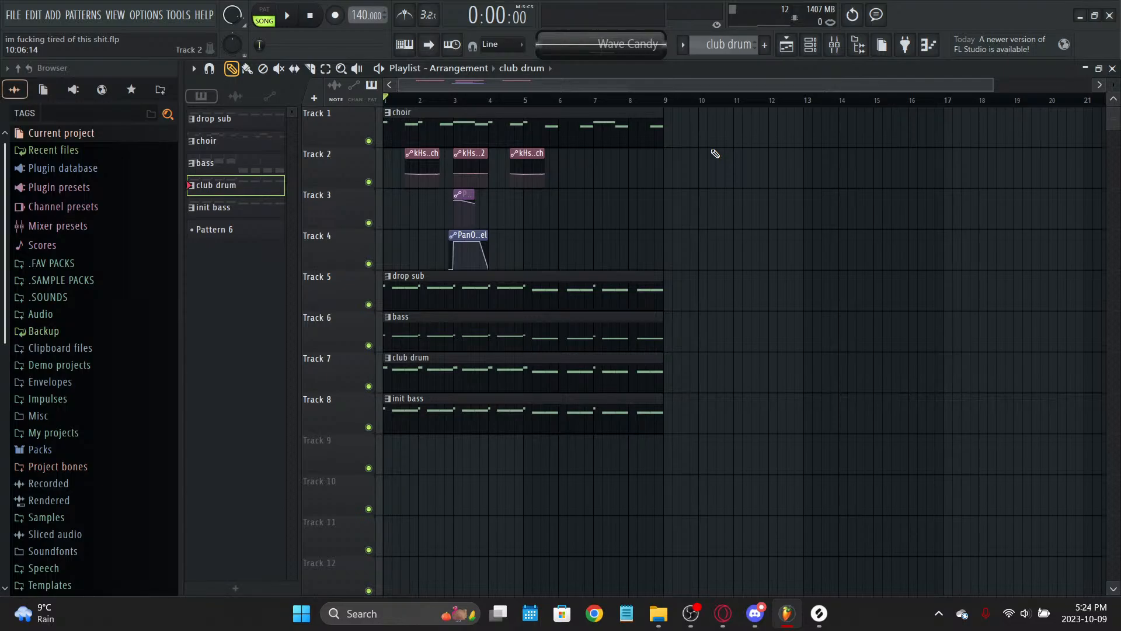
# Step: Play the whole arrangement in song mode, set the main volume to 84% during playback, and stop it
pyautogui.press('space')
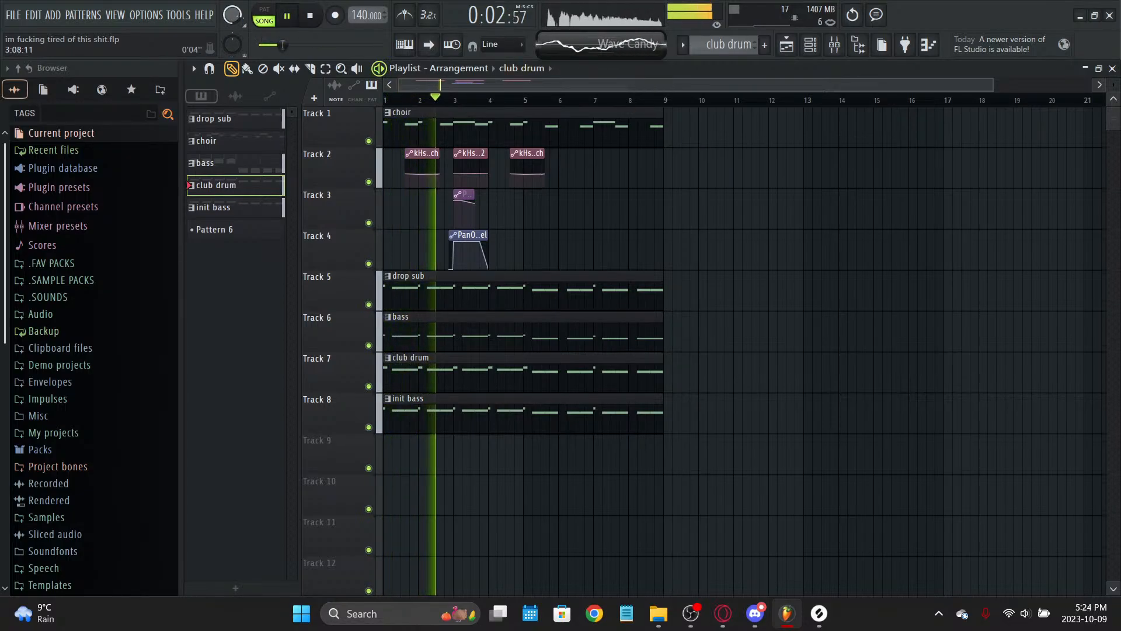
pyautogui.moveTo(232, 15); pyautogui.dragTo(232, 21)
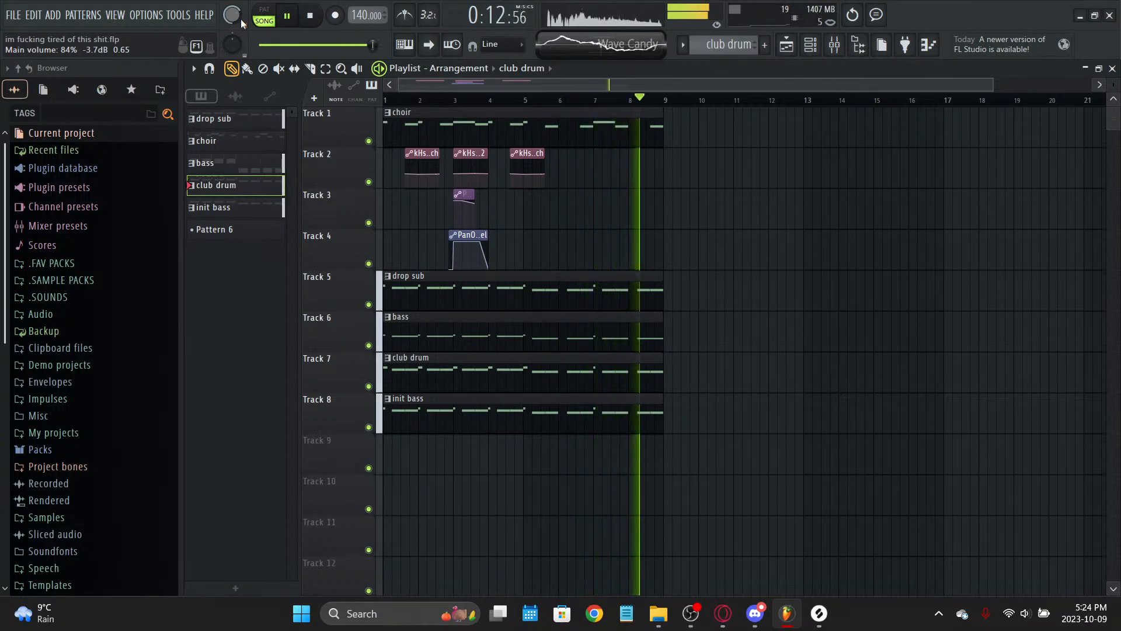
pyautogui.press('space')
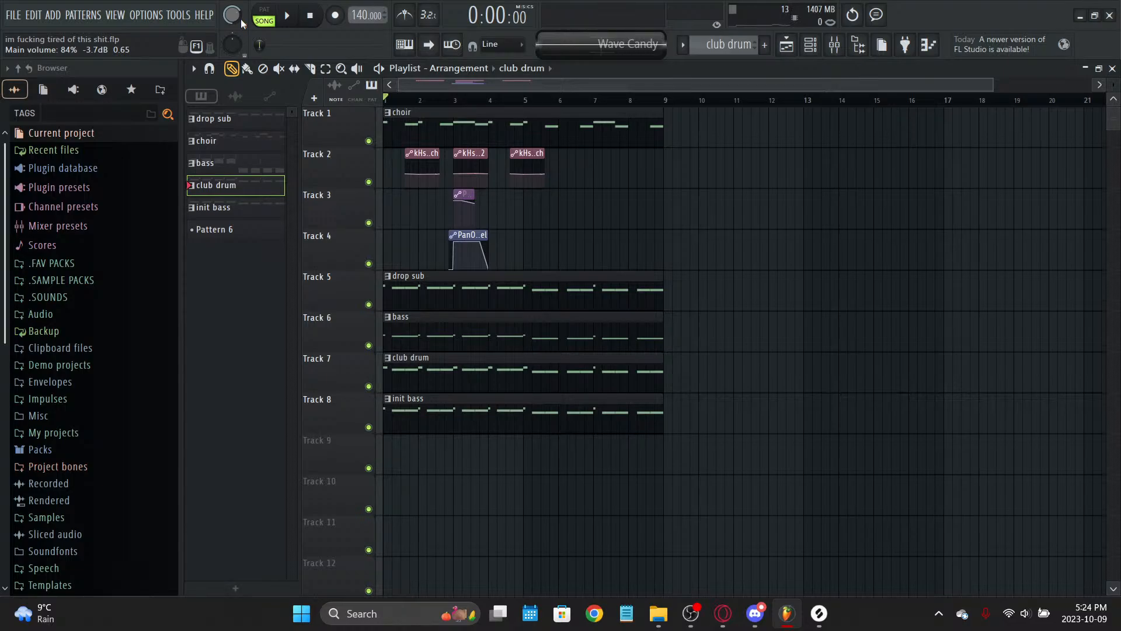
pyautogui.rightClick(935, 17)
pyautogui.click(948, 8)
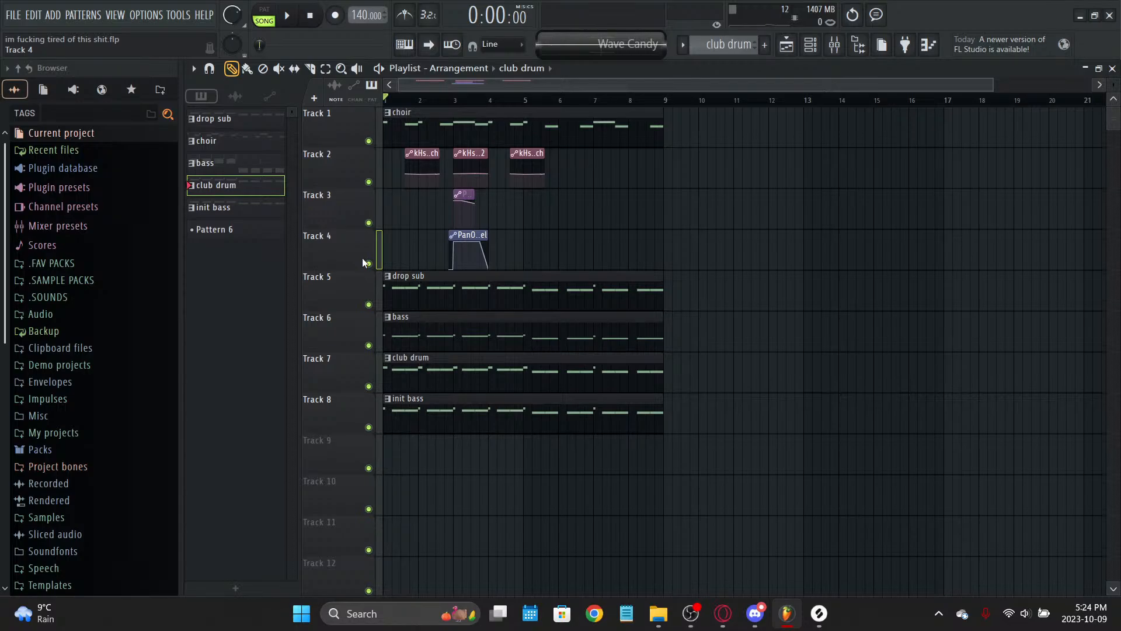
# Step: Open the choir pattern's notes in the piano roll and play the pattern on its own in pattern mode
pyautogui.doubleClick(507, 111)
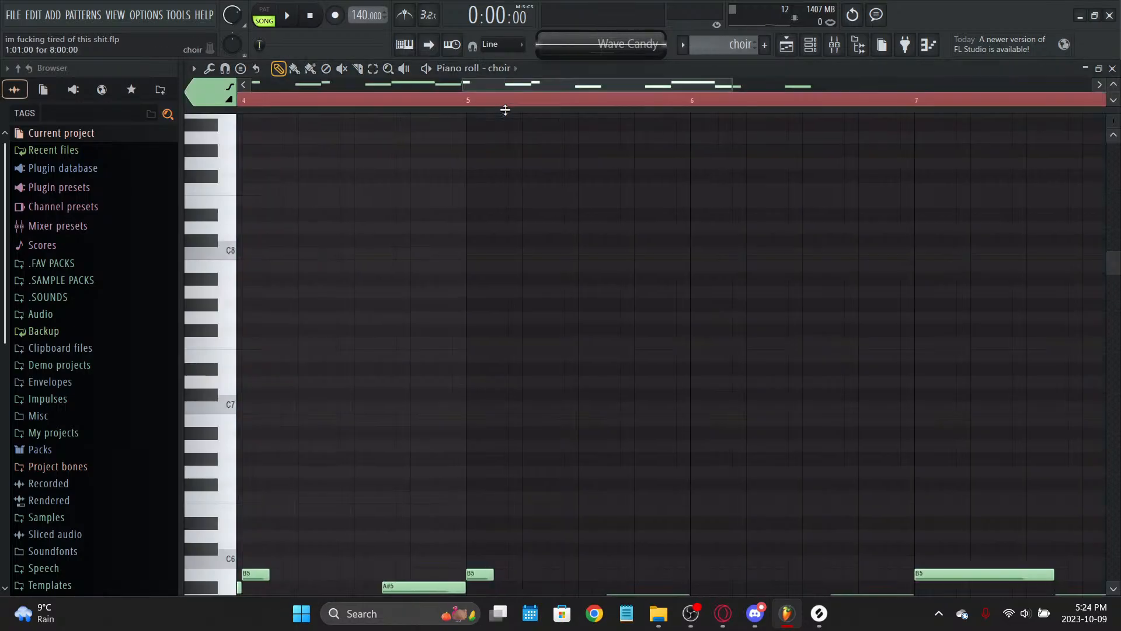
pyautogui.scroll(4, 478, 234)
pyautogui.scroll(-4, 501, 210)
pyautogui.click(265, 17)
pyautogui.press('space')
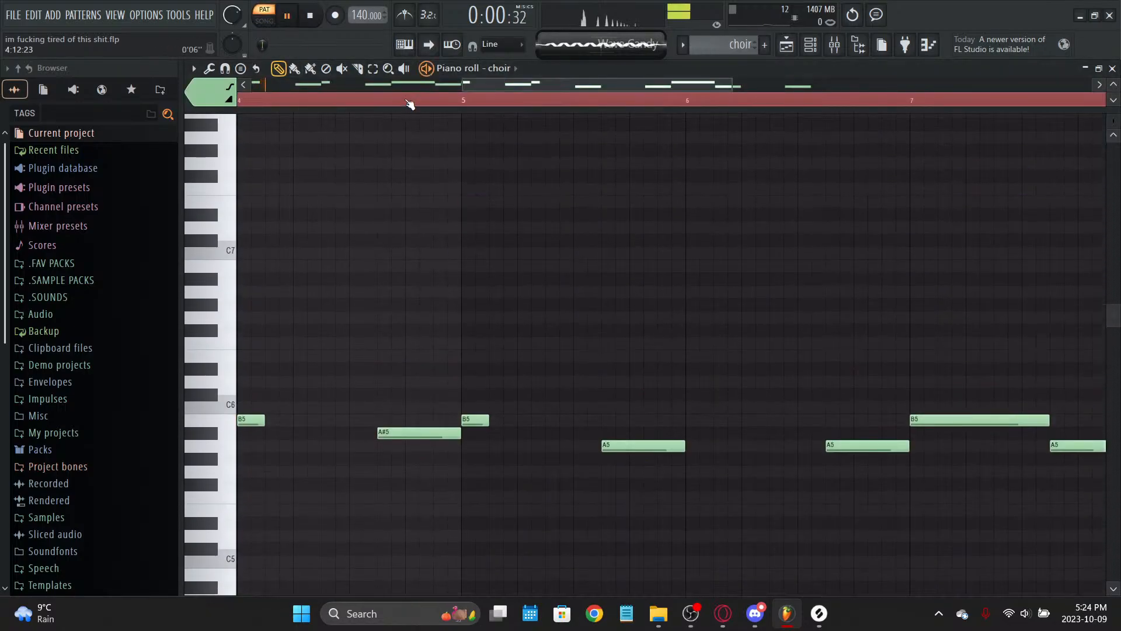
# Step: Open the drop sub pattern's sub channel in the piano roll and examine its low notes during playback
pyautogui.press('F5')
pyautogui.click(461, 283)
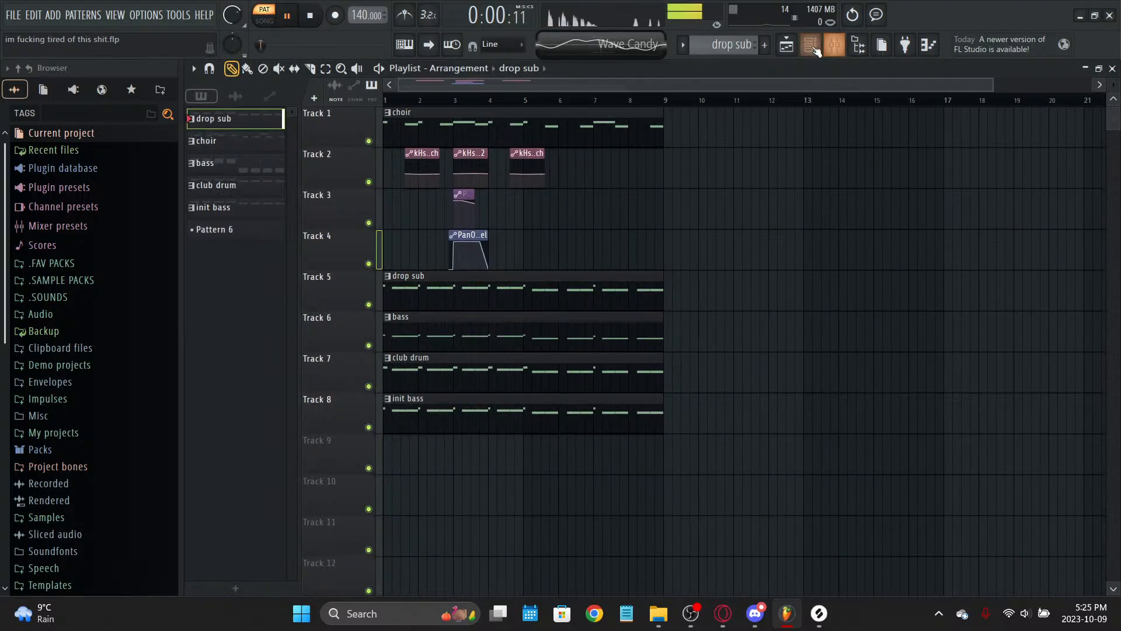
pyautogui.press('F6')
pyautogui.click(448, 107)
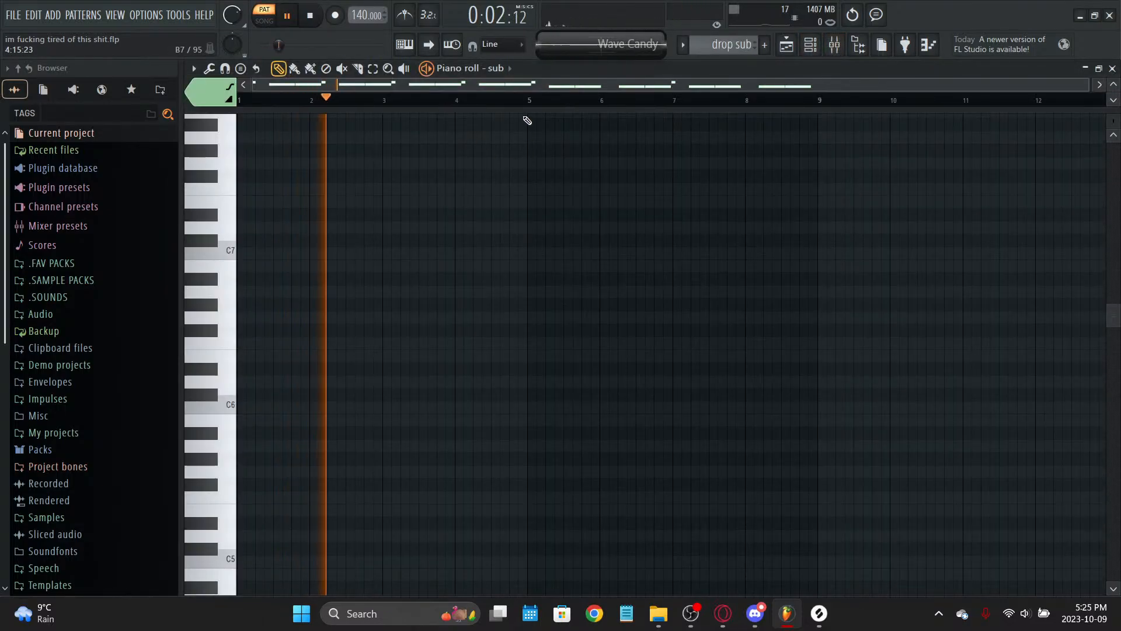
pyautogui.scroll(-5, 568, 267)
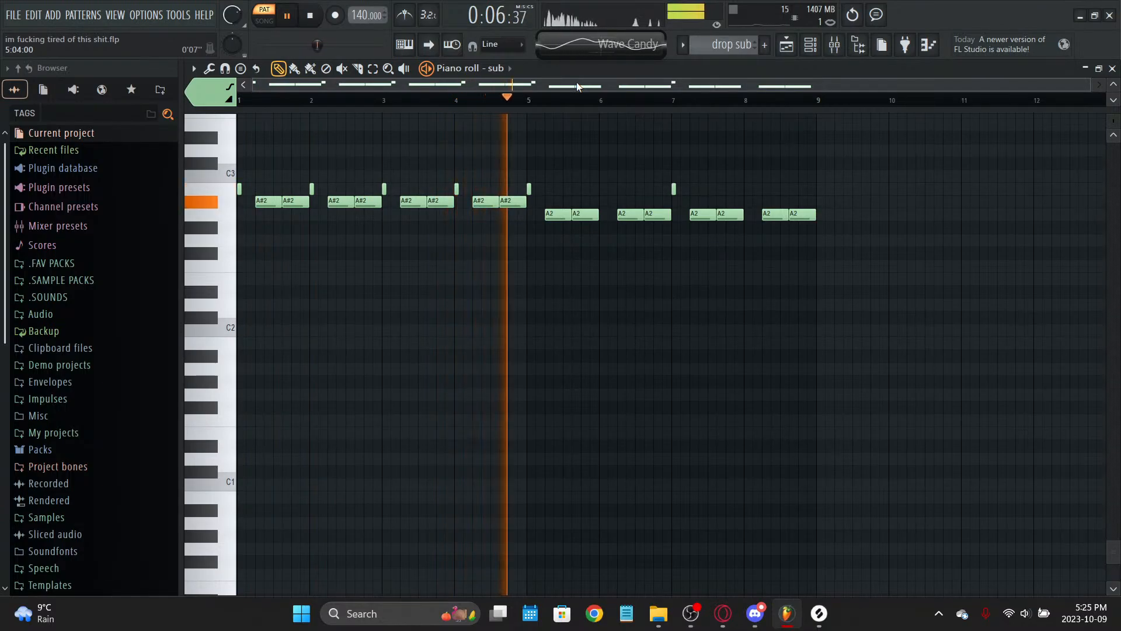
# Step: Save the project, stop playback and return to the playlist
pyautogui.hotkey('ctrl', 's')
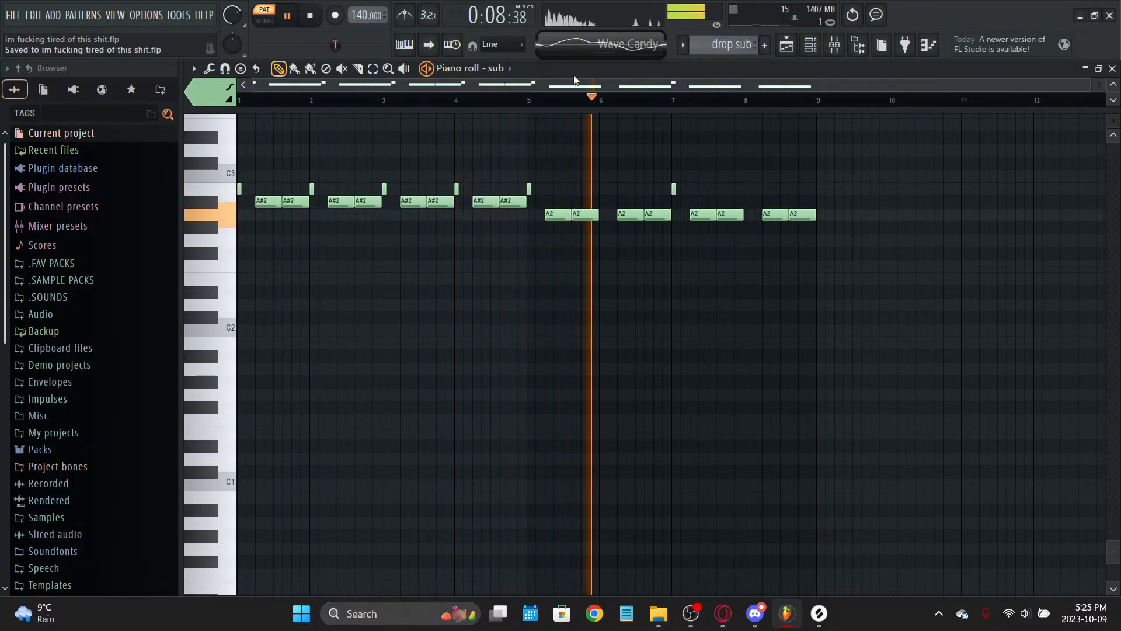
pyautogui.press('F6')
pyautogui.press('F6')
pyautogui.press('space')
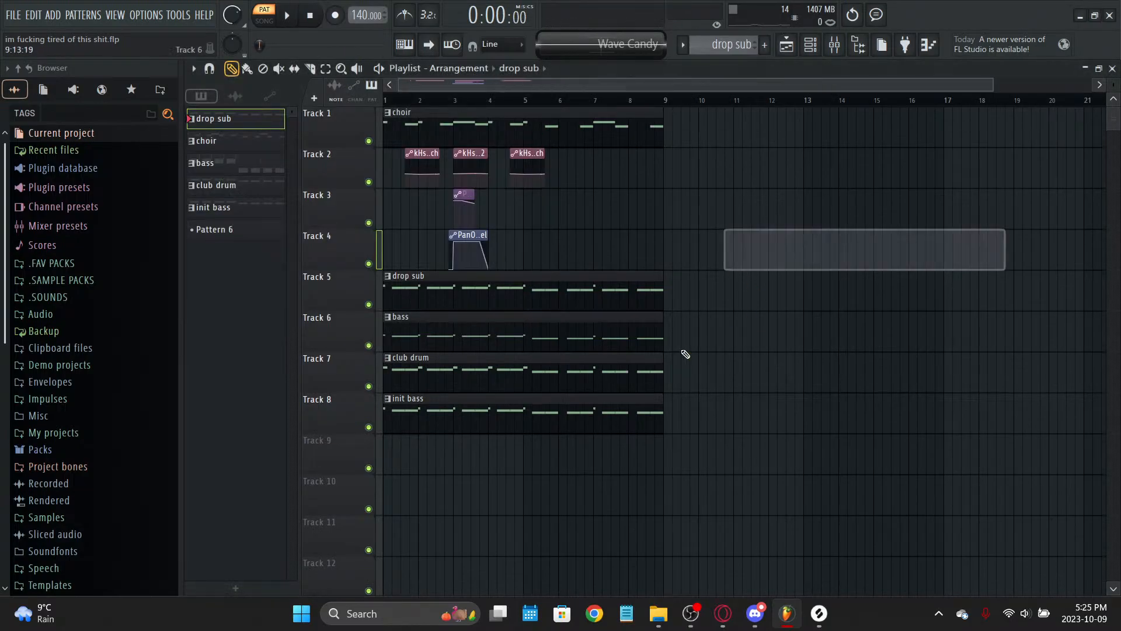
# Step: Play the arrangement in song mode with the mixer shown, and check the desktop audio level in OBS during playback
pyautogui.click(839, 53)
pyautogui.press('F9')
pyautogui.press('space')
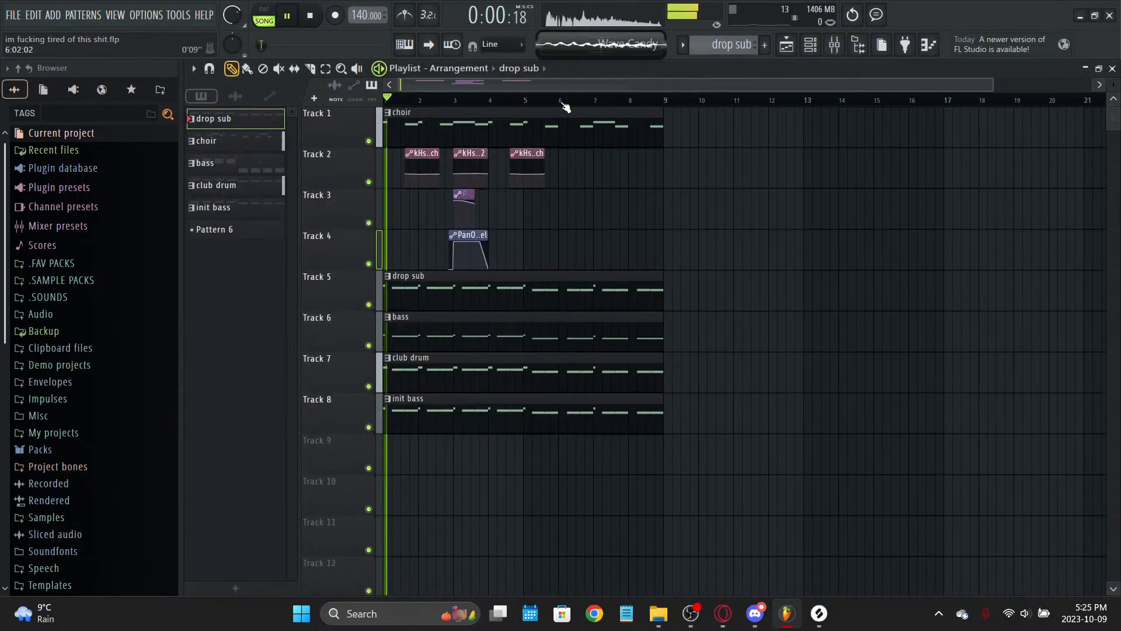
pyautogui.click(835, 44)
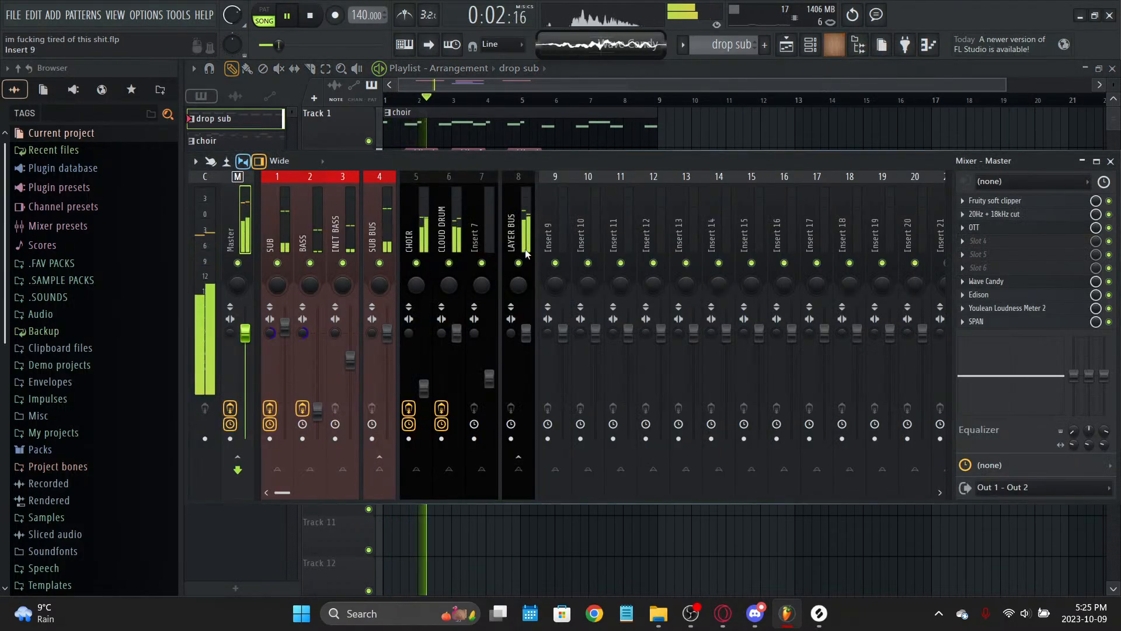
pyautogui.click(691, 614)
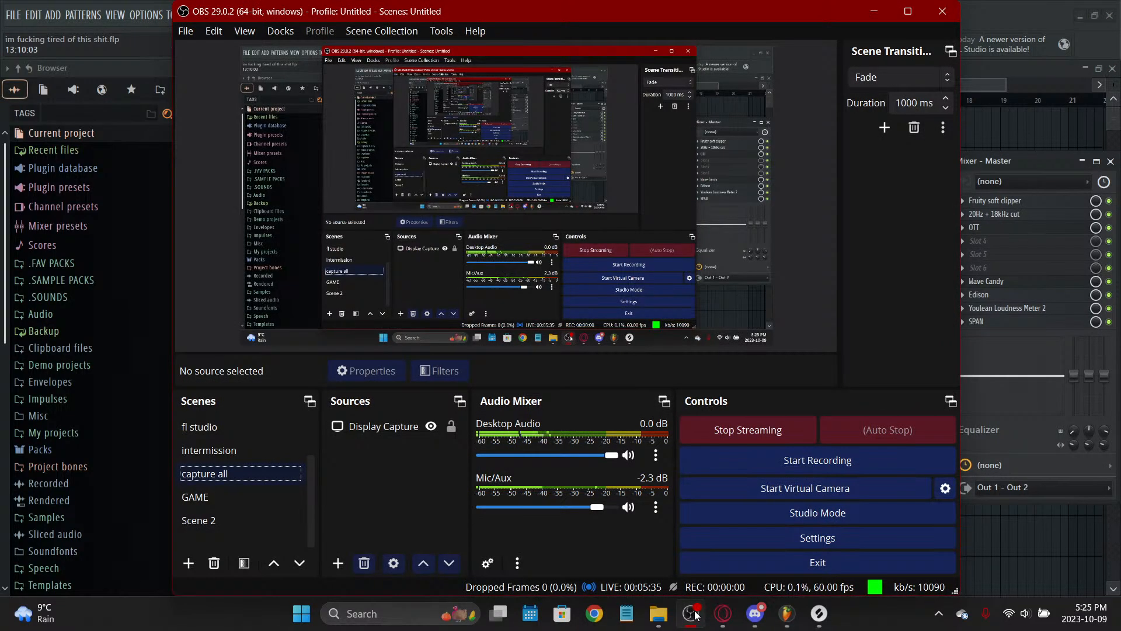
pyautogui.click(695, 614)
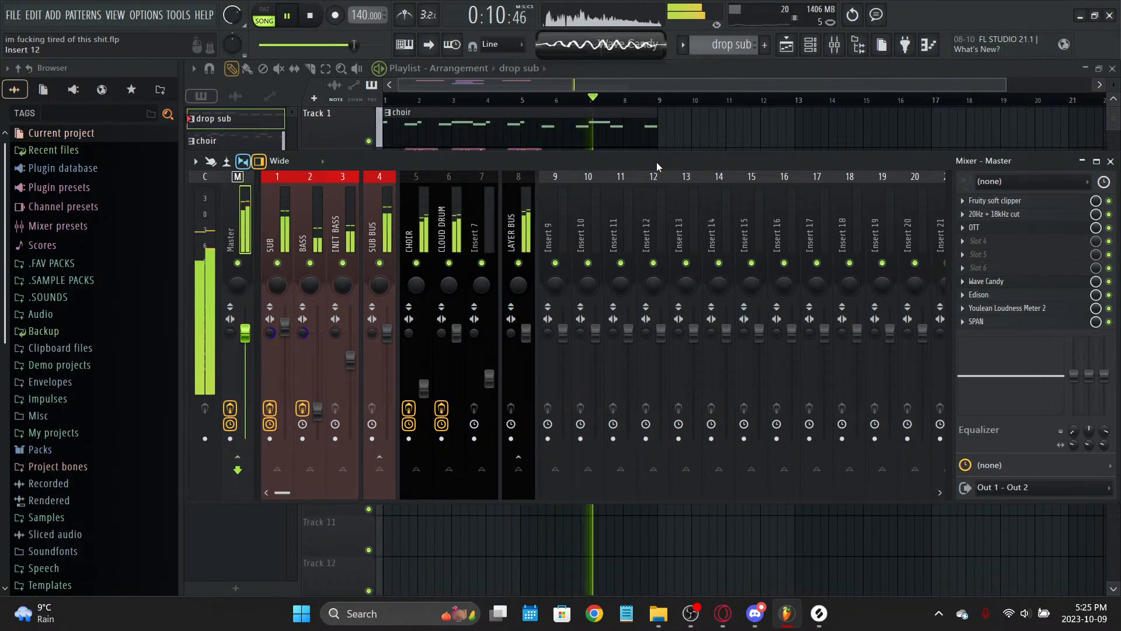
# Step: Raise the system volume to 12, reset the main volume, and play the arrangement again
pyautogui.press('XF86AudioRaiseVolume')
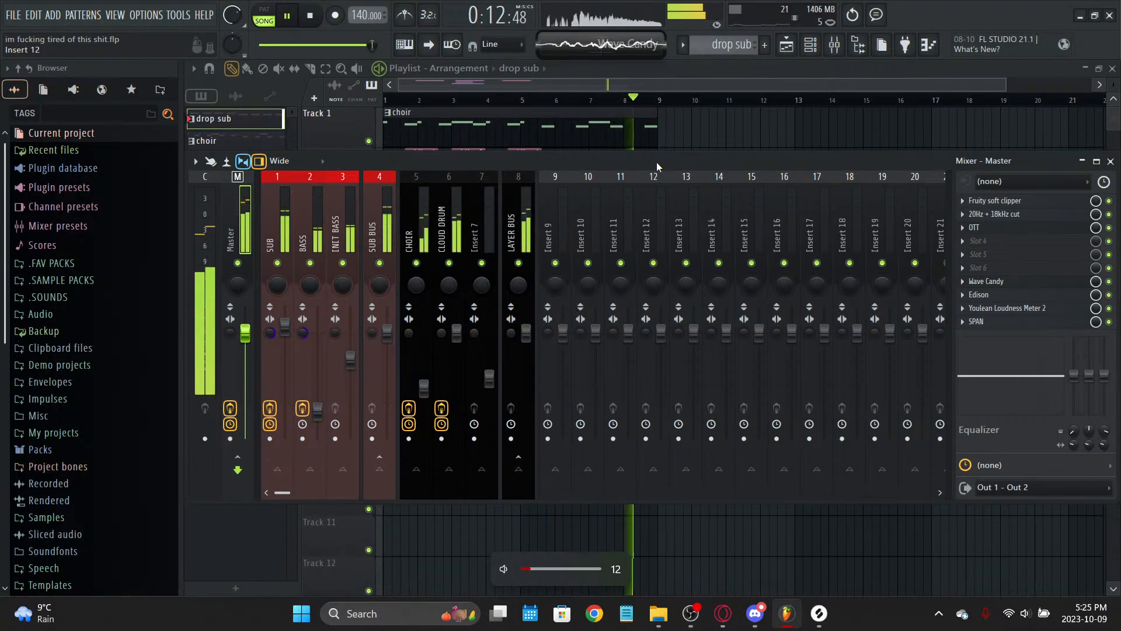
pyautogui.press('space')
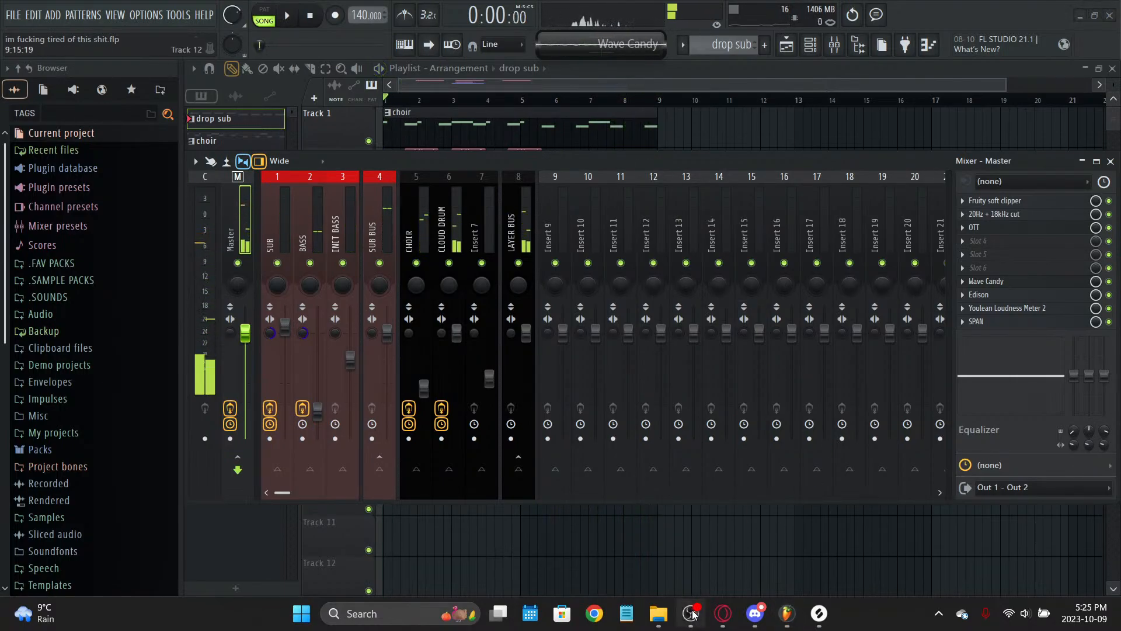
pyautogui.rightClick(227, 11)
pyautogui.click(237, 22)
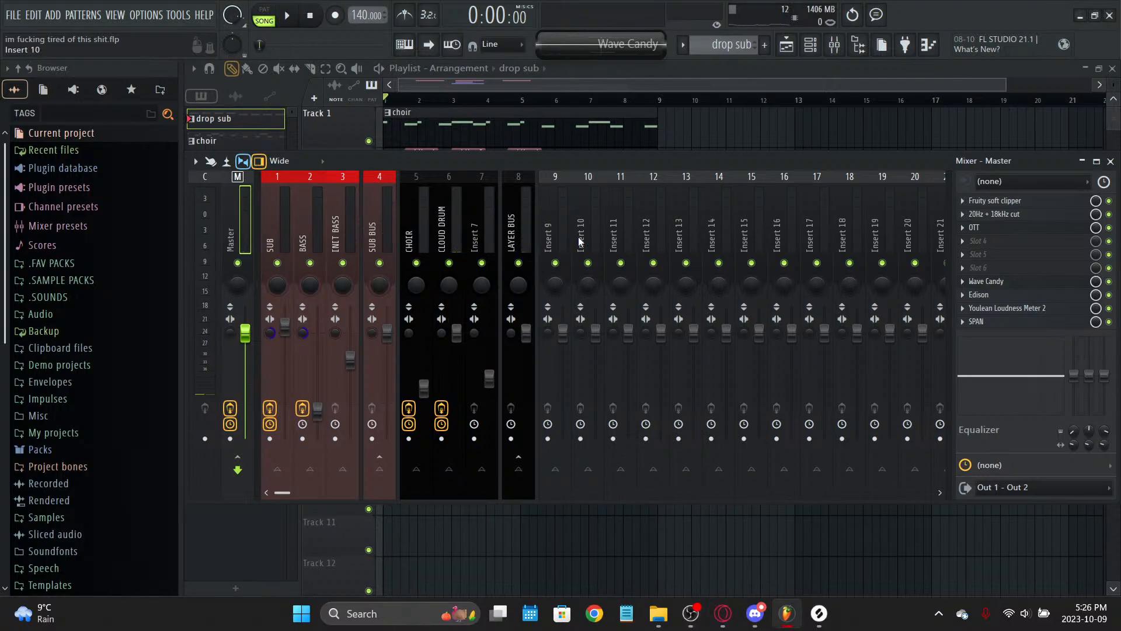
pyautogui.press('space')
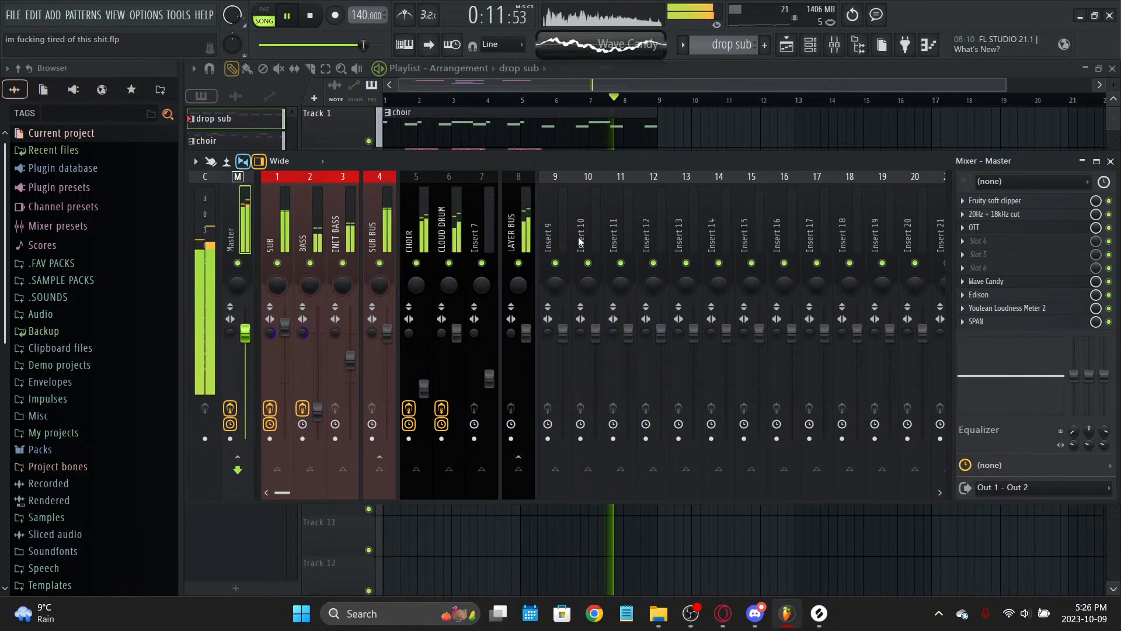
pyautogui.press('XF86AudioMute')
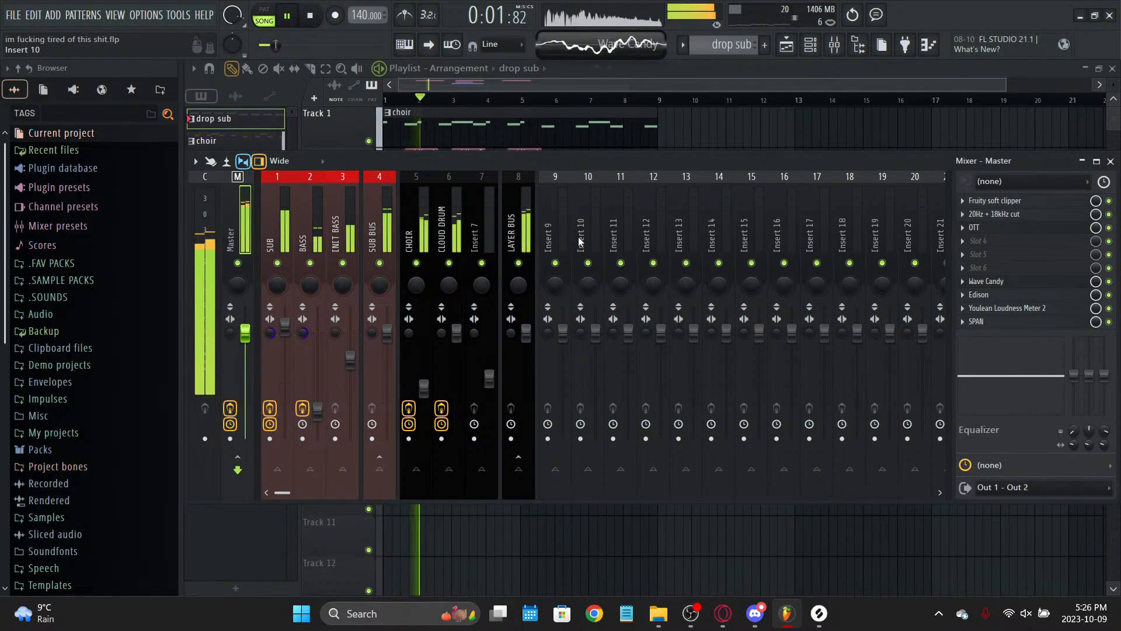
pyautogui.press('space')
pyautogui.press('XF86AudioMute')
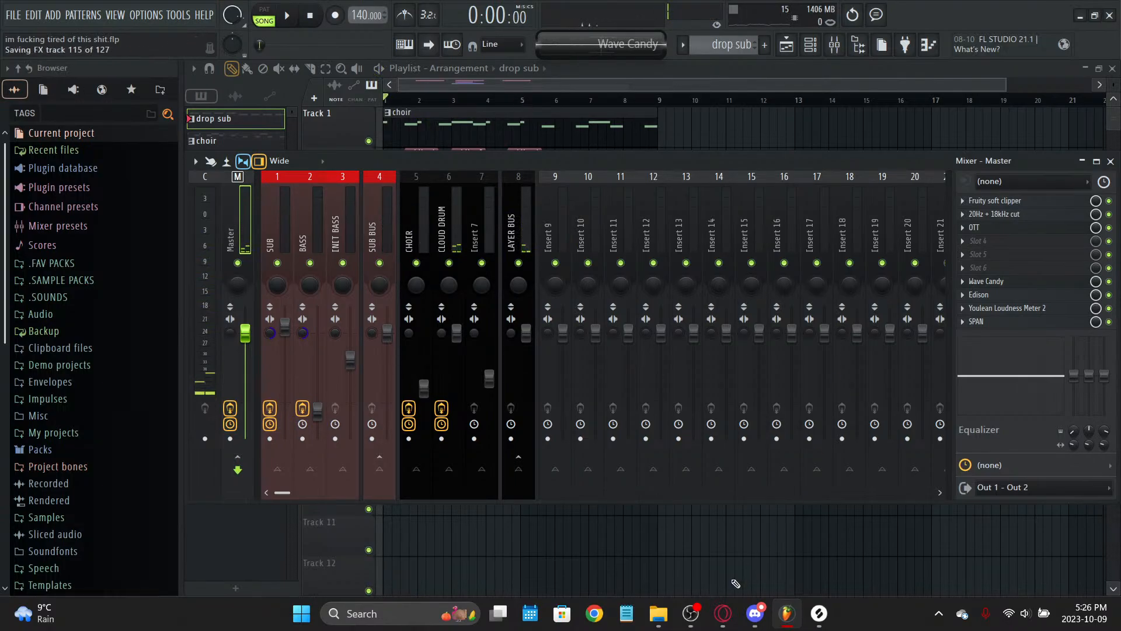
# Step: Switch to OBS and check the device properties of the Desktop Audio source without changing them
pyautogui.click(693, 612)
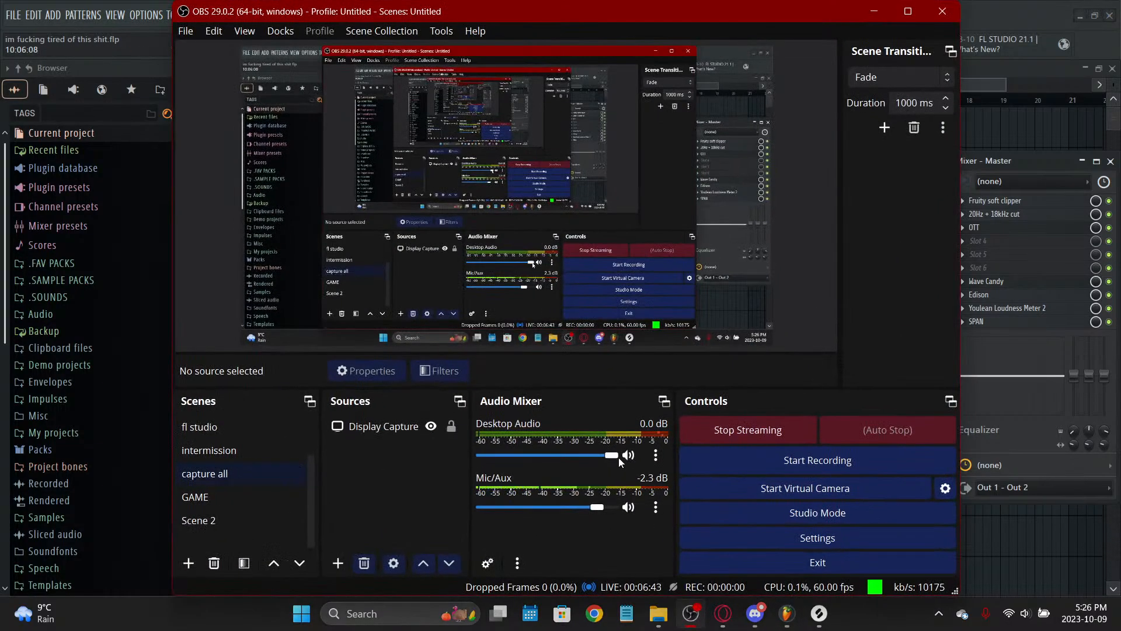
pyautogui.click(655, 456)
pyautogui.click(681, 418)
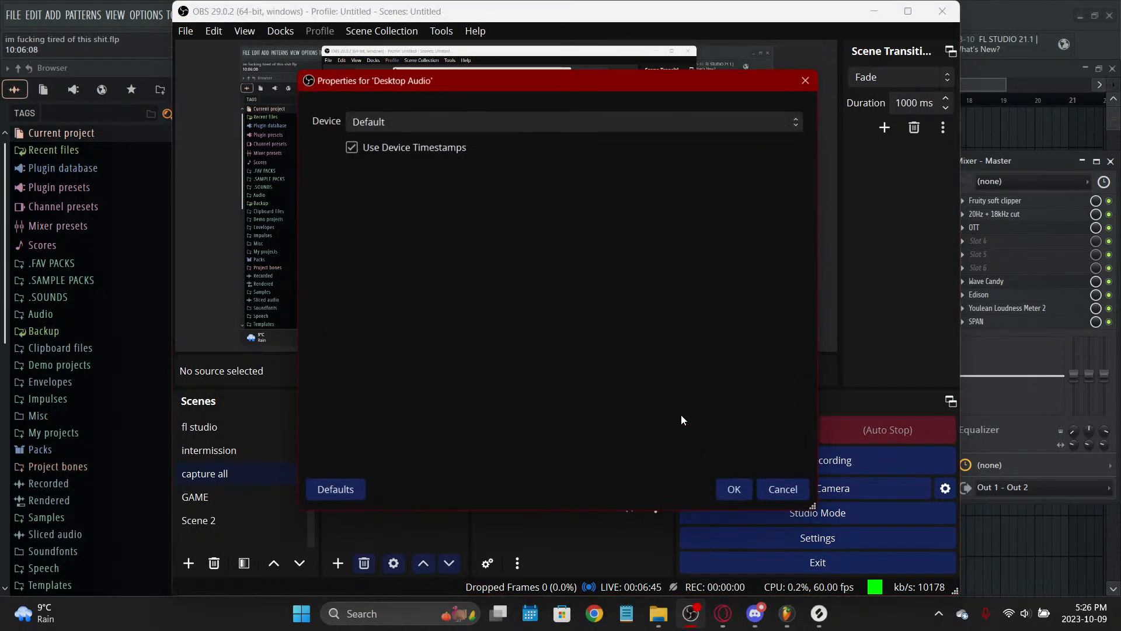
pyautogui.click(783, 491)
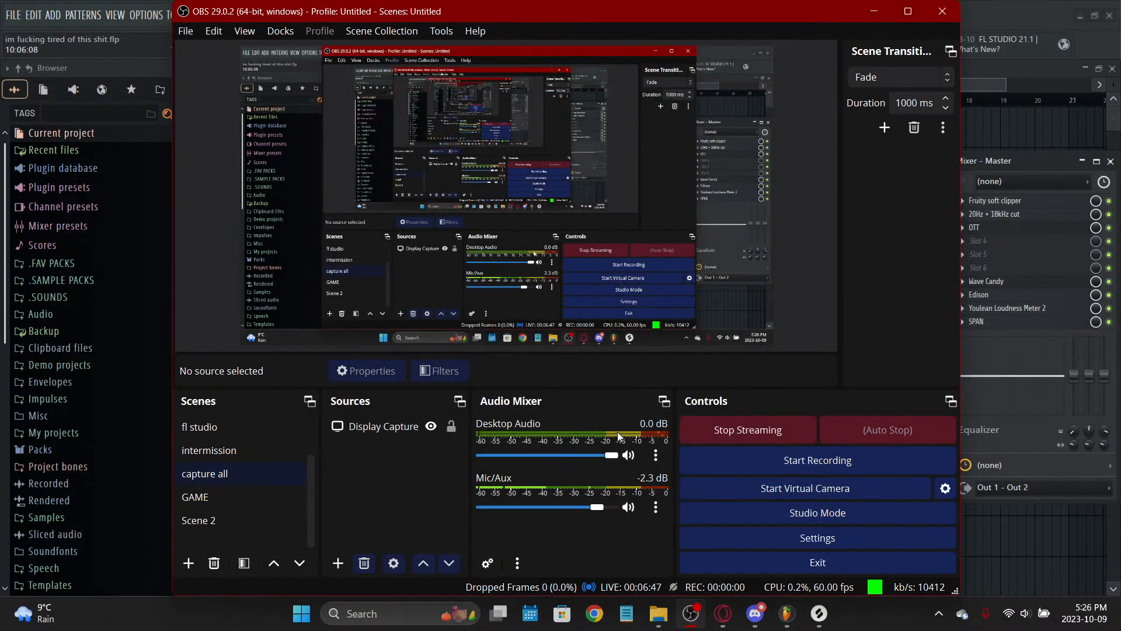
# Step: Open the advanced audio properties for Desktop Audio and set its volume to 5.0 dB
pyautogui.rightClick(618, 435)
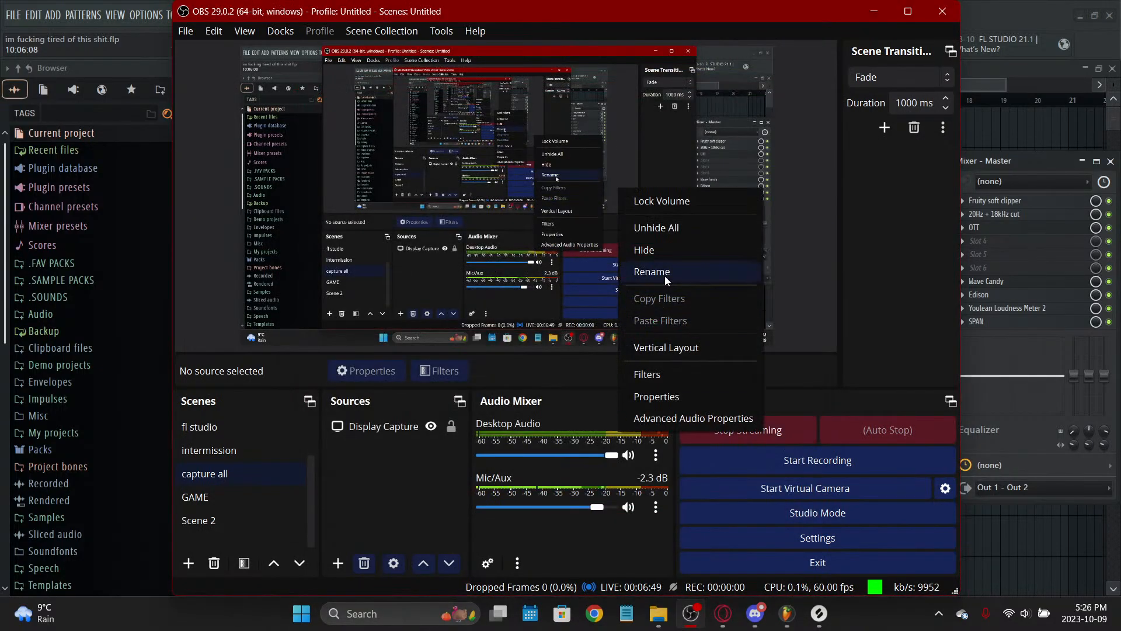
pyautogui.click(685, 417)
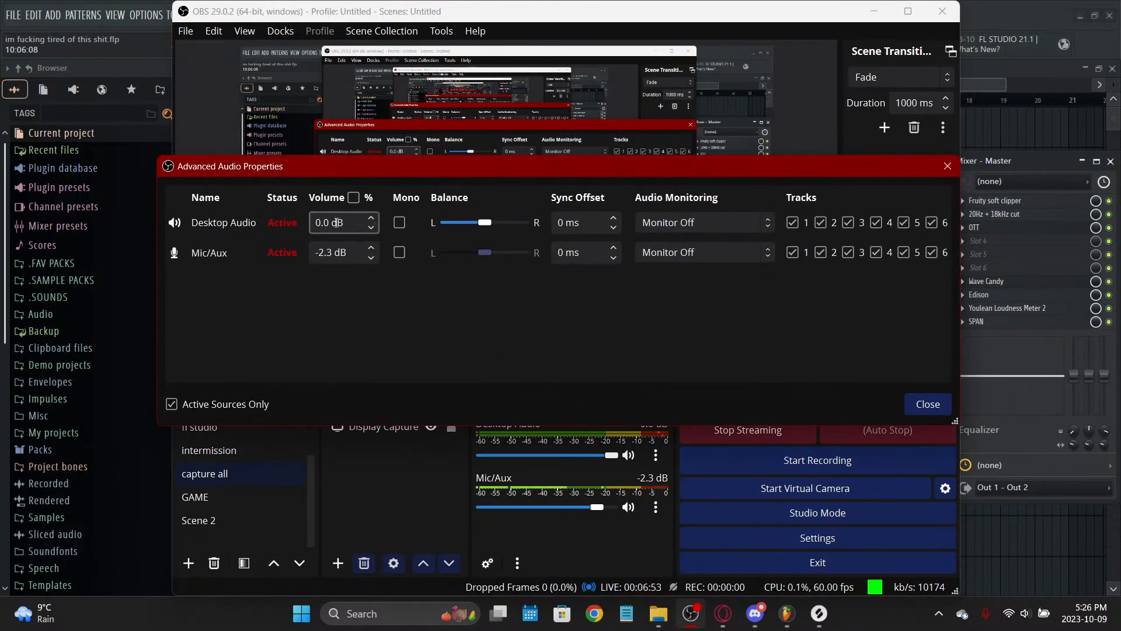
pyautogui.doubleClick(370, 217)
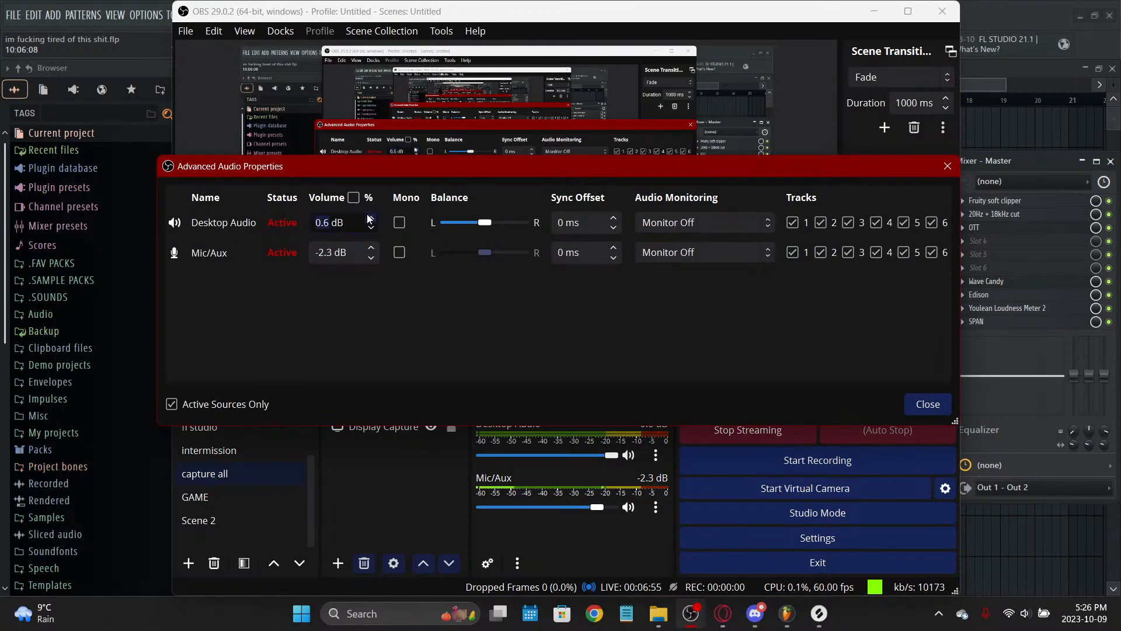
pyautogui.press('BackSpace')
pyautogui.write('5.')
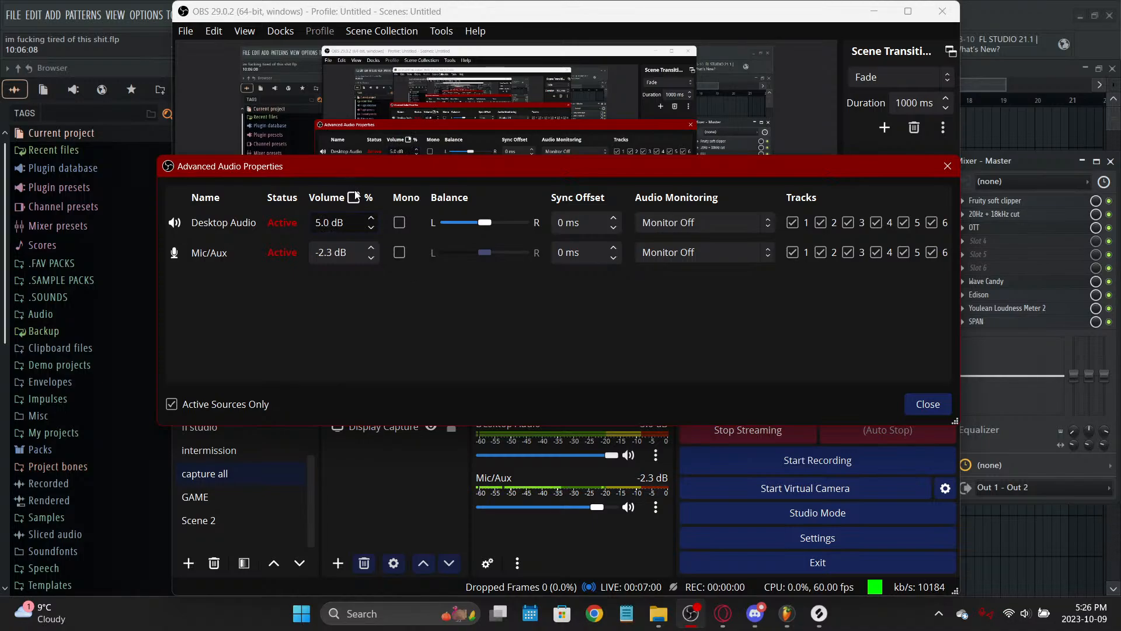
# Step: Keep the volume units in dB, set the Desktop Audio volume to 4.0 dB, and close the advanced audio properties
pyautogui.click(353, 197)
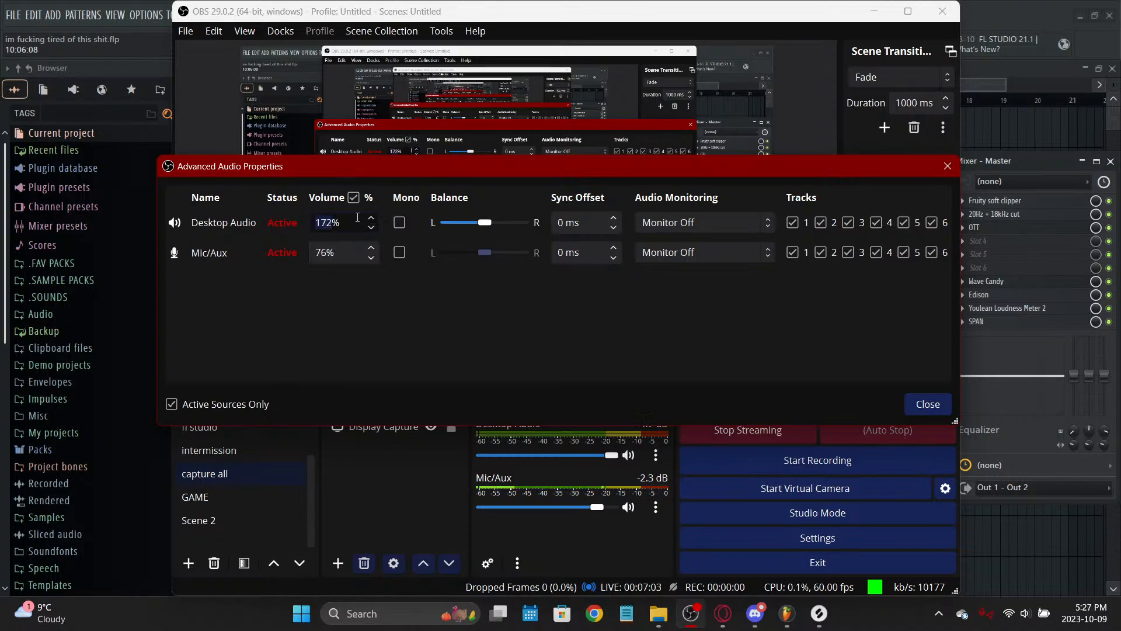
pyautogui.click(353, 198)
pyautogui.moveTo(321, 226); pyautogui.dragTo(307, 227)
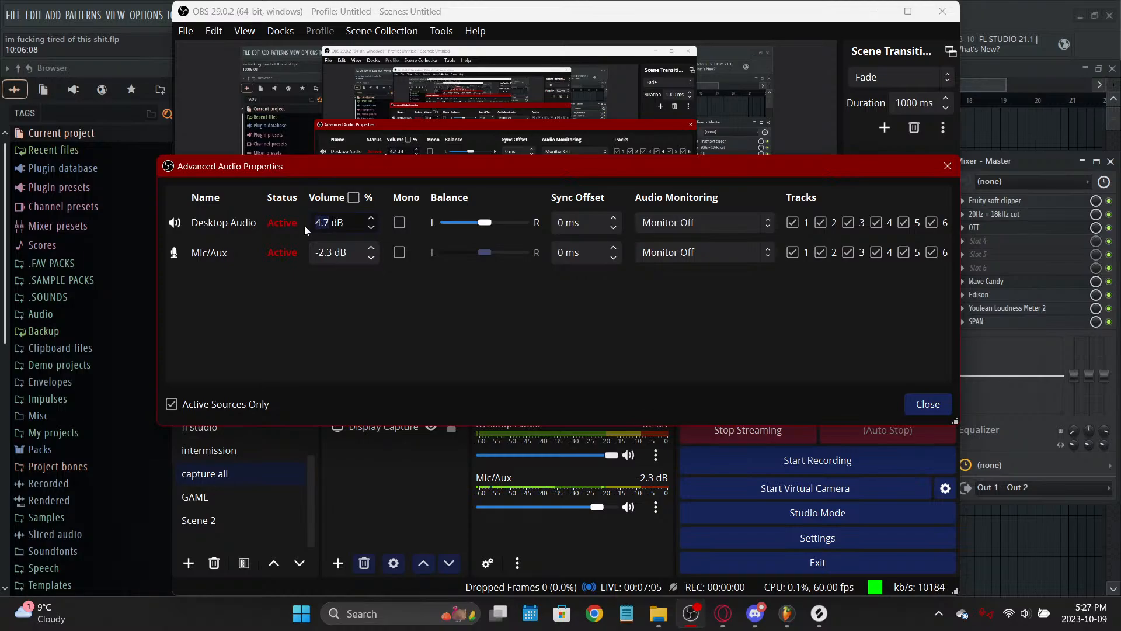
pyautogui.write('5.0')
pyautogui.press('Delete')
pyautogui.press('Delete')
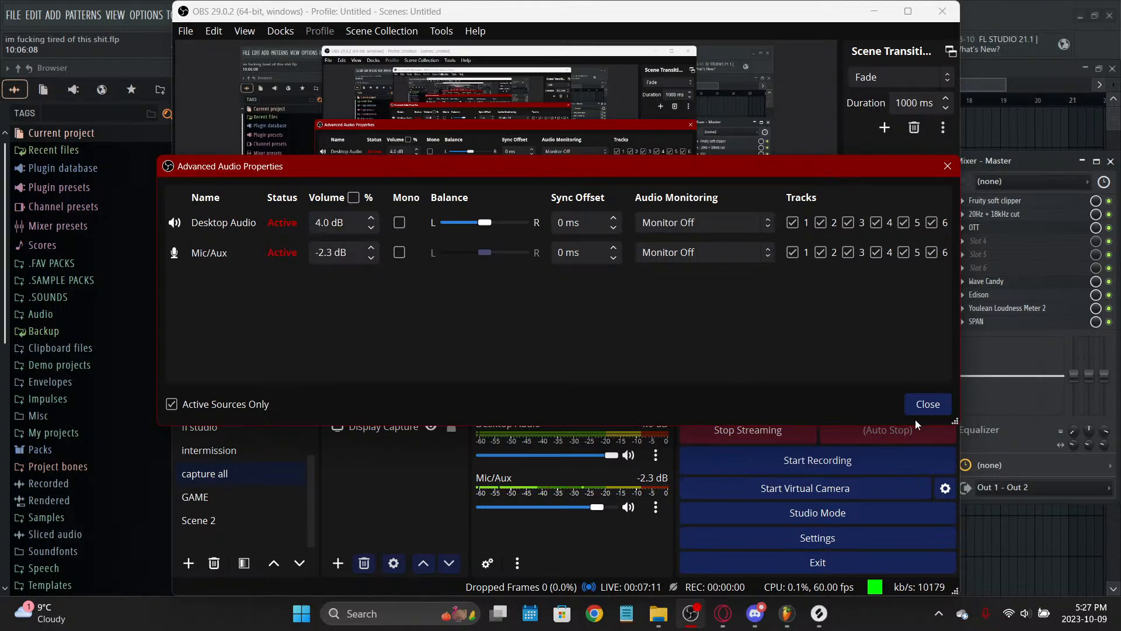
pyautogui.click(922, 402)
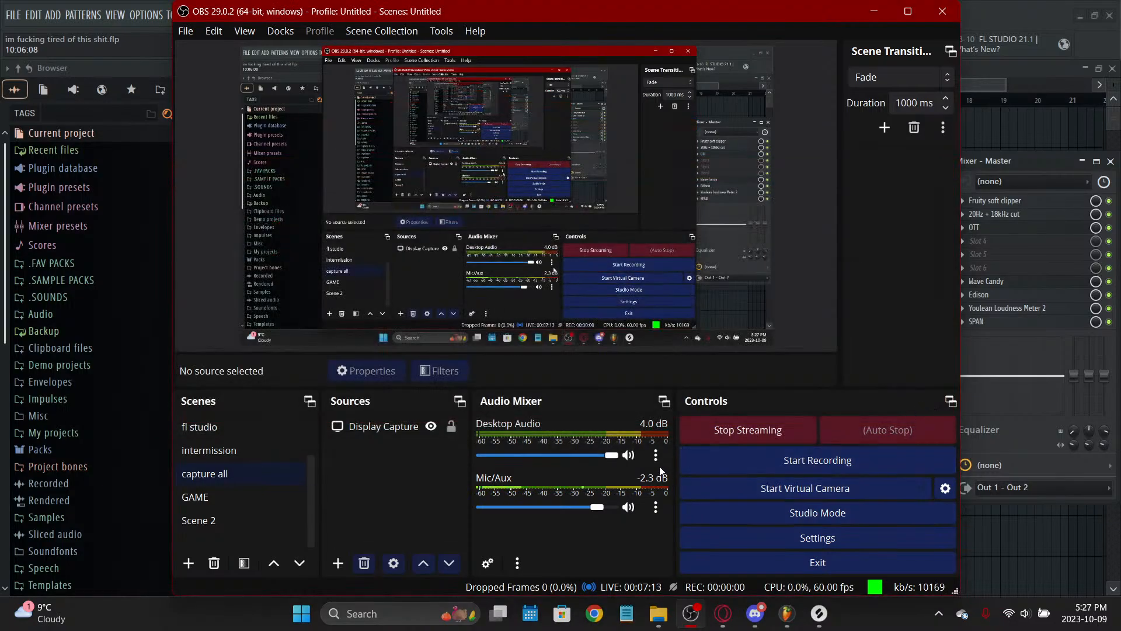
# Step: Play the arrangement in FL Studio and, in OBS's advanced audio properties, try Desktop Audio at 3.0 dB before restoring 4.0 dB
pyautogui.click(1037, 558)
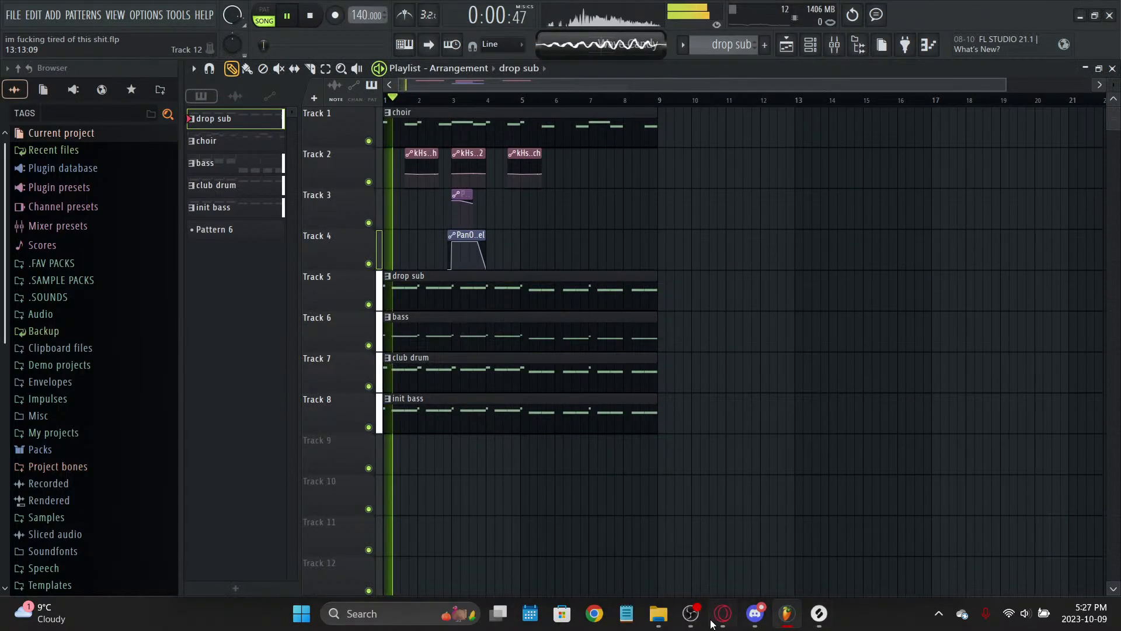
pyautogui.click(691, 614)
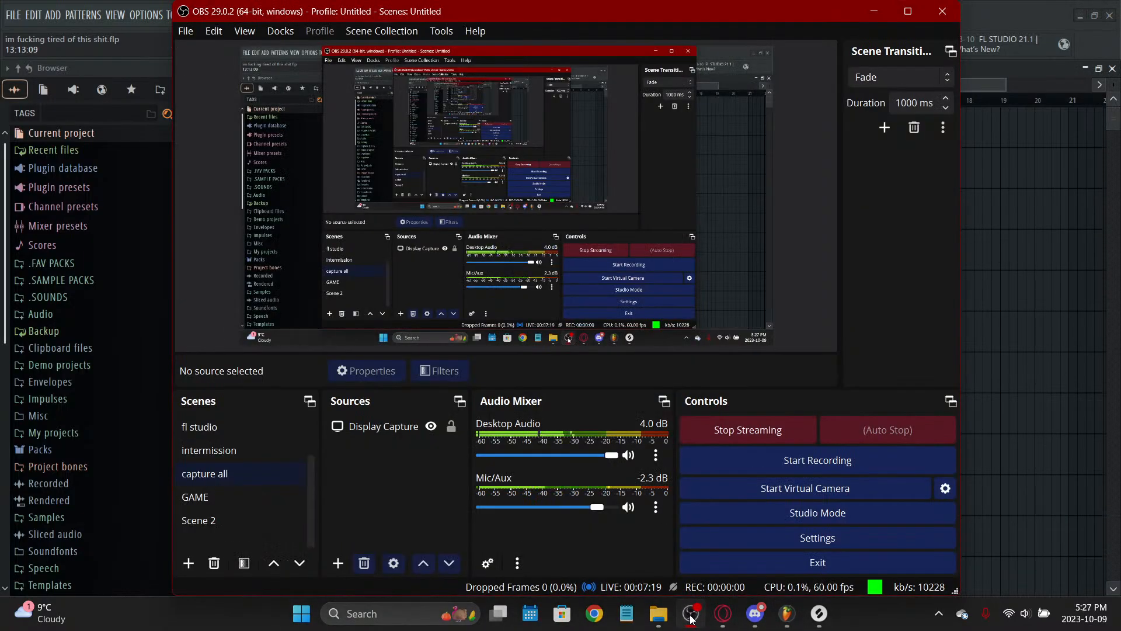
pyautogui.click(661, 456)
pyautogui.click(724, 440)
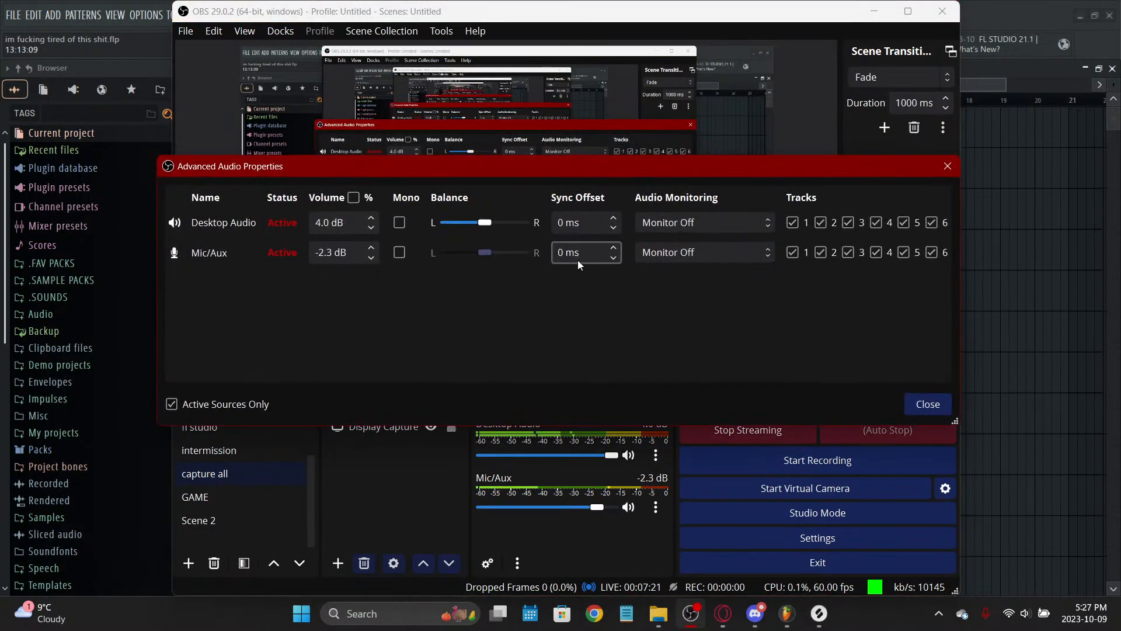
pyautogui.click(319, 222)
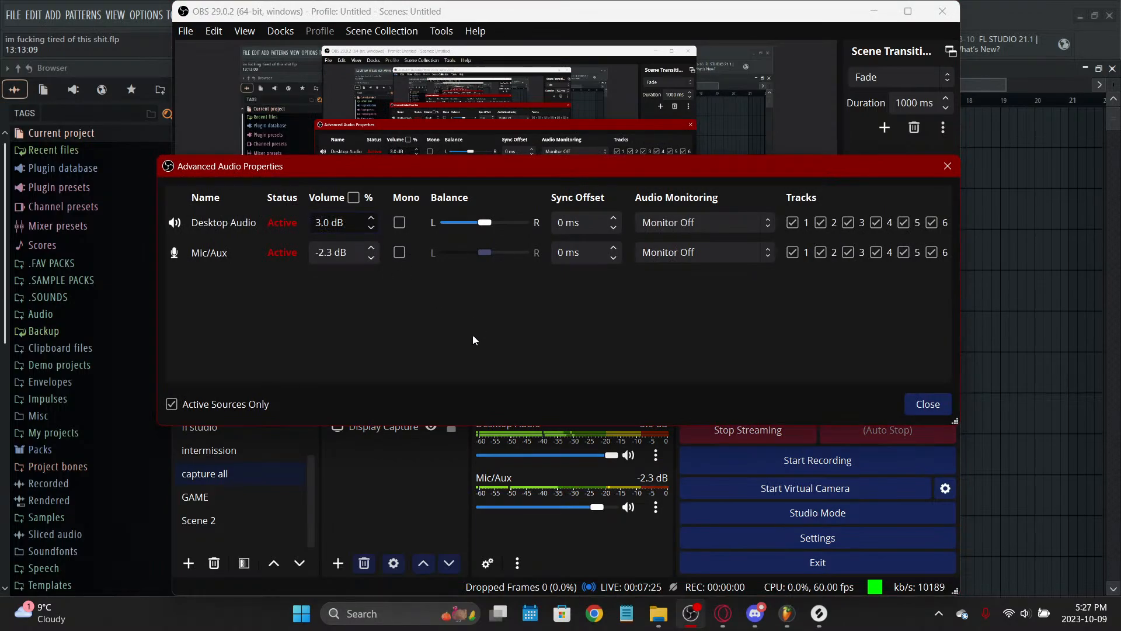
pyautogui.press('BackSpace')
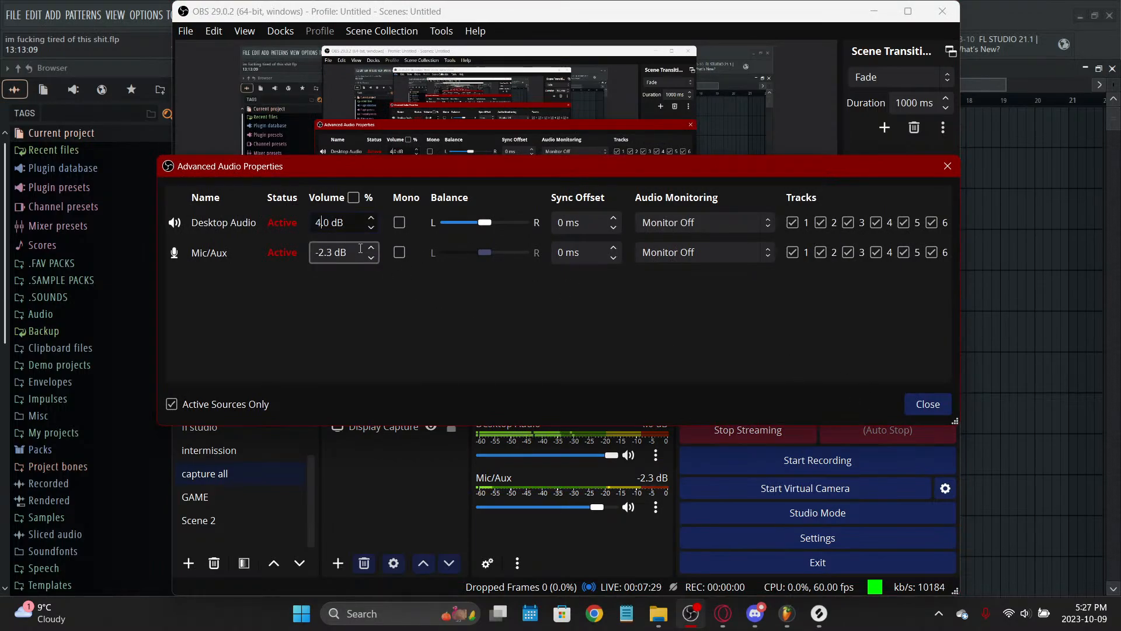
# Step: Close the advanced audio properties, lower the Mic/Aux level to -5.6 dB, and switch back to FL Studio
pyautogui.click(930, 408)
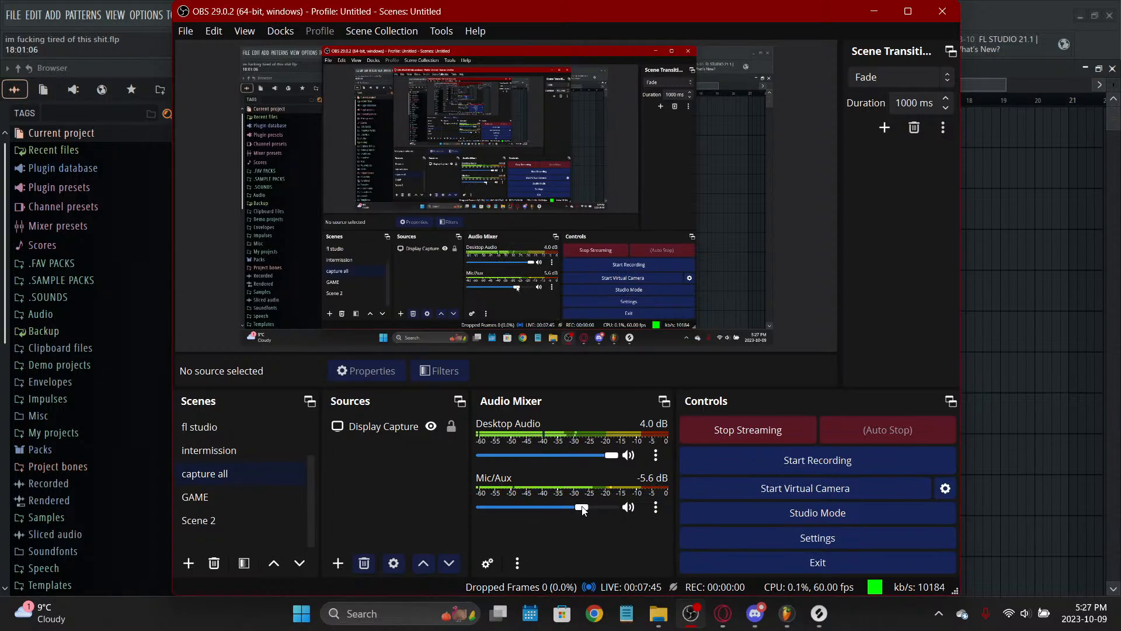
pyautogui.click(787, 614)
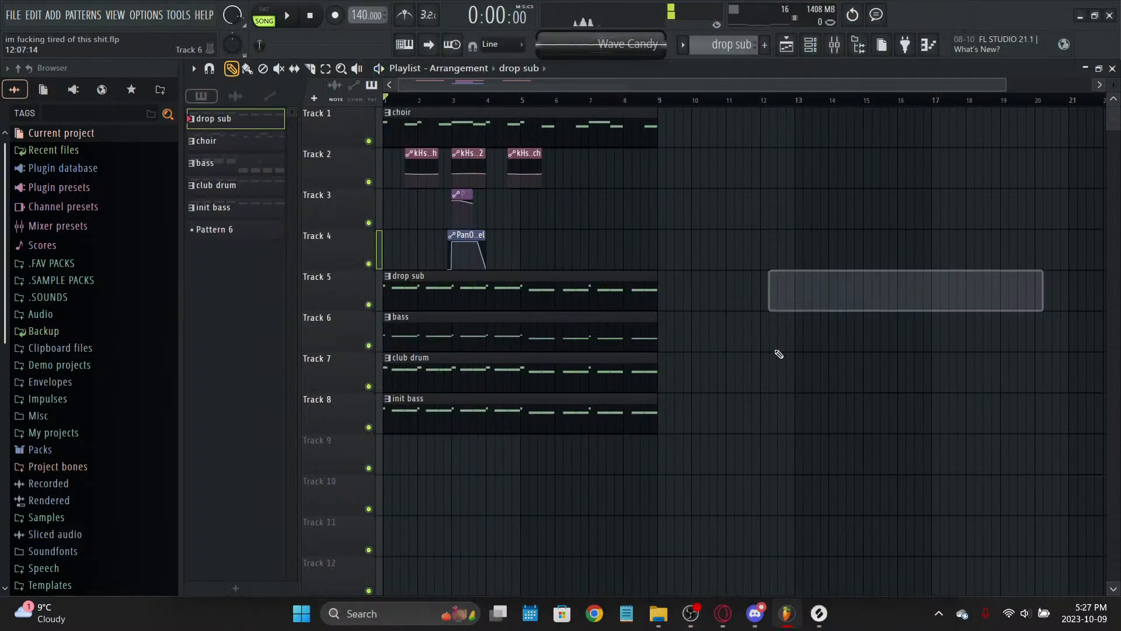
pyautogui.click(835, 45)
pyautogui.press('F9')
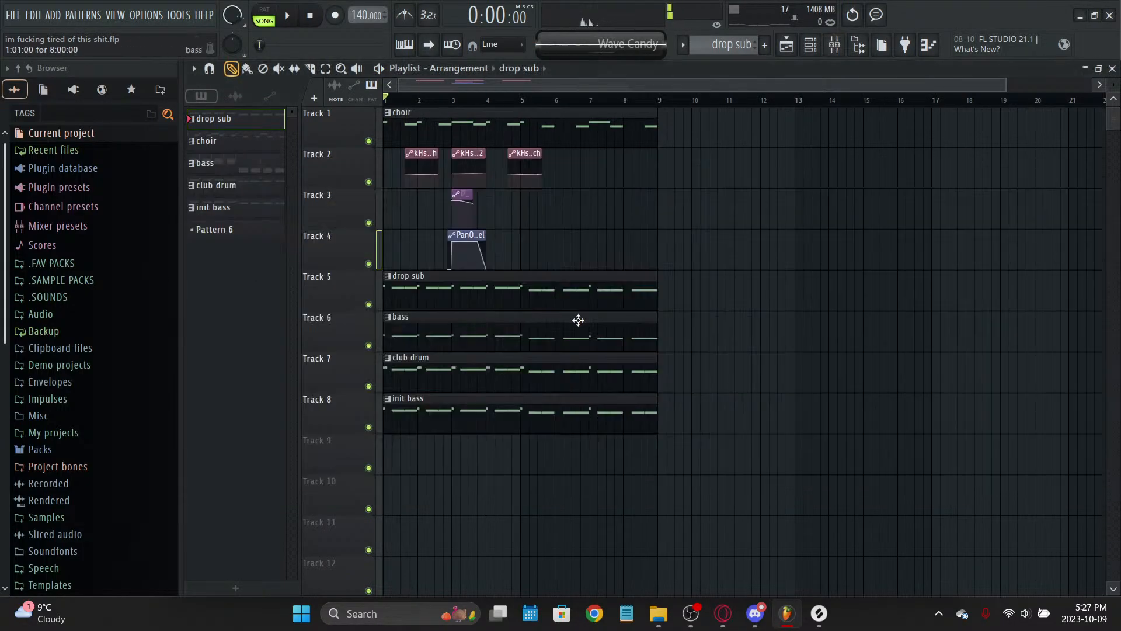
pyautogui.click(831, 52)
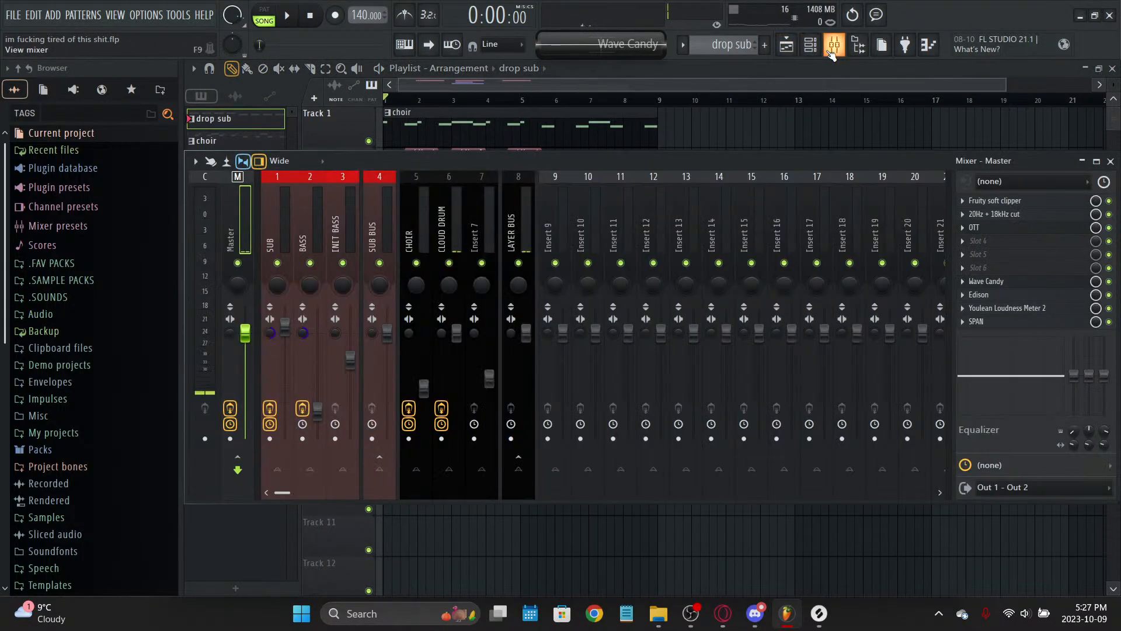
pyautogui.click(833, 52)
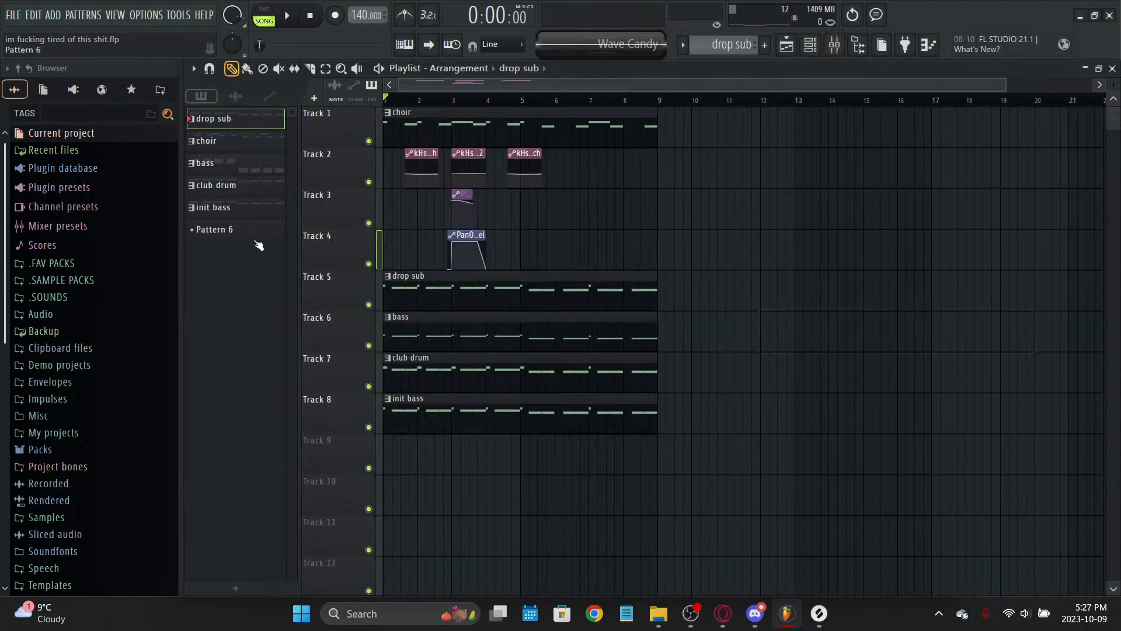
# Step: Place Pattern 6 on Track 9 across the first eight bars, and audition the arrangement with the choir track temporarily muted
pyautogui.moveTo(416, 462); pyautogui.dragTo(657, 480)
pyautogui.press('space')
pyautogui.click(368, 141)
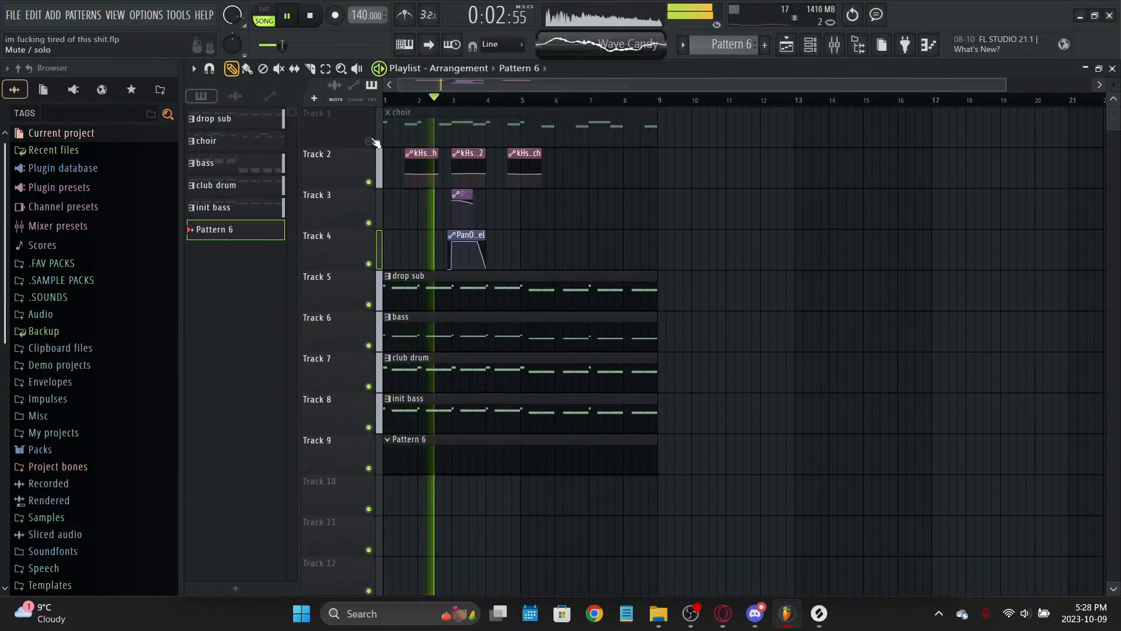
pyautogui.press('space')
pyautogui.click(369, 141)
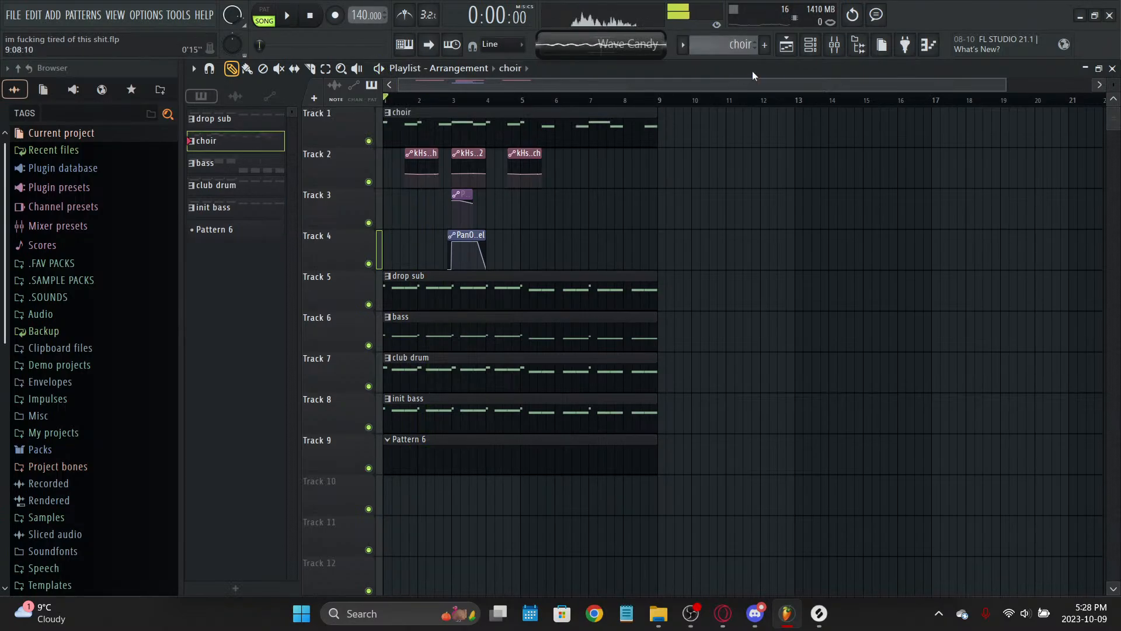
# Step: Play the arrangement with the CHOIR mixer track soloed and open its kHs Pitch Shifter effect
pyautogui.press('space')
pyautogui.click(834, 45)
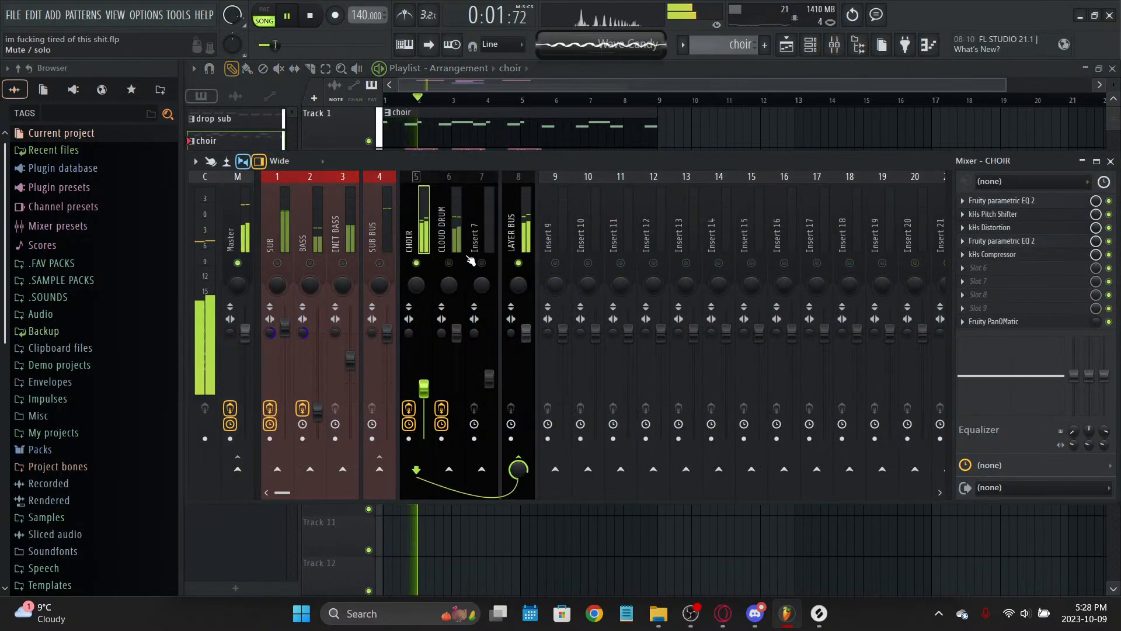
pyautogui.click(1000, 214)
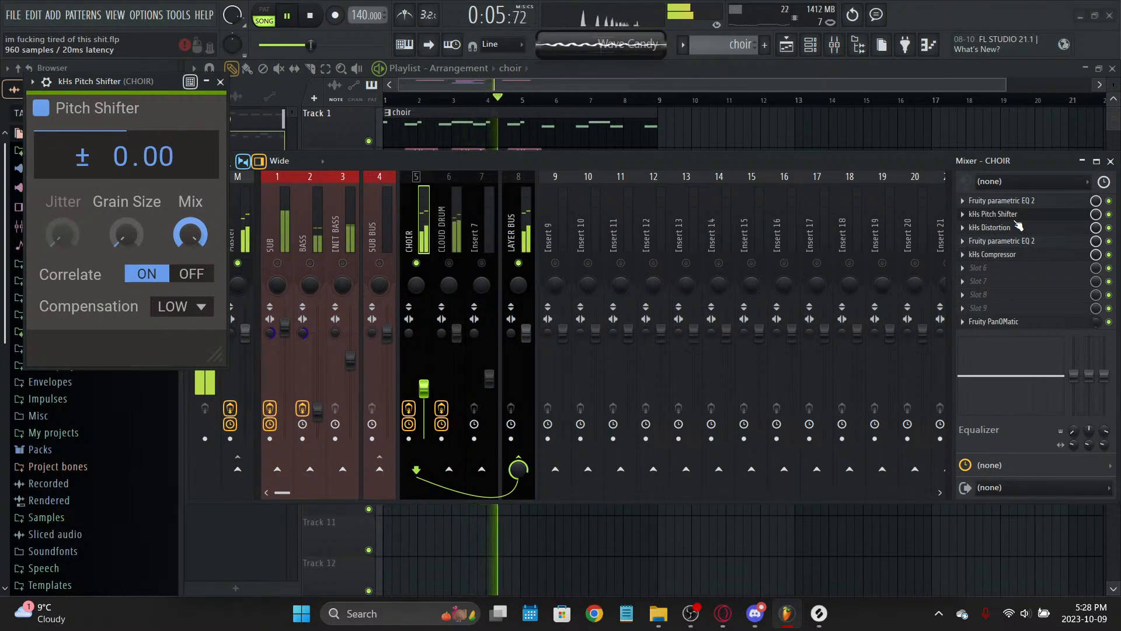
# Step: Close the pitch shifter and load Fruity Reeverb 2 into slot 6 of the CHOIR track, replacing a briefly tried Fruity Delay Bank
pyautogui.click(1016, 220)
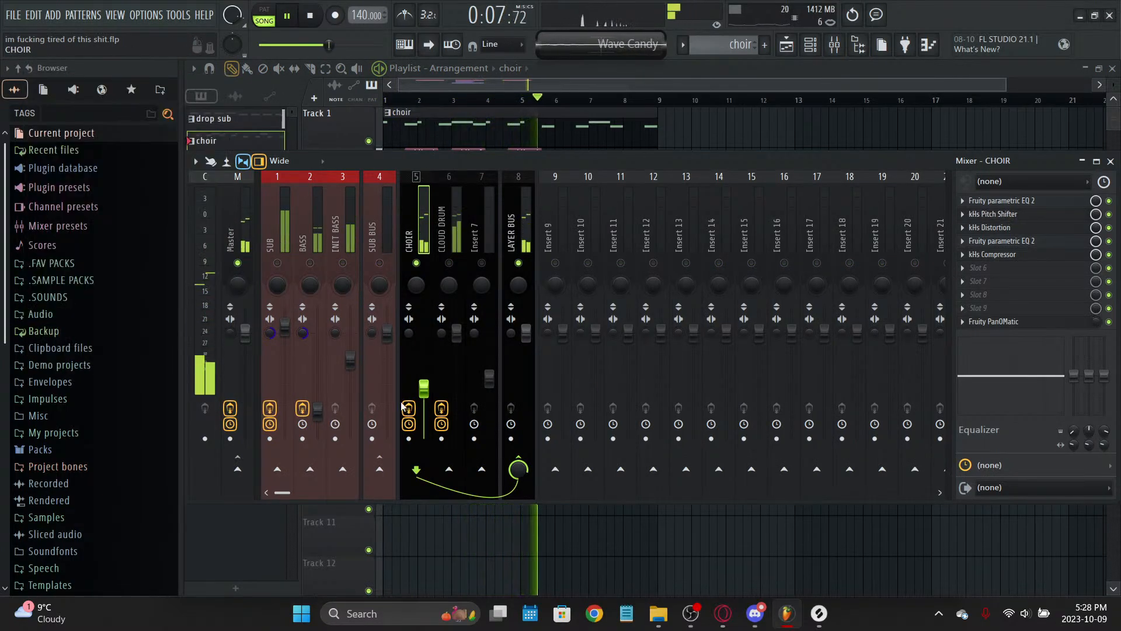
pyautogui.click(981, 268)
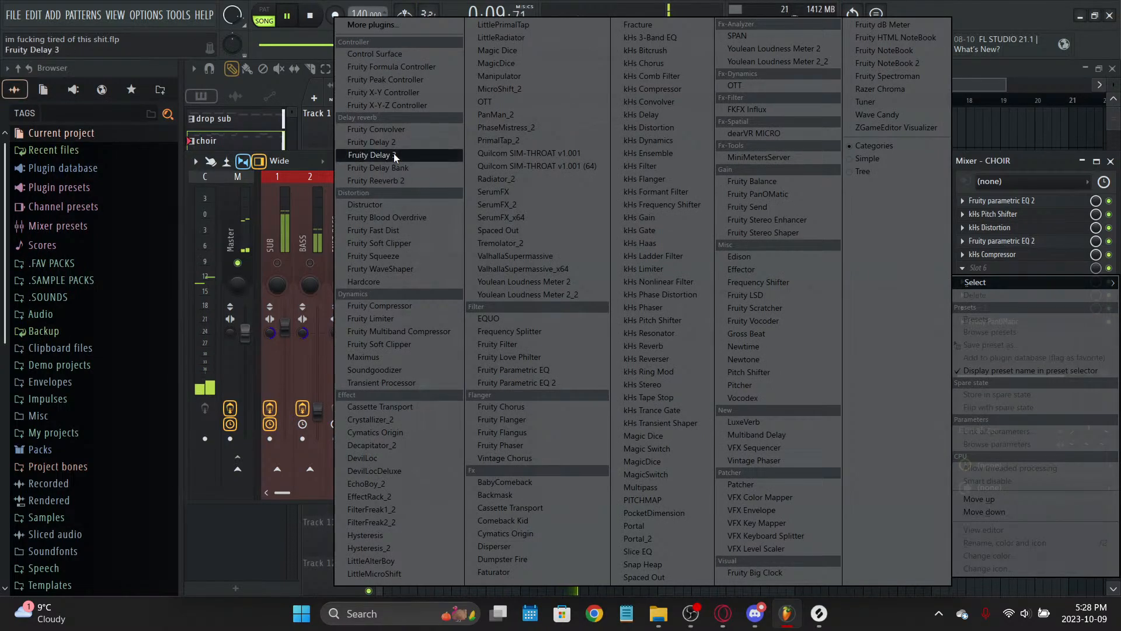
pyautogui.click(378, 168)
pyautogui.click(984, 267)
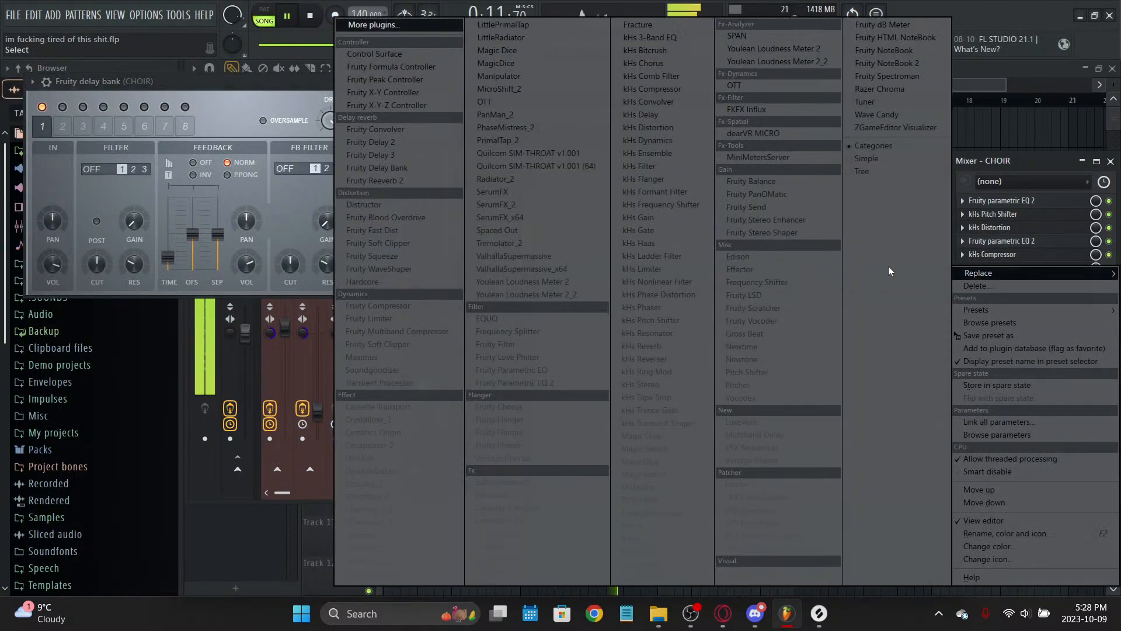
pyautogui.click(374, 180)
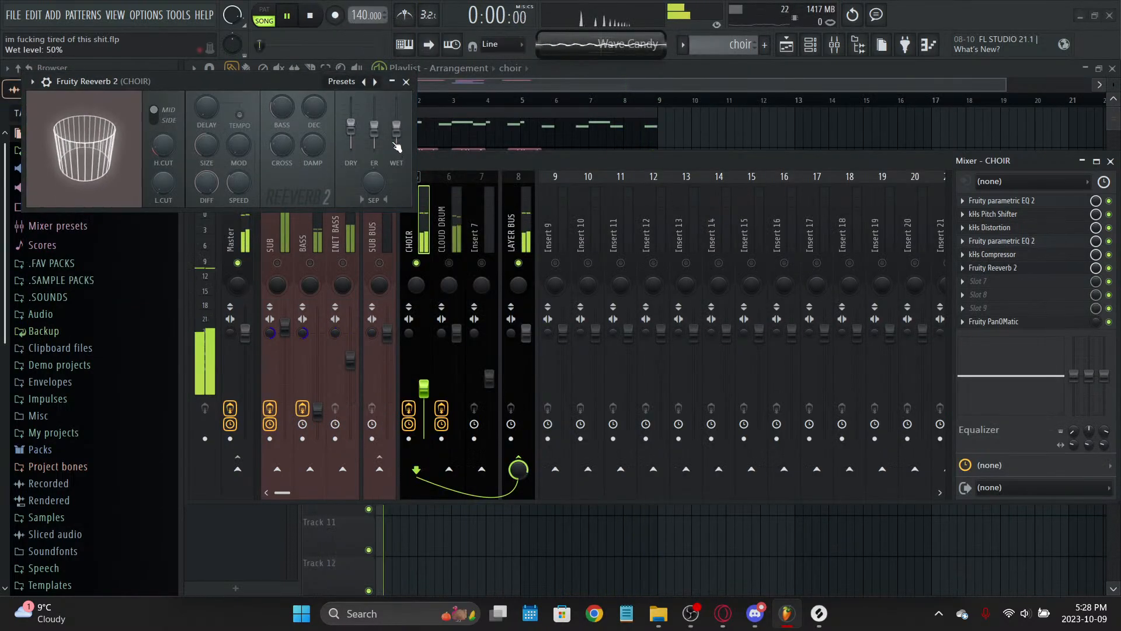
# Step: Raise Fruity Reeverb 2's wet level, low cut and dry level, set its stereo separation to 36%, and close it
pyautogui.moveTo(396, 145); pyautogui.dragTo(398, 126)
pyautogui.moveTo(295, 85); pyautogui.dragTo(648, 200)
pyautogui.moveTo(528, 304); pyautogui.dragTo(549, 250)
pyautogui.moveTo(555, 196); pyautogui.dragTo(492, 179)
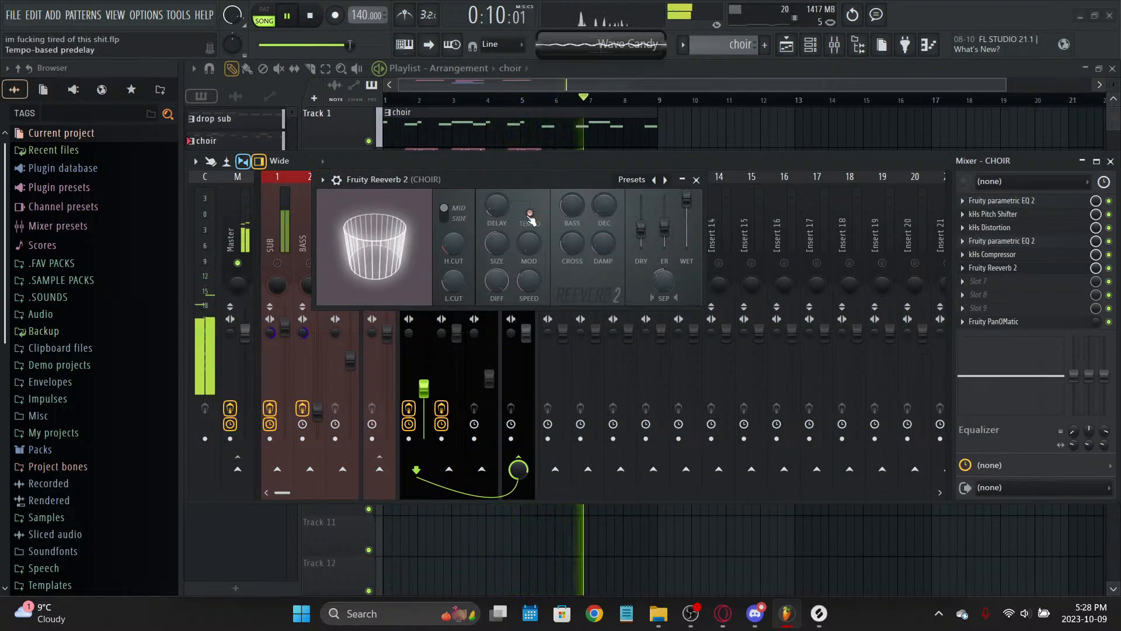
pyautogui.moveTo(640, 228); pyautogui.dragTo(642, 220)
pyautogui.moveTo(665, 281); pyautogui.dragTo(664, 292)
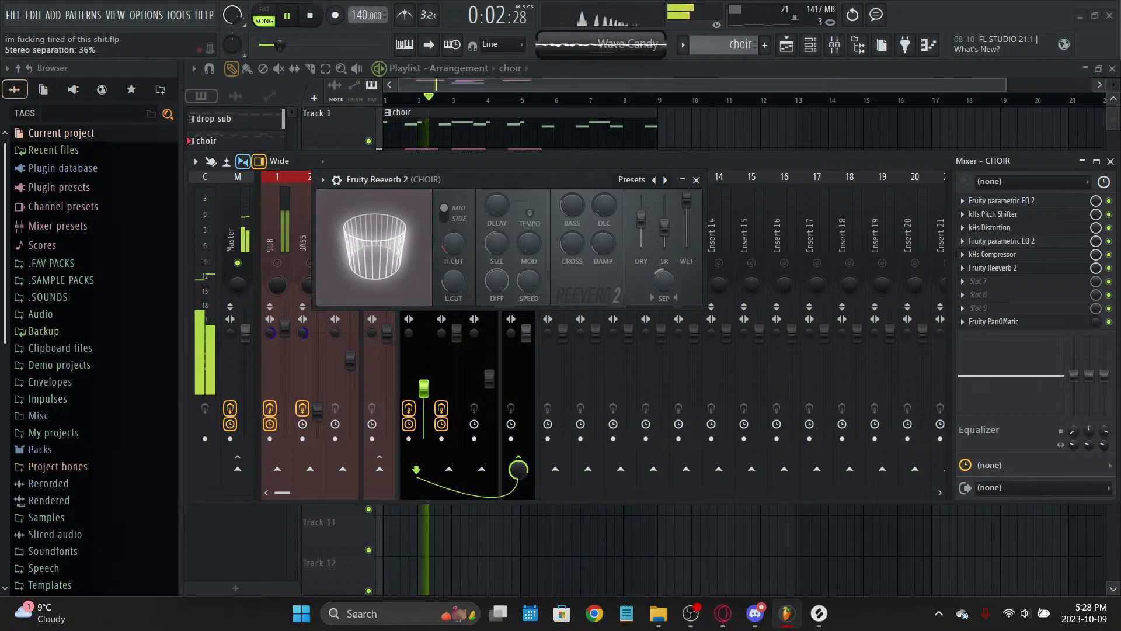
pyautogui.press('Escape')
# Step: Copy the low-cut Fruity parametric EQ 2 from slot 4 of the CHOIR track to slot 7, after the reverb
pyautogui.click(991, 242)
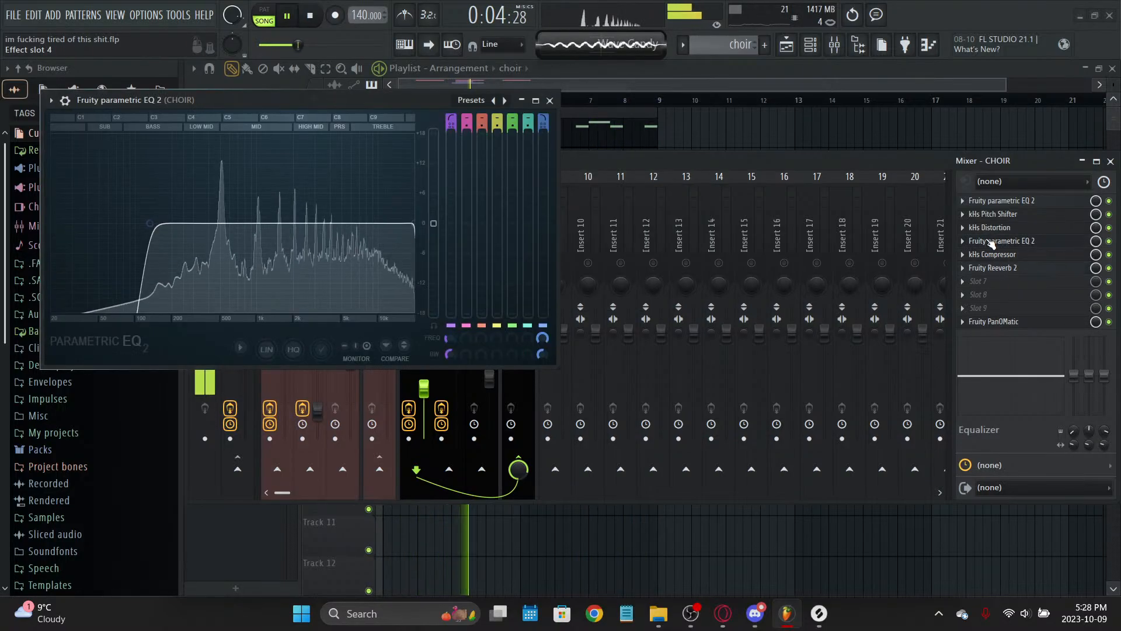
pyautogui.moveTo(991, 243); pyautogui.dragTo(1001, 276)
pyautogui.press('Escape')
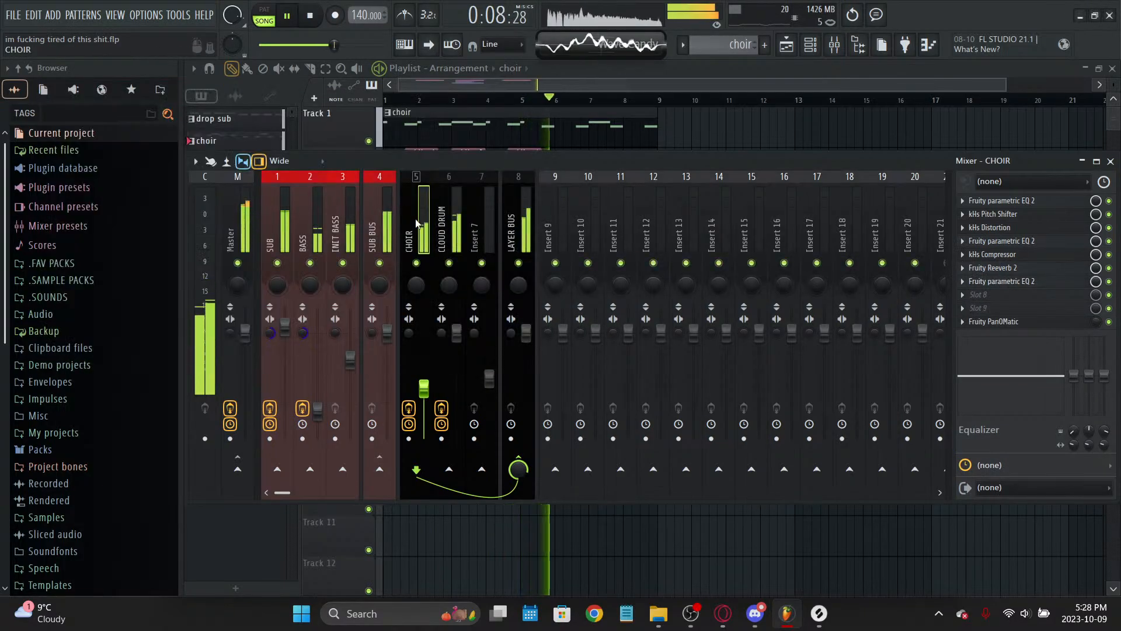
# Step: Play the full arrangement with the CHOIR reverb briefly bypassed, and adjust the reverb's stereo separation further
pyautogui.click(501, 73)
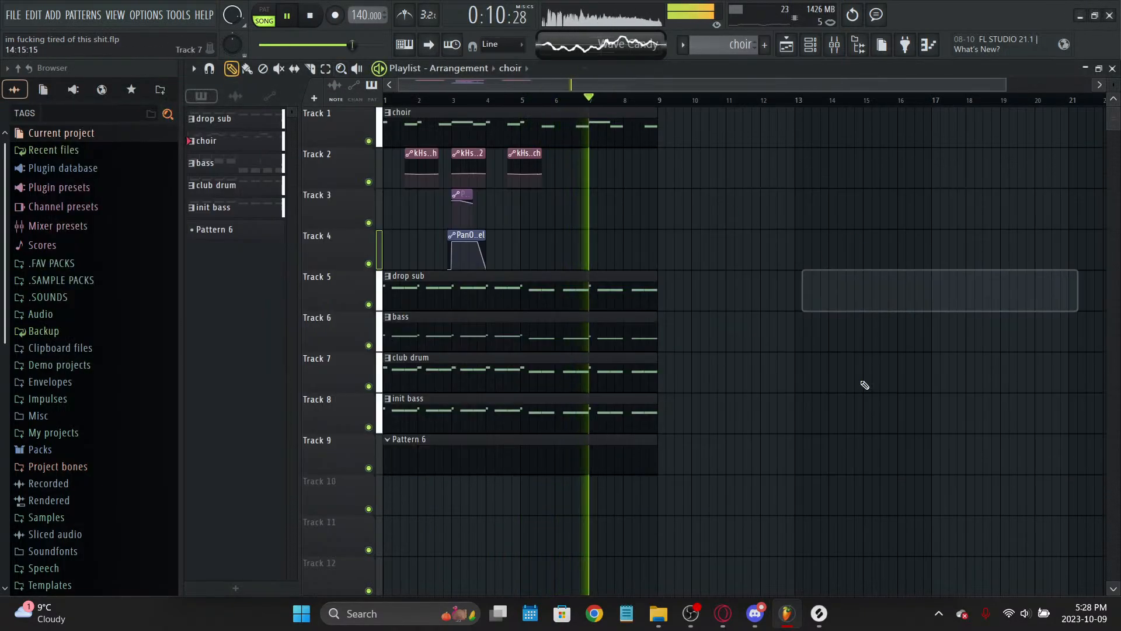
pyautogui.press('F9')
pyautogui.press('space')
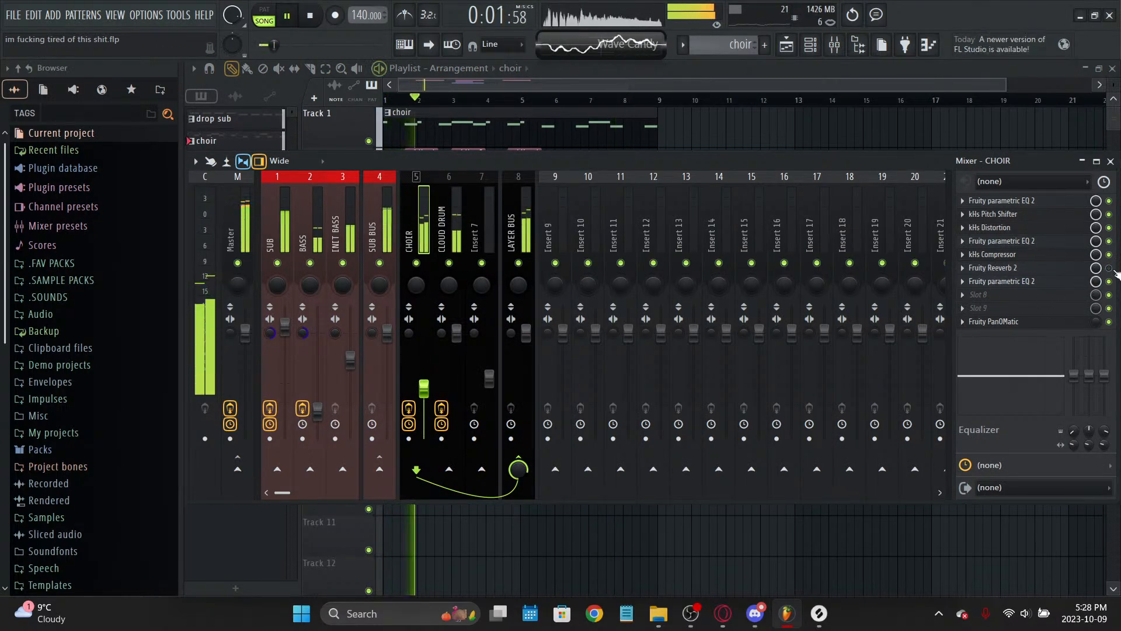
pyautogui.click(1080, 270)
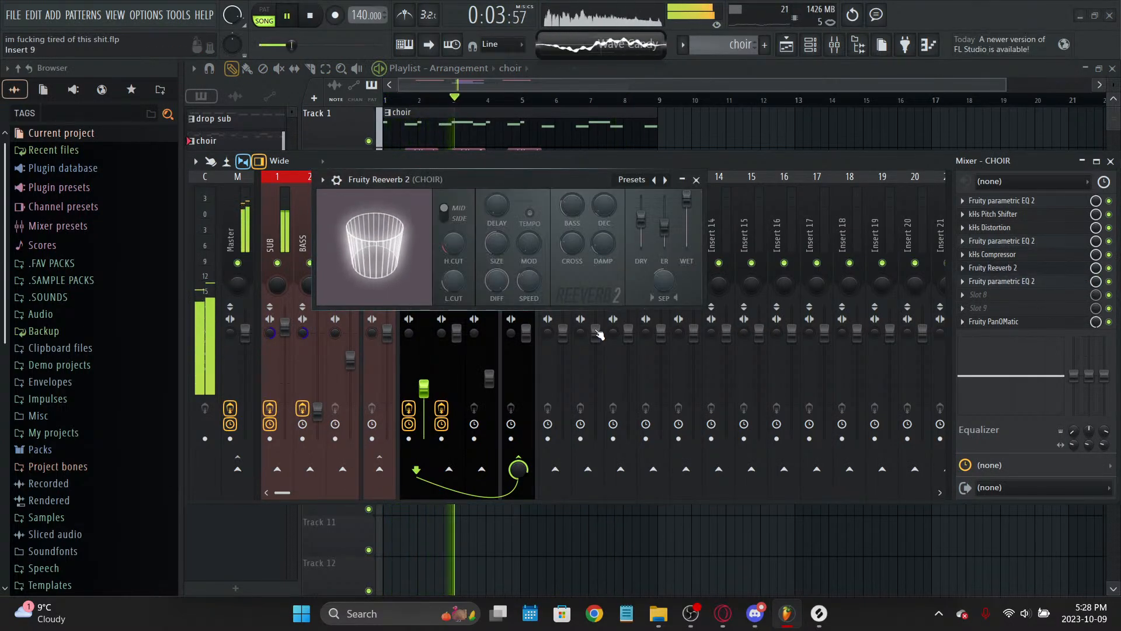
pyautogui.moveTo(664, 281); pyautogui.dragTo(663, 294)
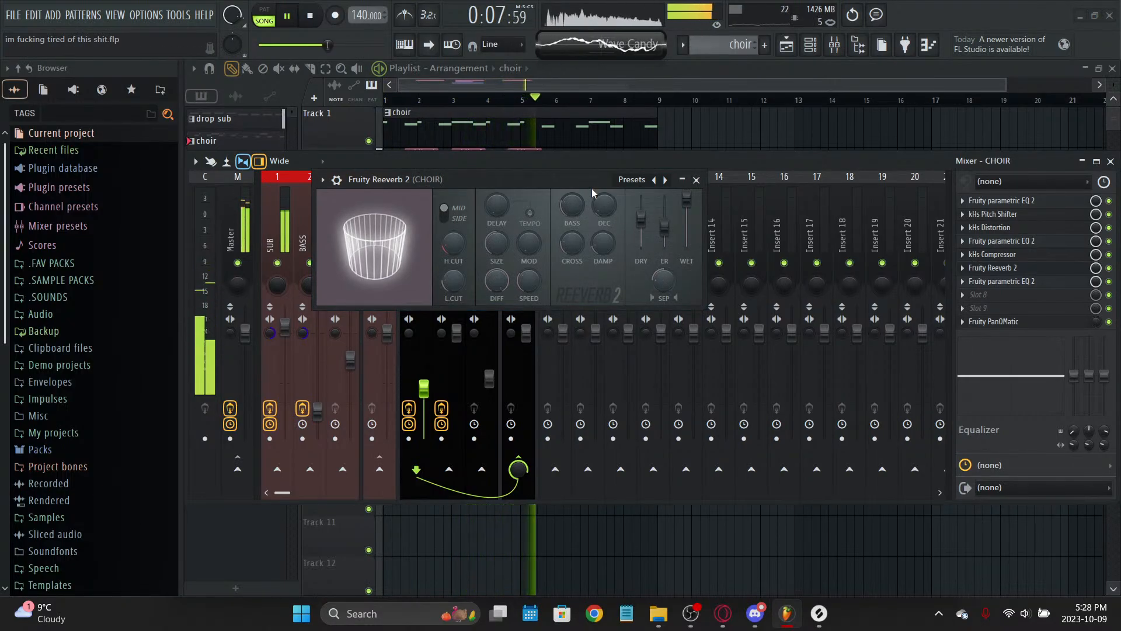
# Step: Stop and replay the arrangement with the reverb window moved aside, save the project, and close the reverb
pyautogui.press('XF86AudioMicMute')
pyautogui.press('XF86AudioMicMute')
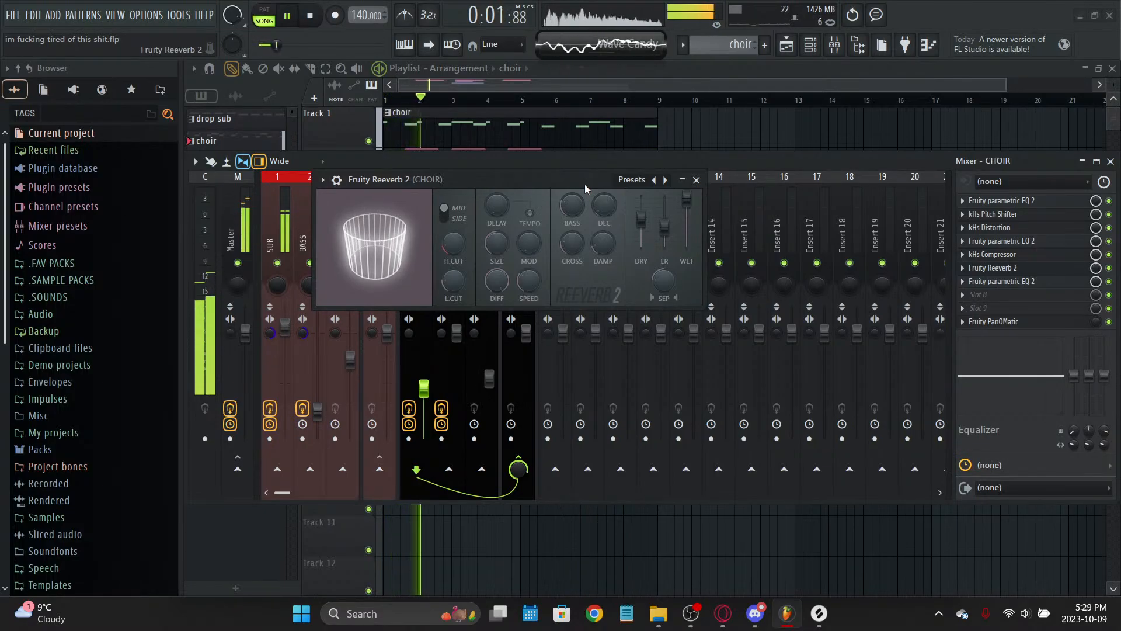
pyautogui.press('space')
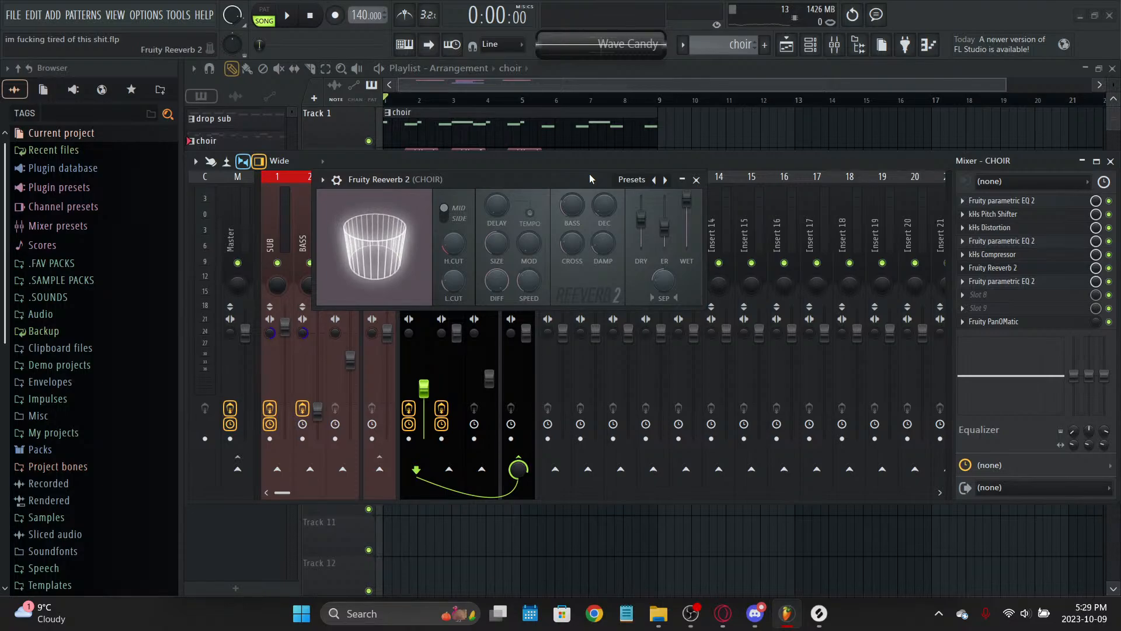
pyautogui.moveTo(590, 174); pyautogui.dragTo(819, 46)
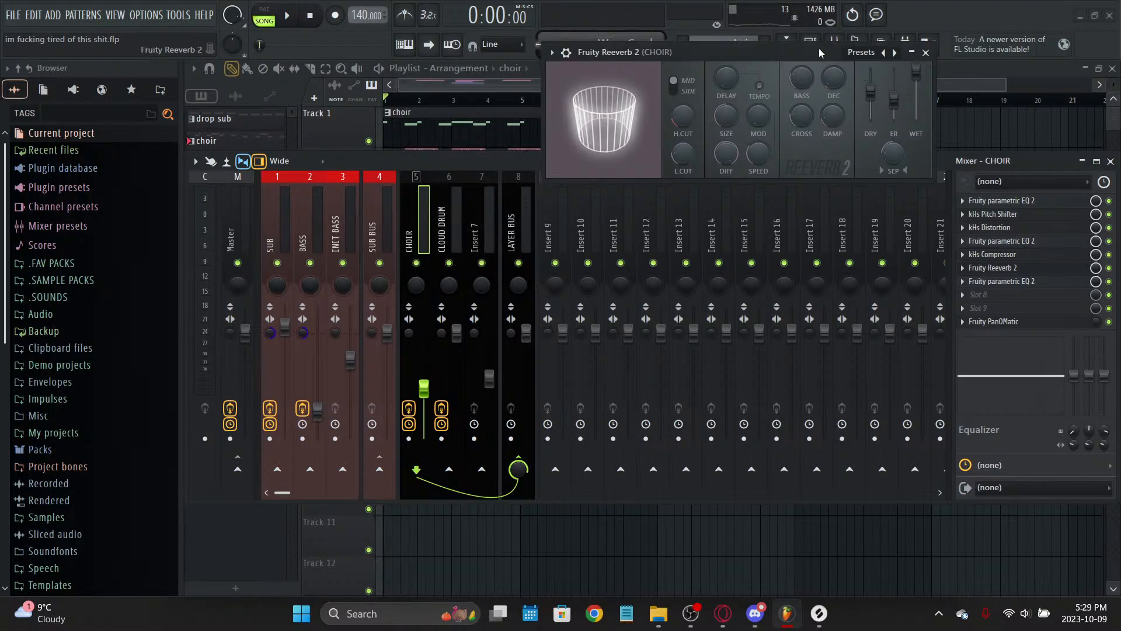
pyautogui.press('space')
pyautogui.moveTo(819, 48); pyautogui.dragTo(751, 220)
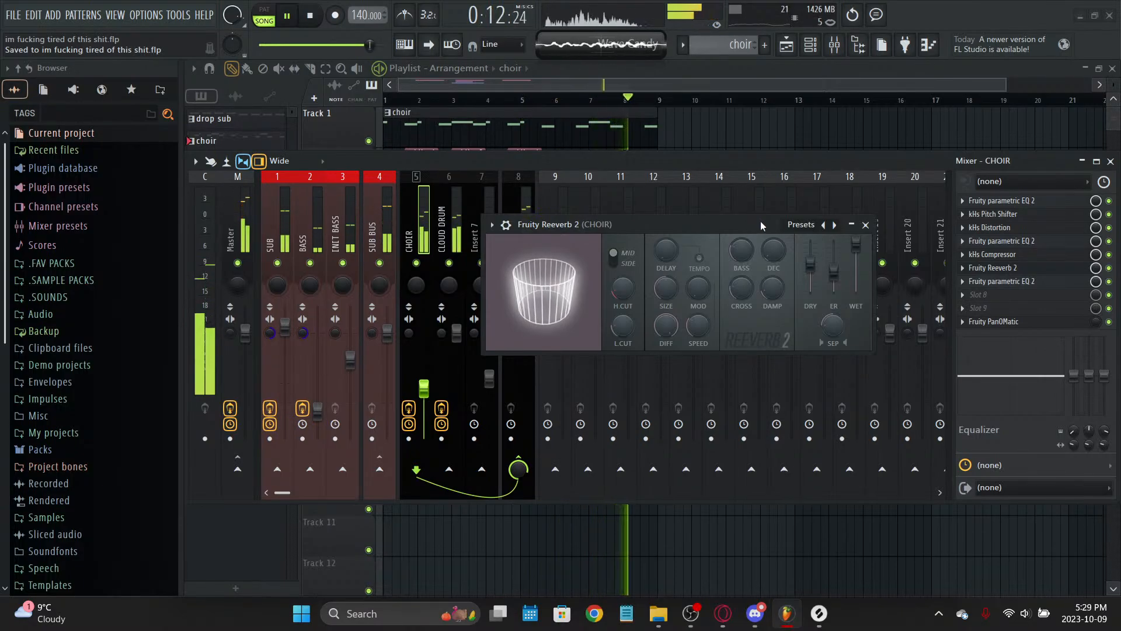
pyautogui.moveTo(869, 229); pyautogui.dragTo(866, 229)
pyautogui.click(863, 226)
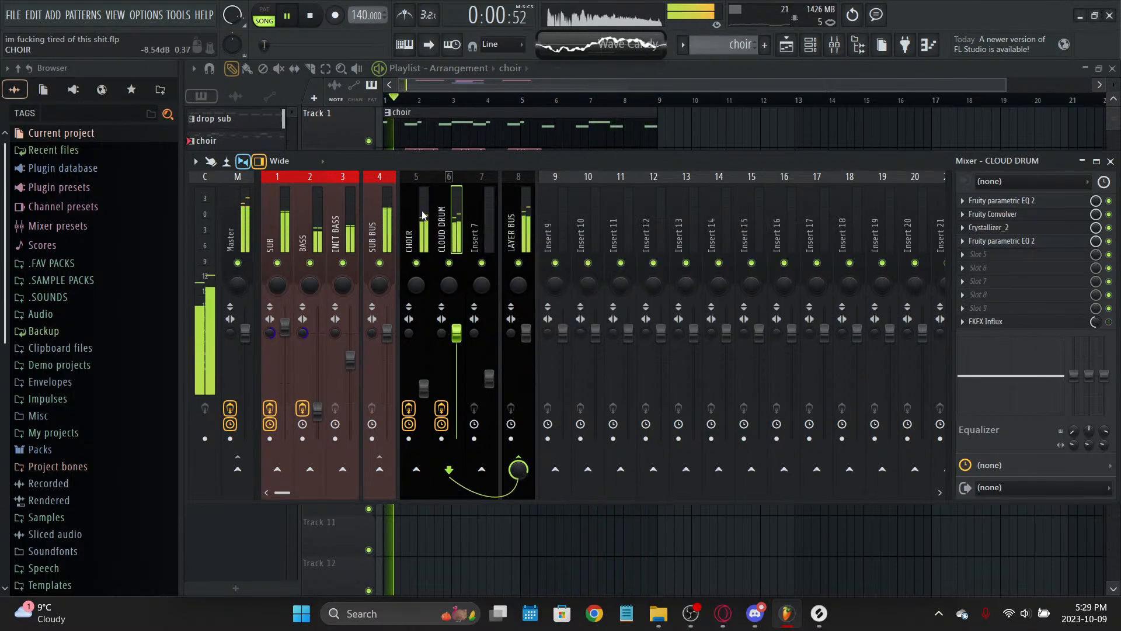
# Step: Find kHs Trance Gate among all effect plugins, load it into slot 8 of the CHOIR track, and close its window
pyautogui.click(1004, 295)
pyautogui.click(430, 28)
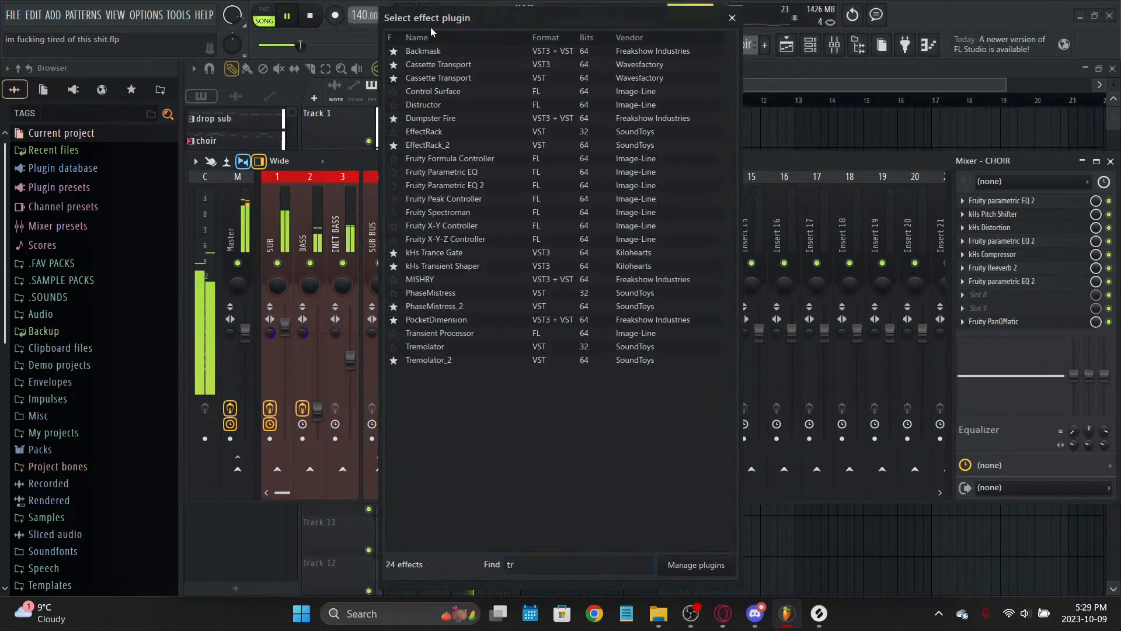
pyautogui.write('tranc')
pyautogui.doubleClick(453, 51)
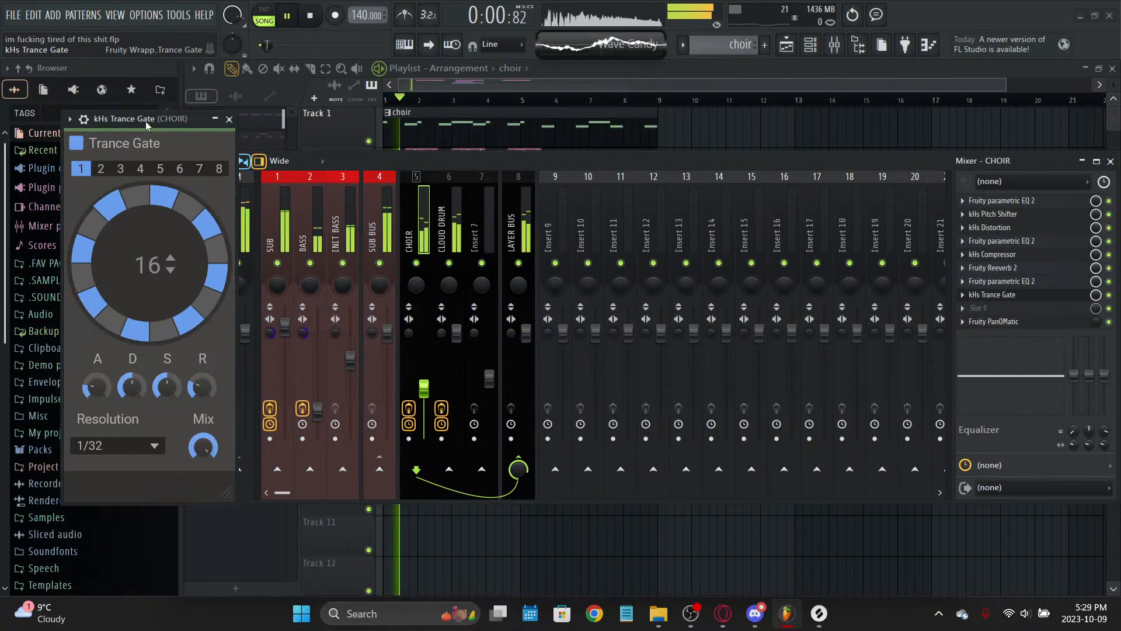
pyautogui.click(229, 119)
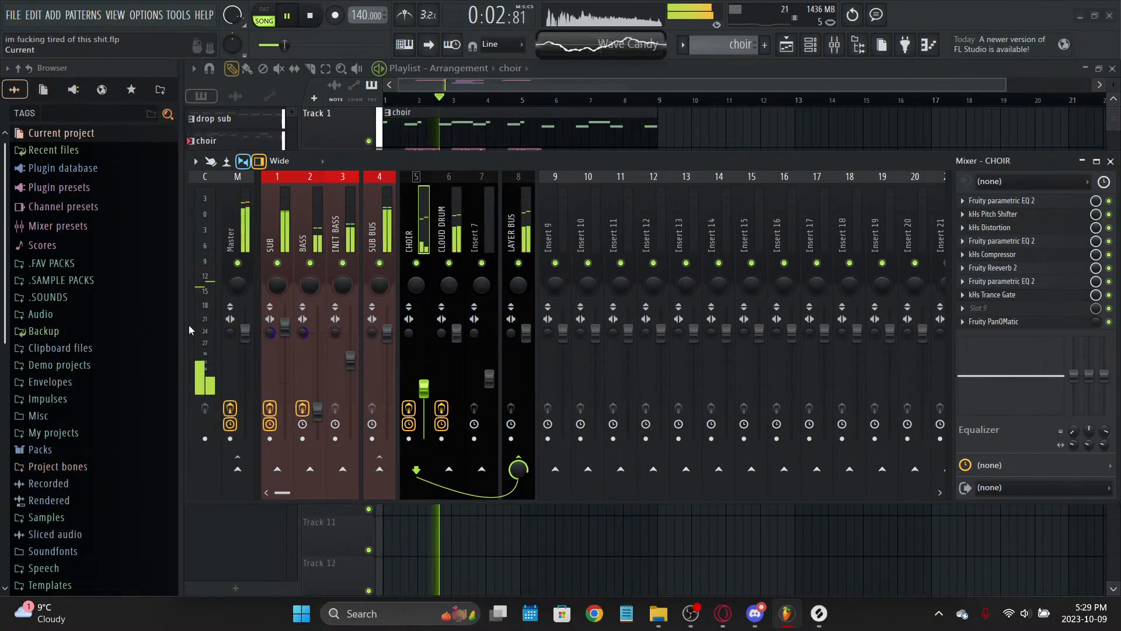
# Step: Check the mix in mono by merging the Master's stereo separation to 100%, and reset it to default
pyautogui.moveTo(230, 333); pyautogui.dragTo(230, 287)
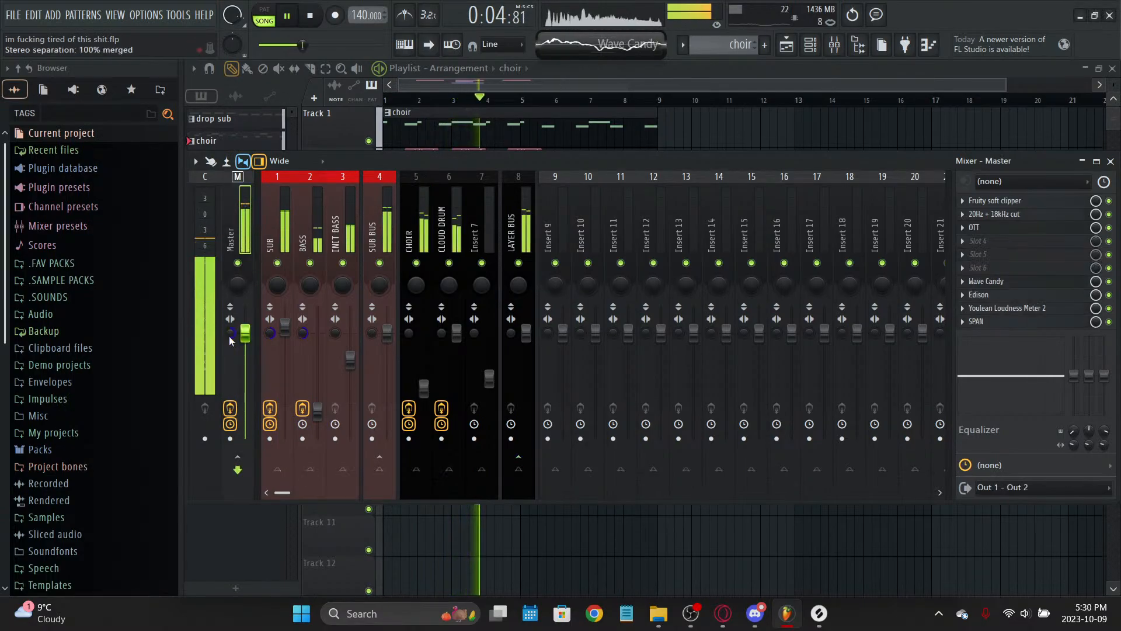
pyautogui.rightClick(230, 336)
pyautogui.click(247, 346)
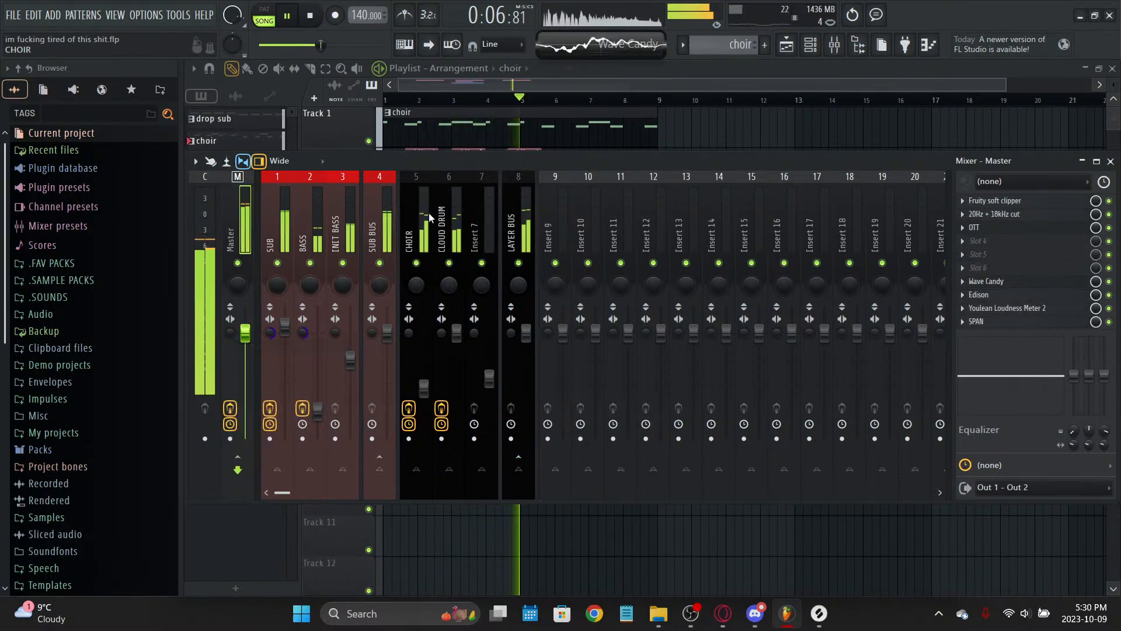
# Step: Disable kHs Trance Gate on the CHOIR track, save the project, and replay the arrangement
pyautogui.click(427, 214)
pyautogui.press('space')
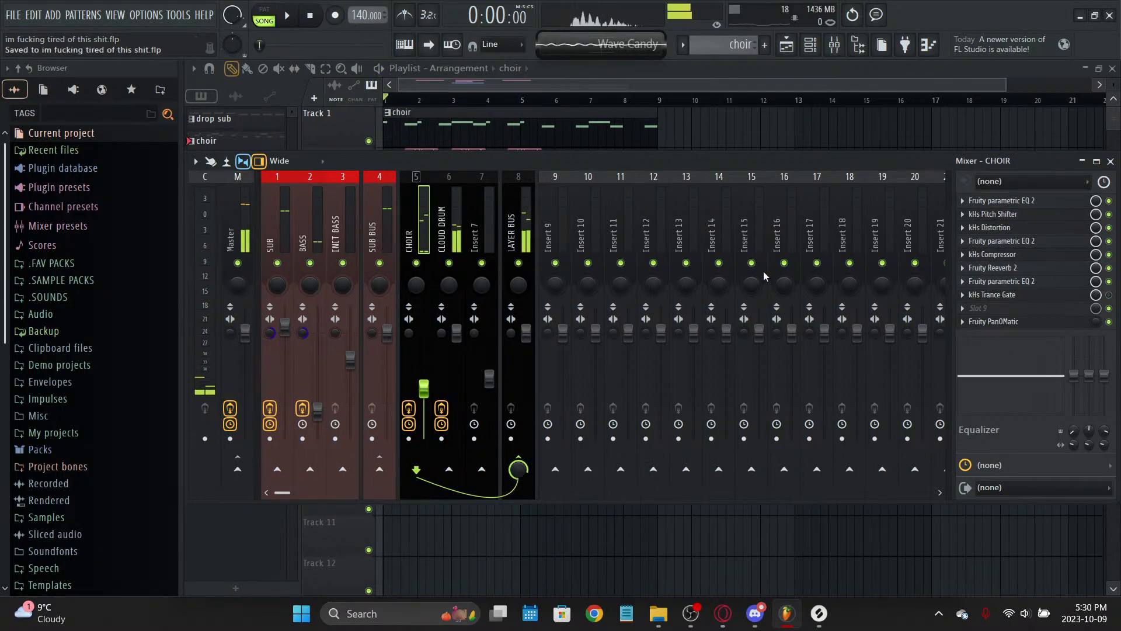
pyautogui.press('space')
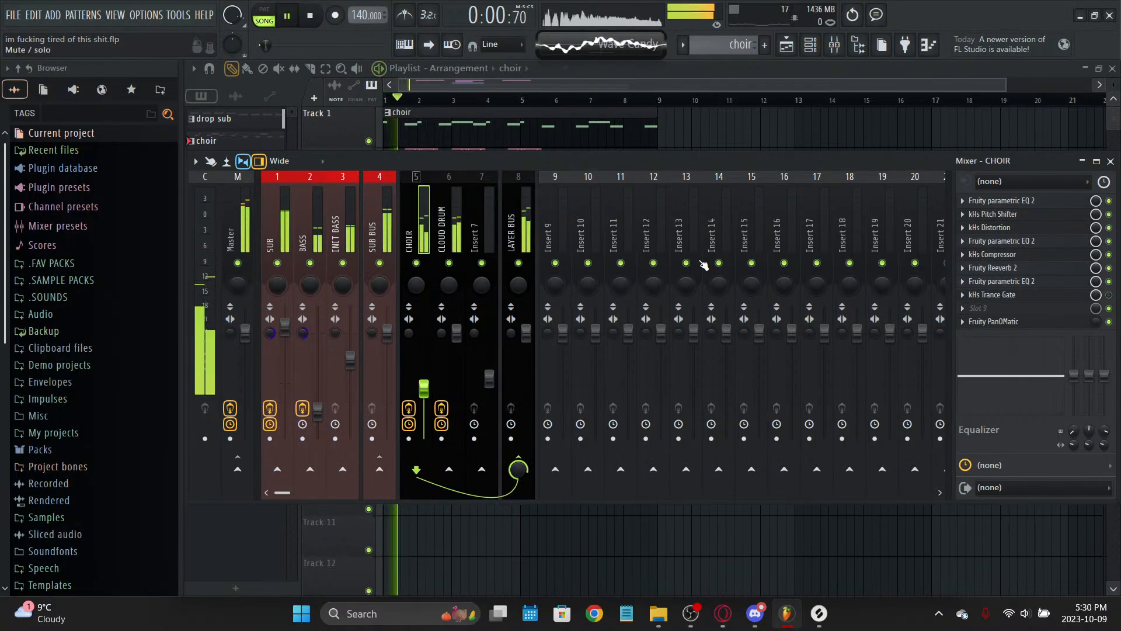
pyautogui.press('F9')
pyautogui.click(834, 45)
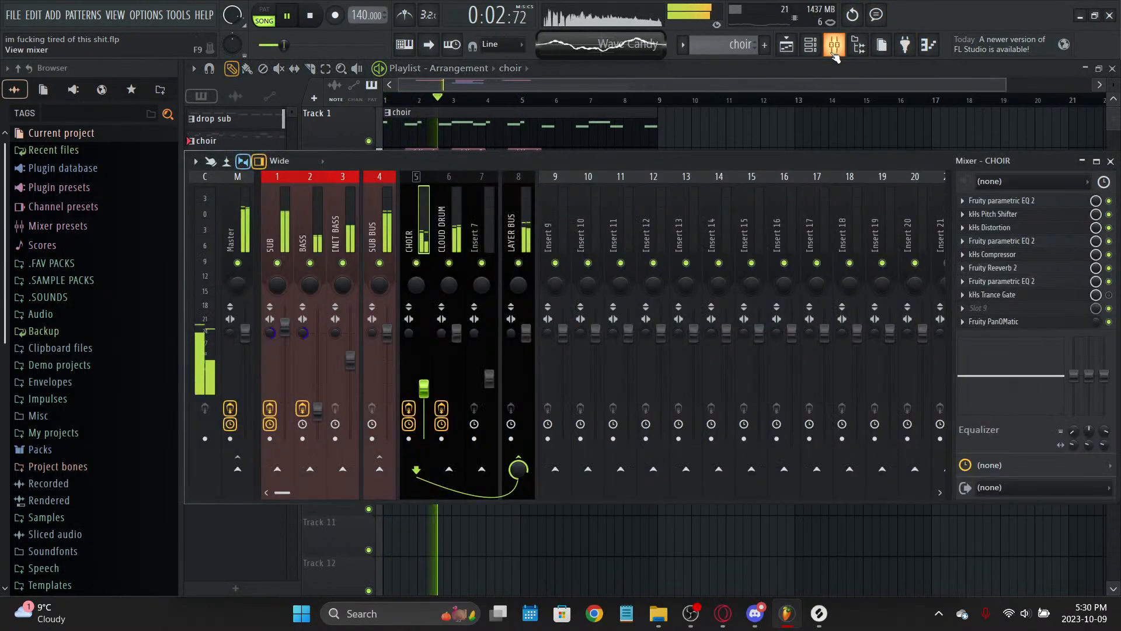
# Step: Raise the CHOIR fader to about -12.1 dB with the Master's stereo separation merged to 100%, and stop playback
pyautogui.moveTo(231, 333); pyautogui.dragTo(232, 274)
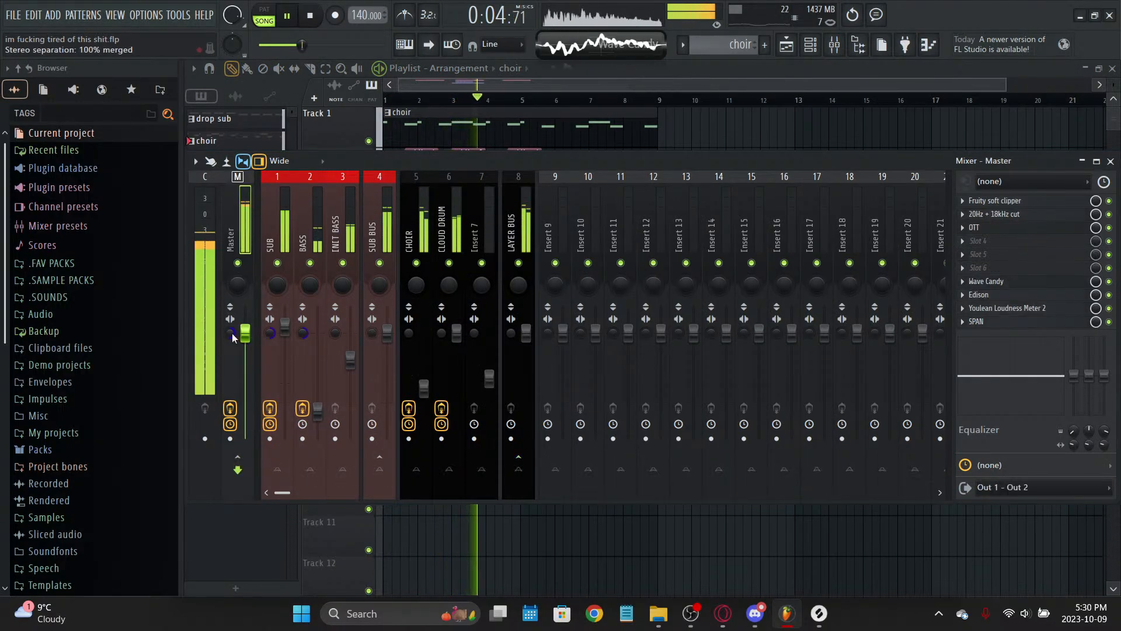
pyautogui.moveTo(425, 395); pyautogui.dragTo(425, 388)
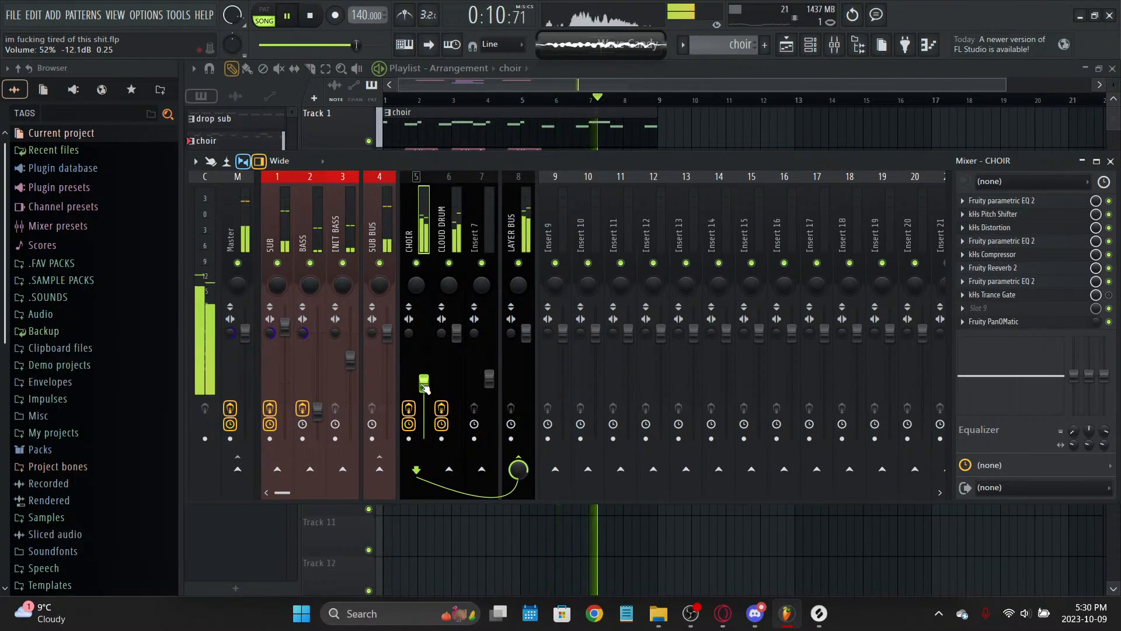
pyautogui.moveTo(425, 388); pyautogui.dragTo(425, 379)
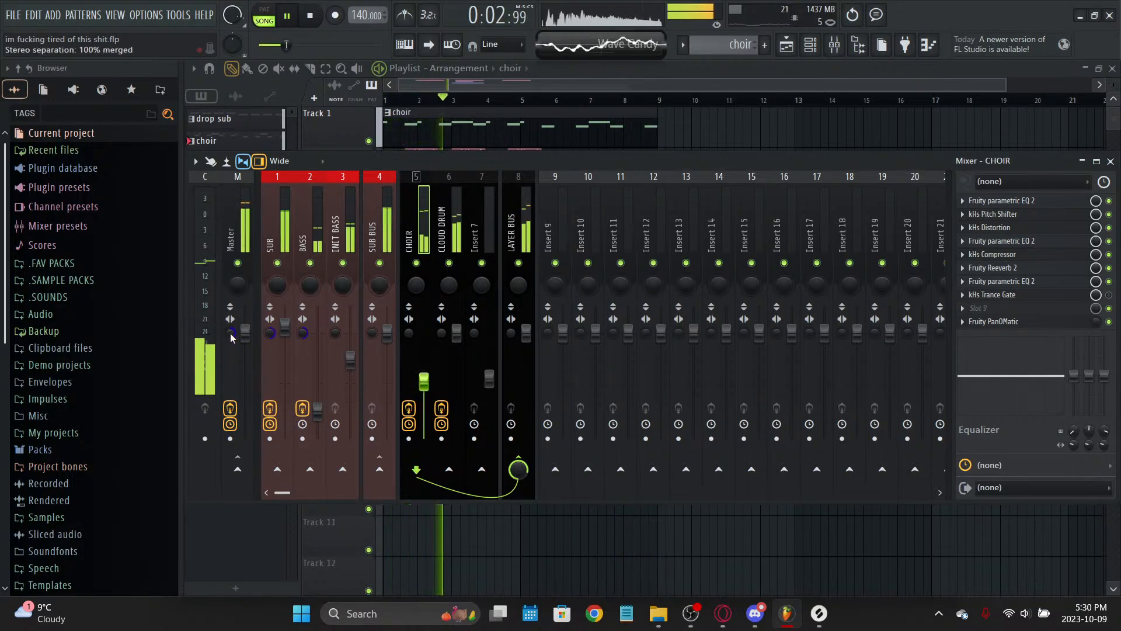
pyautogui.press('F9')
pyautogui.click(859, 290)
pyautogui.rightClick(900, 292)
pyautogui.click(306, 16)
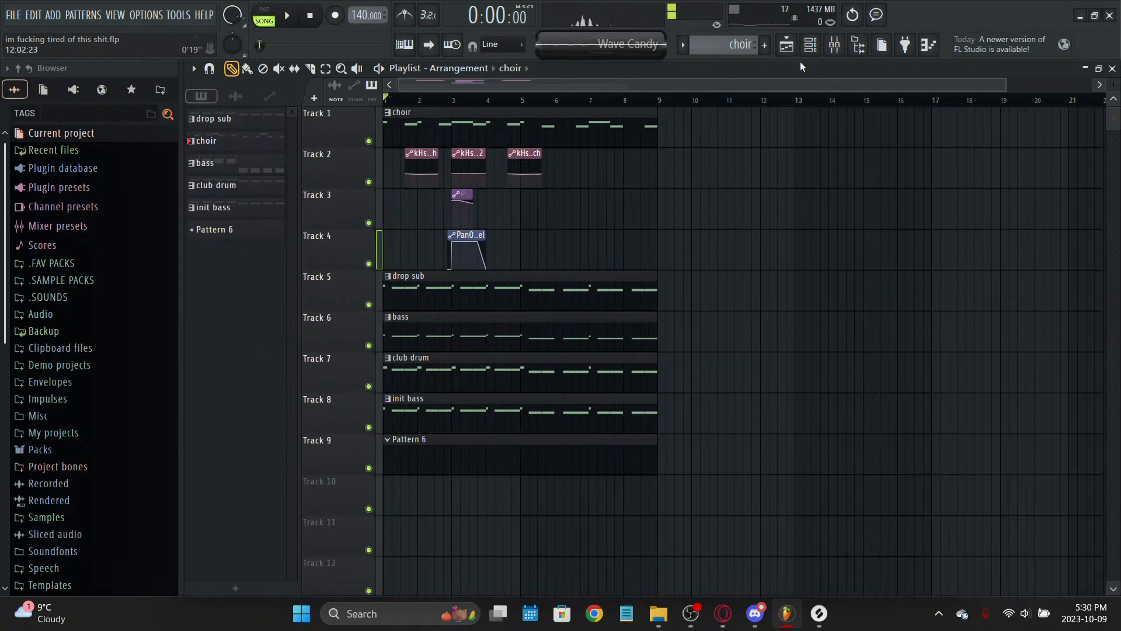
# Step: Move kHs Trance Gate down to slot 9 of the CHOIR track and load OTT into slot 8
pyautogui.press('F9')
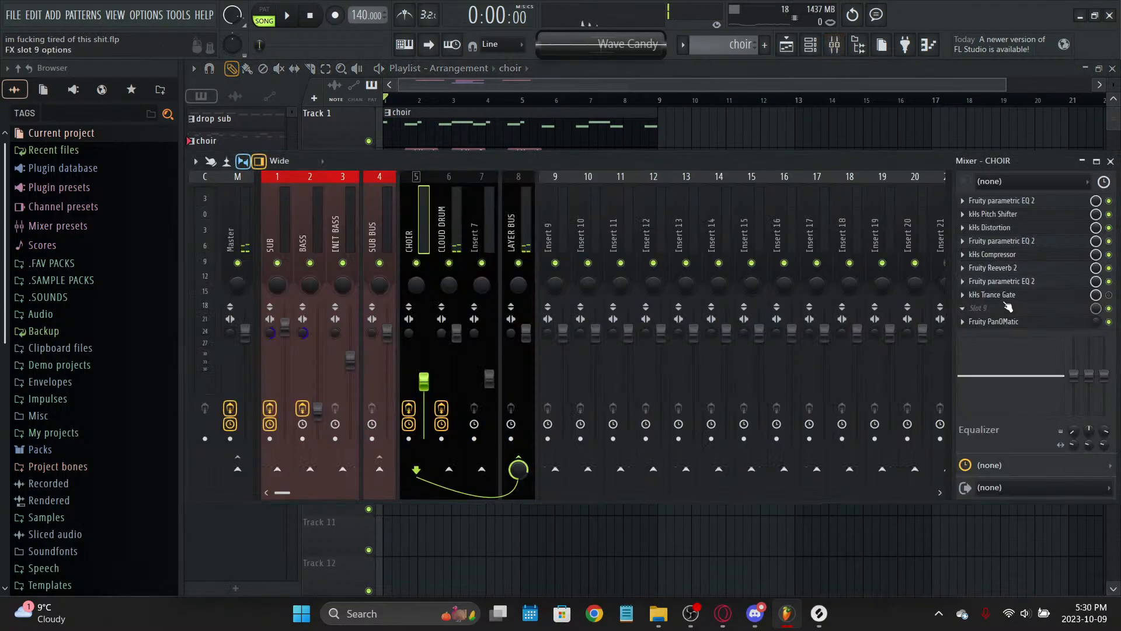
pyautogui.click(965, 296)
pyautogui.click(1003, 520)
pyautogui.click(985, 295)
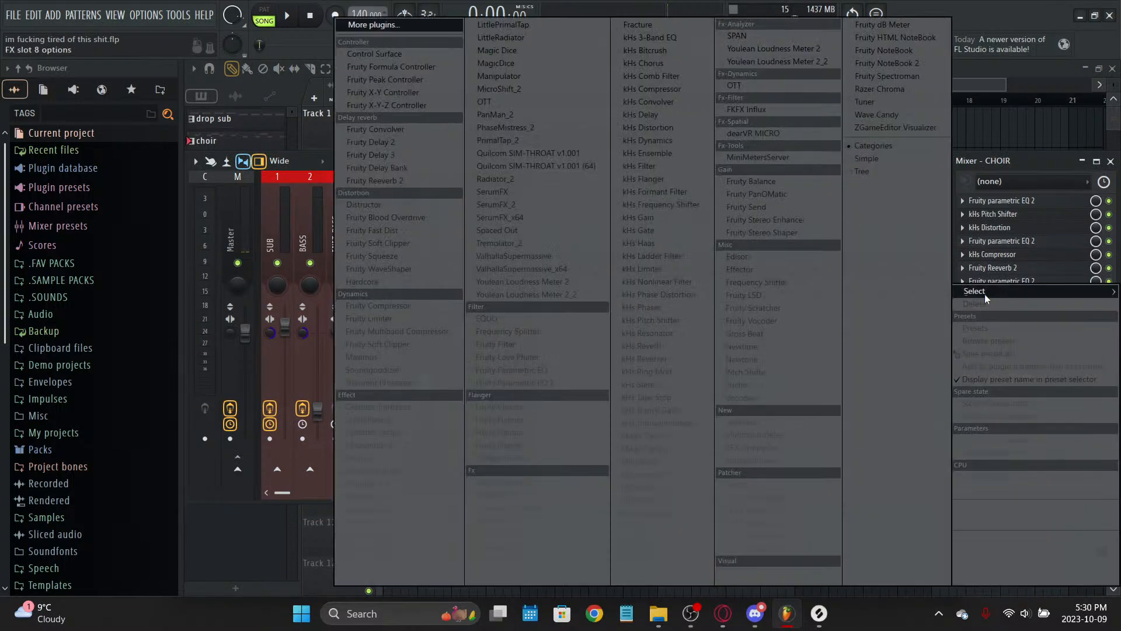
pyautogui.click(502, 102)
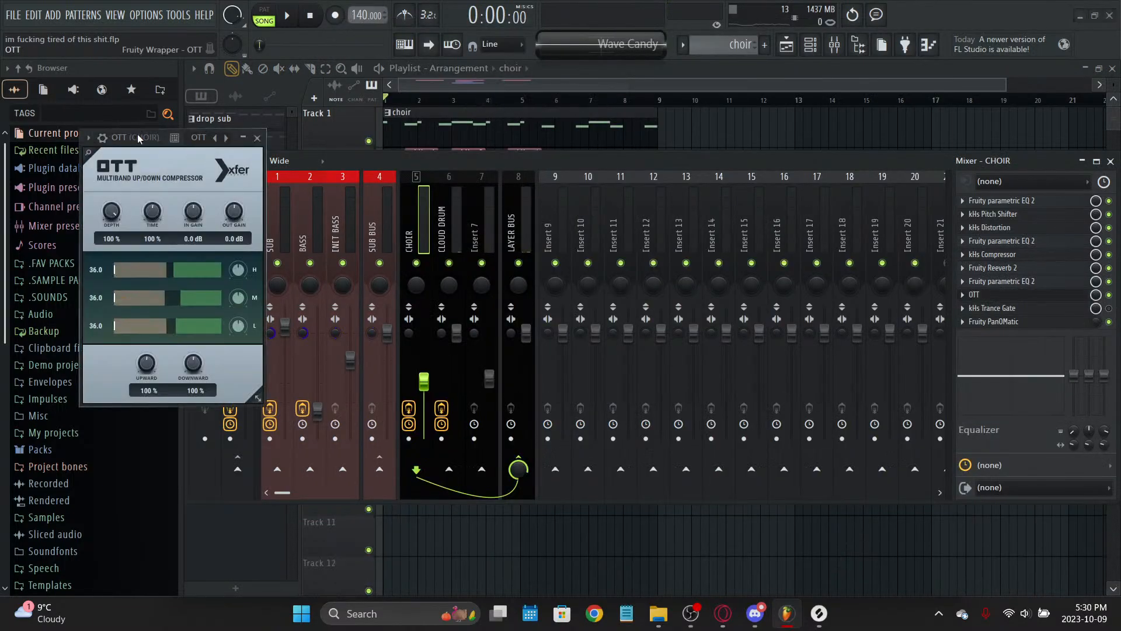
# Step: Set OTT's depth to 31% and lower its low-band gain during playback, and save the project and close OTT
pyautogui.press('space')
pyautogui.moveTo(452, 212); pyautogui.dragTo(458, 292)
pyautogui.moveTo(579, 326); pyautogui.dragTo(576, 380)
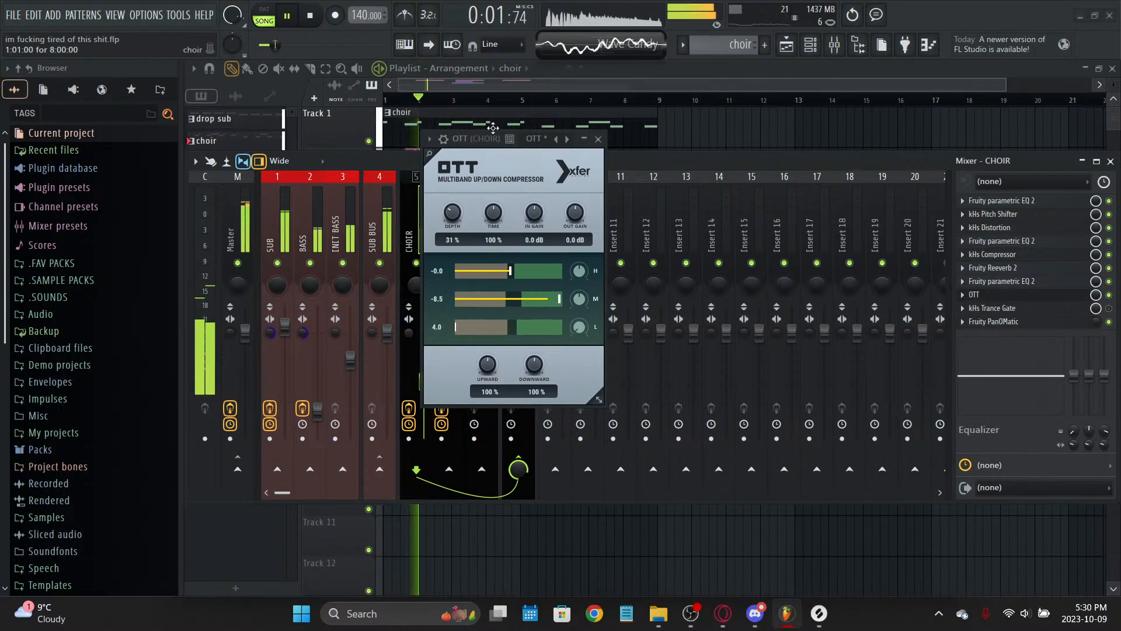
pyautogui.moveTo(488, 263); pyautogui.dragTo(515, 273)
pyautogui.moveTo(479, 223)
pyautogui.mouseDown()
pyautogui.moveTo(479, 210)
pyautogui.moveTo(479, 234)
pyautogui.mouseUp()
pyautogui.hotkey('ctrl', 's')
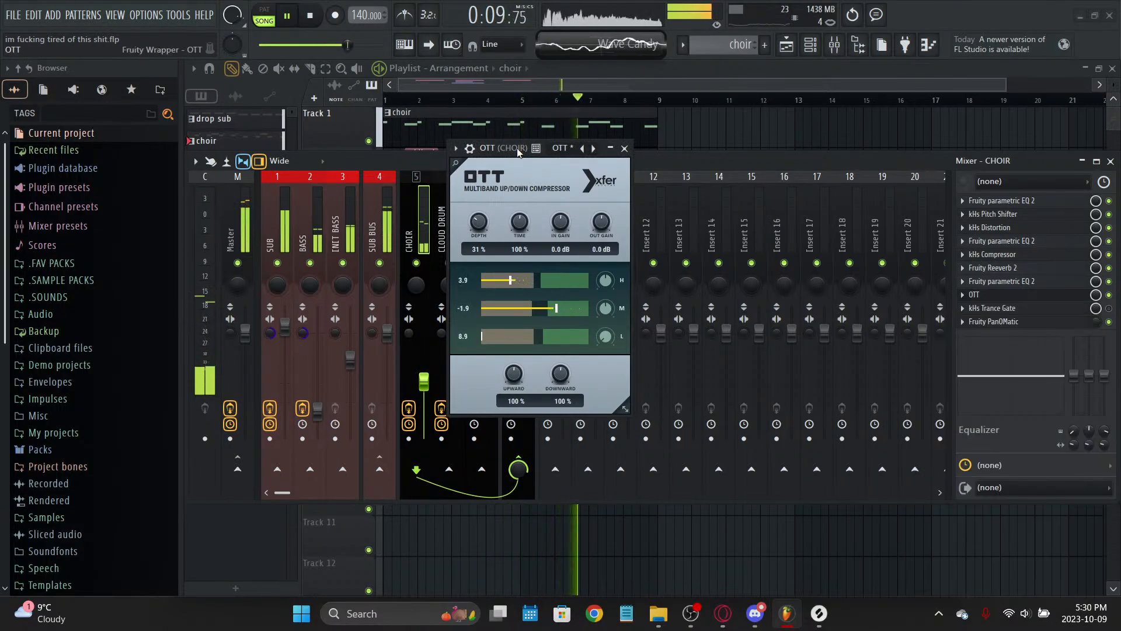
pyautogui.click(631, 154)
pyautogui.click(265, 17)
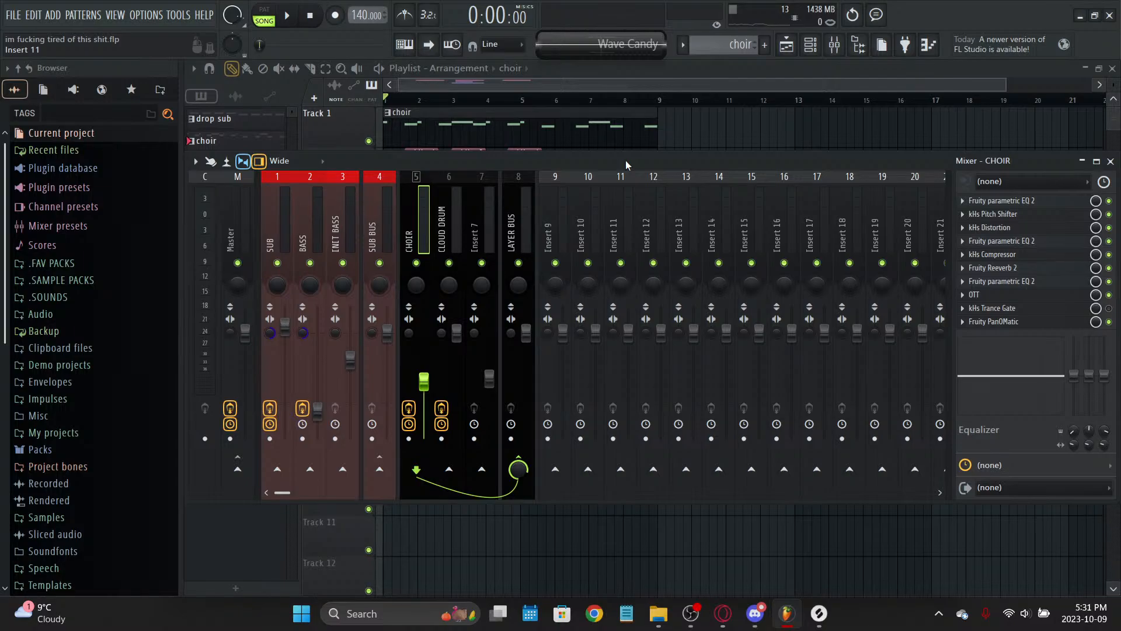
# Step: Leave the mixer with CHOIR selected, start playing the arrangement, and make Pattern 6 the active pattern
pyautogui.click(335, 222)
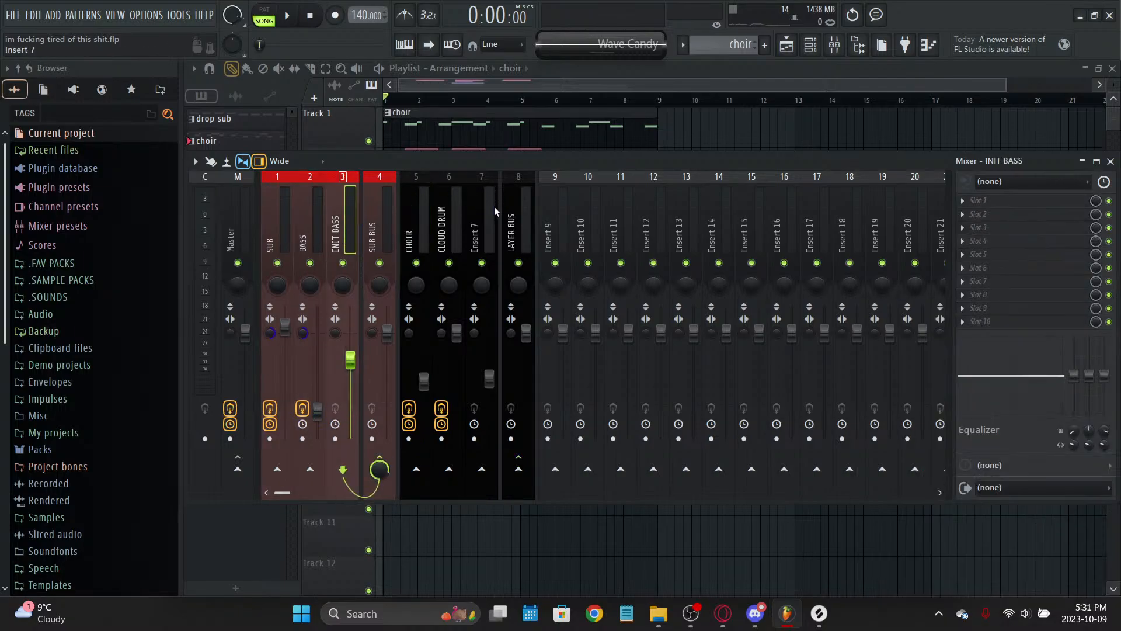
pyautogui.click(418, 215)
pyautogui.click(538, 118)
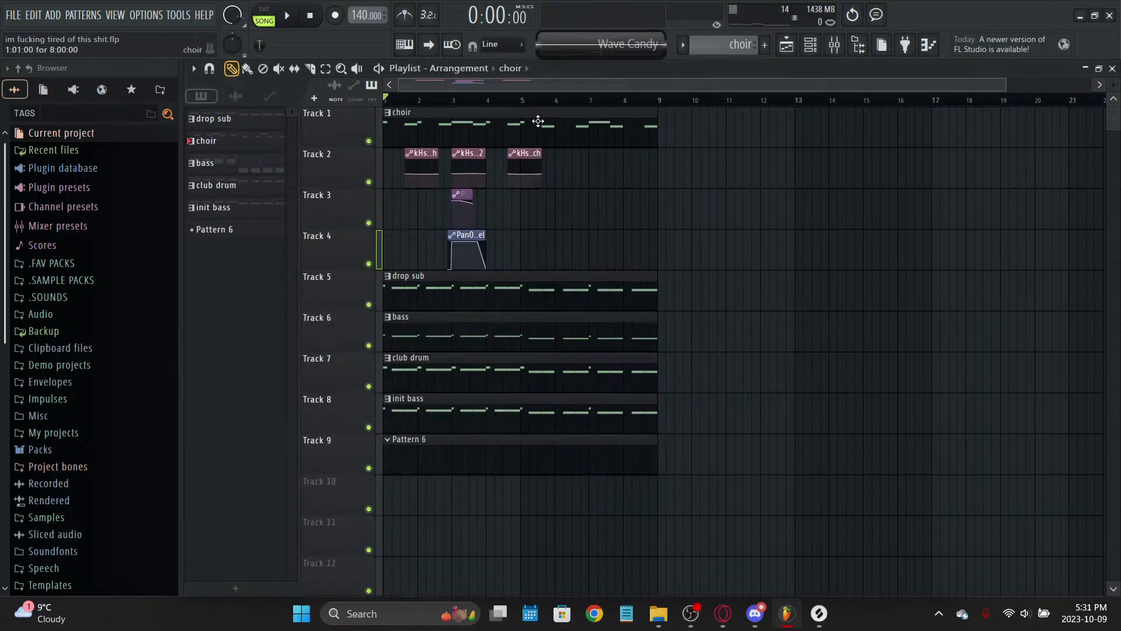
pyautogui.press('space')
pyautogui.click(765, 489)
pyautogui.rightClick(766, 490)
pyautogui.click(583, 454)
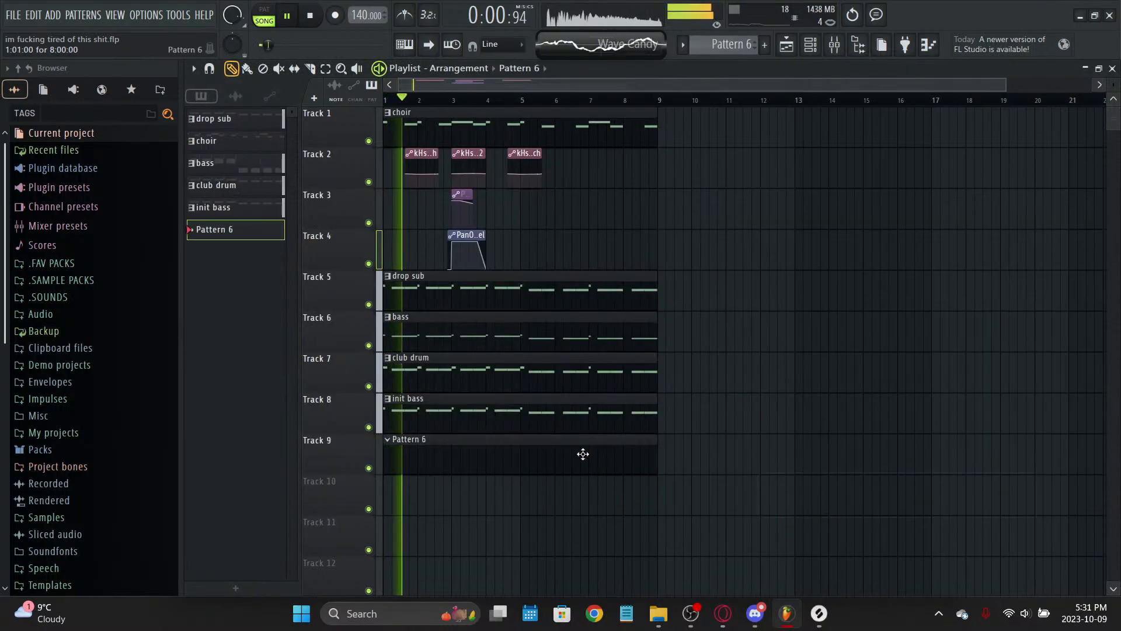
# Step: Audition the playing arrangement with the SUB BUS and CLOUD DRUM mixer tracks muted
pyautogui.click(834, 45)
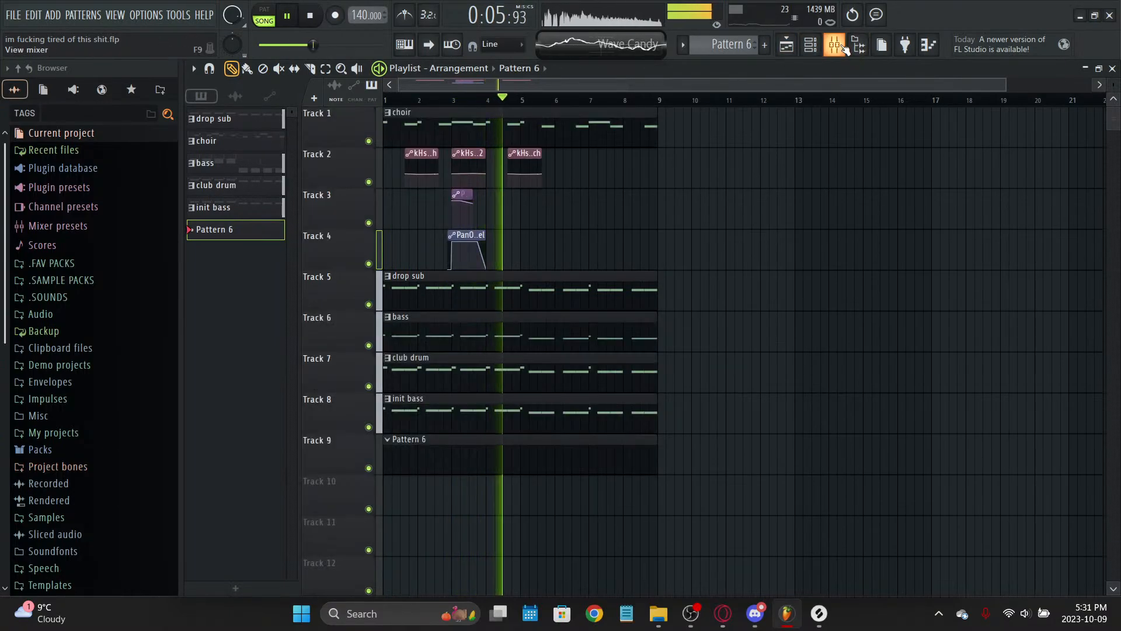
pyautogui.press('F9')
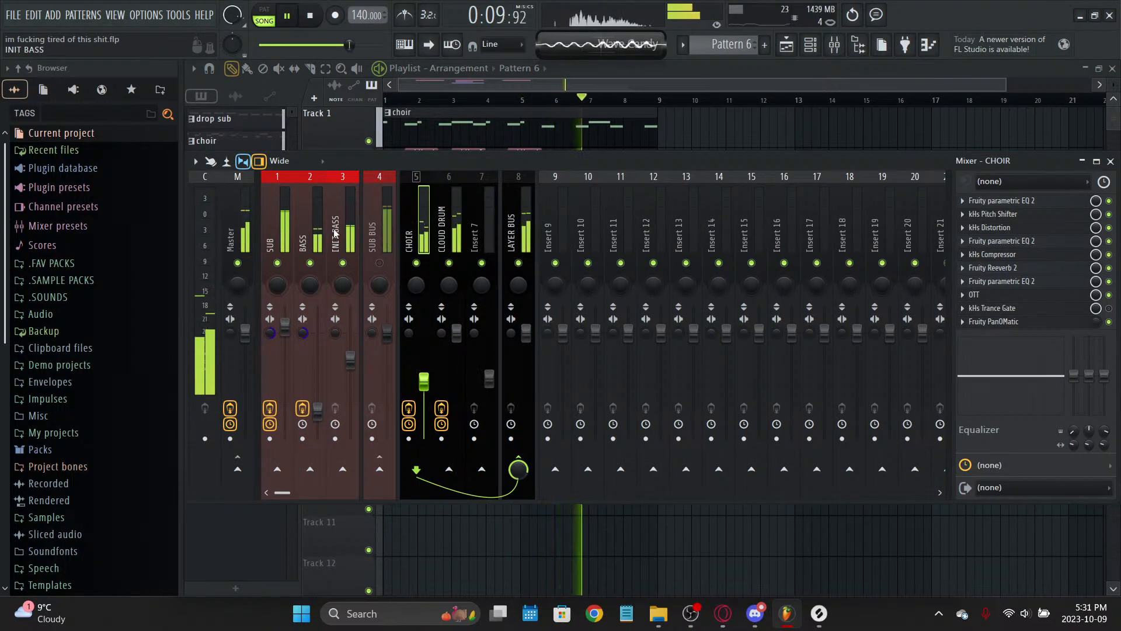
pyautogui.click(461, 274)
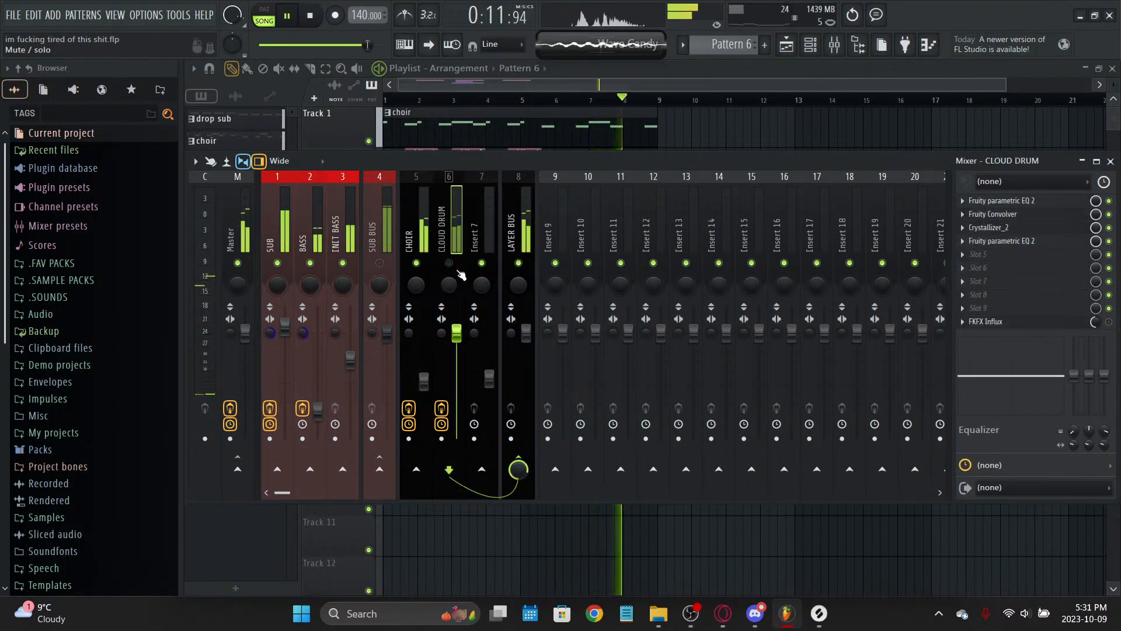
pyautogui.press('F9')
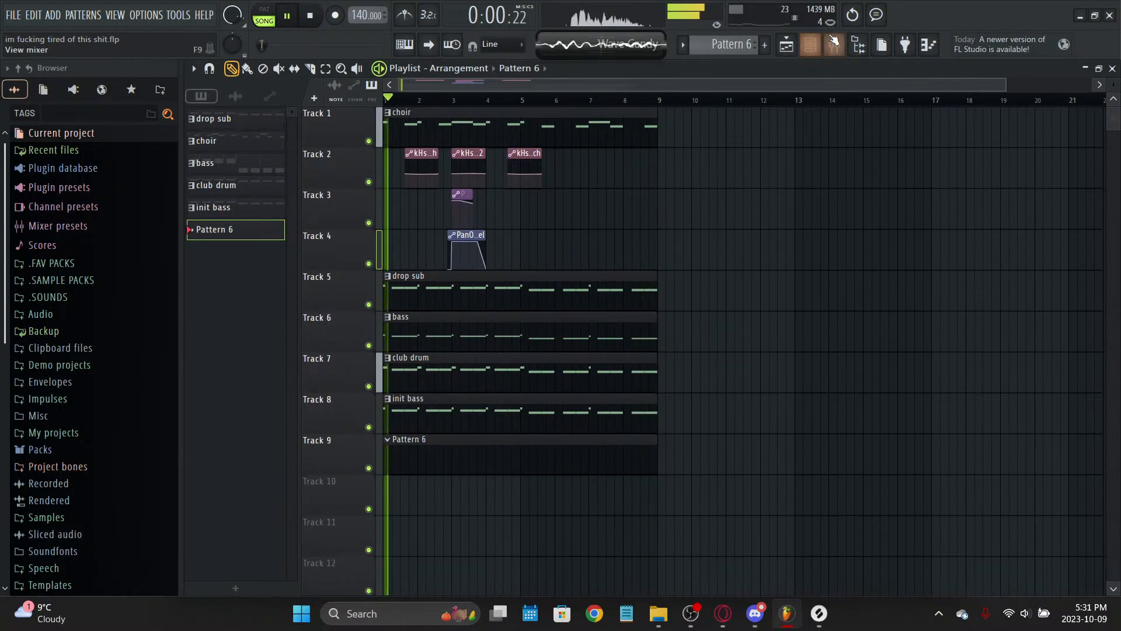
pyautogui.press('F9')
pyautogui.press('F9')
# Step: Set the Cloudrum instrument's attack to 789 ms, turn on its doubling, and save the project before closing the plugin
pyautogui.press('F6')
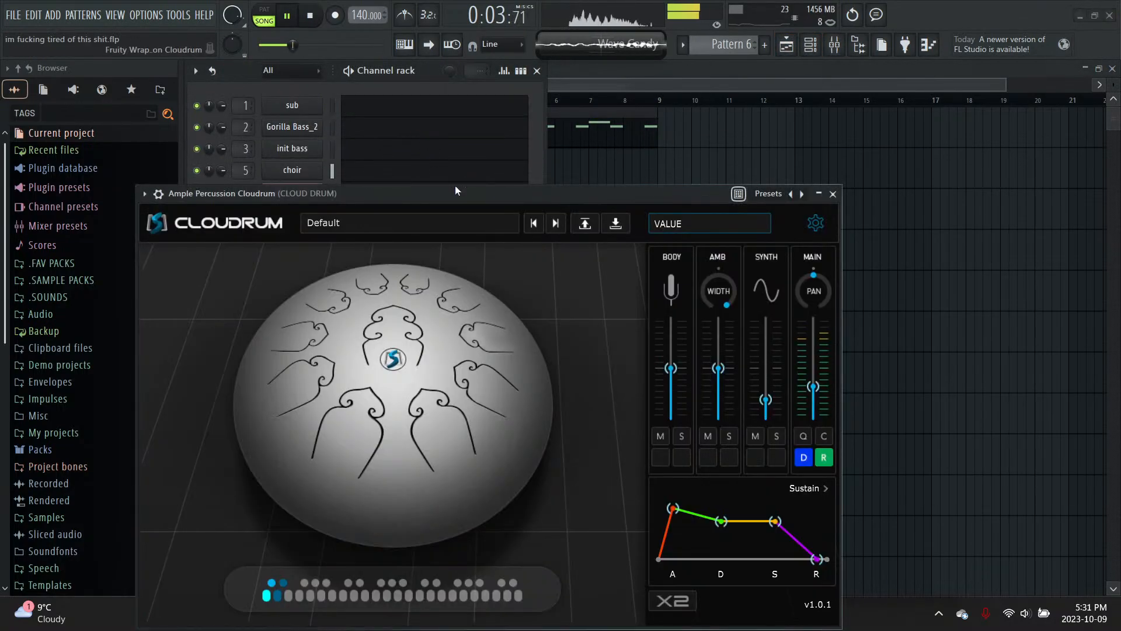
pyautogui.moveTo(455, 188); pyautogui.dragTo(456, 71)
pyautogui.moveTo(670, 389)
pyautogui.mouseDown()
pyautogui.moveTo(715, 387)
pyautogui.moveTo(665, 391)
pyautogui.moveTo(676, 396)
pyautogui.mouseUp()
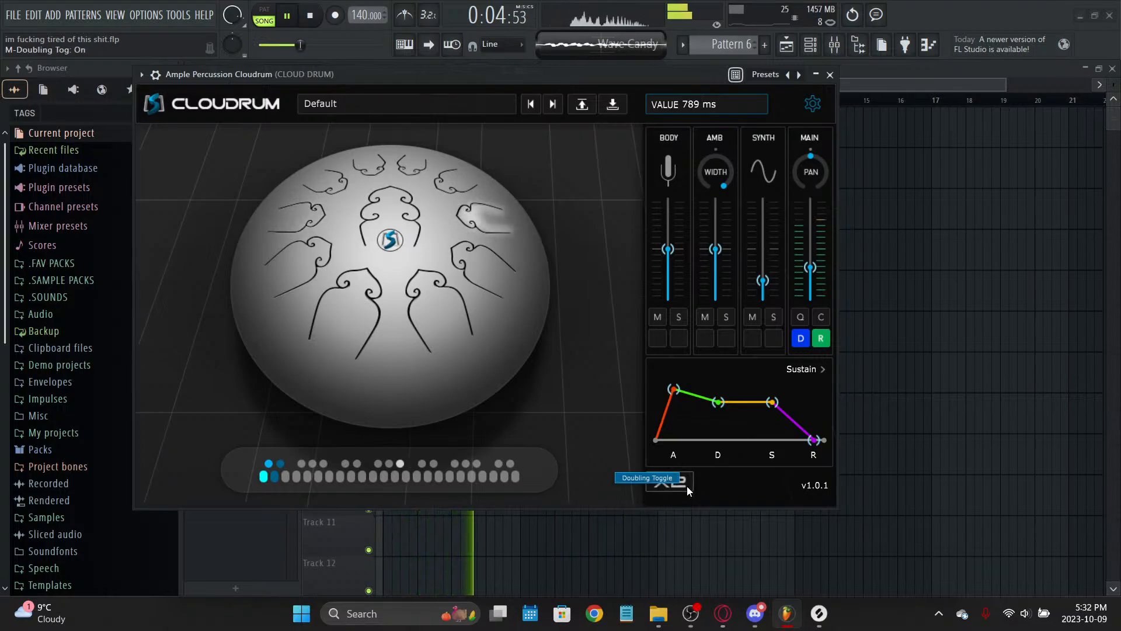
pyautogui.hotkey('ctrl', 's')
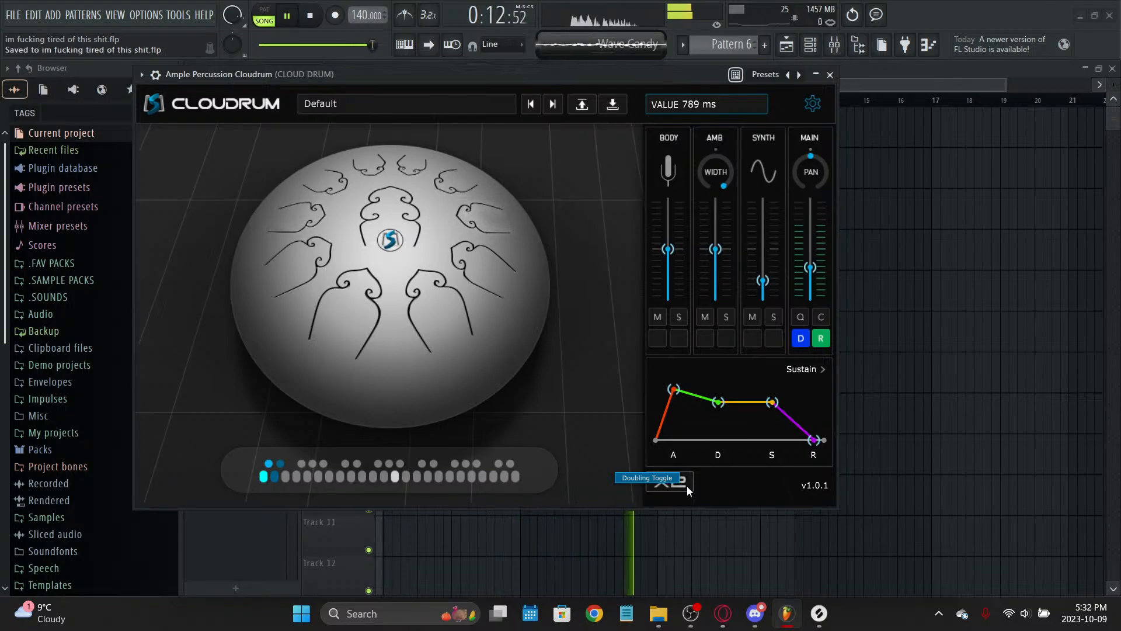
pyautogui.click(830, 75)
# Step: Raise the CLOUD DRUM mixer fader and solo the track during playback
pyautogui.press('F9')
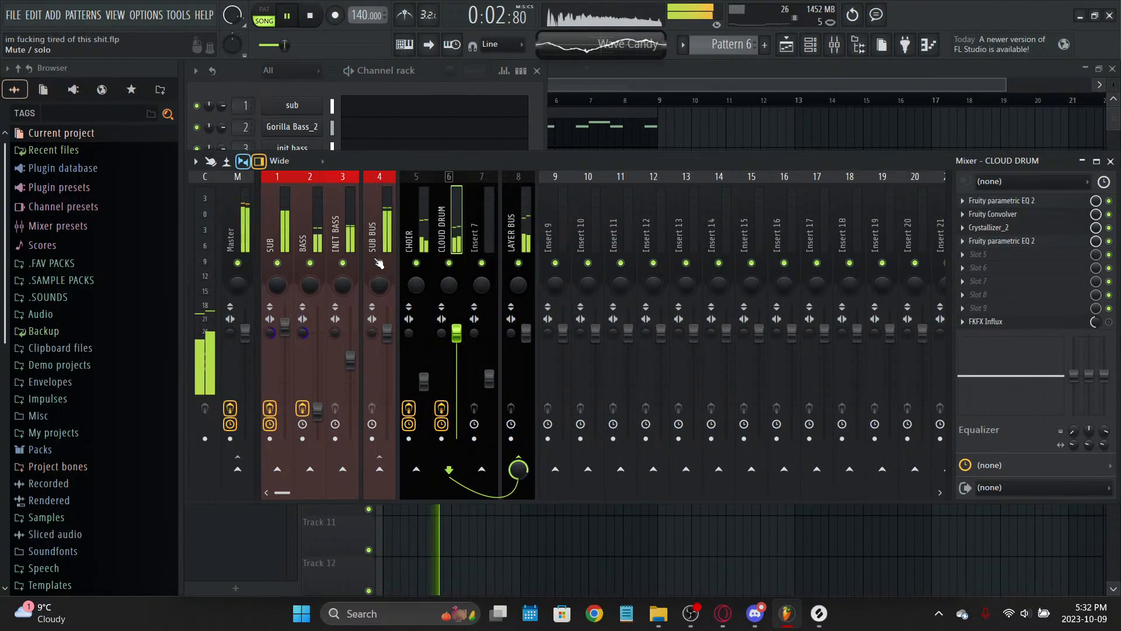
pyautogui.press('F5')
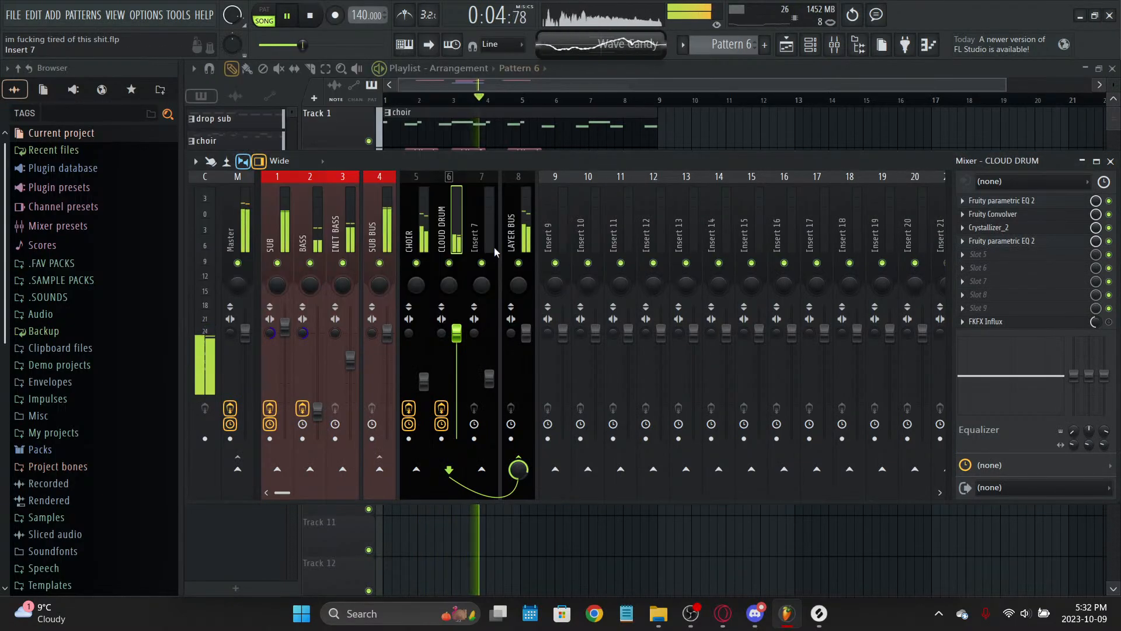
pyautogui.moveTo(457, 333); pyautogui.dragTo(456, 316)
pyautogui.press('s')
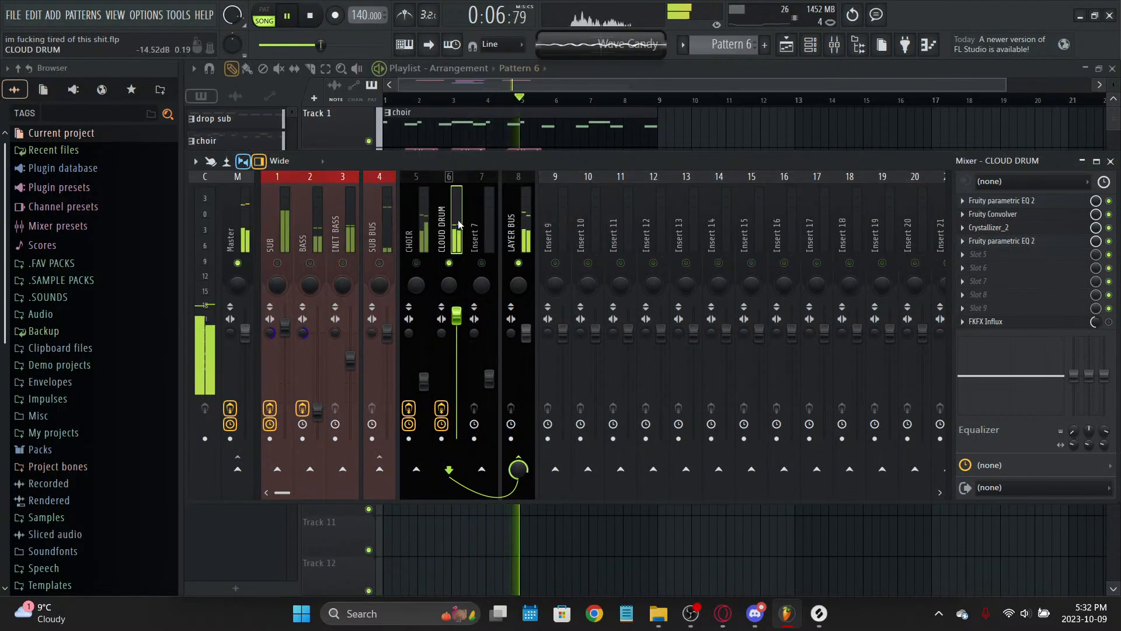
# Step: Load kHs Compressor into slot 5 of the CLOUD DRUM track
pyautogui.click(978, 254)
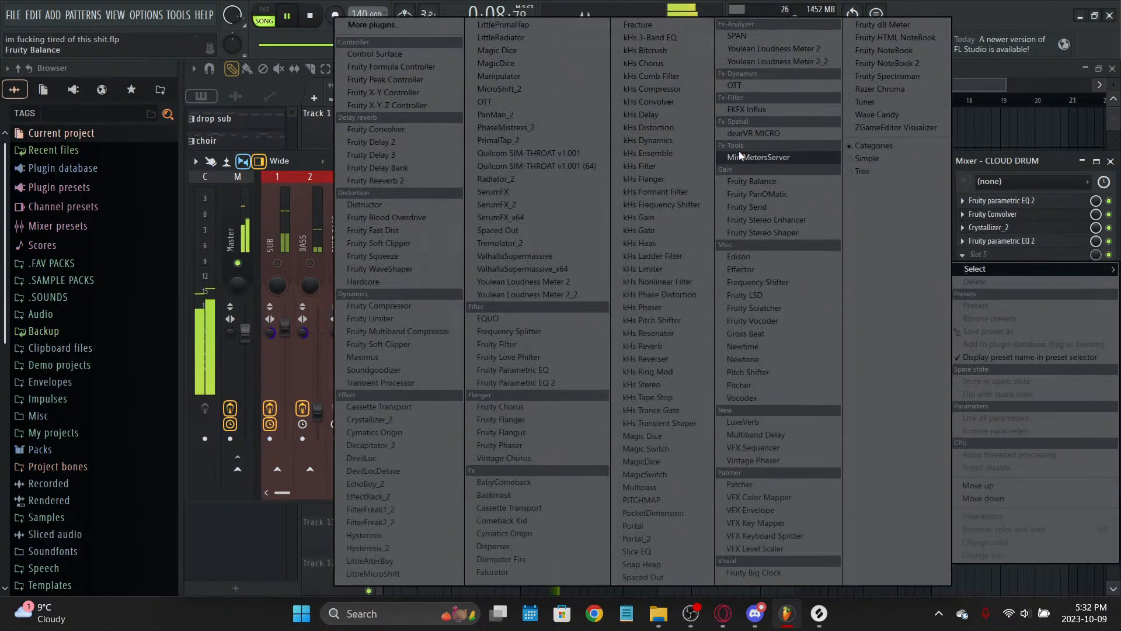
pyautogui.click(453, 23)
pyautogui.write('comp')
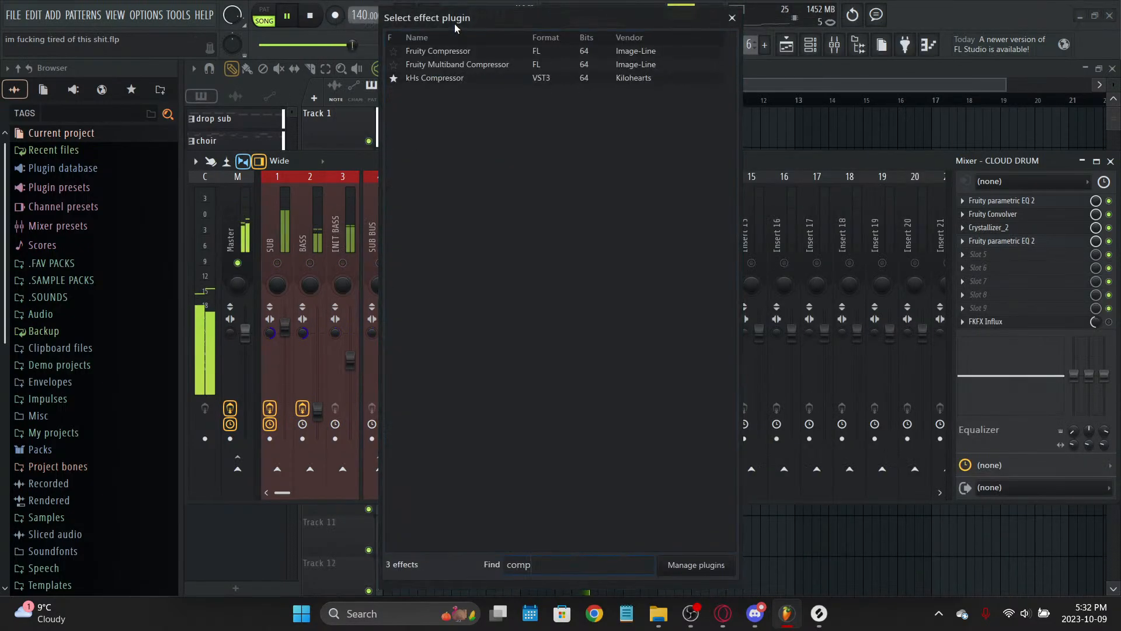
pyautogui.click(473, 78)
pyautogui.doubleClick(473, 77)
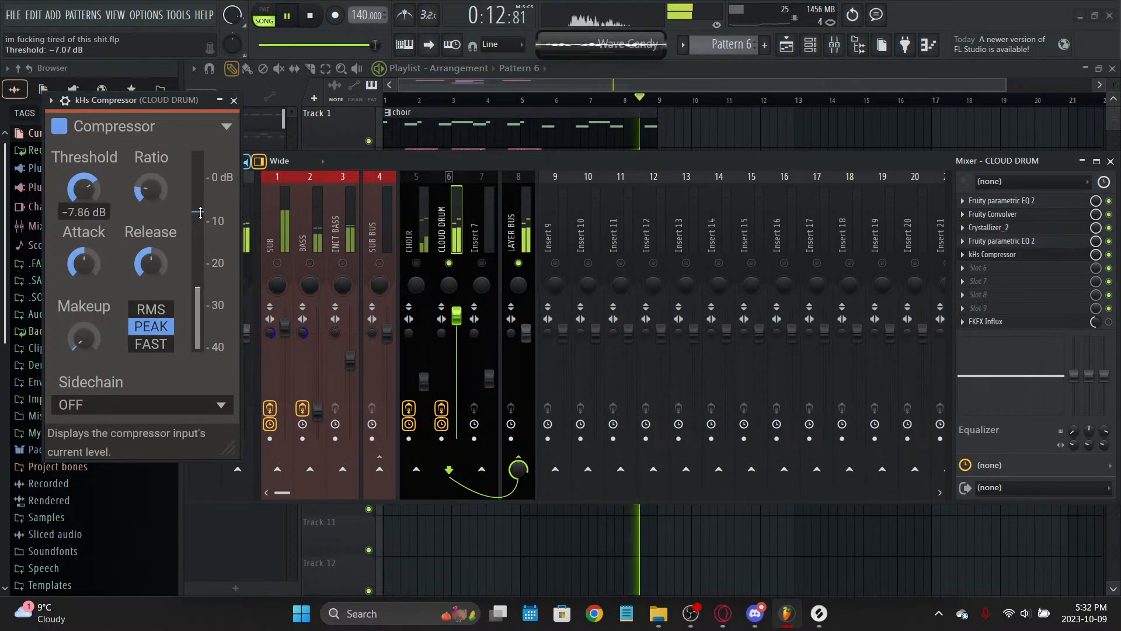
# Step: Raise kHs Compressor's makeup and ratio, set its threshold to about -15.4 dB, and unsolo CLOUD DRUM
pyautogui.moveTo(82, 337); pyautogui.dragTo(83, 319)
pyautogui.moveTo(153, 190); pyautogui.dragTo(157, 111)
pyautogui.moveTo(209, 253); pyautogui.dragTo(210, 245)
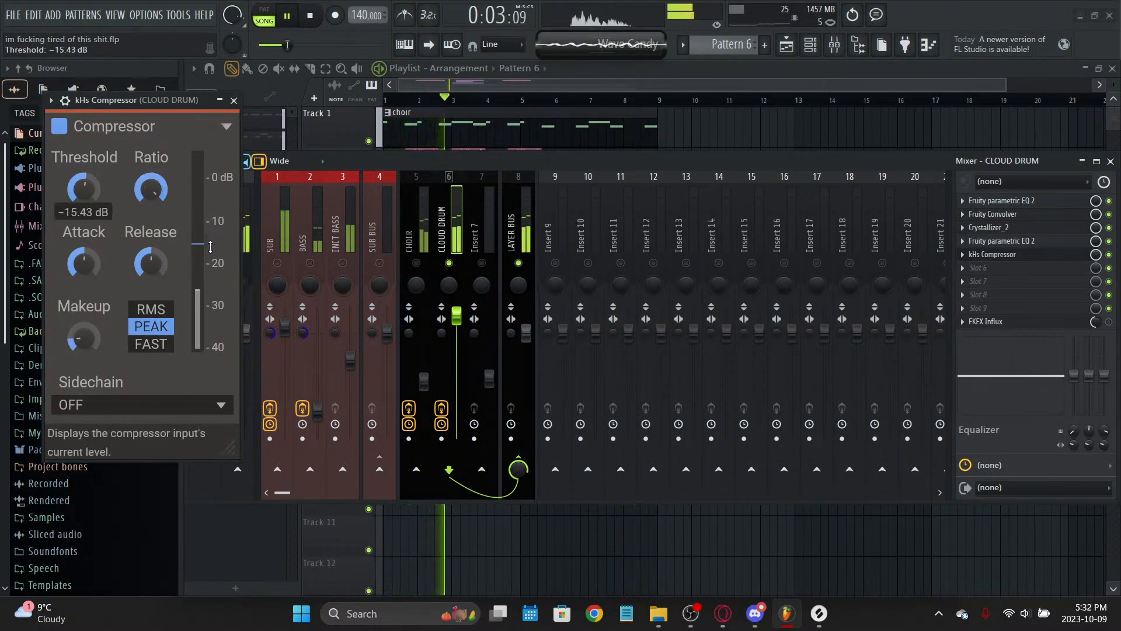
pyautogui.click(234, 100)
pyautogui.press('s')
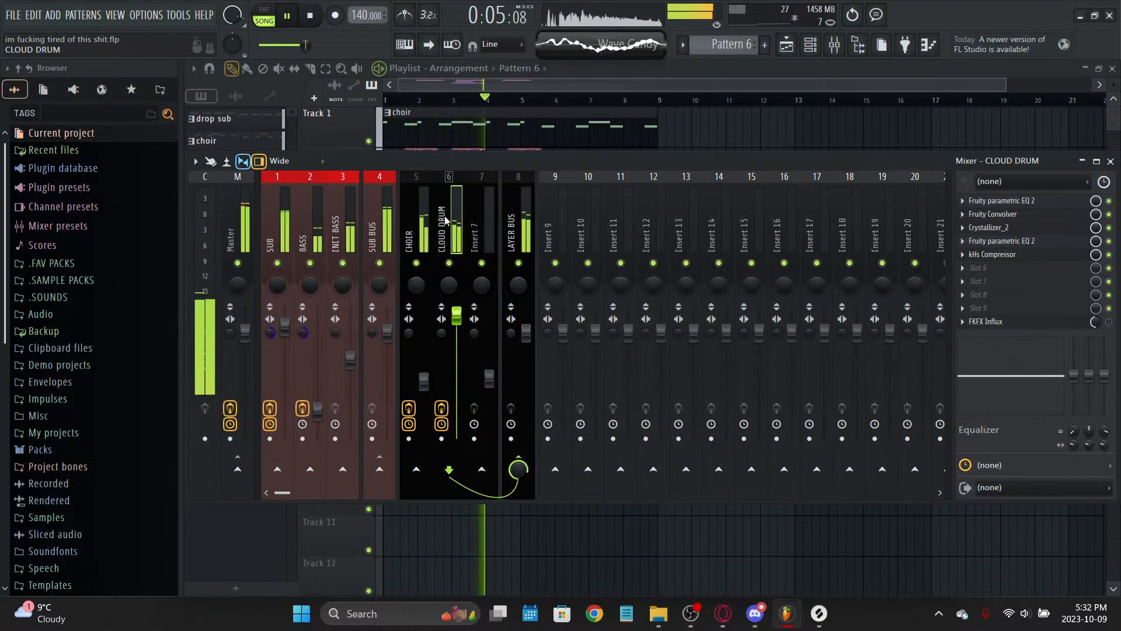
# Step: Try a lower kHs Compressor threshold and a lower CLOUD DRUM fader, and undo the fader change
pyautogui.click(993, 255)
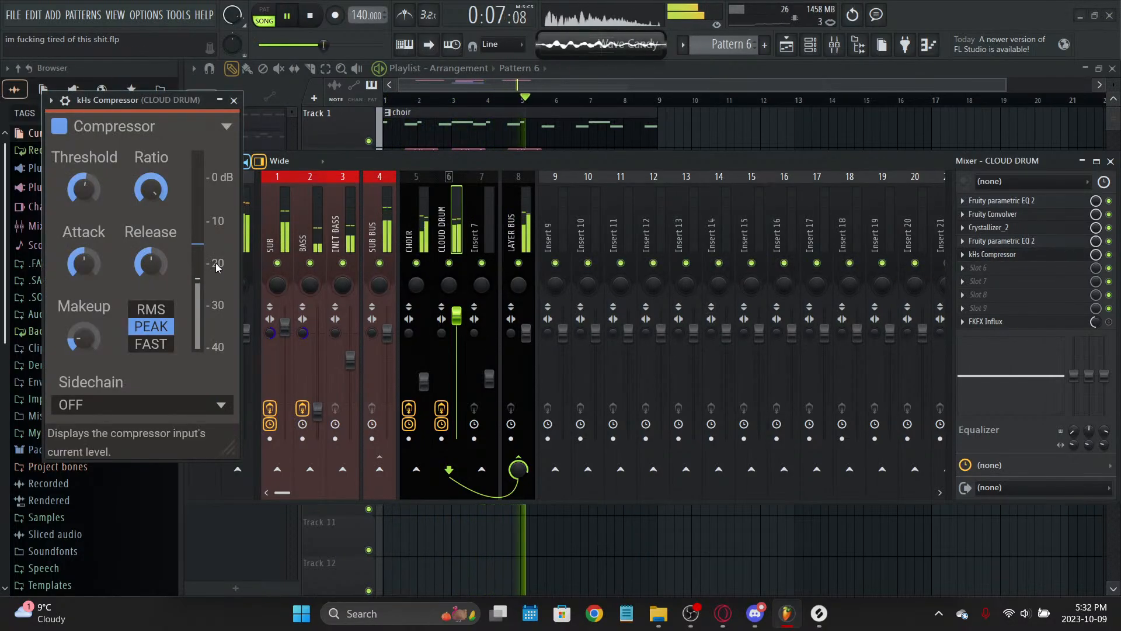
pyautogui.moveTo(204, 239); pyautogui.dragTo(204, 258)
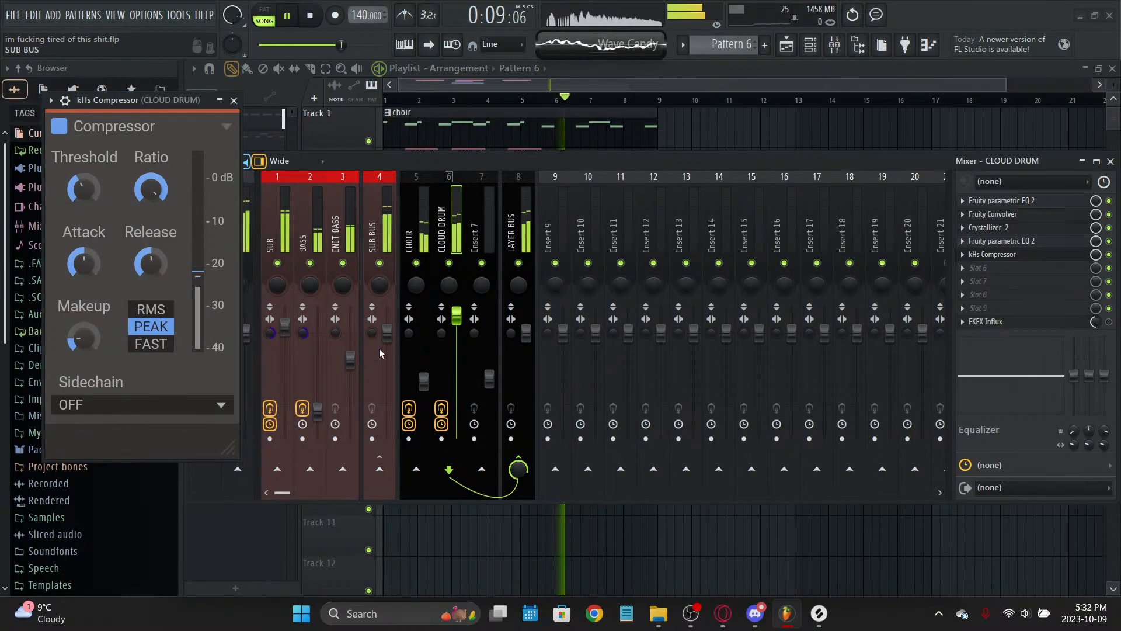
pyautogui.press('Escape')
pyautogui.moveTo(458, 317); pyautogui.dragTo(458, 343)
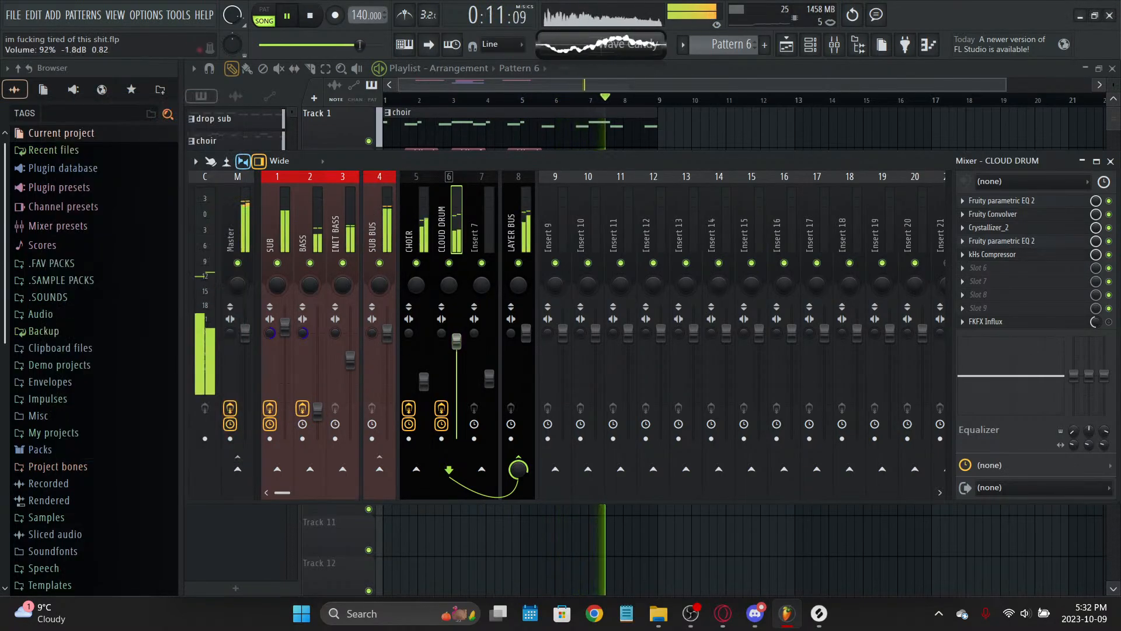
pyautogui.hotkey('ctrl', 'z')
# Step: Set the threshold of CLOUD DRUM's kHs Compressor to about -18.75 dB and close the plugin
pyautogui.click(1034, 255)
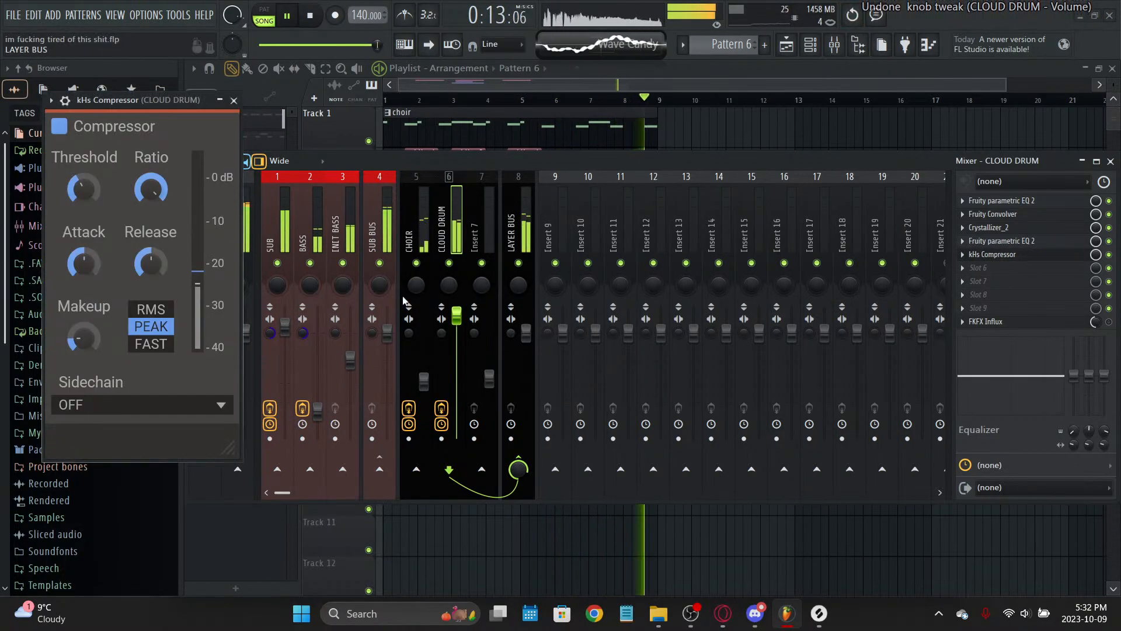
pyautogui.moveTo(204, 270); pyautogui.dragTo(205, 257)
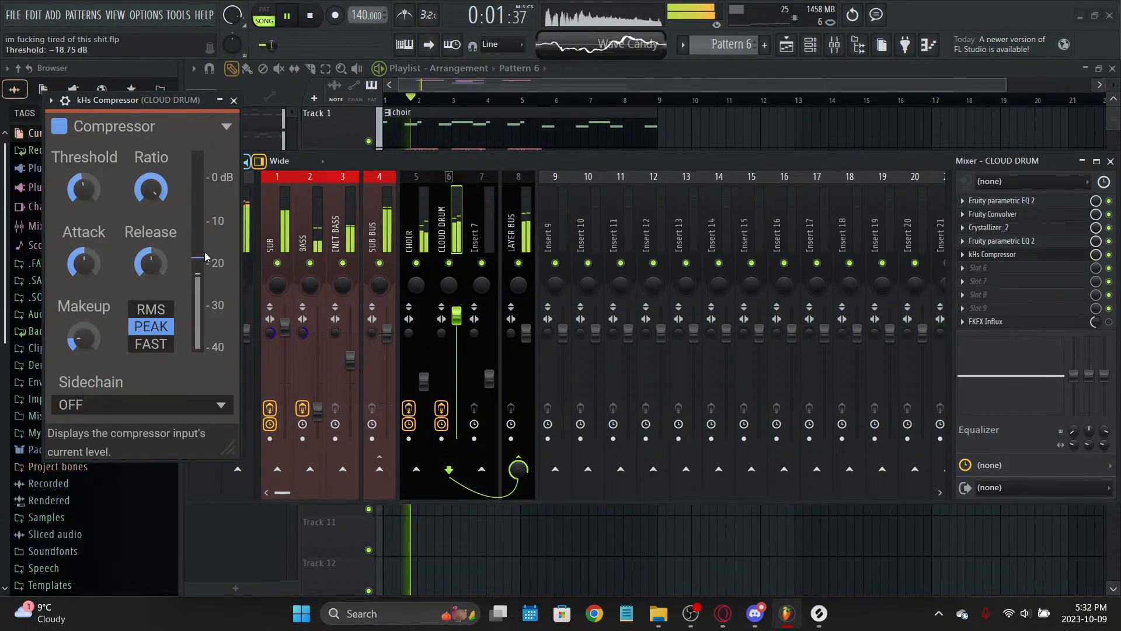
pyautogui.press('Escape')
# Step: With the Master's stereo separation merged to 100%, boost CLOUD DRUM's 8.0k EQ band by 5.8 and set its fader to 4.4 dB
pyautogui.moveTo(230, 334); pyautogui.dragTo(230, 281)
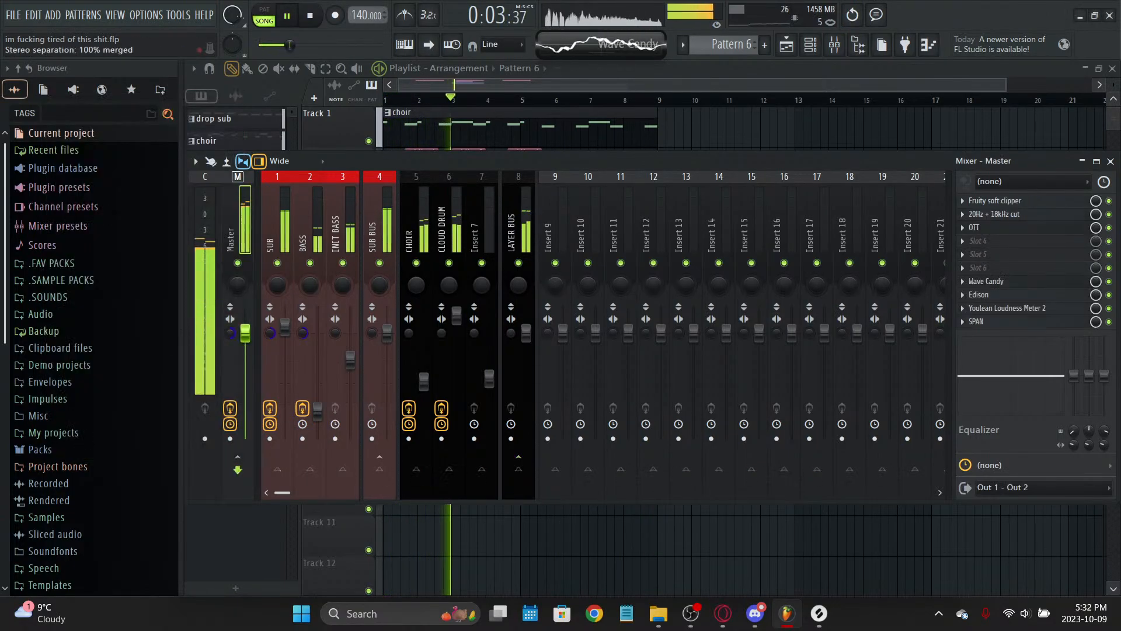
pyautogui.click(458, 324)
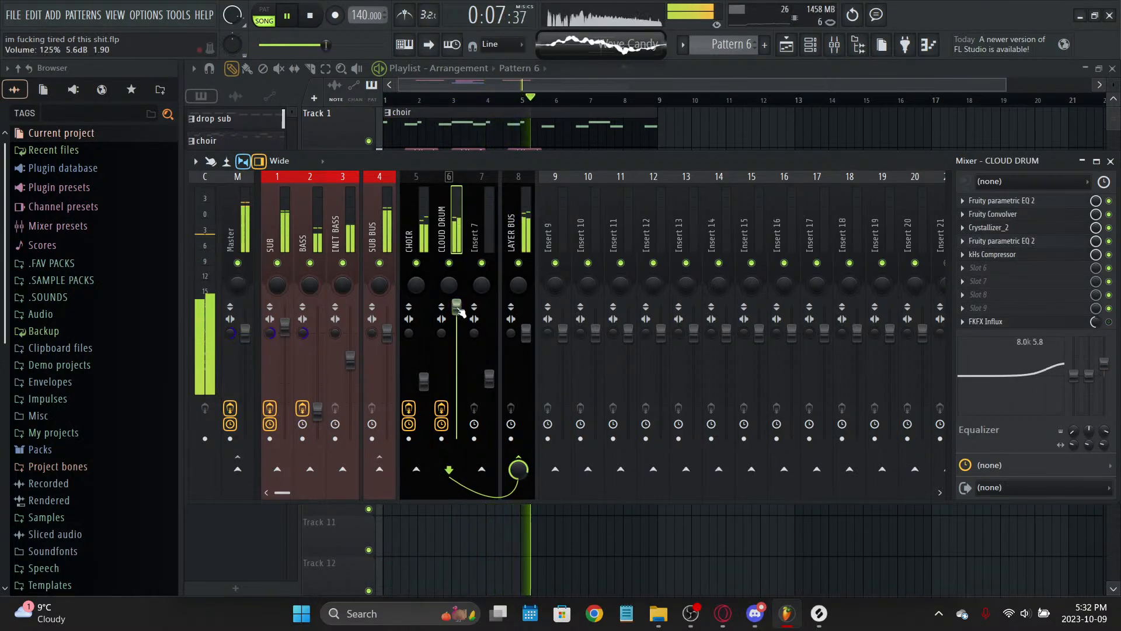
pyautogui.moveTo(457, 316); pyautogui.dragTo(457, 312)
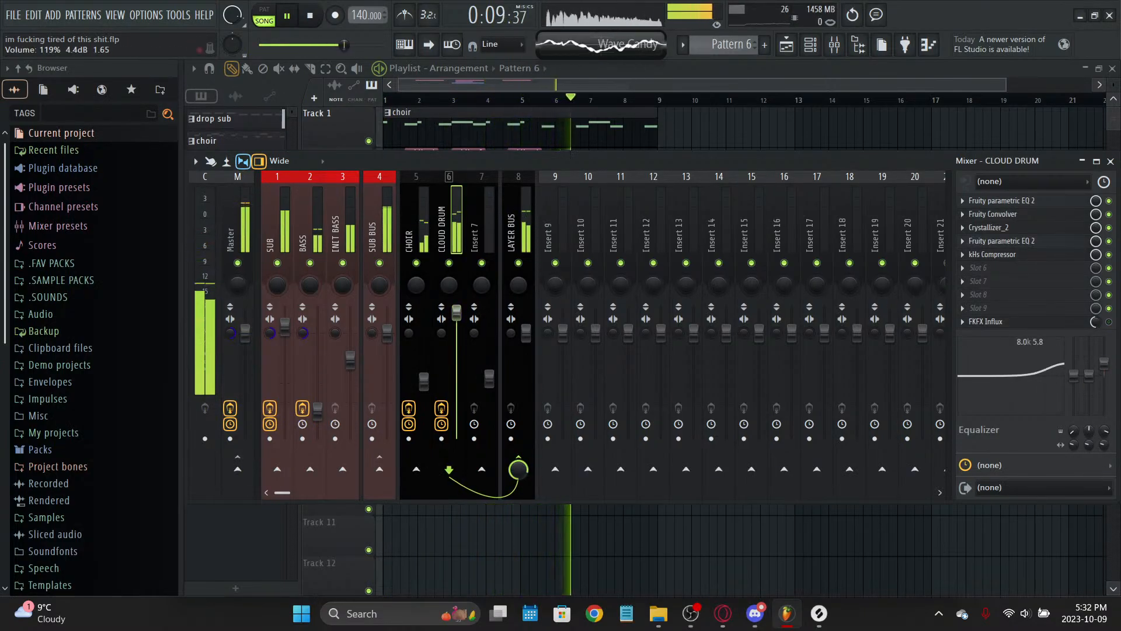
pyautogui.press('F9')
# Step: Rename the club drum pattern as "cloud drum"
pyautogui.click(552, 364)
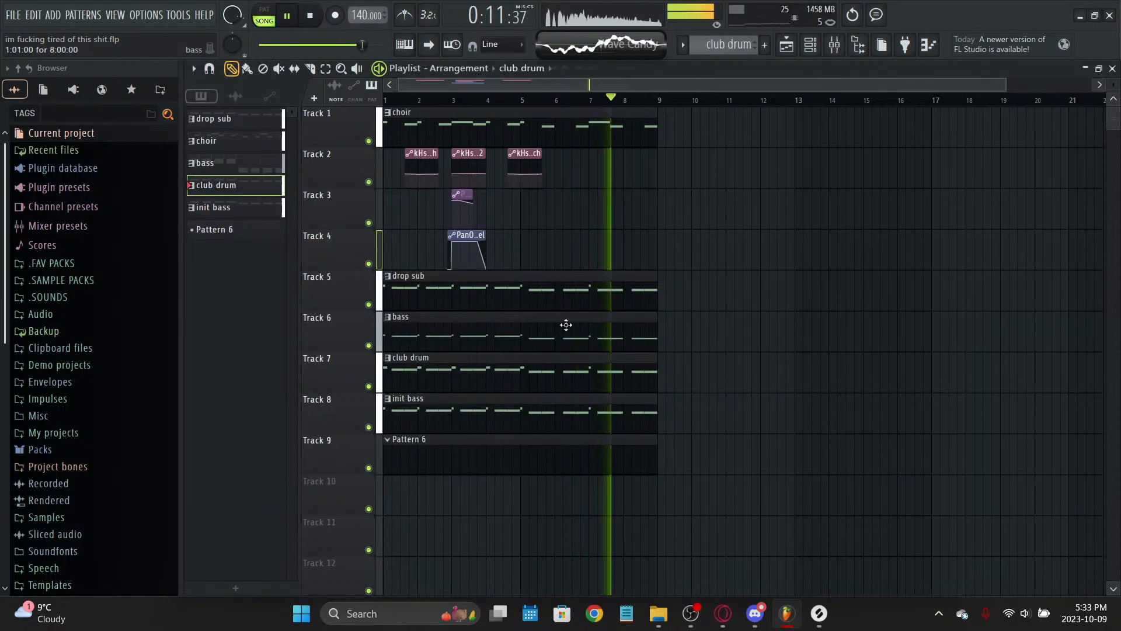
pyautogui.rightClick(341, 261)
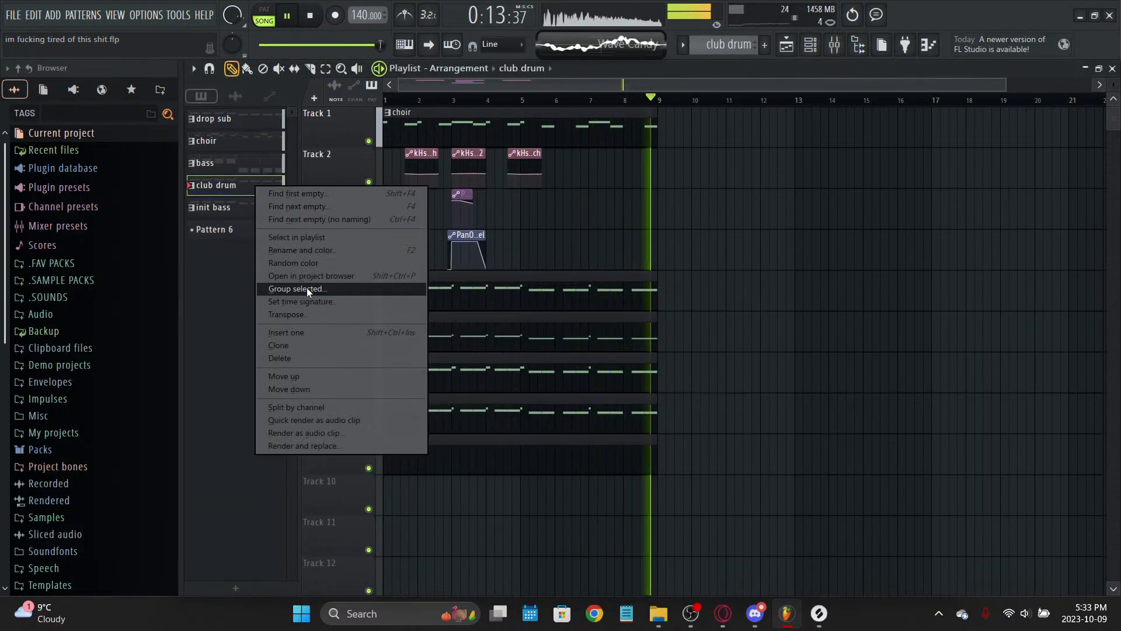
pyautogui.click(317, 251)
pyautogui.write('cloou')
pyautogui.press('BackSpace')
pyautogui.press('BackSpace')
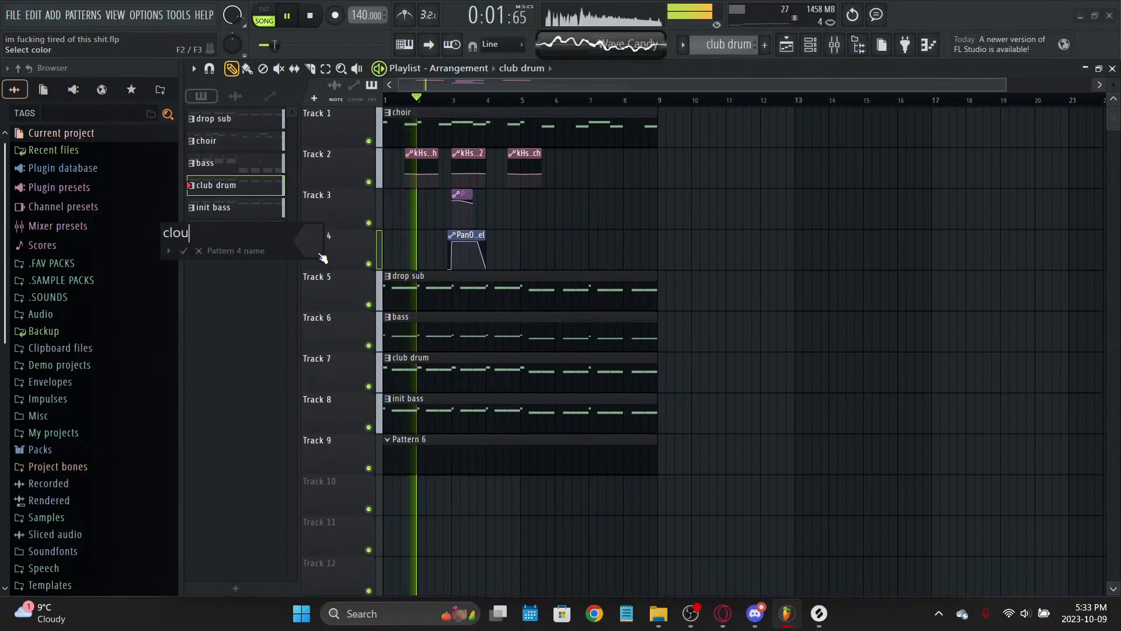
pyautogui.write('ud drum')
pyautogui.press('Return')
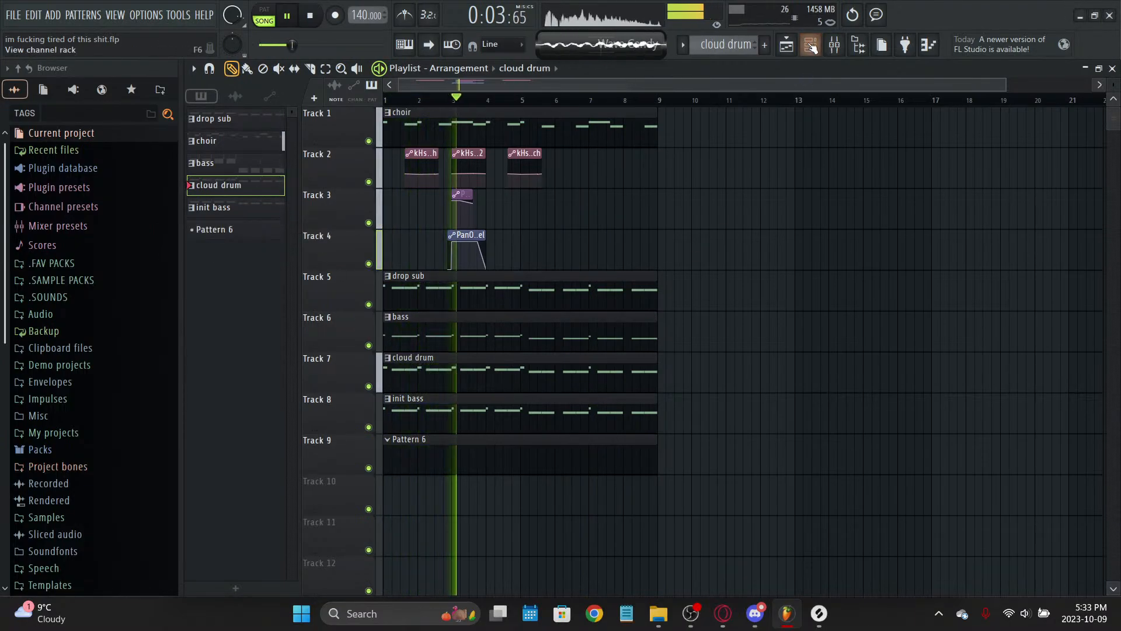
# Step: Reopen the Cloudrum instrument, set its attack to 316 ms, and close it
pyautogui.click(811, 45)
pyautogui.click(296, 236)
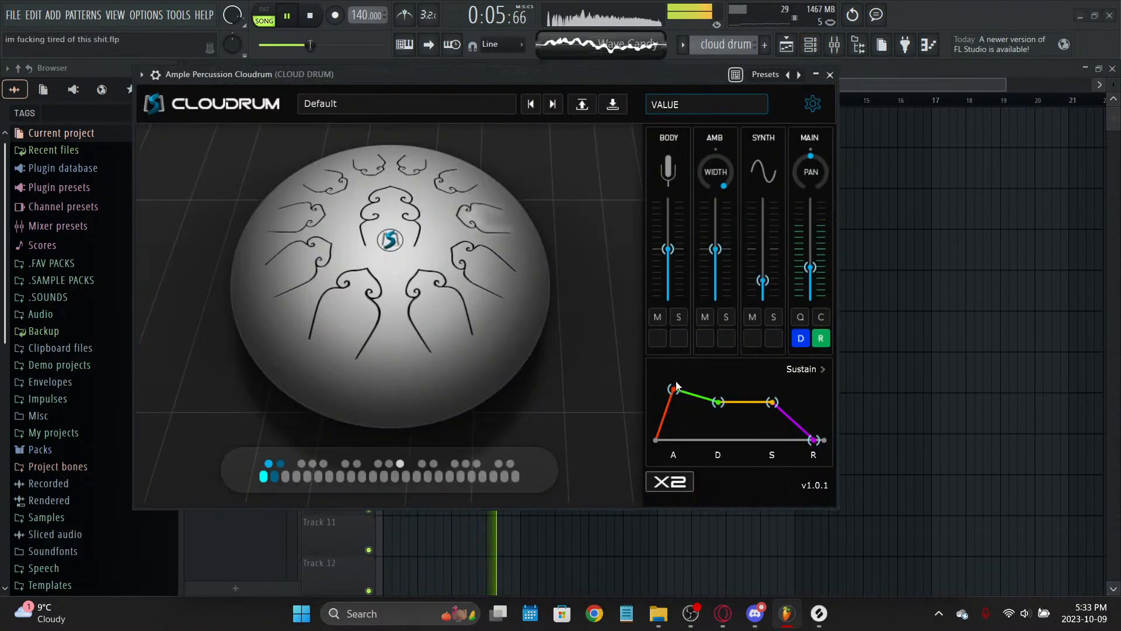
pyautogui.moveTo(674, 389)
pyautogui.mouseDown()
pyautogui.moveTo(652, 390)
pyautogui.moveTo(673, 390)
pyautogui.mouseUp()
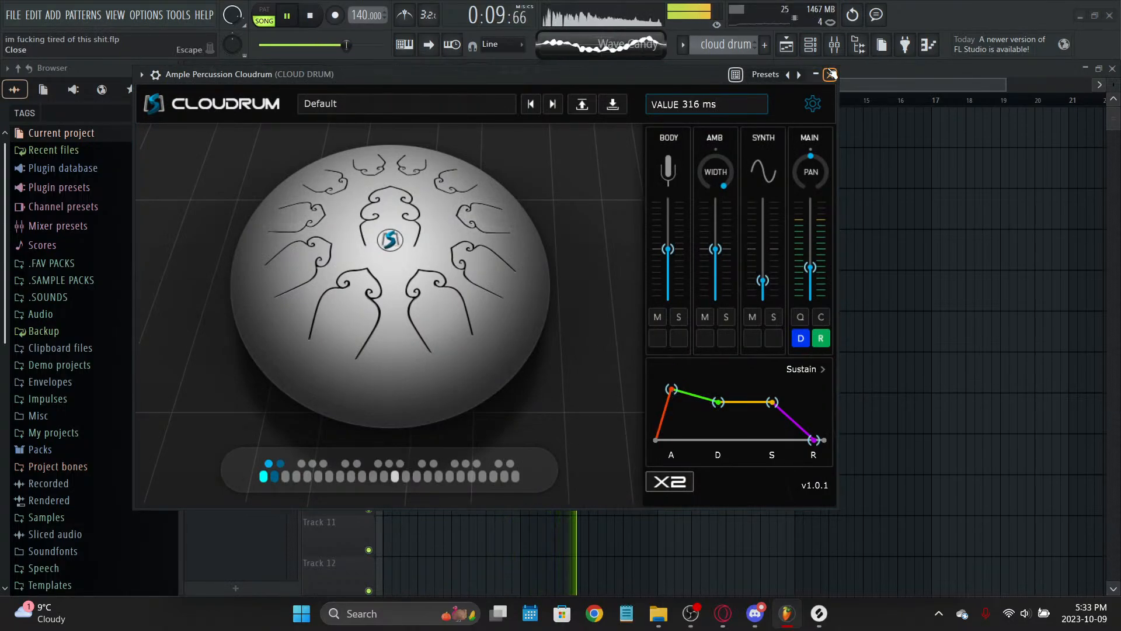
pyautogui.click(831, 73)
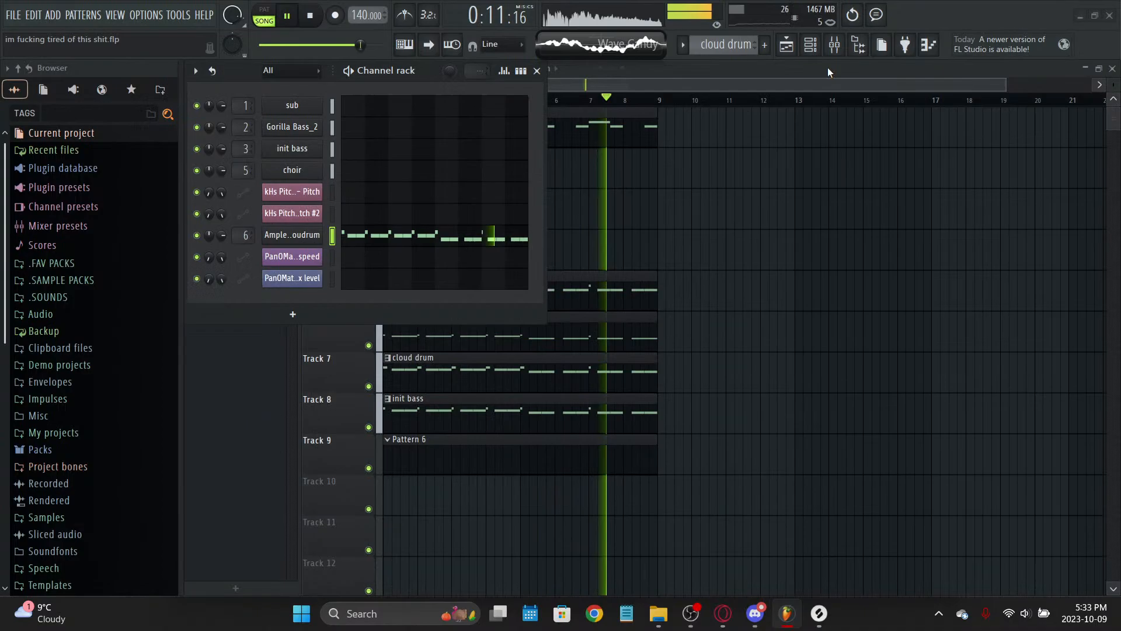
# Step: Switch to OBS to check the live stream's status, and return to FL Studio's playlist
pyautogui.click(695, 612)
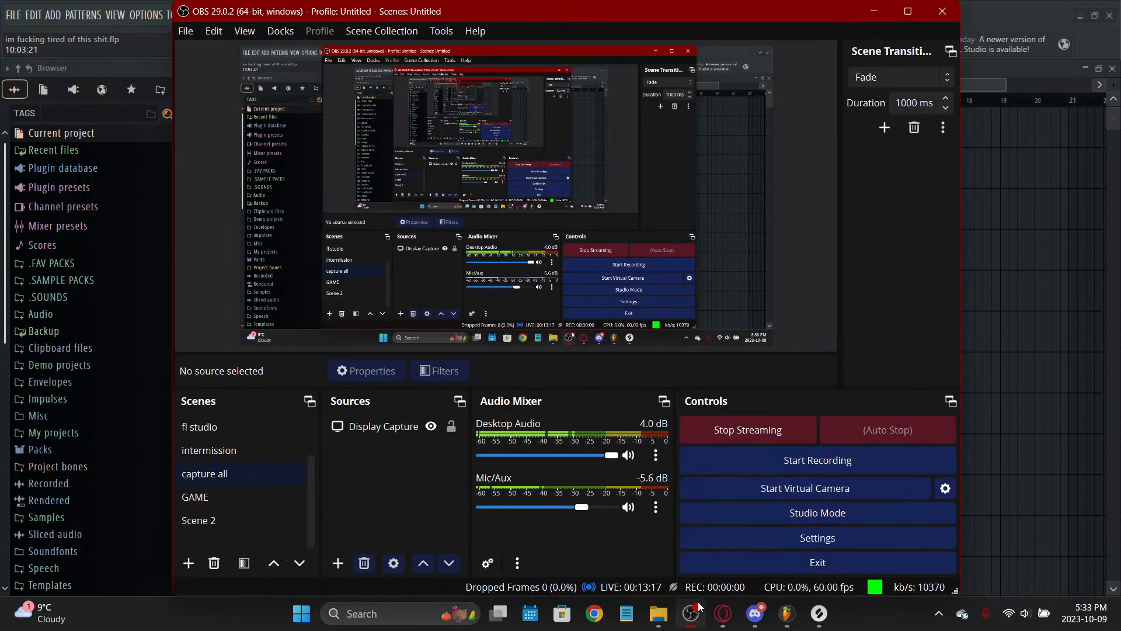
pyautogui.click(699, 602)
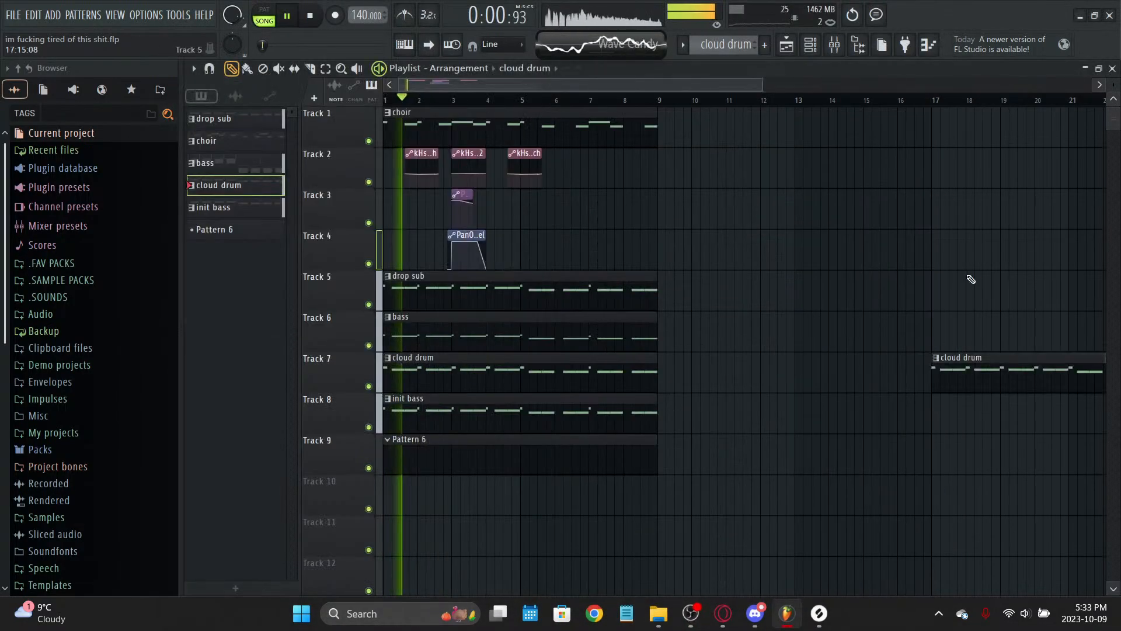
# Step: Stop playback, reset the Master track's stereo separation to its default, and save the project
pyautogui.click(578, 447)
pyautogui.press('space')
pyautogui.click(836, 49)
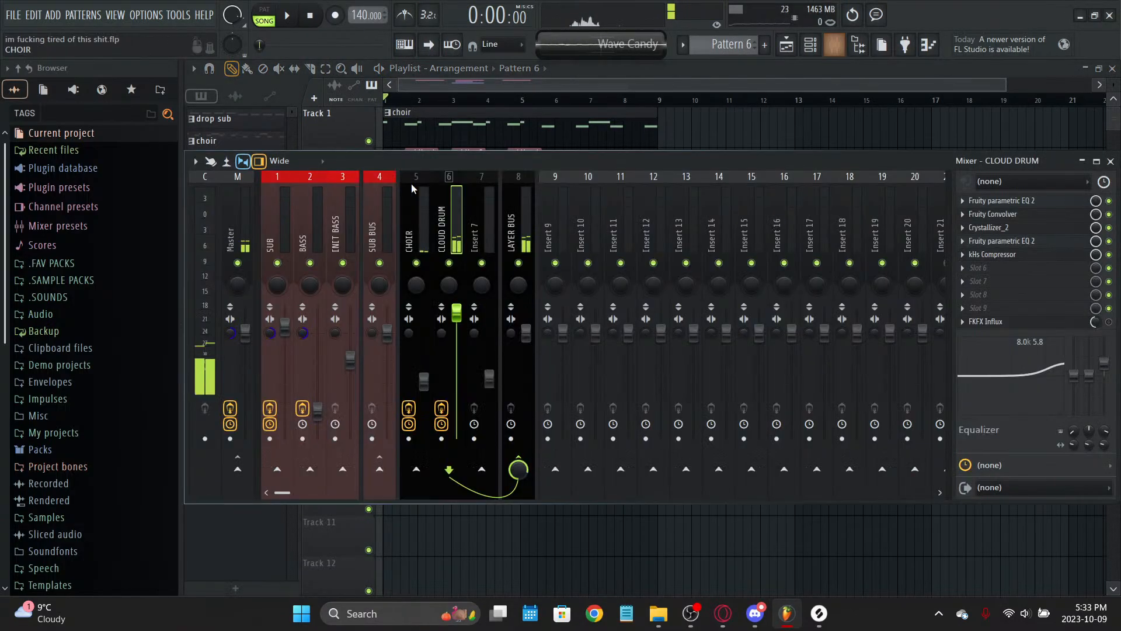
pyautogui.rightClick(233, 332)
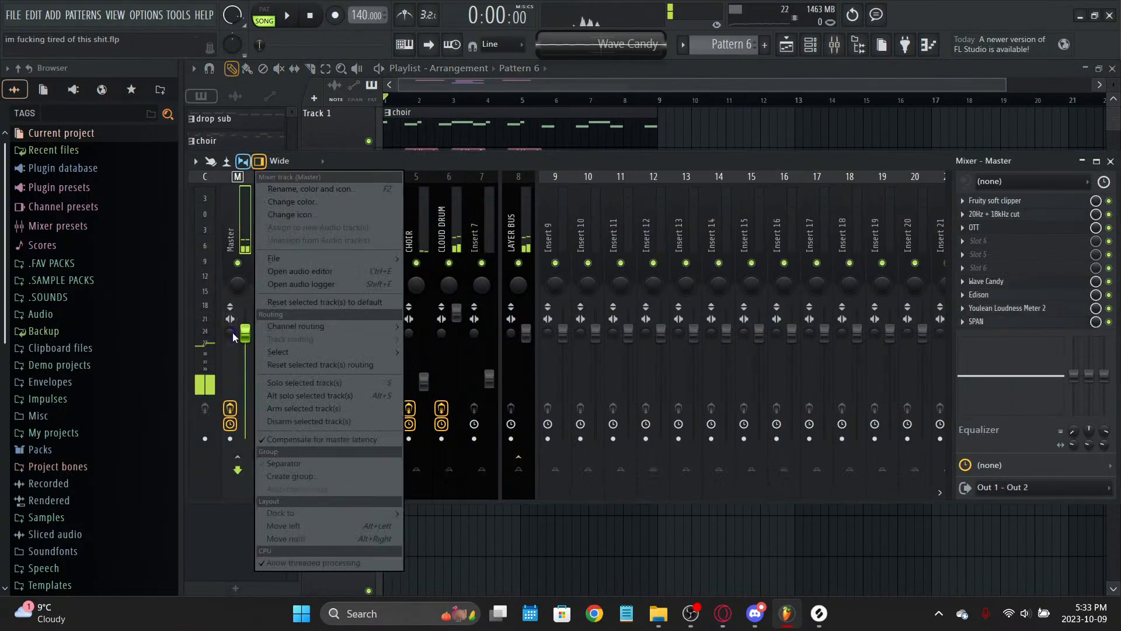
pyautogui.rightClick(232, 332)
pyautogui.click(248, 341)
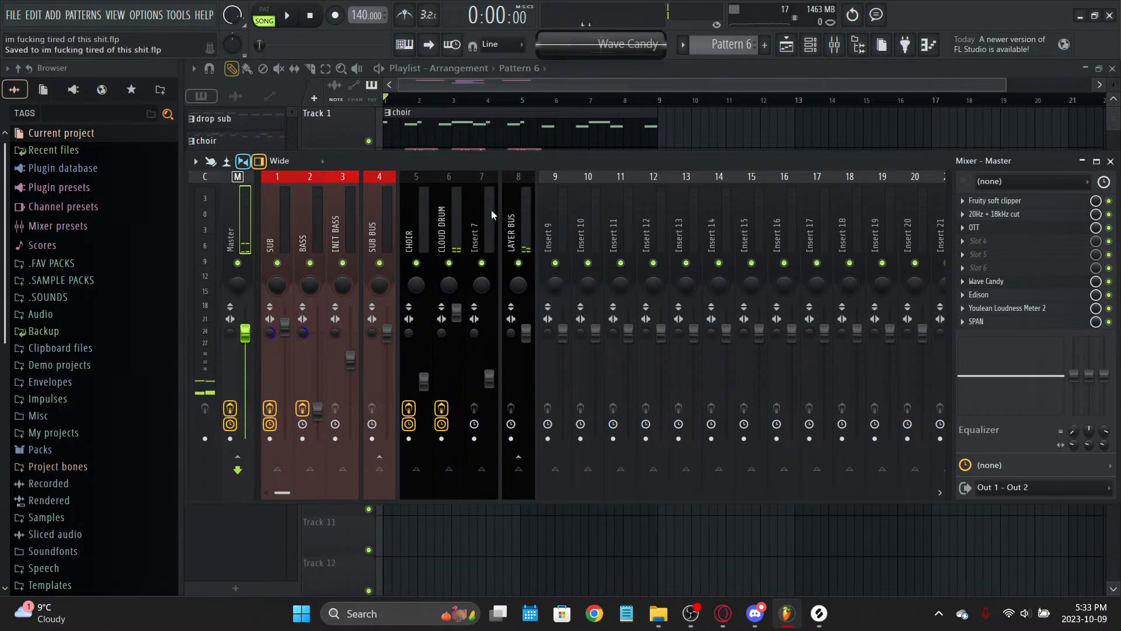
# Step: Remove the Pattern 6 clips from Tracks 7 and 9 of the playlist and save the project during playback
pyautogui.press('F9')
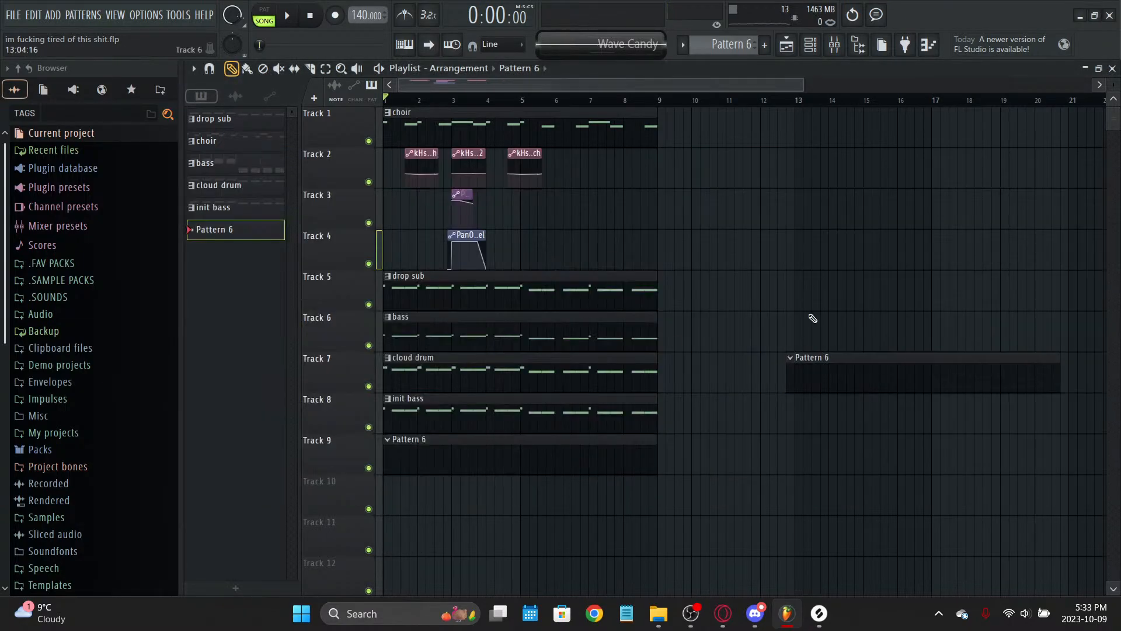
pyautogui.press('space')
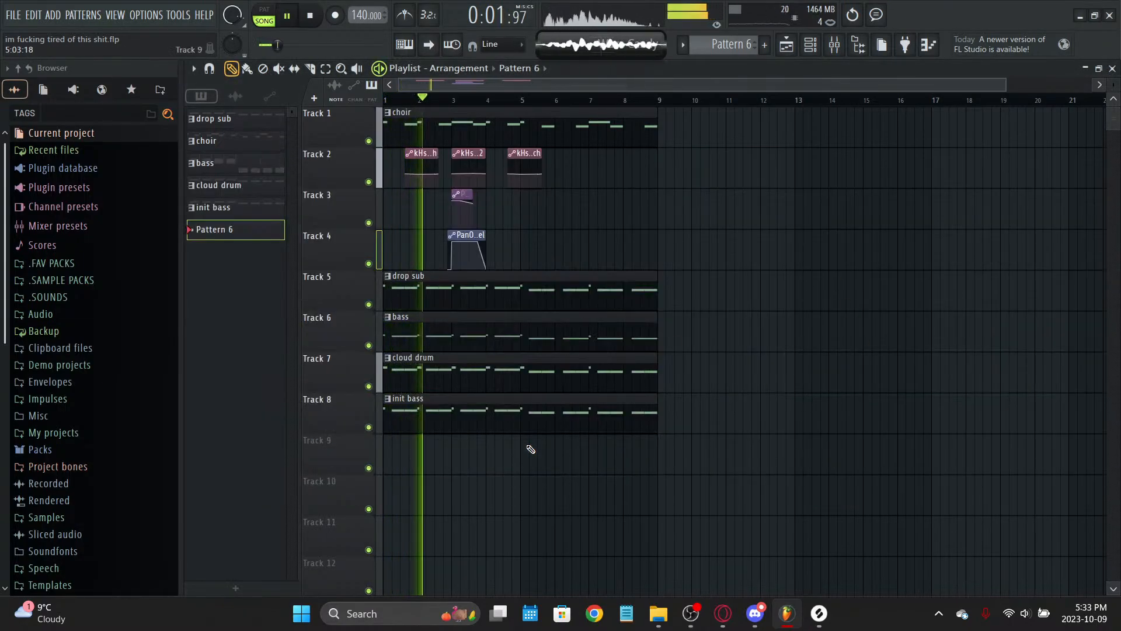
pyautogui.hotkey('ctrl', 's')
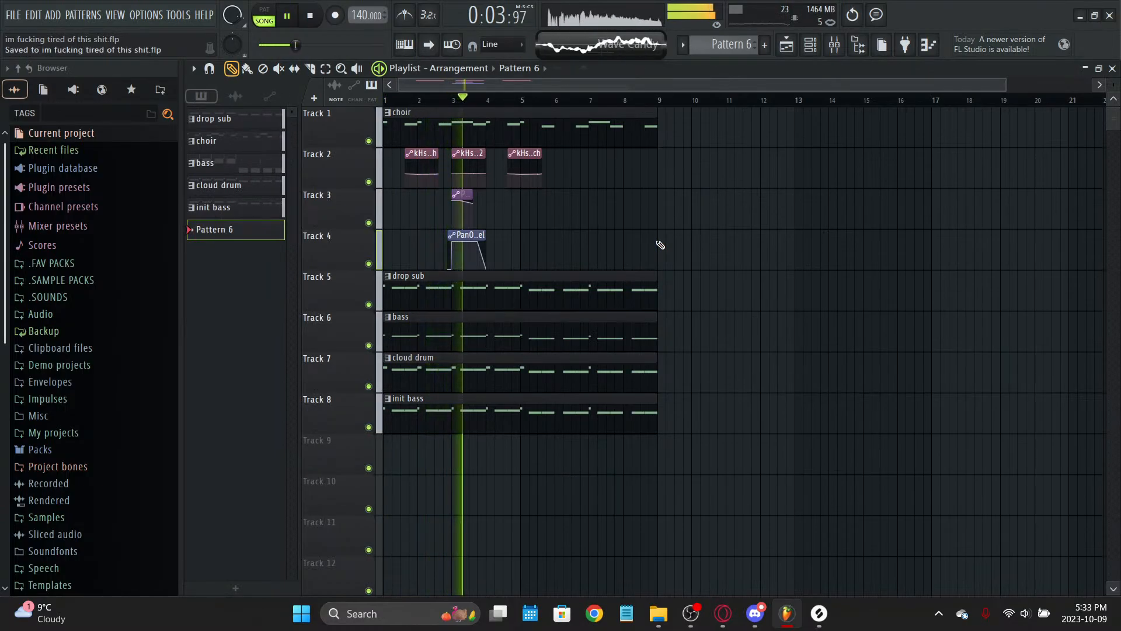
# Step: Stop playback, select all playlist clips, and shift the whole arrangement to start at bar 17
pyautogui.scroll(-1, 585, 107)
pyautogui.moveTo(623, 102); pyautogui.dragTo(338, 453)
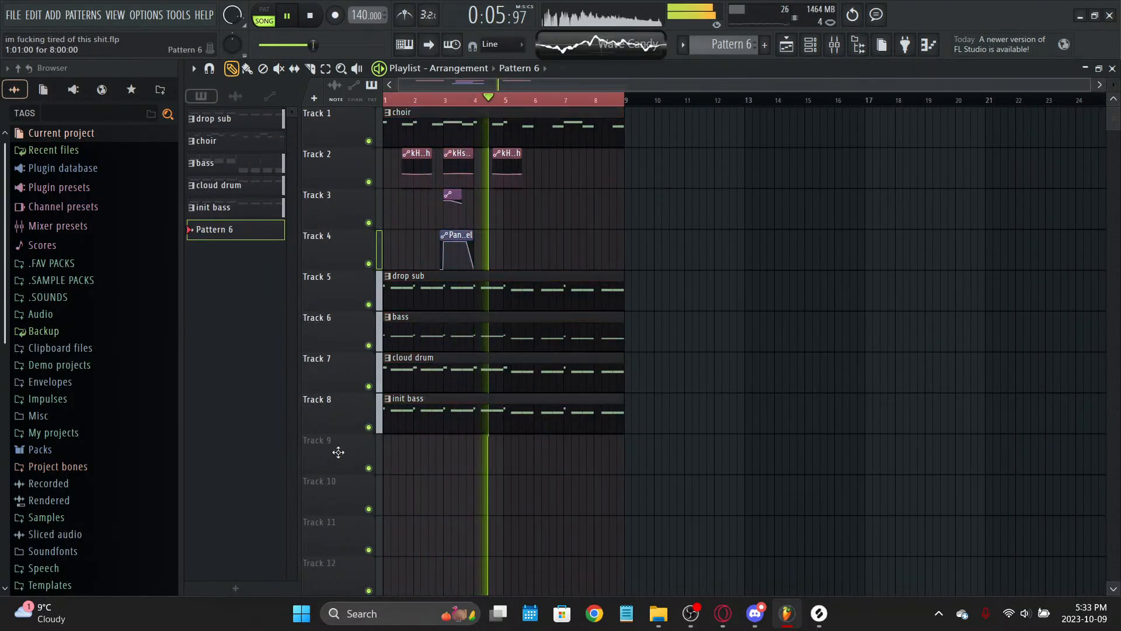
pyautogui.click(591, 513)
pyautogui.rightClick(591, 508)
pyautogui.hotkey('ctrl', 'a')
pyautogui.press('space')
pyautogui.moveTo(489, 111); pyautogui.dragTo(978, 110)
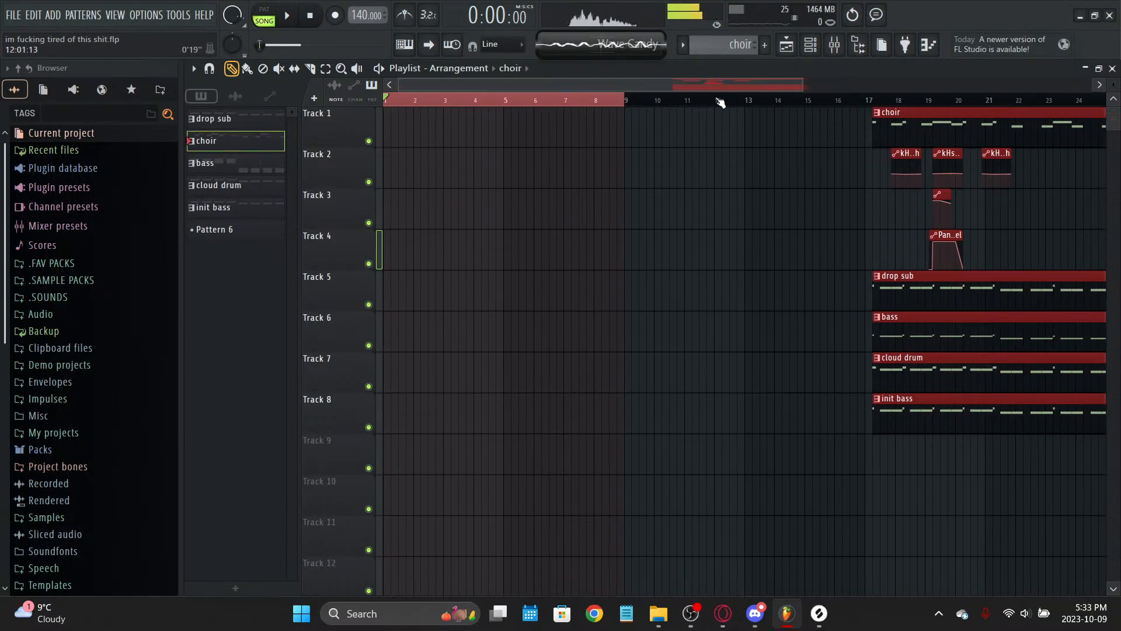
pyautogui.hotkey('ctrl', 'd')
# Step: Reselect all the clips and shift the arrangement further along to start at bar 33
pyautogui.scroll(-2, 720, 103)
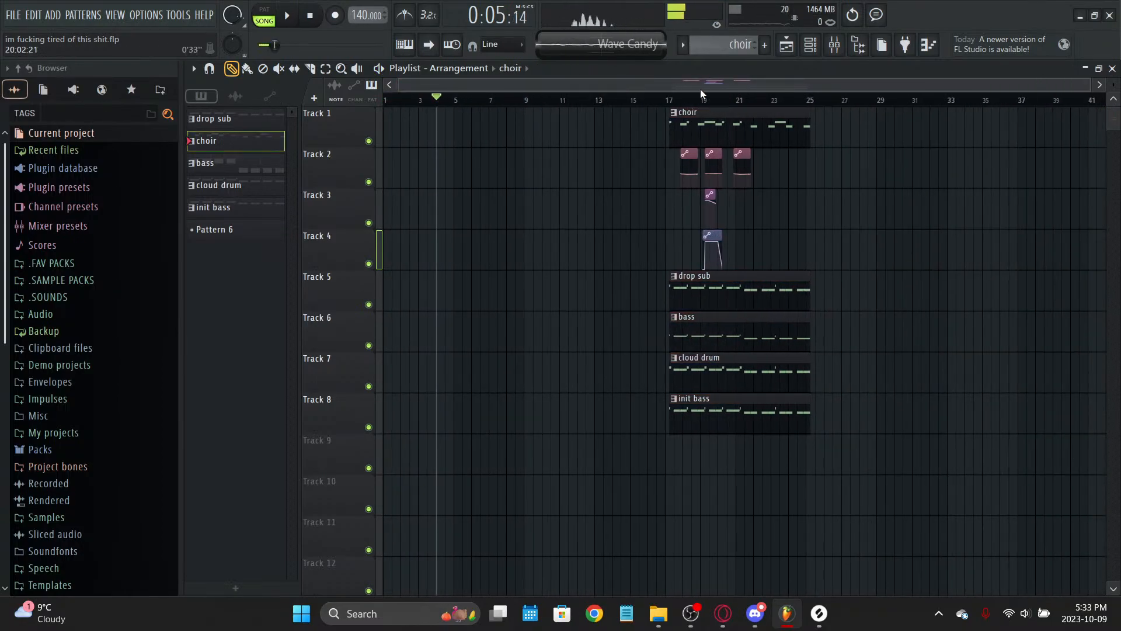
pyautogui.moveTo(672, 106); pyautogui.dragTo(1016, 471)
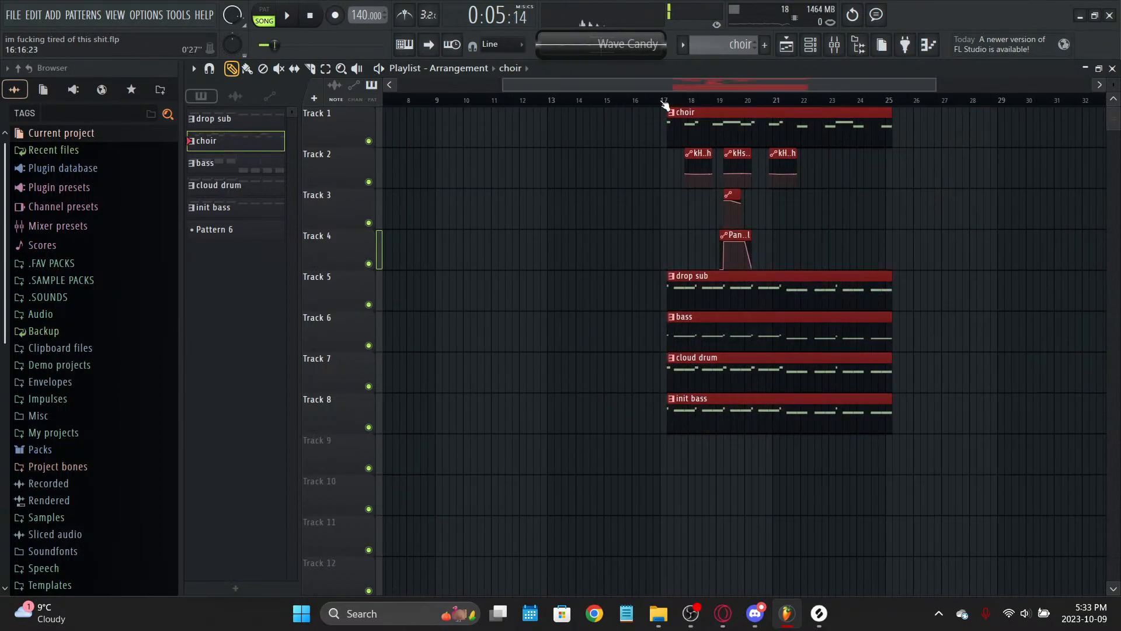
pyautogui.scroll(3, 669, 105)
pyautogui.scroll(-6, 670, 110)
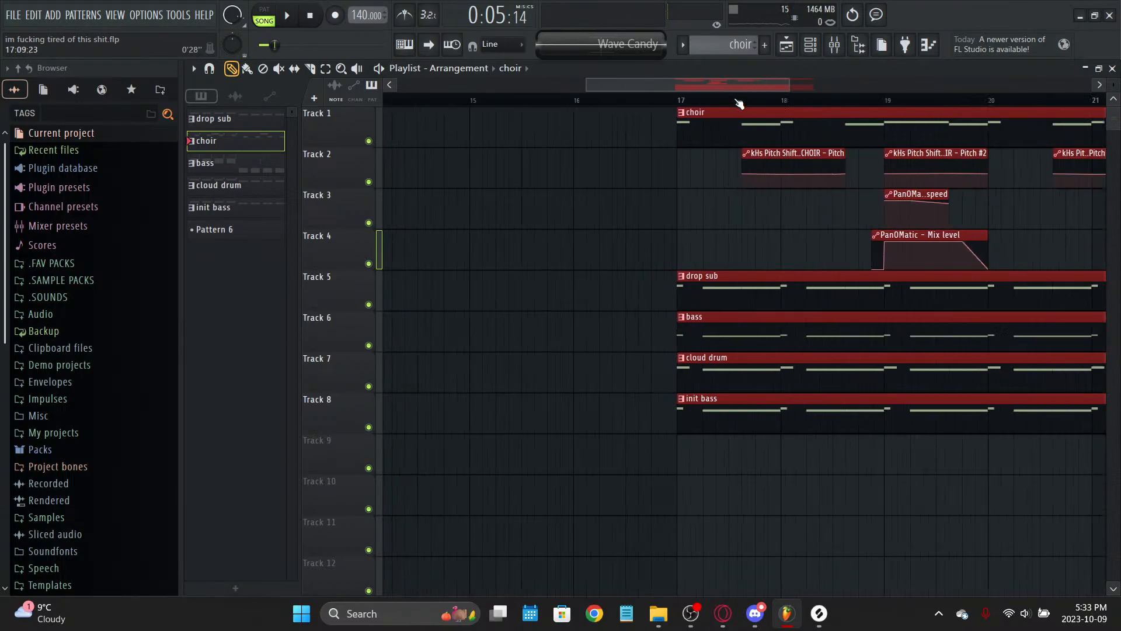
pyautogui.moveTo(732, 125); pyautogui.dragTo(1038, 125)
pyautogui.scroll(-2, 707, 113)
pyautogui.moveTo(708, 105); pyautogui.dragTo(835, 105)
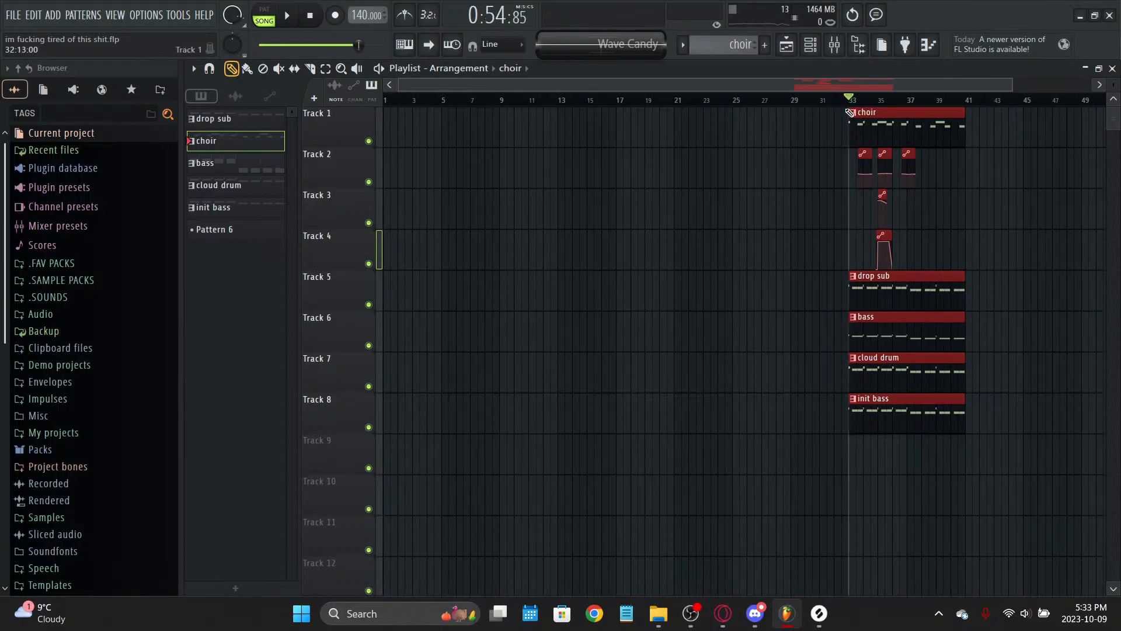
pyautogui.moveTo(1011, 169); pyautogui.dragTo(844, 412)
pyautogui.moveTo(1016, 101); pyautogui.dragTo(754, 100)
pyautogui.click(929, 100)
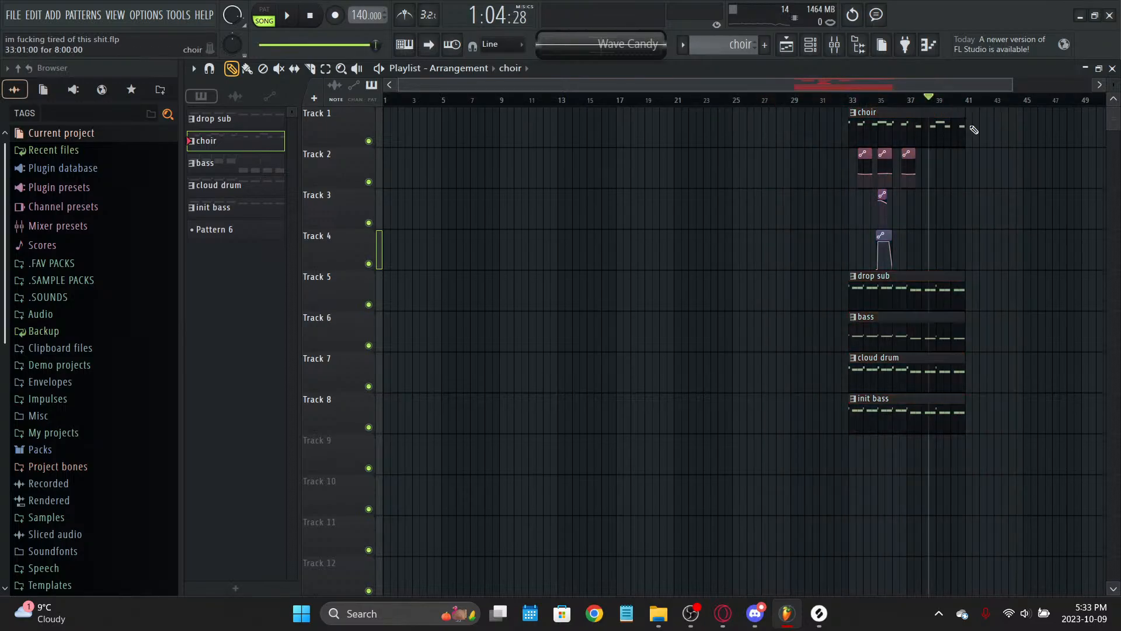
# Step: Move all the clips back to bar 25 and from there to the start of the playlist at bar 1
pyautogui.moveTo(912, 117); pyautogui.dragTo(794, 122)
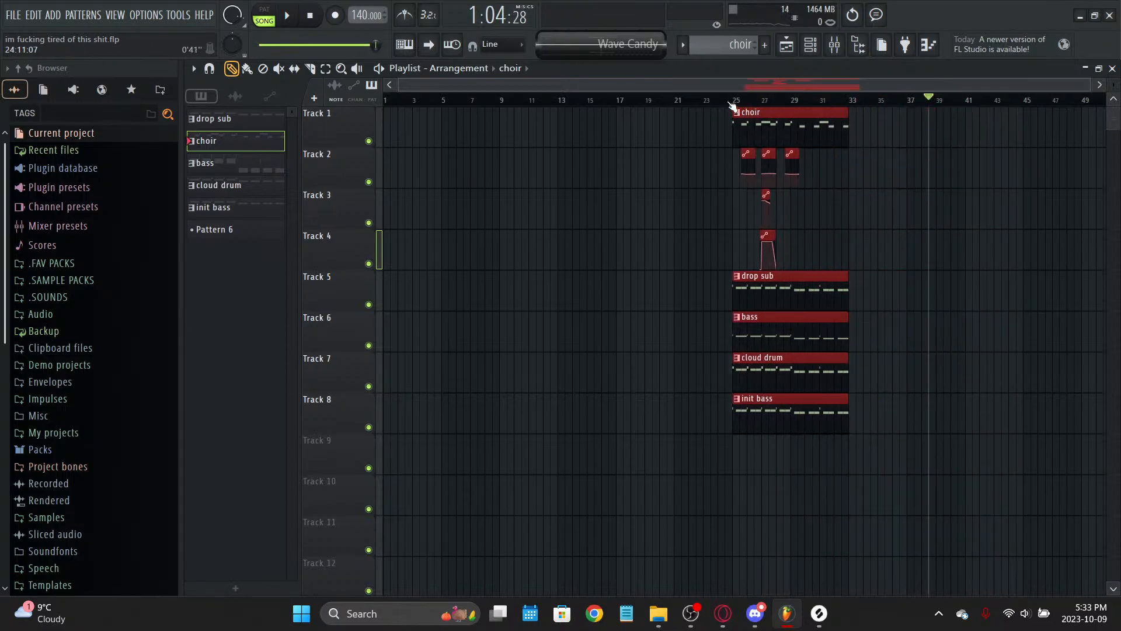
pyautogui.moveTo(730, 102); pyautogui.dragTo(558, 101)
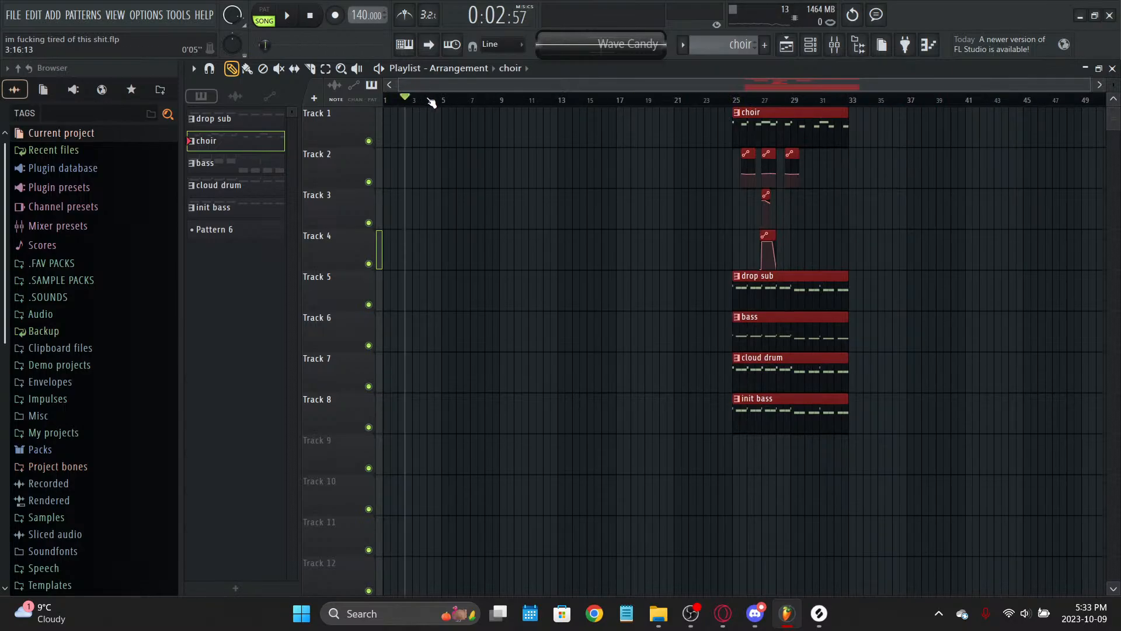
pyautogui.scroll(3, 433, 101)
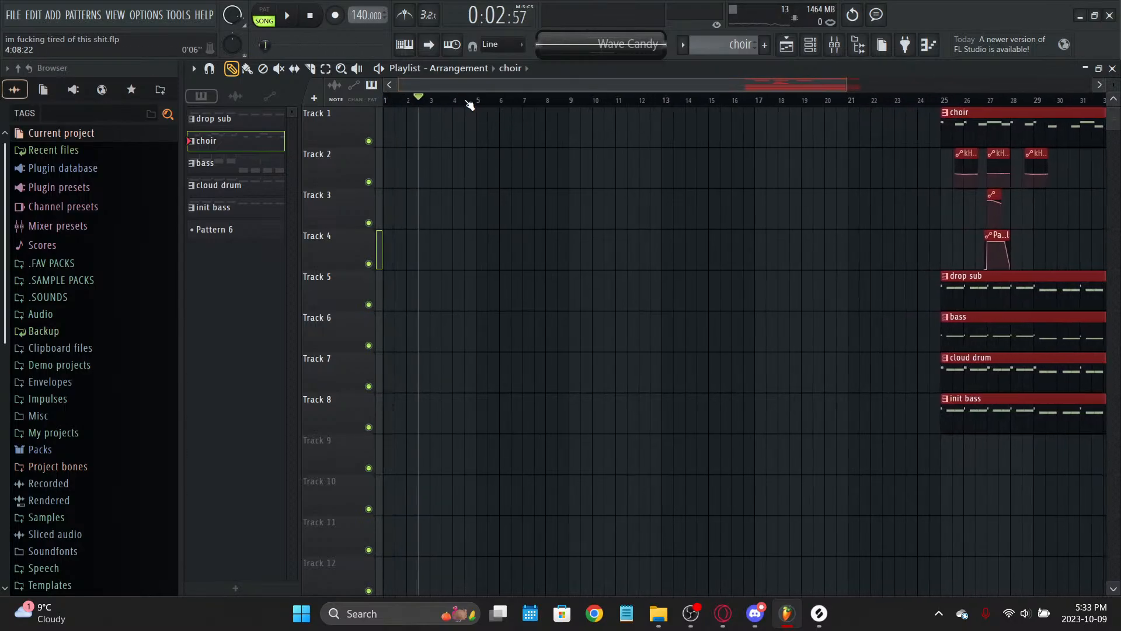
pyautogui.moveTo(617, 103); pyautogui.dragTo(721, 105)
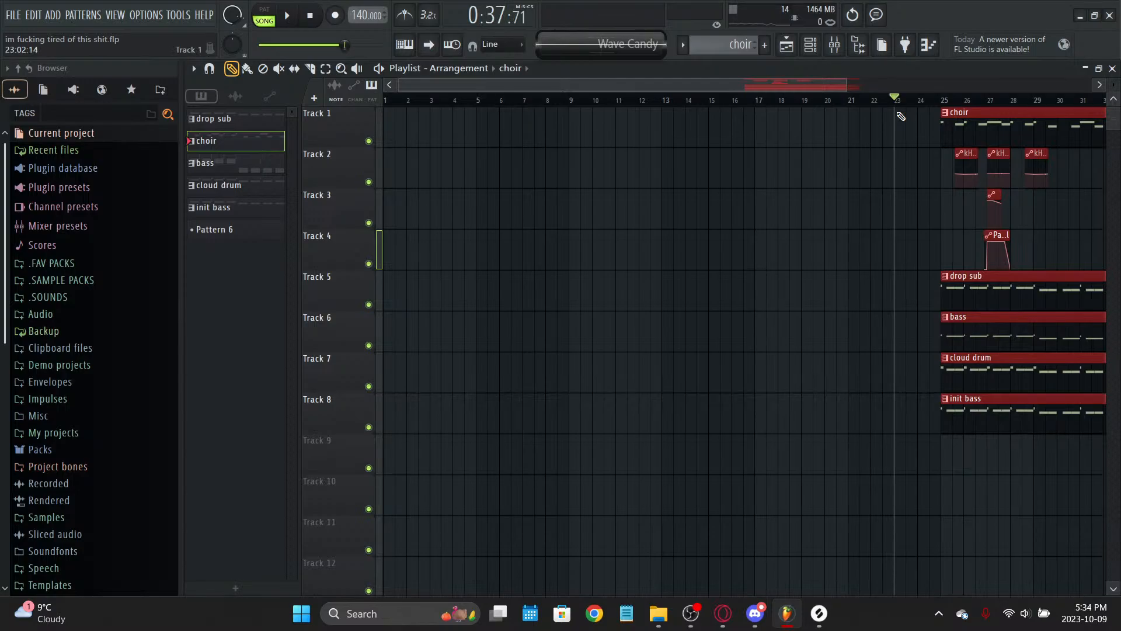
pyautogui.scroll(-3, 891, 109)
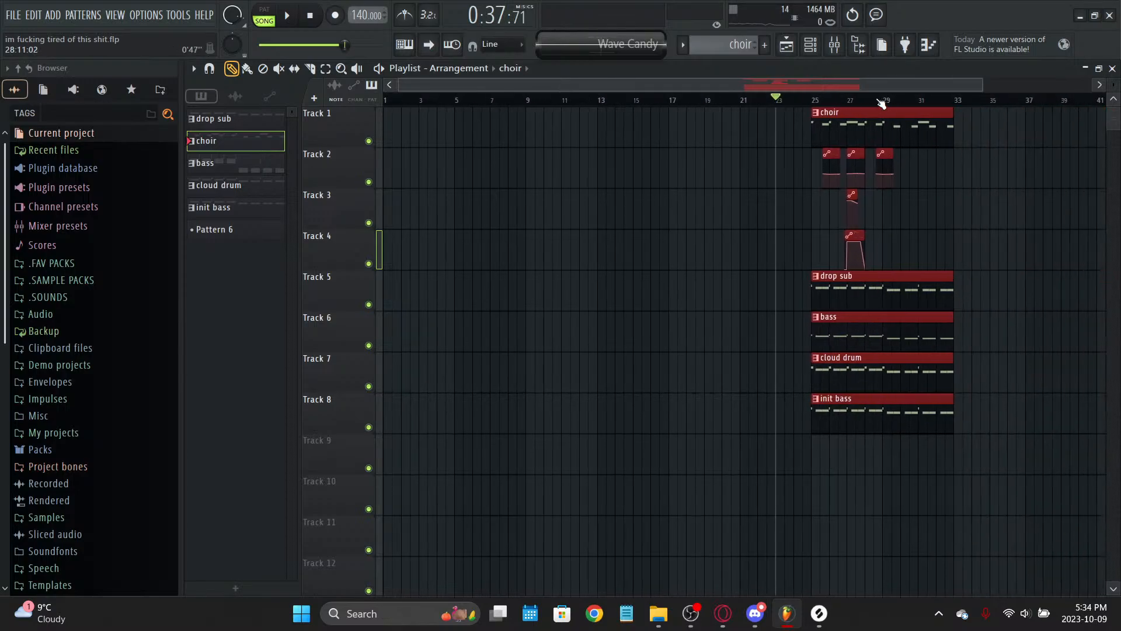
pyautogui.moveTo(815, 123); pyautogui.dragTo(455, 110)
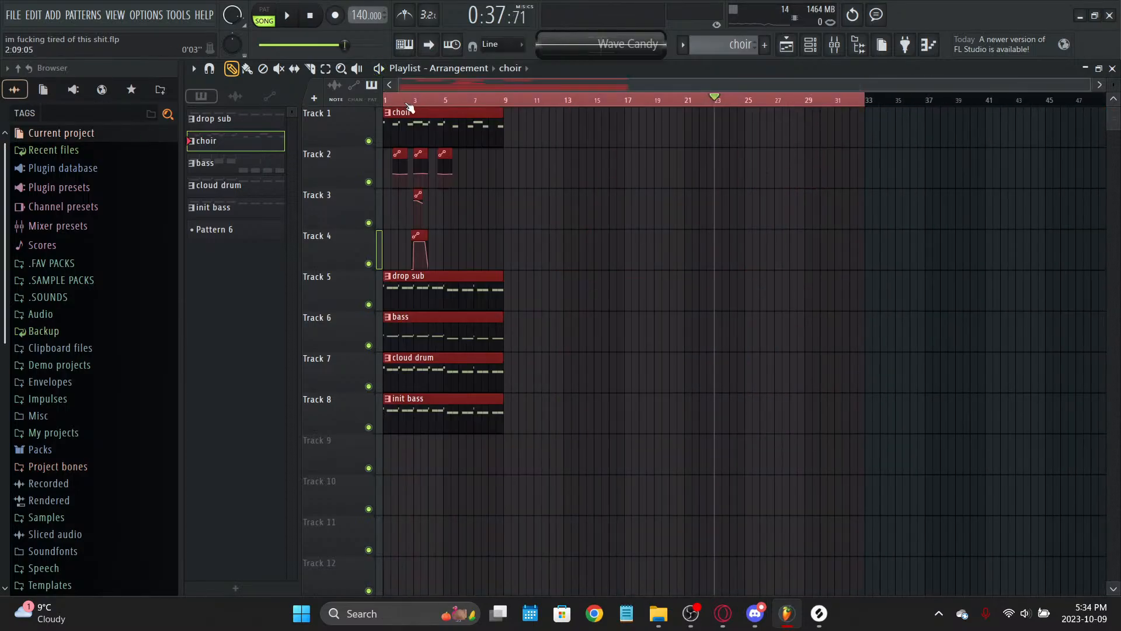
pyautogui.click(429, 100)
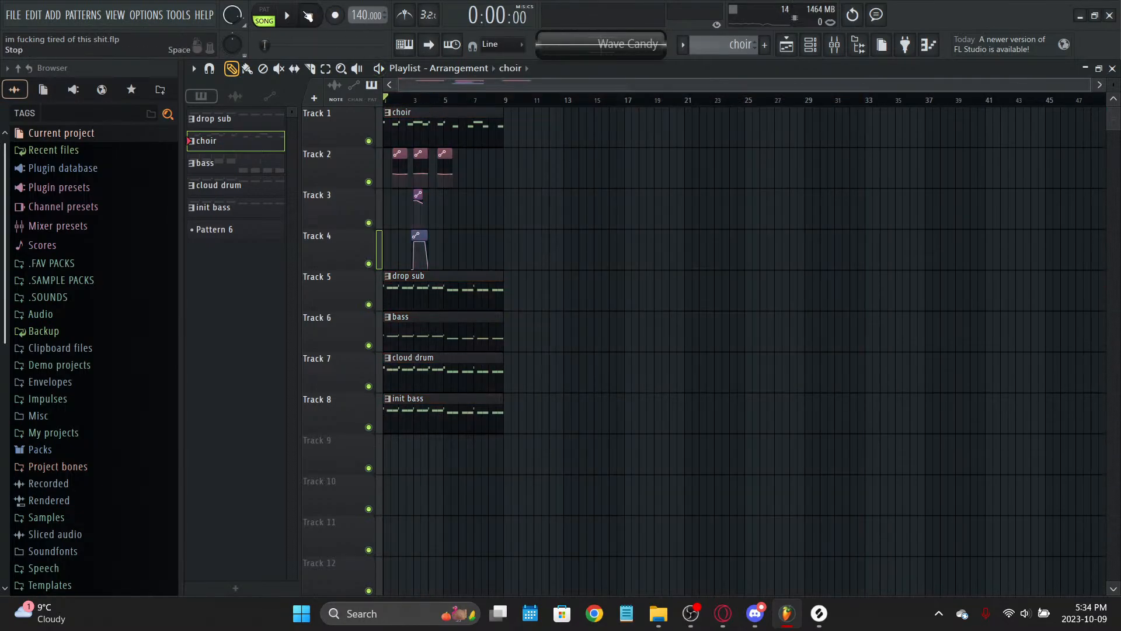
# Step: Play the arrangement from bar 1 to listen to the opening bars, and stop playback
pyautogui.press('space')
pyautogui.scroll(5, 423, 113)
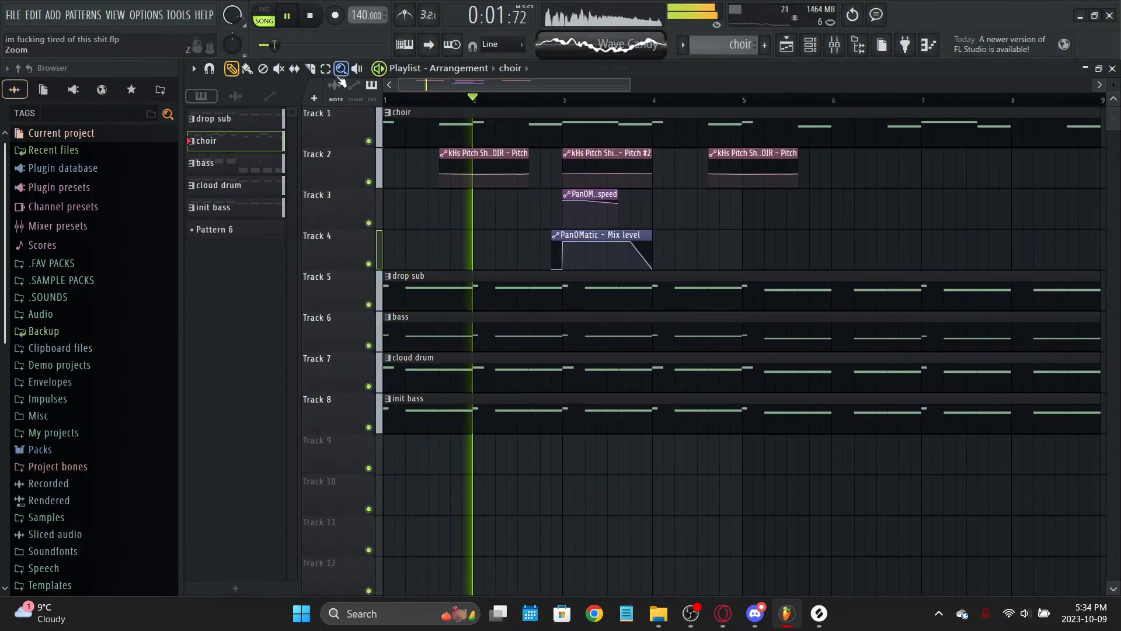
pyautogui.scroll(-2, 575, 105)
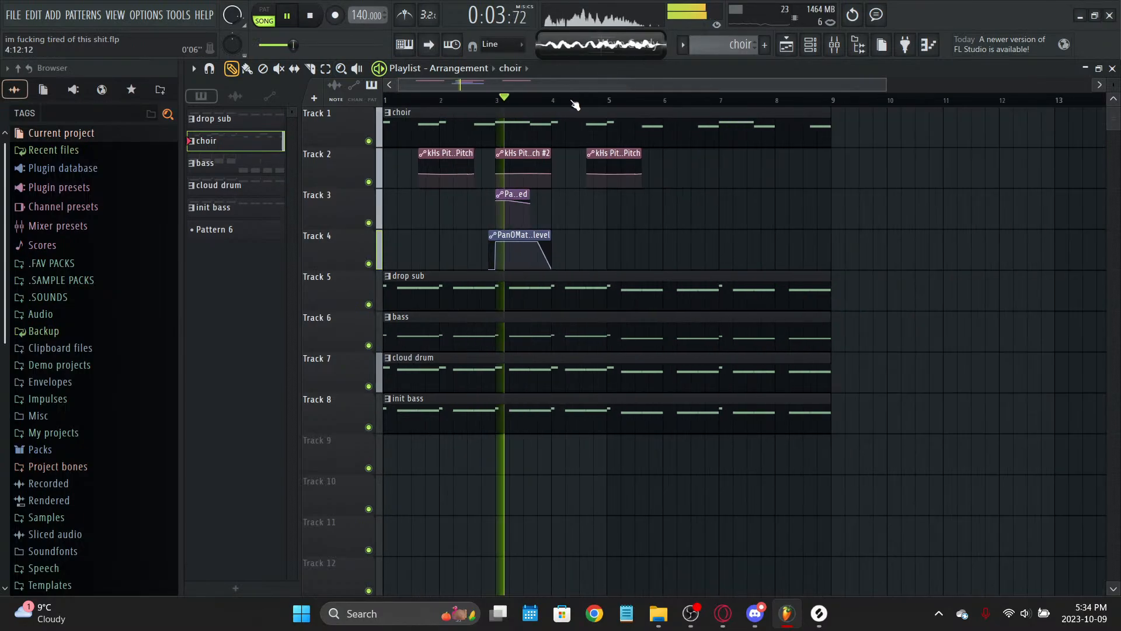
pyautogui.scroll(-2, 575, 105)
pyautogui.press('space')
# Step: Place a Pattern 6 clip on Track 9 spanning bars 1 to 9, matching the clips above
pyautogui.click(230, 229)
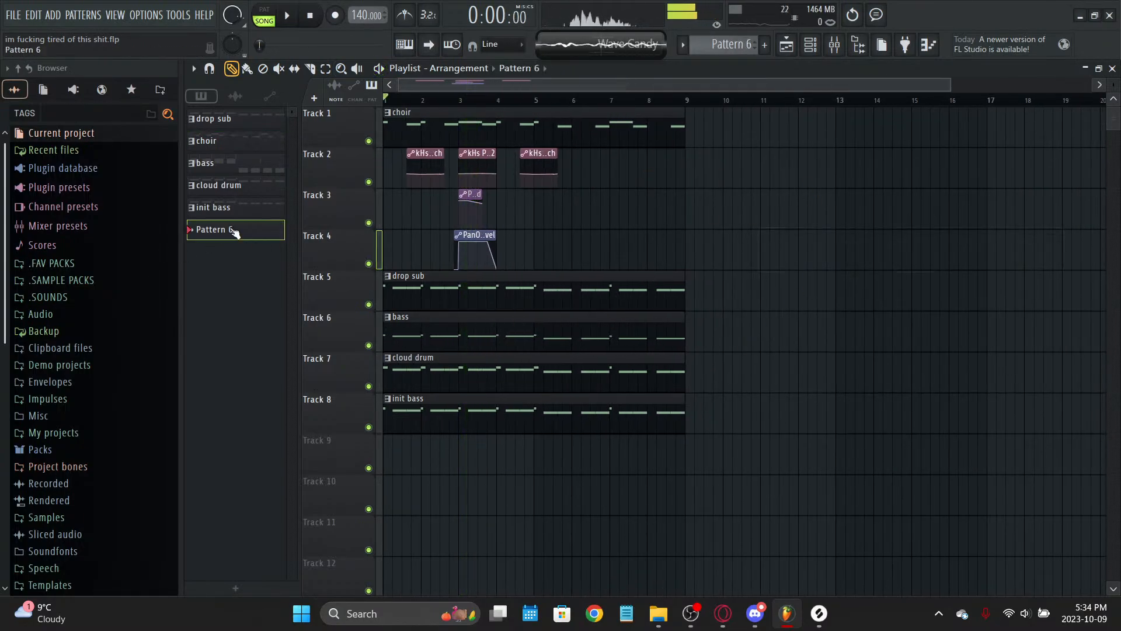
pyautogui.moveTo(471, 477); pyautogui.dragTo(696, 437)
pyautogui.press('c')
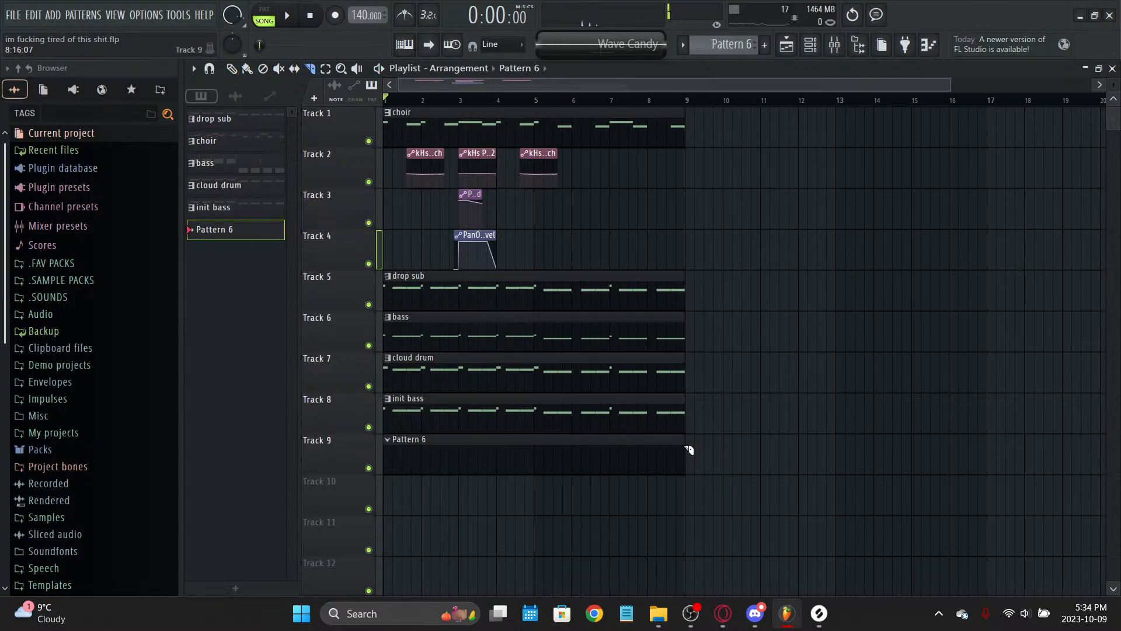
# Step: Add a new Serum instrument to the channel rack and close its plugin window
pyautogui.click(810, 45)
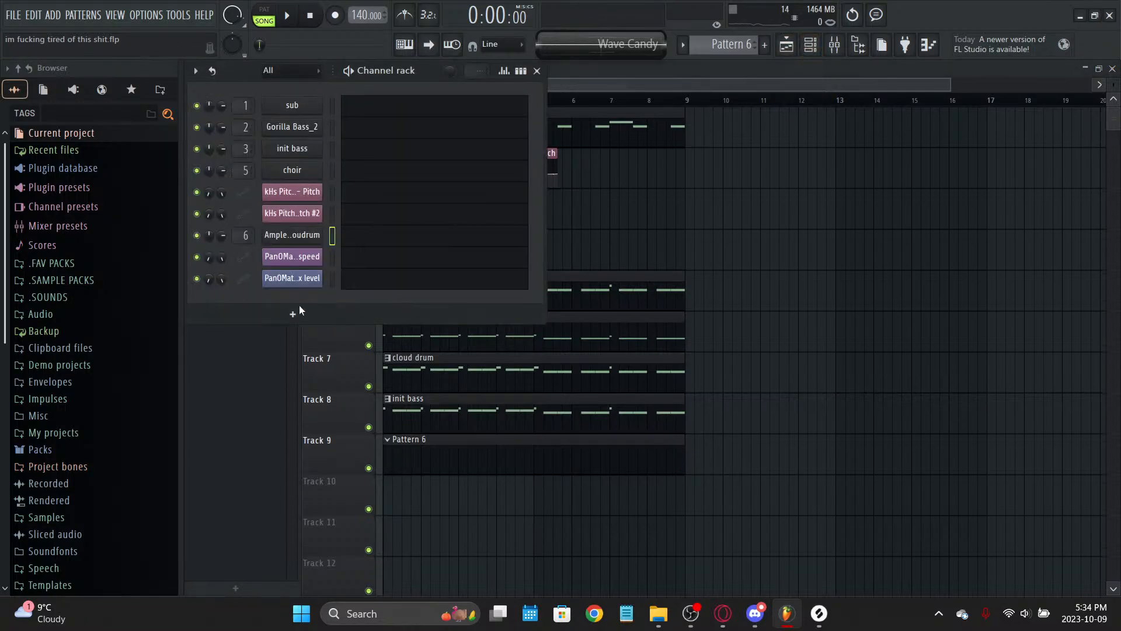
pyautogui.click(299, 309)
pyautogui.click(478, 387)
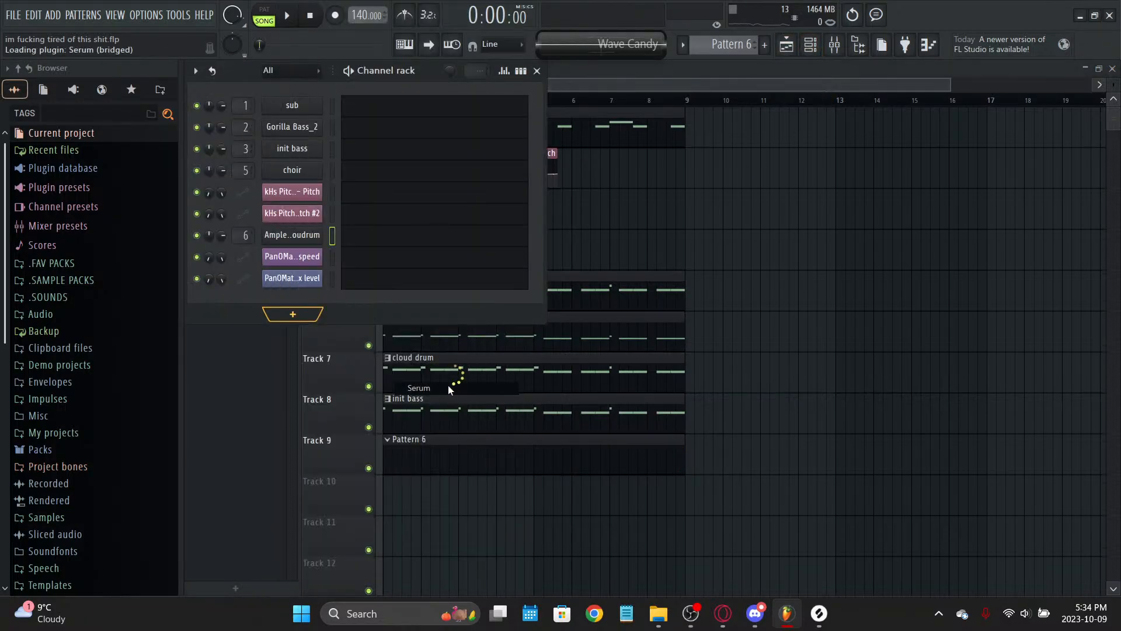
pyautogui.moveTo(400, 157); pyautogui.dragTo(827, 124)
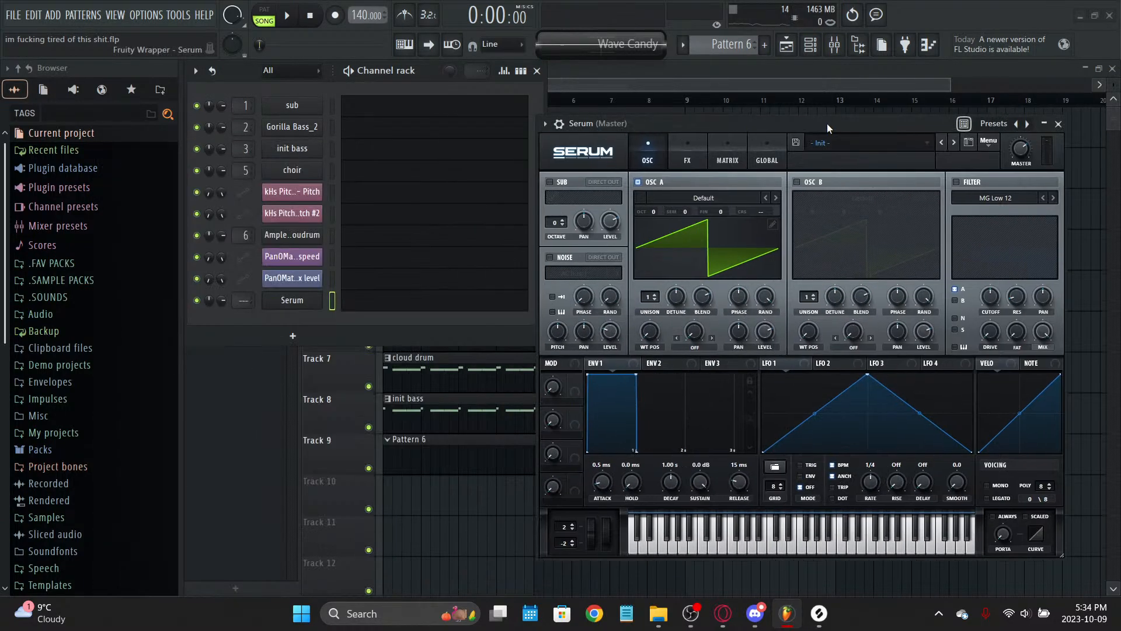
pyautogui.click(1059, 123)
# Step: Copy all the notes of the drop sub pattern into Pattern 6 on the Serum channel
pyautogui.doubleClick(470, 290)
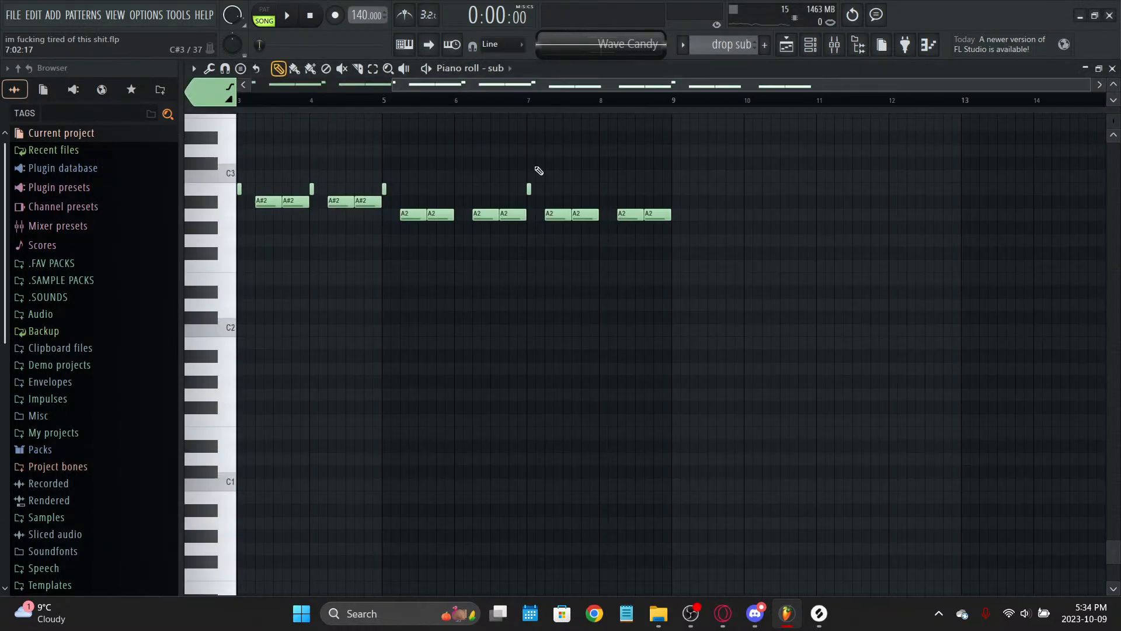
pyautogui.press('Escape')
pyautogui.click(510, 438)
pyautogui.click(810, 45)
pyautogui.click(418, 307)
pyautogui.hotkey('ctrl', 'v')
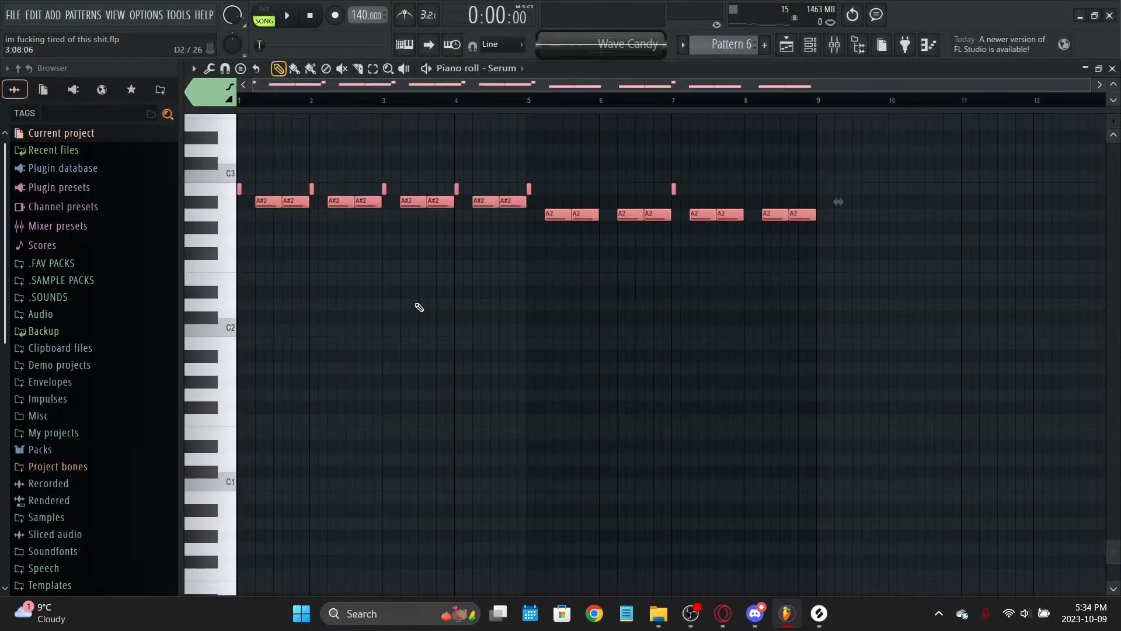
# Step: Switch playback to pattern mode and audition the Serum notes in Pattern 6
pyautogui.press('space')
pyautogui.click(264, 16)
pyautogui.press('Escape')
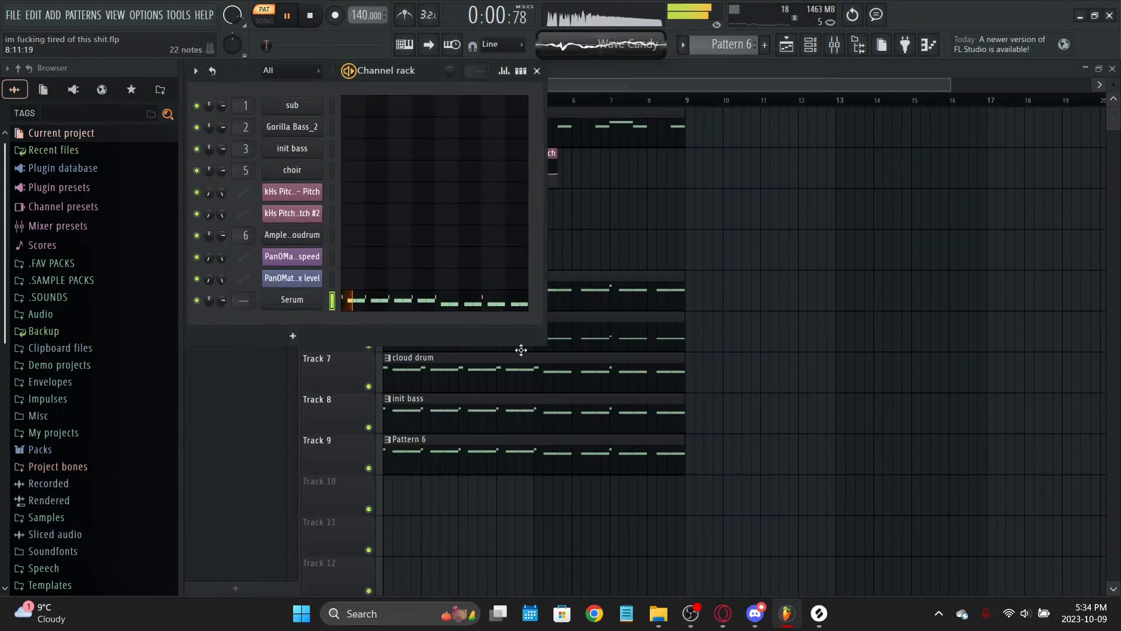
pyautogui.click(353, 300)
pyautogui.press('Escape')
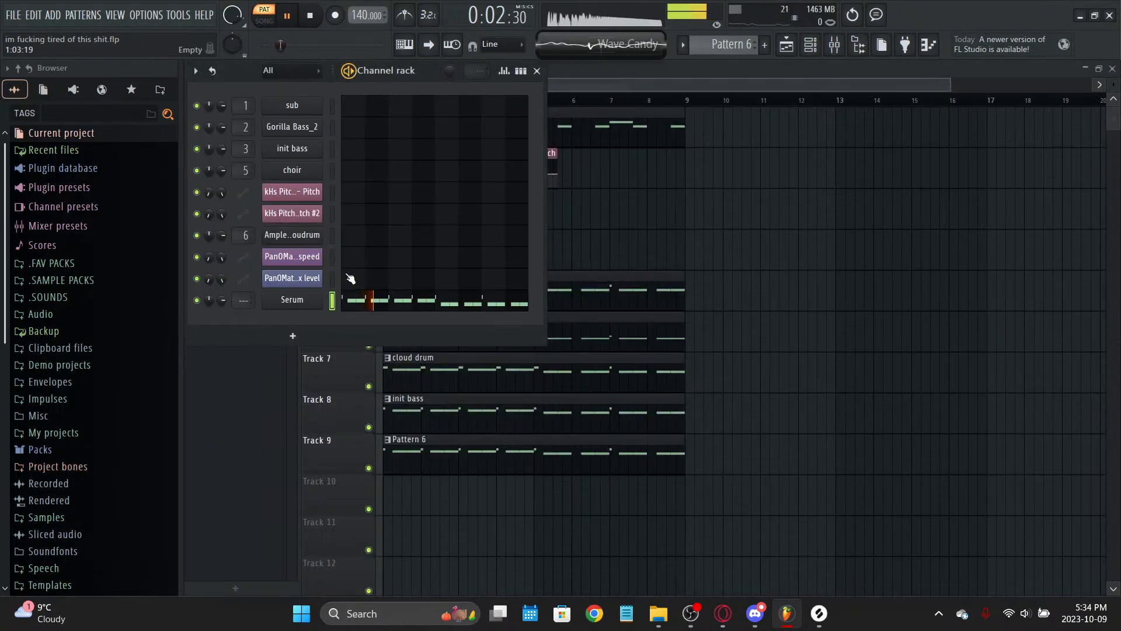
# Step: Route the Serum channel to mixer track 7, rename the channel "lead", and open the mixer
pyautogui.click(835, 45)
pyautogui.press('F9')
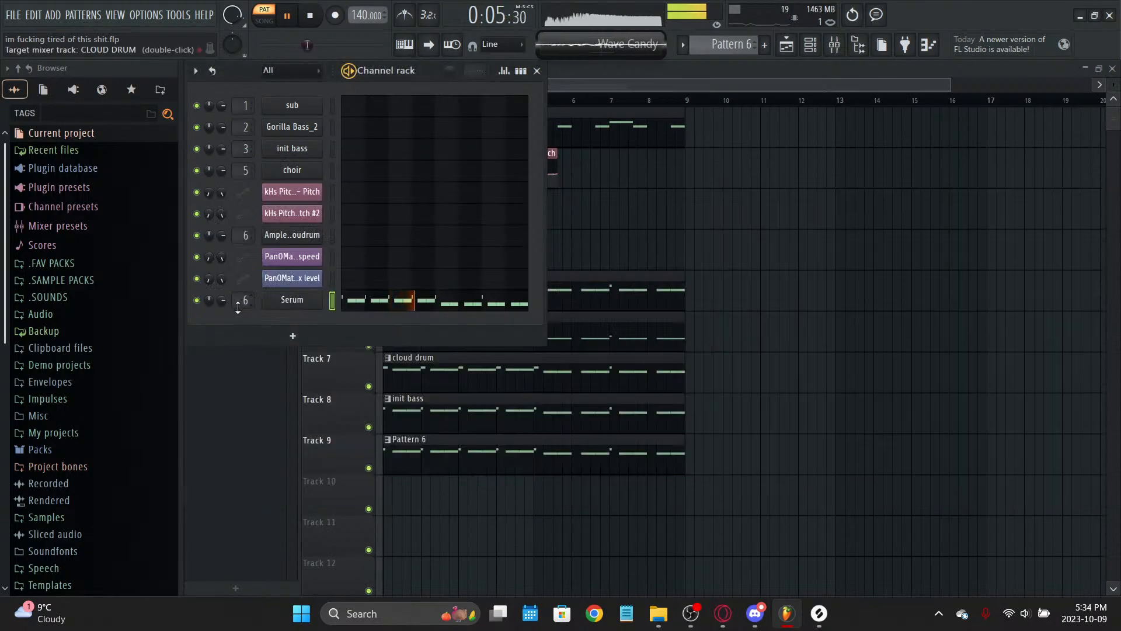
pyautogui.rightClick(292, 299)
pyautogui.click(340, 344)
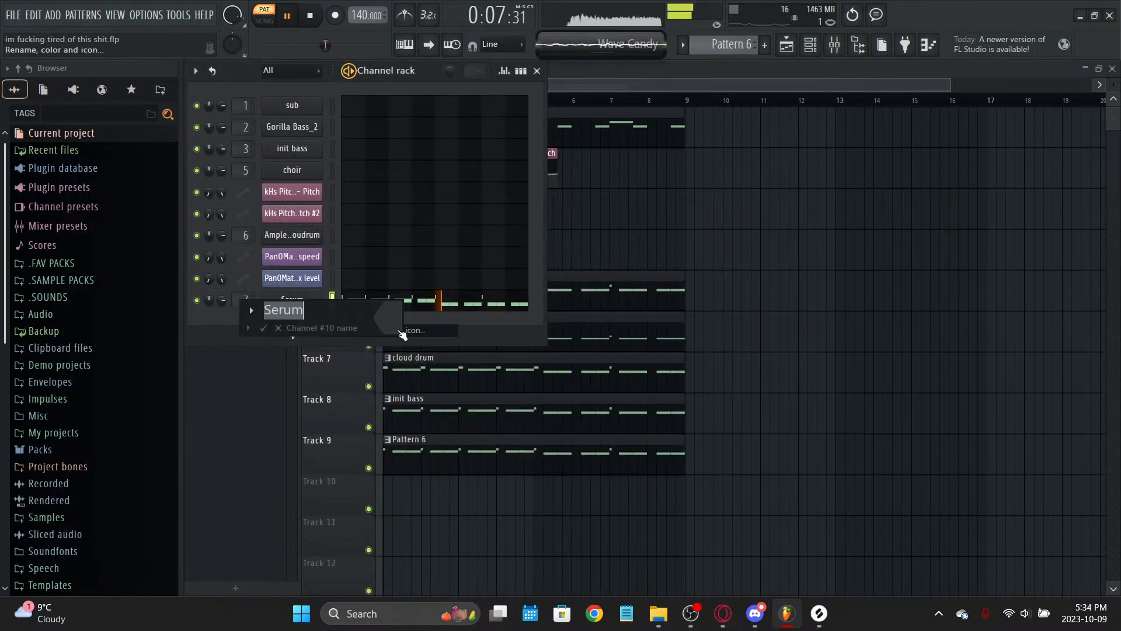
pyautogui.write('lead')
pyautogui.press('Return')
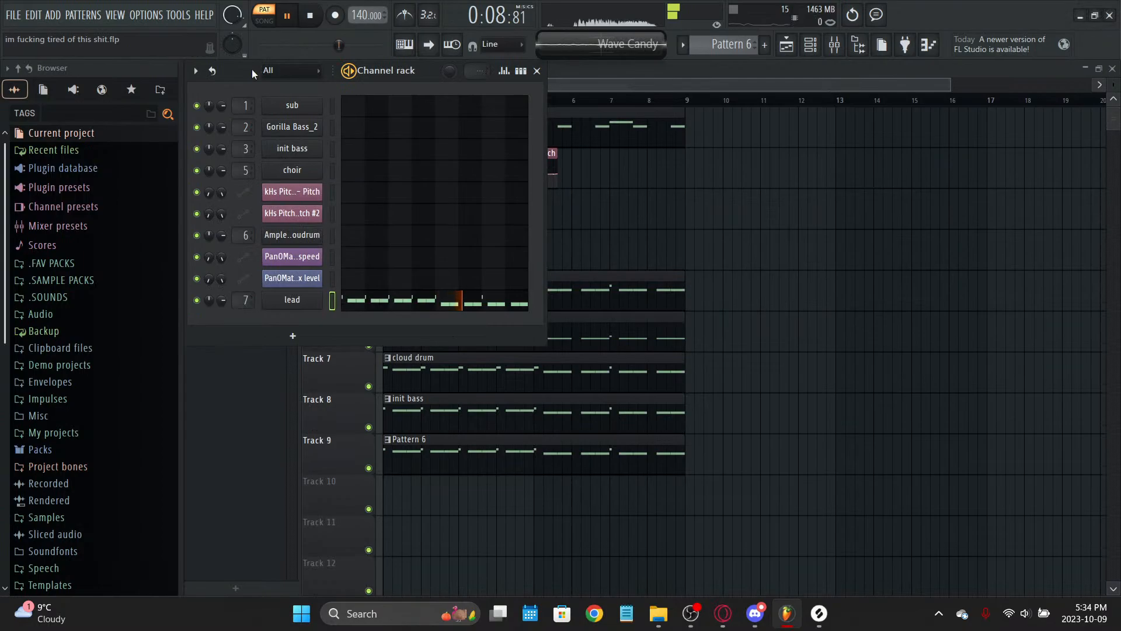
pyautogui.click(836, 45)
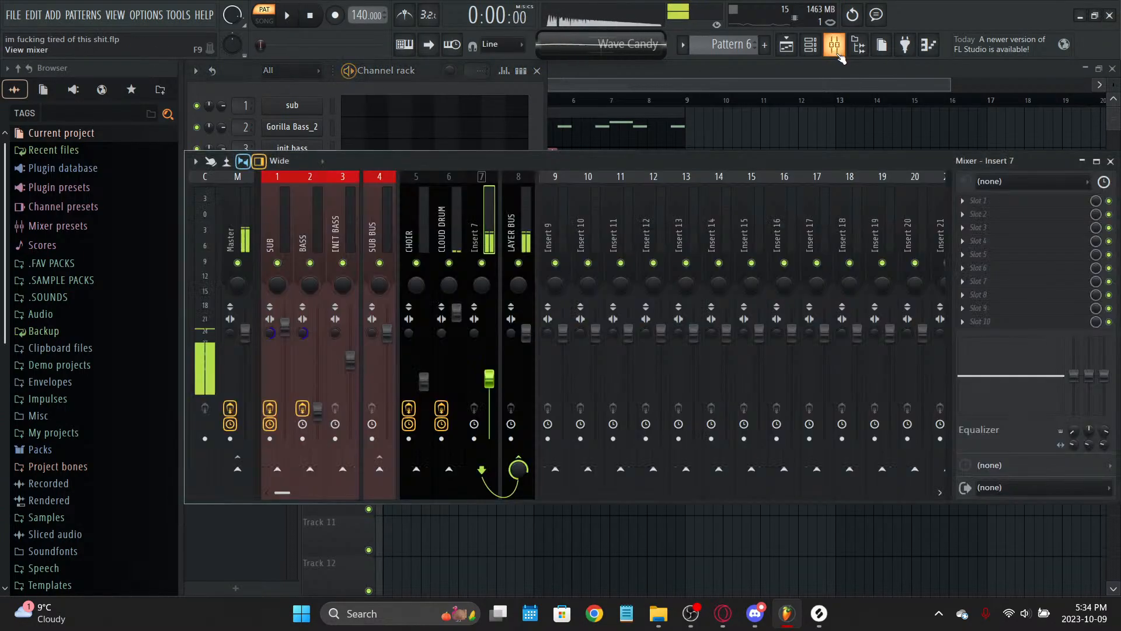
# Step: Set the volume fader of mixer Insert 7 to about 82% (-4.2 dB) while Pattern 6 plays, and close the mixer
pyautogui.rightClick(489, 380)
pyautogui.click(542, 372)
pyautogui.press('F9')
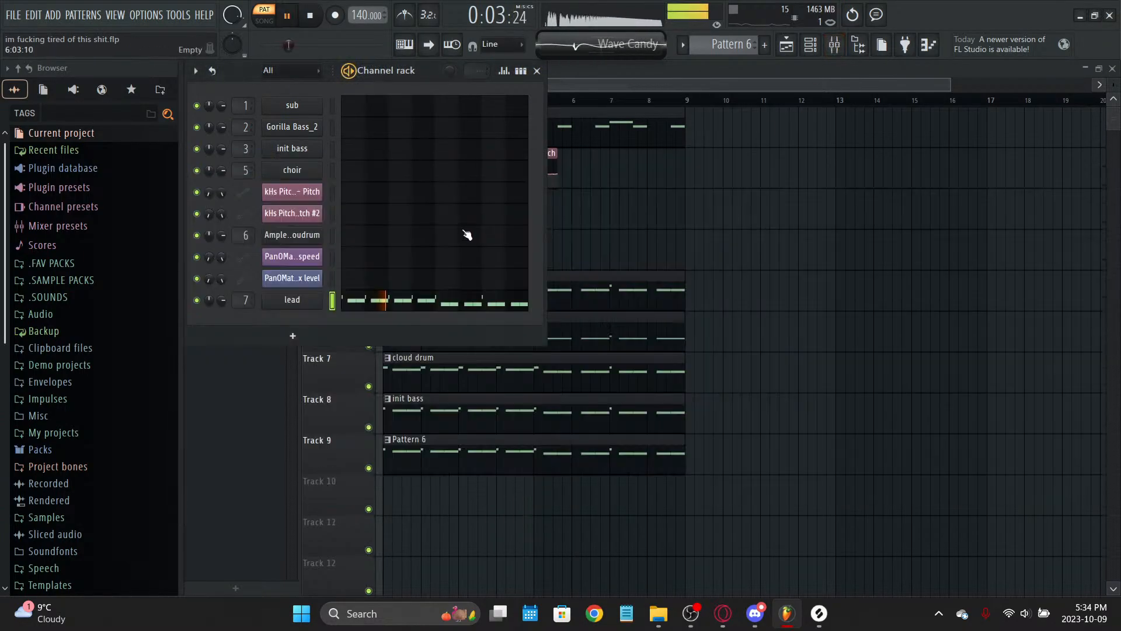
pyautogui.click(836, 46)
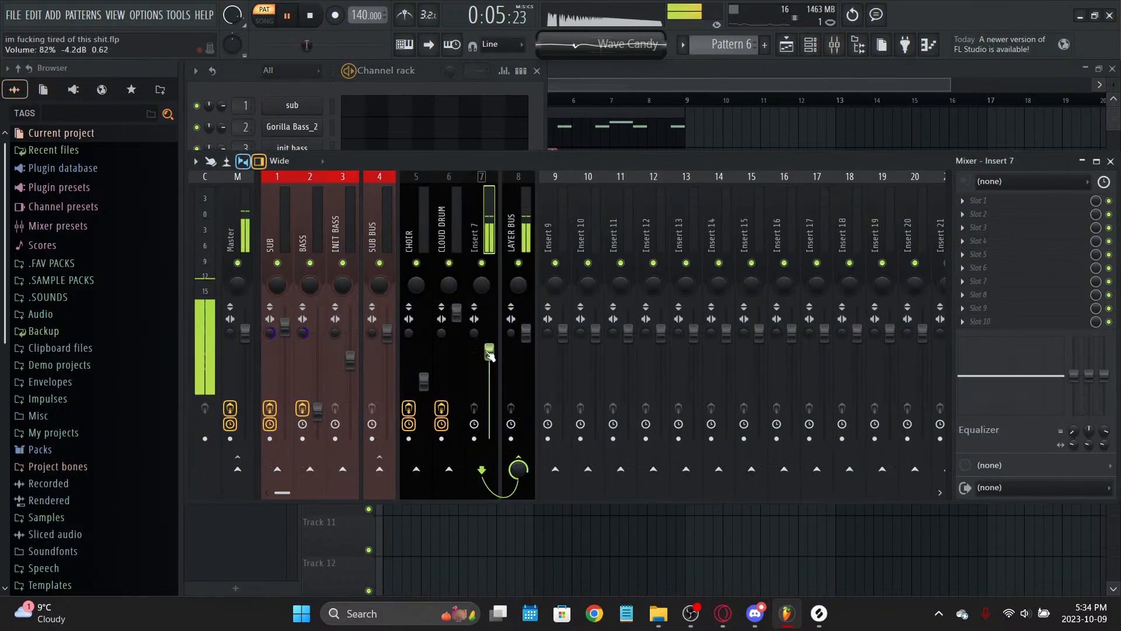
pyautogui.press('F9')
# Step: Open the lead channel's Serum window, move it beside the browser and stop playback
pyautogui.click(300, 306)
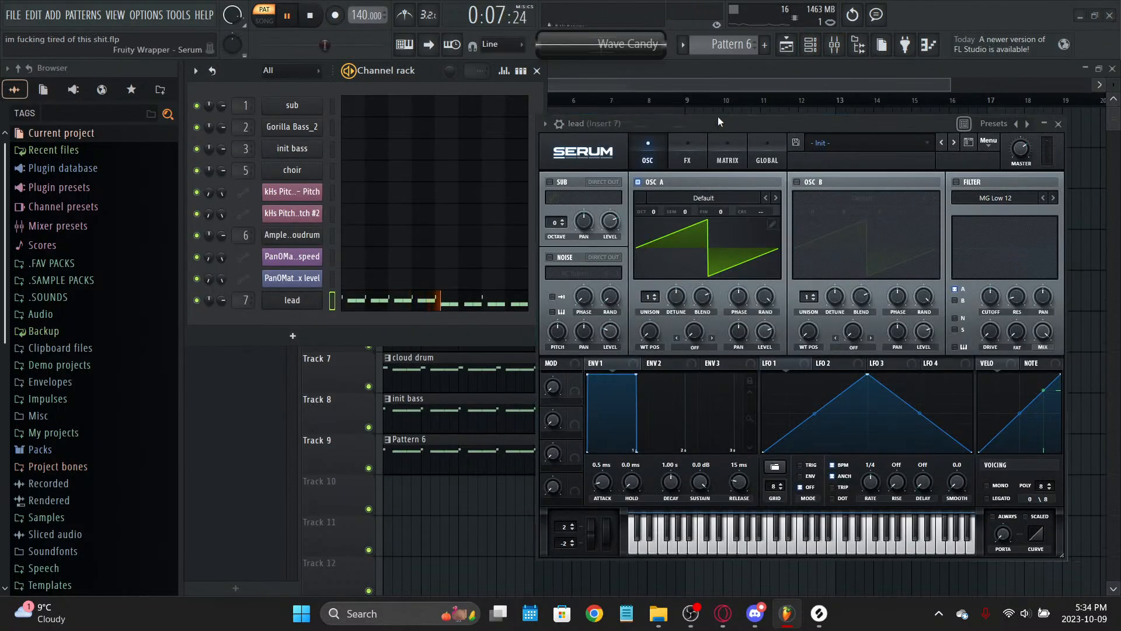
pyautogui.moveTo(694, 70); pyautogui.dragTo(468, 68)
pyautogui.press('space')
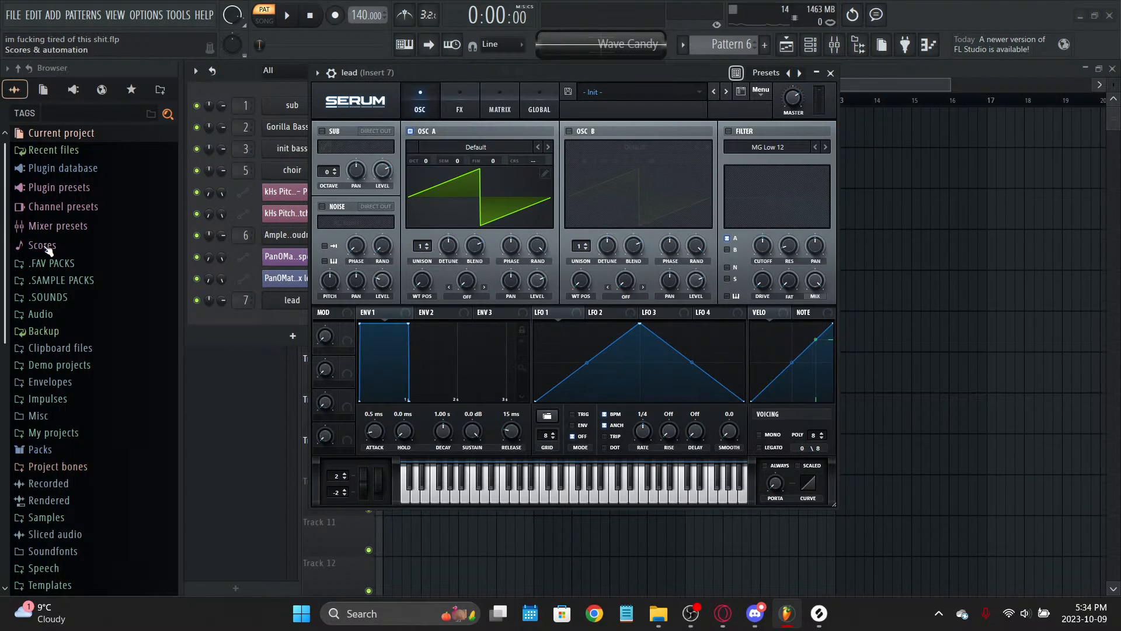
# Step: Search the browser for "lead fxp" presets
pyautogui.press('BackSpace')
pyautogui.press('BackSpace')
pyautogui.press('BackSpace')
pyautogui.press('BackSpace')
pyautogui.press('BackSpace')
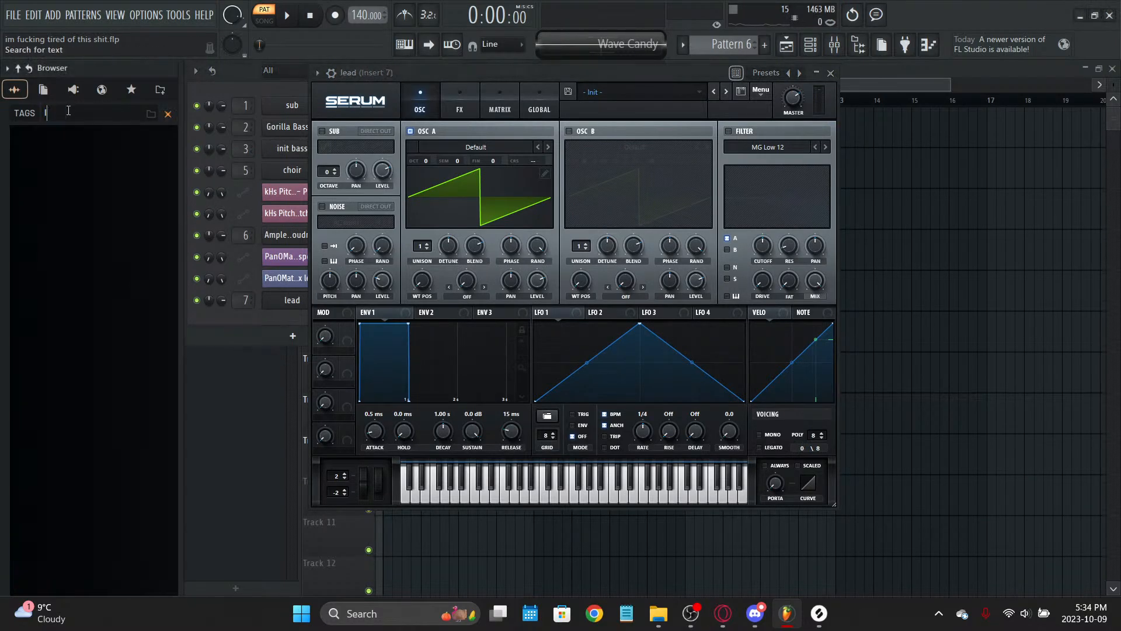
pyautogui.scroll(-6, 109, 381)
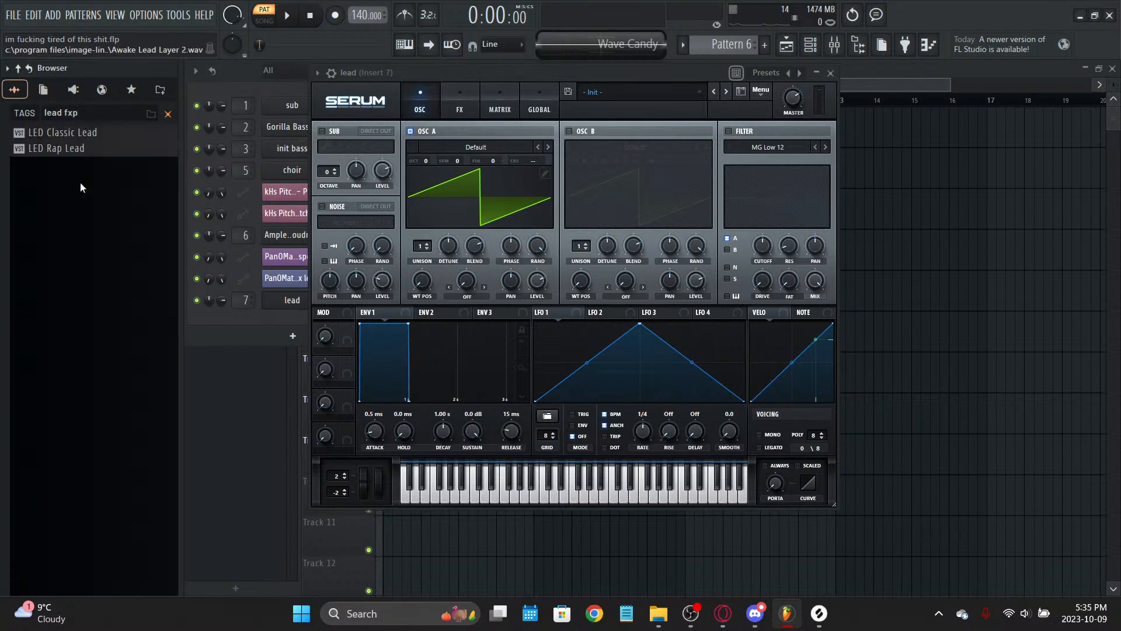
# Step: Try to load the LED Classic Lead and LED Rap Lead presets into Serum
pyautogui.moveTo(408, 312); pyautogui.dragTo(433, 260)
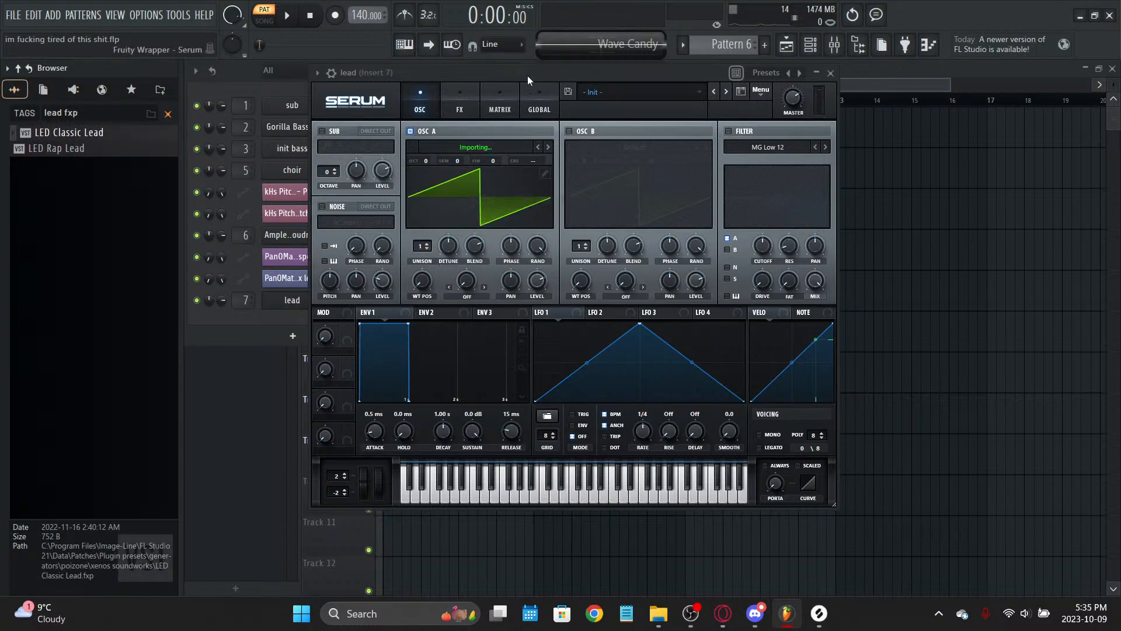
pyautogui.moveTo(94, 149); pyautogui.dragTo(102, 157)
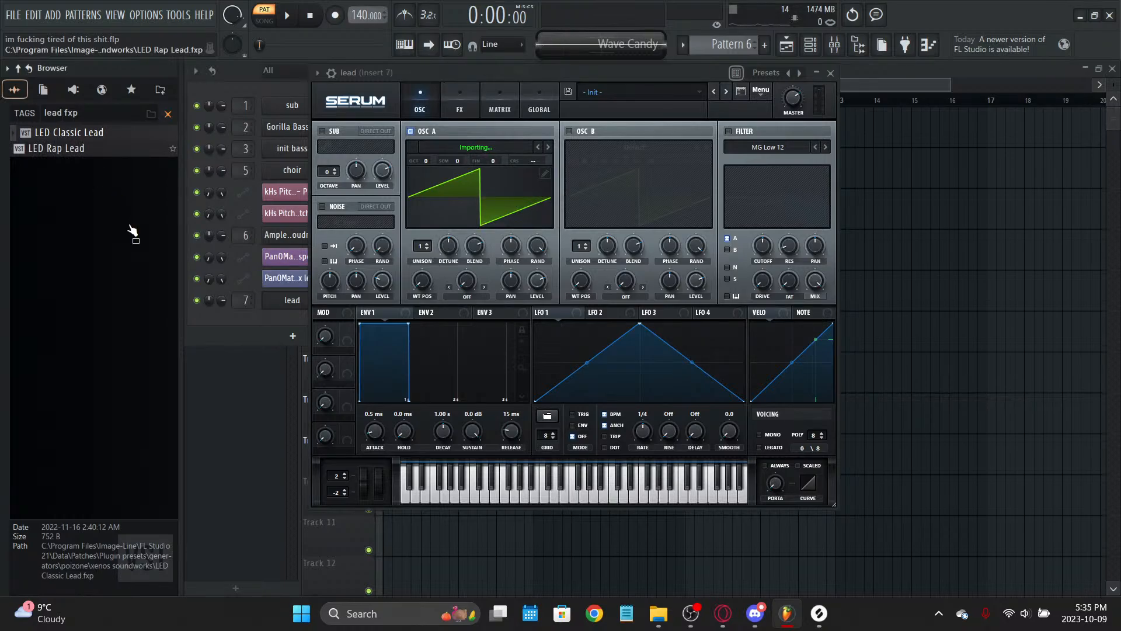
pyautogui.moveTo(132, 231); pyautogui.dragTo(151, 584)
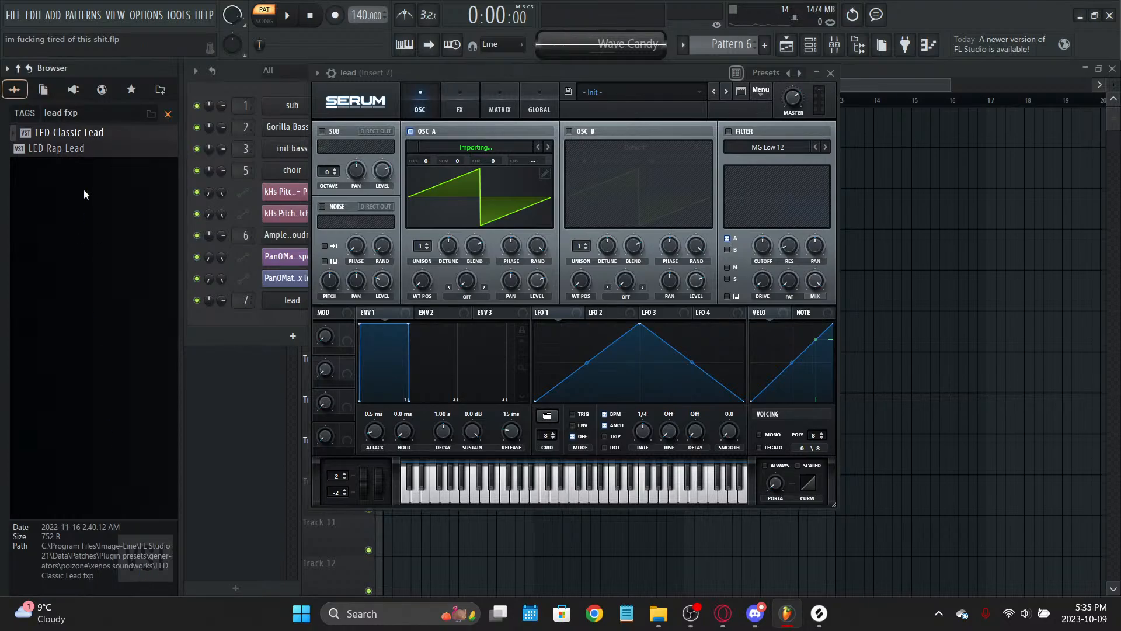
# Step: Clear the preset search and look through the Avant Samples pack in .FAV PACKS for its Aweminus Serum presets folder
pyautogui.click(169, 115)
pyautogui.click(96, 263)
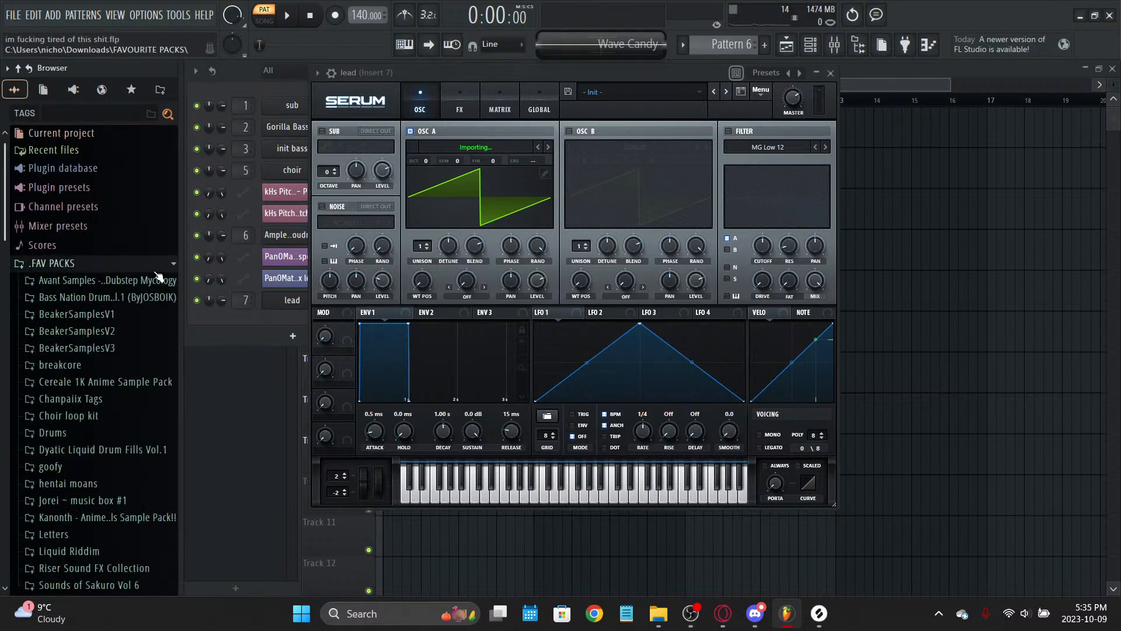
pyautogui.click(111, 281)
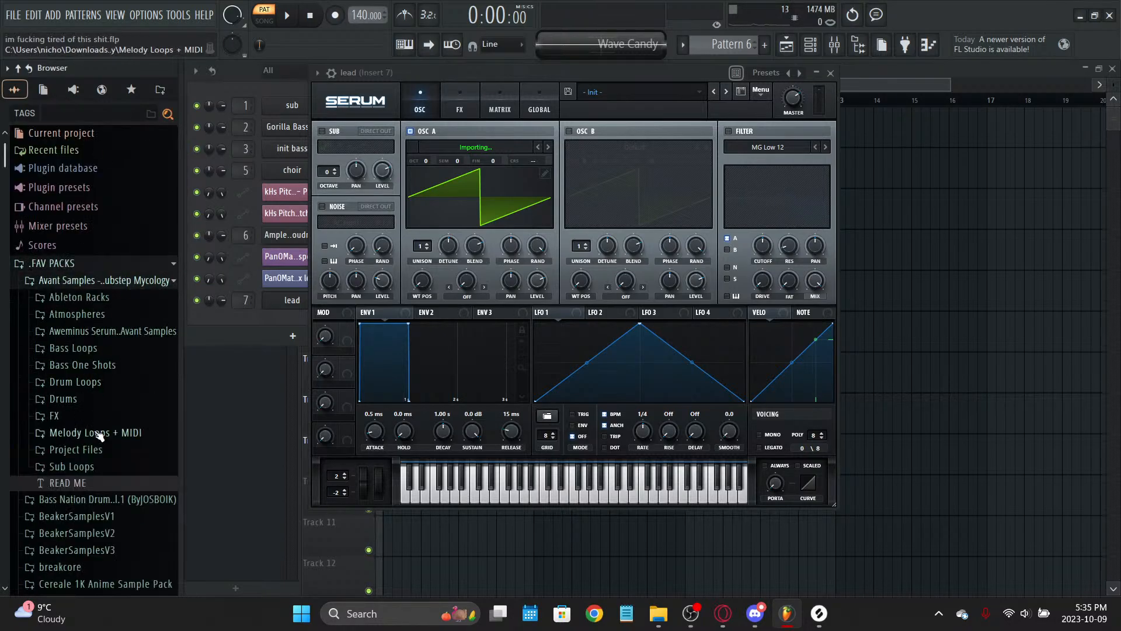
pyautogui.click(130, 434)
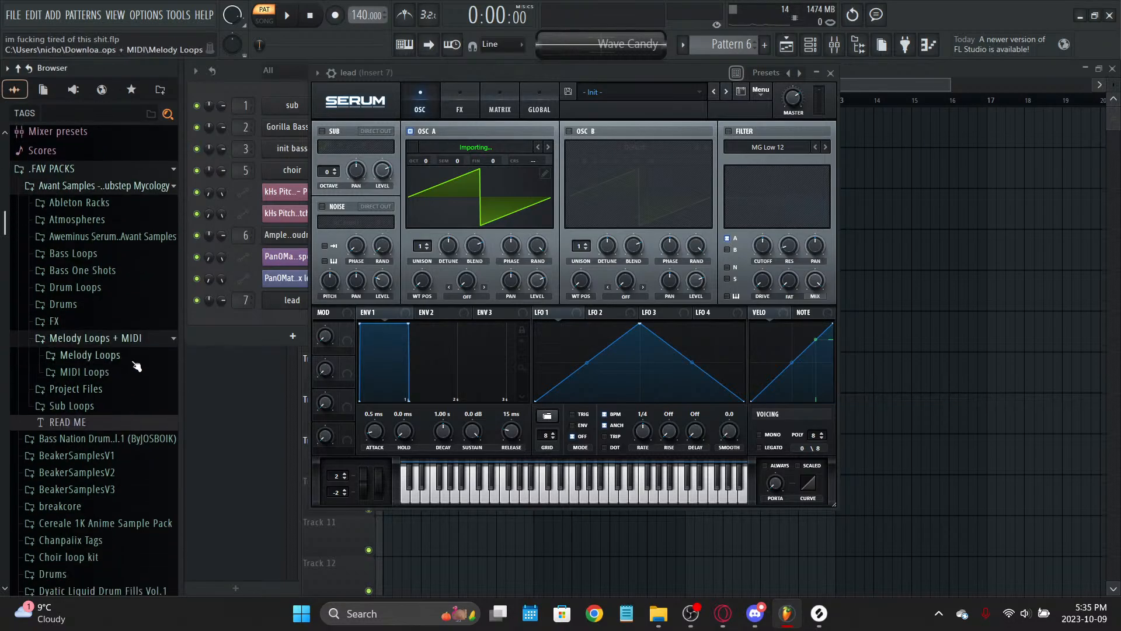
pyautogui.click(100, 220)
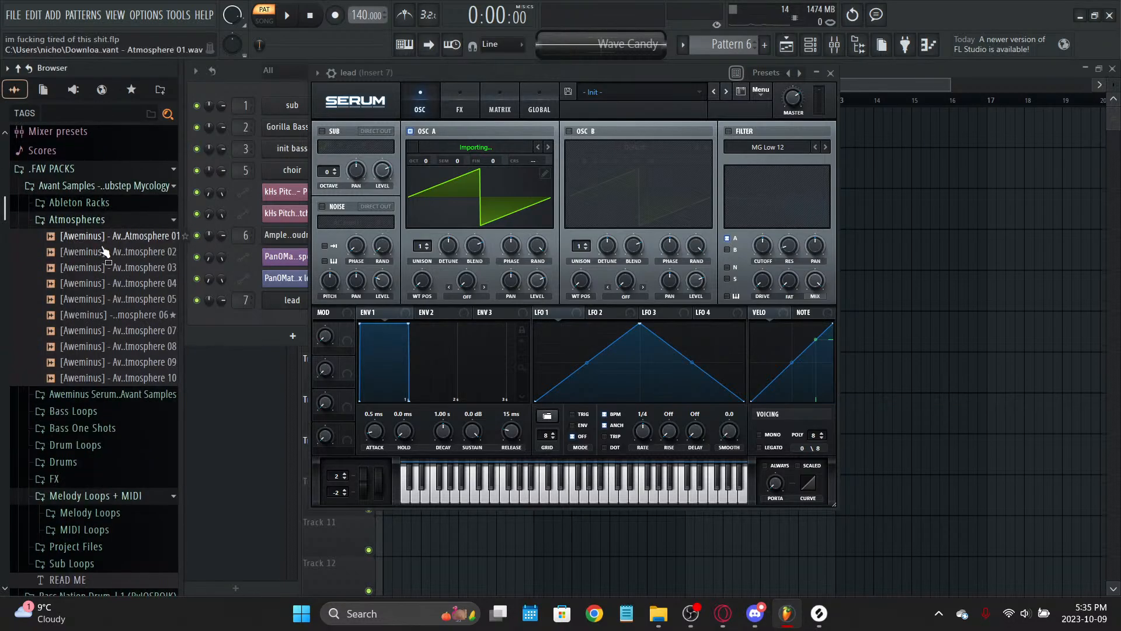
pyautogui.click(105, 252)
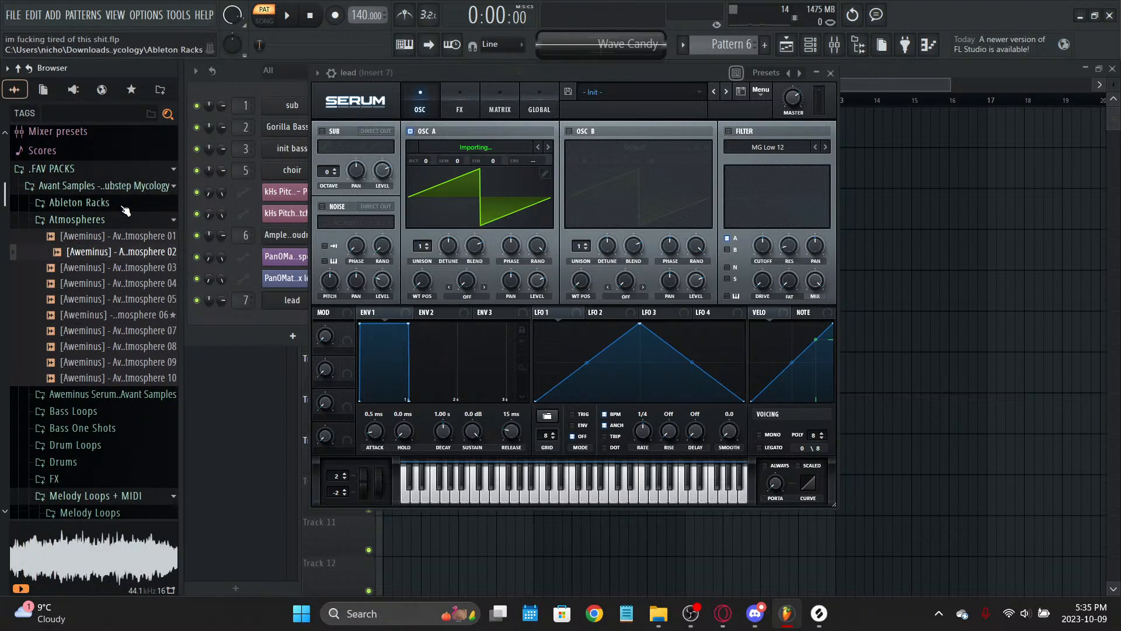
pyautogui.click(120, 219)
pyautogui.click(111, 239)
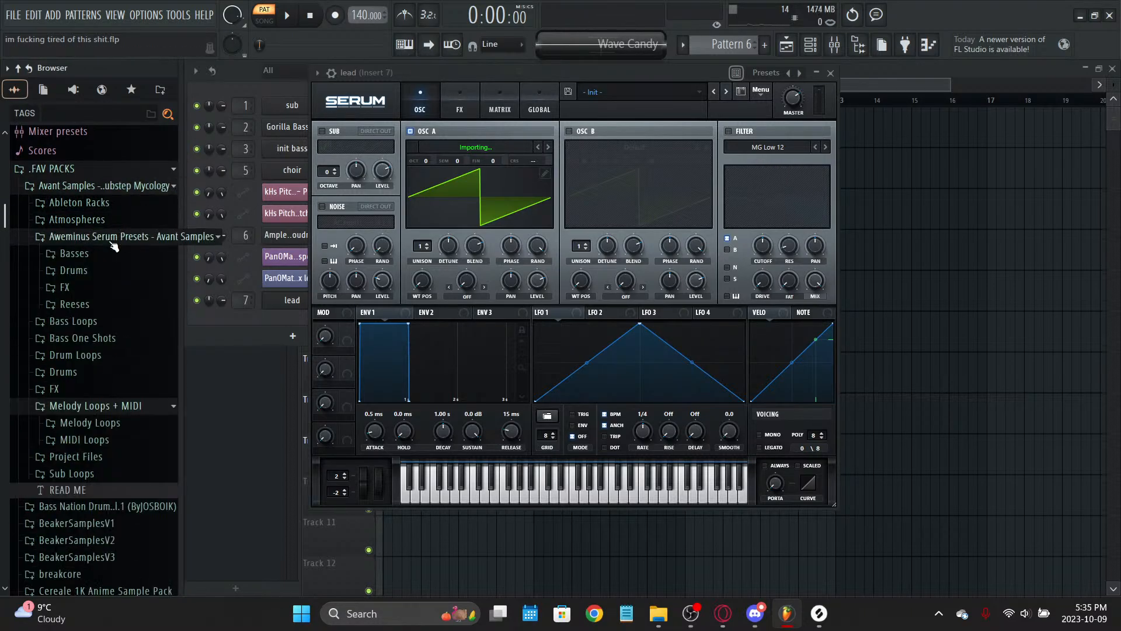
# Step: Look through the Reeses, FX, Drums and Basses subfolders of the Aweminus Serum presets for a suitable lead sound
pyautogui.click(75, 305)
pyautogui.click(75, 304)
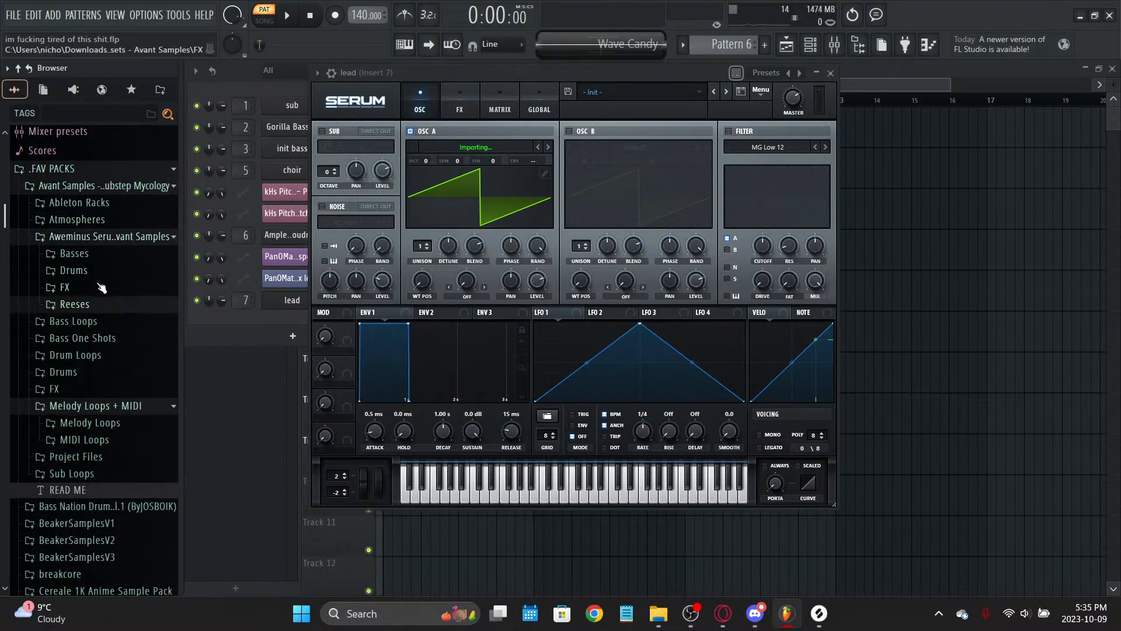
pyautogui.click(75, 305)
pyautogui.moveTo(106, 320); pyautogui.dragTo(112, 330)
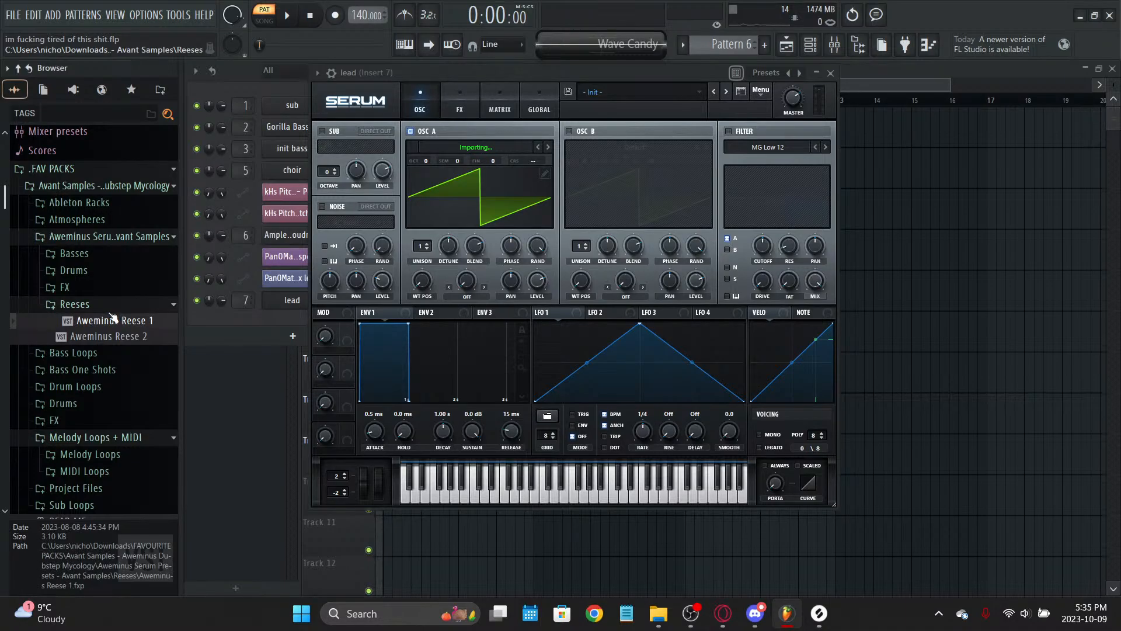
pyautogui.click(113, 304)
pyautogui.click(118, 288)
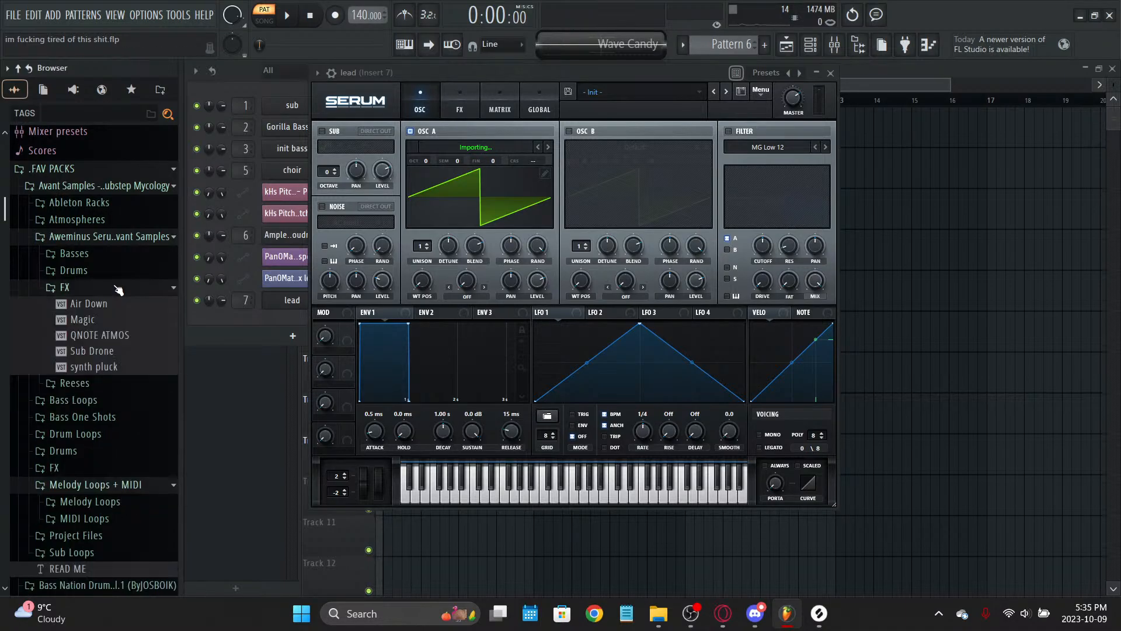
pyautogui.click(123, 272)
pyautogui.click(127, 255)
pyautogui.click(132, 260)
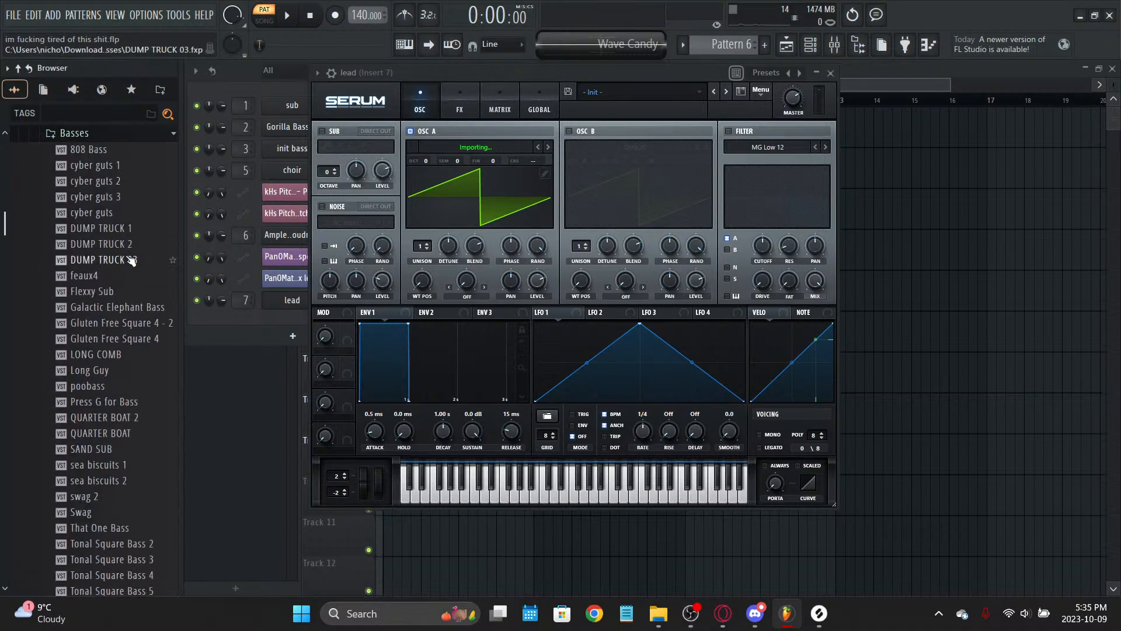
pyautogui.scroll(-10, 132, 260)
pyautogui.scroll(5, 132, 260)
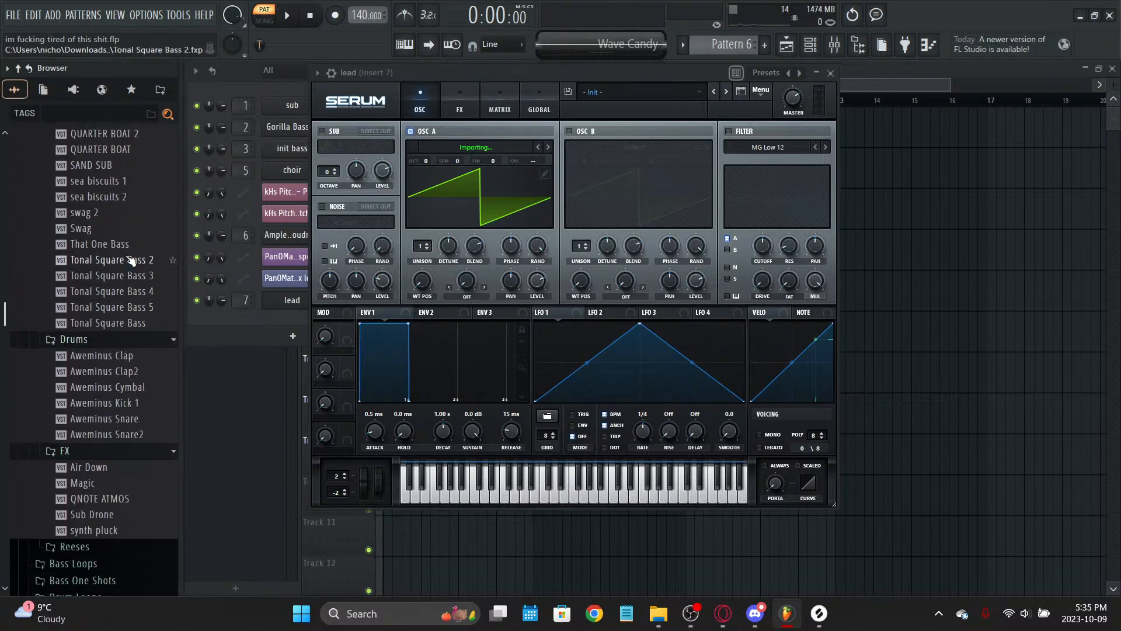
pyautogui.scroll(10, 130, 303)
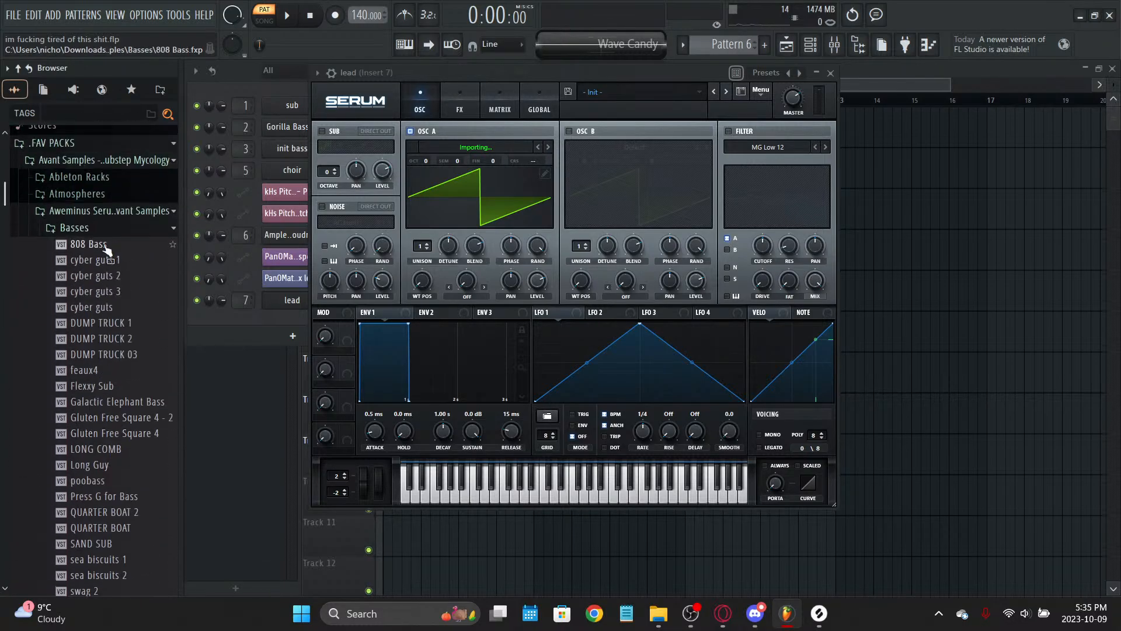
pyautogui.click(108, 240)
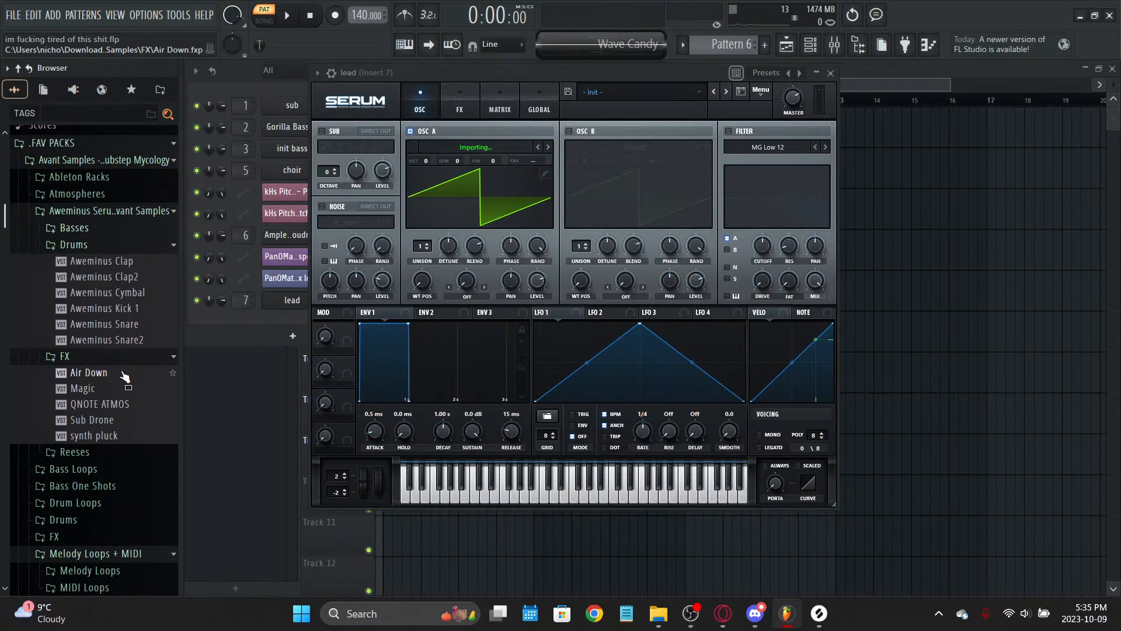
# Step: Load the Air Down and Magic presets from the FX folder into Serum in turn and audition each
pyautogui.moveTo(125, 377); pyautogui.dragTo(509, 245)
pyautogui.press('space')
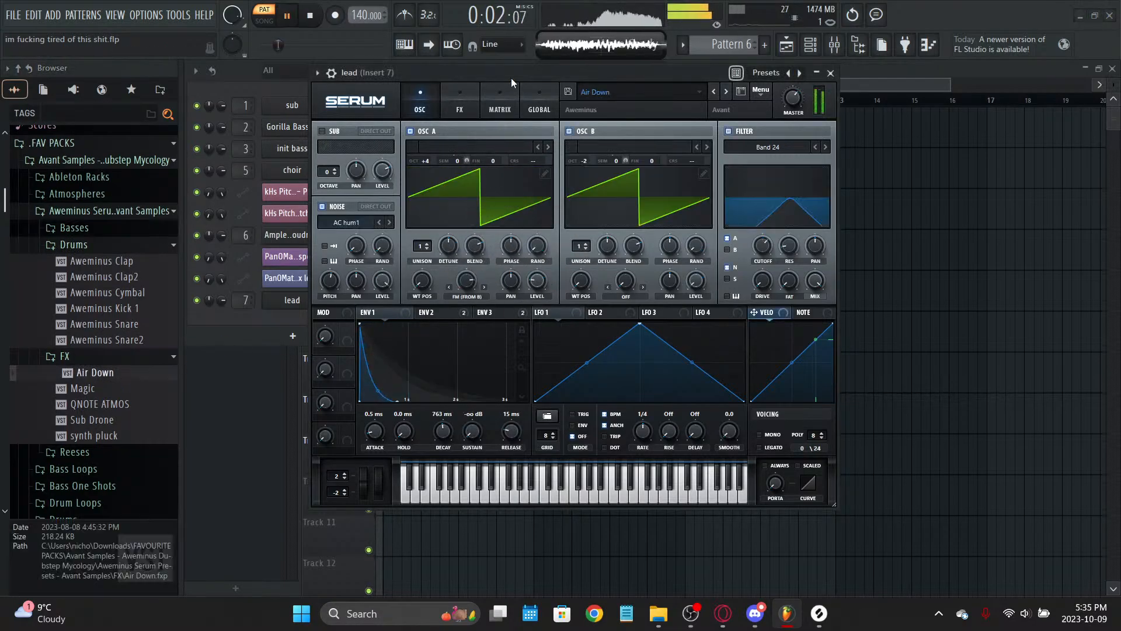
pyautogui.press('space')
pyautogui.moveTo(83, 388); pyautogui.dragTo(470, 177)
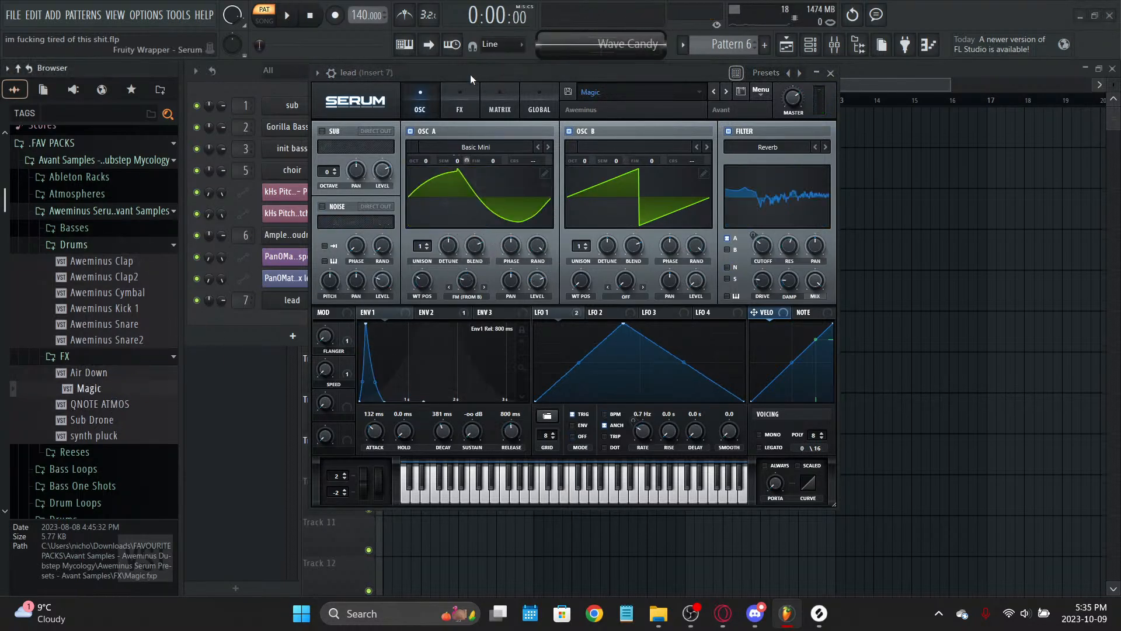
pyautogui.press('space')
# Step: Try the QNOTE ATMOS and Sub Drone presets in Serum, auditioning each with Pattern 6
pyautogui.moveTo(98, 404); pyautogui.dragTo(415, 116)
pyautogui.press('space')
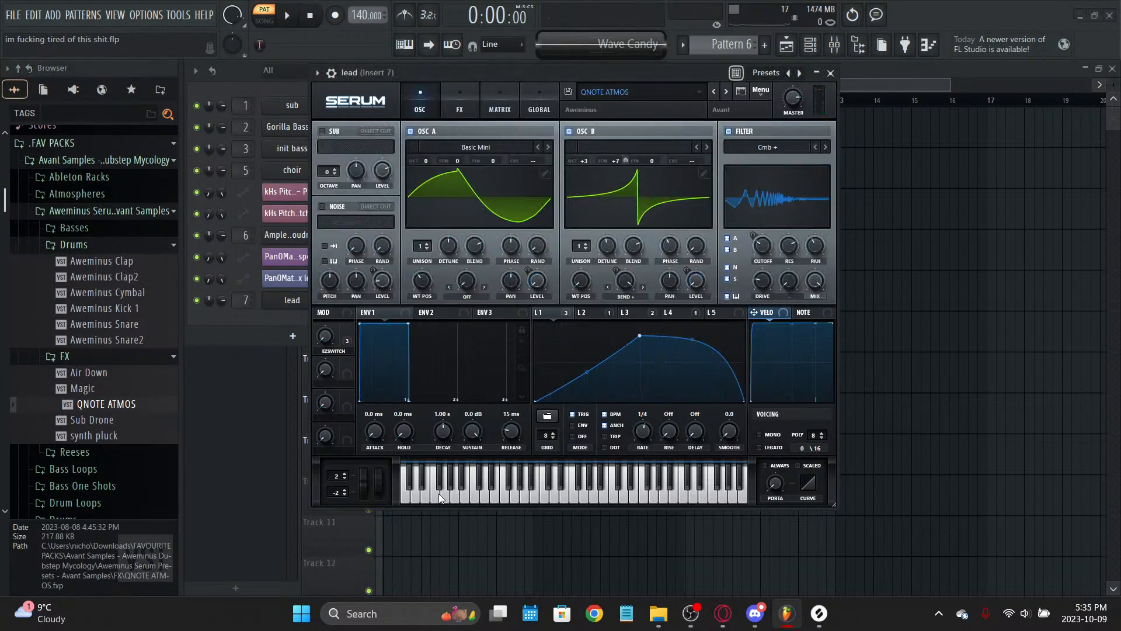
pyautogui.moveTo(98, 419); pyautogui.dragTo(464, 192)
pyautogui.click(488, 85)
pyautogui.click(406, 112)
pyautogui.press('space')
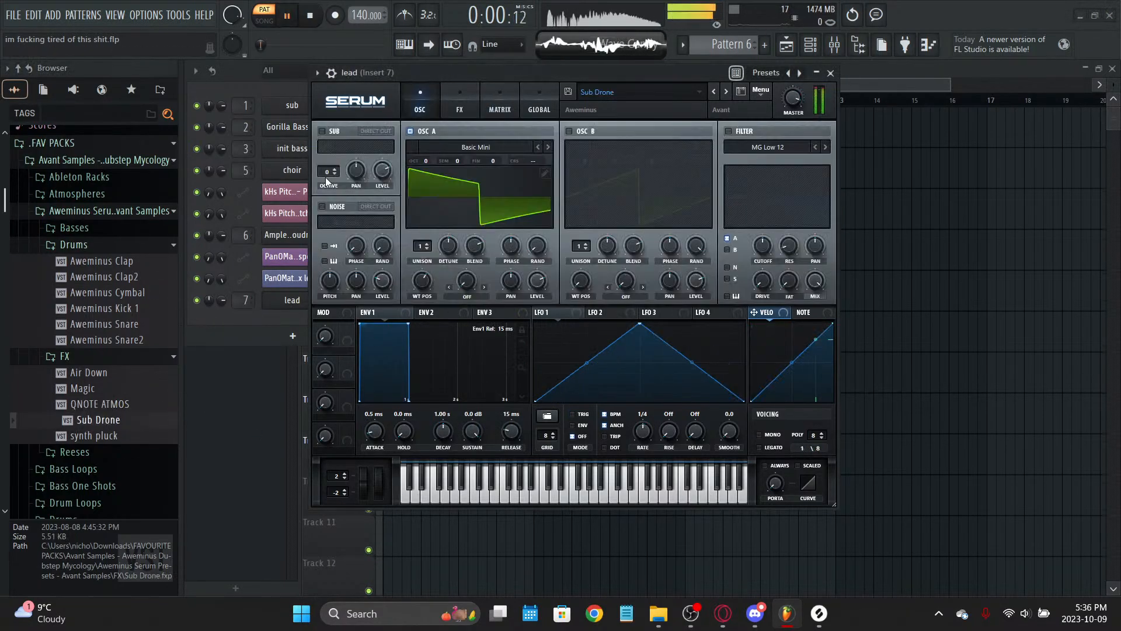
pyautogui.press('space')
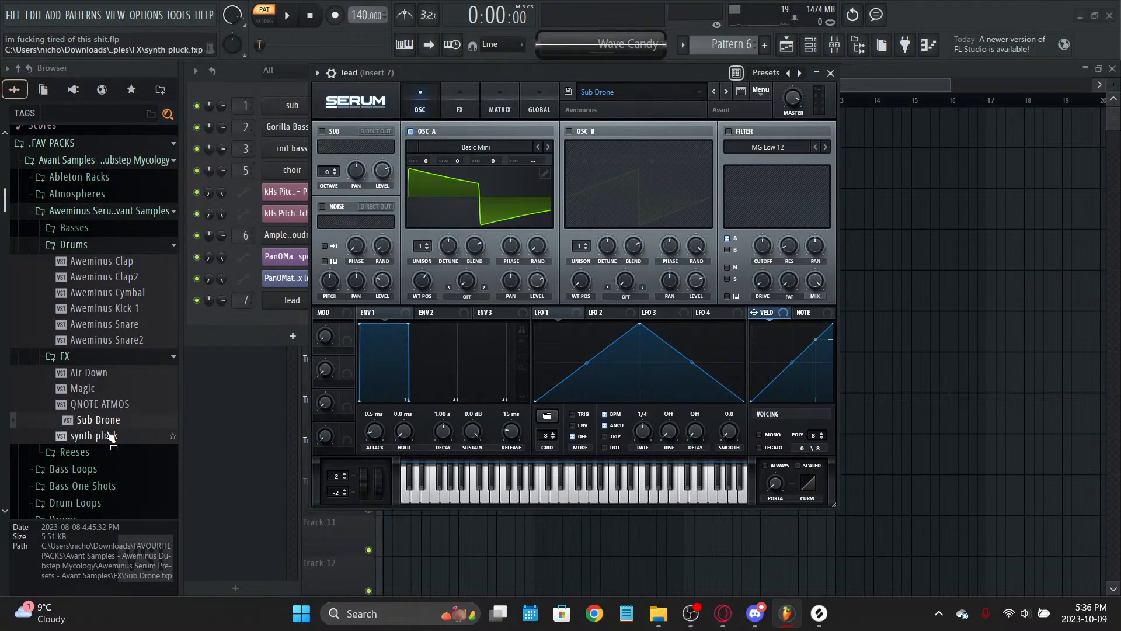
# Step: Load the synth pluck preset into Serum, audition it with the pattern and close the plugin window
pyautogui.moveTo(109, 436); pyautogui.dragTo(429, 181)
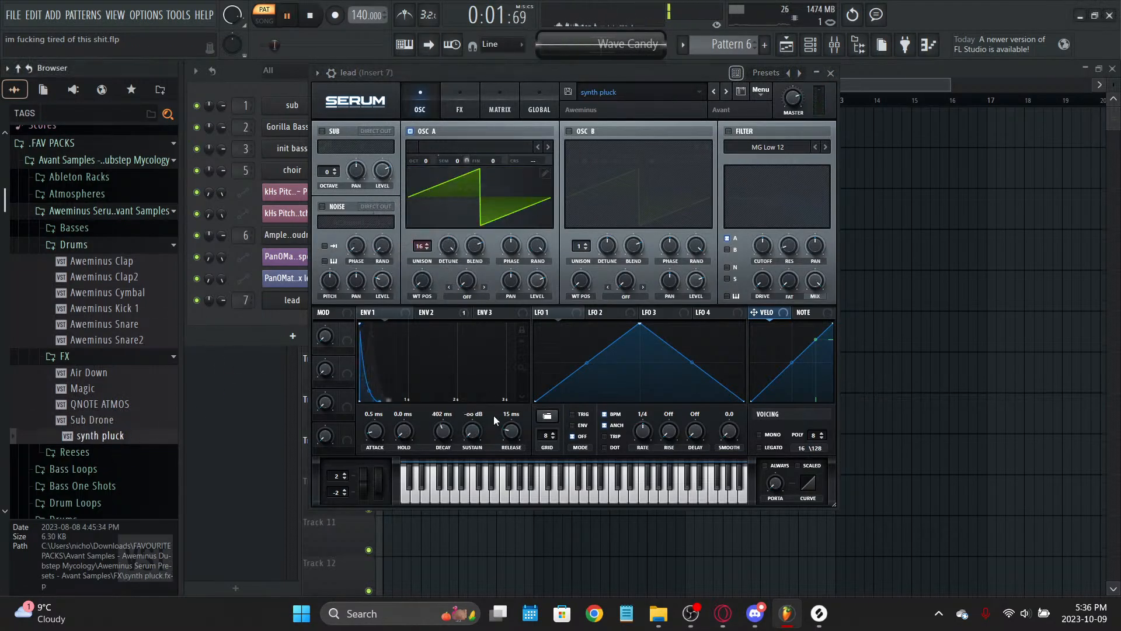
pyautogui.press('space')
pyautogui.click(831, 73)
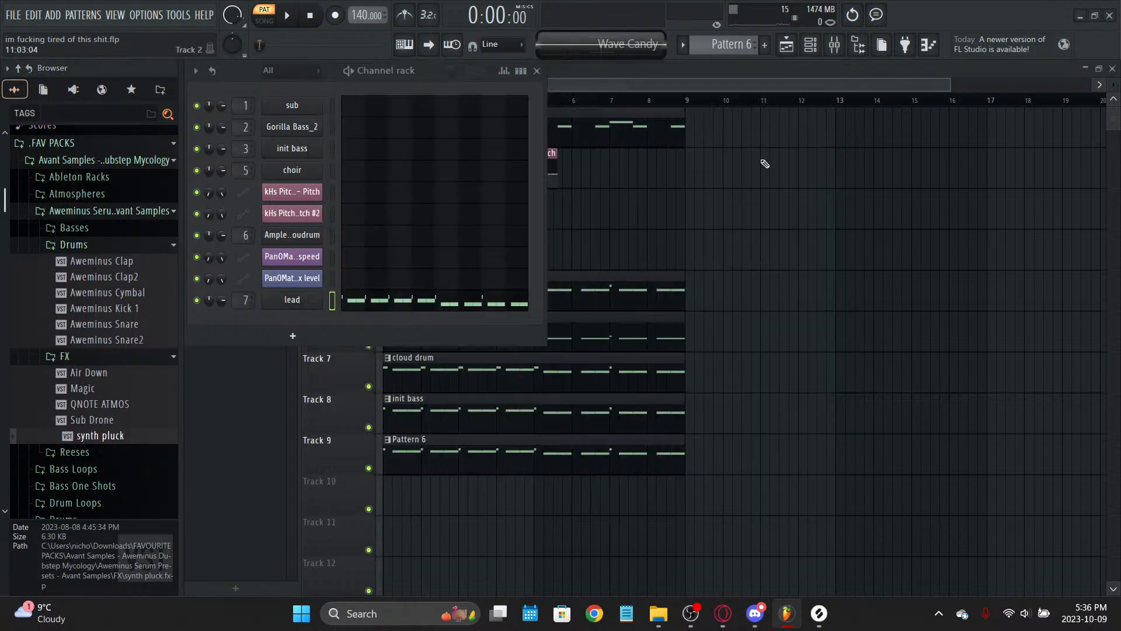
# Step: Open the lead notes in the piano roll, audition high keys up to C8, and close the piano roll
pyautogui.click(444, 303)
pyautogui.scroll(8, 221, 216)
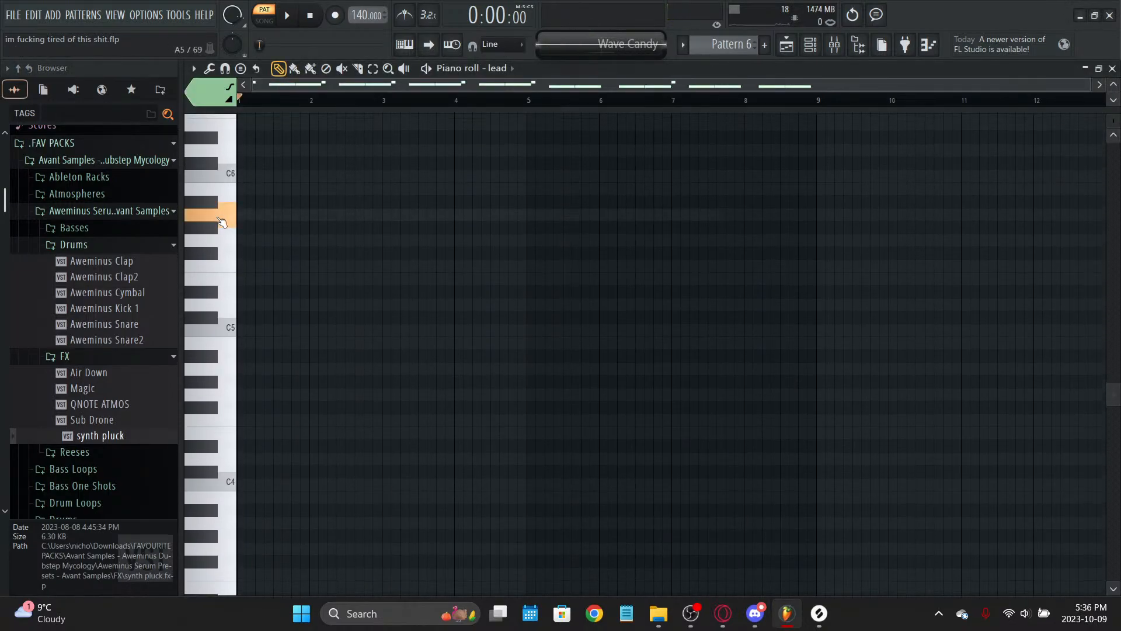
pyautogui.scroll(5, 237, 178)
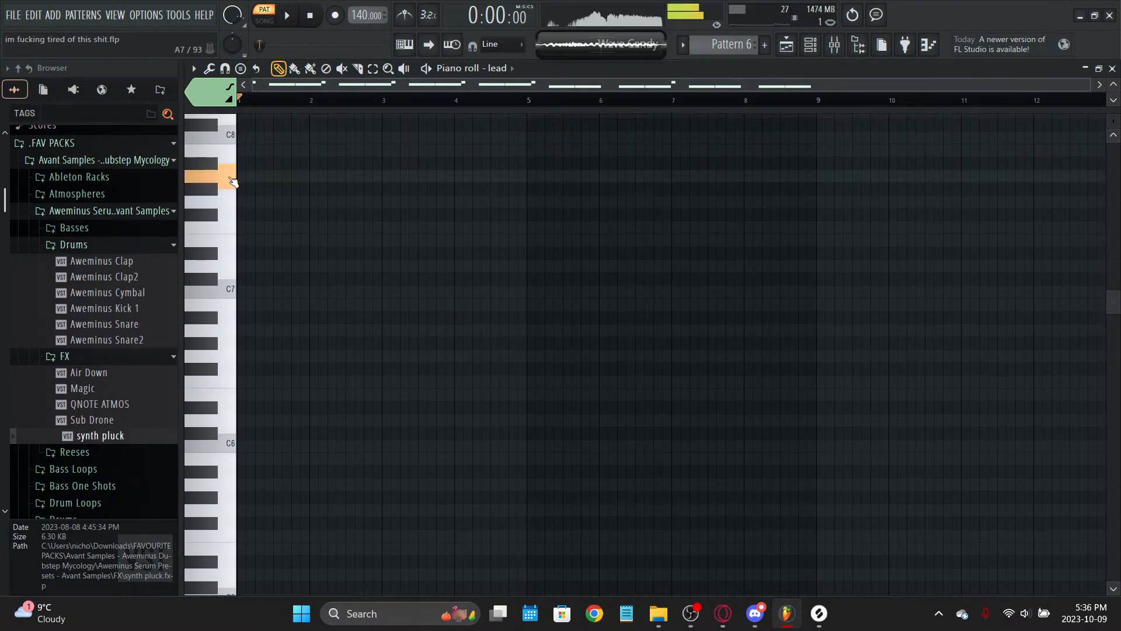
pyautogui.click(234, 140)
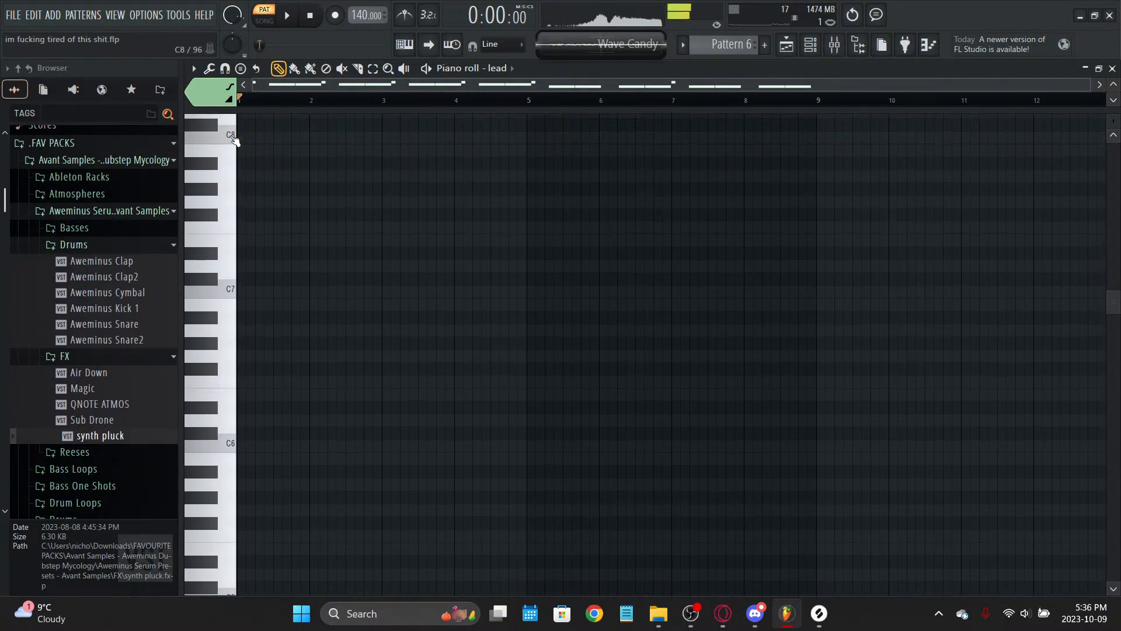
pyautogui.click(234, 140)
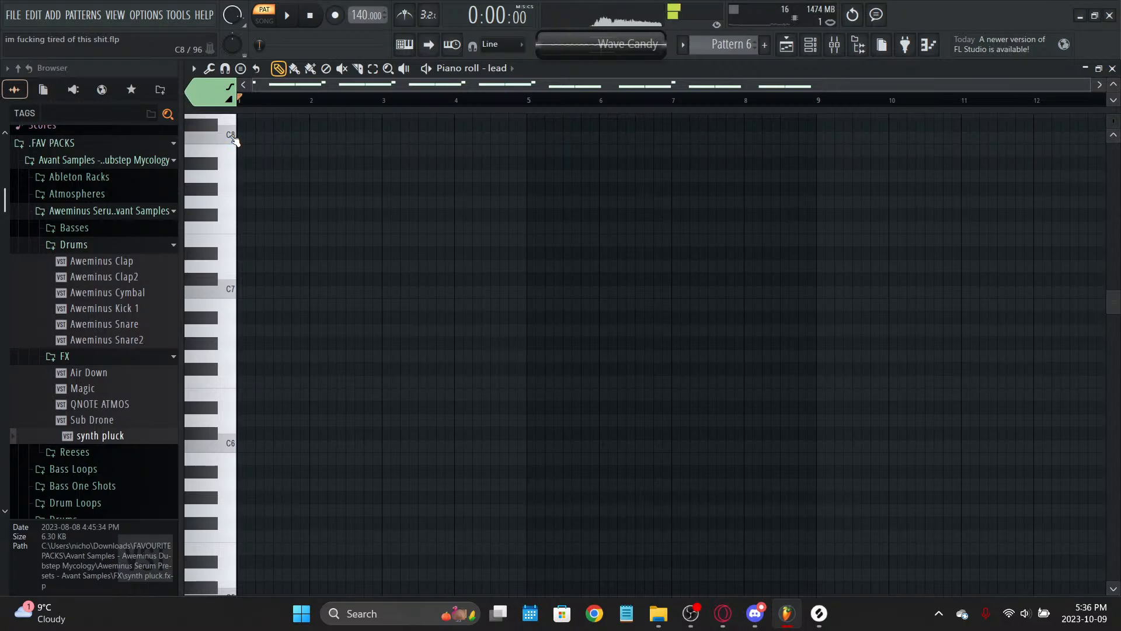
pyautogui.click(235, 141)
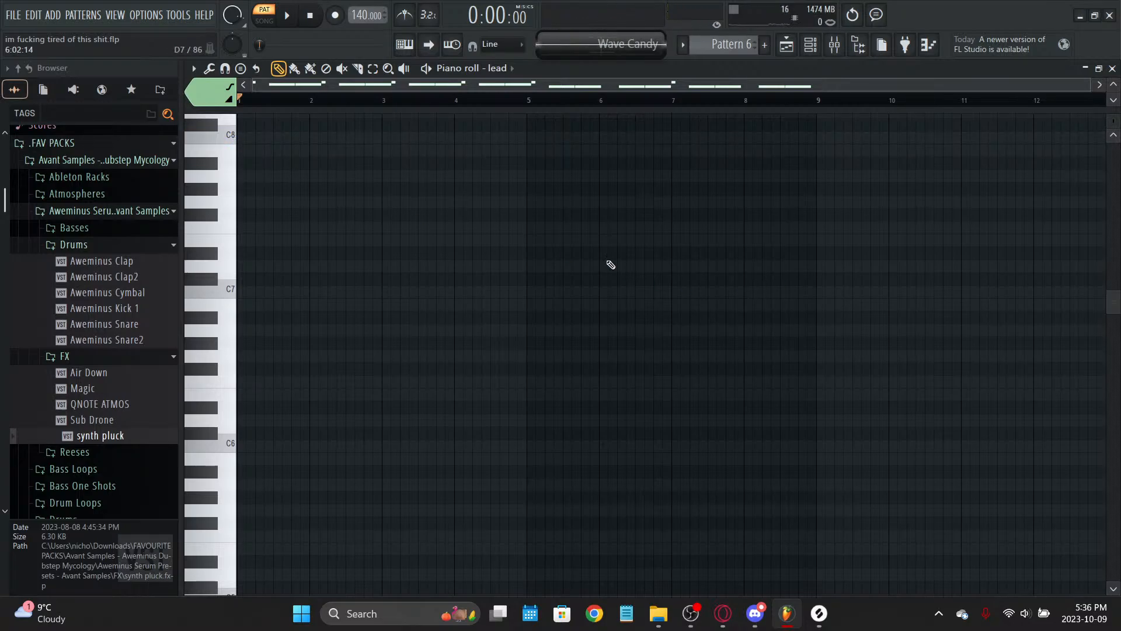
pyautogui.press('Escape')
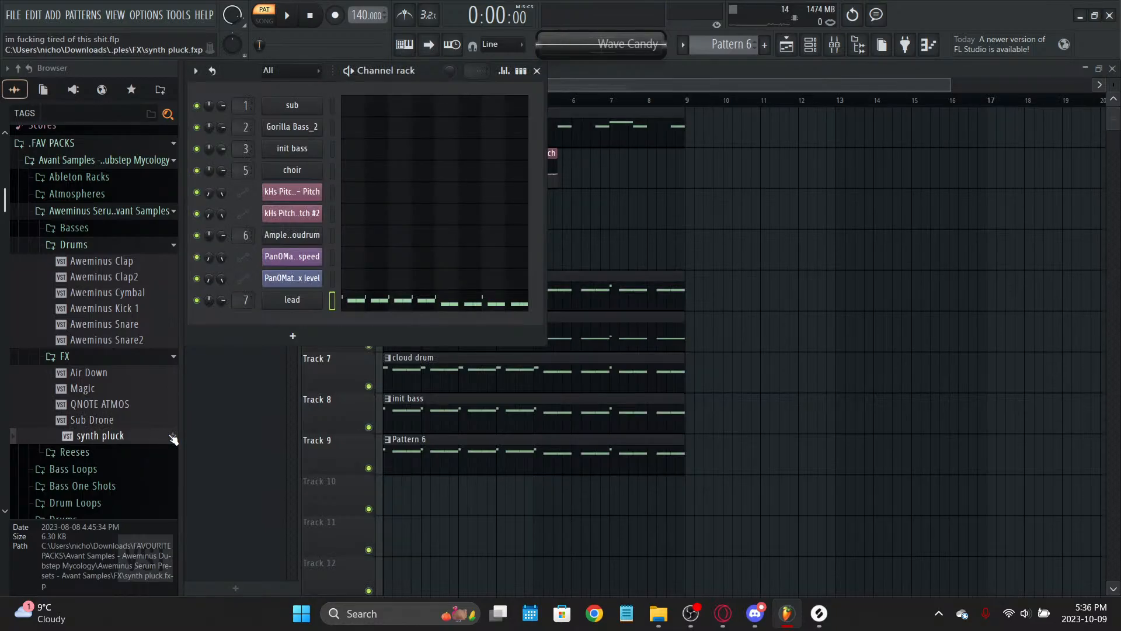
# Step: Audition bass loop 06 (F# 140BPM) in the Avant Samples Bass Loops folder, then collapse the folder
pyautogui.scroll(-4, 63, 353)
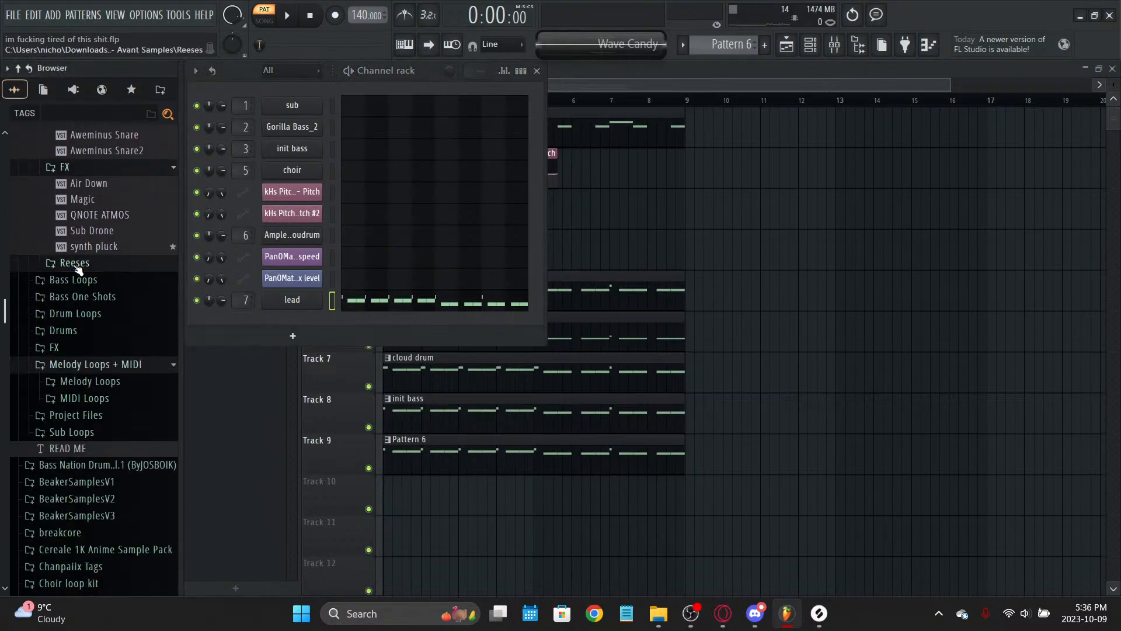
pyautogui.click(100, 281)
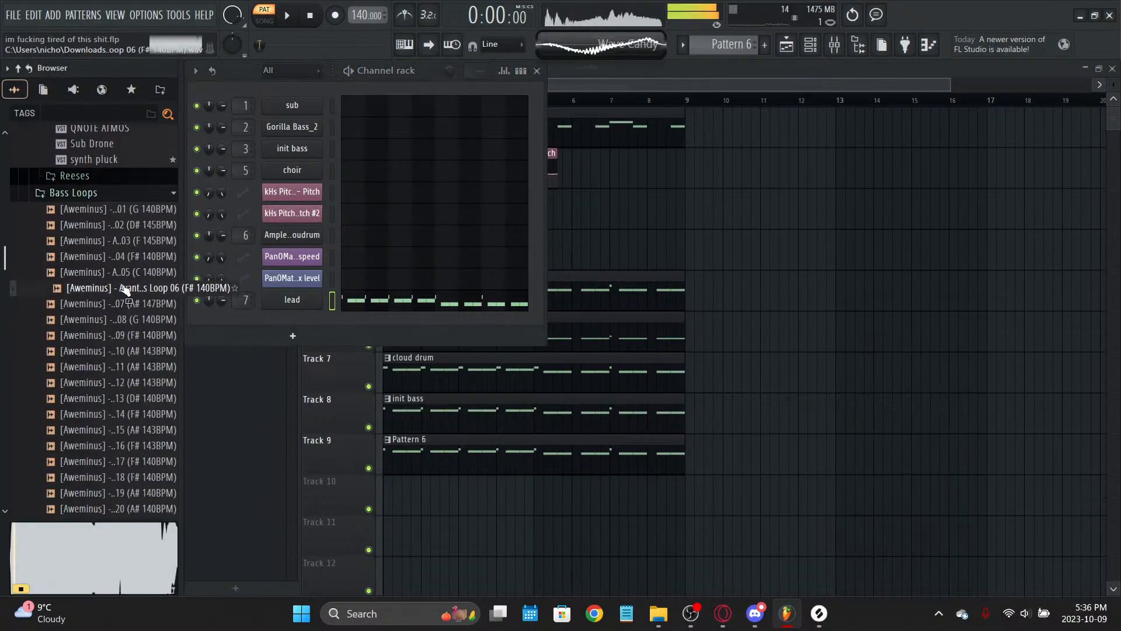
pyautogui.click(117, 195)
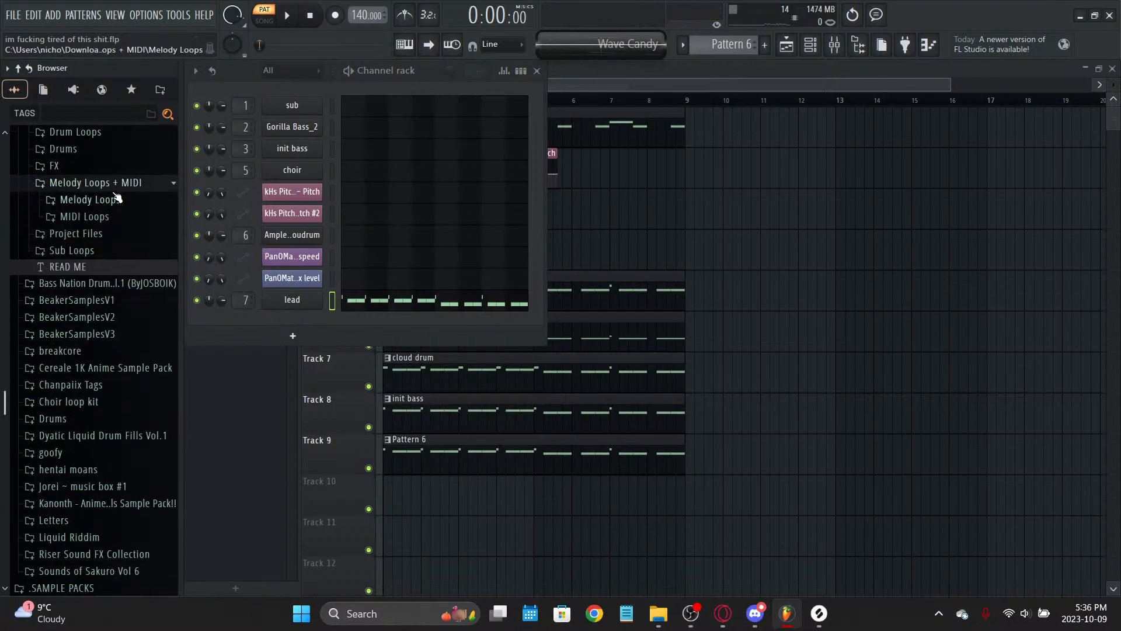
# Step: Look through the Downlifters, FX Loops and FX Shots subfolders of the Avant Samples FX folder
pyautogui.click(107, 261)
pyautogui.click(128, 282)
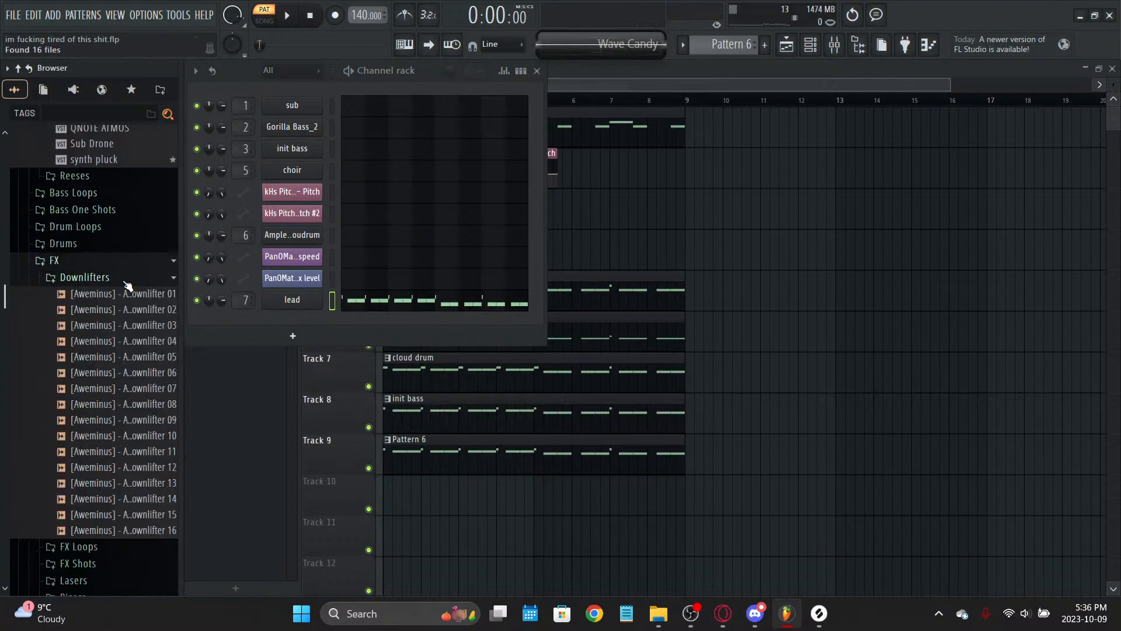
pyautogui.click(128, 282)
pyautogui.click(128, 294)
pyautogui.click(129, 294)
pyautogui.click(127, 313)
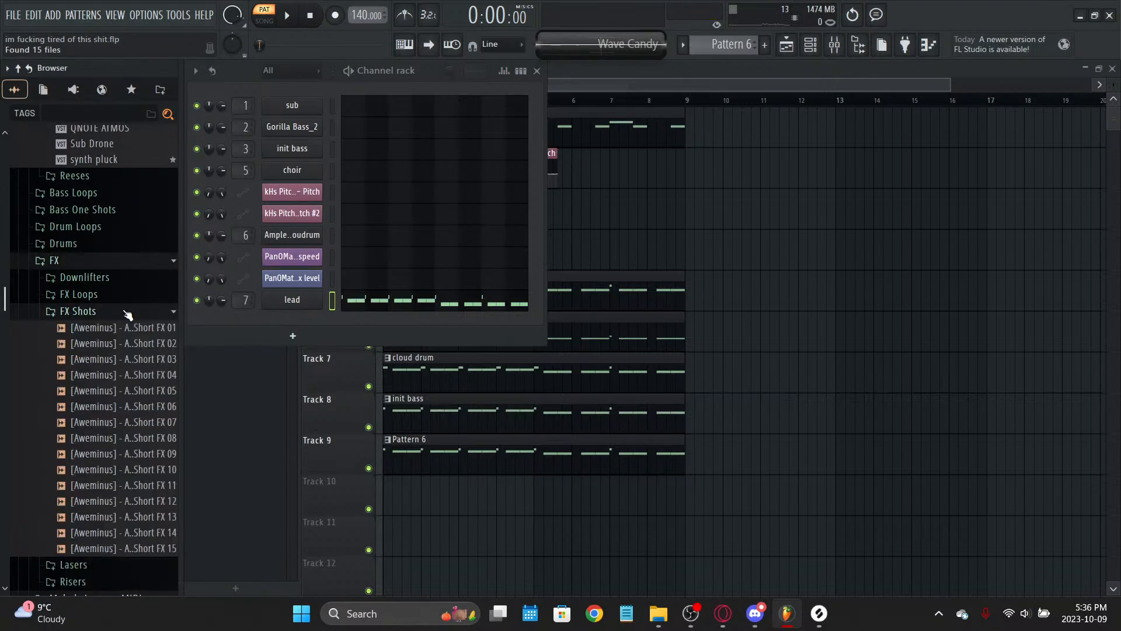
pyautogui.click(128, 312)
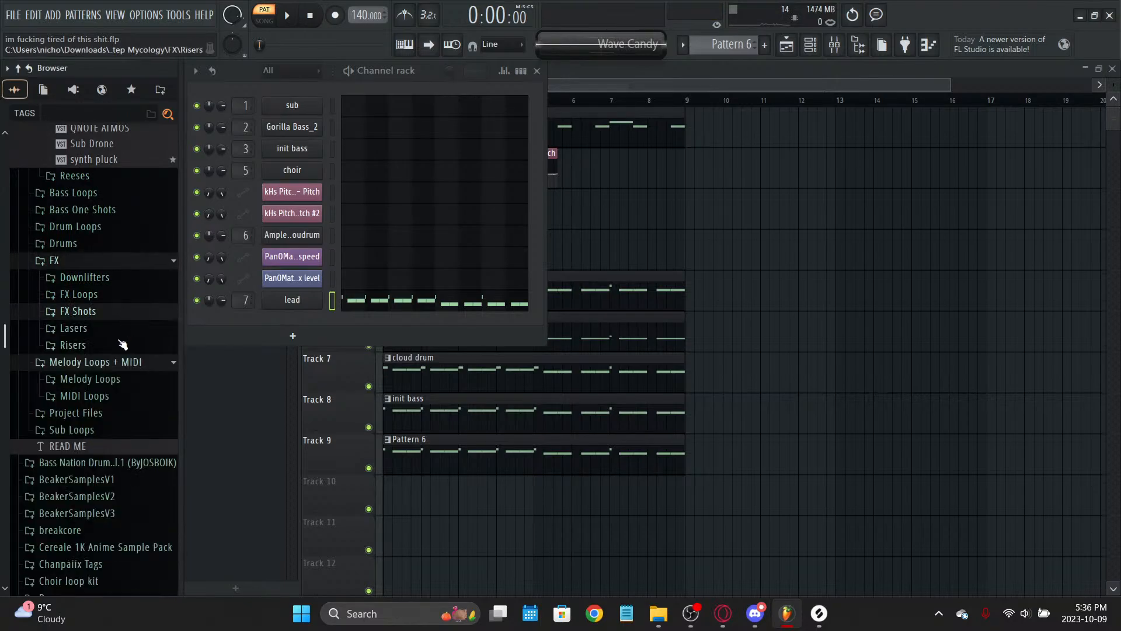
# Step: Audition Riser 04 from the Risers subfolder, stop playback and collapse the FX folder
pyautogui.click(122, 344)
pyautogui.click(123, 409)
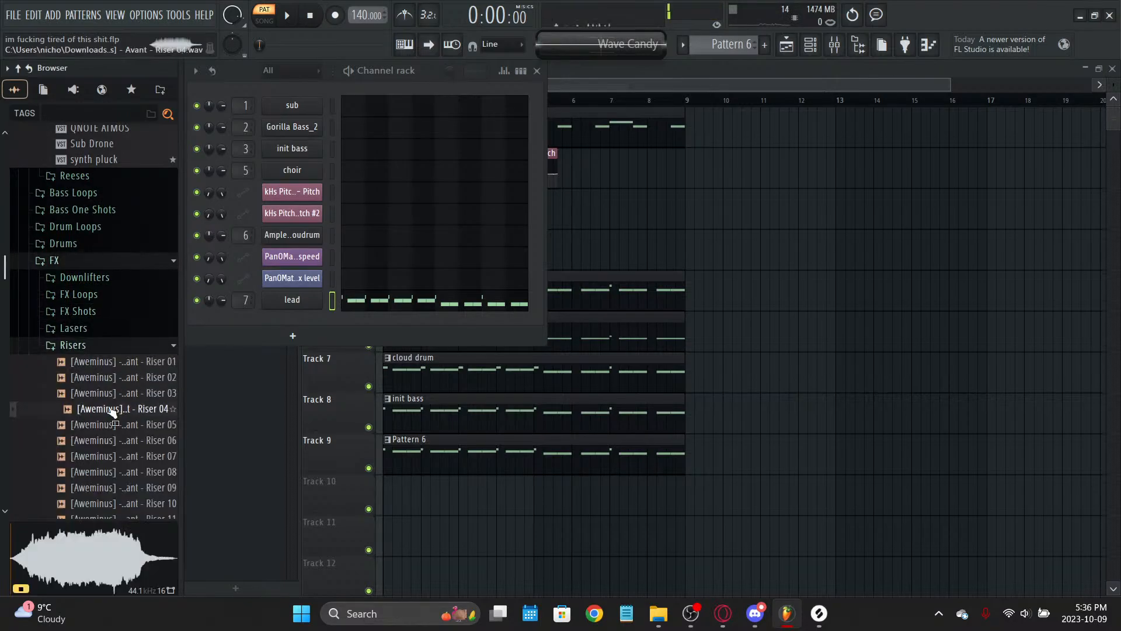
pyautogui.click(316, 15)
pyautogui.click(116, 262)
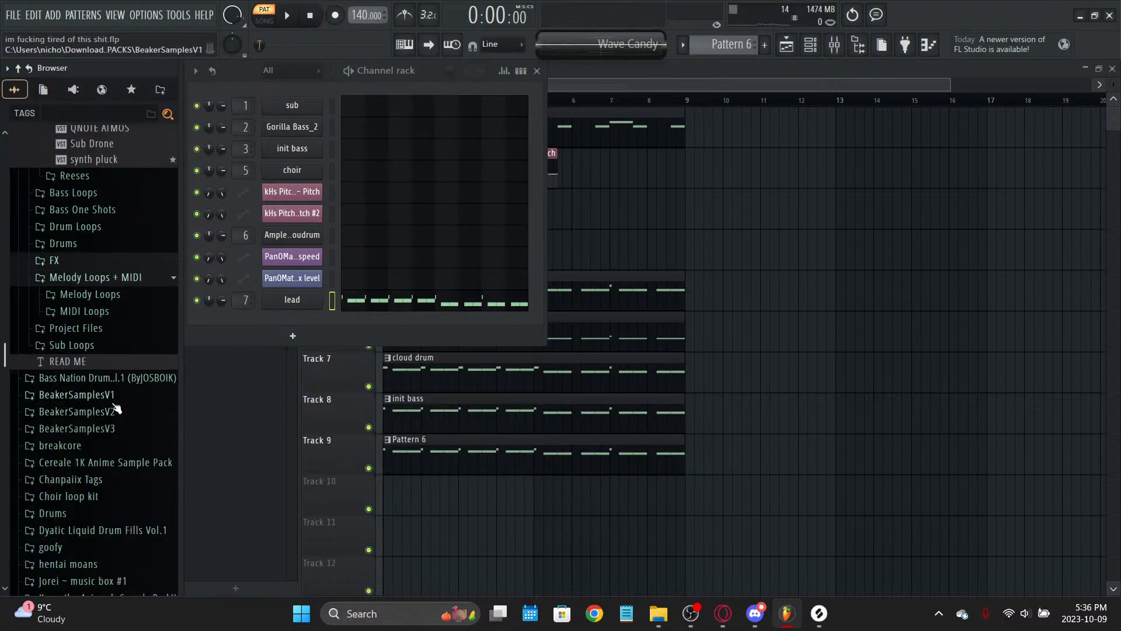
# Step: Look through the break loops in the breakcore sample folder and collapse it again
pyautogui.scroll(-4, 116, 408)
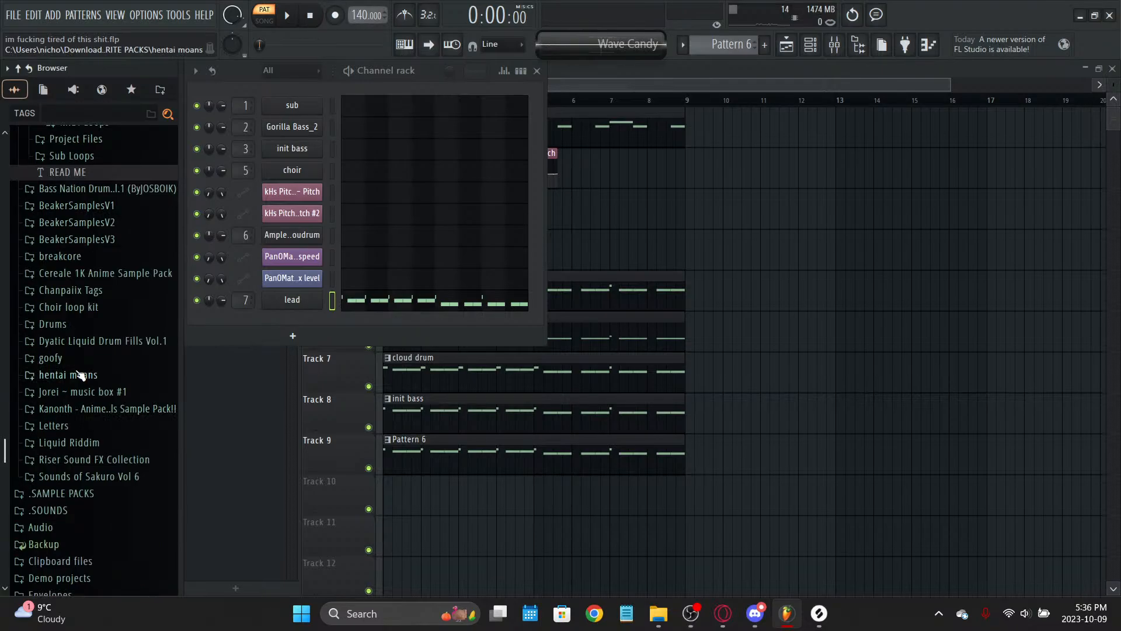
pyautogui.click(96, 262)
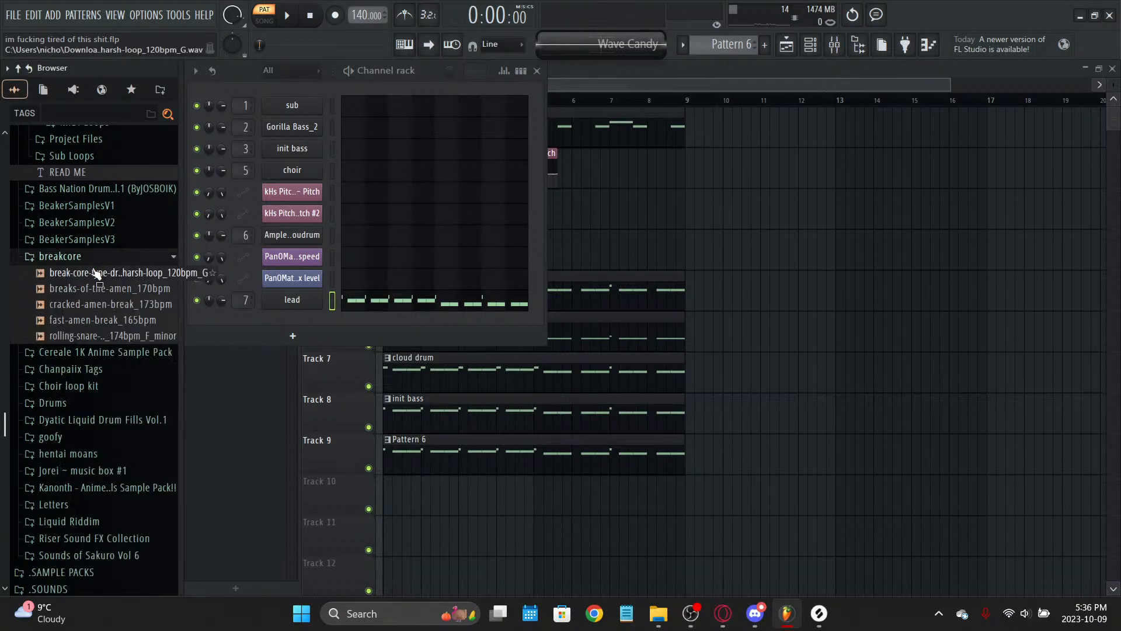
pyautogui.click(96, 262)
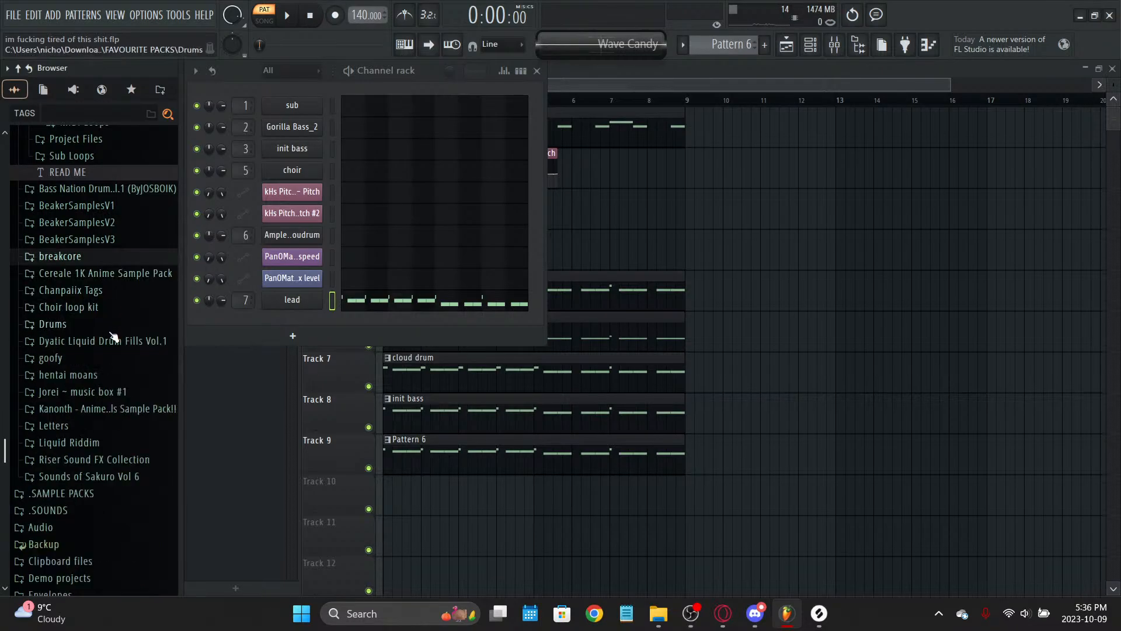
# Step: Look through the Jorei – music box #1 pack, including the samples in its sys_ar subfolder
pyautogui.click(105, 393)
pyautogui.click(103, 415)
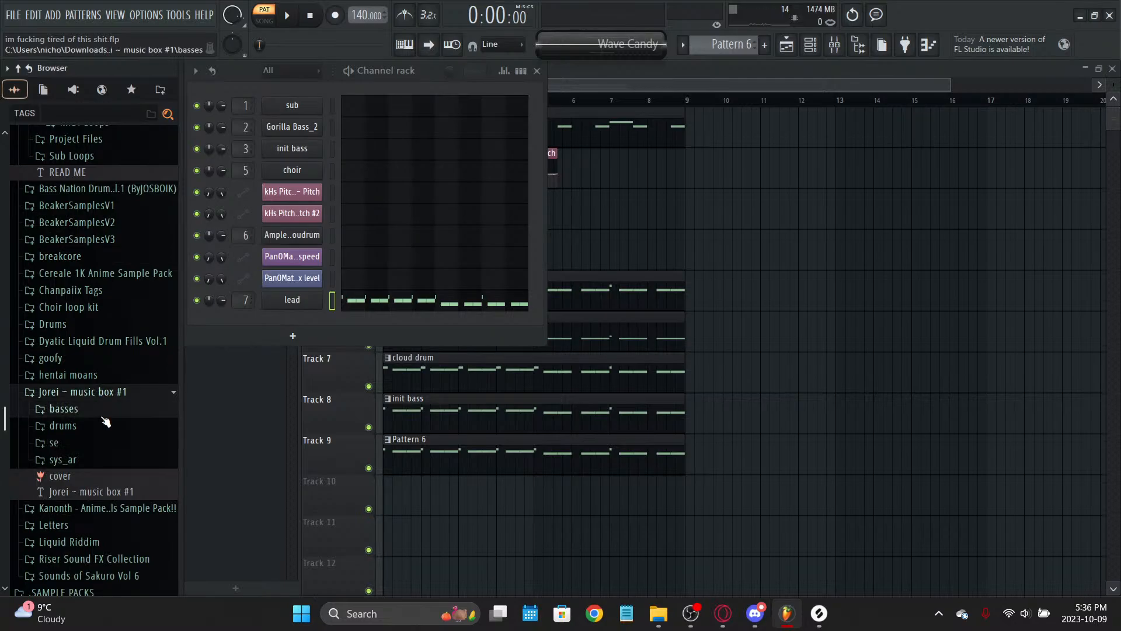
pyautogui.scroll(4, 102, 416)
pyautogui.click(83, 327)
pyautogui.click(103, 374)
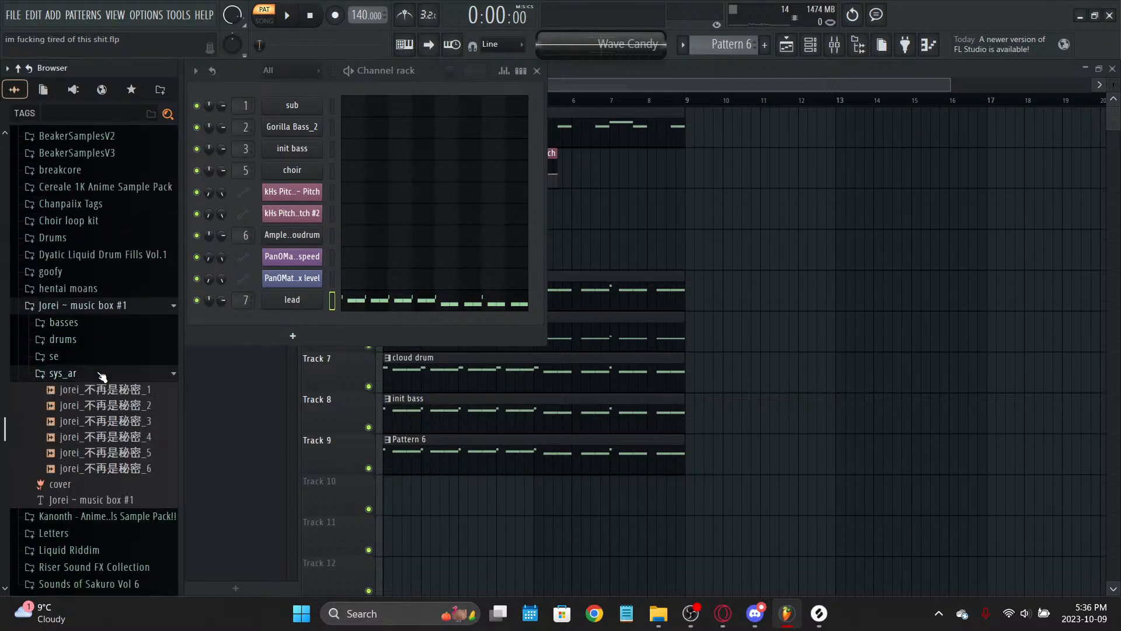
pyautogui.click(102, 374)
# Step: Collapse the browser tree, expand .SAMPLE PACKS and open the MIDI folder of OPS - Hardstyle Freebie Vol. 1
pyautogui.scroll(15, 106, 245)
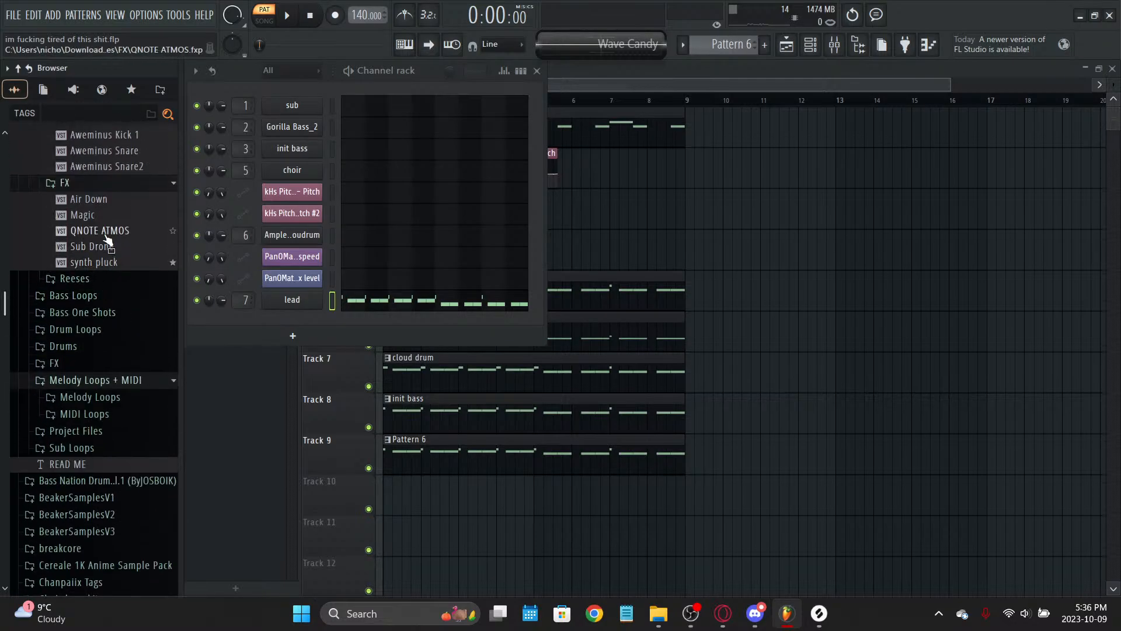
pyautogui.click(19, 69)
pyautogui.click(60, 279)
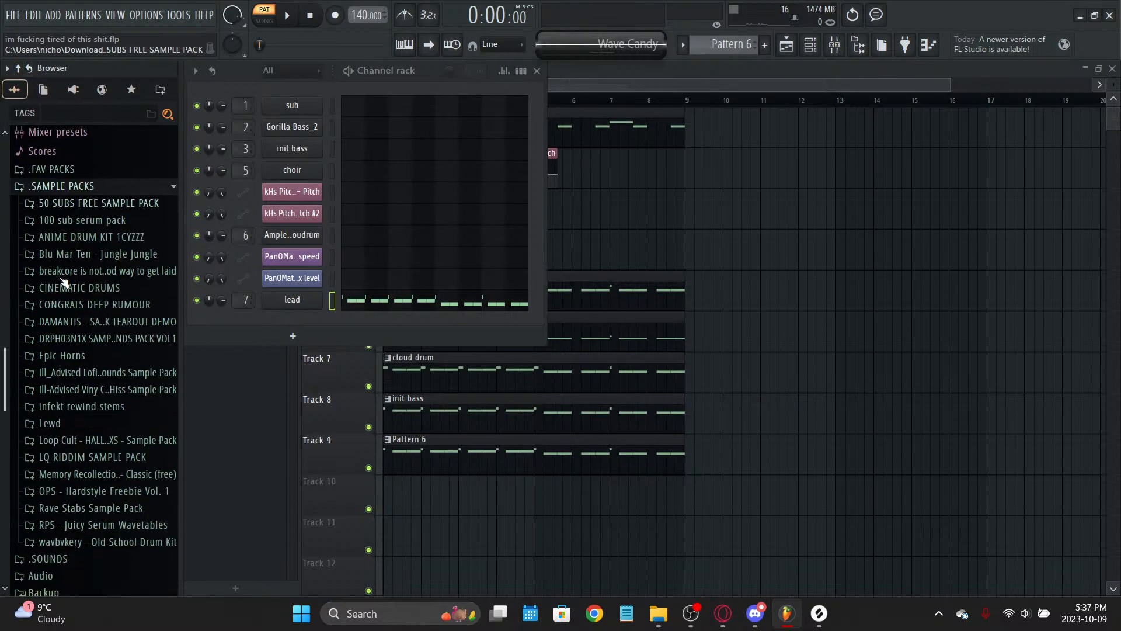
pyautogui.scroll(-4, 60, 276)
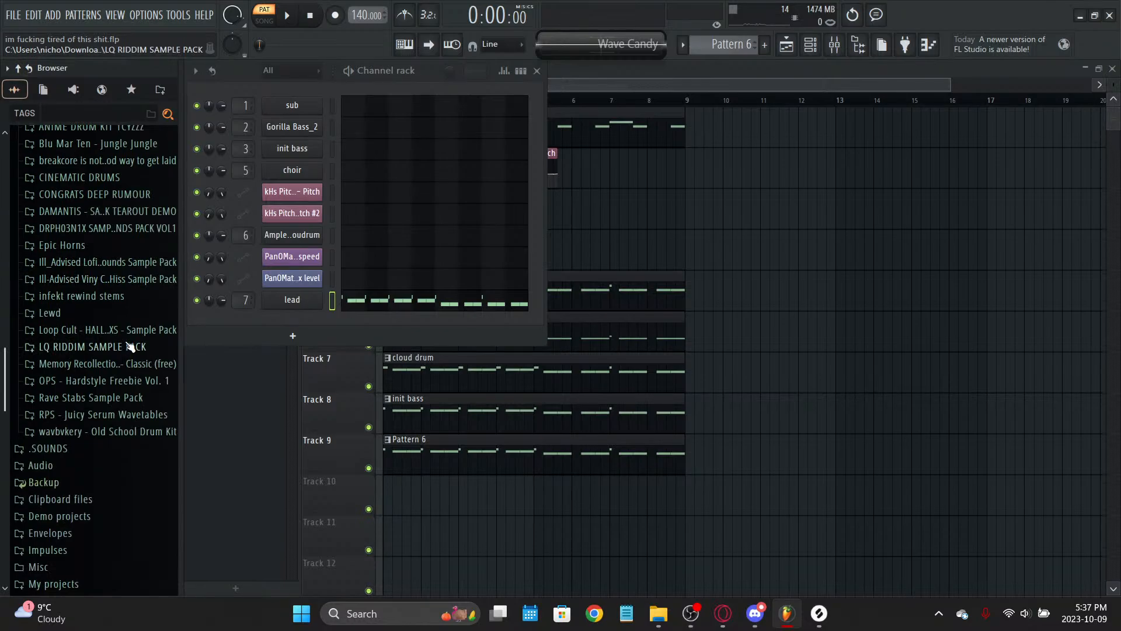
pyautogui.click(134, 381)
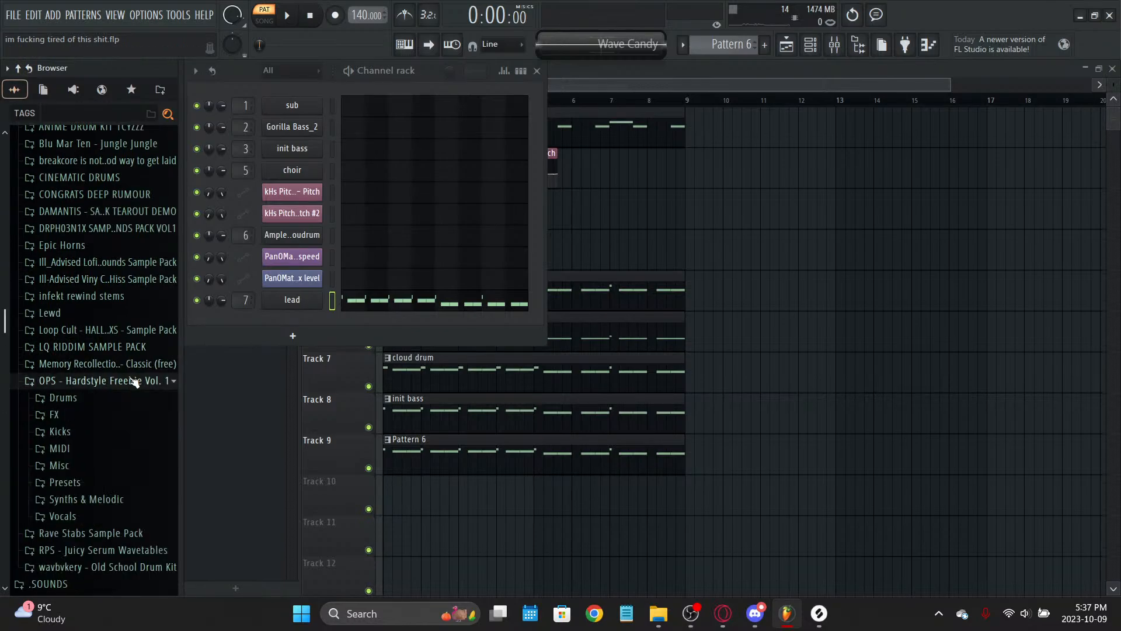
pyautogui.click(88, 448)
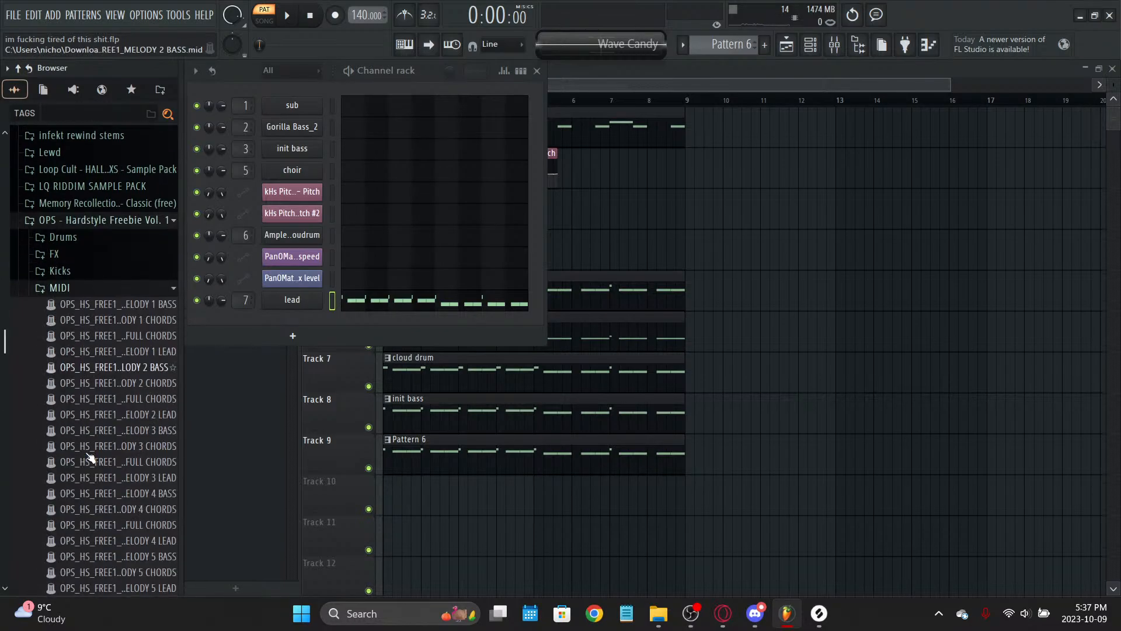
# Step: Audition KICK 6 D# and KICK 8 F# from the hardstyle pack's Kicks folder, then collapse the kick list and MIDI folder
pyautogui.click(93, 270)
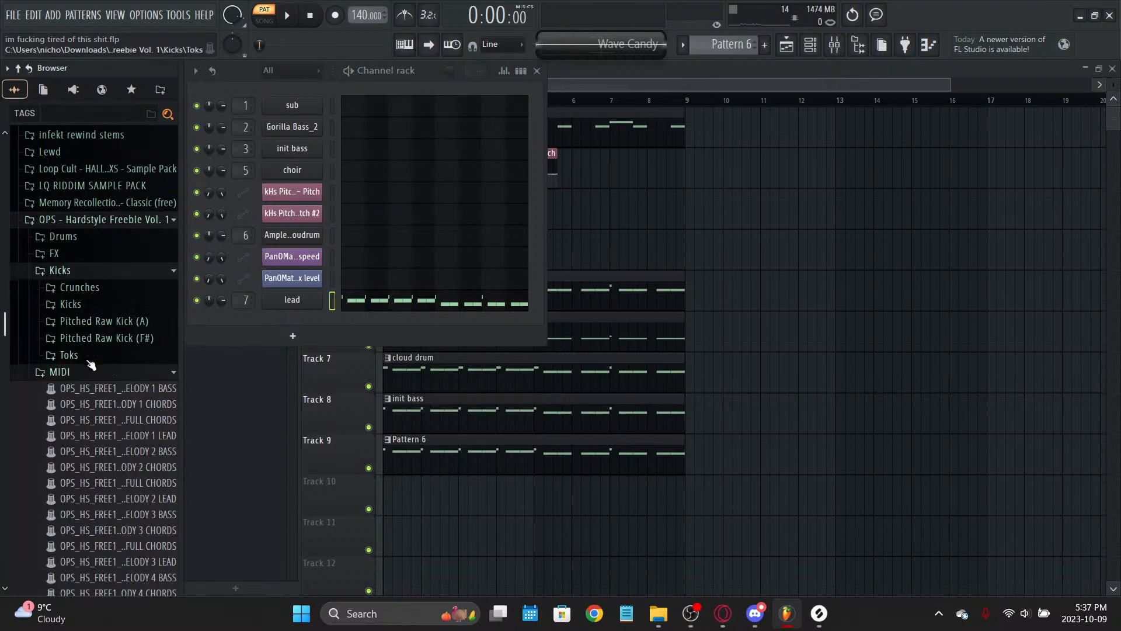
pyautogui.scroll(-3, 93, 327)
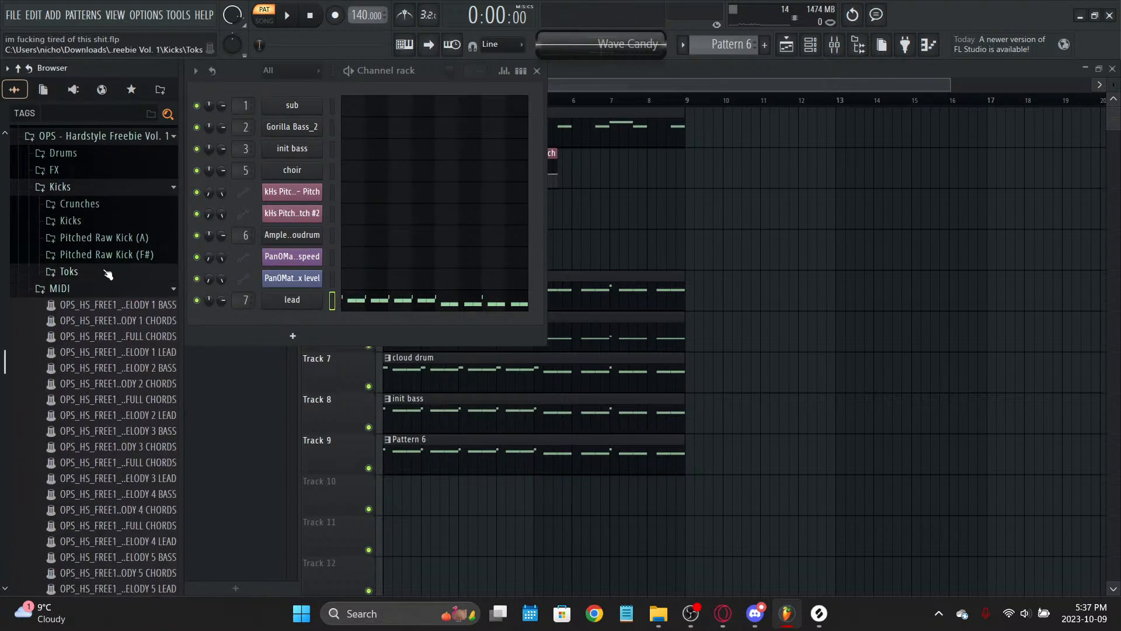
pyautogui.click(69, 271)
pyautogui.click(134, 277)
pyautogui.click(127, 223)
pyautogui.click(110, 317)
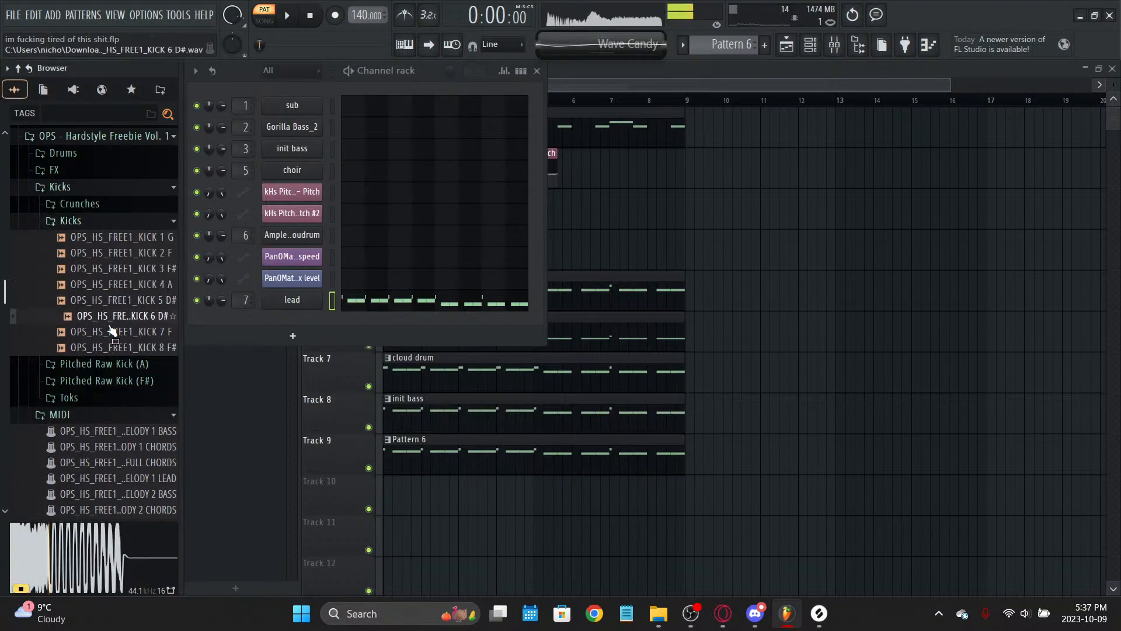
pyautogui.click(110, 348)
pyautogui.click(115, 222)
pyautogui.click(120, 289)
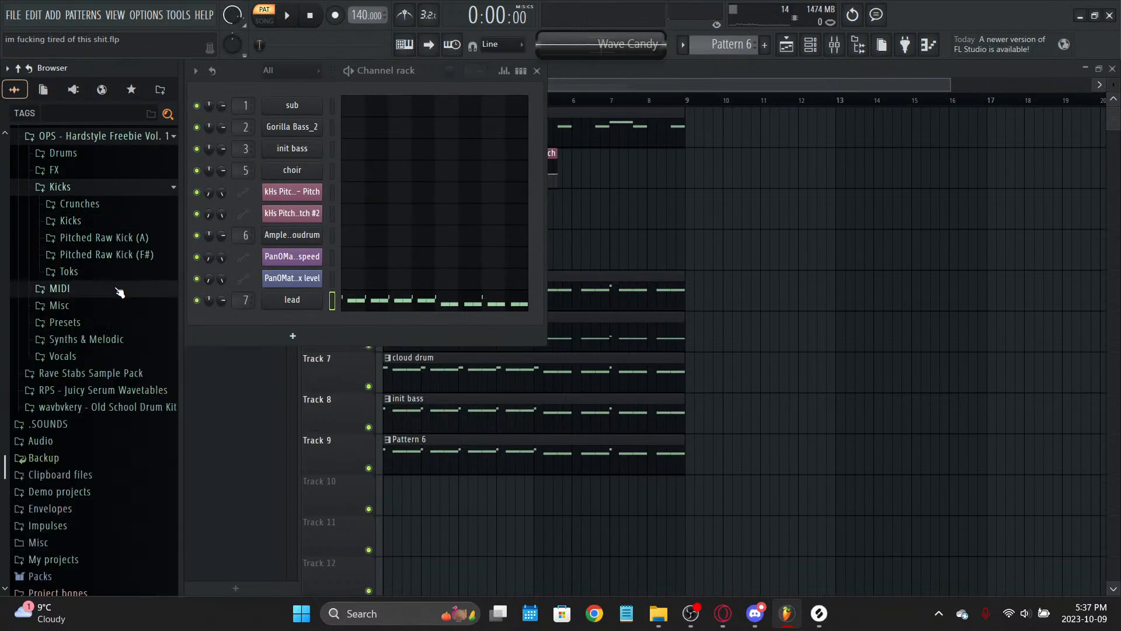
# Step: Check the Crunches folder, audition KICK 1 G and KICK 3 F# in the Kicks subfolder, and collapse it
pyautogui.click(119, 209)
pyautogui.click(120, 210)
pyautogui.click(119, 222)
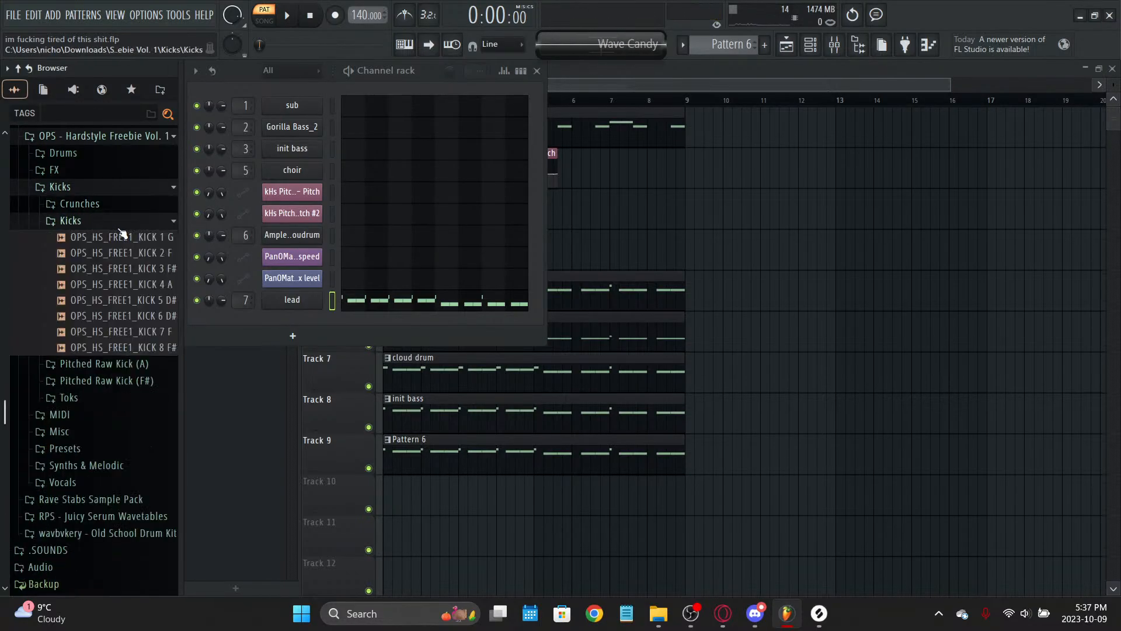
pyautogui.click(118, 237)
pyautogui.click(119, 268)
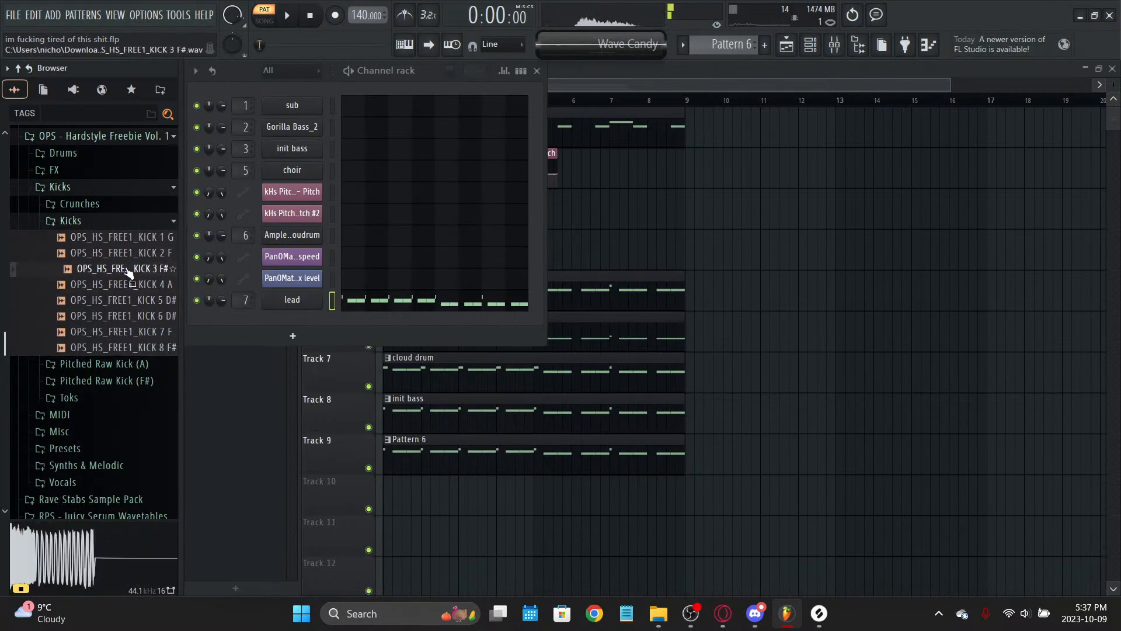
pyautogui.click(142, 222)
# Step: Audition the A, B, C, D and E kicks in the Pitched Raw Kick (A) folder, then collapse it
pyautogui.click(140, 238)
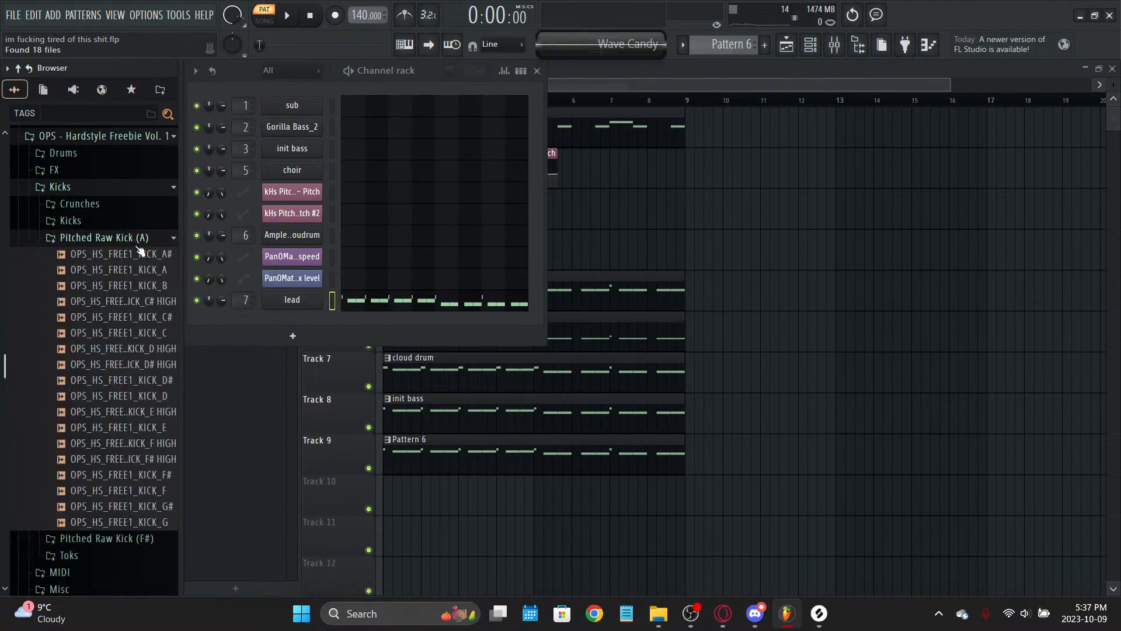
pyautogui.click(146, 270)
pyautogui.click(145, 286)
pyautogui.click(144, 334)
pyautogui.click(145, 396)
pyautogui.click(144, 427)
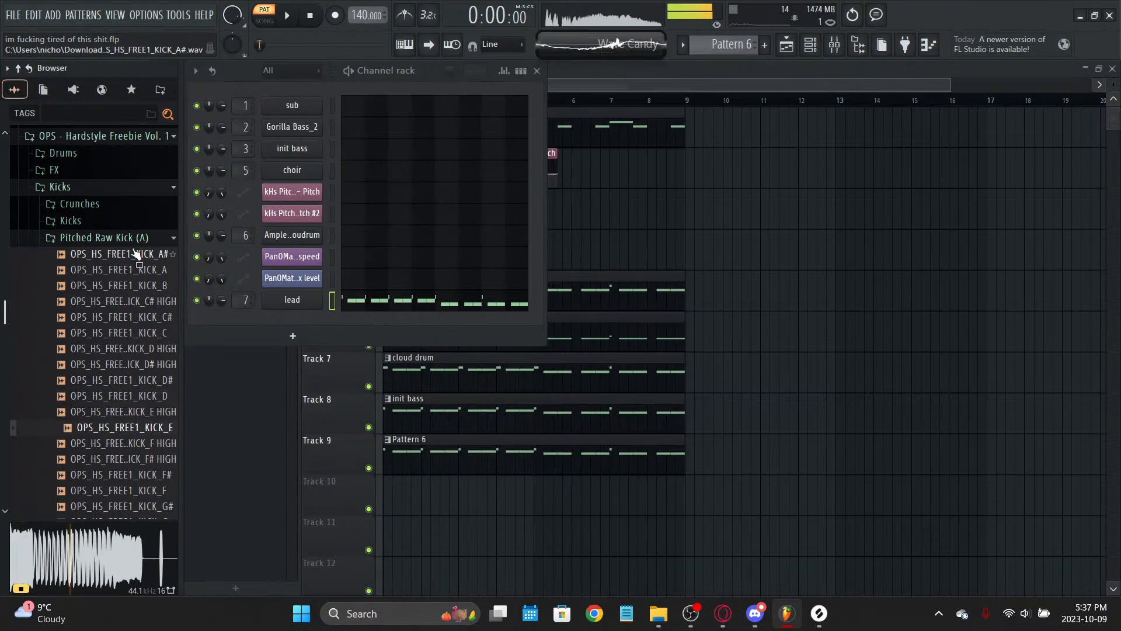
pyautogui.click(139, 238)
# Step: Audition the KICK2 B, D HIGH and D samples in the Pitched Raw Kick (F#) folder, then collapse it
pyautogui.click(139, 254)
pyautogui.click(143, 303)
pyautogui.click(145, 366)
pyautogui.click(143, 412)
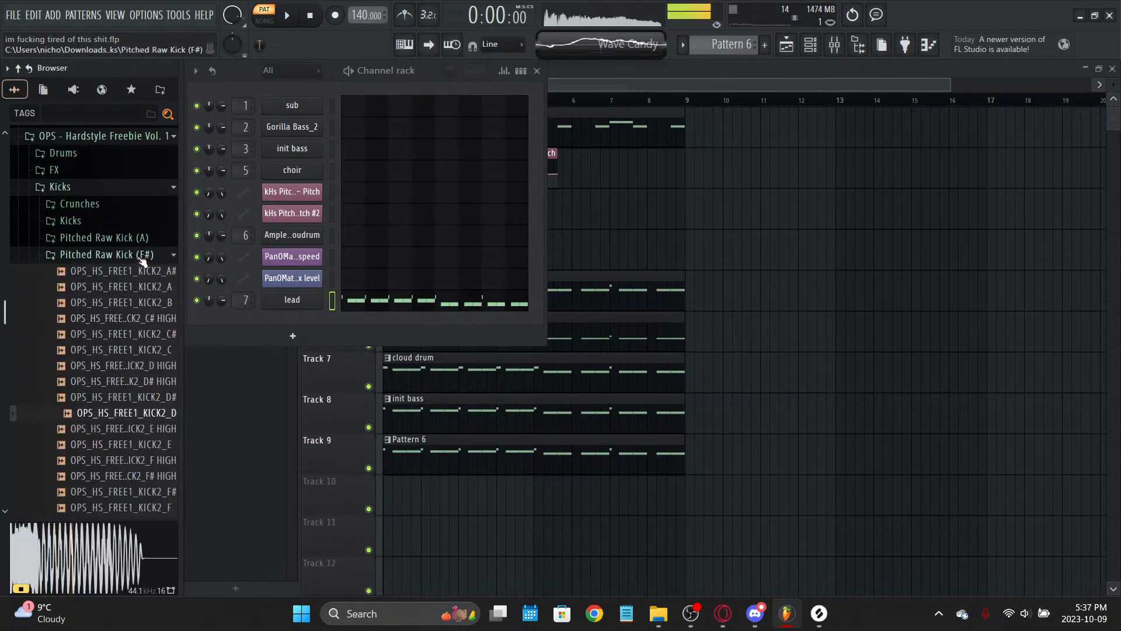
pyautogui.click(139, 257)
# Step: Audition several samples in the Toks folder, including the tonal toks 4 D#, 7 F, 9 A# and 1 G#, then collapse it
pyautogui.click(139, 275)
pyautogui.click(139, 369)
pyautogui.click(130, 400)
pyautogui.click(124, 446)
pyautogui.scroll(-2, 120, 413)
pyautogui.click(115, 401)
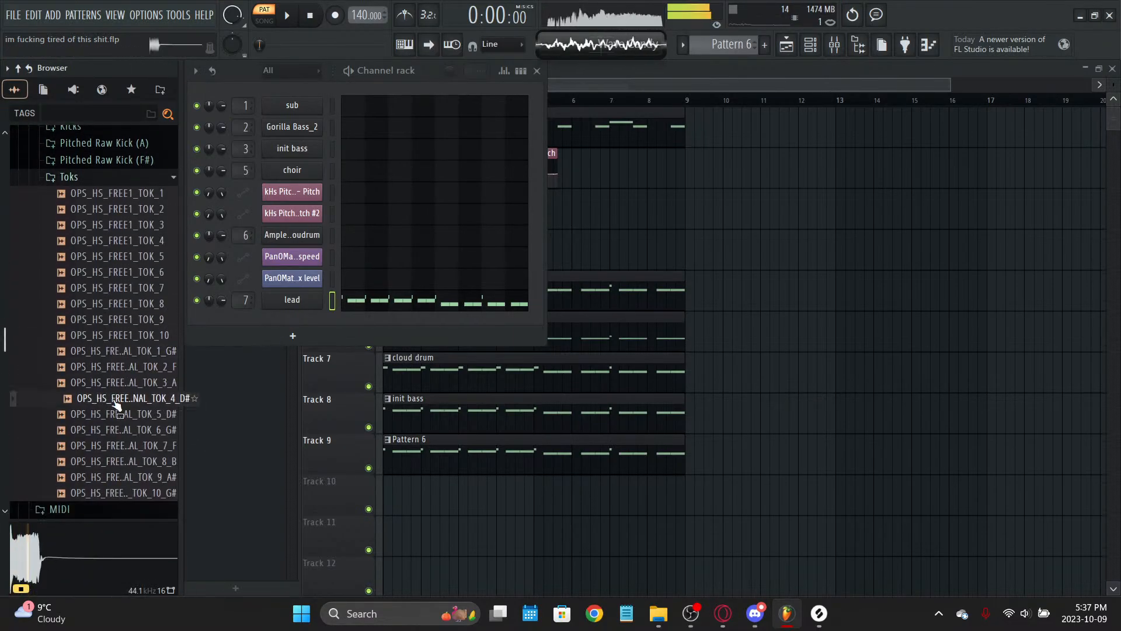
pyautogui.click(116, 449)
pyautogui.click(117, 479)
pyautogui.click(114, 356)
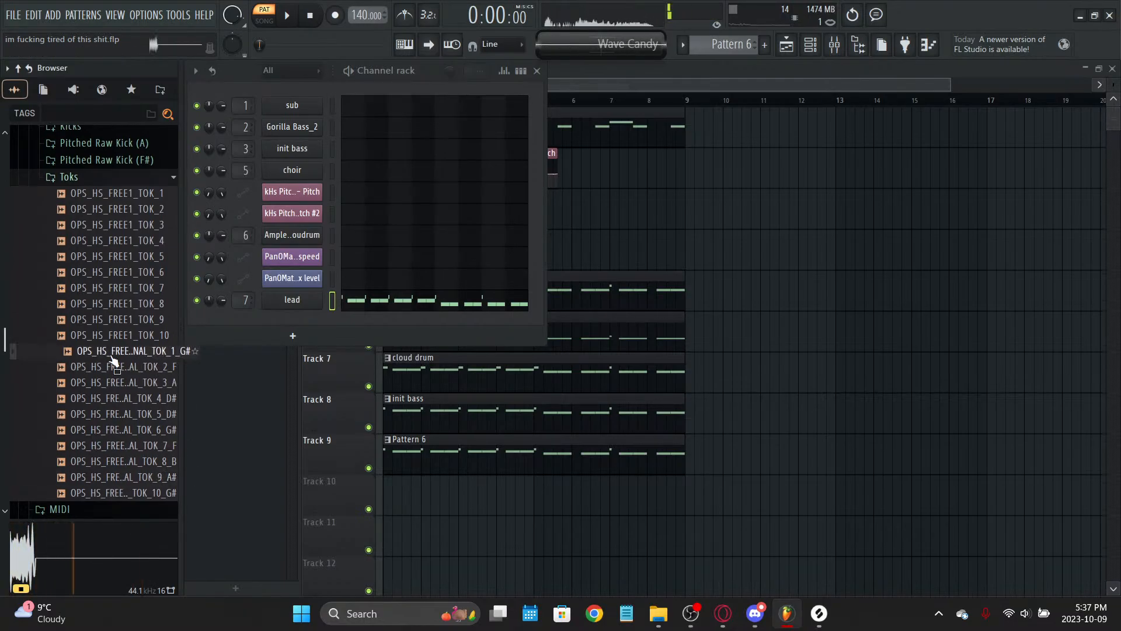
pyautogui.scroll(4, 114, 358)
pyautogui.click(114, 362)
# Step: Open the hardstyle pack's Misc folder and audition the MISC_18 and MISC_21 samples
pyautogui.scroll(-2, 123, 350)
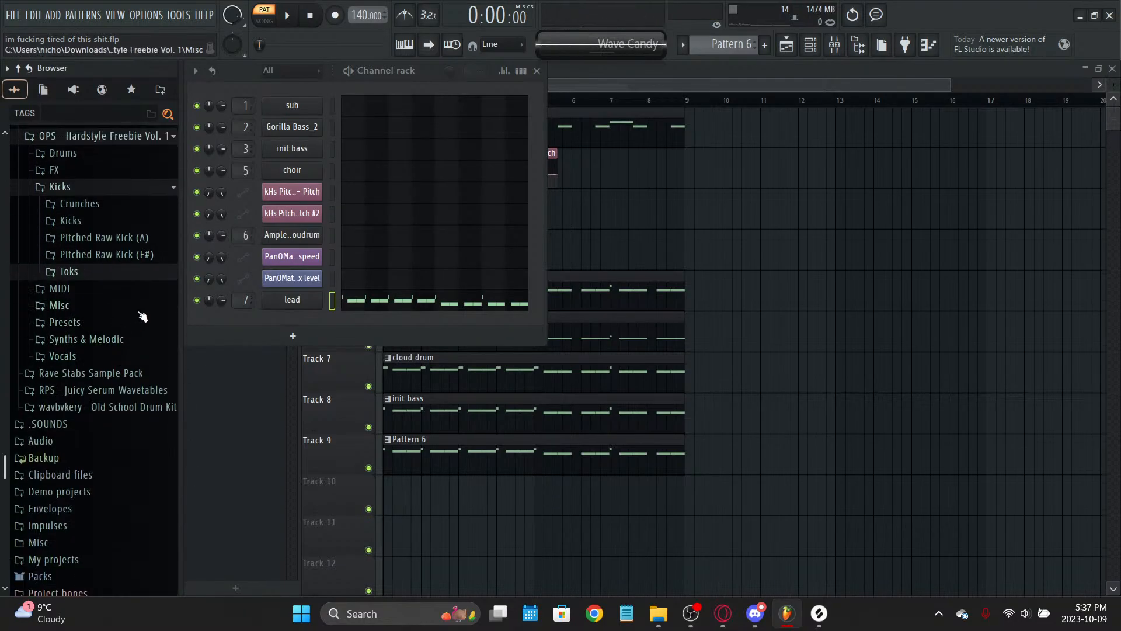
pyautogui.click(139, 312)
pyautogui.click(139, 310)
pyautogui.scroll(-2, 139, 311)
pyautogui.click(139, 311)
pyautogui.click(133, 357)
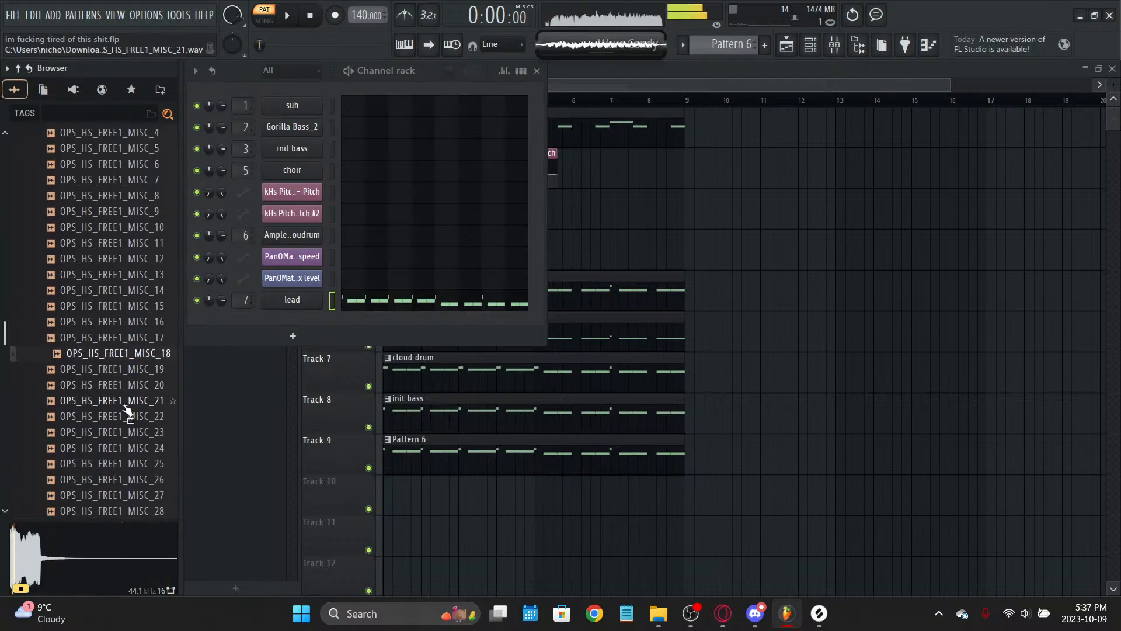
pyautogui.click(125, 403)
# Step: Audition more samples further down the Misc folder, ending with MISC_38 and MISC_39
pyautogui.scroll(-2, 129, 374)
pyautogui.click(129, 340)
pyautogui.click(122, 386)
pyautogui.click(119, 401)
pyautogui.scroll(-1, 119, 401)
pyautogui.click(120, 388)
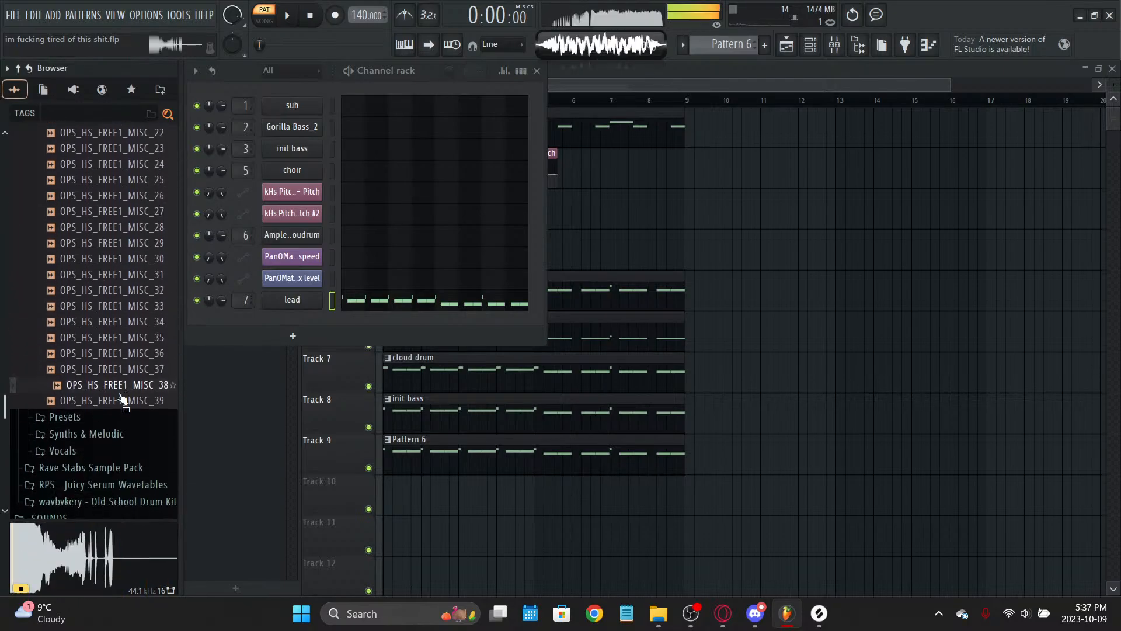
pyautogui.click(120, 400)
pyautogui.scroll(1, 117, 351)
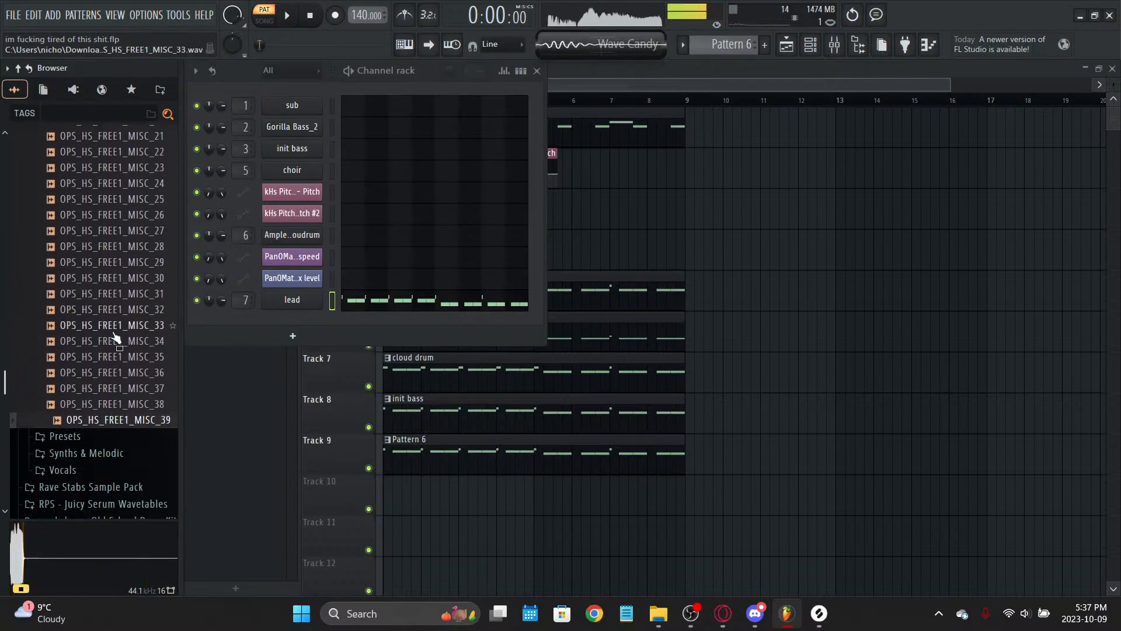
# Step: Collapse the hardstyle pack's Misc folder and open the Serum Presets folder inside Presets
pyautogui.scroll(10, 116, 344)
pyautogui.scroll(-3, 120, 358)
pyautogui.click(120, 453)
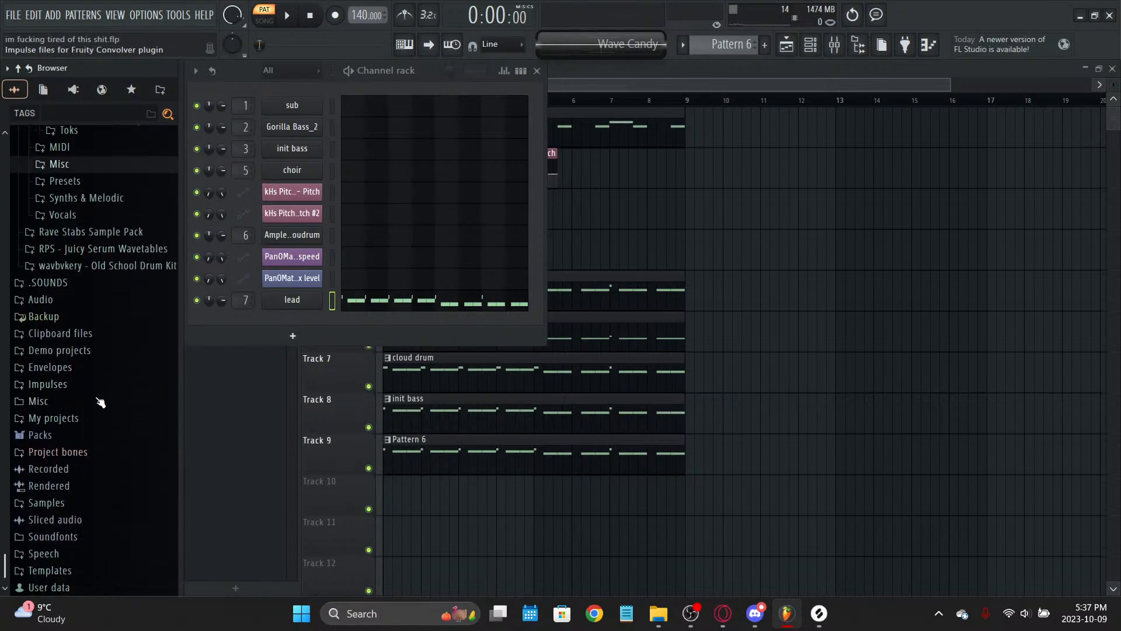
pyautogui.click(110, 182)
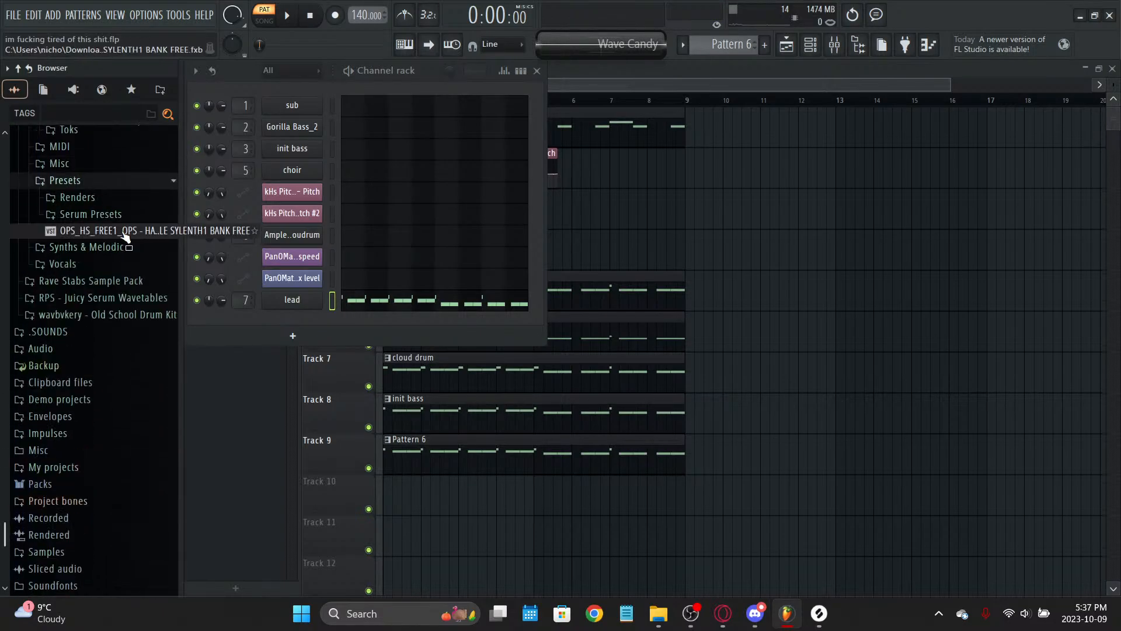
pyautogui.click(128, 214)
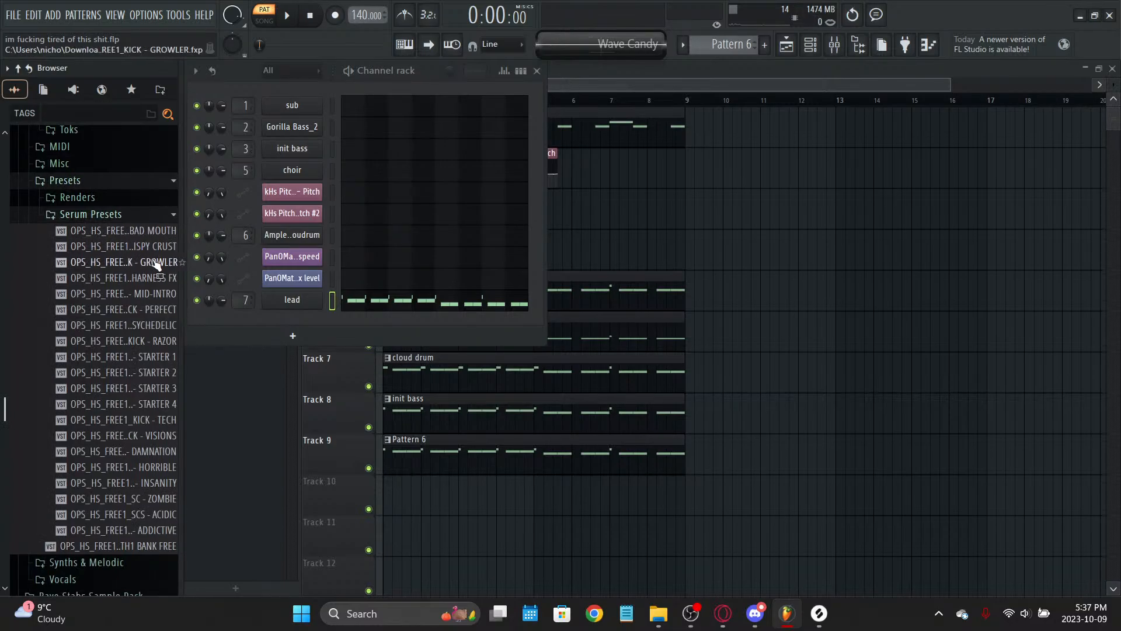
# Step: Open the lead channel's Serum, load the KICK - HARNESS FX preset into it and play the pattern
pyautogui.moveTo(158, 276); pyautogui.dragTo(219, 315)
pyautogui.click(271, 303)
pyautogui.moveTo(139, 281); pyautogui.dragTo(453, 177)
pyautogui.press('space')
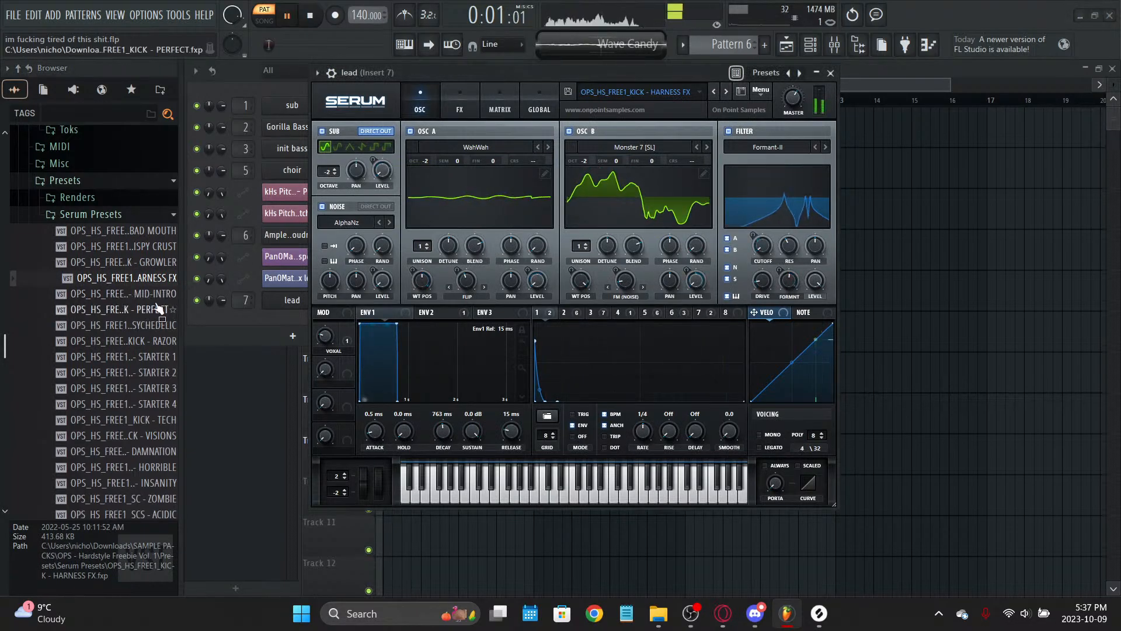
# Step: Load the KICK - MID-INTRO and KICK - BAD MOUTH presets into the lead's Serum and audition each
pyautogui.moveTo(120, 293); pyautogui.dragTo(498, 92)
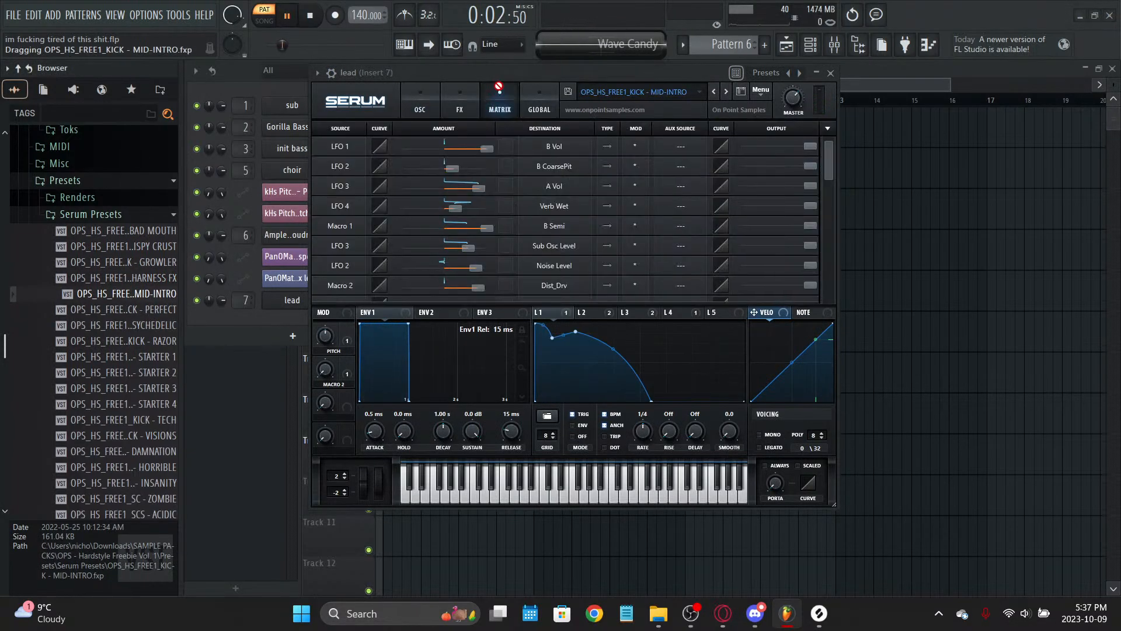
pyautogui.click(426, 98)
pyautogui.press('space')
pyautogui.moveTo(120, 230); pyautogui.dragTo(479, 117)
pyautogui.press('space')
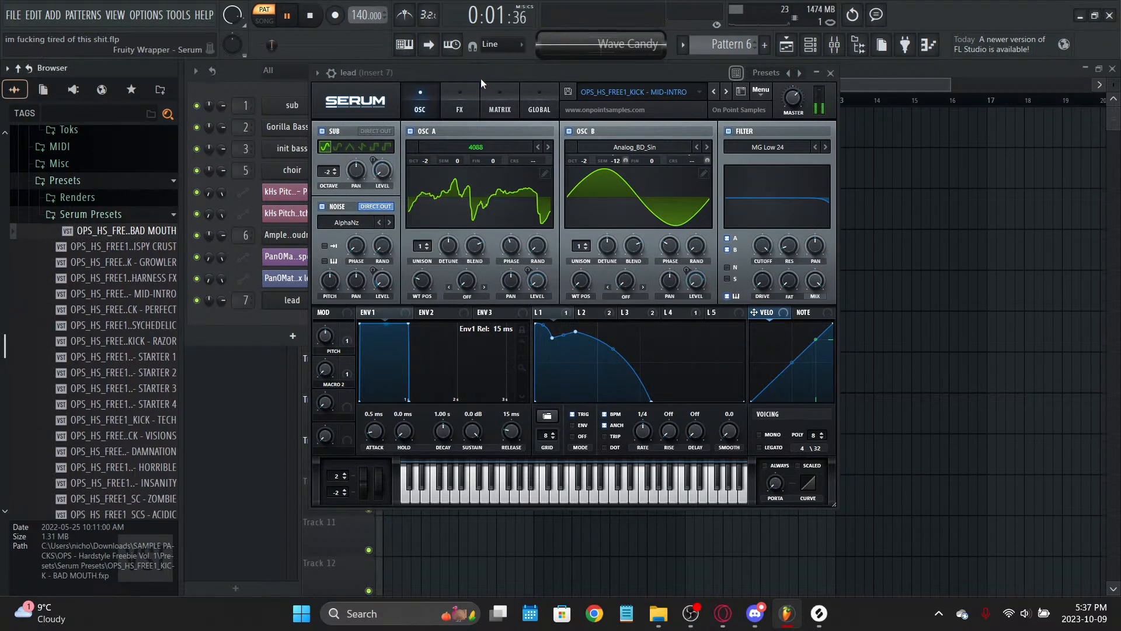
# Step: Load the KICK - CRISPY CRUST preset into the lead's Serum, play it and show the oscillator page
pyautogui.moveTo(119, 246); pyautogui.dragTo(497, 127)
pyautogui.press('space')
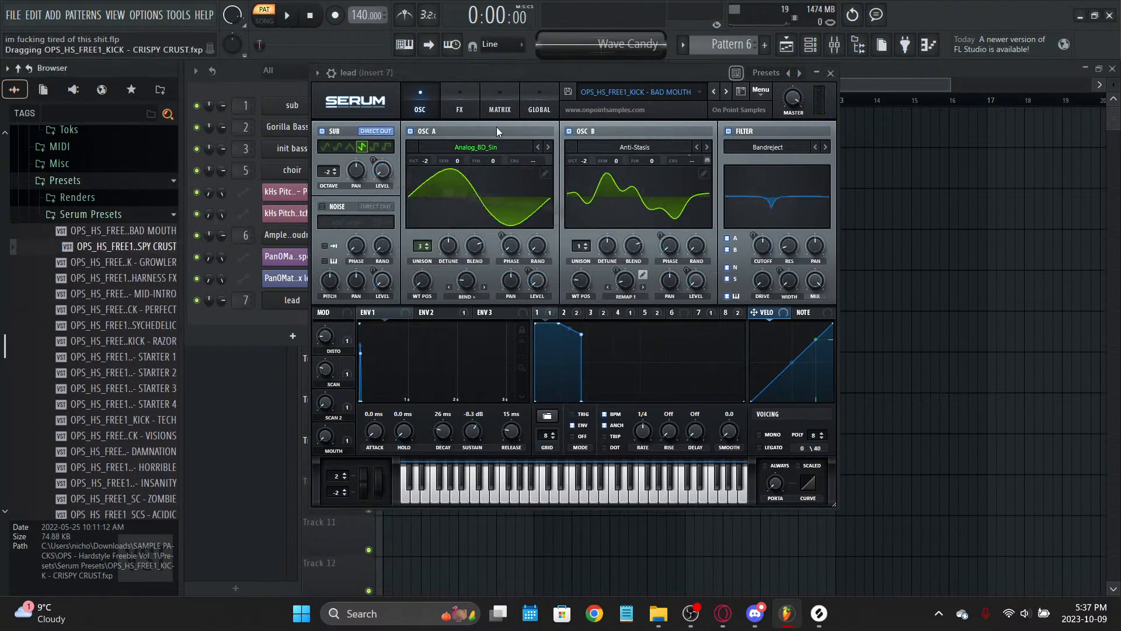
pyautogui.click(516, 81)
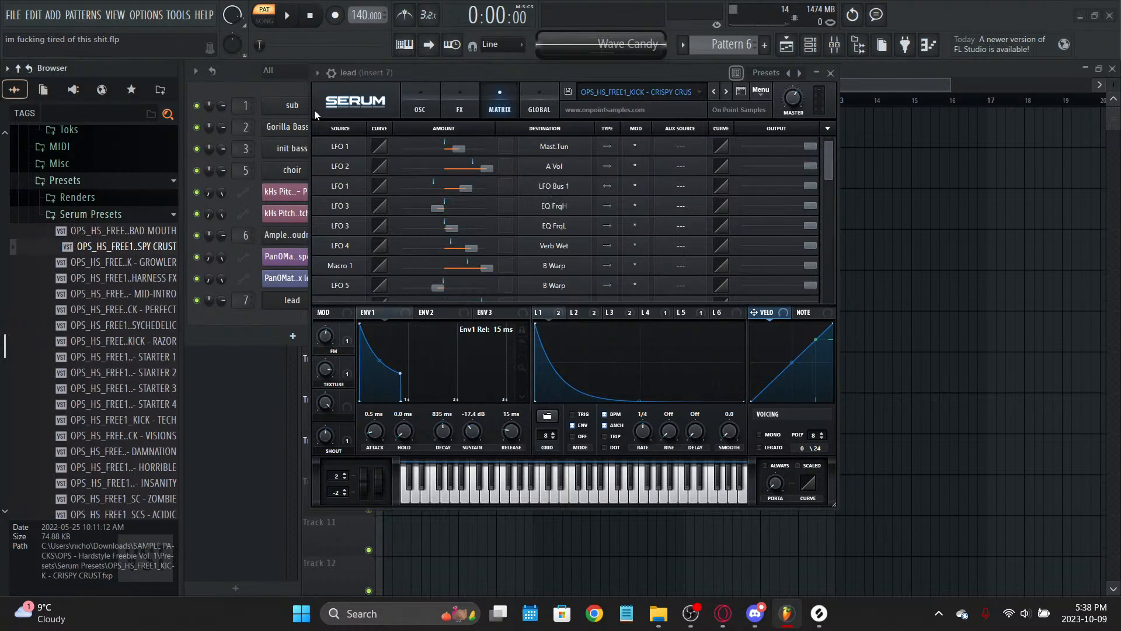
pyautogui.click(412, 93)
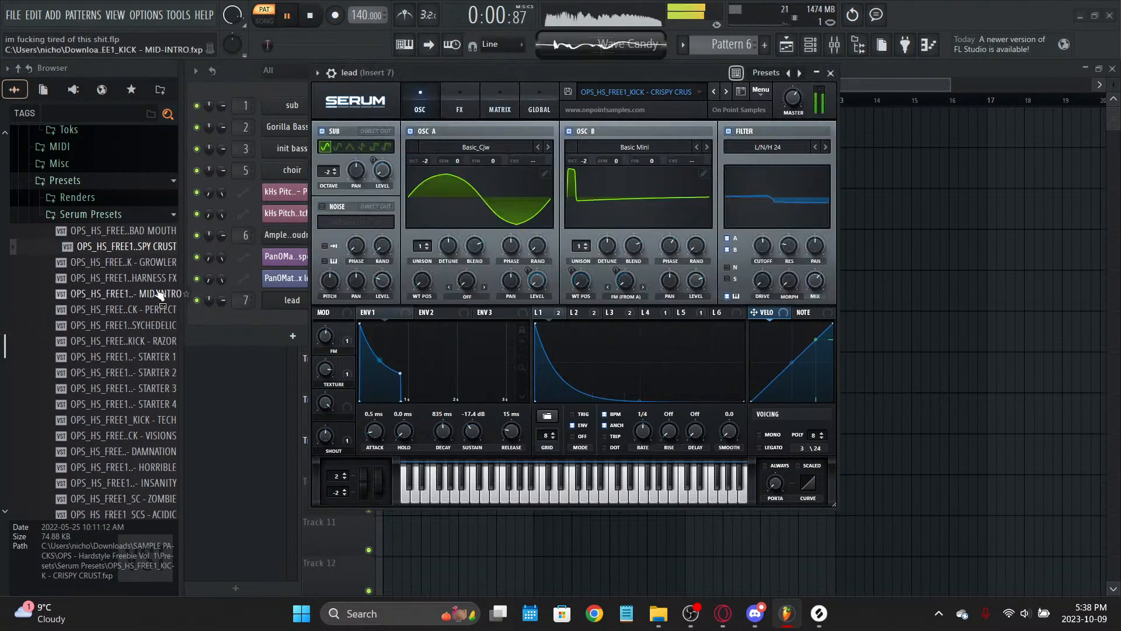
# Step: Close Serum to look through the lead's piano roll, then reopen the lead's Serum
pyautogui.click(830, 73)
pyautogui.click(424, 303)
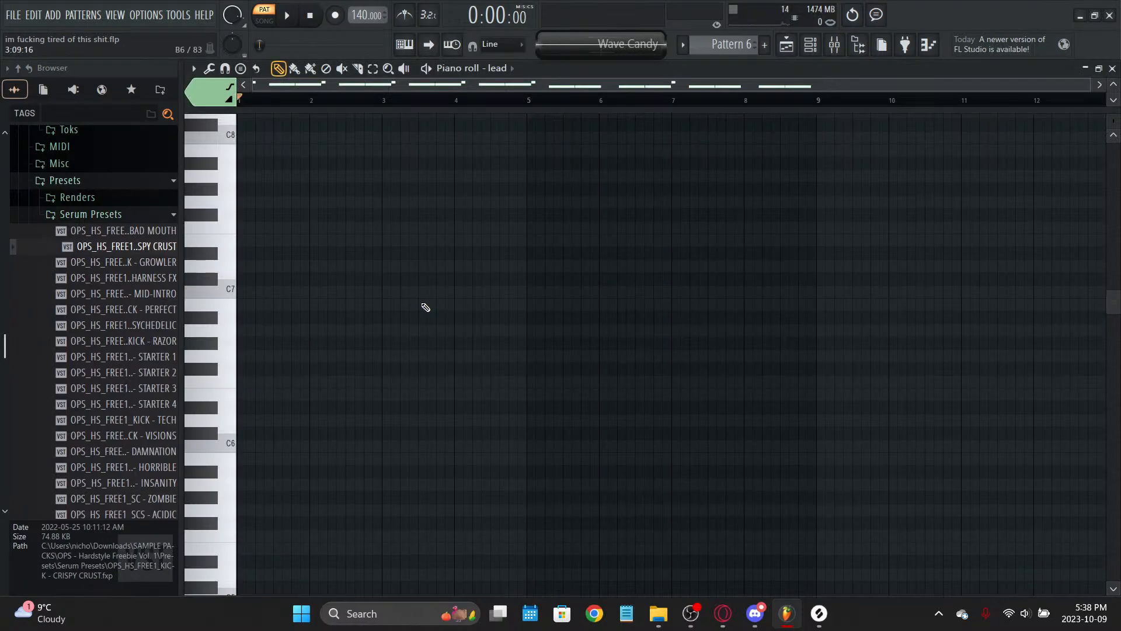
pyautogui.press('space')
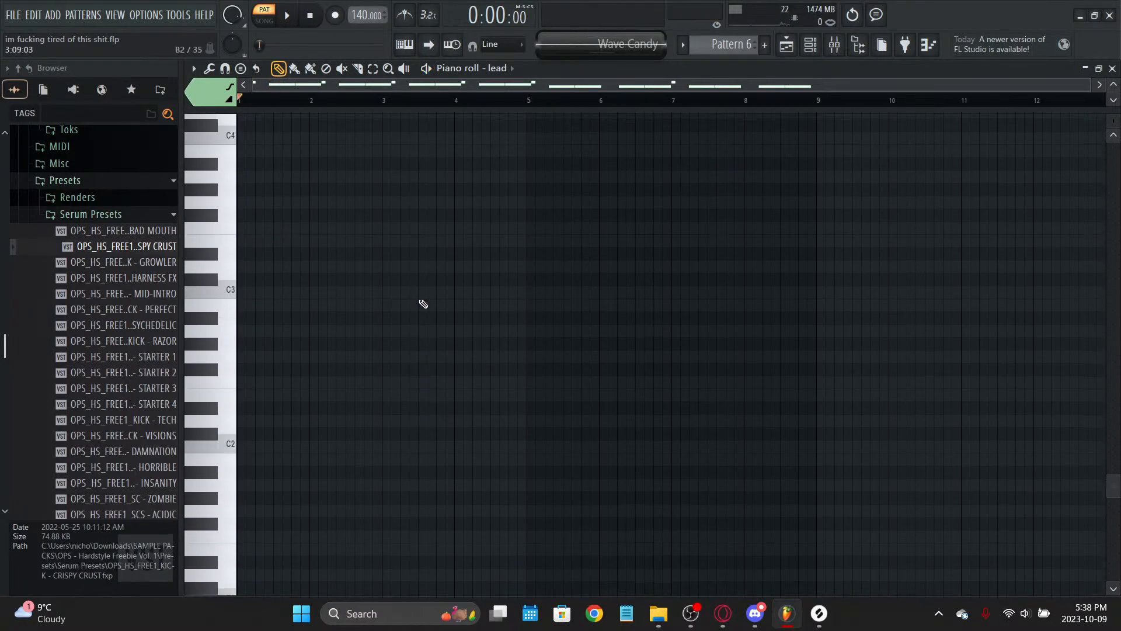
pyautogui.press('Escape')
pyautogui.click(306, 302)
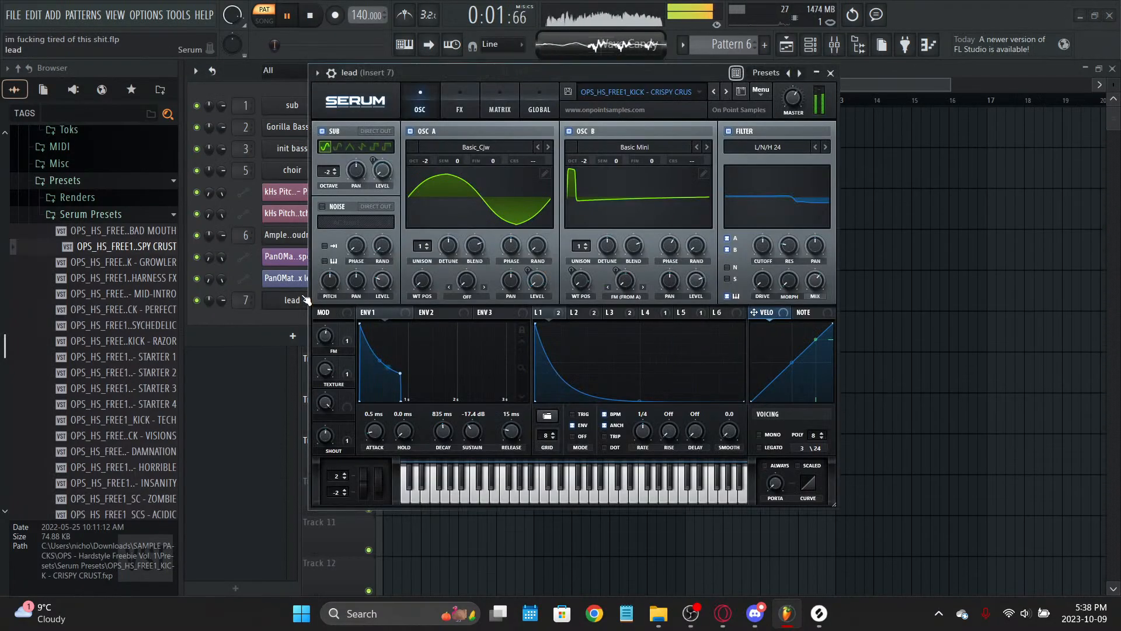
# Step: Audition the KICK - GROWLER and KICK - HARNESS FX presets in the lead's Serum, then try GROWLER again
pyautogui.moveTo(117, 262); pyautogui.dragTo(486, 203)
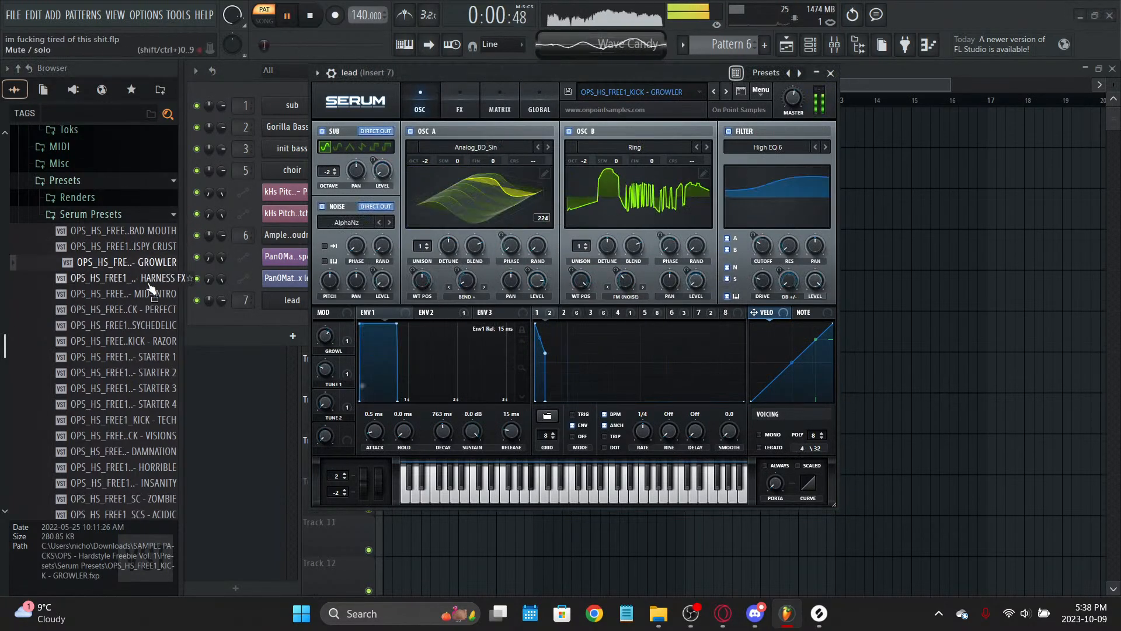
pyautogui.moveTo(120, 283); pyautogui.dragTo(468, 195)
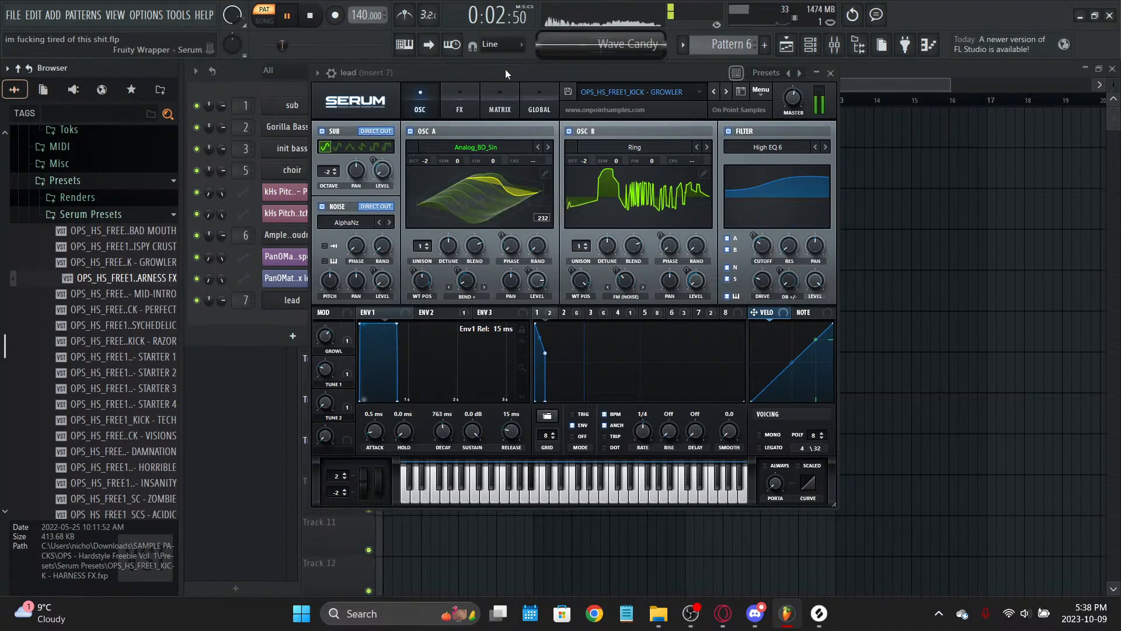
pyautogui.moveTo(160, 265); pyautogui.dragTo(473, 204)
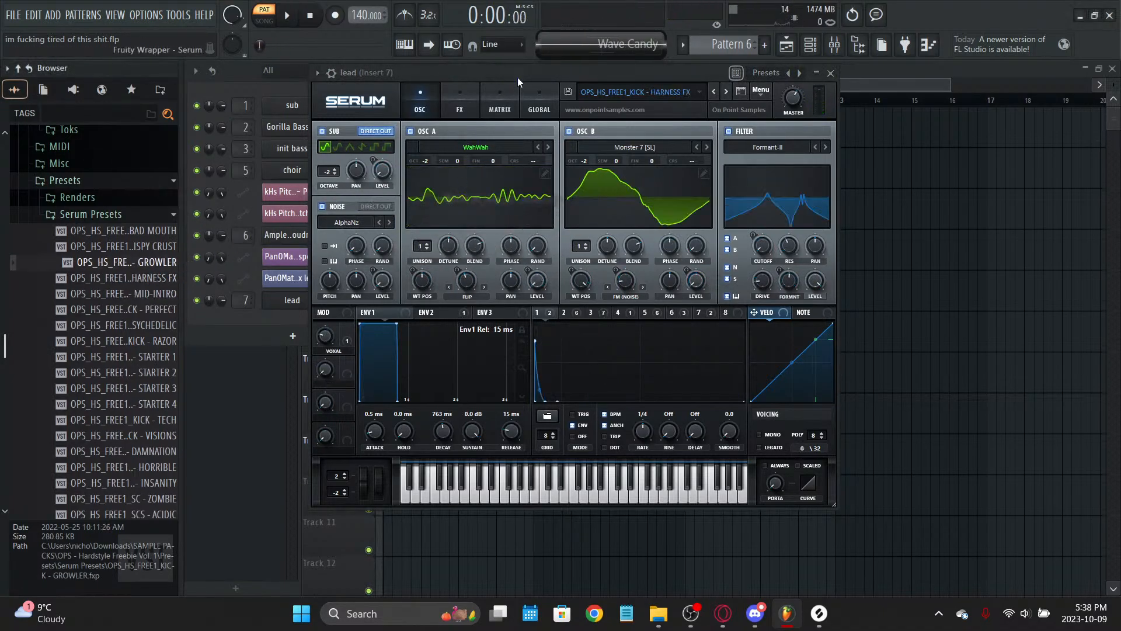
pyautogui.press('space')
# Step: Reload the KICK - CRISPY CRUST preset into the lead's Serum and play the pattern
pyautogui.moveTo(116, 246); pyautogui.dragTo(490, 199)
pyautogui.press('space')
pyautogui.press('space')
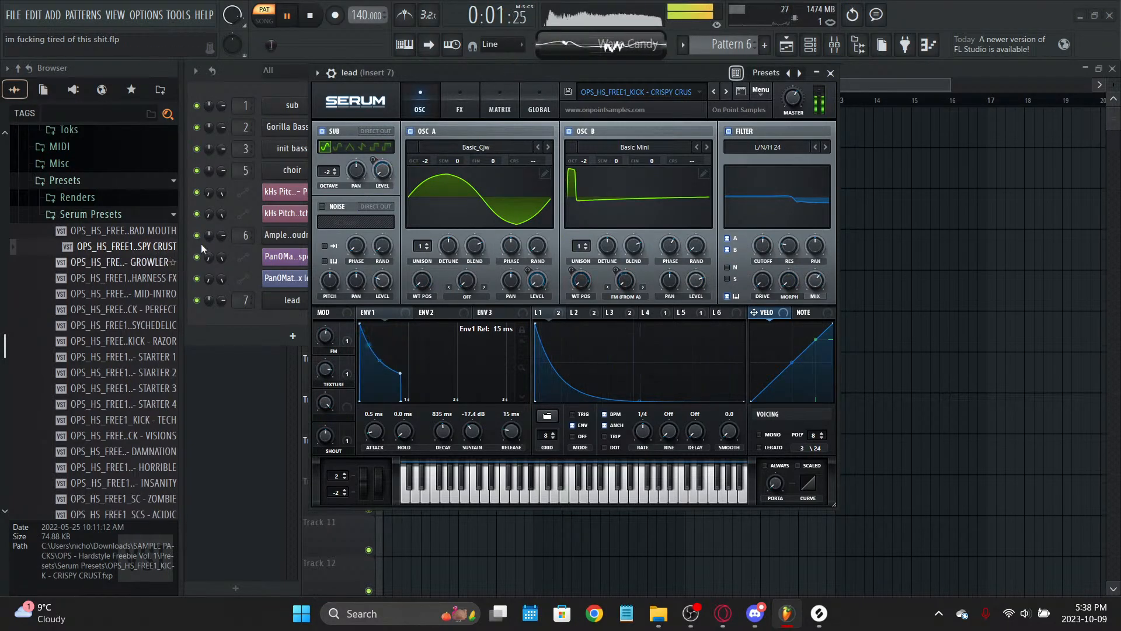
# Step: Check the lead's notes in the piano roll during playback, then close the piano roll
pyautogui.click(292, 300)
pyautogui.click(459, 304)
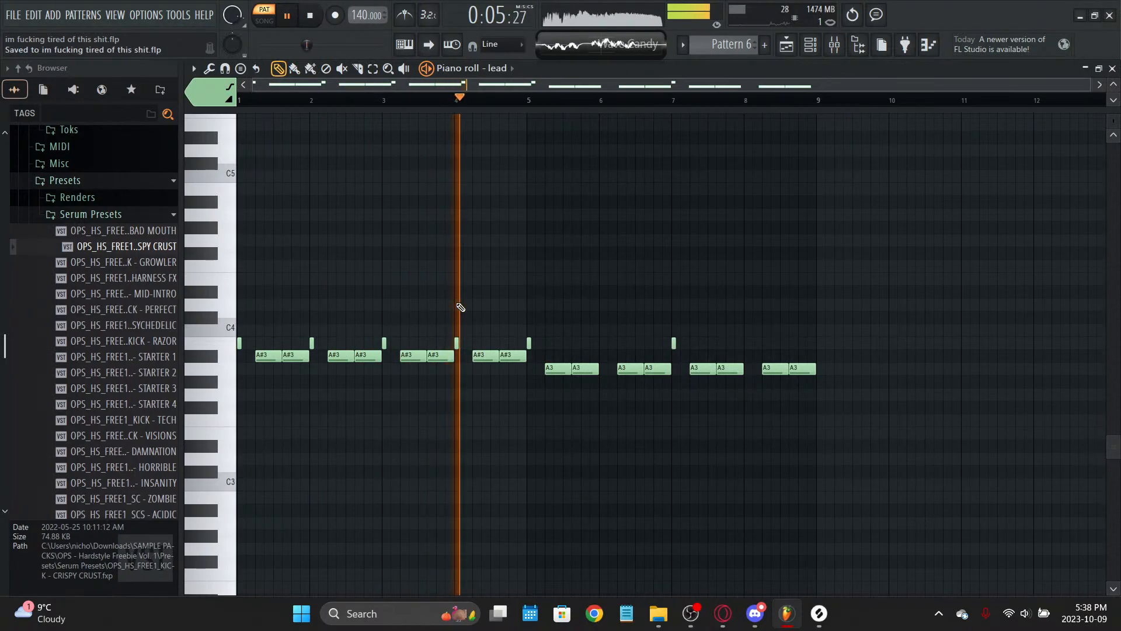
pyautogui.press('Escape')
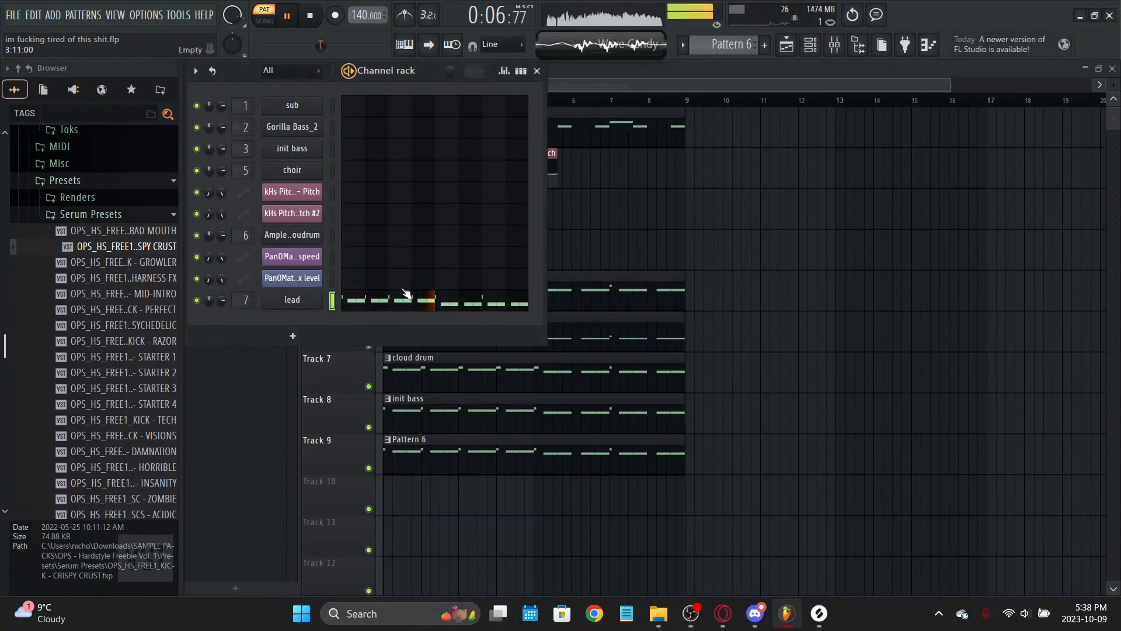
# Step: Load the KICK - GROWLER preset into the lead's Serum, listen to it and mark the preset as a favorite
pyautogui.click(292, 300)
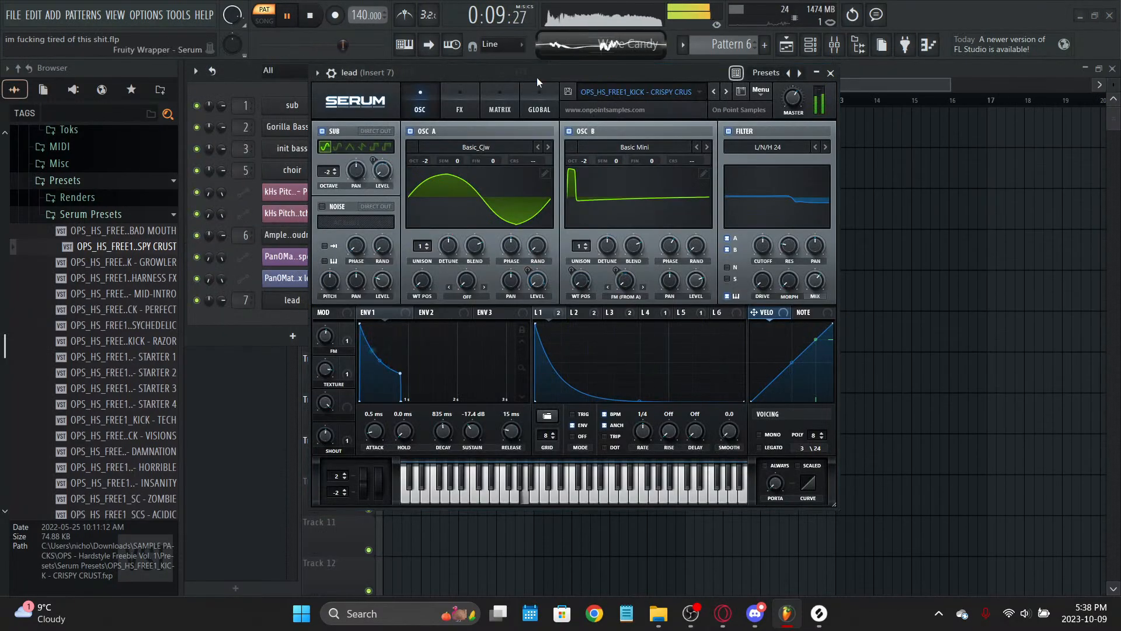
pyautogui.moveTo(117, 262); pyautogui.dragTo(459, 185)
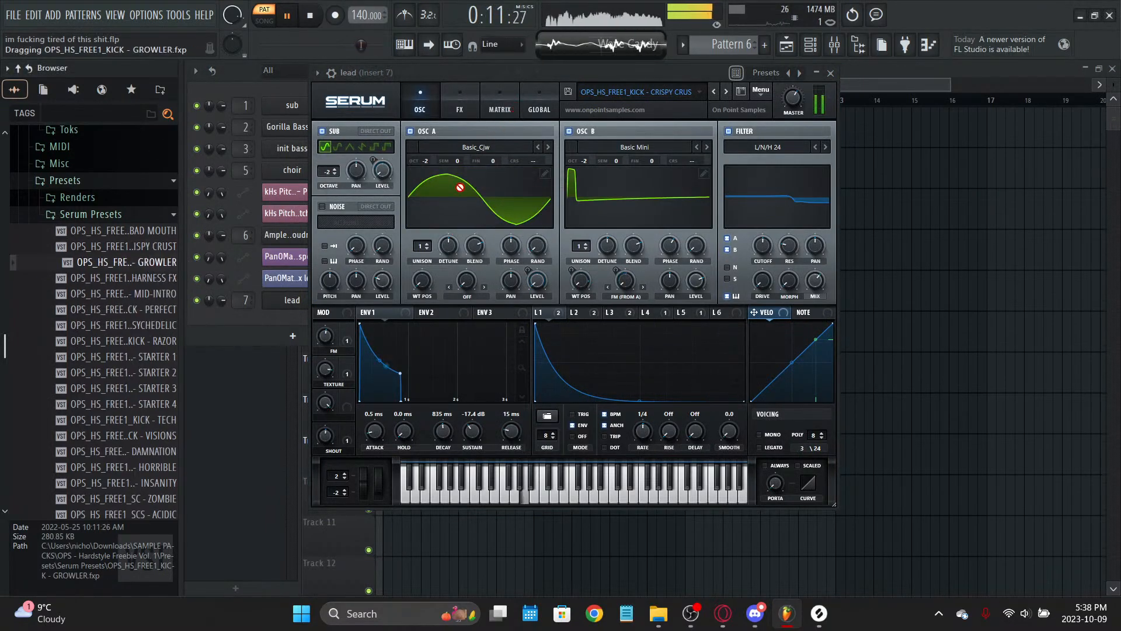
pyautogui.moveTo(149, 264); pyautogui.dragTo(499, 78)
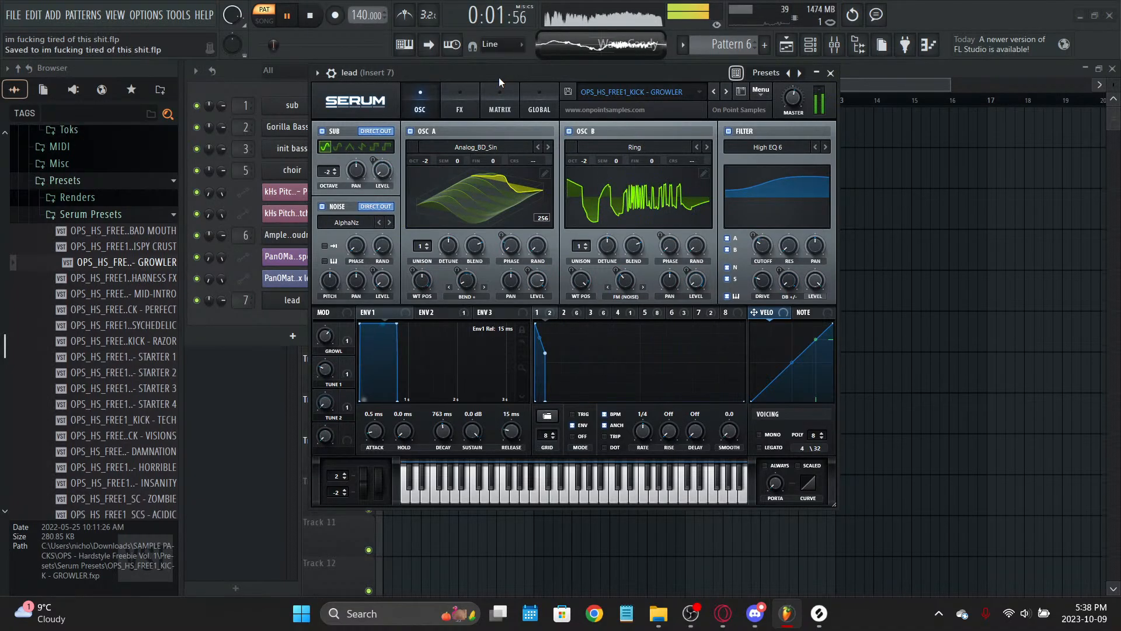
pyautogui.press('space')
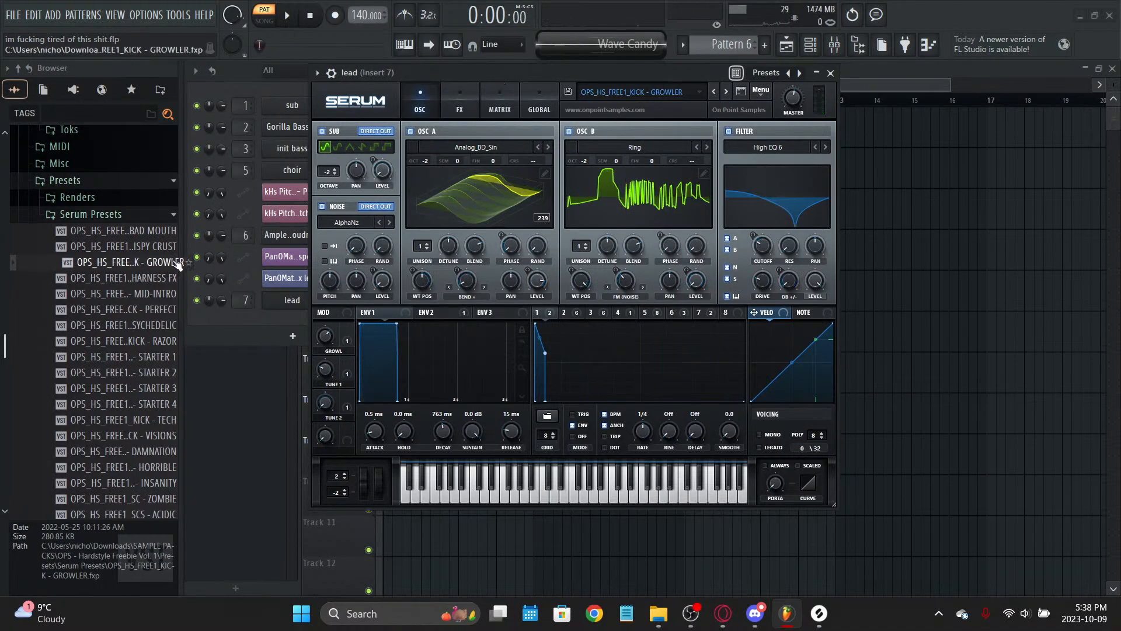
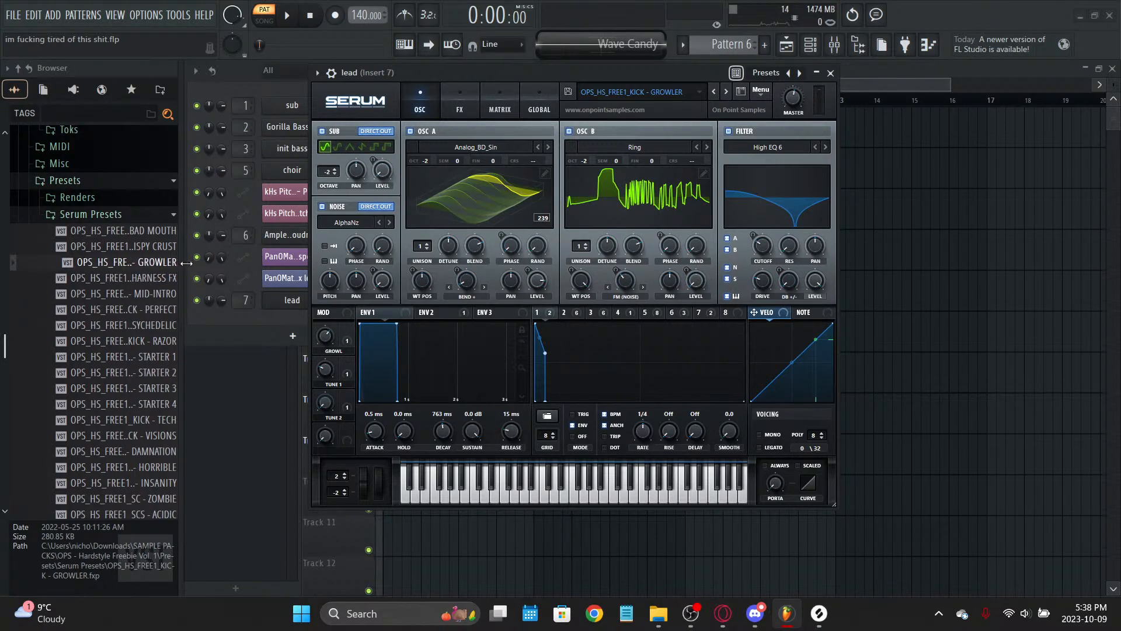
pyautogui.rightClick(179, 266)
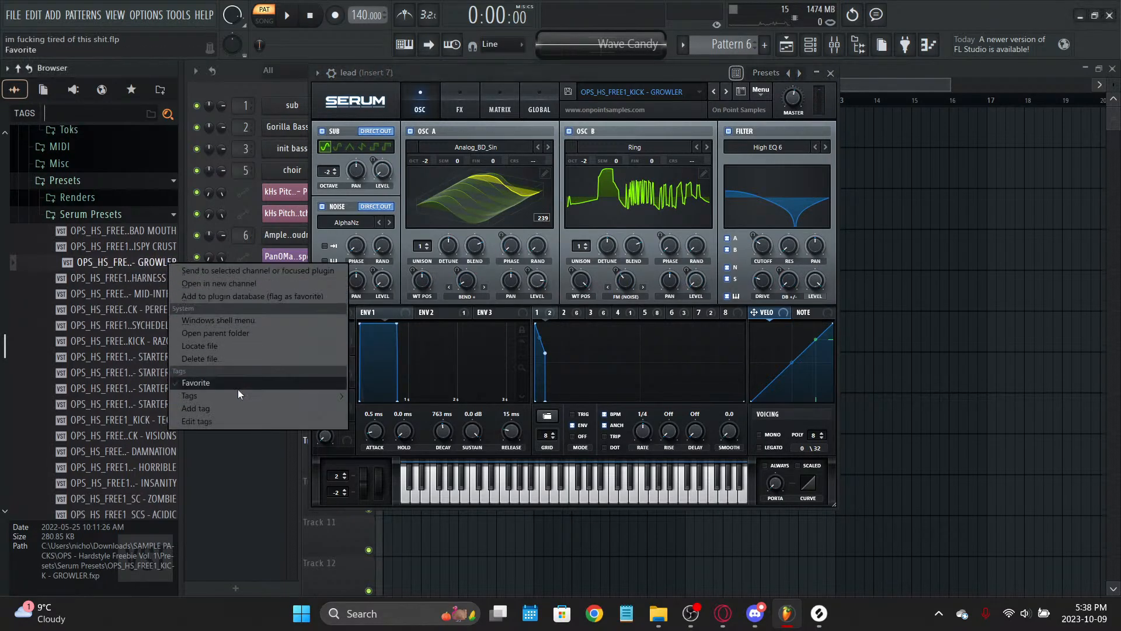
pyautogui.click(205, 384)
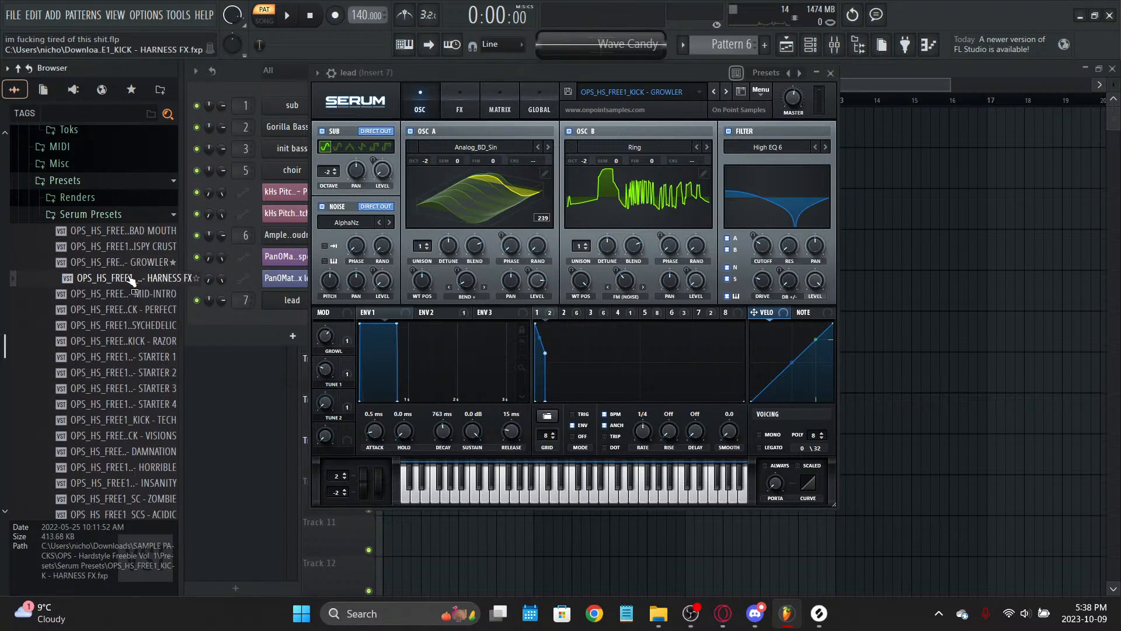
# Step: Audition the KICK - HARNESS FX, MID-INTRO and PERFECT presets in the lead's Serum
pyautogui.moveTo(130, 278); pyautogui.dragTo(508, 93)
pyautogui.press('space')
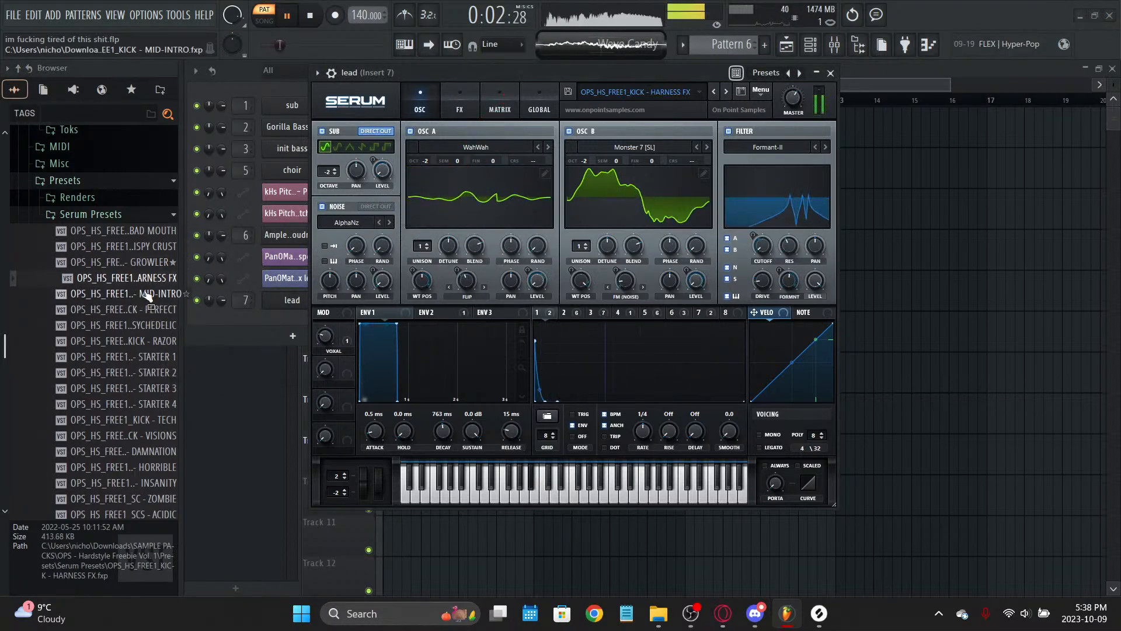
pyautogui.moveTo(147, 297); pyautogui.dragTo(520, 93)
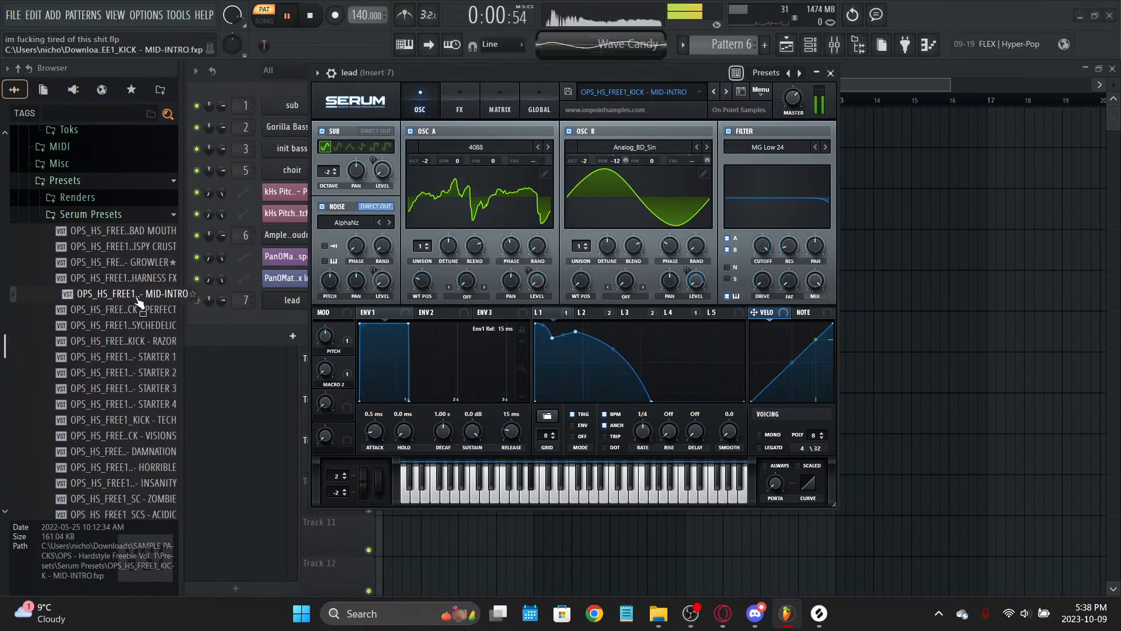
pyautogui.moveTo(116, 309); pyautogui.dragTo(501, 75)
pyautogui.press('space')
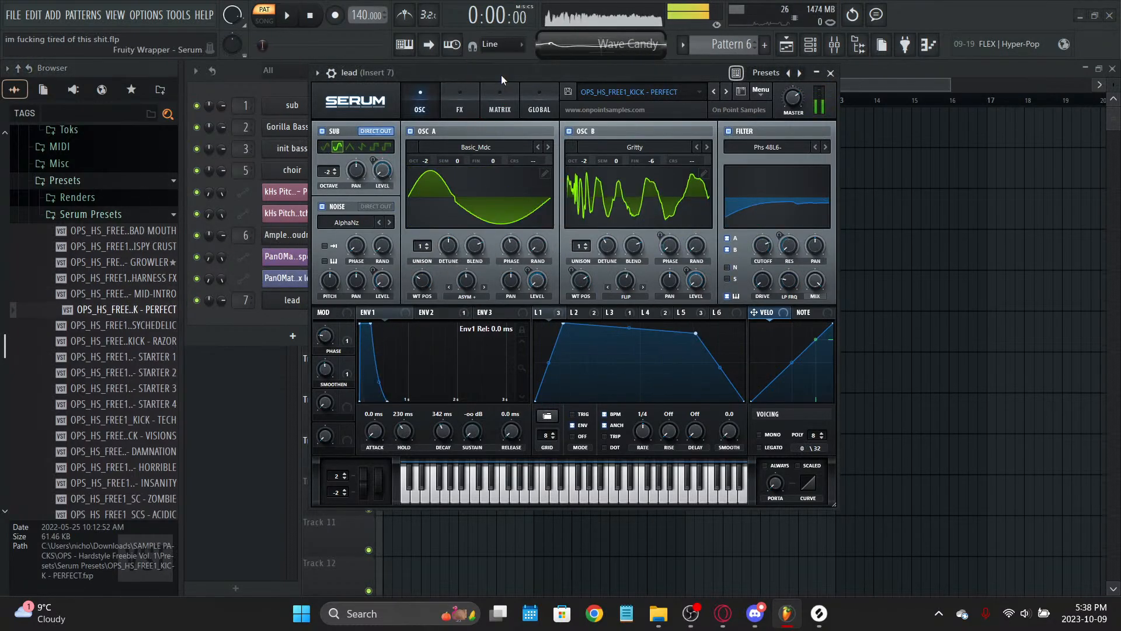
pyautogui.press('space')
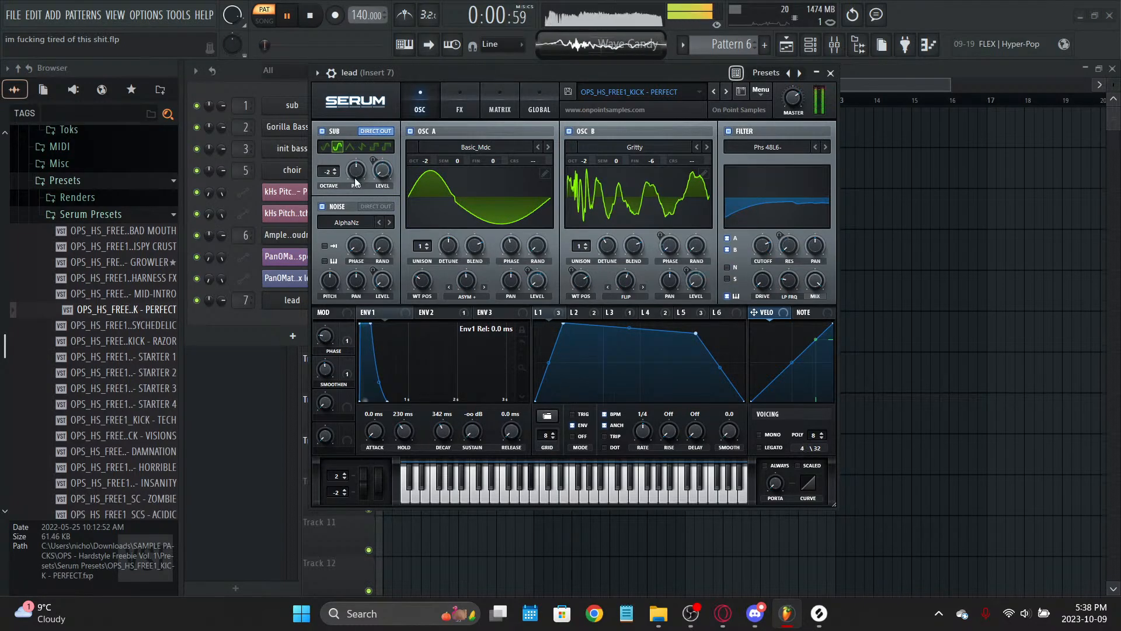
# Step: Audition the KICK - PSYCHEDELIC, RAZOR, STARTER 1 and STARTER 2 presets in the lead's Serum during playback
pyautogui.moveTo(117, 325); pyautogui.dragTo(442, 204)
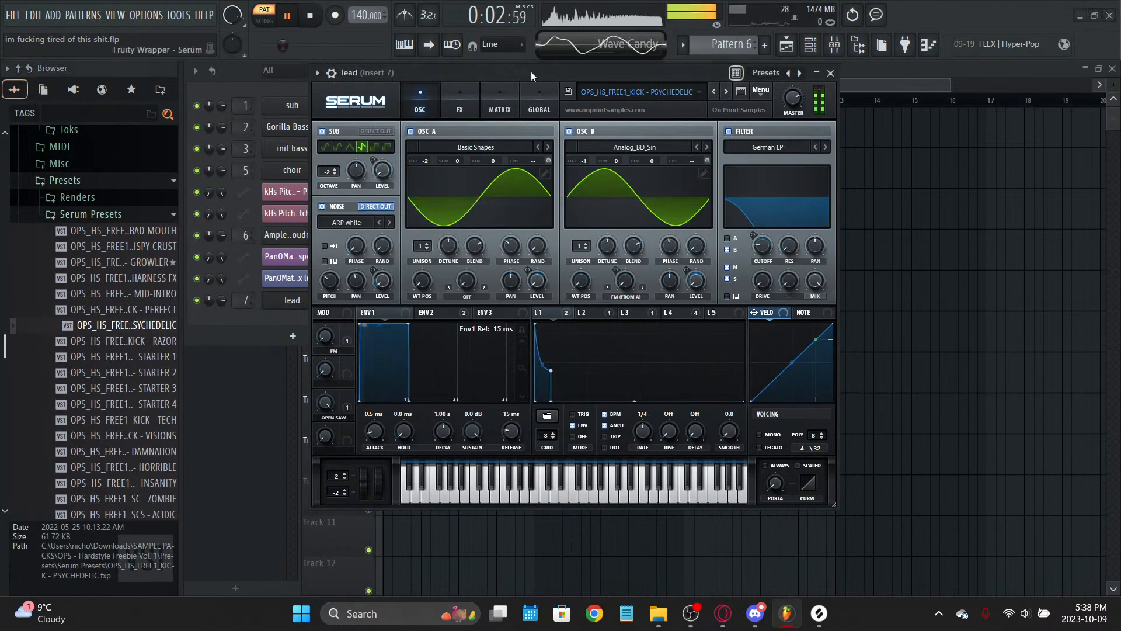
pyautogui.moveTo(117, 341); pyautogui.dragTo(497, 190)
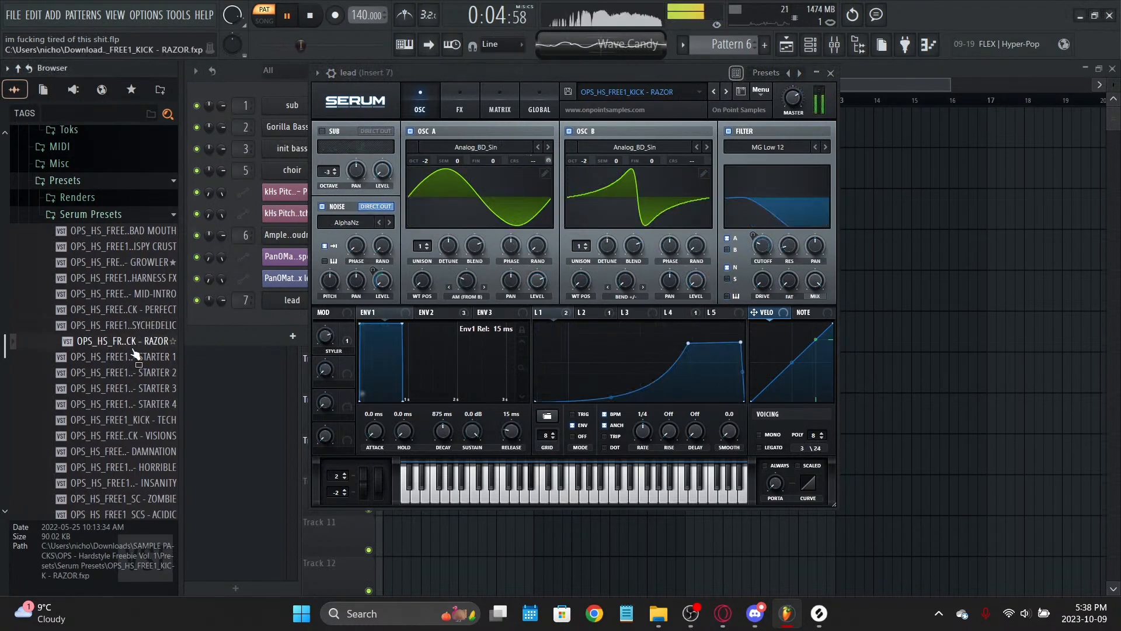
pyautogui.moveTo(116, 357); pyautogui.dragTo(514, 110)
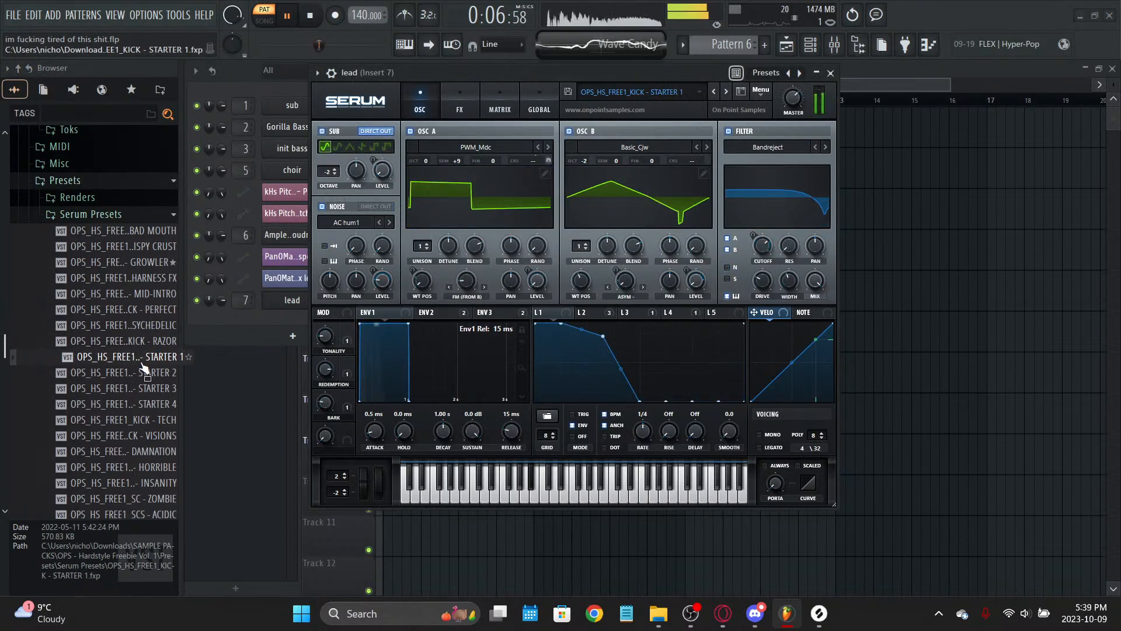
pyautogui.moveTo(143, 373); pyautogui.dragTo(478, 148)
# Step: Load the KICK - STARTER 3 preset and then KICK - STARTER 4 into the lead's Serum during playback
pyautogui.scroll(-4, 135, 269)
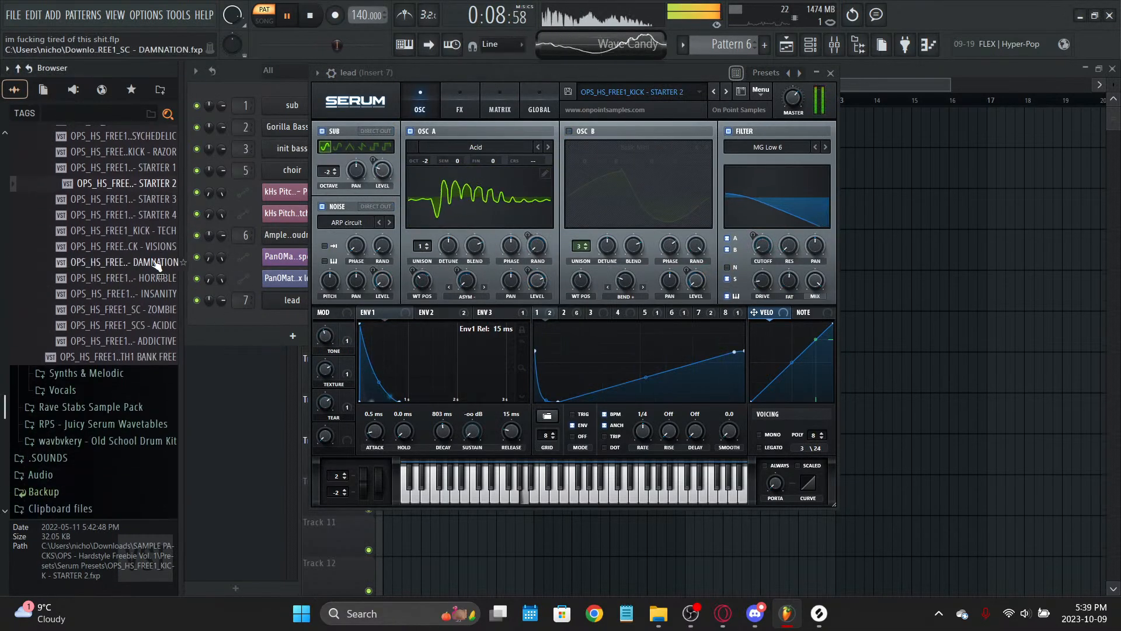
pyautogui.moveTo(134, 199); pyautogui.dragTo(470, 182)
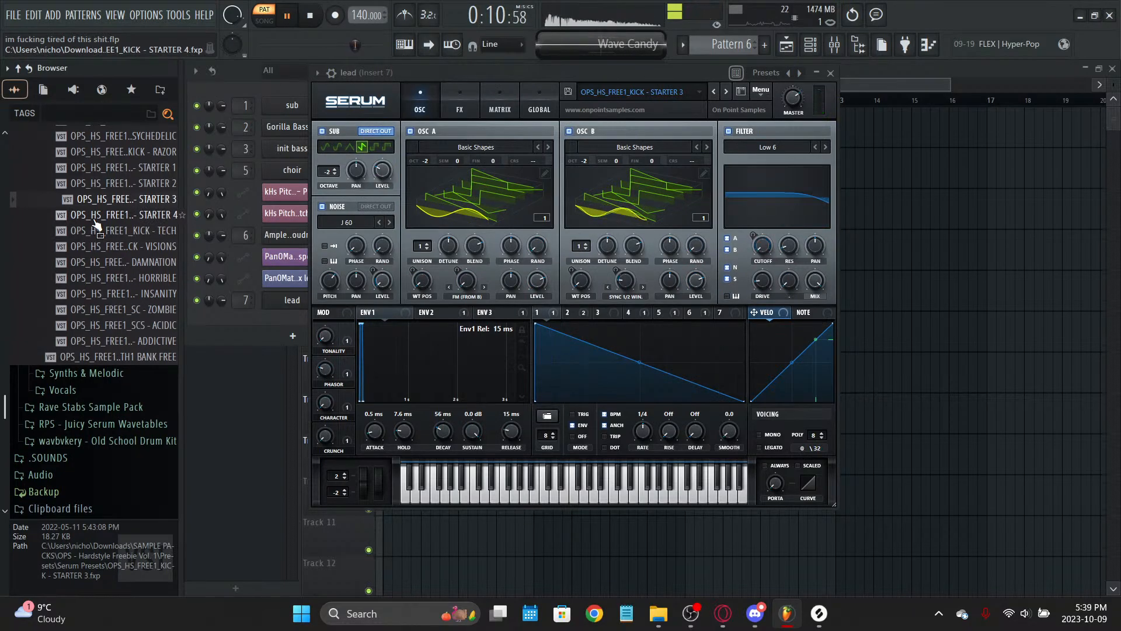
pyautogui.moveTo(95, 219); pyautogui.dragTo(470, 223)
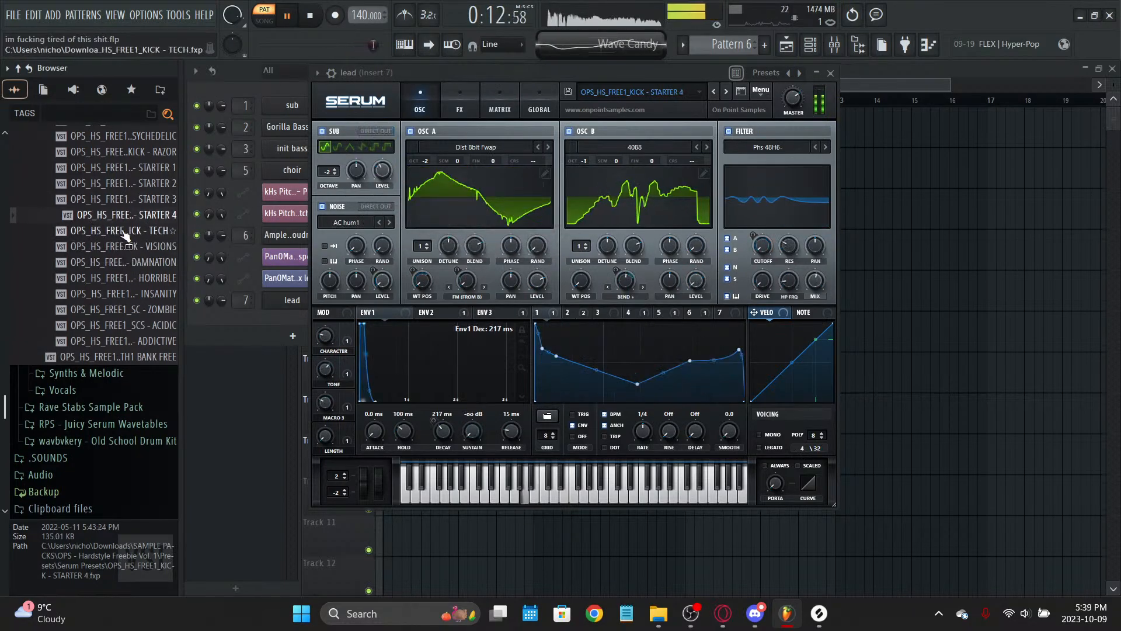
# Step: Audition the KICK - TECH preset in the lead's Serum, try loading KICK - VISIONS and close the plugin
pyautogui.moveTo(117, 230); pyautogui.dragTo(508, 172)
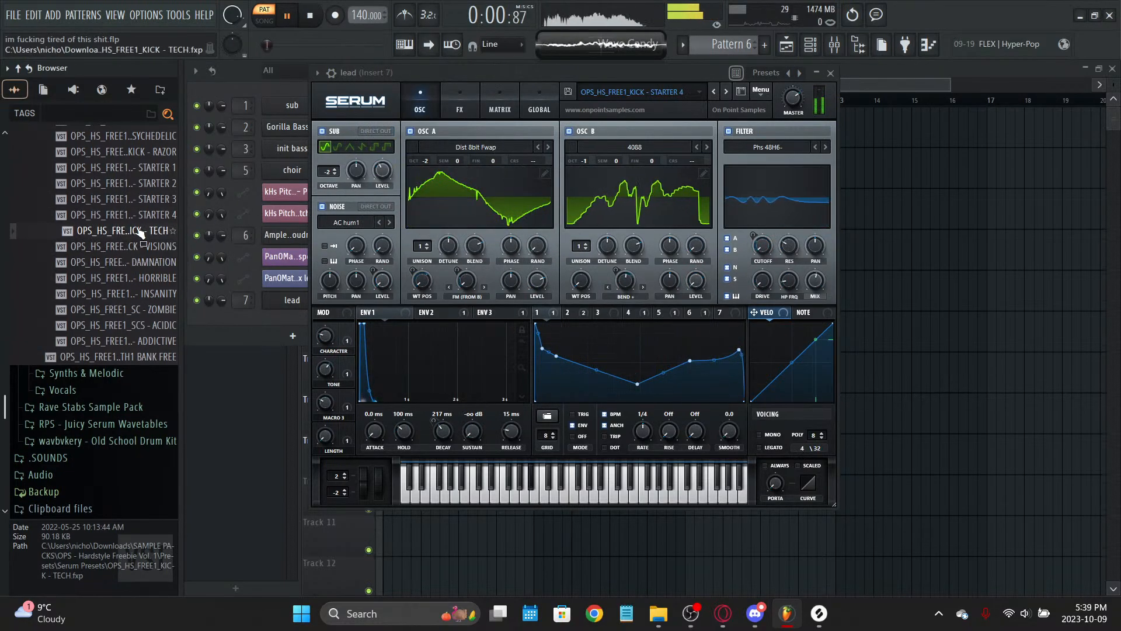
pyautogui.moveTo(140, 246); pyautogui.dragTo(514, 241)
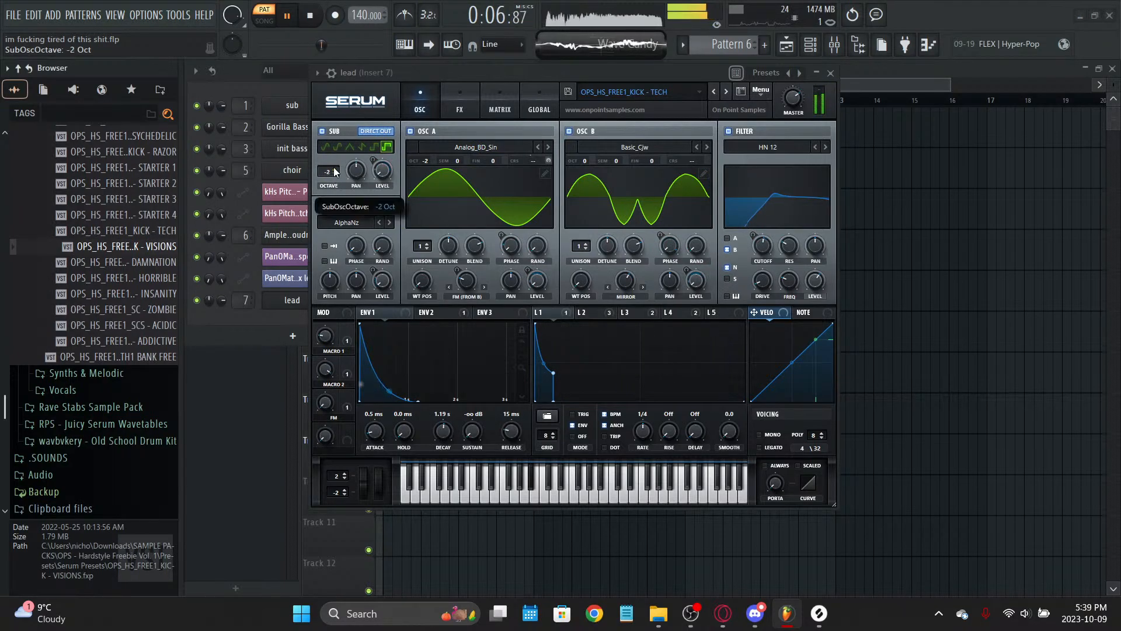
pyautogui.click(831, 72)
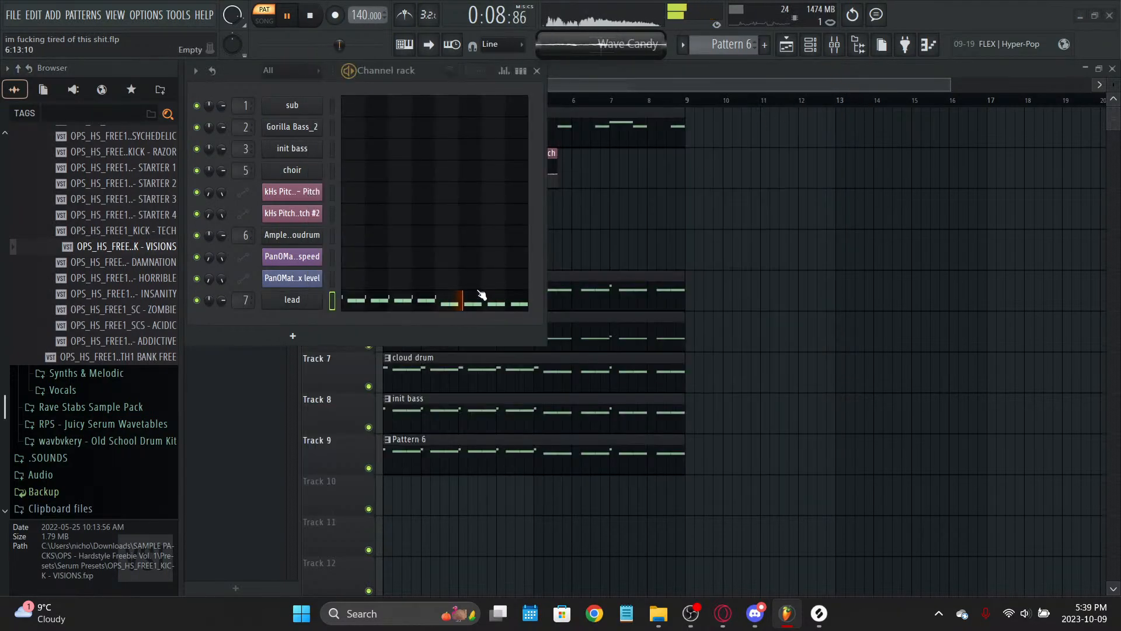
# Step: Transpose all the lead's notes down one octave in the piano roll and save the project
pyautogui.click(458, 296)
pyautogui.press('Escape')
pyautogui.click(474, 305)
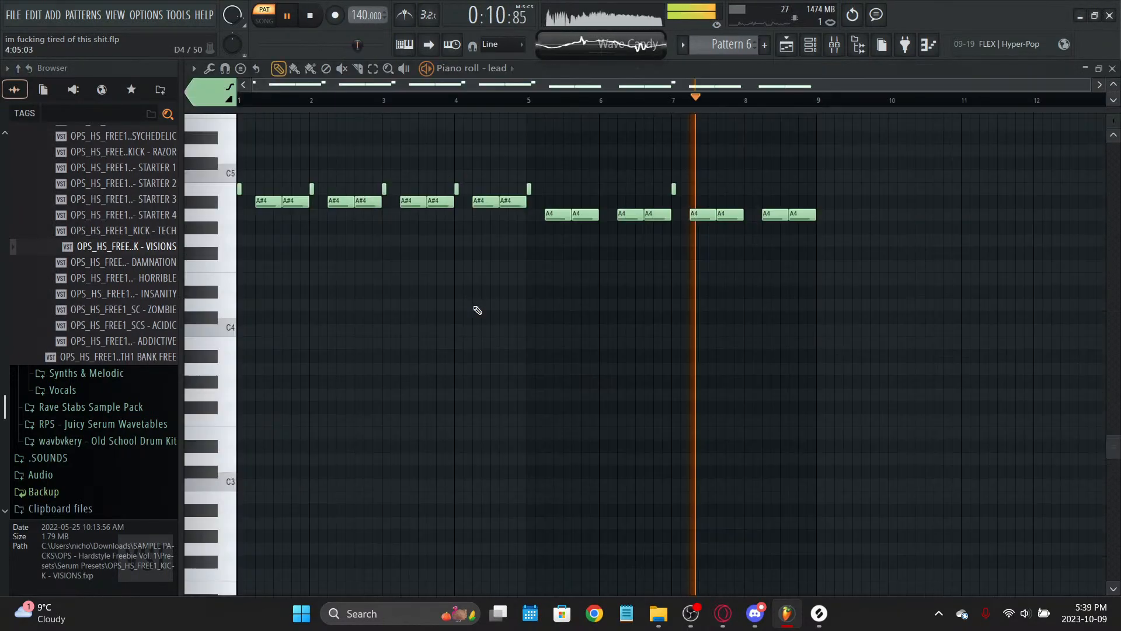
pyautogui.hotkey('ctrl', 'Down')
pyautogui.hotkey('ctrl', 's')
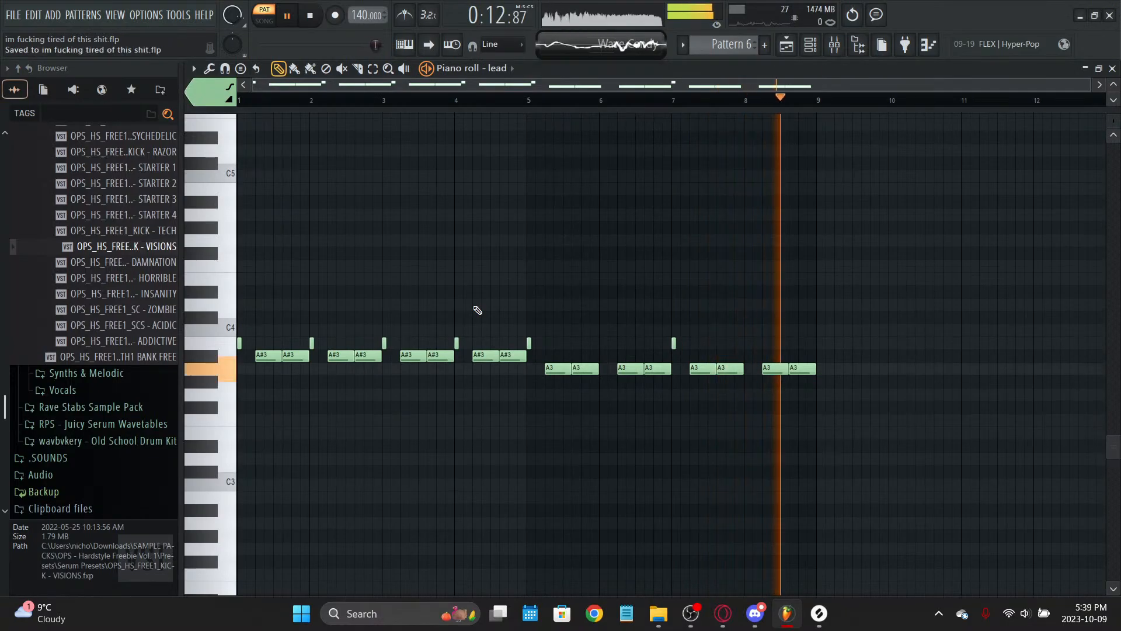
pyautogui.press('Escape')
# Step: Reopen the lead's Serum, load the SC - DAMNATION preset, try loading SC - HORRIBLE and stop playback
pyautogui.click(308, 303)
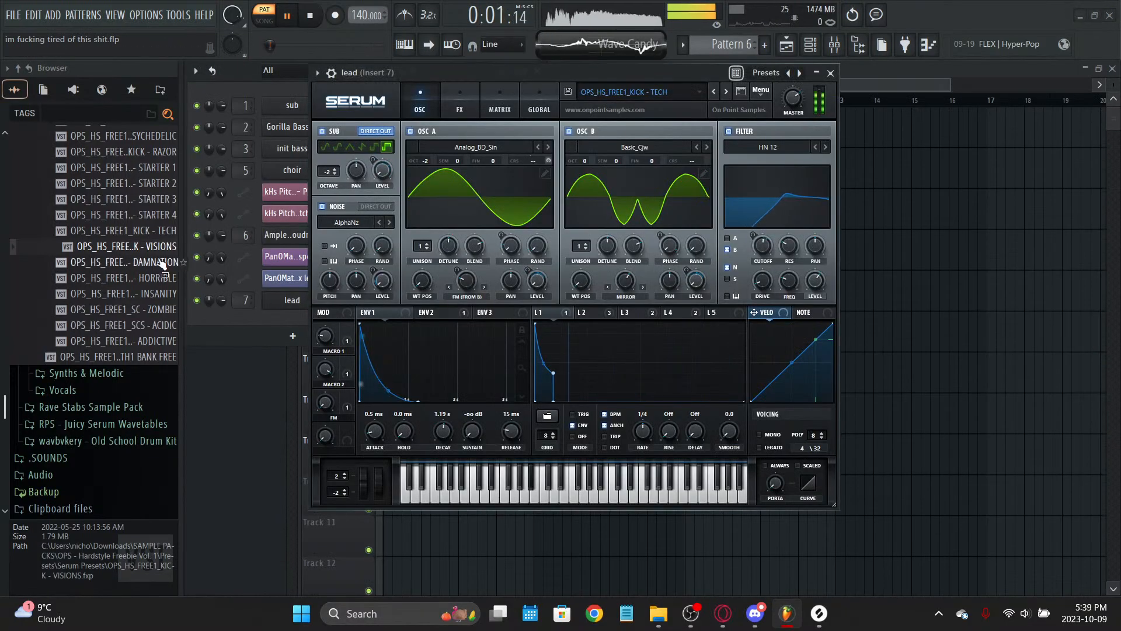
pyautogui.moveTo(160, 264); pyautogui.dragTo(544, 188)
pyautogui.moveTo(111, 279); pyautogui.dragTo(321, 277)
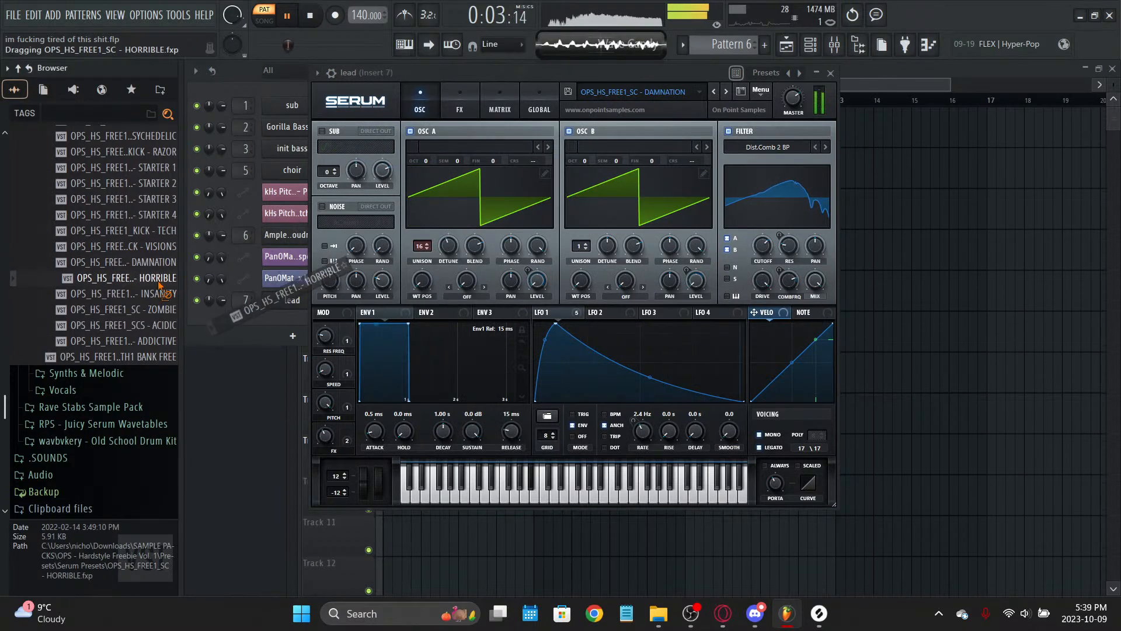
pyautogui.press('space')
# Step: Bend Serum's LFO 1 curve to hold high and fall off near its end, and set the Env 1 attack to 46 ms
pyautogui.moveTo(650, 378); pyautogui.dragTo(671, 242)
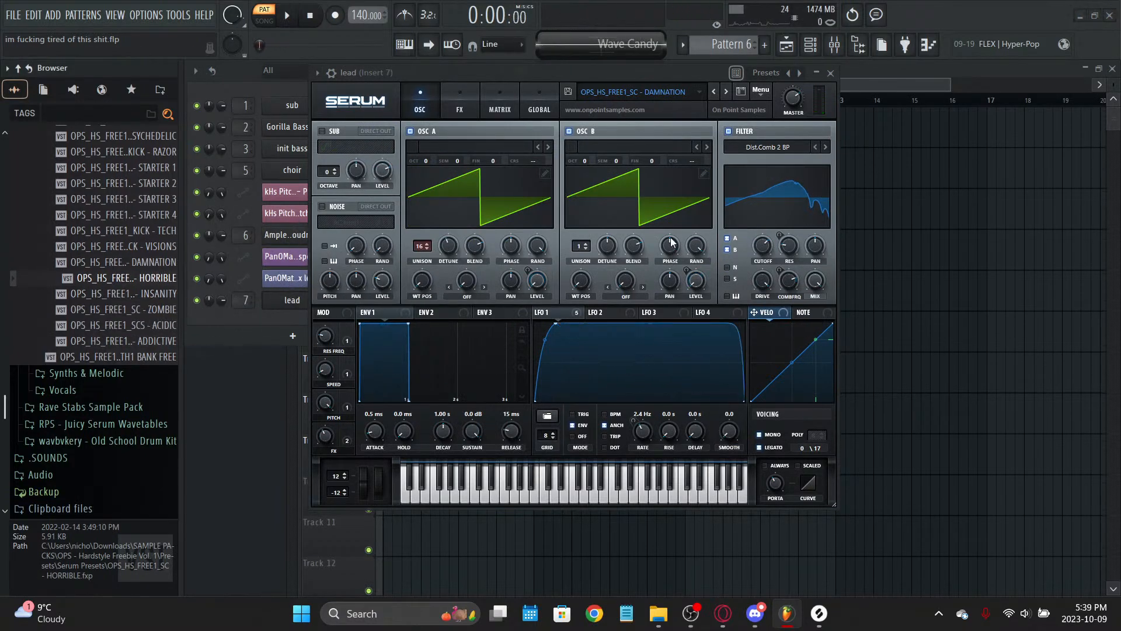
pyautogui.press('space')
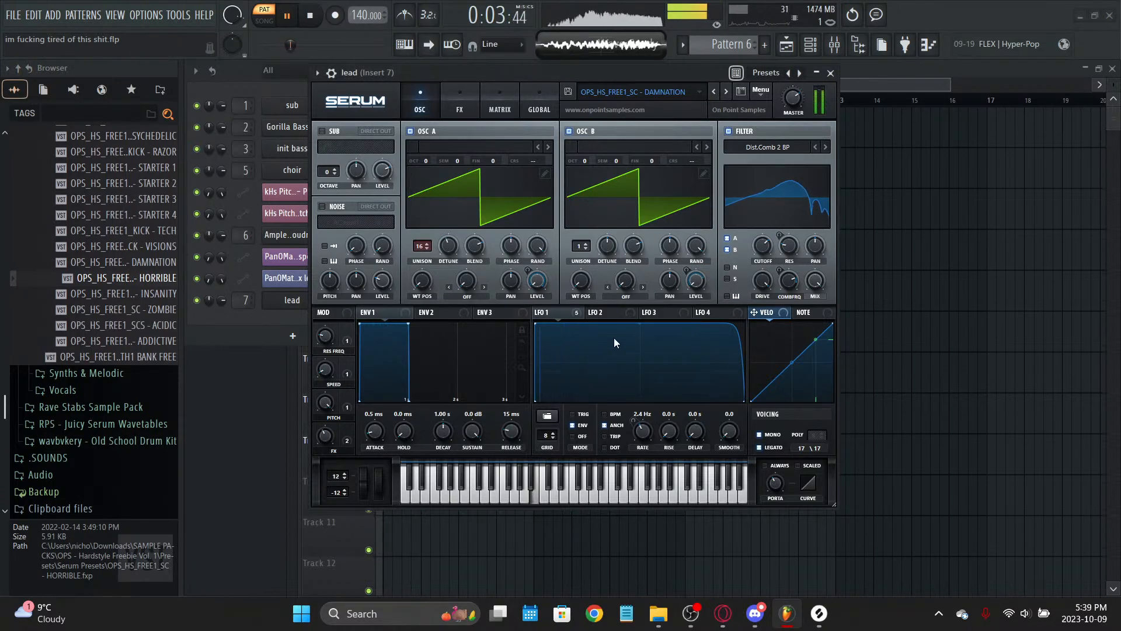
pyautogui.click(616, 311)
pyautogui.click(548, 312)
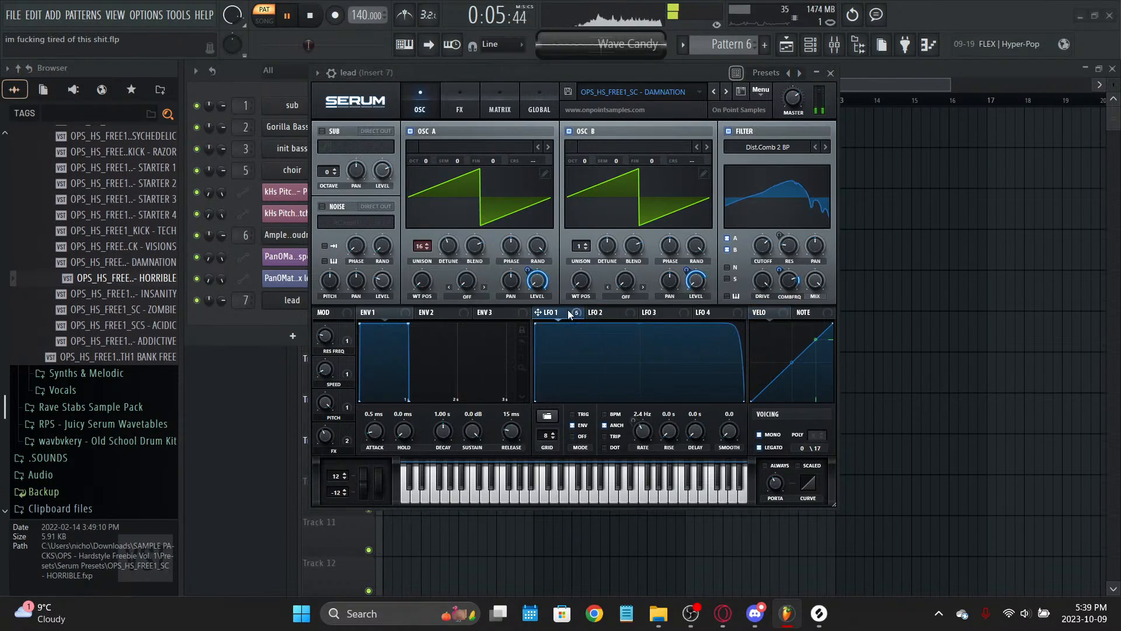
pyautogui.moveTo(643, 325); pyautogui.dragTo(641, 358)
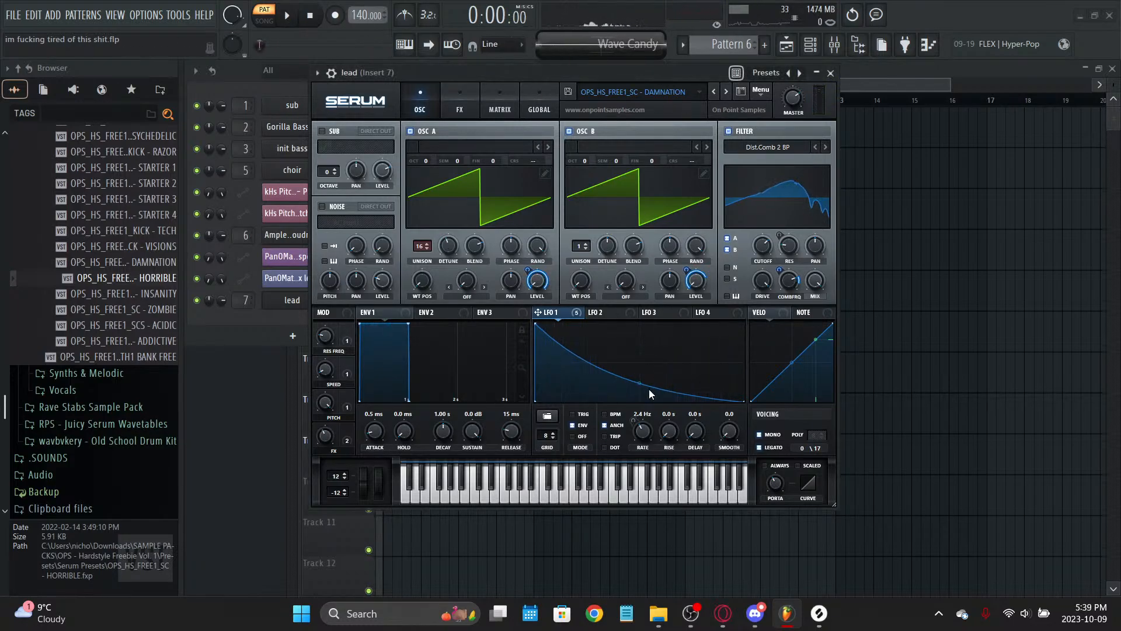
pyautogui.moveTo(640, 383); pyautogui.dragTo(706, 344)
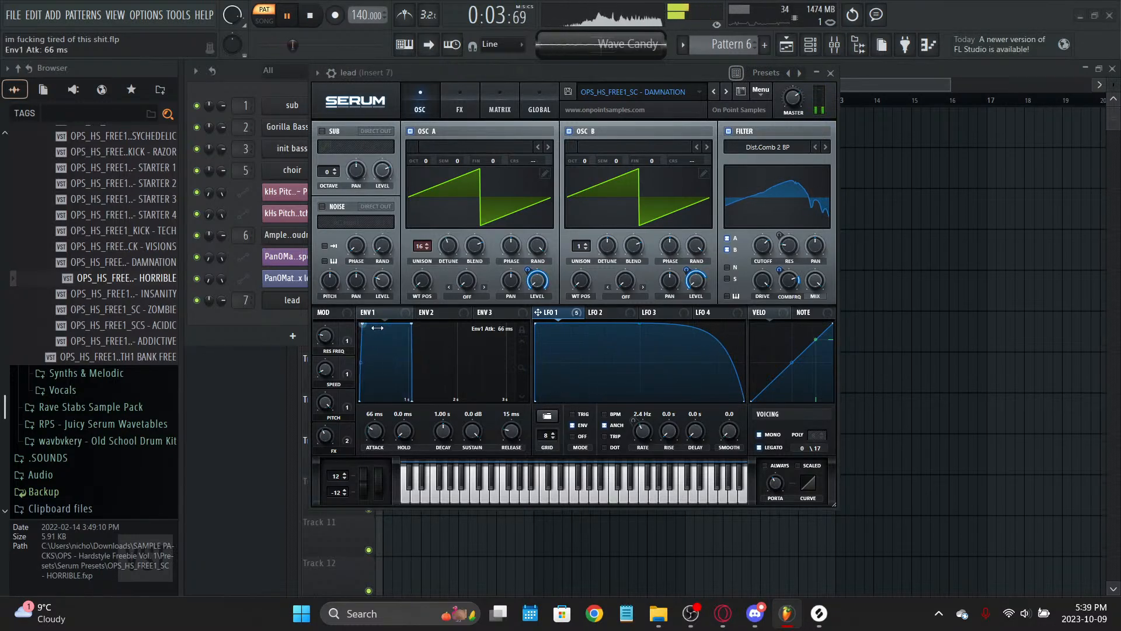
pyautogui.moveTo(382, 329); pyautogui.dragTo(375, 357)
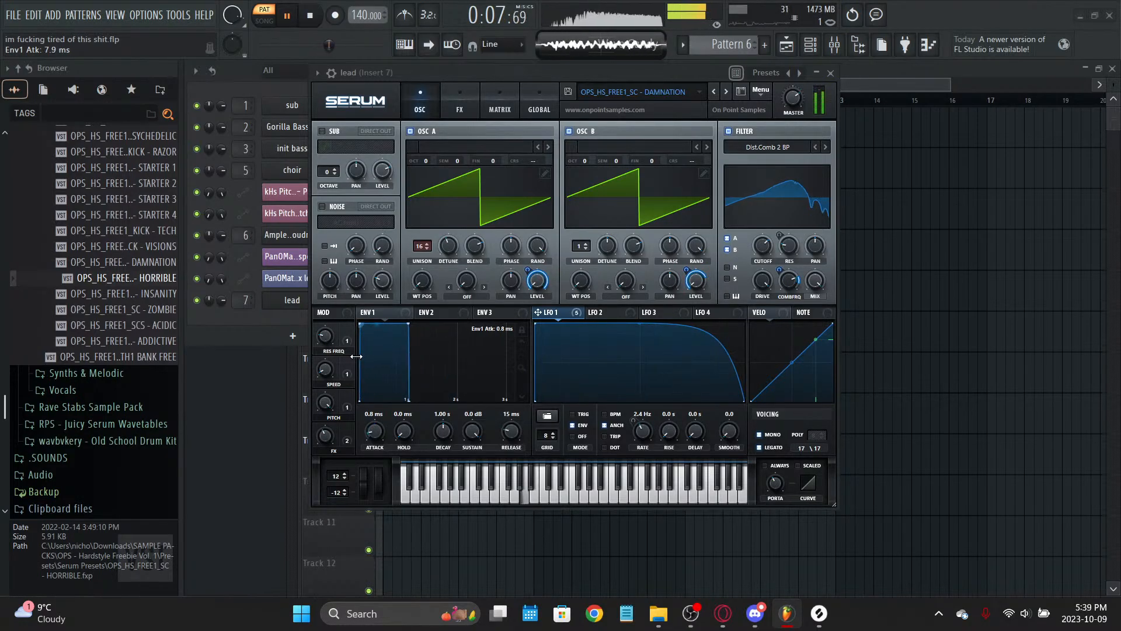
# Step: Turn off the Delay and Reverb effects in the lead's Serum while testing notes on its keyboard
pyautogui.click(461, 109)
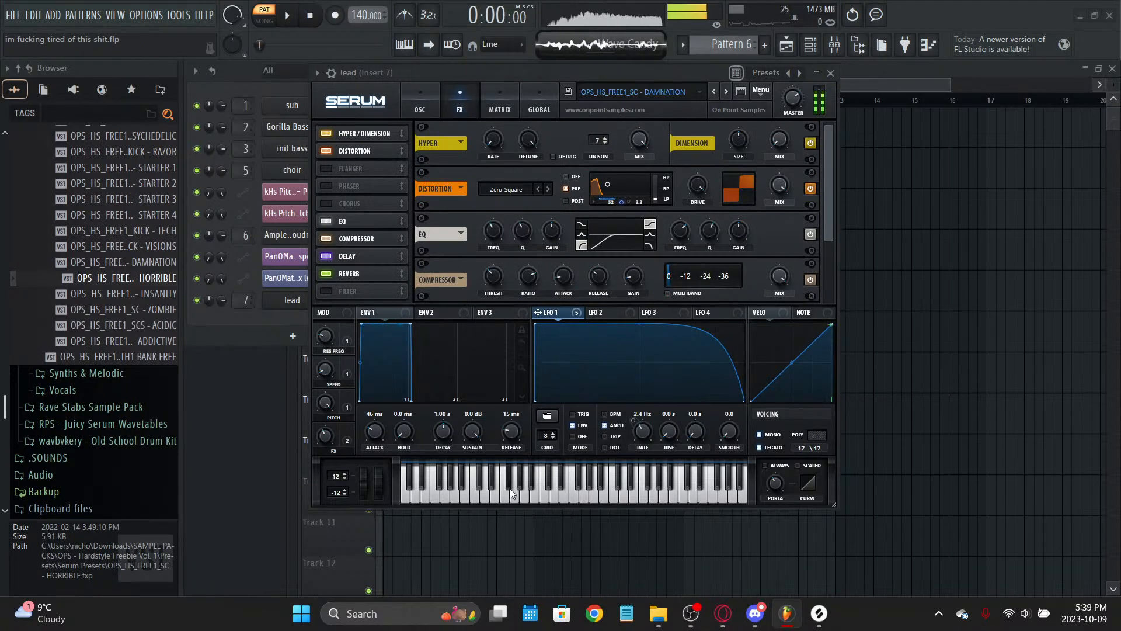
pyautogui.click(423, 113)
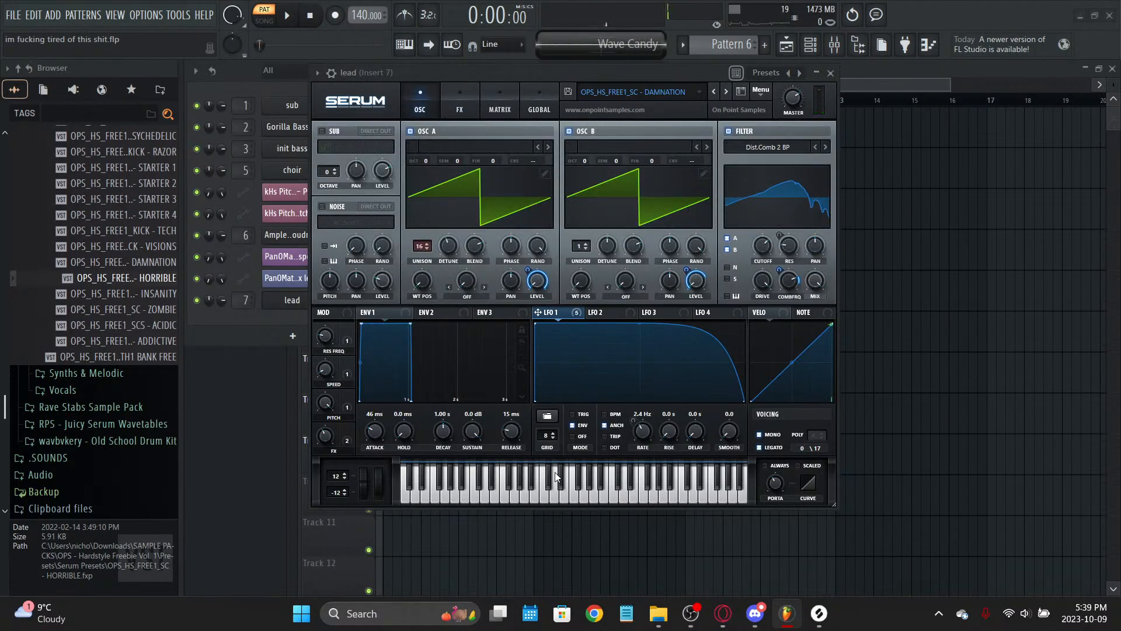
pyautogui.click(472, 105)
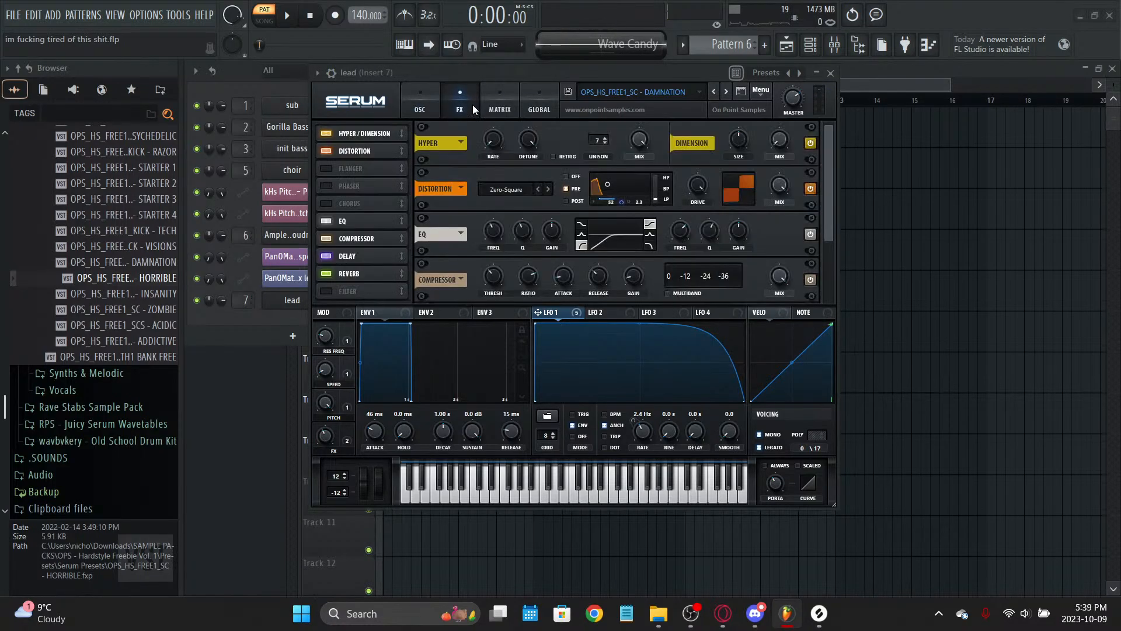
pyautogui.click(490, 490)
pyautogui.click(326, 257)
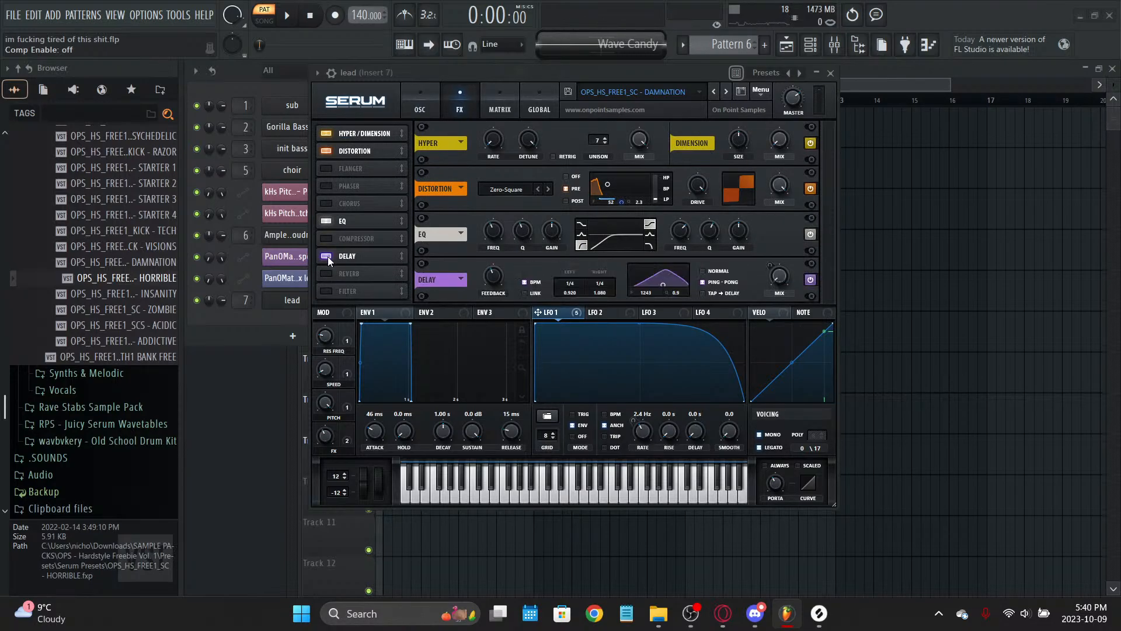
pyautogui.click(454, 480)
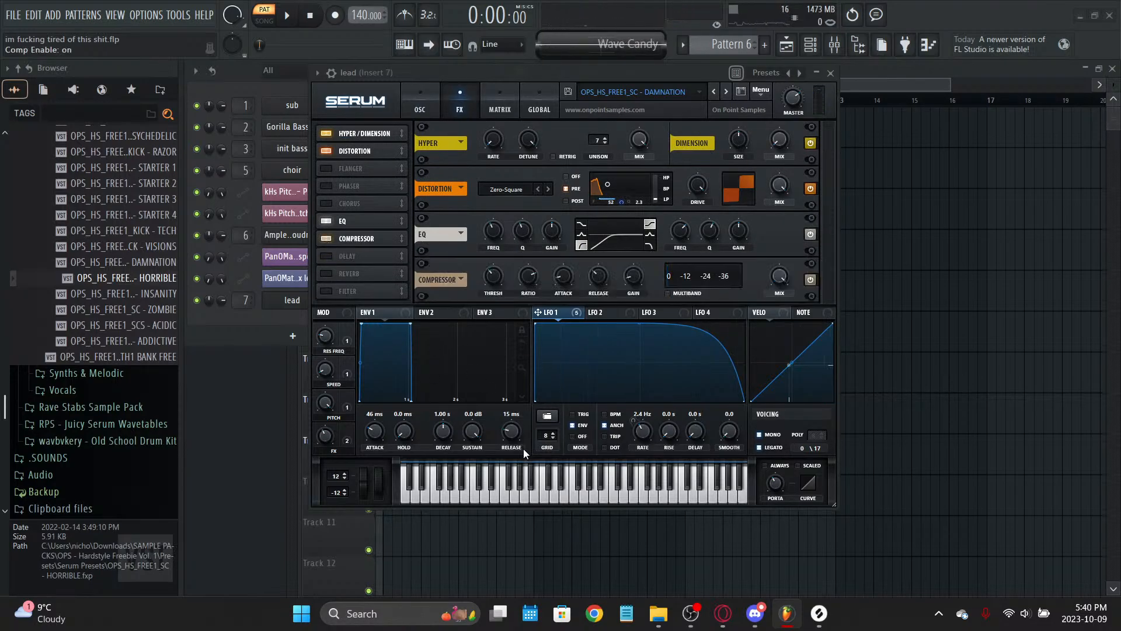
# Step: Turn off the EQ effect in the lead's Serum, test a few notes and return to the oscillator page
pyautogui.click(566, 485)
pyautogui.click(811, 235)
pyautogui.click(437, 469)
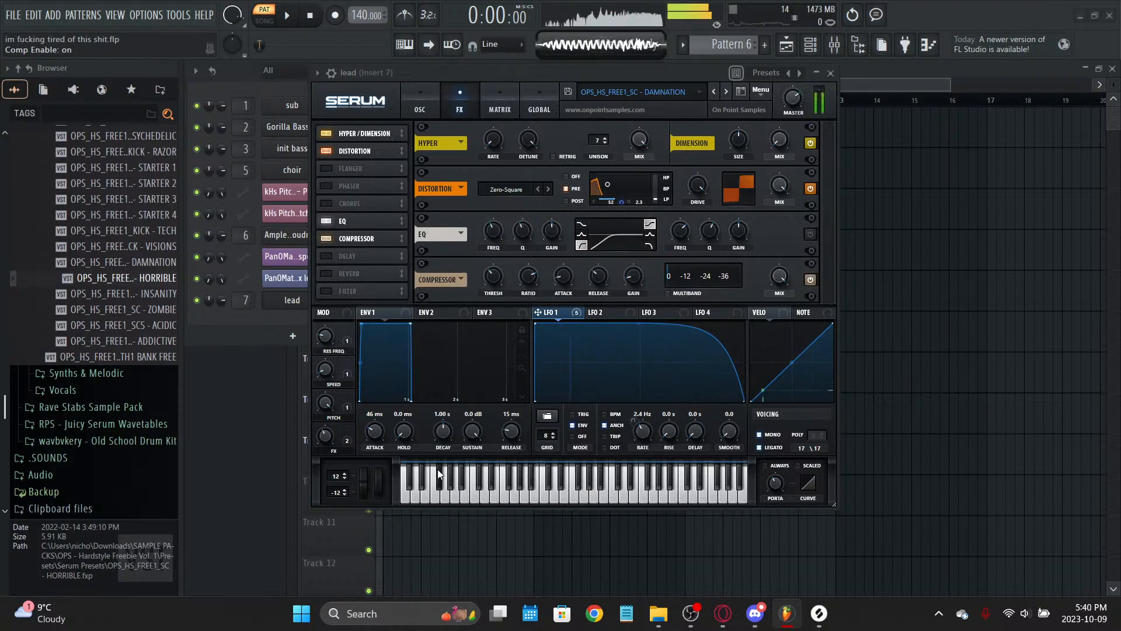
pyautogui.click(475, 521)
pyautogui.click(420, 96)
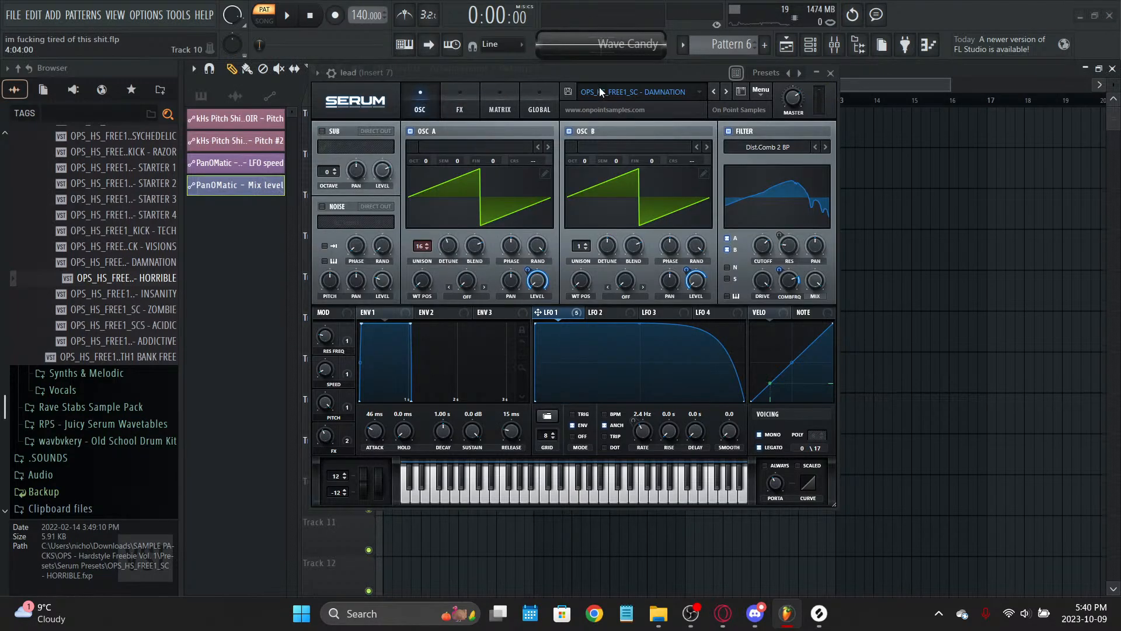
# Step: Play the lead pattern, close Serum and listen to the full arrangement in song mode
pyautogui.moveTo(594, 73); pyautogui.dragTo(593, 74)
pyautogui.press('space')
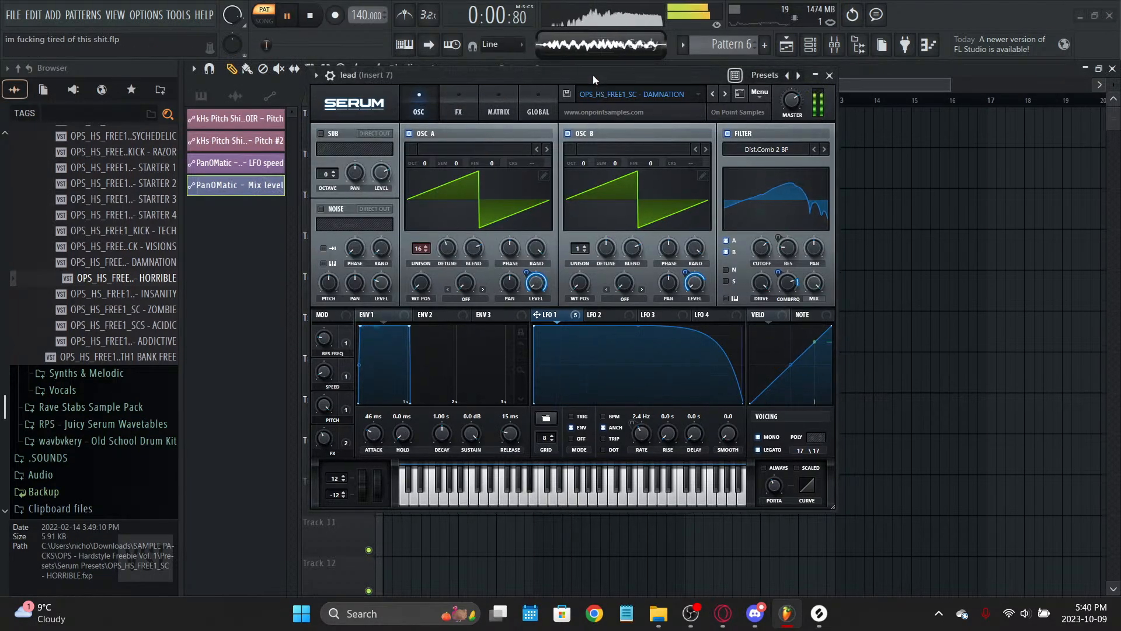
pyautogui.press('Escape')
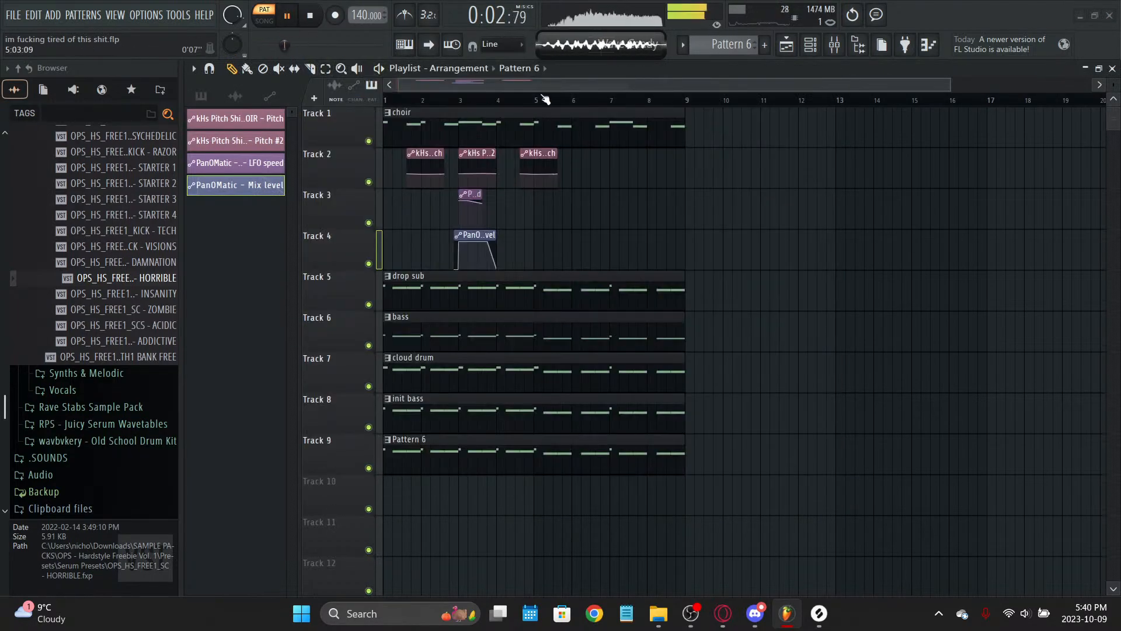
pyautogui.click(267, 22)
pyautogui.press('space')
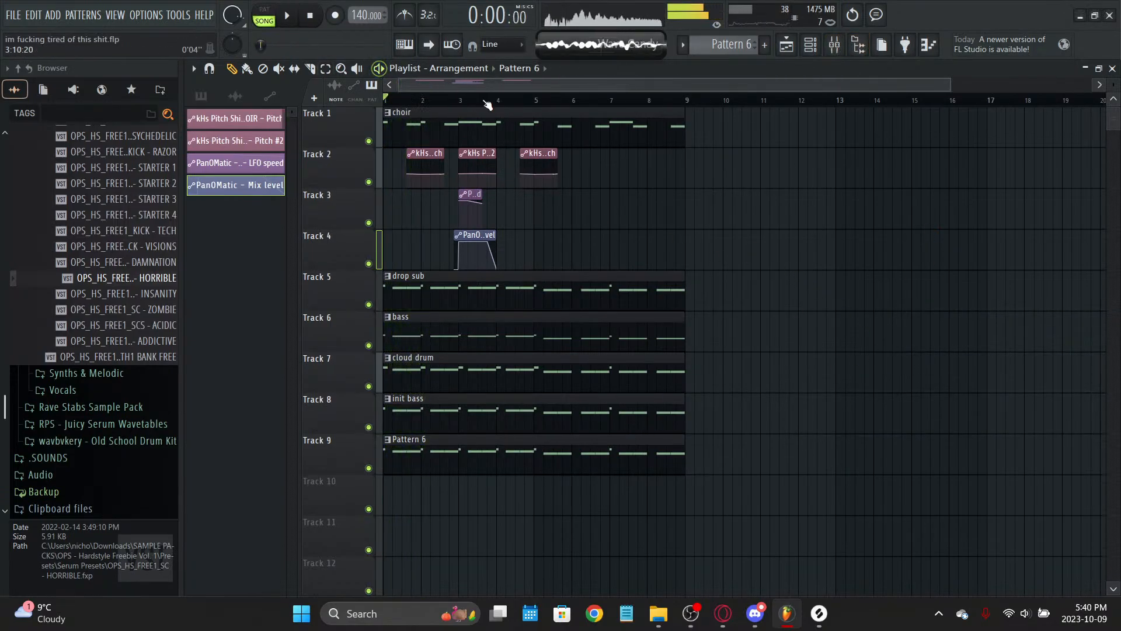
# Step: Move all playlist clips along the timeline to start at bar 33 and stop playback
pyautogui.scroll(-1, 488, 85)
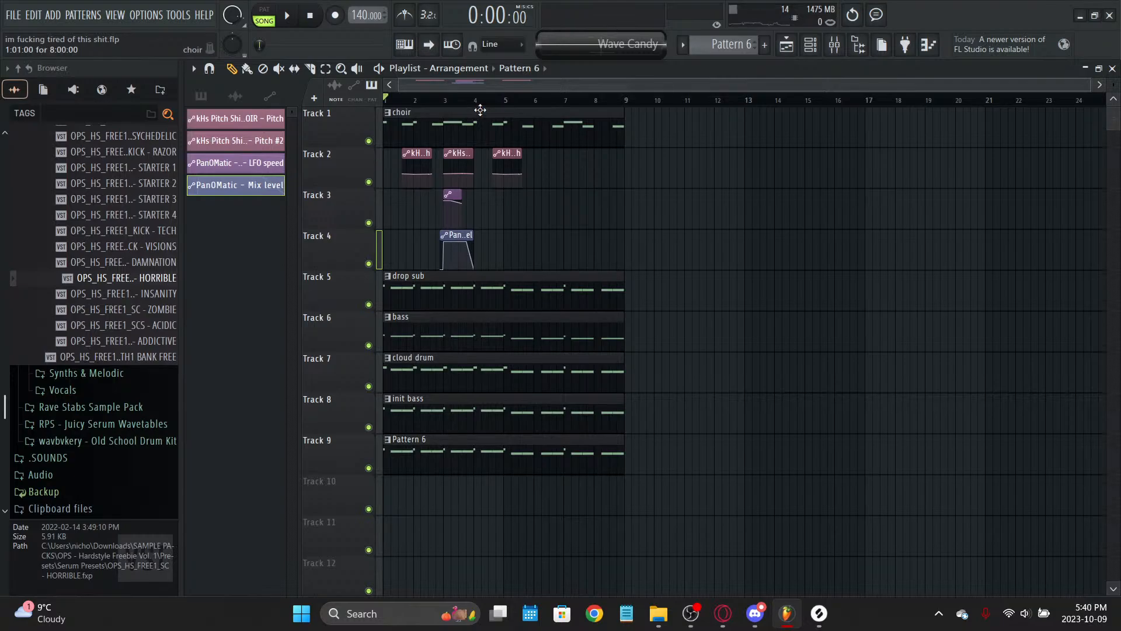
pyautogui.hotkey('ctrl', 'a')
pyautogui.moveTo(480, 109); pyautogui.dragTo(936, 153)
pyautogui.scroll(-3, 766, 91)
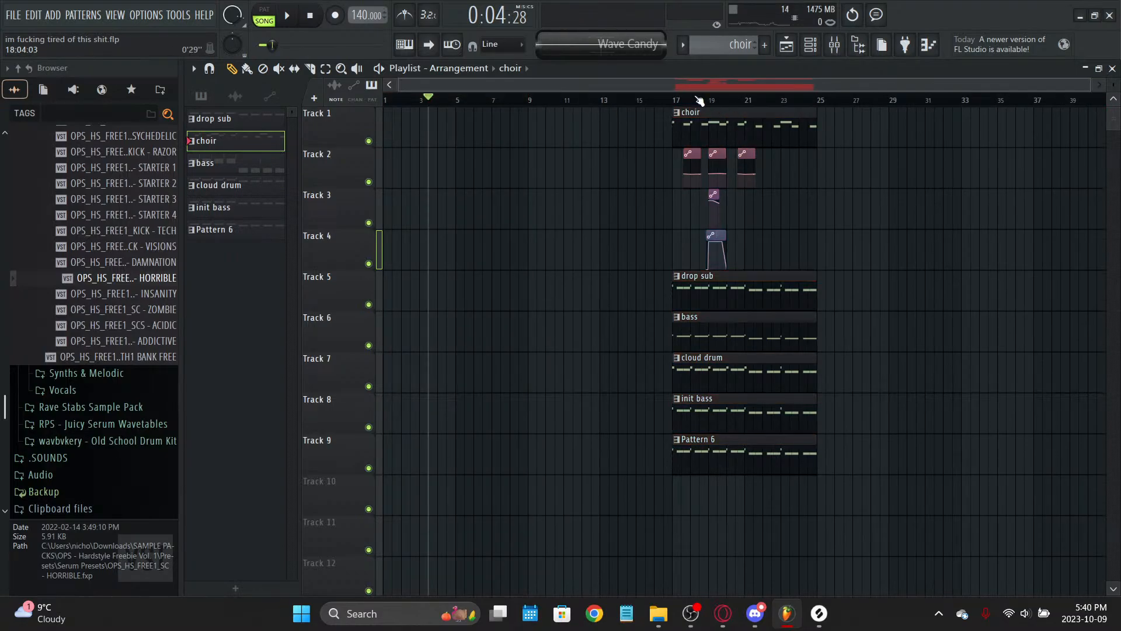
pyautogui.hotkey('ctrl', 'a')
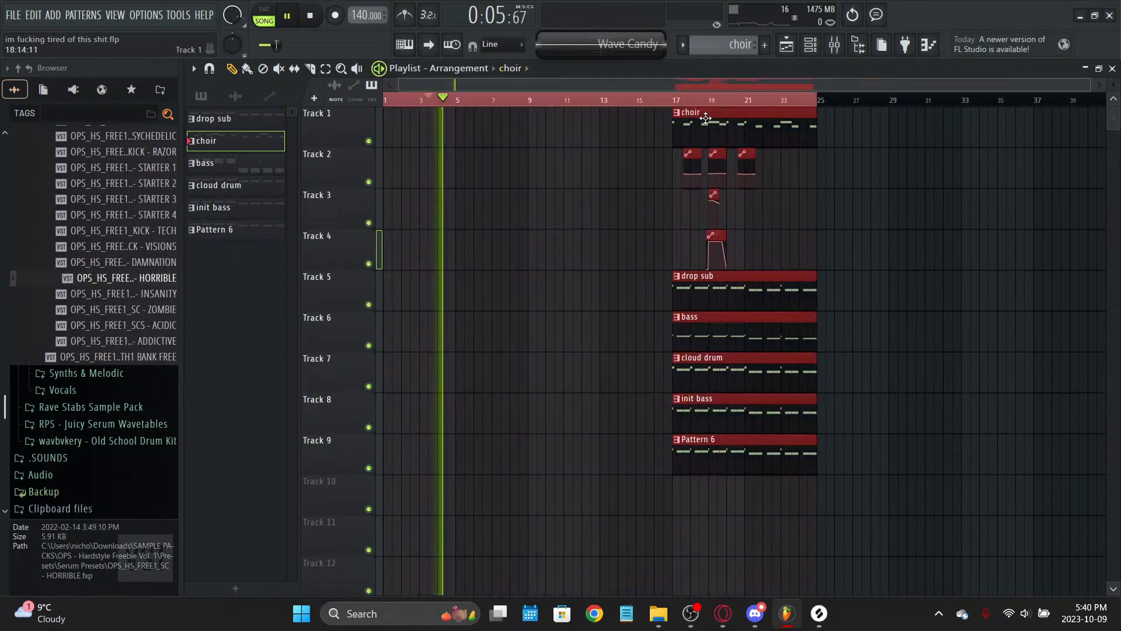
pyautogui.moveTo(703, 132); pyautogui.dragTo(992, 132)
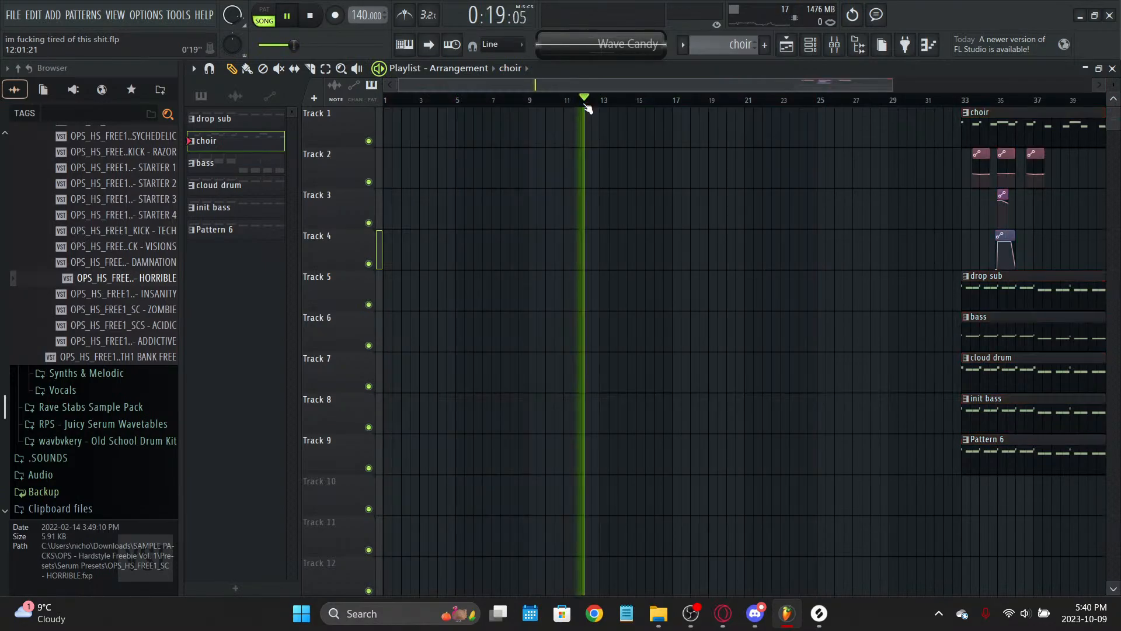
pyautogui.press('space')
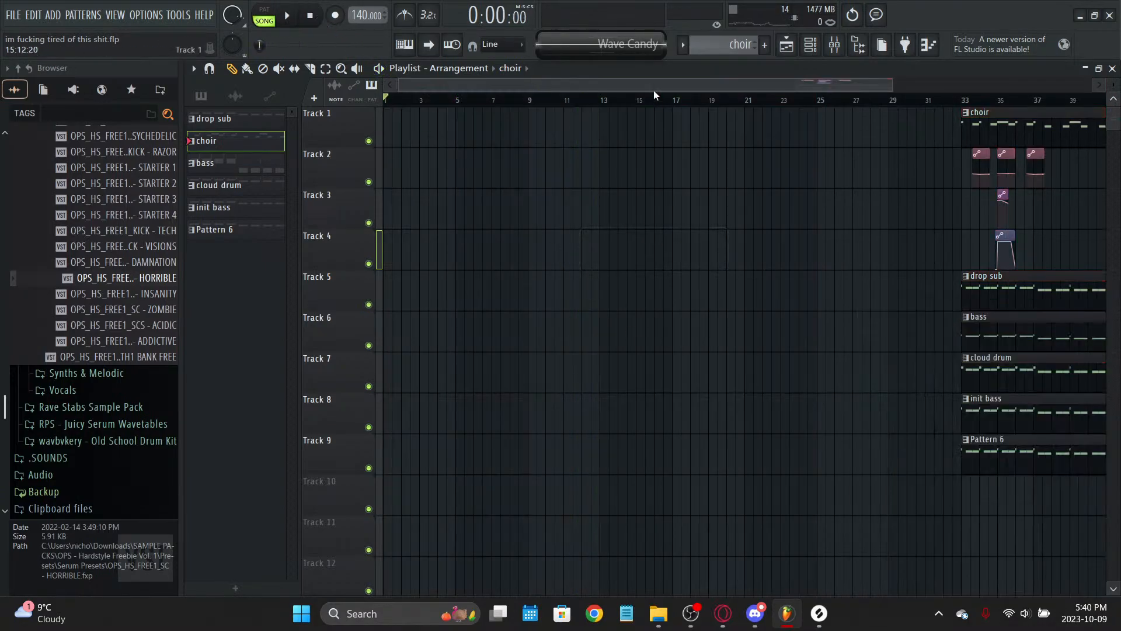
# Step: Switch to OBS and change the streamed scene to Scene 2
pyautogui.click(631, 625)
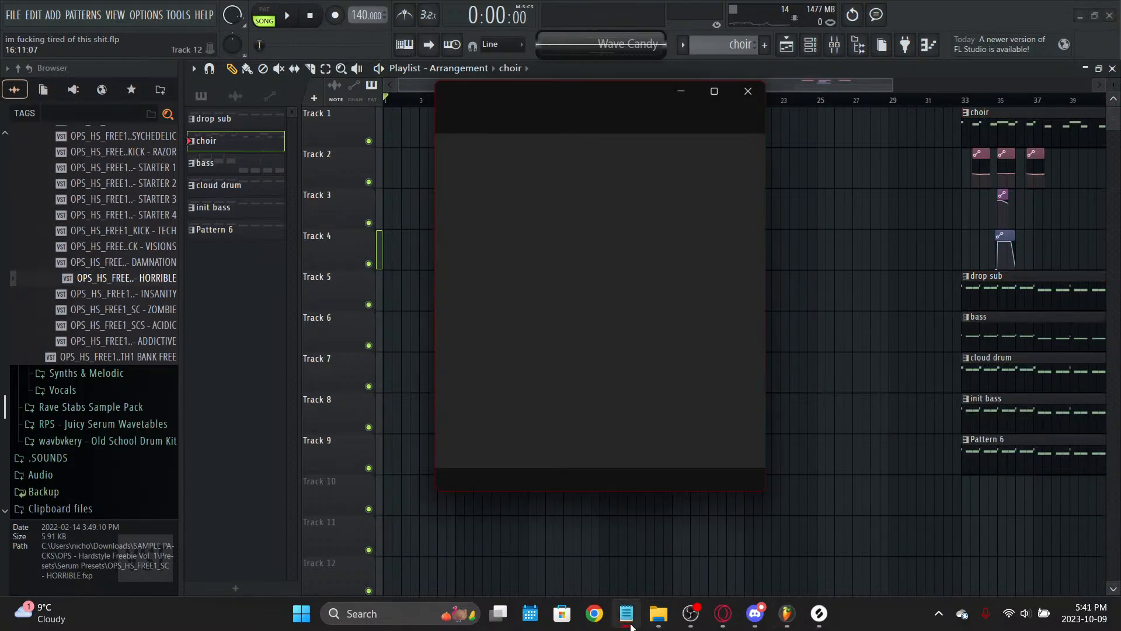
pyautogui.click(631, 623)
pyautogui.click(691, 613)
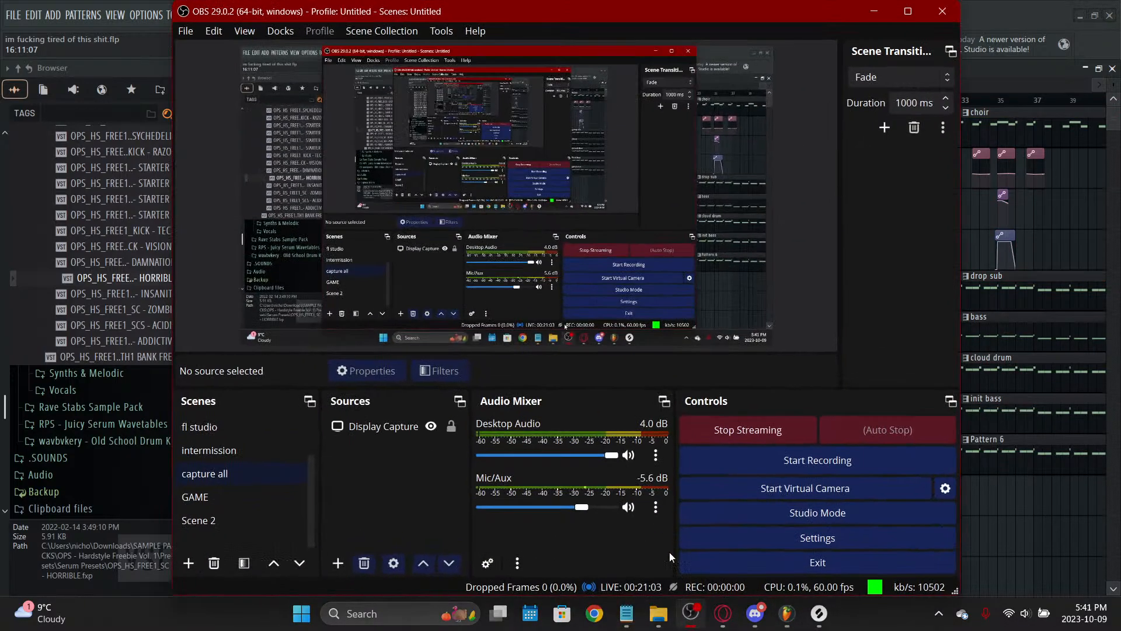
pyautogui.click(267, 520)
pyautogui.click(1007, 533)
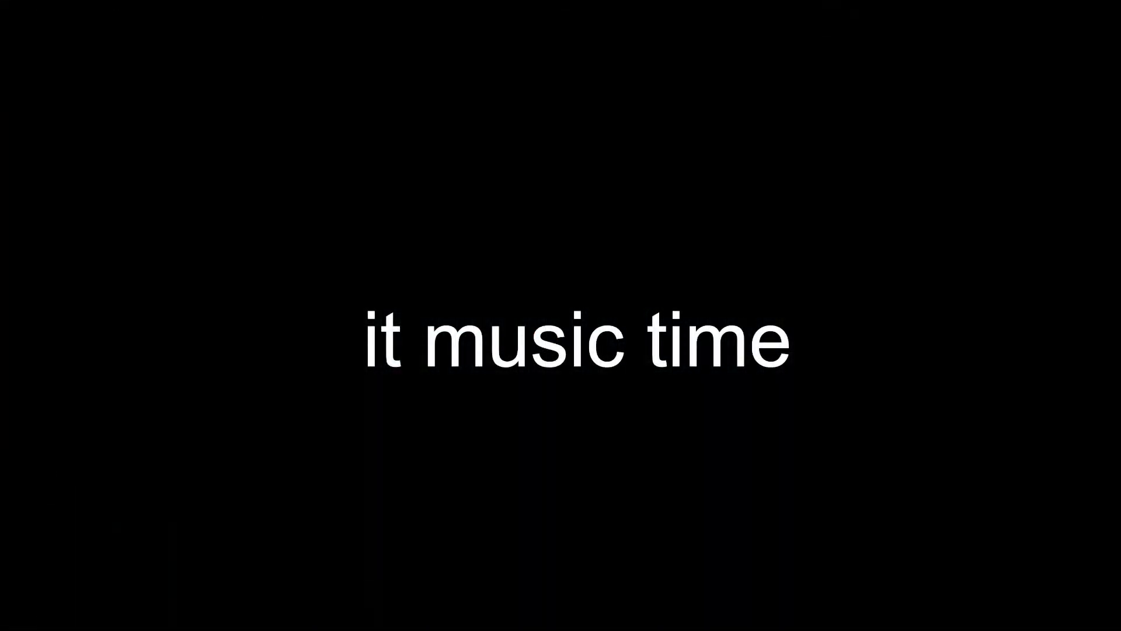
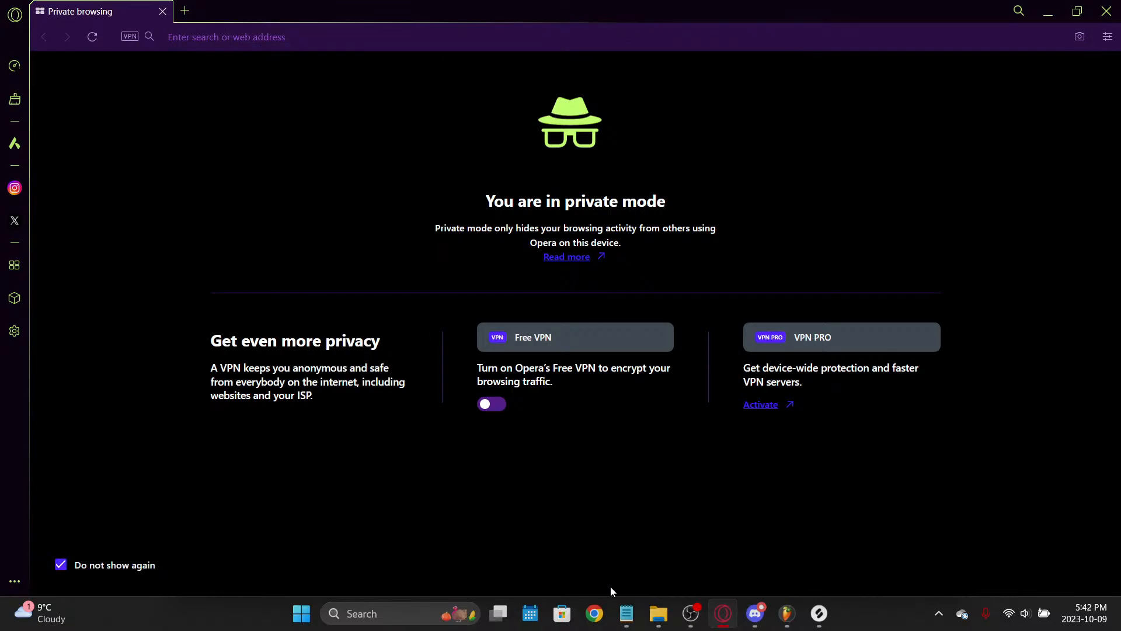
# Step: Open the r.txt notes in Notepad, maximize the window and read through the lyrics
pyautogui.click(626, 613)
pyautogui.scroll(-5, 604, 315)
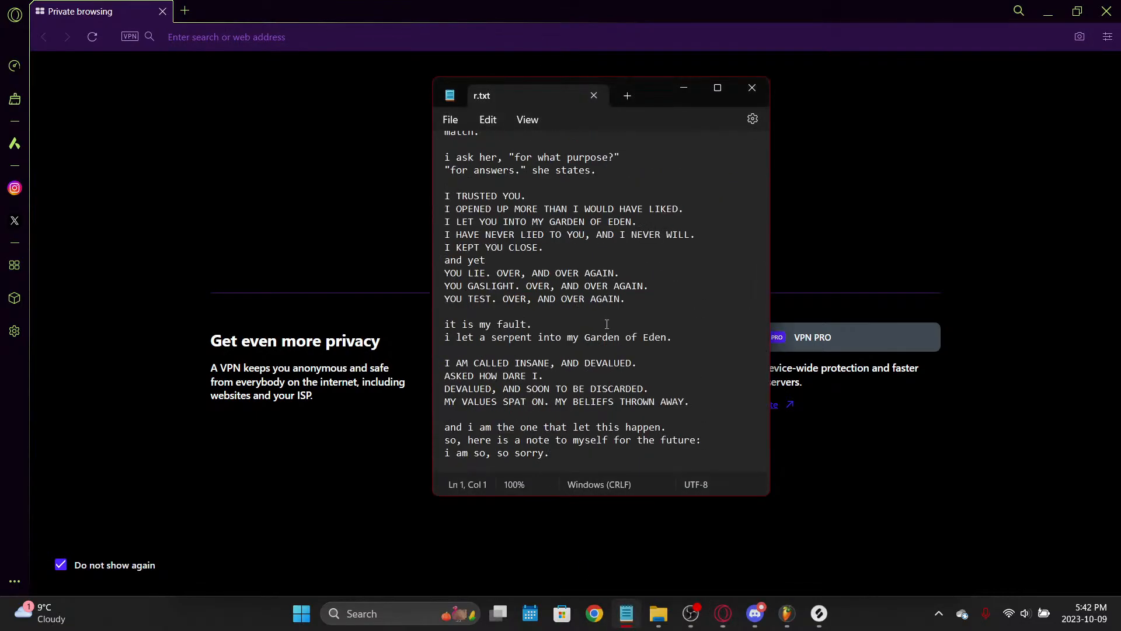
pyautogui.click(718, 87)
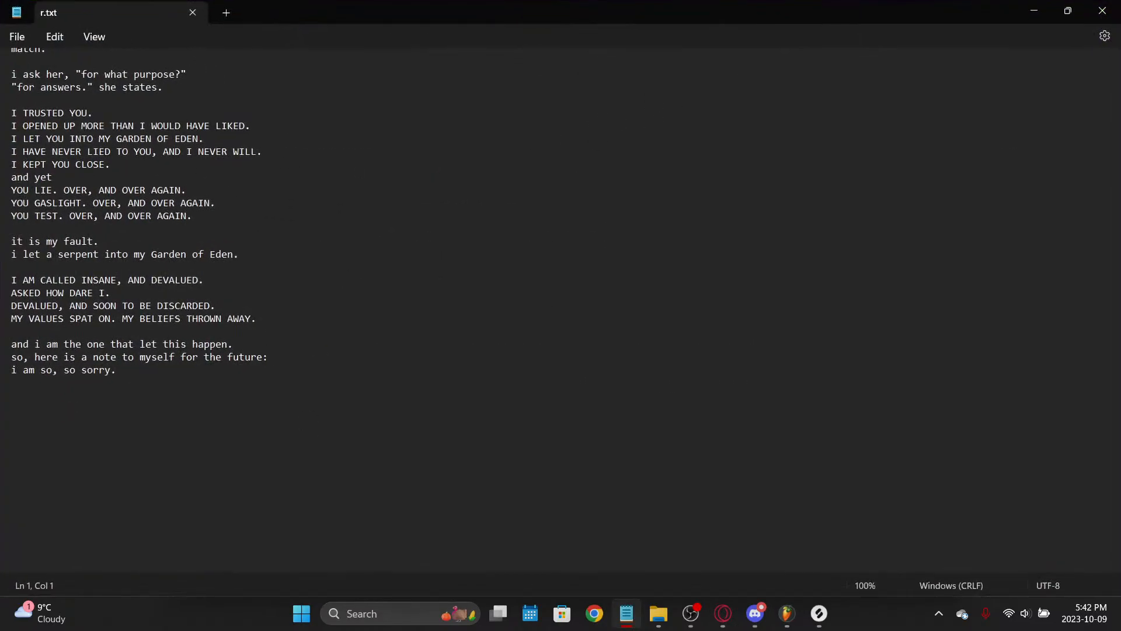
pyautogui.scroll(-1, 453, 211)
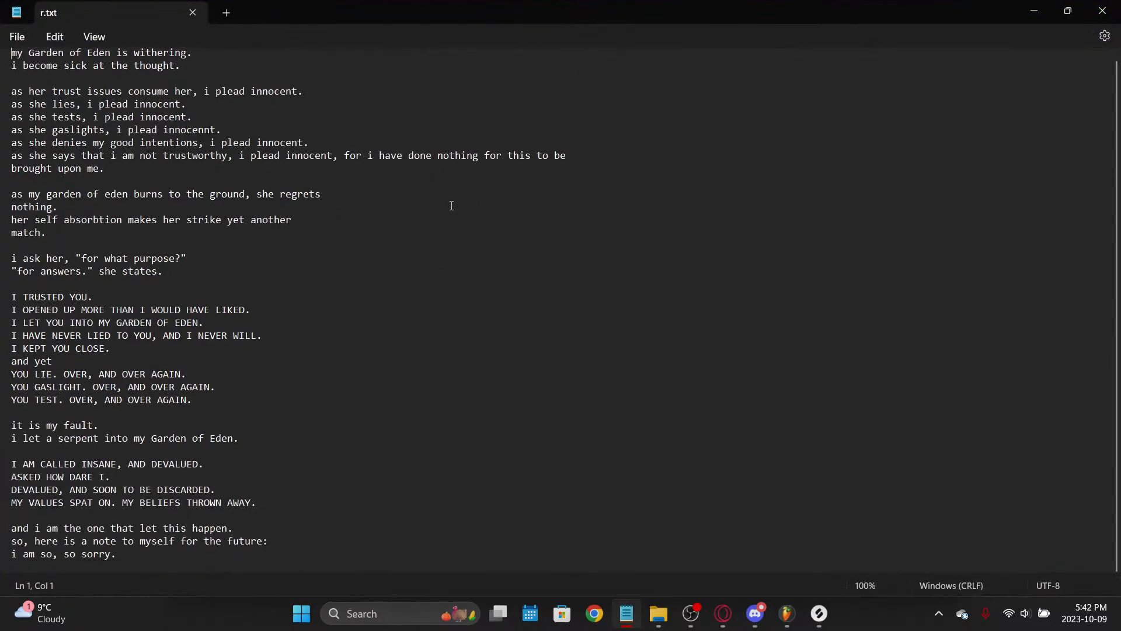
# Step: Restore the r.txt notes window to its smaller size and minimize it to get back to the browser
pyautogui.scroll(1, 444, 186)
pyautogui.click(1069, 10)
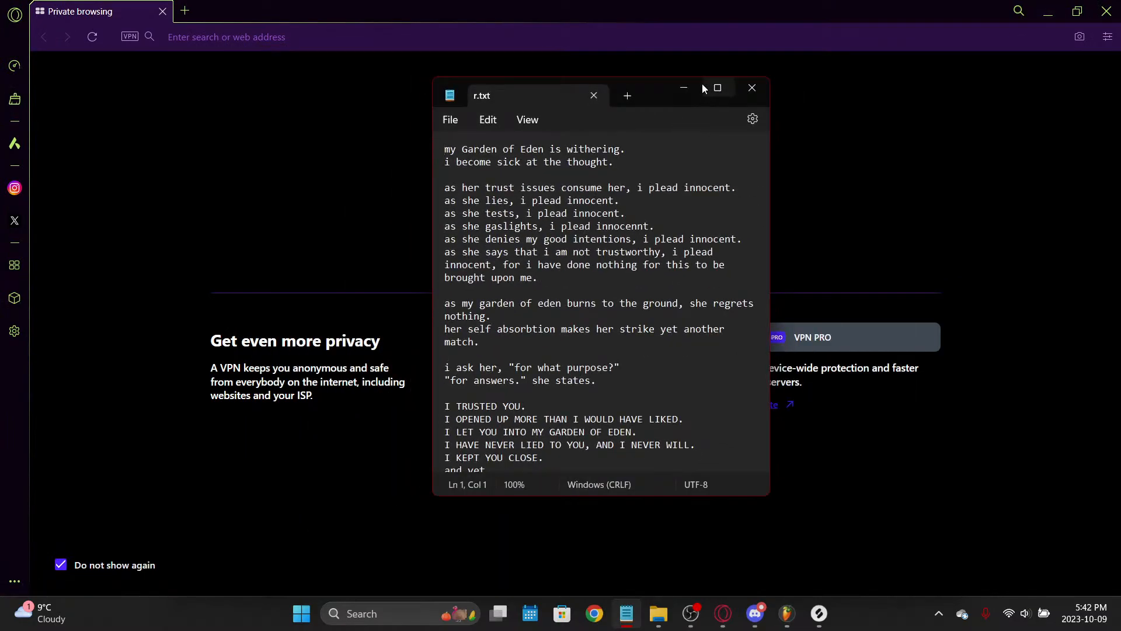
pyautogui.click(702, 83)
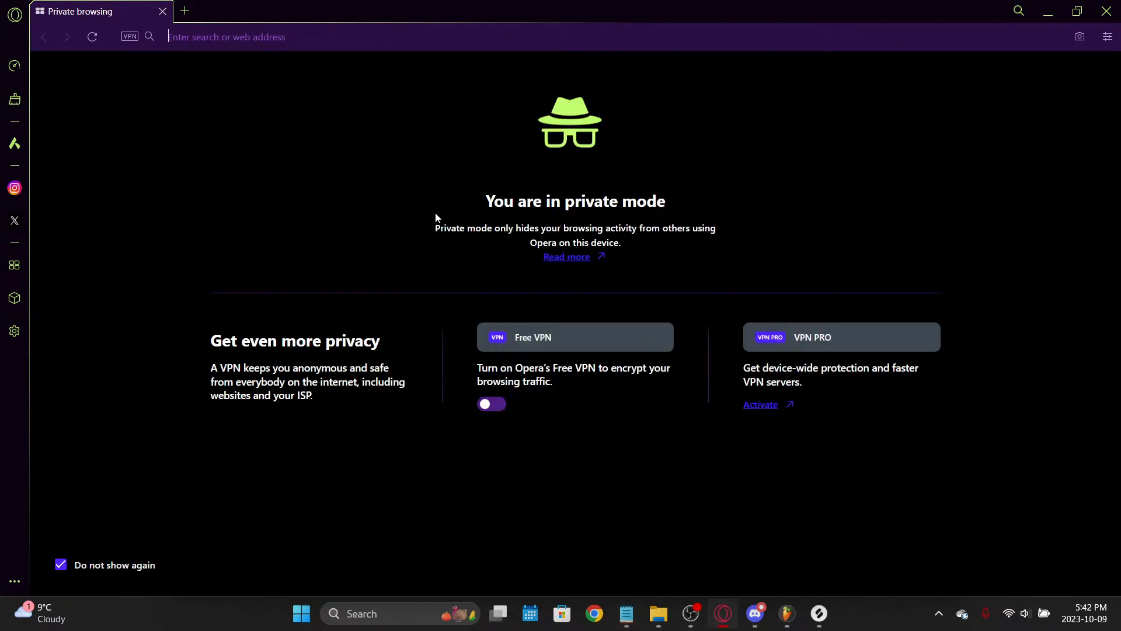
# Step: Search the web for "emotional tts" in the private browser window
pyautogui.click(268, 38)
pyautogui.write('emot')
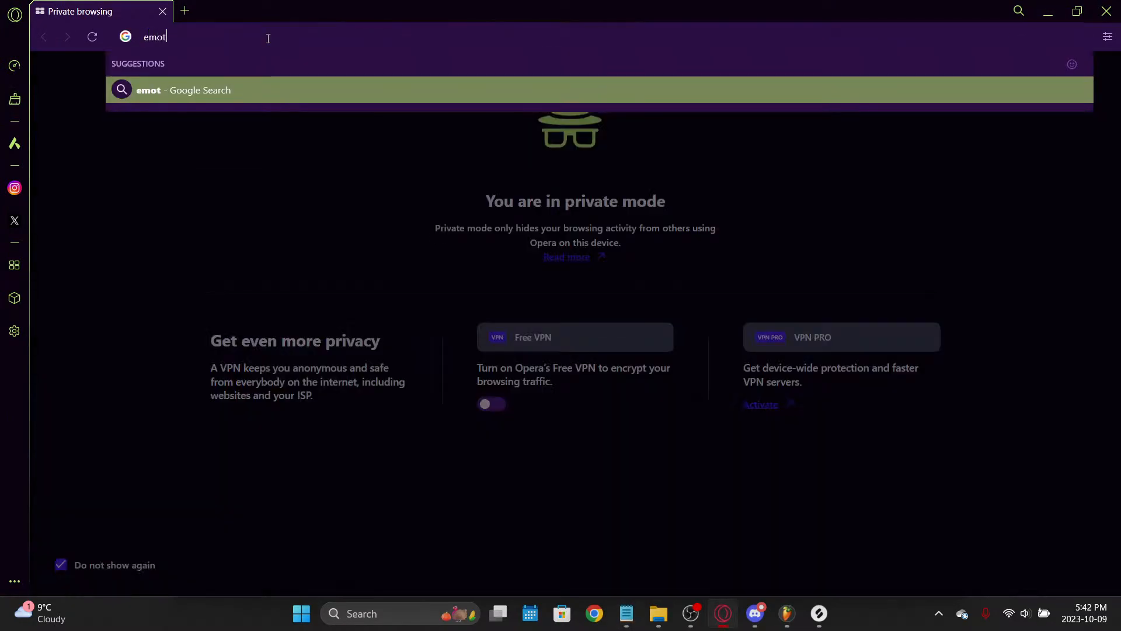
pyautogui.write('ionmal')
pyautogui.press('BackSpace')
pyautogui.press('BackSpace')
pyautogui.press('BackSpace')
pyautogui.write('al tts')
pyautogui.press('Return')
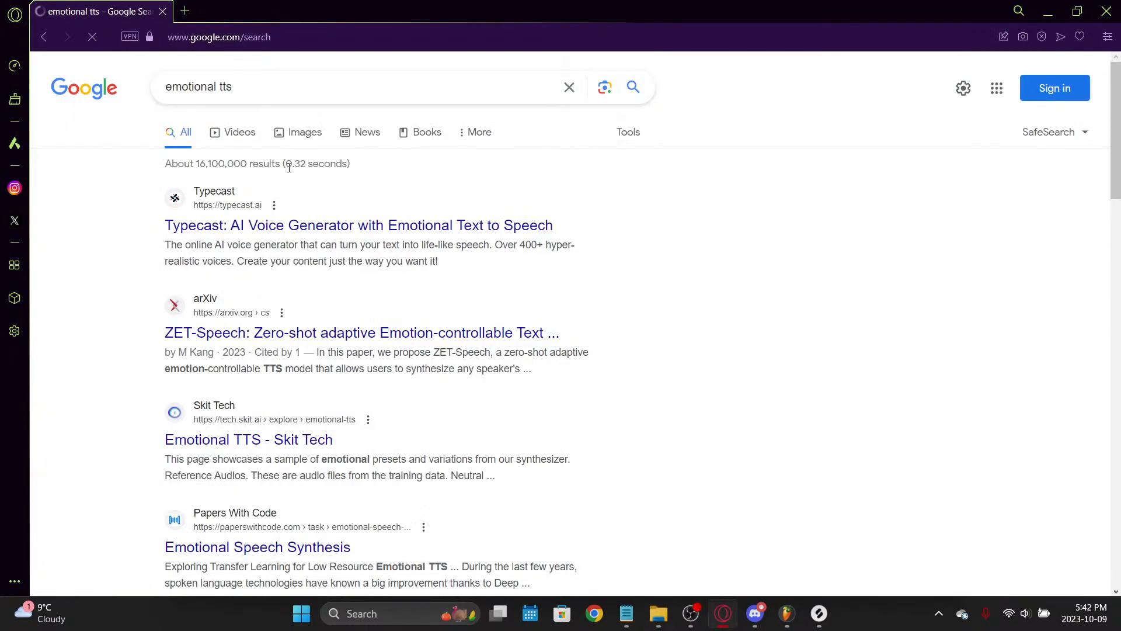
# Step: Check the Typecast result and the arXiv ZET-Speech paper, returning to the search results after each
pyautogui.click(308, 225)
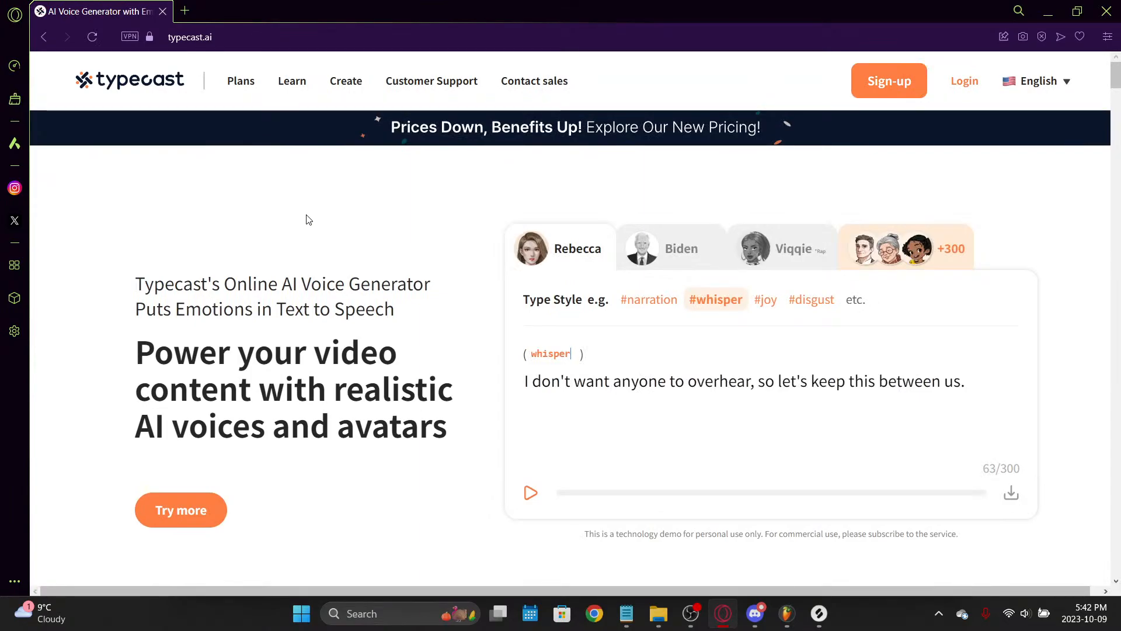
pyautogui.hotkey('alt', 'Left')
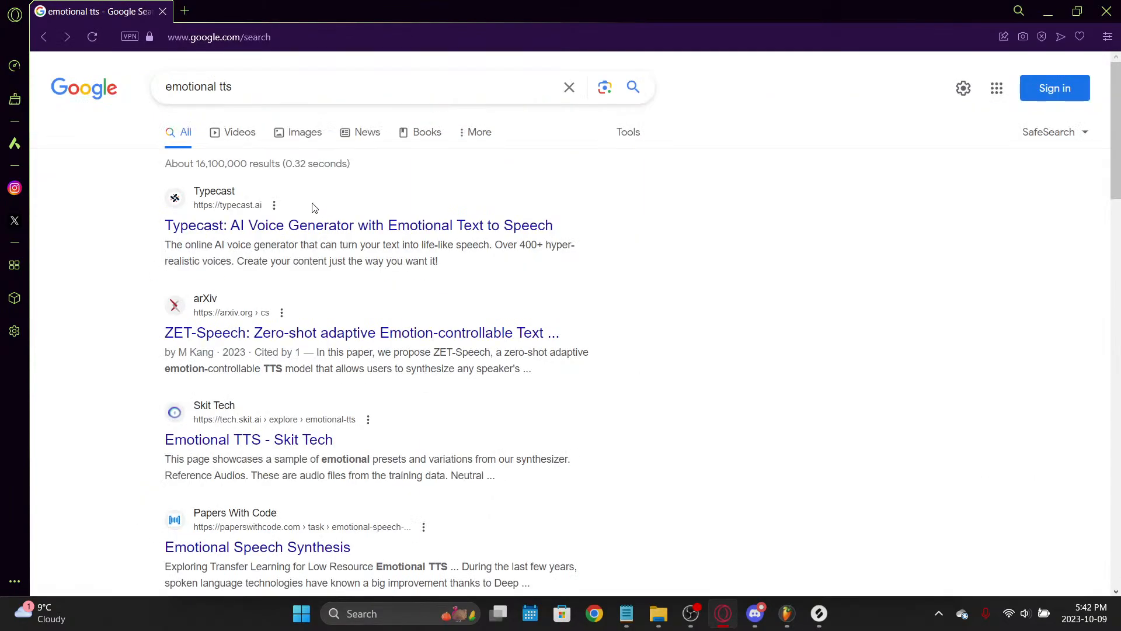
pyautogui.click(297, 334)
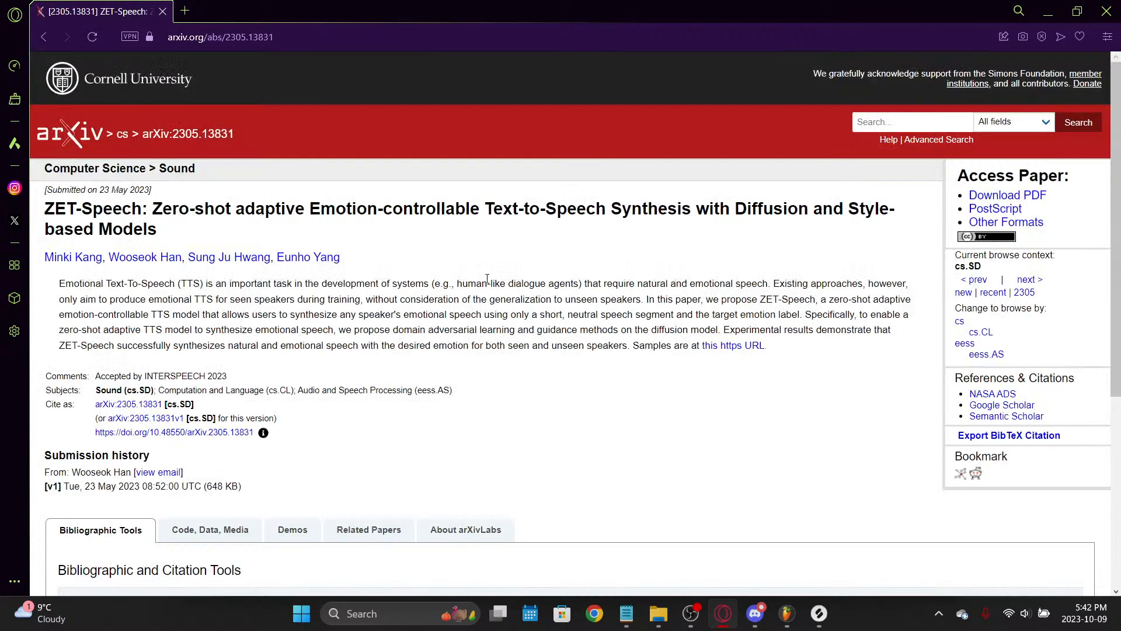
pyautogui.scroll(-5, 487, 279)
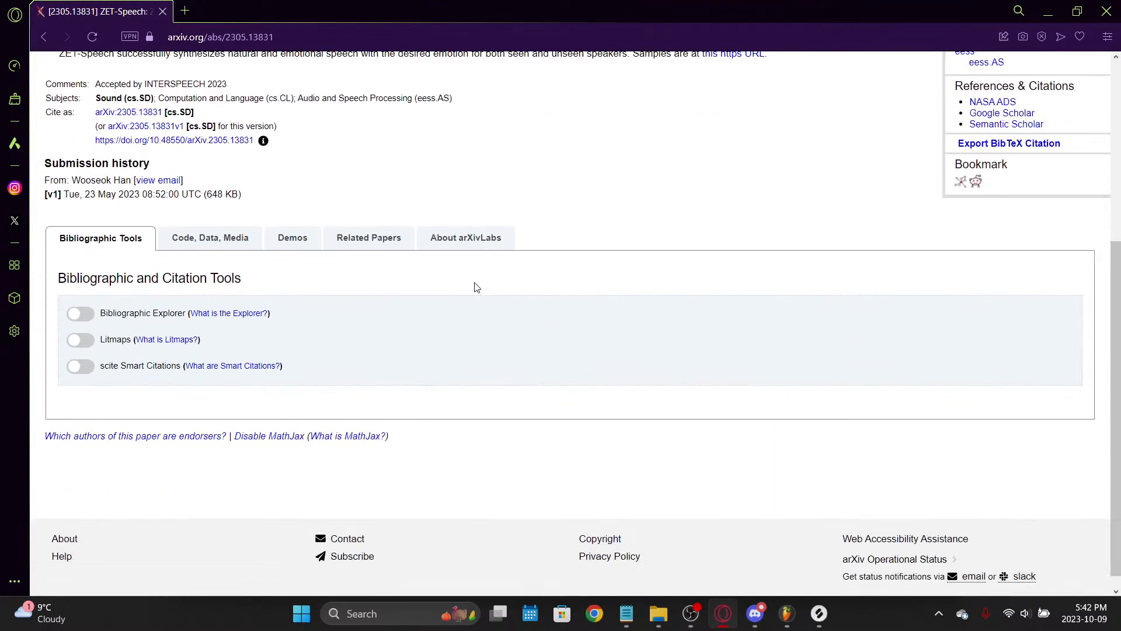
pyautogui.hotkey('alt', 'Left')
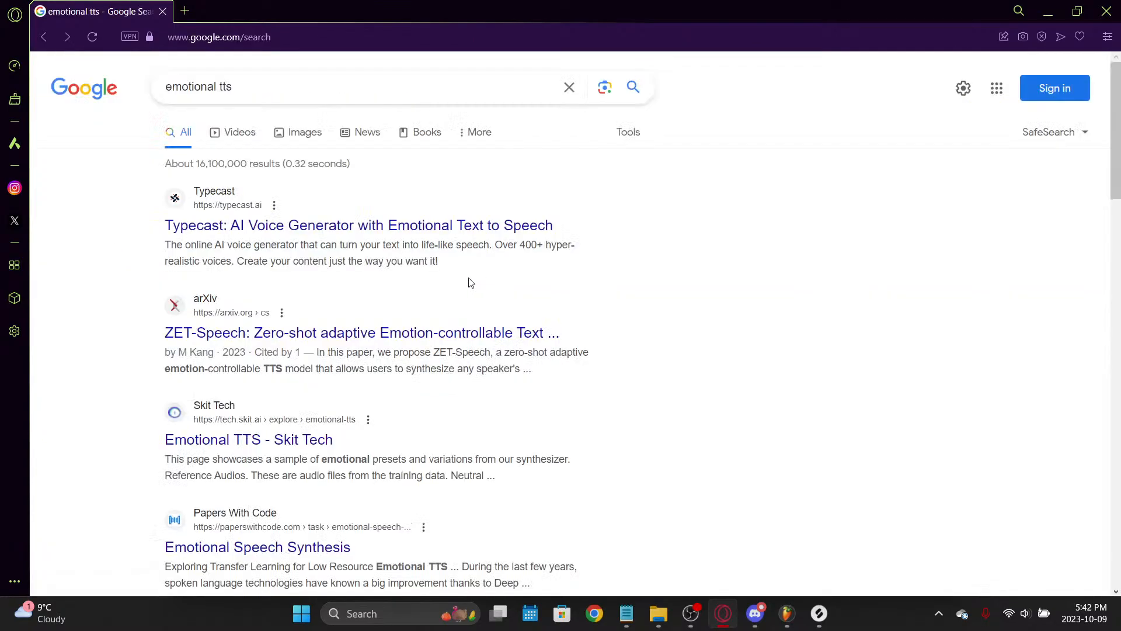
# Step: Open the Skit Tech Emotional TTS page and listen to the Neutral, Happy and Sad reference samples
pyautogui.click(264, 453)
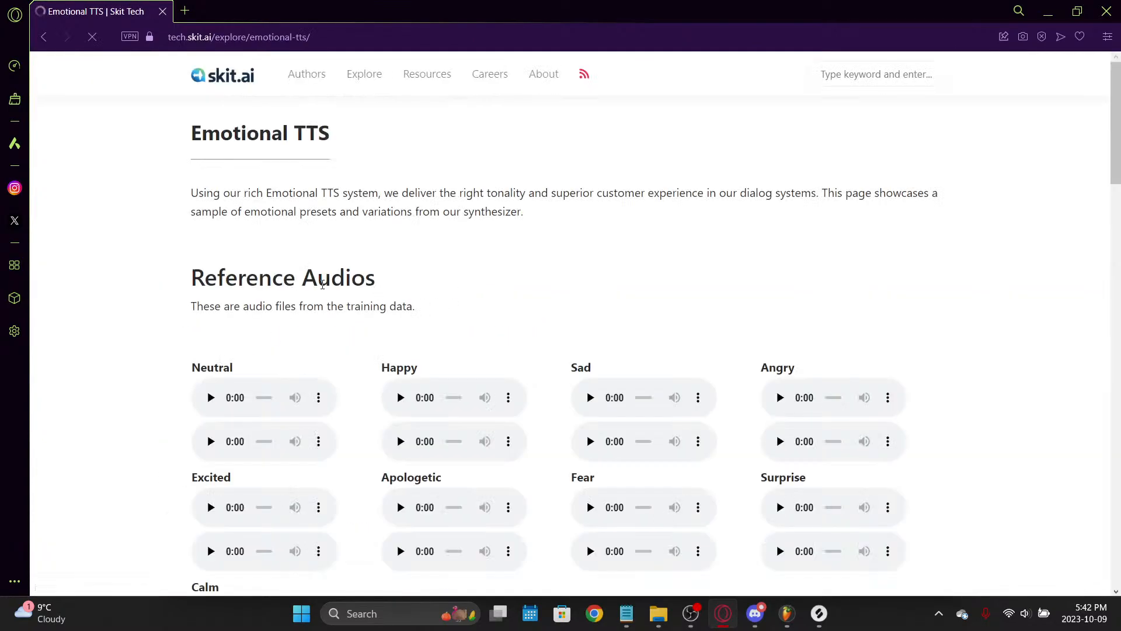
pyautogui.scroll(-20, 297, 276)
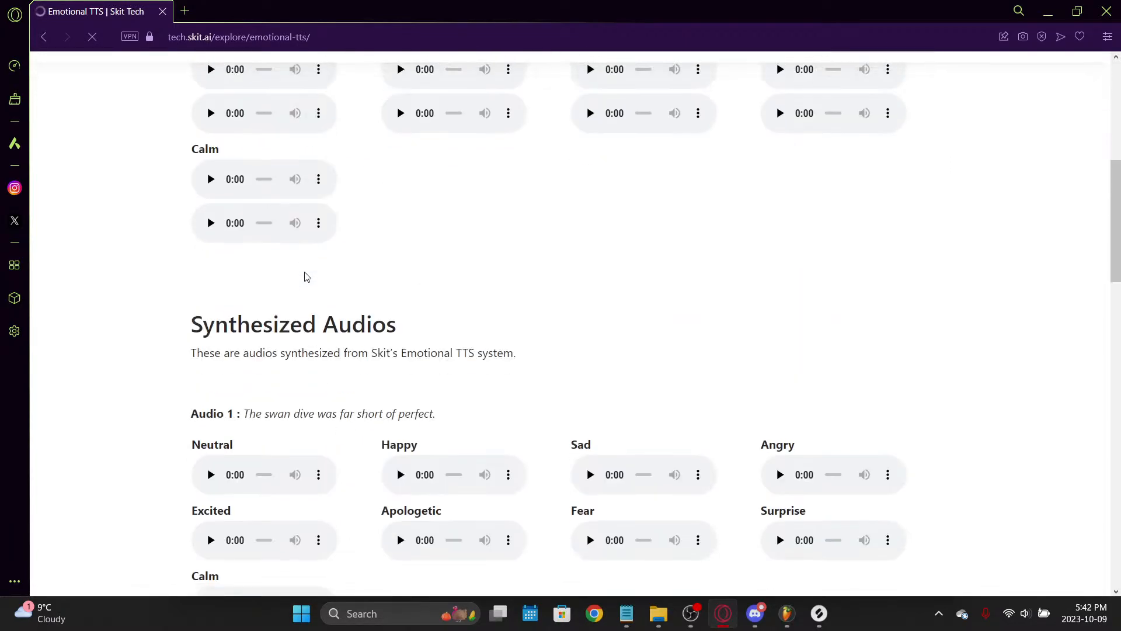
pyautogui.scroll(-2, 267, 296)
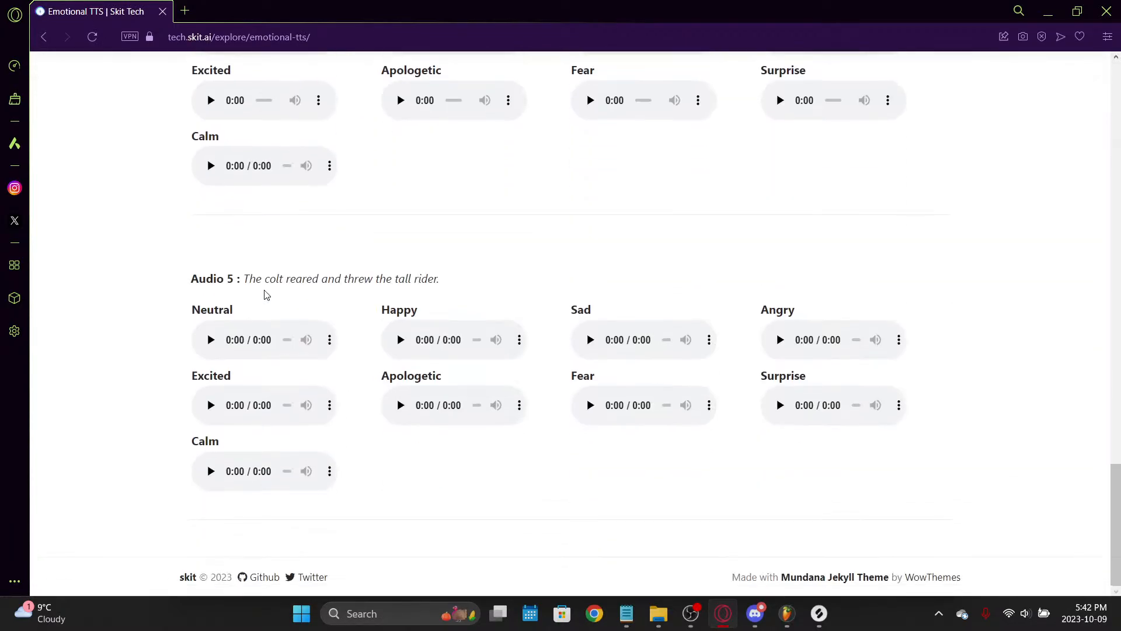
pyautogui.moveTo(1117, 502); pyautogui.dragTo(1117, 97)
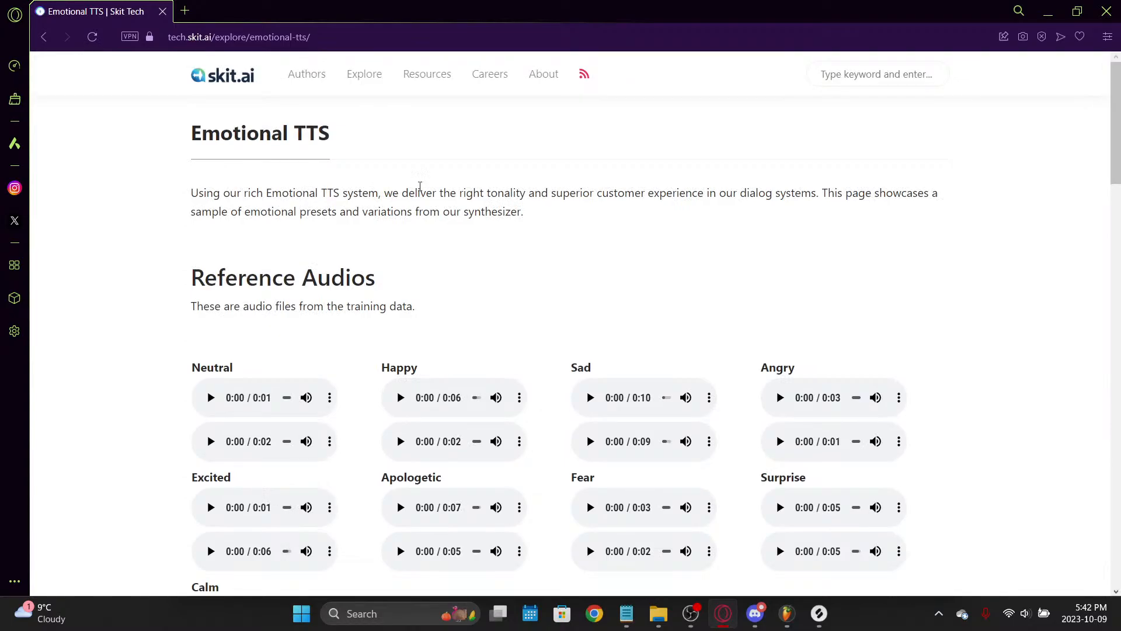
pyautogui.click(211, 398)
pyautogui.click(400, 397)
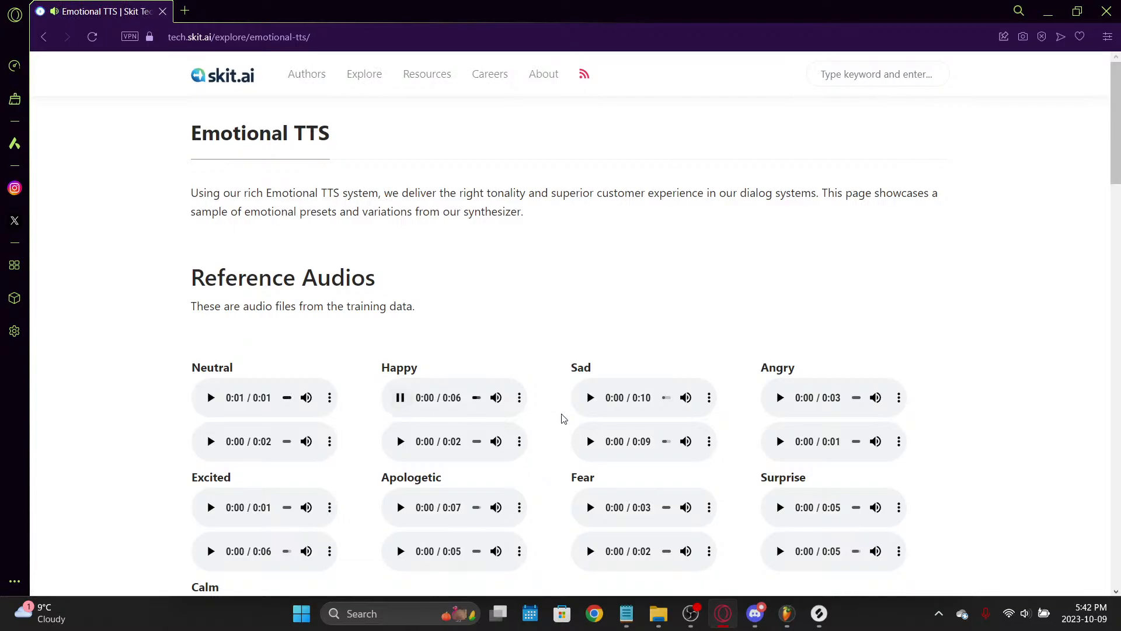
pyautogui.click(411, 401)
pyautogui.click(590, 442)
pyautogui.click(590, 441)
pyautogui.scroll(-5, 592, 447)
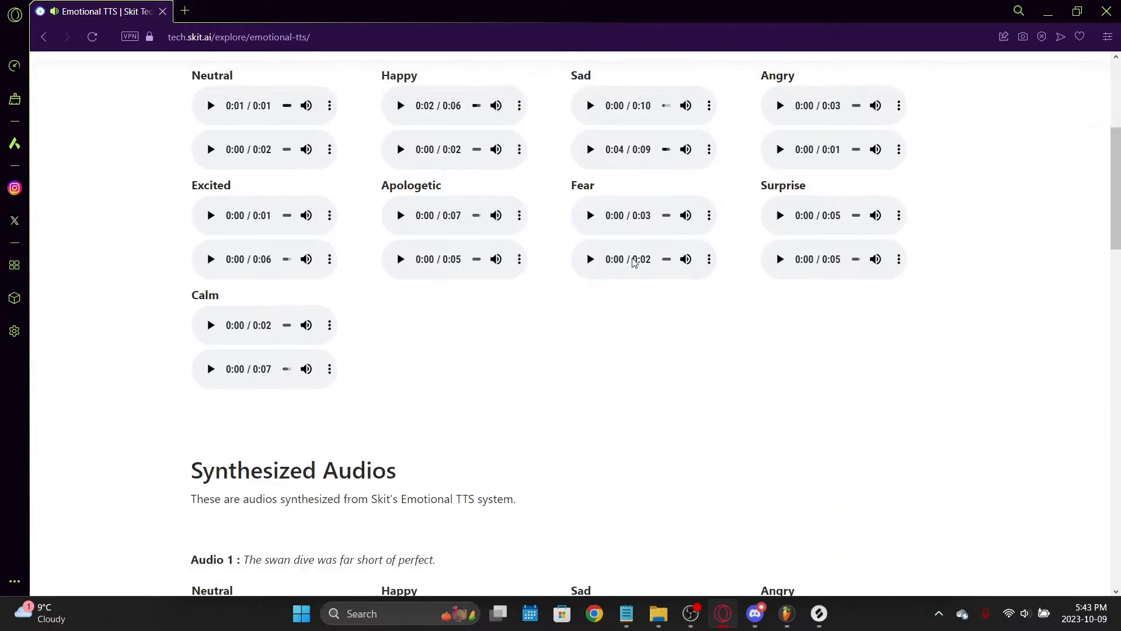
# Step: Listen to the Fear, Apologetic, Excited and Surprise reference samples and return to the search results
pyautogui.click(591, 261)
pyautogui.click(587, 221)
pyautogui.click(402, 222)
pyautogui.click(397, 220)
pyautogui.click(398, 259)
pyautogui.click(209, 218)
pyautogui.click(210, 105)
pyautogui.scroll(-5, 648, 281)
pyautogui.scroll(4, 826, 201)
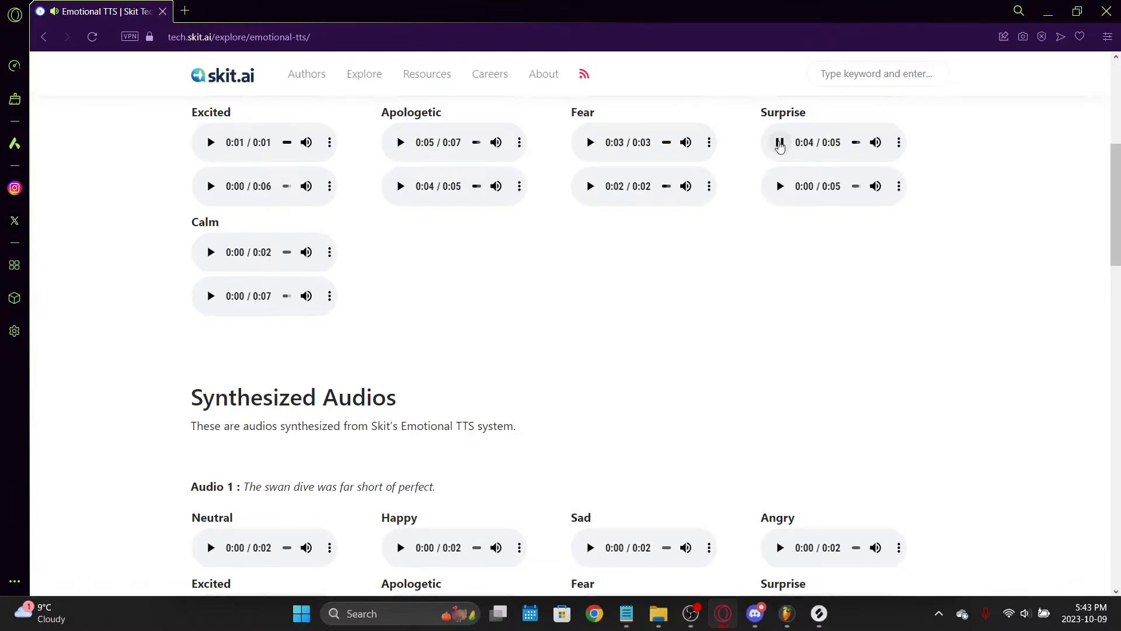
pyautogui.scroll(-5, 728, 282)
pyautogui.hotkey('alt', 'Left')
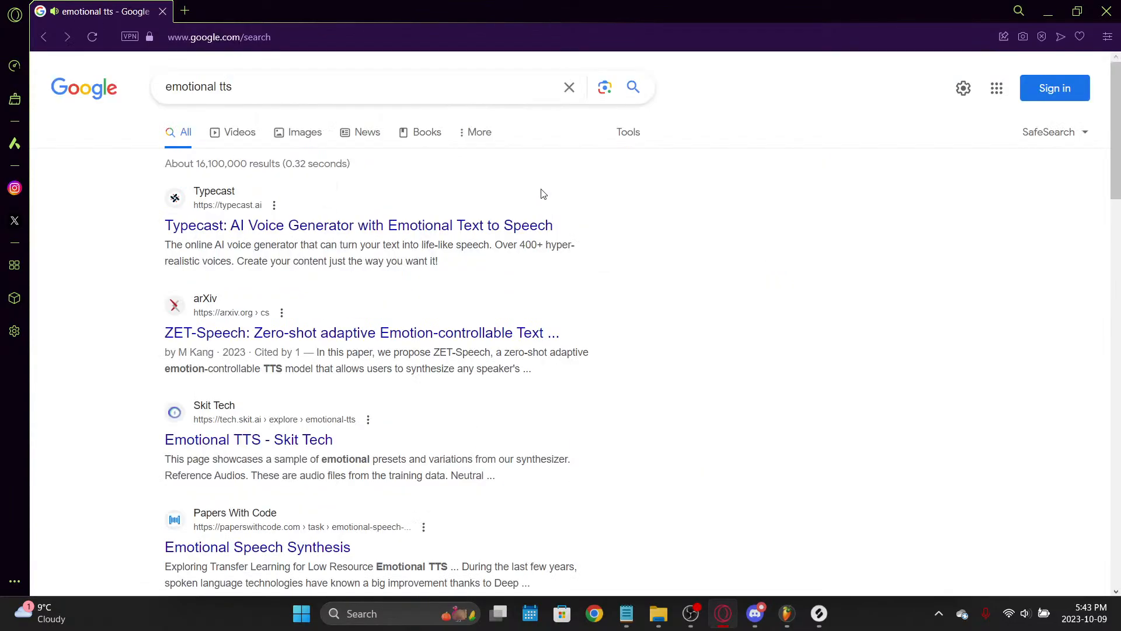
# Step: Open the Papers With Code result on Emotional Speech Synthesis and skim its list of papers
pyautogui.scroll(-4, 441, 165)
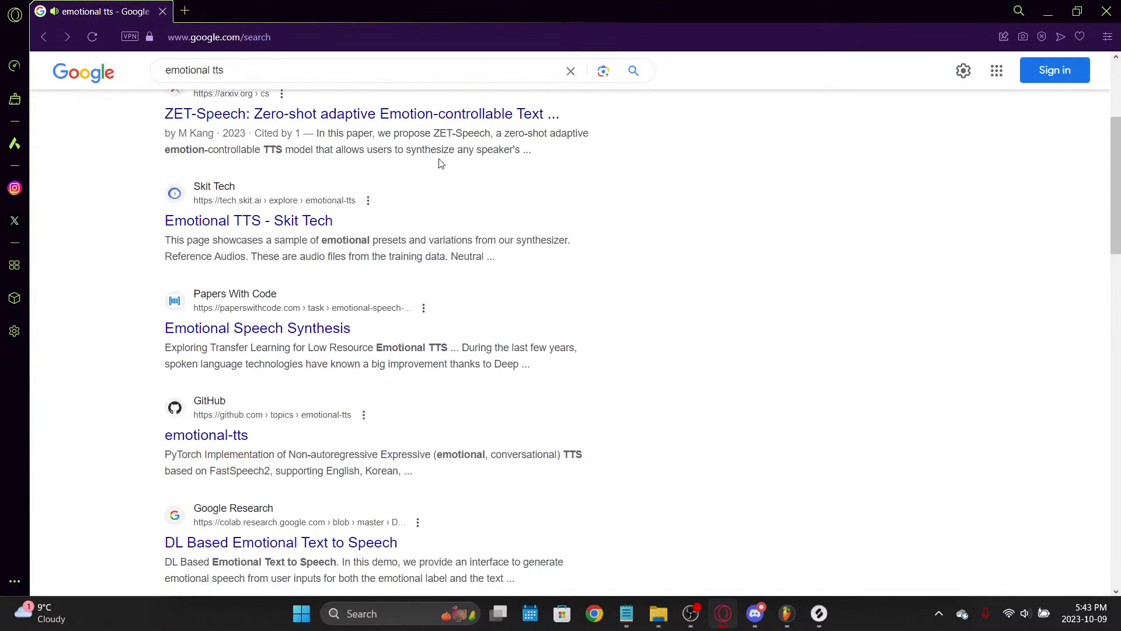
pyautogui.click(165, 327)
pyautogui.scroll(-10, 251, 323)
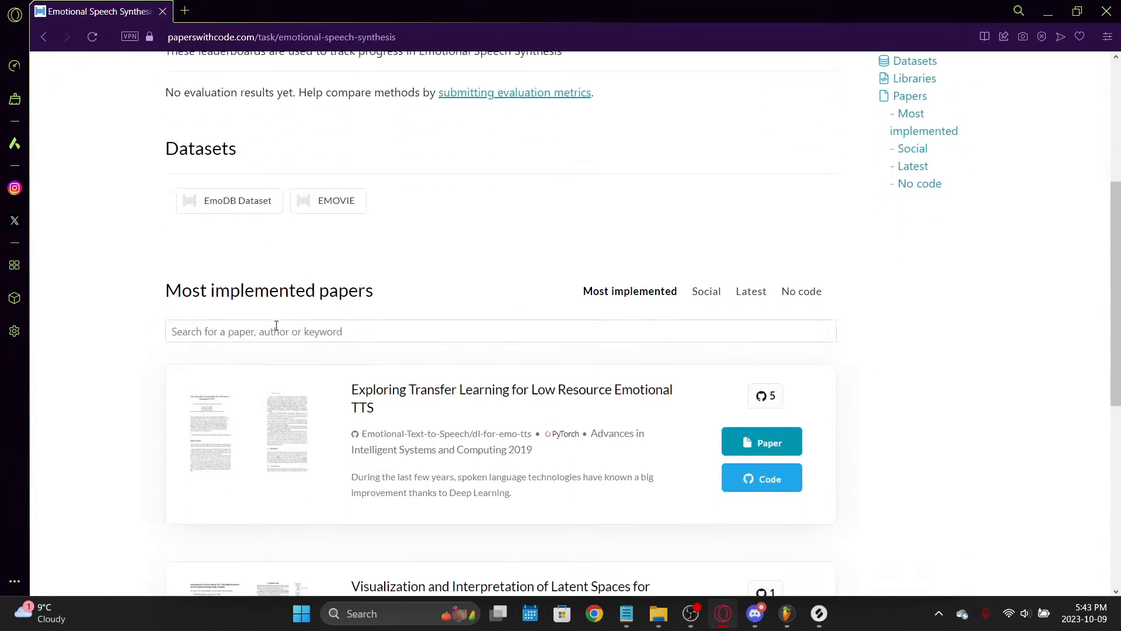
pyautogui.click(185, 11)
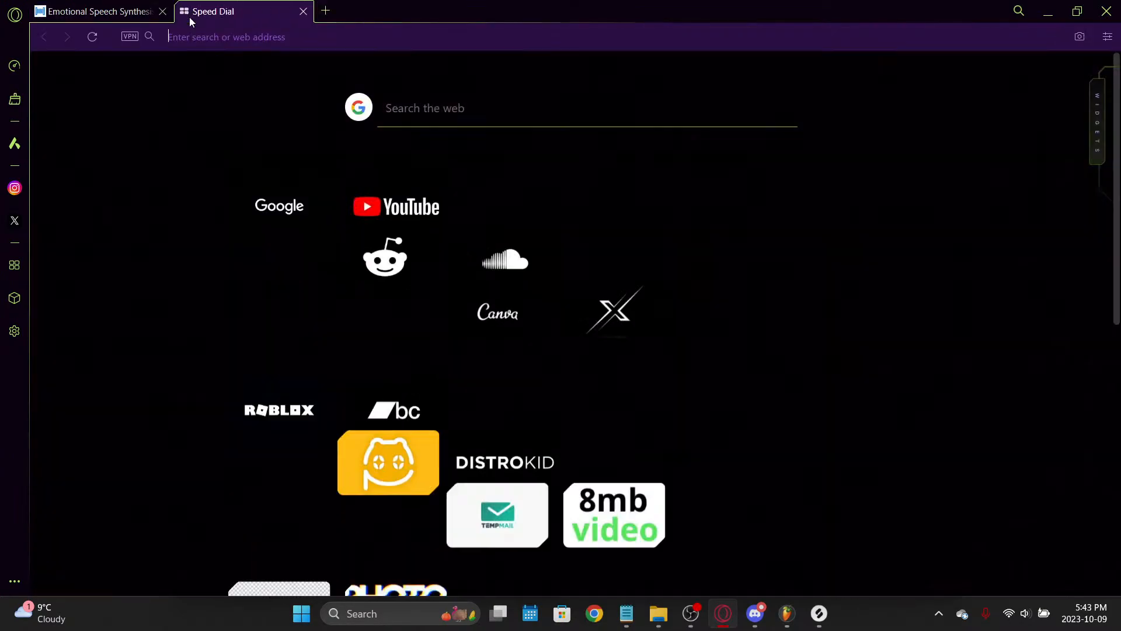
pyautogui.click(432, 221)
pyautogui.click(306, 12)
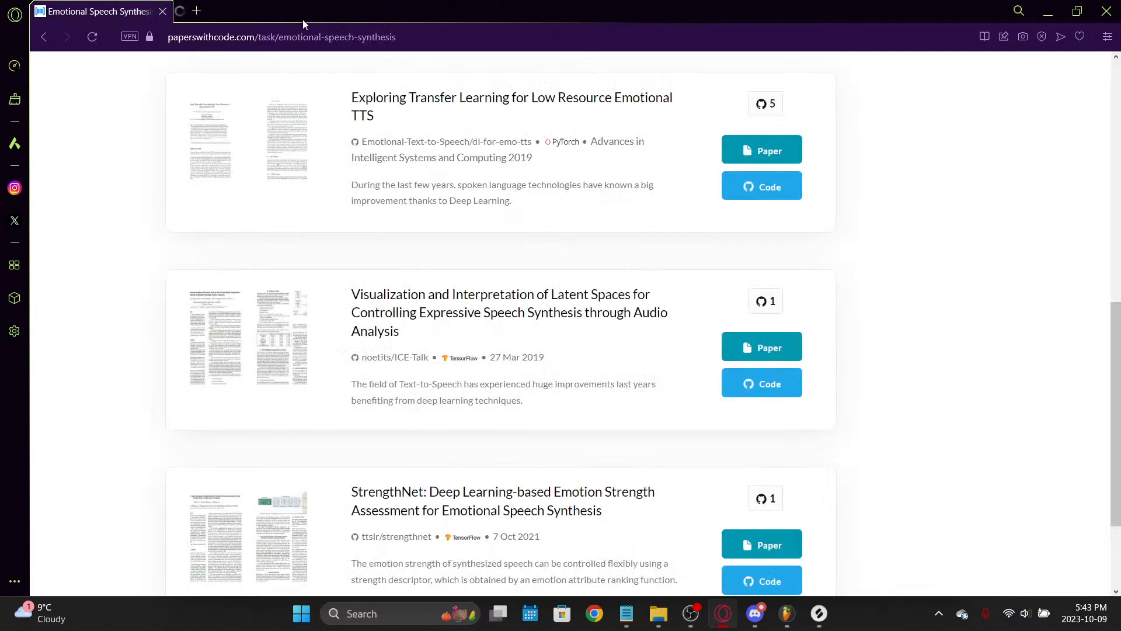
pyautogui.rightClick(251, 8)
pyautogui.click(208, 7)
pyautogui.click(108, 10)
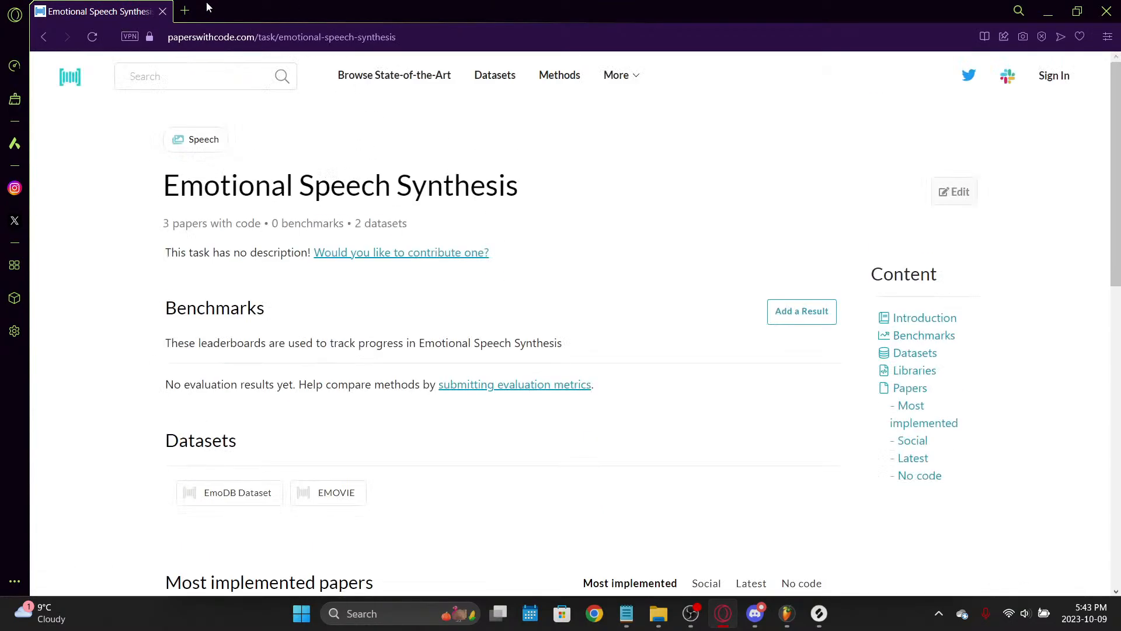
# Step: Open a new browser window and load YouTube in it from Speed Dial
pyautogui.click(7, 10)
pyautogui.click(120, 70)
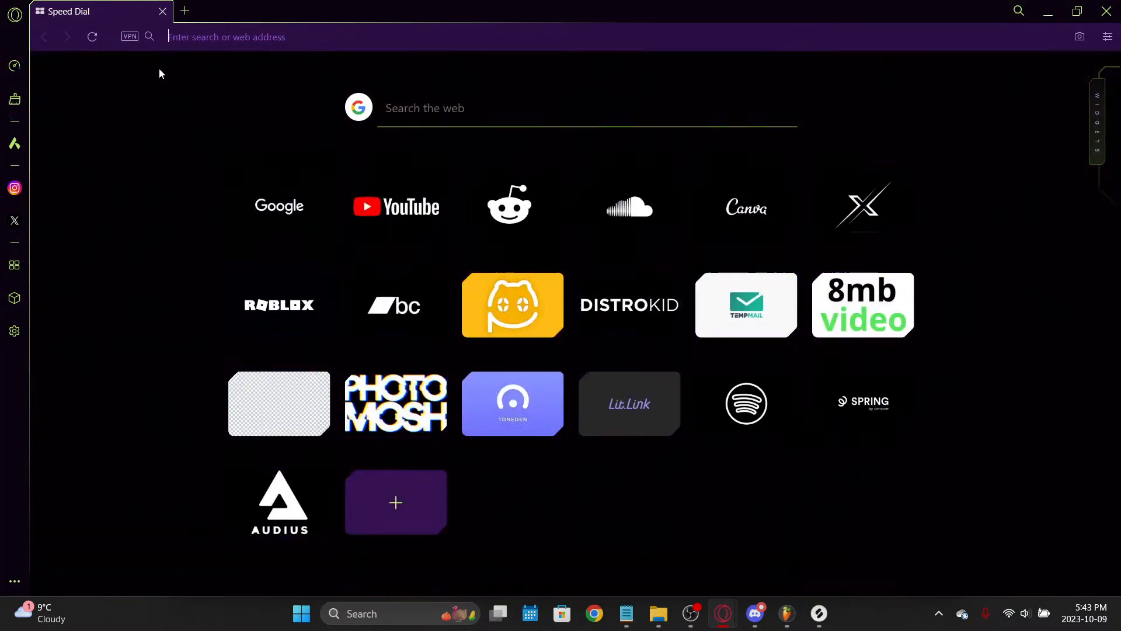
pyautogui.click(397, 207)
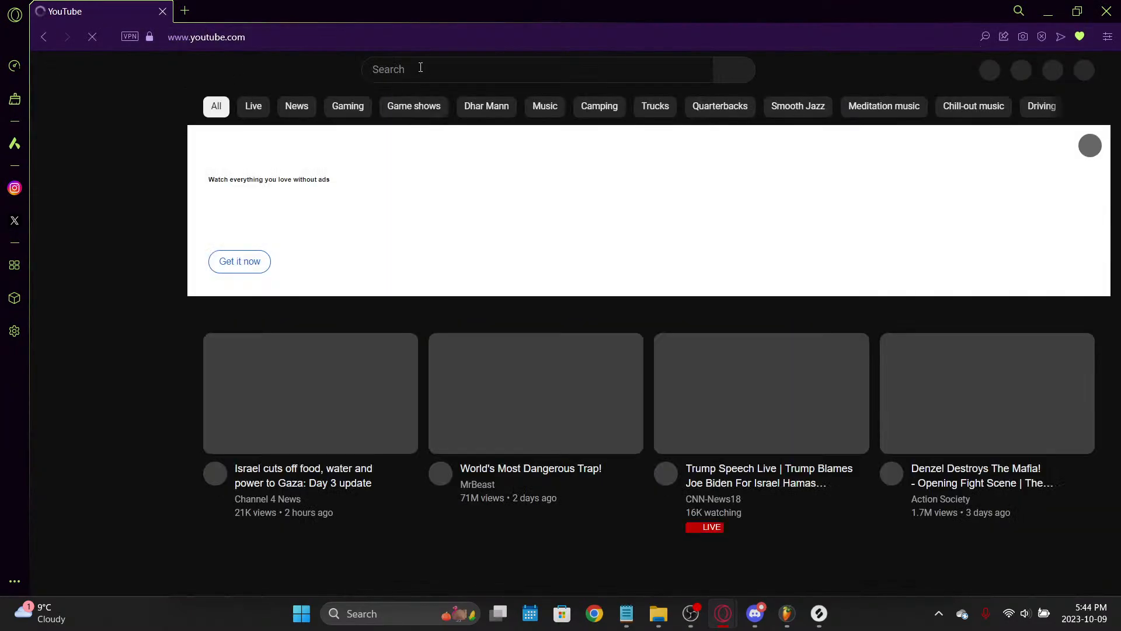
# Step: Search YouTube for "couture"
pyautogui.click(420, 67)
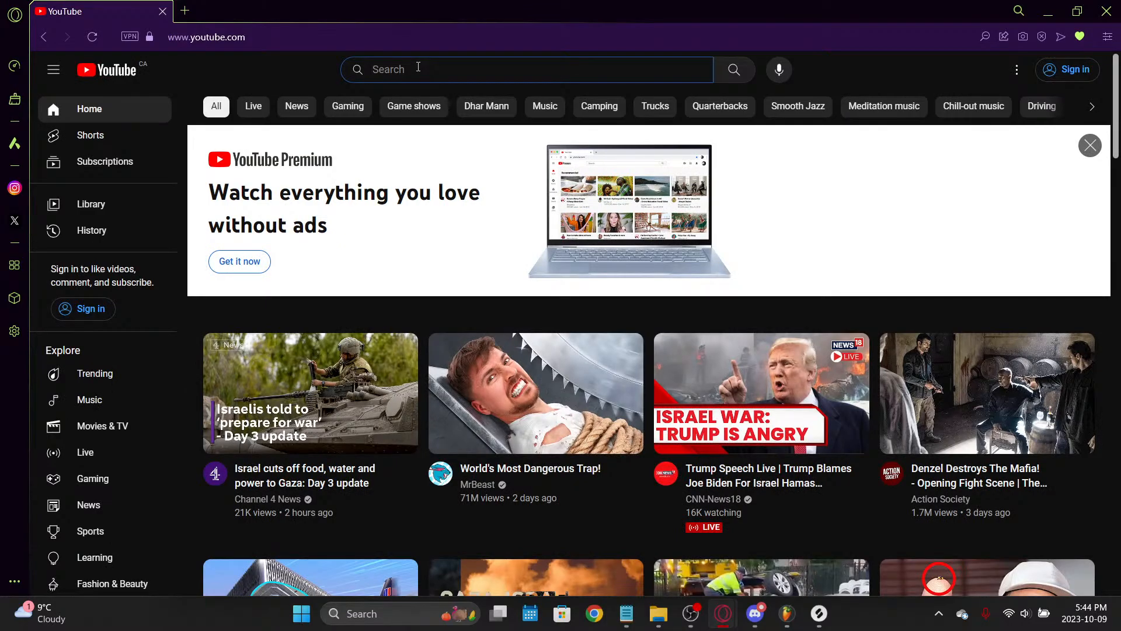
pyautogui.write('couture')
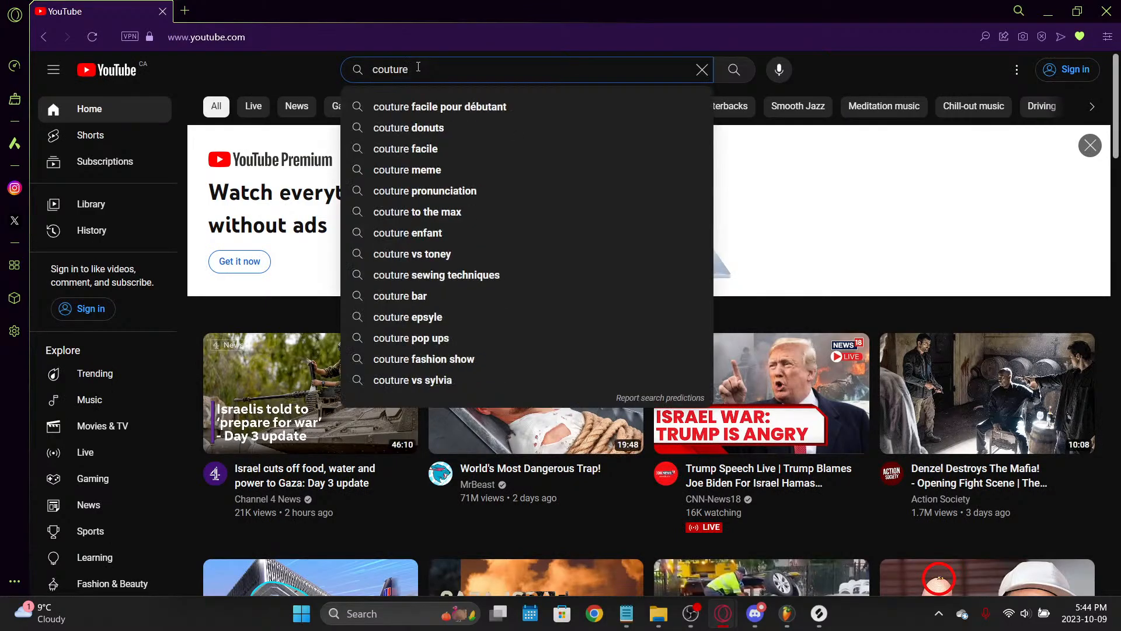
pyautogui.press('Return')
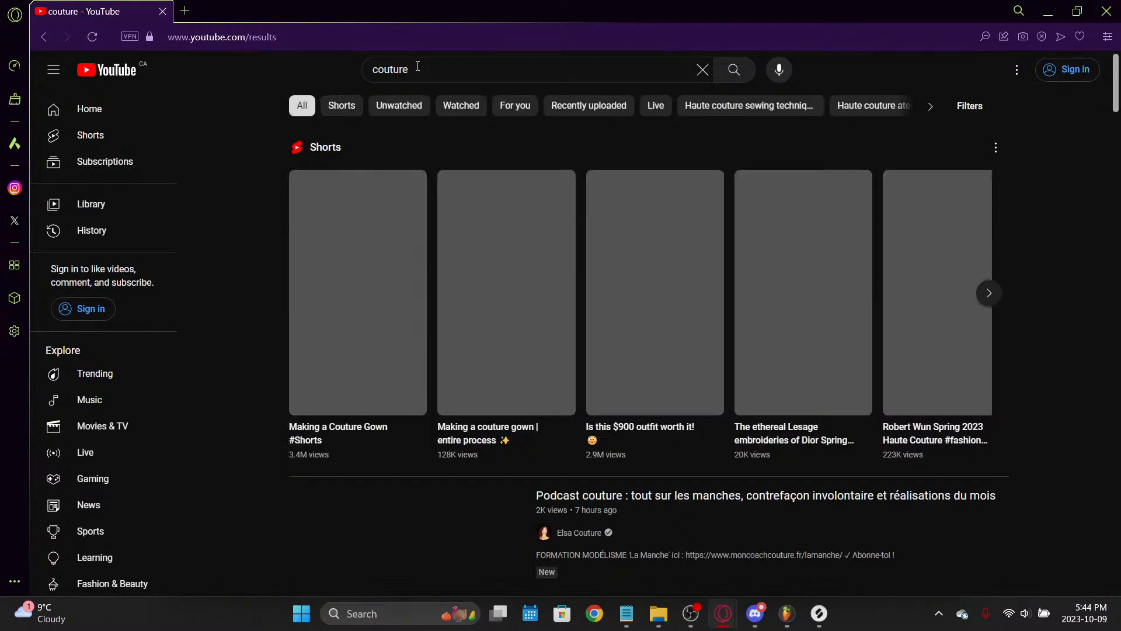
# Step: Change the YouTube search to "coutrure" and open the Couture track by Epsyle
pyautogui.click(393, 69)
pyautogui.write('r')
pyautogui.press('Return')
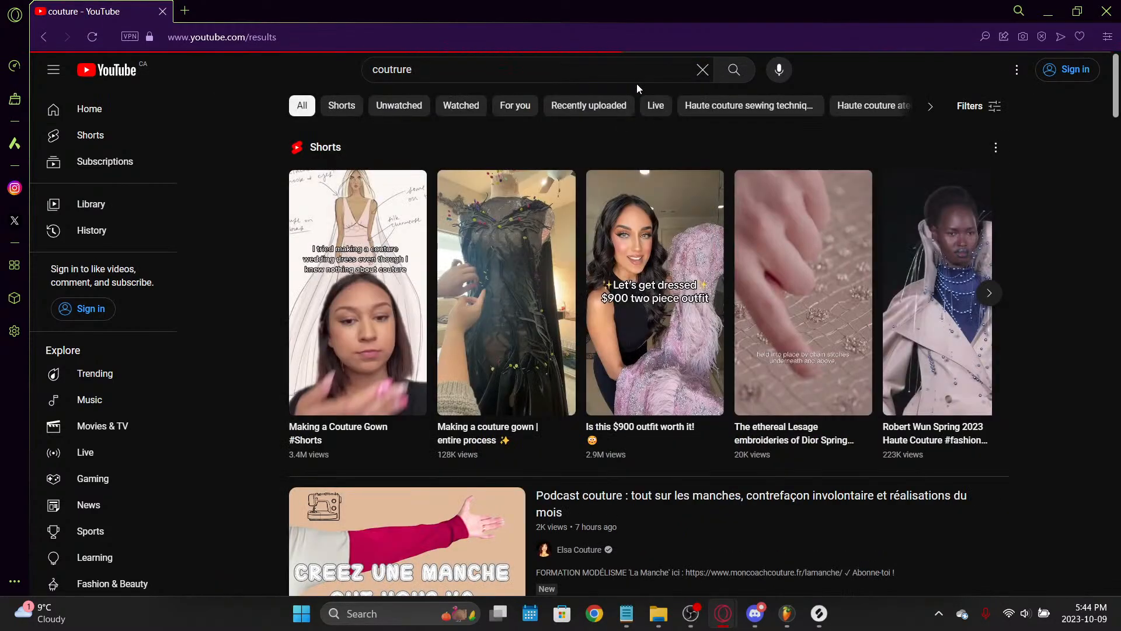
pyautogui.click(458, 244)
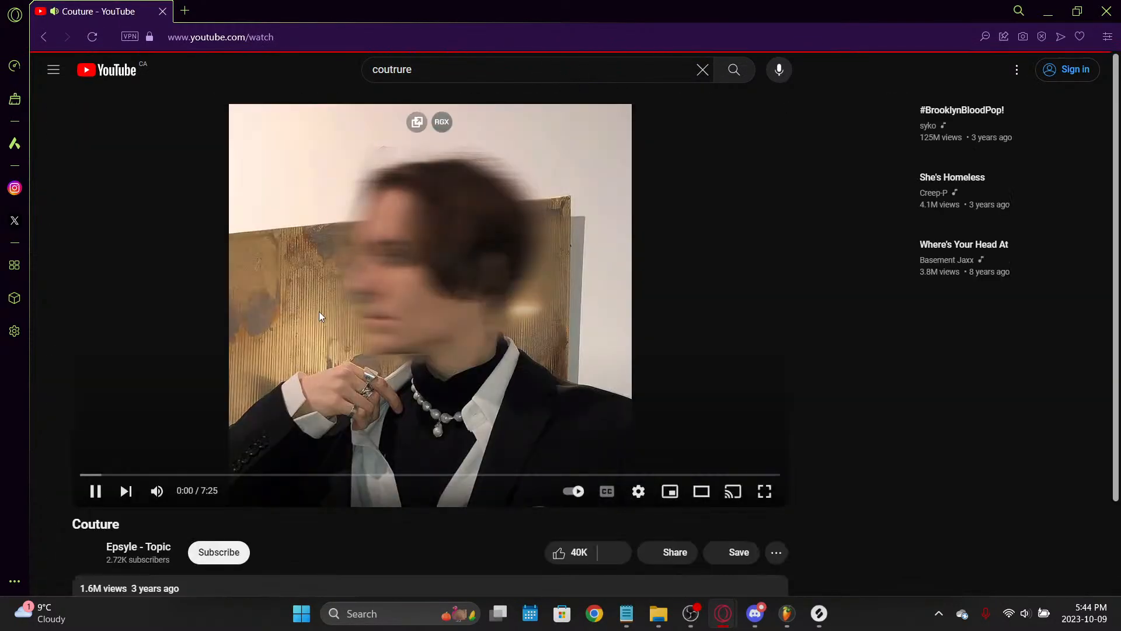
# Step: Lower the video's volume, listen to Couture from about 0:57 and the section around 1:17, and pause it
pyautogui.click(187, 491)
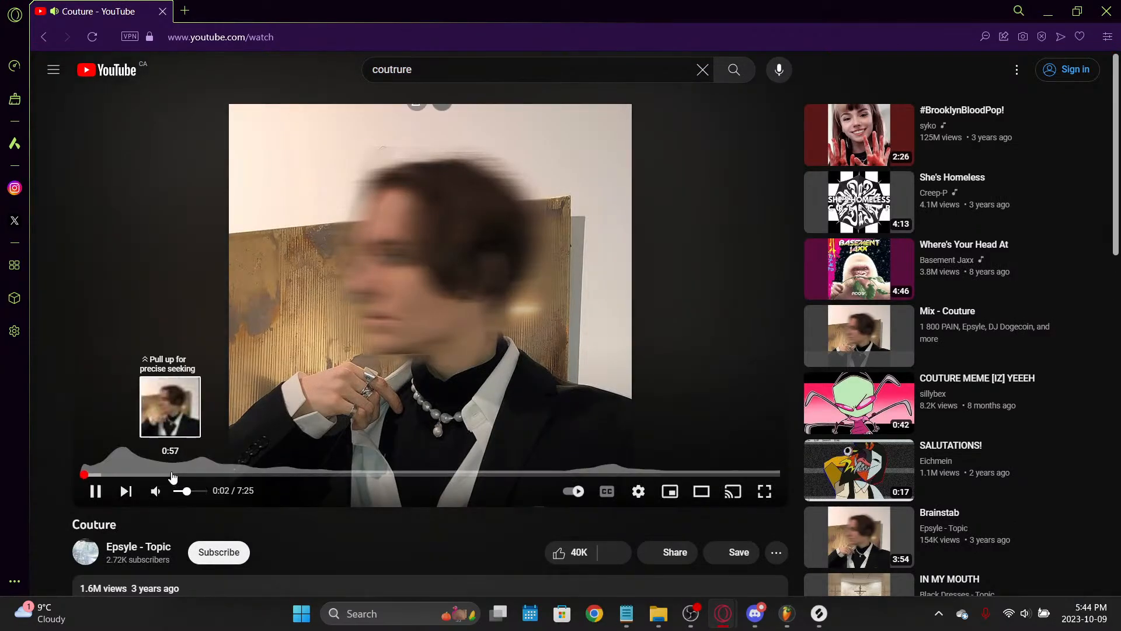
pyautogui.click(173, 474)
pyautogui.click(223, 464)
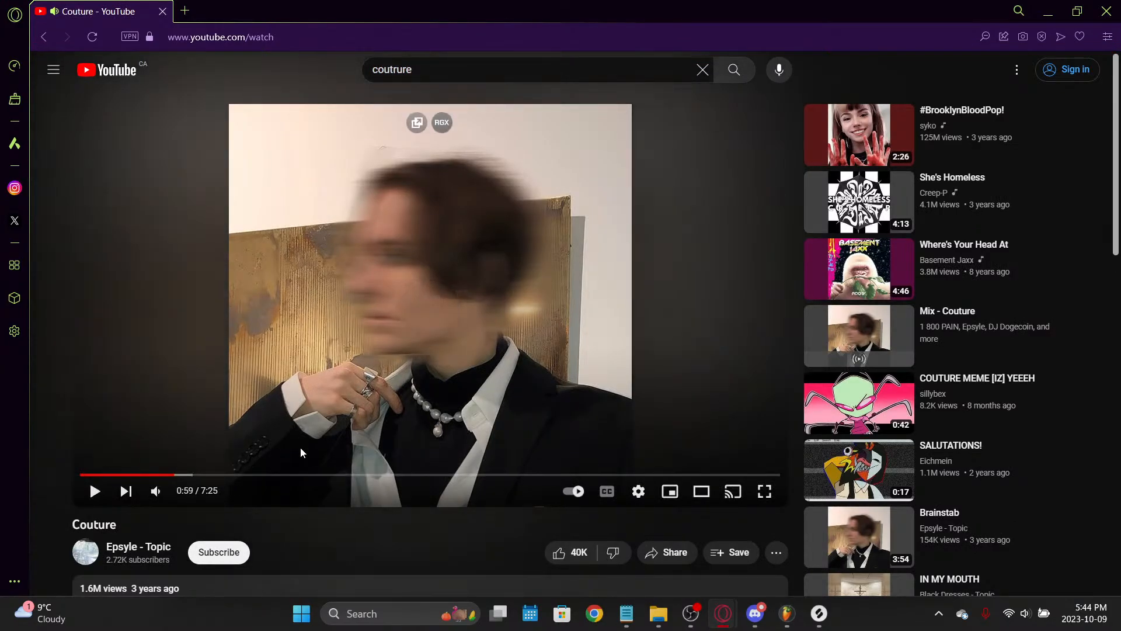
pyautogui.click(302, 454)
pyautogui.moveTo(227, 474); pyautogui.dragTo(195, 476)
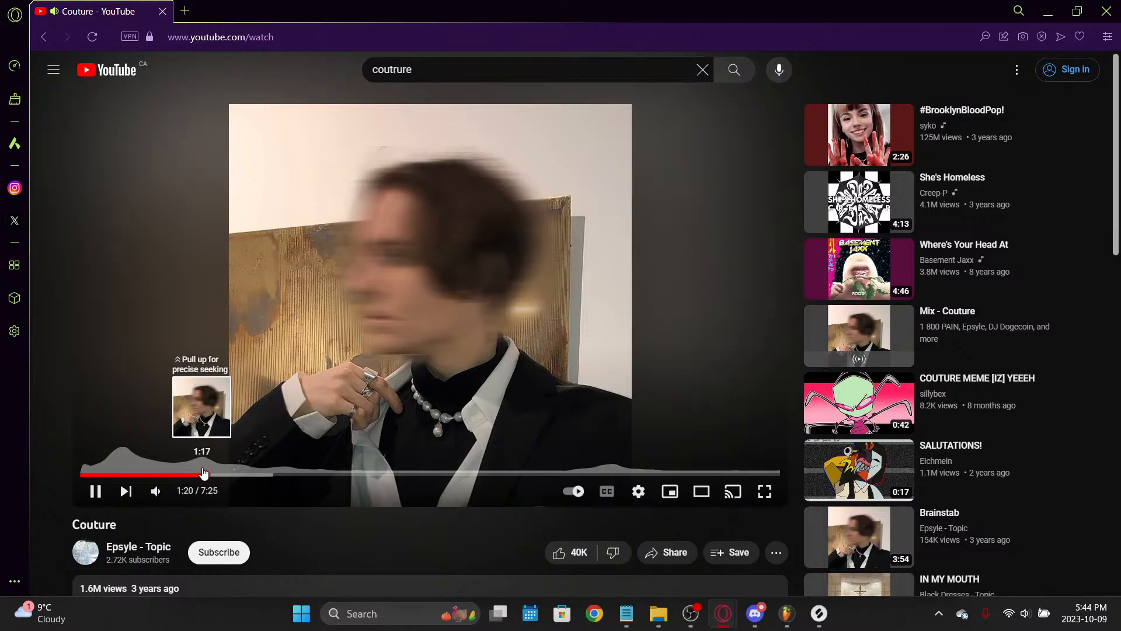
pyautogui.press('space')
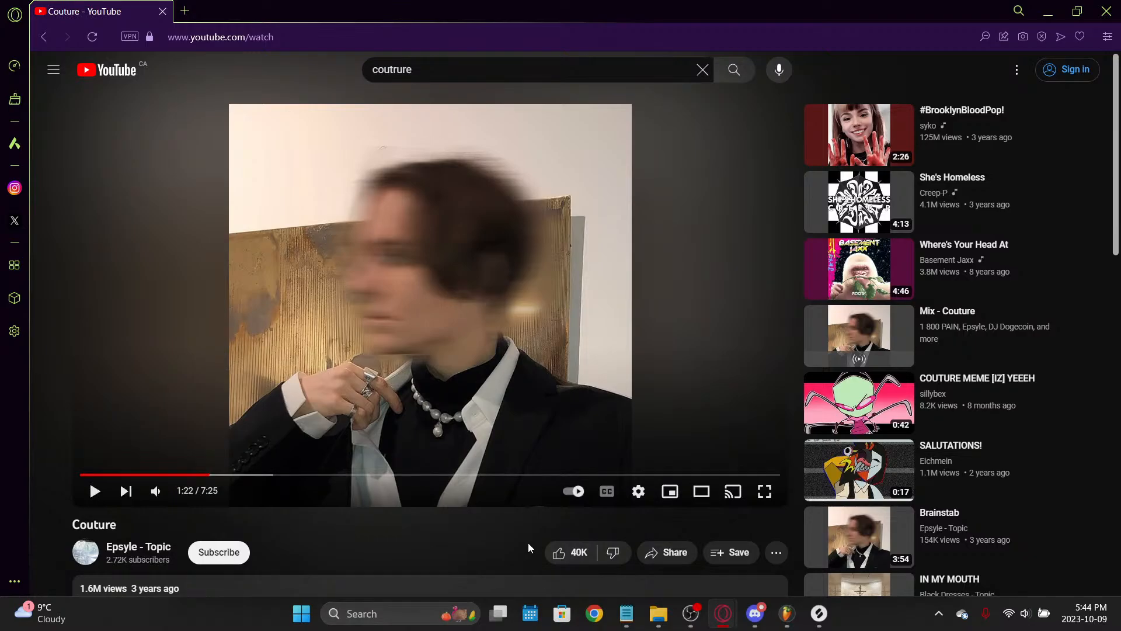
pyautogui.click(556, 552)
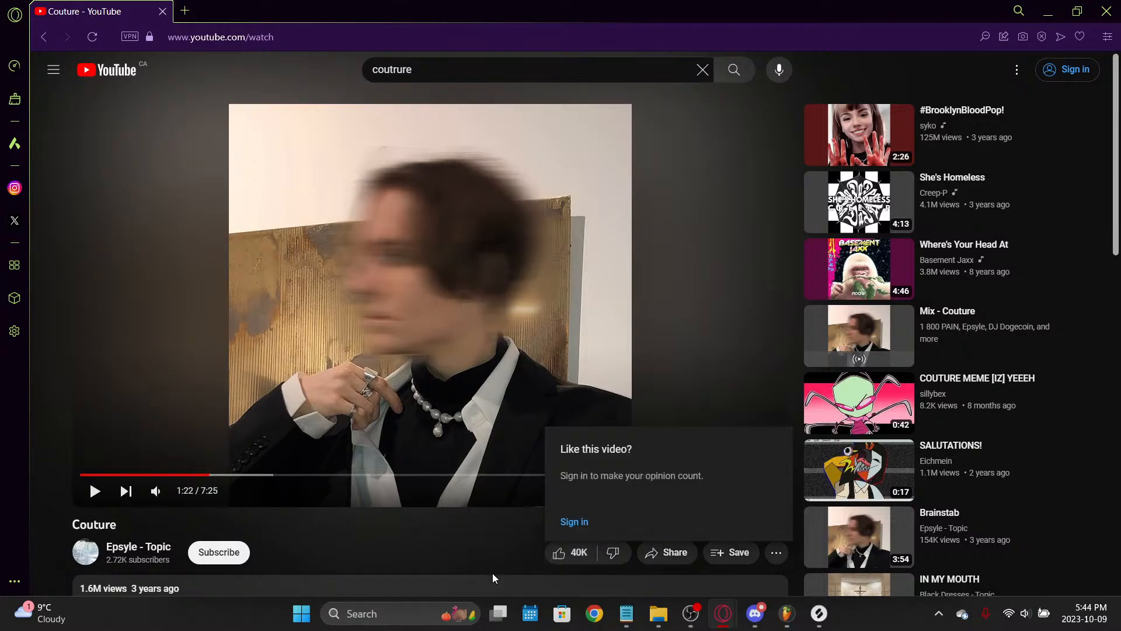
pyautogui.click(495, 545)
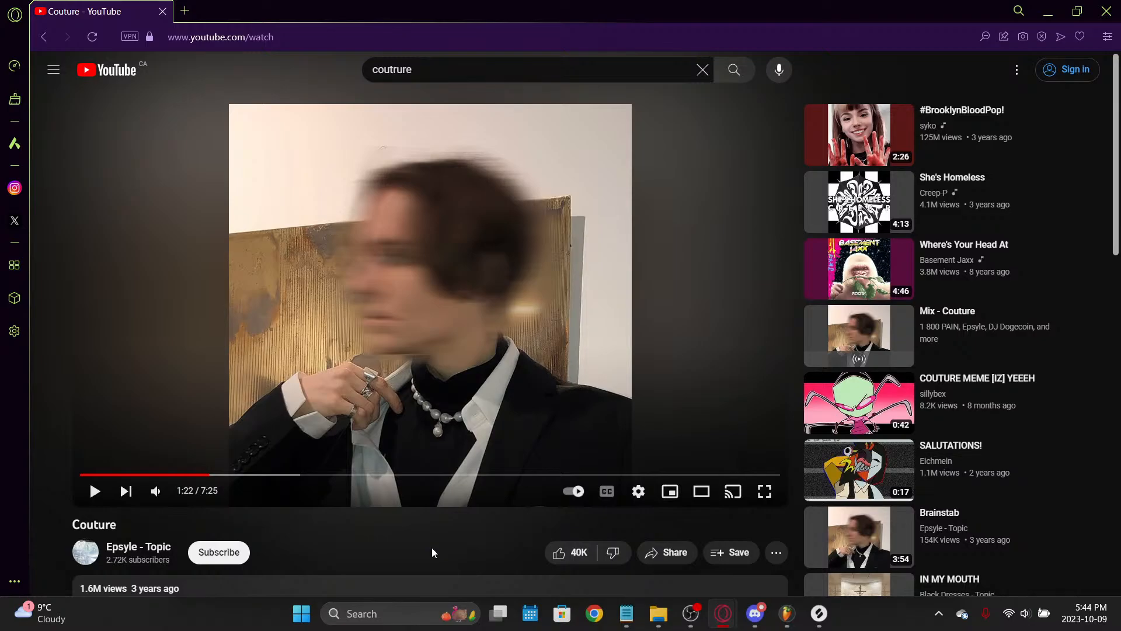
# Step: Resume Couture from 1:22, listen to the next few seconds of the track and pause it
pyautogui.scroll(-12, 432, 549)
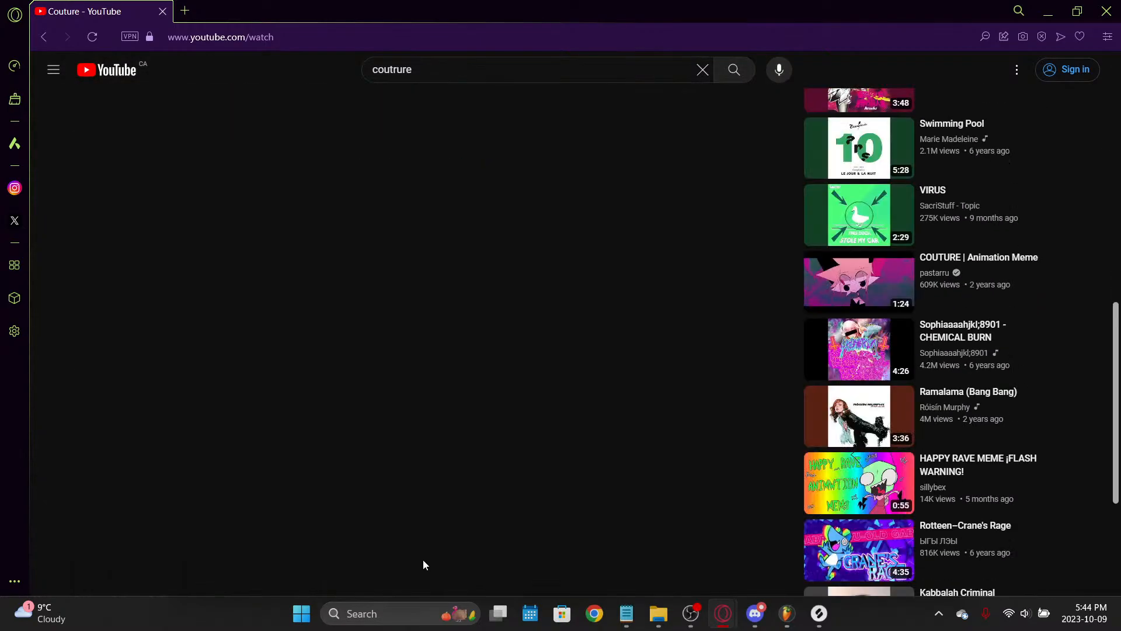
pyautogui.scroll(12, 423, 561)
pyautogui.click(473, 477)
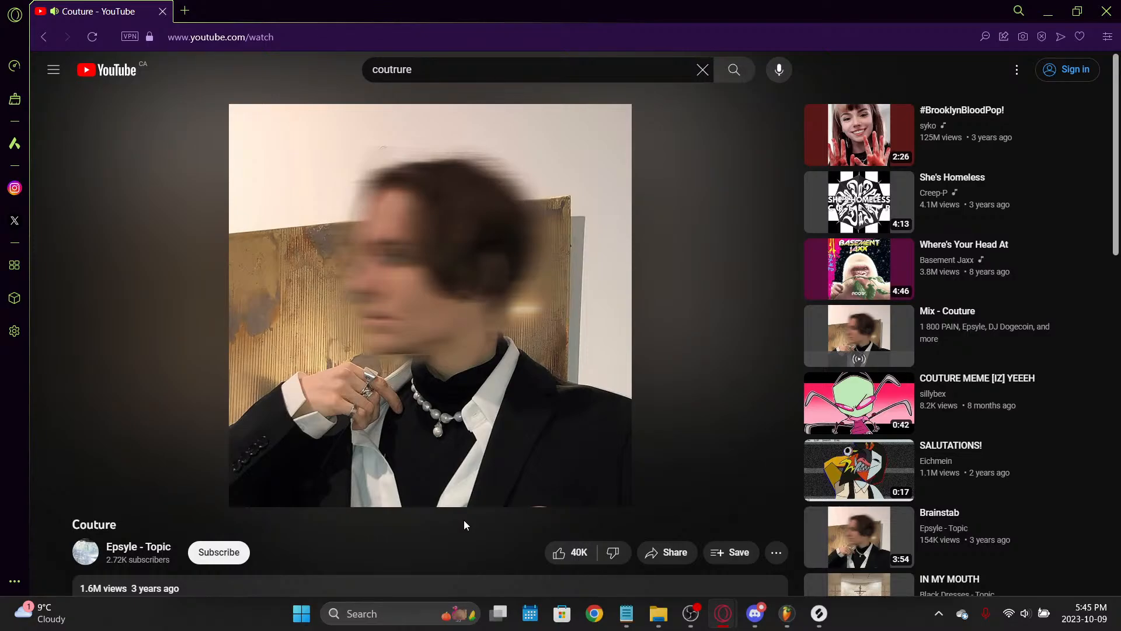
# Step: Go back from the Couture video through the earlier YouTube pages to the Speed Dial page
pyautogui.hotkey('alt', 'Left')
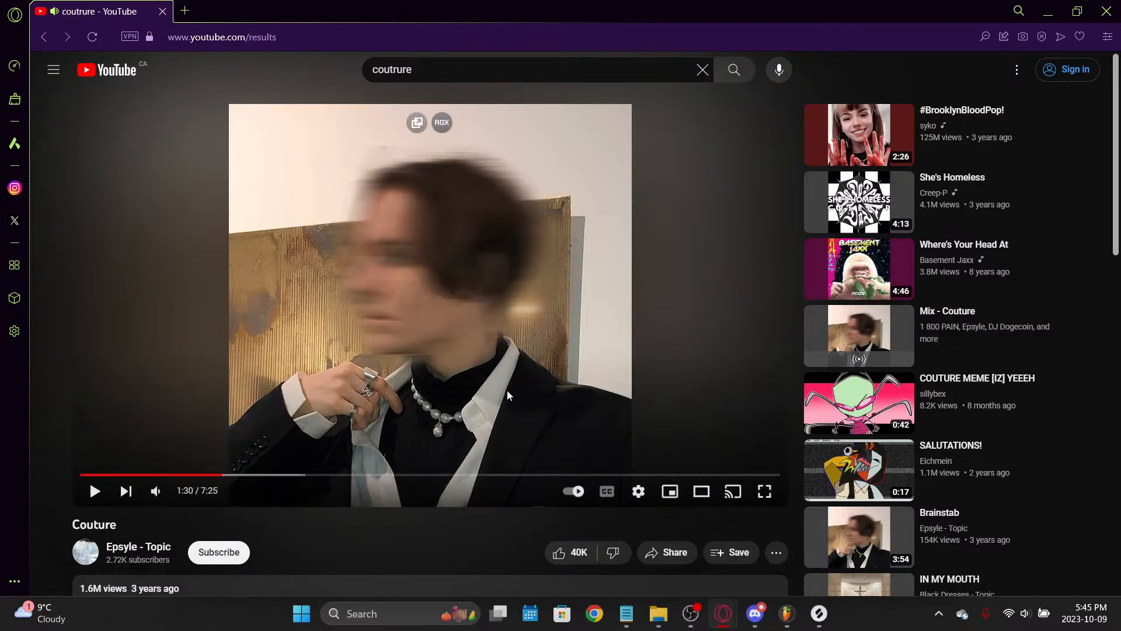
pyautogui.hotkey('alt', 'Left')
pyautogui.hotkey('alt', 'Left')
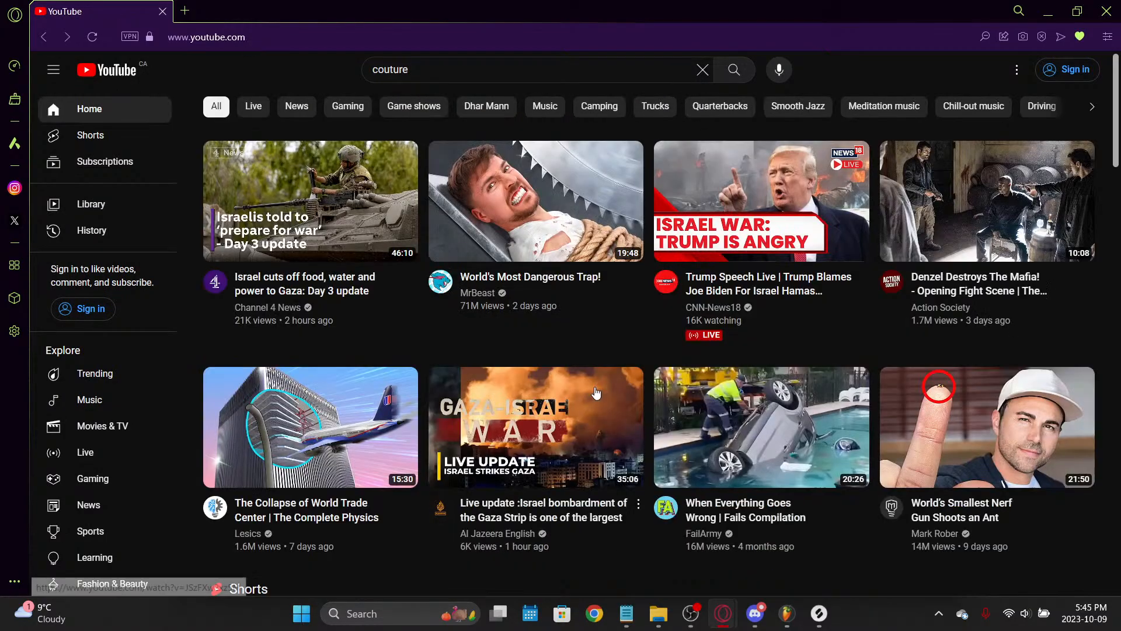
pyautogui.scroll(-8, 596, 393)
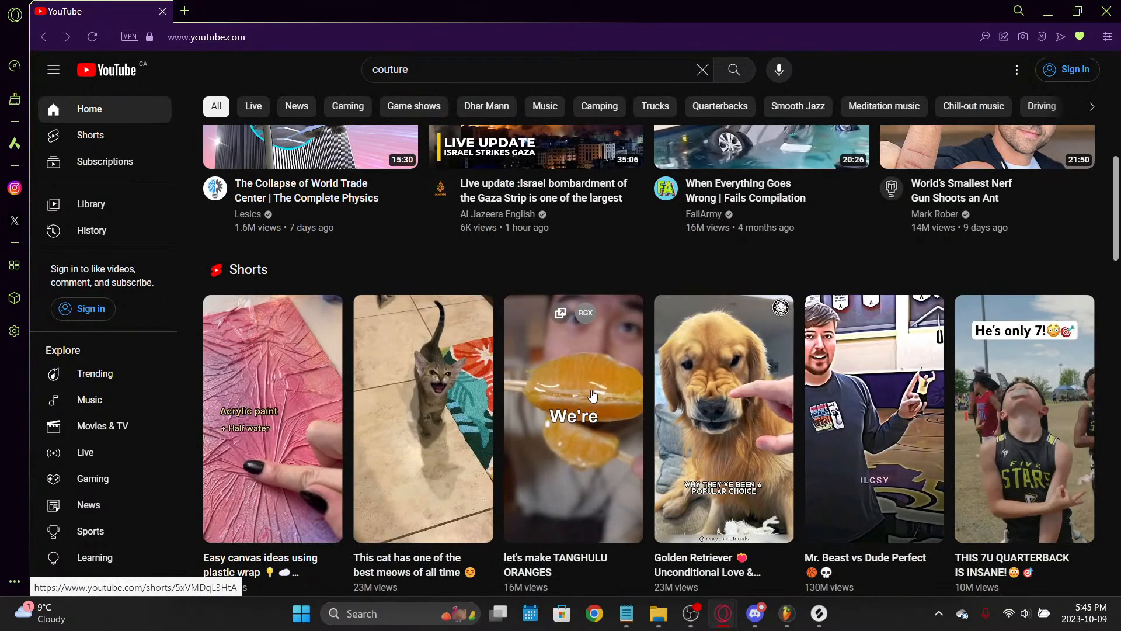
pyautogui.hotkey('alt', 'Left')
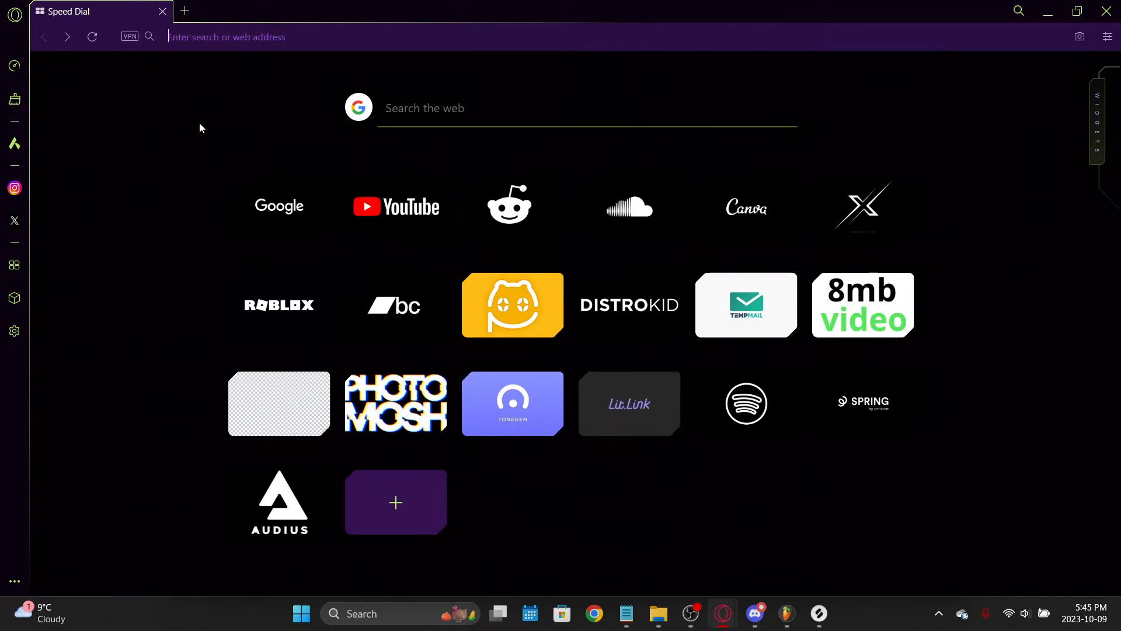
# Step: Search the web for "tts" and open Nuance's text-to-speech page from the results
pyautogui.write('t')
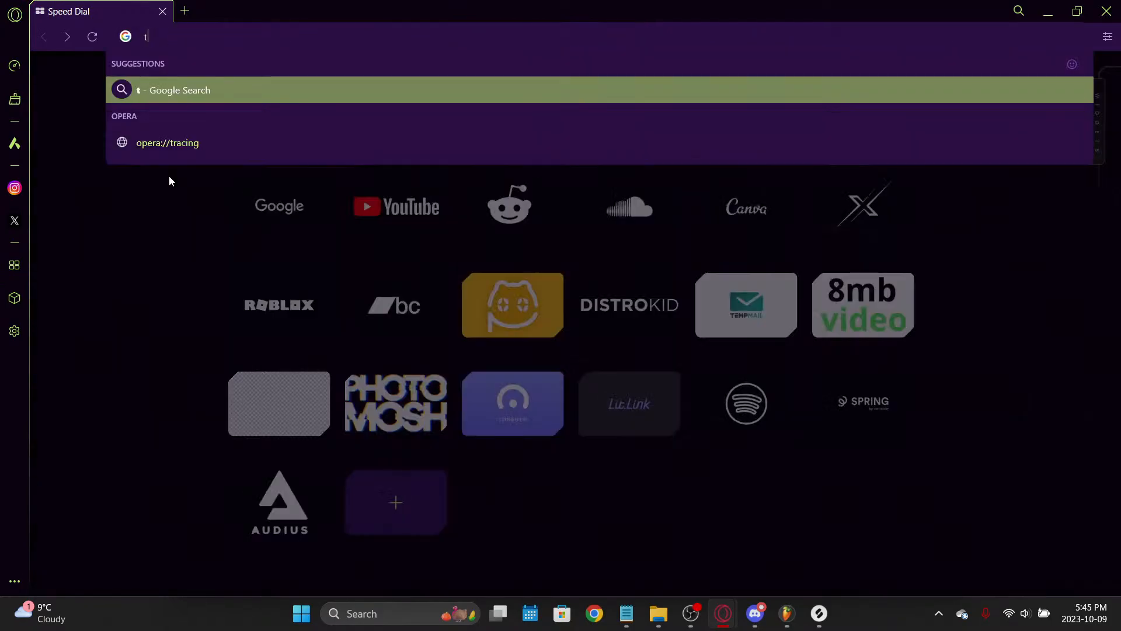
pyautogui.write('ts')
pyautogui.press('Return')
pyautogui.click(257, 222)
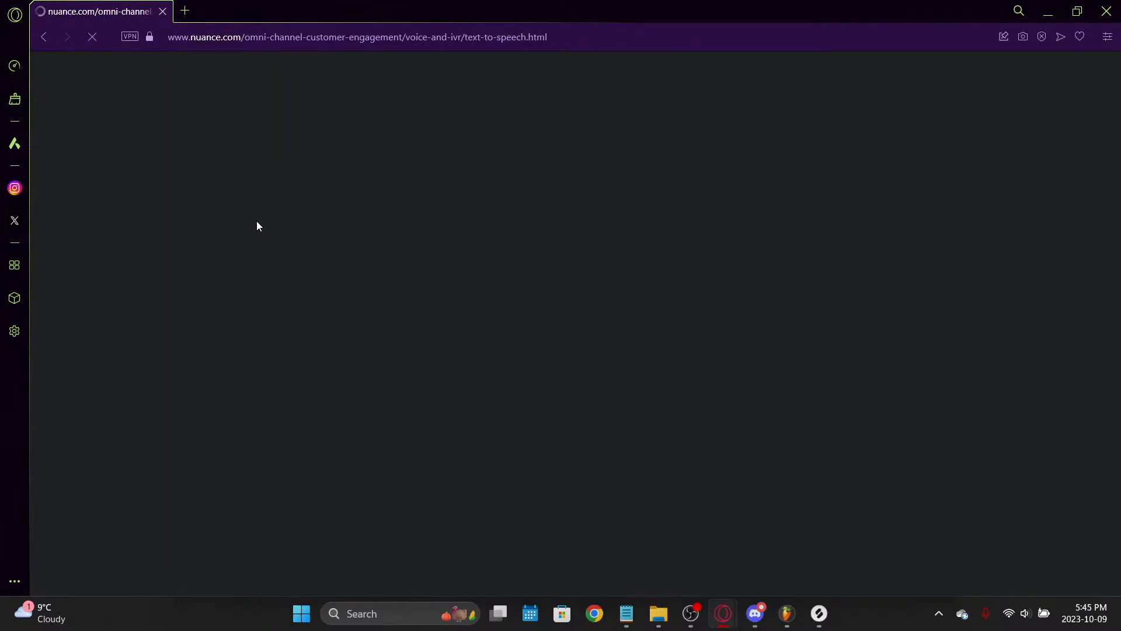
# Step: Pass the robot check in the Nuance demo and play the sample text with the preselected Zoe voice
pyautogui.scroll(-5, 358, 243)
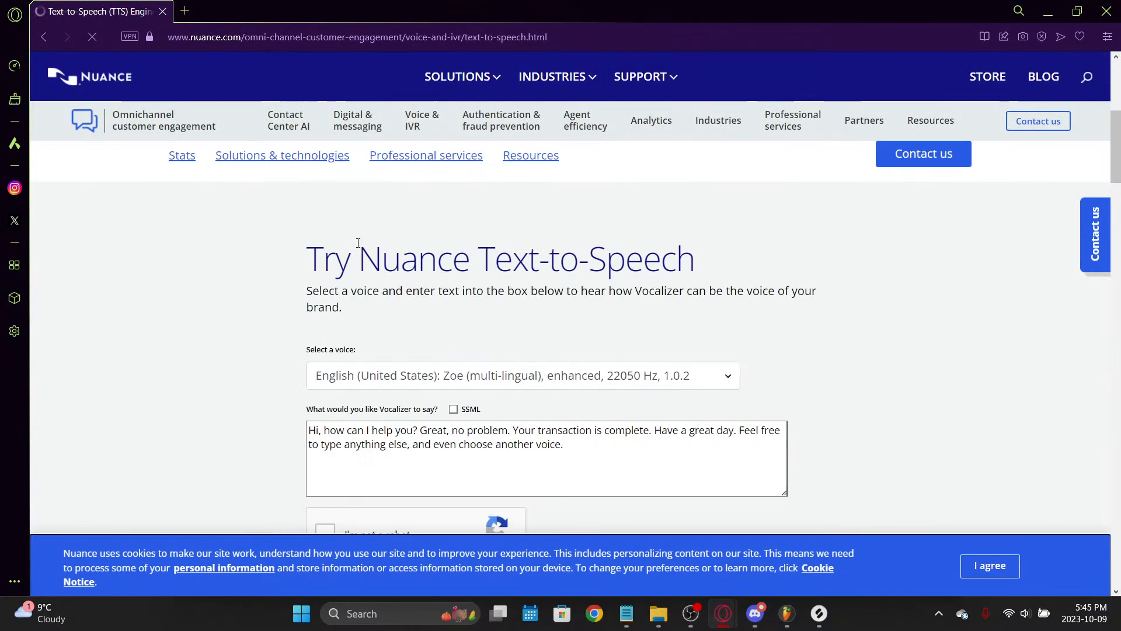
pyautogui.scroll(-1, 358, 242)
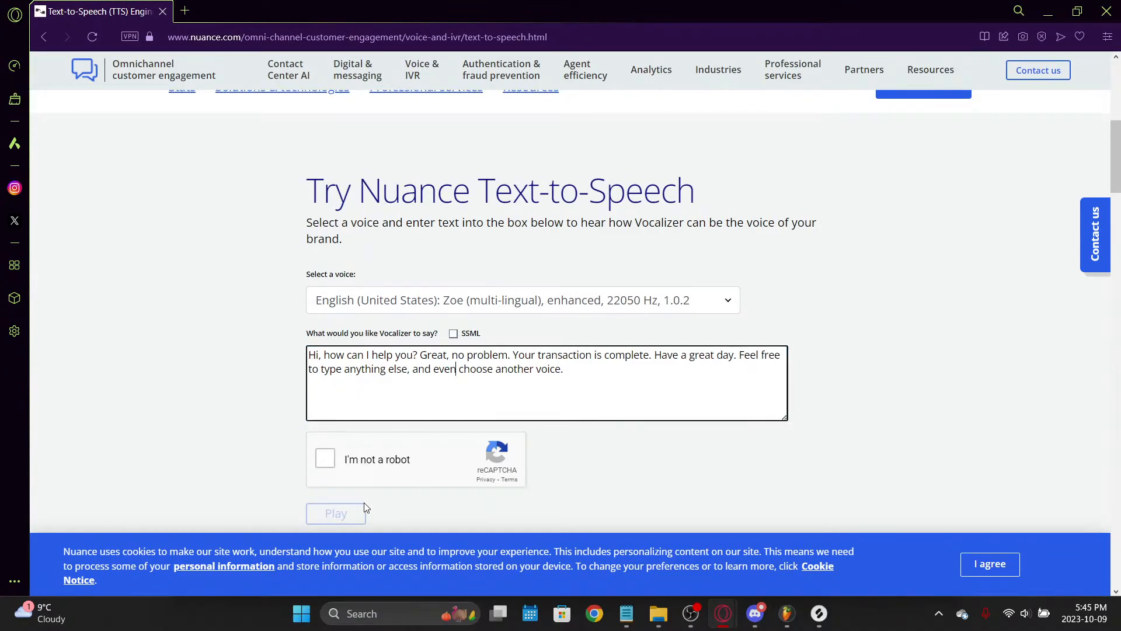
pyautogui.click(330, 459)
pyautogui.click(330, 514)
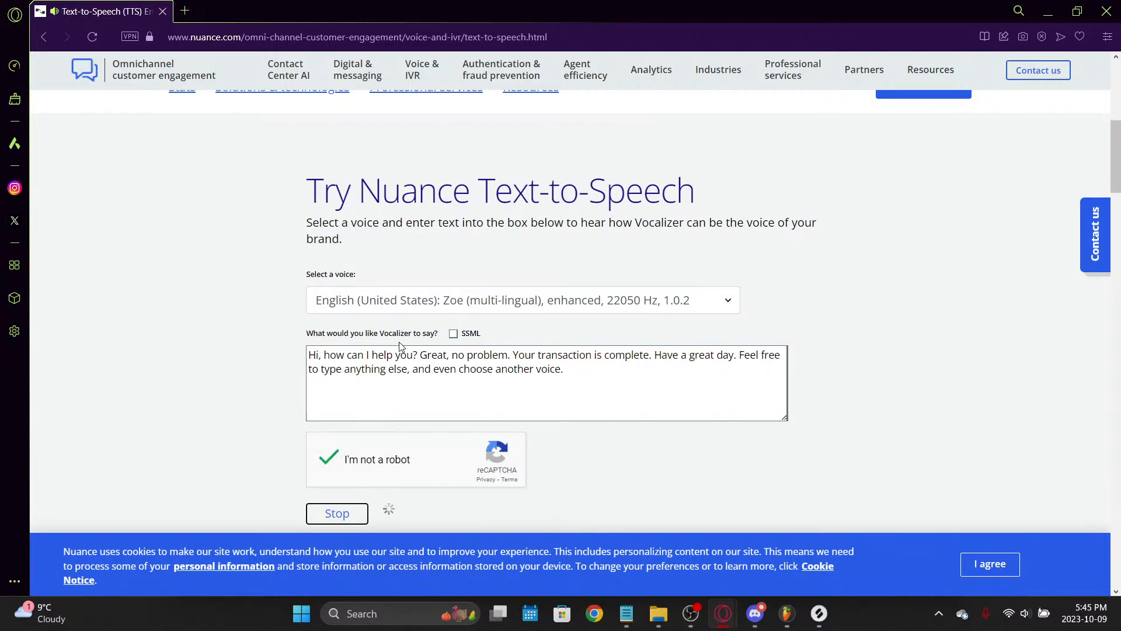
pyautogui.scroll(-5, 400, 345)
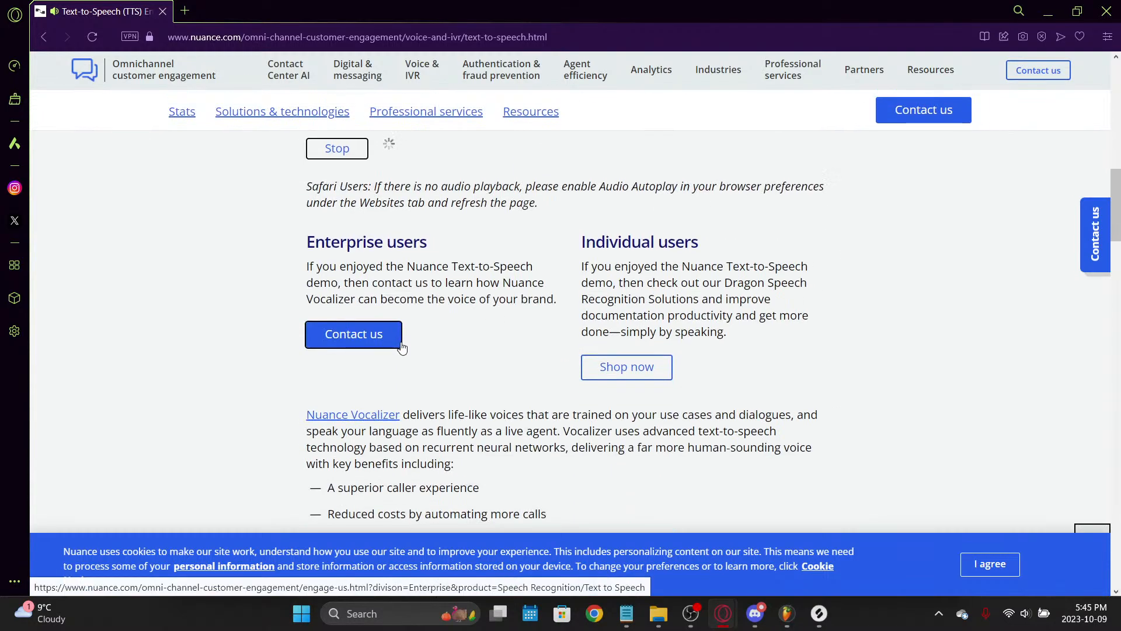
pyautogui.scroll(4, 402, 343)
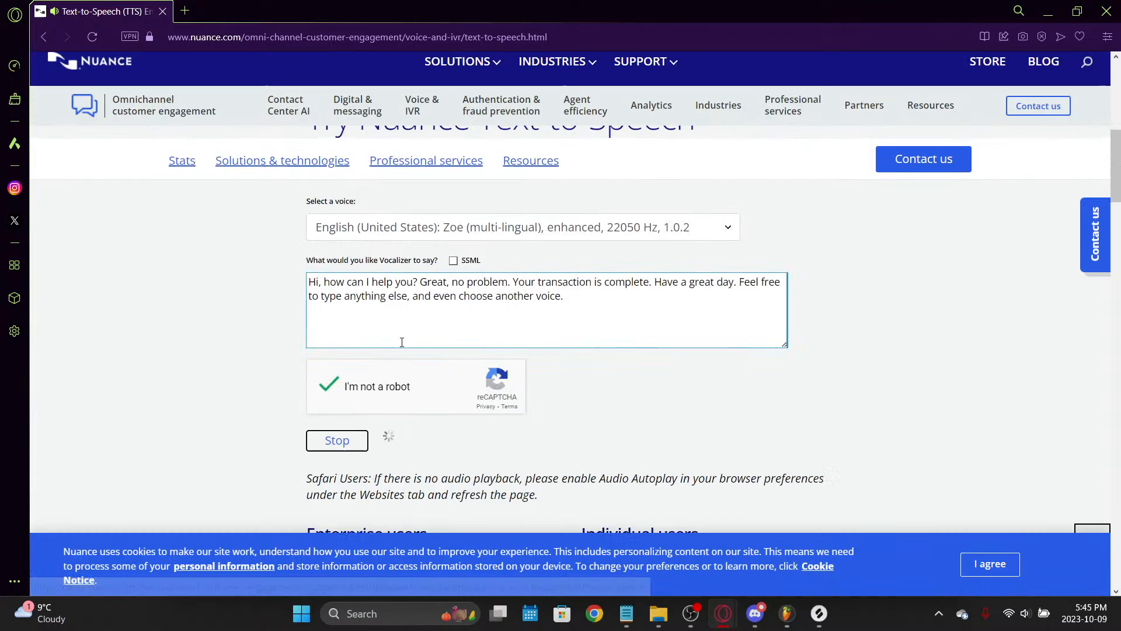
# Step: Look through the English voices in the demo's voice list and close it without choosing another voice
pyautogui.click(605, 233)
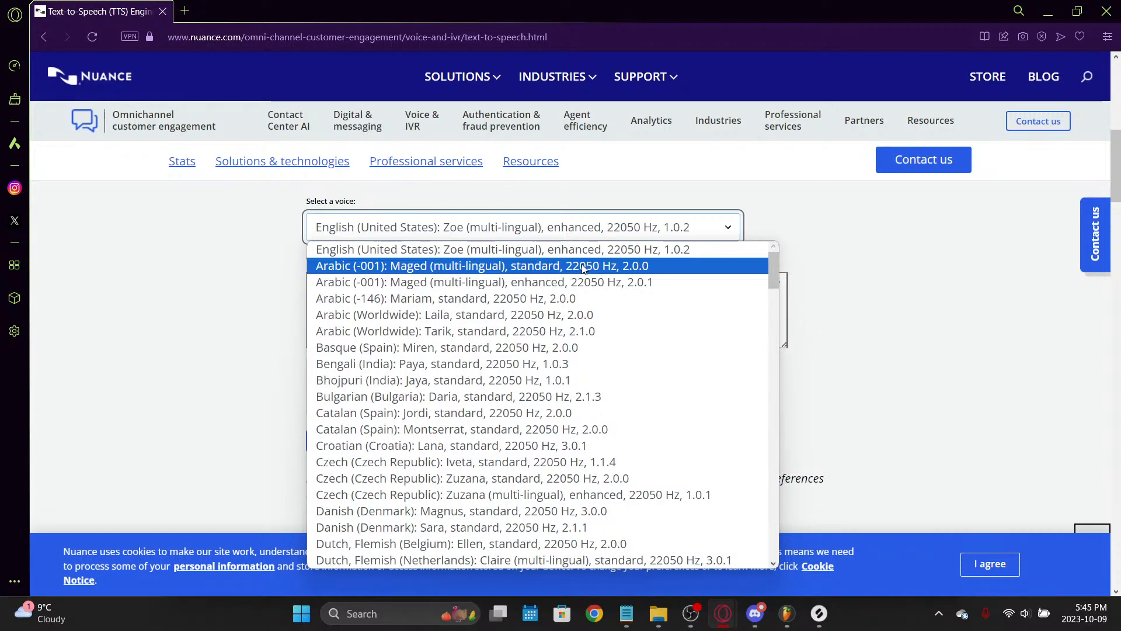
pyautogui.scroll(-5, 598, 271)
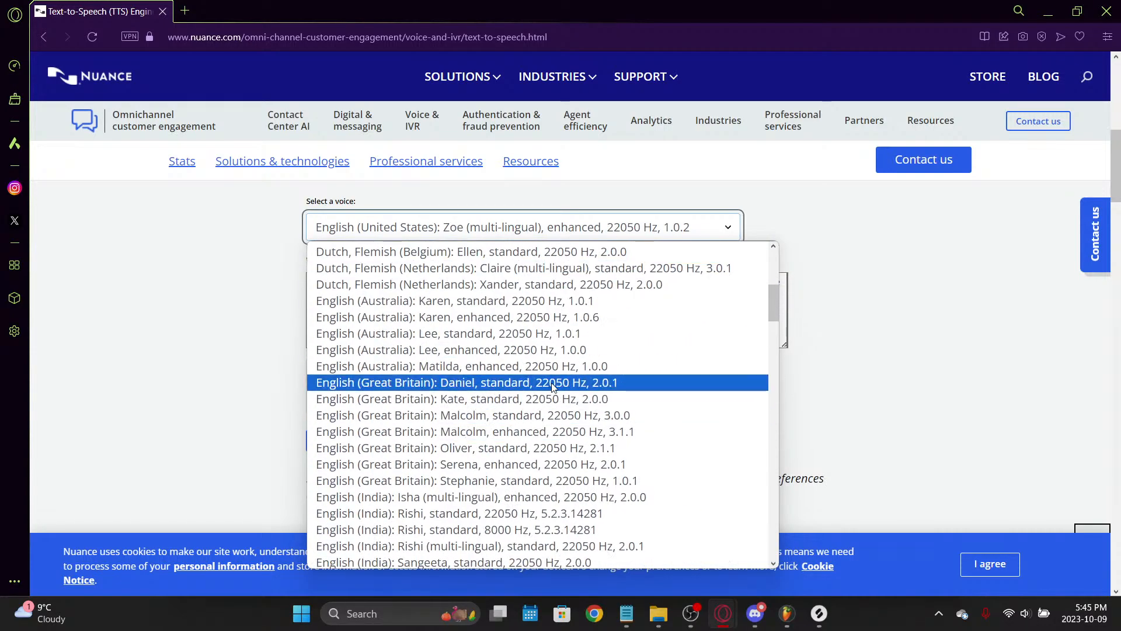
pyautogui.scroll(-5, 554, 387)
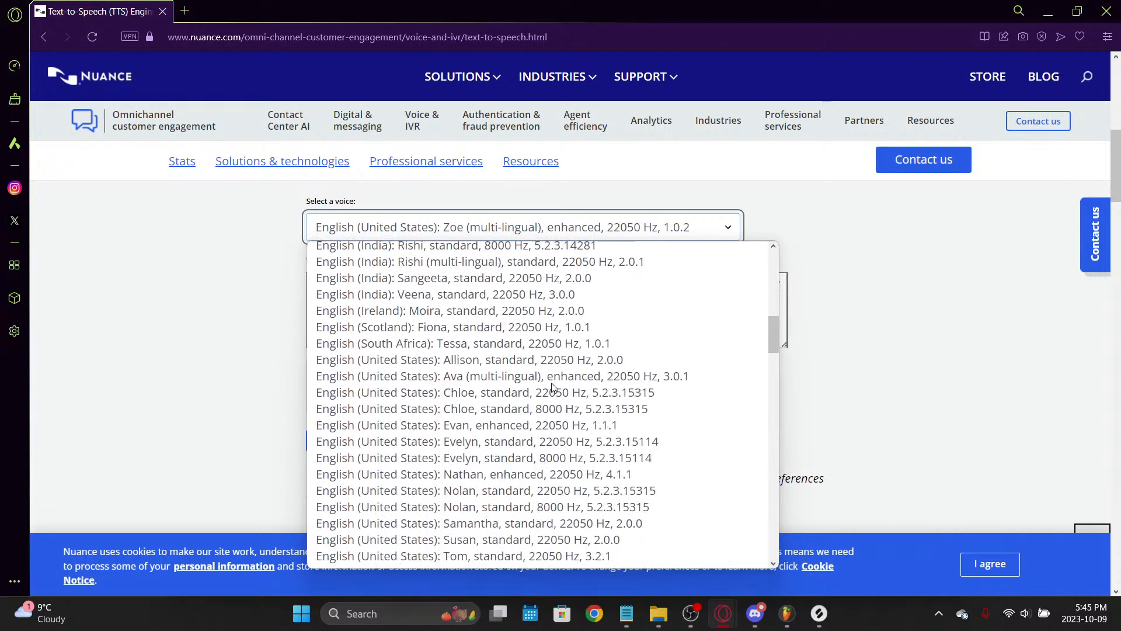
pyautogui.scroll(-3, 556, 387)
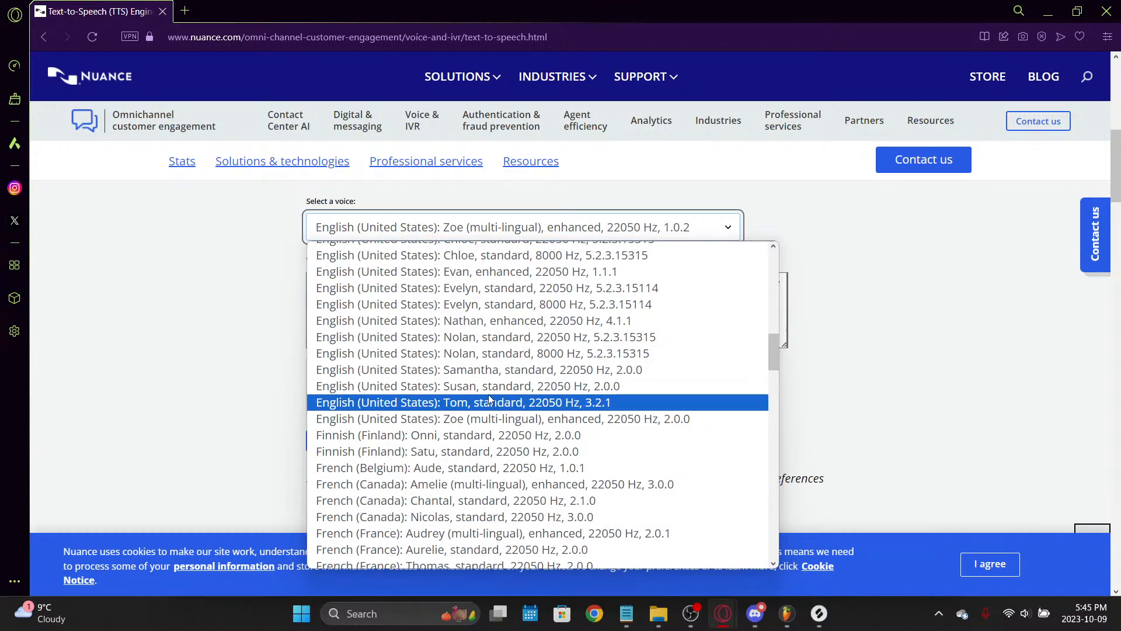
pyautogui.scroll(3, 490, 374)
pyautogui.click(831, 369)
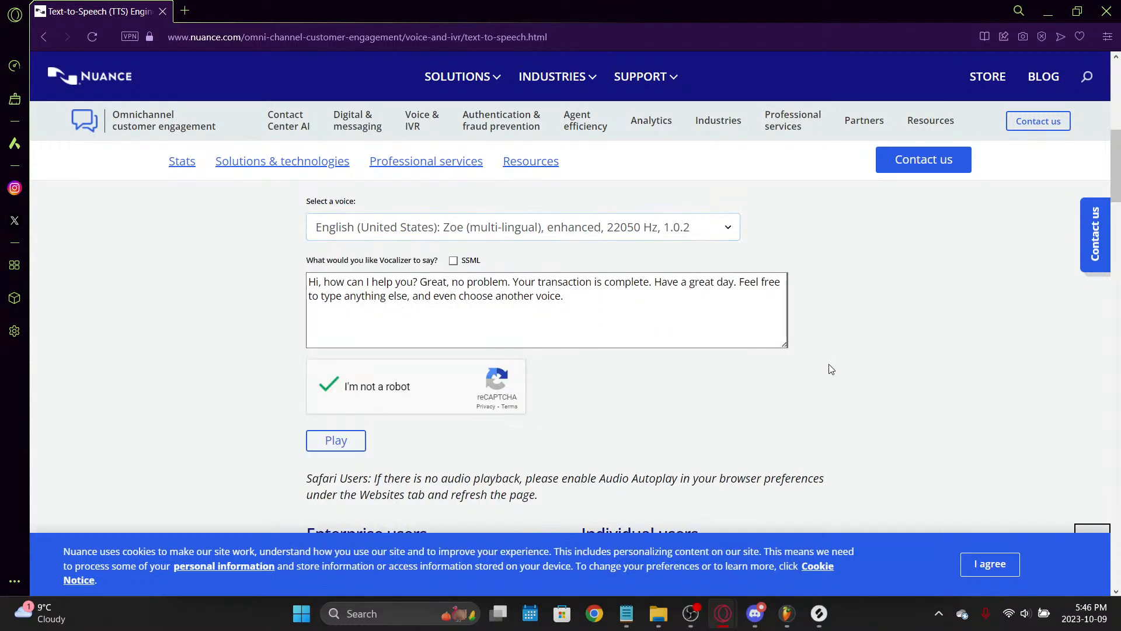
# Step: Try to play the sample text in the Vocalizer demo with SSML enabled
pyautogui.click(454, 260)
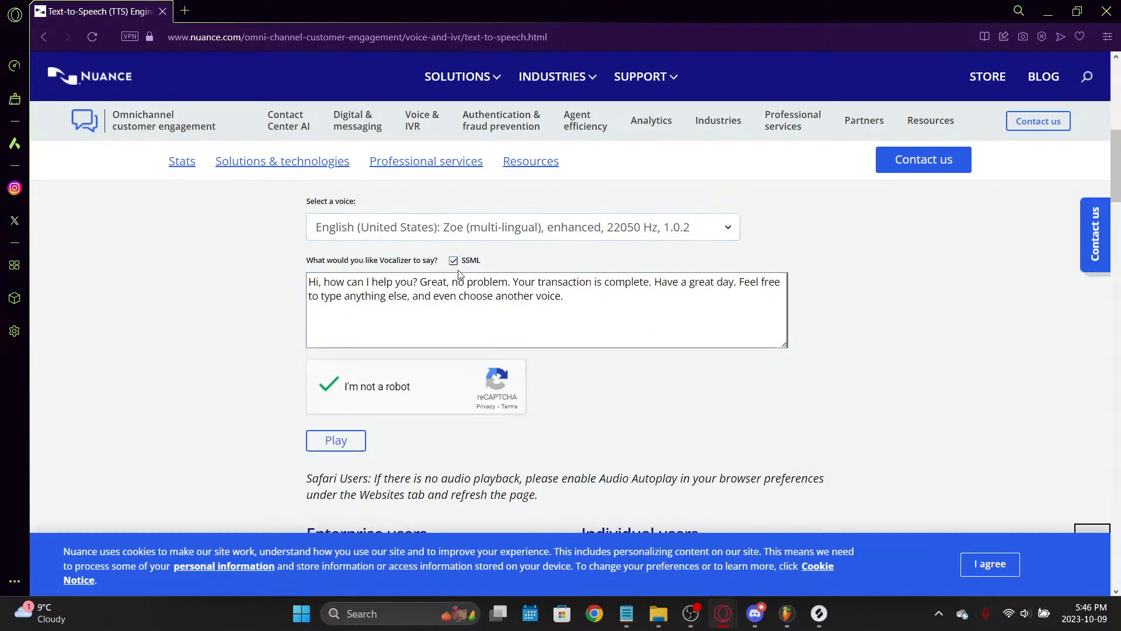
pyautogui.click(361, 437)
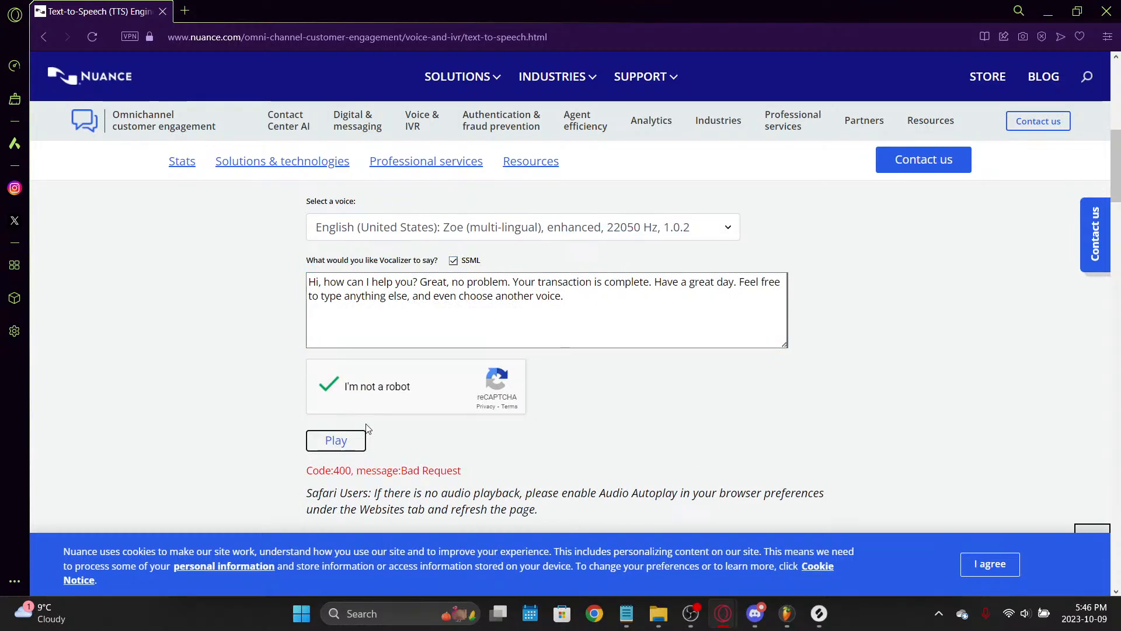
# Step: Return to the "tts" search results, go to ttsreader.com and open its Text Player & Synthesizer
pyautogui.hotkey('alt', 'Left')
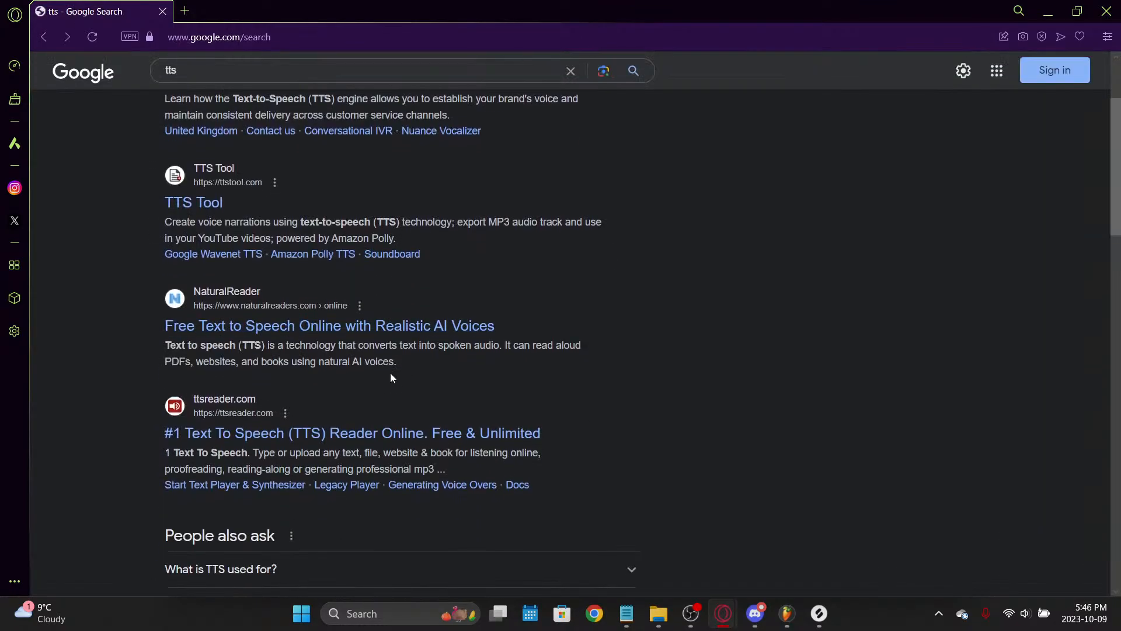
pyautogui.click(296, 432)
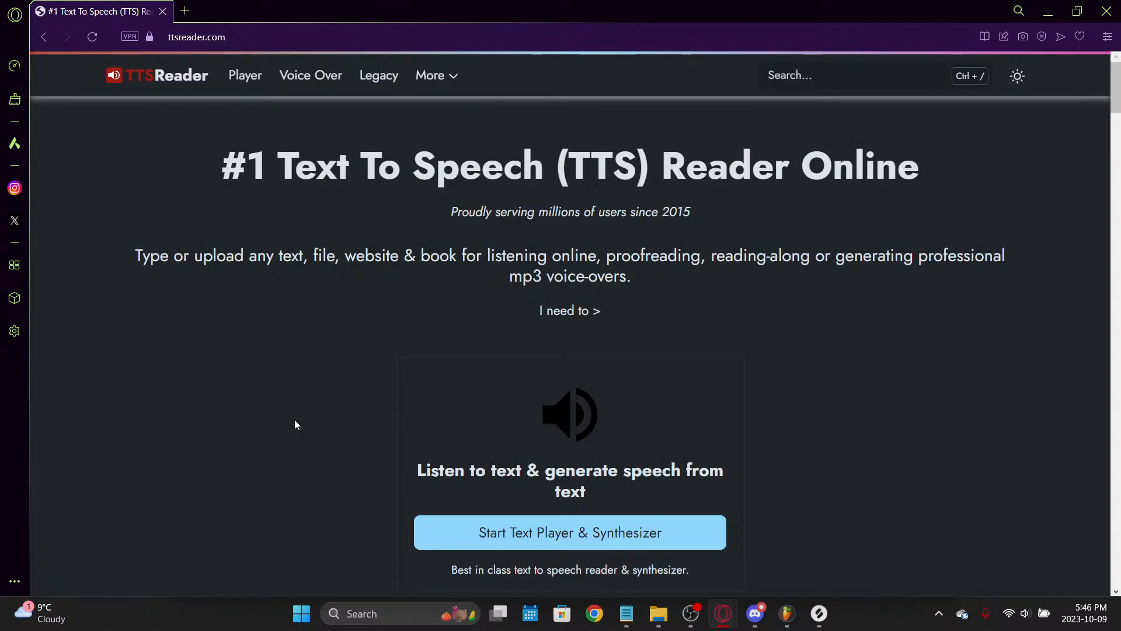
pyautogui.scroll(-6, 295, 421)
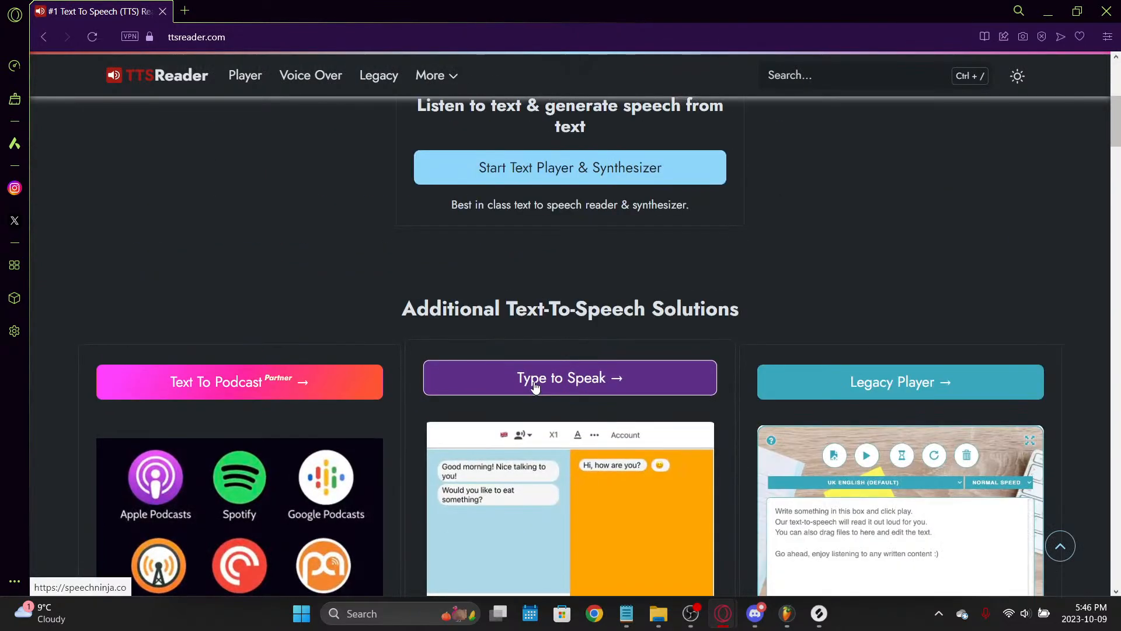
pyautogui.scroll(-7, 535, 388)
pyautogui.click(521, 370)
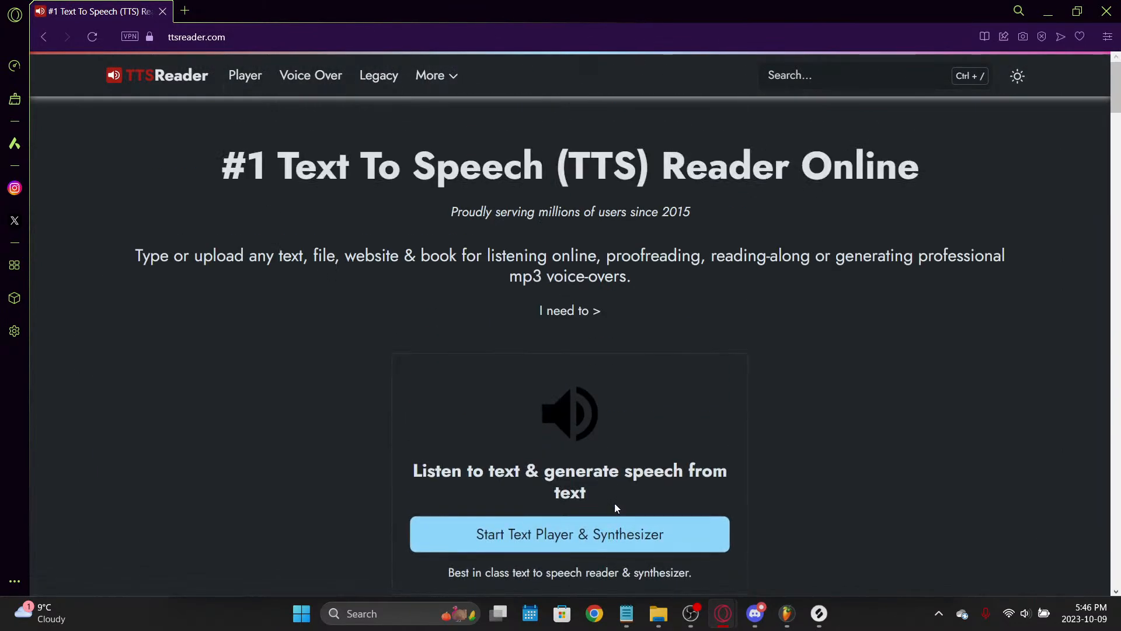
pyautogui.click(623, 536)
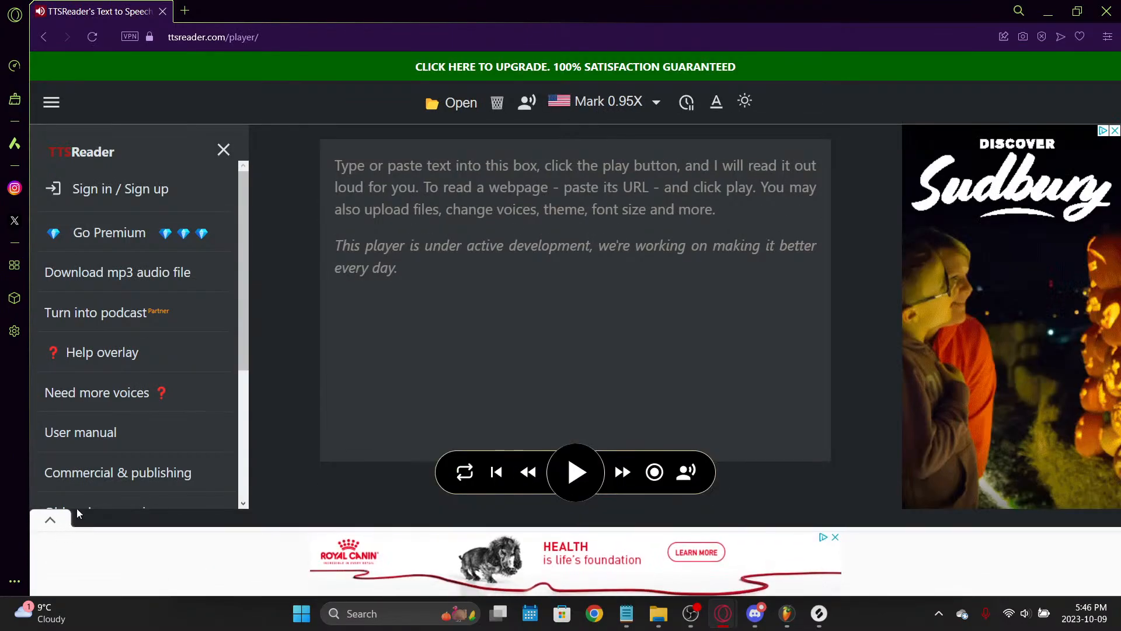
# Step: Close the side ad, then enter the word "test" nine times in the text player and play it aloud
pyautogui.rightClick(945, 267)
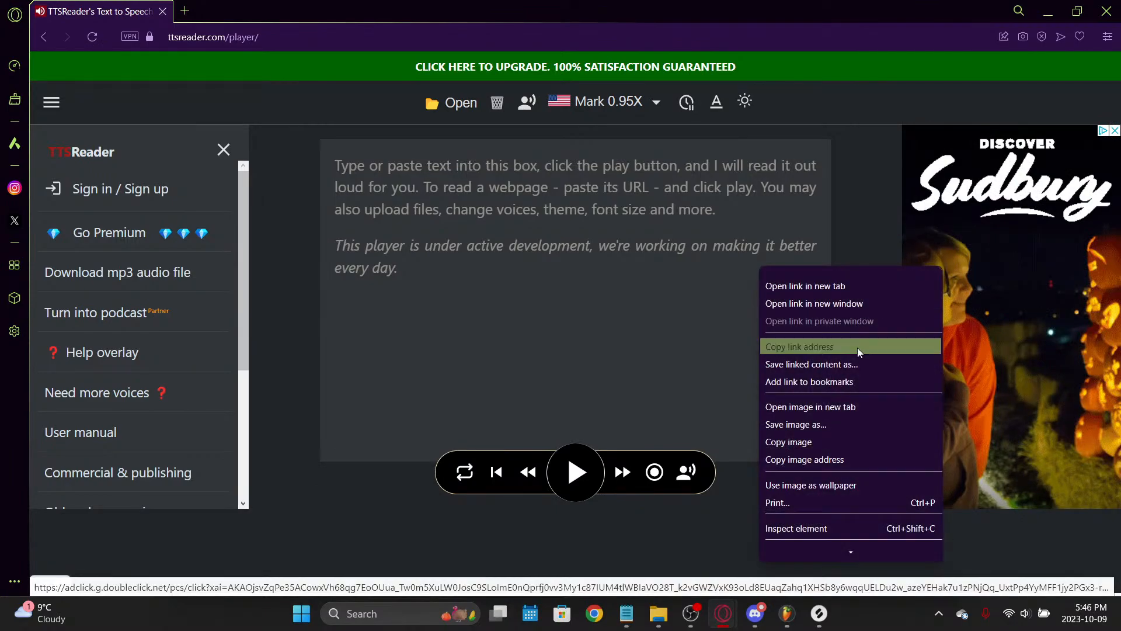
pyautogui.click(1113, 131)
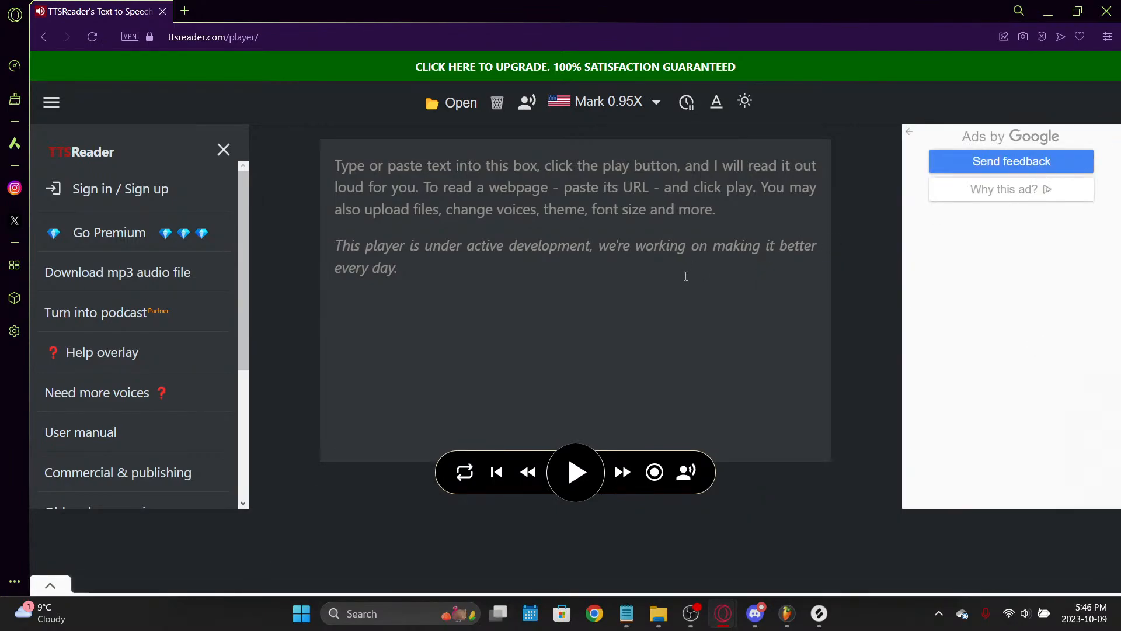
pyautogui.click(665, 278)
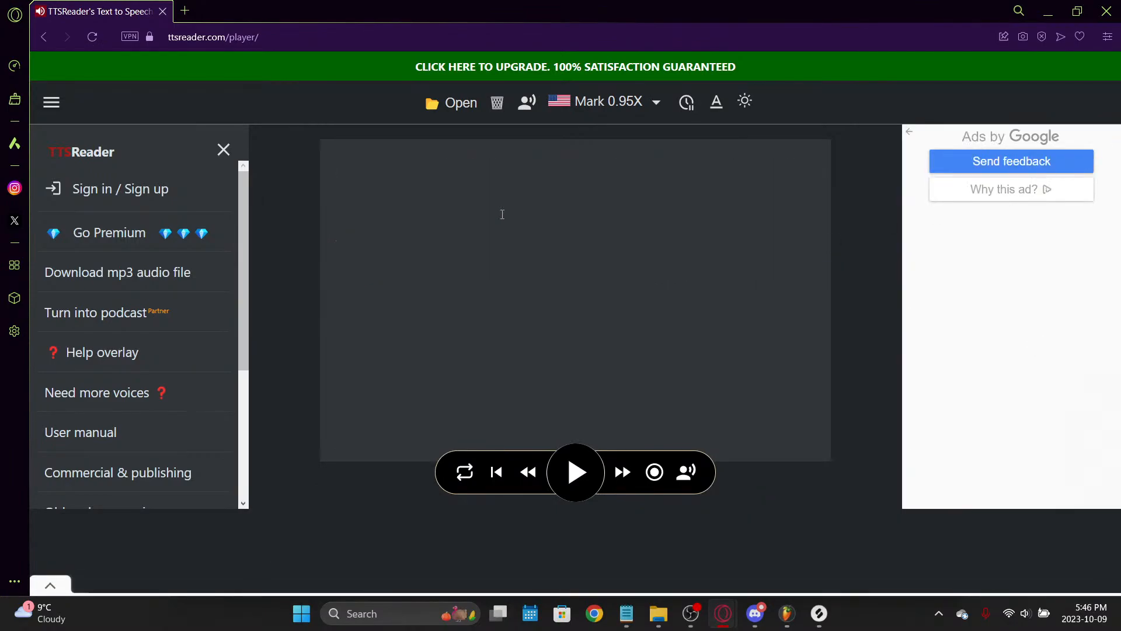
pyautogui.write('test test test test test test test test test')
pyautogui.click(576, 472)
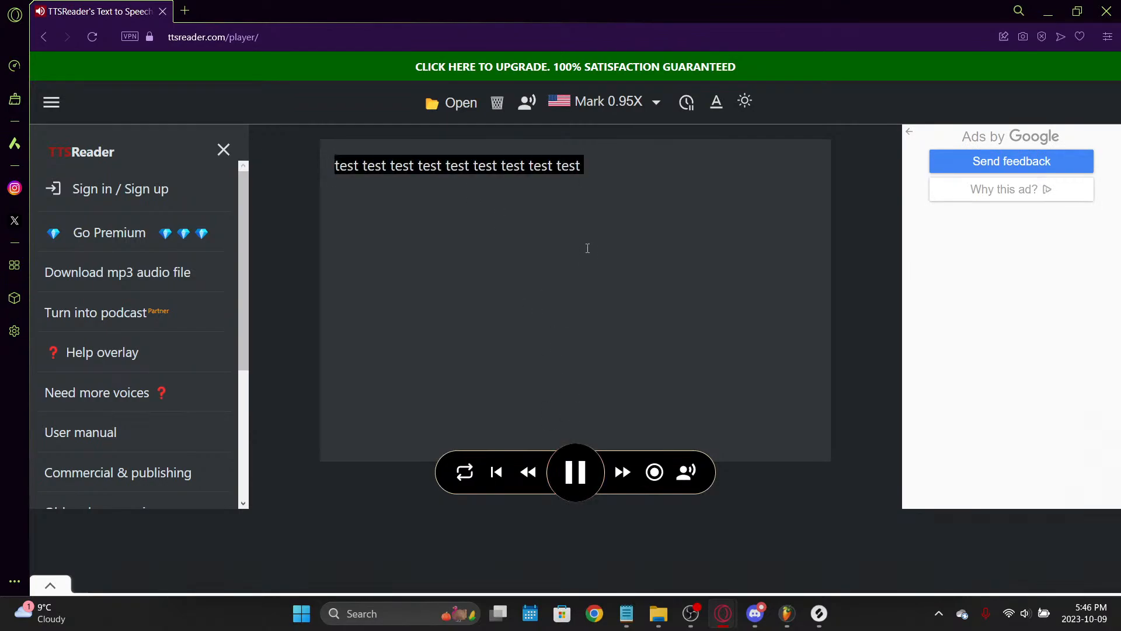
# Step: Check the available English voices and speed settings of the text player, then close them
pyautogui.click(630, 101)
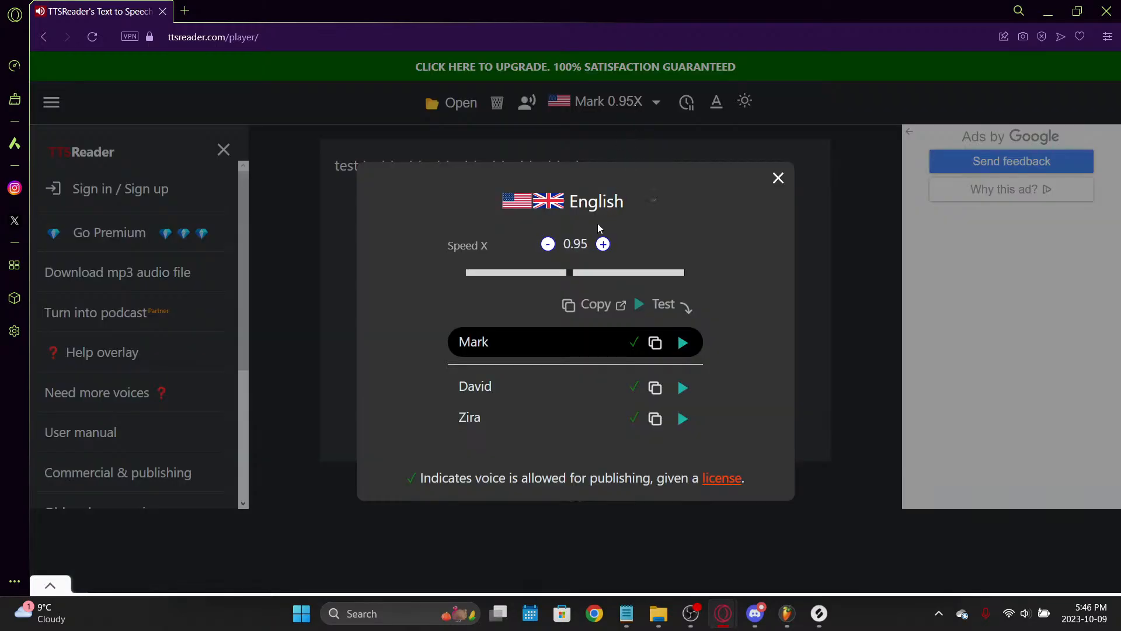
pyautogui.rightClick(754, 257)
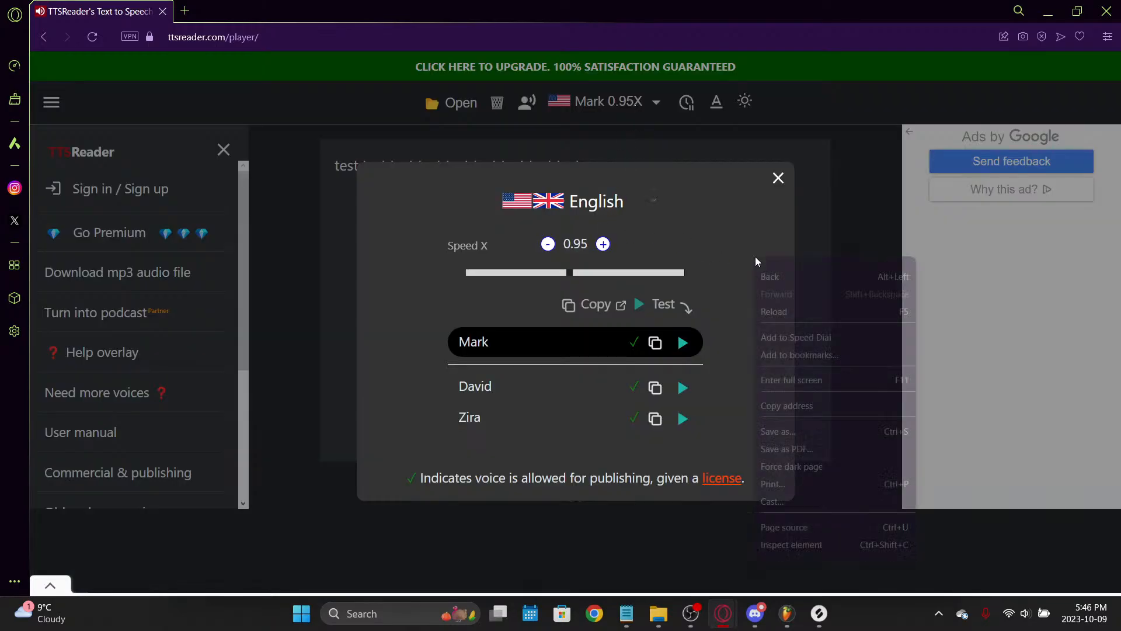
pyautogui.click(729, 236)
pyautogui.click(778, 178)
# Step: Search the web for "tts to mp3" in a new tab, close the TTSReader tab and open ttsMP3.com
pyautogui.click(185, 11)
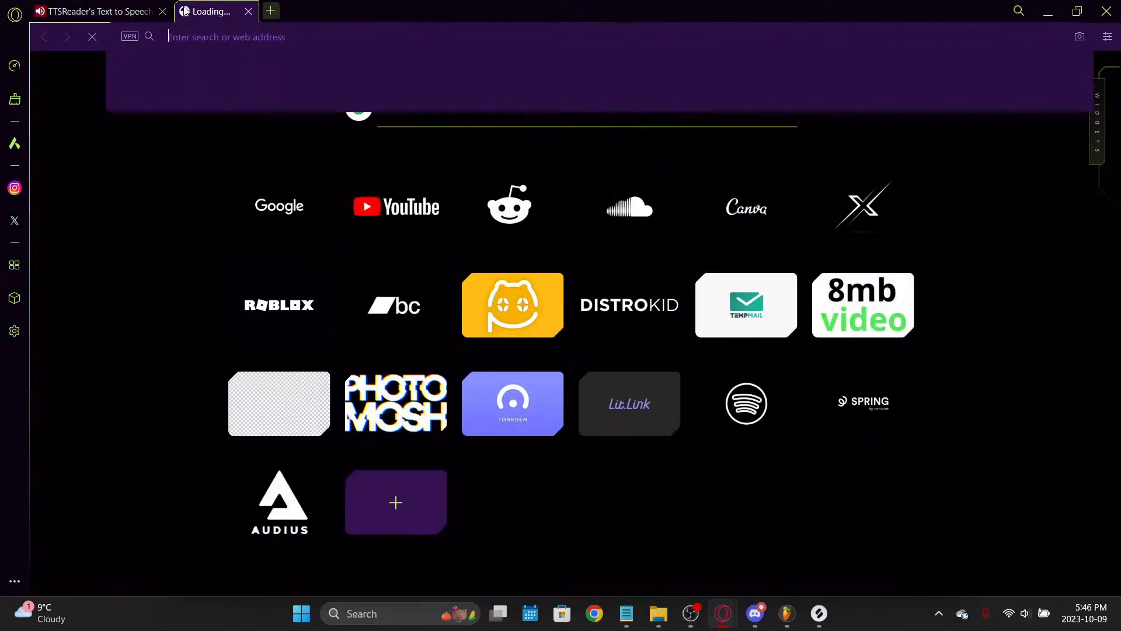
pyautogui.write('tts to mp3')
pyautogui.press('Return')
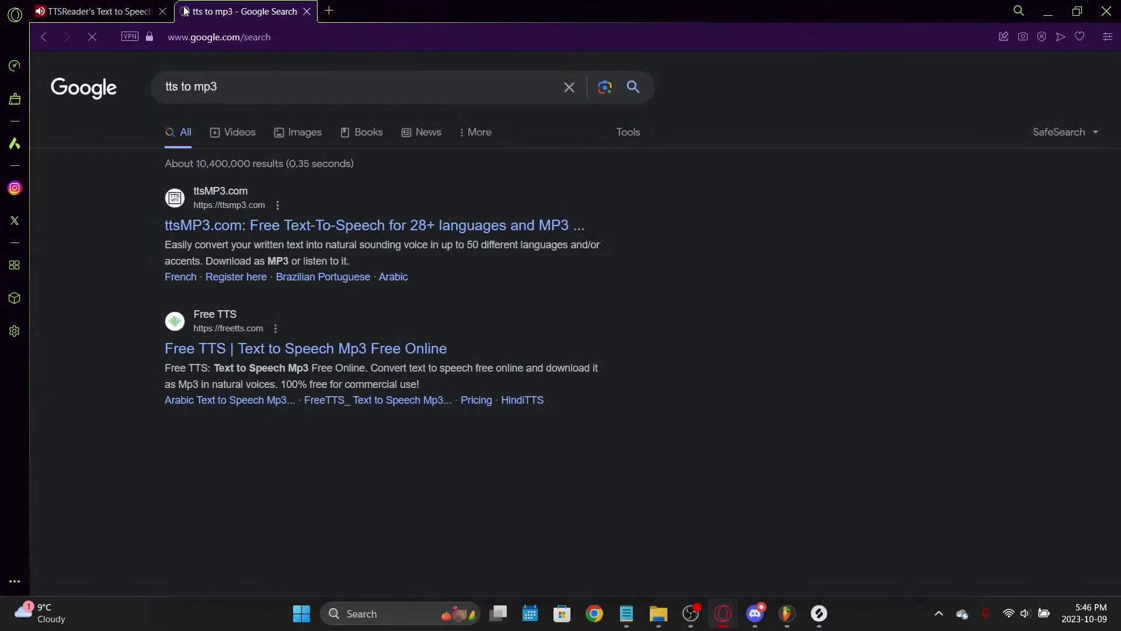
pyautogui.click(68, 9)
pyautogui.hotkey('ctrl', 'w')
pyautogui.click(385, 227)
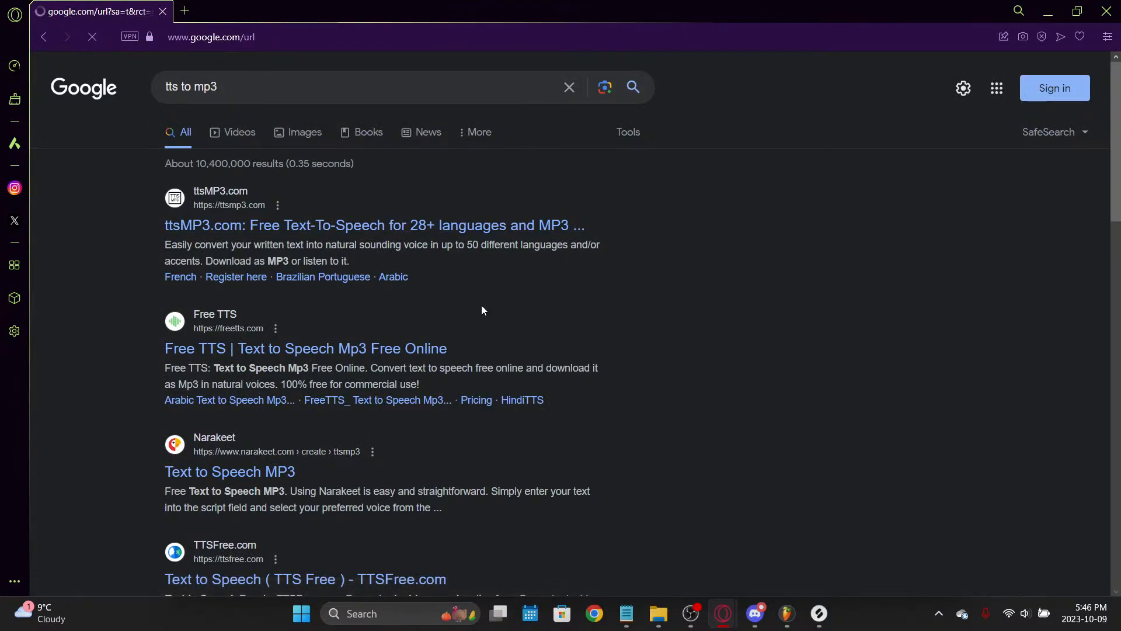
pyautogui.press('super+v')
pyautogui.click(395, 126)
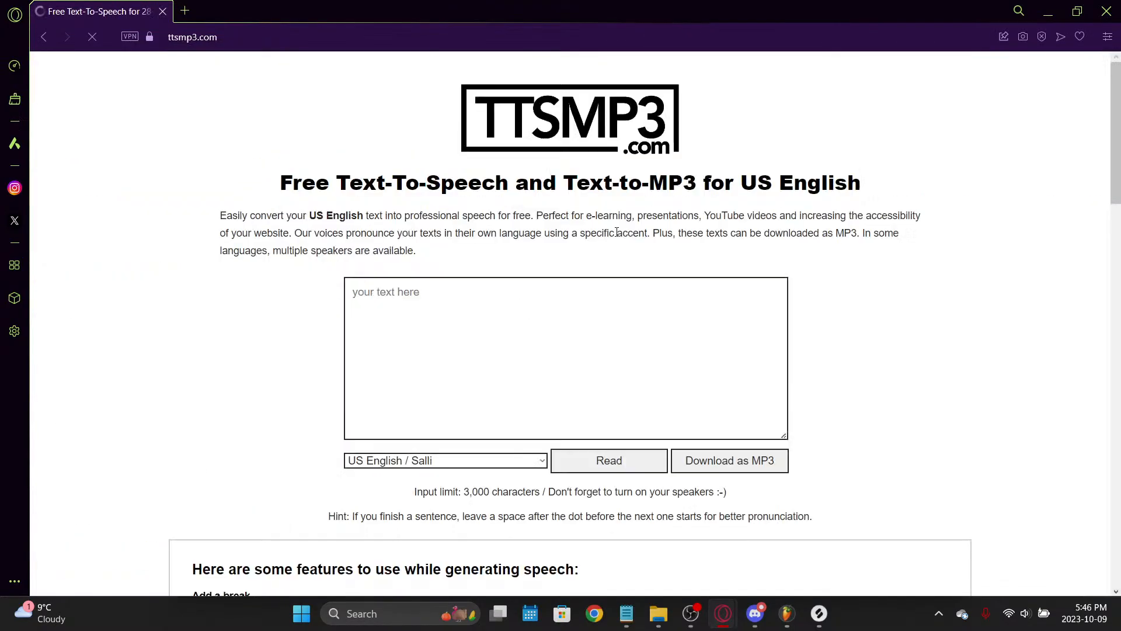
# Step: Examine ttsMP3's speech features for breaks, emphasis, speed, pitch, whispering and conversations, along with its input limit
pyautogui.click(545, 311)
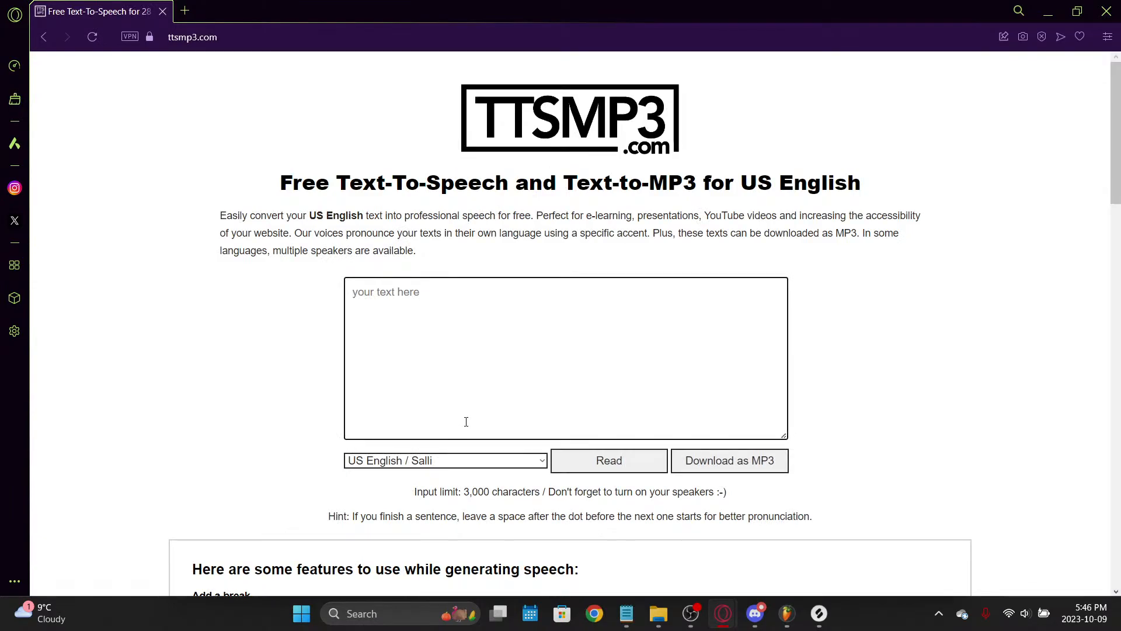
pyautogui.scroll(-4, 526, 404)
pyautogui.press('super+v')
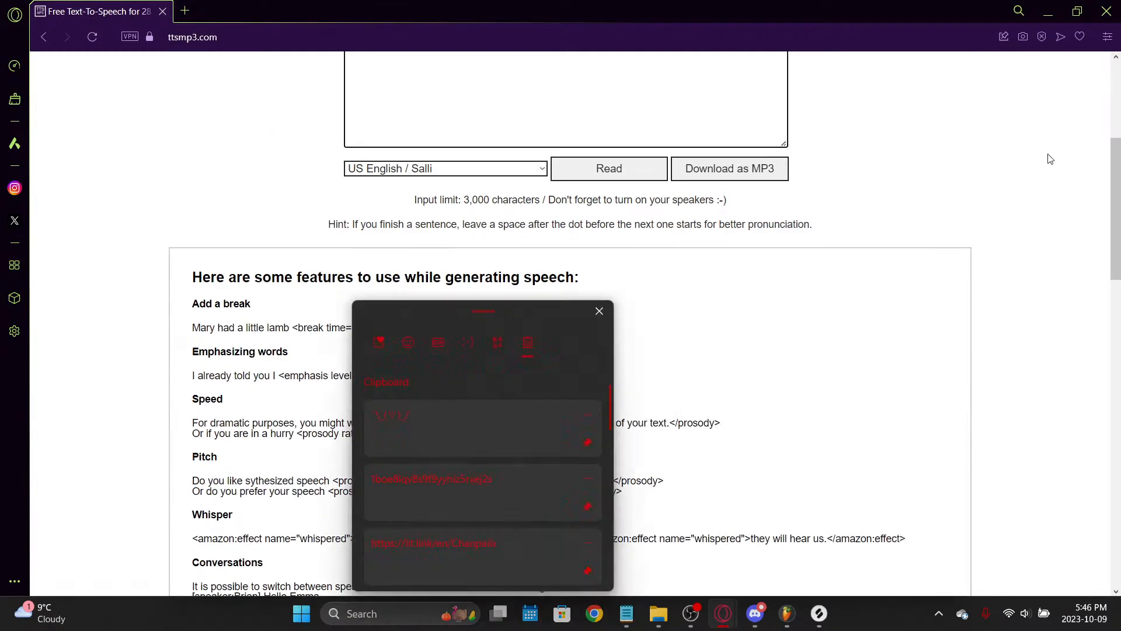
pyautogui.click(1049, 157)
pyautogui.scroll(-6, 734, 251)
pyautogui.scroll(10, 735, 252)
pyautogui.scroll(-5, 573, 298)
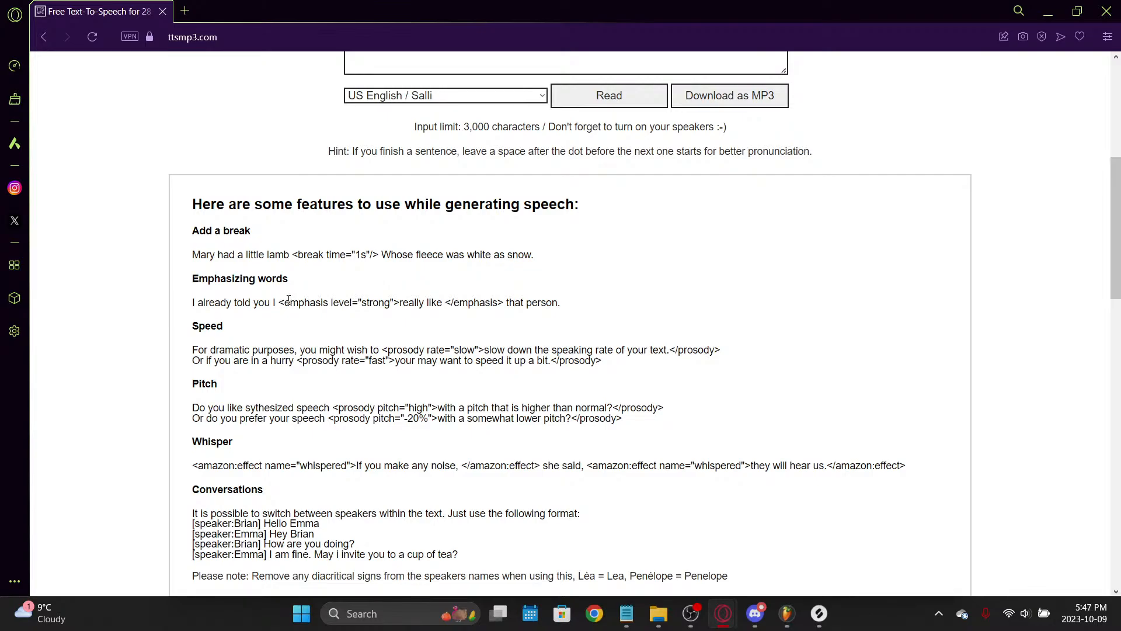
pyautogui.scroll(-3, 289, 301)
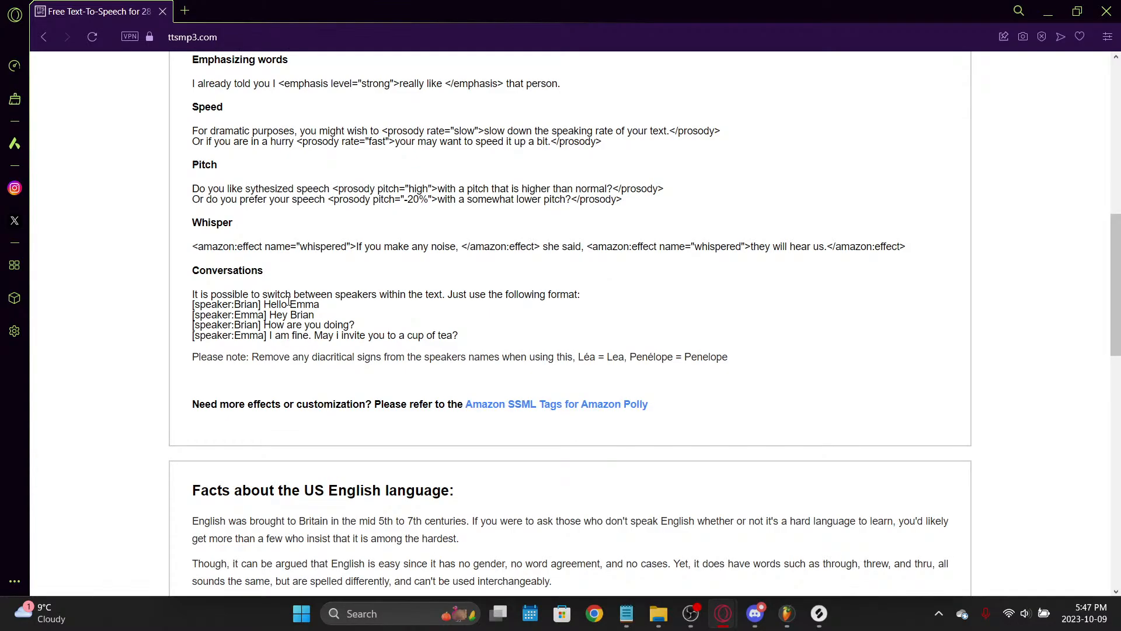
pyautogui.scroll(2, 301, 291)
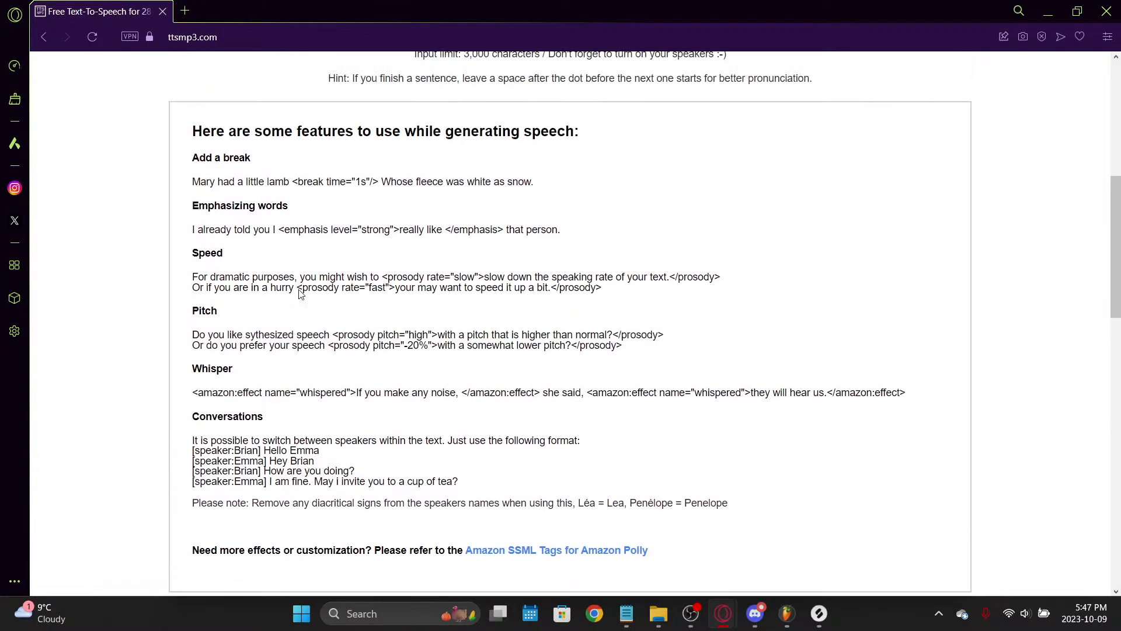
pyautogui.scroll(5, 286, 316)
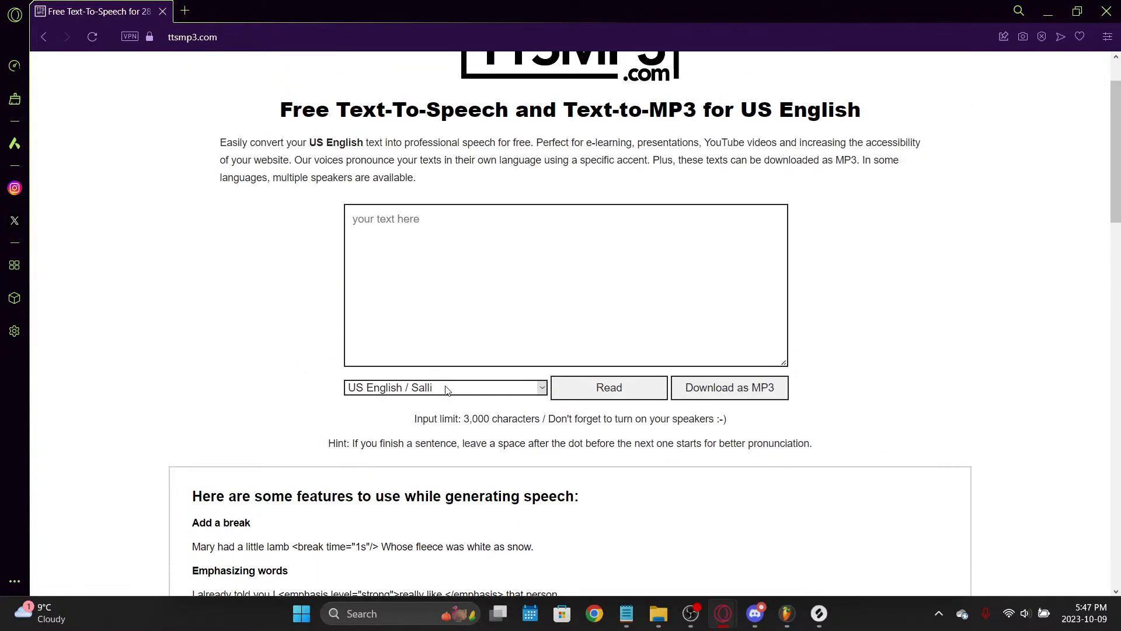
# Step: Search the web for a character counter in a new tab and open WordCounter.net's Character Counter
pyautogui.hotkey('ctrl', 't')
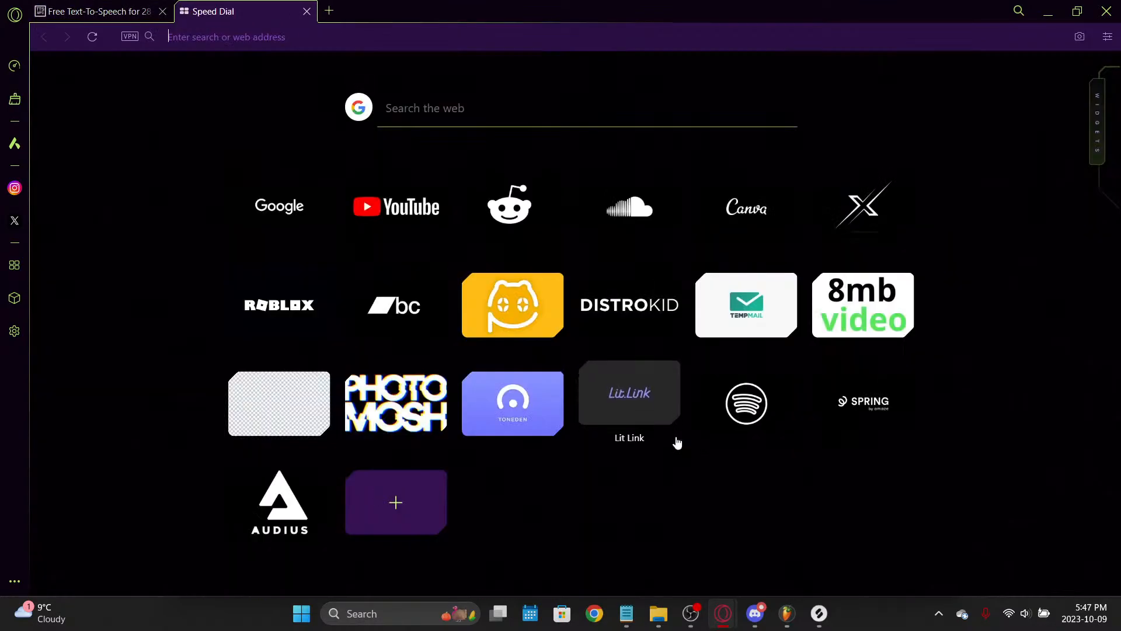
pyautogui.write('a')
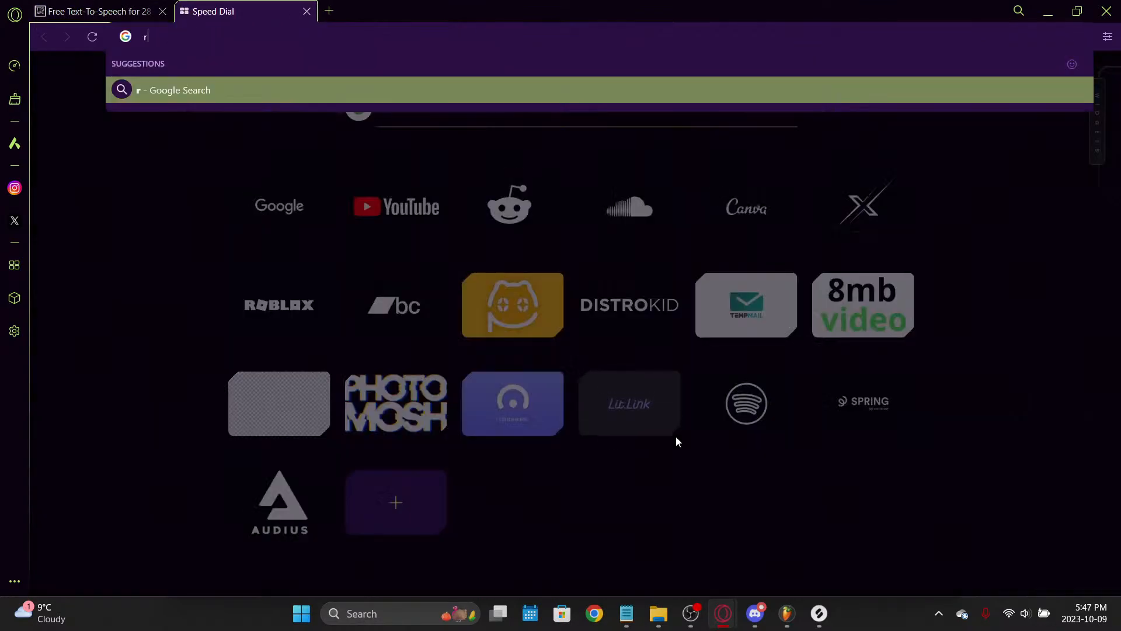
pyautogui.press('BackSpace')
pyautogui.write('p')
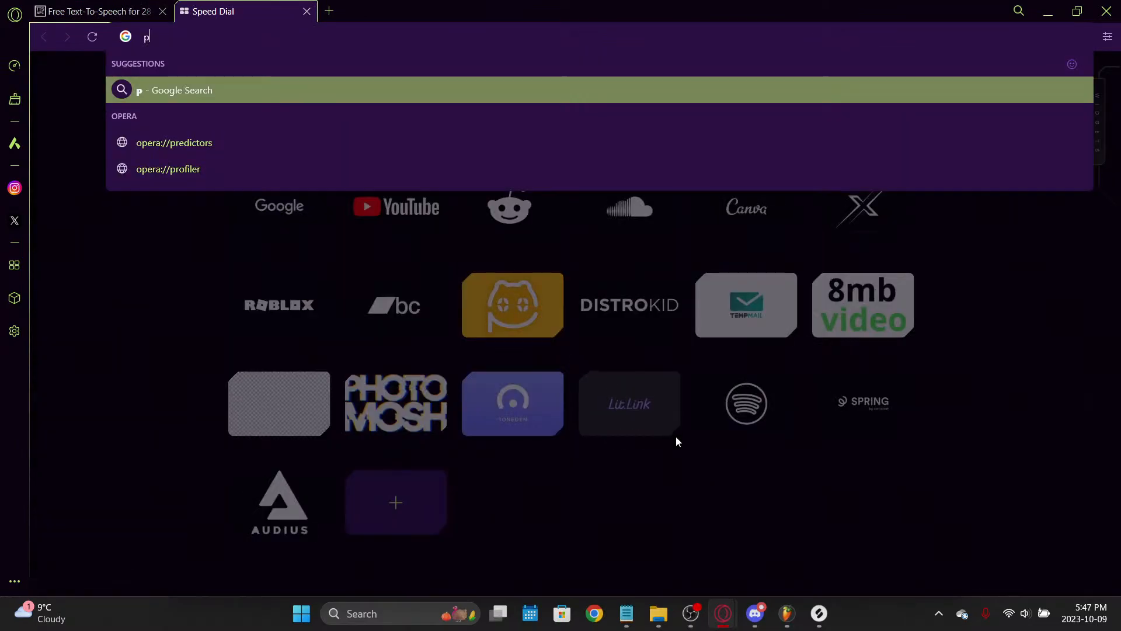
pyautogui.press('BackSpace')
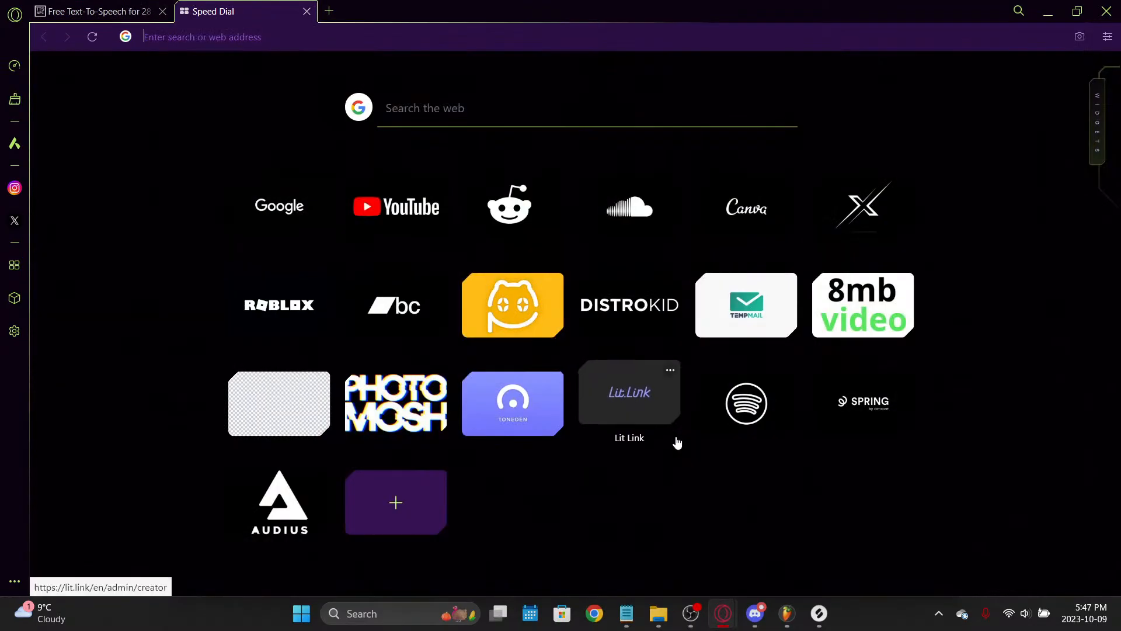
pyautogui.write('character counte')
pyautogui.press('Return')
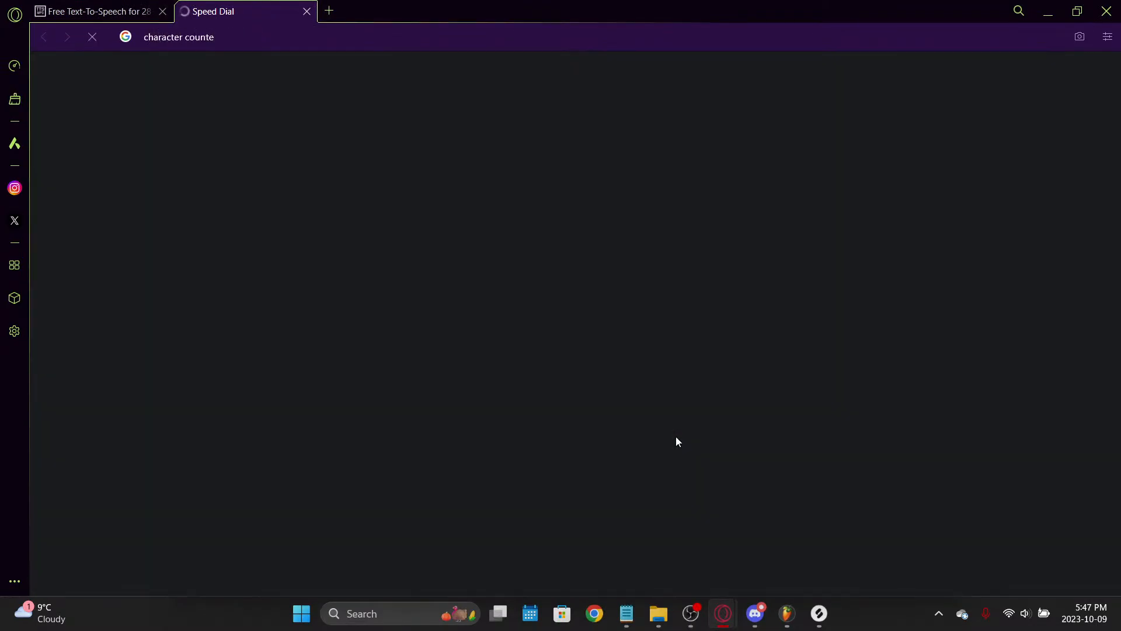
pyautogui.click(123, 12)
pyautogui.click(228, 7)
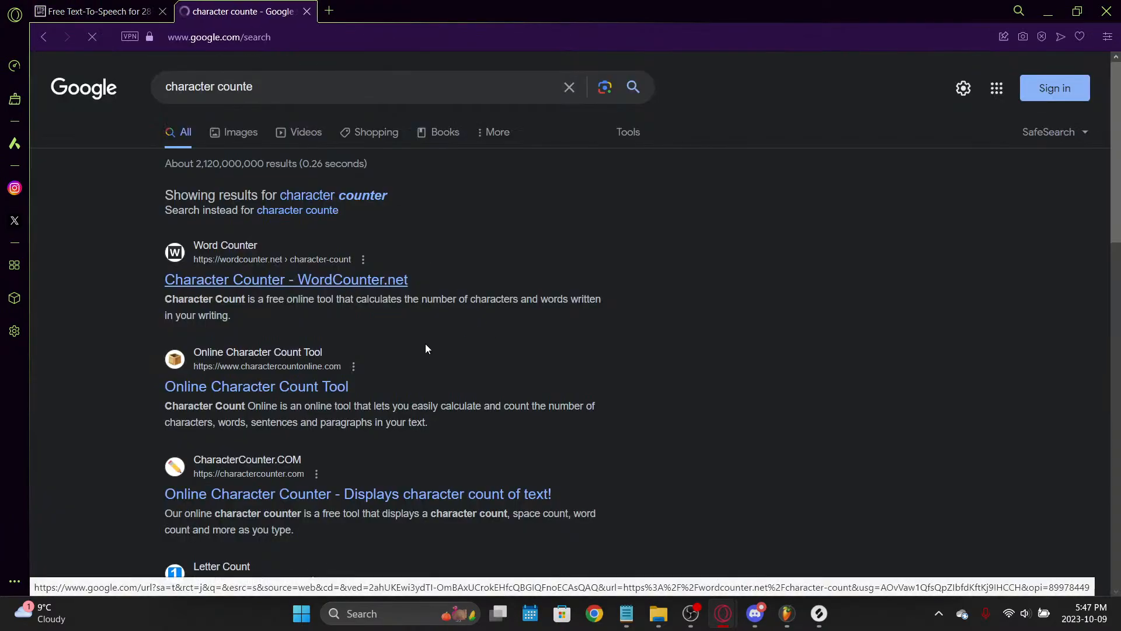
pyautogui.click(304, 292)
# Step: Copy the Garden of Eden poem from the notes document and paste it into the Character Counter
pyautogui.click(627, 614)
pyautogui.hotkey('ctrl', 'c')
pyautogui.click(784, 434)
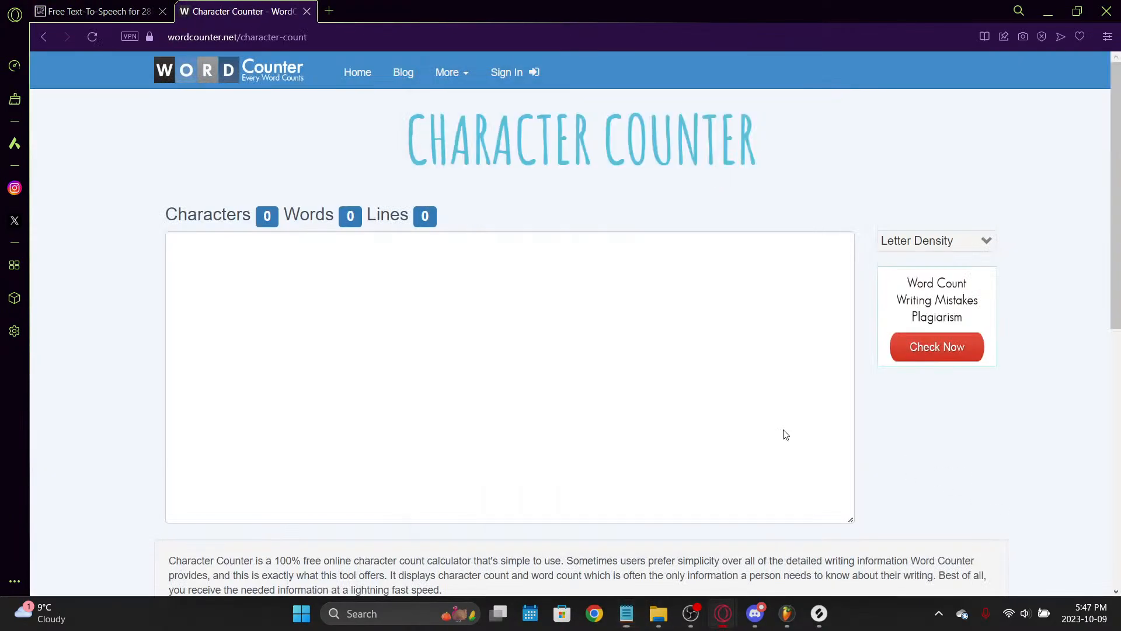
pyautogui.hotkey('ctrl', 'v')
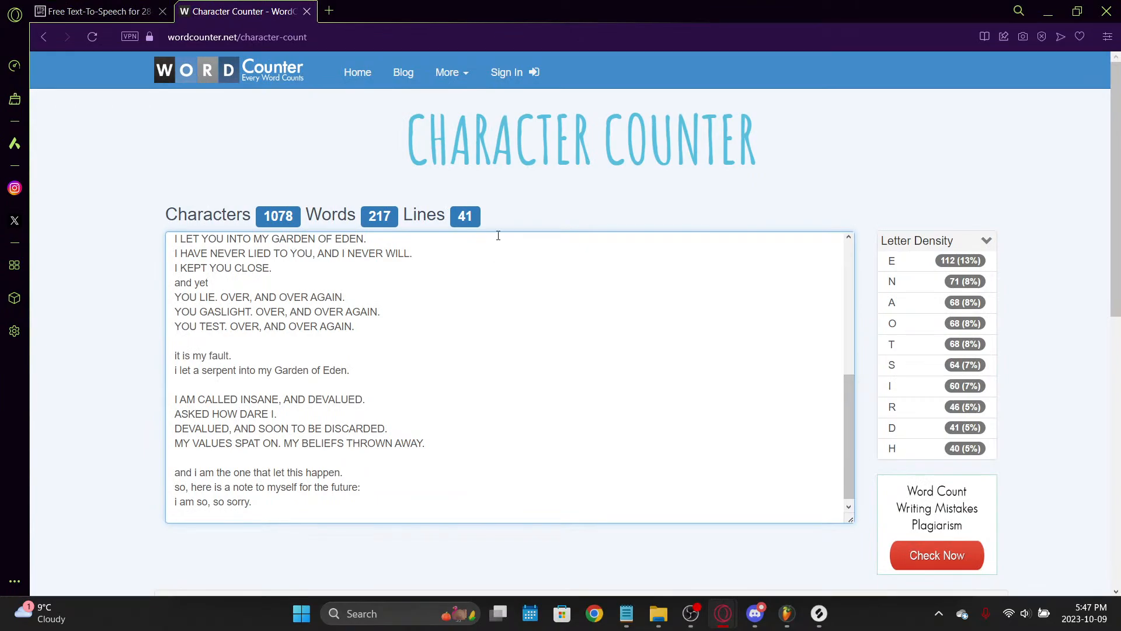
# Step: Close the Character Counter tab and paste the copied poem into ttsMP3's text box
pyautogui.hotkey('ctrl', 'w')
pyautogui.click(491, 253)
pyautogui.hotkey('ctrl', 'v')
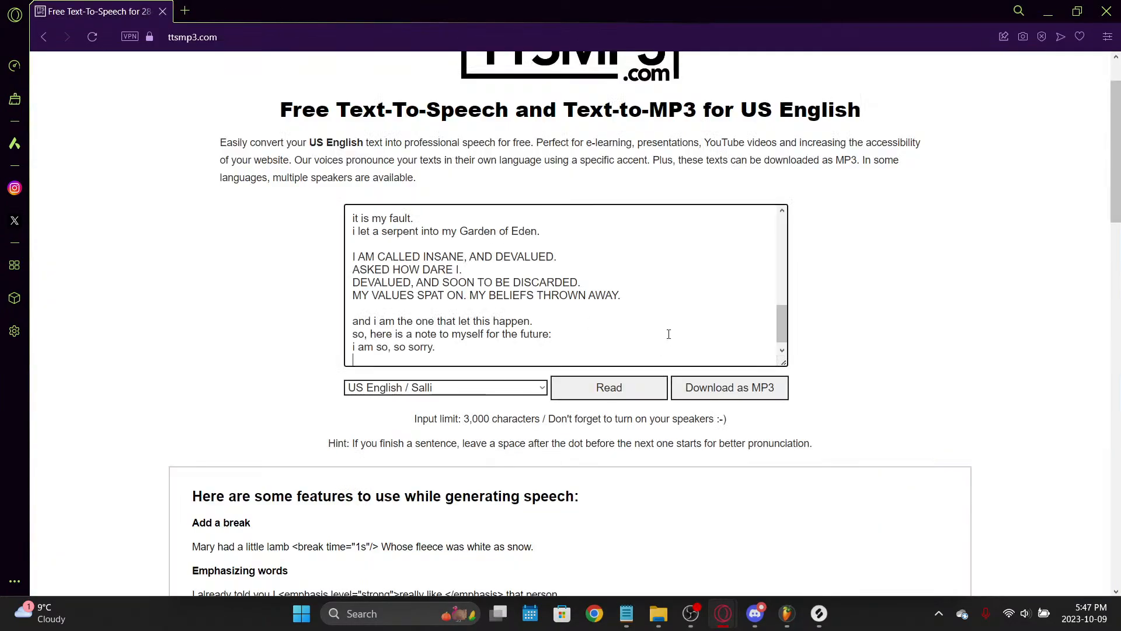
pyautogui.press('super+v')
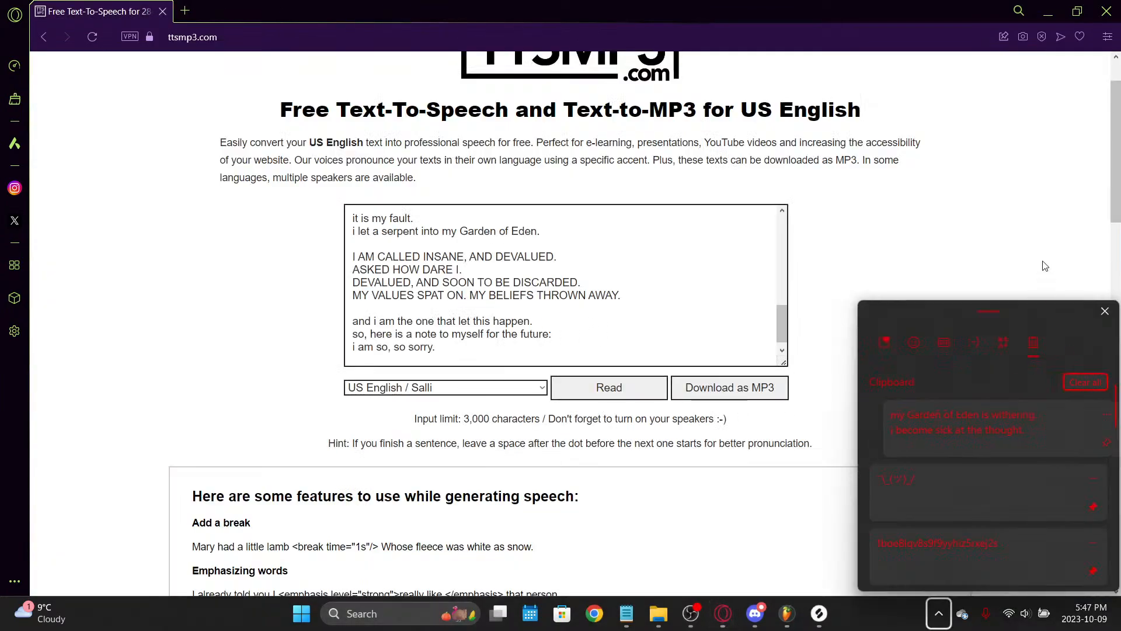
pyautogui.click(1045, 266)
# Step: Replace the misspelled word "innocennt" in the poem's "as she gaslights" line with the suggestion "innocents"
pyautogui.scroll(1, 522, 334)
pyautogui.scroll(3, 522, 334)
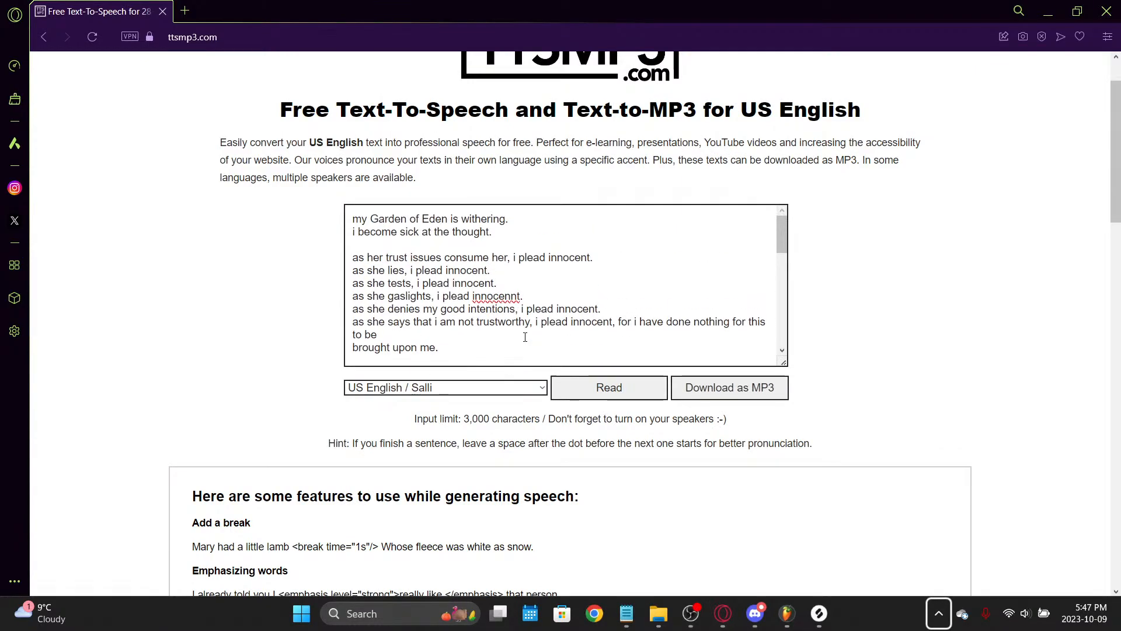
pyautogui.rightClick(500, 295)
pyautogui.click(583, 310)
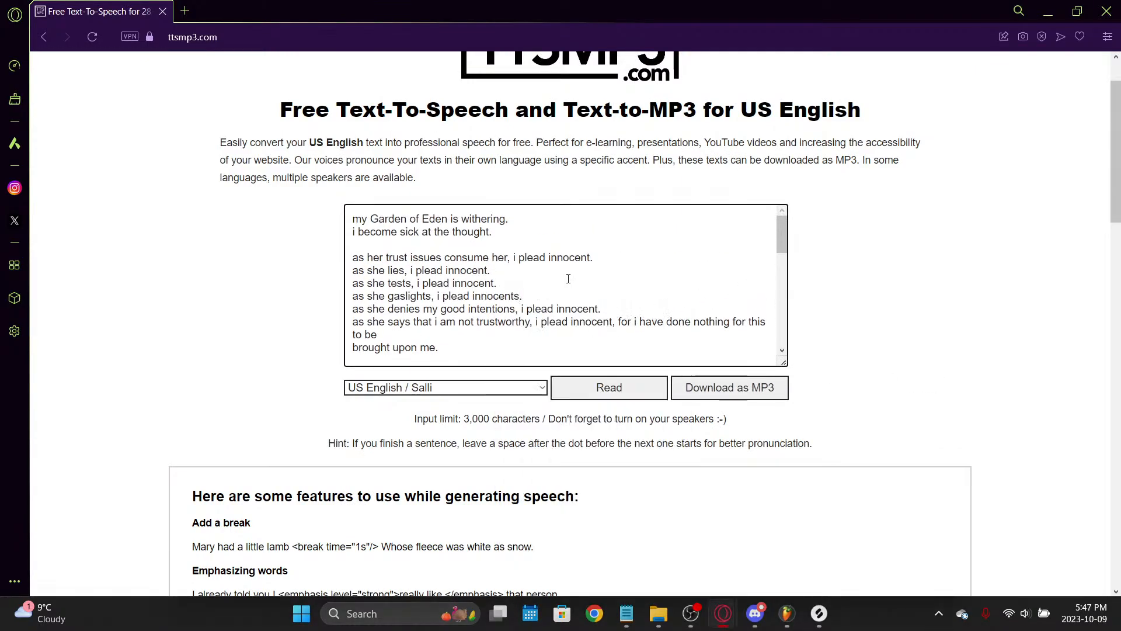
# Step: In the notes document r.txt, correct "innocennt" to "innocent" in the "as she gaslights" line and return to the browser
pyautogui.click(627, 613)
pyautogui.click(566, 309)
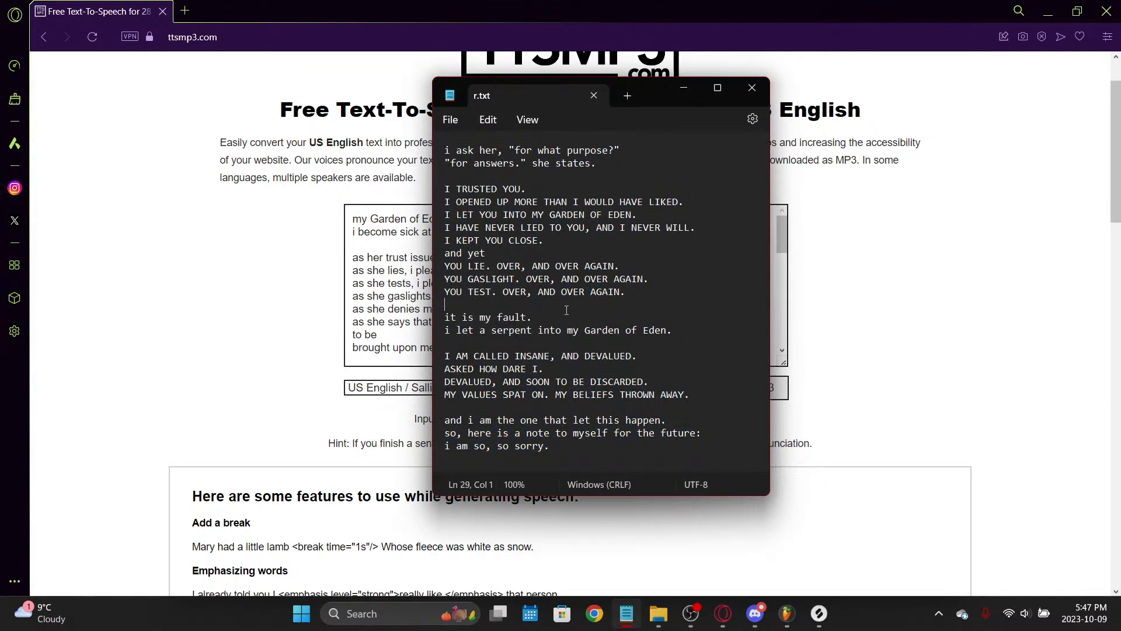
pyautogui.scroll(2, 566, 308)
pyautogui.scroll(-2, 562, 296)
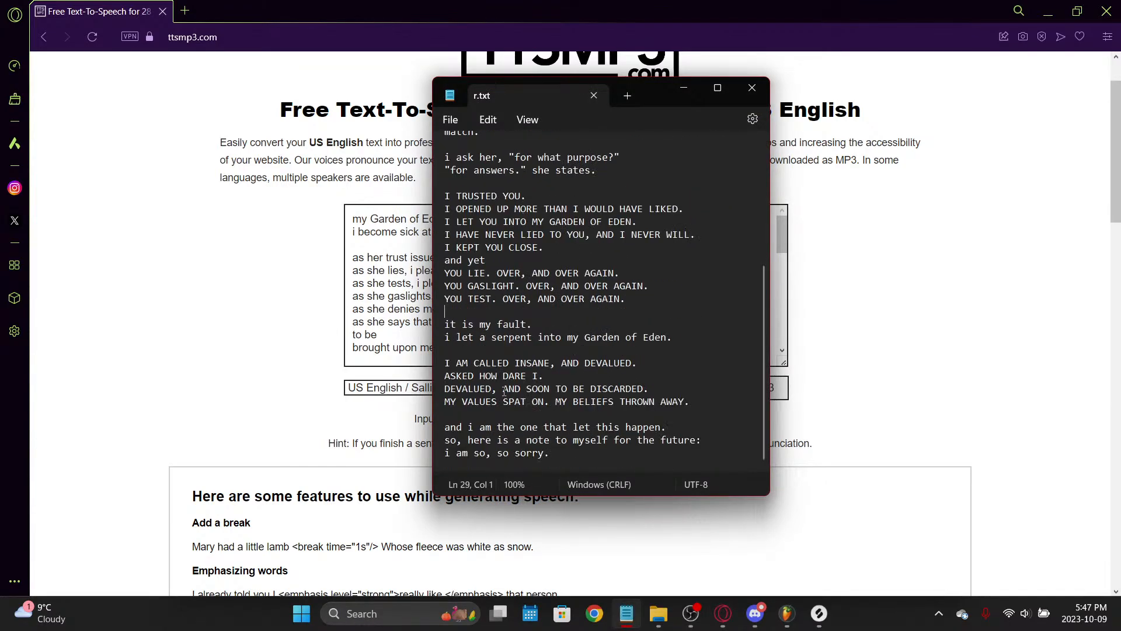
pyautogui.click(627, 613)
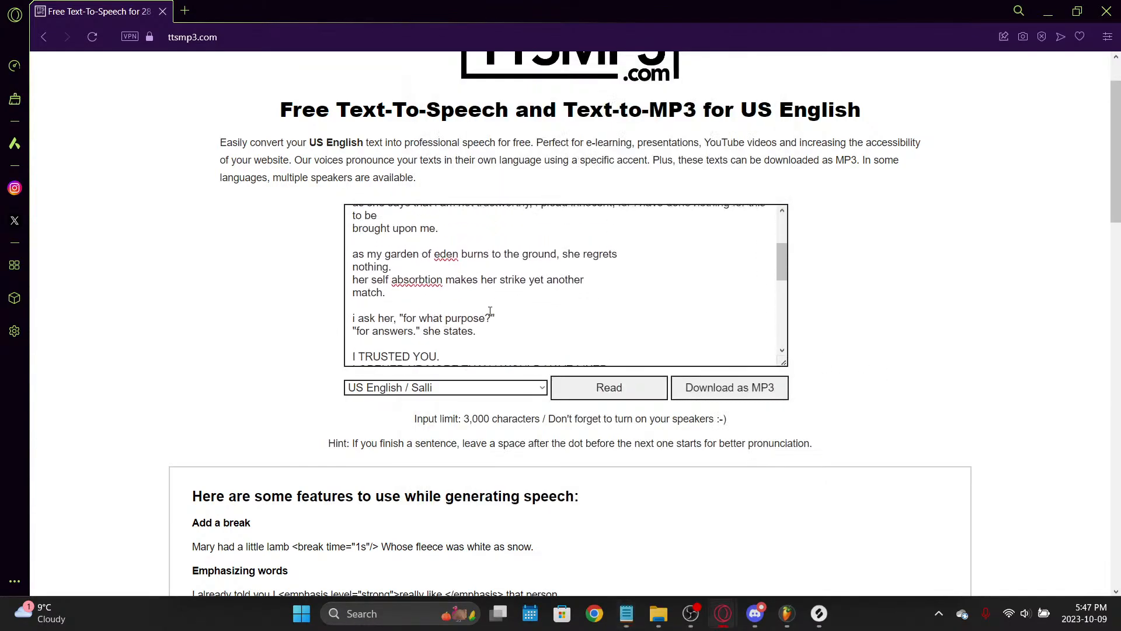
pyautogui.click(627, 613)
pyautogui.scroll(6, 561, 267)
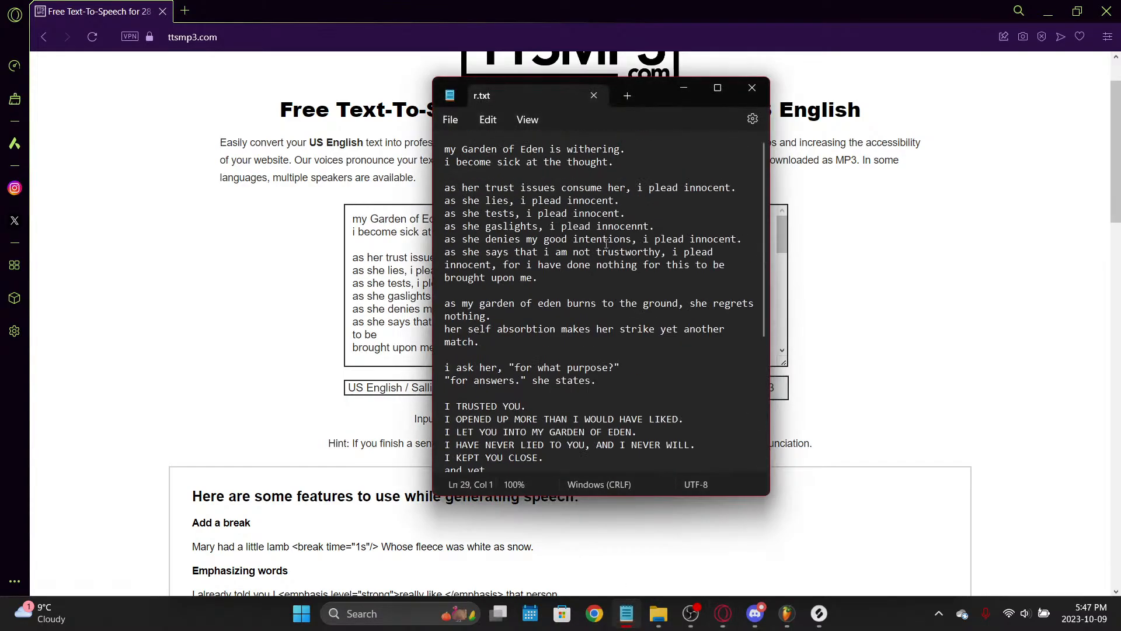
pyautogui.click(636, 227)
pyautogui.press('BackSpace')
pyautogui.click(299, 251)
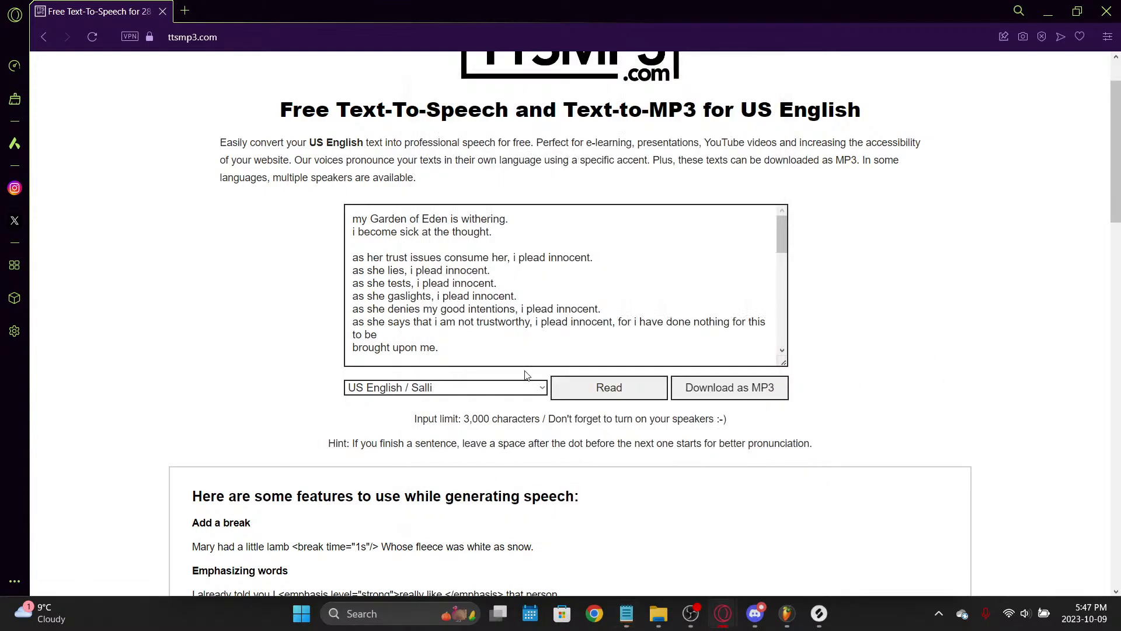
# Step: Have the poem read aloud in the US English / Salli voice and clear the text box
pyautogui.click(583, 396)
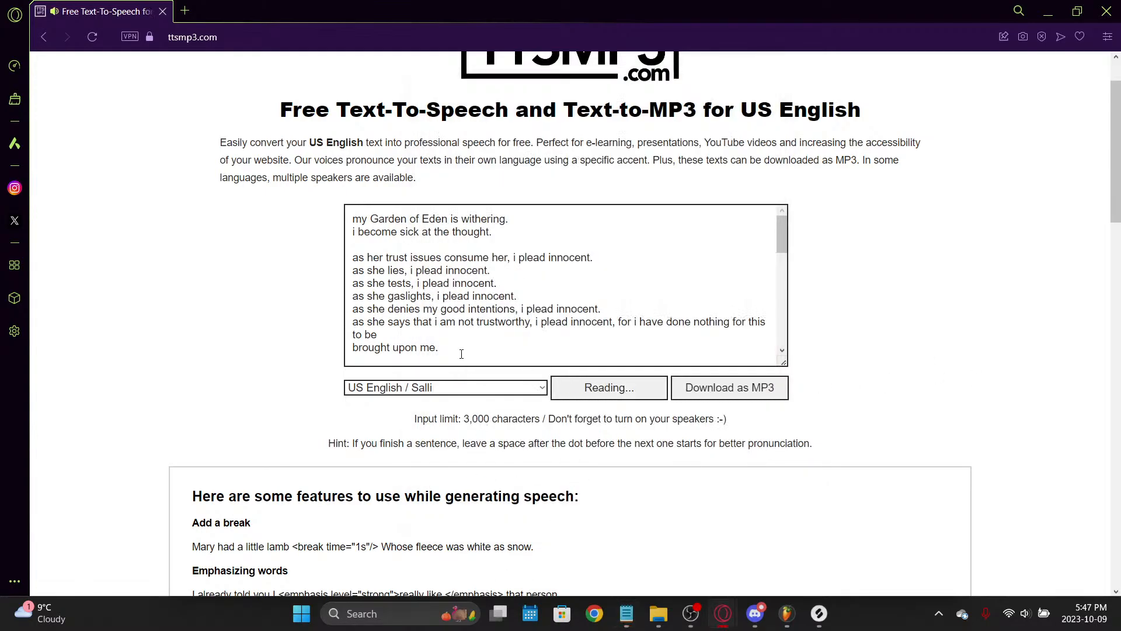
pyautogui.scroll(1, 584, 444)
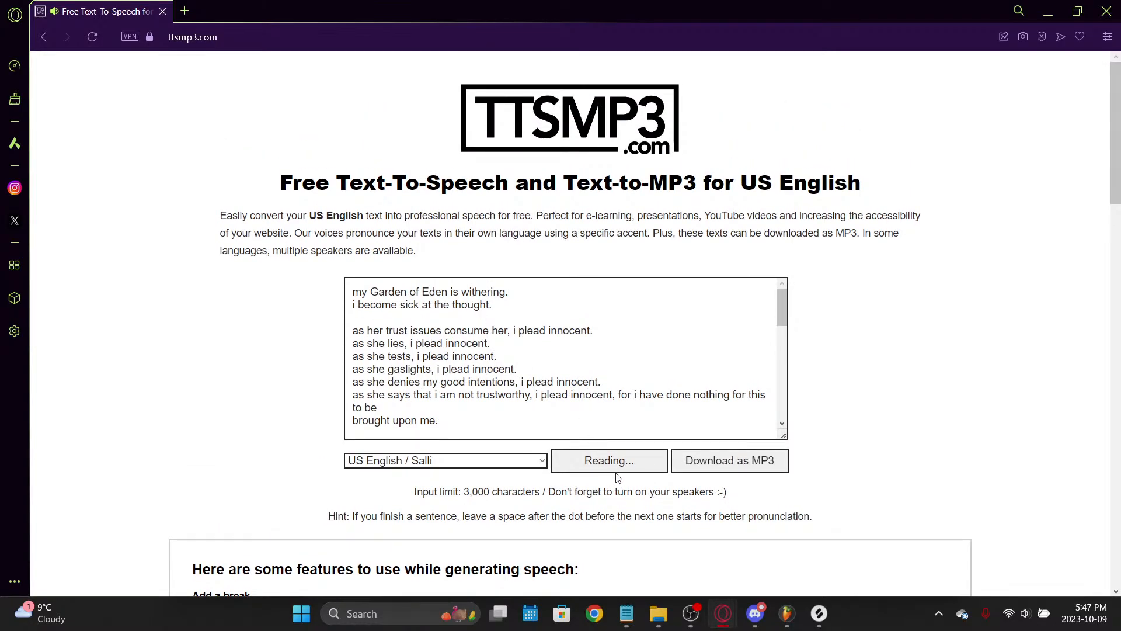
pyautogui.click(490, 462)
pyautogui.scroll(2, 464, 414)
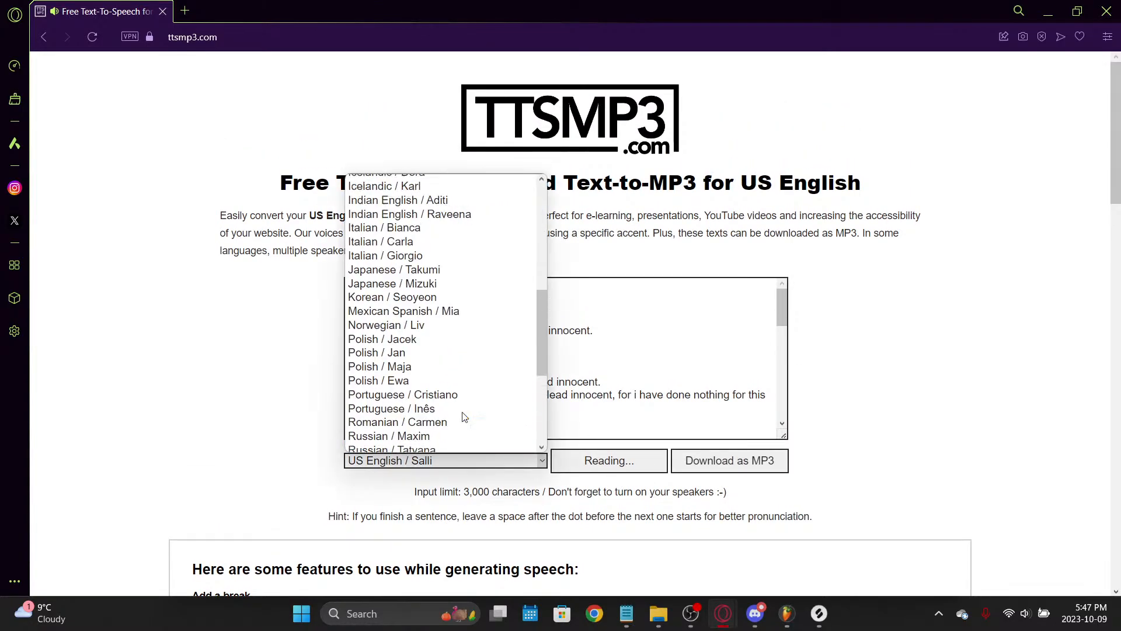
pyautogui.scroll(6, 462, 415)
pyautogui.scroll(-8, 458, 411)
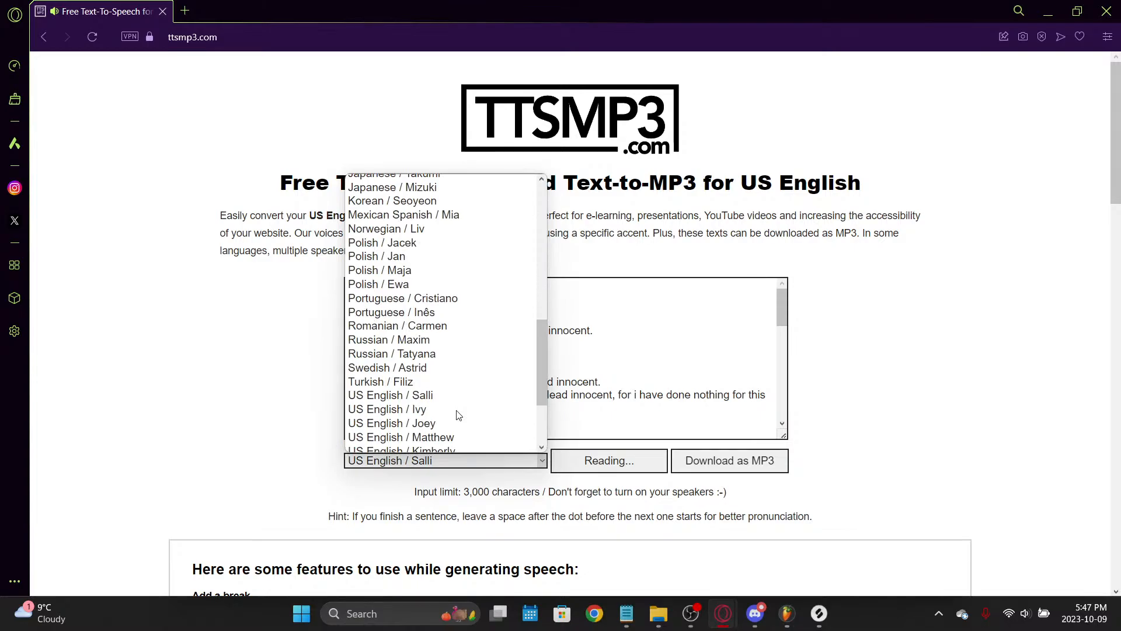
pyautogui.press('Escape')
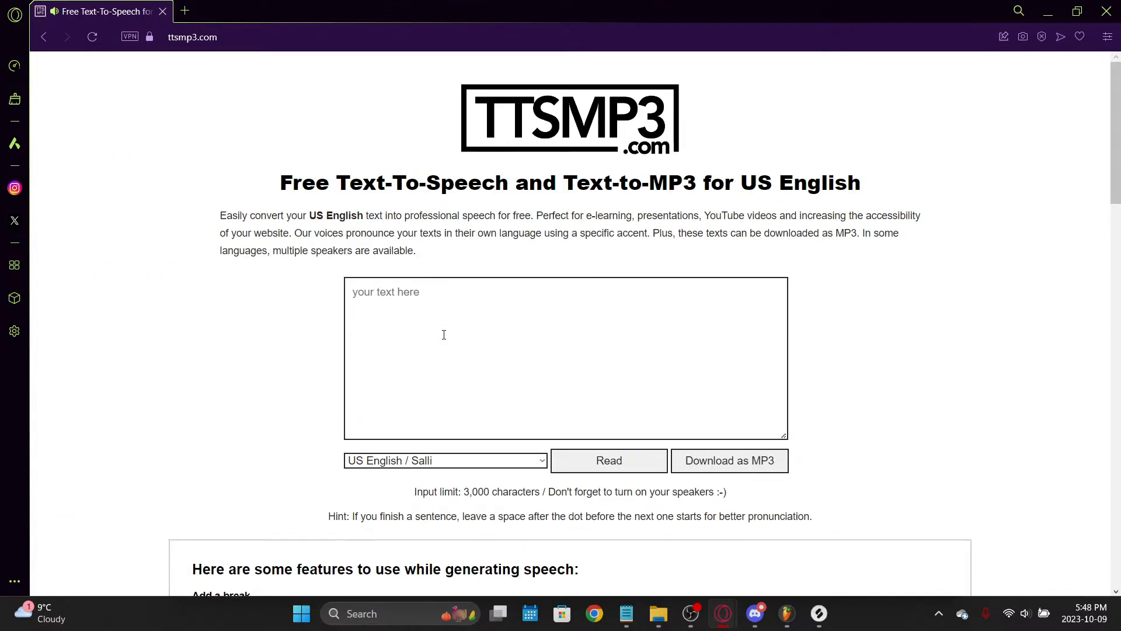
pyautogui.click(421, 321)
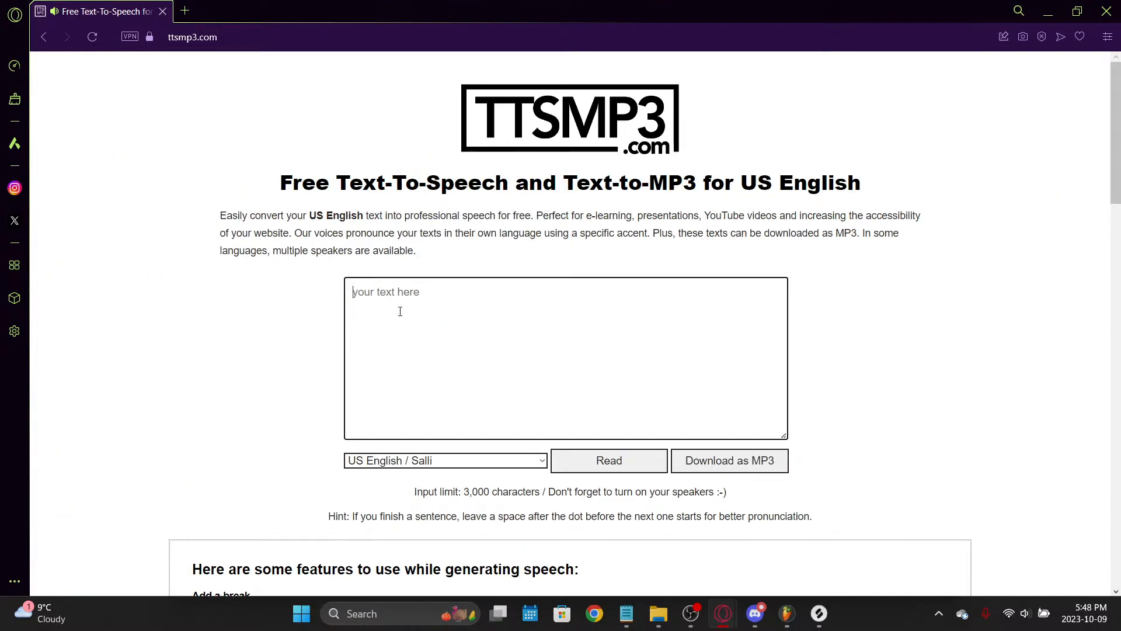
# Step: Look through the available voices and set the voice to US English / Kimberly
pyautogui.click(513, 460)
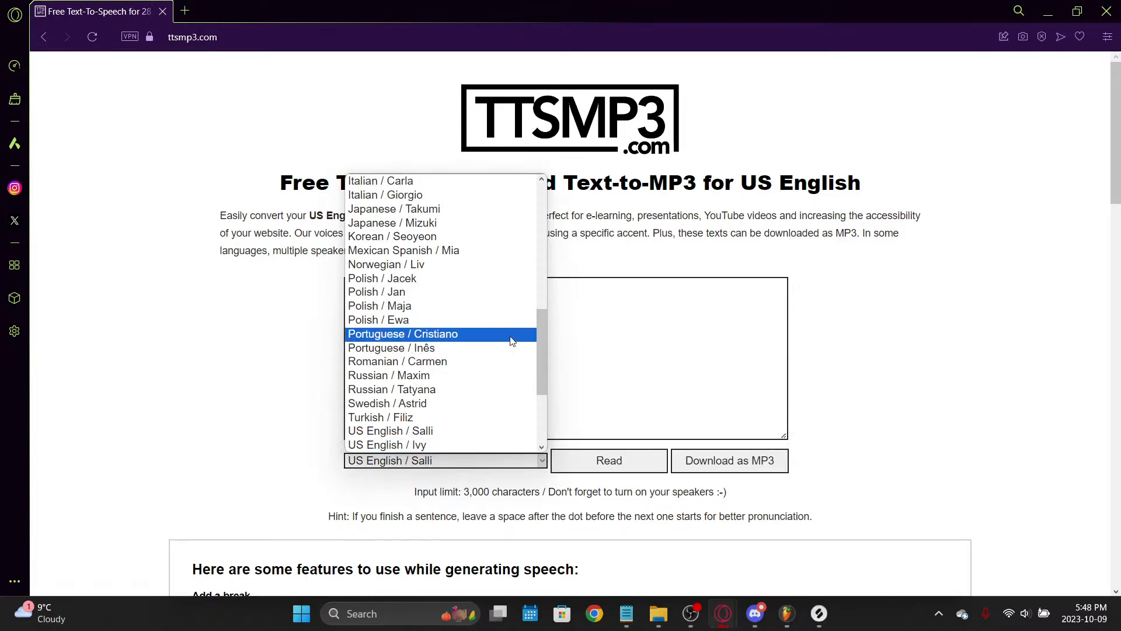
pyautogui.scroll(6, 508, 351)
pyautogui.scroll(-7, 491, 325)
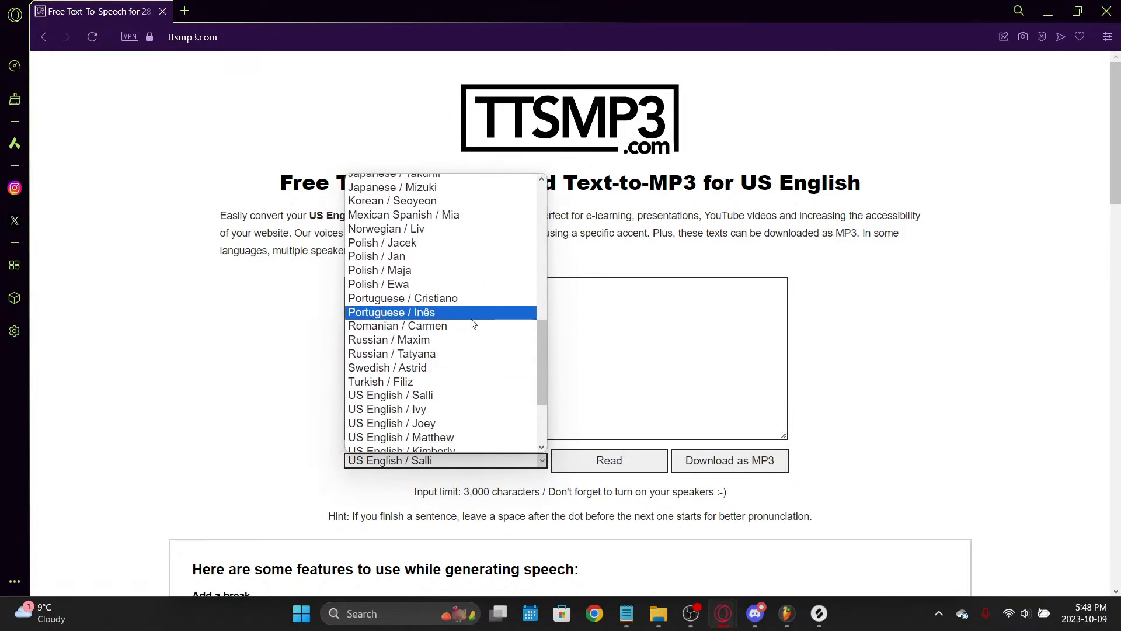
pyautogui.scroll(7, 473, 324)
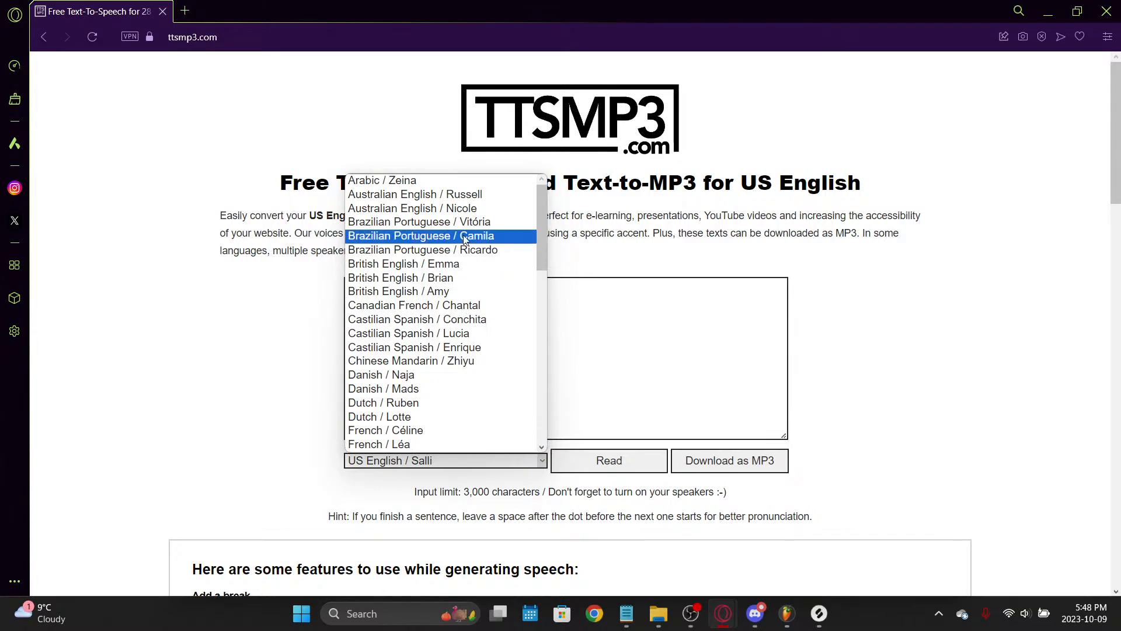
pyautogui.scroll(-3, 452, 251)
pyautogui.scroll(3, 441, 212)
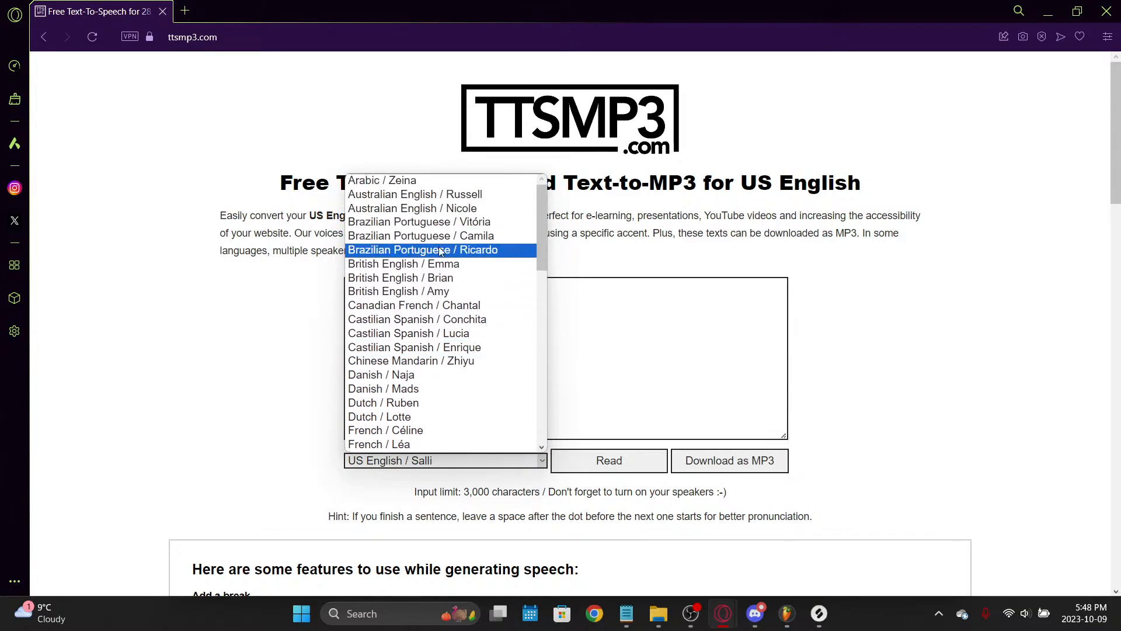
pyautogui.scroll(-10, 426, 306)
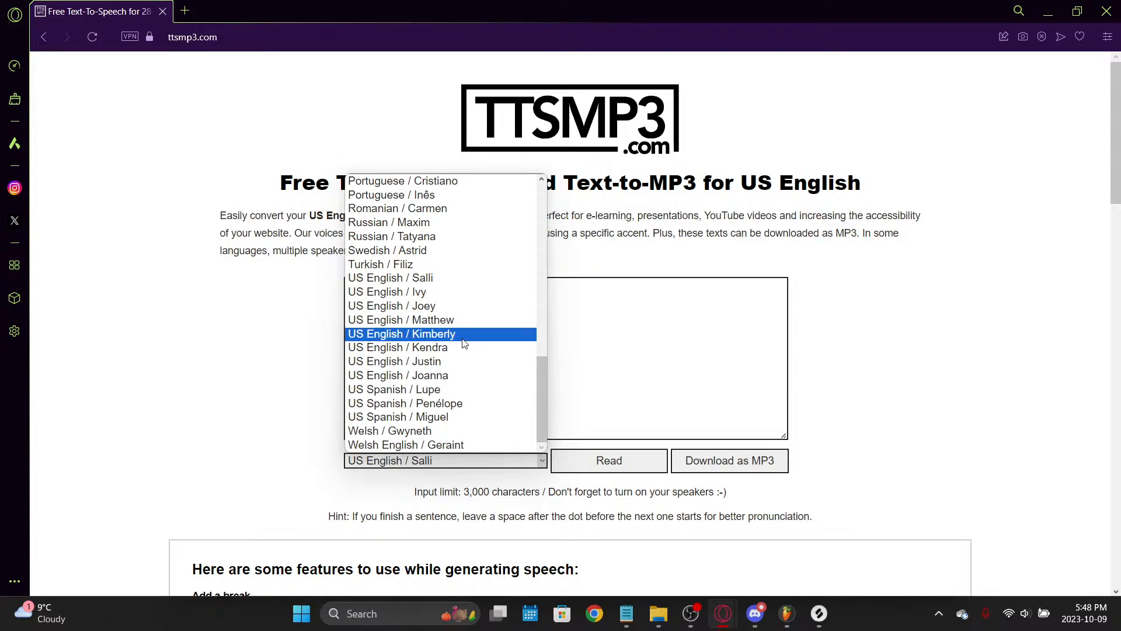
pyautogui.click(462, 339)
# Step: Enter "test" as the text and have it read aloud in the selected voice
pyautogui.click(469, 338)
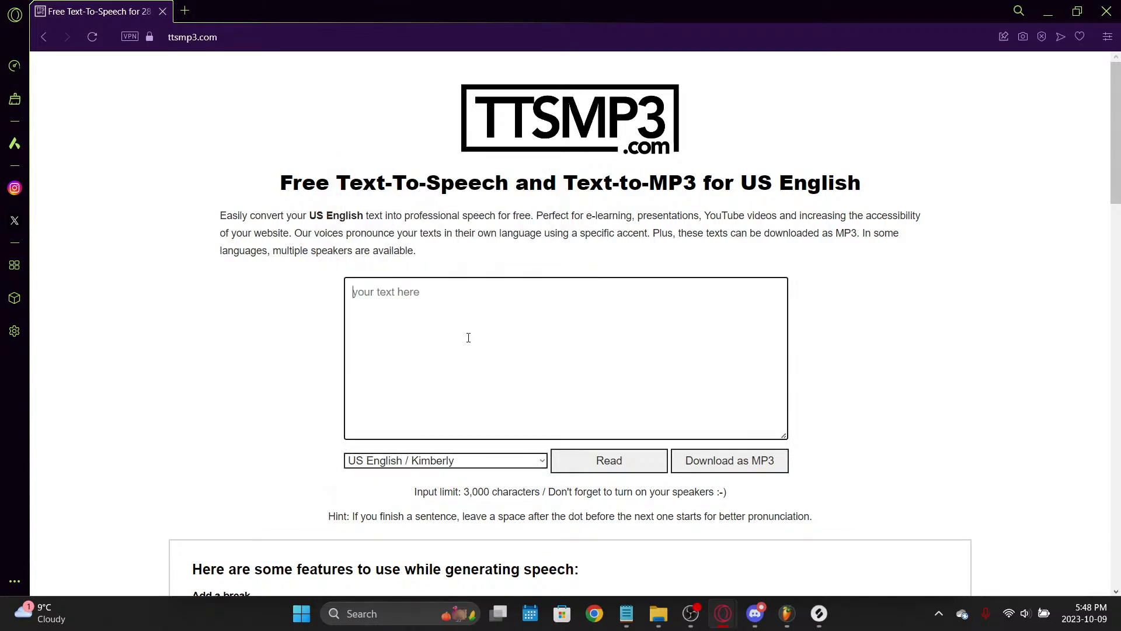
pyautogui.write('text')
pyautogui.click(614, 461)
pyautogui.click(497, 461)
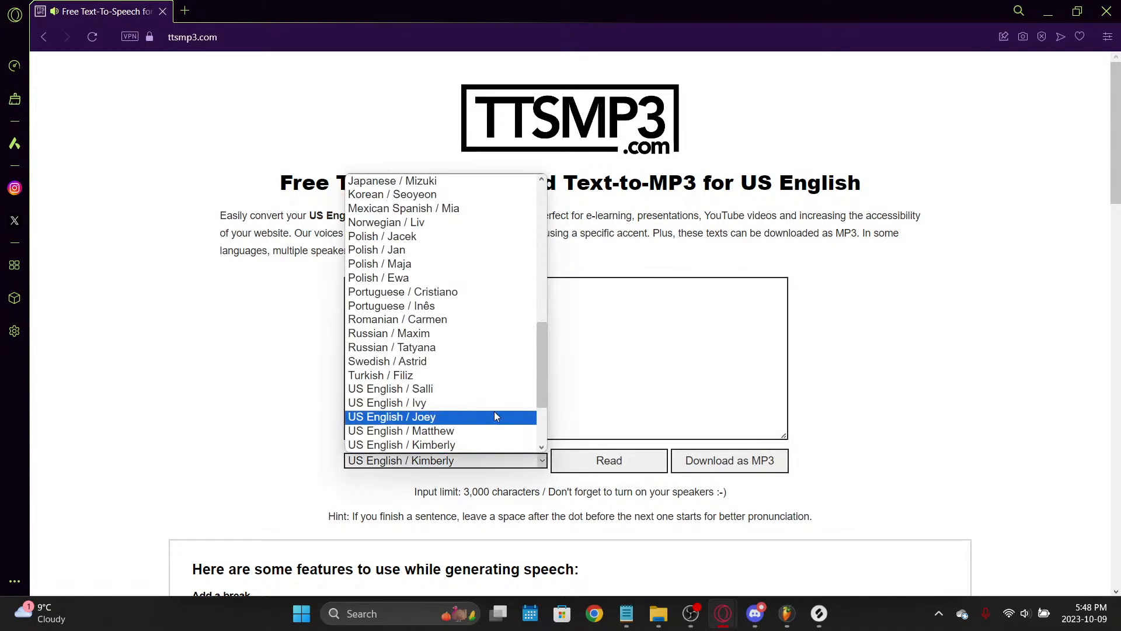
pyautogui.click(1019, 328)
# Step: Open YouTube in a new tab and search for "chanpaiix melancholy 3"
pyautogui.hotkey('ctrl', 't')
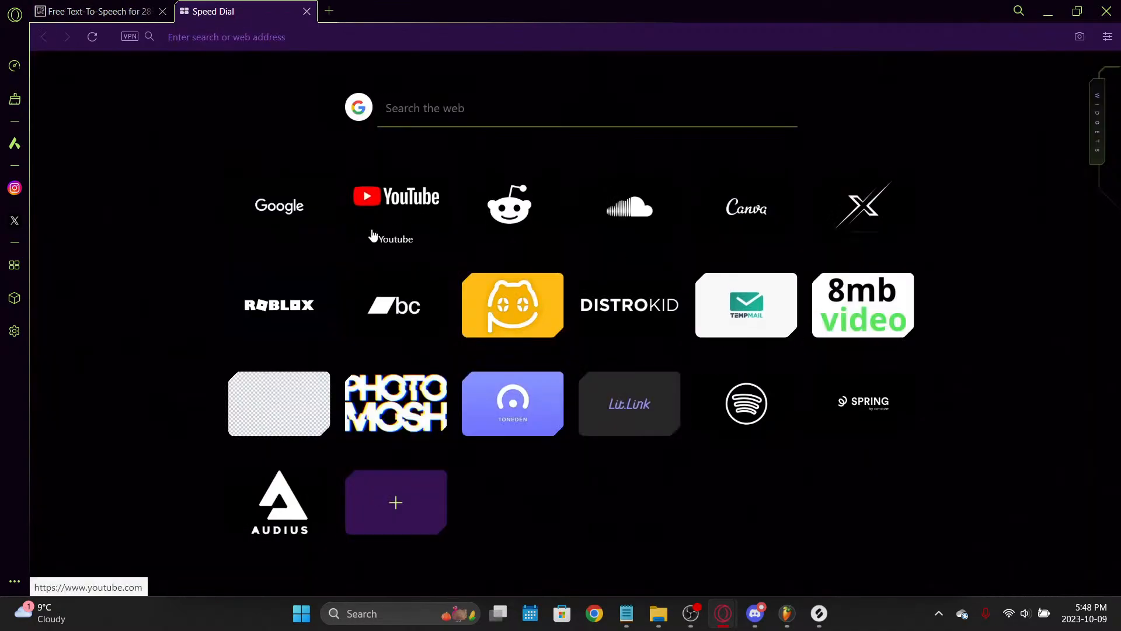
pyautogui.click(418, 225)
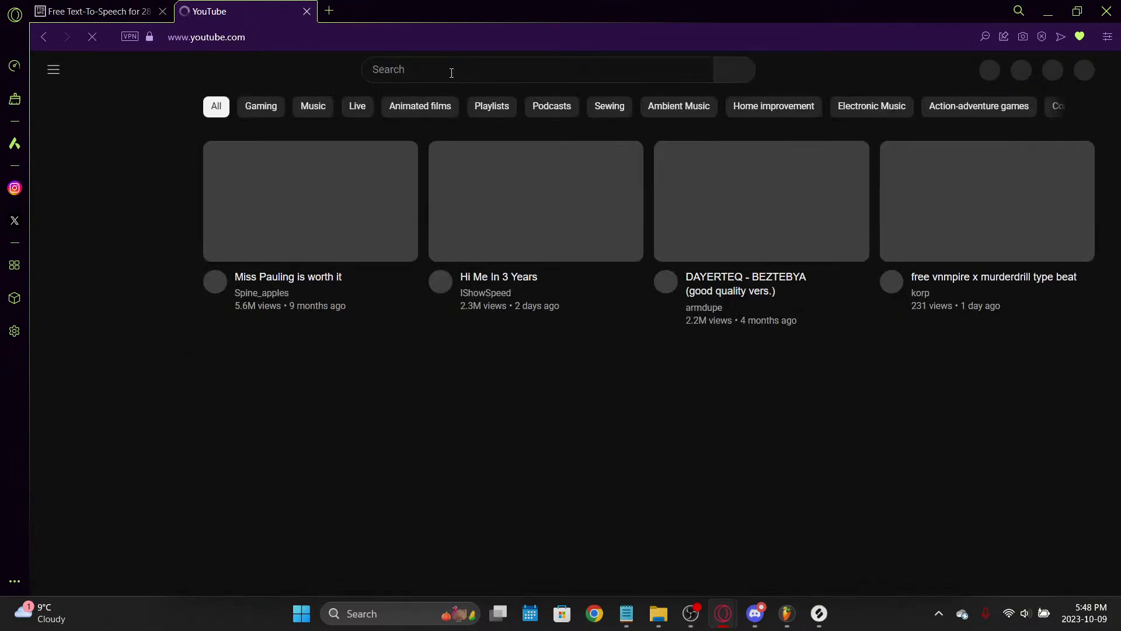
pyautogui.click(452, 72)
pyautogui.write('chan')
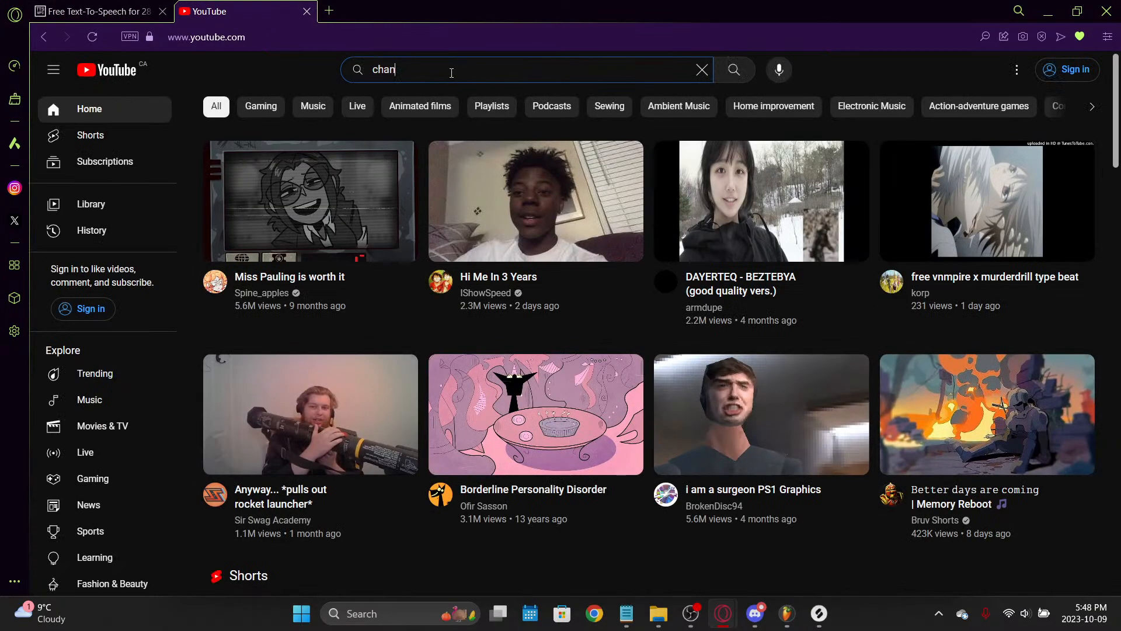
pyautogui.write('paiix melanc')
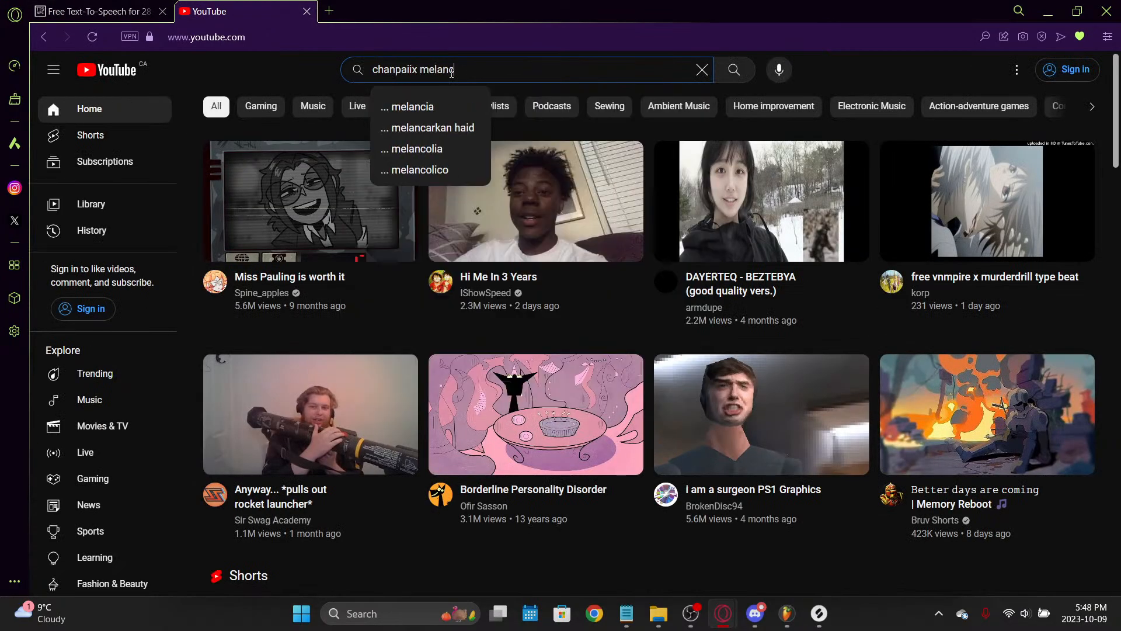
pyautogui.write('holy')
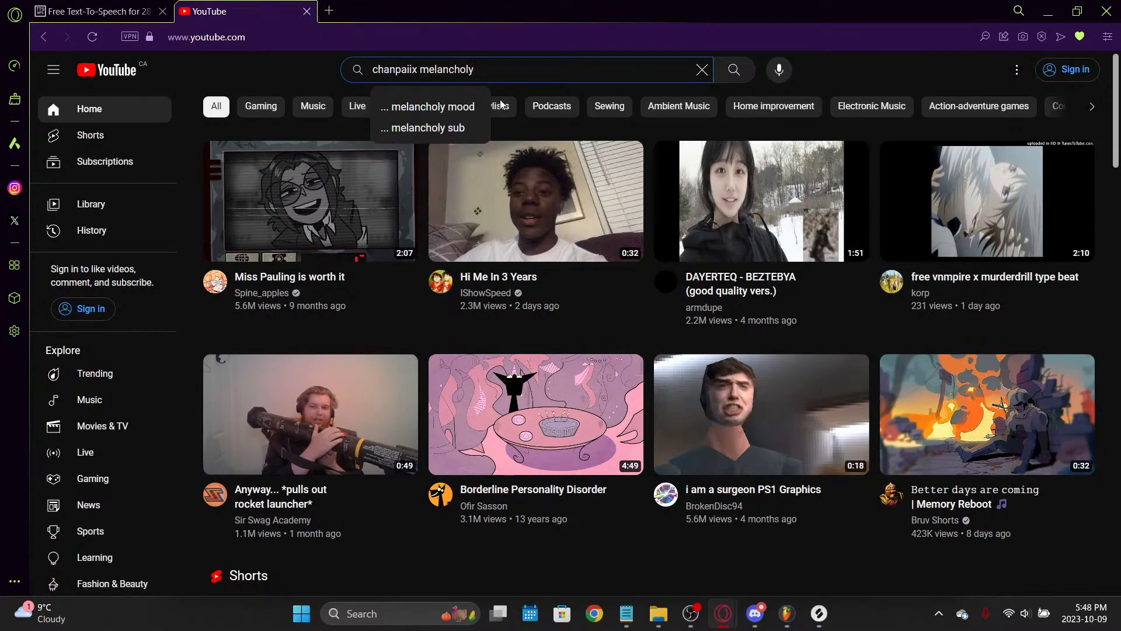
pyautogui.write(' 3')
pyautogui.press('Return')
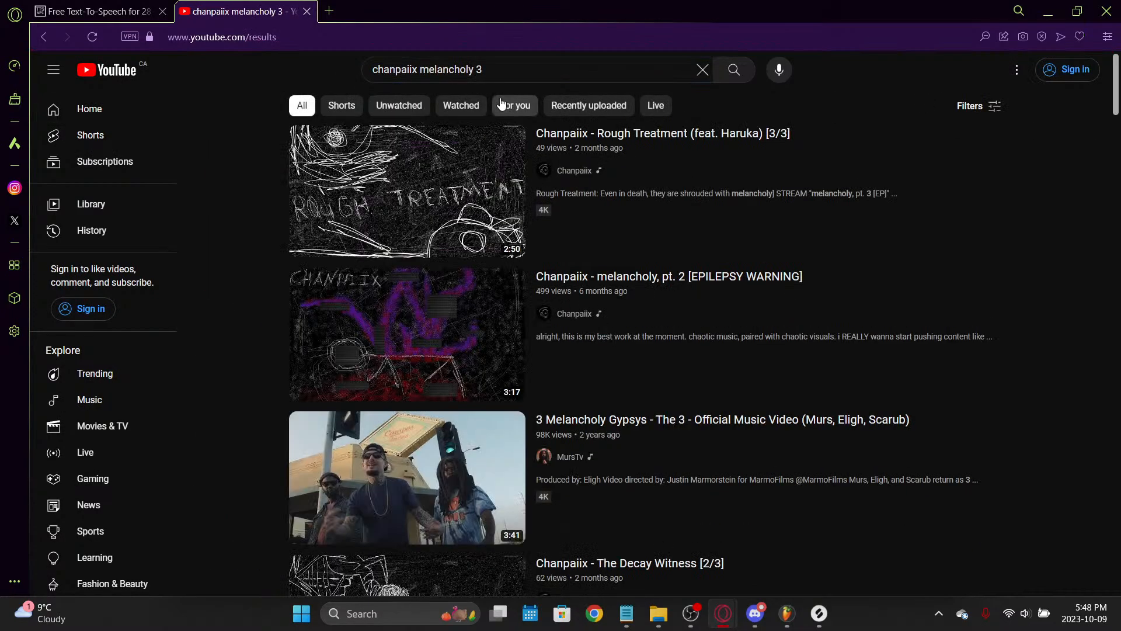
# Step: Browse the search results, open the "Chanpaiix - Rough Treatment" mix, and go from it to the Chanpaiix channel
pyautogui.click(395, 325)
pyautogui.hotkey('alt', 'Left')
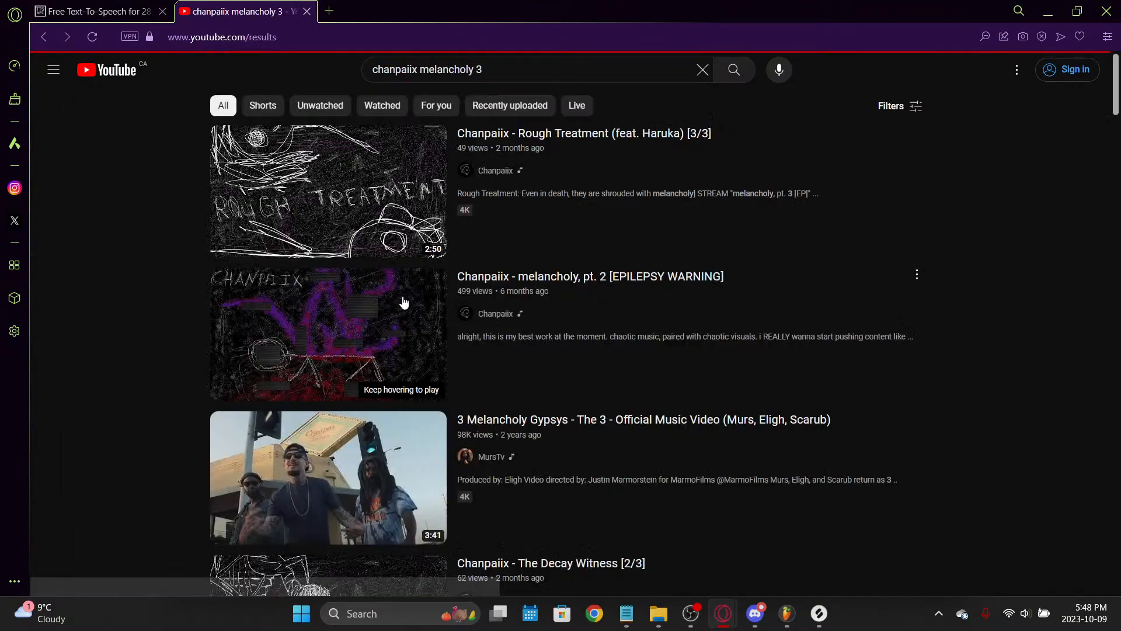
pyautogui.scroll(-5, 403, 302)
pyautogui.scroll(-4, 351, 450)
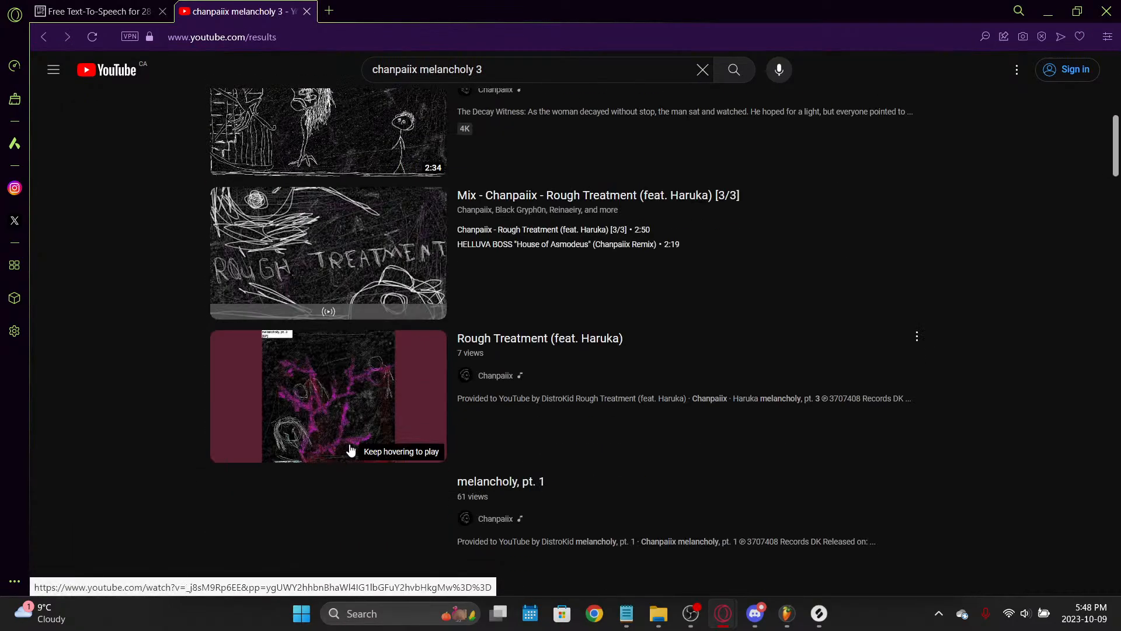
pyautogui.click(351, 245)
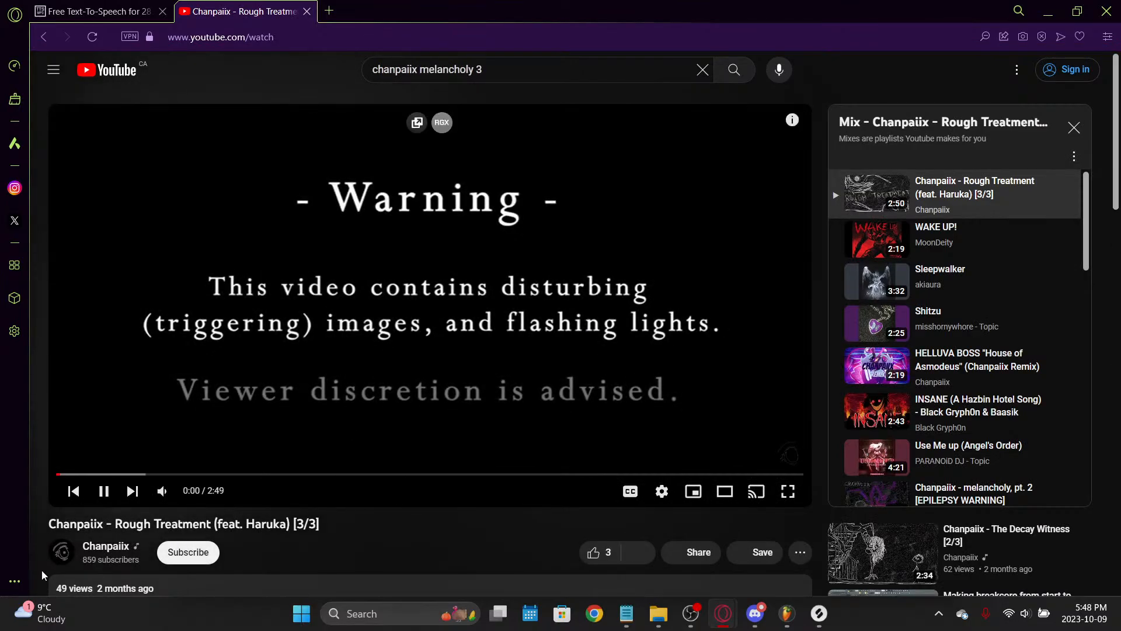
pyautogui.click(108, 545)
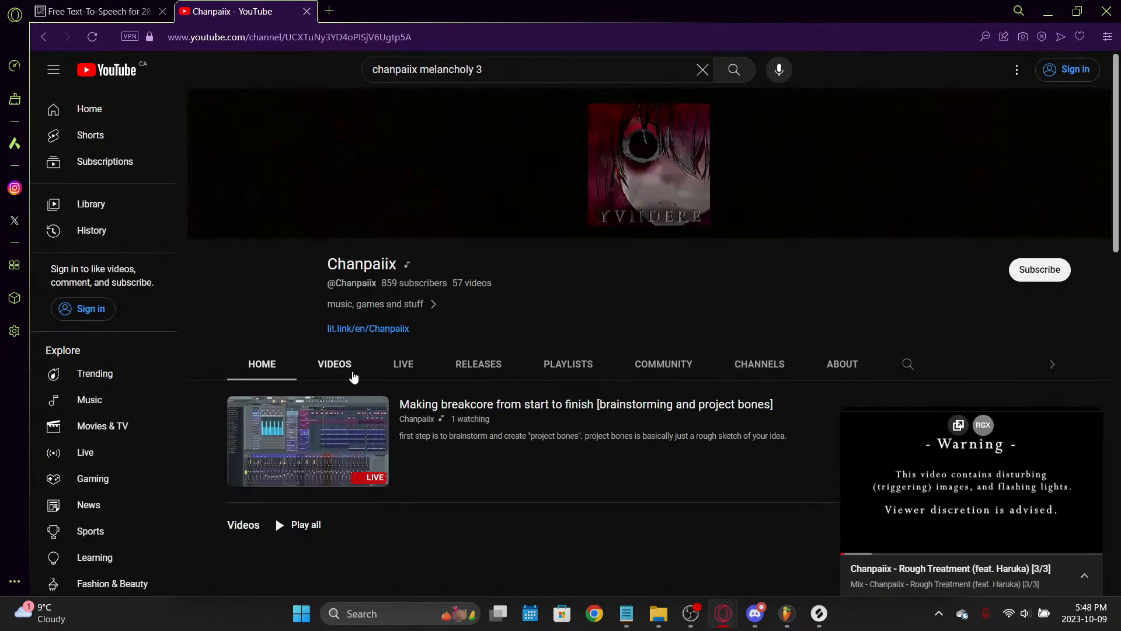
# Step: Close the mini player and open "Chanpaiix - Shy of Improvement (intro) [1/3]" from the channel's videos
pyautogui.click(353, 375)
pyautogui.click(1090, 420)
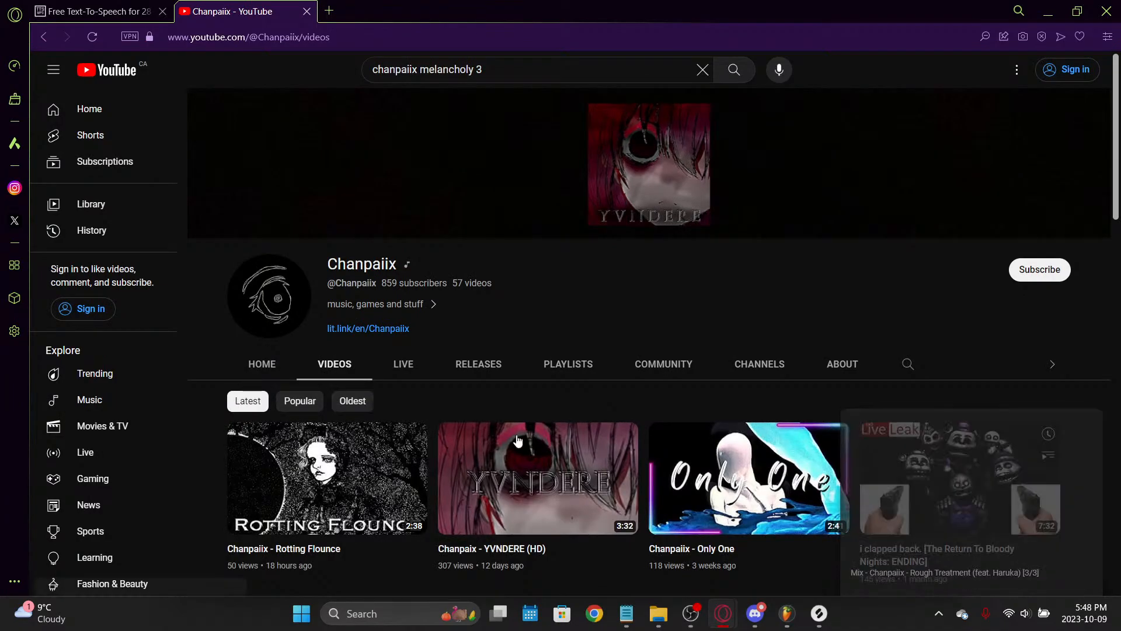
pyautogui.scroll(-3, 993, 421)
pyautogui.click(972, 422)
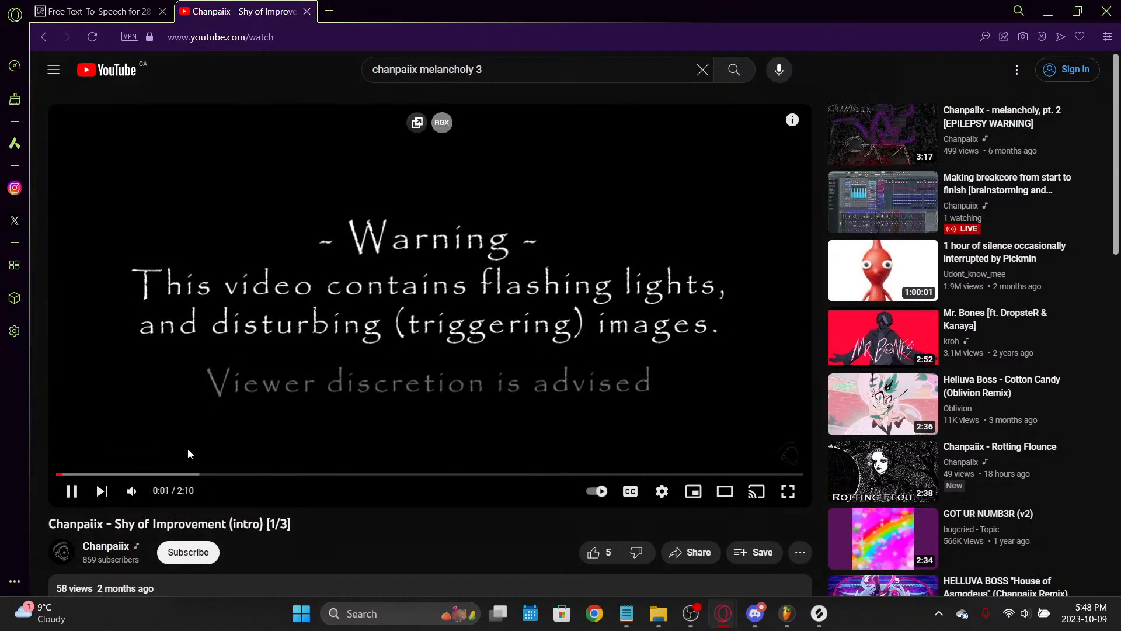
# Step: Skip about 30 seconds ahead in the video, raise its volume slightly, listen to the voice and pause playback
pyautogui.press('Right')
pyautogui.press('Right')
pyautogui.press('Right')
pyautogui.press('Right')
pyautogui.press('Right')
pyautogui.press('Right')
pyautogui.moveTo(143, 494)
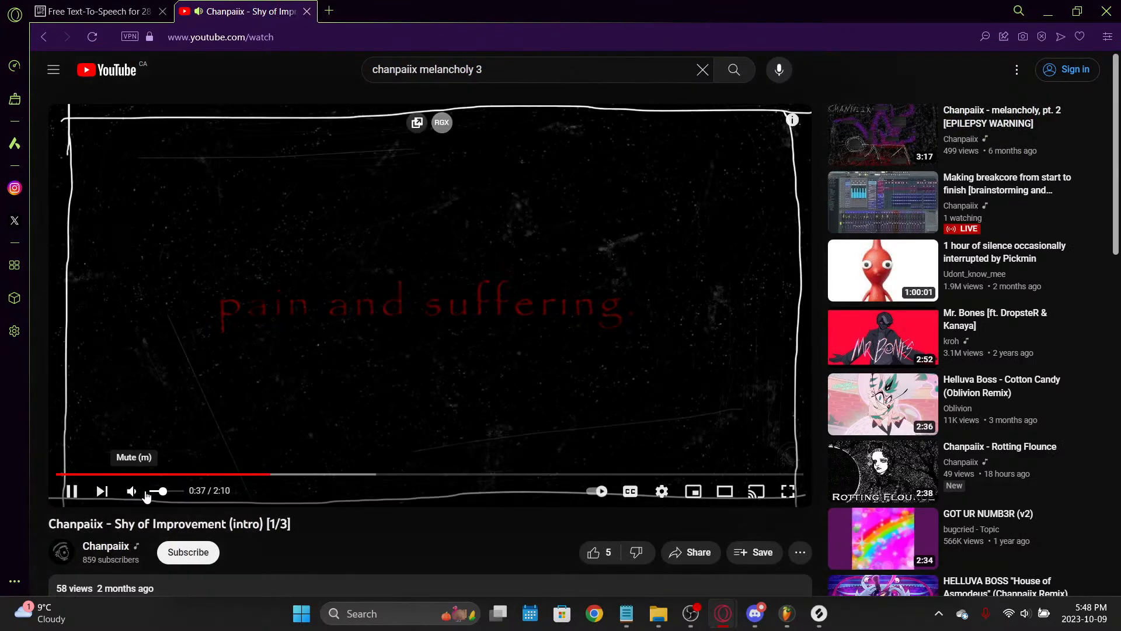
pyautogui.moveTo(165, 496); pyautogui.dragTo(172, 496)
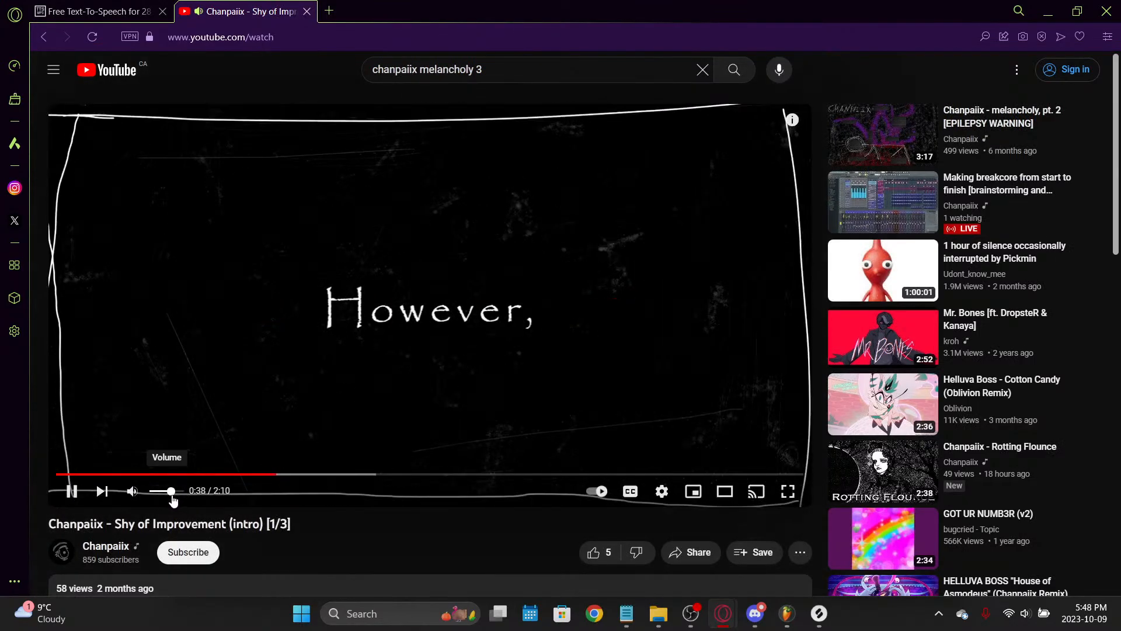
pyautogui.click(481, 354)
# Step: Return to the ttsMP3 tab and set the voice to US English / Kendra
pyautogui.click(117, 12)
pyautogui.press('super+v')
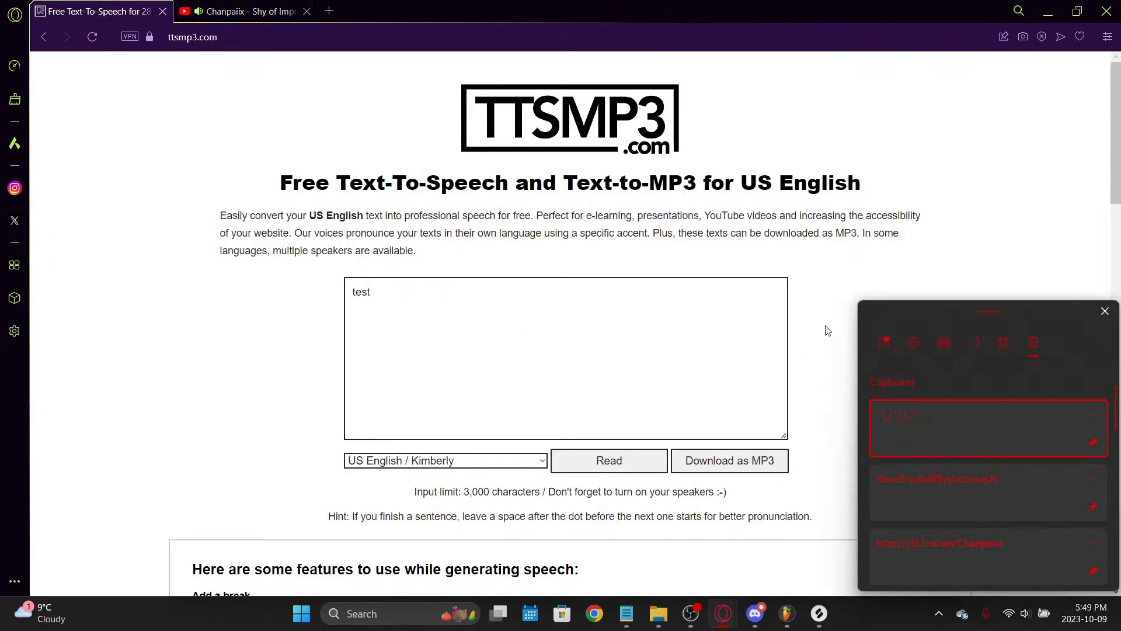
pyautogui.doubleClick(406, 344)
pyautogui.click(482, 461)
pyautogui.scroll(-2, 487, 415)
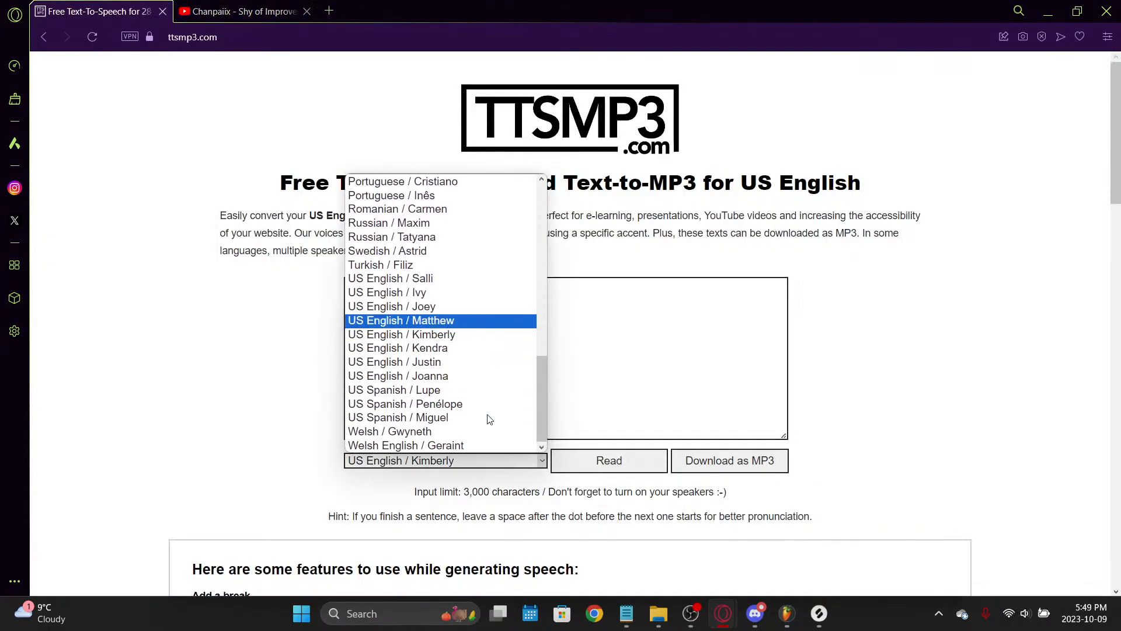
pyautogui.click(479, 347)
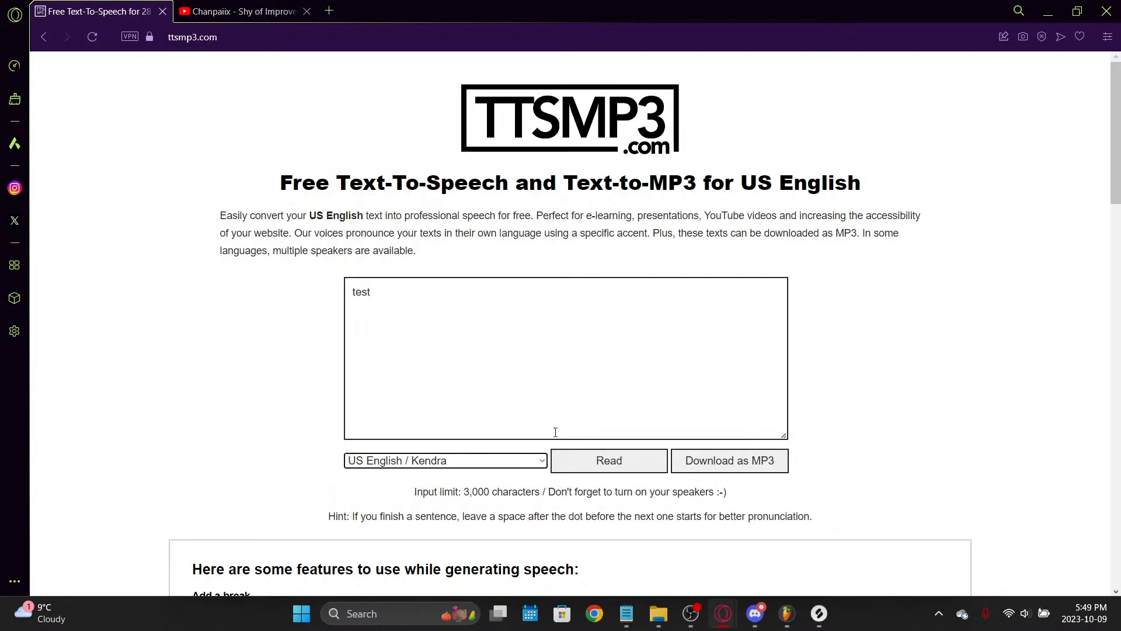
# Step: Preview the test text in the Kendra voice, set the voice to US English / Kimberly and preview it as well
pyautogui.click(583, 460)
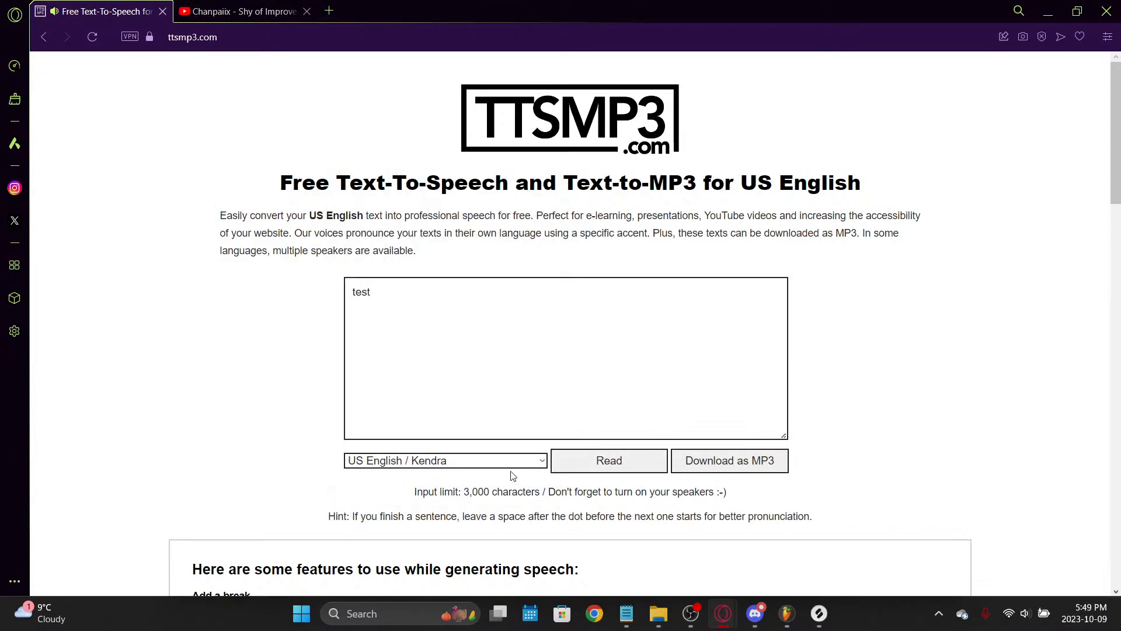
pyautogui.click(503, 468)
pyautogui.click(501, 431)
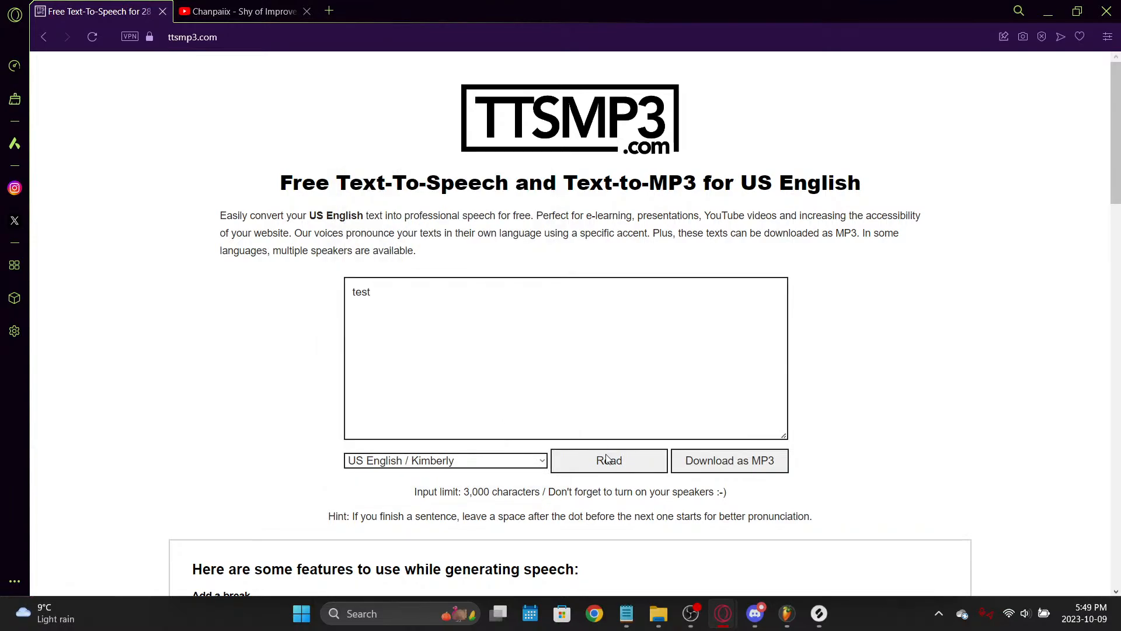
pyautogui.click(602, 451)
pyautogui.click(497, 461)
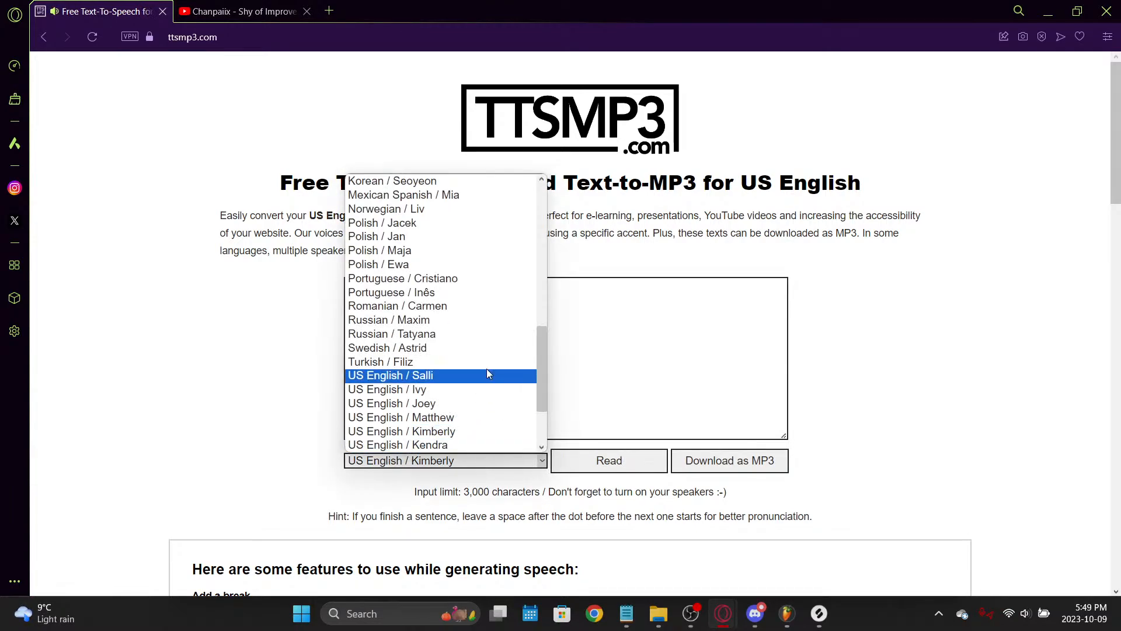
# Step: Clear the test text and replace it with the full Garden of Eden poem copied from the text editor
pyautogui.click(603, 365)
pyautogui.hotkey('ctrl', 'a')
pyautogui.press('BackSpace')
pyautogui.press('super+v')
pyautogui.click(632, 404)
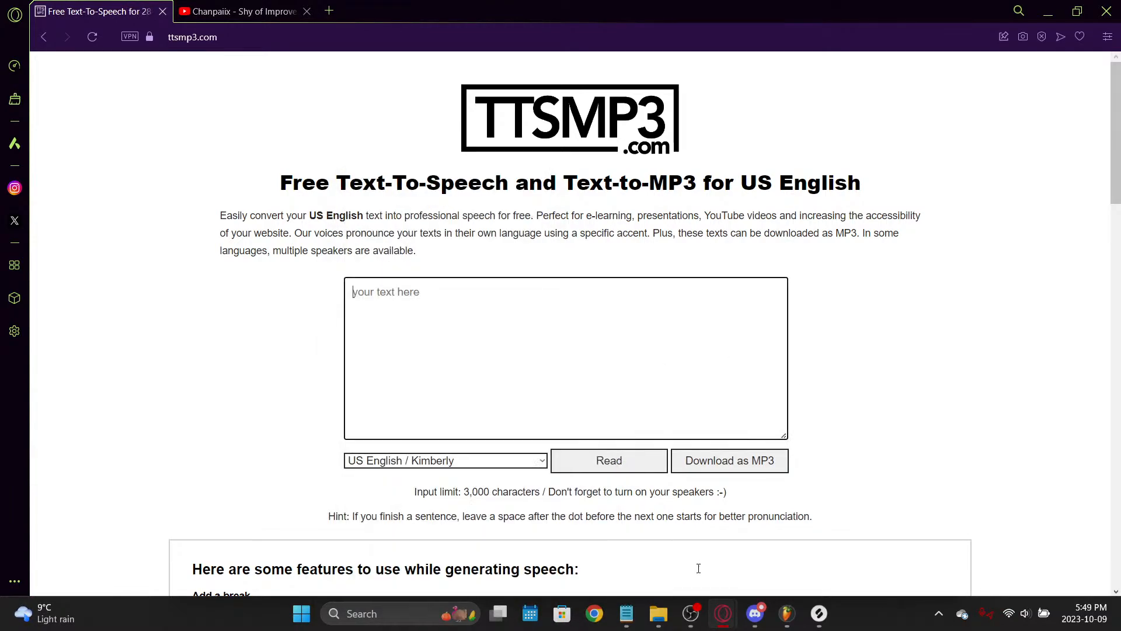
pyautogui.click(623, 625)
pyautogui.hotkey('ctrl', 'a')
pyautogui.hotkey('ctrl', 'c')
pyautogui.click(946, 393)
pyautogui.click(601, 370)
pyautogui.hotkey('ctrl', 'v')
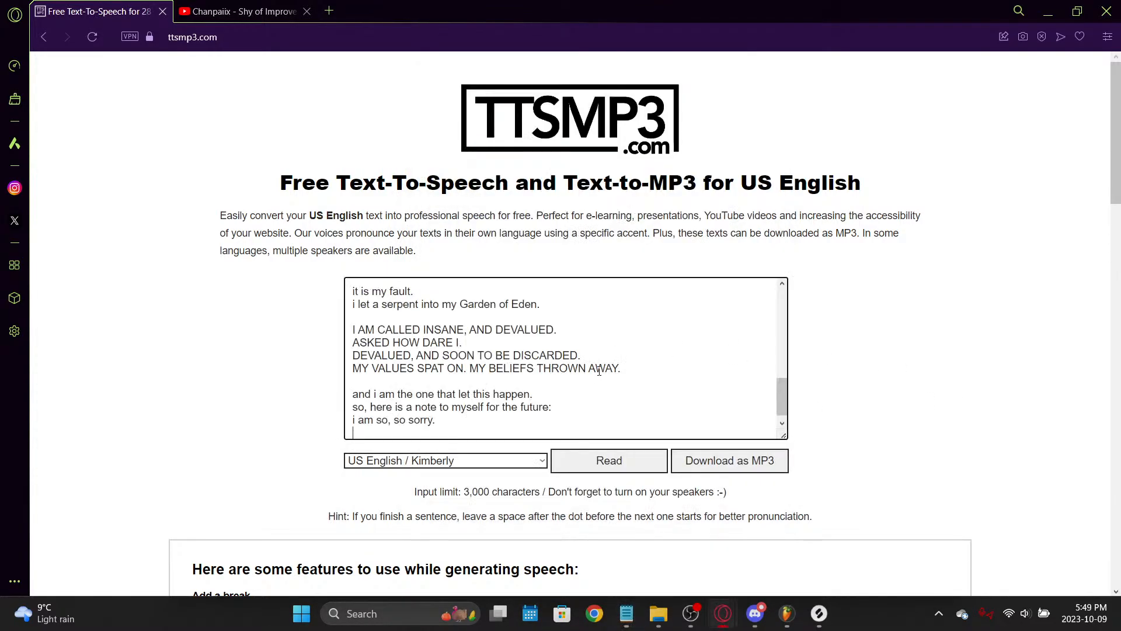
# Step: Examine the speech feature examples below the converter, especially the <emphasis level="strong"> tag
pyautogui.press('super+v')
pyautogui.click(598, 343)
pyautogui.scroll(7, 562, 353)
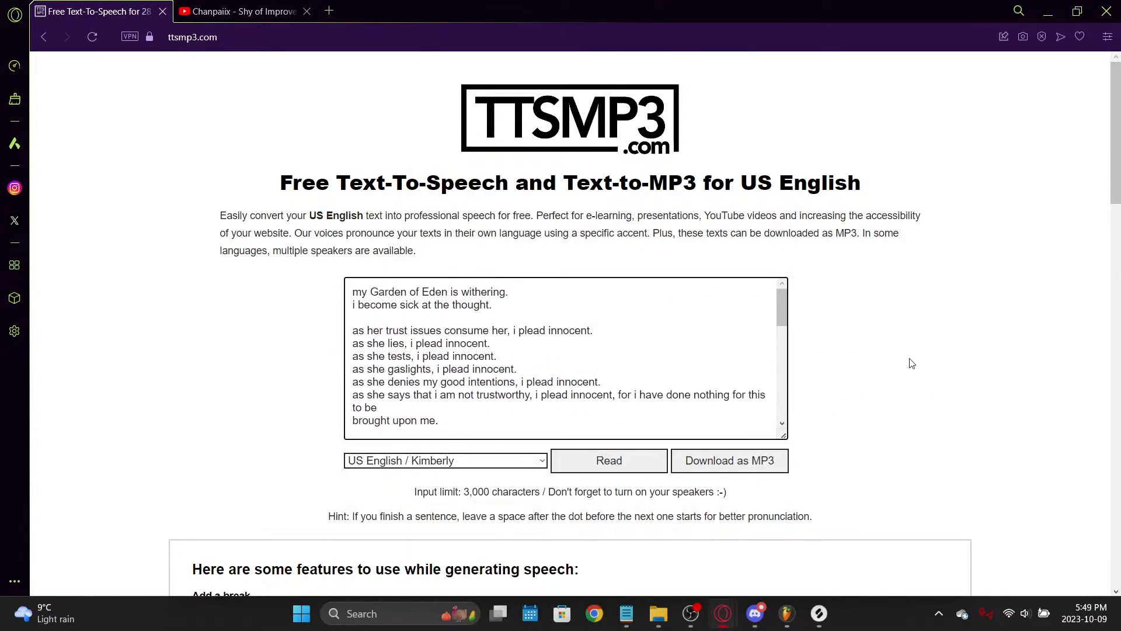
pyautogui.press('super+v')
pyautogui.click(599, 343)
pyautogui.scroll(-5, 265, 371)
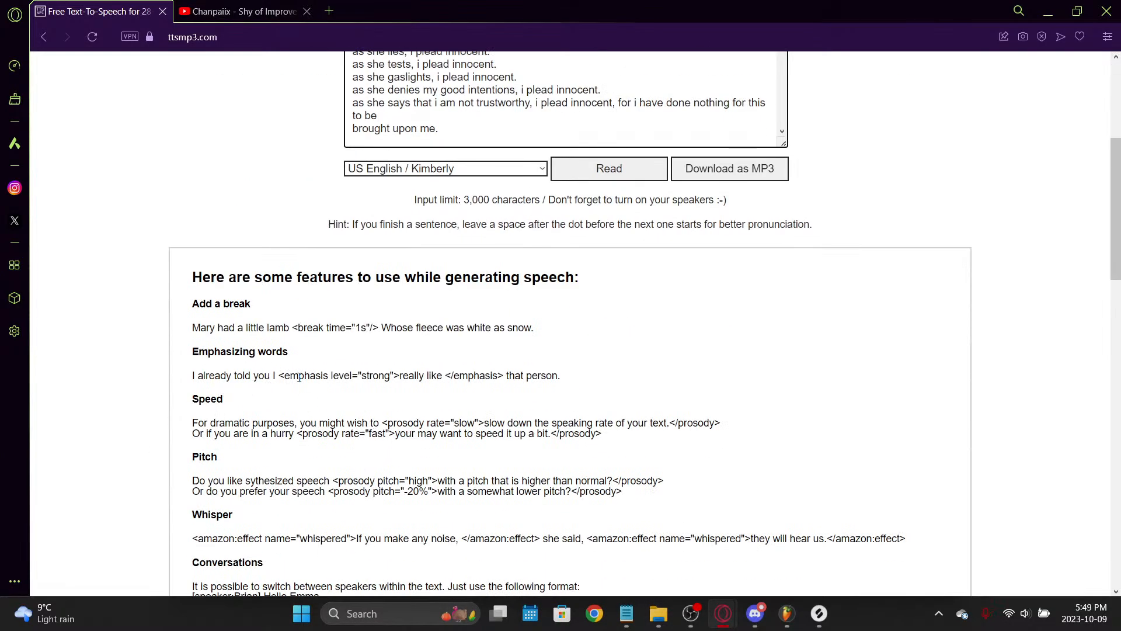
pyautogui.moveTo(280, 376); pyautogui.dragTo(396, 380)
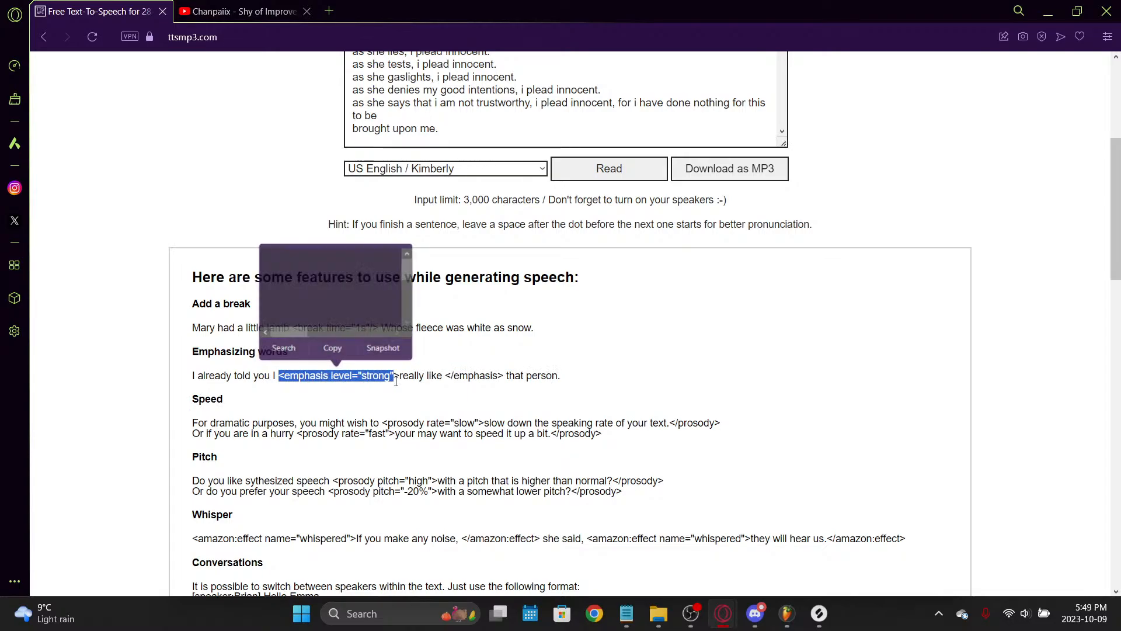
pyautogui.click(305, 368)
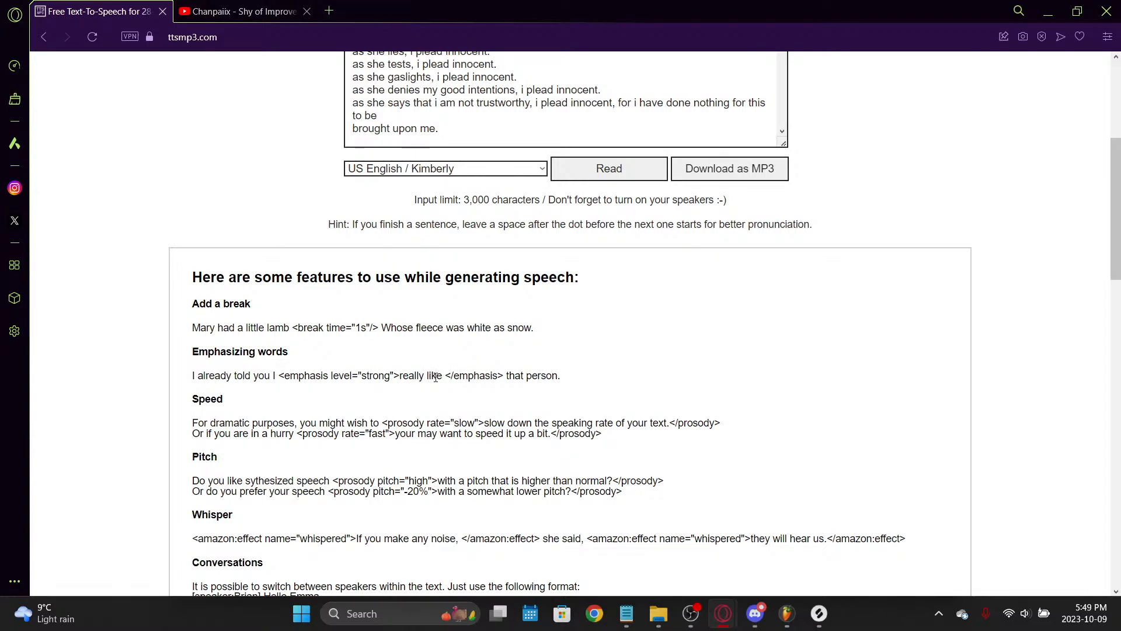
# Step: Look through the pasted poem from start to end and have it read aloud in the US English / Kimberly voice
pyautogui.scroll(10, 506, 96)
pyautogui.scroll(-3, 506, 96)
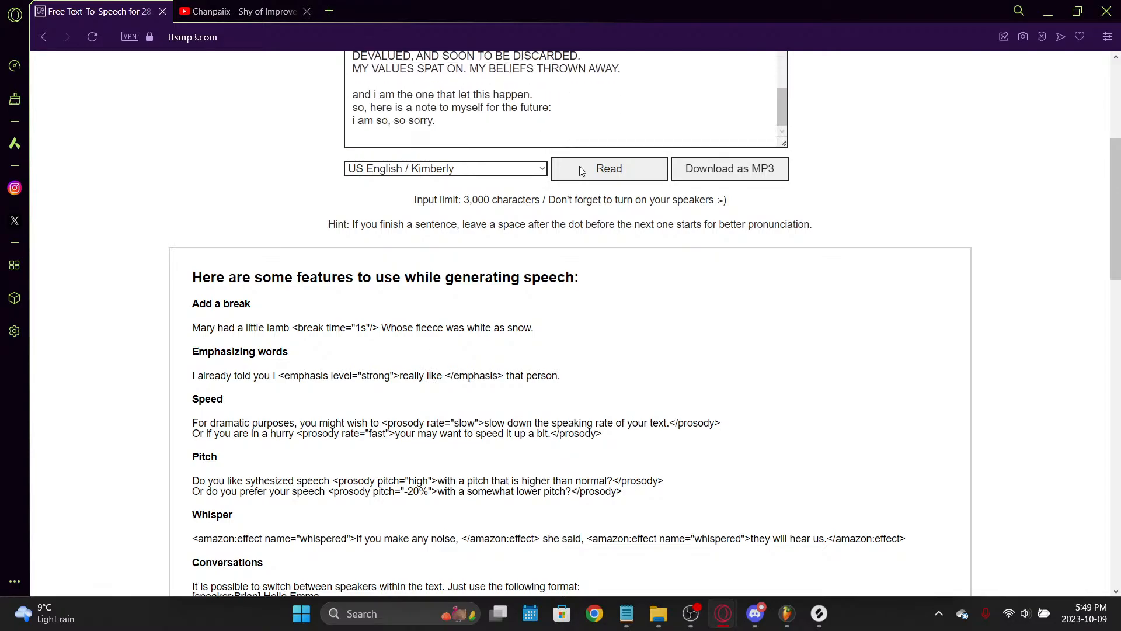
pyautogui.press('super+v')
pyautogui.click(746, 321)
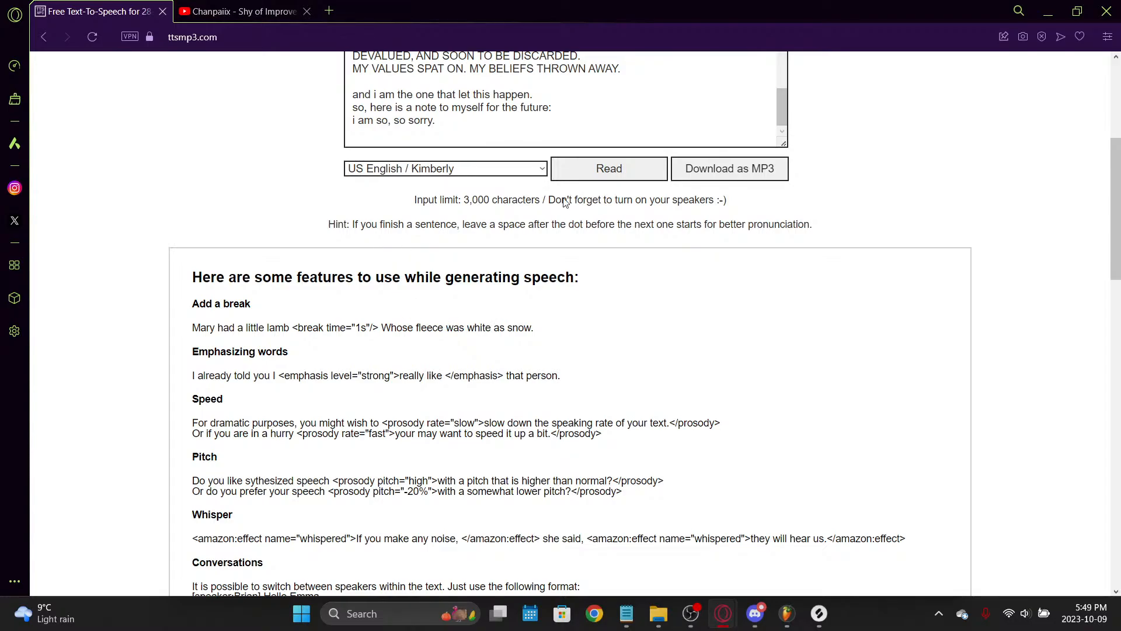
pyautogui.scroll(10, 576, 160)
pyautogui.scroll(-5, 574, 339)
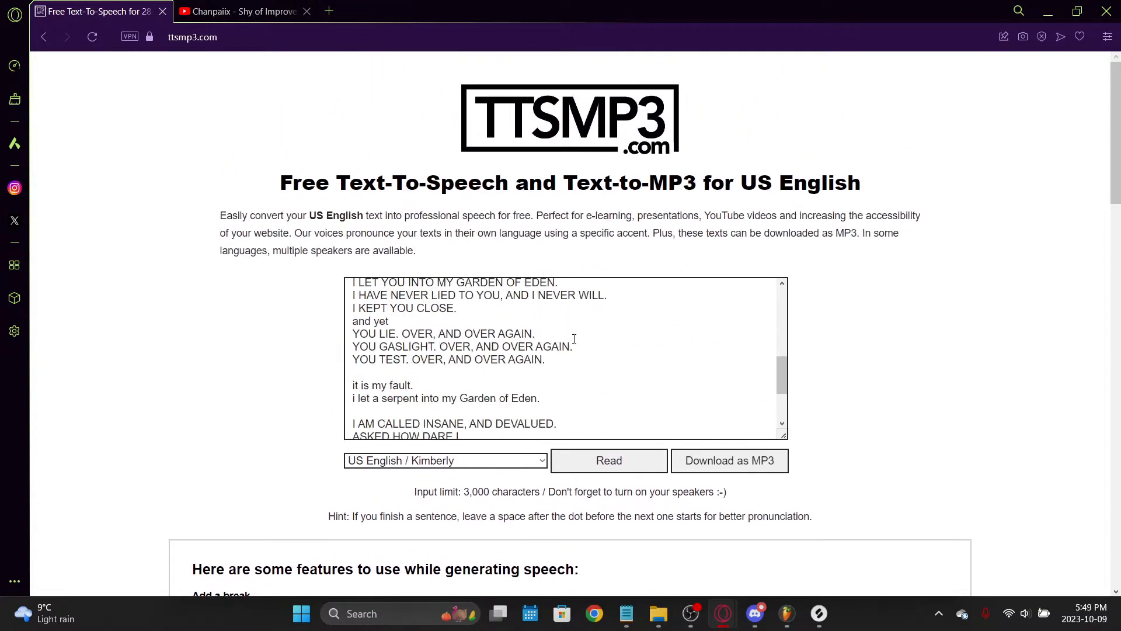
pyautogui.scroll(-2, 566, 367)
pyautogui.scroll(1, 556, 351)
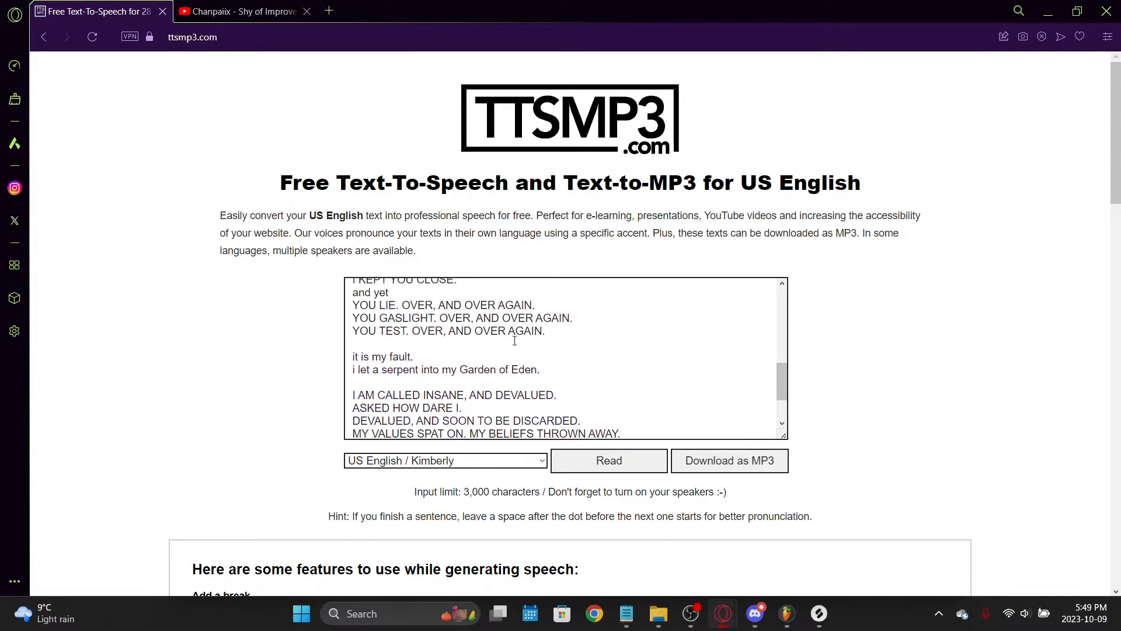
pyautogui.scroll(8, 512, 339)
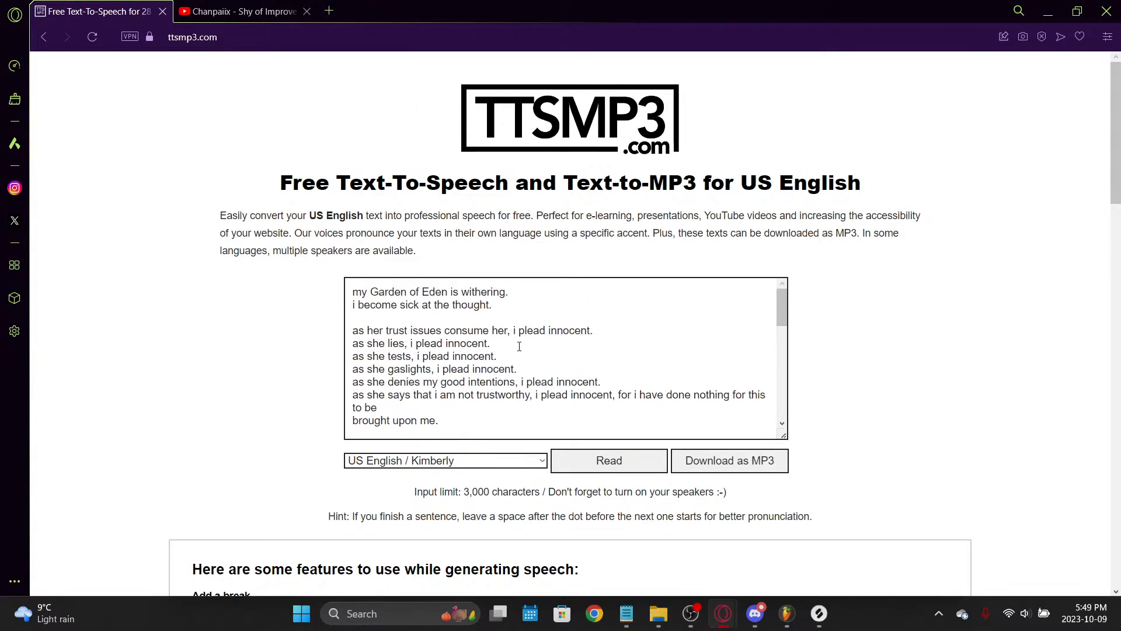
pyautogui.click(655, 467)
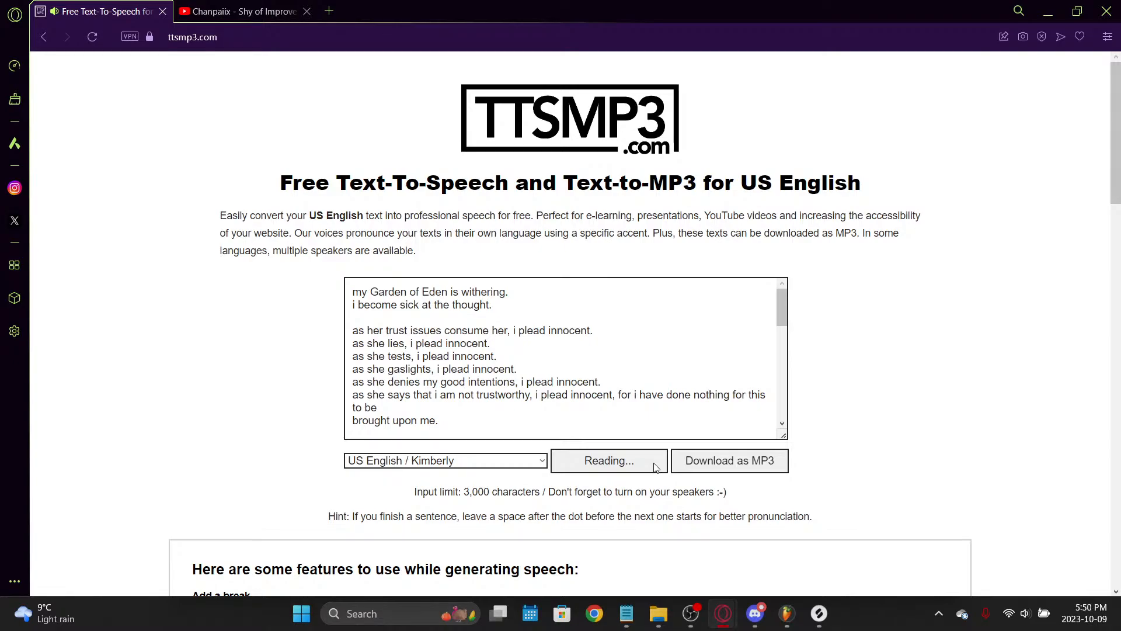
# Step: Correct the misspelled "absorbtion" to "absorption" in the poem using the spelling suggestion
pyautogui.scroll(-3, 667, 345)
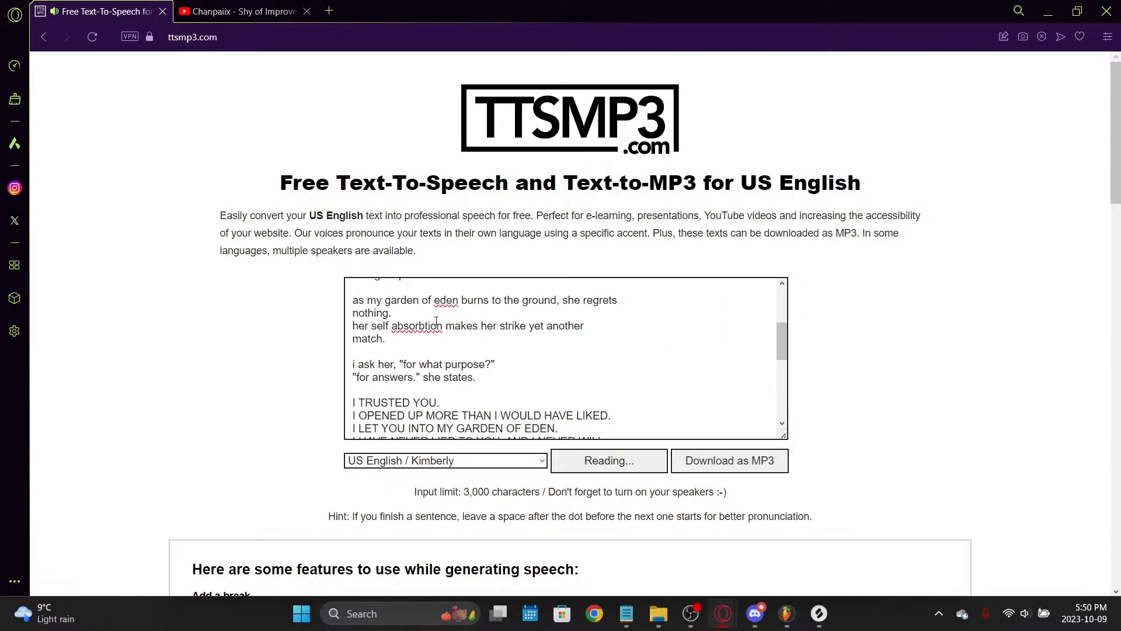
pyautogui.rightClick(419, 326)
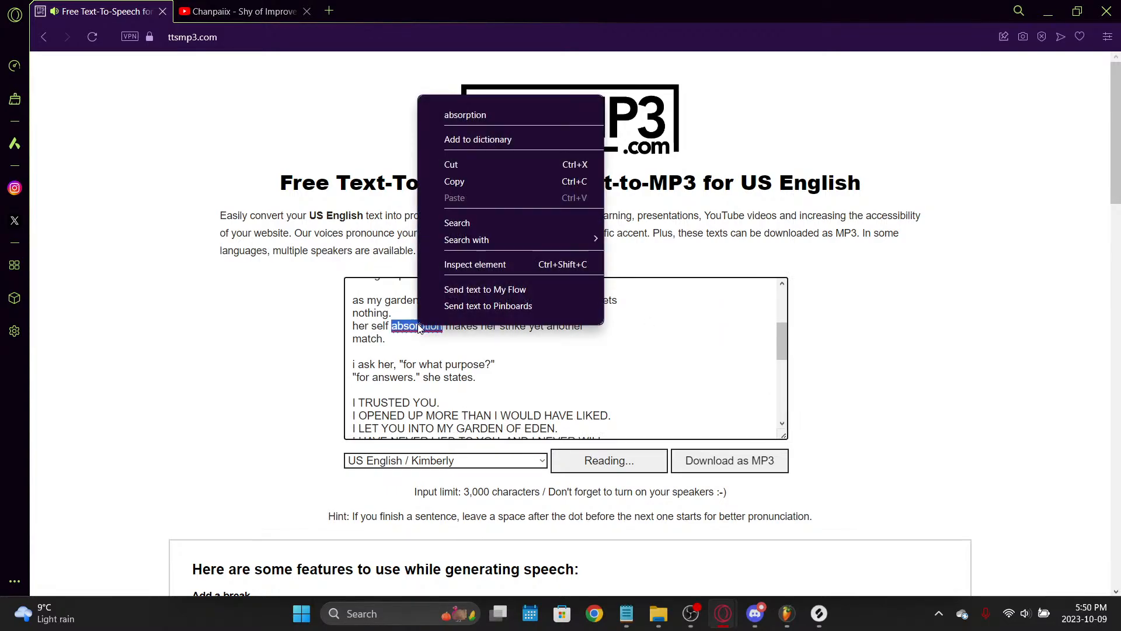
pyautogui.click(538, 116)
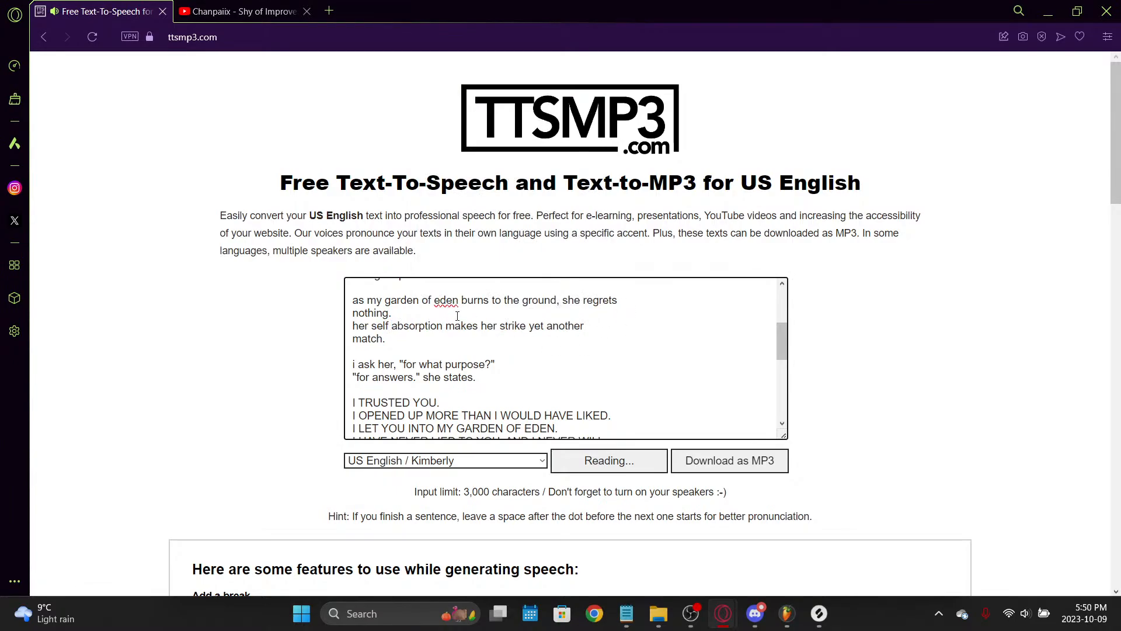
# Step: Follow the poem's text down to its closing lines while it is being read aloud
pyautogui.scroll(-2, 516, 328)
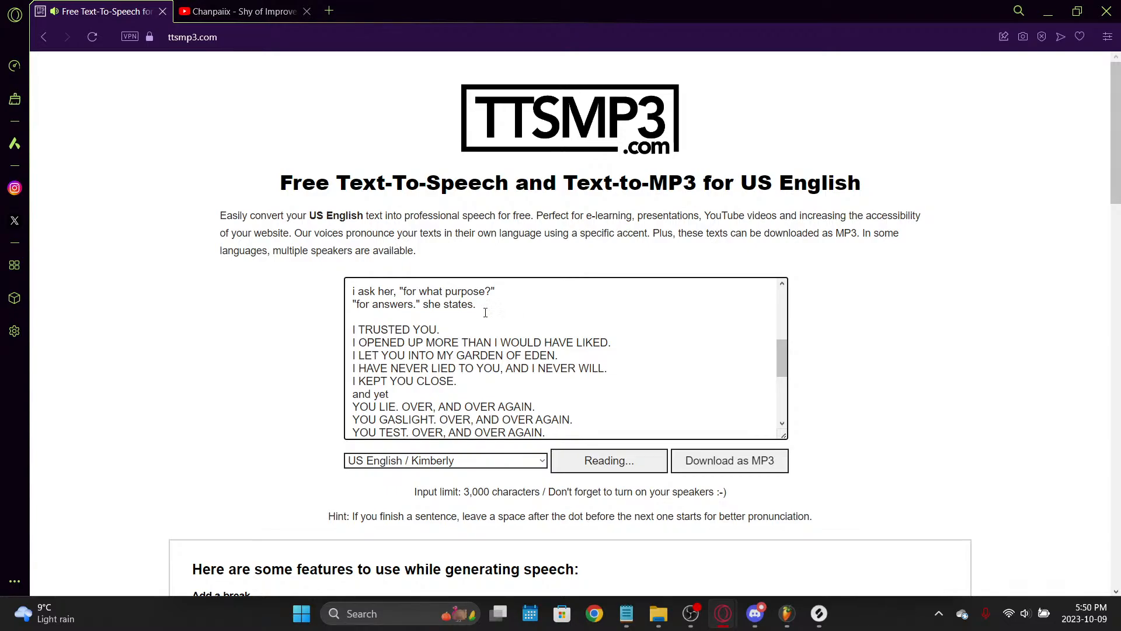
pyautogui.scroll(-2, 486, 313)
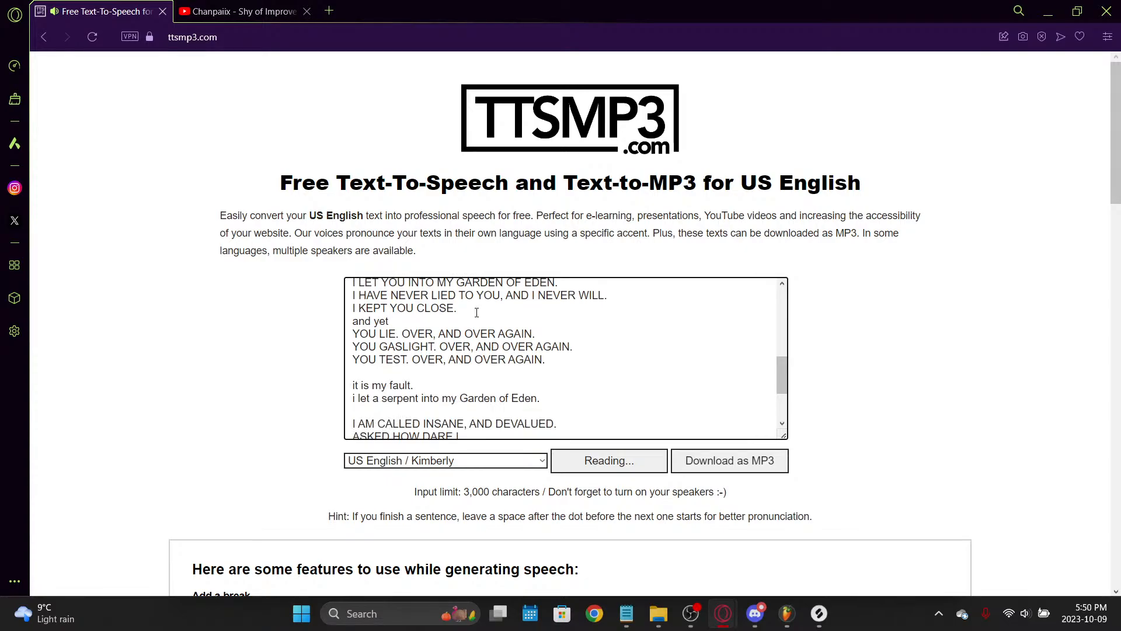
pyautogui.press('XF86AudioMicMute')
pyautogui.press('XF86AudioMicMute')
pyautogui.scroll(-3, 477, 313)
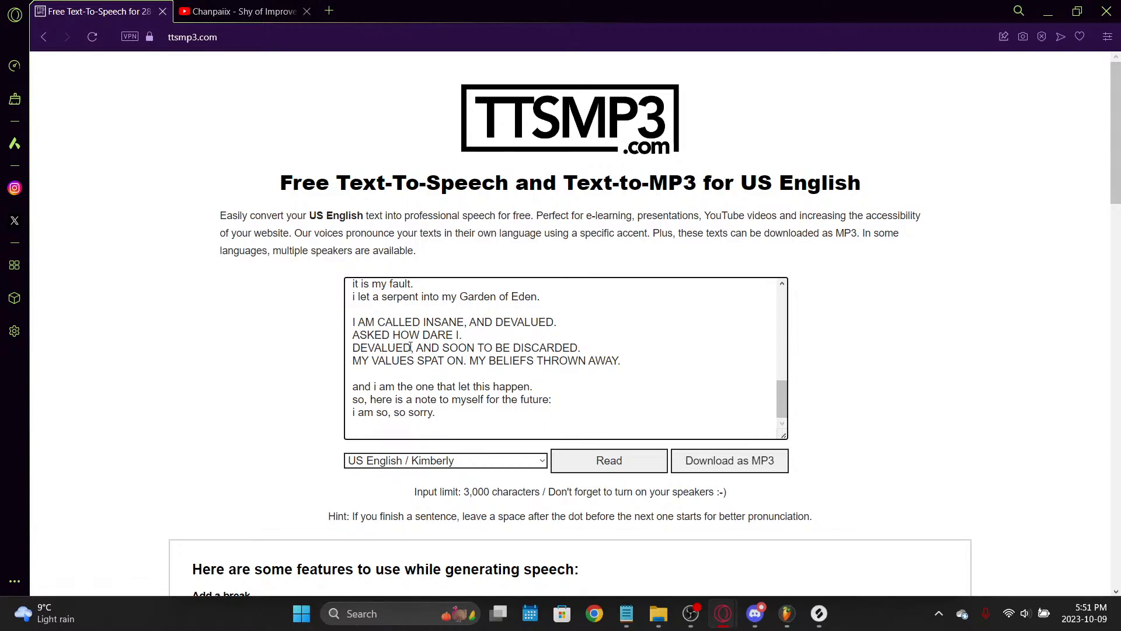
# Step: Search the web in a new tab for "devalued syn" and examine the similar words
pyautogui.hotkey('ctrl', 't')
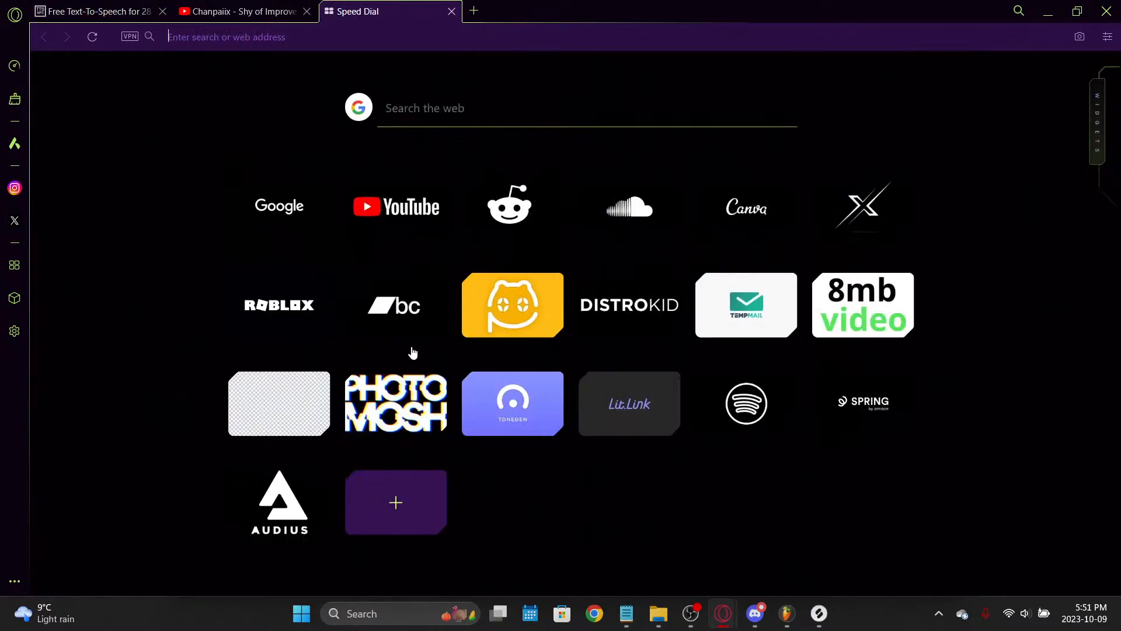
pyautogui.write('devalued sy')
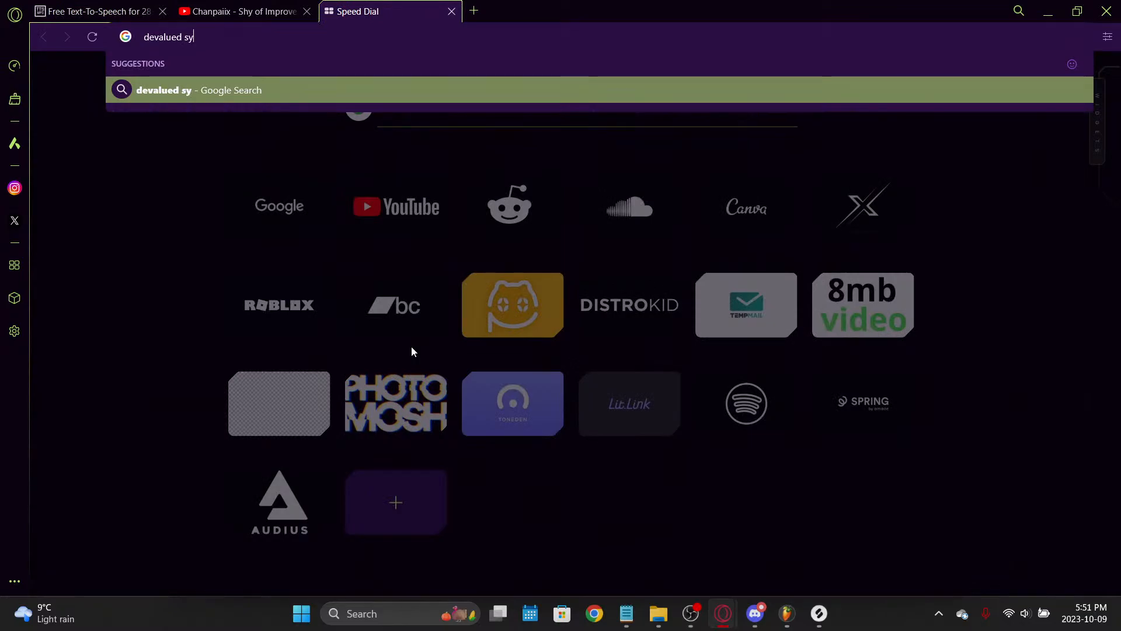
pyautogui.write('n')
pyautogui.press('Return')
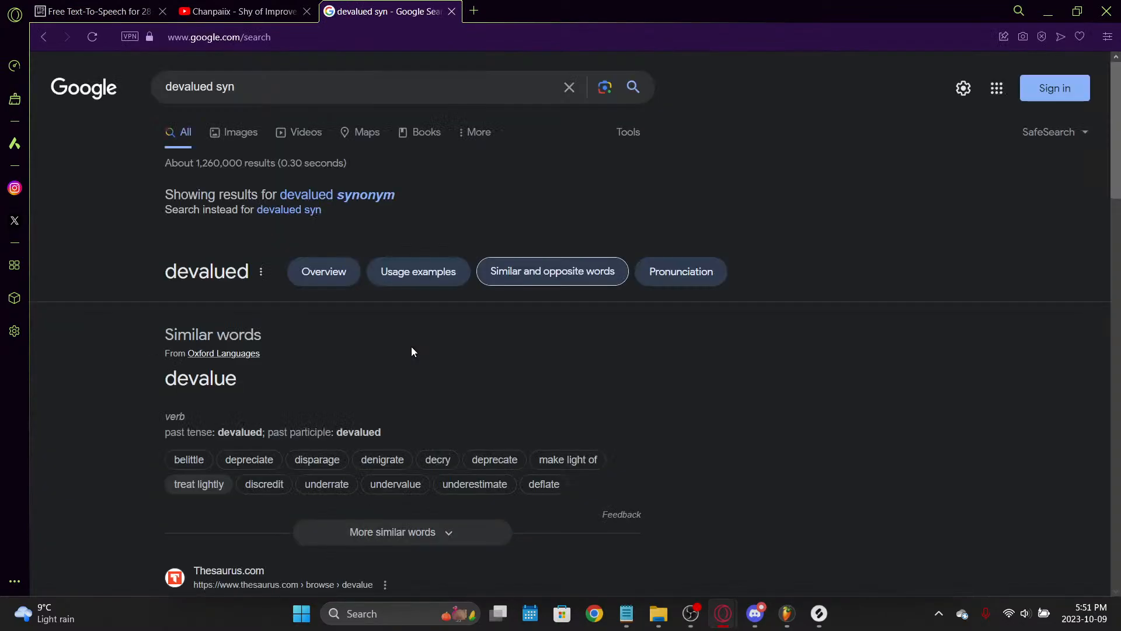
pyautogui.scroll(-3, 412, 351)
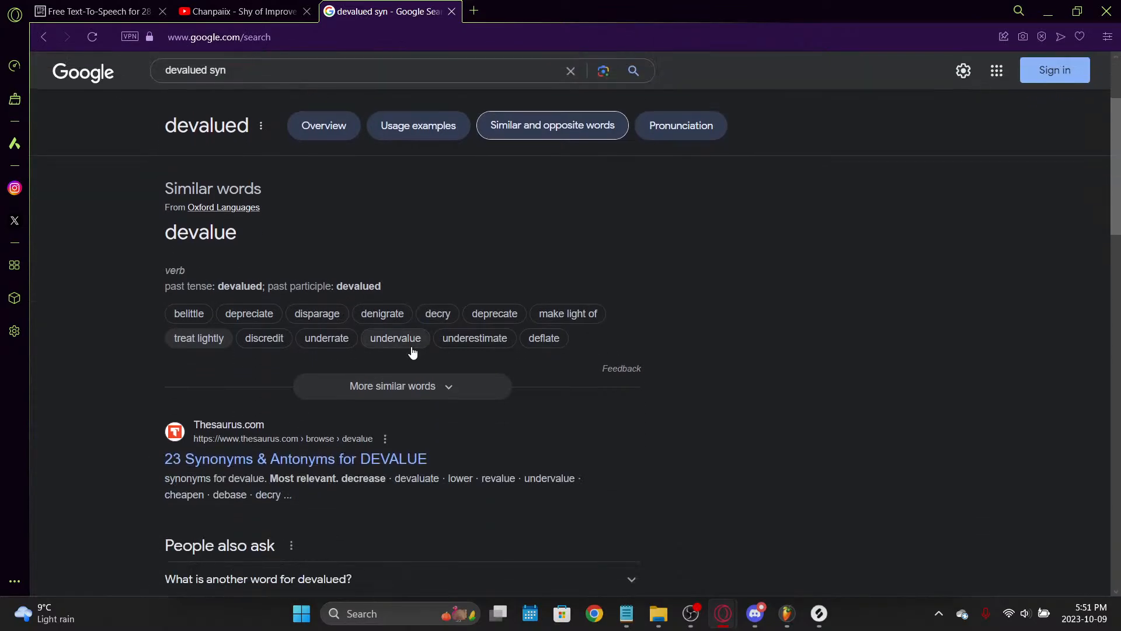
# Step: Close the YouTube tab and replace DEVALUED with BELITTLED in the poem's "I AM CALLED INSANE" line
pyautogui.hotkey('ctrl', 'Tab')
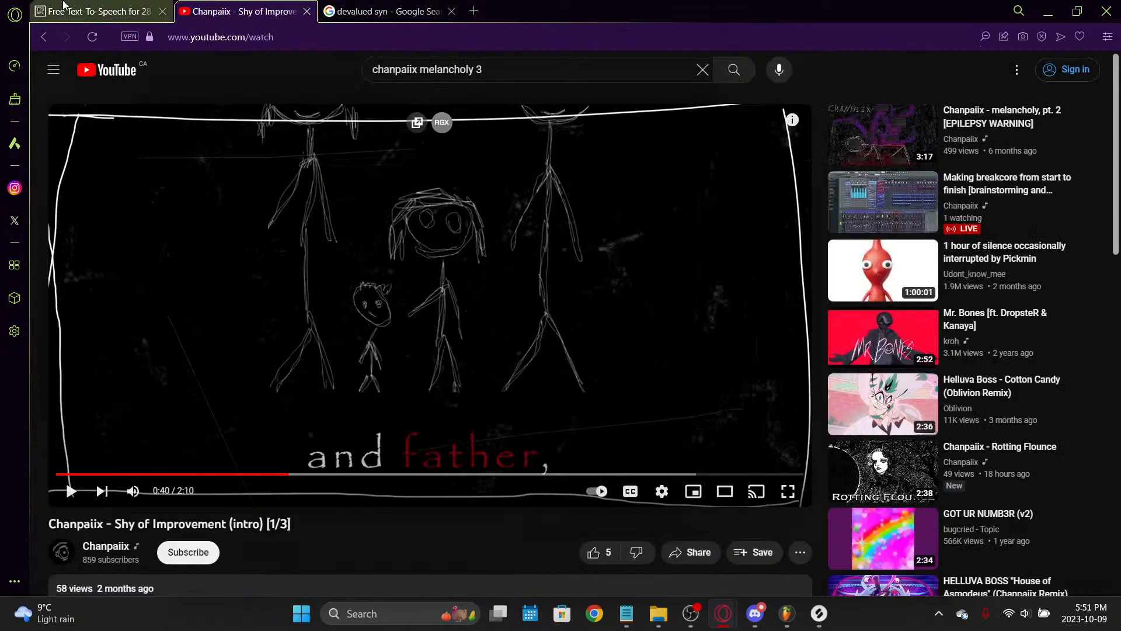
pyautogui.hotkey('ctrl', 'w')
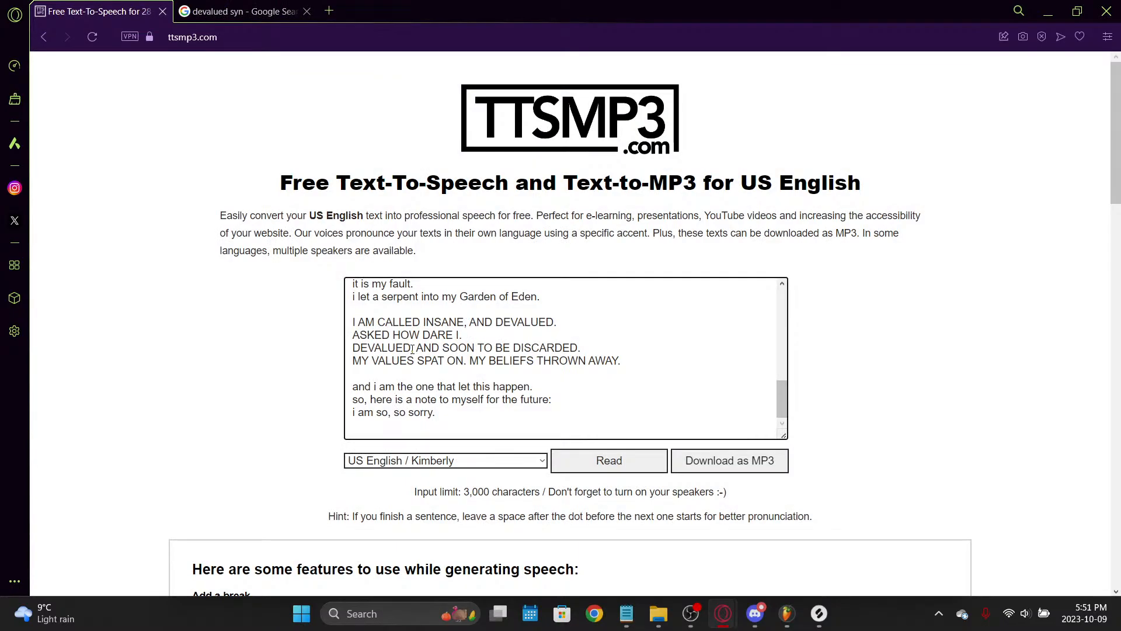
pyautogui.moveTo(412, 349); pyautogui.dragTo(351, 341)
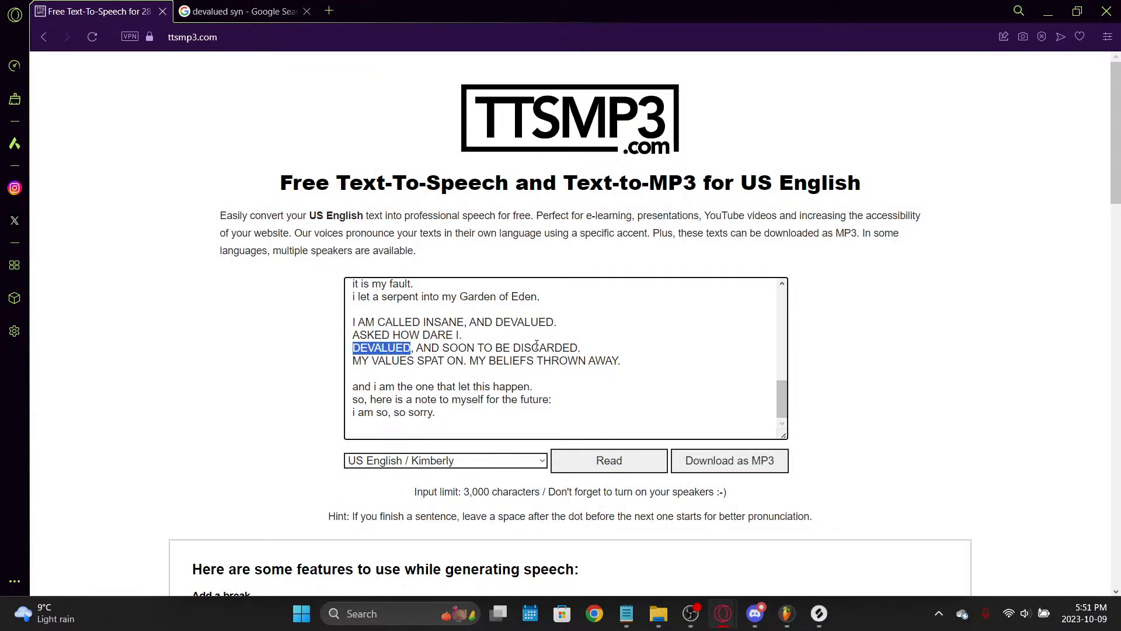
pyautogui.moveTo(547, 322); pyautogui.dragTo(498, 328)
pyautogui.write('BELUTT')
pyautogui.press('BackSpace')
pyautogui.press('BackSpace')
pyautogui.press('BackSpace')
pyautogui.press('BackSpace')
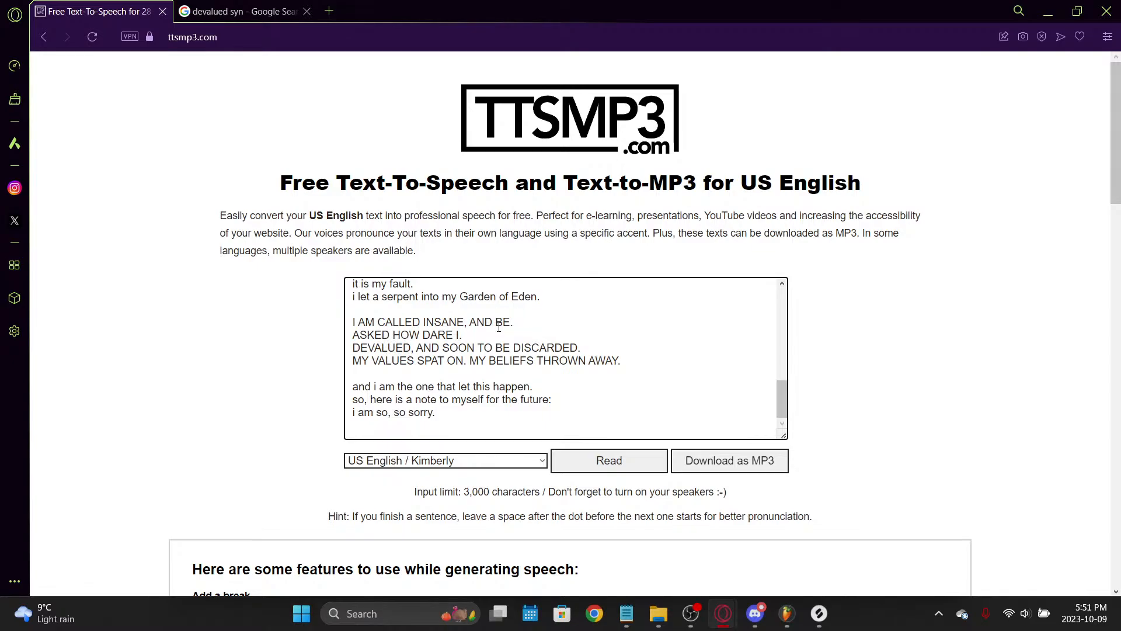
pyautogui.write('ITTLED')
pyautogui.write('L')
pyautogui.hotkey('ctrl', 'Tab')
pyautogui.hotkey('ctrl', 'Tab')
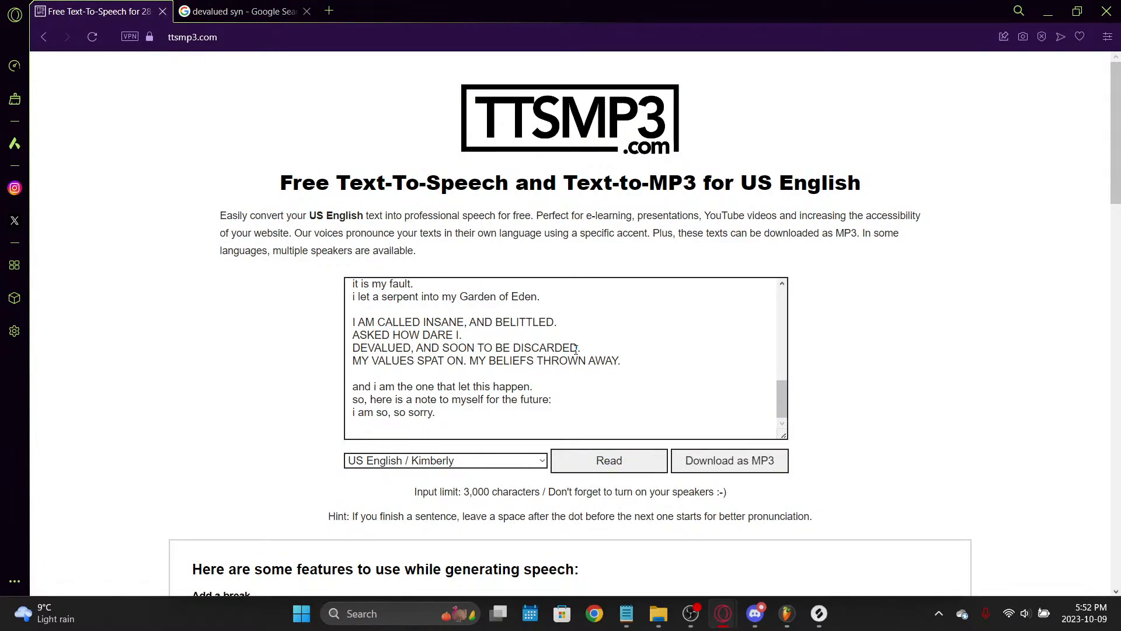
# Step: Try to have the revised poem read aloud, look over the premium access page and return to the converter
pyautogui.scroll(-1, 576, 349)
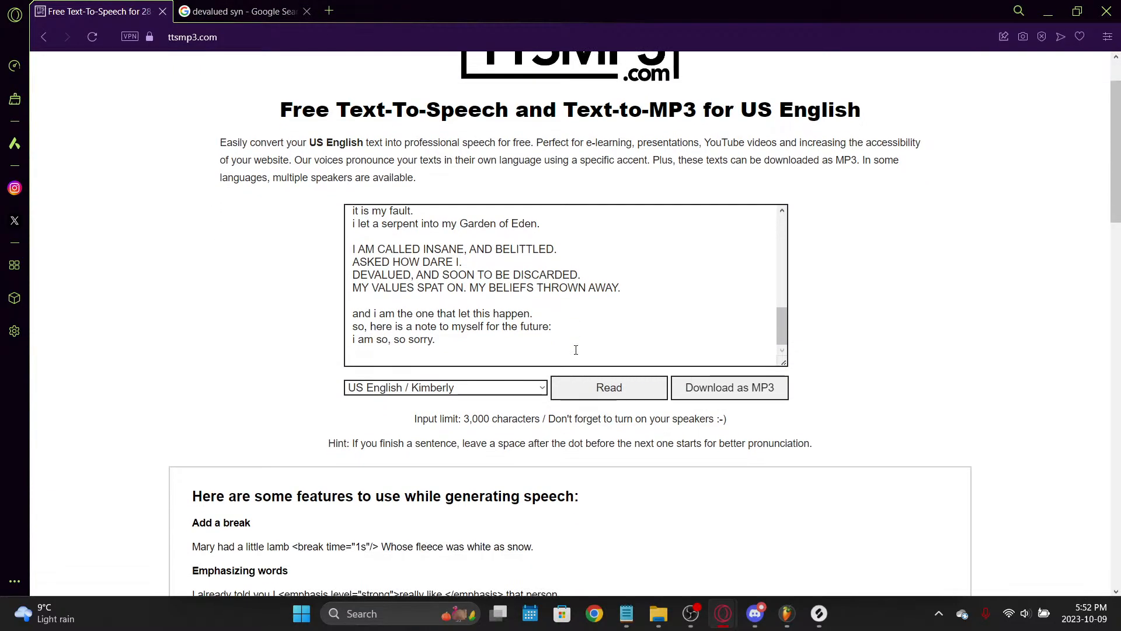
pyautogui.press('Escape')
pyautogui.click(609, 388)
pyautogui.click(704, 113)
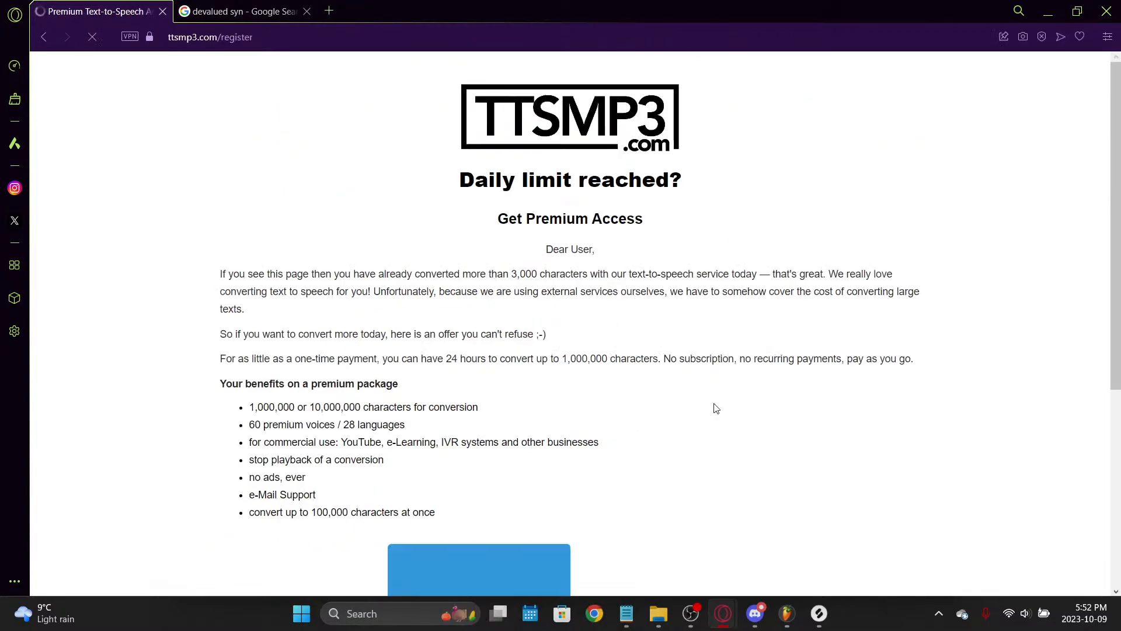
pyautogui.scroll(-5, 663, 275)
pyautogui.hotkey('alt', 'Left')
# Step: Download the revised poem as an MP3 in the US English / Kimberly voice and briefly bring up the project's file folder
pyautogui.click(714, 392)
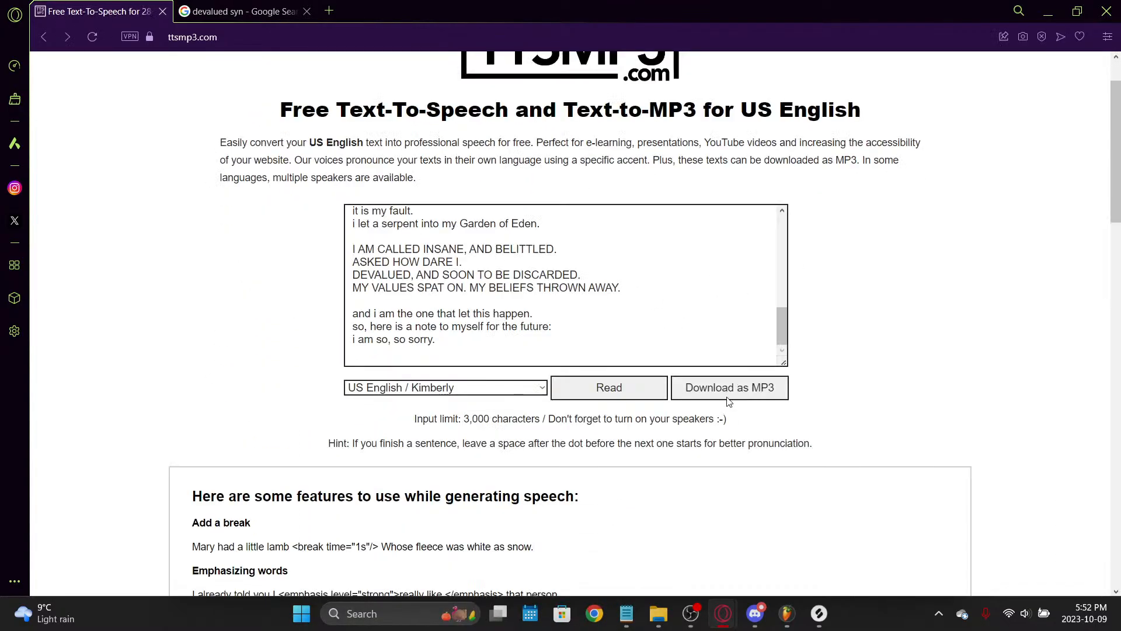
pyautogui.click(664, 624)
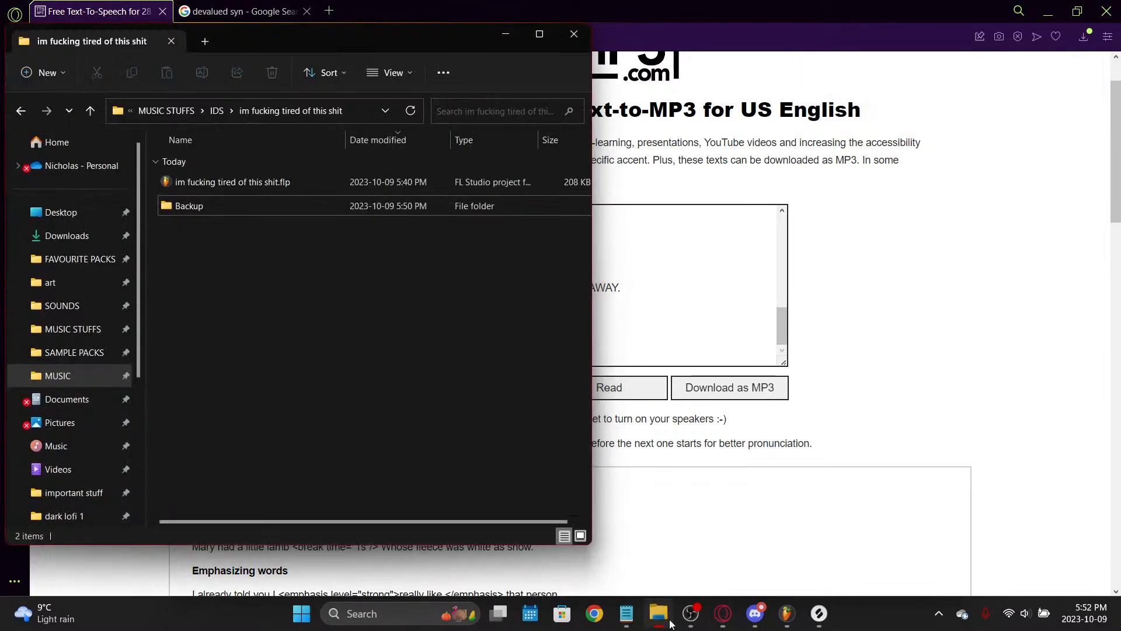
pyautogui.click(665, 623)
pyautogui.moveTo(796, 621)
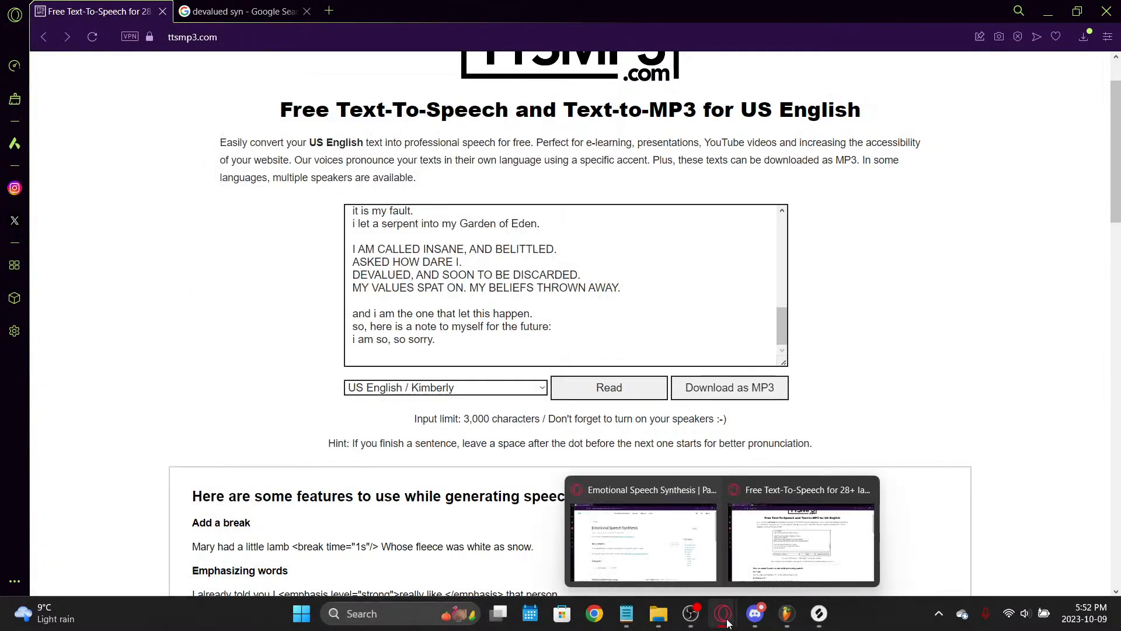
# Step: Switch to FL Studio and search the sample browser for "tts", followed by "garden"
pyautogui.click(691, 613)
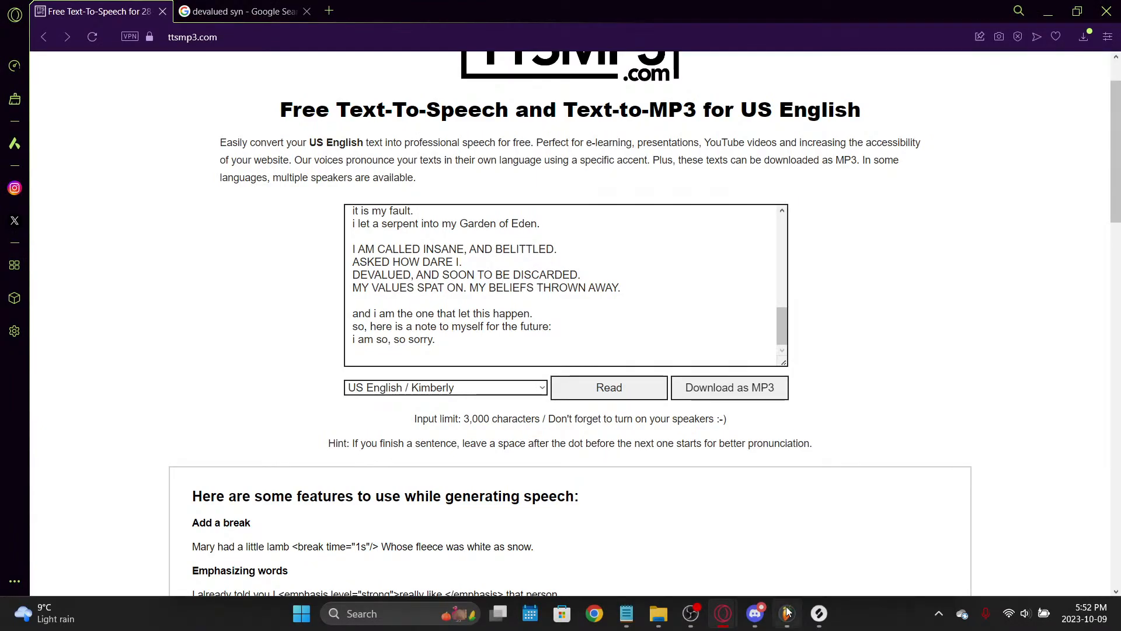
pyautogui.click(787, 612)
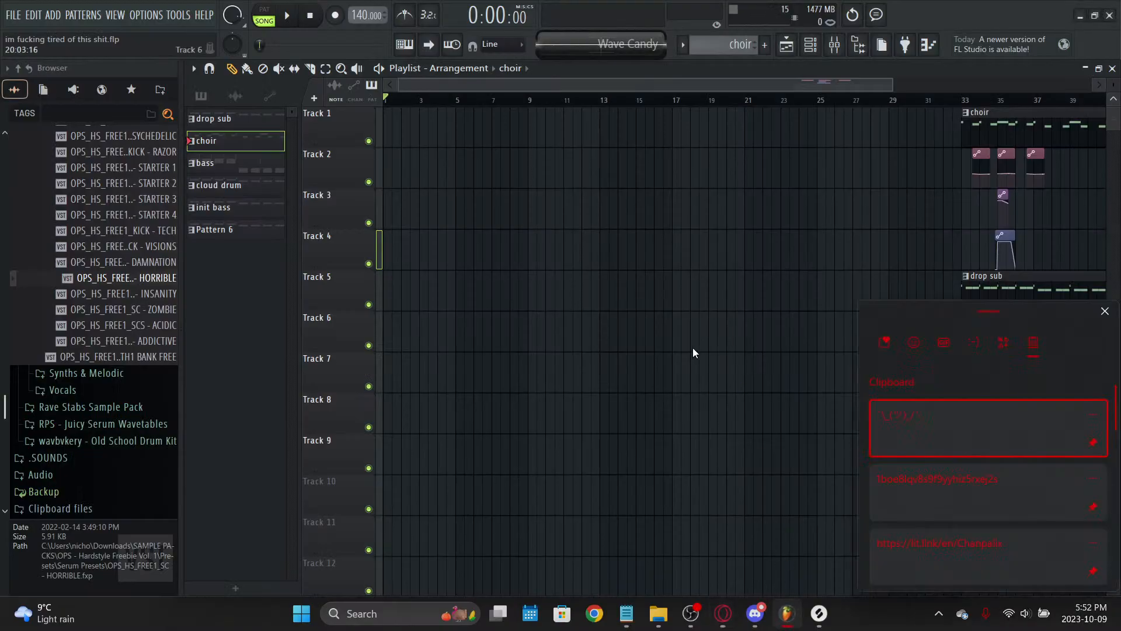
pyautogui.click(62, 117)
pyautogui.write('tts')
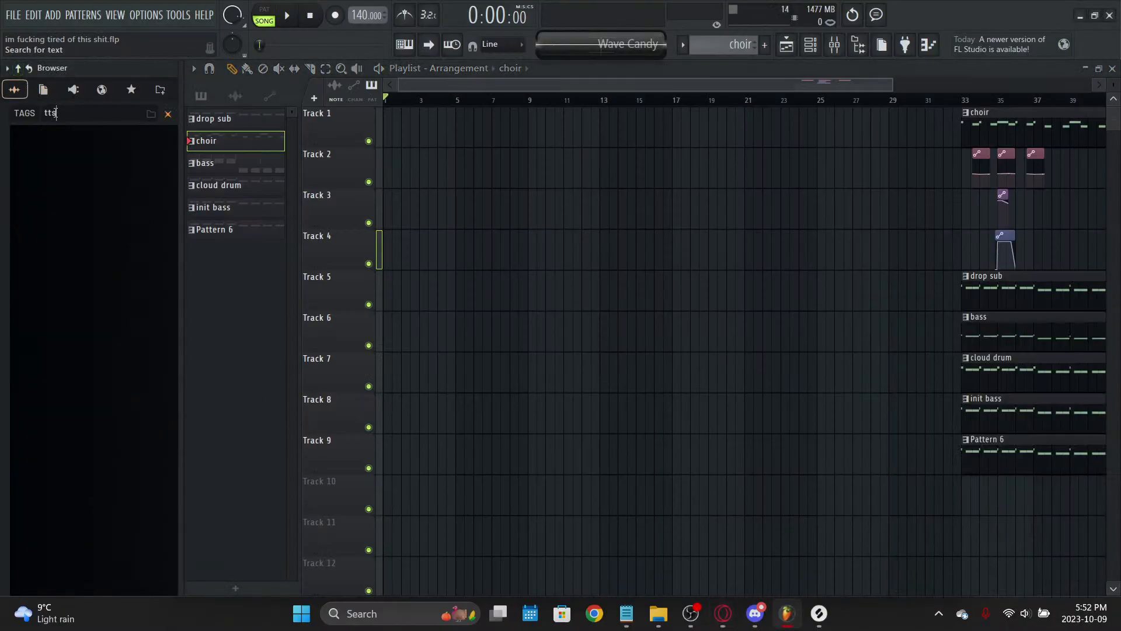
pyautogui.click(168, 114)
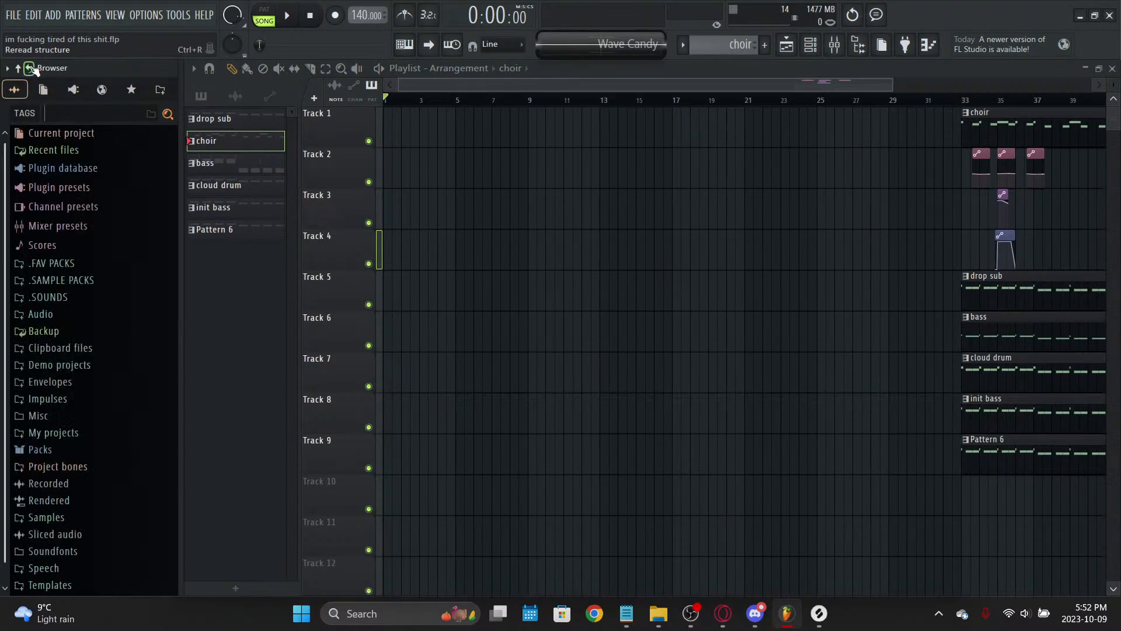
pyautogui.doubleClick(69, 113)
pyautogui.write('garden')
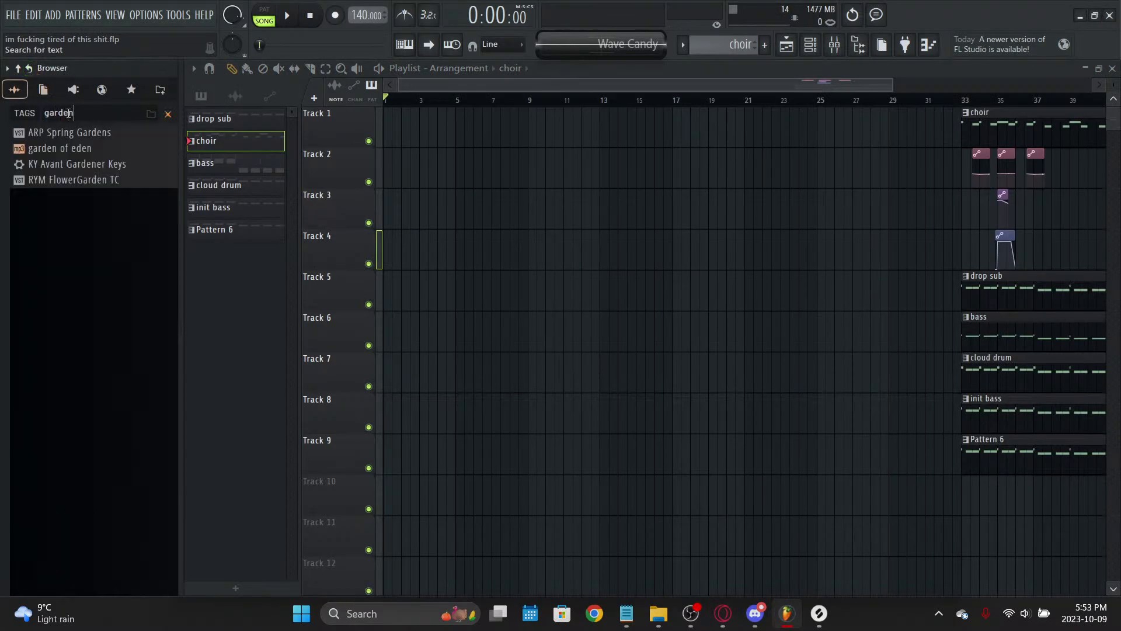
# Step: Preview the "garden of eden" sample and listen to it at several points along its waveform
pyautogui.click(125, 148)
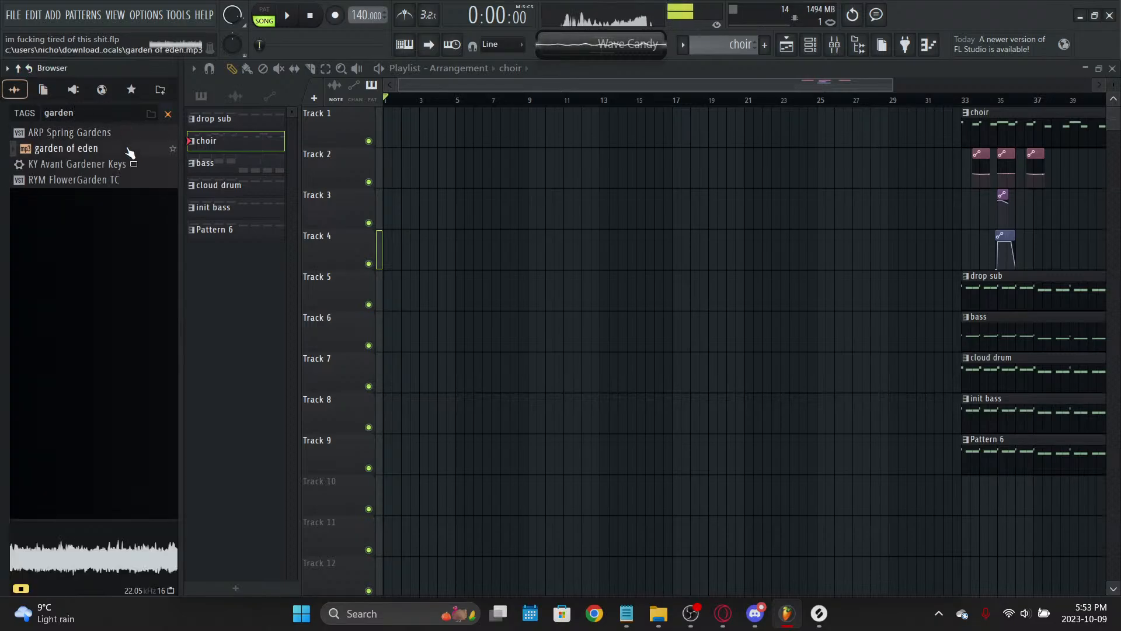
pyautogui.click(21, 533)
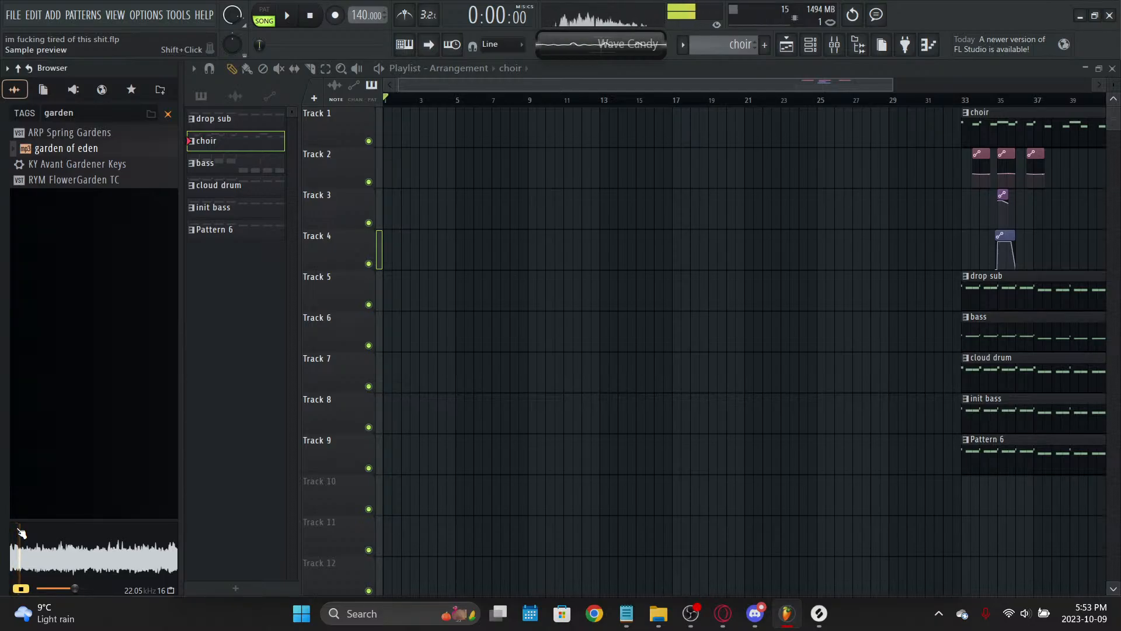
pyautogui.click(65, 555)
pyautogui.click(117, 557)
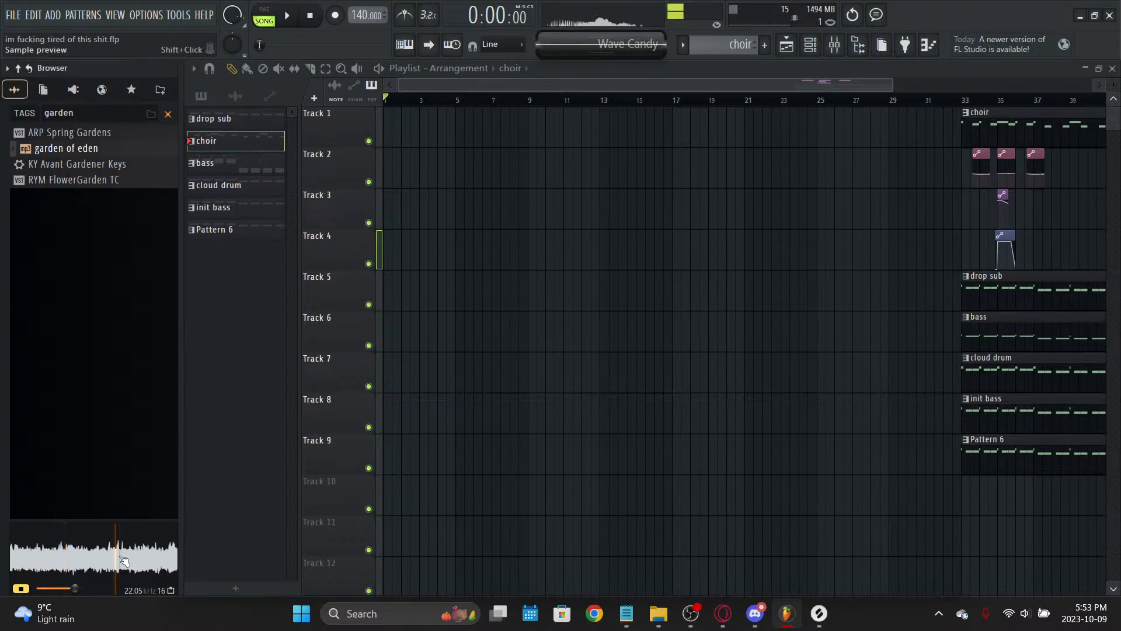
pyautogui.click(158, 559)
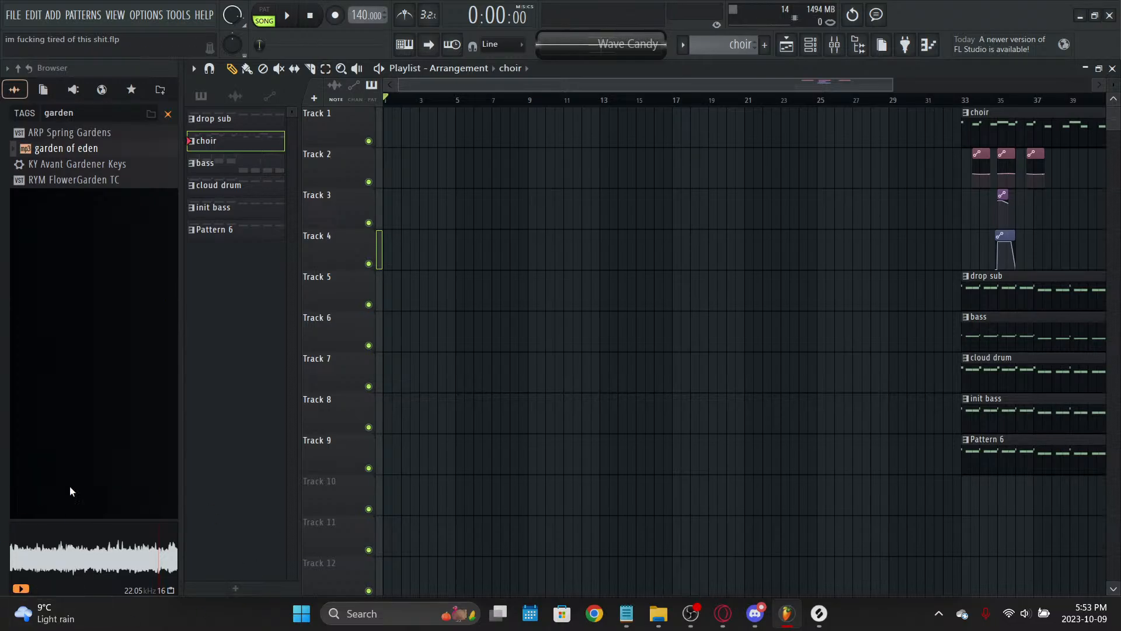
# Step: Search the browser for "tts", place the monologue TTS for ID sample on Track 6 at bar 5 and open its channel settings
pyautogui.click(168, 114)
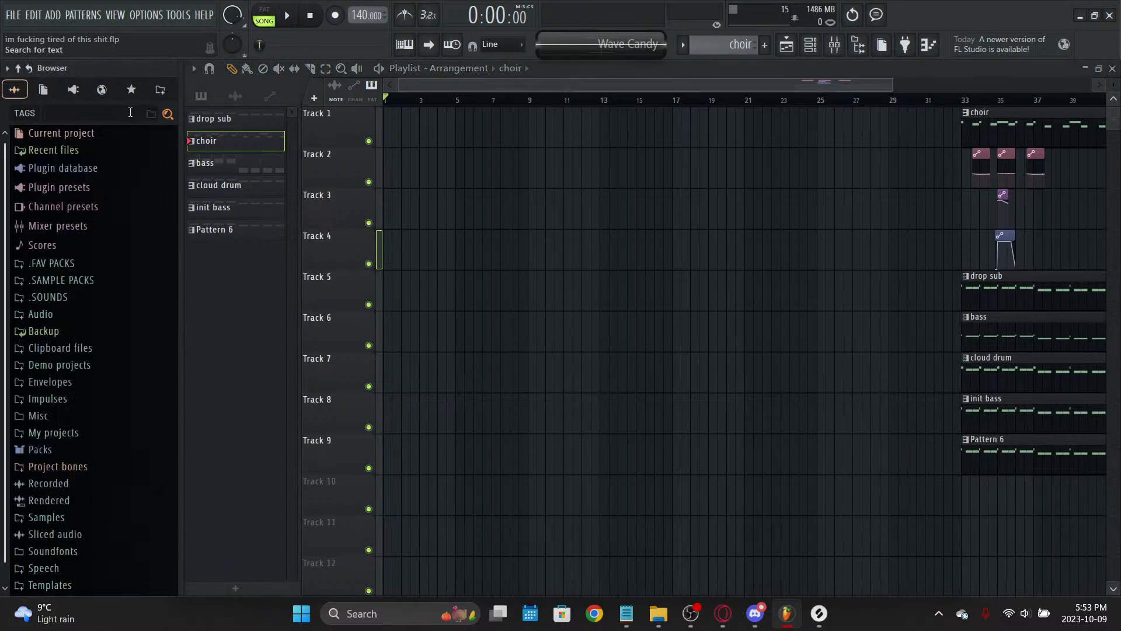
pyautogui.press('Return')
pyautogui.click(116, 135)
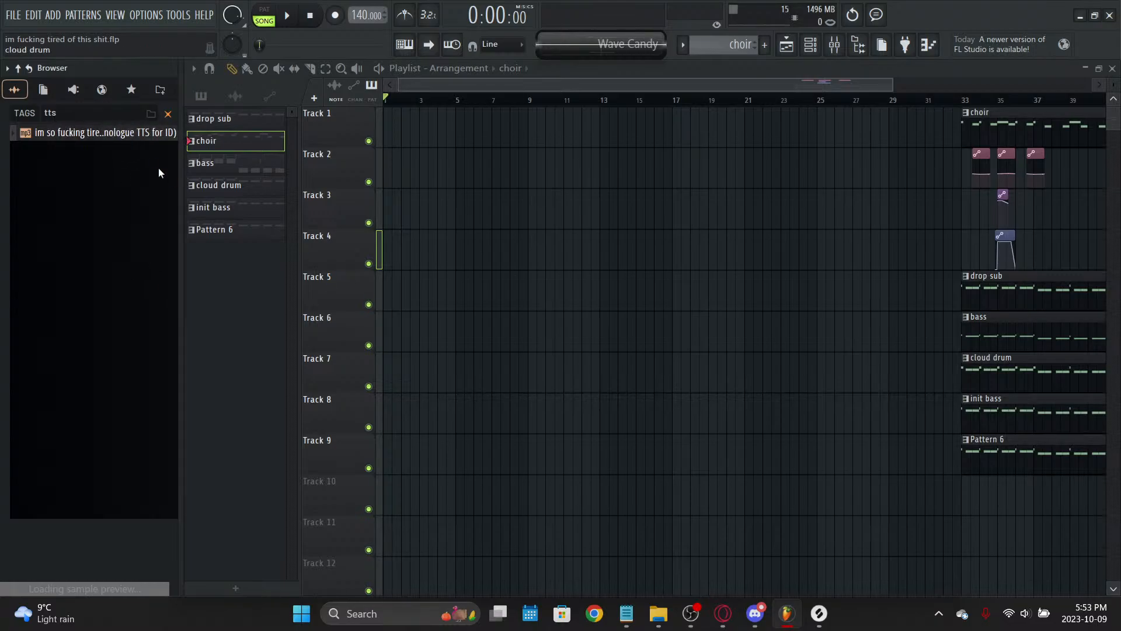
pyautogui.moveTo(127, 135); pyautogui.dragTo(451, 319)
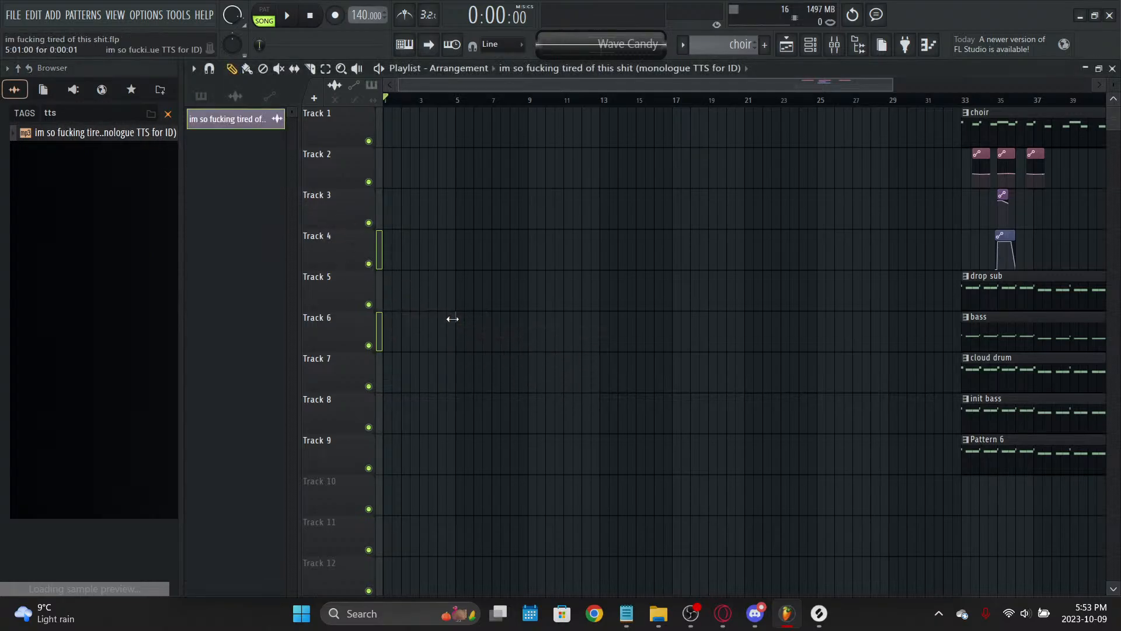
pyautogui.click(246, 129)
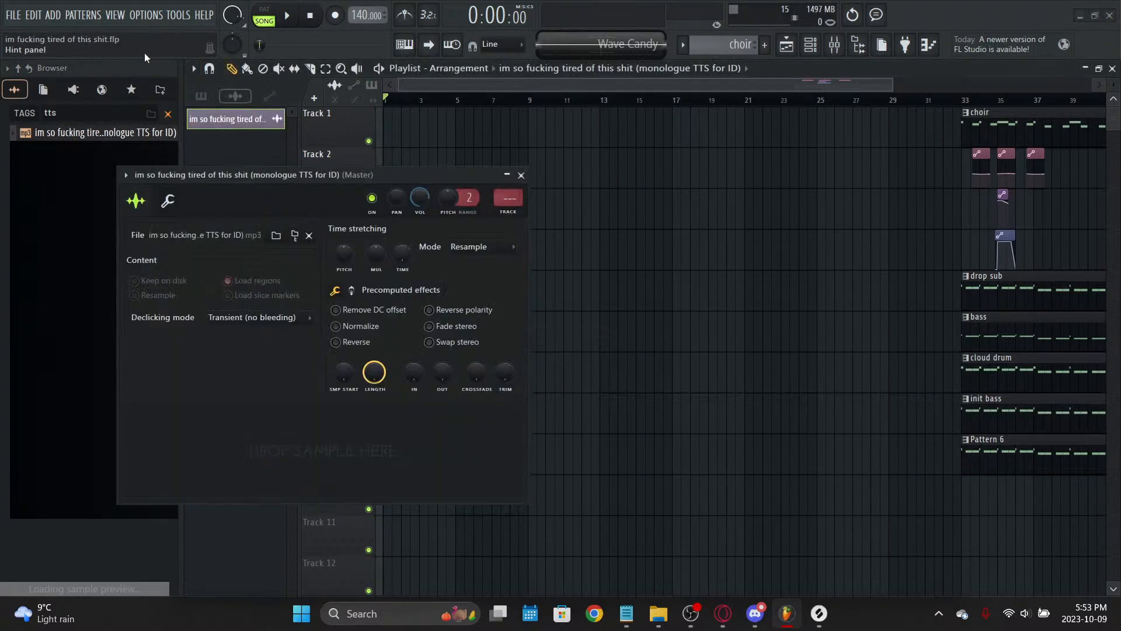
# Step: Reread the browser's folder structure, search for "tts" again and try to preview the monologue TTS MP3
pyautogui.click(28, 68)
pyautogui.write('tt')
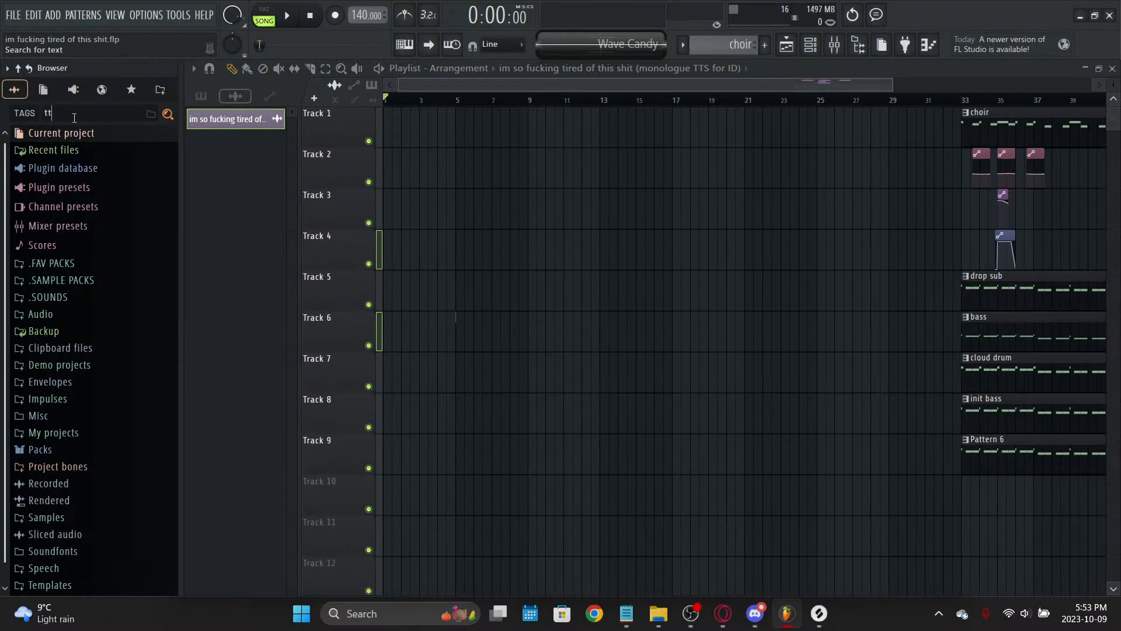
pyautogui.write('s')
pyautogui.click(52, 150)
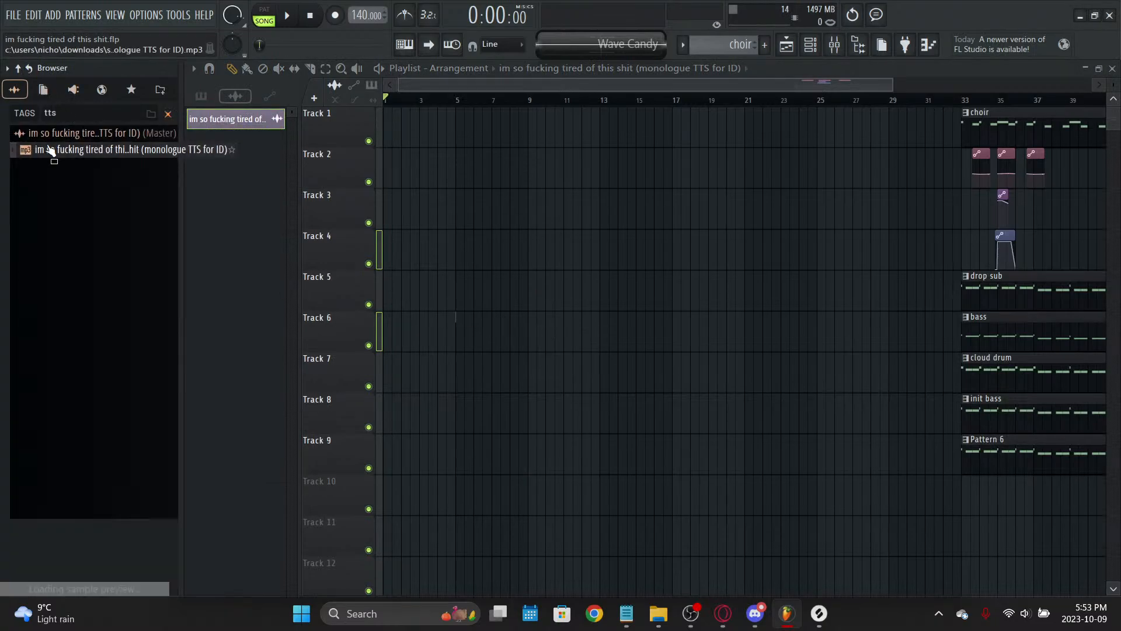
# Step: Switch to File Explorer and look through Downloads, MUSIC STUFFS and SOUNDS, ending in the VOCALS folder
pyautogui.click(660, 623)
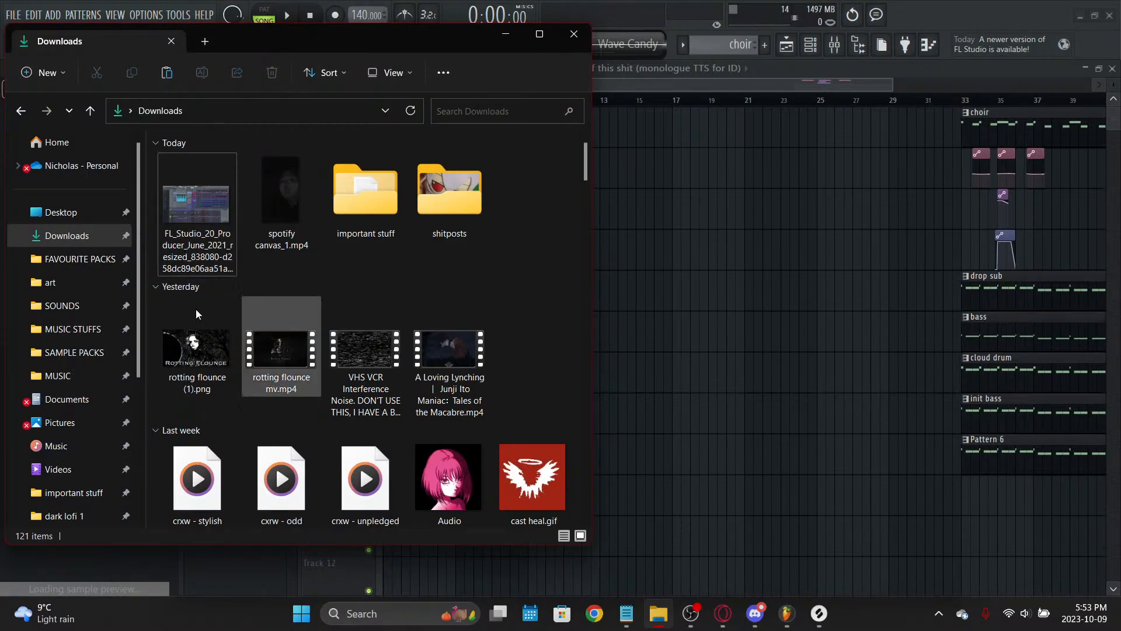
pyautogui.scroll(-3, 63, 304)
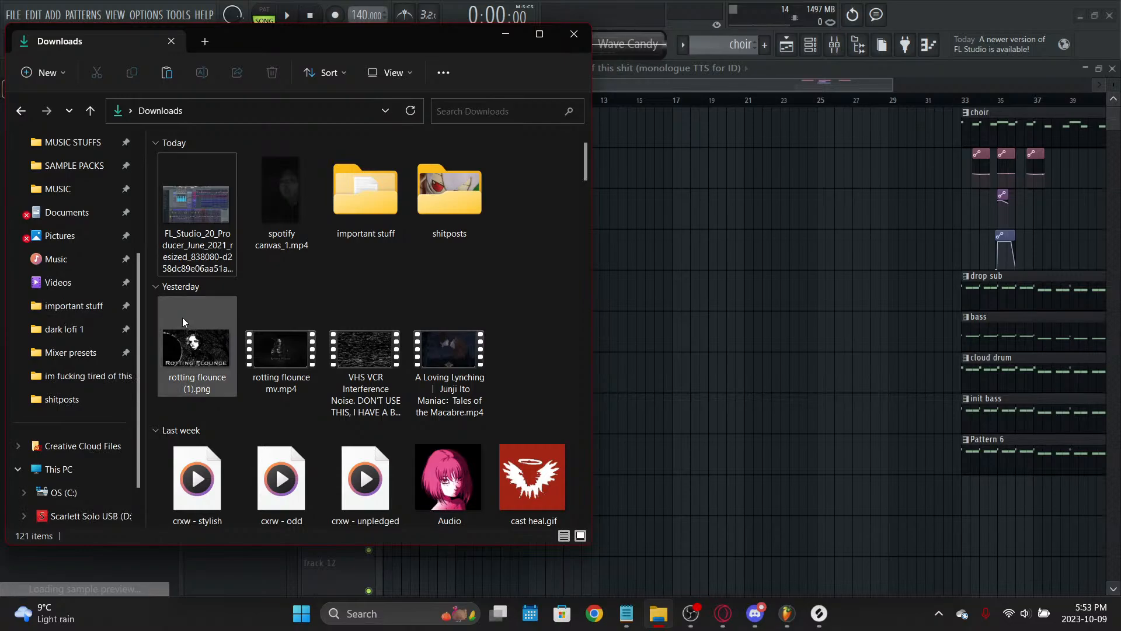
pyautogui.scroll(-2, 182, 317)
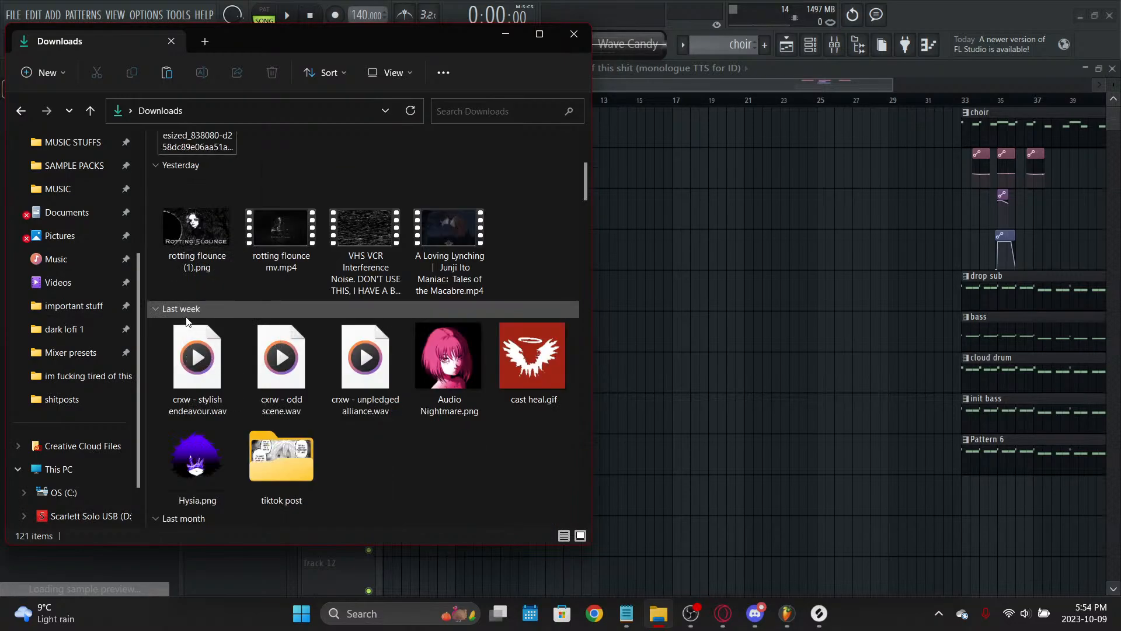
pyautogui.scroll(2, 185, 321)
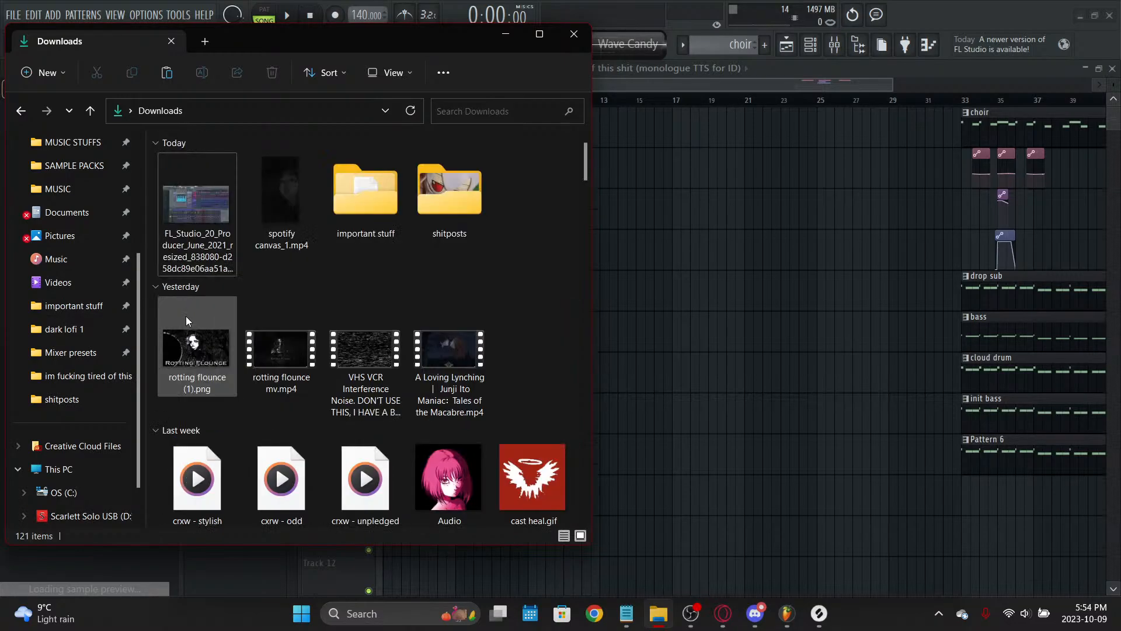
pyautogui.scroll(1, 97, 299)
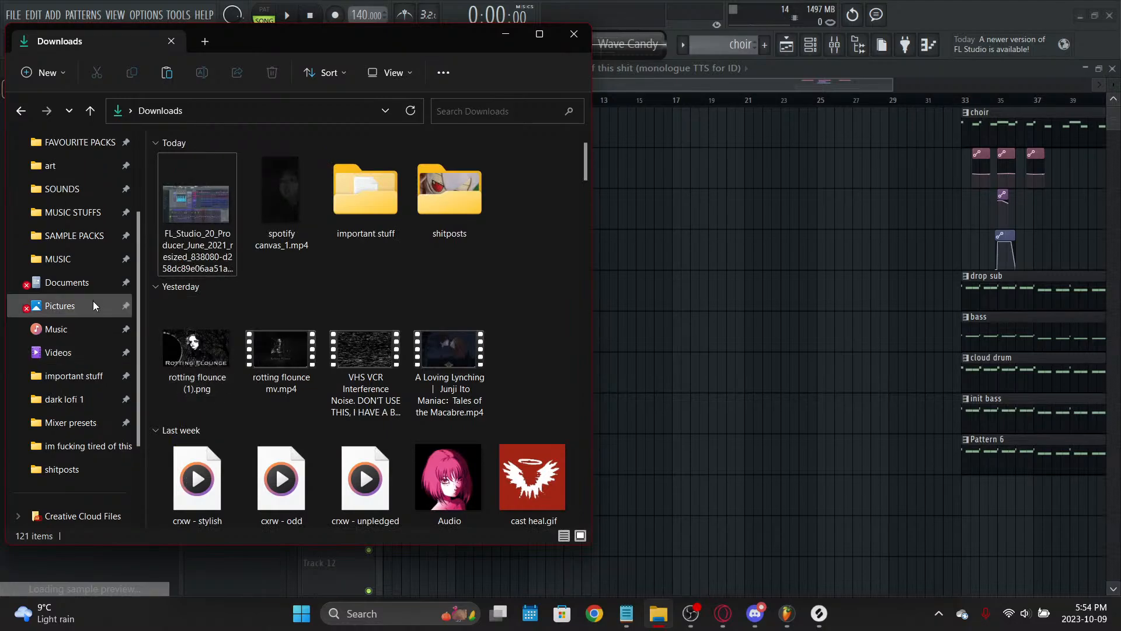
pyautogui.click(73, 212)
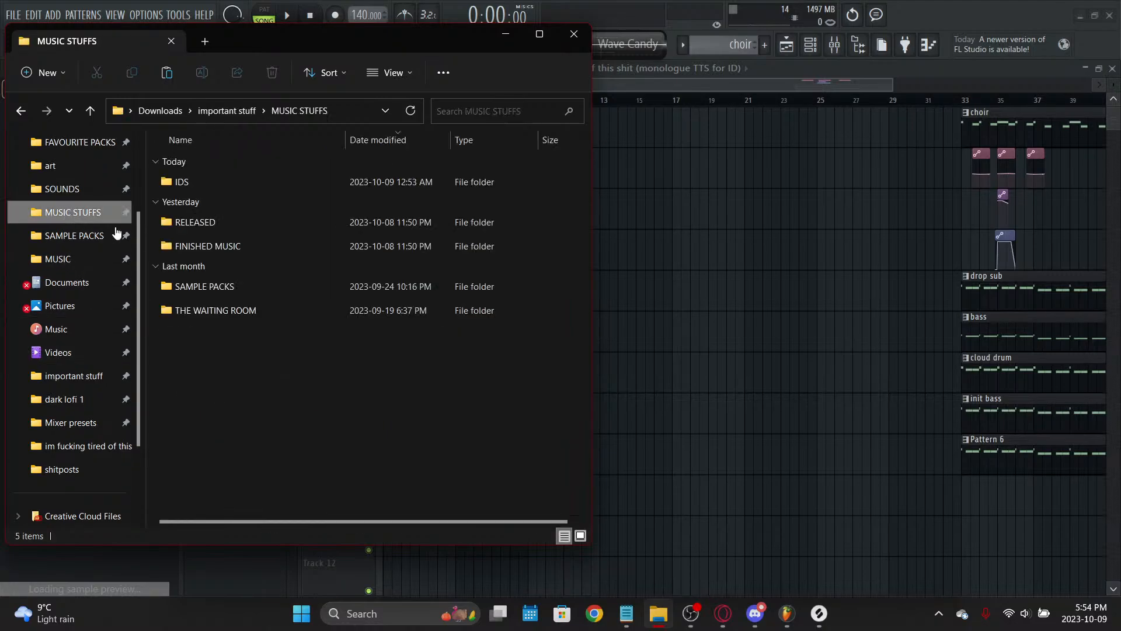
pyautogui.scroll(-1, 71, 305)
pyautogui.scroll(2, 70, 318)
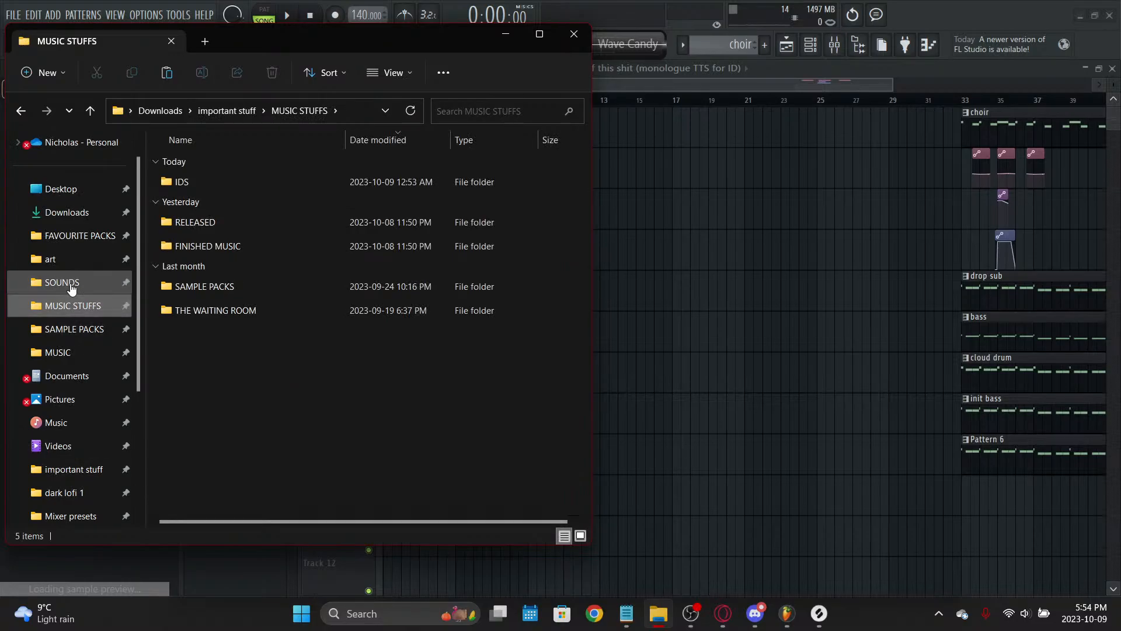
pyautogui.click(69, 284)
pyautogui.doubleClick(234, 180)
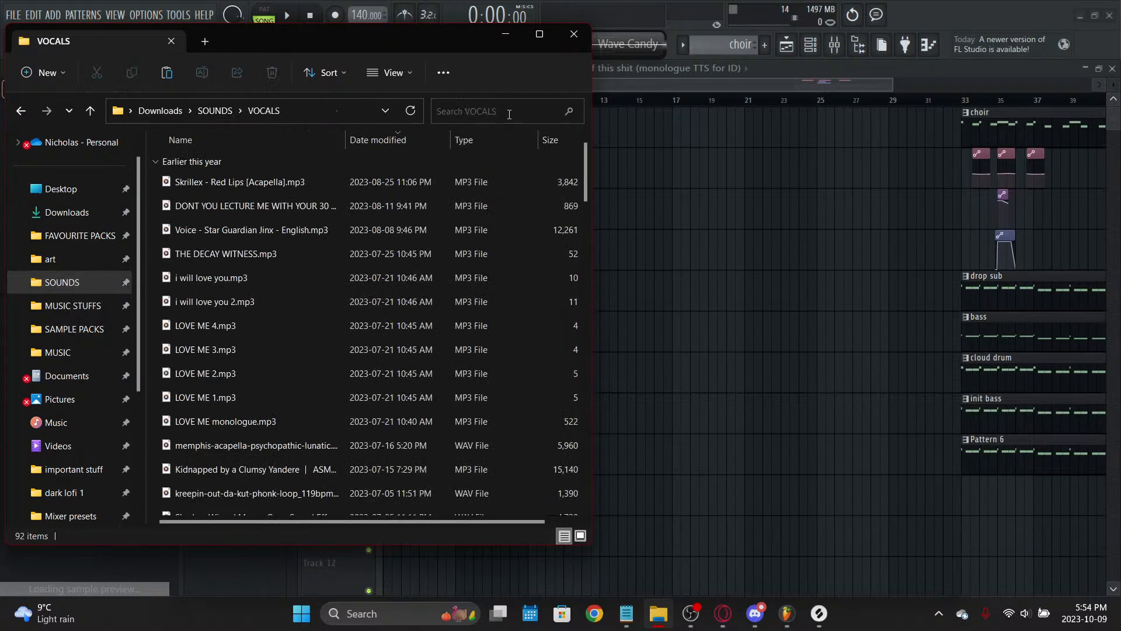
# Step: Search the VOCALS folder for "tts", clear the search and repeat it
pyautogui.click(508, 116)
pyautogui.write('tts')
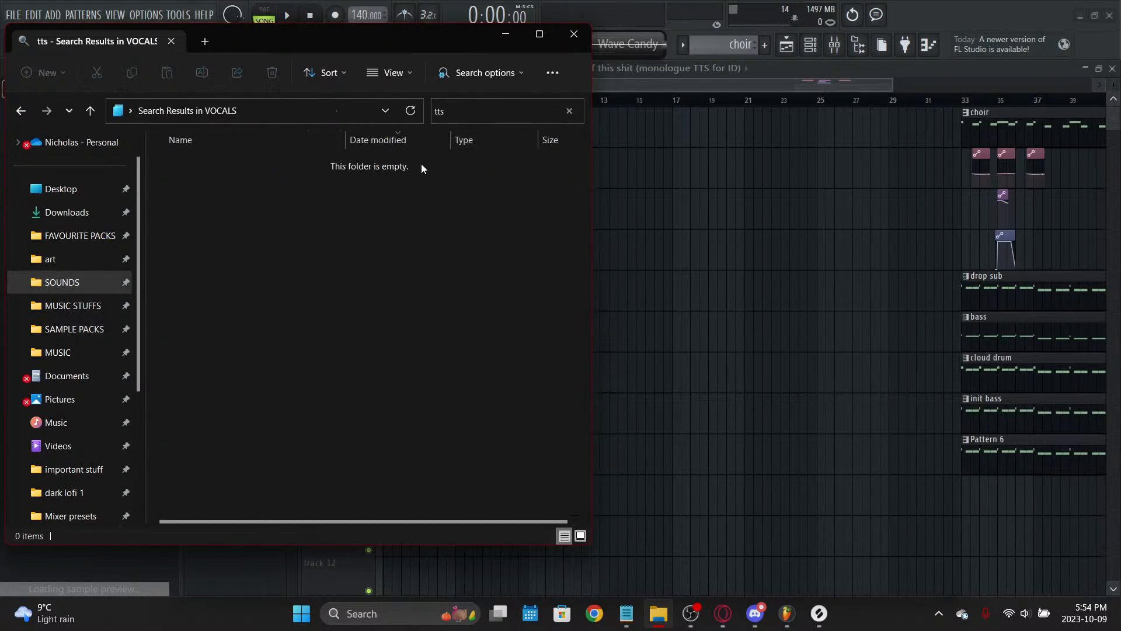
pyautogui.press('Escape')
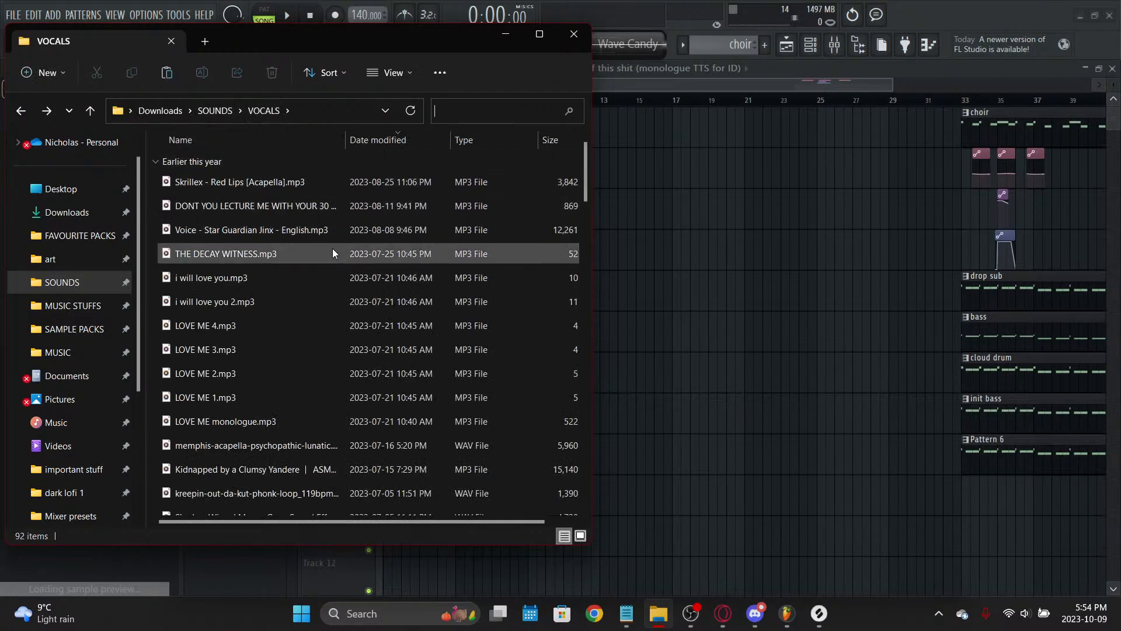
pyautogui.click(515, 118)
pyautogui.write('tts')
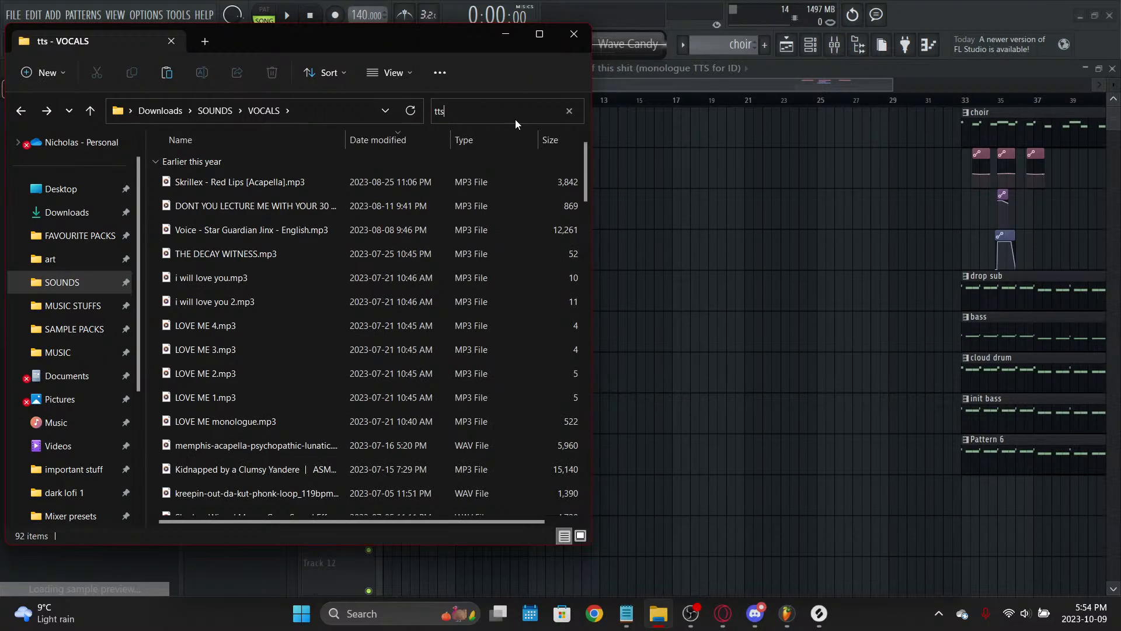
pyautogui.hotkey('ctrl', 'a')
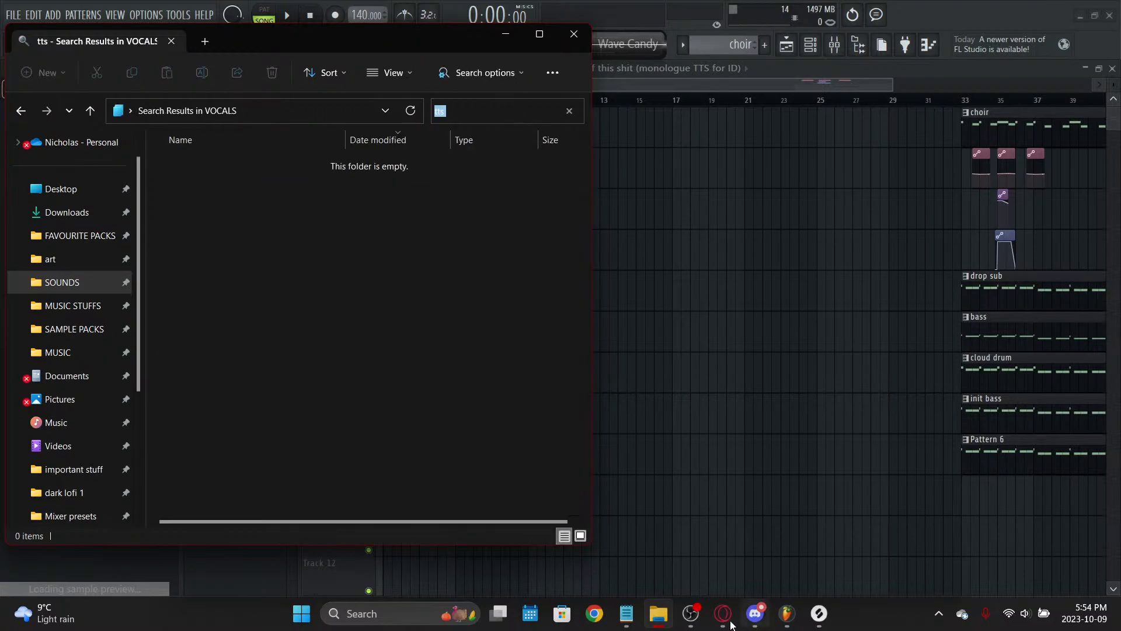
# Step: Close the Emotional Speech Synthesis browser window and download the poem as an MP3 again from ttsMP3
pyautogui.moveTo(719, 616)
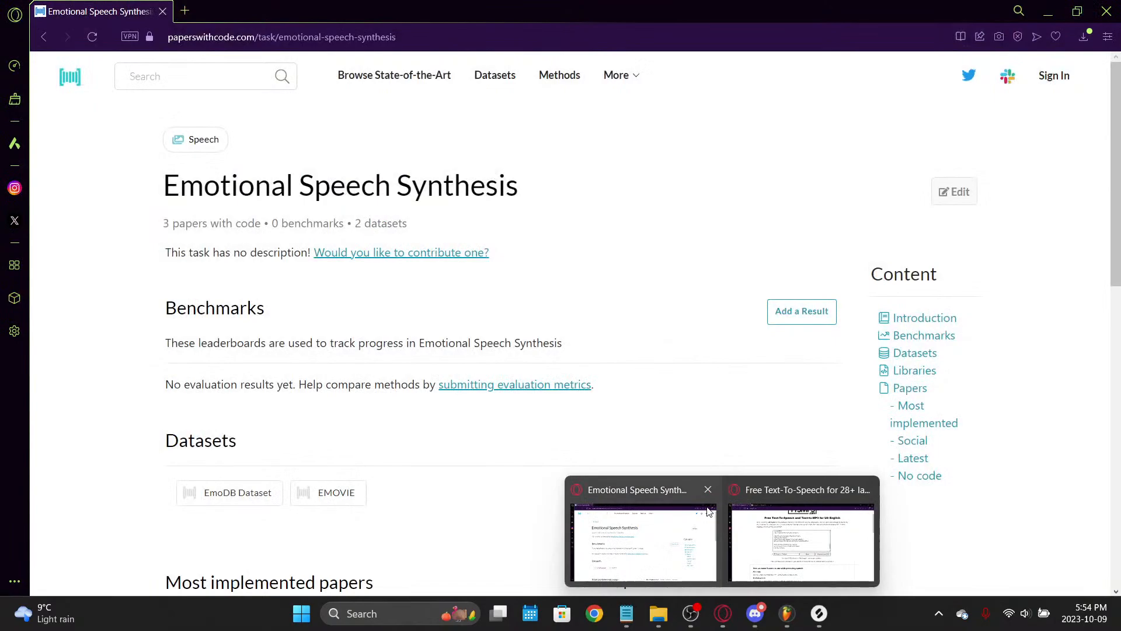
pyautogui.click(709, 492)
pyautogui.click(703, 519)
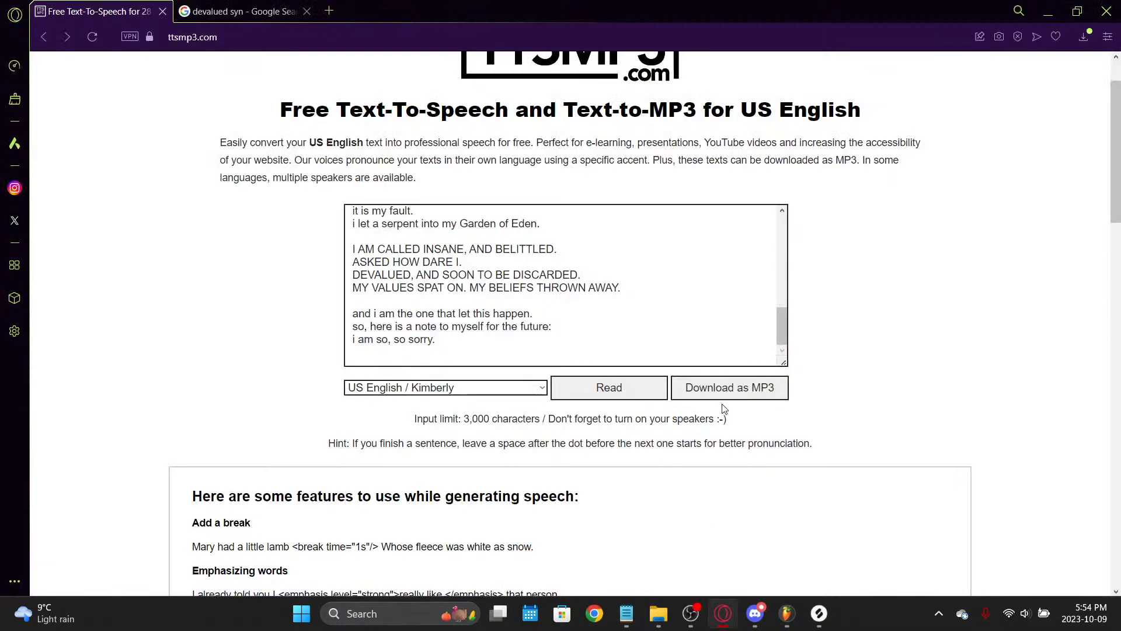
pyautogui.click(731, 398)
# Step: Try to play the new ttsMP3 file from the Downloads folder, close Media Player and delete the file
pyautogui.click(658, 614)
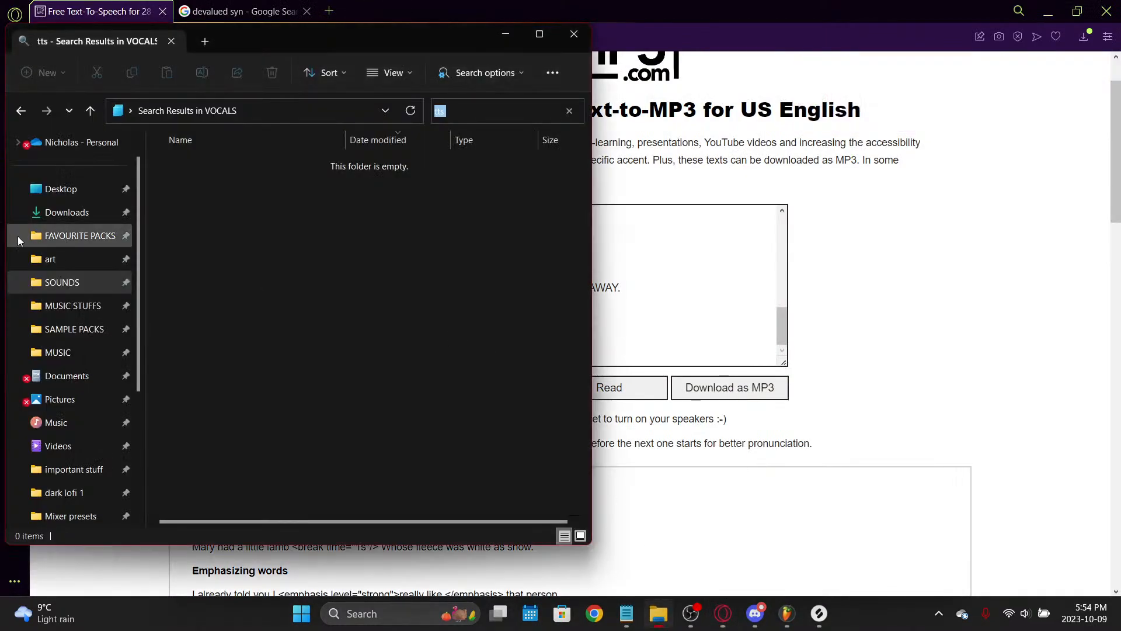
pyautogui.click(50, 221)
pyautogui.doubleClick(197, 205)
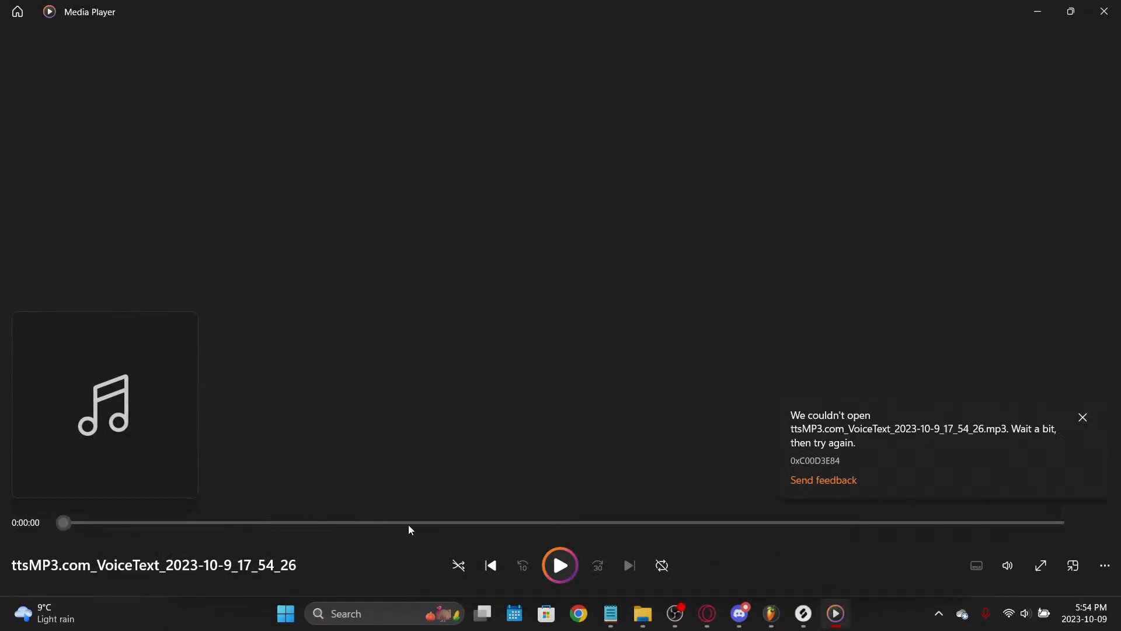
pyautogui.click(1104, 11)
pyautogui.click(272, 72)
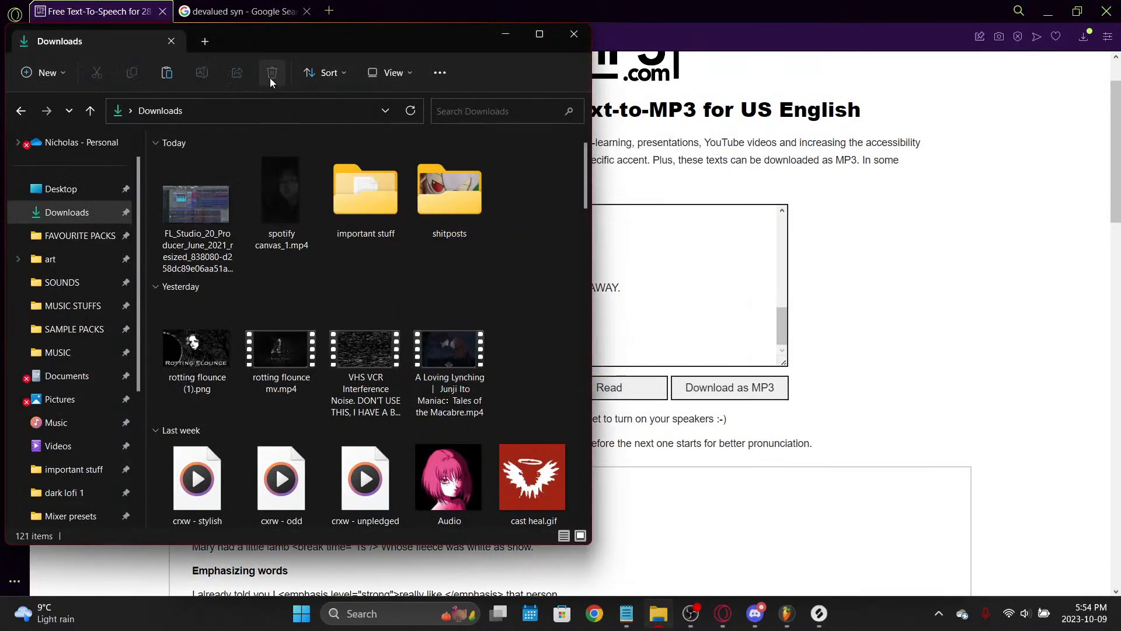
# Step: Return to FL Studio, delete the monologue TTS MP3 file through the sample browser and clear the "tts" search
pyautogui.click(787, 618)
pyautogui.rightClick(129, 153)
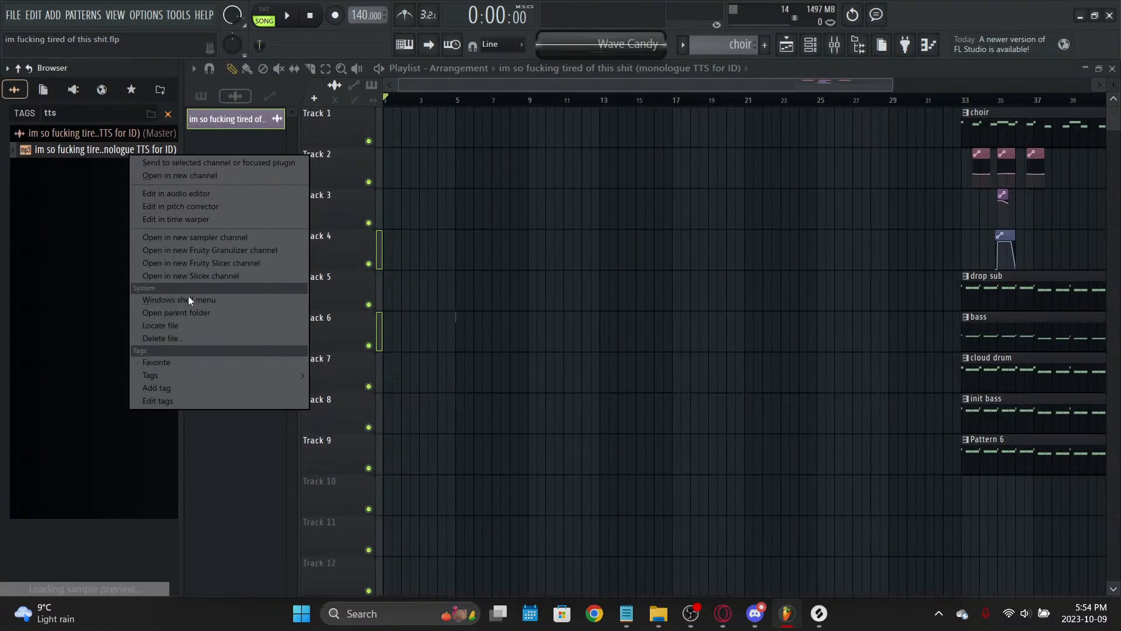
pyautogui.click(191, 337)
pyautogui.click(731, 365)
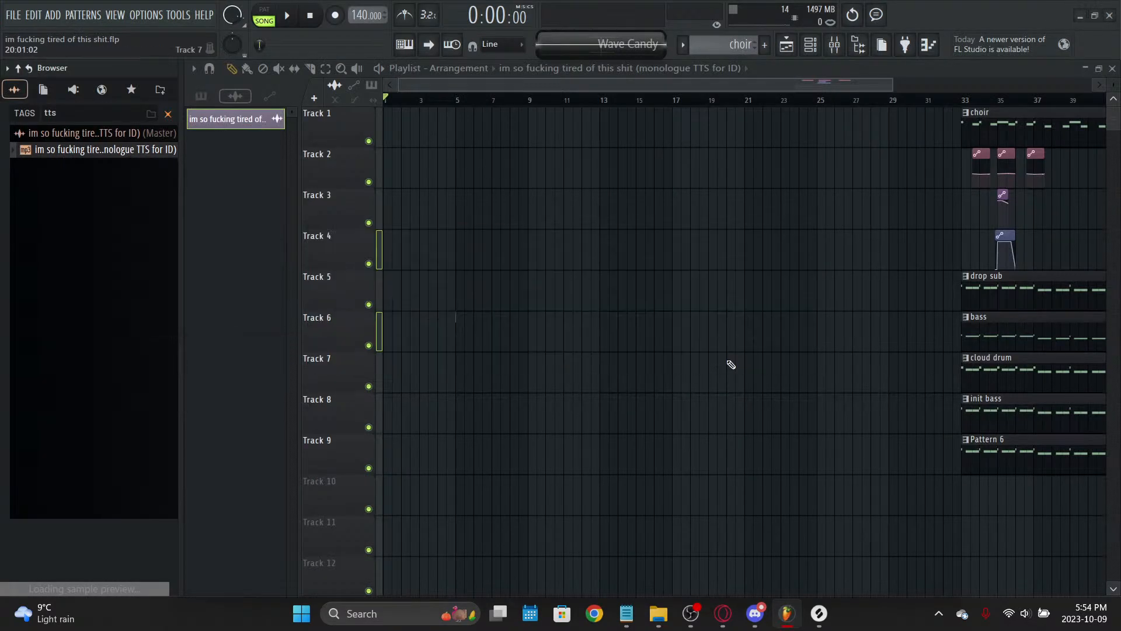
pyautogui.click(167, 114)
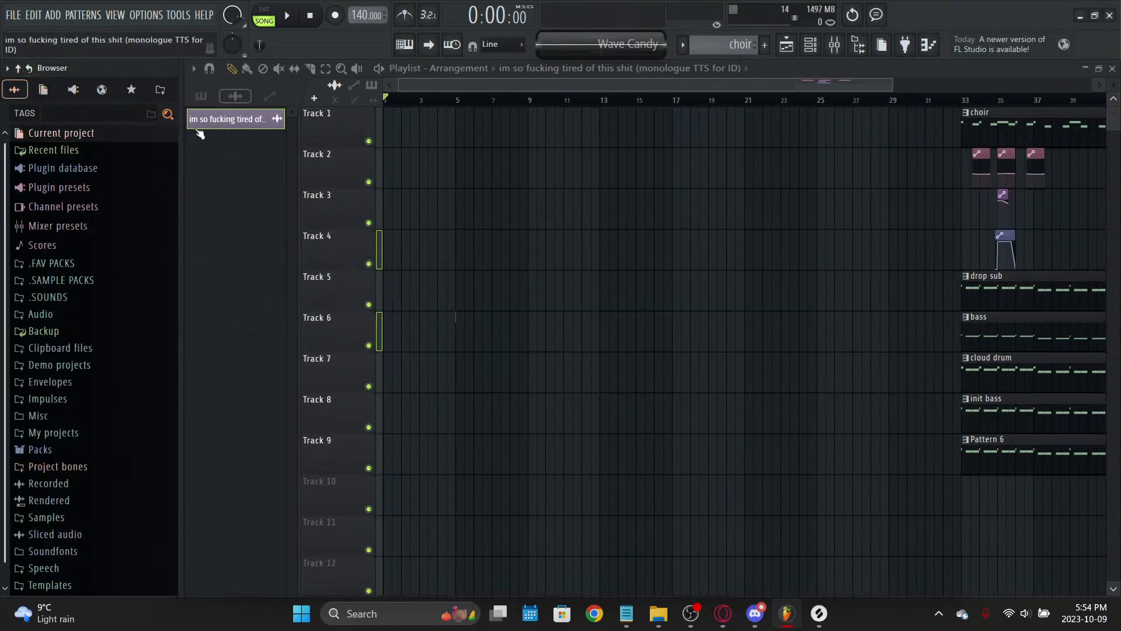
# Step: Search the sample browser for "tts" and delete the monologue TTS audio clip from the playlist's clip list
pyautogui.write('tts')
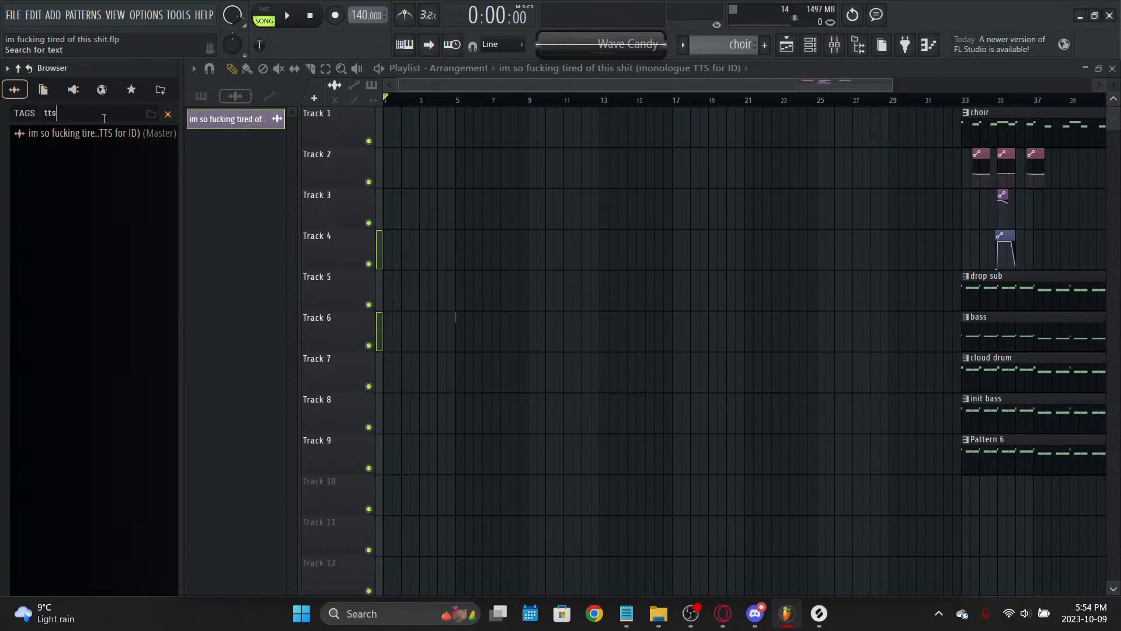
pyautogui.rightClick(228, 119)
pyautogui.click(251, 280)
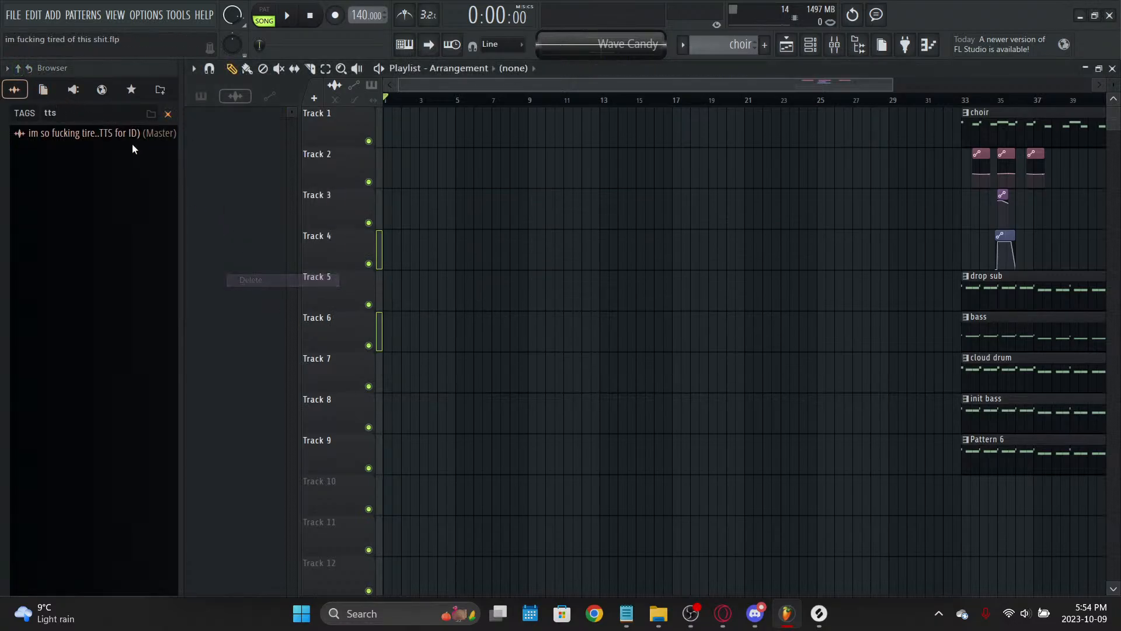
# Step: Switch to the Opera browser and copy the whole poem from the ttsMP3 text box, checking it in the clipboard history
pyautogui.click(723, 613)
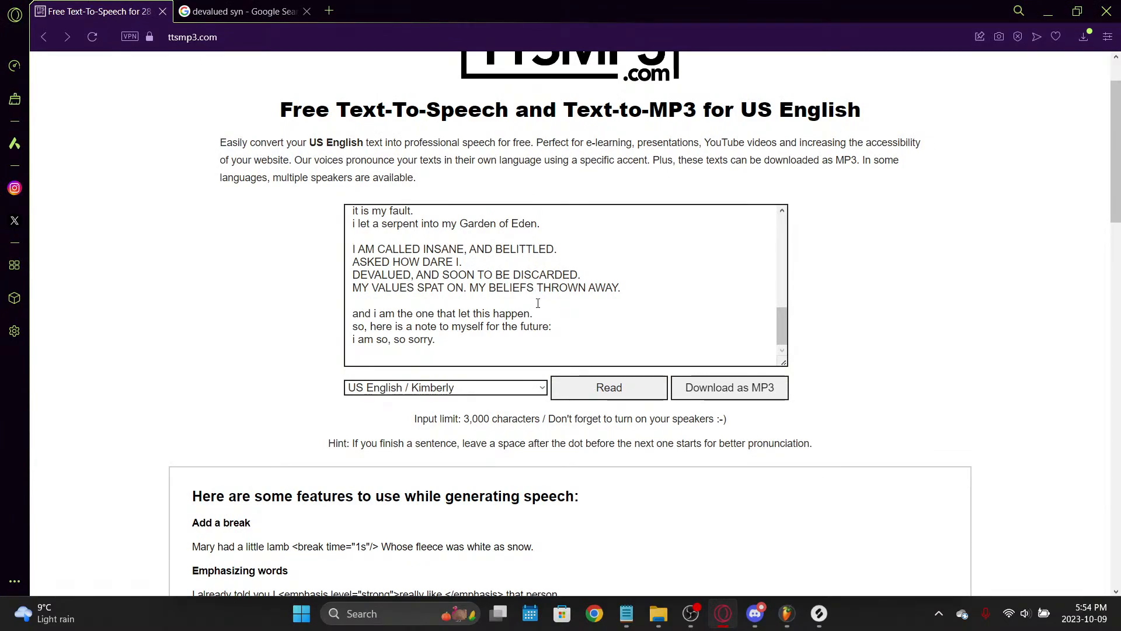
pyautogui.click(545, 332)
pyautogui.hotkey('ctrl', 'a')
pyautogui.press('super+v')
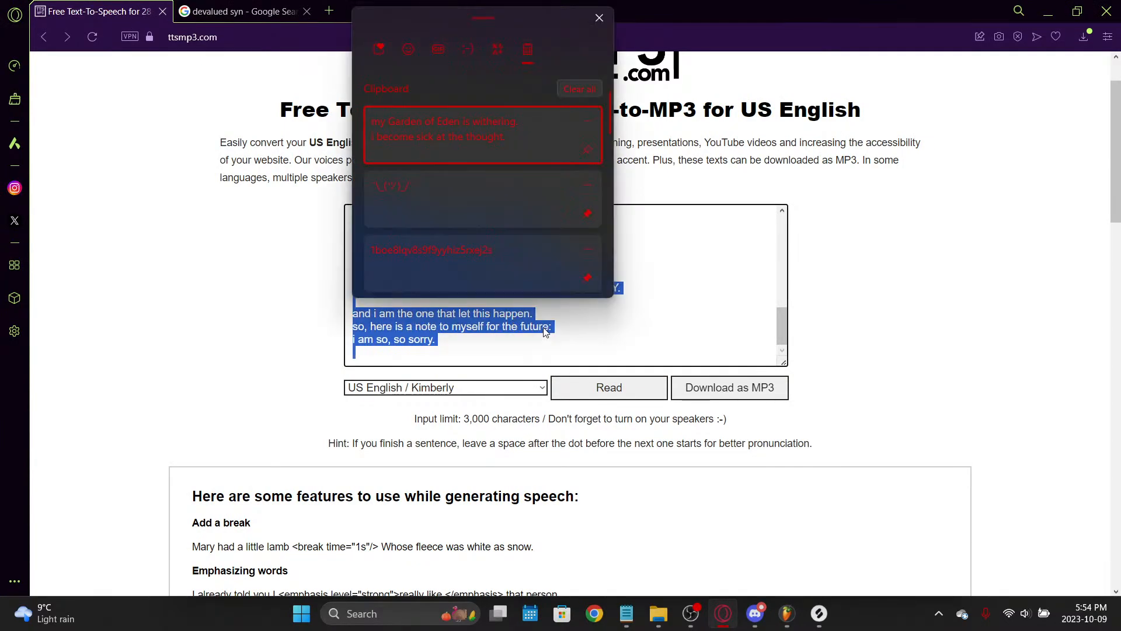
pyautogui.click(854, 391)
# Step: Search Google for "tts to mp3" in place of "devalued syn" and close the ttsMP3 page
pyautogui.click(275, 11)
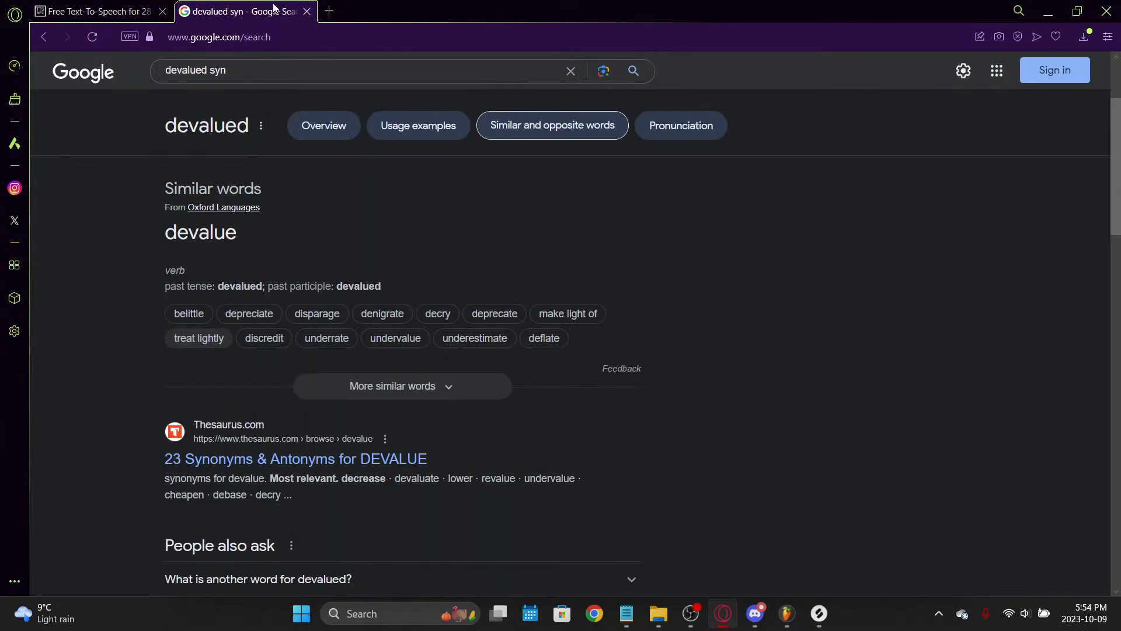
pyautogui.click(290, 71)
pyautogui.hotkey('ctrl', 'a')
pyautogui.write('tts tro mp')
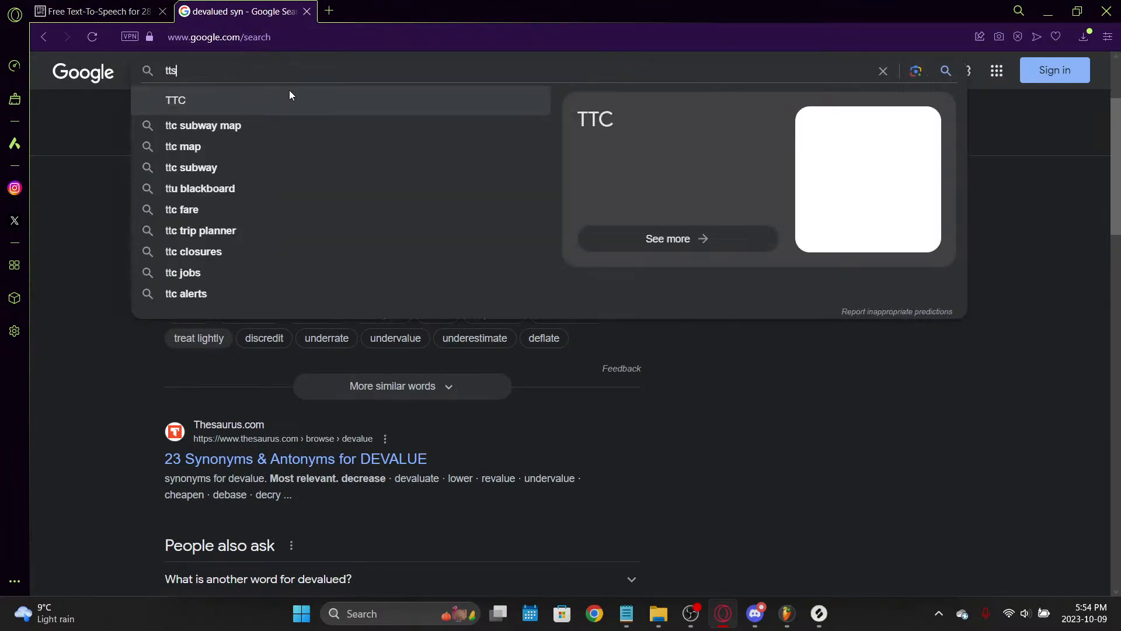
pyautogui.press('BackSpace')
pyautogui.press('BackSpace')
pyautogui.press('BackSpace')
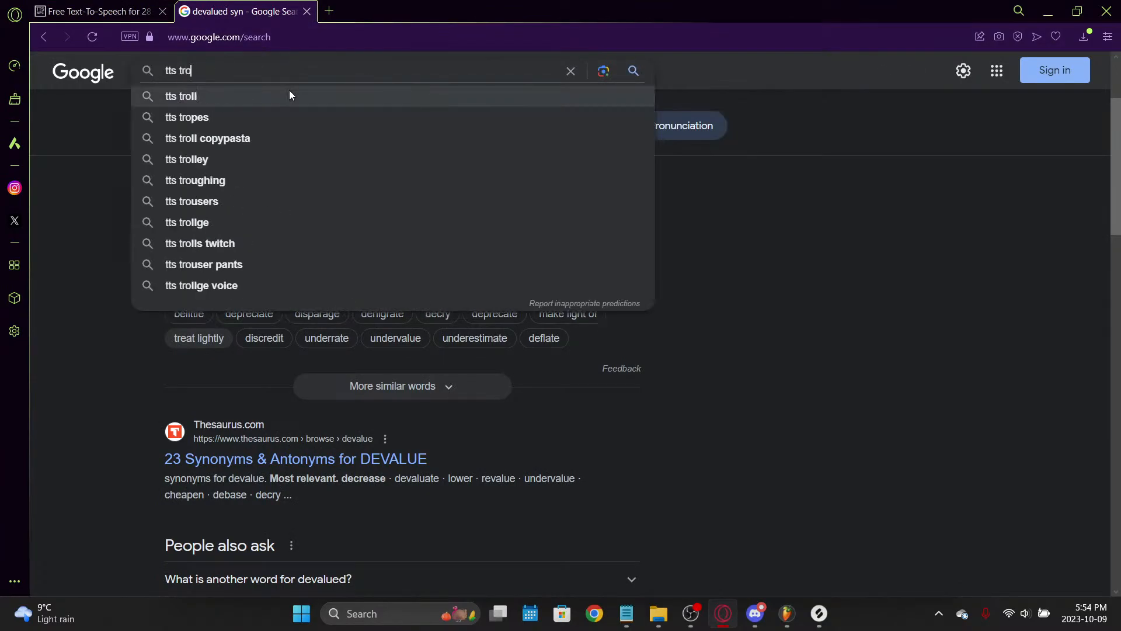
pyautogui.press('BackSpace')
pyautogui.press('BackSpace')
pyautogui.write('o mp3')
pyautogui.press('Return')
pyautogui.hotkey('ctrl', 'Tab')
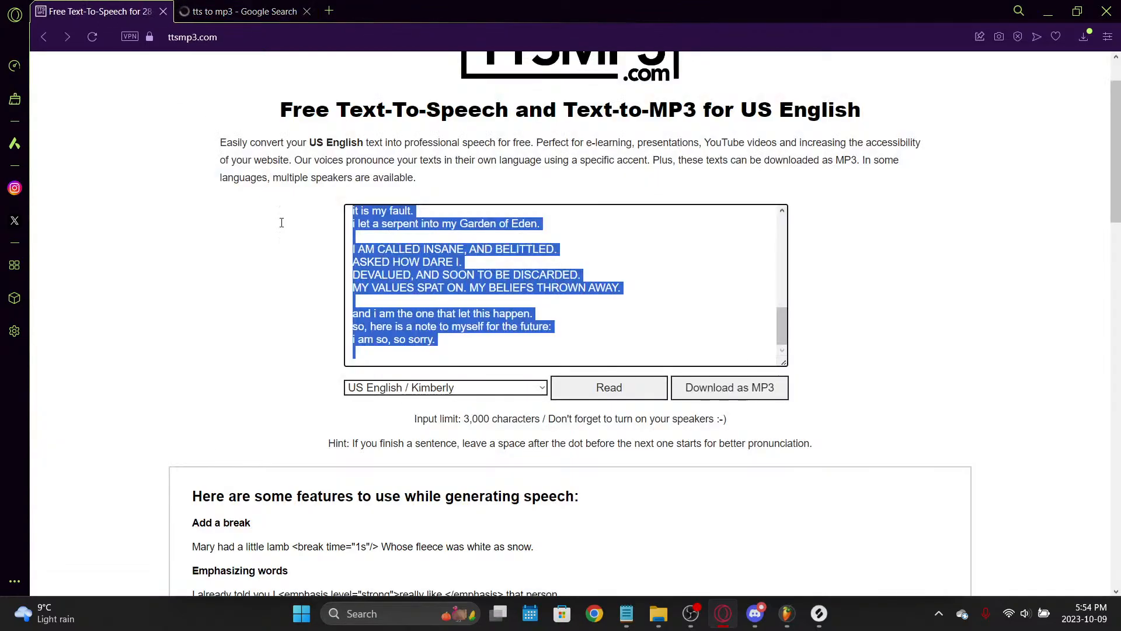
pyautogui.hotkey('ctrl', 'w')
# Step: Open the Free TTS result, try pasting the poem into its text box, and return to the search results
pyautogui.click(233, 349)
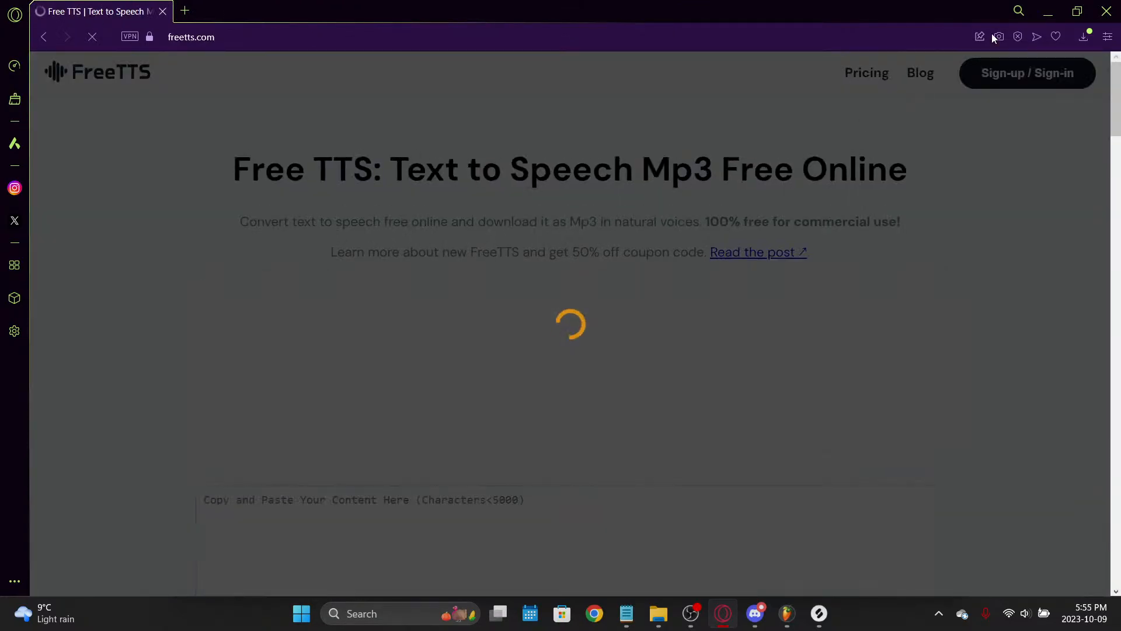
pyautogui.click(1084, 37)
pyautogui.click(902, 318)
pyautogui.scroll(-3, 736, 270)
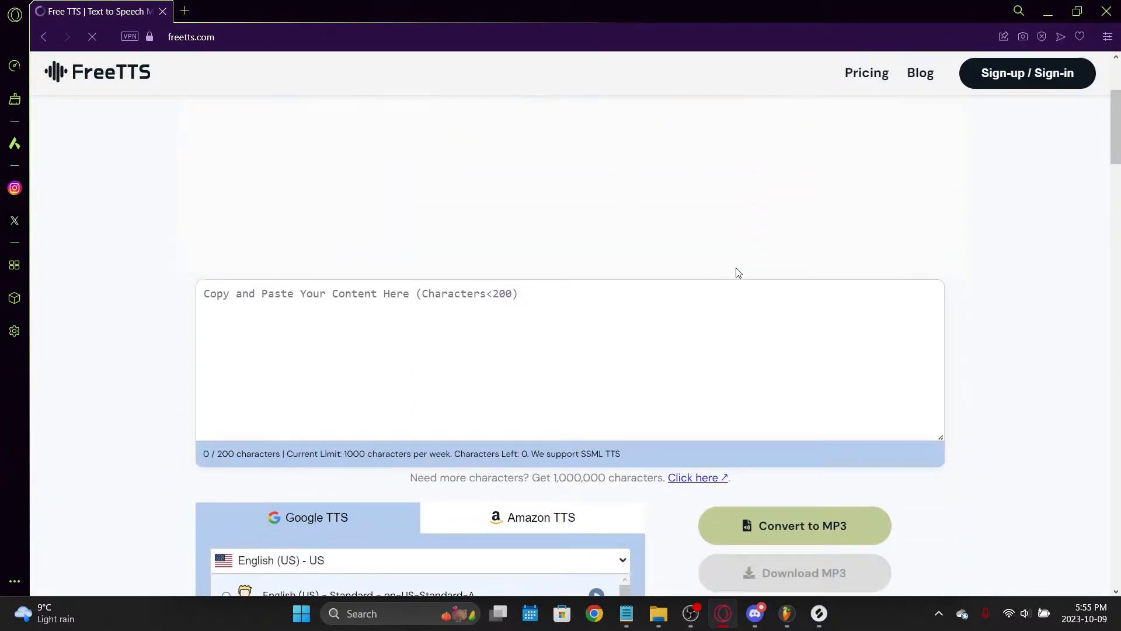
pyautogui.click(572, 287)
pyautogui.write('my Garden of Eden is withering. i become sick at the thought.  as her trust issues consume her, i plead innocent. as she lies, i plead innocent. as she tests, i plead innocent. as she gaslights, i pl')
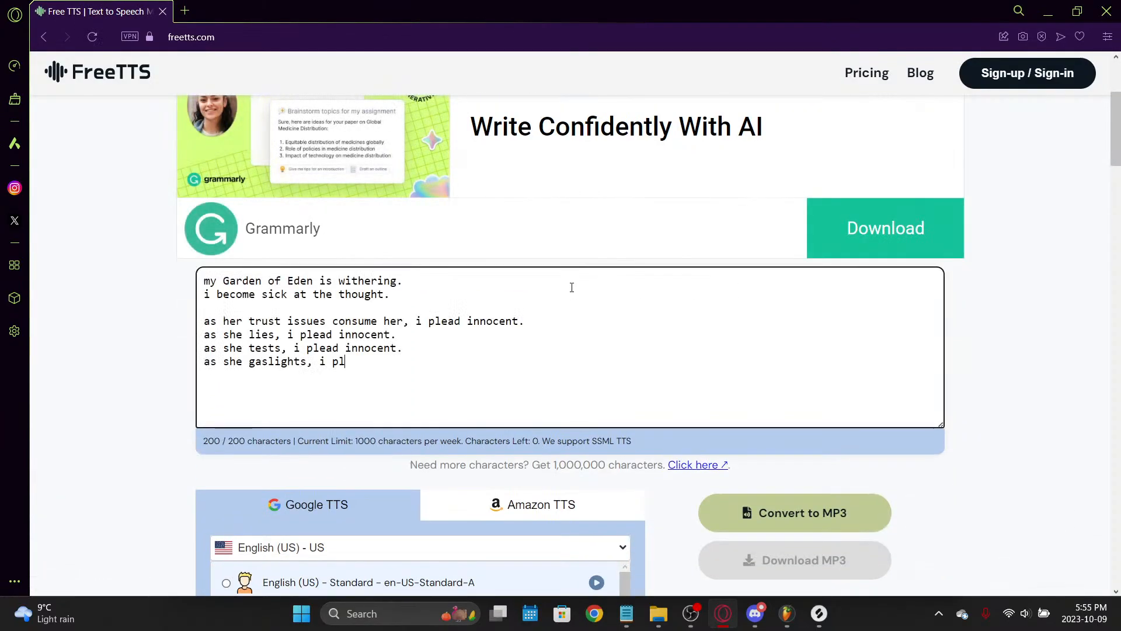
pyautogui.hotkey('ctrl', 'z')
pyautogui.hotkey('alt', 'Left')
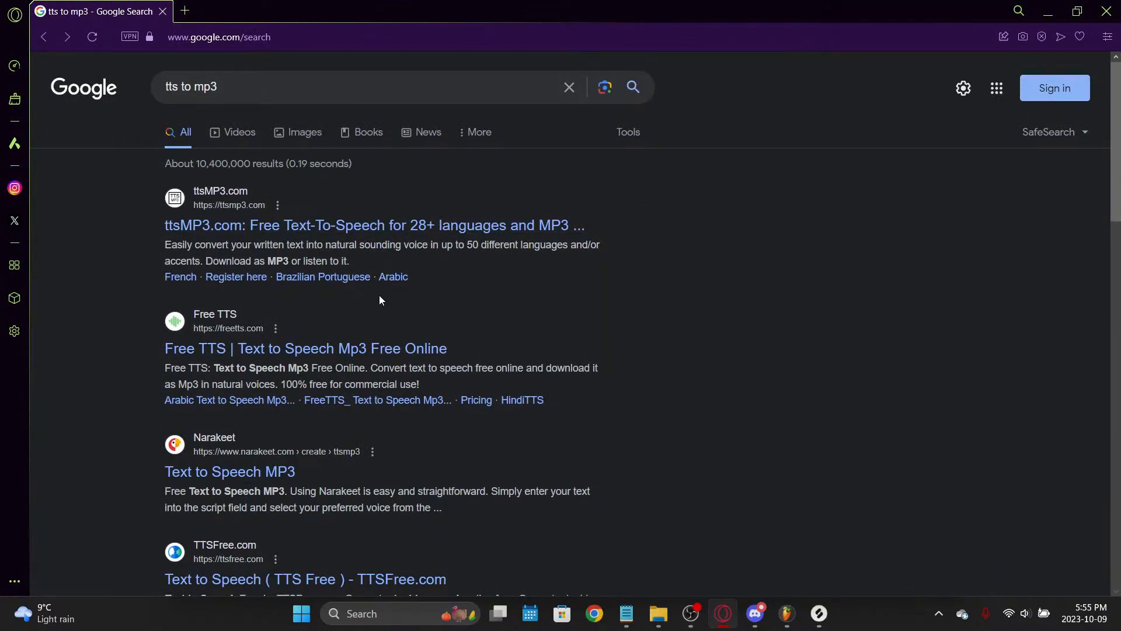
# Step: Open Narakeet's Text to Speech MP3 page and replace the sample script with the copied poem
pyautogui.scroll(-1, 379, 296)
pyautogui.click(220, 398)
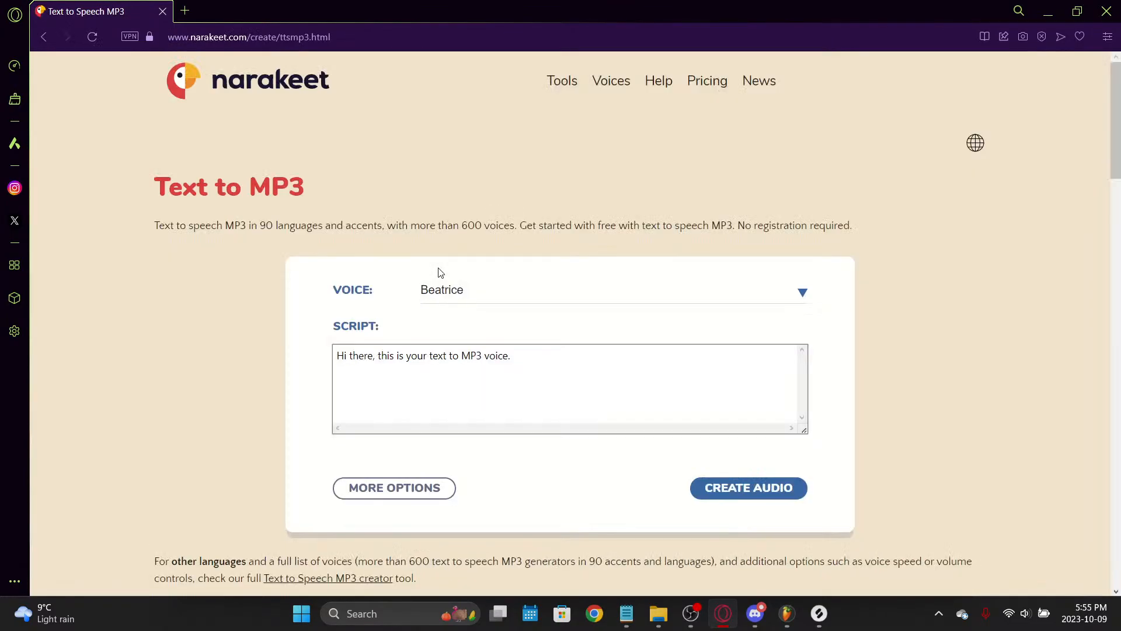
pyautogui.scroll(-5, 405, 383)
pyautogui.scroll(5, 440, 432)
pyautogui.tripleClick(455, 389)
pyautogui.hotkey('ctrl', 'v')
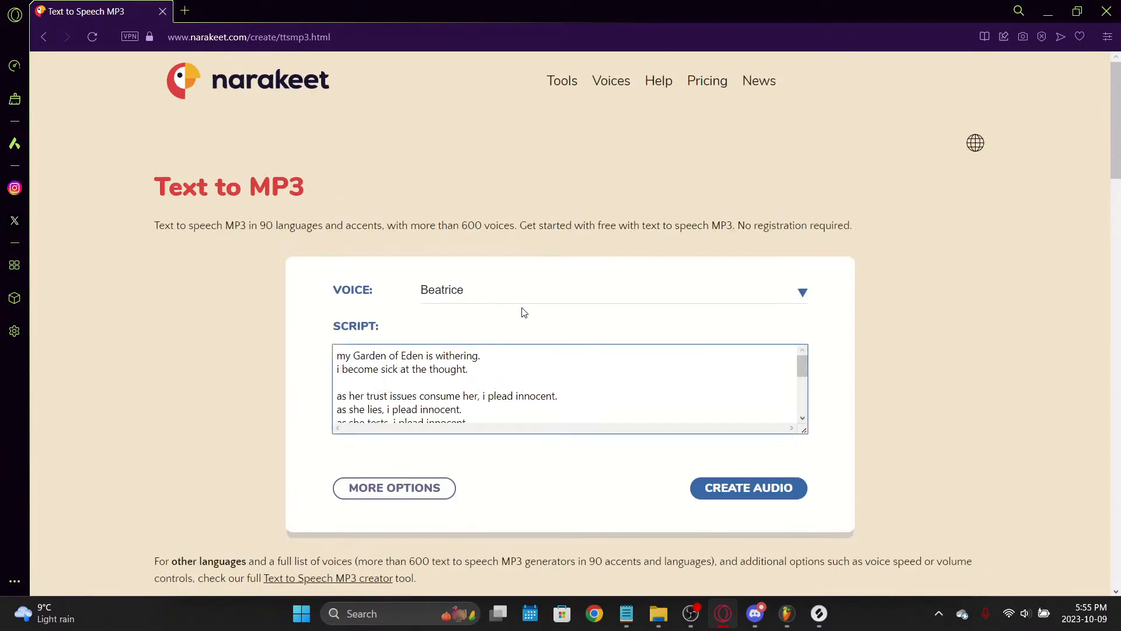
# Step: Try to create audio of the full poem with the Beatrice voice, read the account limit notice and return to the script
pyautogui.scroll(-3, 620, 392)
pyautogui.click(600, 301)
pyautogui.click(600, 301)
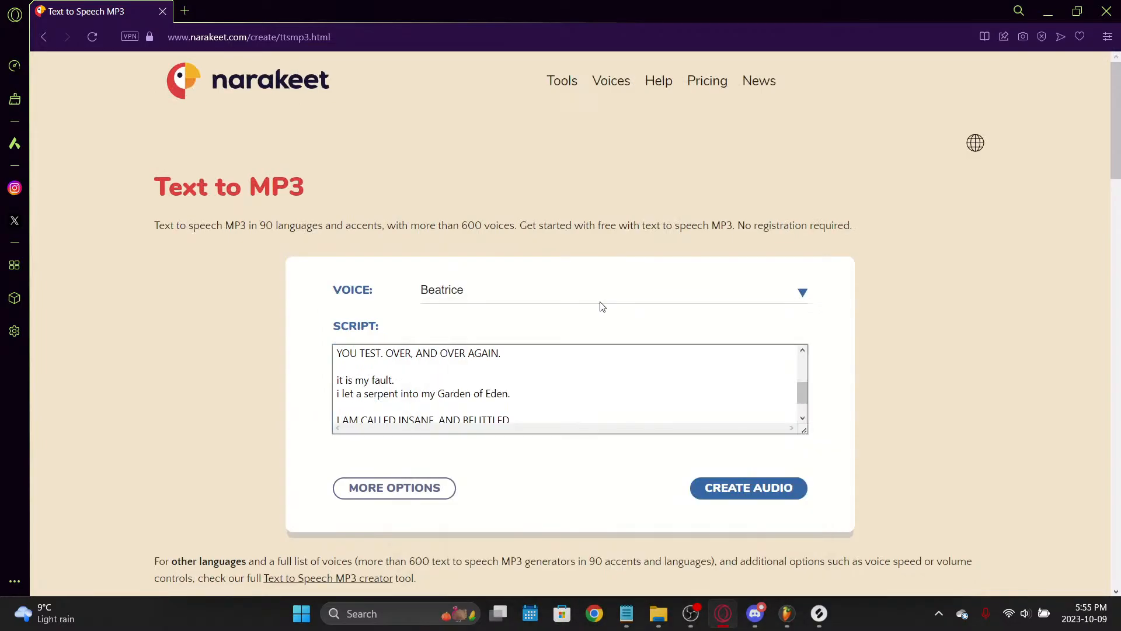
pyautogui.click(740, 494)
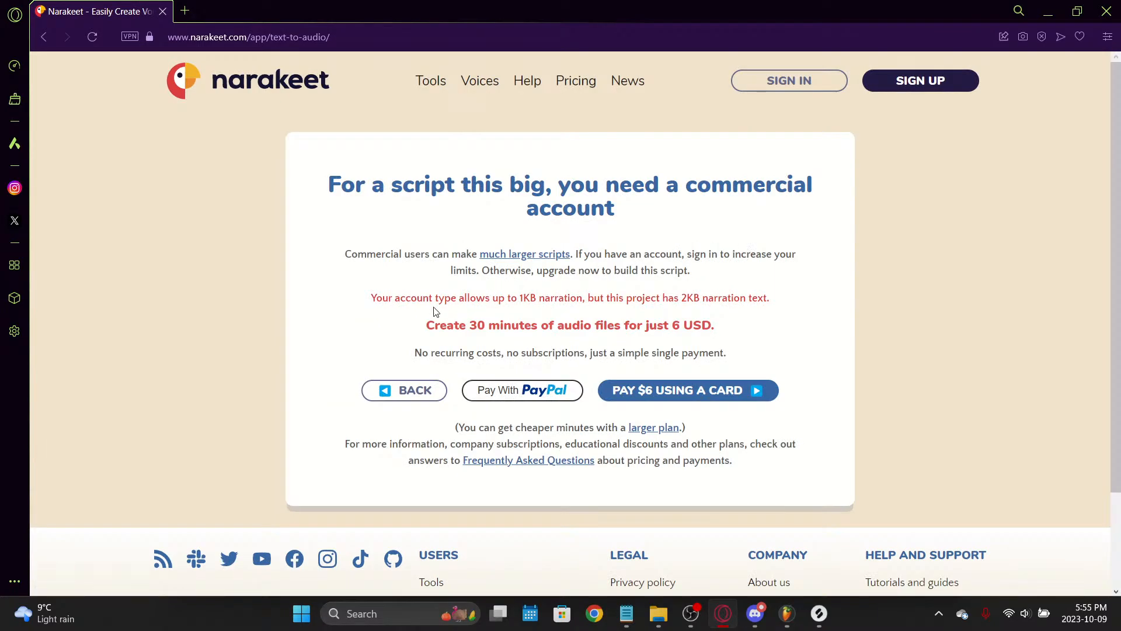
pyautogui.moveTo(371, 299); pyautogui.dragTo(532, 313)
pyautogui.moveTo(565, 300)
pyautogui.mouseDown()
pyautogui.moveTo(603, 299)
pyautogui.moveTo(564, 302)
pyautogui.mouseUp()
pyautogui.click(634, 294)
pyautogui.hotkey('alt', 'Left')
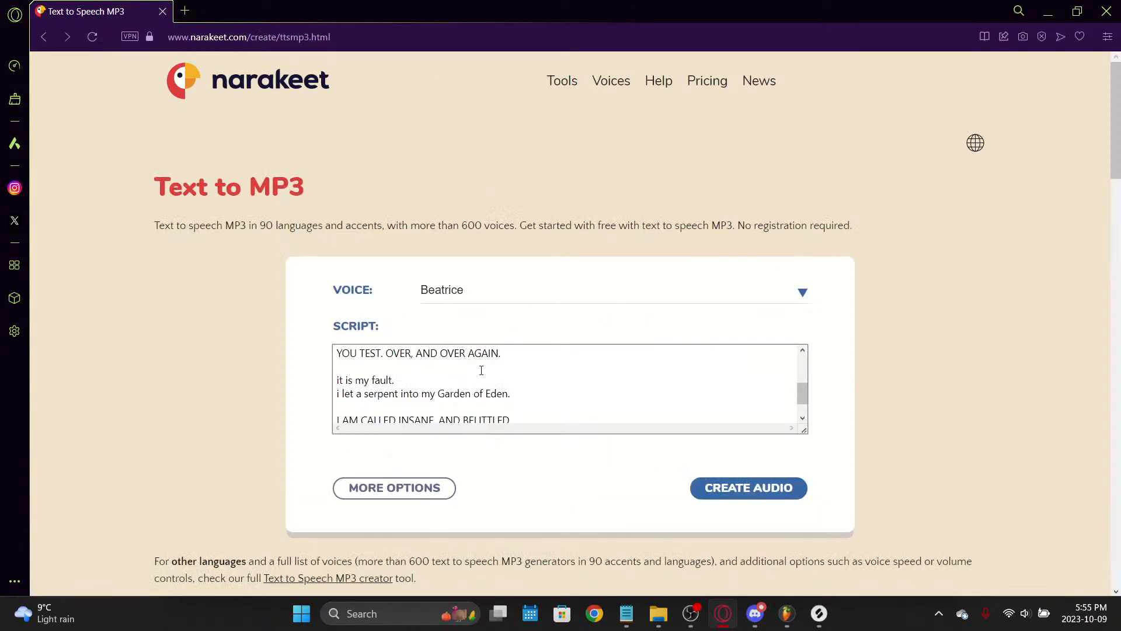
# Step: Retype the ending of the script so that its last line reads "i am so, so sorry."
pyautogui.scroll(-2, 481, 371)
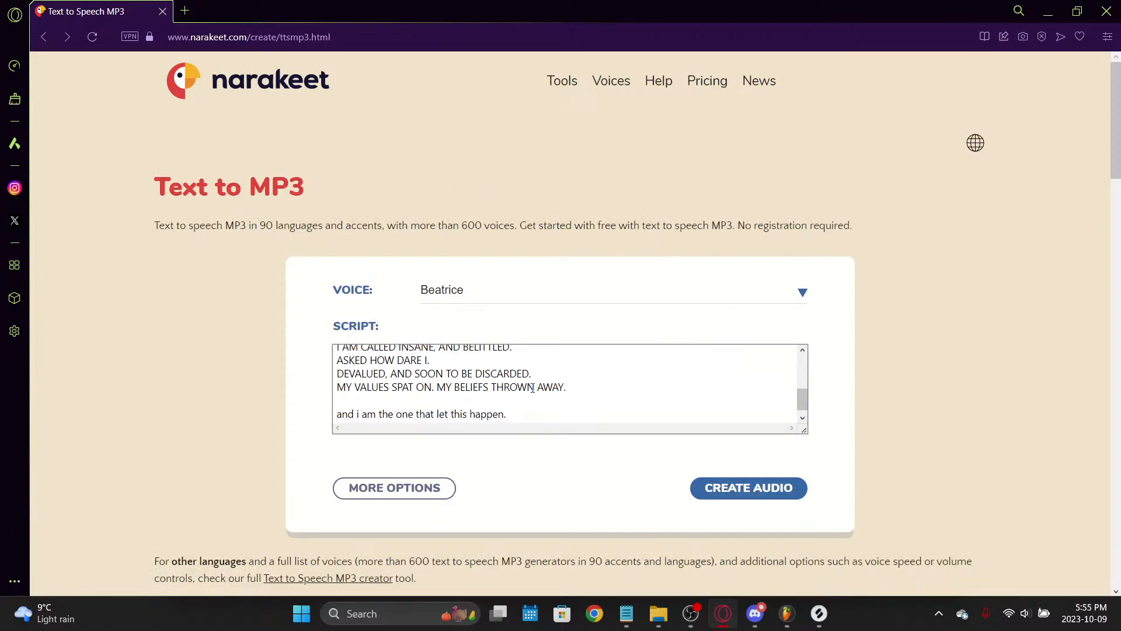
pyautogui.write('so, here is a note to myself for the future: i')
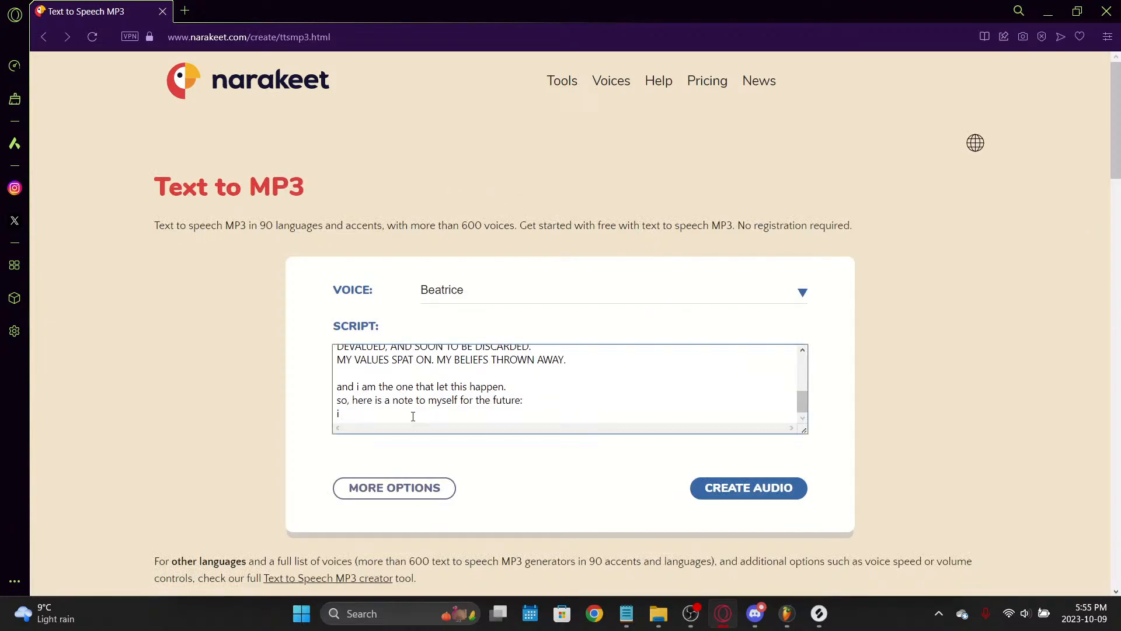
pyautogui.scroll(-2, 429, 401)
pyautogui.write('am so,')
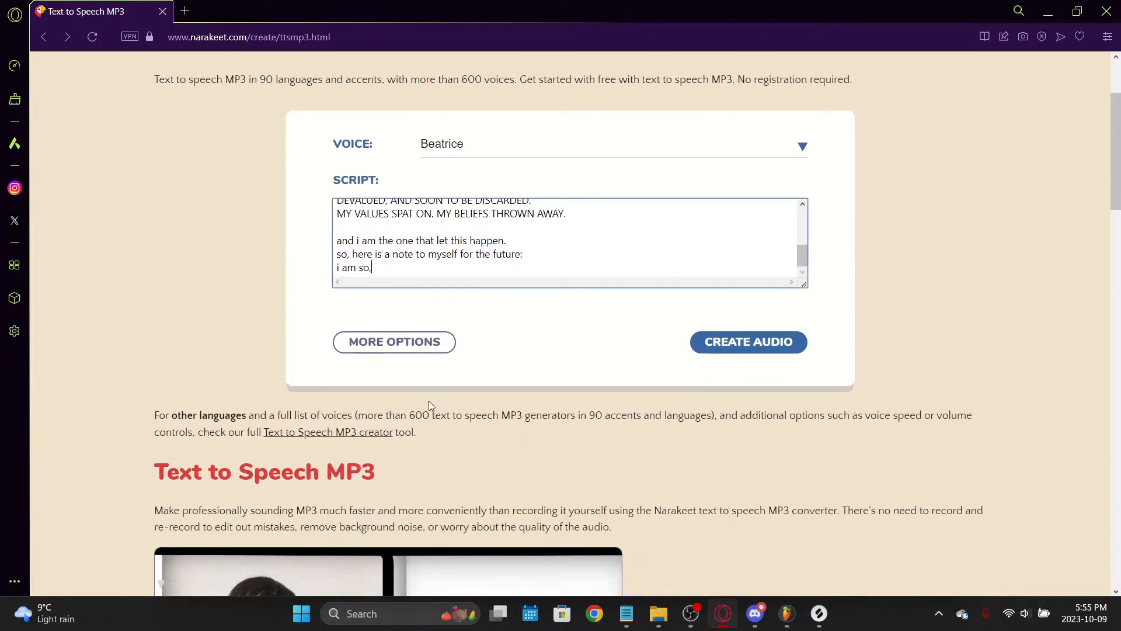
pyautogui.write(' so sorry.')
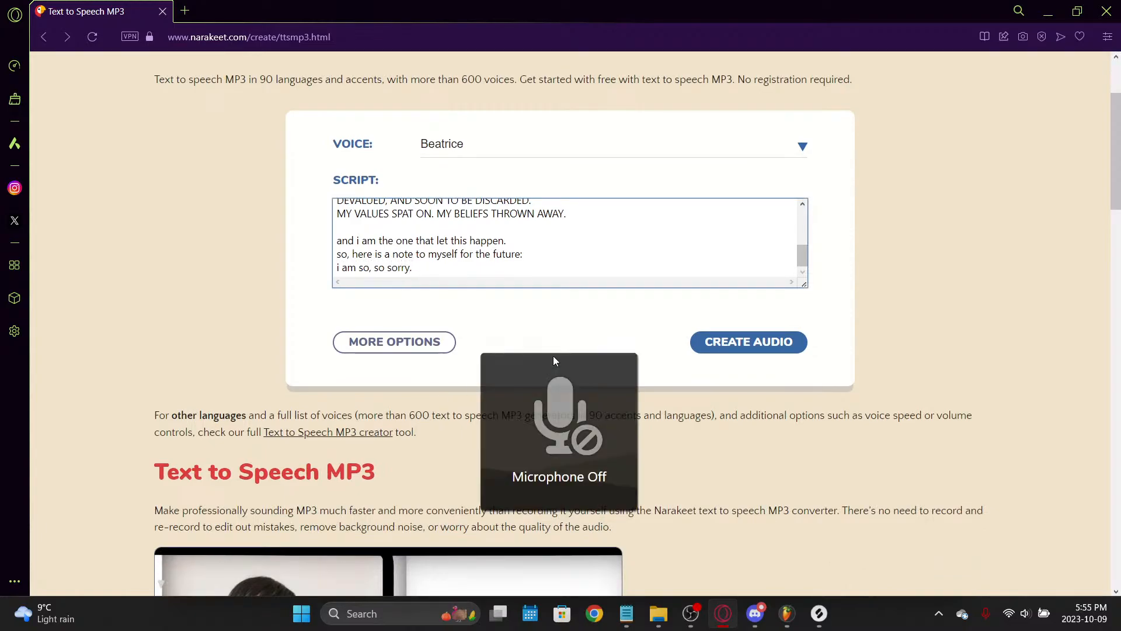
# Step: Look through the poem in the Narakeet script box and try to copy its first part
pyautogui.scroll(8, 607, 257)
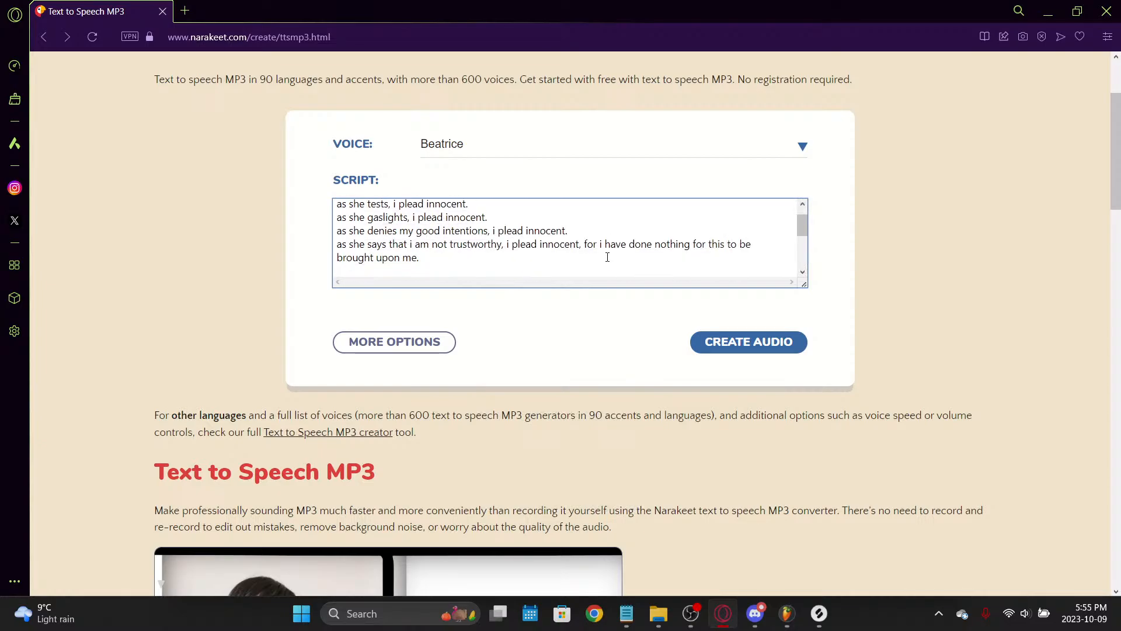
pyautogui.scroll(-6, 448, 264)
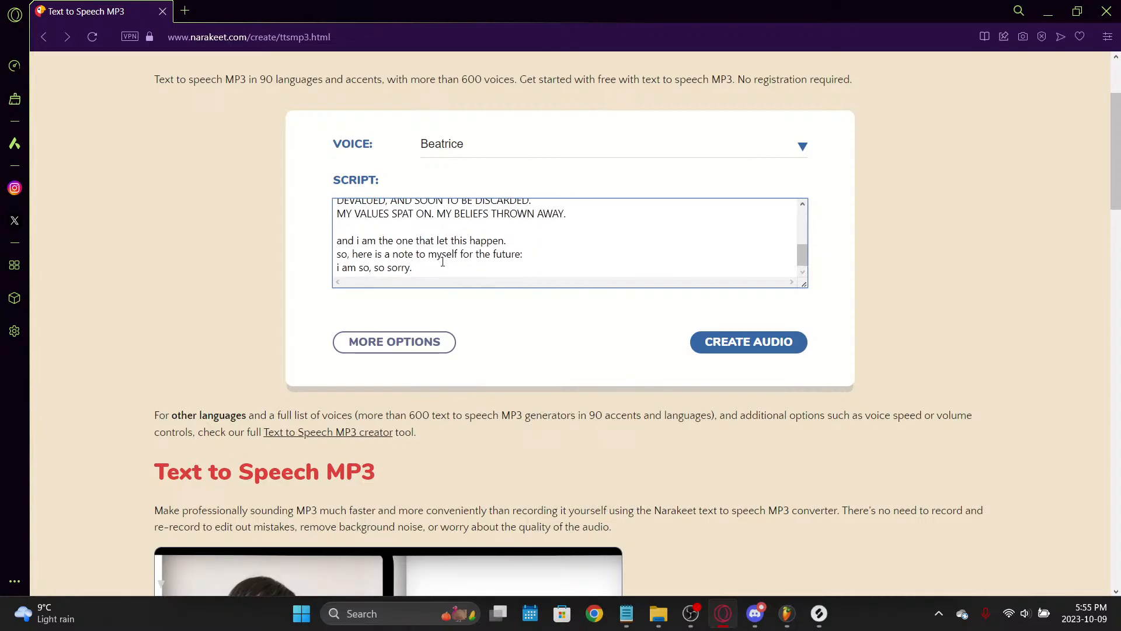
pyautogui.scroll(7, 440, 254)
pyautogui.scroll(1, 440, 254)
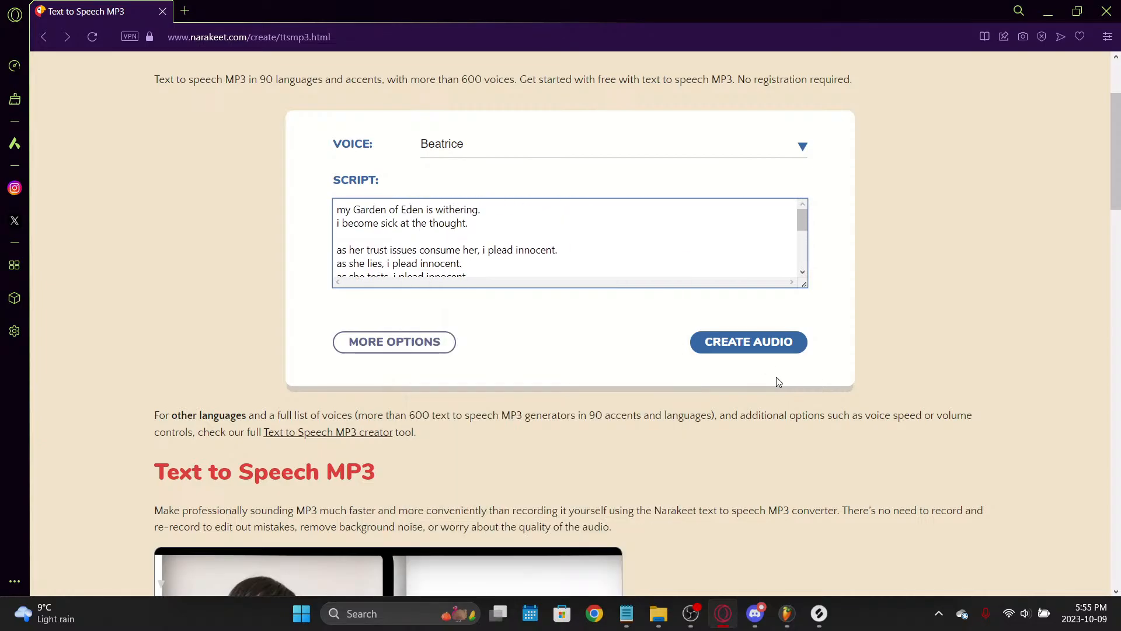
pyautogui.scroll(-5, 493, 312)
pyautogui.scroll(5, 495, 316)
pyautogui.moveTo(338, 212); pyautogui.dragTo(448, 242)
pyautogui.hotkey('ctrl', 'c')
pyautogui.click(456, 234)
pyautogui.scroll(4, 475, 208)
pyautogui.hotkey('ctrl', 'a')
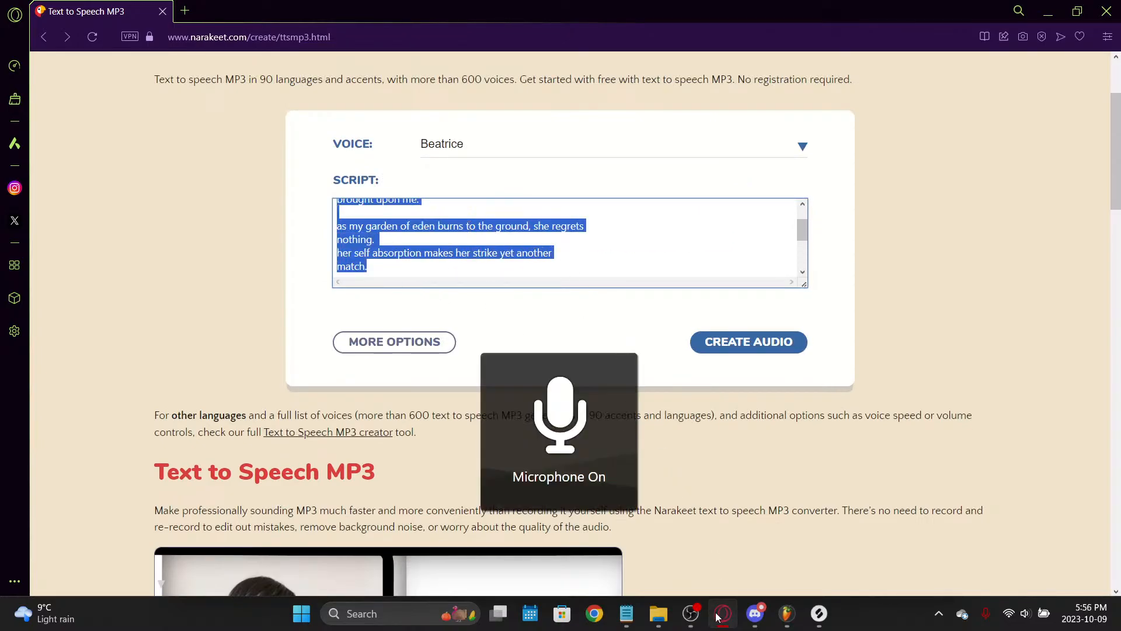
# Step: Switch to the poem file r.txt in Notepad, look through its text and maximize the window
pyautogui.click(659, 614)
pyautogui.click(659, 614)
pyautogui.click(627, 613)
pyautogui.click(552, 242)
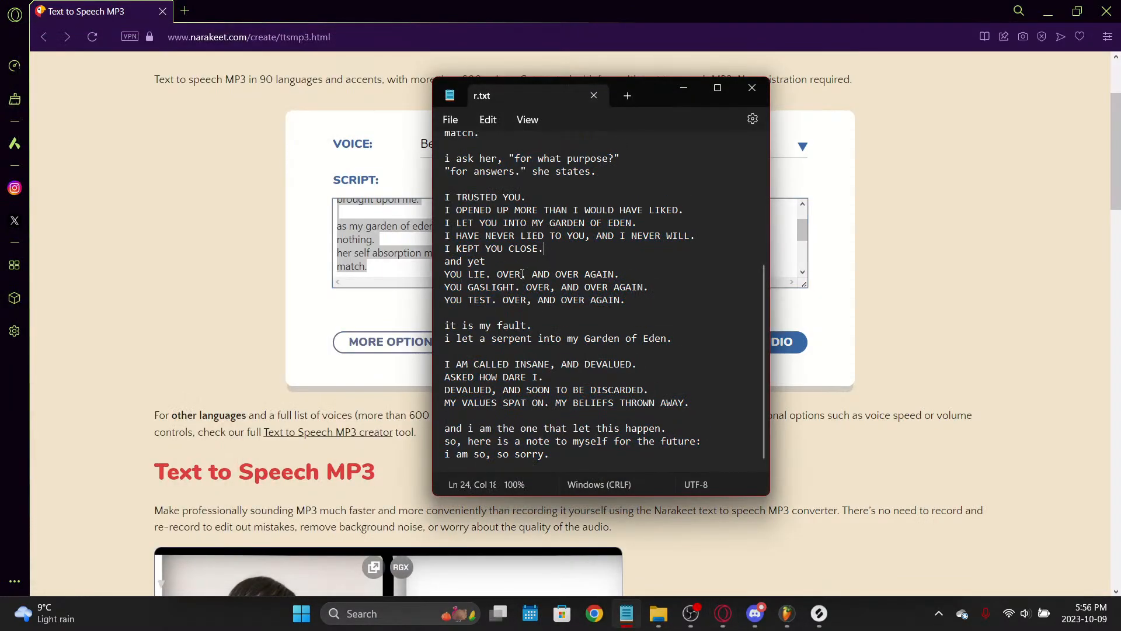
pyautogui.scroll(6, 520, 275)
pyautogui.scroll(-6, 520, 274)
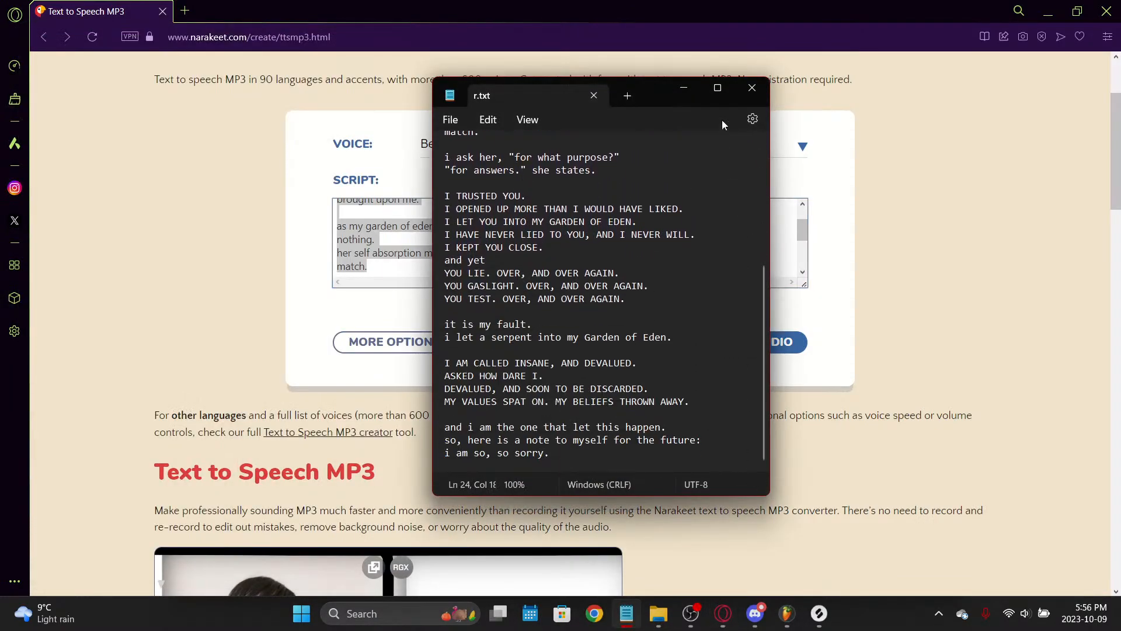
pyautogui.click(718, 87)
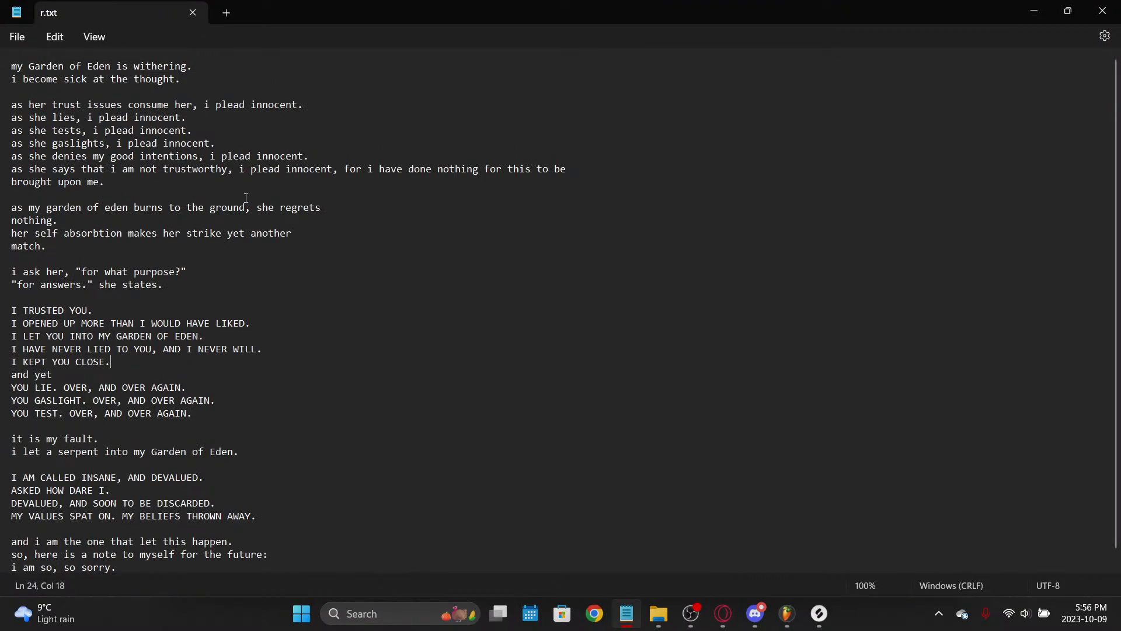
# Step: Zoom the text out to 80% and copy the poem's first part, from "my Garden of Eden is withering." through "she states."
pyautogui.scroll(-5, 437, 281)
pyautogui.scroll(3, 438, 281)
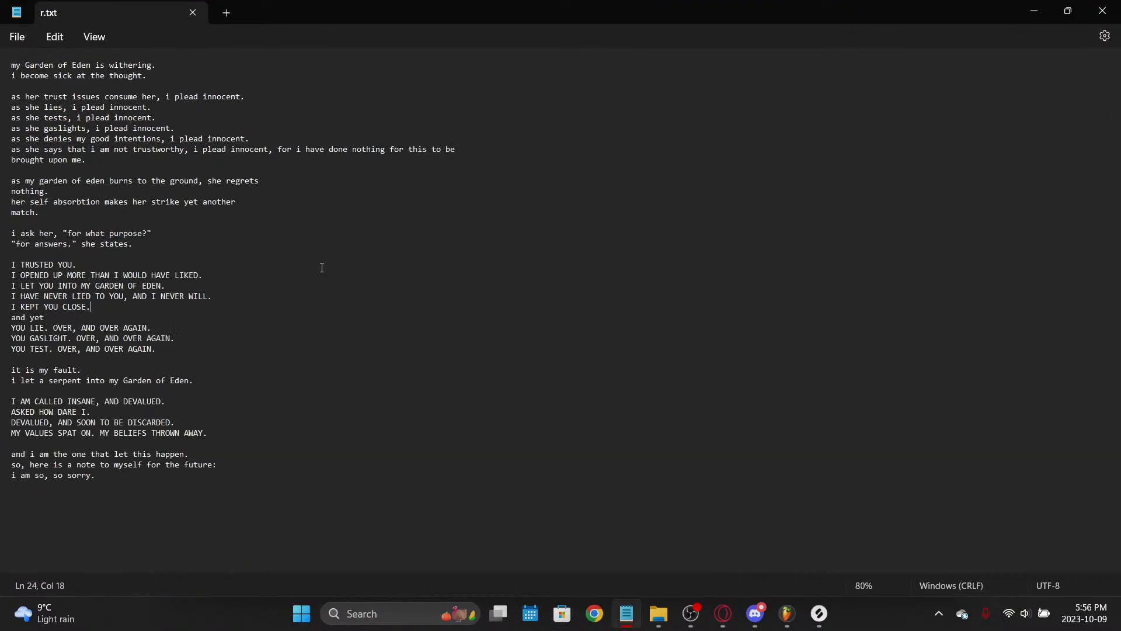
pyautogui.moveTo(148, 238); pyautogui.dragTo(2, 63)
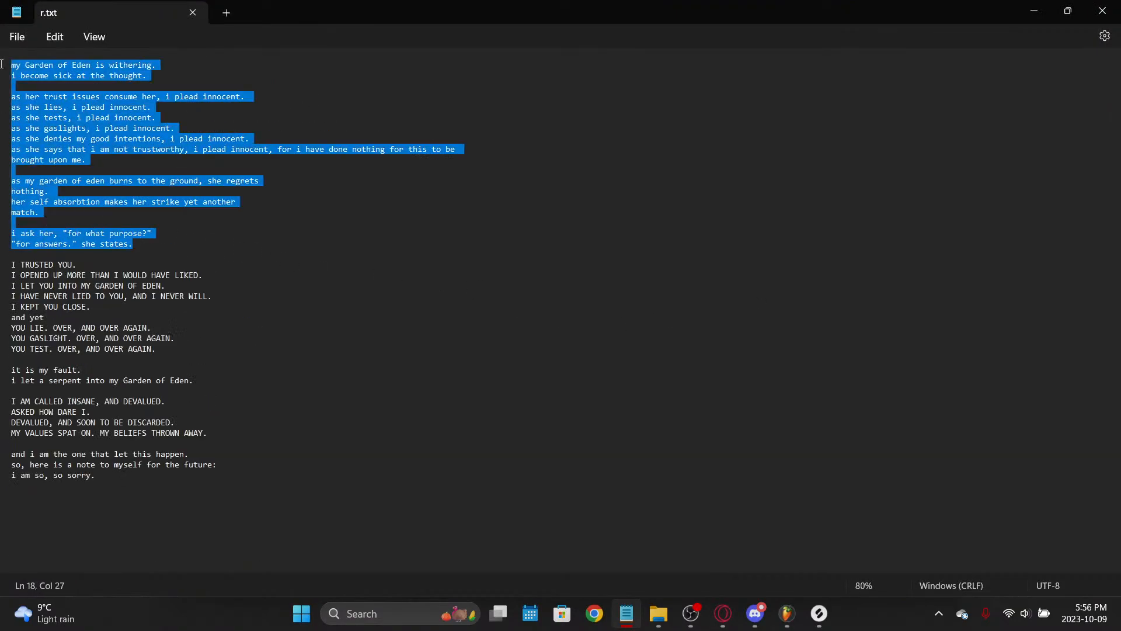
# Step: Switch back to Narakeet, replace the whole script with the poem's first part and create its audio
pyautogui.click(723, 613)
pyautogui.hotkey('ctrl', 'v')
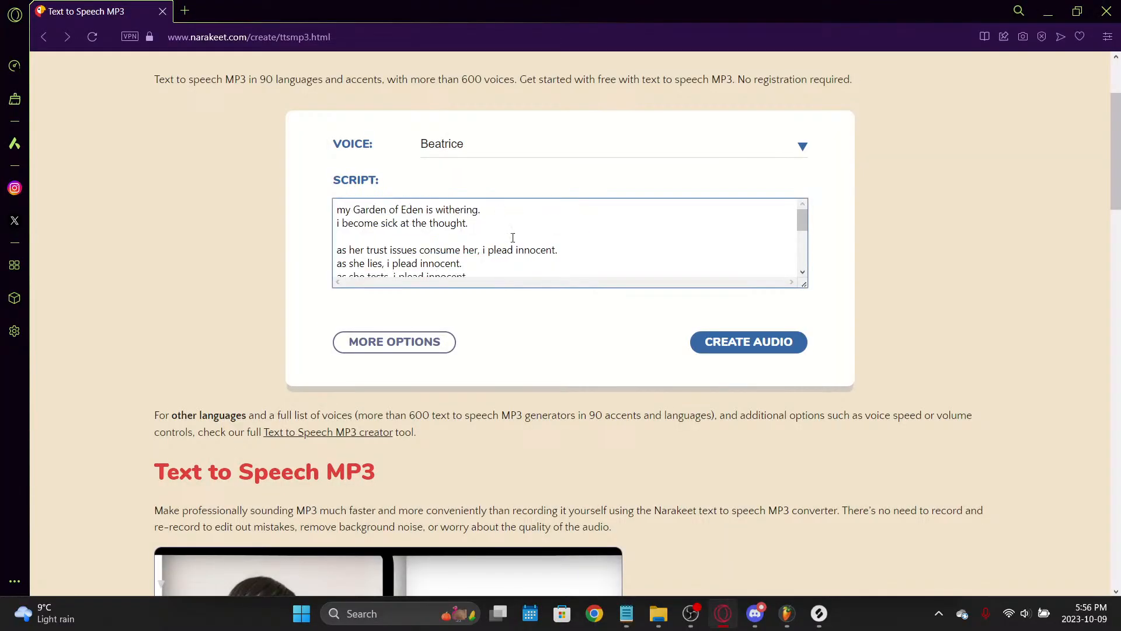
pyautogui.hotkey('ctrl', 'a')
pyautogui.press('BackSpace')
pyautogui.hotkey('ctrl', 'v')
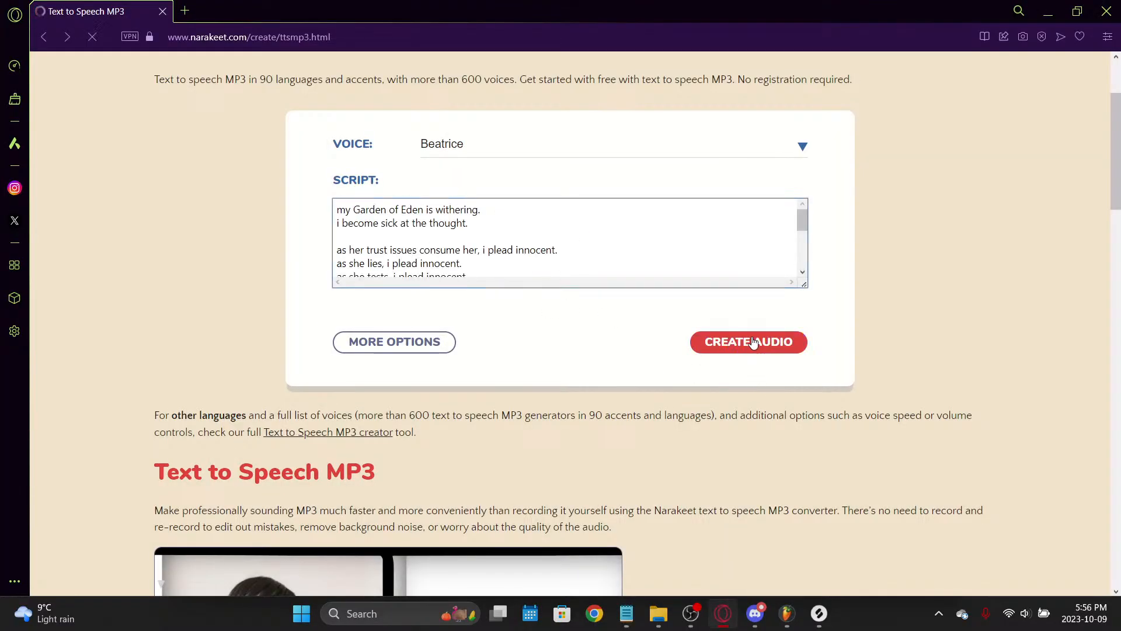
pyautogui.click(752, 340)
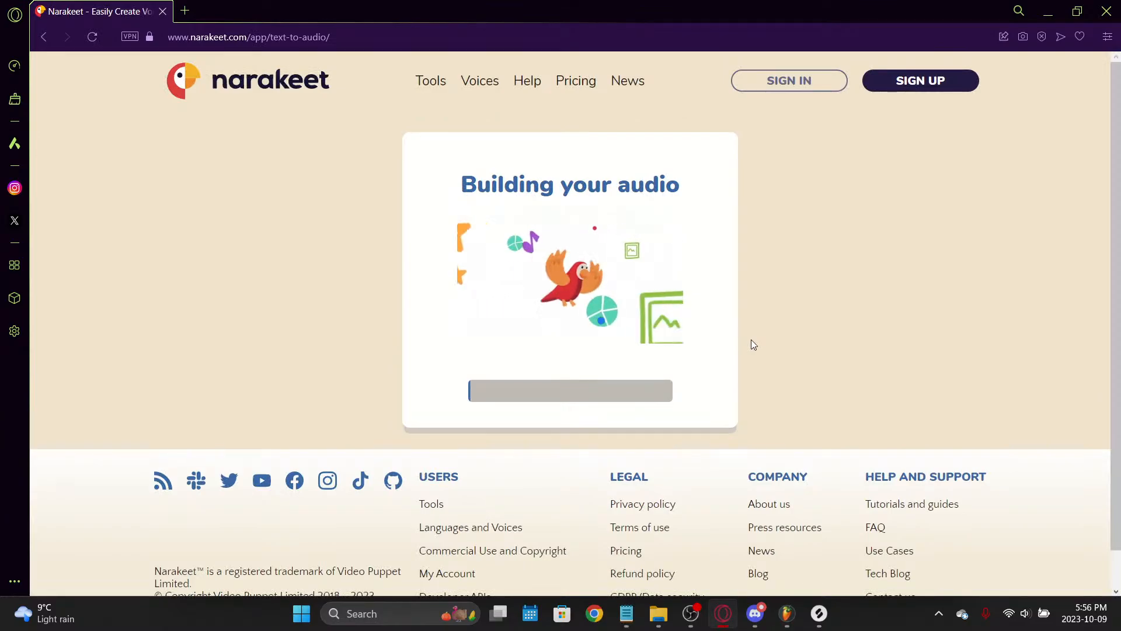
# Step: Switch to r.txt in Notepad and copy the poem's second part, from "I TRUSTED YOU." through "i am so, so sorry."
pyautogui.hotkey('alt', 'Tab')
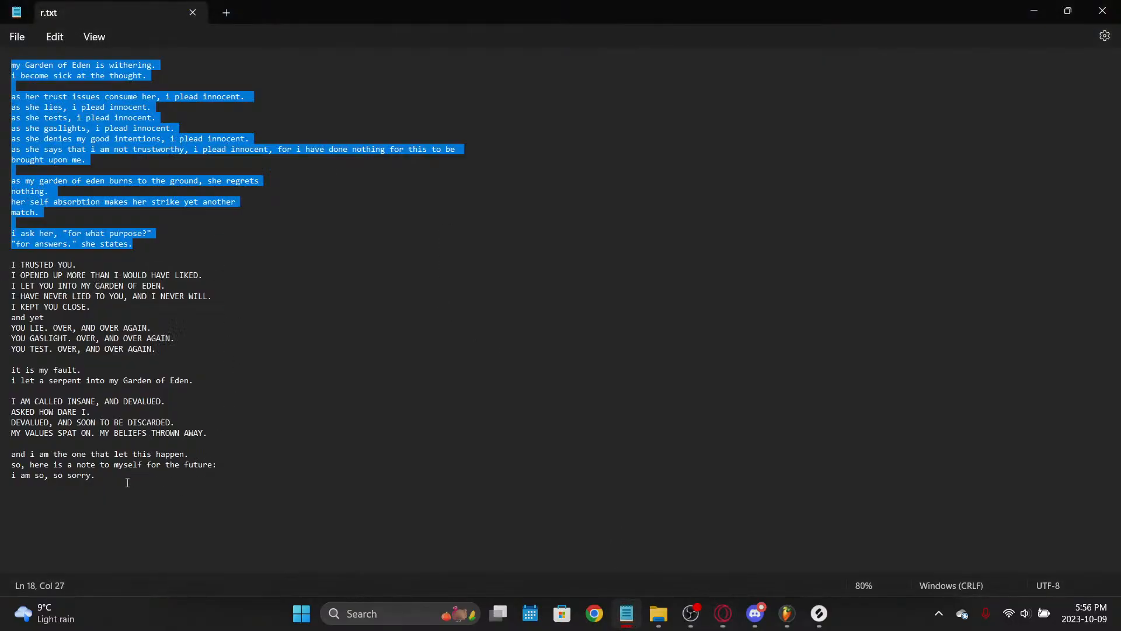
pyautogui.moveTo(127, 483); pyautogui.dragTo(2, 262)
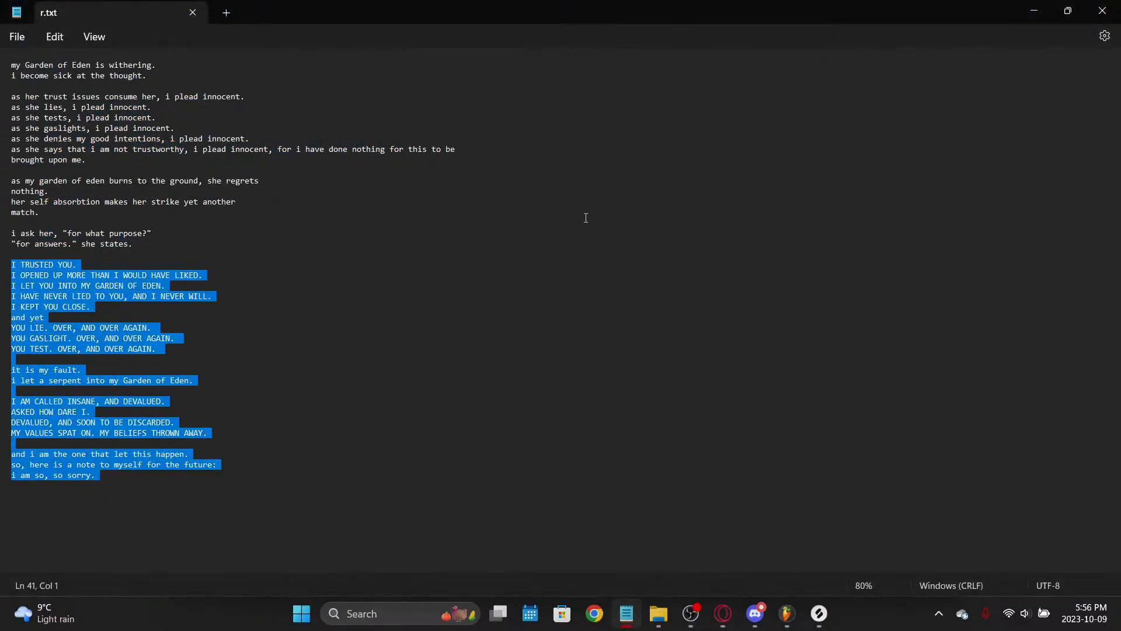
pyautogui.press('super+v')
pyautogui.press('Escape')
pyautogui.press('super+v')
pyautogui.press('Escape')
# Step: Switch back to Narakeet and play a short preview of the generated audio
pyautogui.hotkey('alt', 'Tab')
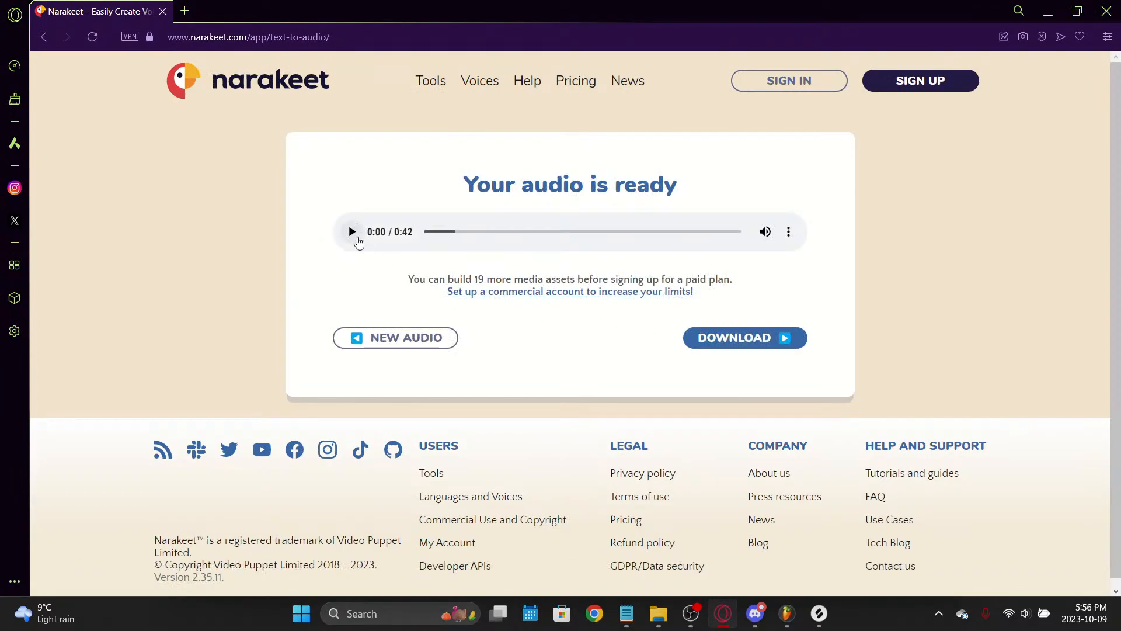
pyautogui.click(358, 240)
pyautogui.click(358, 239)
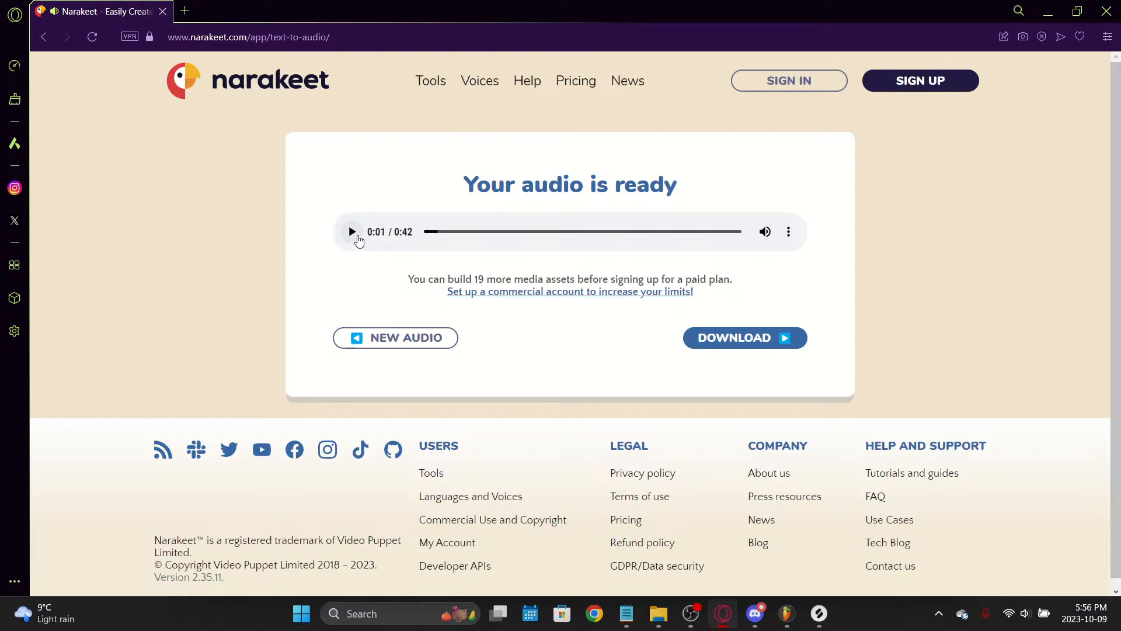
pyautogui.click(353, 232)
pyautogui.click(358, 240)
# Step: Start a new audio with the language English - Canadian and the voice Pamela, and create it from the poem's first part
pyautogui.click(425, 344)
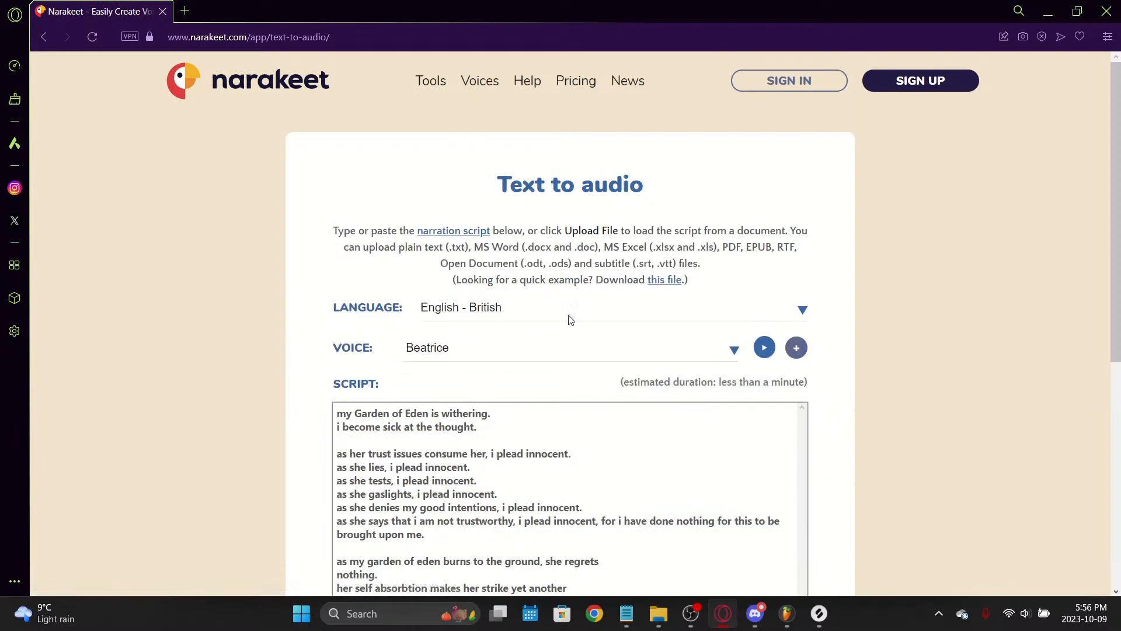
pyautogui.click(809, 320)
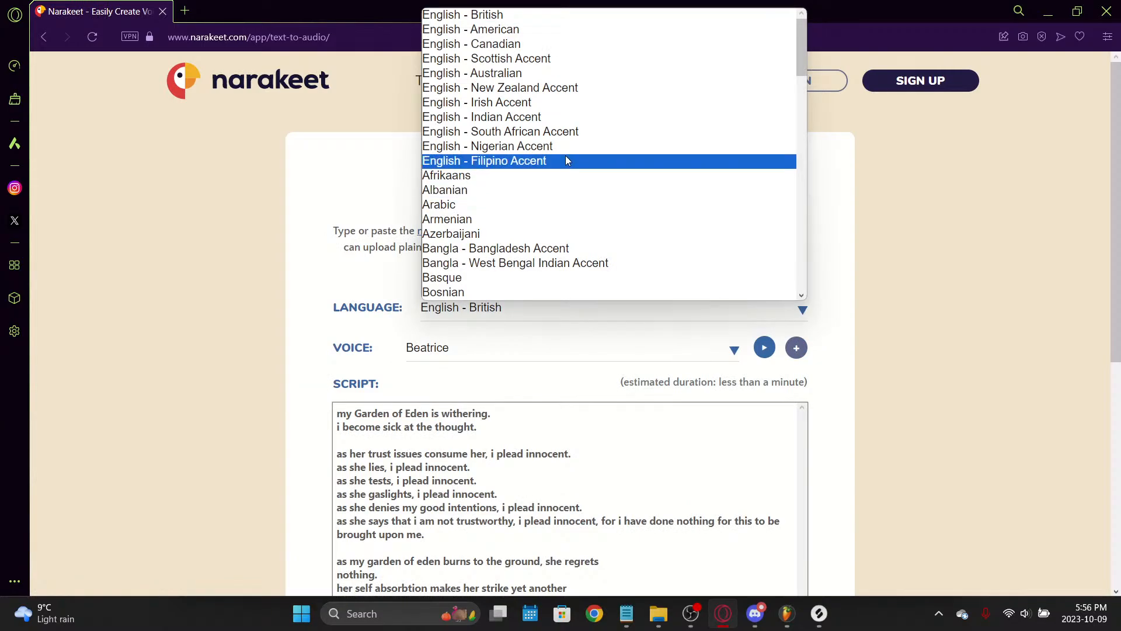
pyautogui.click(517, 44)
pyautogui.scroll(-3, 518, 280)
pyautogui.click(552, 203)
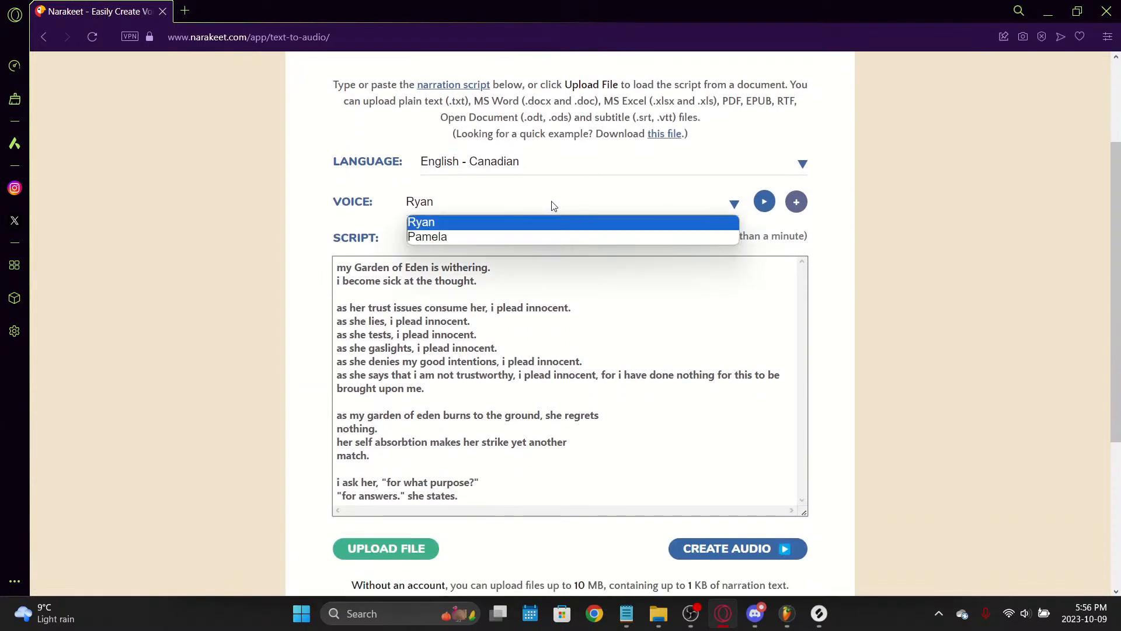
pyautogui.click(552, 234)
pyautogui.scroll(-2, 541, 227)
pyautogui.scroll(-2, 540, 228)
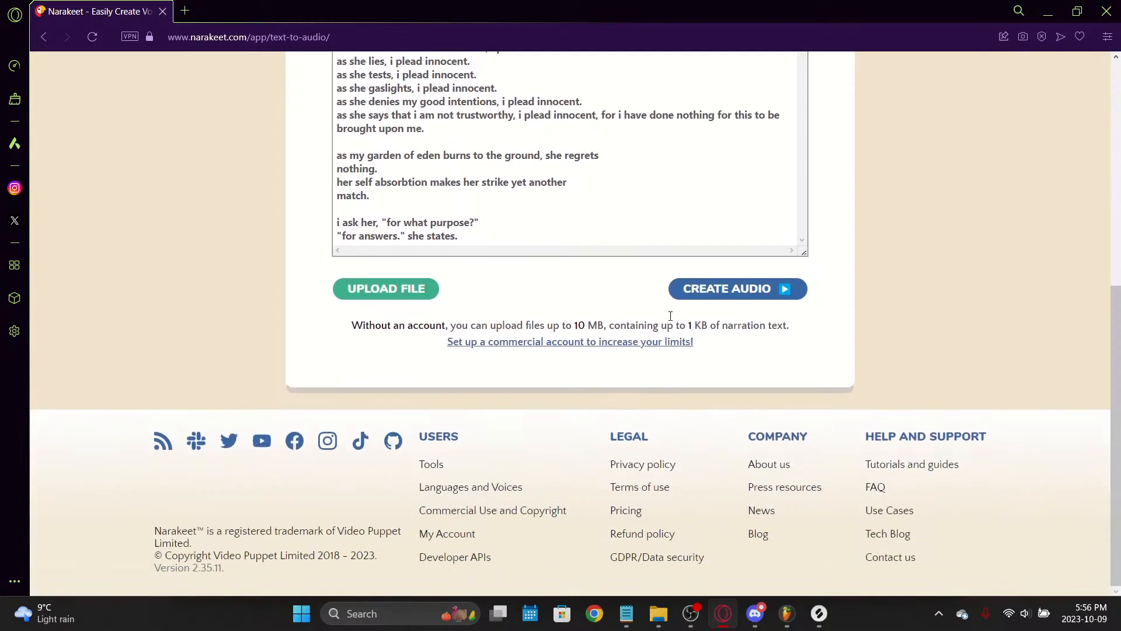
pyautogui.click(733, 289)
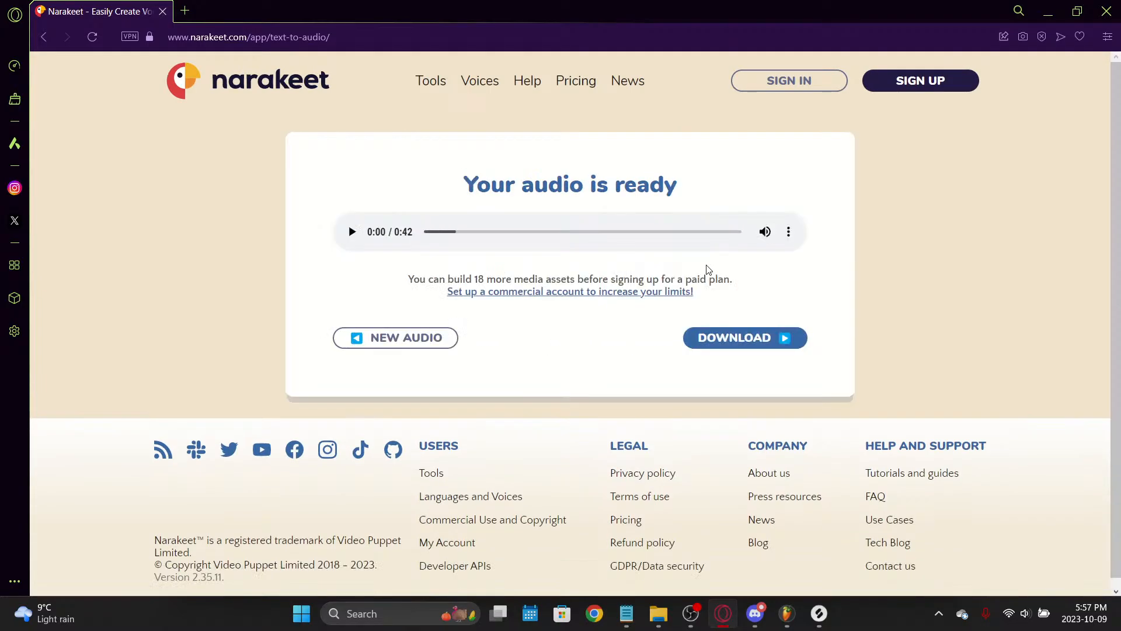
# Step: Listen to the opening of the audio read by Pamela
pyautogui.click(353, 232)
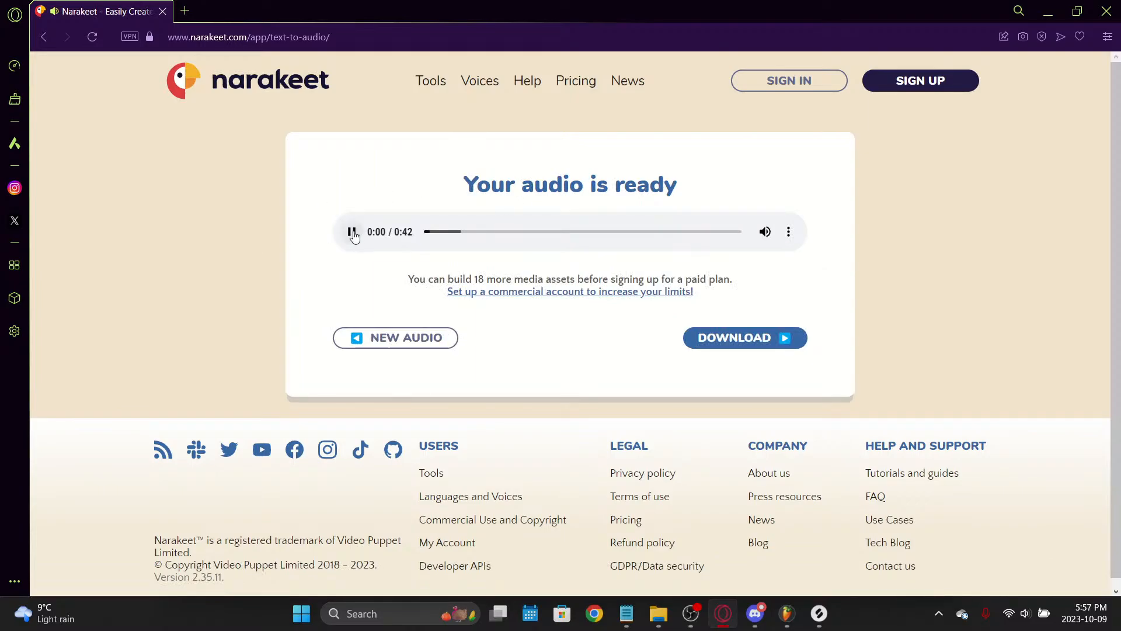
pyautogui.click(352, 233)
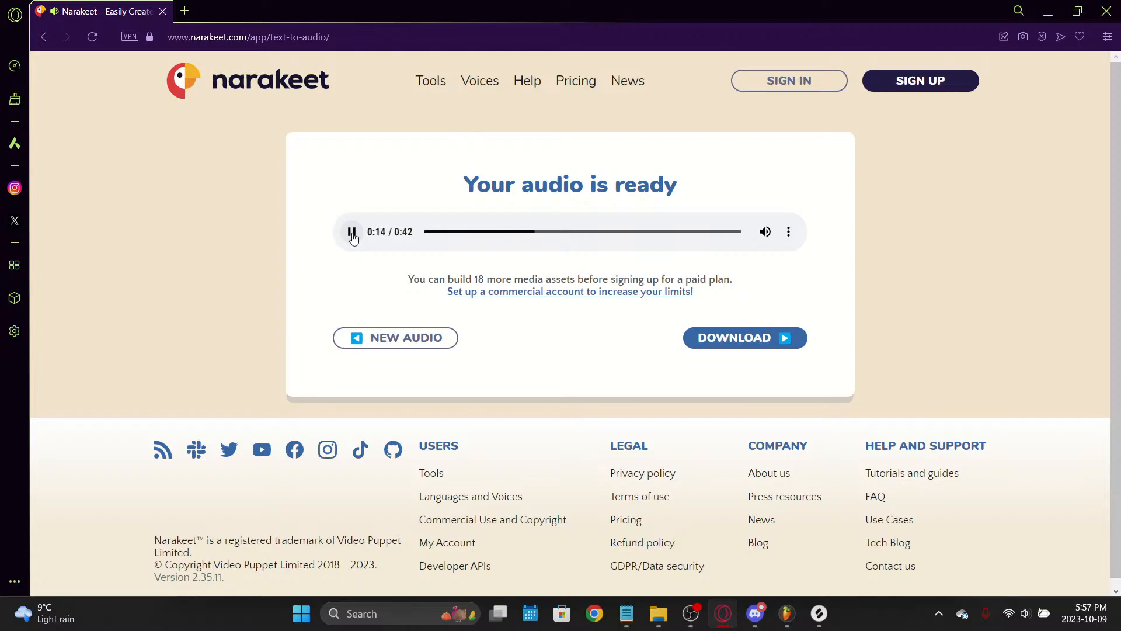
pyautogui.click(353, 233)
# Step: Return to the text to speech MP3 form, create the first part's audio with the voice Ryan and preview it
pyautogui.hotkey('alt', 'Left')
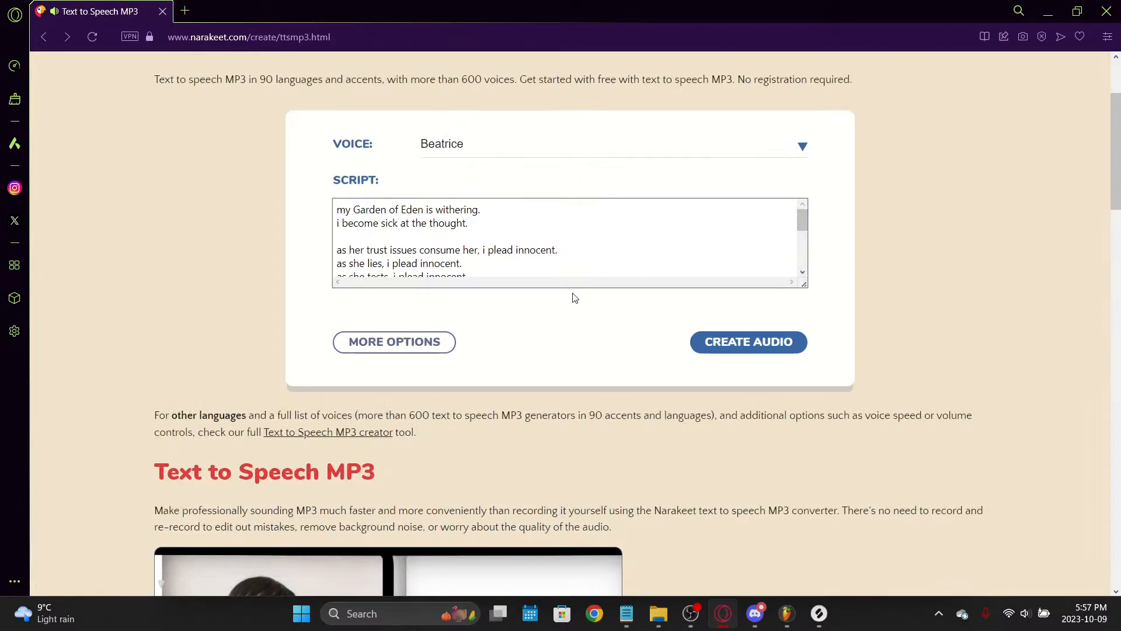
pyautogui.click(517, 151)
pyautogui.scroll(-3, 509, 193)
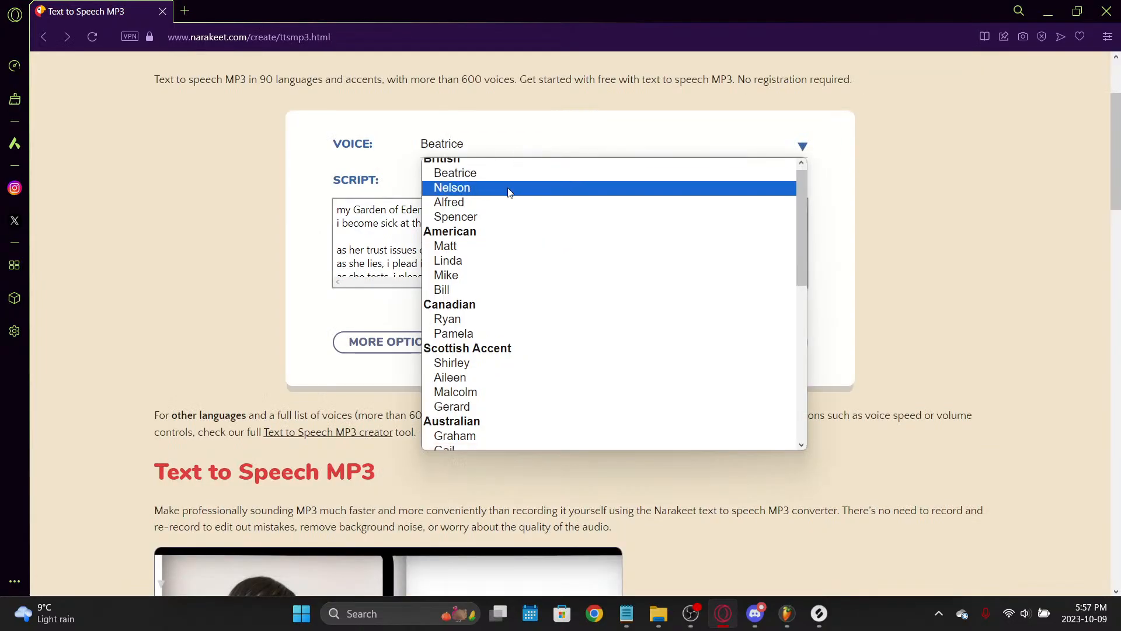
pyautogui.click(501, 180)
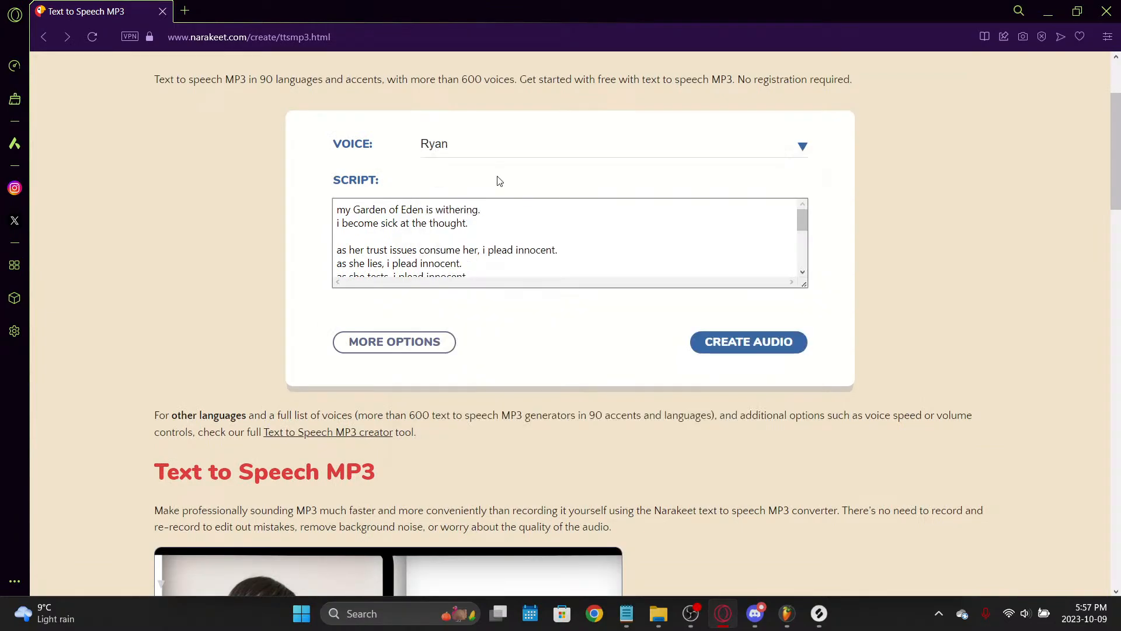
pyautogui.click(751, 343)
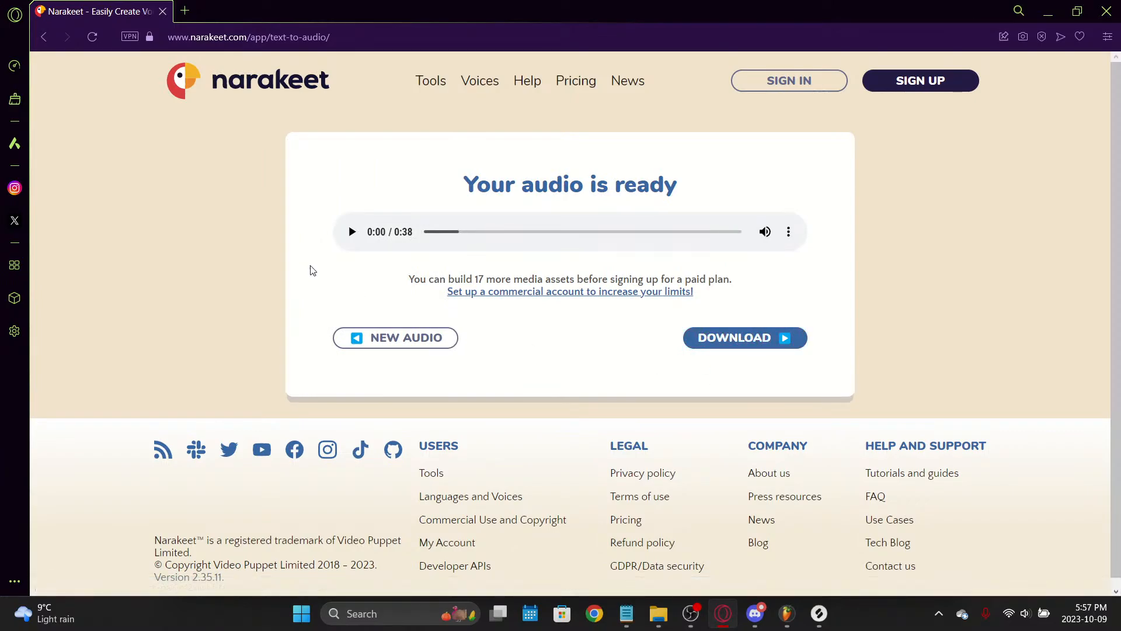
pyautogui.click(349, 237)
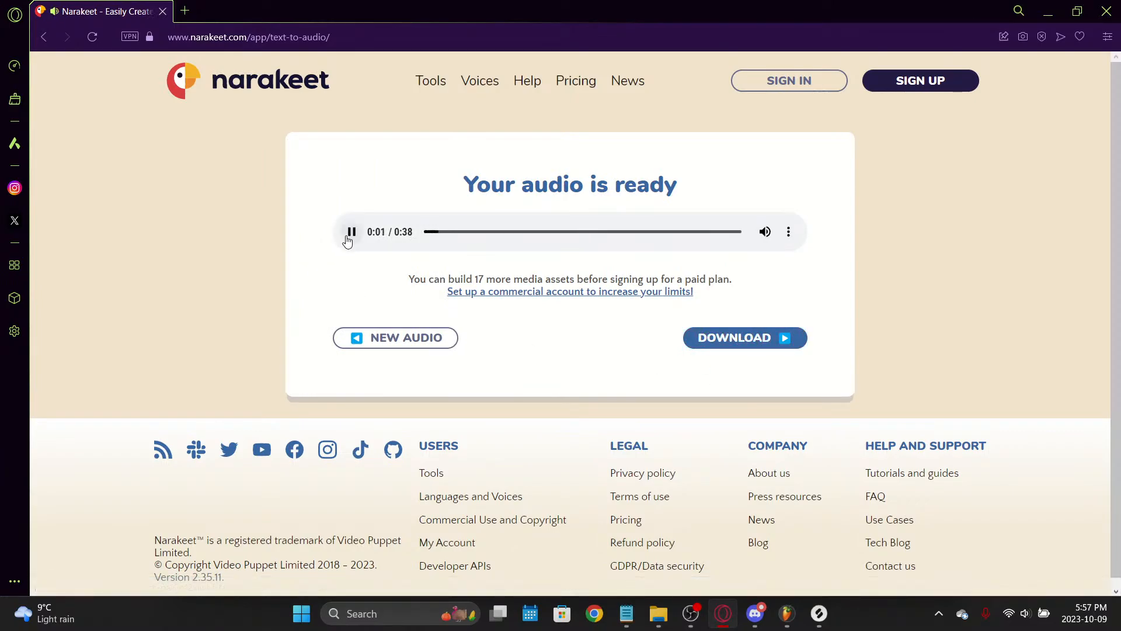
# Step: Return to the form, create the first part's audio with the voice Pamela and download the MP3
pyautogui.hotkey('alt', 'Left')
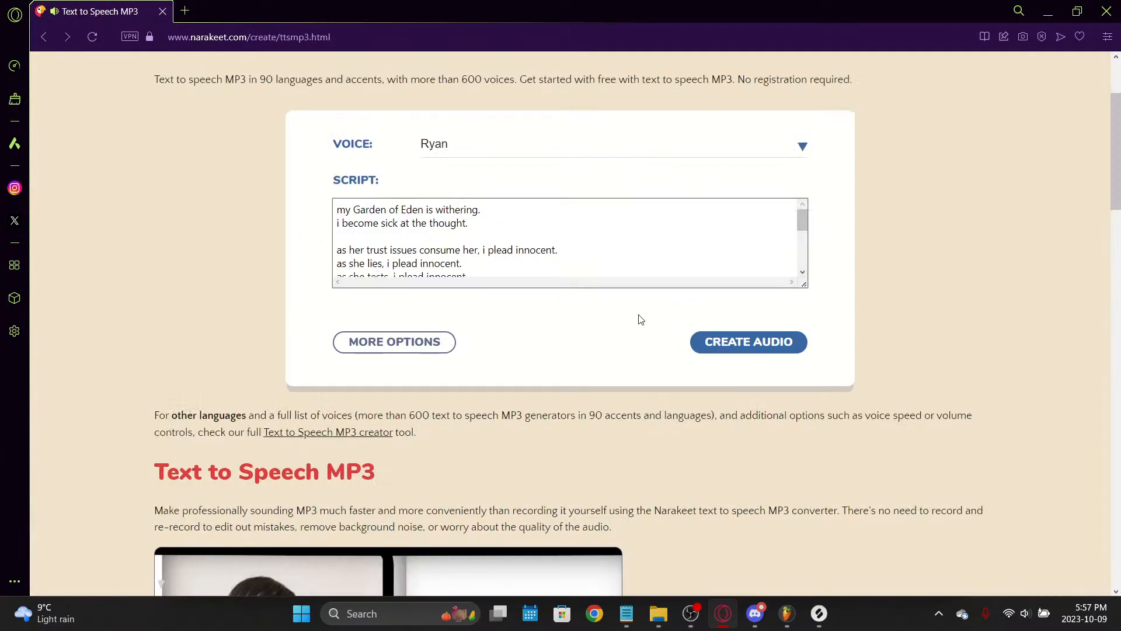
pyautogui.click(809, 144)
pyautogui.click(790, 146)
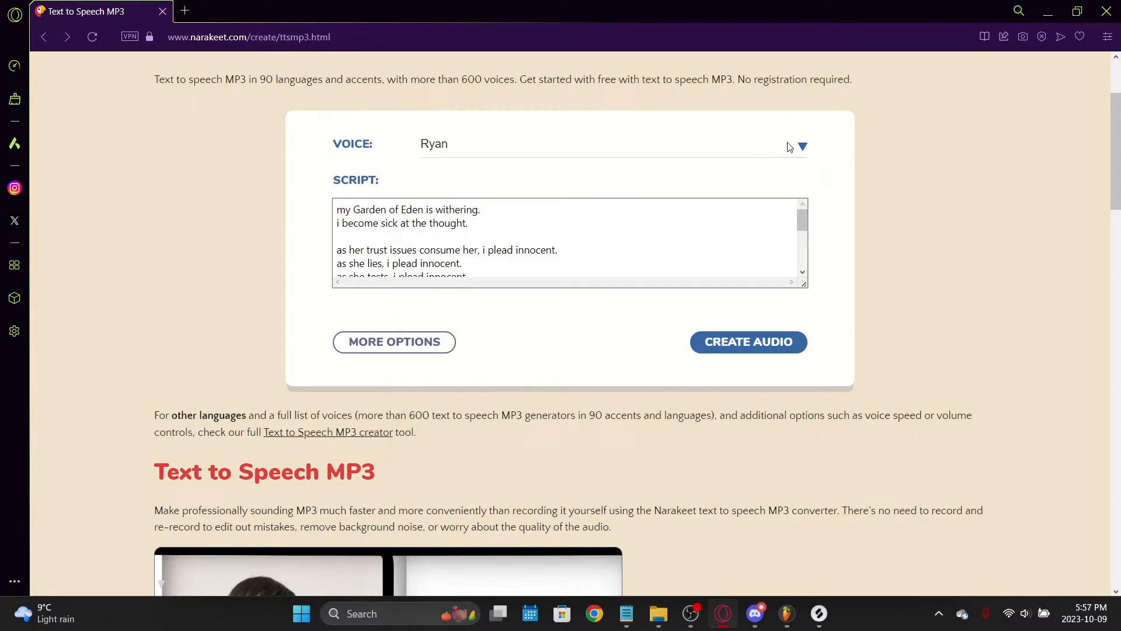
pyautogui.click(790, 146)
pyautogui.click(534, 334)
pyautogui.click(744, 350)
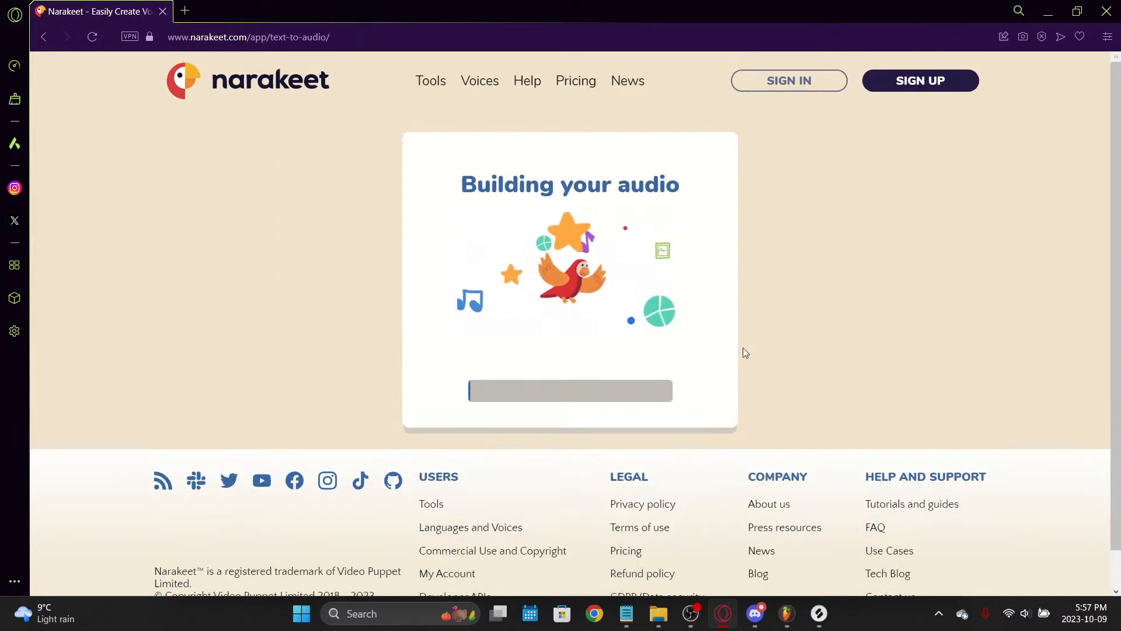
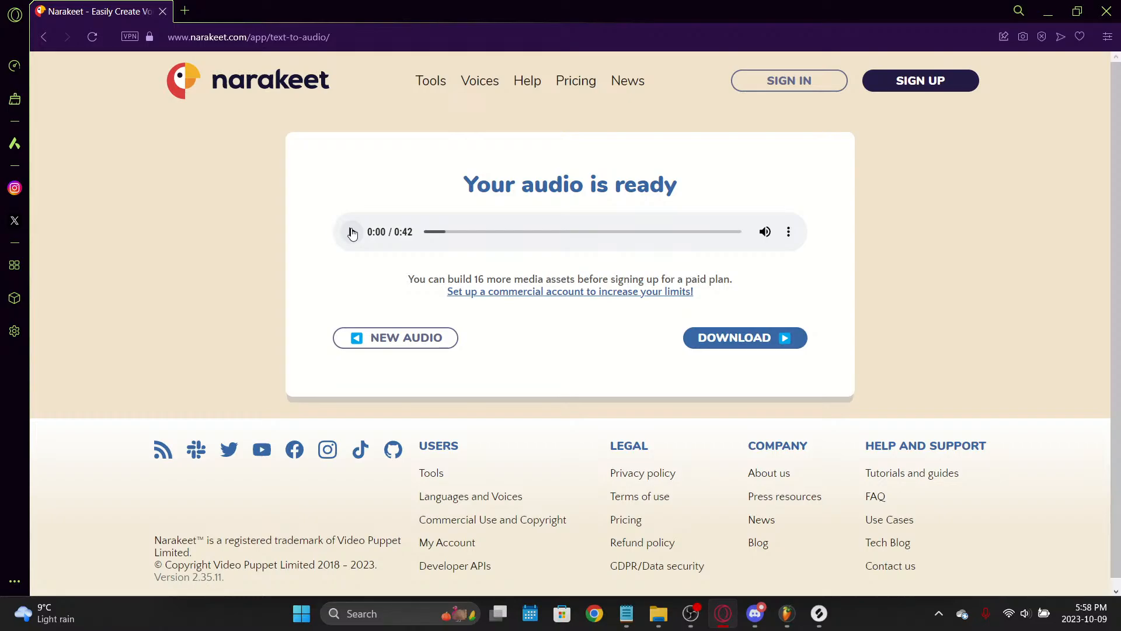
pyautogui.click(352, 233)
pyautogui.click(789, 337)
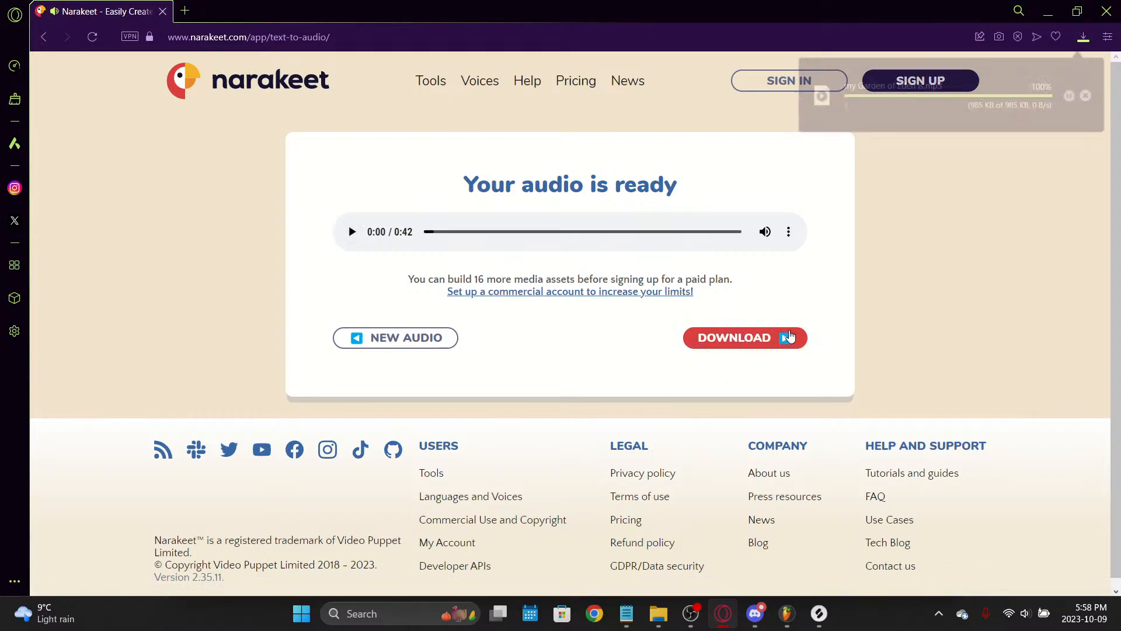
# Step: Return to the form, replace the script with the poem's second part and create its audio
pyautogui.hotkey('alt', 'Left')
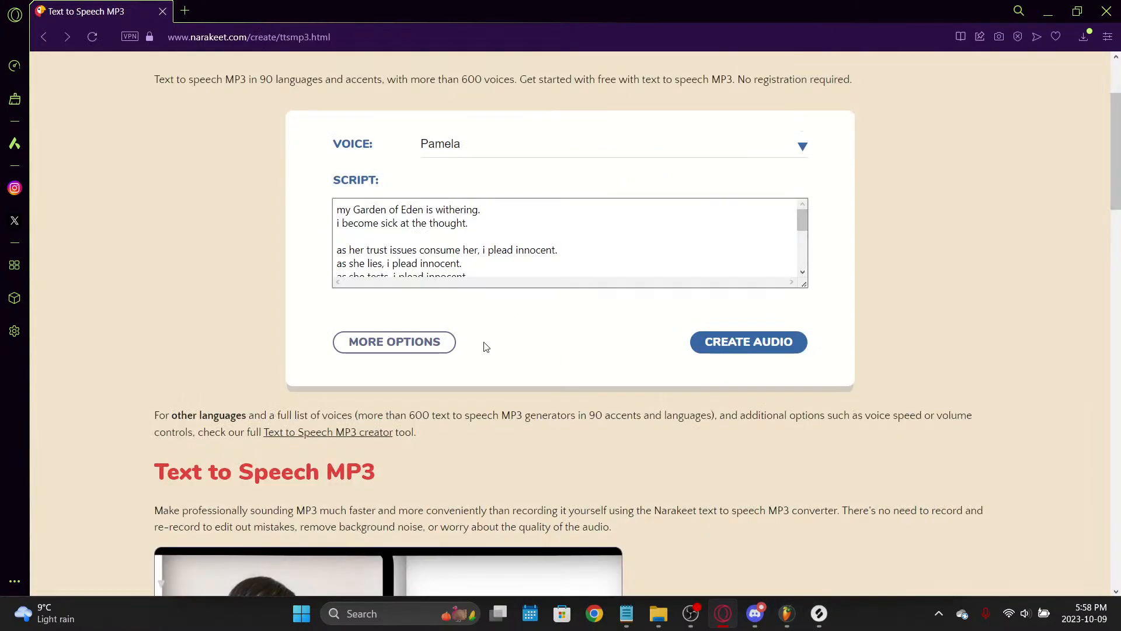
pyautogui.hotkey('ctrl', 'a')
pyautogui.press('BackSpace')
pyautogui.press('super+v')
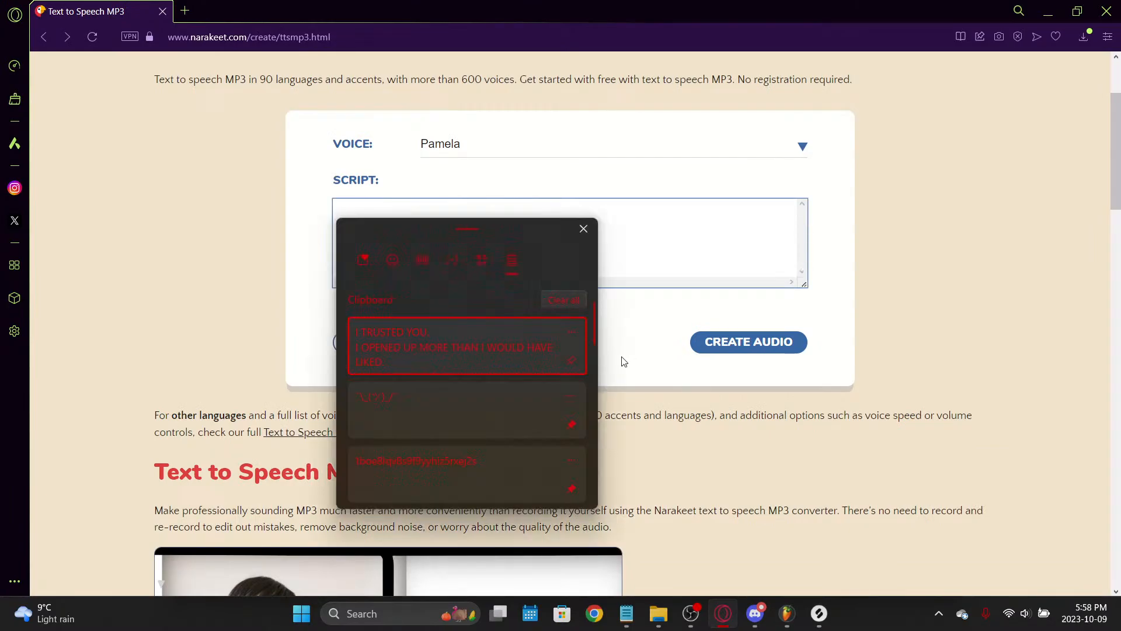
pyautogui.click(525, 339)
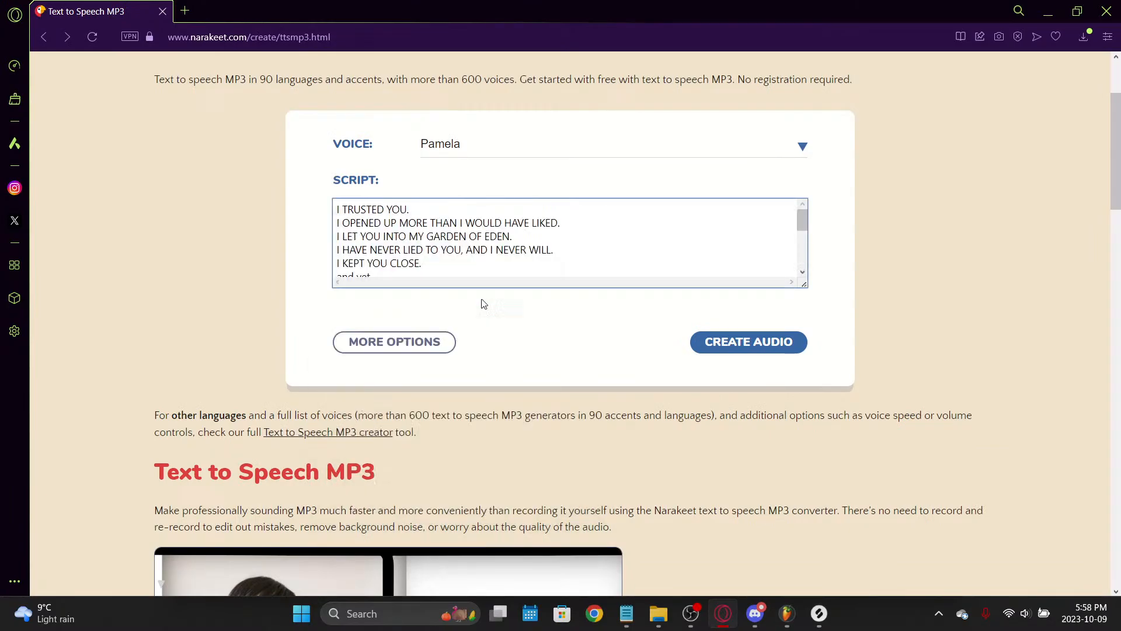
pyautogui.click(722, 349)
# Step: Open my Garden of Eden is.mp3 from the Downloads folder, spot-check its playback and return to Narakeet
pyautogui.click(659, 613)
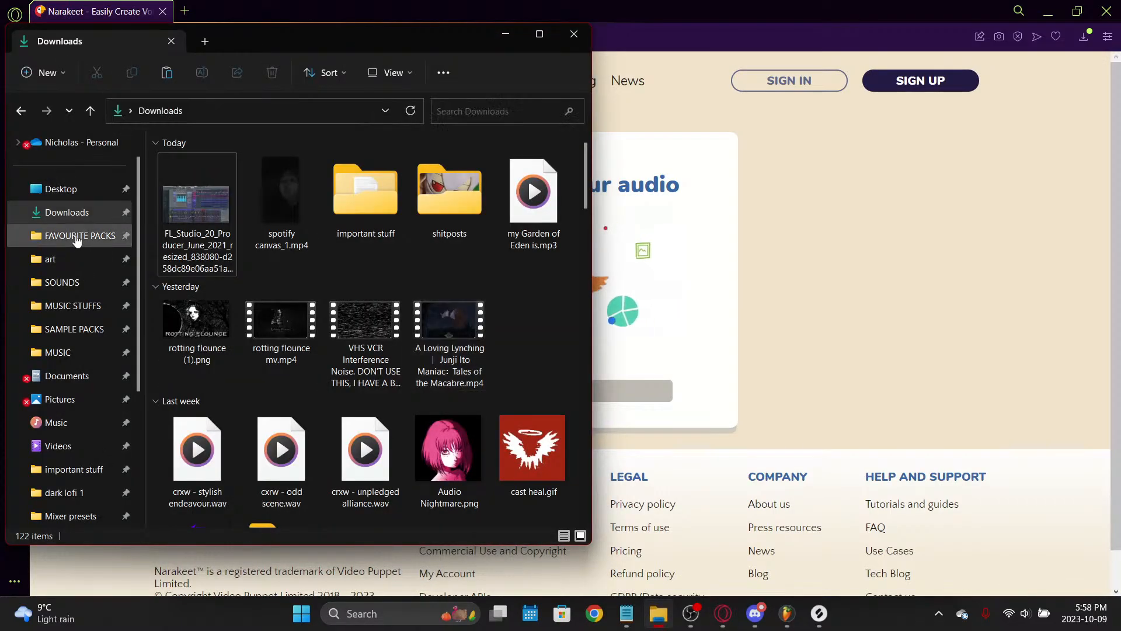
pyautogui.click(92, 219)
pyautogui.click(208, 213)
pyautogui.doubleClick(208, 214)
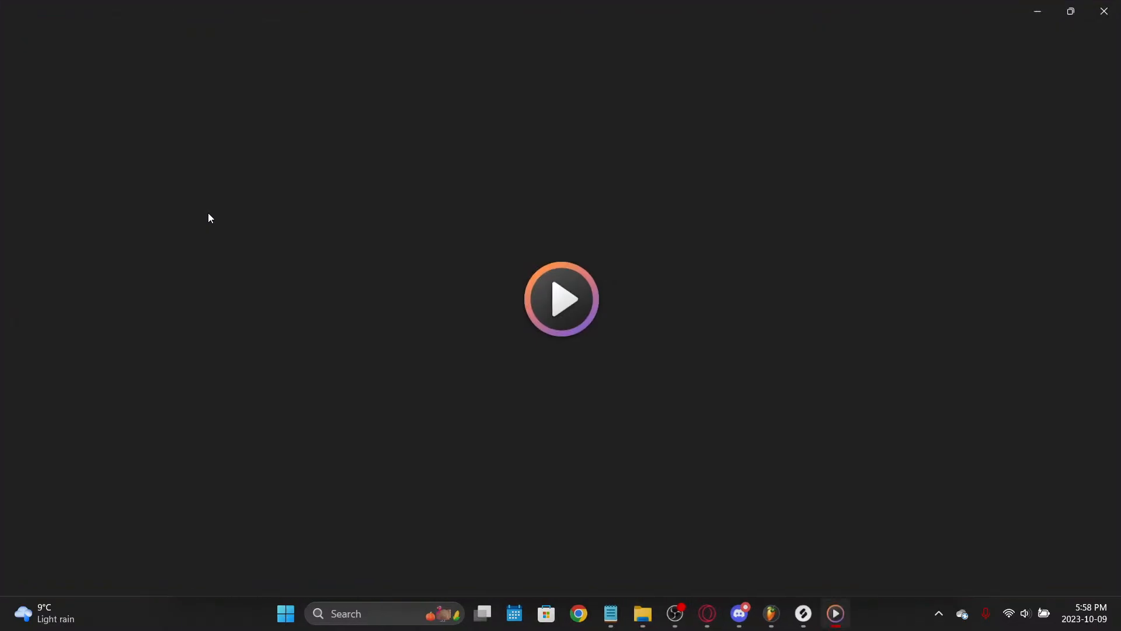
pyautogui.click(323, 524)
pyautogui.click(637, 523)
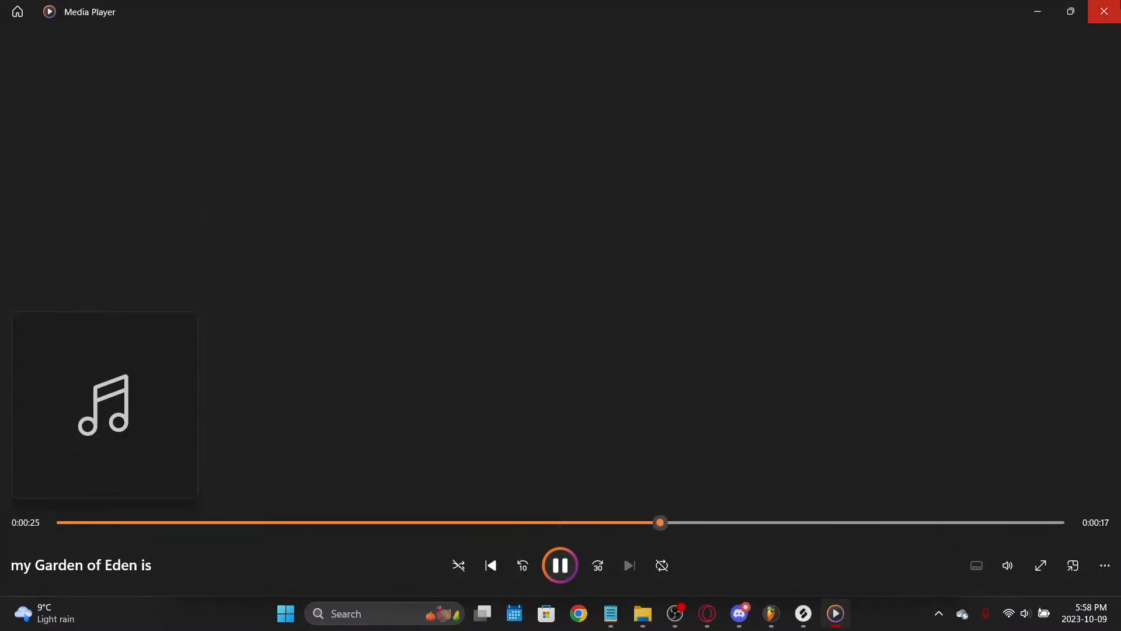
pyautogui.click(1106, 10)
pyautogui.click(676, 310)
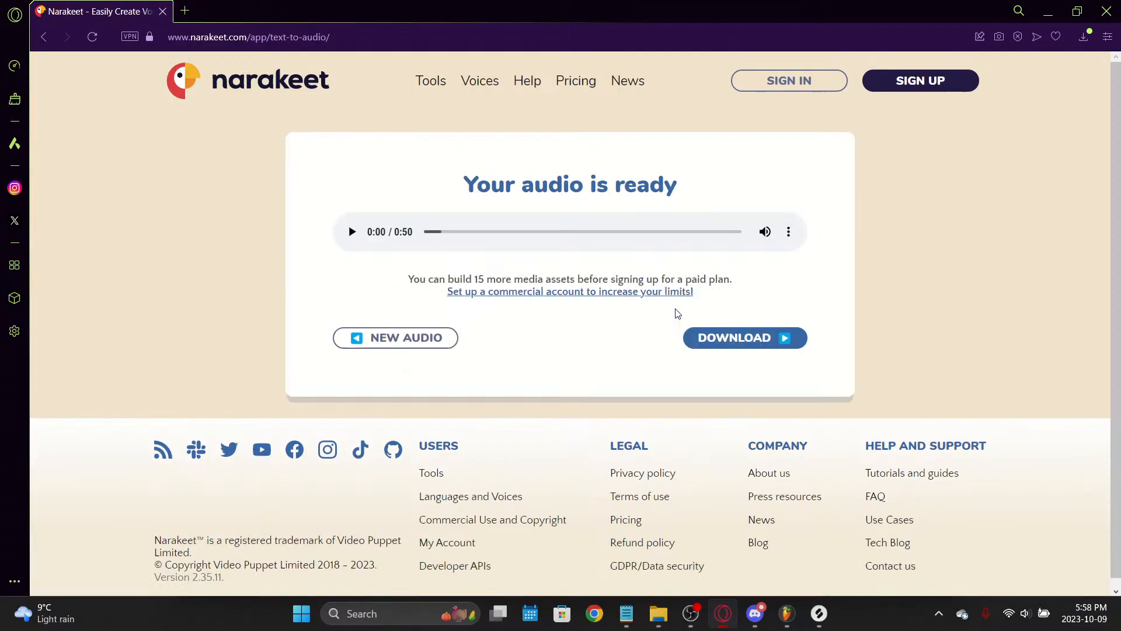
# Step: Preview the second part's audio and download it as an MP3
pyautogui.click(352, 233)
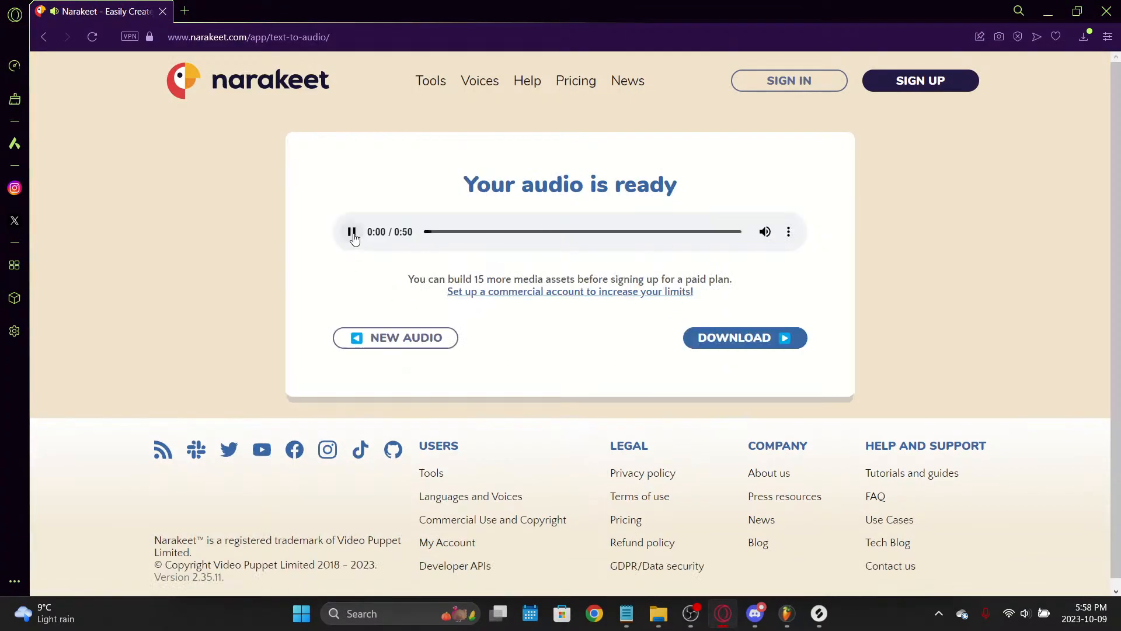
pyautogui.click(353, 235)
pyautogui.click(351, 238)
pyautogui.click(351, 239)
pyautogui.click(742, 345)
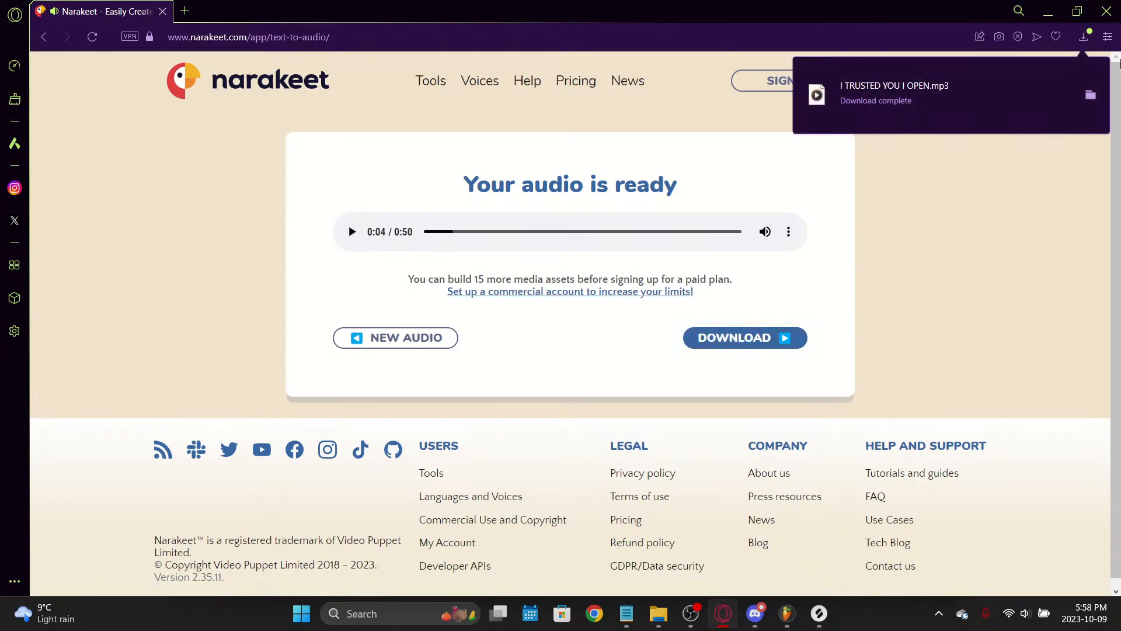
pyautogui.click(1085, 36)
pyautogui.click(828, 226)
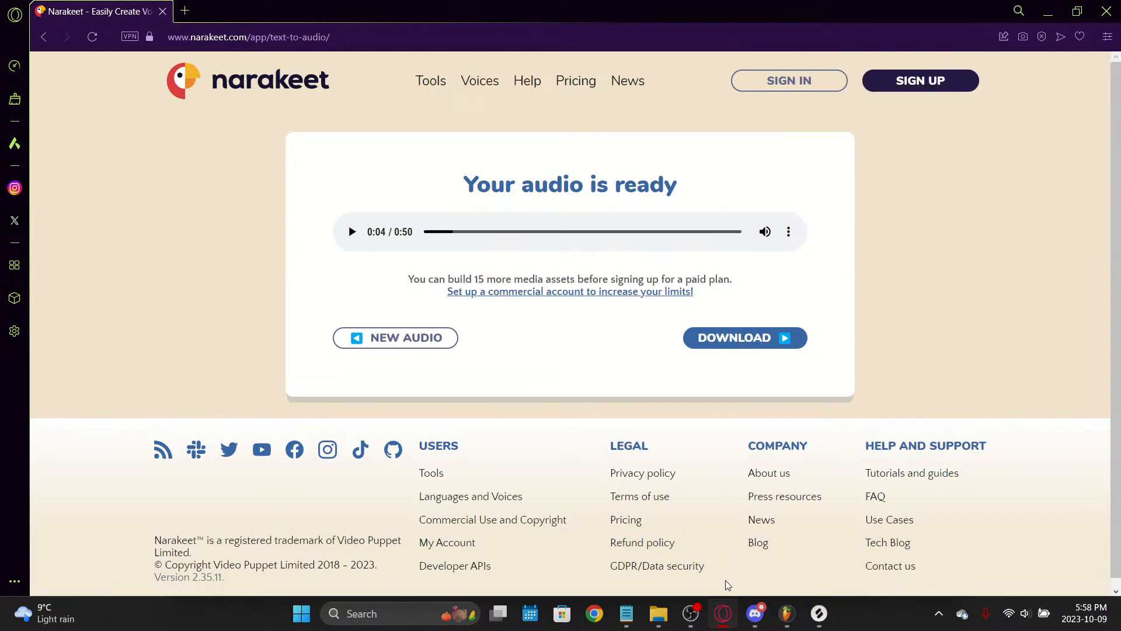
# Step: In the Downloads folder, rename my Garden of Eden is.mp3 as tts part 1.mp3
pyautogui.click(658, 614)
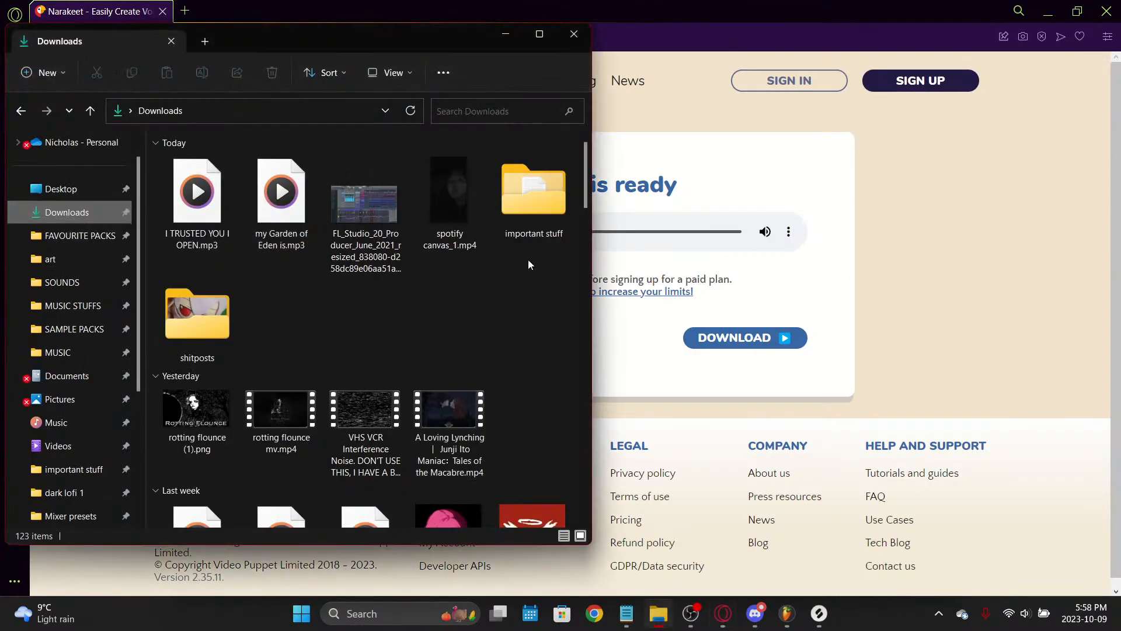
pyautogui.press('super+v')
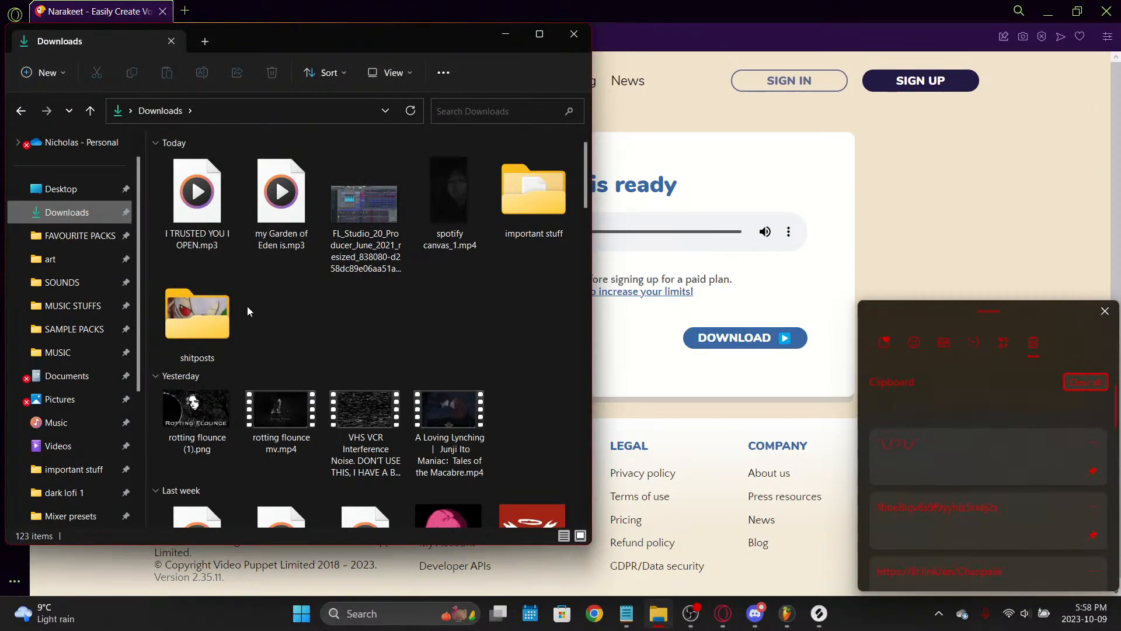
pyautogui.click(281, 198)
pyautogui.click(202, 72)
pyautogui.write('tts part ')
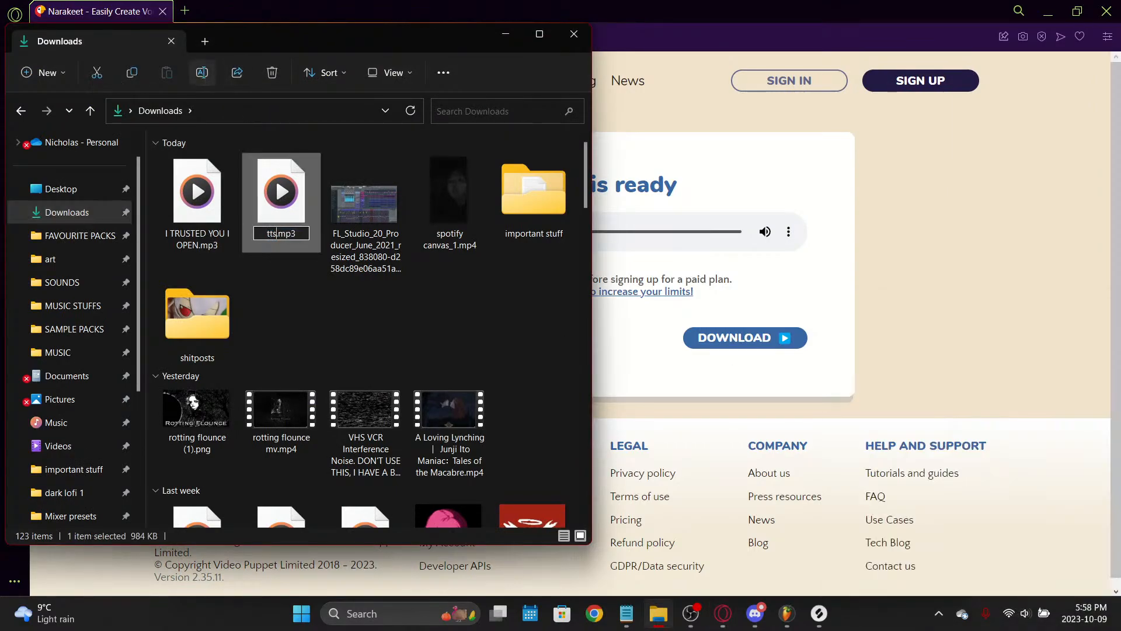
pyautogui.write('1')
pyautogui.press('Return')
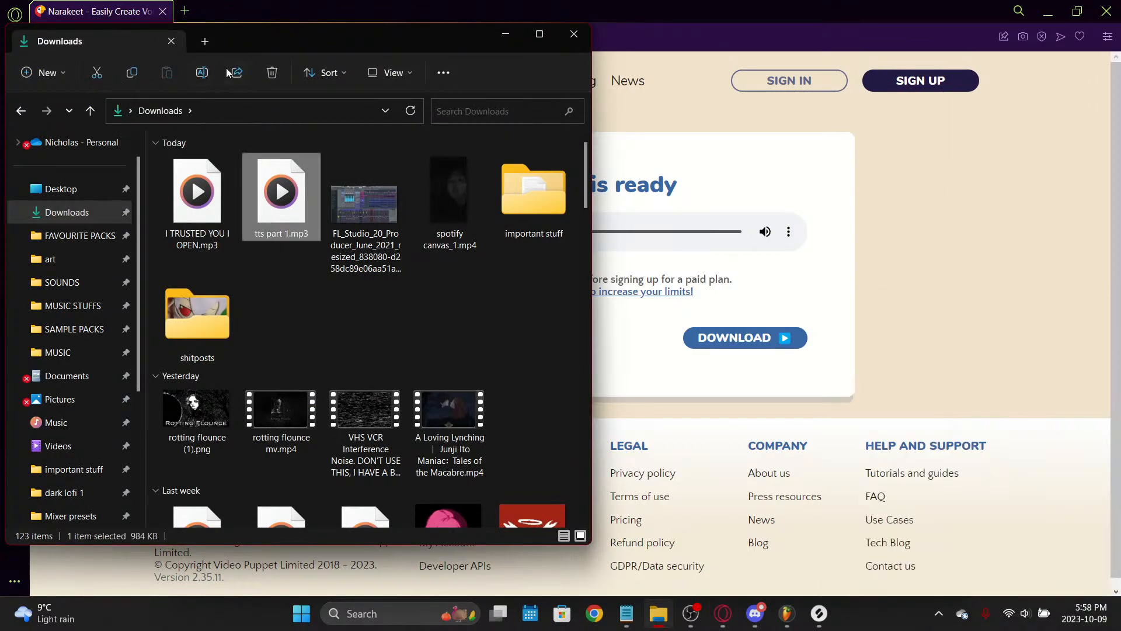
# Step: In the Downloads folder, rename I TRUSTED YOU I OPEN.mp3 as tts part 2.mp3 and clear the clipboard history
pyautogui.click(206, 75)
pyautogui.hotkey('ctrl', 'a')
pyautogui.click(200, 185)
pyautogui.click(204, 75)
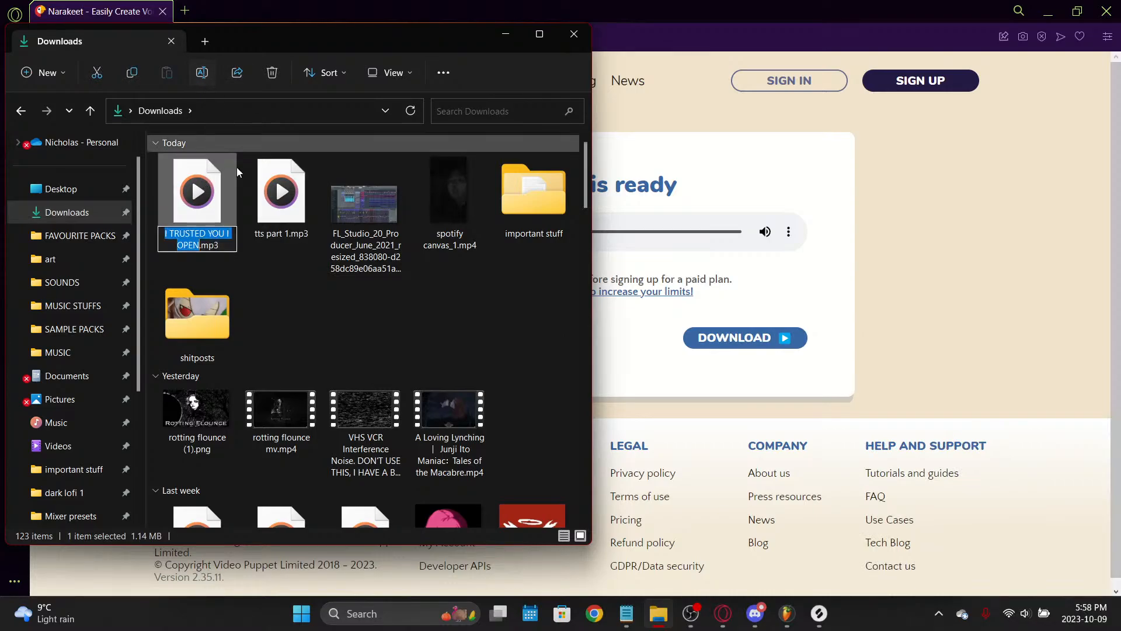
pyautogui.write('tts part 2')
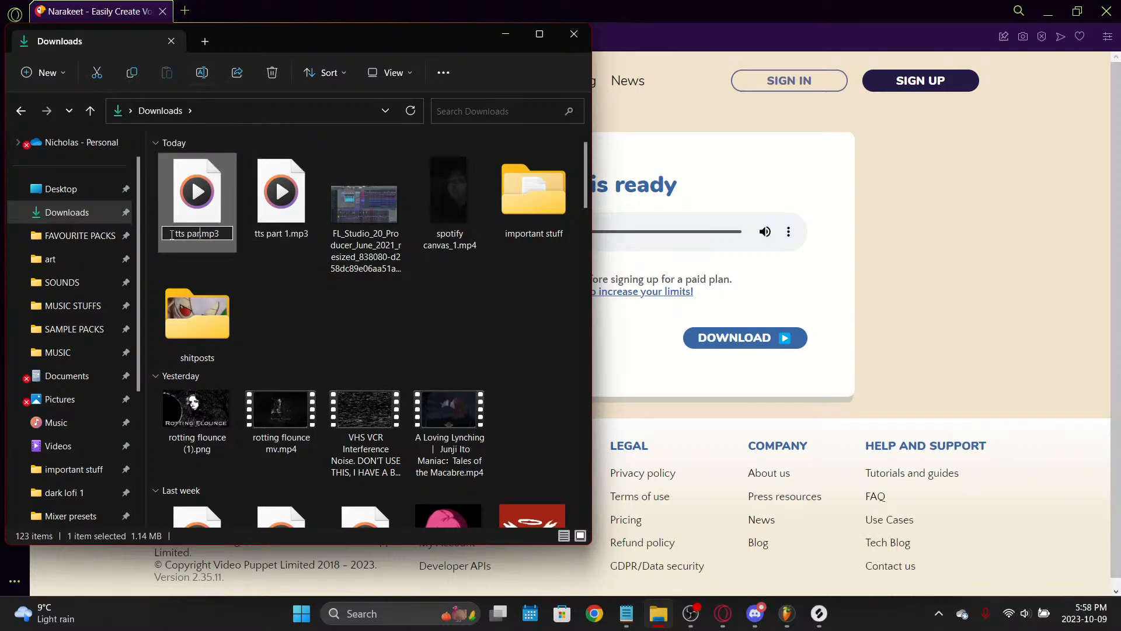
pyautogui.press('Return')
pyautogui.press('super+v')
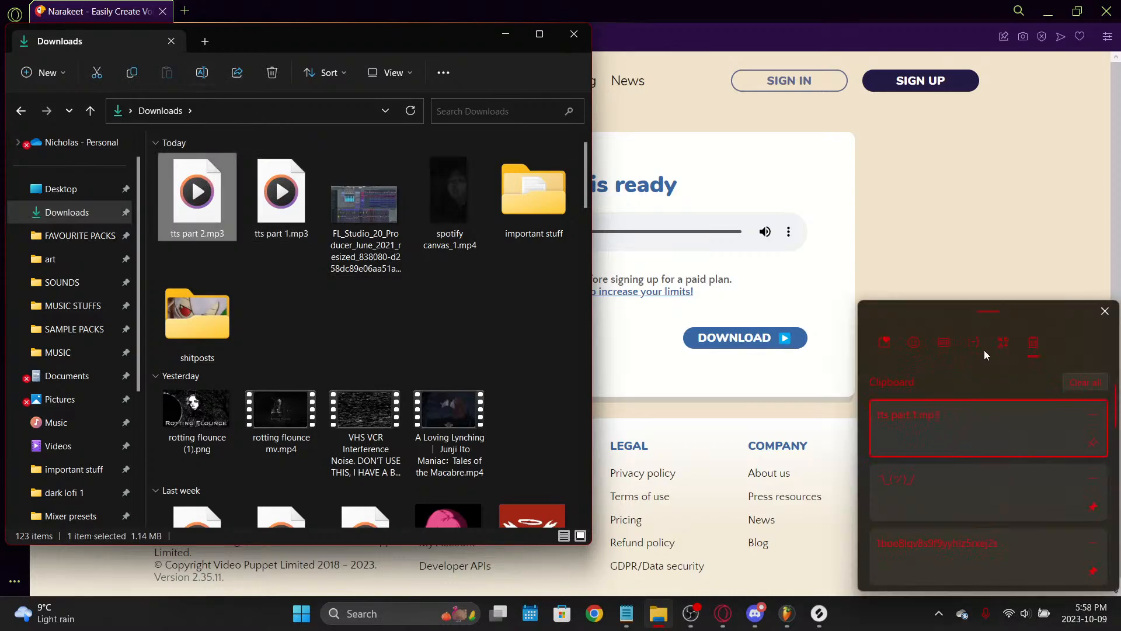
pyautogui.click(1086, 382)
# Step: Copy tts part 1.mp3 and tts part 2.mp3 from Downloads into the VOCALS folder inside SOUNDS
pyautogui.click(281, 193)
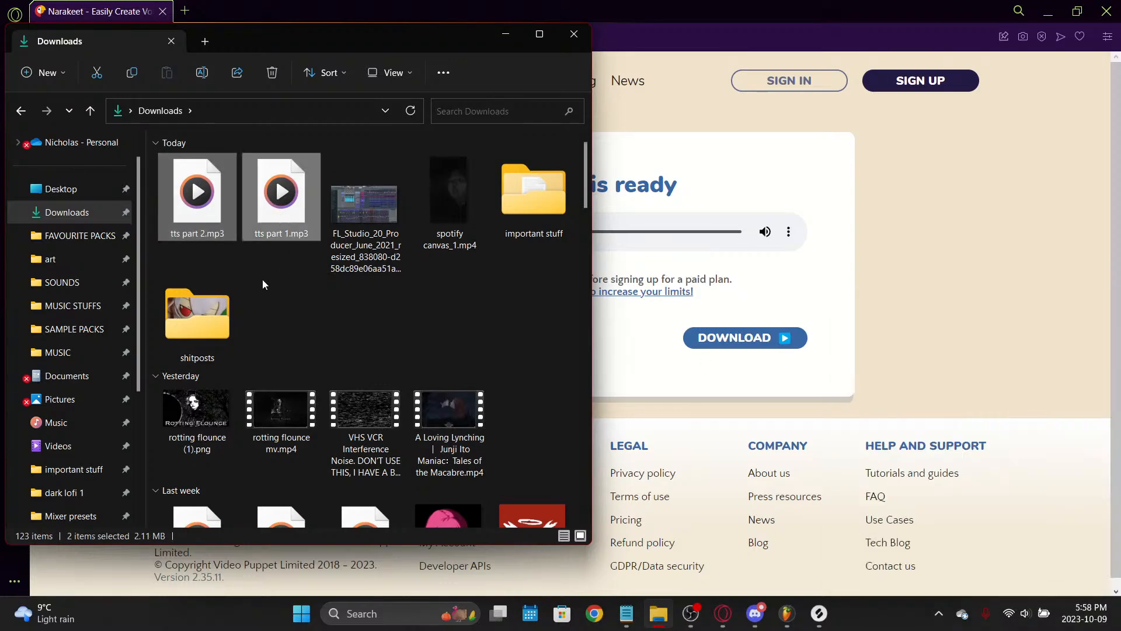
pyautogui.click(309, 313)
pyautogui.click(270, 217)
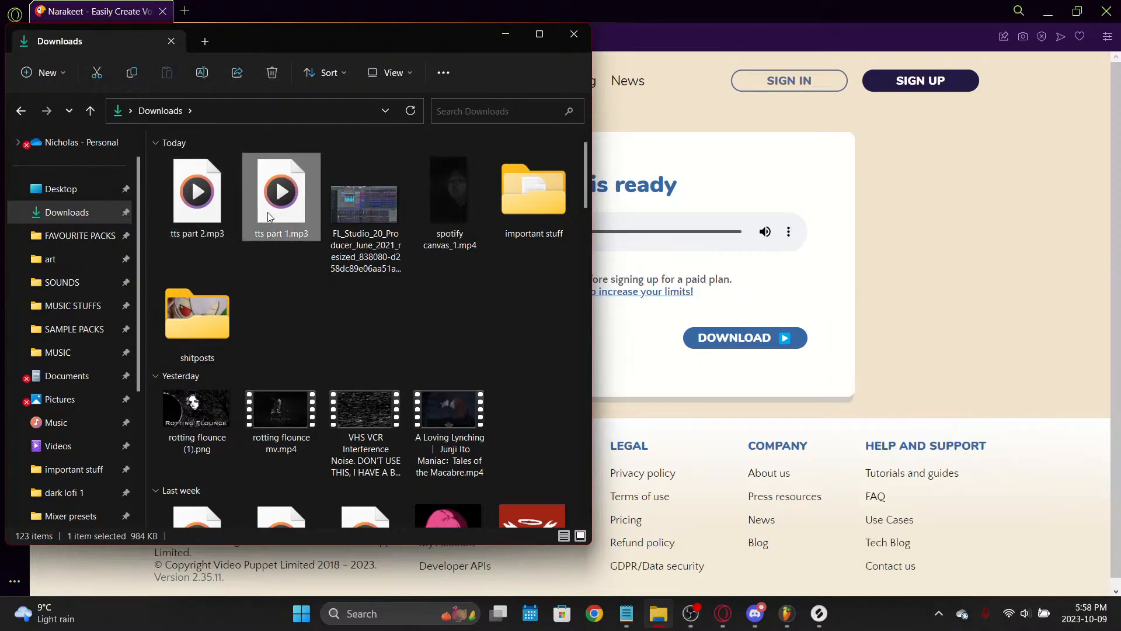
pyautogui.keyDown('ctrl'); pyautogui.click(196, 218); pyautogui.keyUp('ctrl')
pyautogui.scroll(-2, 76, 313)
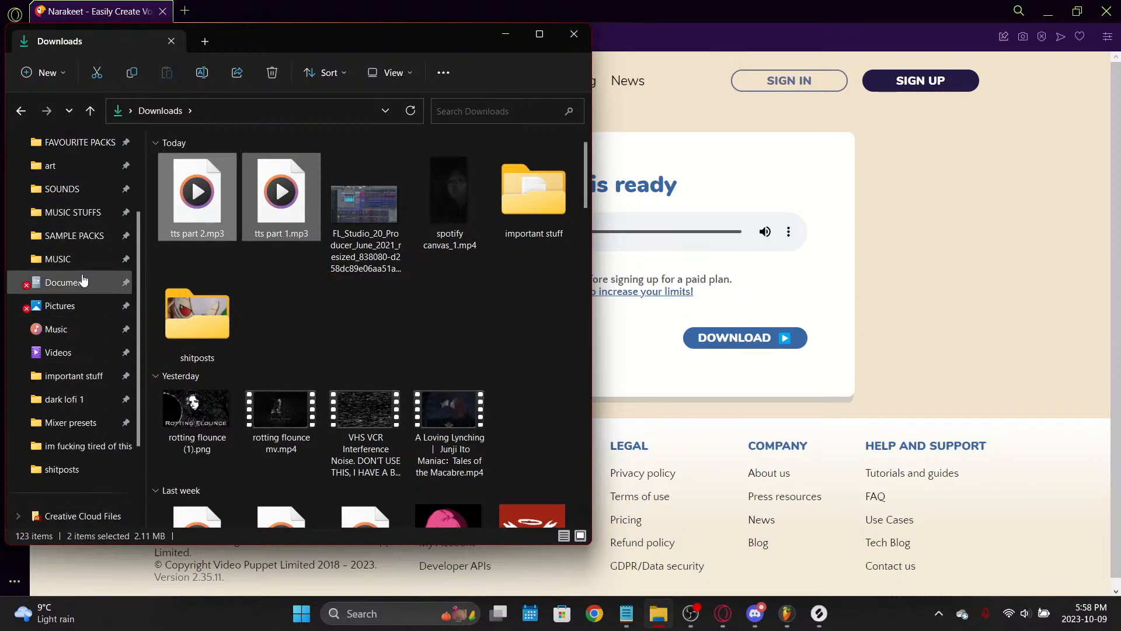
pyautogui.click(70, 236)
pyautogui.click(64, 188)
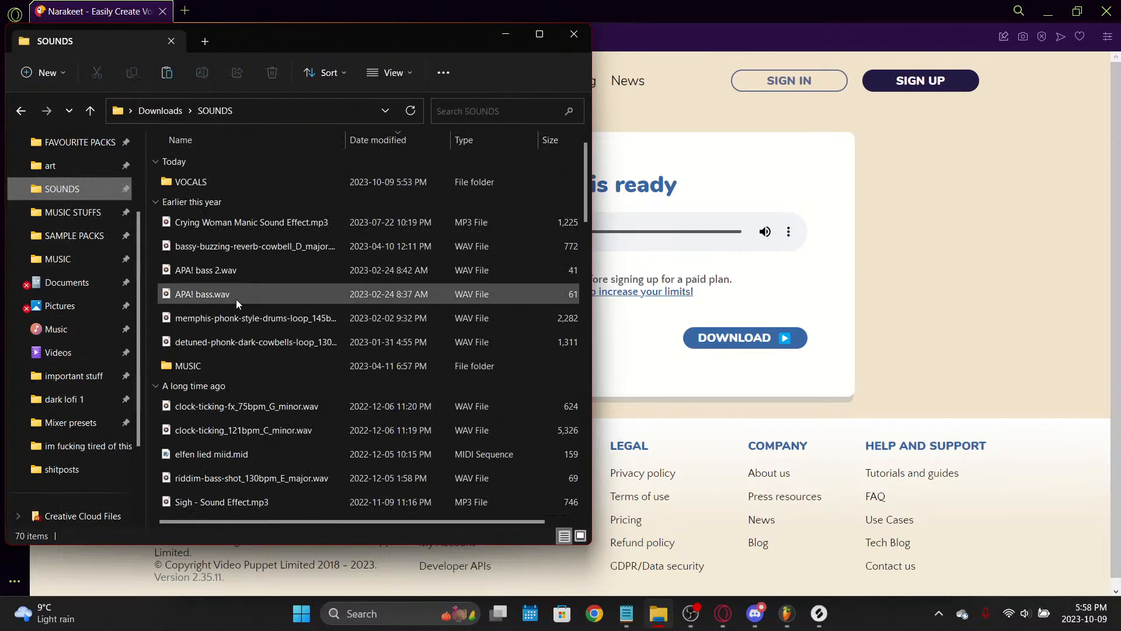
pyautogui.doubleClick(258, 188)
pyautogui.hotkey('ctrl', 'v')
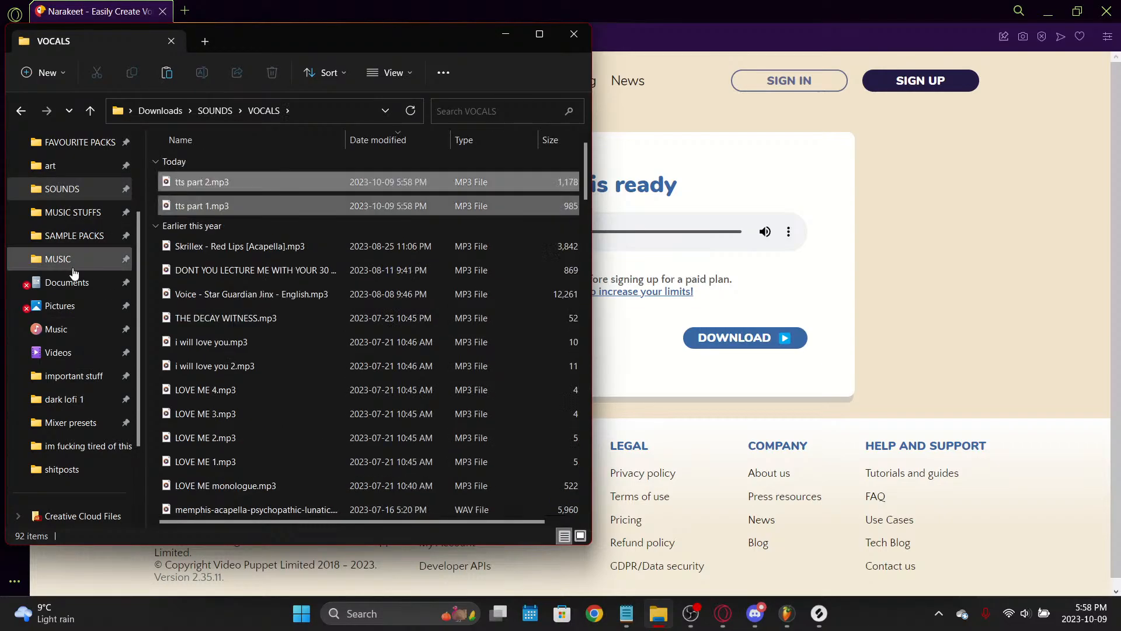
# Step: Switch to FL Studio, refresh the browser's file structure, search it for "tts" and preview tts part 1 and tts part 2
pyautogui.hotkey('alt', 'Tab')
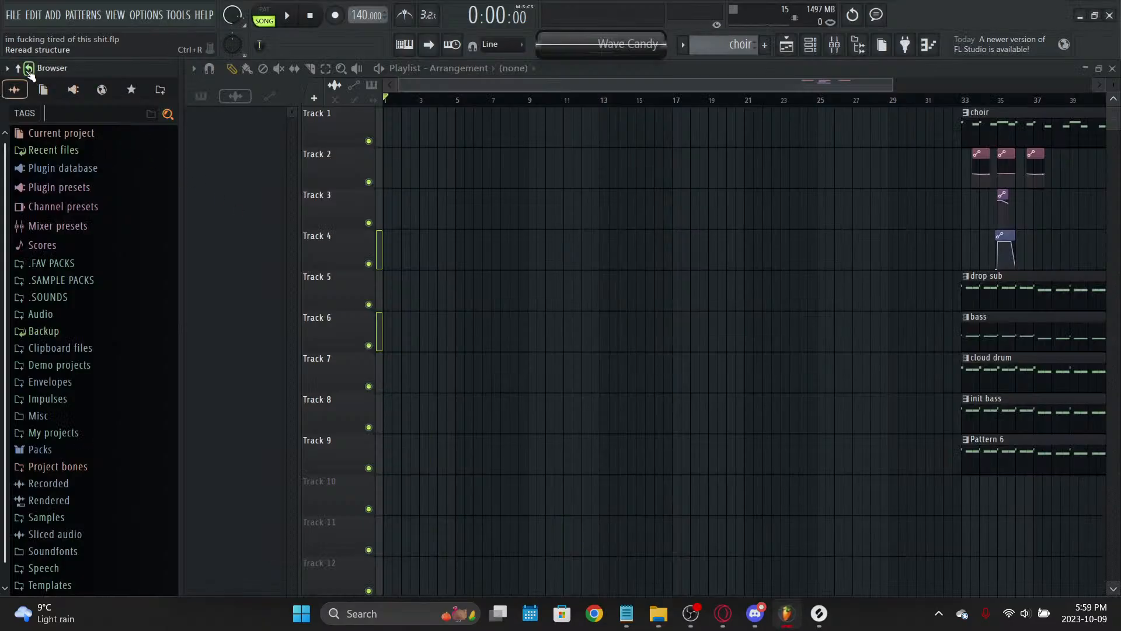
pyautogui.write('tts')
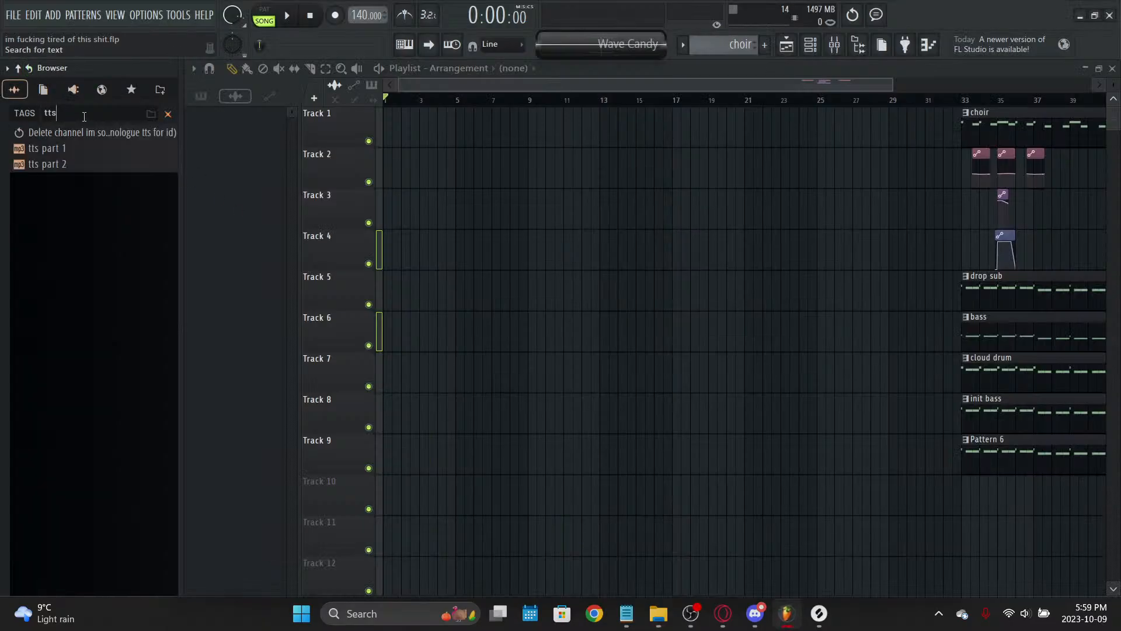
pyautogui.click(94, 148)
pyautogui.click(106, 165)
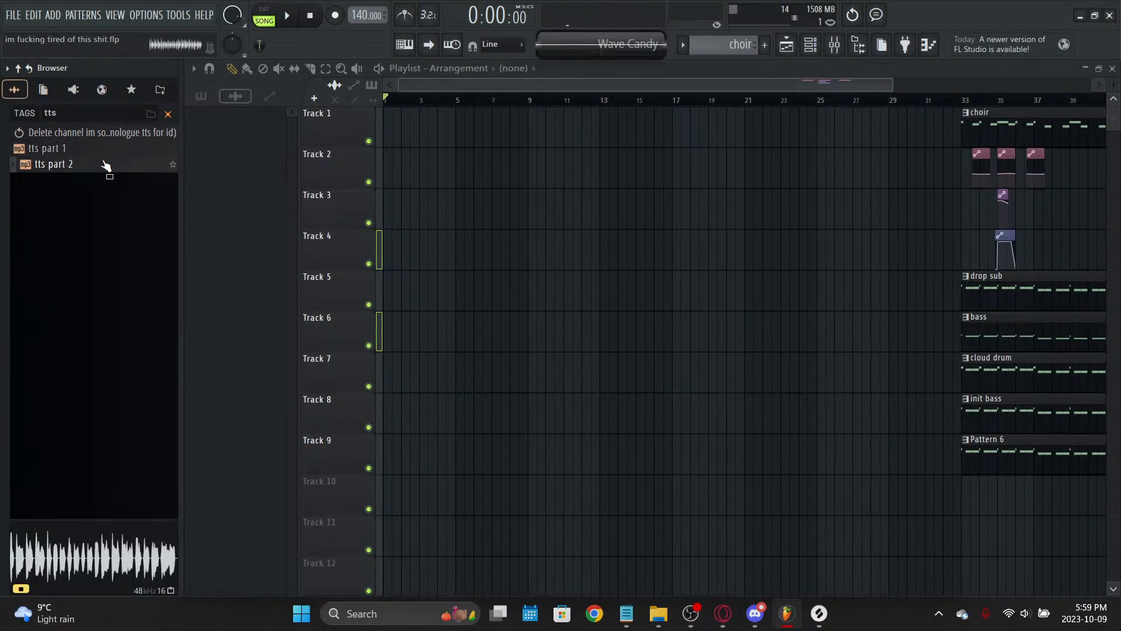
# Step: Switch to the Opera browser, close the Narakeet page and open Google in a new tab
pyautogui.click(717, 623)
pyautogui.hotkey('ctrl', 't')
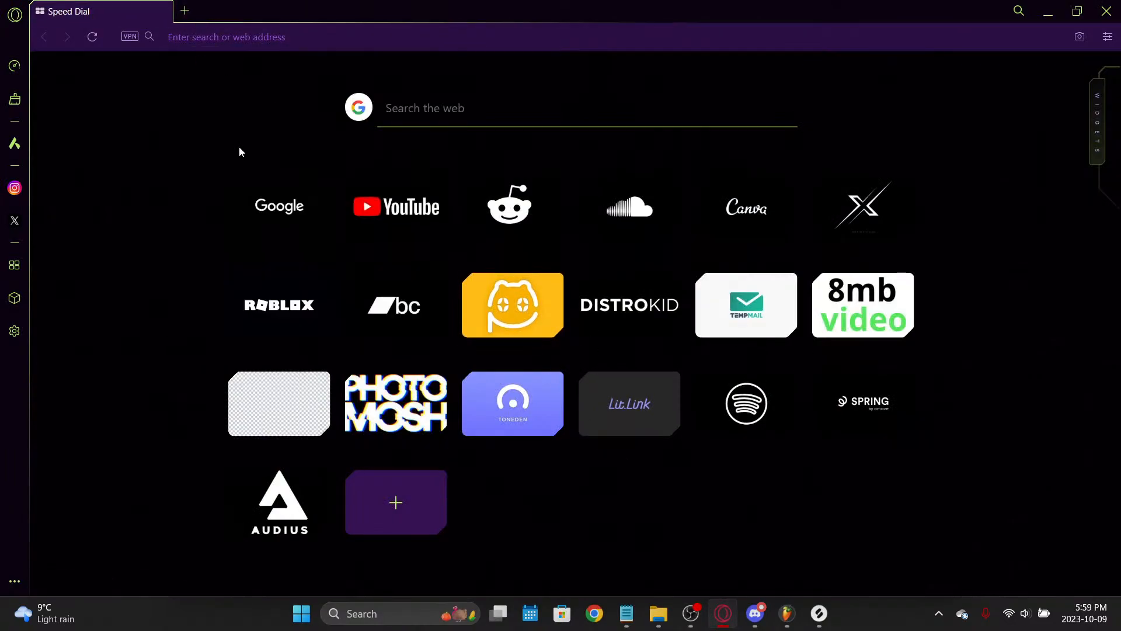
pyautogui.hotkey('ctrl', 't')
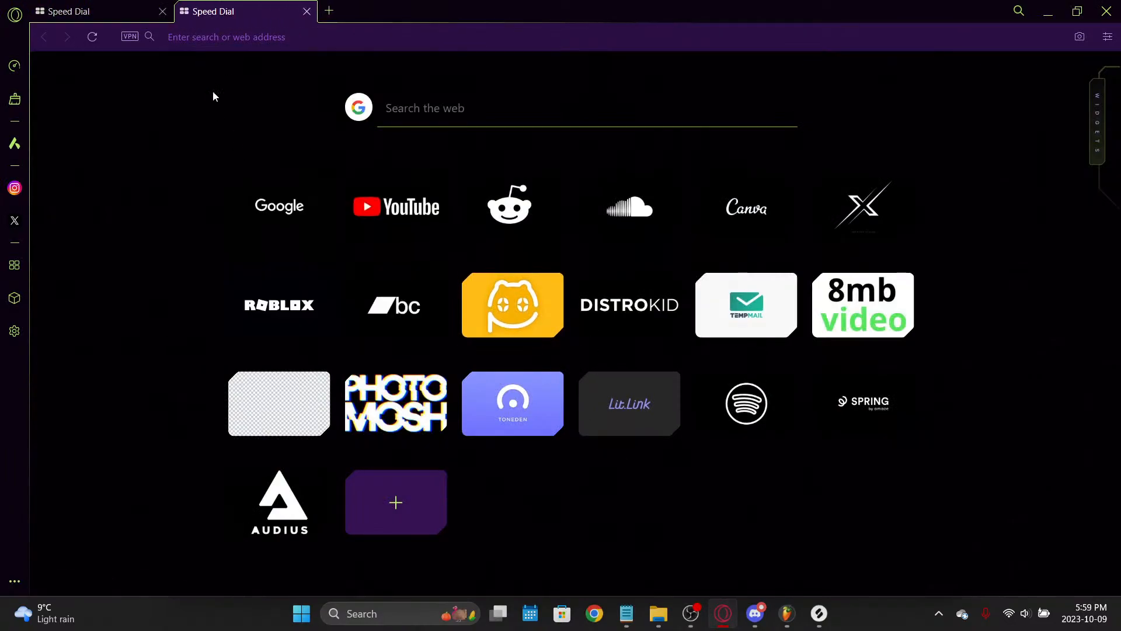
pyautogui.hotkey('ctrl', 'w')
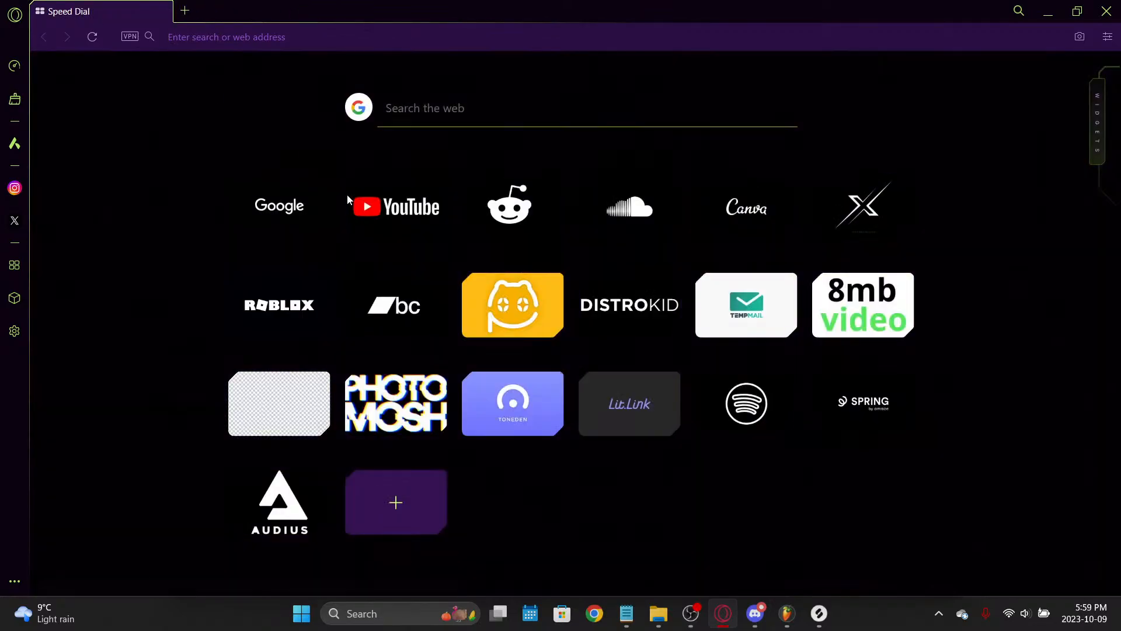
pyautogui.click(188, 9)
pyautogui.click(322, 196)
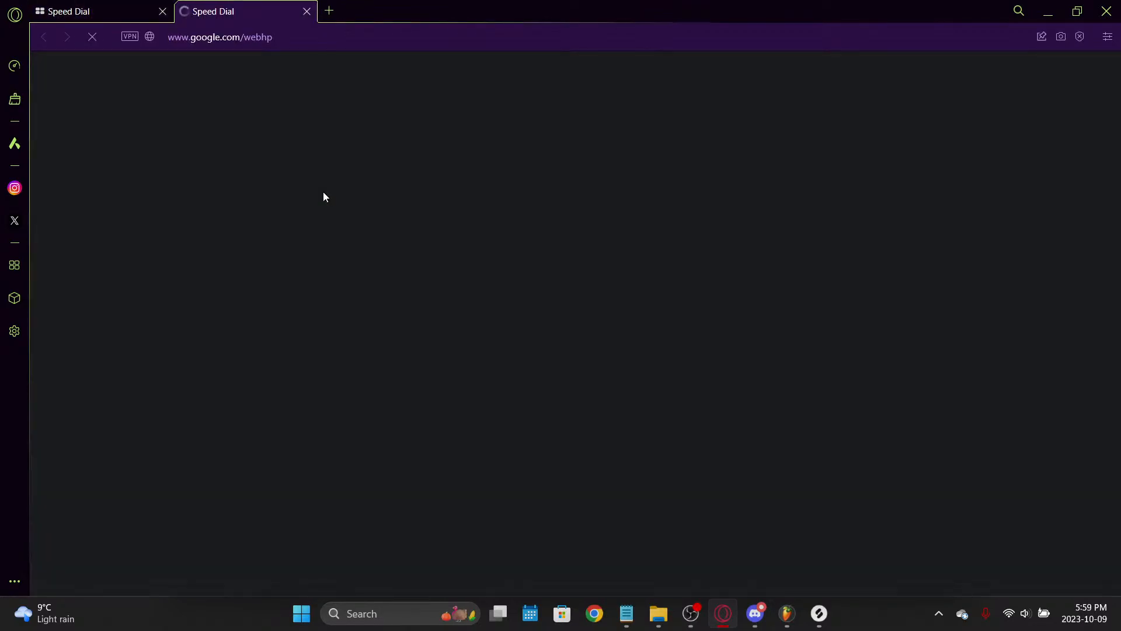
# Step: In the Downloads folder, add tts part 1.mp3 and tts part 2.mp3 to the current selection and permanently delete all three items
pyautogui.click(658, 614)
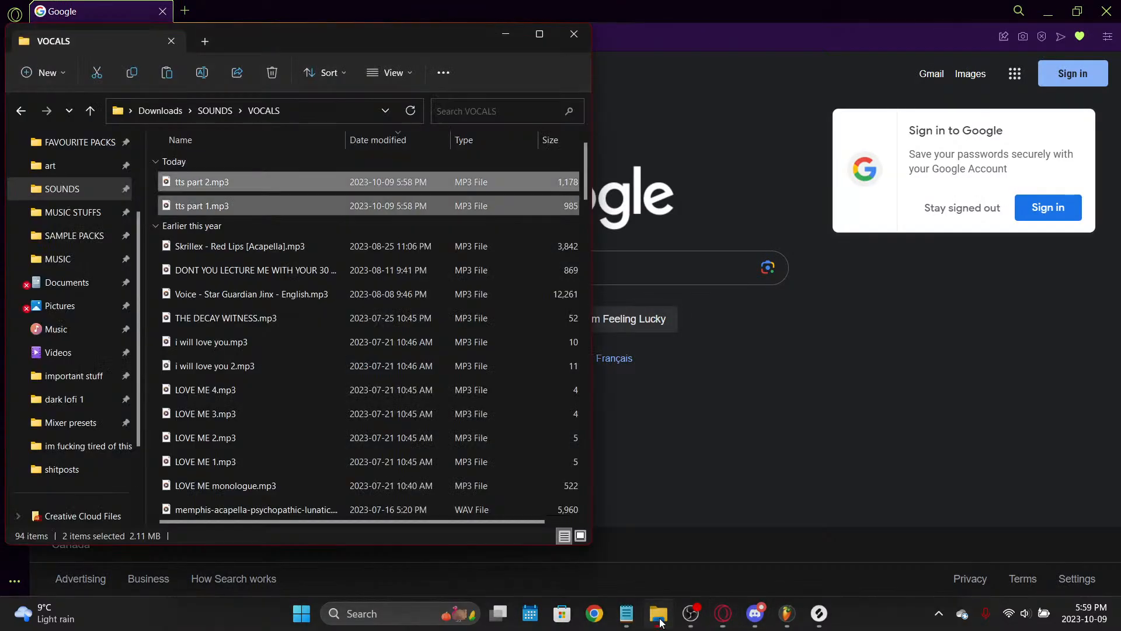
pyautogui.click(738, 432)
pyautogui.click(659, 614)
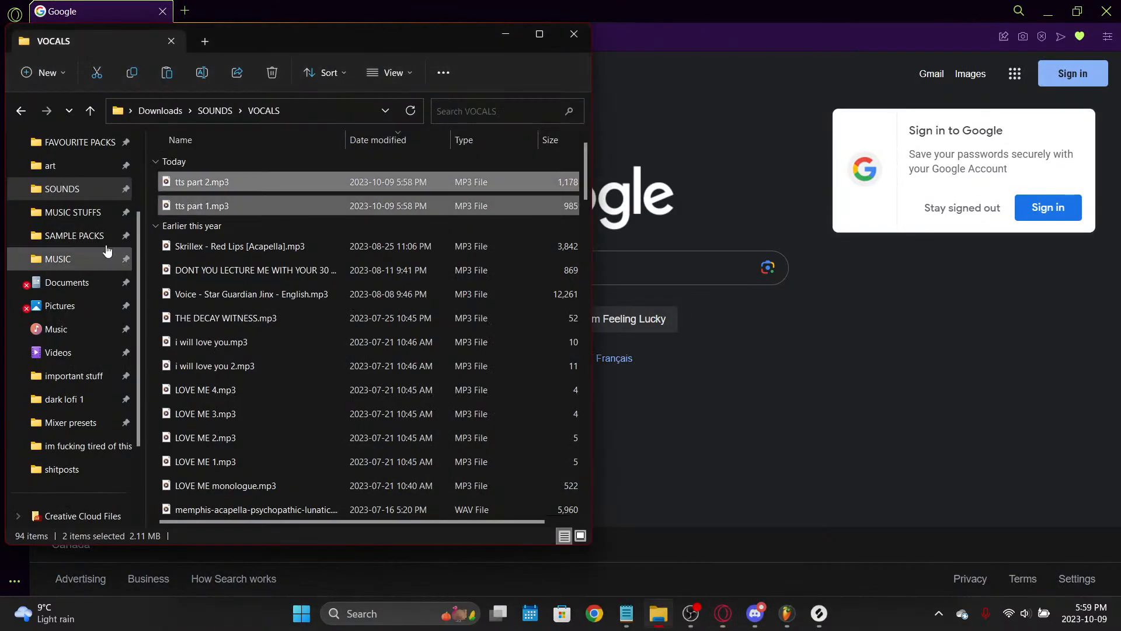
pyautogui.click(85, 236)
pyautogui.scroll(20, 260, 209)
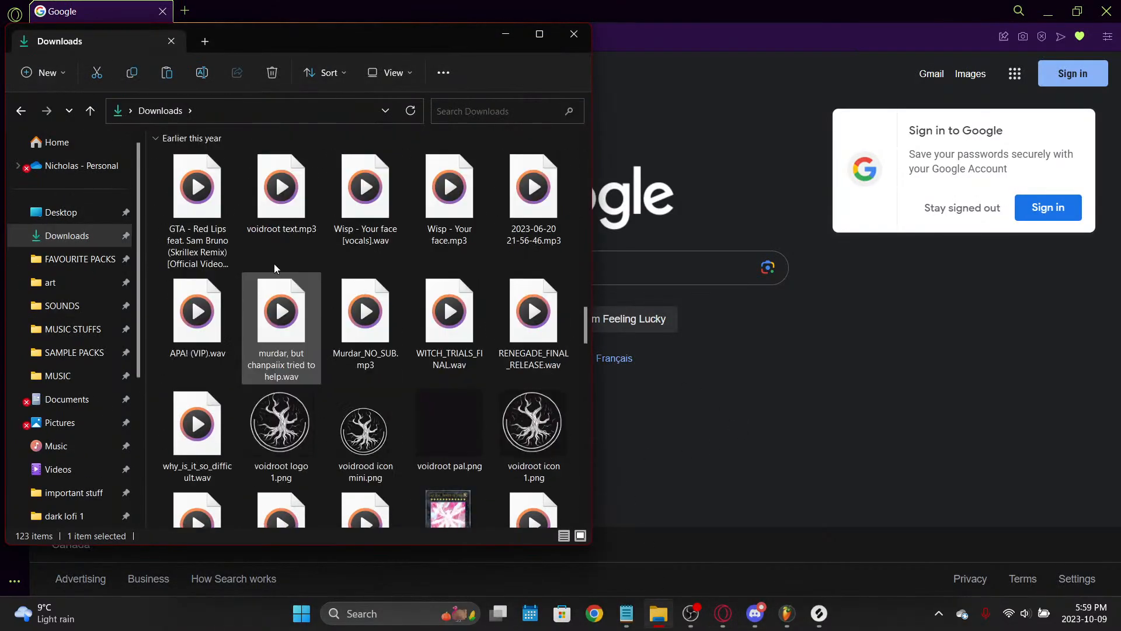
pyautogui.keyDown('ctrl'); pyautogui.click(269, 216); pyautogui.keyUp('ctrl')
pyautogui.keyDown('ctrl'); pyautogui.click(219, 216); pyautogui.keyUp('ctrl')
pyautogui.click(273, 75)
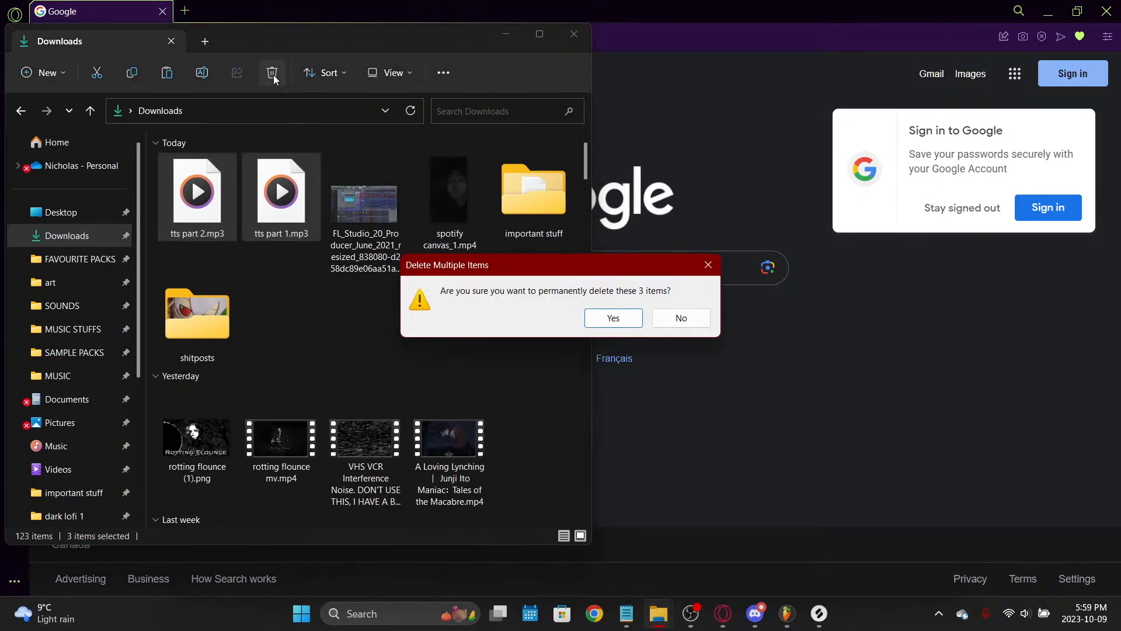
pyautogui.press('Return')
# Step: Return to FL Studio and try to place tts part 1 and tts part 2 from the search results into the playlist
pyautogui.click(853, 501)
pyautogui.click(783, 610)
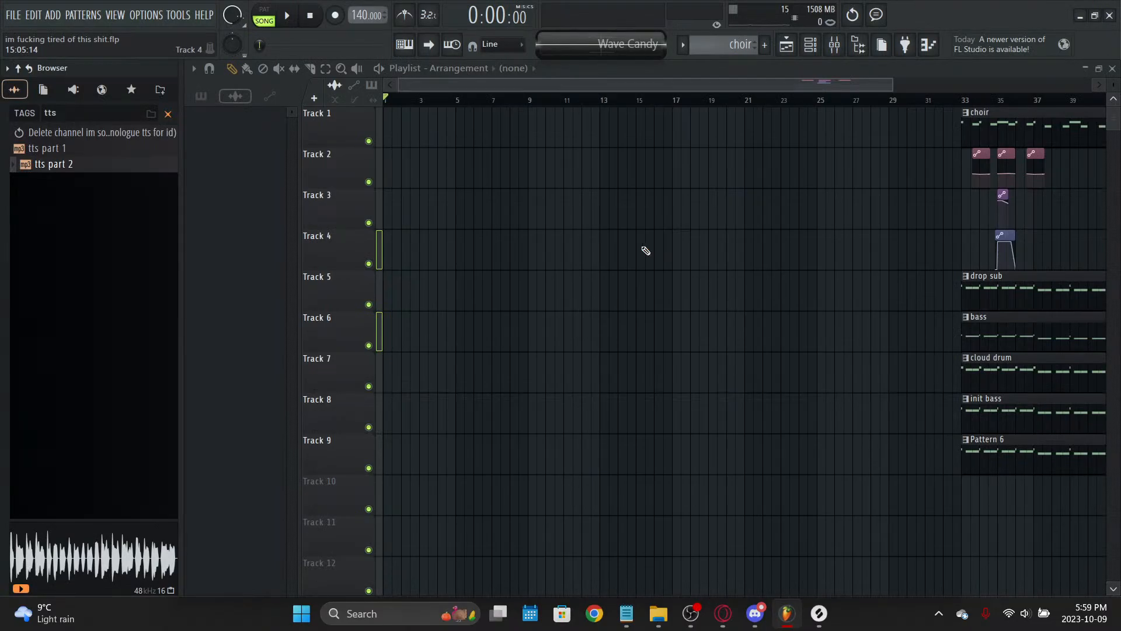
pyautogui.click(49, 149)
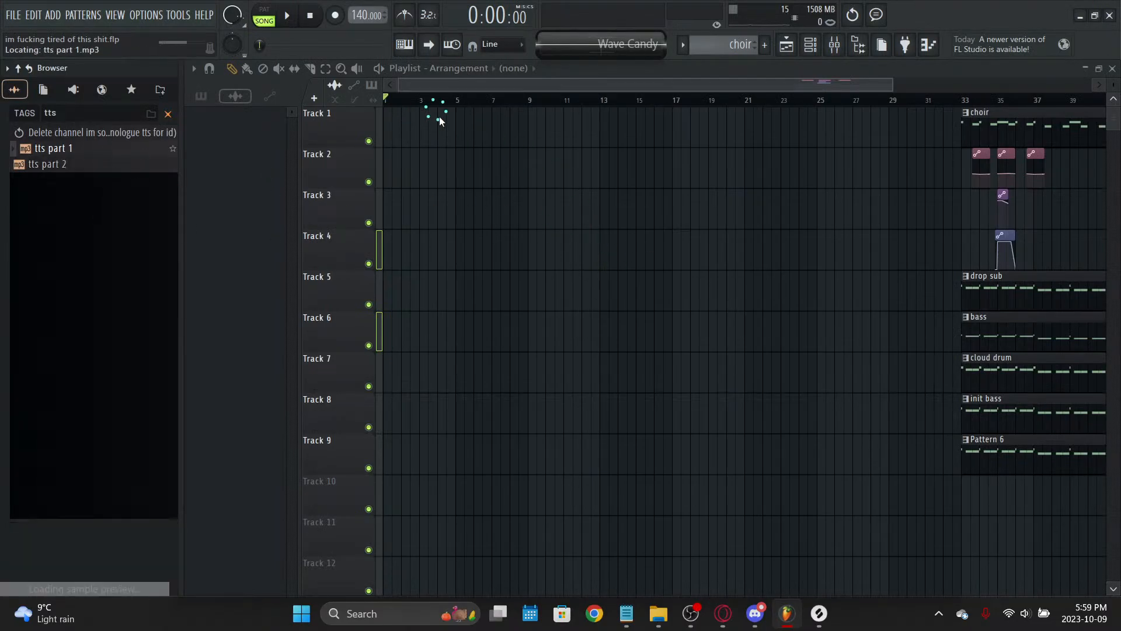
pyautogui.scroll(-2, 482, 100)
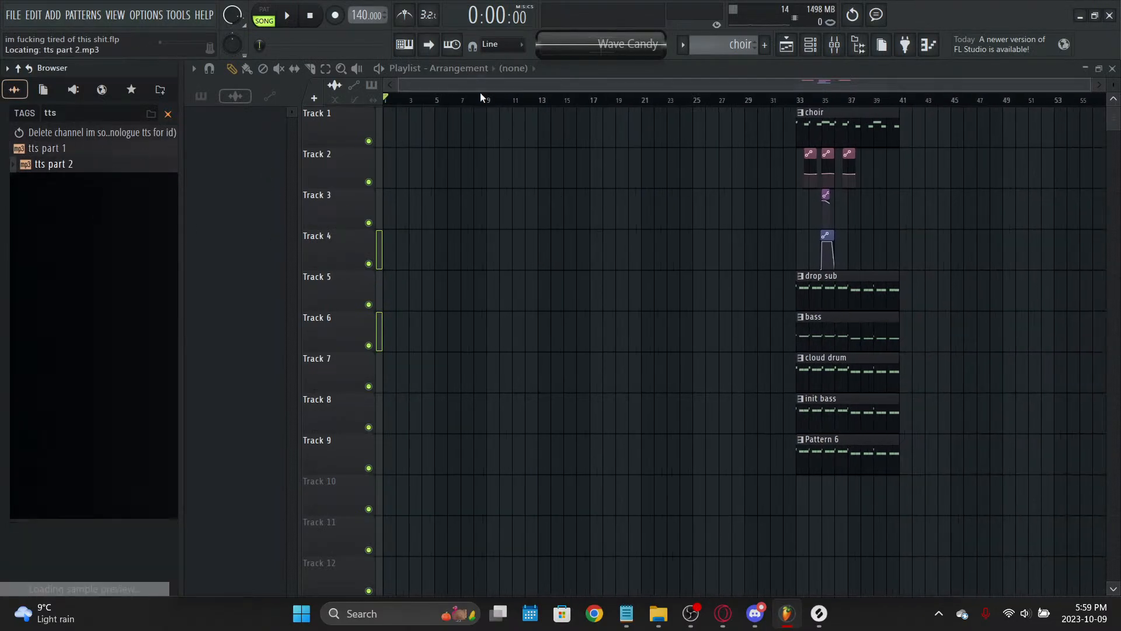
# Step: Move all playlist clips down by one track so that Track 1 is empty
pyautogui.click(529, 175)
pyautogui.rightClick(529, 175)
pyautogui.click(236, 98)
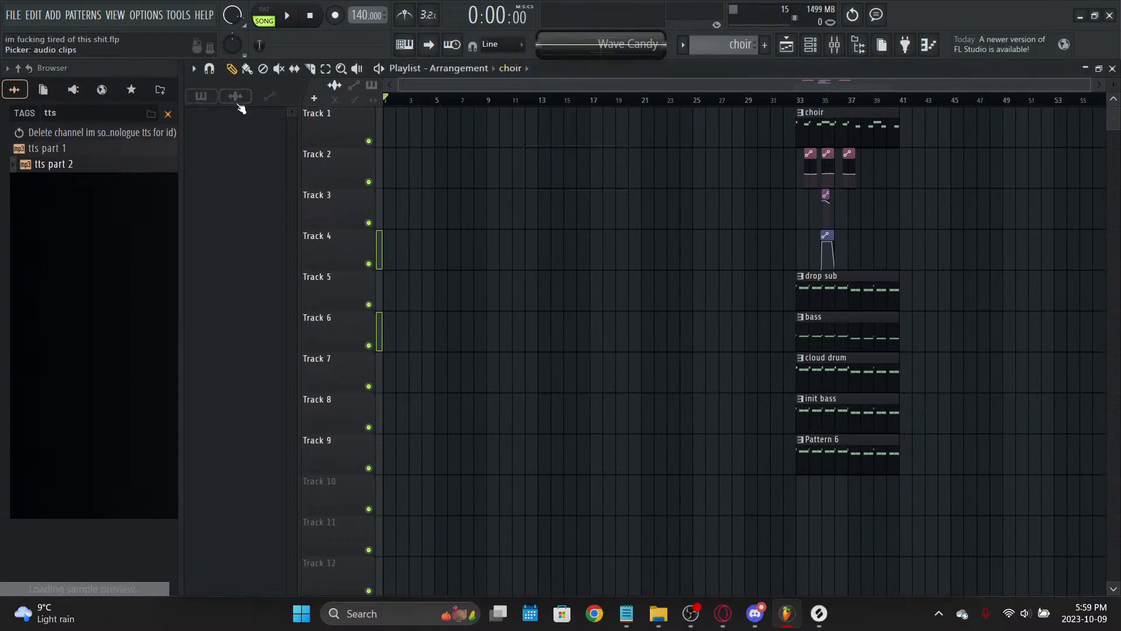
pyautogui.click(675, 247)
pyautogui.rightClick(715, 240)
pyautogui.hotkey('shift', 'Down')
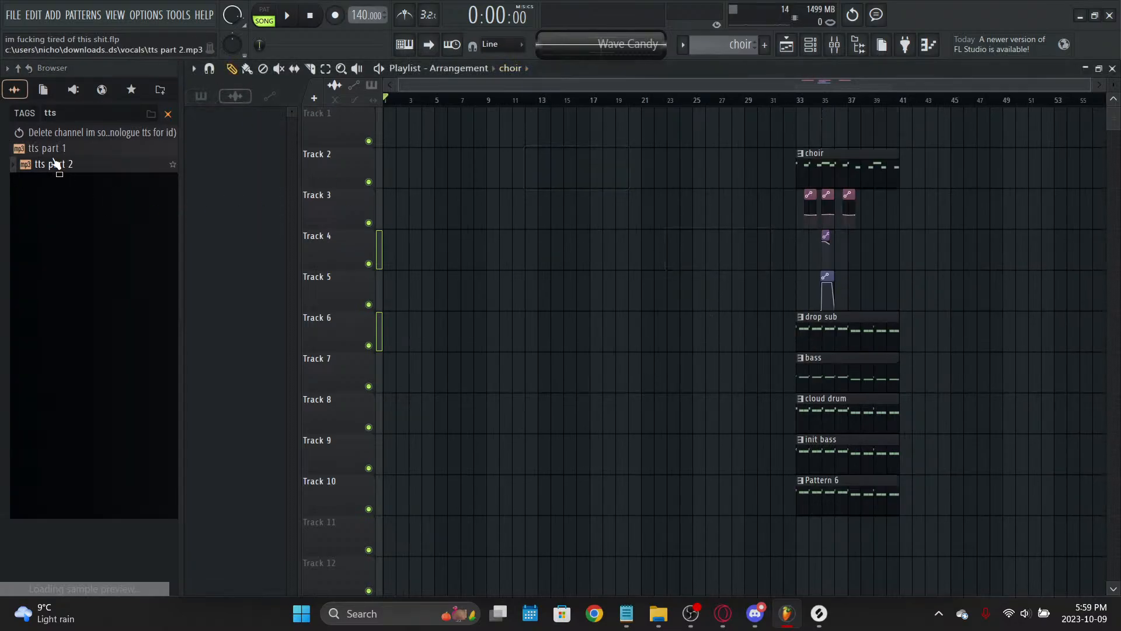
# Step: Try again to add tts part 1 to Track 1 and reread the browser's file structure
pyautogui.moveTo(59, 150); pyautogui.dragTo(576, 134)
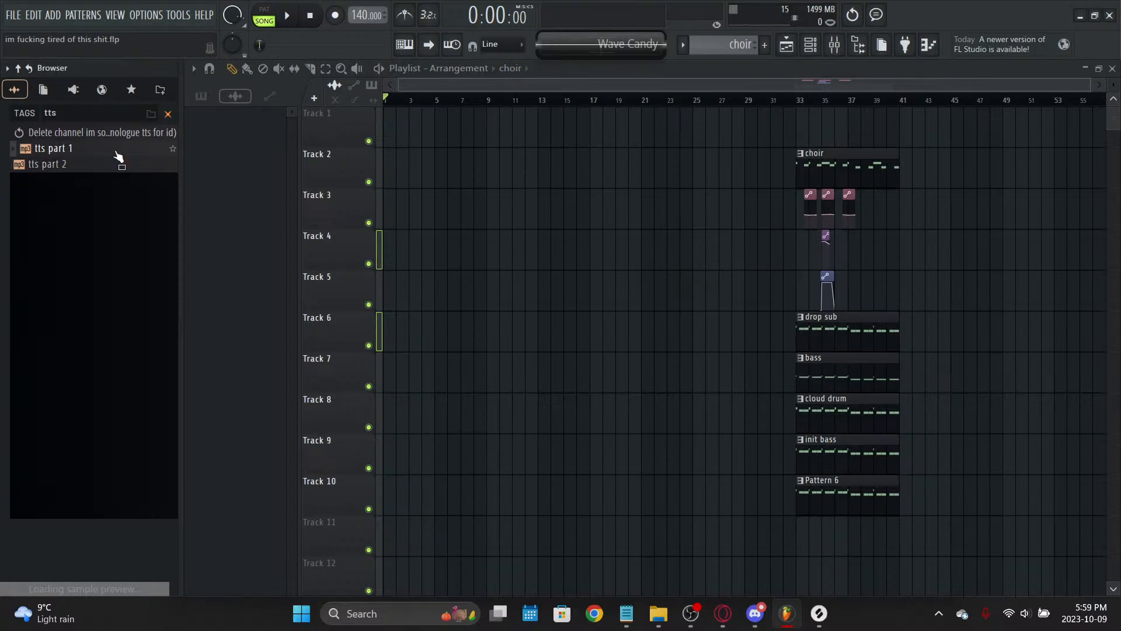
pyautogui.click(29, 69)
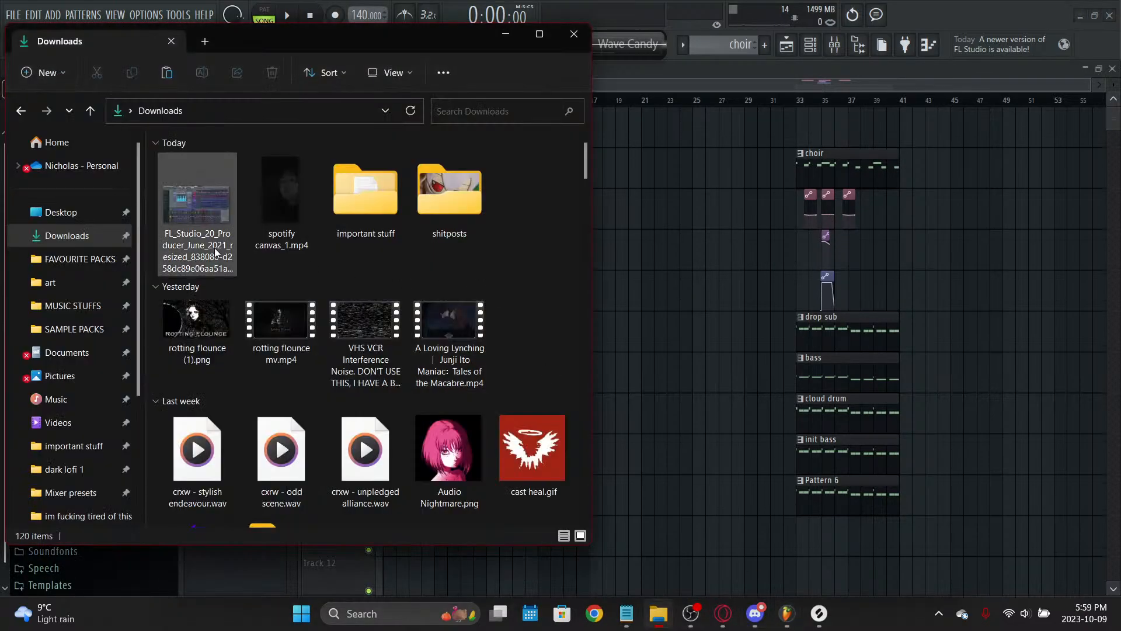
pyautogui.click(723, 614)
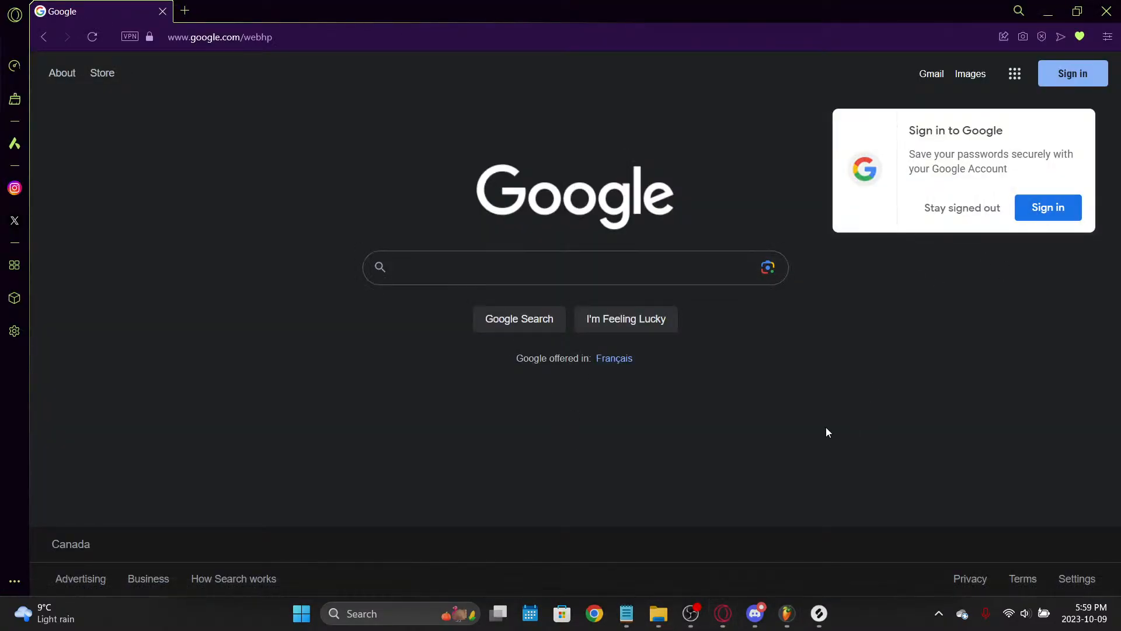
pyautogui.hotkey('alt', 'Left')
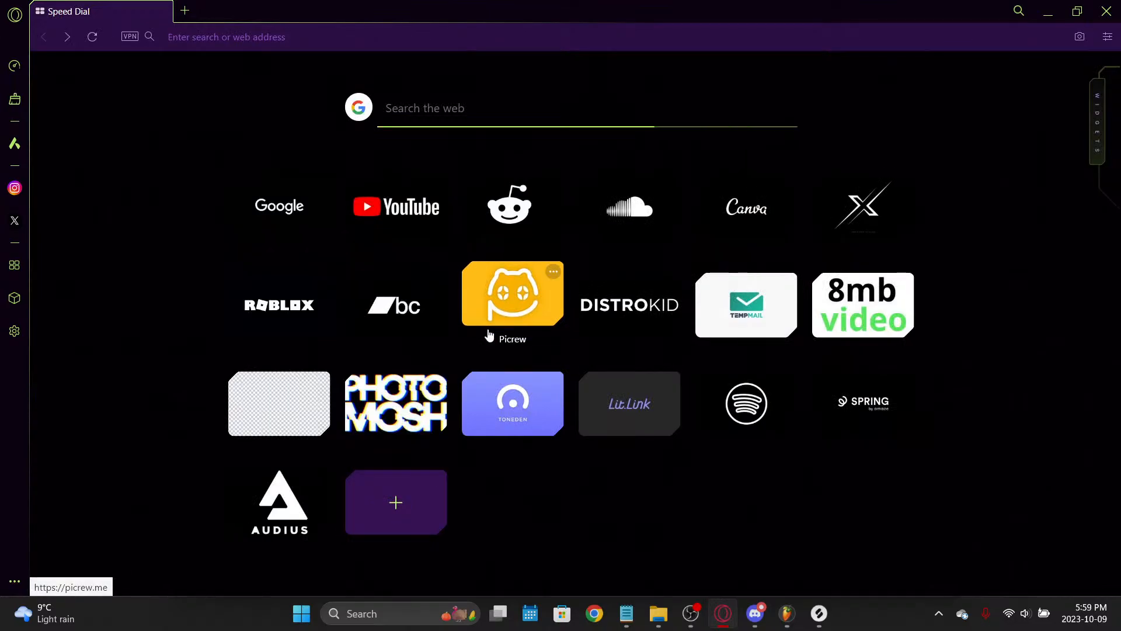
pyautogui.click(490, 334)
pyautogui.hotkey('alt', 'Left')
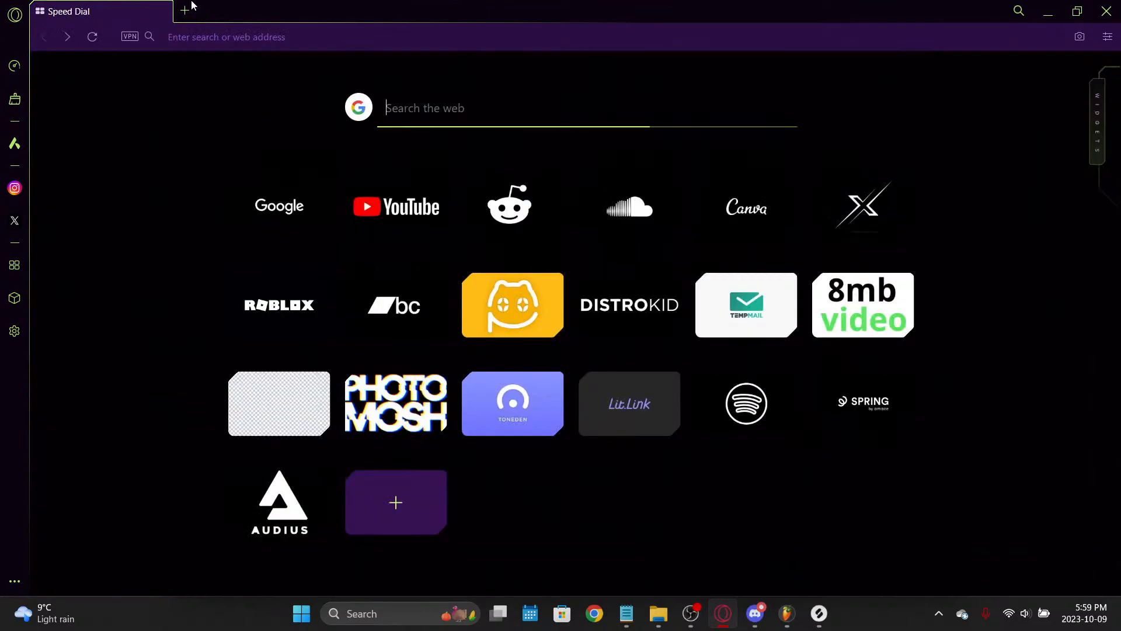
# Step: Look through Downloads, MUSIC STUFFS and important stuff in File Explorer for the missing SOUNDS folder
pyautogui.click(659, 613)
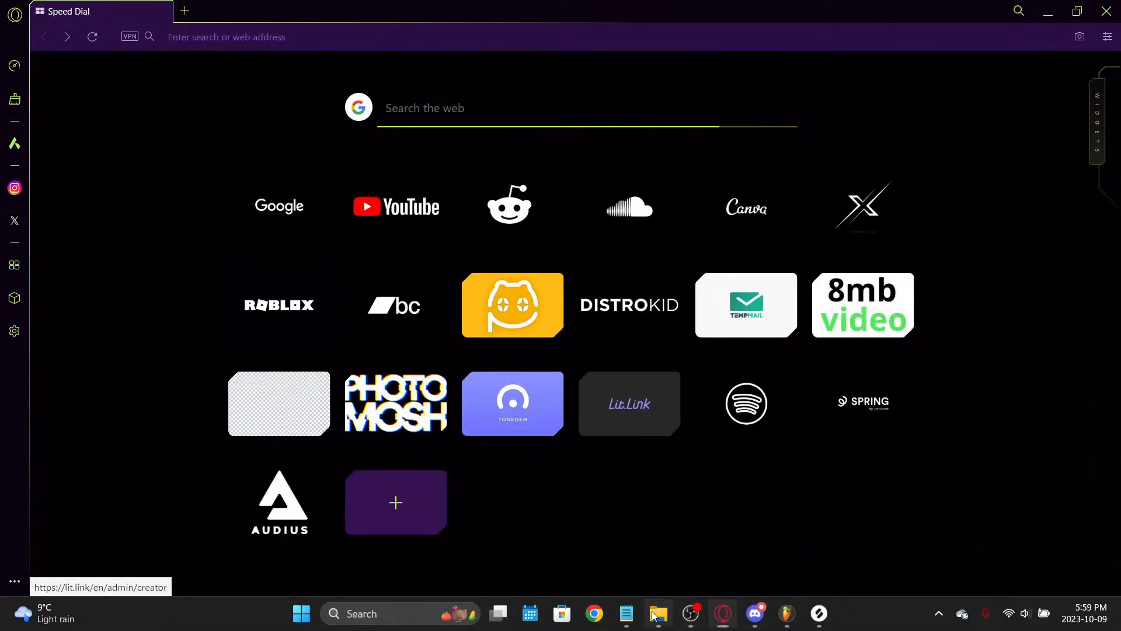
pyautogui.scroll(-3, 105, 263)
pyautogui.scroll(3, 88, 310)
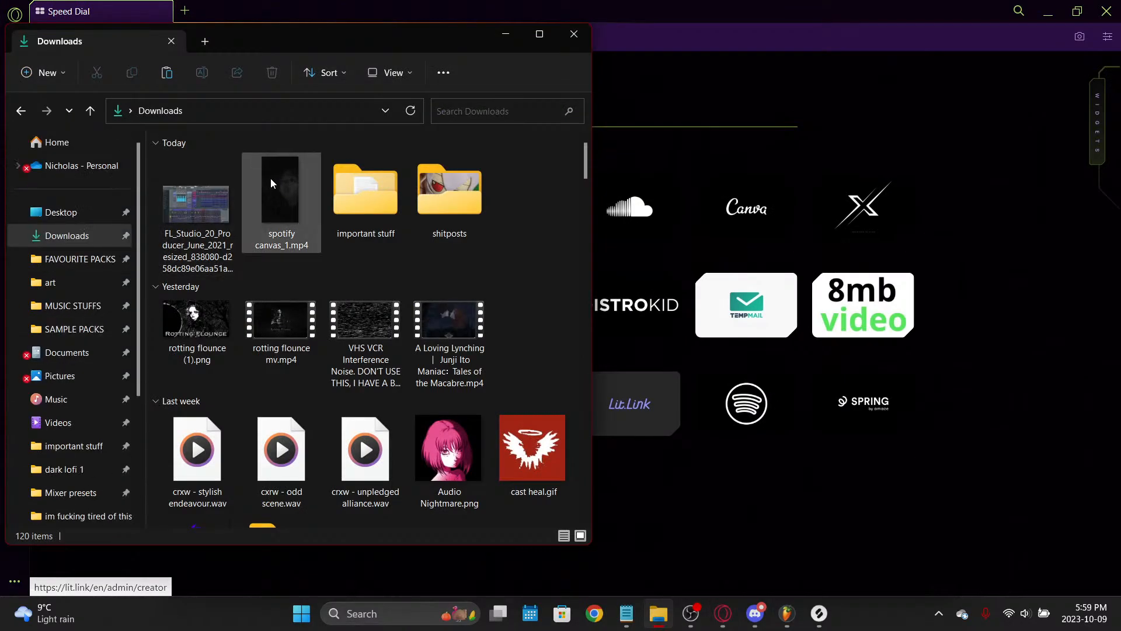
pyautogui.scroll(-1, 79, 320)
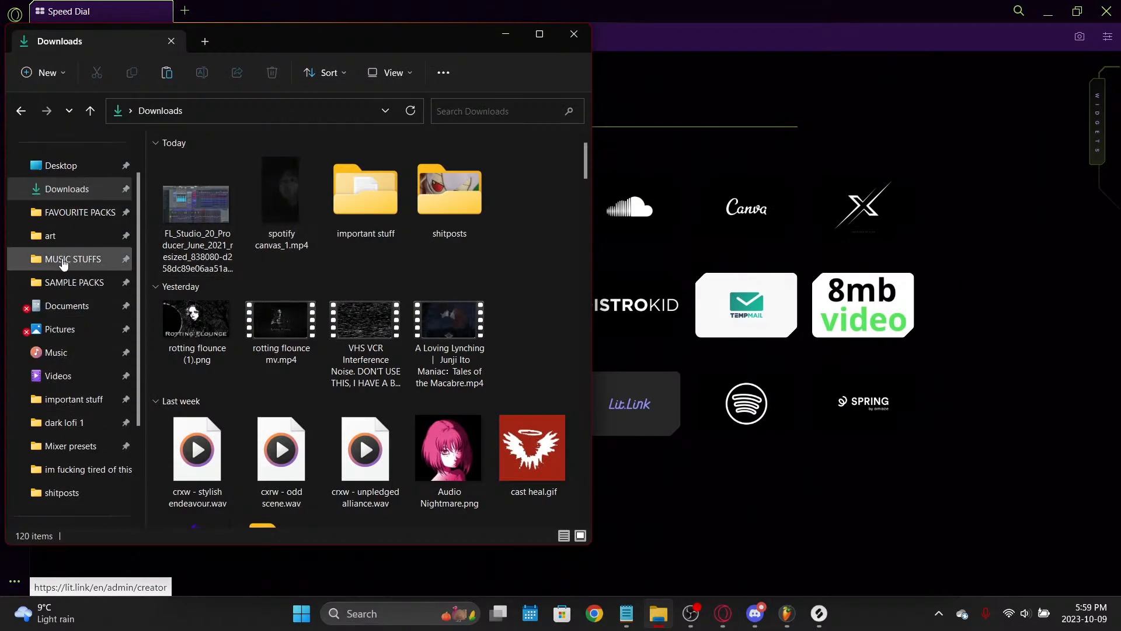
pyautogui.scroll(-2, 81, 321)
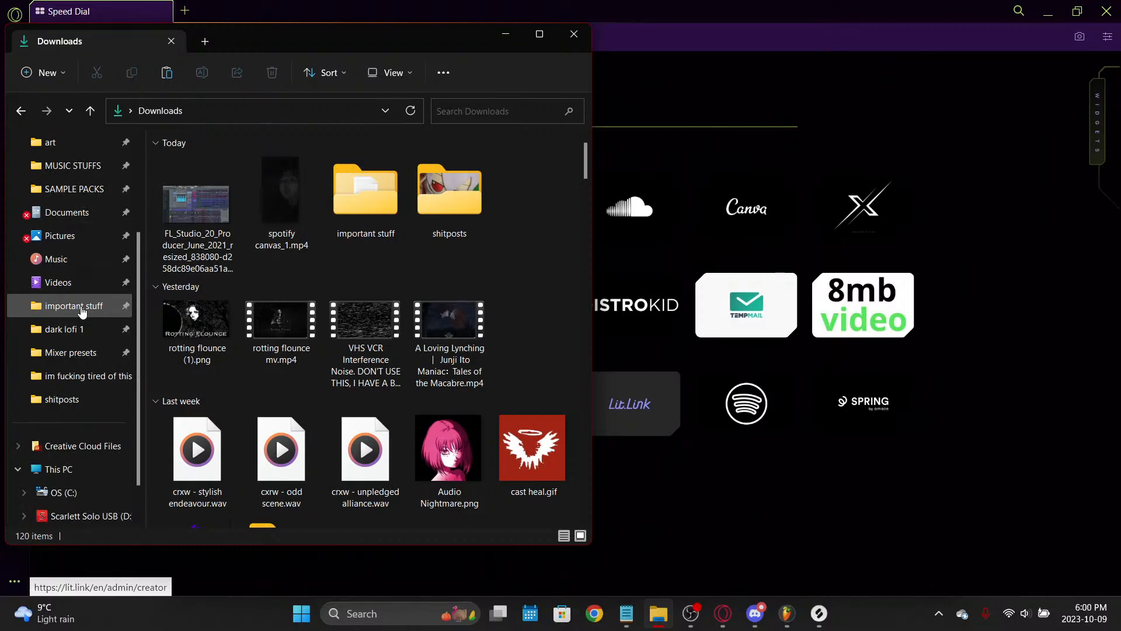
pyautogui.scroll(2, 73, 304)
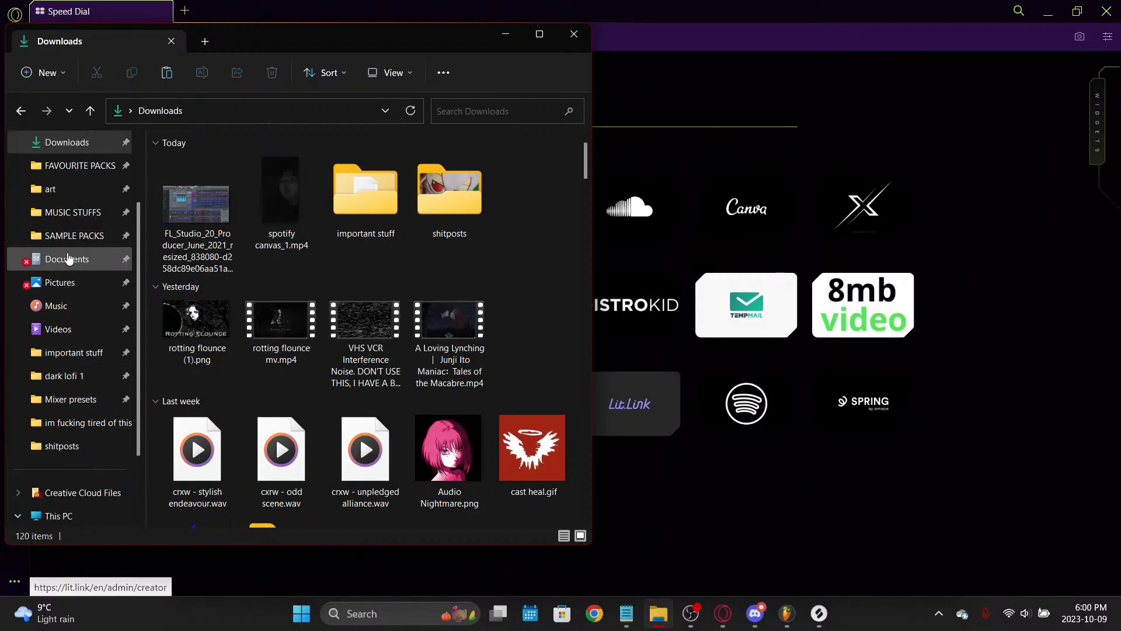
pyautogui.click(71, 212)
pyautogui.click(272, 180)
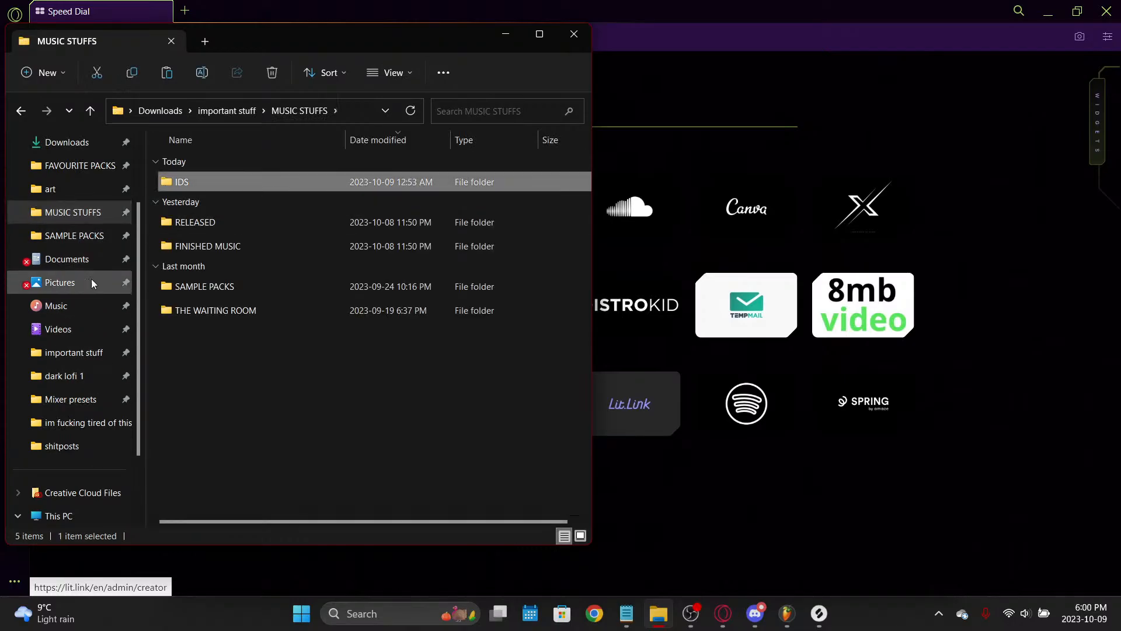
pyautogui.click(74, 352)
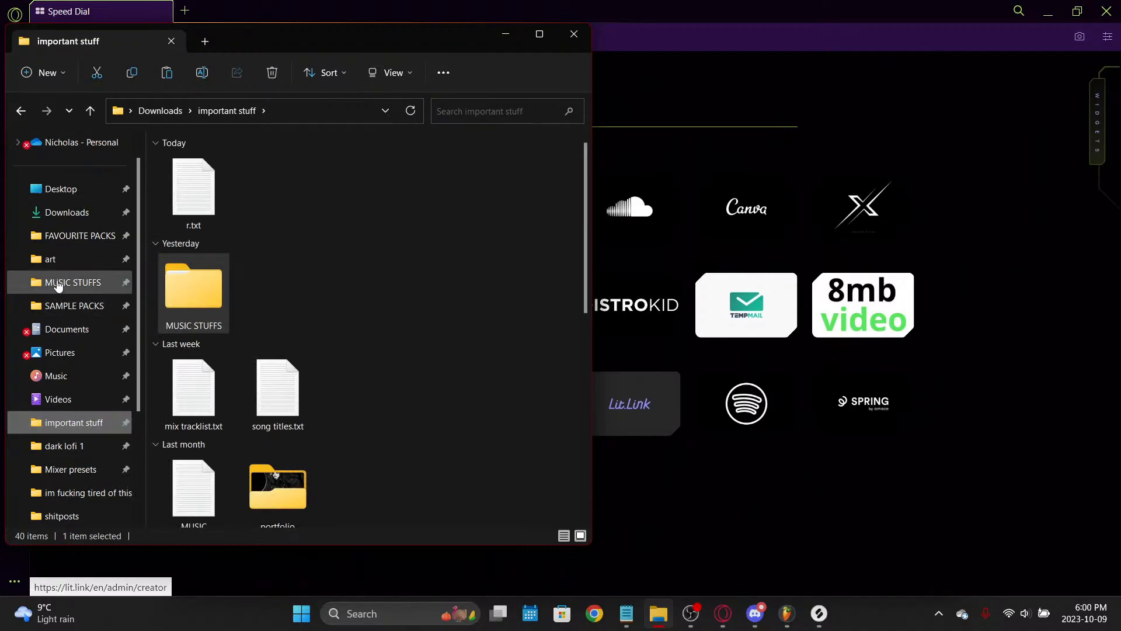
pyautogui.click(57, 283)
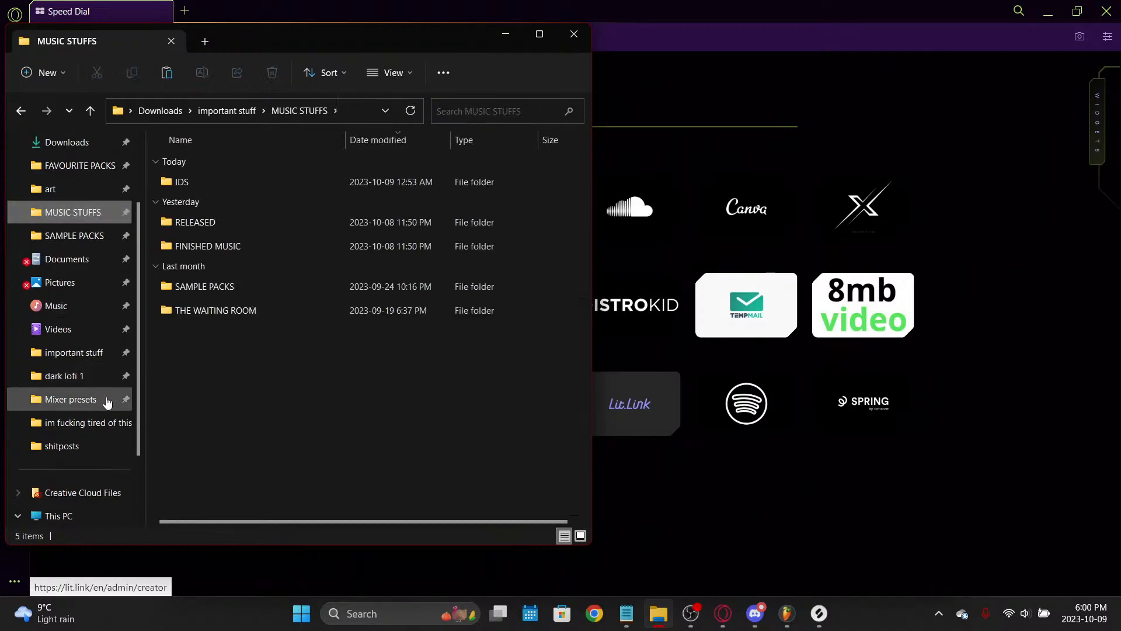
pyautogui.scroll(1, 99, 350)
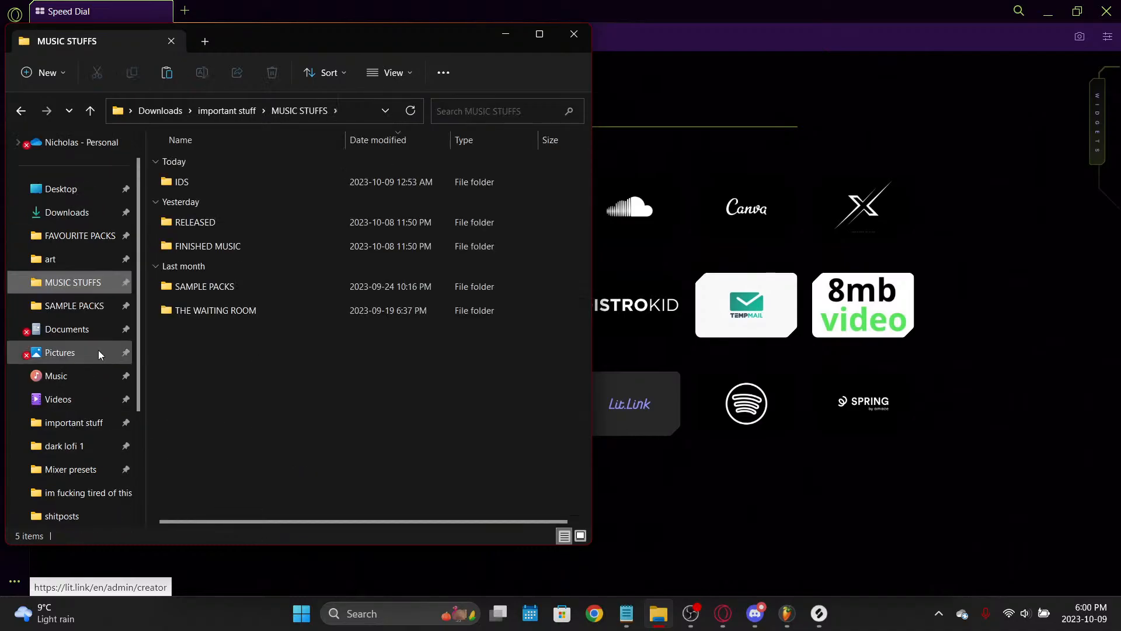
# Step: Switch to FL Studio, check the .SAMPLE PACKS and .SOUNDS folders in its browser, and return to the web browser
pyautogui.click(783, 613)
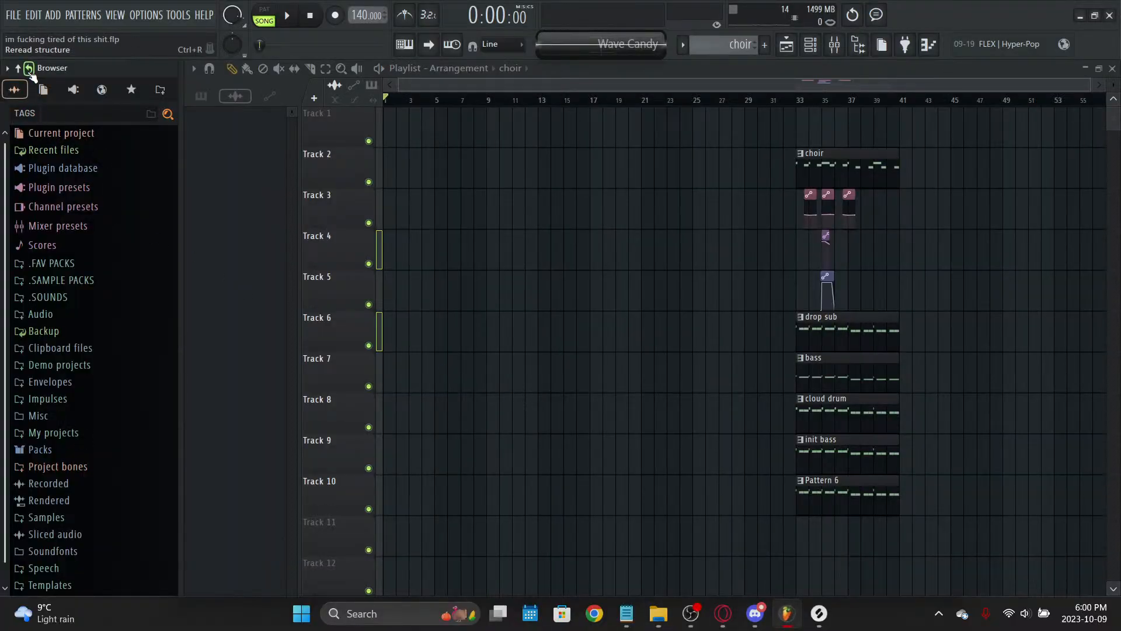
pyautogui.click(94, 284)
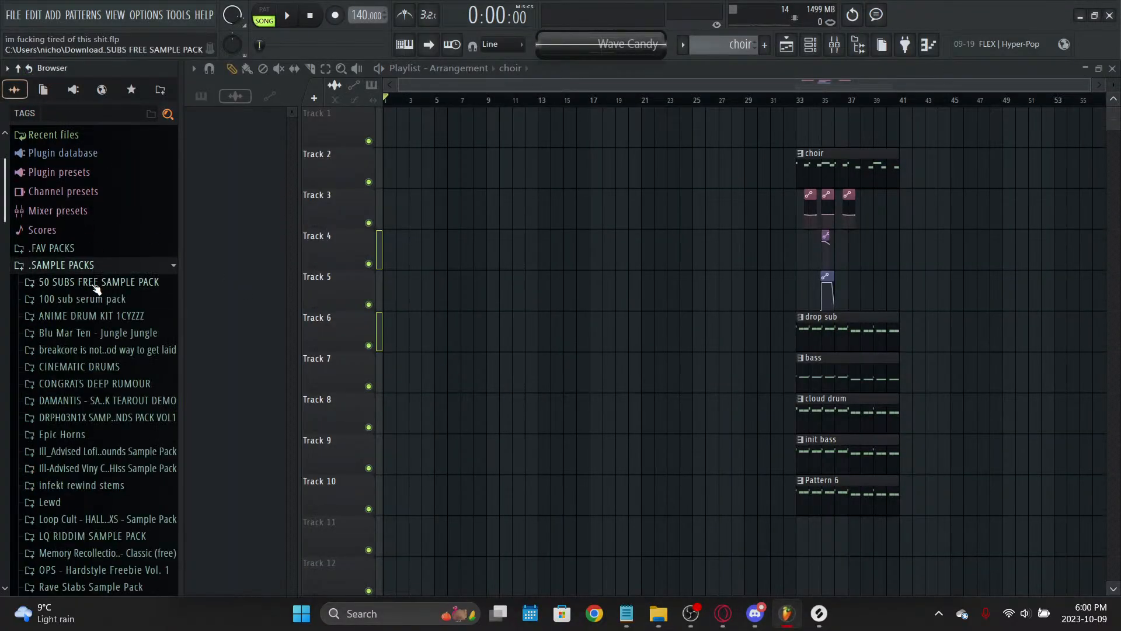
pyautogui.click(93, 271)
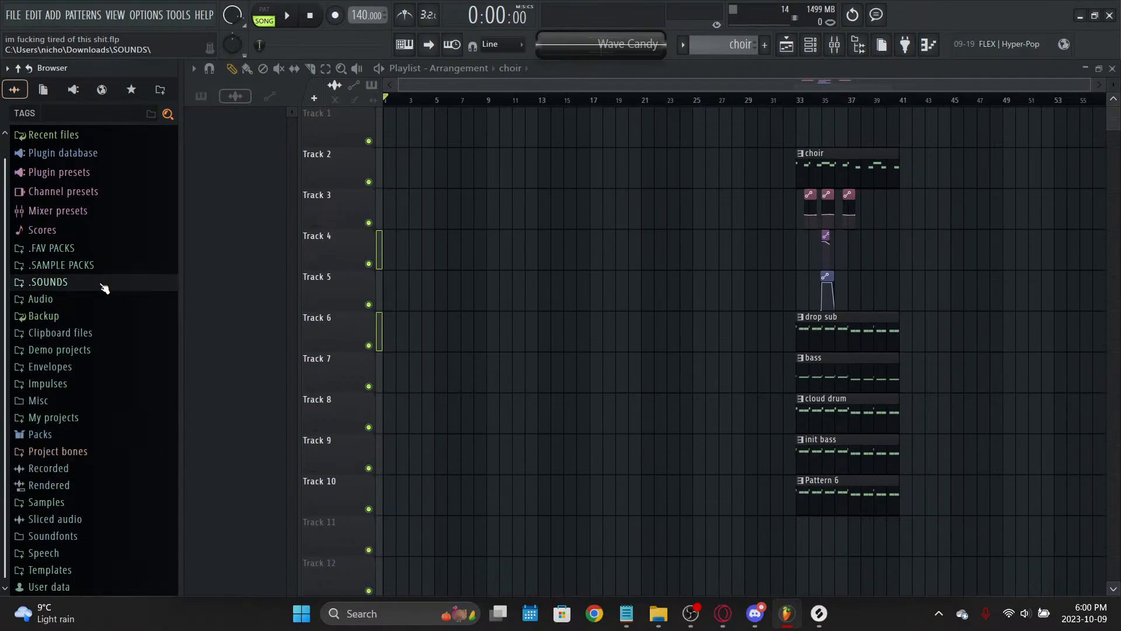
pyautogui.click(715, 621)
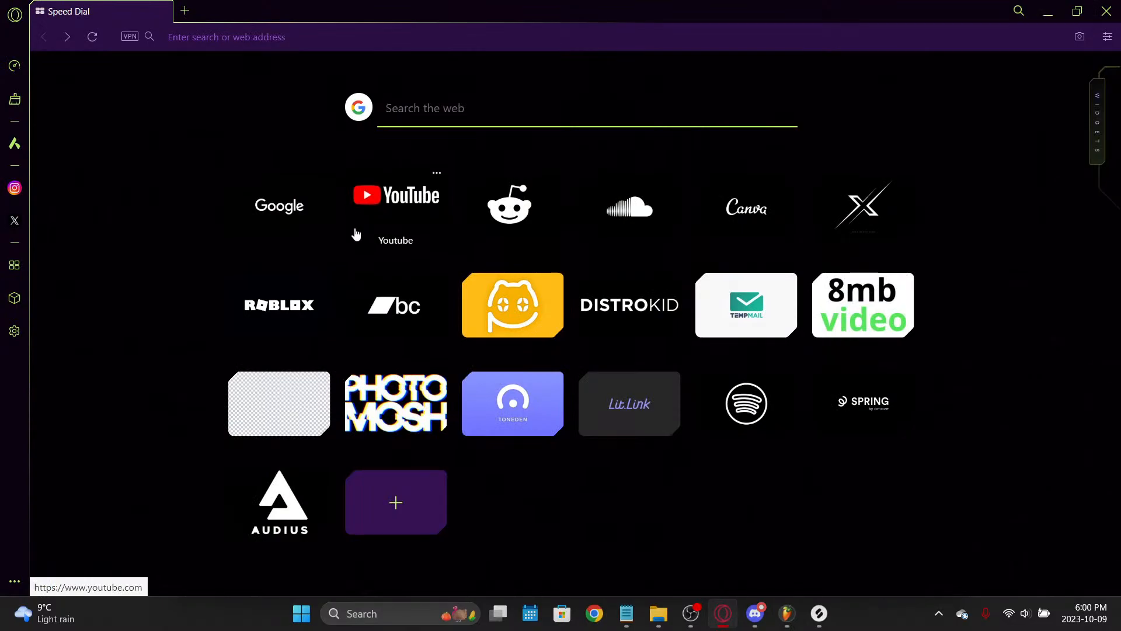
pyautogui.click(659, 614)
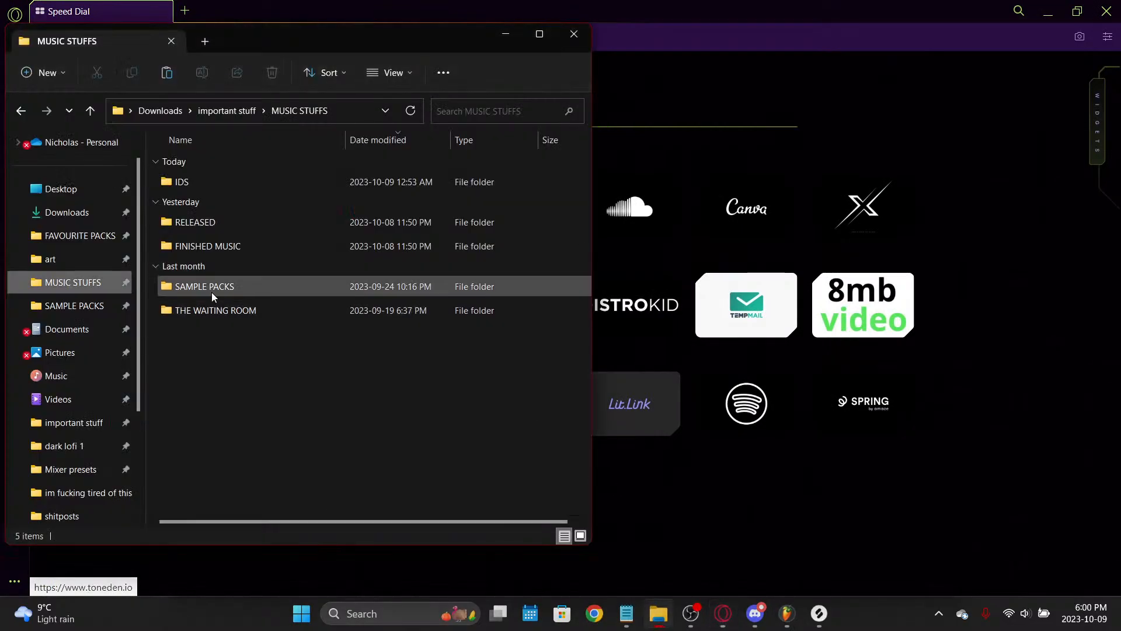
pyautogui.click(611, 306)
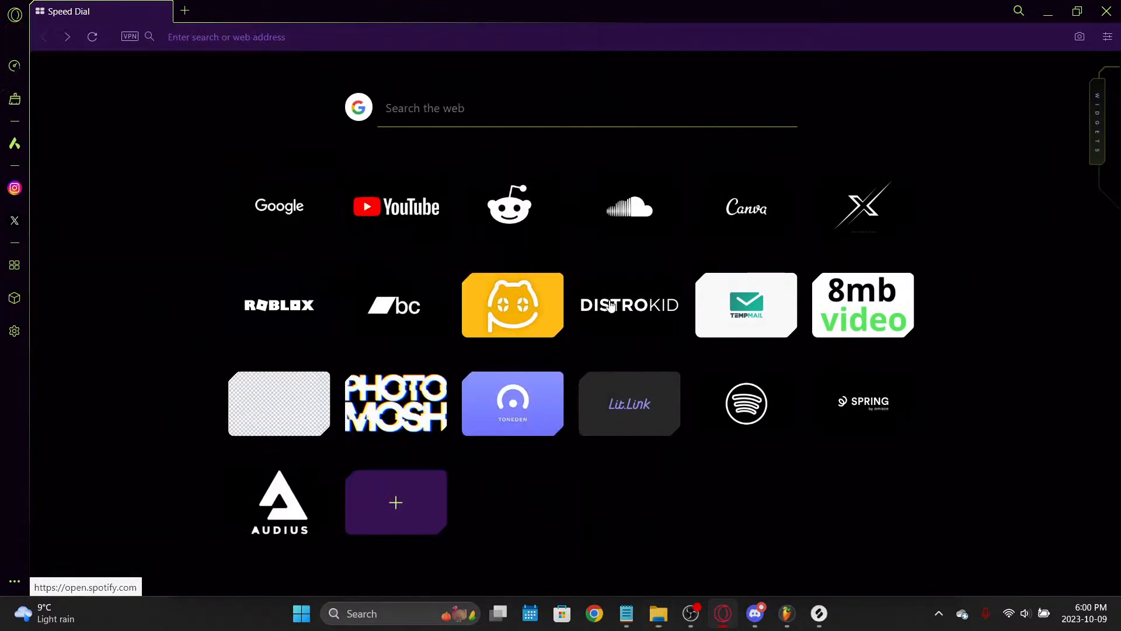
# Step: Search the web for "tts to mp3" and open Narakeet's Text to Speech MP3 page
pyautogui.click(292, 36)
pyautogui.write('tts to ')
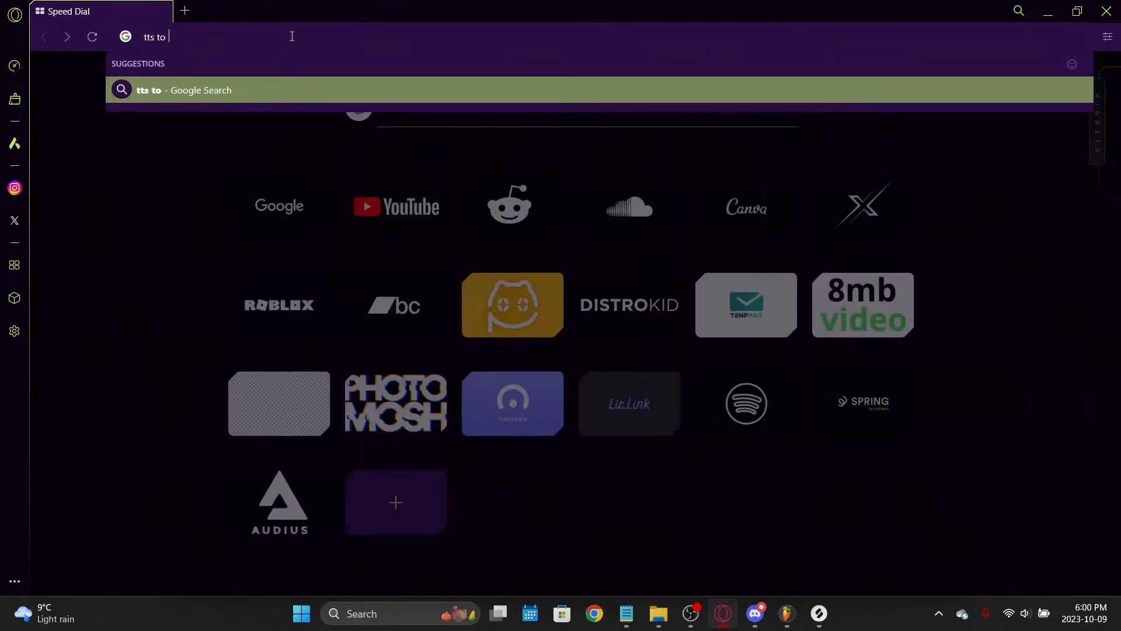
pyautogui.write('mp3')
pyautogui.press('Return')
pyautogui.scroll(-3, 257, 328)
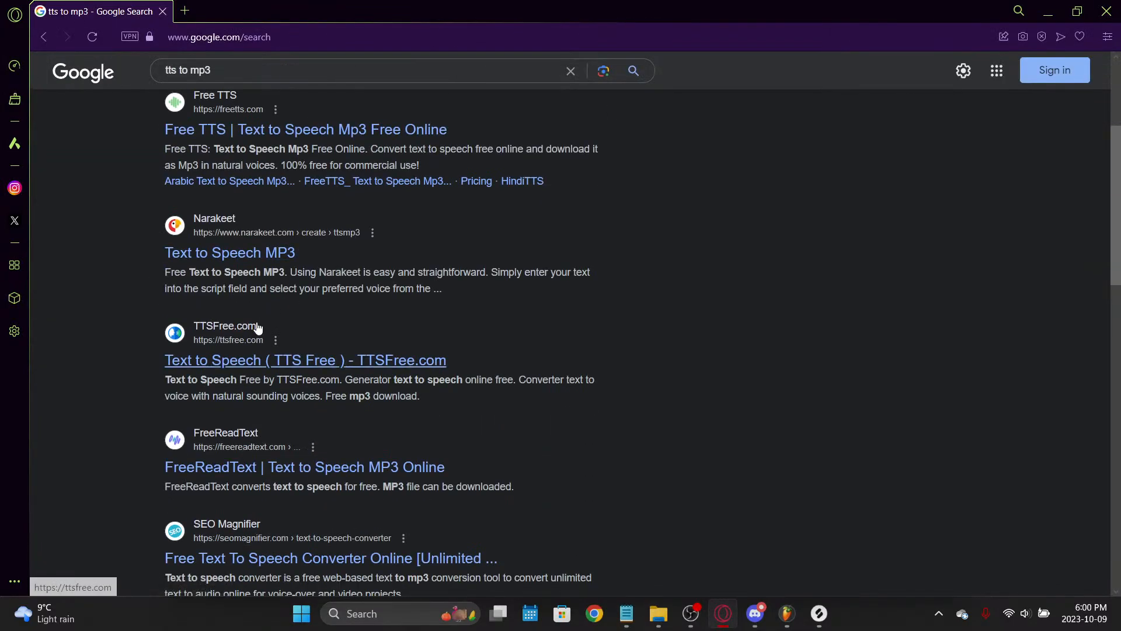
pyautogui.click(258, 328)
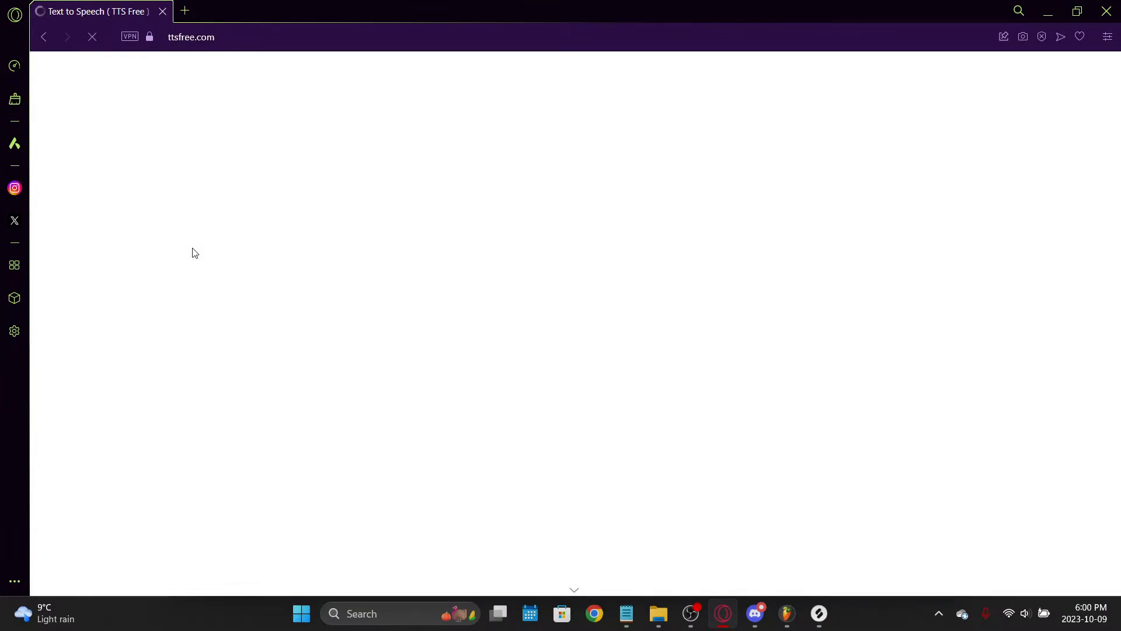
pyautogui.hotkey('alt', 'Left')
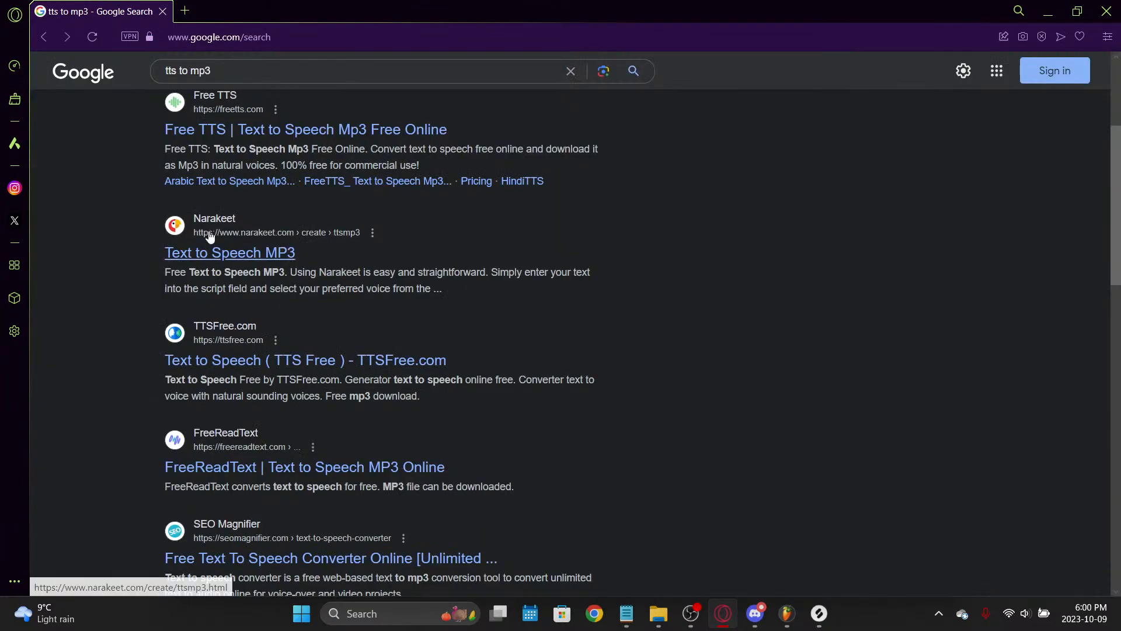
pyautogui.click(212, 241)
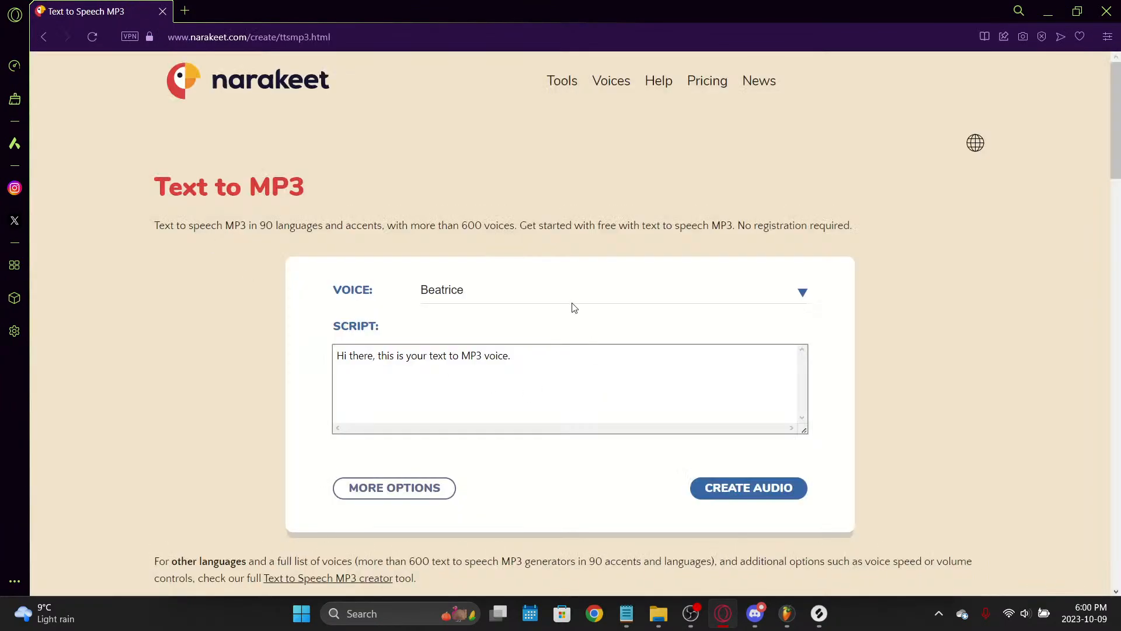
# Step: Clear the sample sentence from the Narakeet script field
pyautogui.hotkey('ctrl', 'BackSpace')
pyautogui.hotkey('ctrl', 'BackSpace')
pyautogui.hotkey('ctrl', 'BackSpace')
pyautogui.hotkey('ctrl', 'BackSpace')
pyautogui.hotkey('ctrl', 'BackSpace')
pyautogui.hotkey('ctrl', 'BackSpace')
pyautogui.hotkey('ctrl', 'BackSpace')
pyautogui.hotkey('ctrl', 'BackSpace')
pyautogui.hotkey('ctrl', 'BackSpace')
pyautogui.hotkey('ctrl', 'BackSpace')
pyautogui.hotkey('ctrl', 'BackSpace')
pyautogui.press('super+v')
pyautogui.click(666, 381)
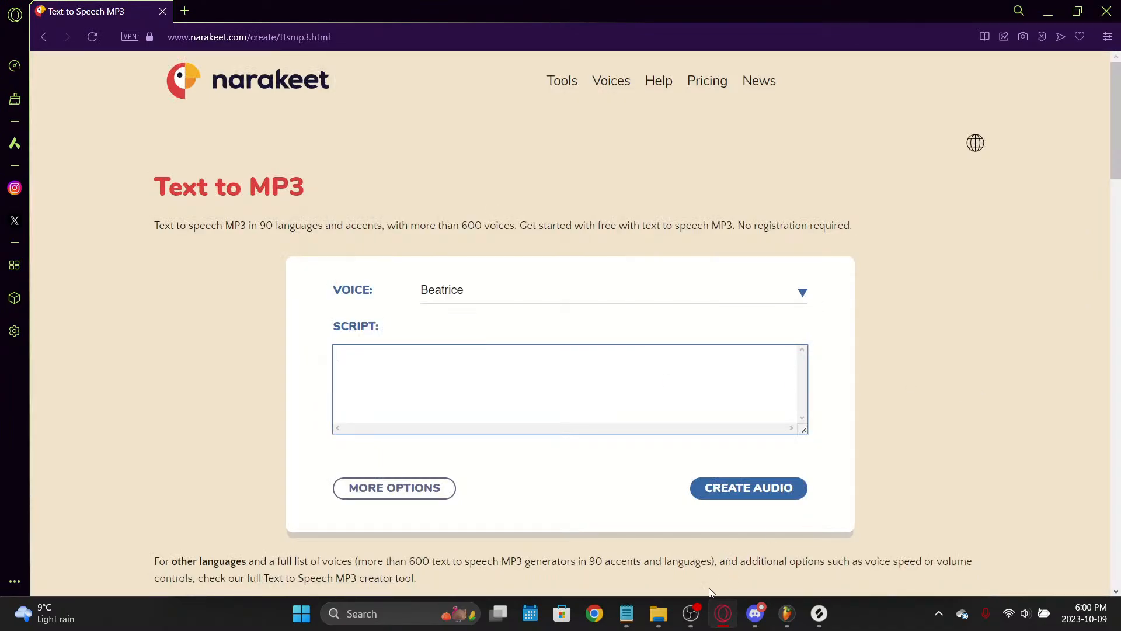
# Step: Copy the poem's first half in r.txt, through "for answers." she states., and paste it into the Narakeet script
pyautogui.click(638, 623)
pyautogui.moveTo(126, 240); pyautogui.dragTo(1, 8)
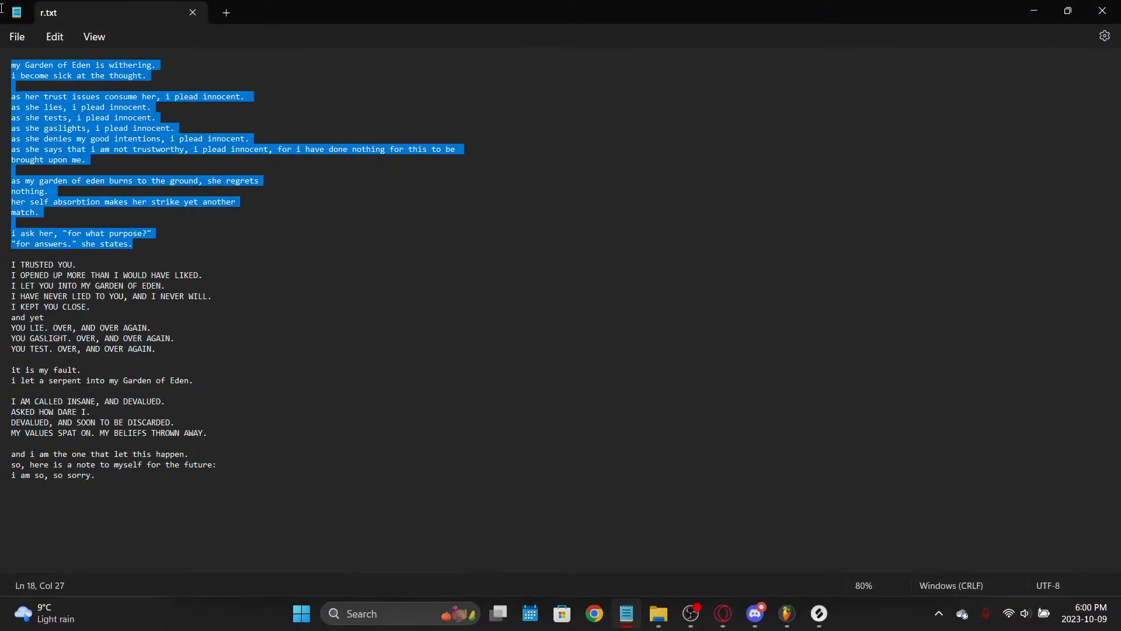
pyautogui.hotkey('alt', 'Tab')
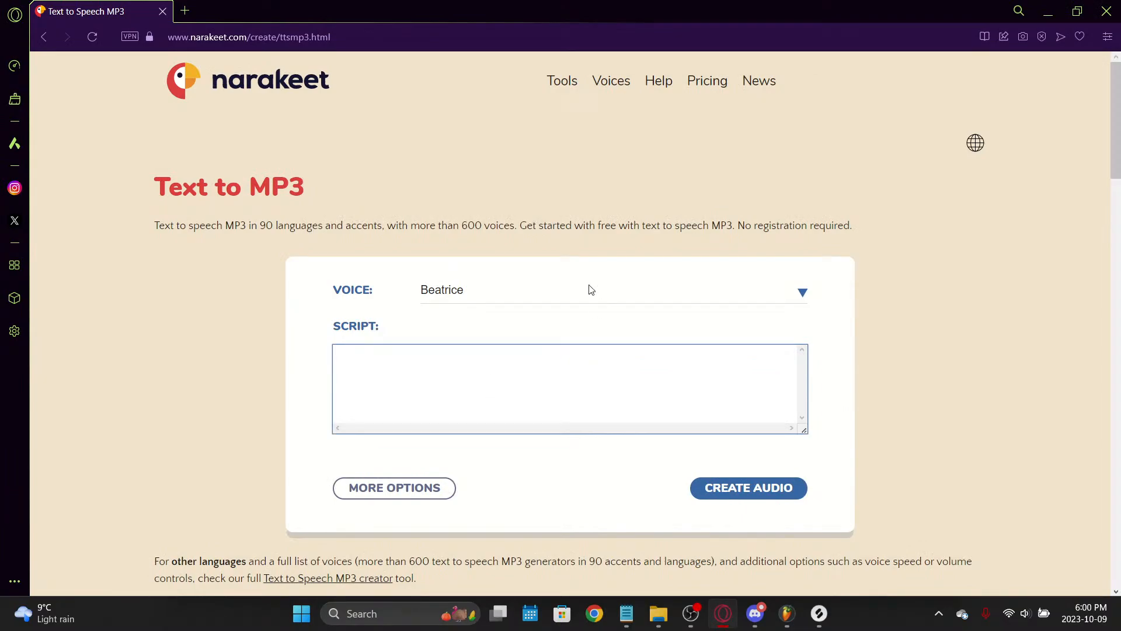
pyautogui.hotkey('ctrl', 'v')
# Step: Set the voice to the Canadian Pamela, create the audio and download it
pyautogui.click(570, 297)
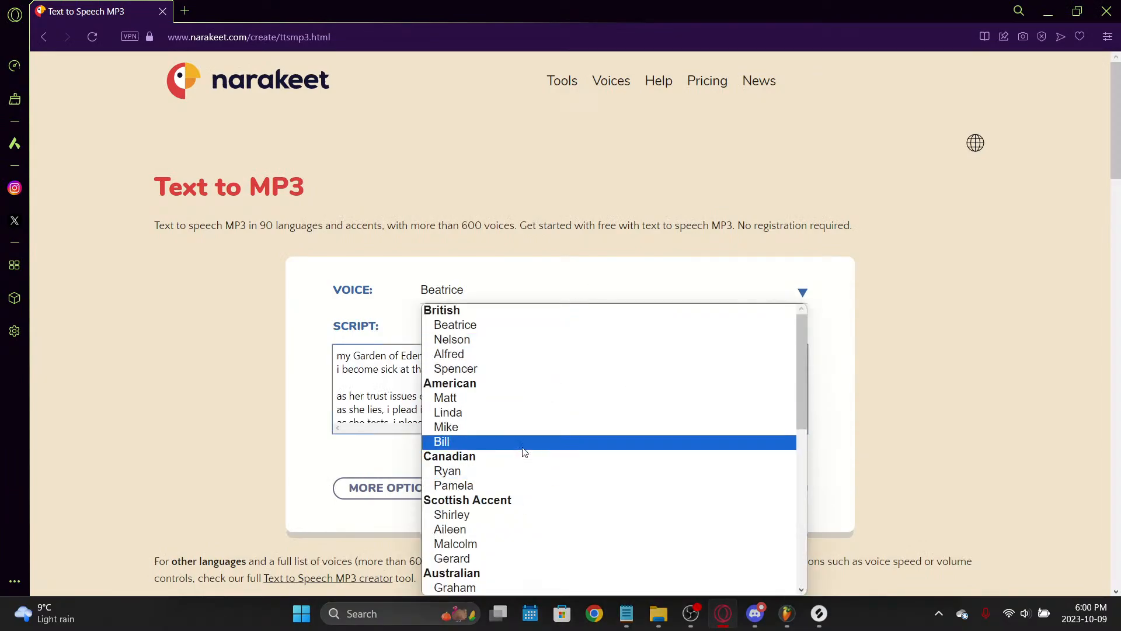
pyautogui.click(527, 486)
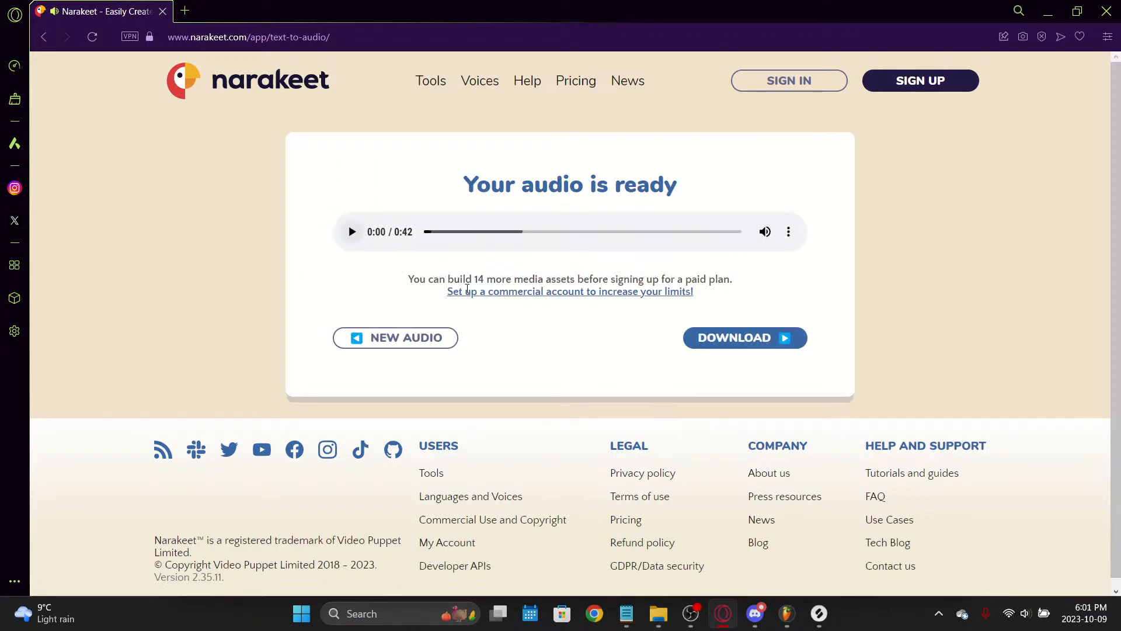
pyautogui.click(771, 337)
# Step: In the Downloads folder, briefly open my Garden of Eden is.mp3 in the media player and rename it tts part 1.mp3
pyautogui.click(658, 613)
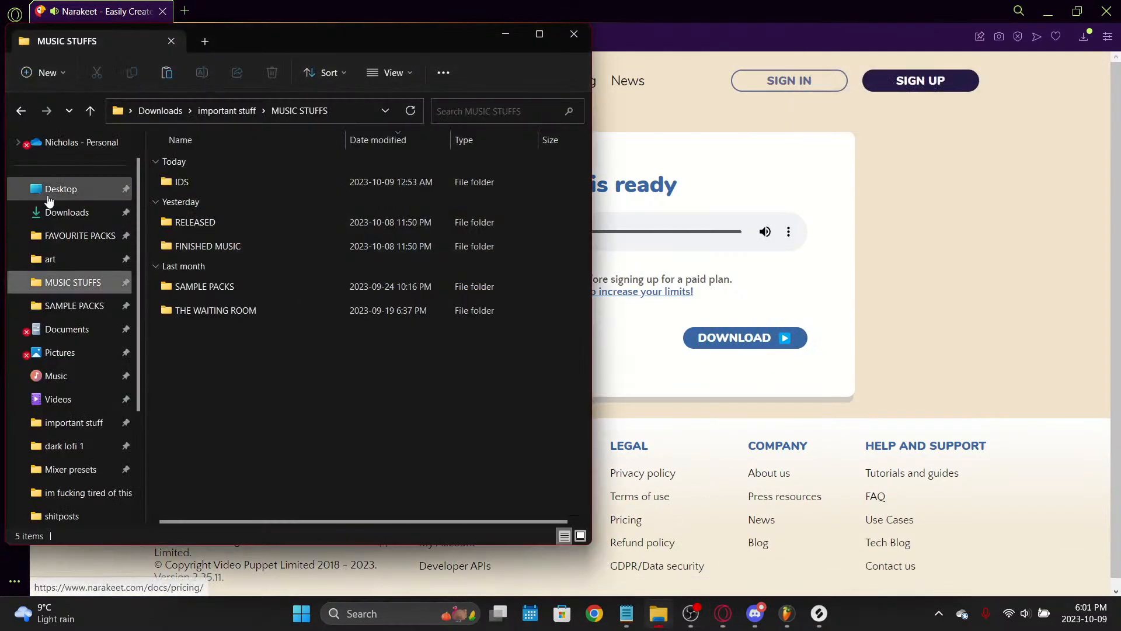
pyautogui.click(66, 213)
pyautogui.doubleClick(182, 202)
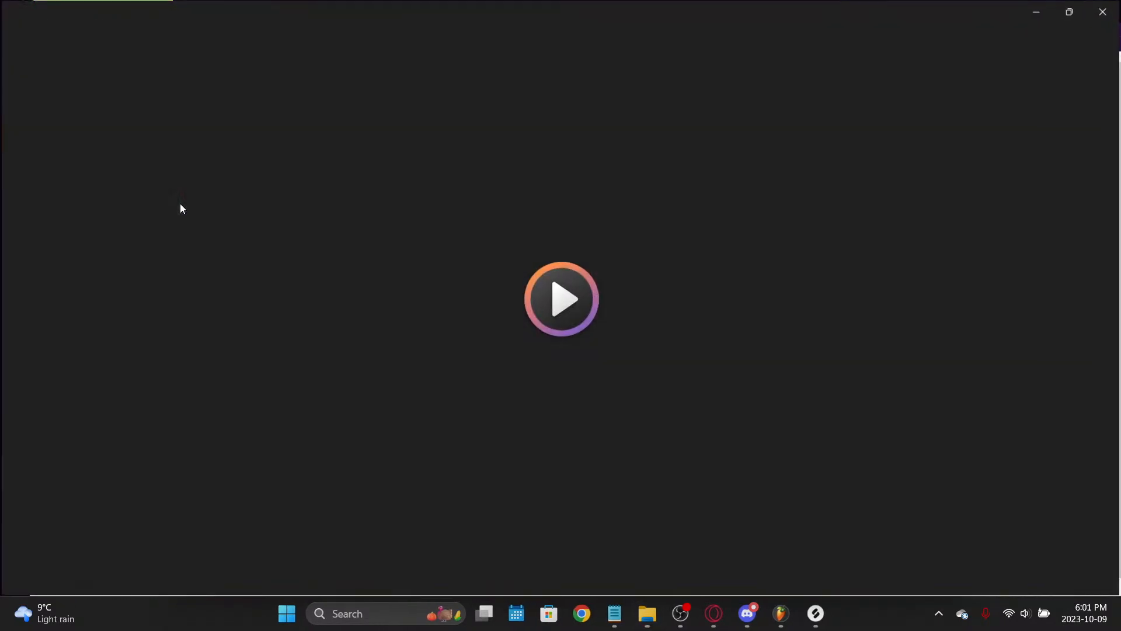
pyautogui.click(1115, 5)
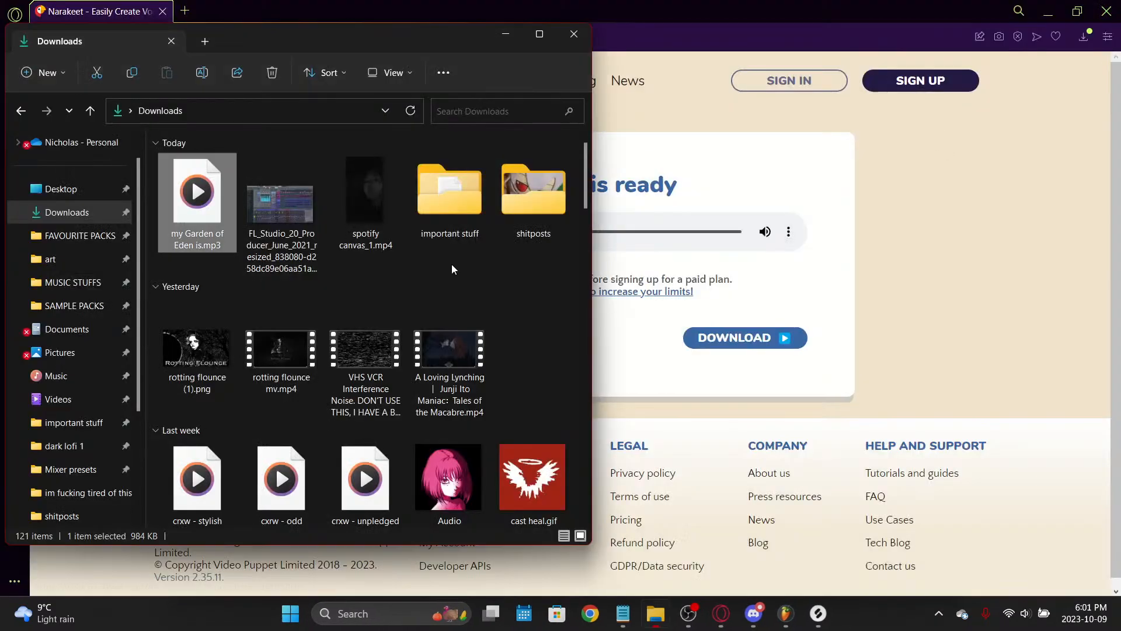
pyautogui.click(202, 72)
pyautogui.write('tts')
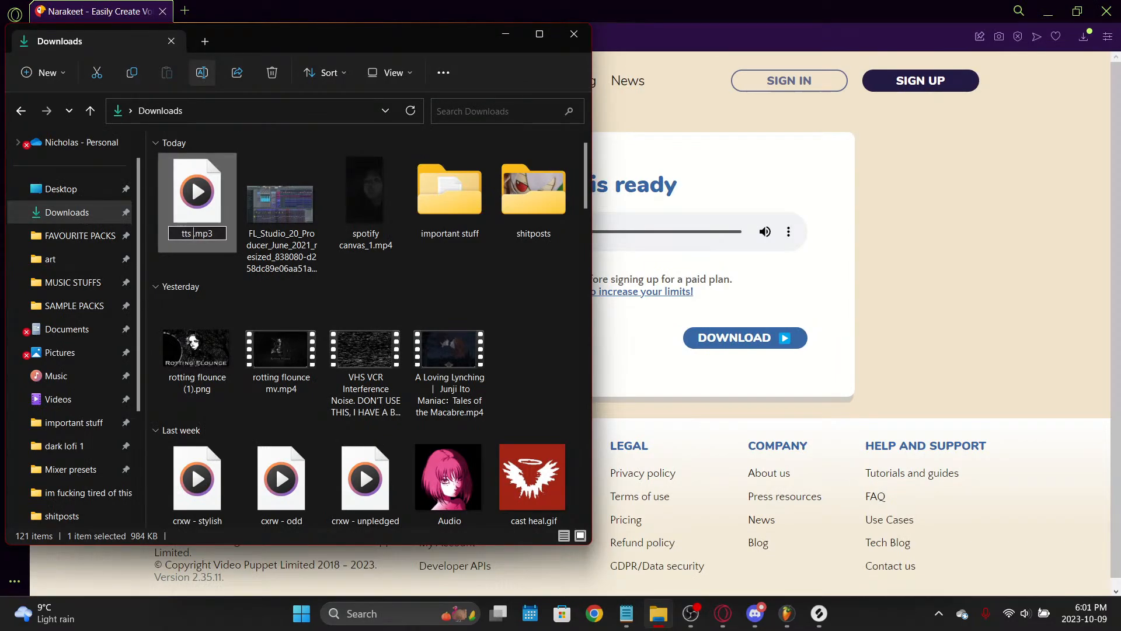
pyautogui.write(' part 1')
pyautogui.press('Return')
# Step: Start a new audio in Narakeet and copy the poem's second half from r.txt, beginning at "I TRUSTED YOU."
pyautogui.click(947, 292)
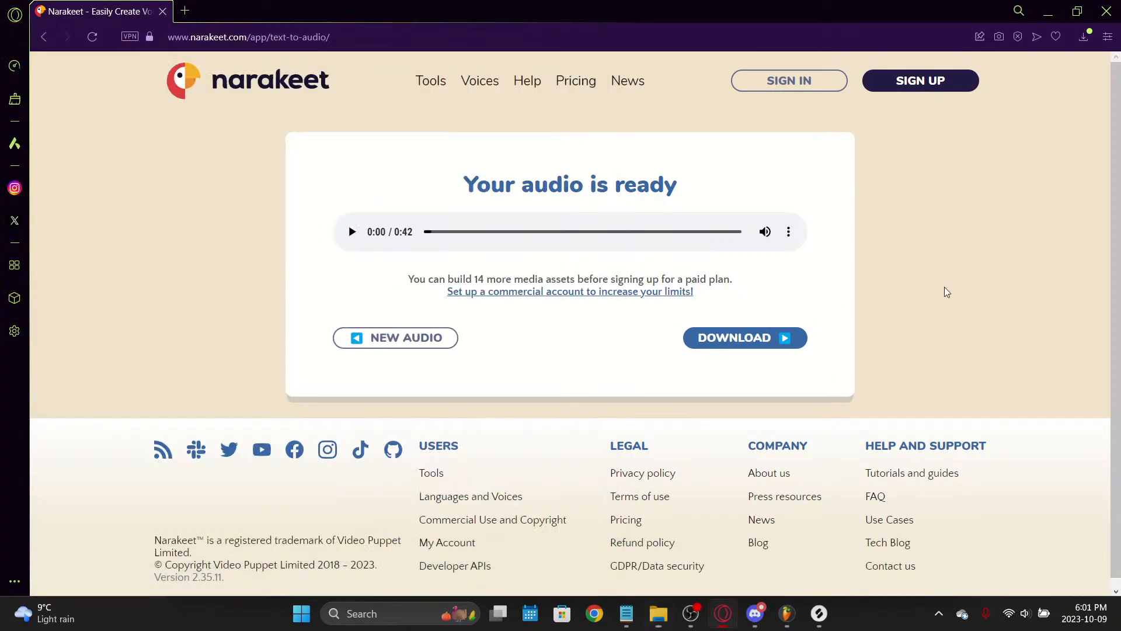
pyautogui.click(439, 346)
pyautogui.click(628, 615)
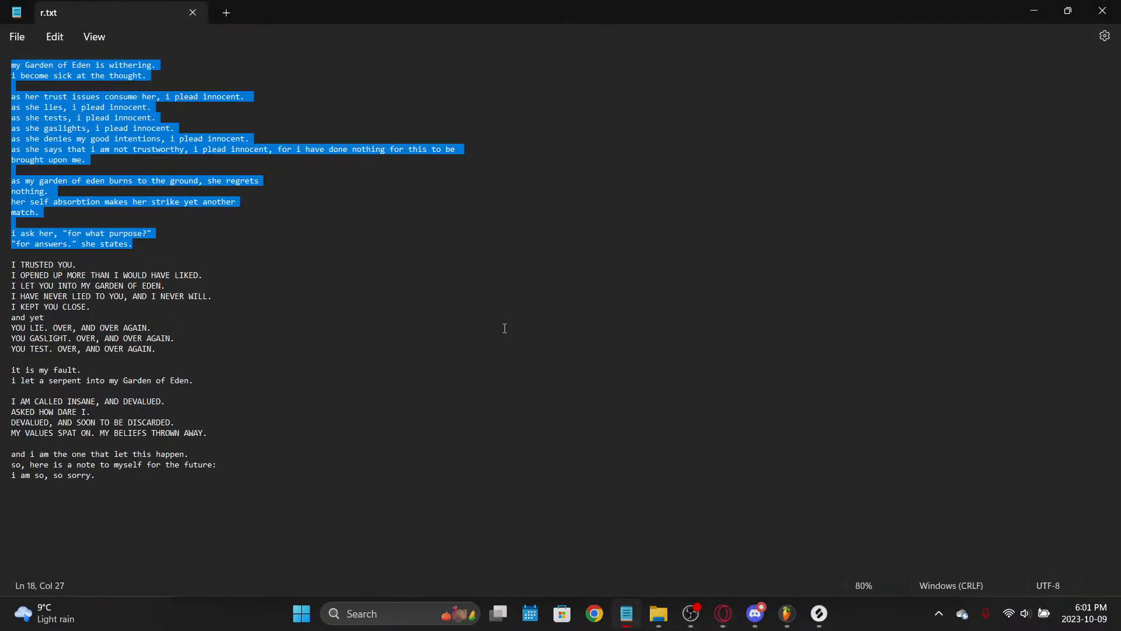
pyautogui.moveTo(242, 473); pyautogui.dragTo(1, 262)
pyautogui.hotkey('ctrl', 'c')
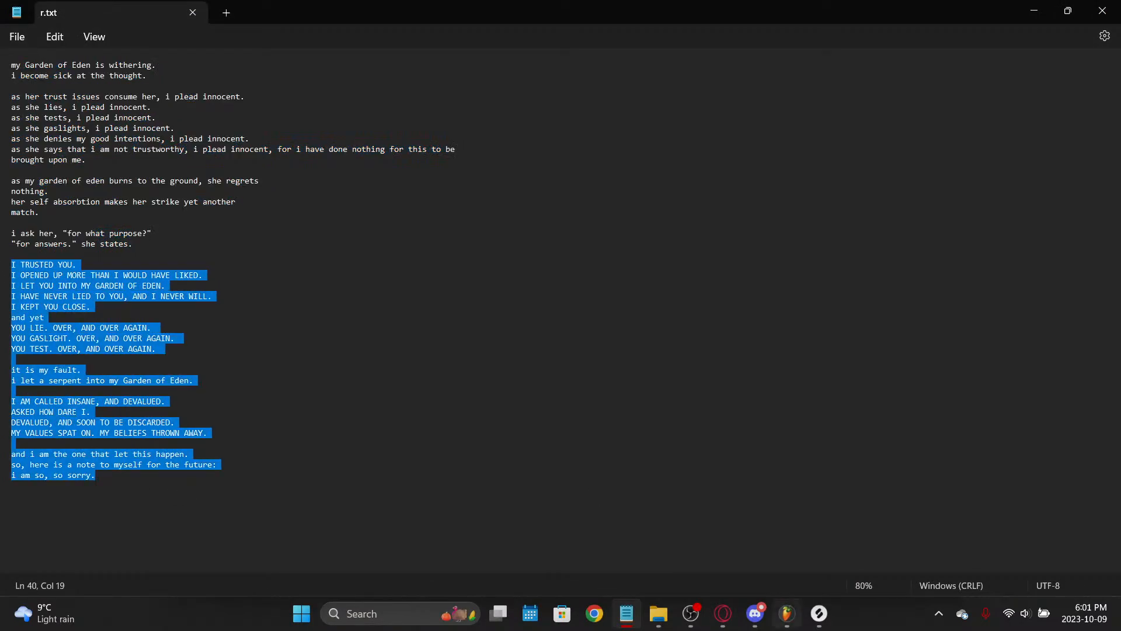
# Step: Replace the Narakeet script with the copied second half of the poem and create the audio
pyautogui.click(723, 613)
pyautogui.scroll(-3, 508, 393)
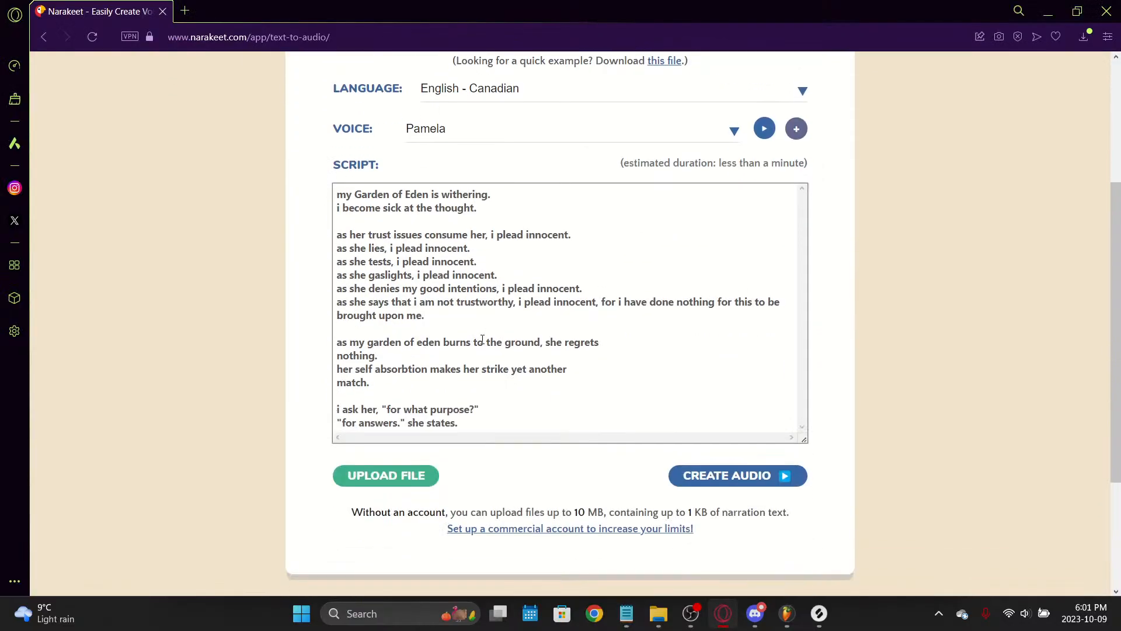
pyautogui.hotkey('ctrl', 'a')
pyautogui.press('BackSpace')
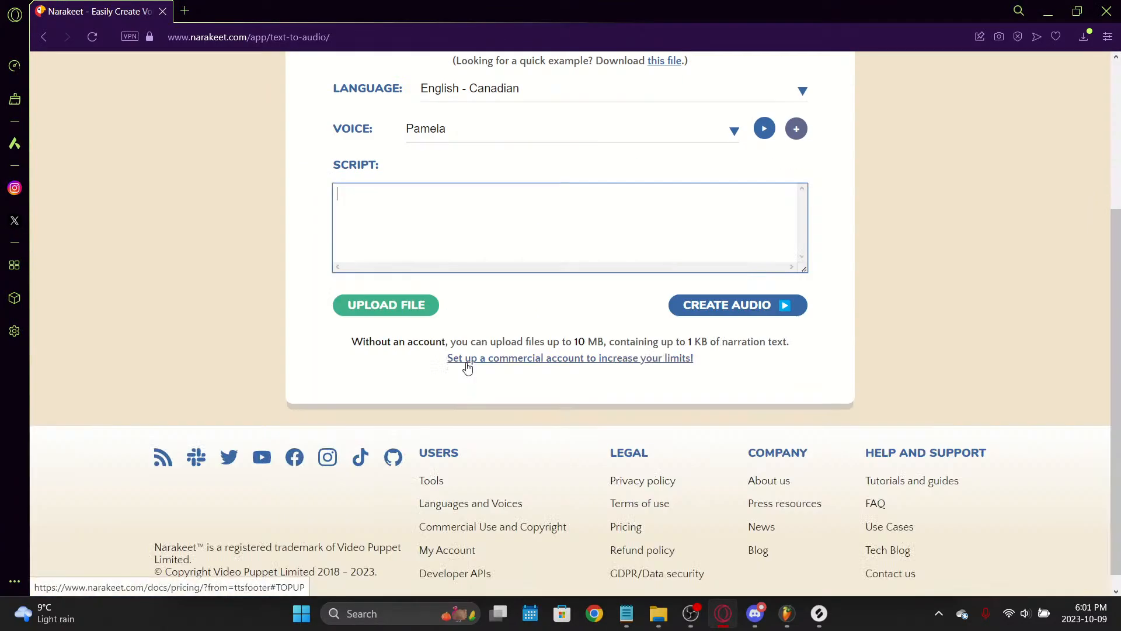
pyautogui.hotkey('ctrl', 'v')
pyautogui.click(695, 503)
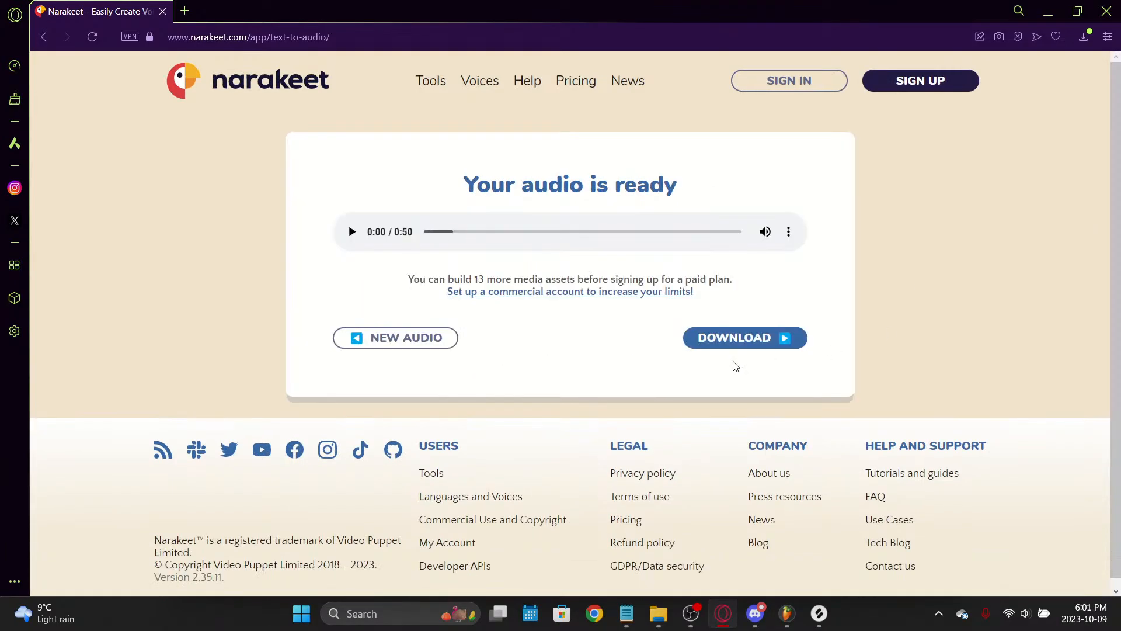
# Step: Download the finished second audio from Narakeet and rename it tts part 2.mp3 in the Downloads folder
pyautogui.click(352, 239)
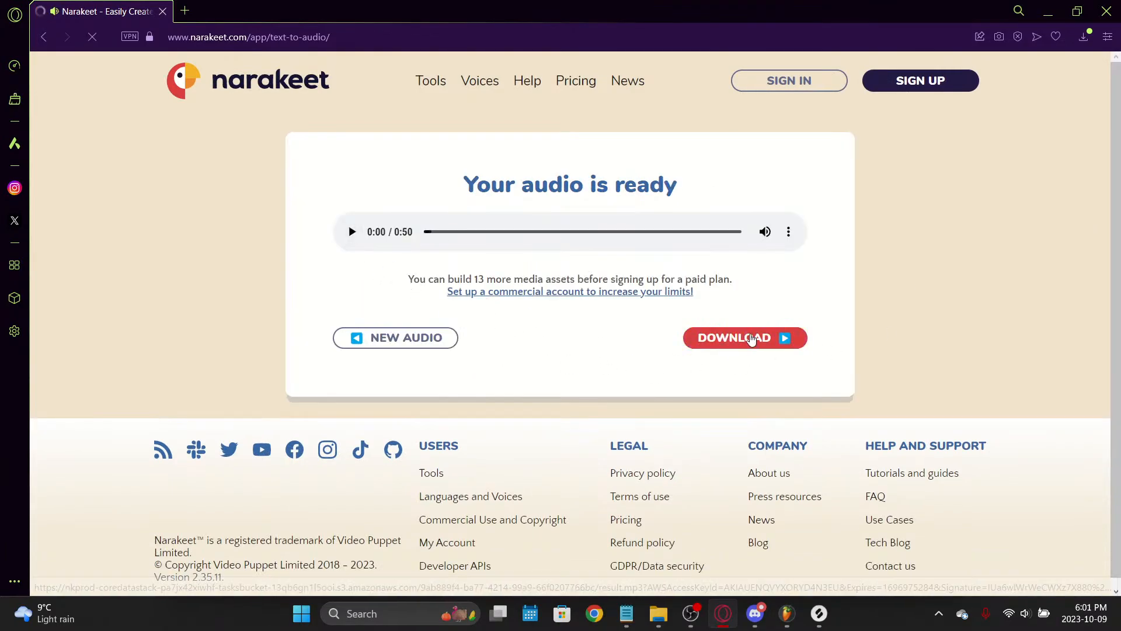
pyautogui.click(749, 337)
pyautogui.click(659, 613)
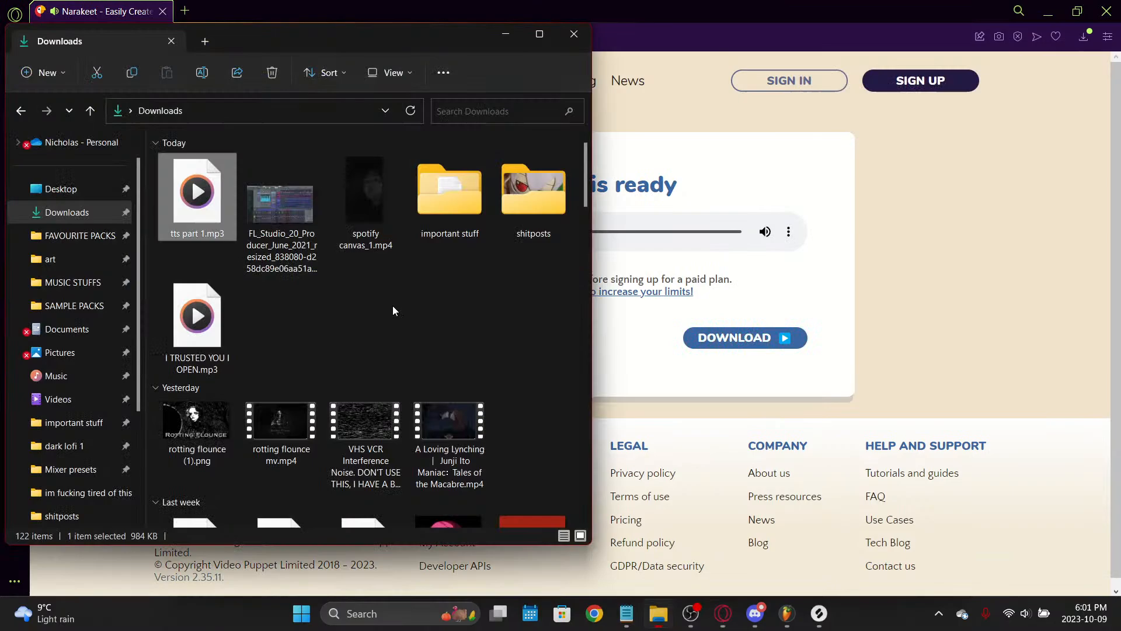
pyautogui.click(61, 209)
pyautogui.click(202, 201)
pyautogui.click(193, 74)
pyautogui.write('tt')
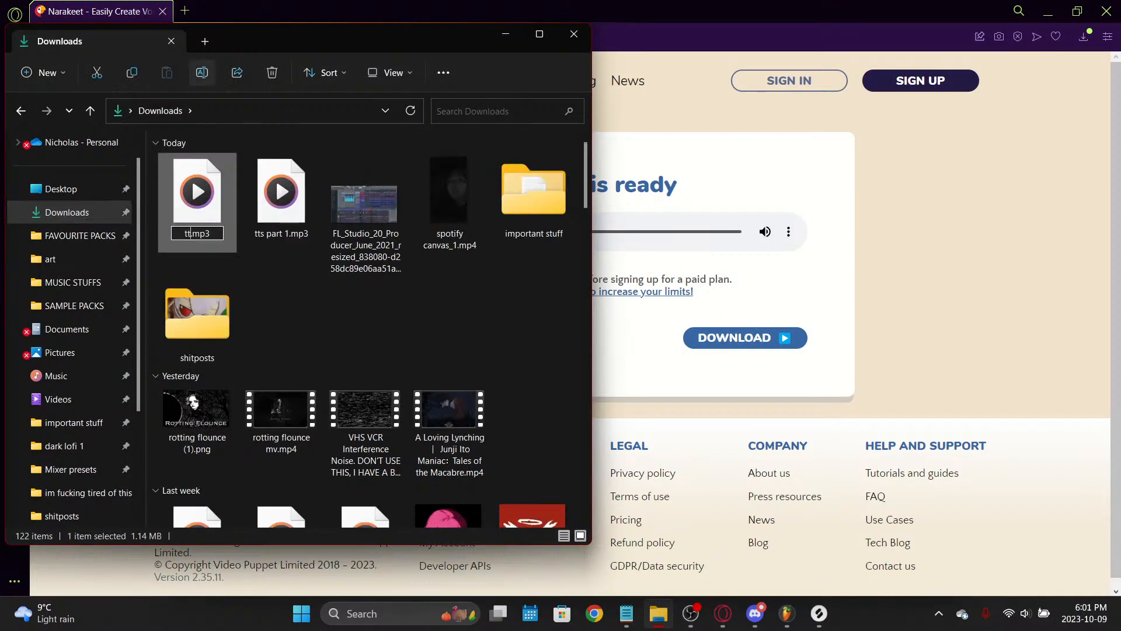
pyautogui.press('Return')
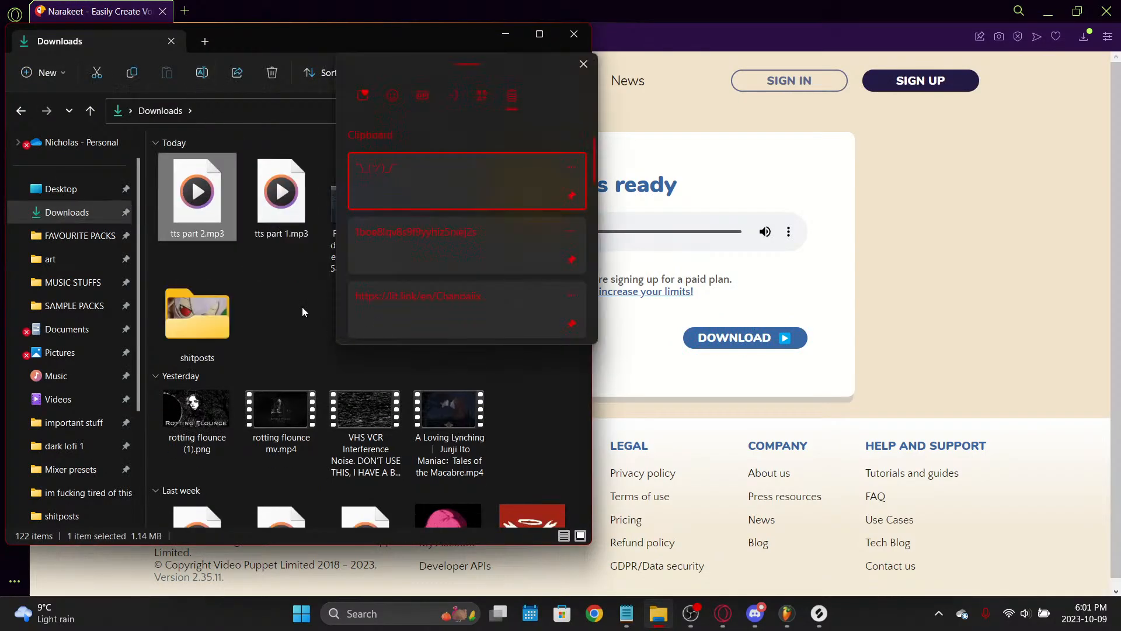
# Step: Import tts part 1.mp3 and tts part 2.mp3 into the FL Studio project and cut their two clips from the playlist
pyautogui.click(787, 613)
pyautogui.click(659, 613)
pyautogui.keyDown('ctrl'); pyautogui.click(252, 193); pyautogui.keyUp('ctrl')
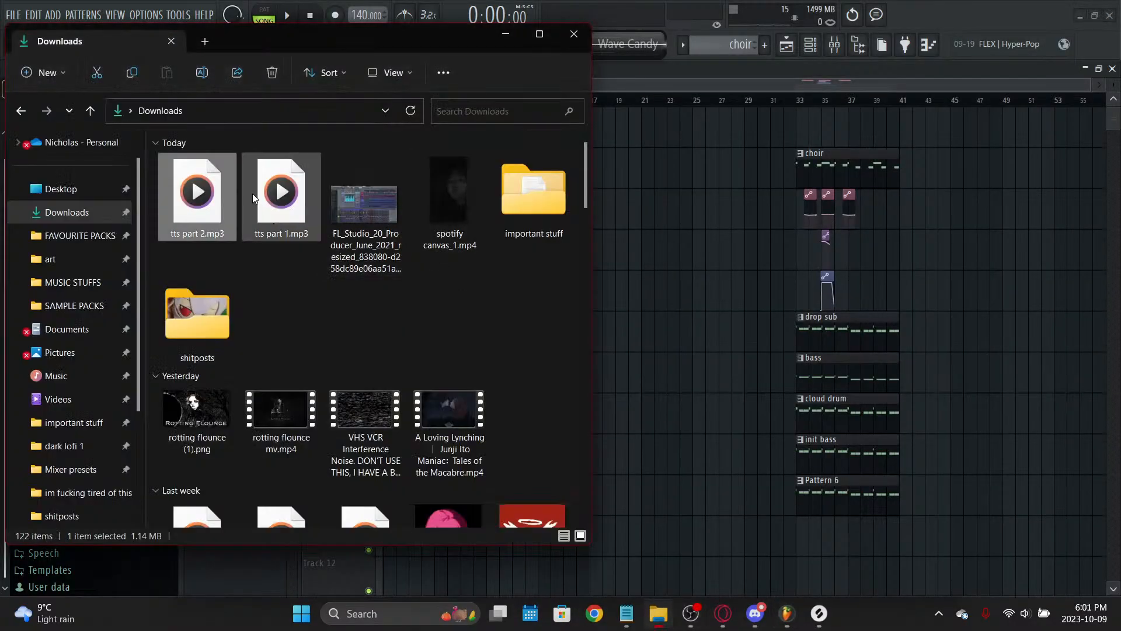
pyautogui.moveTo(253, 194); pyautogui.dragTo(706, 280)
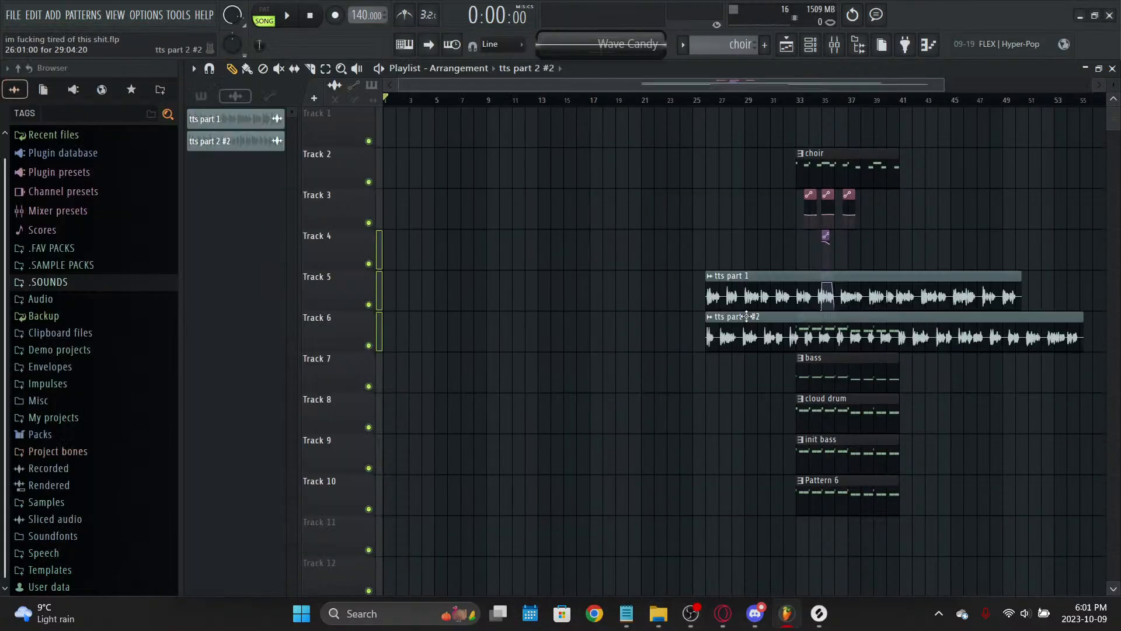
pyautogui.moveTo(747, 316); pyautogui.dragTo(731, 306)
pyautogui.hotkey('ctrl', 'x')
# Step: Rename the tts part 2 #2 audio clip as tts part 2
pyautogui.rightClick(232, 145)
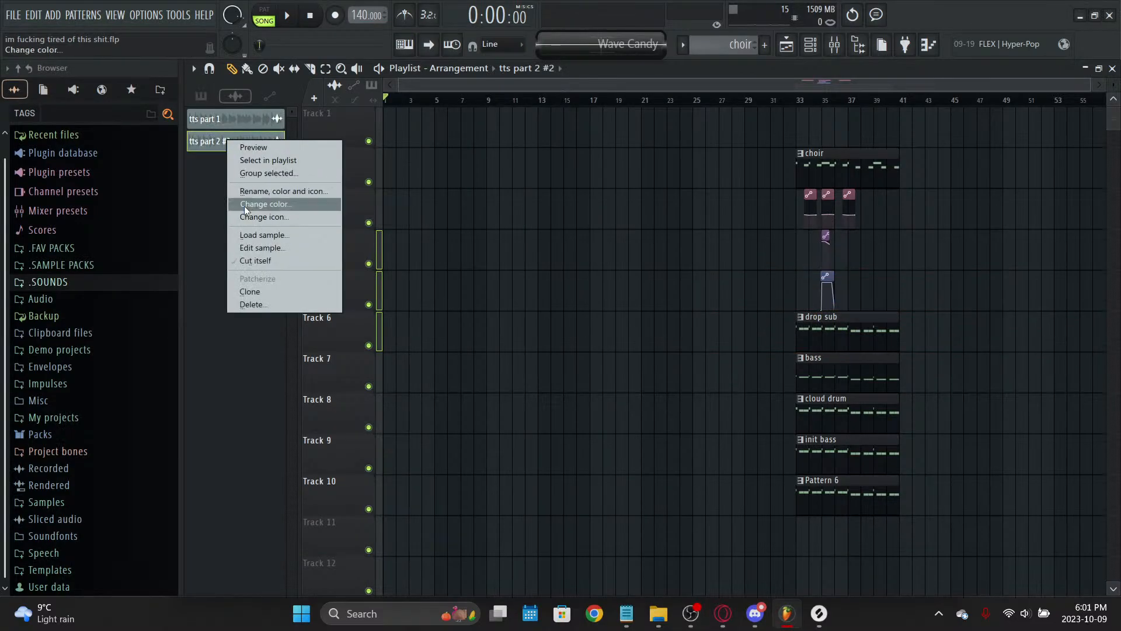
pyautogui.click(268, 191)
pyautogui.press('BackSpace')
pyautogui.press('BackSpace')
pyautogui.press('BackSpace')
pyautogui.press('Return')
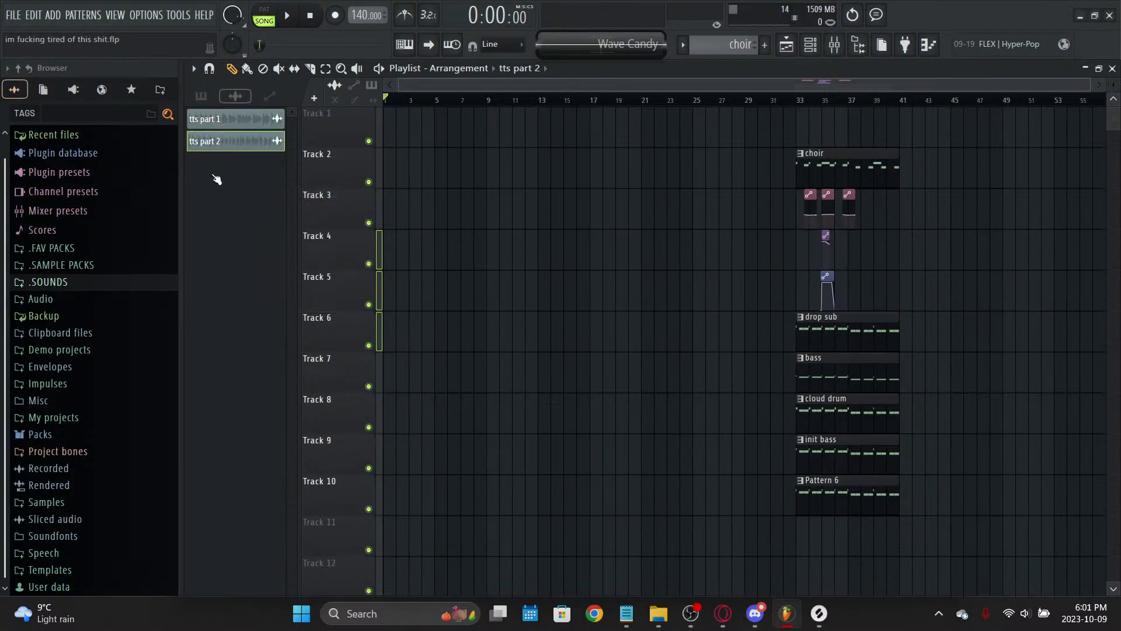
# Step: Normalize the tts part 1 and tts part 2 audio clips in their sample settings
pyautogui.doubleClick(227, 119)
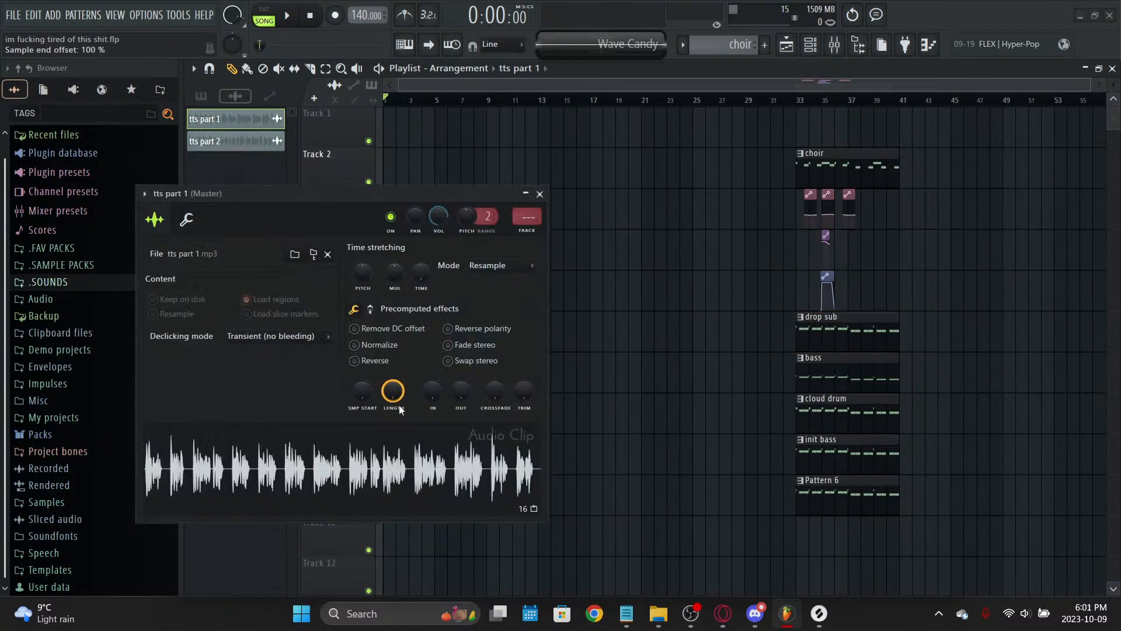
pyautogui.click(381, 344)
pyautogui.press('Escape')
pyautogui.doubleClick(267, 143)
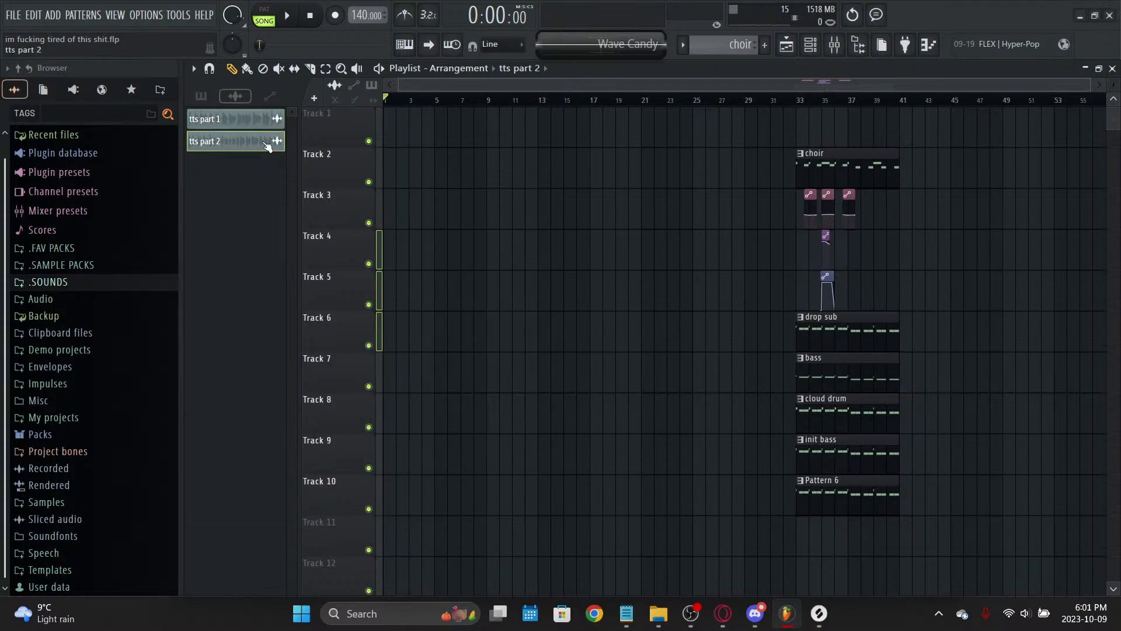
pyautogui.click(252, 216)
pyautogui.press('Escape')
# Step: Place tts part 1 at the start of Track 1 and tts part 2 directly behind it on the same track
pyautogui.click(239, 121)
pyautogui.moveTo(241, 122); pyautogui.dragTo(351, 112)
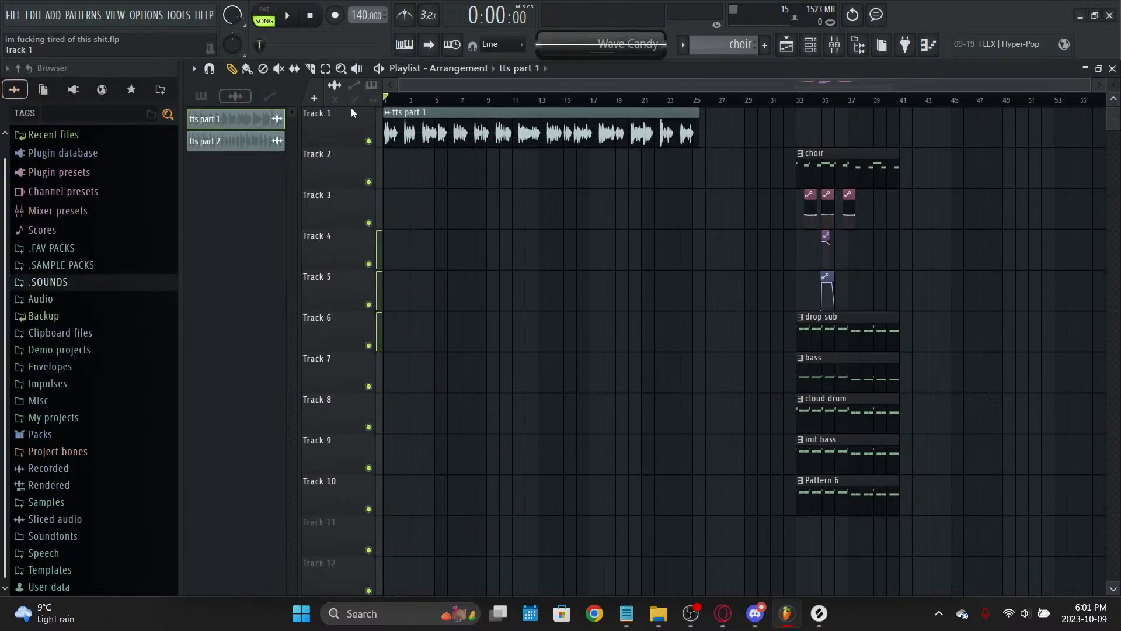
pyautogui.click(263, 139)
pyautogui.click(701, 132)
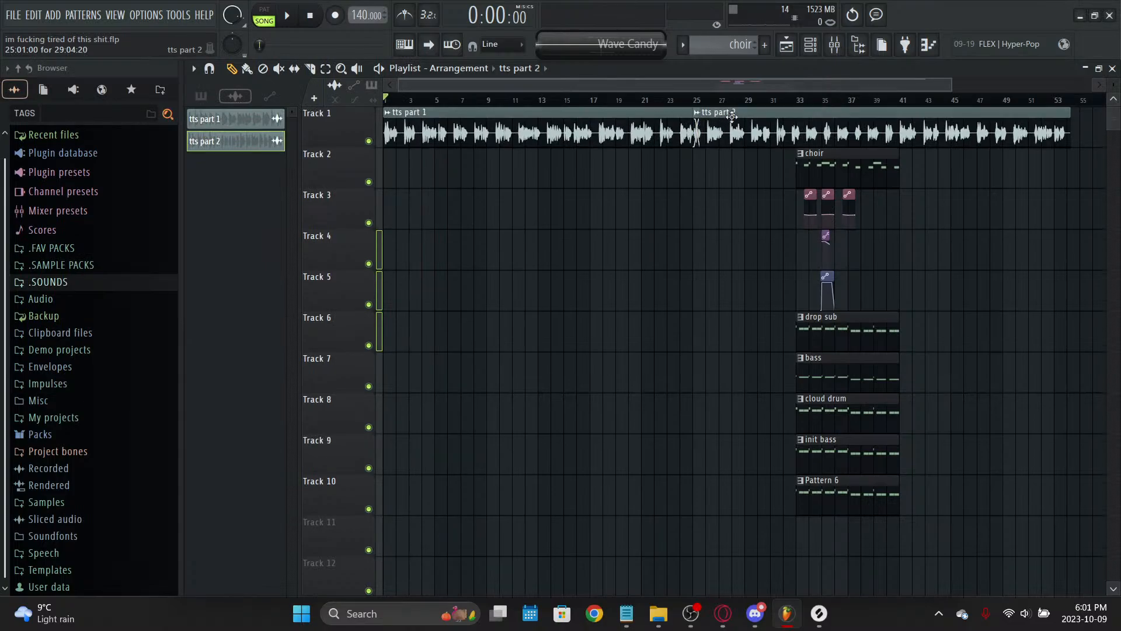
pyautogui.moveTo(730, 118); pyautogui.dragTo(685, 130)
pyautogui.click(882, 19)
pyautogui.click(577, 57)
pyautogui.press('Escape')
pyautogui.scroll(-2, 696, 111)
pyautogui.scroll(4, 685, 134)
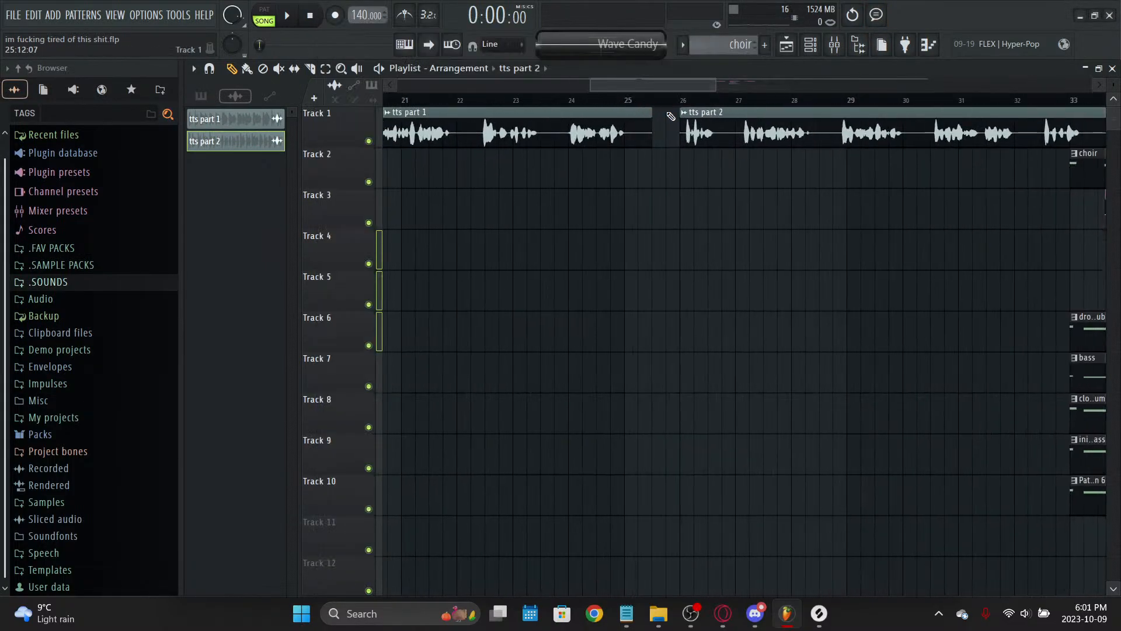
pyautogui.scroll(-4, 856, 113)
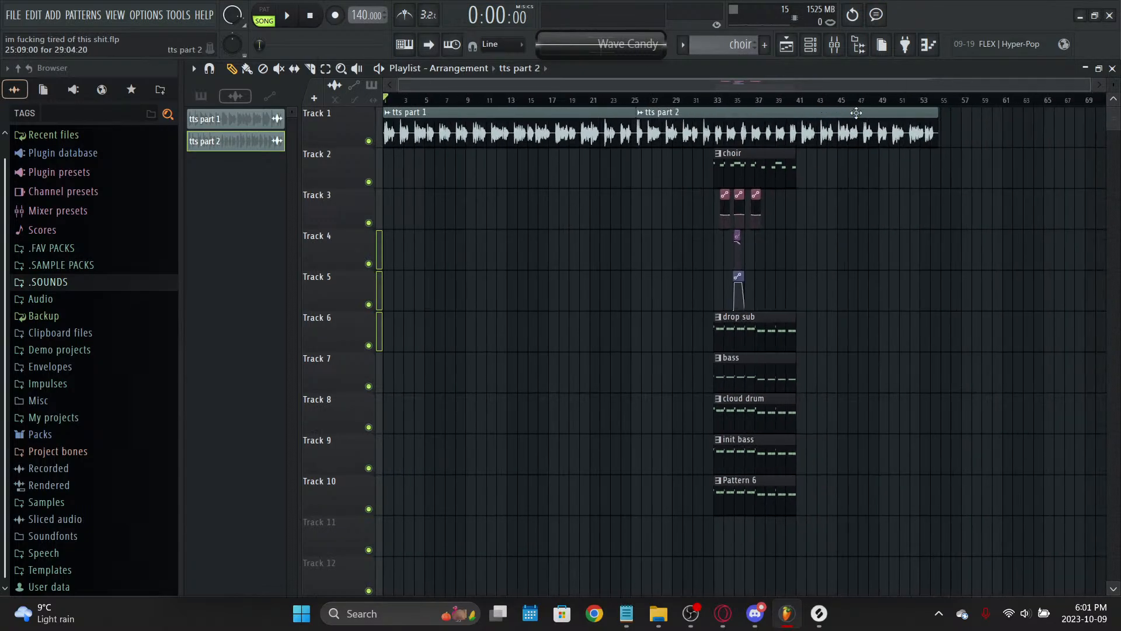
# Step: Set the playhead at the end of the speech in tts part 2 to check the total running time
pyautogui.click(942, 100)
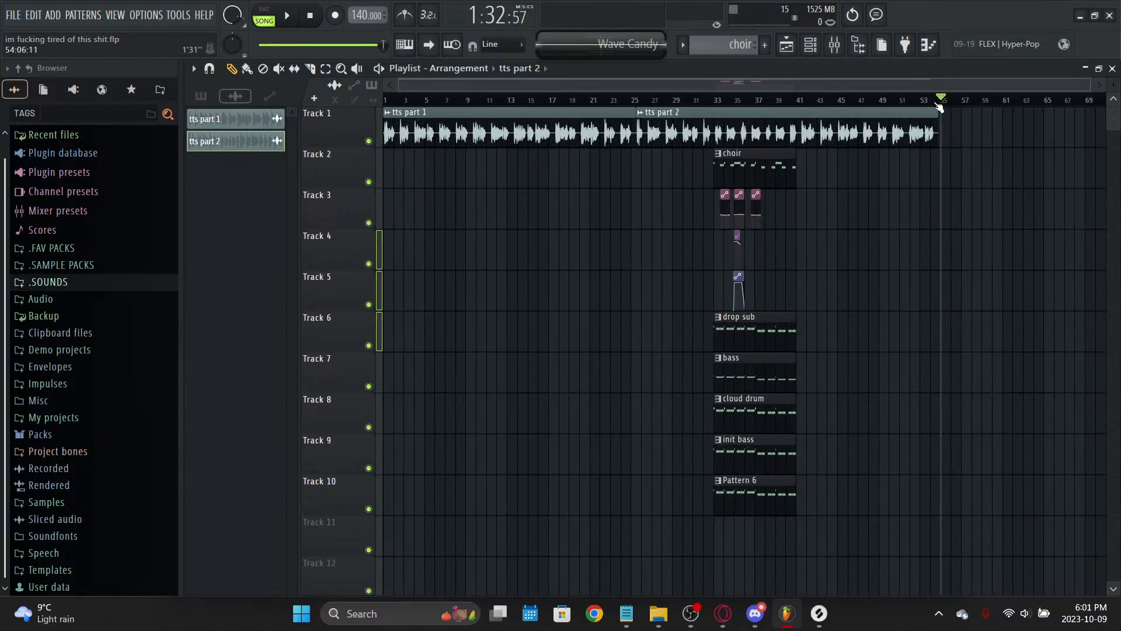
pyautogui.scroll(7, 940, 106)
pyautogui.click(610, 105)
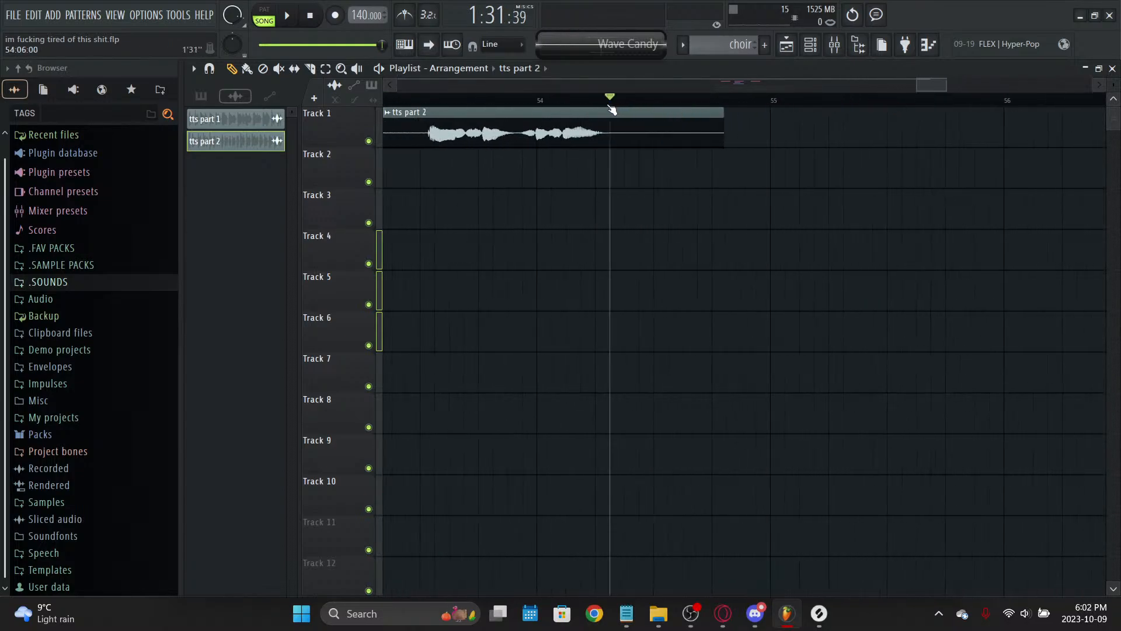
pyautogui.doubleClick(609, 104)
pyautogui.scroll(1, 597, 91)
pyautogui.doubleClick(609, 97)
pyautogui.scroll(-1, 608, 96)
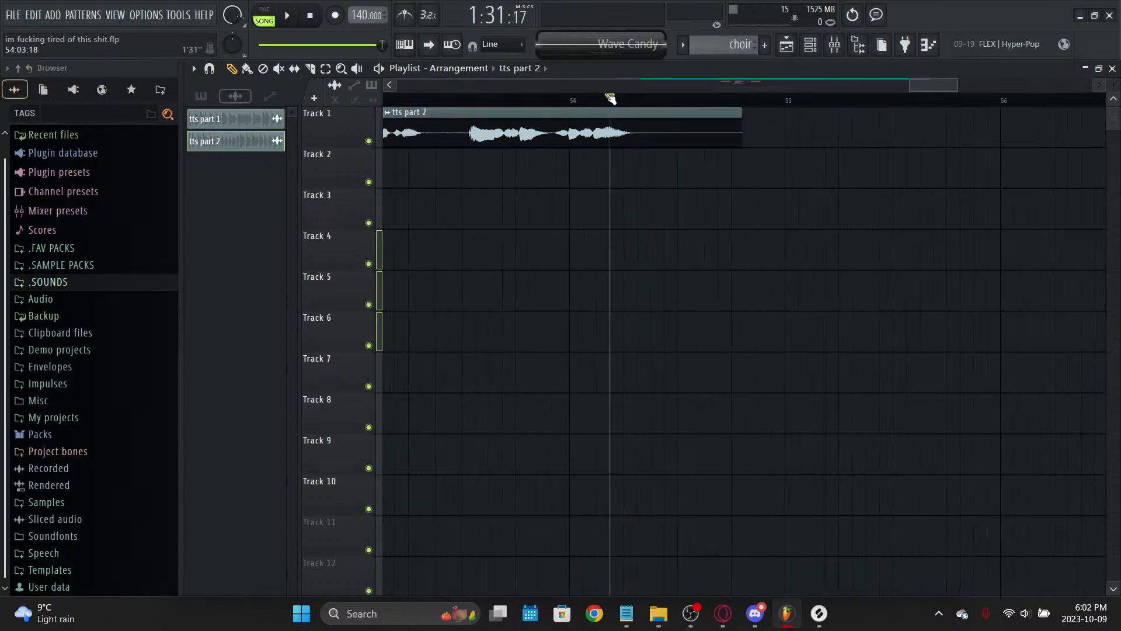
pyautogui.scroll(-5, 610, 99)
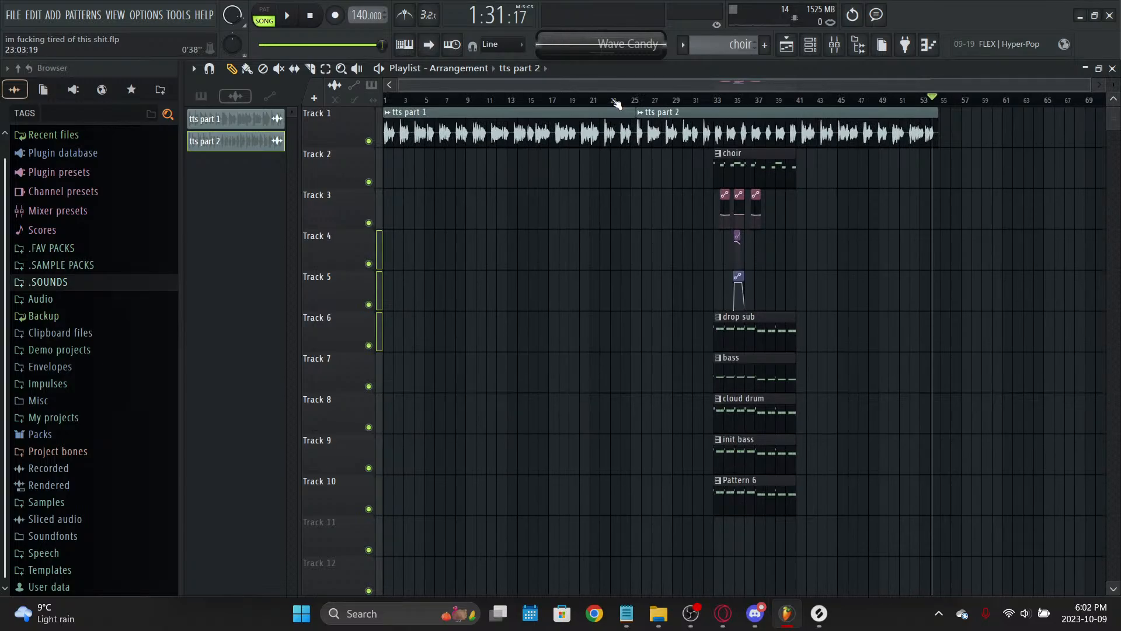
pyautogui.click(691, 613)
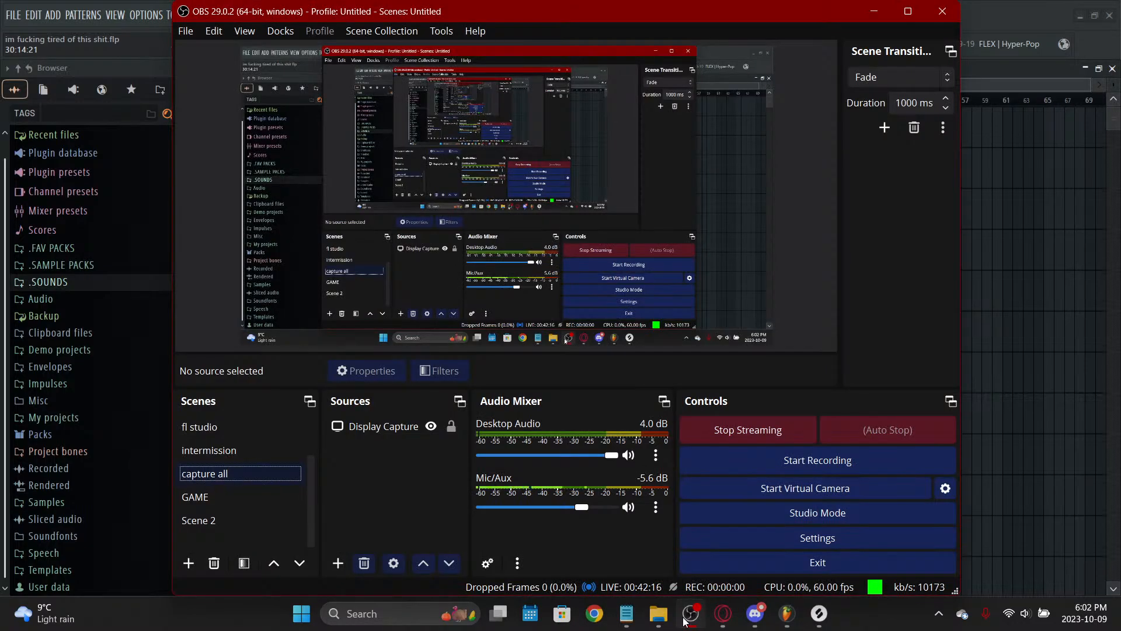
pyautogui.click(688, 619)
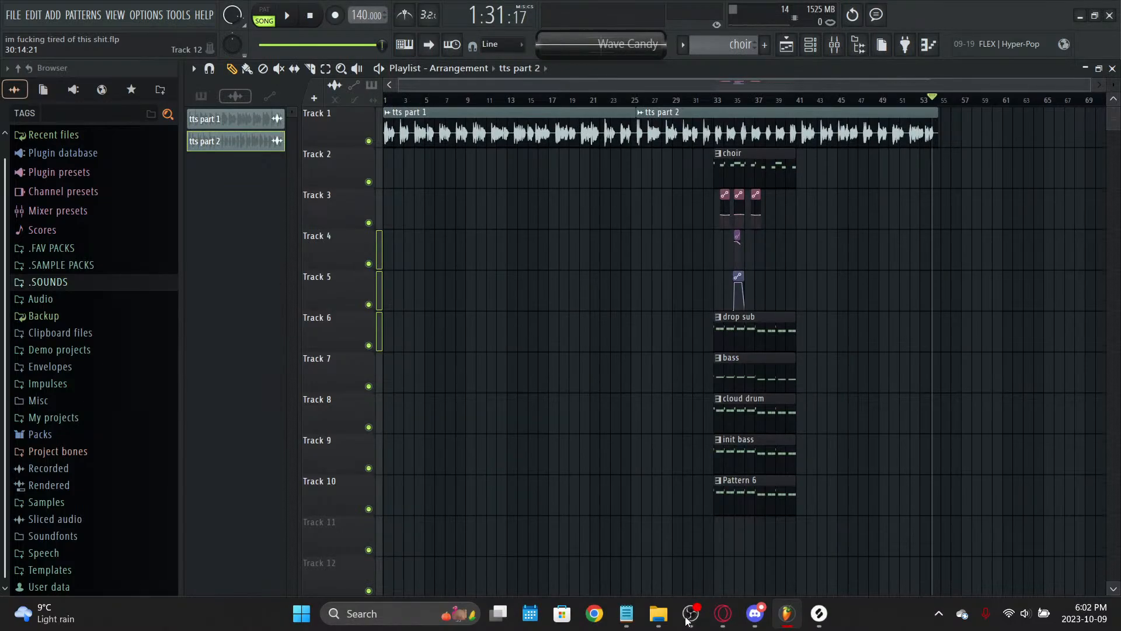
pyautogui.press('XF86AudioMicMute')
# Step: Move tts part 2 along Track 1 to about bar 58, leaving a wide gap after tts part 1
pyautogui.moveTo(692, 141); pyautogui.dragTo(774, 150)
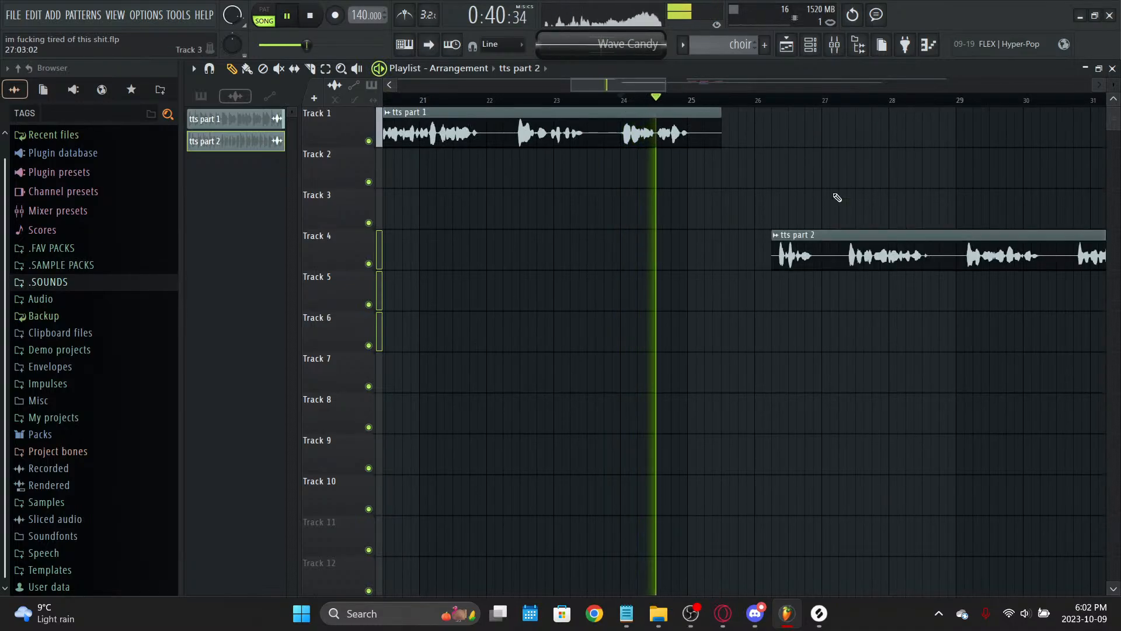
pyautogui.press('space')
pyautogui.scroll(-6, 731, 104)
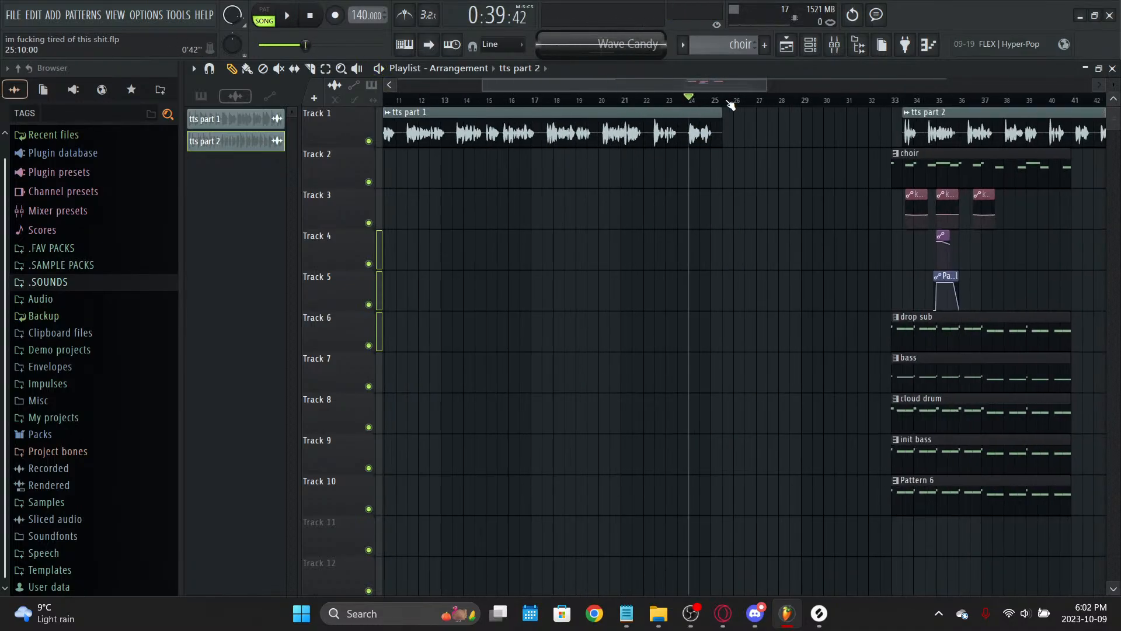
pyautogui.click(611, 98)
pyautogui.moveTo(611, 98); pyautogui.dragTo(382, 98)
pyautogui.scroll(-3, 701, 313)
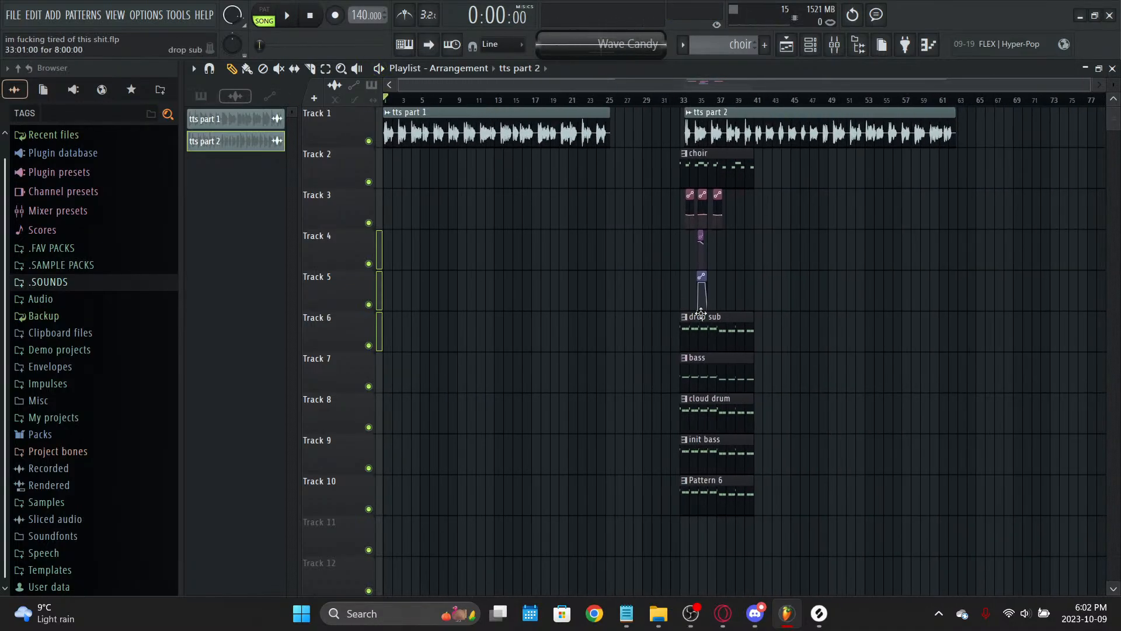
pyautogui.moveTo(694, 129); pyautogui.dragTo(774, 145)
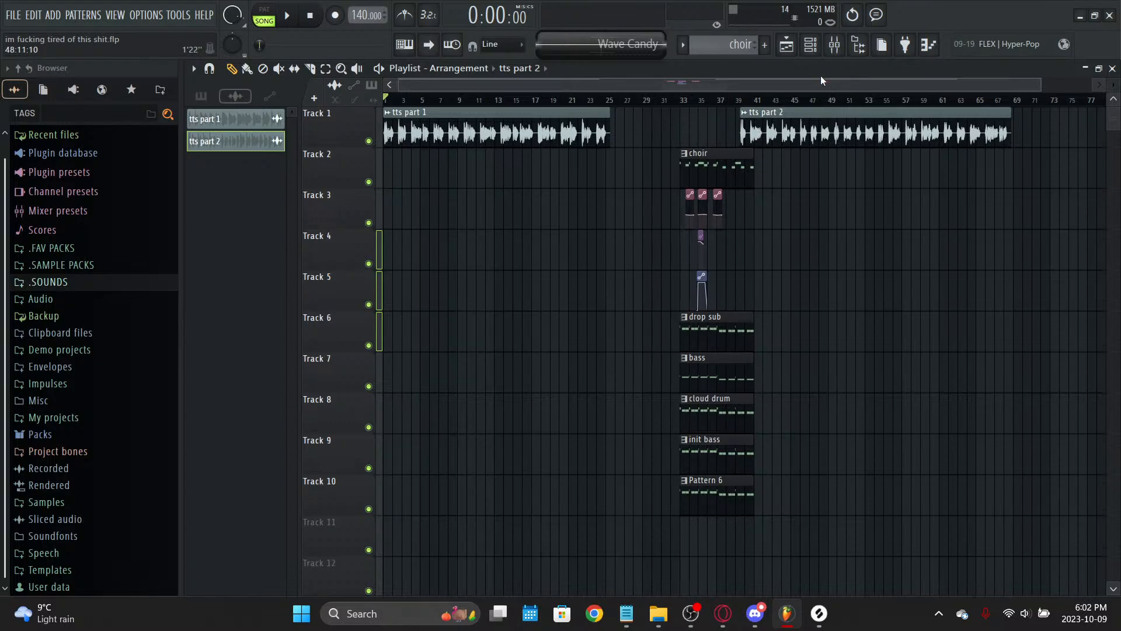
pyautogui.moveTo(861, 128); pyautogui.dragTo(681, 129)
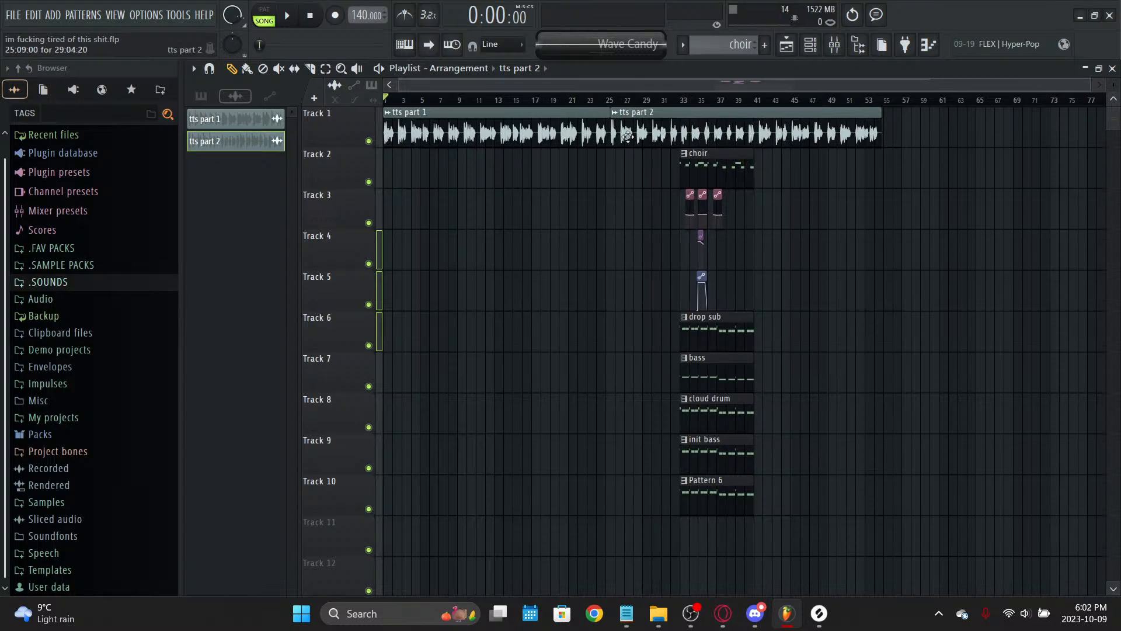
pyautogui.moveTo(628, 136); pyautogui.dragTo(935, 136)
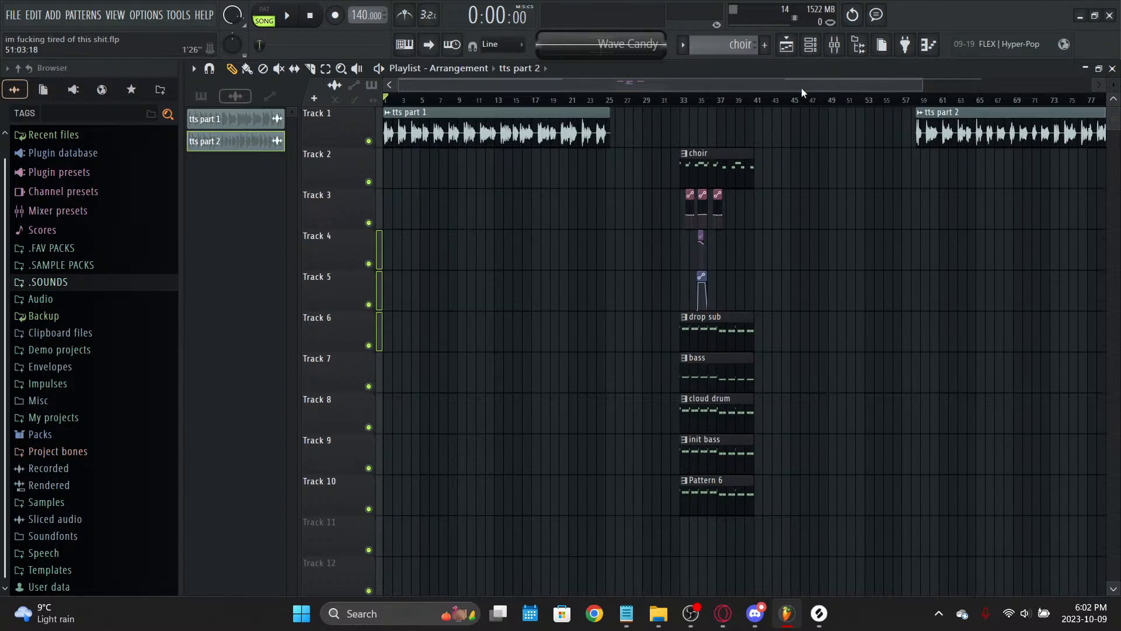
# Step: Add a time marker named intro at the start of the playlist
pyautogui.click(195, 69)
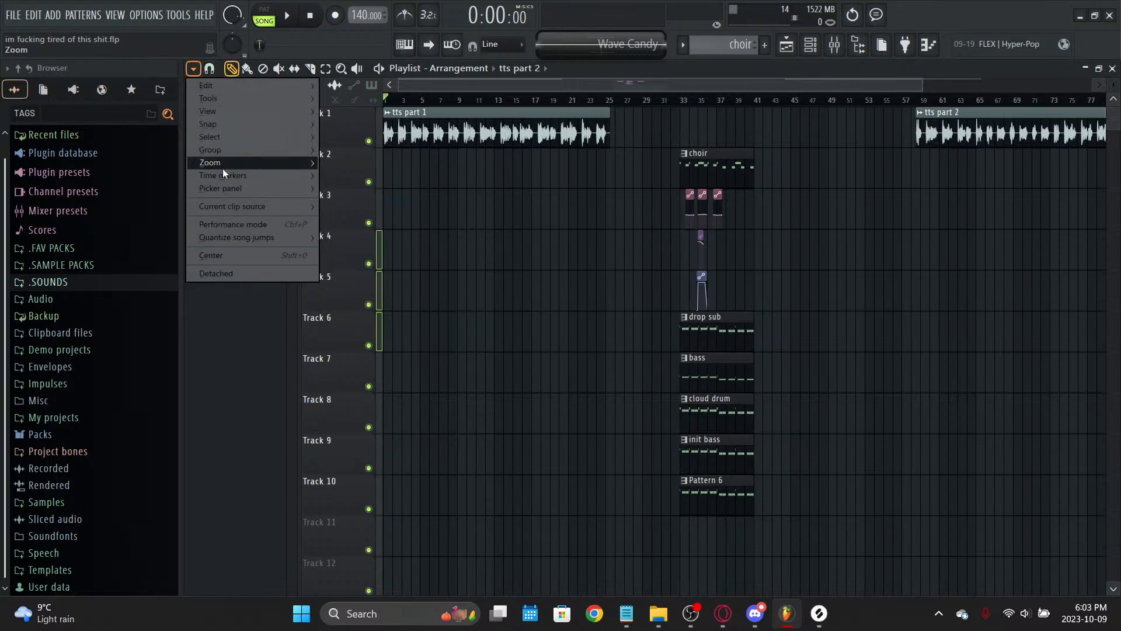
pyautogui.moveTo(250, 175)
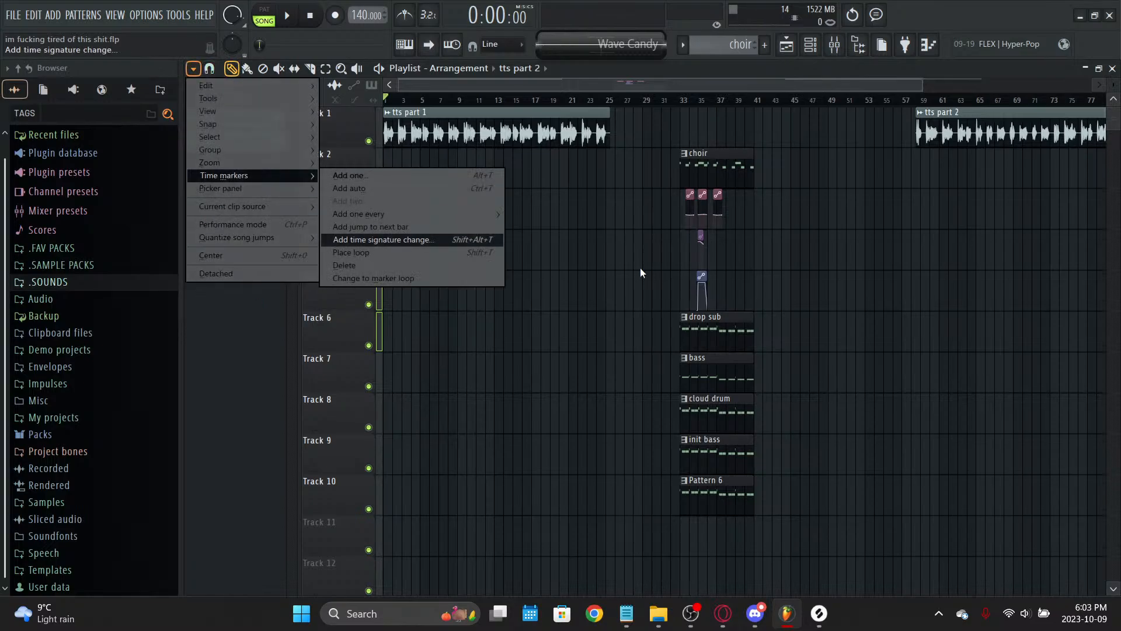
pyautogui.click(416, 175)
pyautogui.write('i')
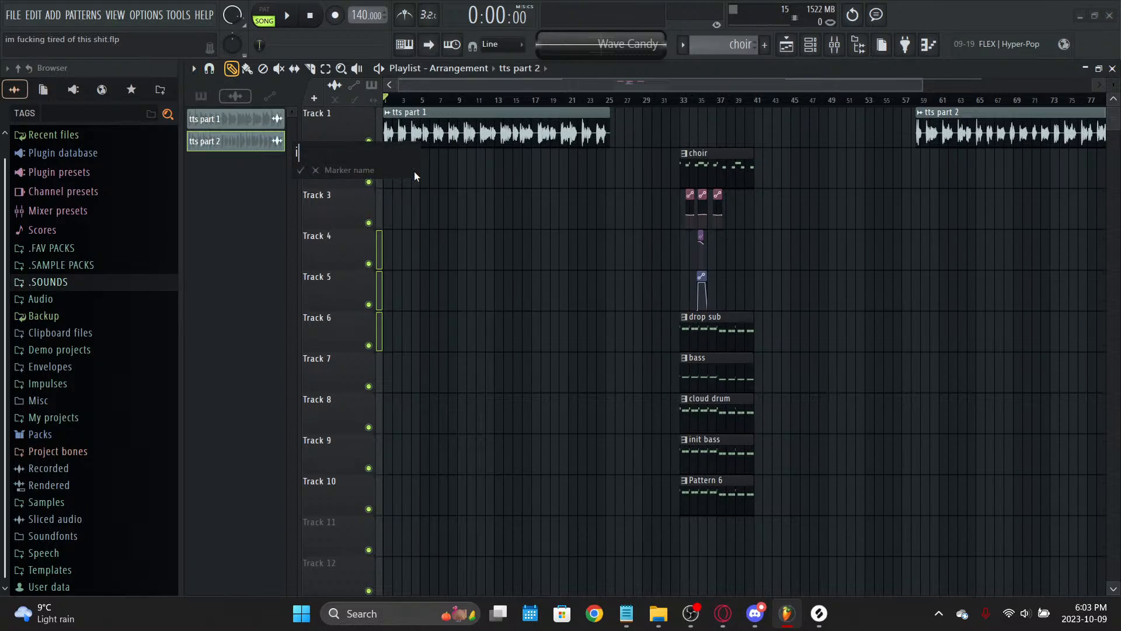
pyautogui.write('ntro')
pyautogui.press('Return')
# Step: Rename the intro time marker as intro A and briefly play the start of the arrangement
pyautogui.scroll(5, 412, 97)
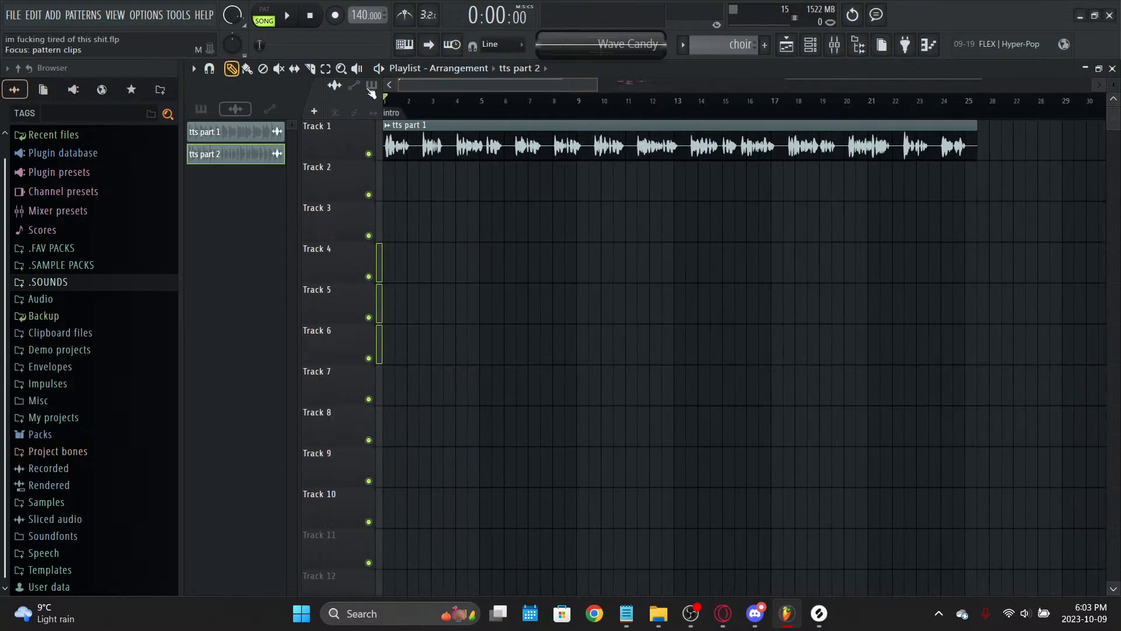
pyautogui.rightClick(398, 113)
pyautogui.click(442, 183)
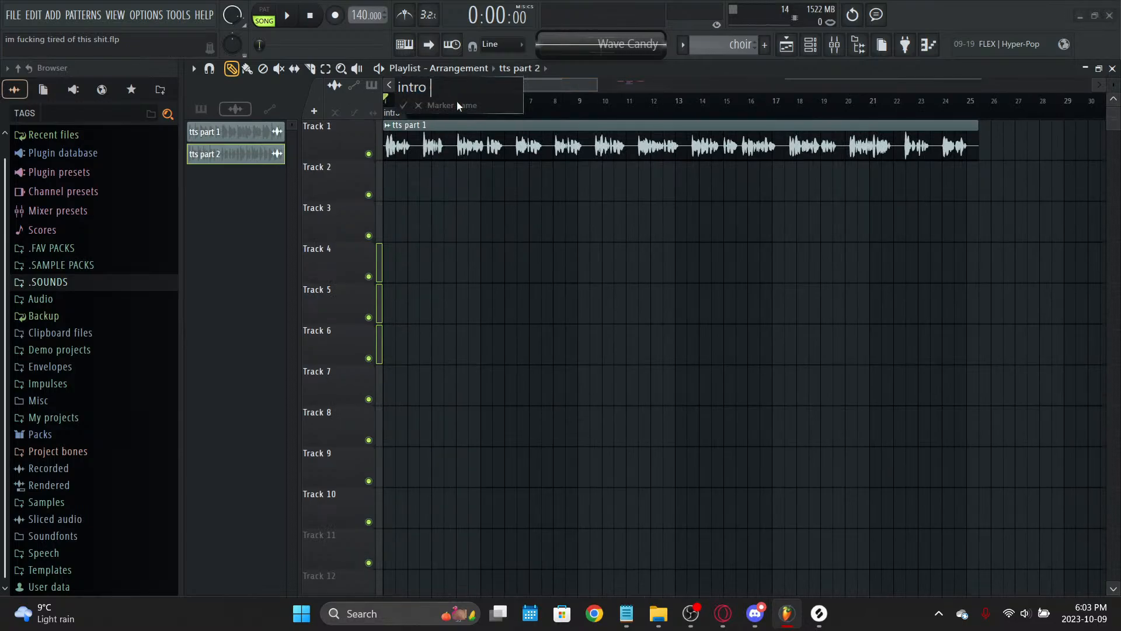
pyautogui.write('A')
pyautogui.press('Return')
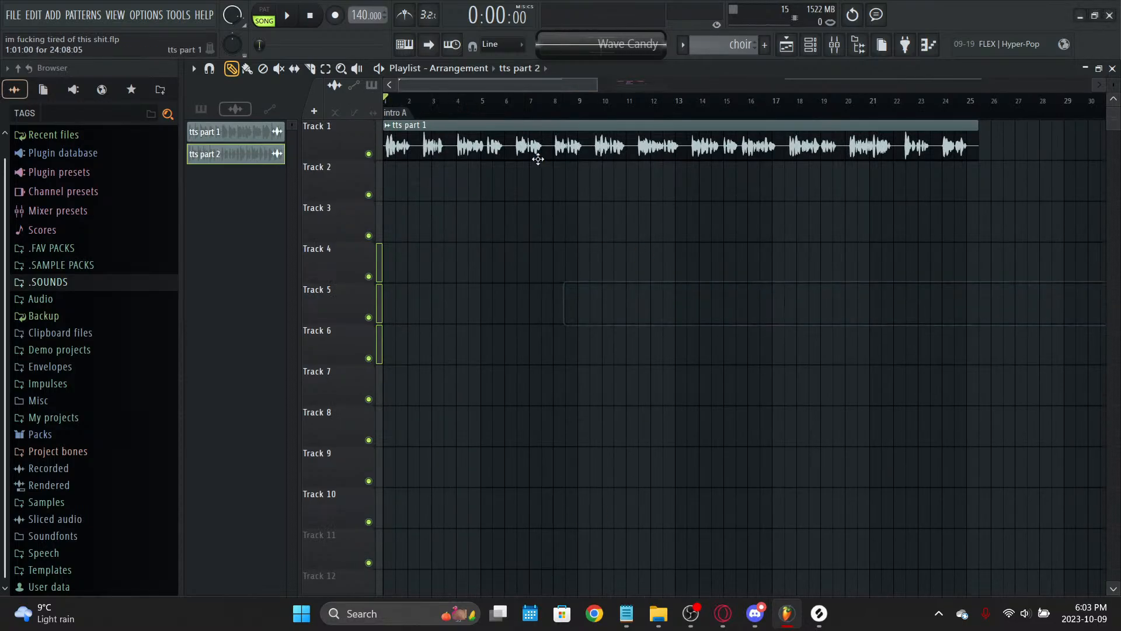
pyautogui.press('space')
pyautogui.press('space')
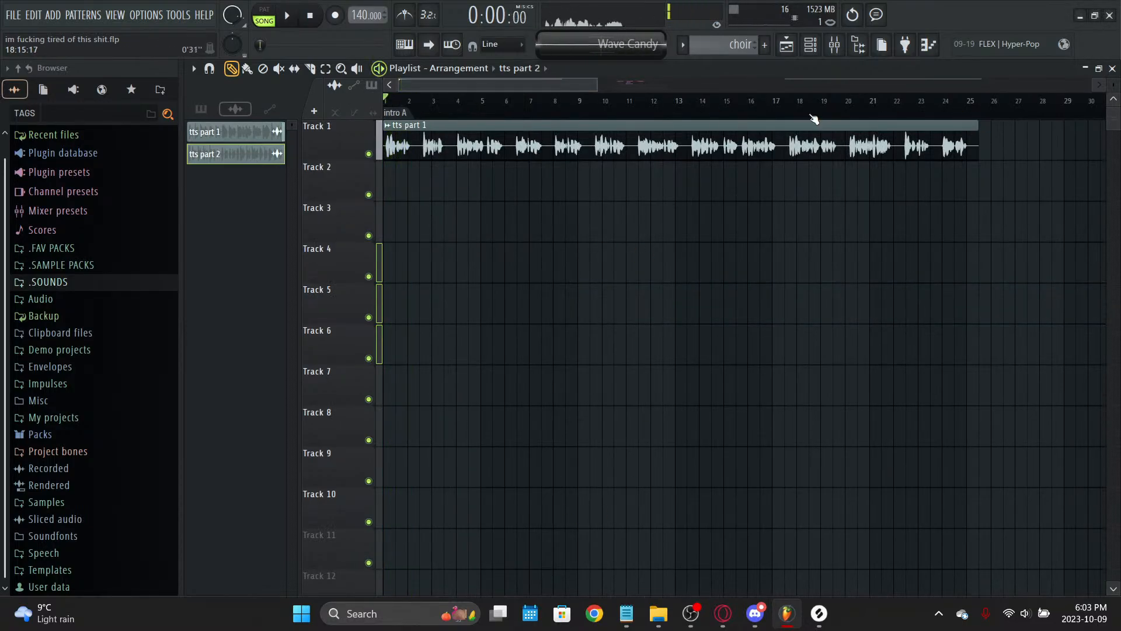
# Step: Route the tts part 1 audio clip to mixer insert 9
pyautogui.click(836, 51)
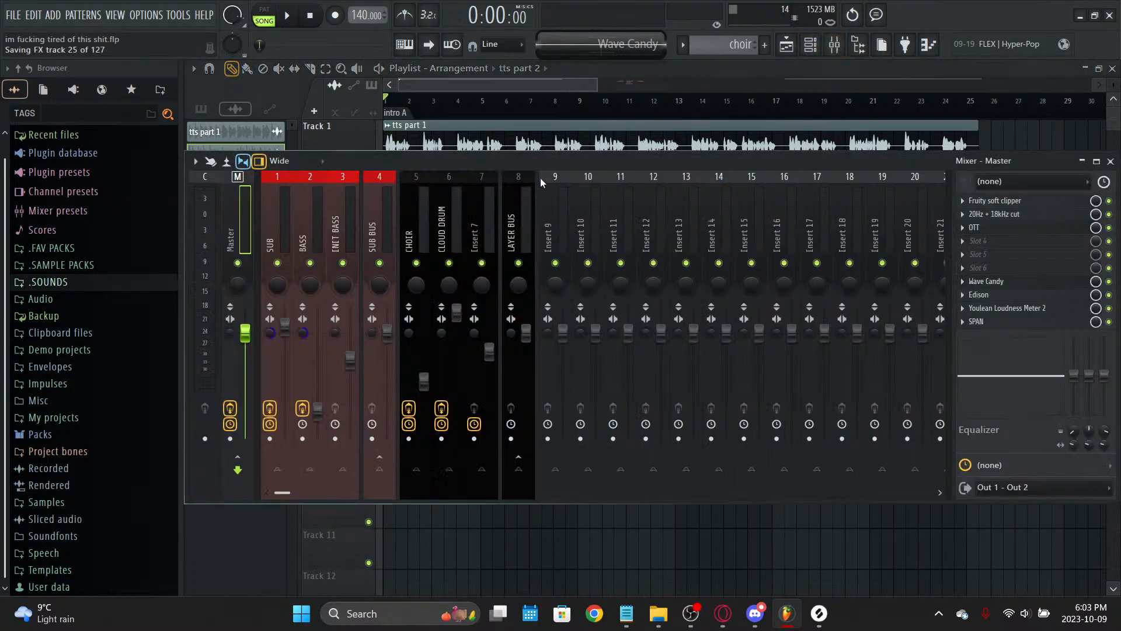
pyautogui.click(561, 198)
pyautogui.doubleClick(568, 140)
pyautogui.doubleClick(530, 221)
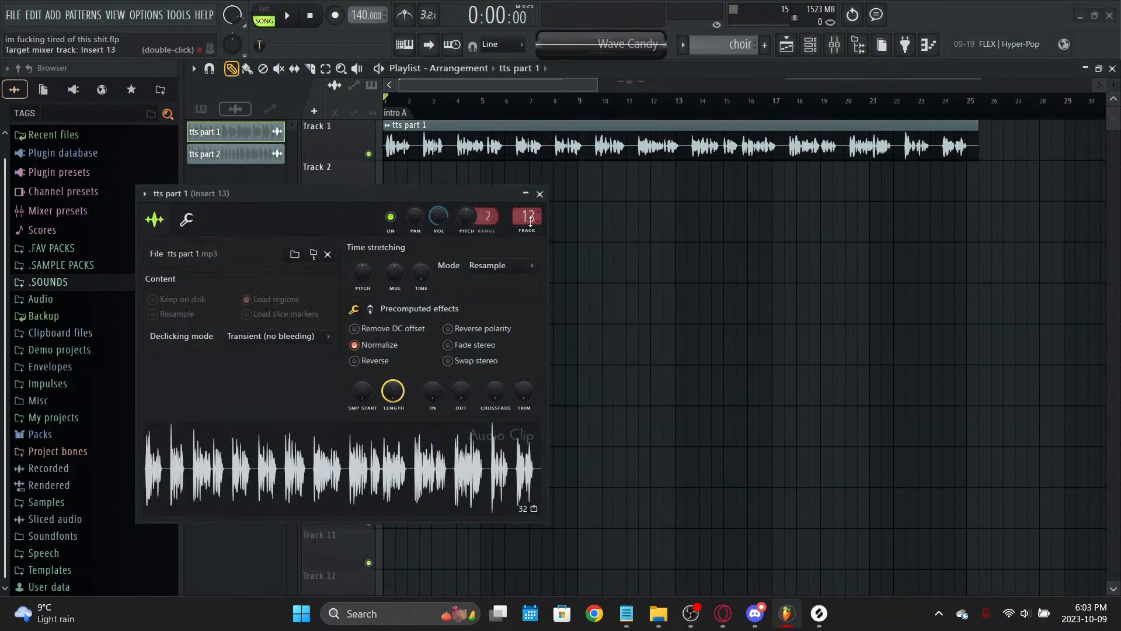
pyautogui.click(540, 194)
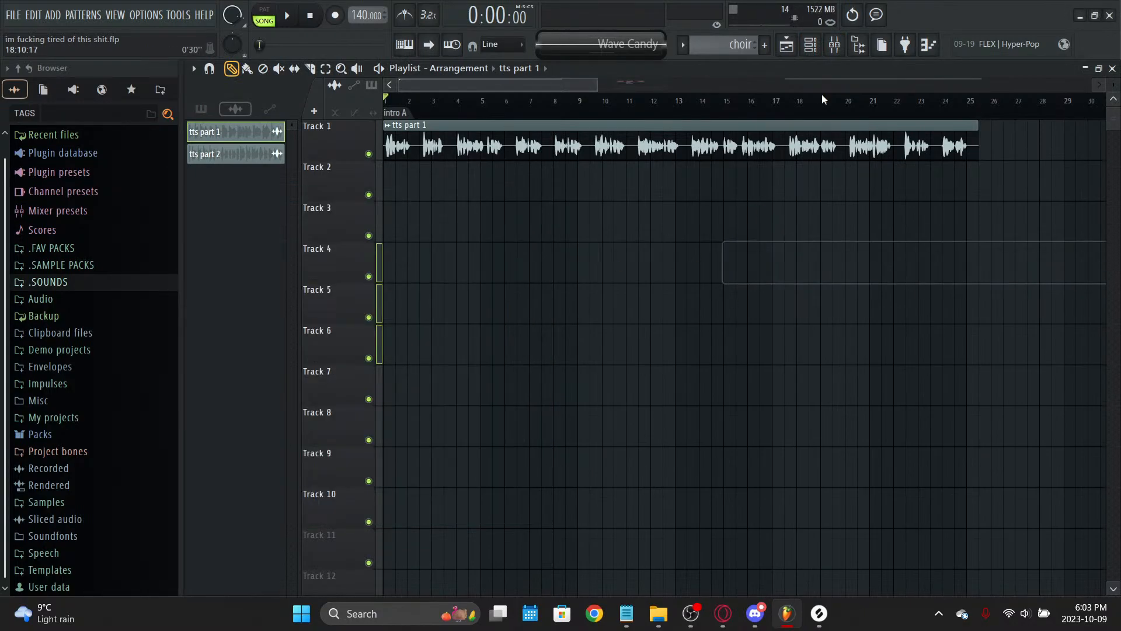
# Step: Remove insert 9's direct send to the master so it feeds only insert 10, and start playback
pyautogui.click(835, 46)
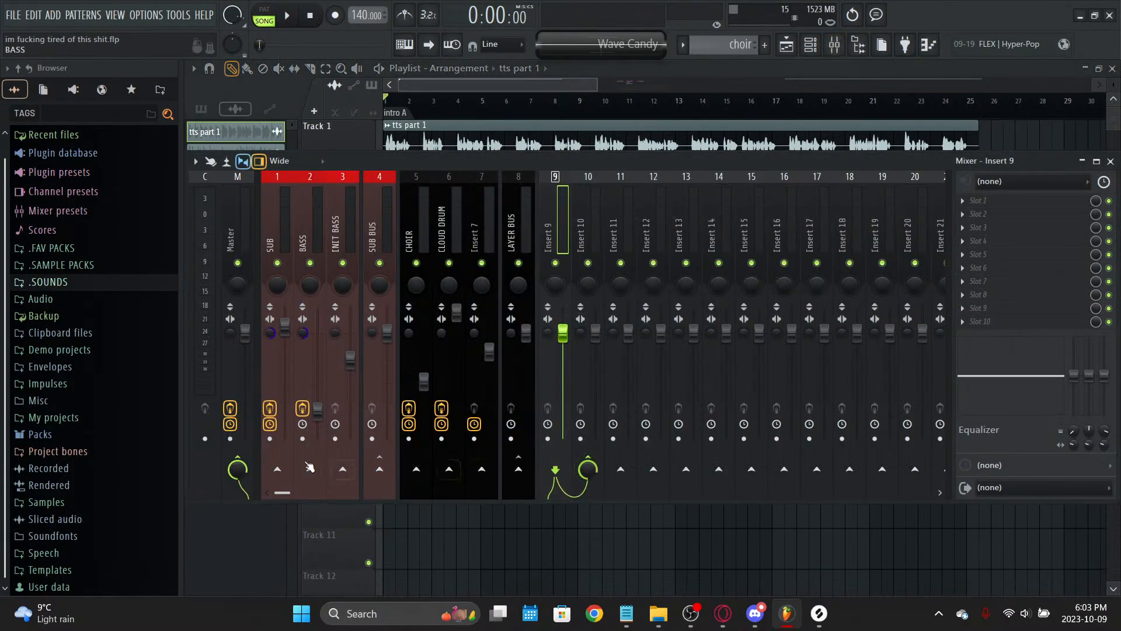
pyautogui.click(238, 457)
pyautogui.press('space')
# Step: Colour mixer inserts 9 and 10 crimson
pyautogui.keyDown('ctrl'); pyautogui.keyDown('shift'); pyautogui.click(586, 219); pyautogui.keyUp('shift'); pyautogui.keyUp('ctrl')
pyautogui.rightClick(565, 210)
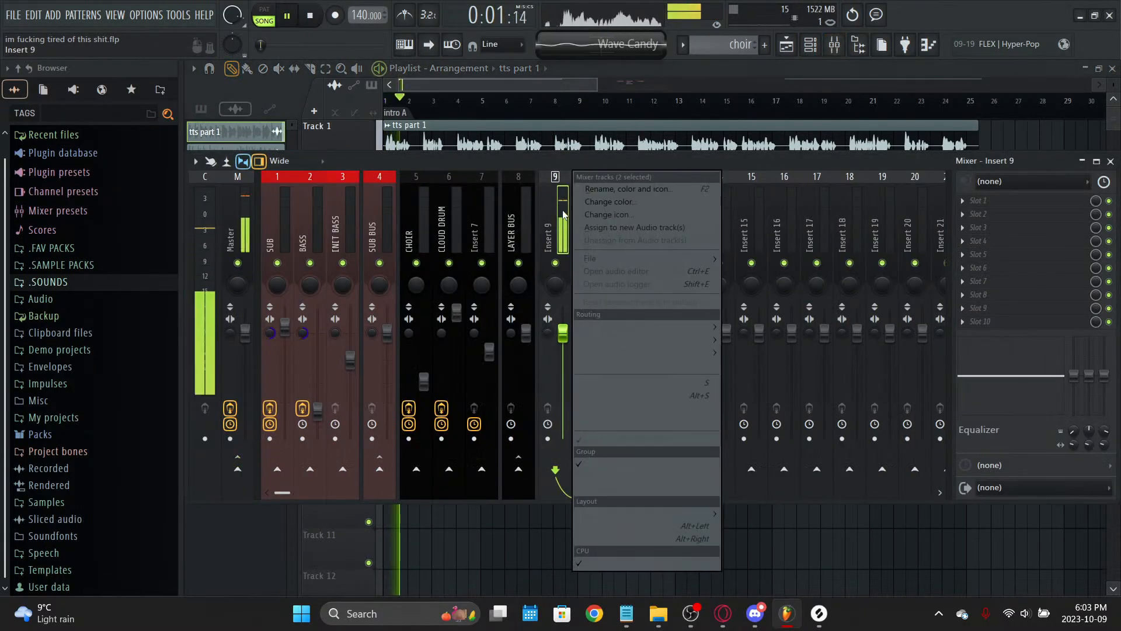
pyautogui.click(638, 203)
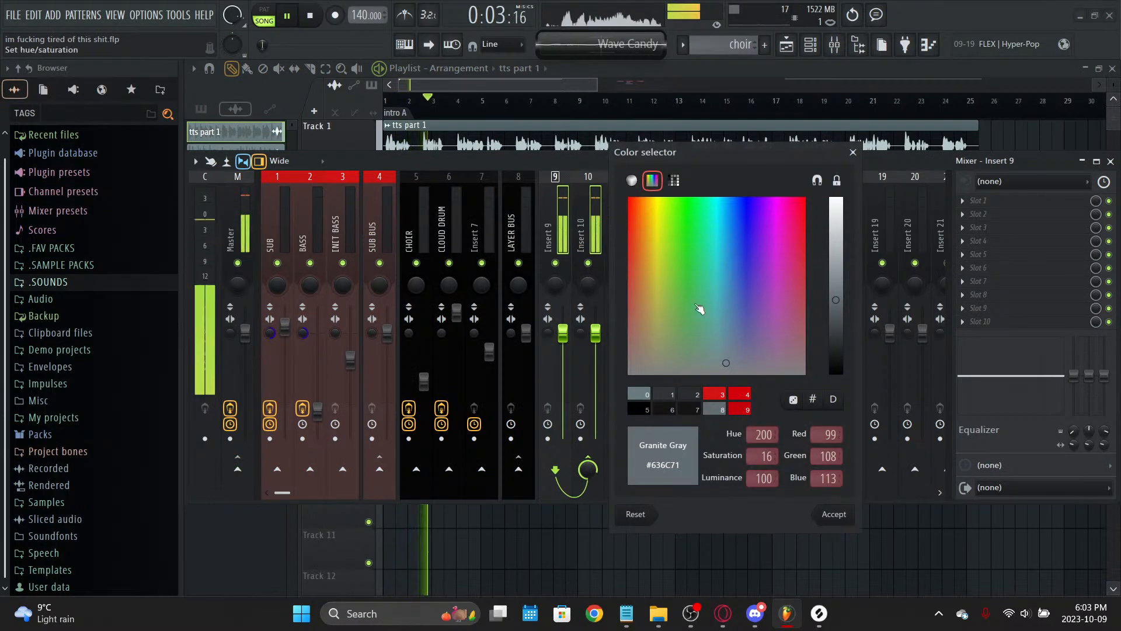
pyautogui.moveTo(673, 257)
pyautogui.mouseDown()
pyautogui.moveTo(786, 266)
pyautogui.moveTo(800, 237)
pyautogui.mouseUp()
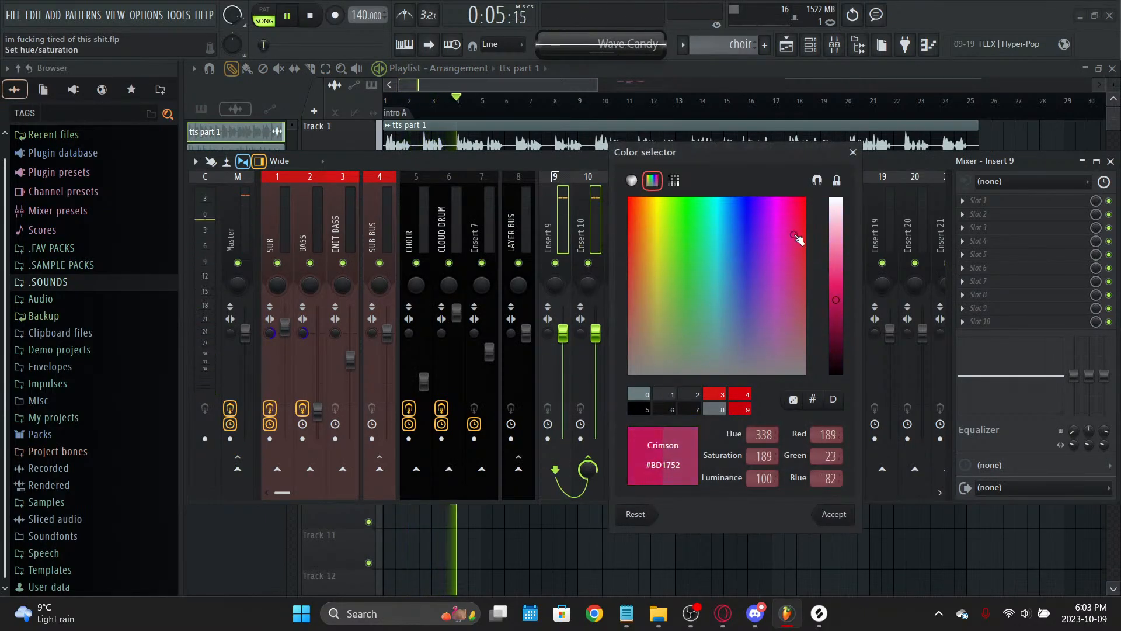
pyautogui.press('Return')
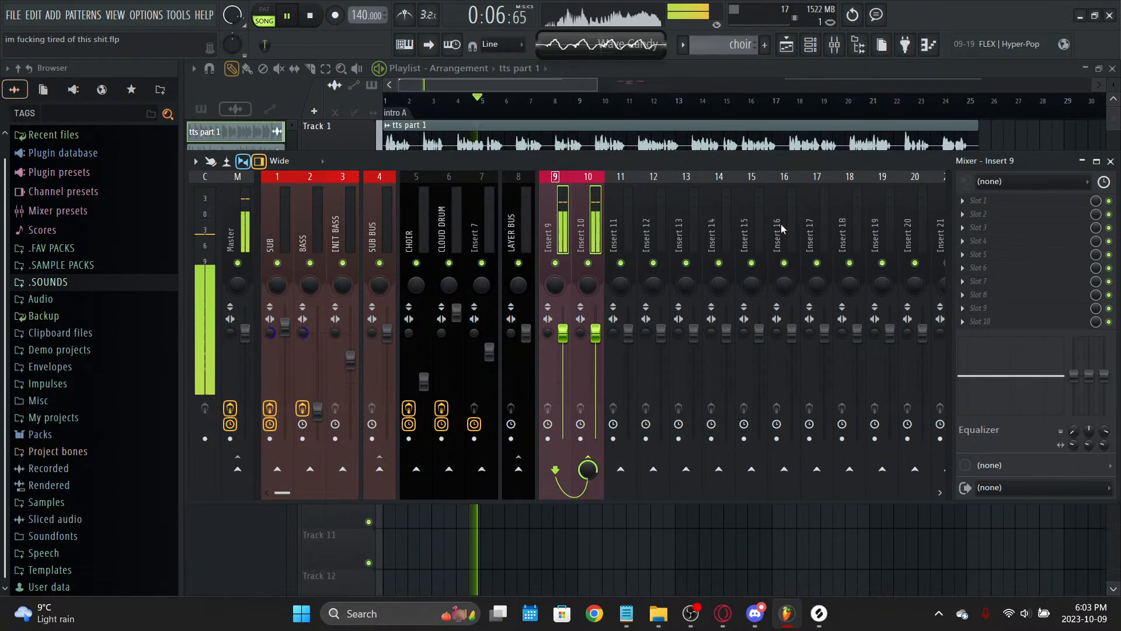
# Step: Recolour mixer inserts 9 and 10 a darkened cyan shade
pyautogui.rightClick(601, 205)
pyautogui.click(630, 203)
pyautogui.moveTo(597, 262); pyautogui.dragTo(653, 245)
pyautogui.moveTo(714, 141); pyautogui.dragTo(633, 156)
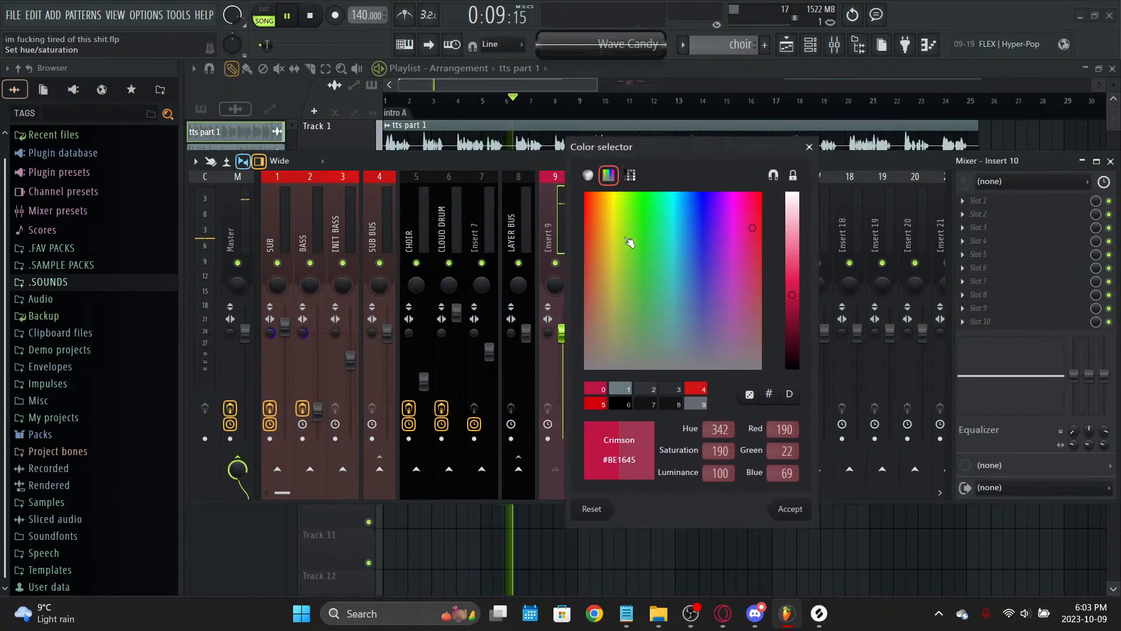
pyautogui.moveTo(629, 243)
pyautogui.mouseDown()
pyautogui.moveTo(614, 250)
pyautogui.moveTo(689, 283)
pyautogui.moveTo(682, 290)
pyautogui.mouseUp()
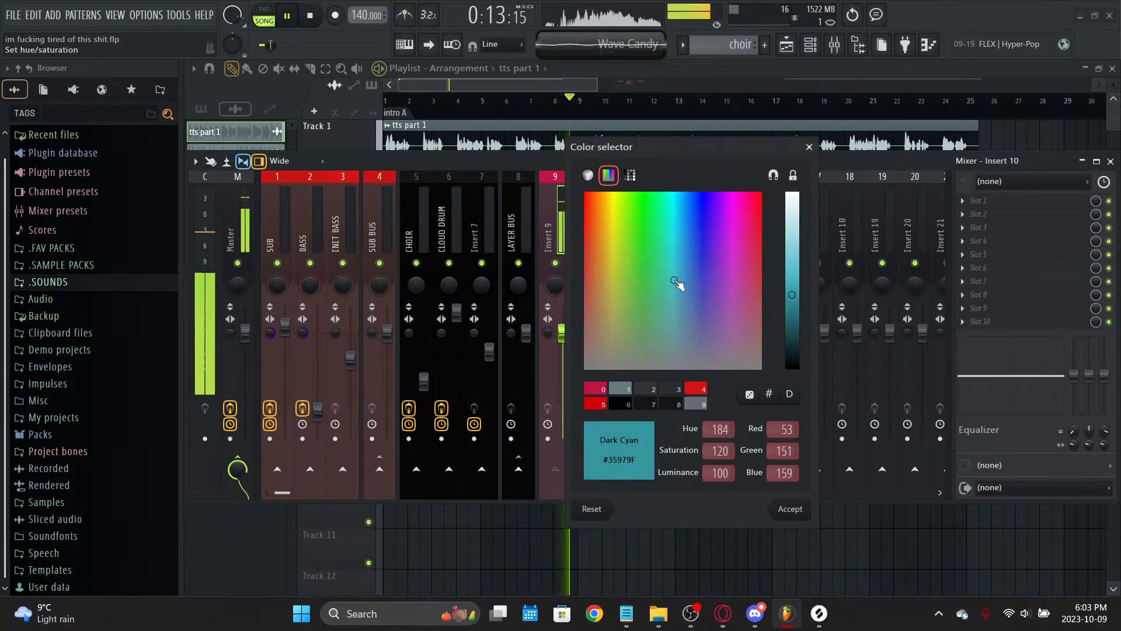
pyautogui.moveTo(793, 298); pyautogui.dragTo(801, 341)
pyautogui.press('Return')
# Step: Select inserts 9 and 10 together and recolour them a very dark red
pyautogui.click(629, 222)
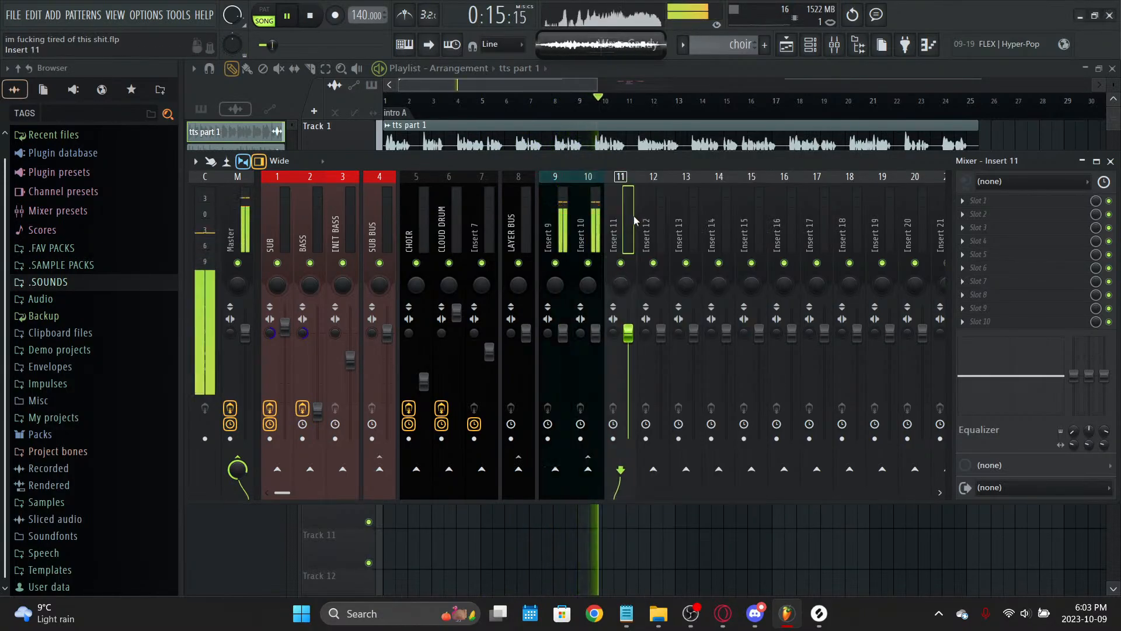
pyautogui.click(577, 213)
pyautogui.rightClick(569, 213)
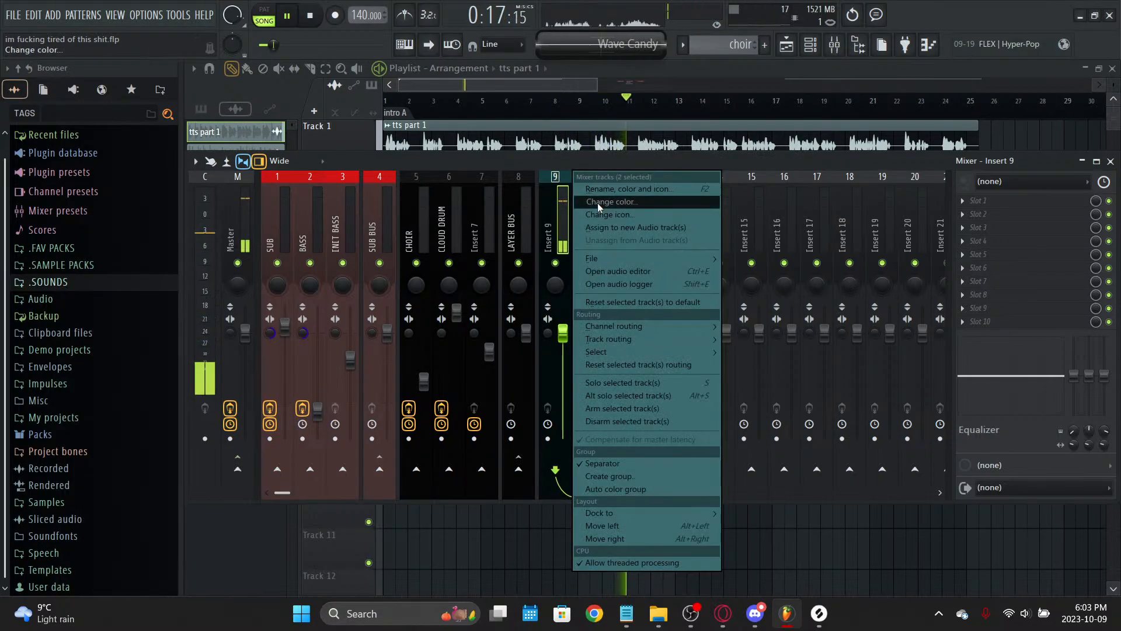
pyautogui.click(600, 203)
pyautogui.click(591, 280)
pyautogui.press('Return')
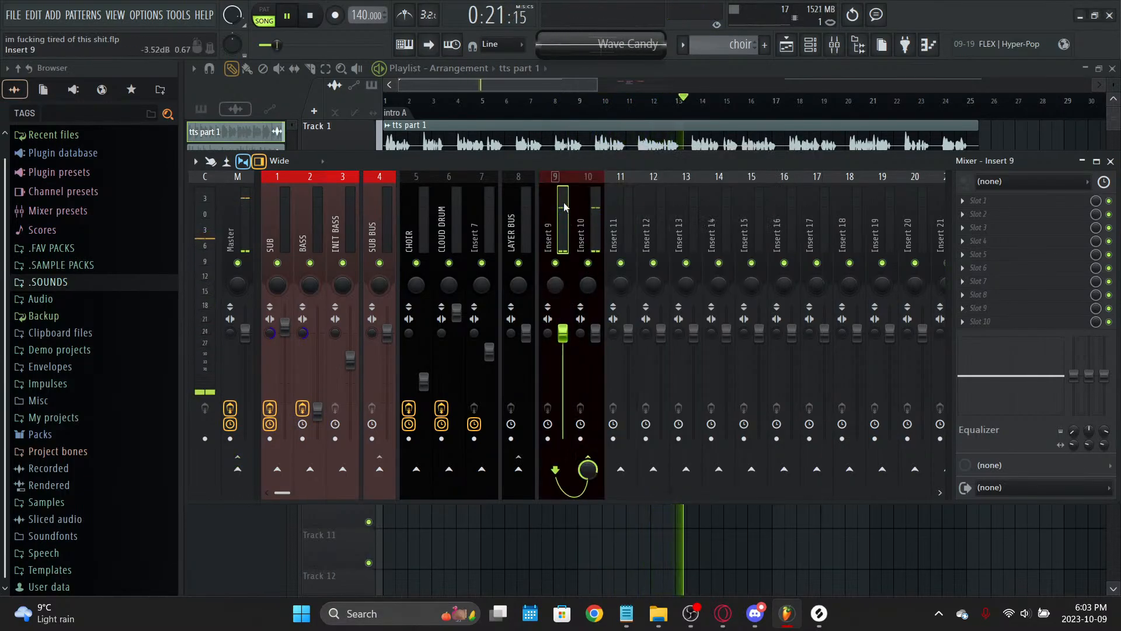
# Step: Rename mixer insert 9 as MAIN TTS
pyautogui.rightClick(570, 180)
pyautogui.click(622, 189)
pyautogui.write('ami')
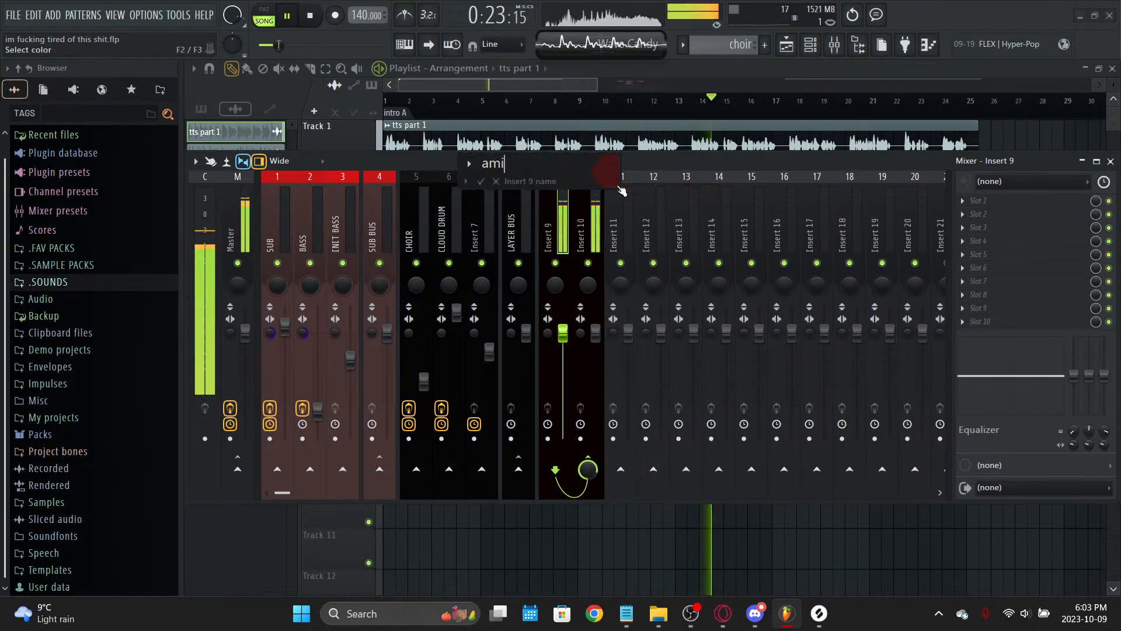
pyautogui.hotkey('ctrl', 'a')
pyautogui.write('MAIN TTS')
pyautogui.press('Return')
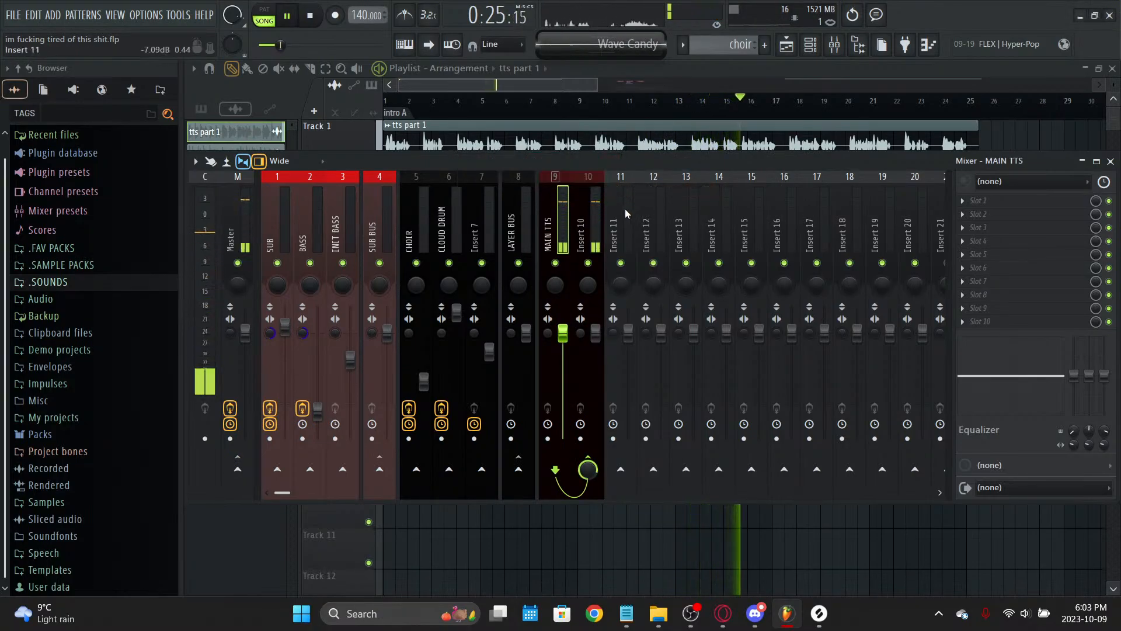
# Step: Stop playback, rename mixer insert 10 as TTS BUS and save the project
pyautogui.press('space')
pyautogui.rightClick(589, 175)
pyautogui.click(688, 476)
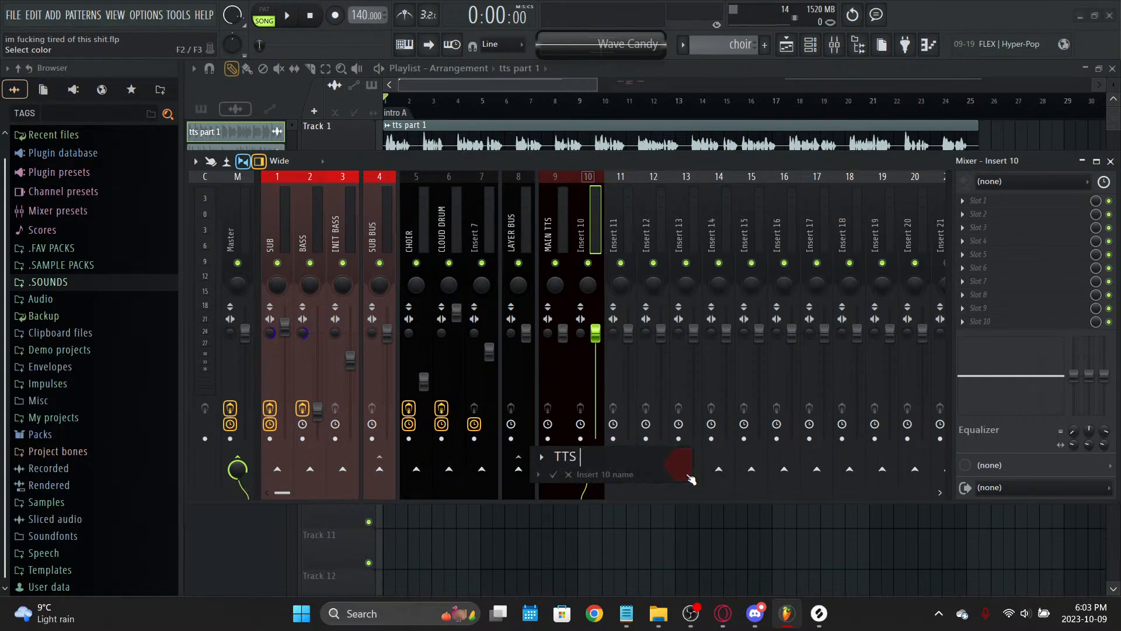
pyautogui.write('TTS BUS')
pyautogui.press('Return')
pyautogui.click(558, 242)
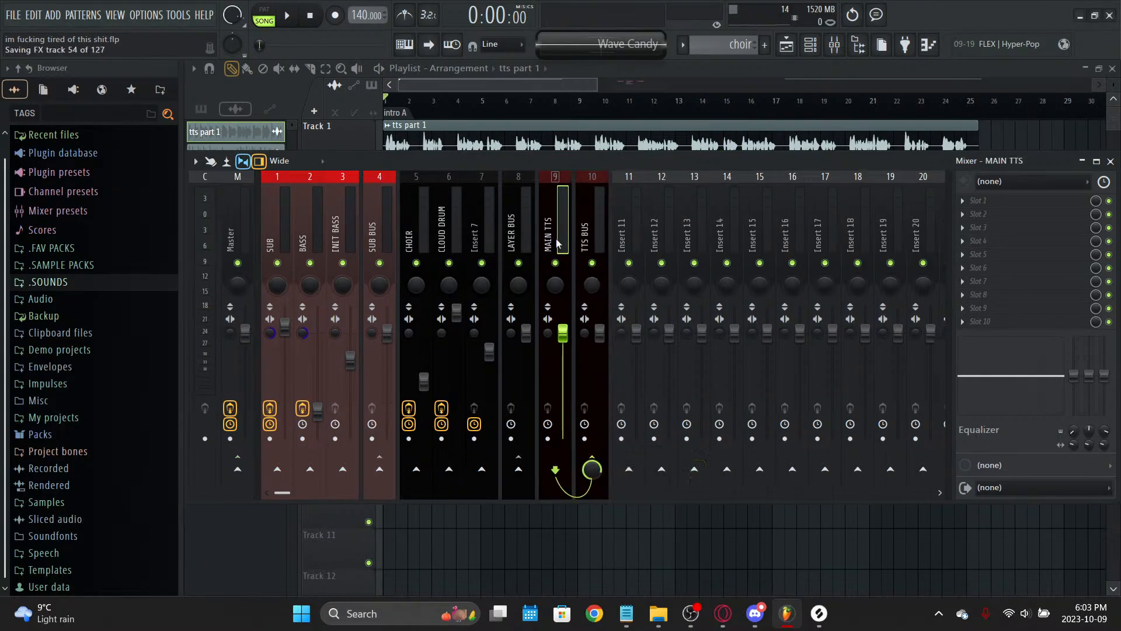
pyautogui.click(594, 206)
pyautogui.hotkey('ctrl', 's')
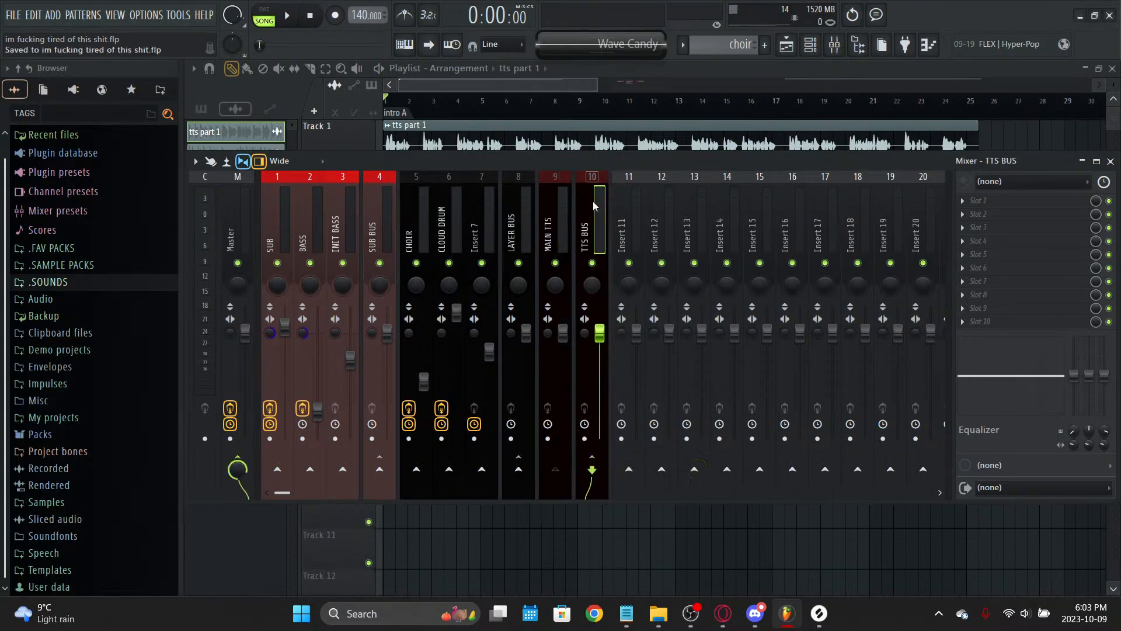
# Step: Load Fruity parametric EQ 2 in the first effect slot of MAIN TTS during playback, with the 20Hz + 18kHz cut preset
pyautogui.click(565, 219)
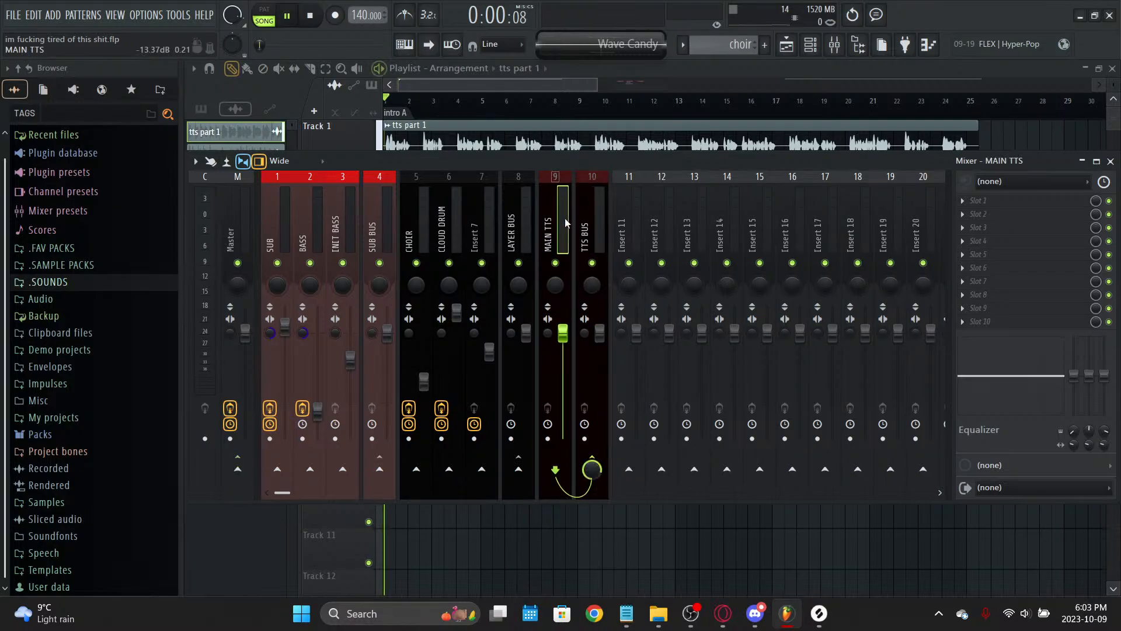
pyautogui.press('space')
pyautogui.click(988, 200)
pyautogui.click(616, 377)
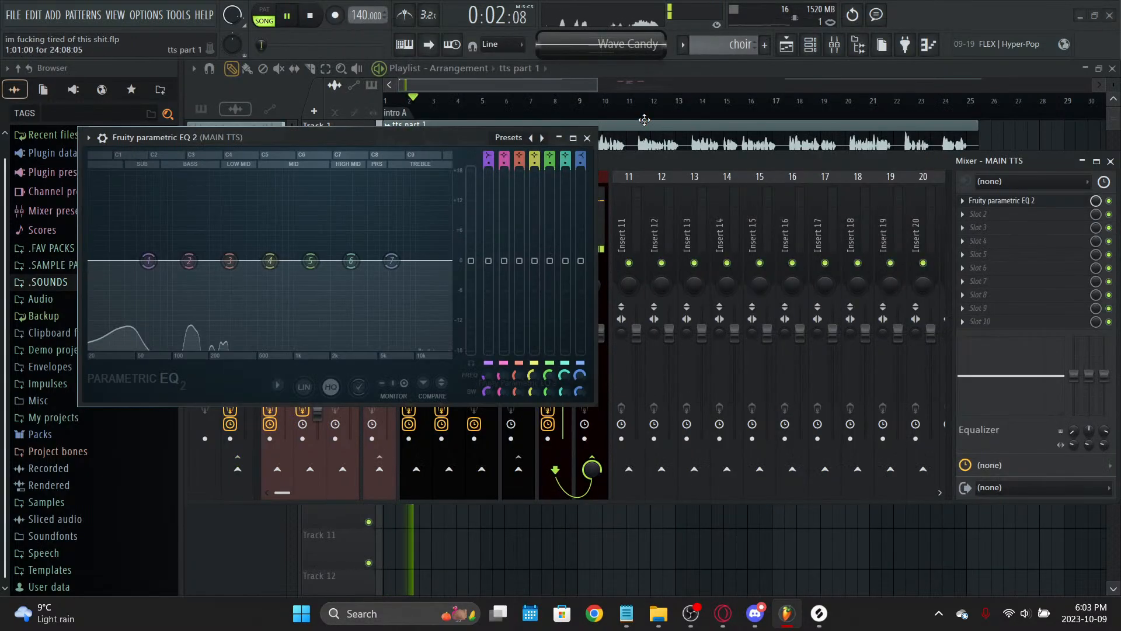
pyautogui.click(540, 139)
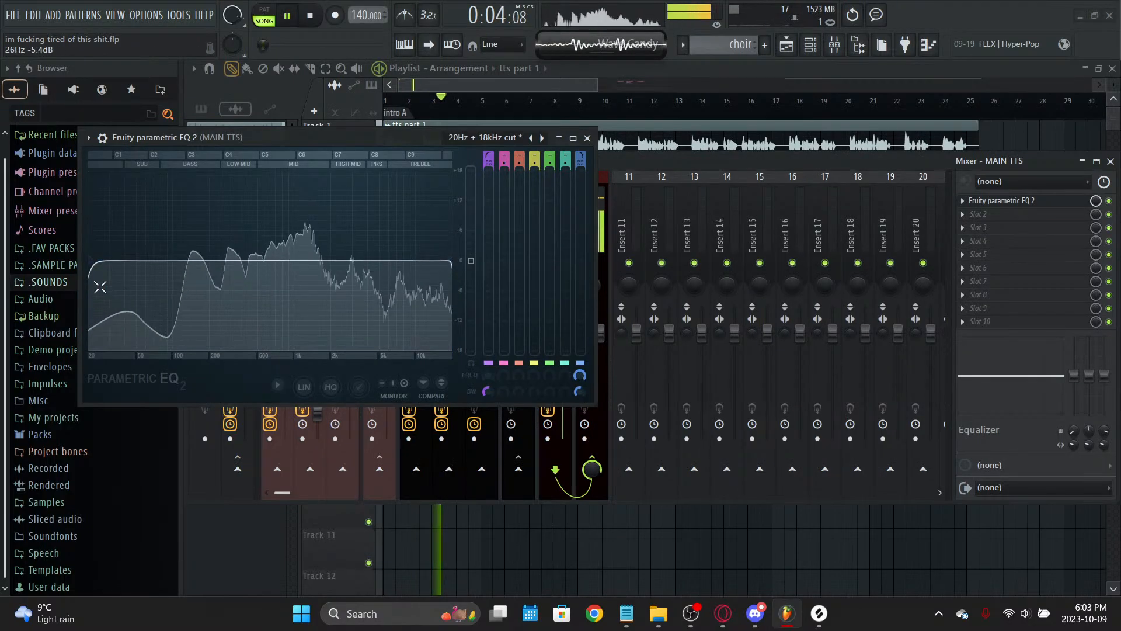
# Step: Raise the EQ's low cut to between 100 and 200 Hz and reset its main level
pyautogui.moveTo(100, 287); pyautogui.dragTo(240, 305)
pyautogui.rightClick(471, 263)
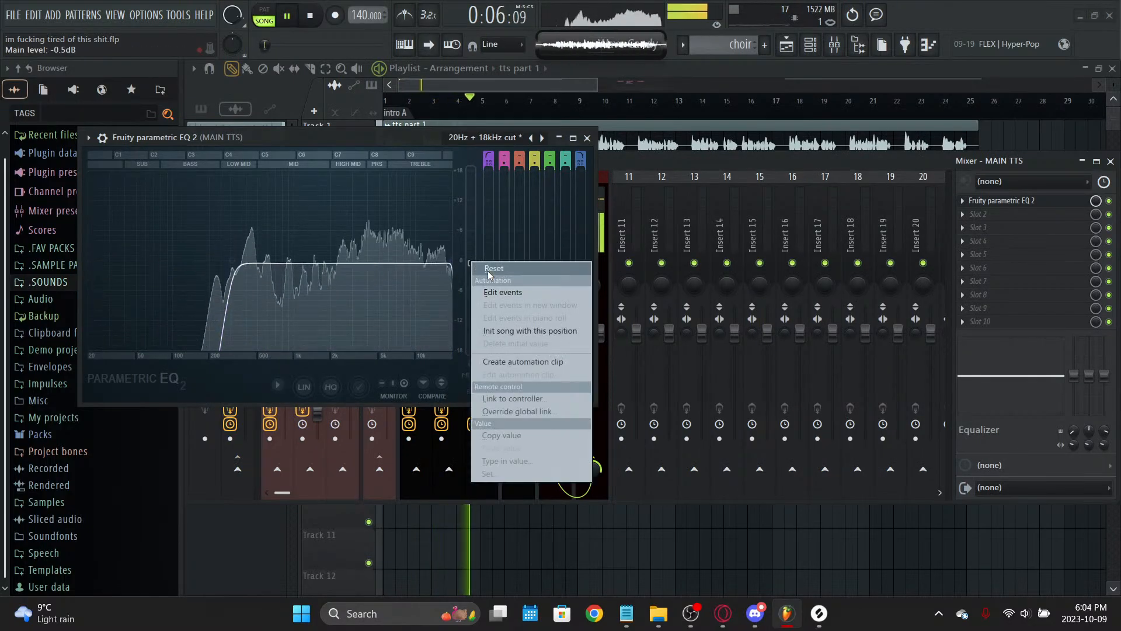
pyautogui.click(488, 269)
pyautogui.moveTo(232, 260); pyautogui.dragTo(196, 261)
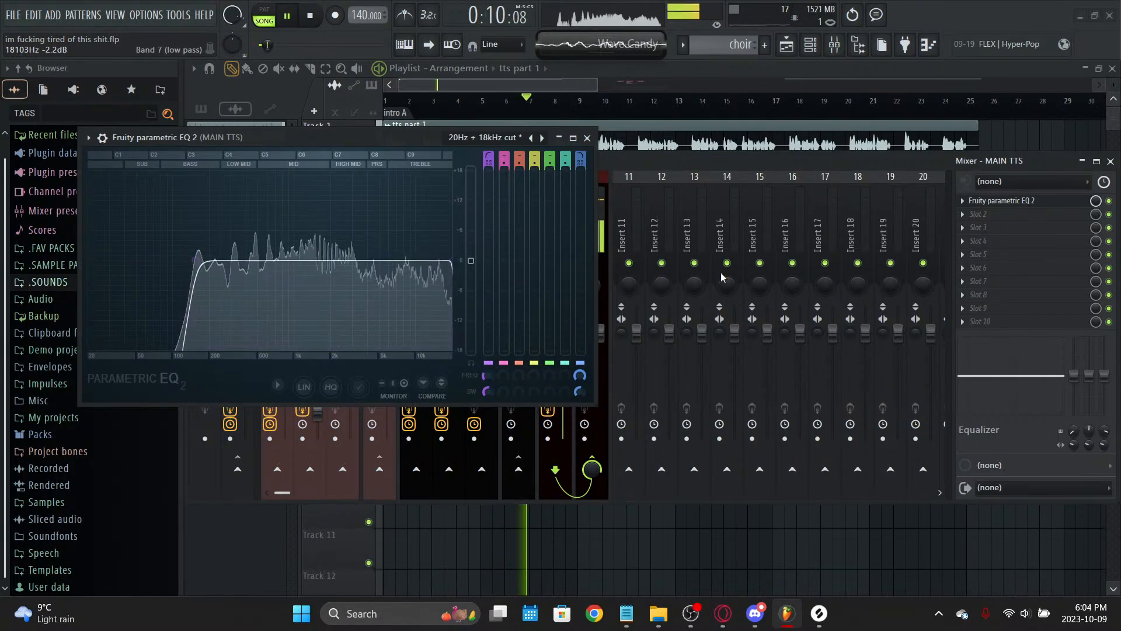
# Step: Load PanMan_2 in the second effect slot of MAIN TTS and replace it with OTT
pyautogui.click(992, 216)
pyautogui.click(505, 114)
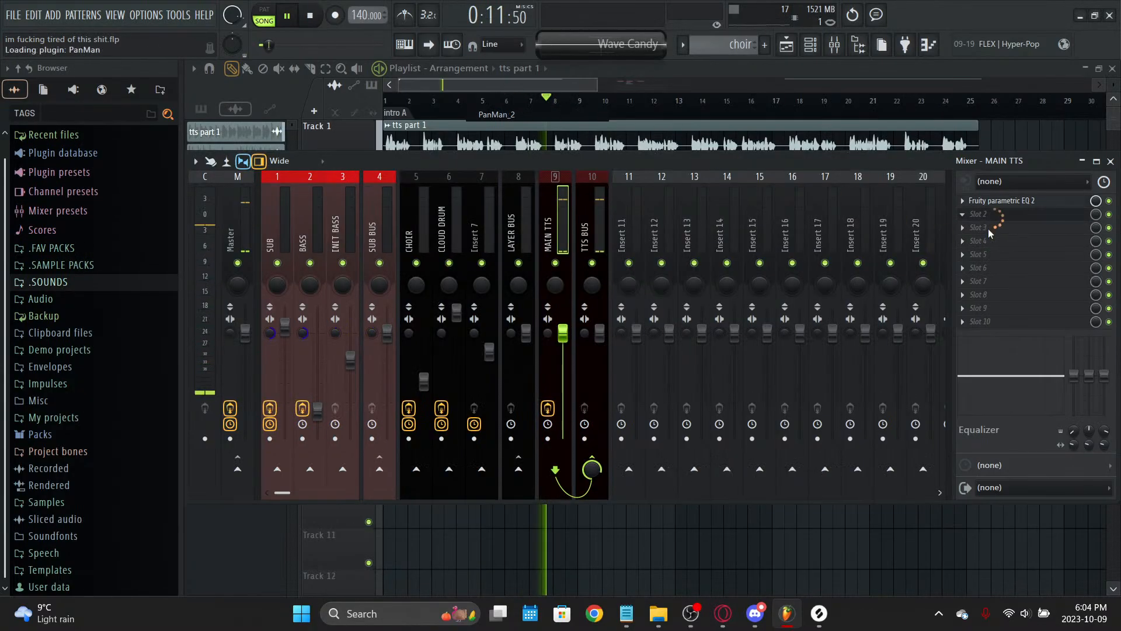
pyautogui.click(975, 227)
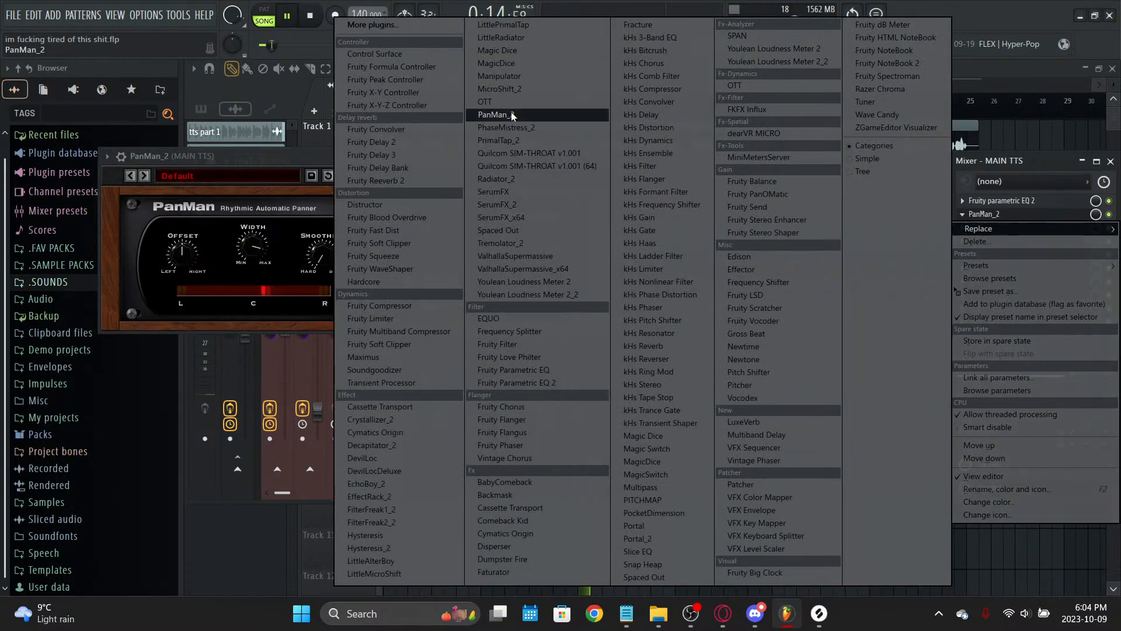
pyautogui.click(516, 108)
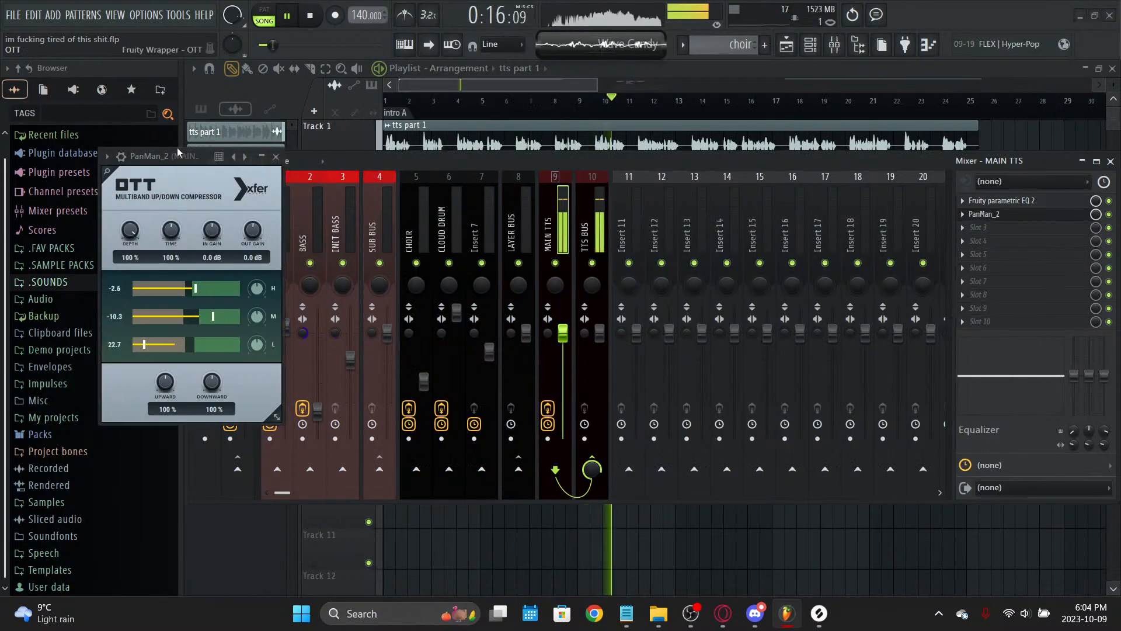
# Step: Set the OTT depth to 30%, close the plugin, save the project and stop playback
pyautogui.moveTo(177, 154); pyautogui.dragTo(329, 172)
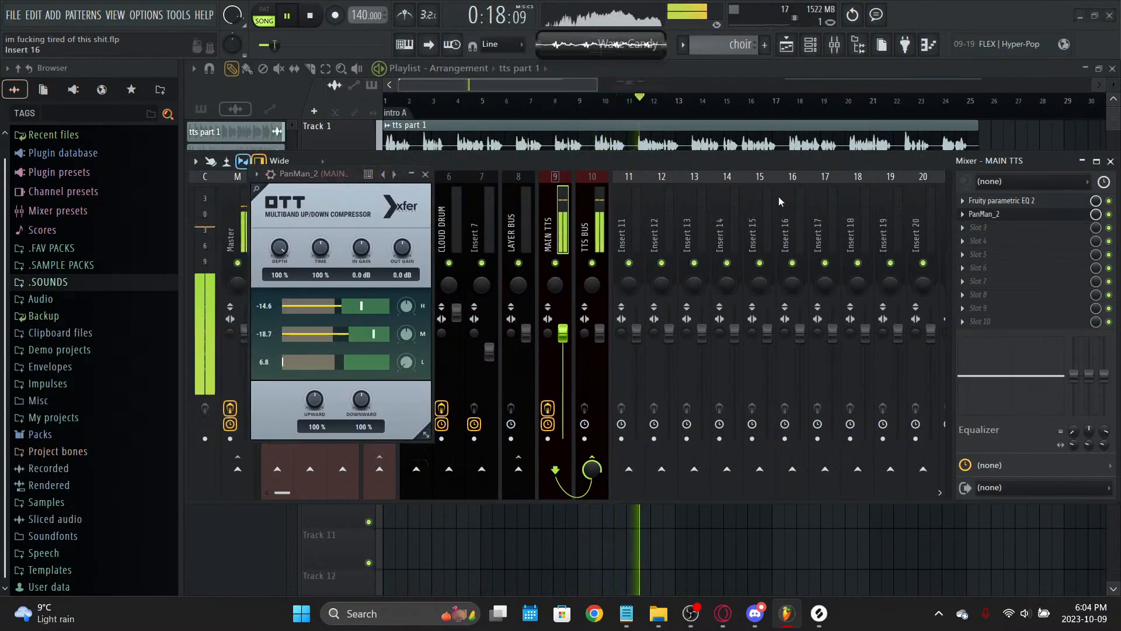
pyautogui.moveTo(298, 269); pyautogui.dragTo(271, 317)
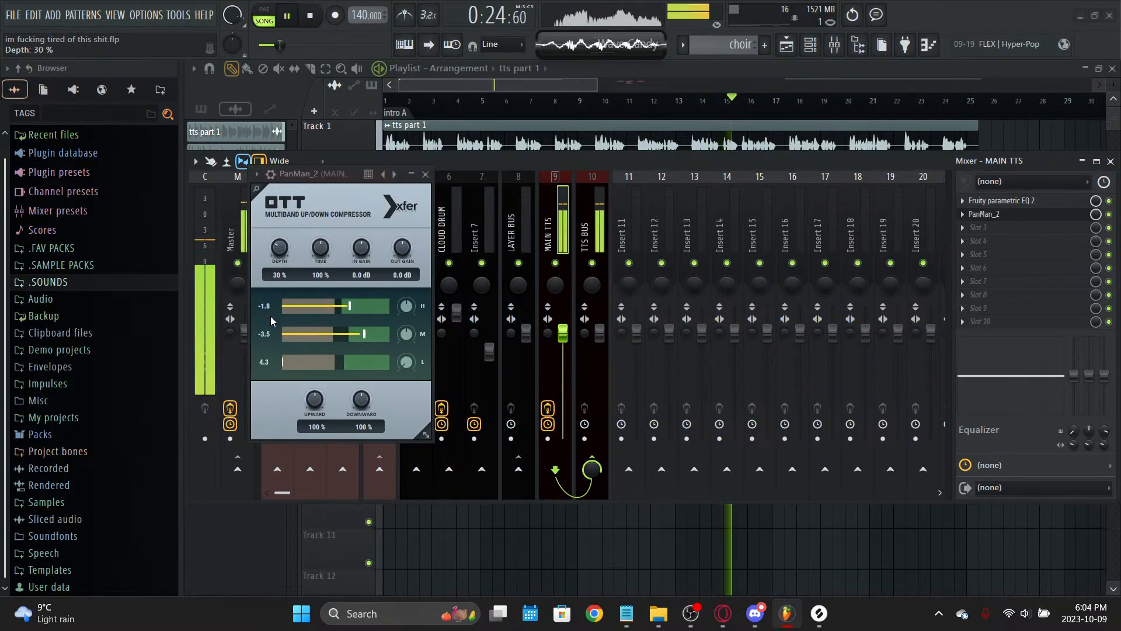
pyautogui.click(426, 174)
pyautogui.hotkey('ctrl', 's')
pyautogui.press('space')
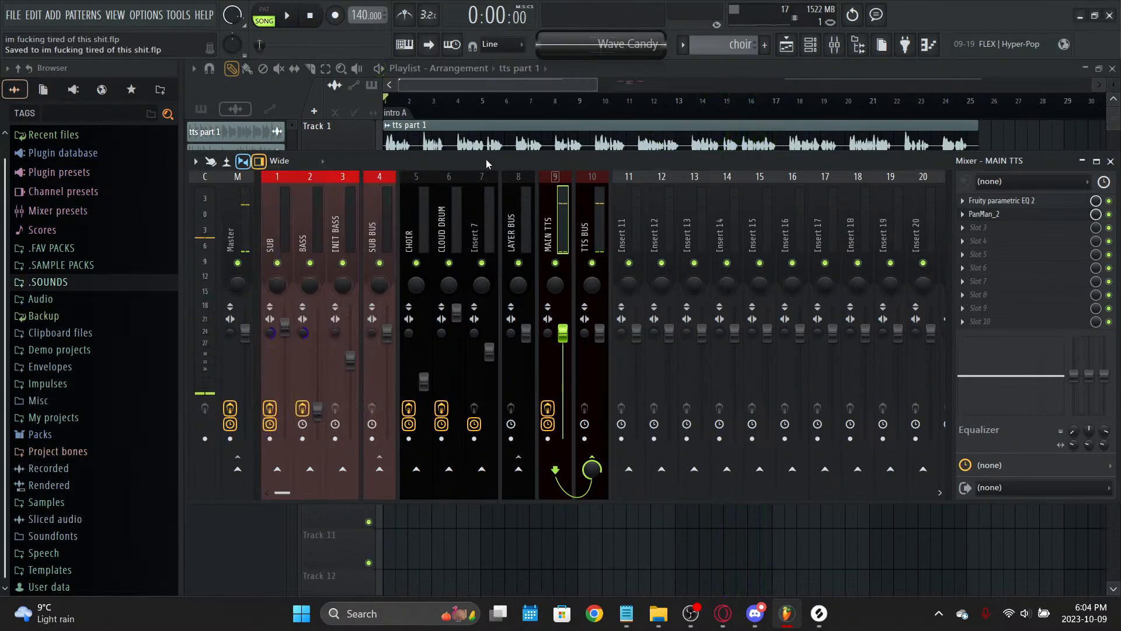
# Step: Rename the PanMan_2 effect slot on MAIN TTS as OTT and briefly play the speech
pyautogui.rightClick(1005, 216)
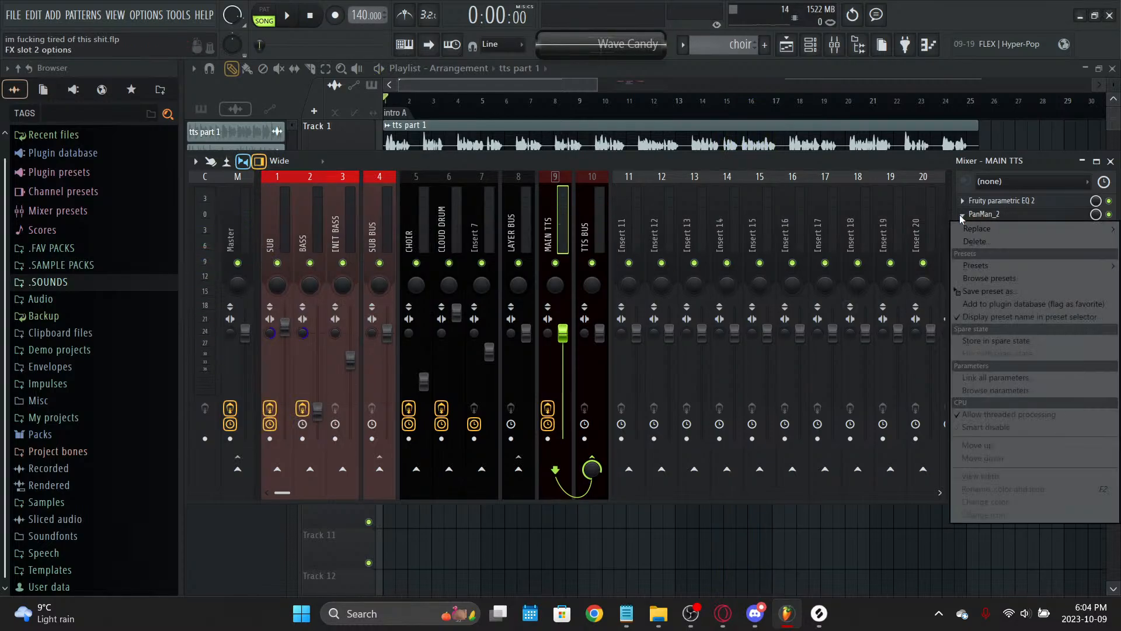
pyautogui.click(1014, 490)
pyautogui.write('OT')
pyautogui.press('Return')
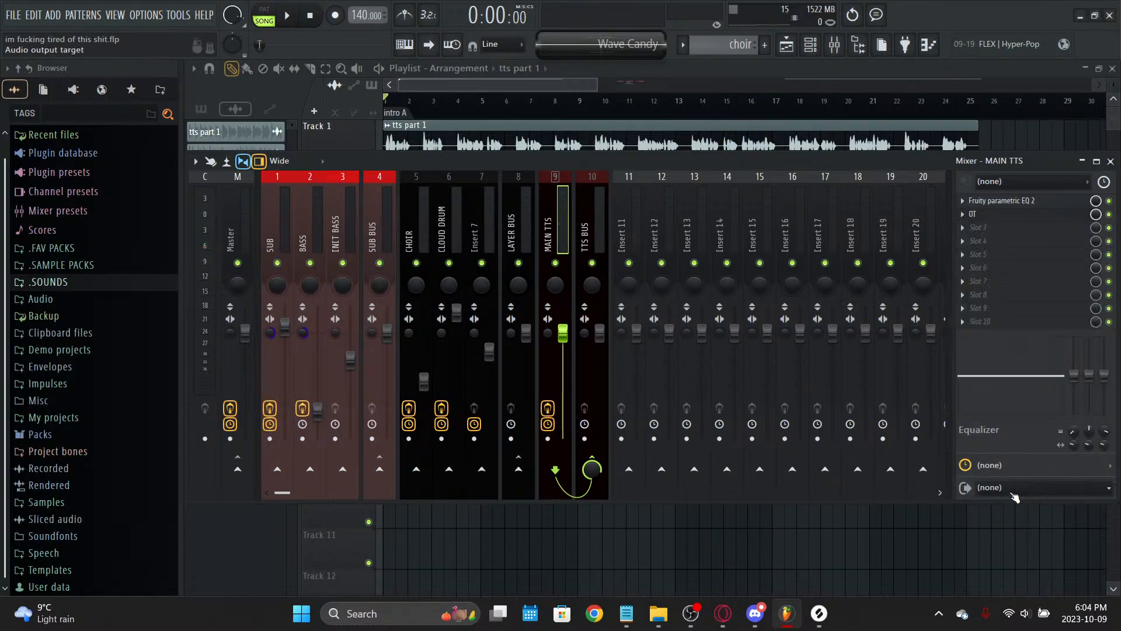
pyautogui.rightClick(963, 219)
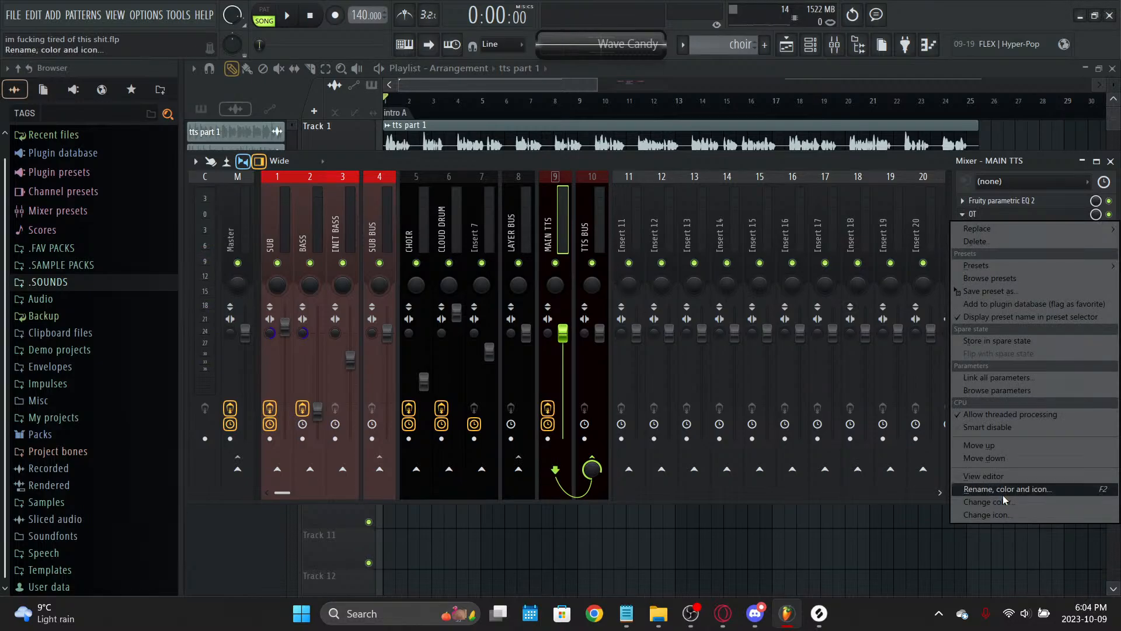
pyautogui.click(1009, 491)
pyautogui.write('OTT')
pyautogui.press('Return')
pyautogui.press('space')
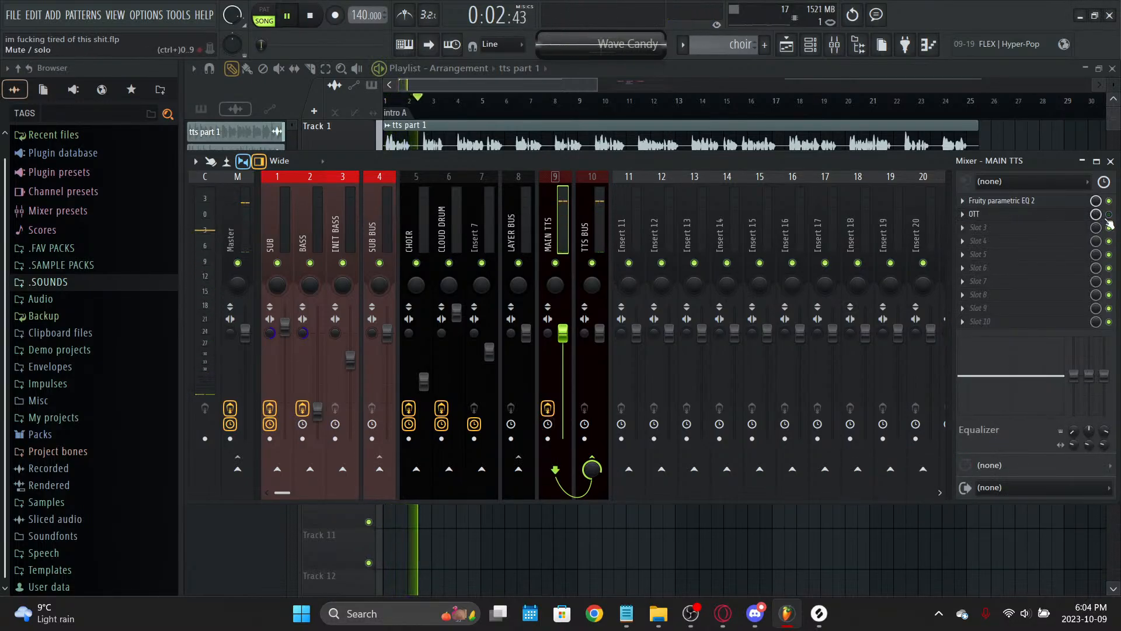
pyautogui.press('space')
# Step: Move an empty mixer insert between MAIN TTS and TTS BUS, and select MAIN TTS
pyautogui.click(636, 231)
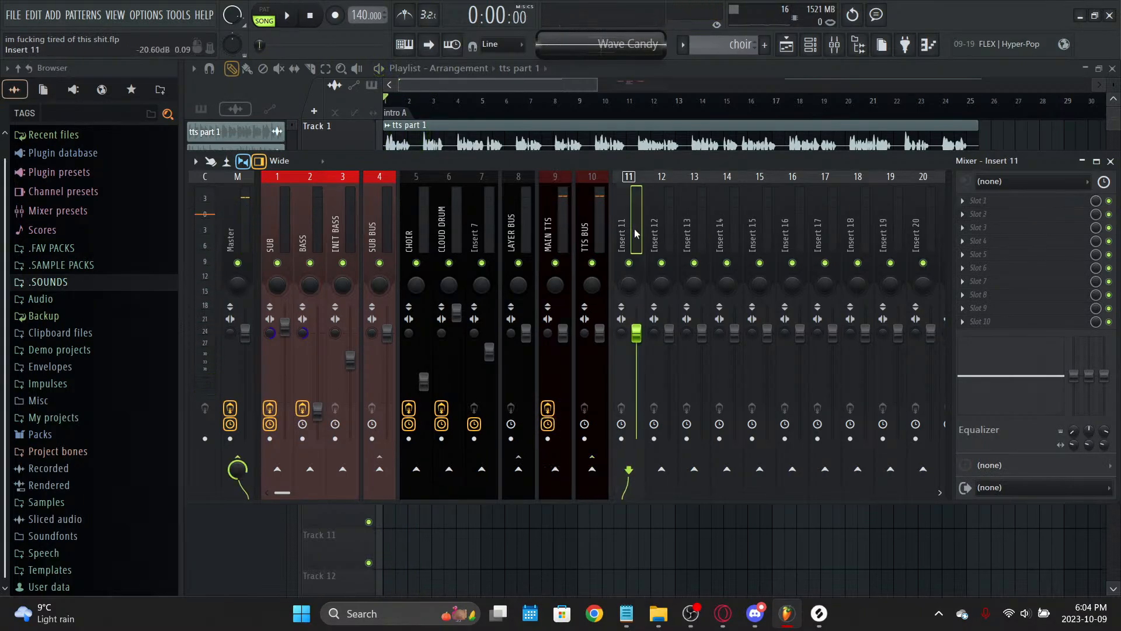
pyautogui.press('Right')
pyautogui.hotkey('alt', 'Left')
pyautogui.hotkey('alt', 'Left')
pyautogui.click(564, 209)
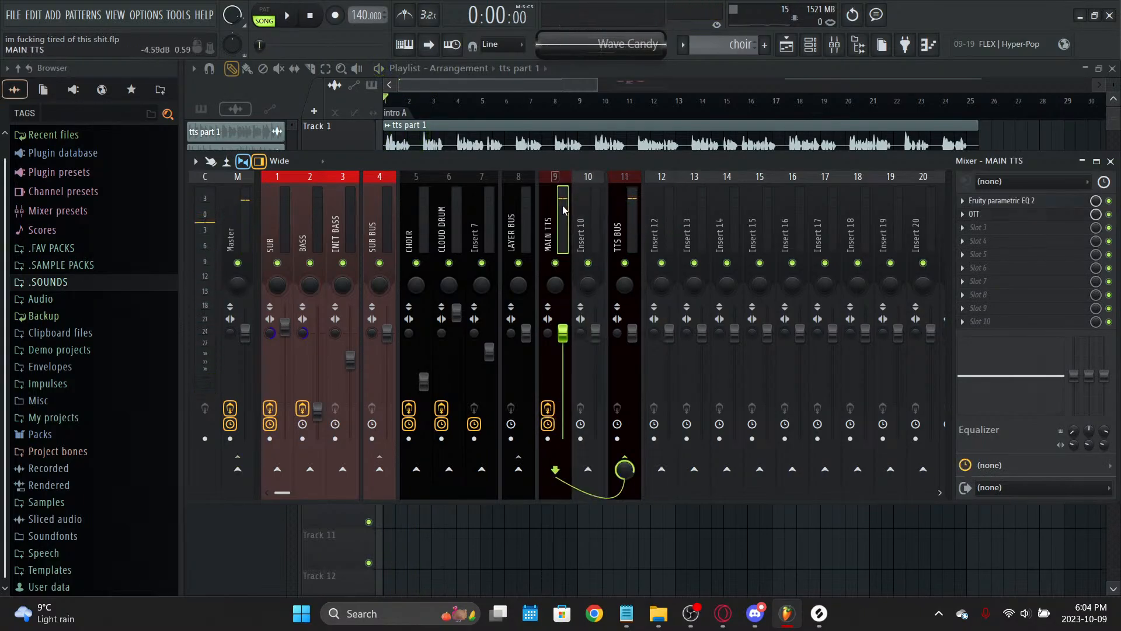
# Step: Recolour mixer insert 10 with the same dark red used for MAIN TTS and TTS BUS
pyautogui.click(583, 239)
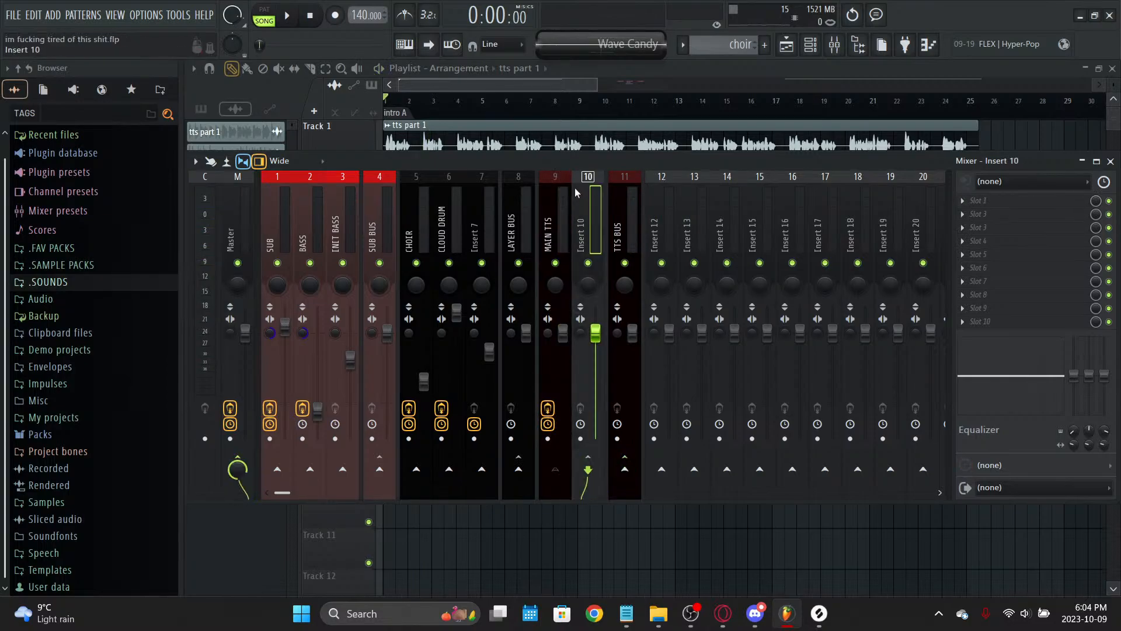
pyautogui.rightClick(578, 193)
pyautogui.click(639, 330)
pyautogui.click(658, 416)
pyautogui.press('Return')
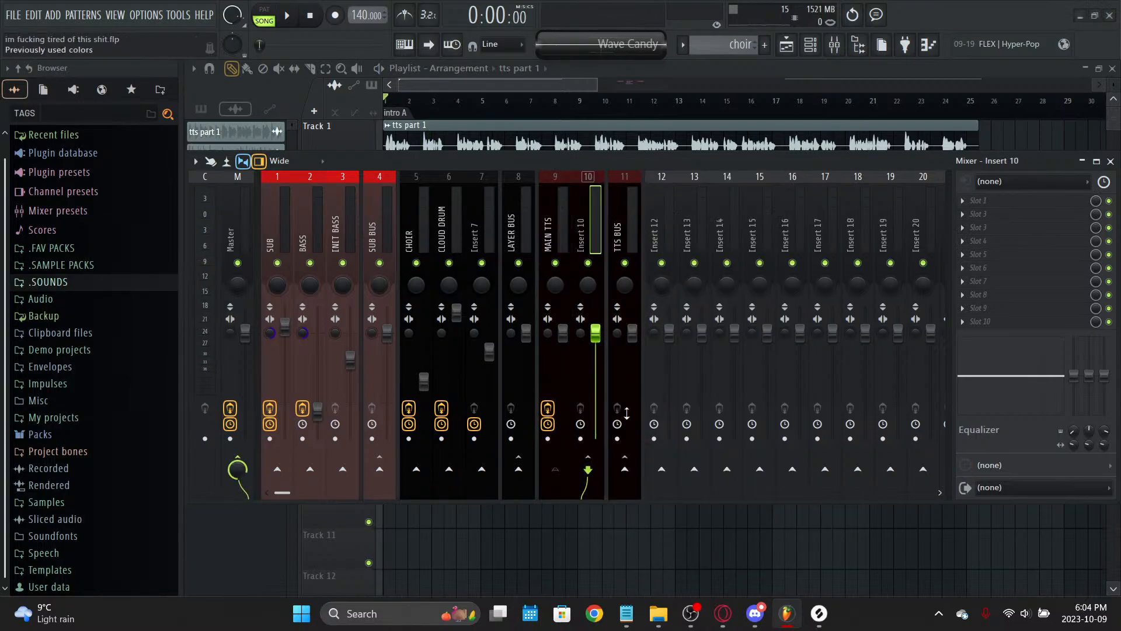
# Step: Rename insert 10 as DOWN PITCH and route its output to TTS BUS instead of the master
pyautogui.rightClick(607, 229)
pyautogui.click(669, 198)
pyautogui.write('DOWN')
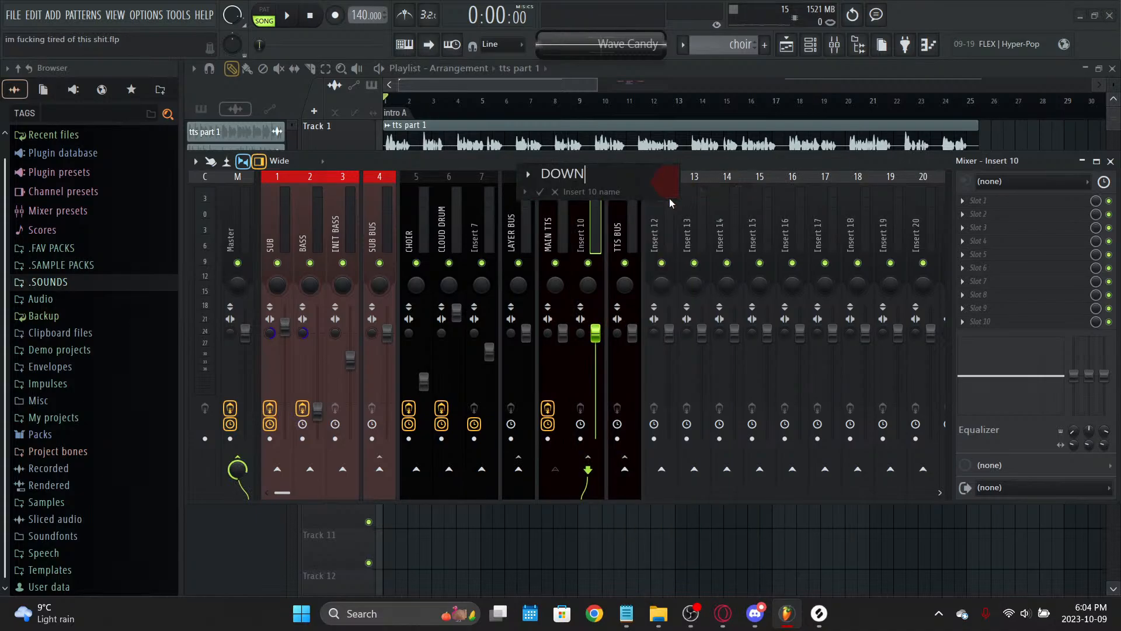
pyautogui.write(' PITCH')
pyautogui.press('Return')
pyautogui.click(625, 469)
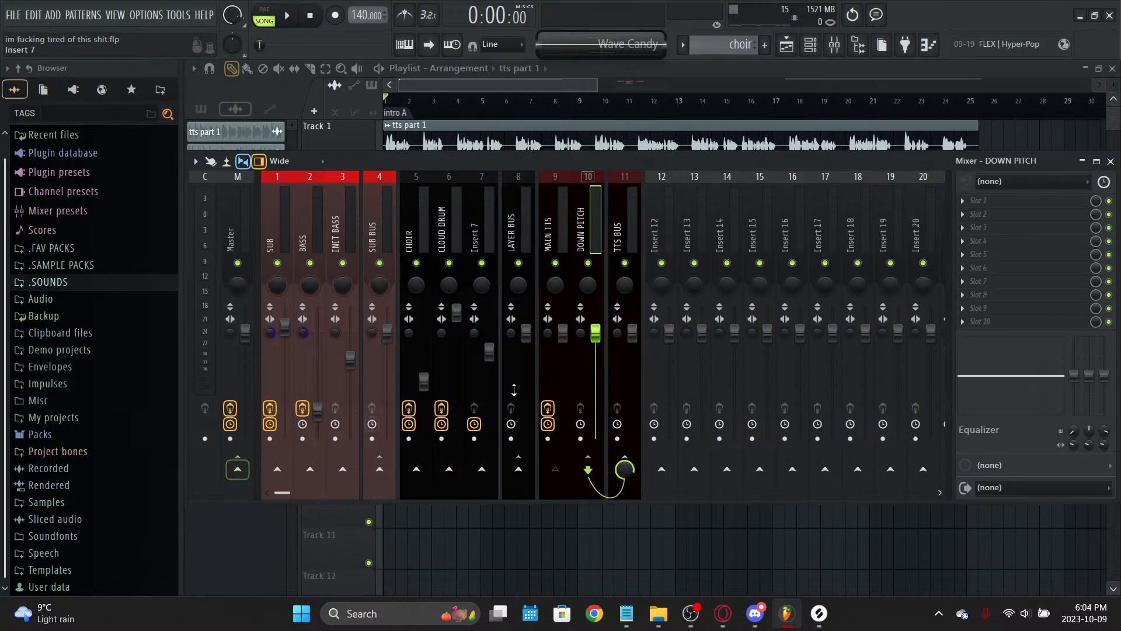
# Step: Load Manipulator in the first effect slot of DOWN PITCH and move its window clear of the browser
pyautogui.click(987, 201)
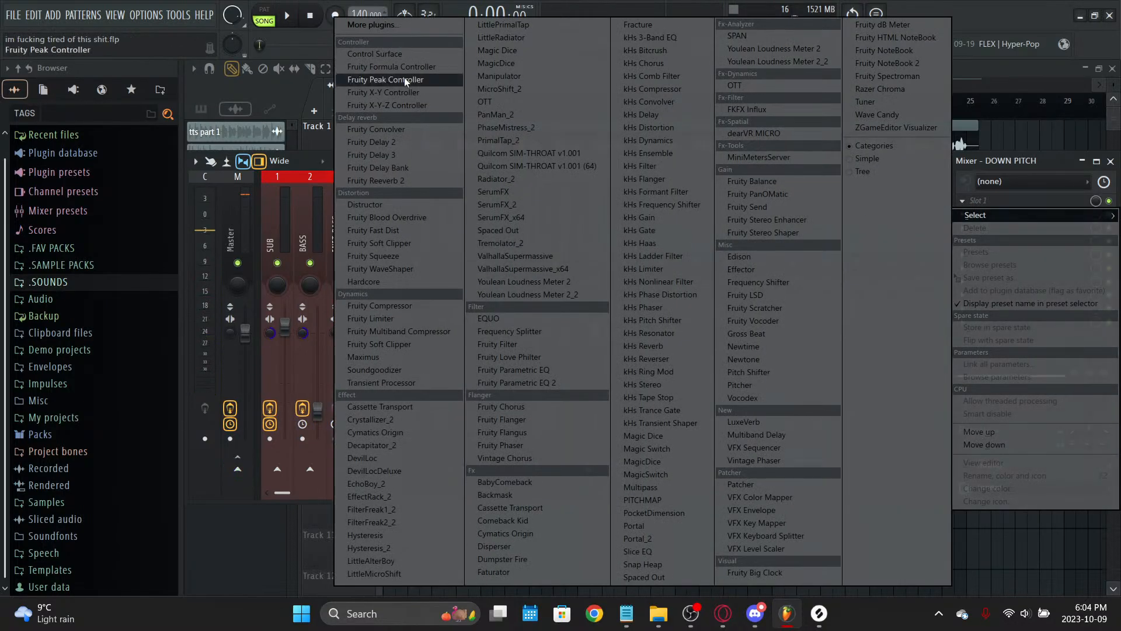
pyautogui.click(402, 23)
pyautogui.write('MANIP')
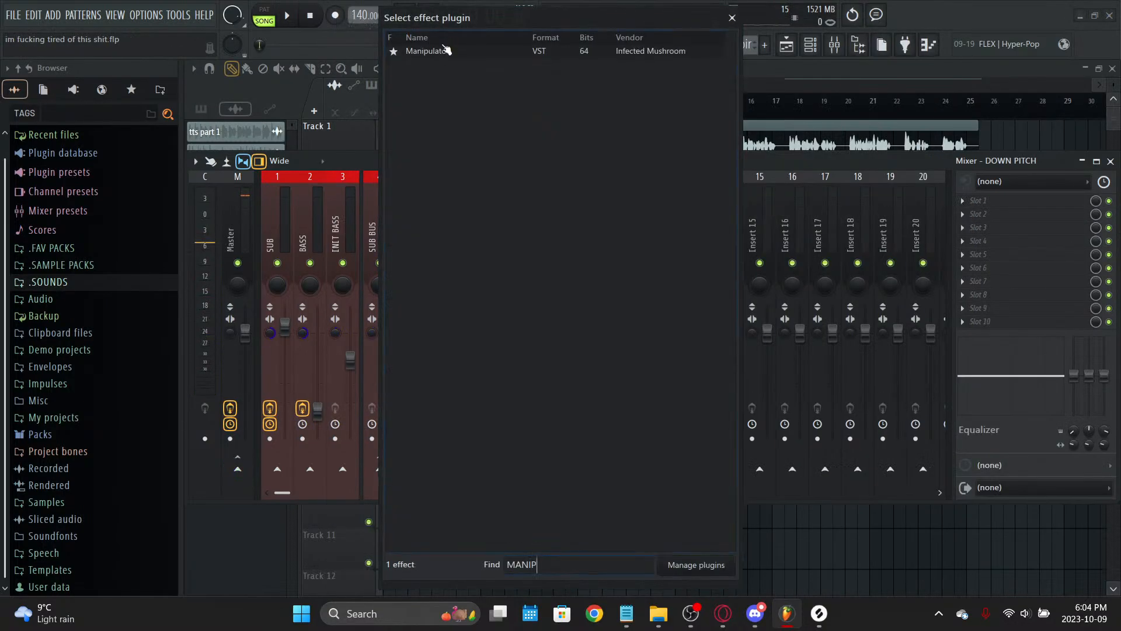
pyautogui.doubleClick(447, 50)
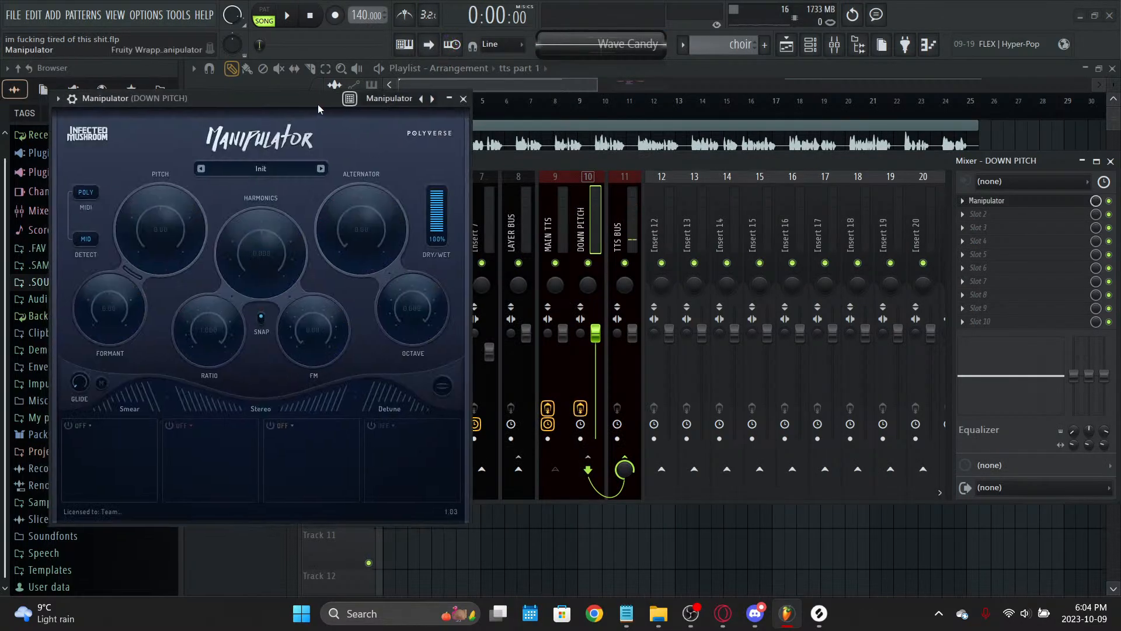
pyautogui.moveTo(318, 104); pyautogui.dragTo(426, 78)
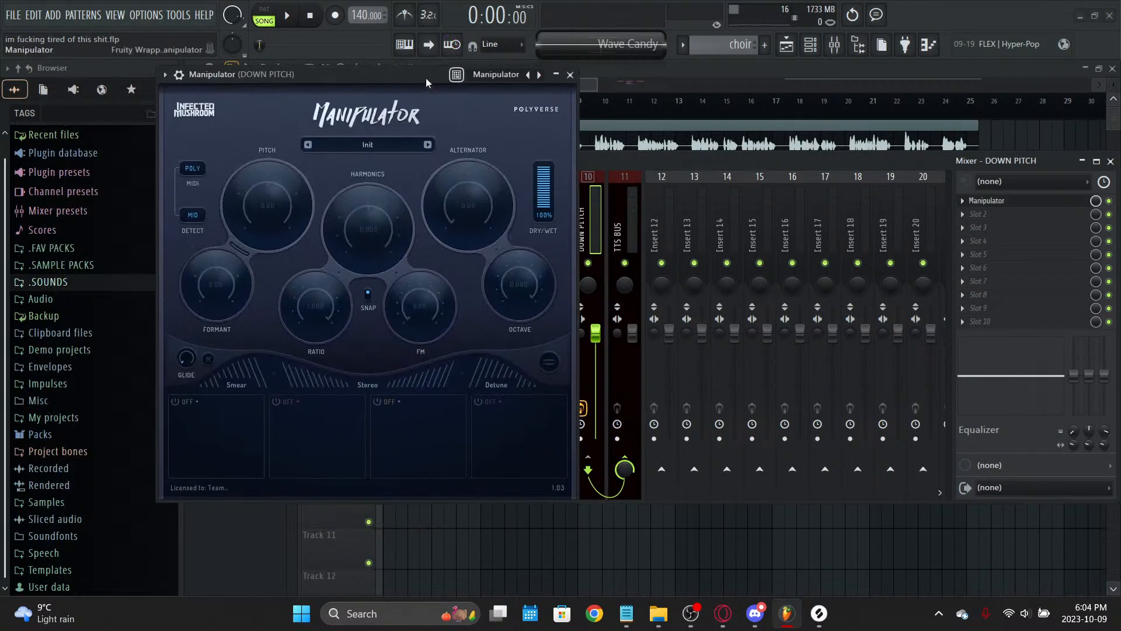
# Step: Audition Manipulator presets such as Barry, Mr Big and Sub Octavus during playback, choose Tractor, close the plugin and stop playback
pyautogui.press('space')
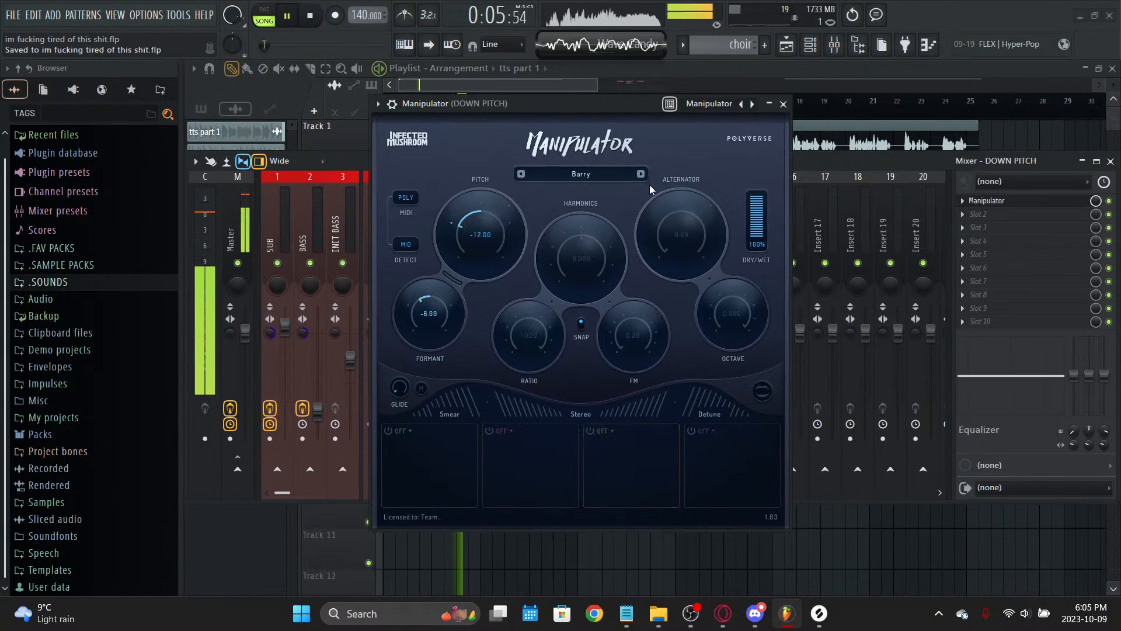
pyautogui.click(642, 174)
pyautogui.click(642, 174)
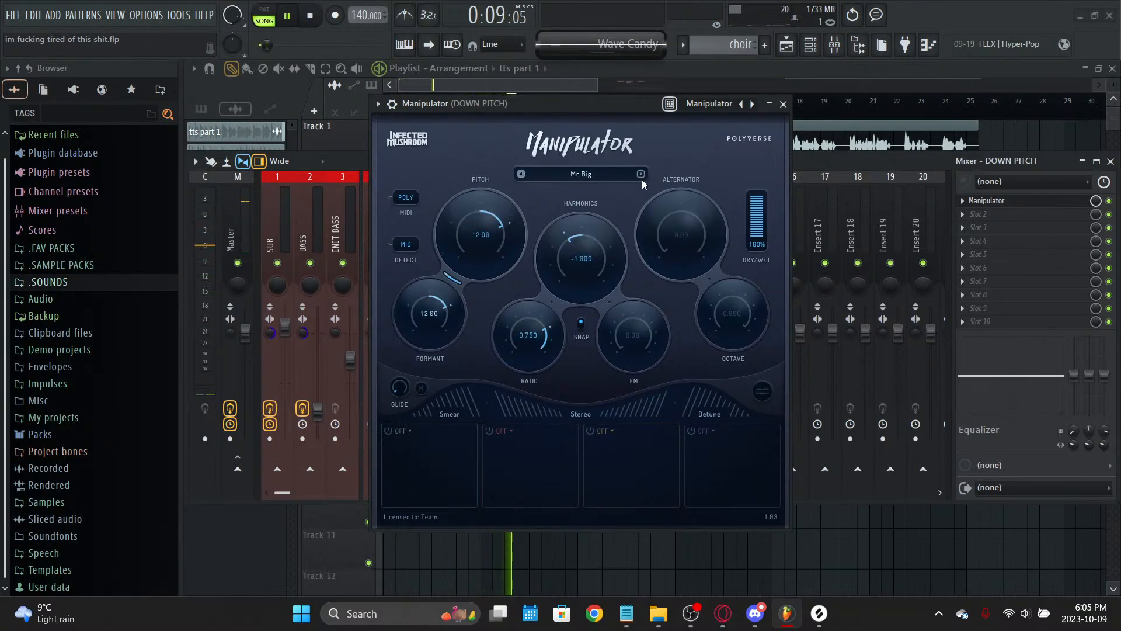
pyautogui.click(642, 178)
pyautogui.click(641, 174)
pyautogui.click(641, 174)
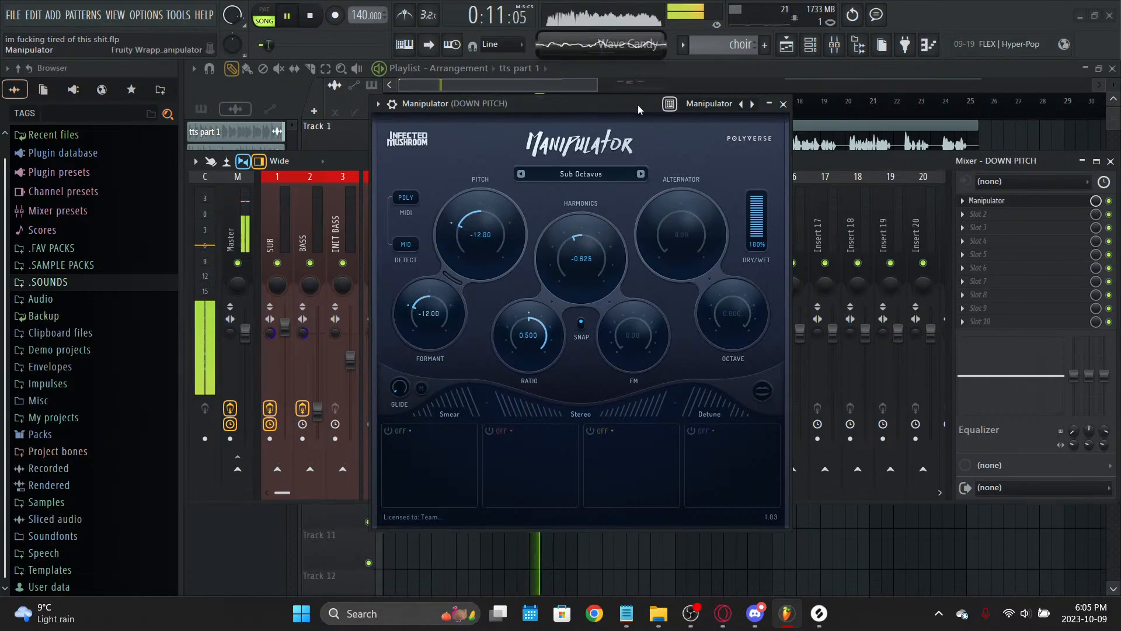
pyautogui.click(641, 174)
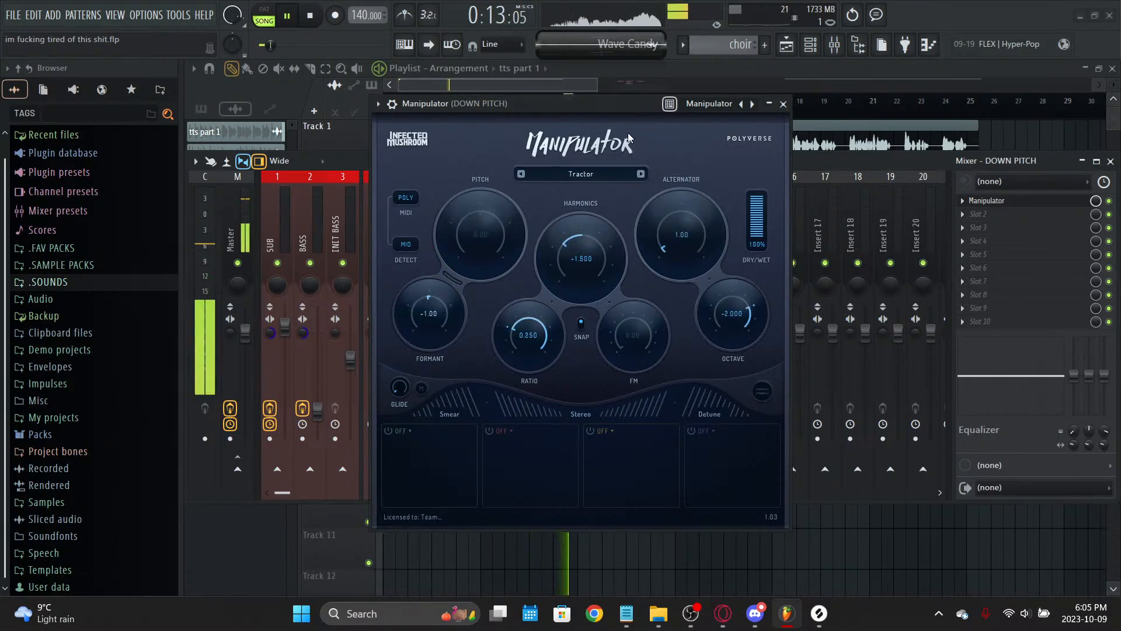
pyautogui.click(783, 104)
pyautogui.press('space')
# Step: Load Fruity Parametric EQ 2 in the second effect slot of DOWN PITCH and apply the 20Hz + 18kHz cut preset
pyautogui.click(978, 214)
pyautogui.moveTo(987, 228)
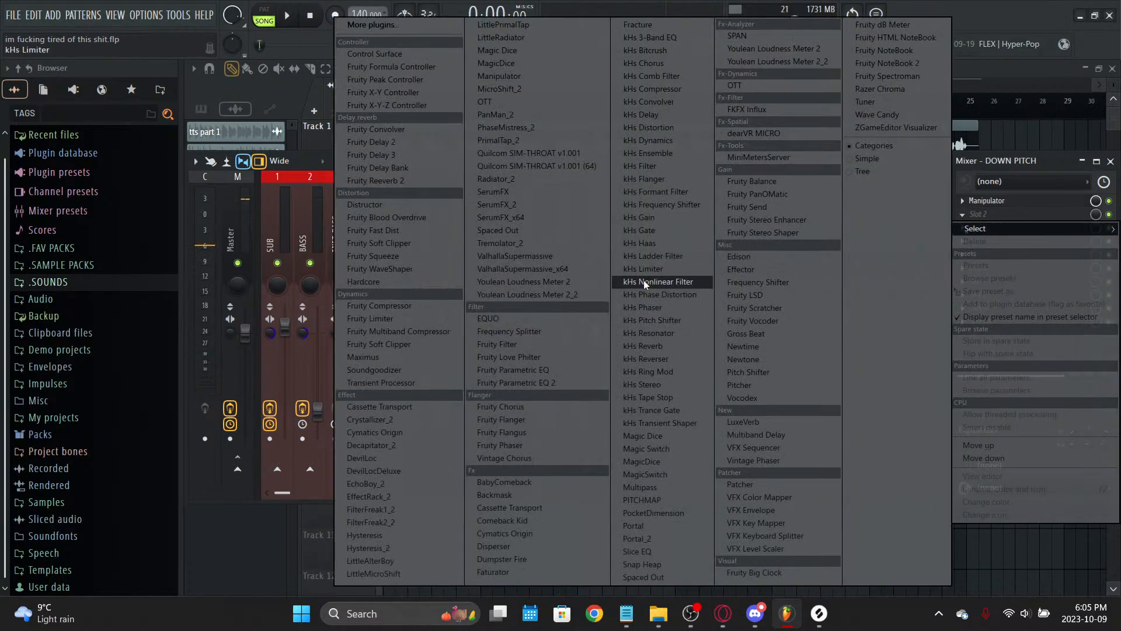
pyautogui.click(586, 383)
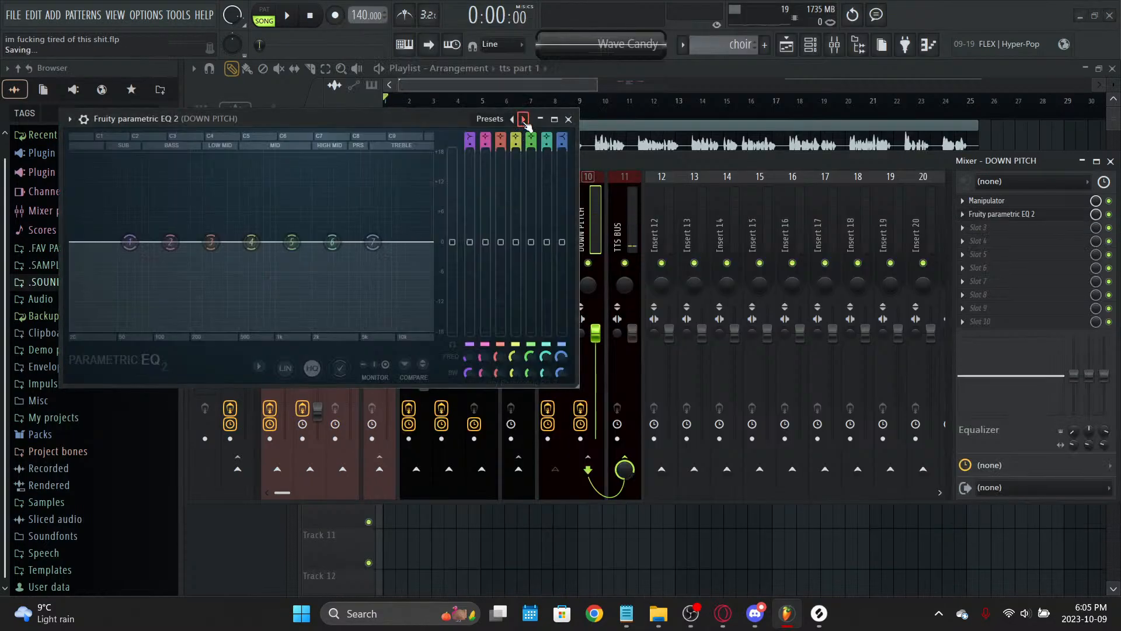
pyautogui.rightClick(451, 255)
pyautogui.click(459, 265)
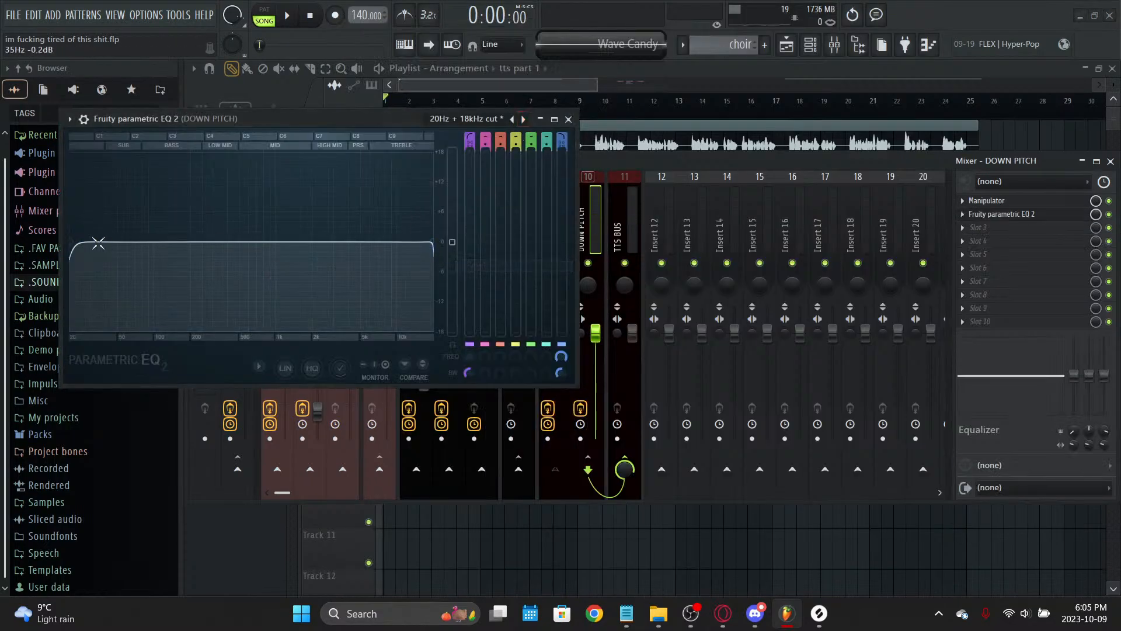
# Step: During playback, raise the EQ's high-pass to cut the lows, lower its low-pass to about 1600 Hz, and close the EQ
pyautogui.press('space')
pyautogui.moveTo(72, 242); pyautogui.dragTo(146, 242)
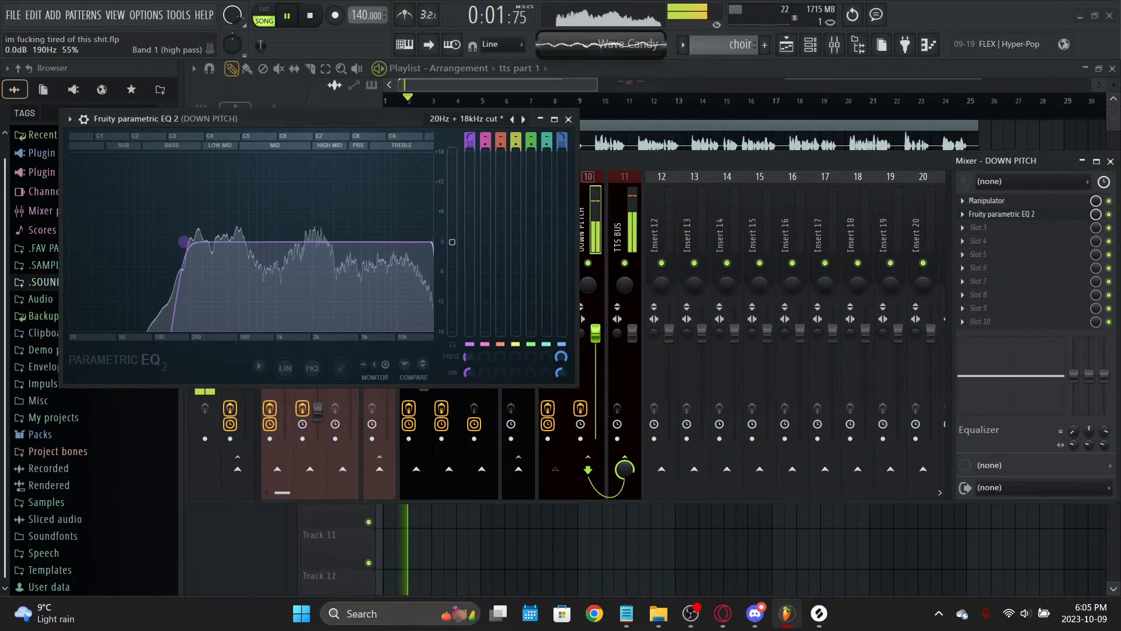
pyautogui.moveTo(432, 241); pyautogui.dragTo(305, 247)
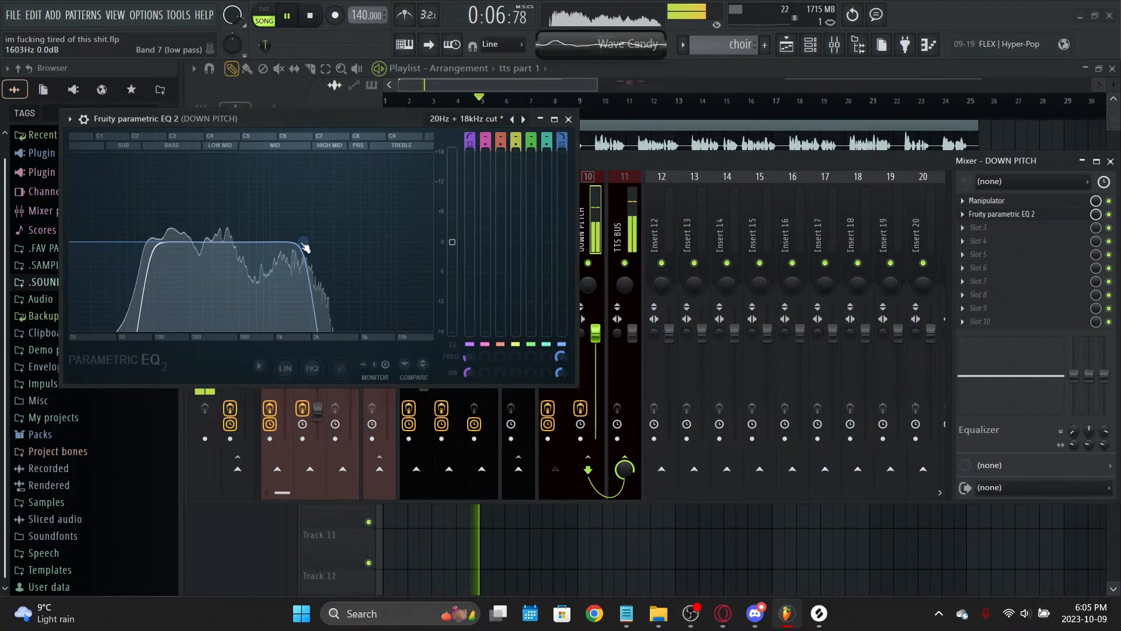
pyautogui.click(569, 119)
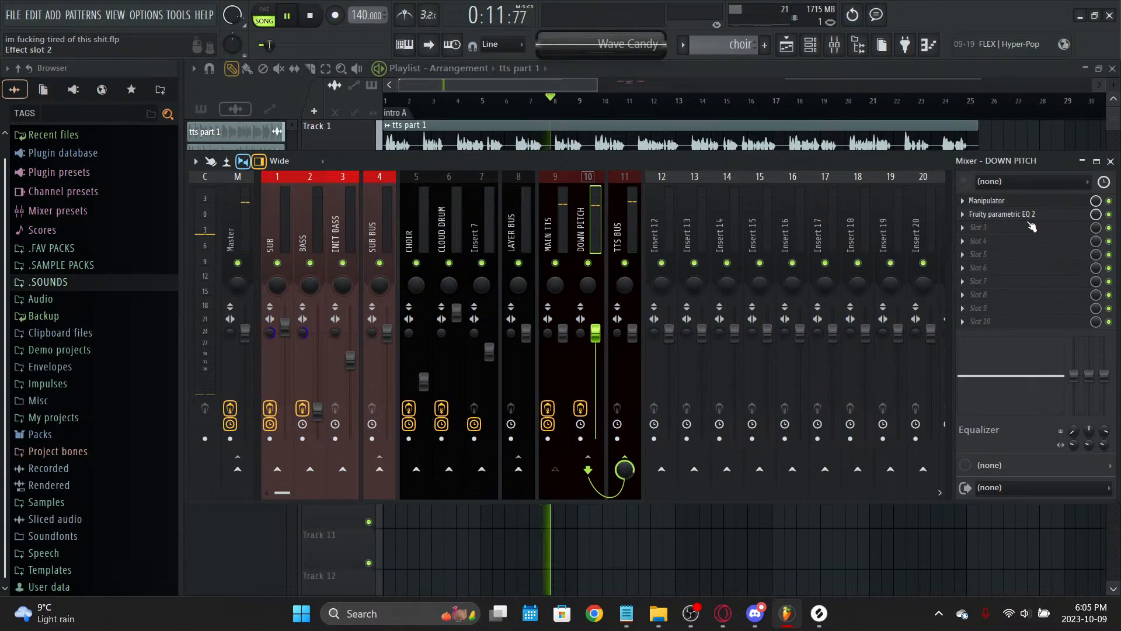
# Step: Load kHs Distortion in the third effect slot of DOWN PITCH, move its window beside the tracks, and close it
pyautogui.click(978, 228)
pyautogui.click(408, 23)
pyautogui.write('dis')
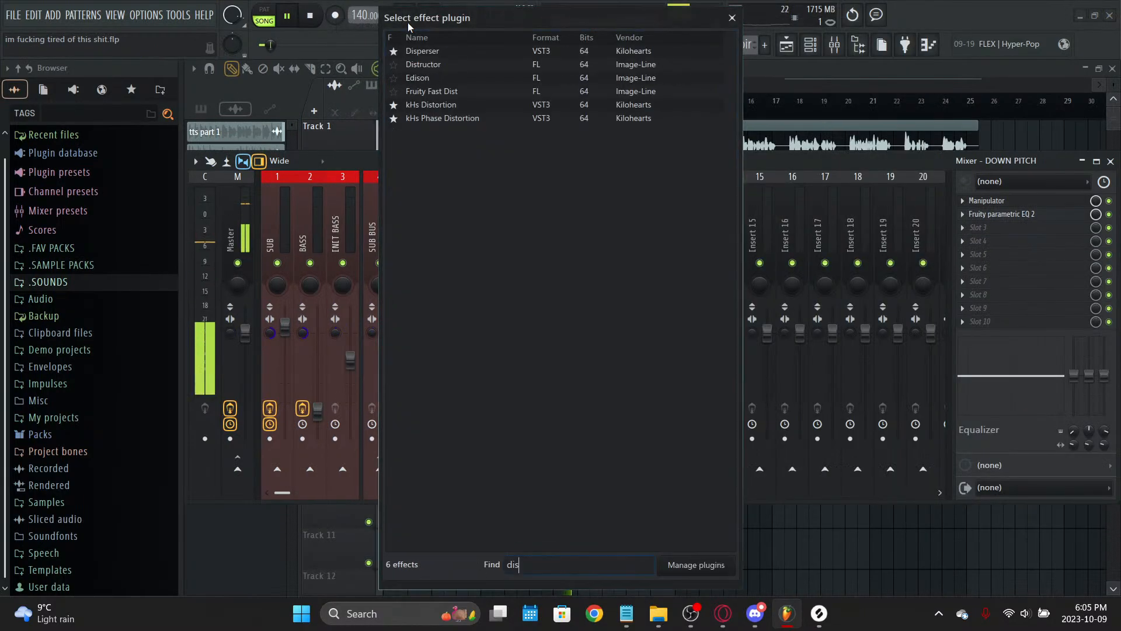
pyautogui.doubleClick(432, 105)
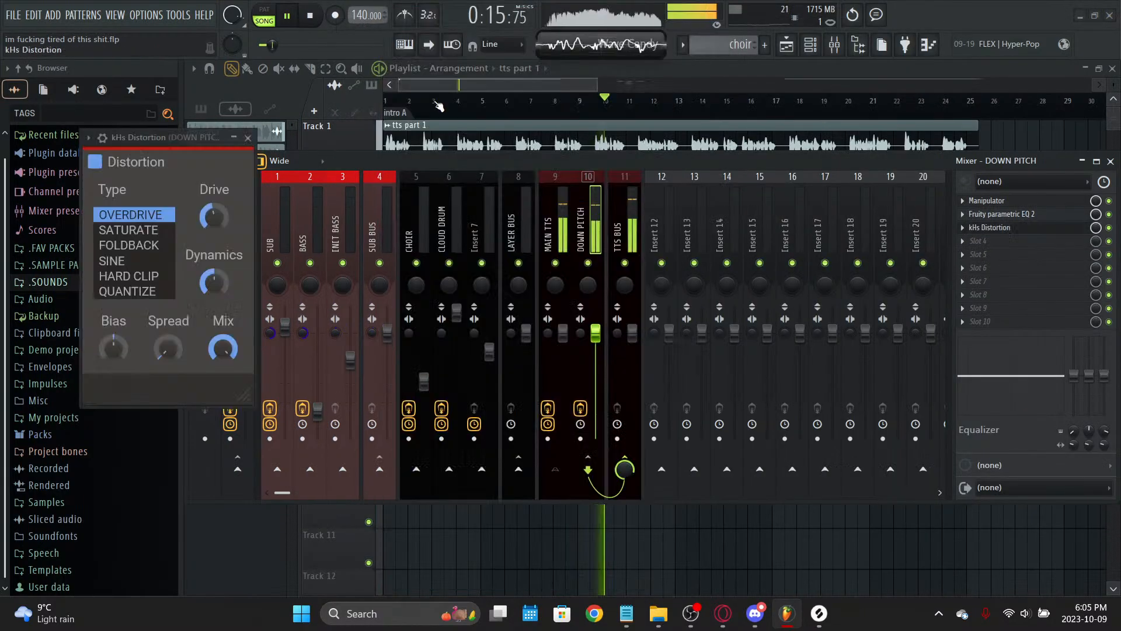
pyautogui.moveTo(162, 137); pyautogui.dragTo(614, 154)
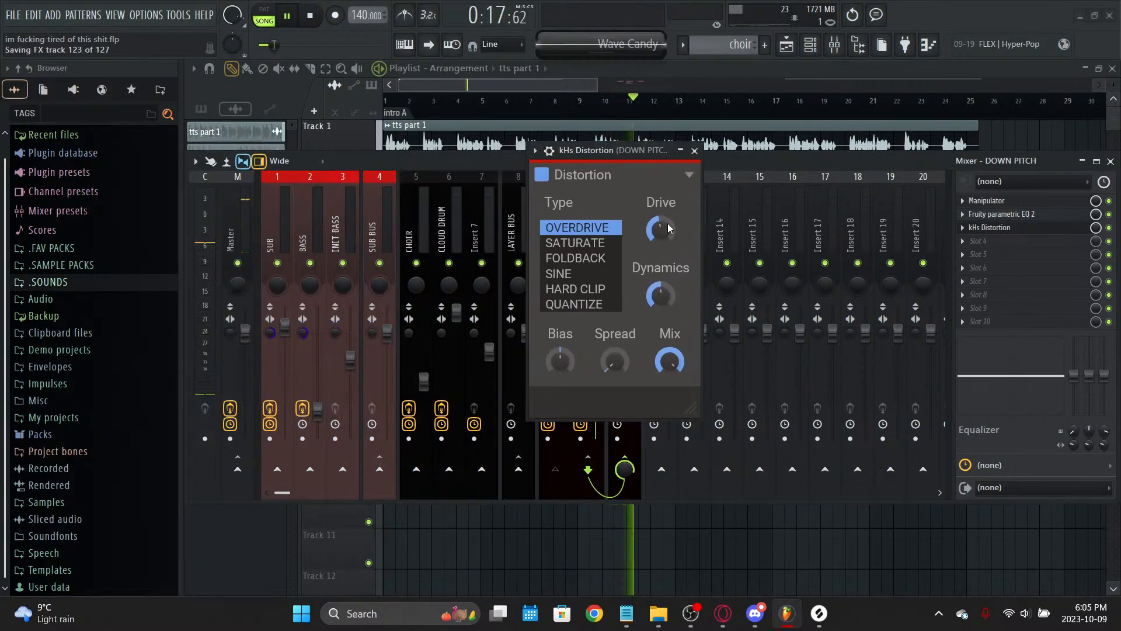
pyautogui.click(695, 151)
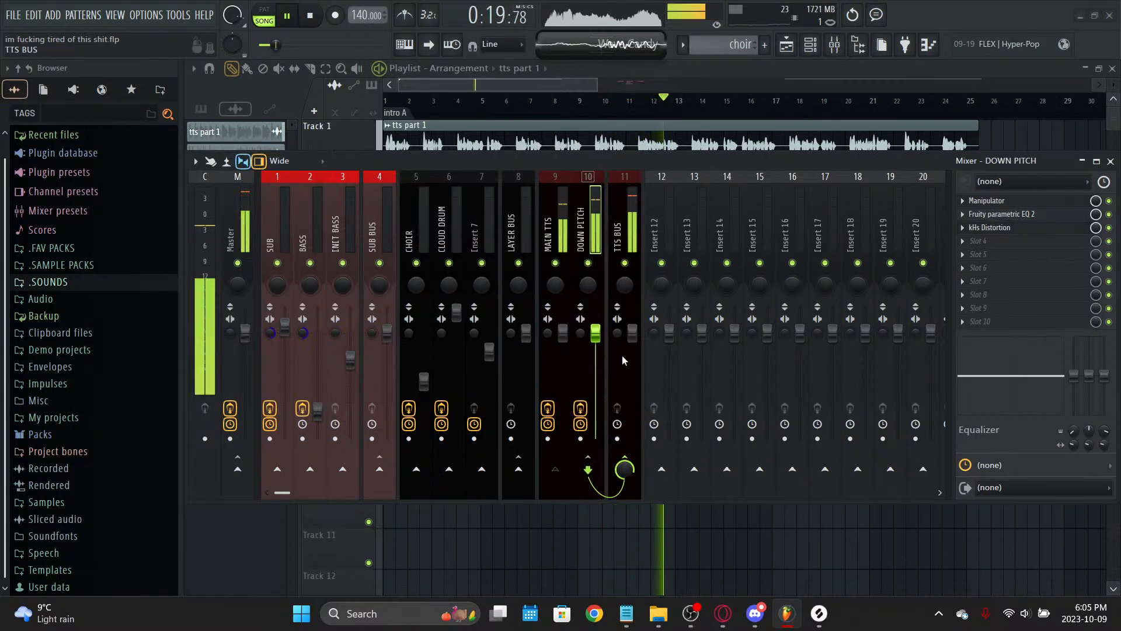
# Step: Copy DOWN PITCH's Fruity Parametric EQ 2 to the fourth effect slot, after the distortion, and close its window
pyautogui.click(963, 215)
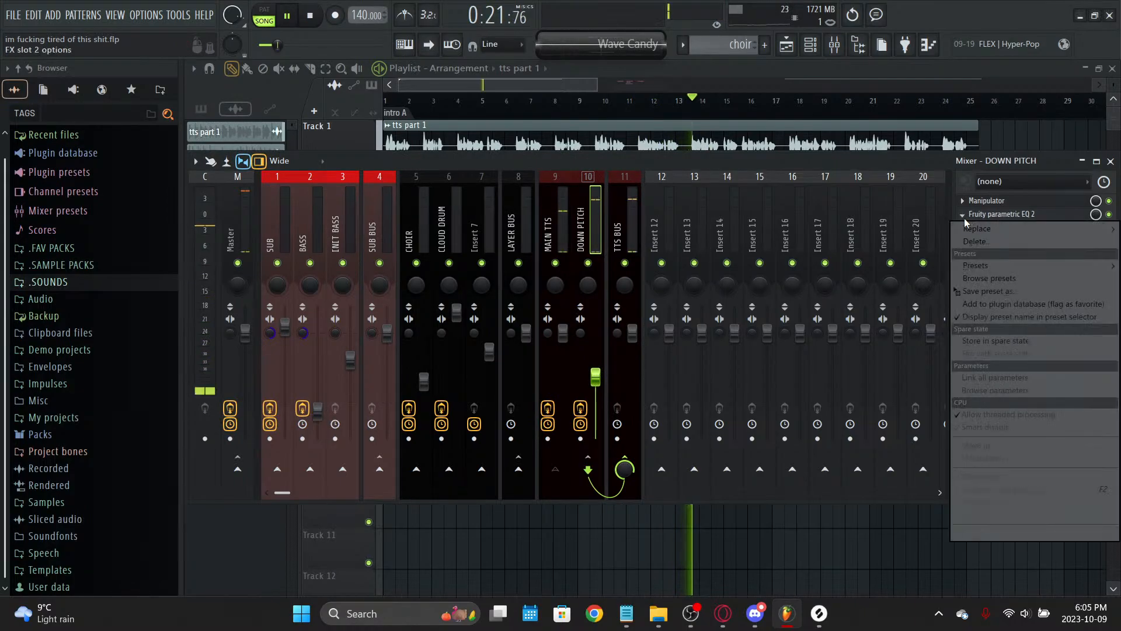
pyautogui.moveTo(1003, 299); pyautogui.dragTo(995, 241)
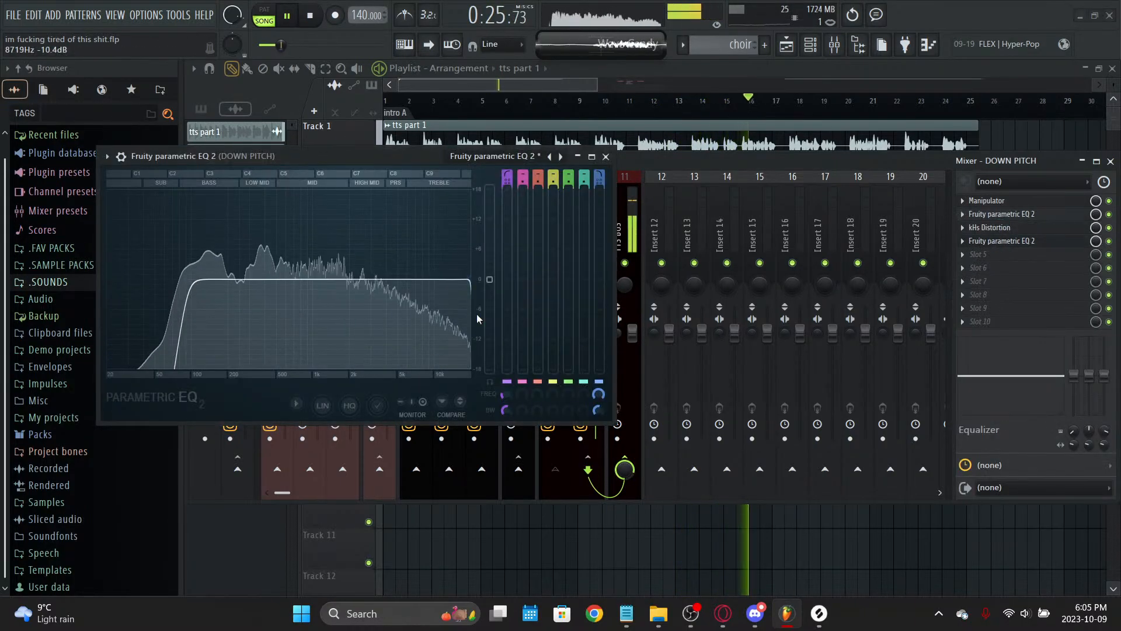
pyautogui.click(606, 157)
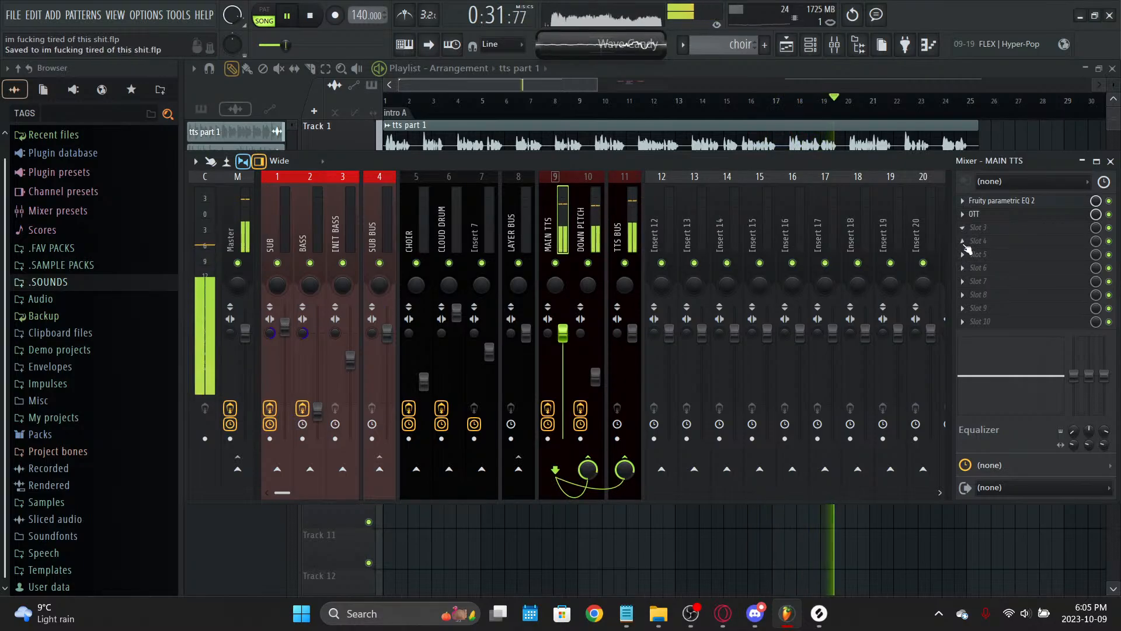
# Step: Select the TTS BUS track in the mixer
pyautogui.click(691, 229)
pyautogui.press('Left')
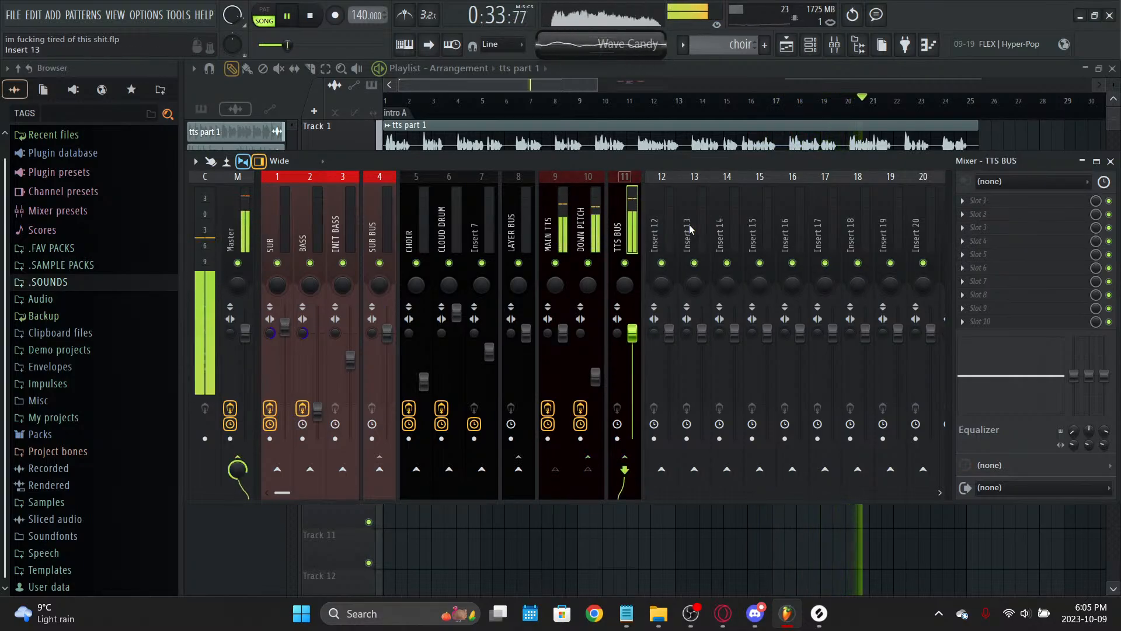
# Step: Place an empty mixer track directly before TTS BUS and recolour it with the dark preset colour 6
pyautogui.hotkey('alt', 'Left')
pyautogui.press('Left')
pyautogui.press('Left')
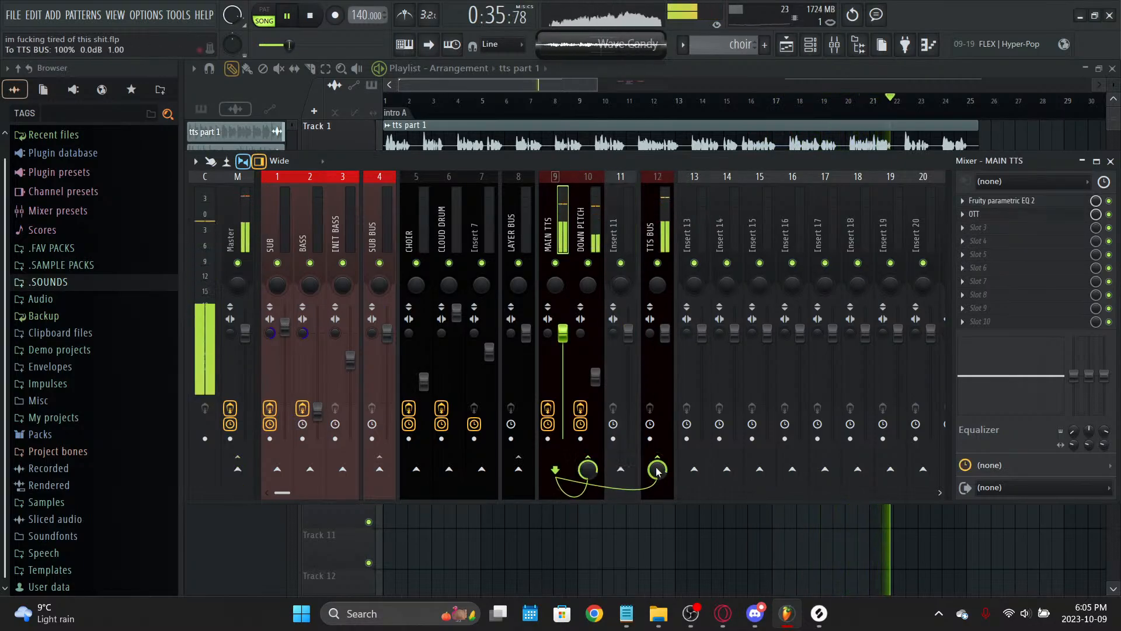
pyautogui.rightClick(627, 267)
pyautogui.click(671, 382)
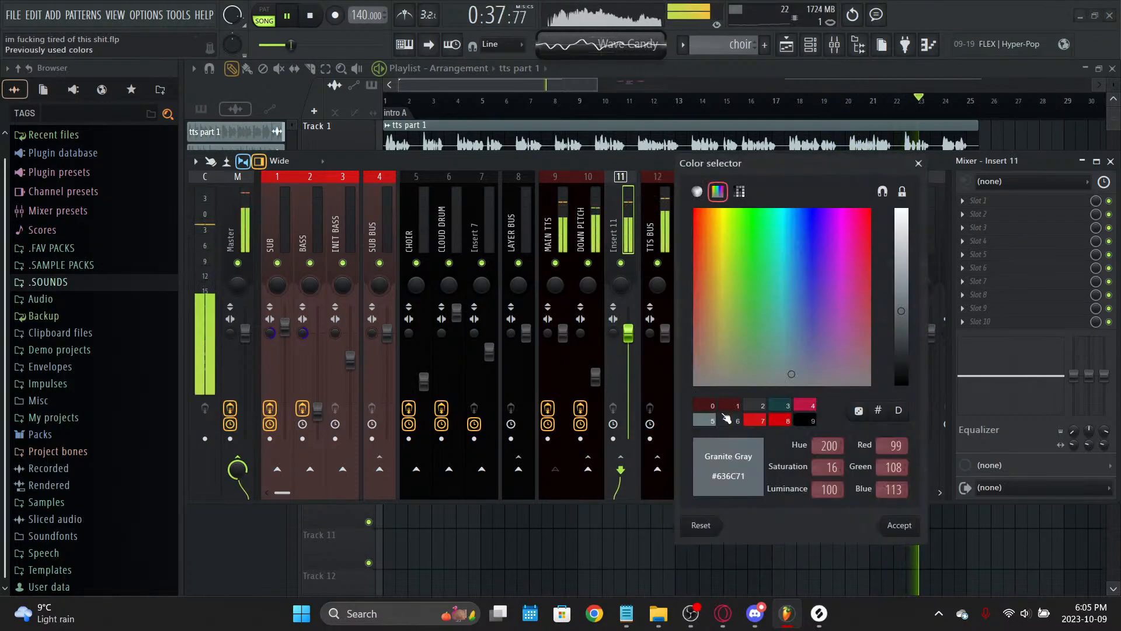
pyautogui.click(726, 417)
pyautogui.click(900, 525)
# Step: Rename the mixer track Insert 11 as HIGH PITCH
pyautogui.rightClick(636, 176)
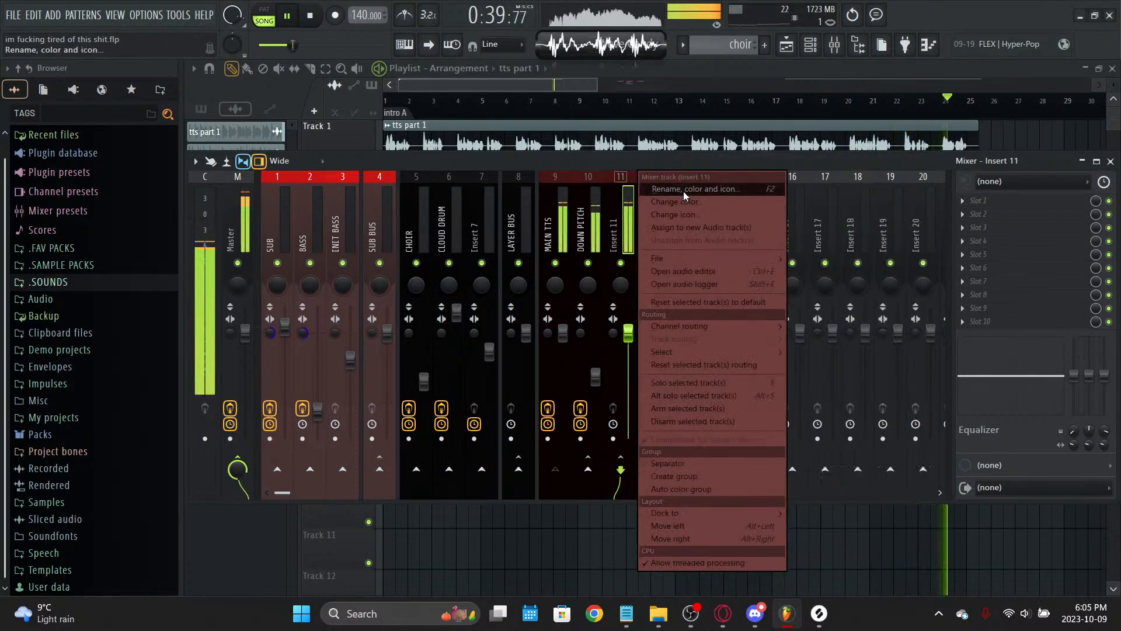
pyautogui.click(685, 193)
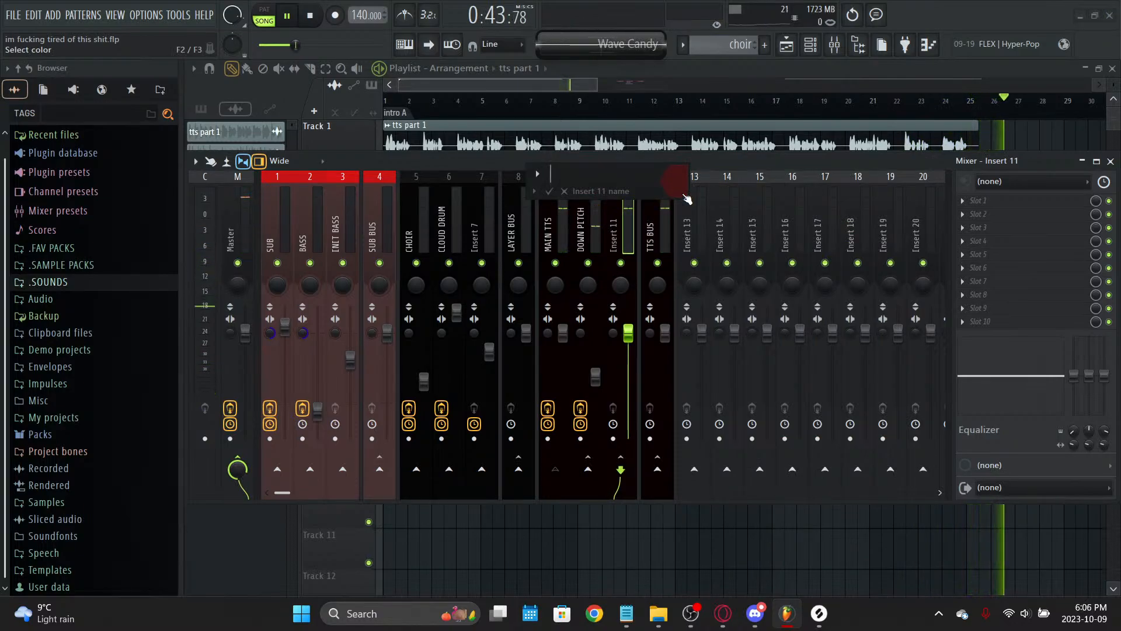
pyautogui.write('HIGH PIT')
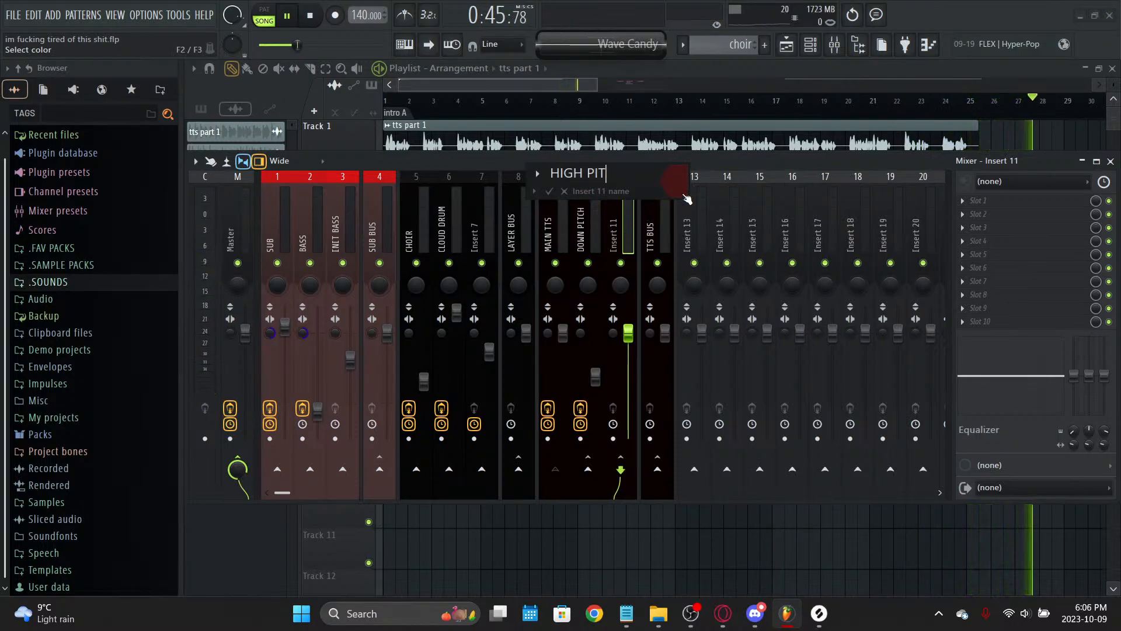
pyautogui.write('CH')
pyautogui.press('Return')
# Step: Rename the DOWN PITCH mixer track as LOW PITCH
pyautogui.rightClick(588, 177)
pyautogui.click(621, 199)
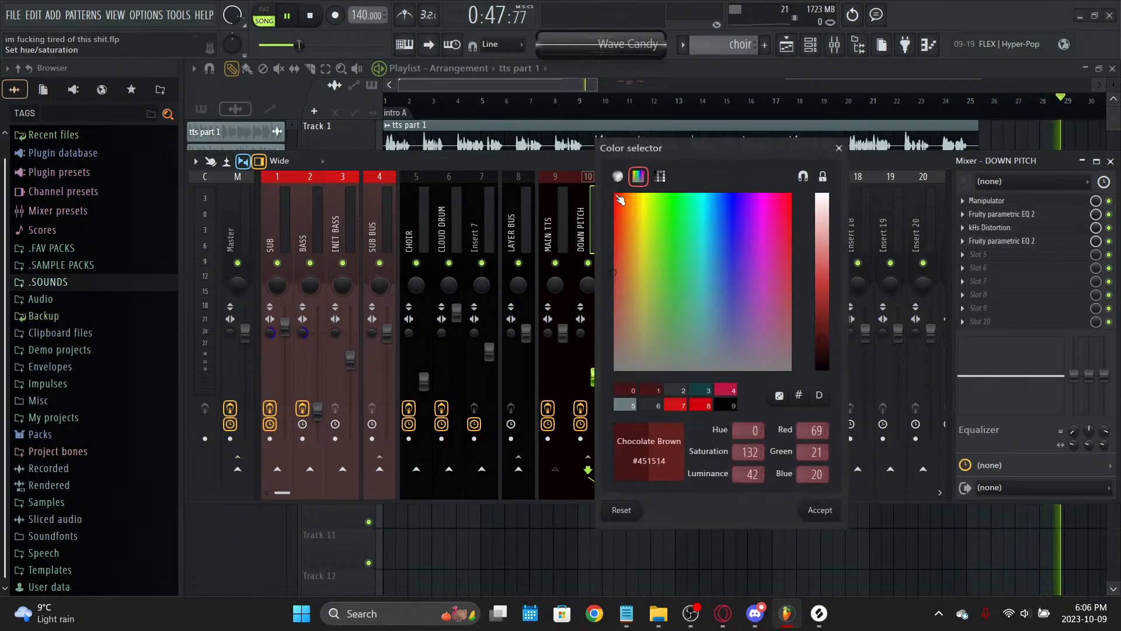
pyautogui.click(620, 200)
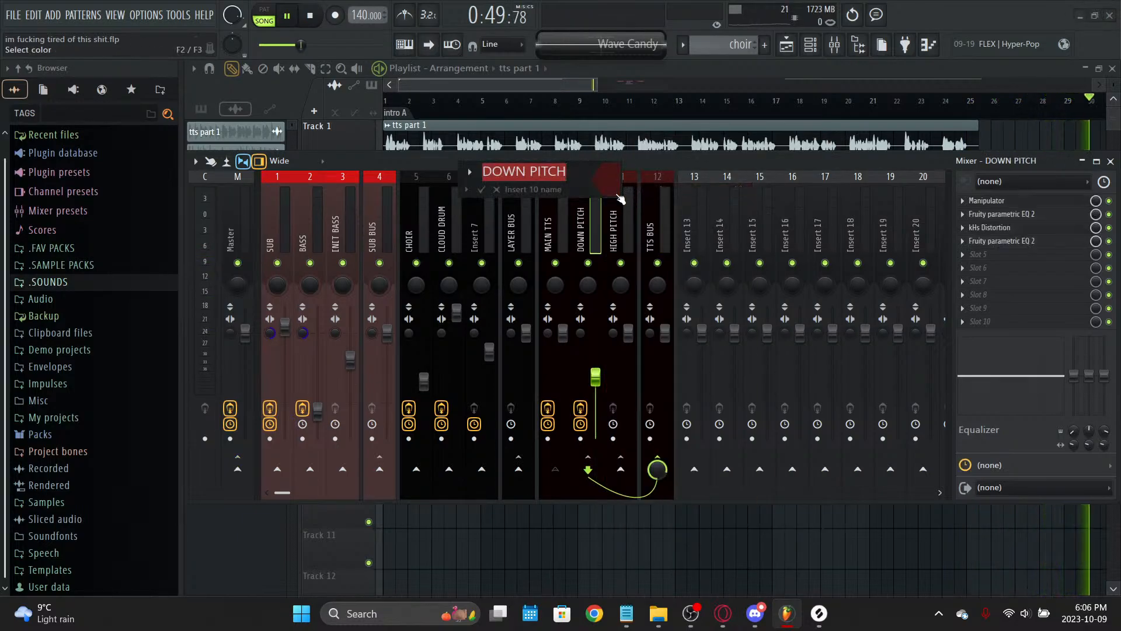
pyautogui.write('LOW P')
pyautogui.press('Return')
# Step: Route MAIN TTS into HIGH PITCH and send HIGH PITCH to TTS BUS instead of Master
pyautogui.rightClick(623, 201)
pyautogui.click(548, 236)
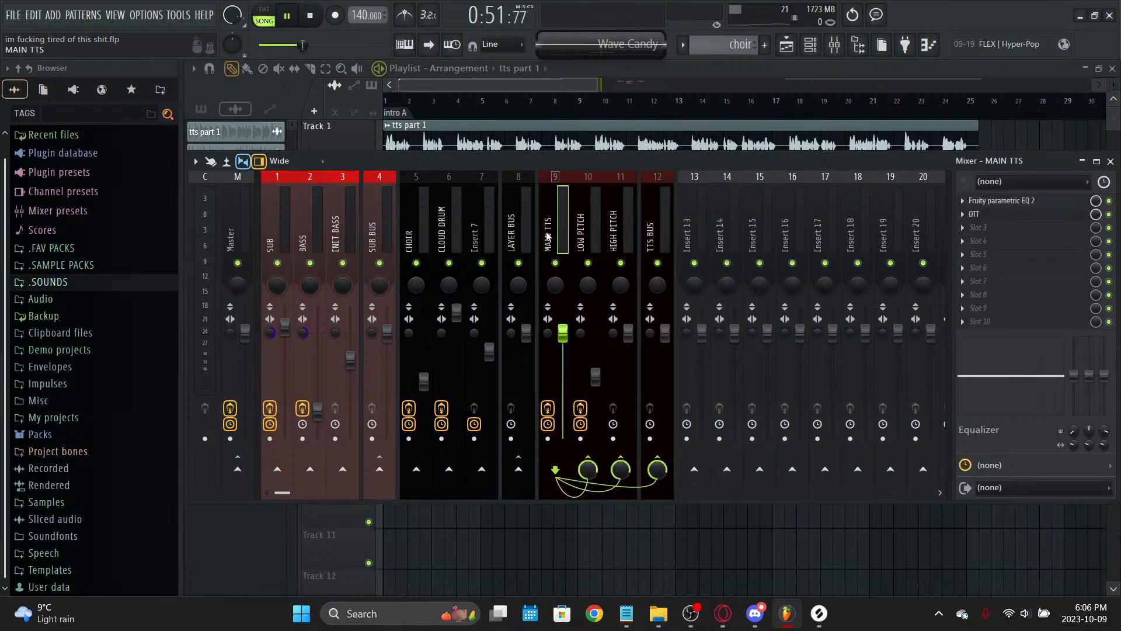
pyautogui.click(614, 220)
pyautogui.click(658, 469)
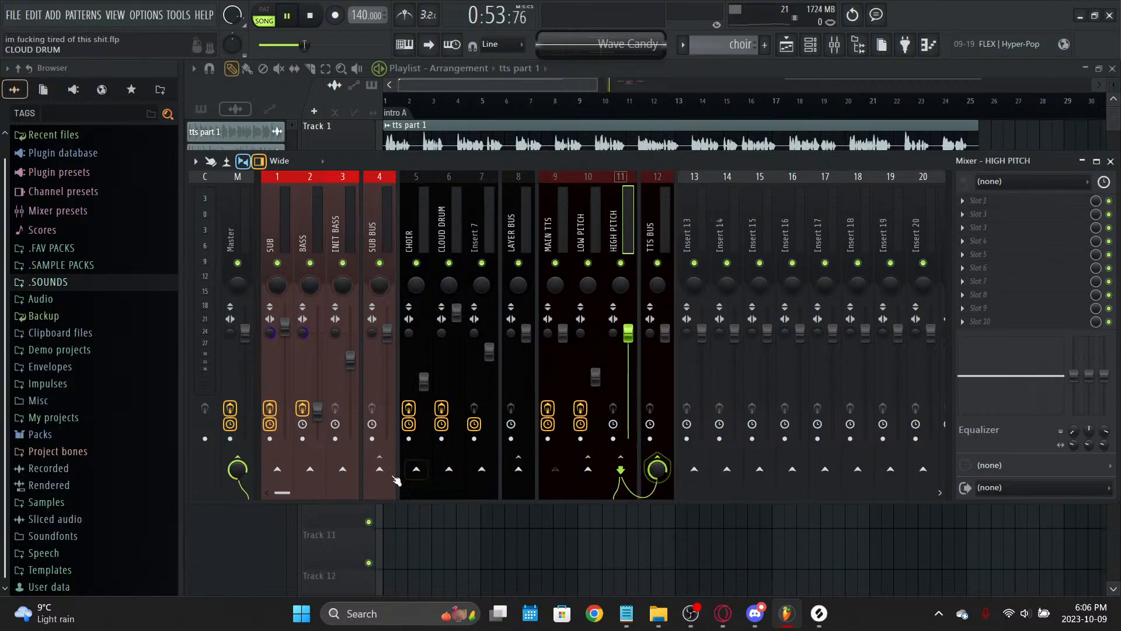
pyautogui.press('space')
pyautogui.click(575, 227)
pyautogui.click(560, 223)
pyautogui.press('space')
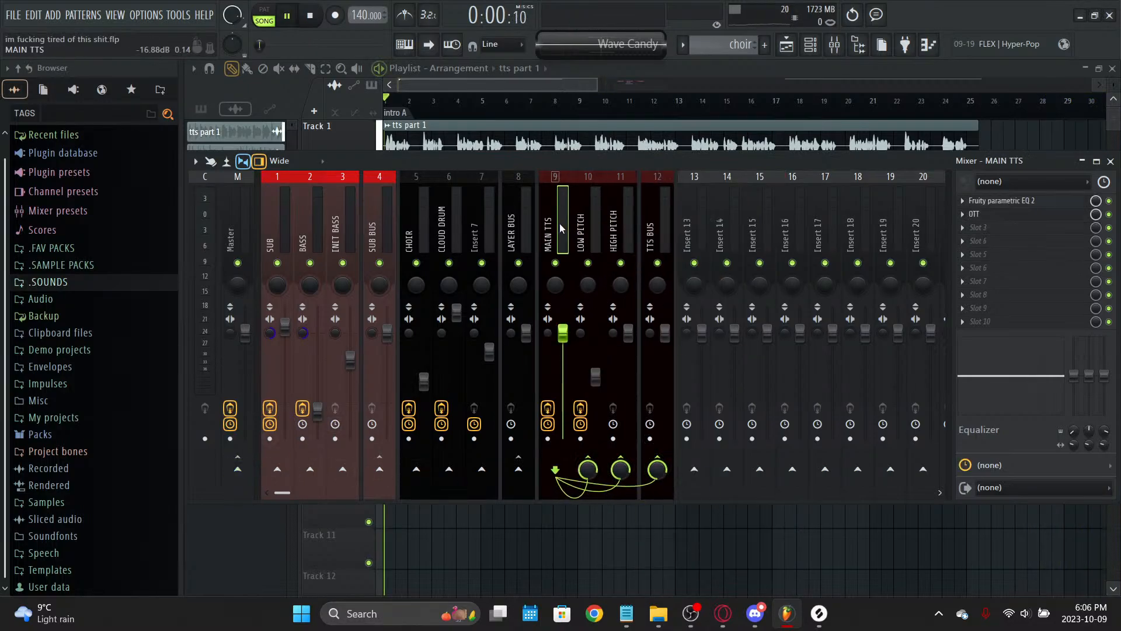
# Step: Find the kHs Pitch Shifter effect and load it in the first effect slot of HIGH PITCH
pyautogui.click(619, 226)
pyautogui.press('space')
pyautogui.click(987, 203)
pyautogui.click(392, 27)
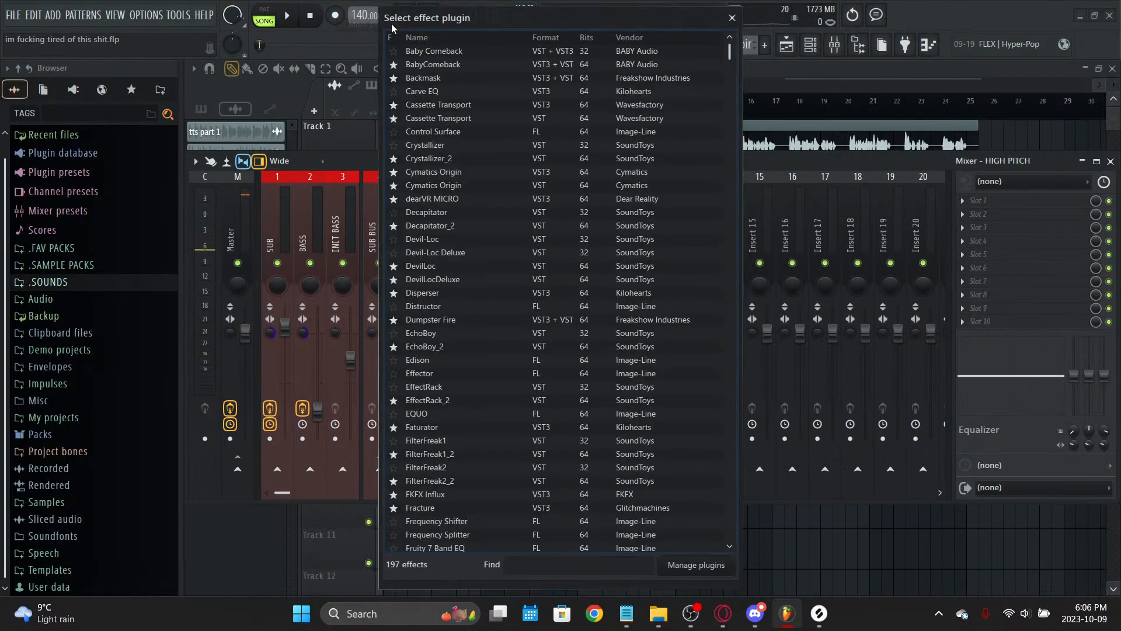
pyautogui.write('pit')
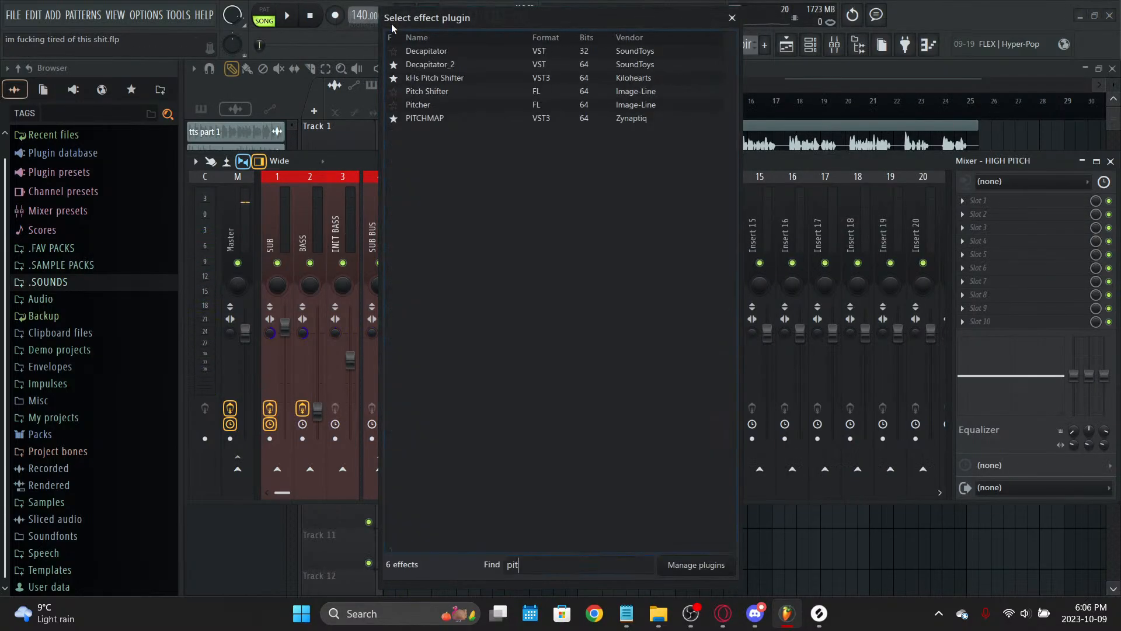
pyautogui.doubleClick(482, 77)
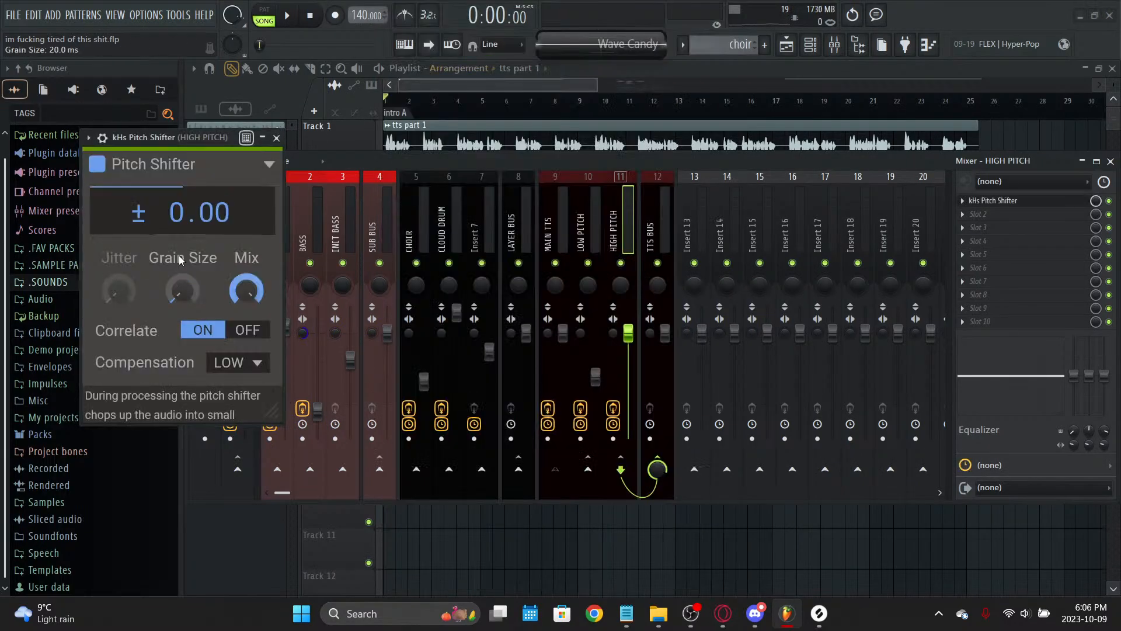
# Step: Set the HIGH PITCH track's pitch shifter to +12 semitones during playback
pyautogui.press('space')
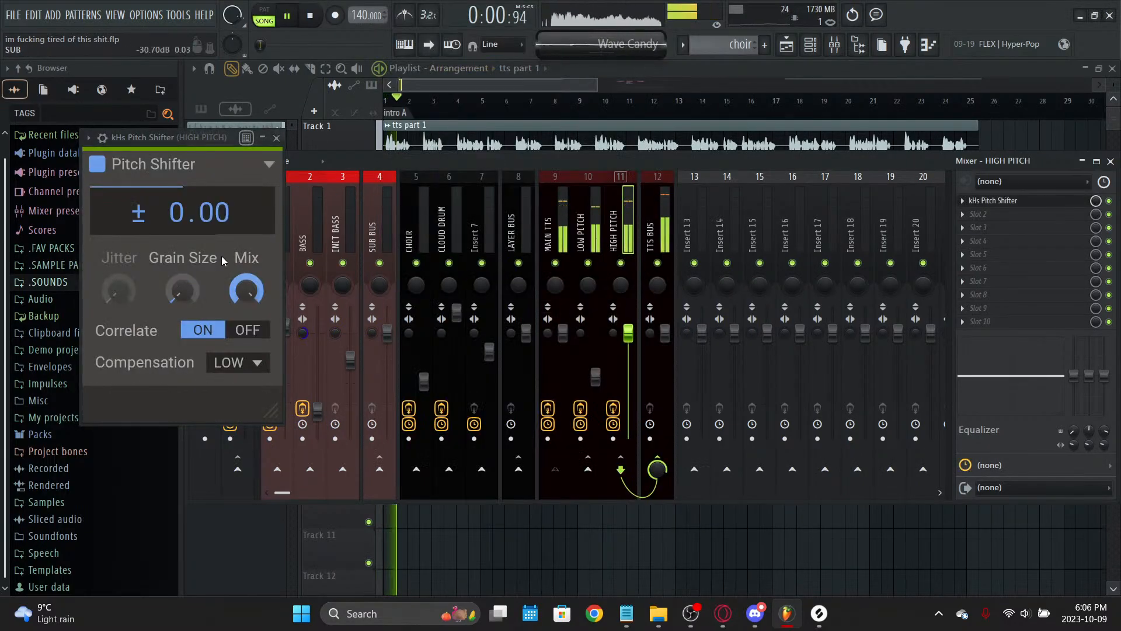
pyautogui.moveTo(188, 233); pyautogui.dragTo(186, 225)
pyautogui.doubleClick(187, 225)
pyautogui.write('+12')
pyautogui.press('Return')
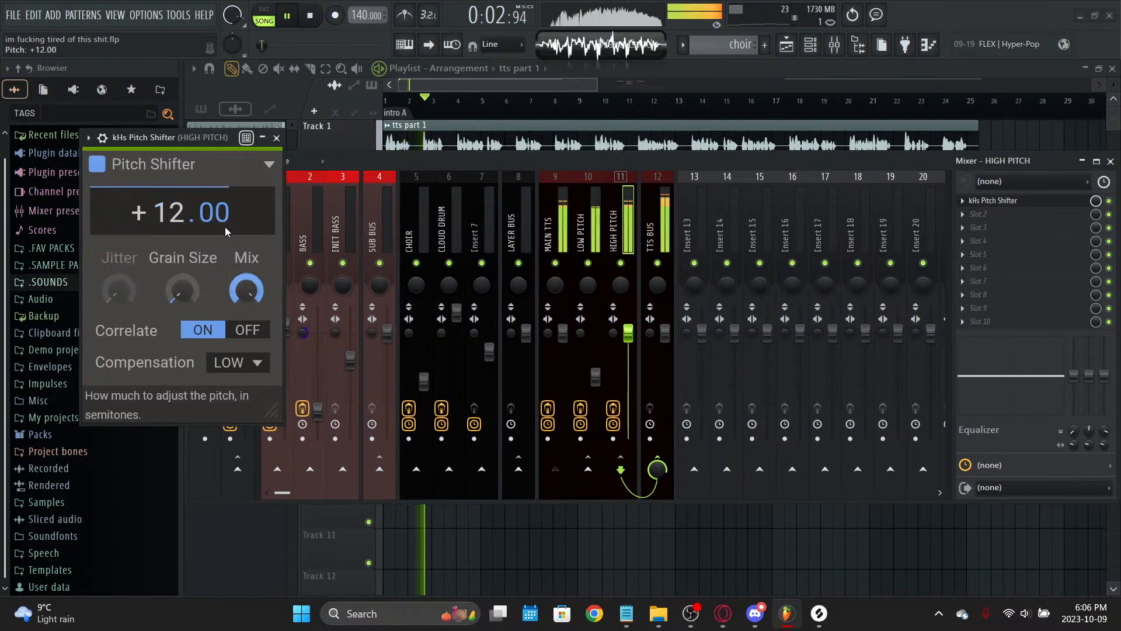
# Step: Lower the HIGH PITCH track's volume to about 37% and pan it strongly to the left
pyautogui.moveTo(622, 349); pyautogui.dragTo(623, 408)
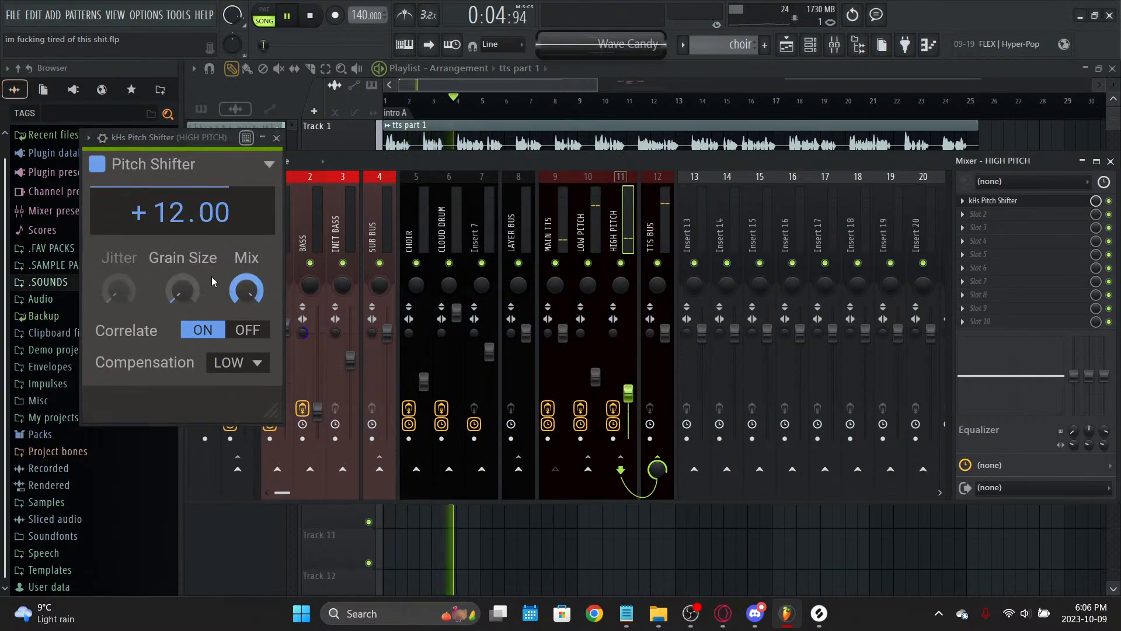
pyautogui.click(277, 138)
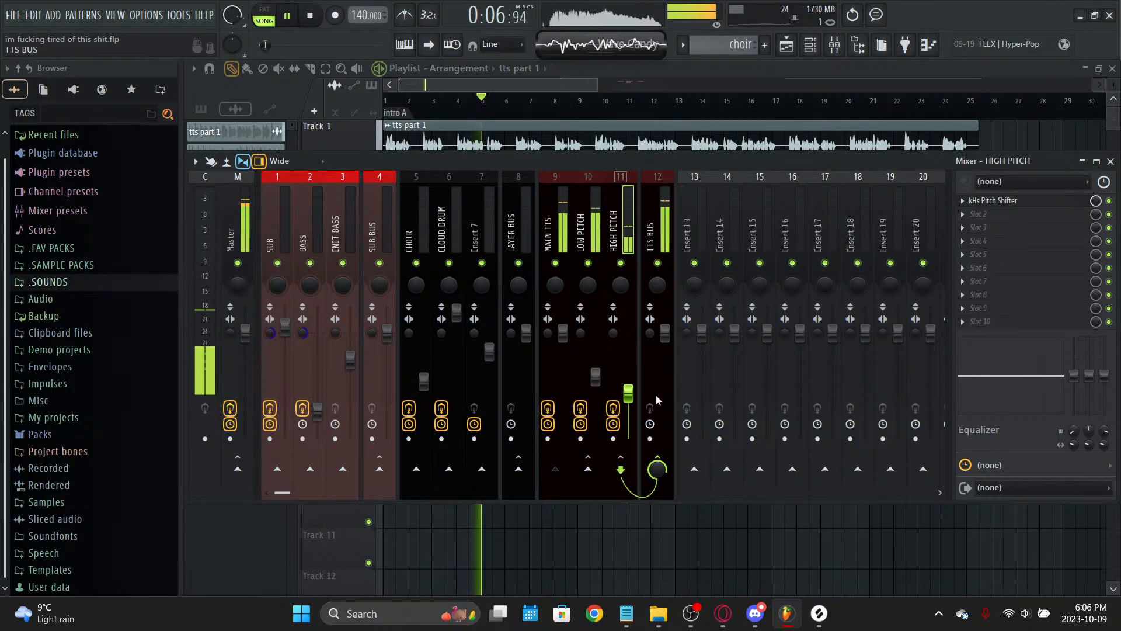
pyautogui.moveTo(630, 396); pyautogui.dragTo(633, 342)
pyautogui.moveTo(621, 283); pyautogui.dragTo(622, 299)
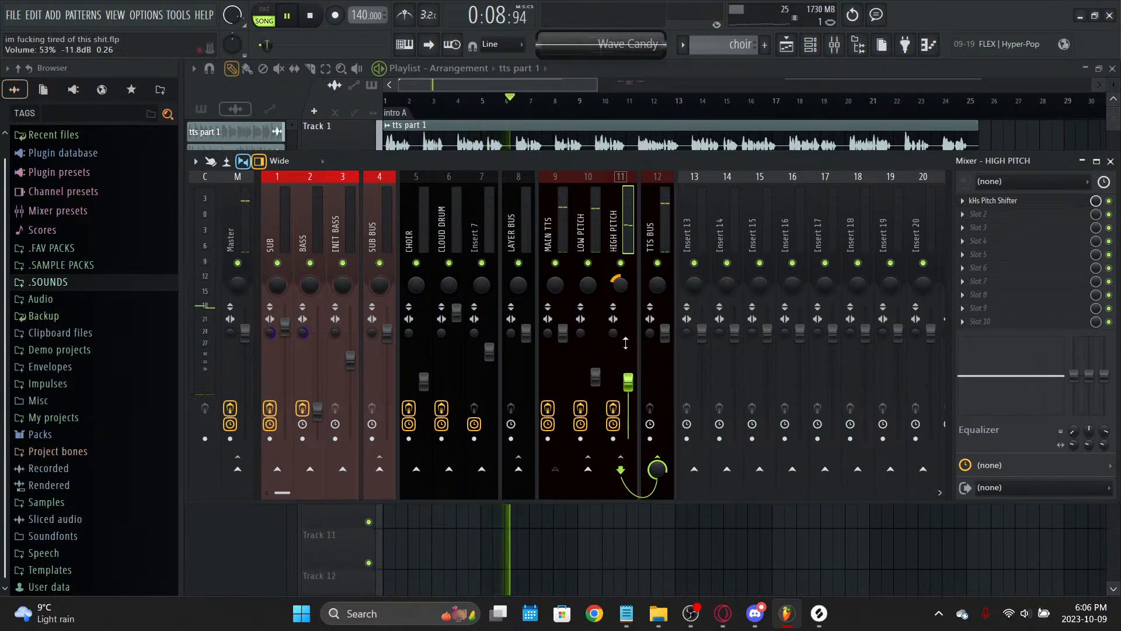
pyautogui.moveTo(629, 382); pyautogui.dragTo(629, 403)
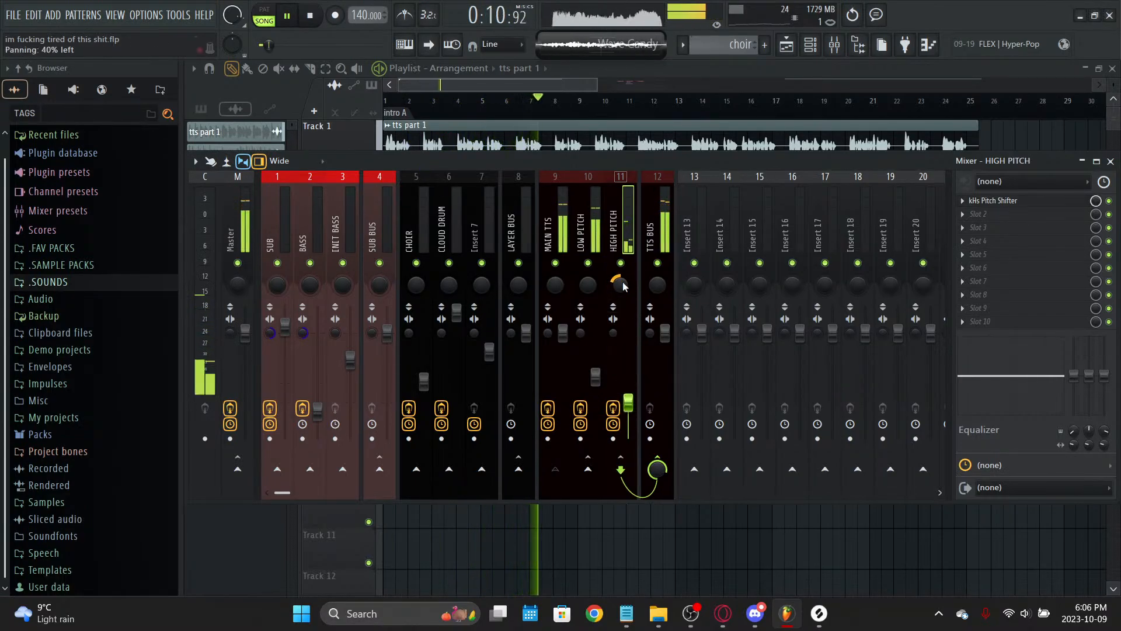
pyautogui.moveTo(621, 284); pyautogui.dragTo(638, 291)
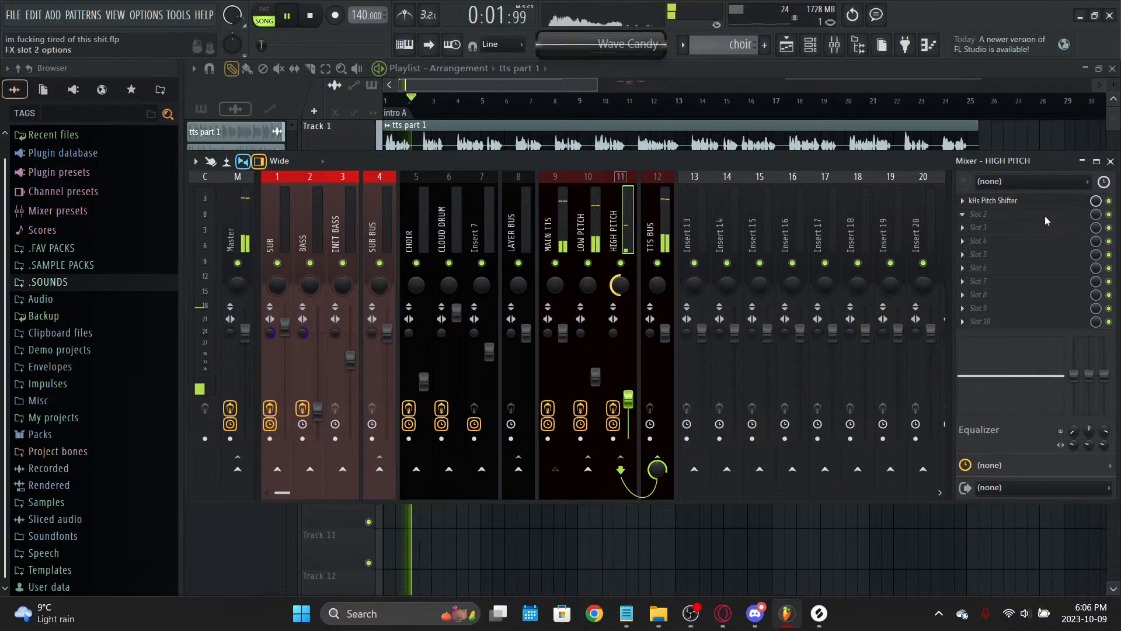
# Step: Add Fruity parametric EQ 2 to HIGH PITCH using the 20Hz + 18kHz cut preset with a raised low cut, and save the project
pyautogui.click(993, 213)
pyautogui.click(563, 374)
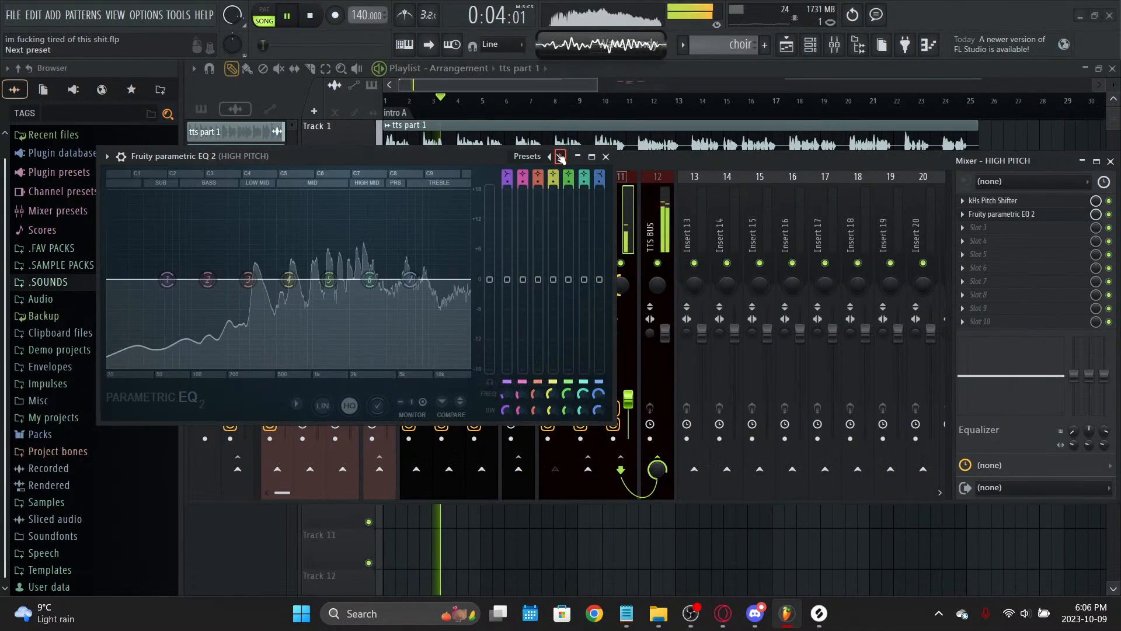
pyautogui.moveTo(106, 287); pyautogui.dragTo(240, 280)
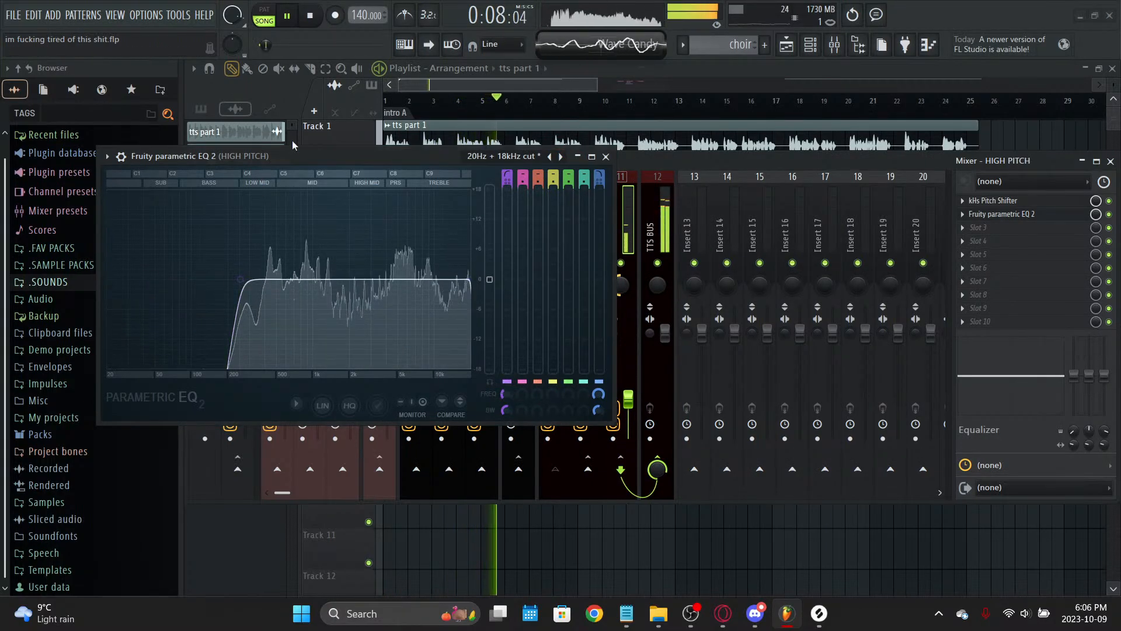
pyautogui.hotkey('ctrl', 's')
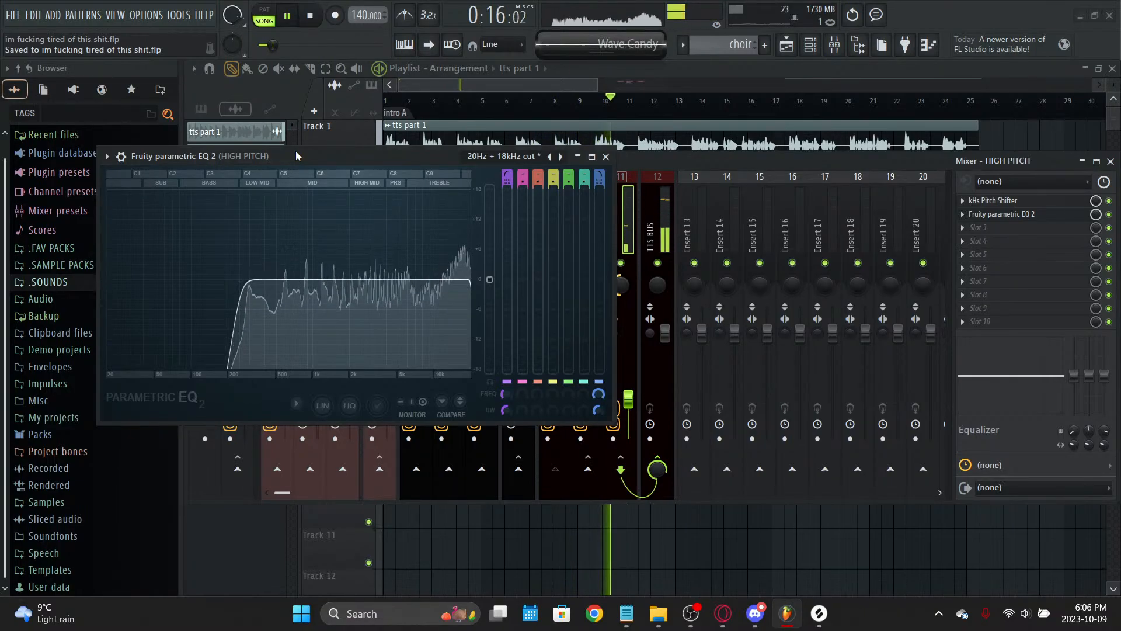
# Step: Sweep the HIGH PITCH equalizer's high-pass band and set its cutoff to about 548 Hz
pyautogui.moveTo(241, 279); pyautogui.dragTo(354, 282)
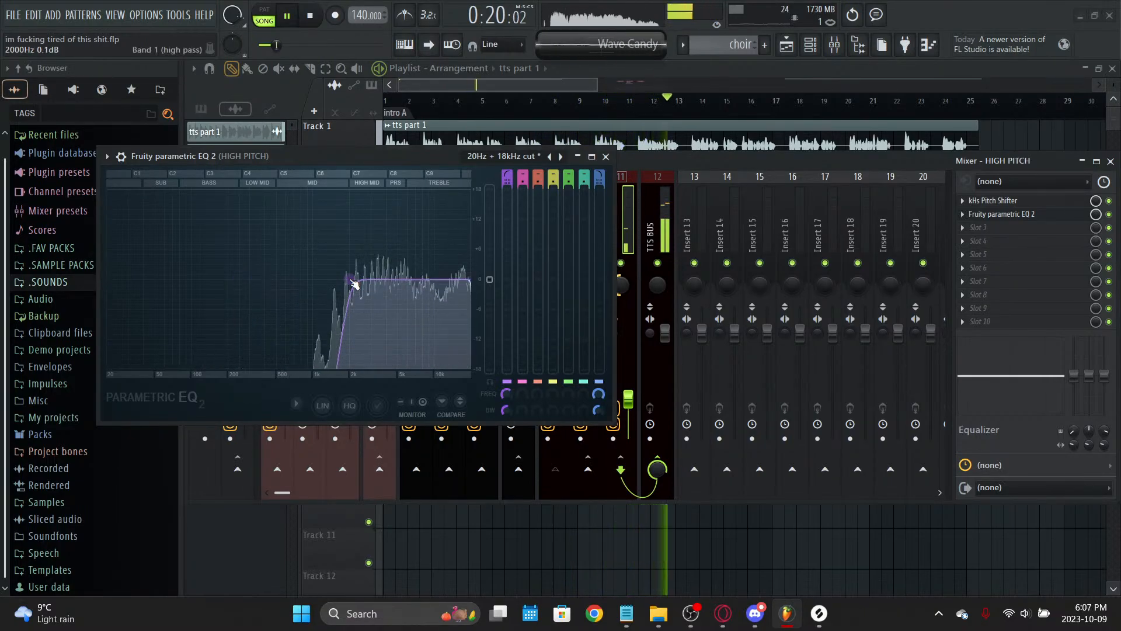
pyautogui.moveTo(353, 283); pyautogui.dragTo(281, 279)
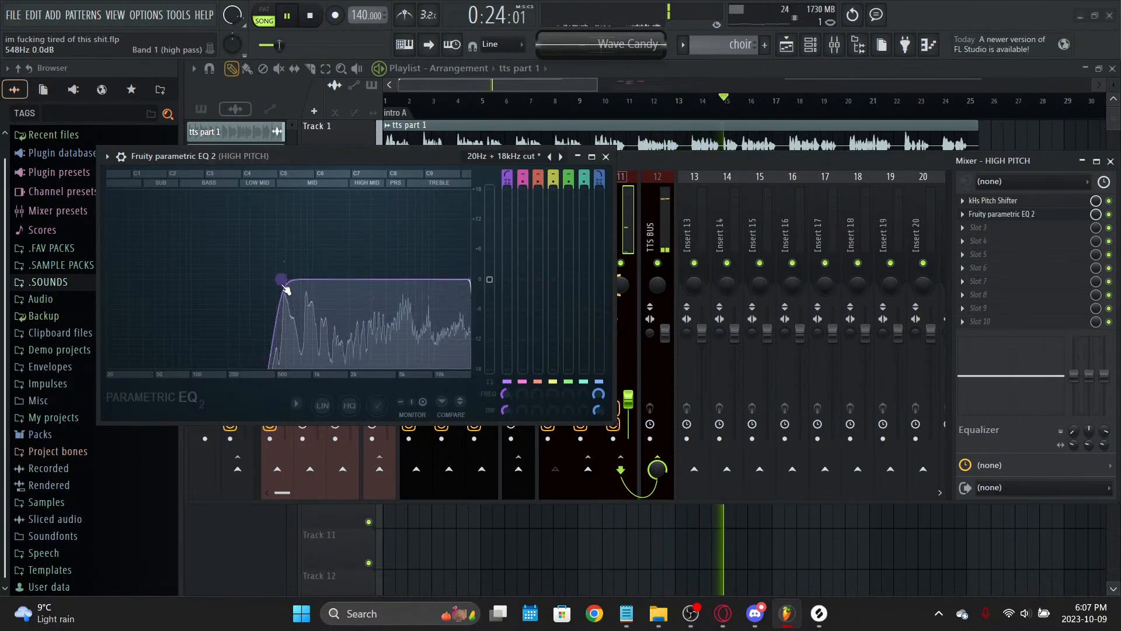
pyautogui.click(216, 302)
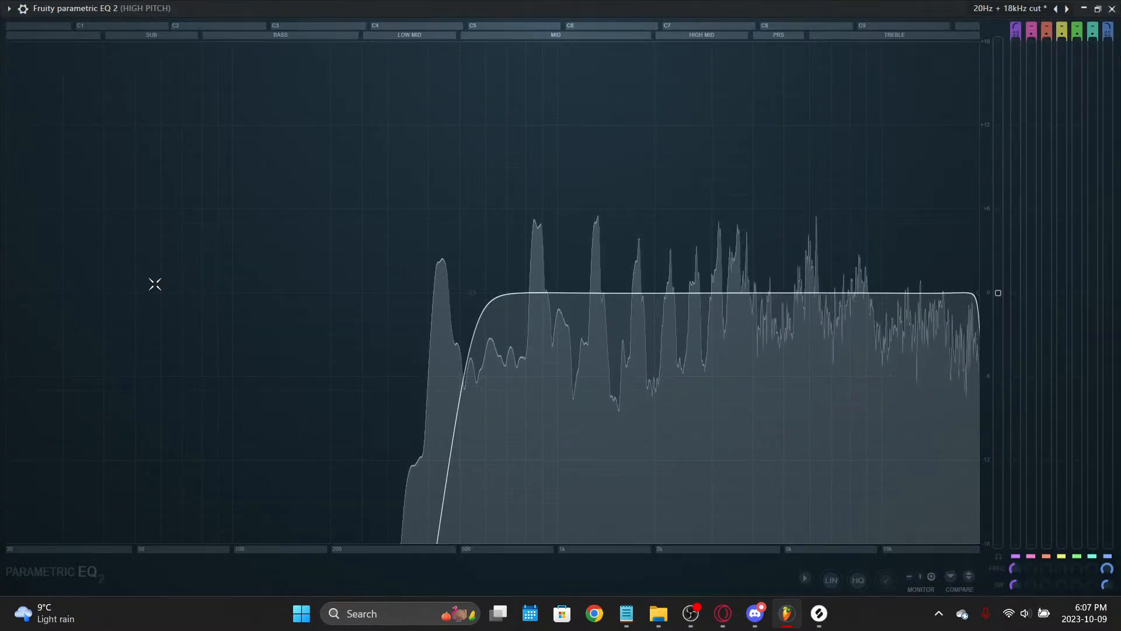
pyautogui.press('Return')
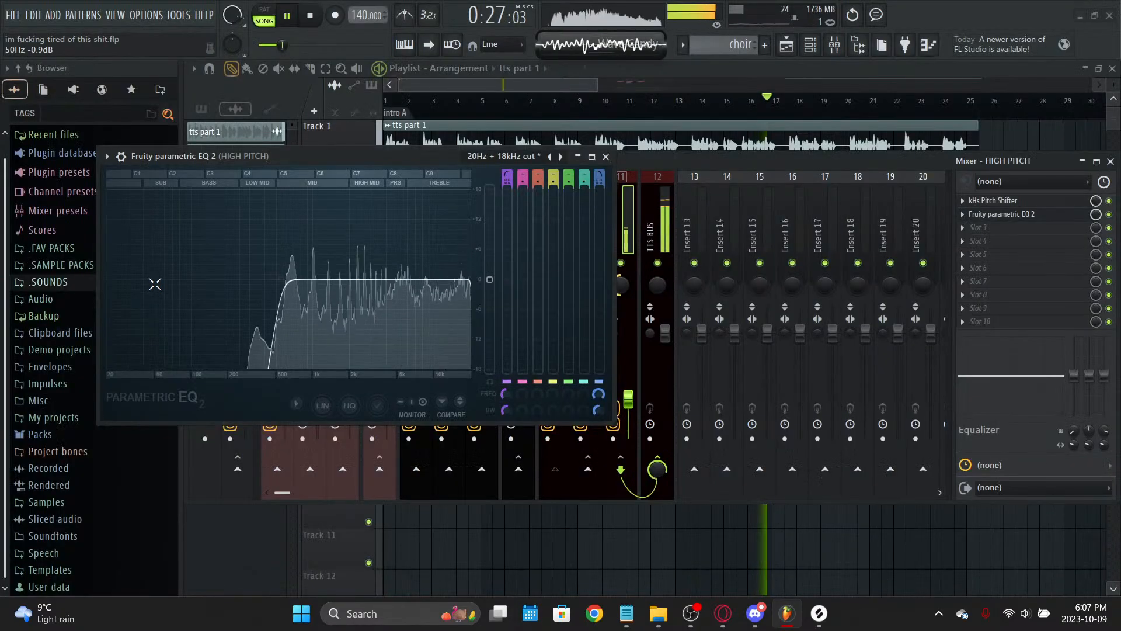
pyautogui.click(606, 157)
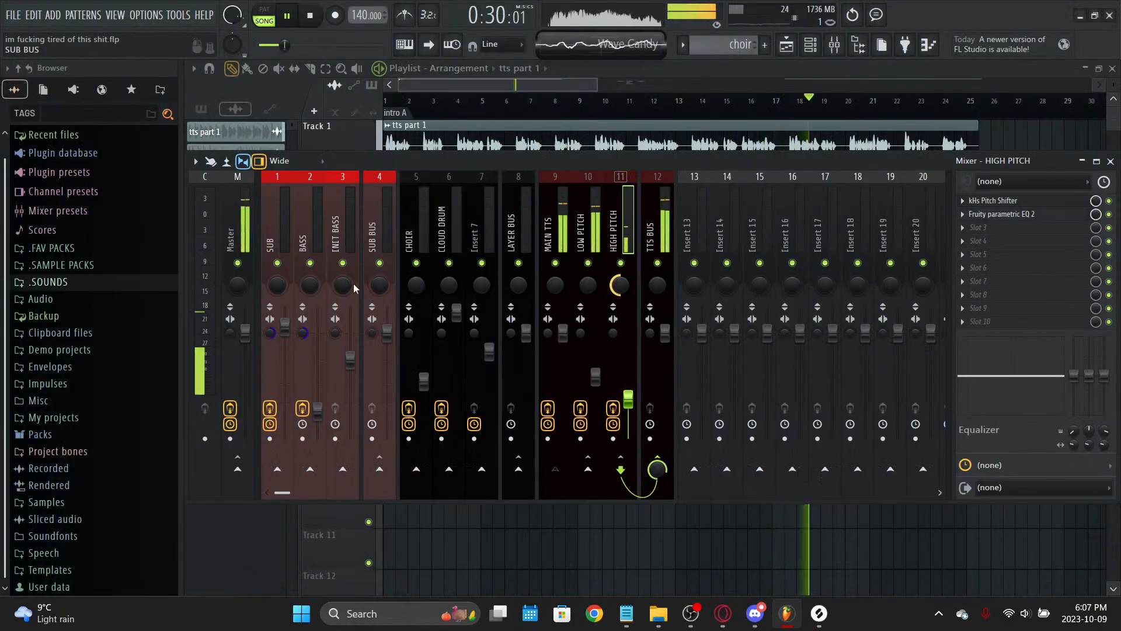
# Step: Raise HIGH PITCH's volume to about 42% with the master's stereo separation temporarily changed, and reset the separation
pyautogui.click(230, 334)
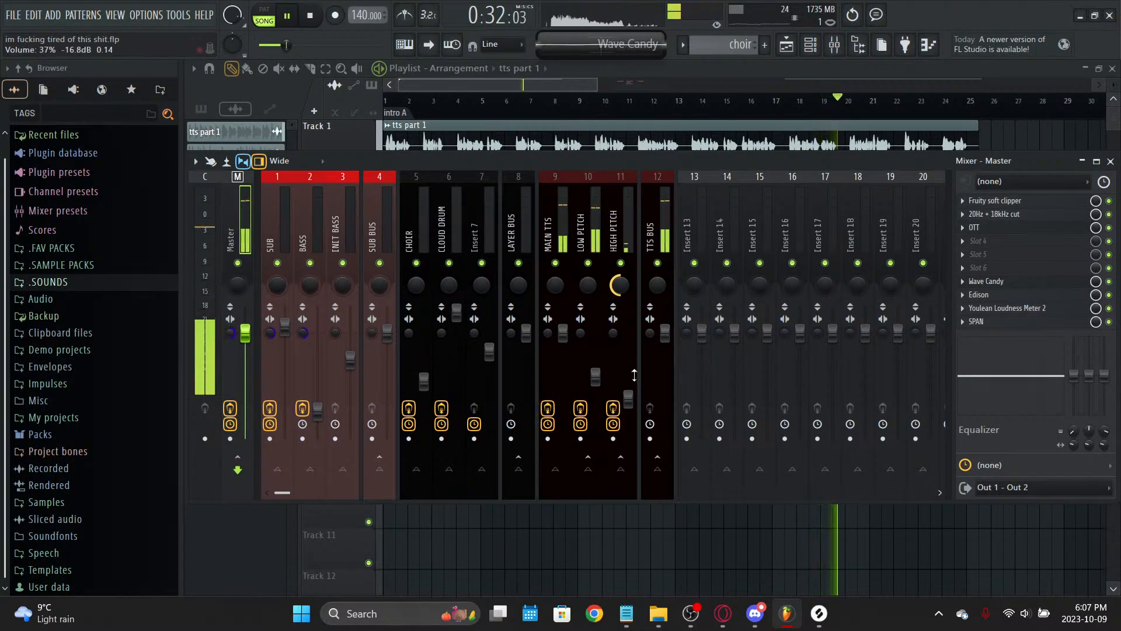
pyautogui.moveTo(629, 400); pyautogui.dragTo(628, 395)
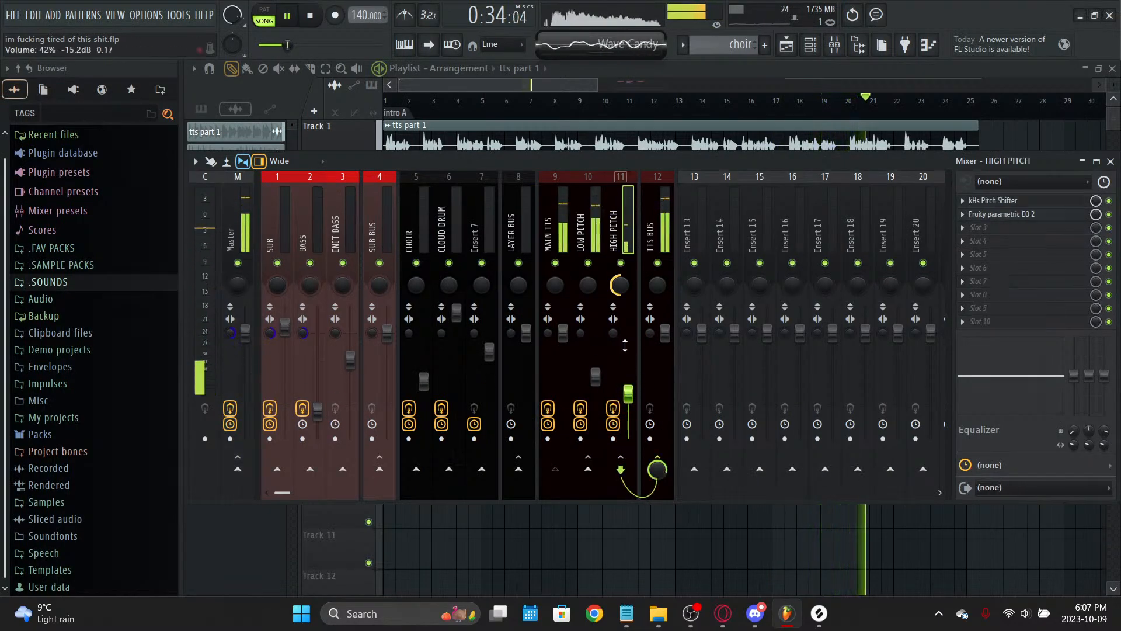
pyautogui.rightClick(229, 331)
pyautogui.click(240, 338)
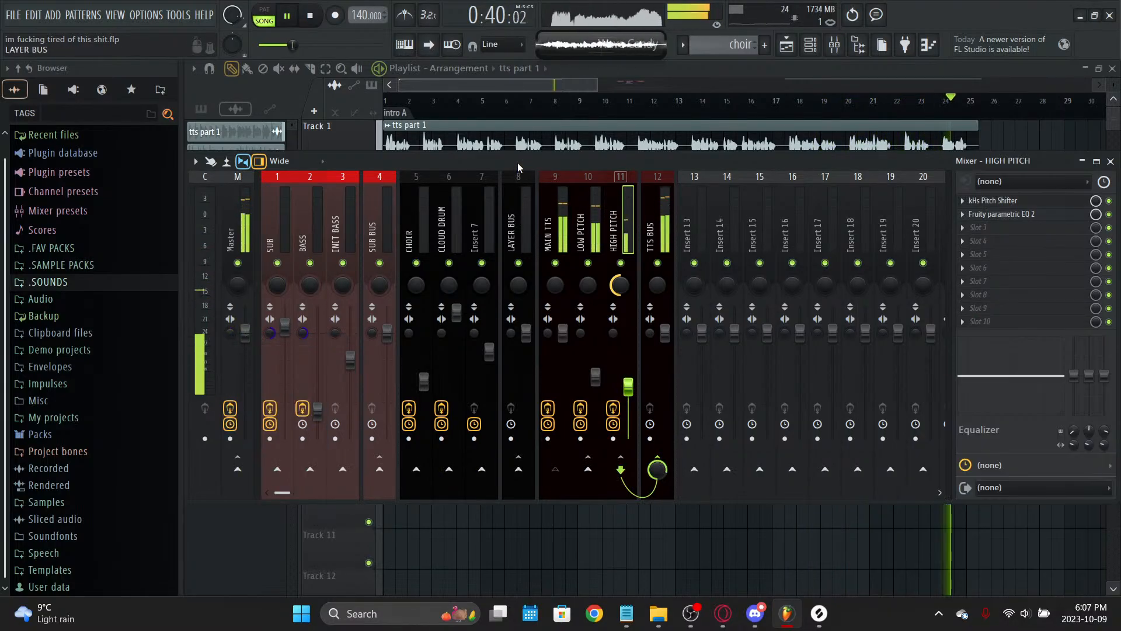
# Step: Find the kHs Distortion effect and load it in the third effect slot of HIGH PITCH
pyautogui.click(994, 229)
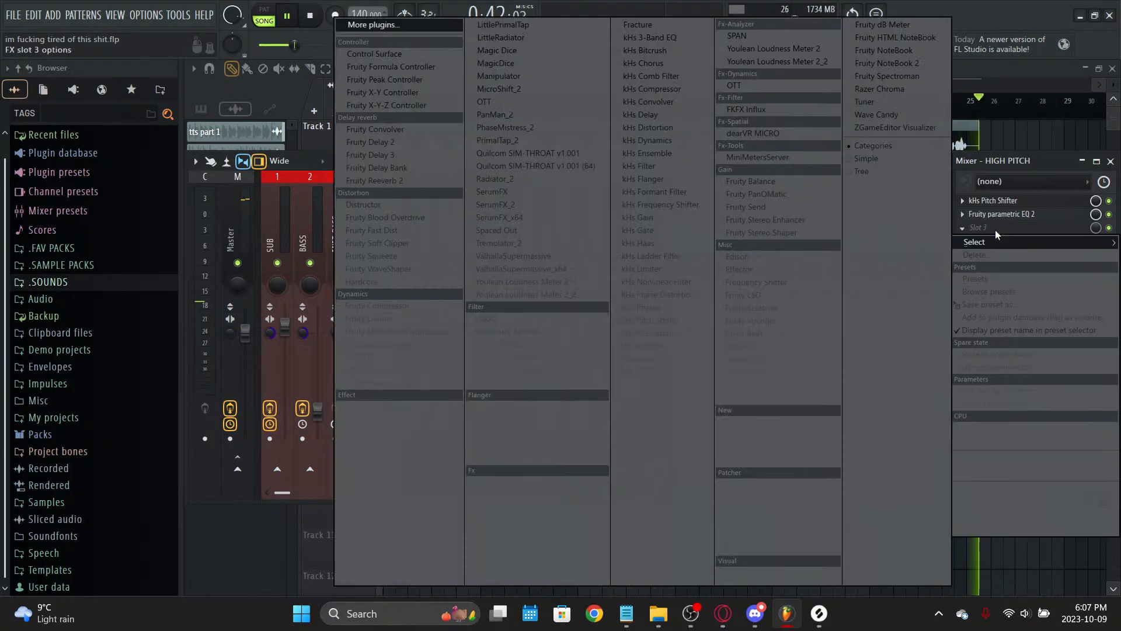
pyautogui.click(407, 28)
pyautogui.write('dis')
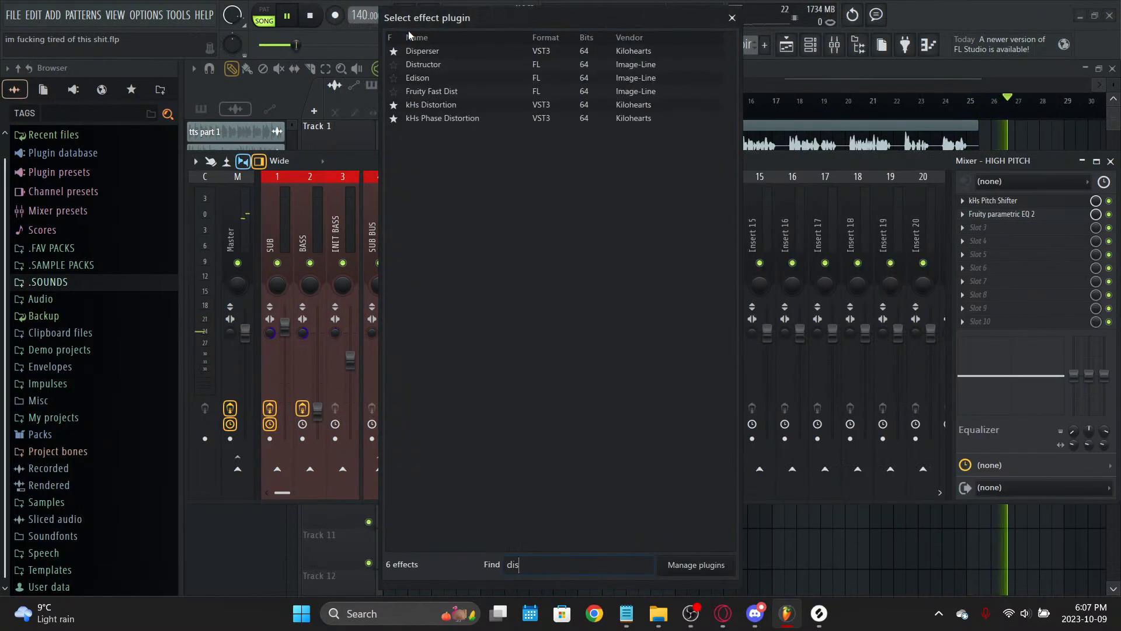
pyautogui.doubleClick(444, 105)
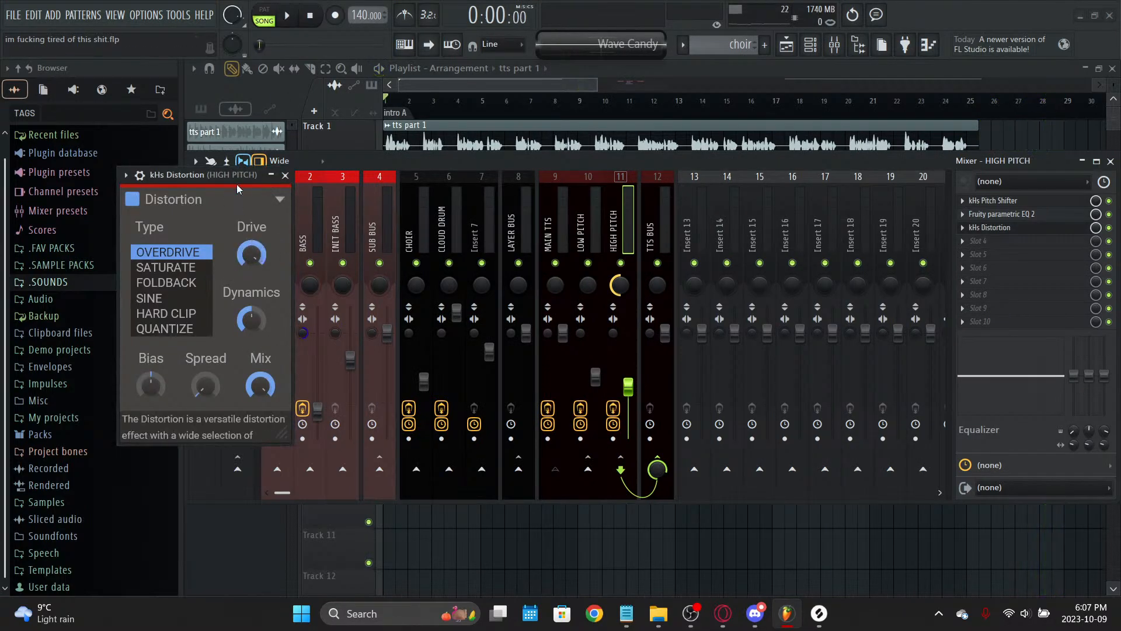
pyautogui.click(285, 174)
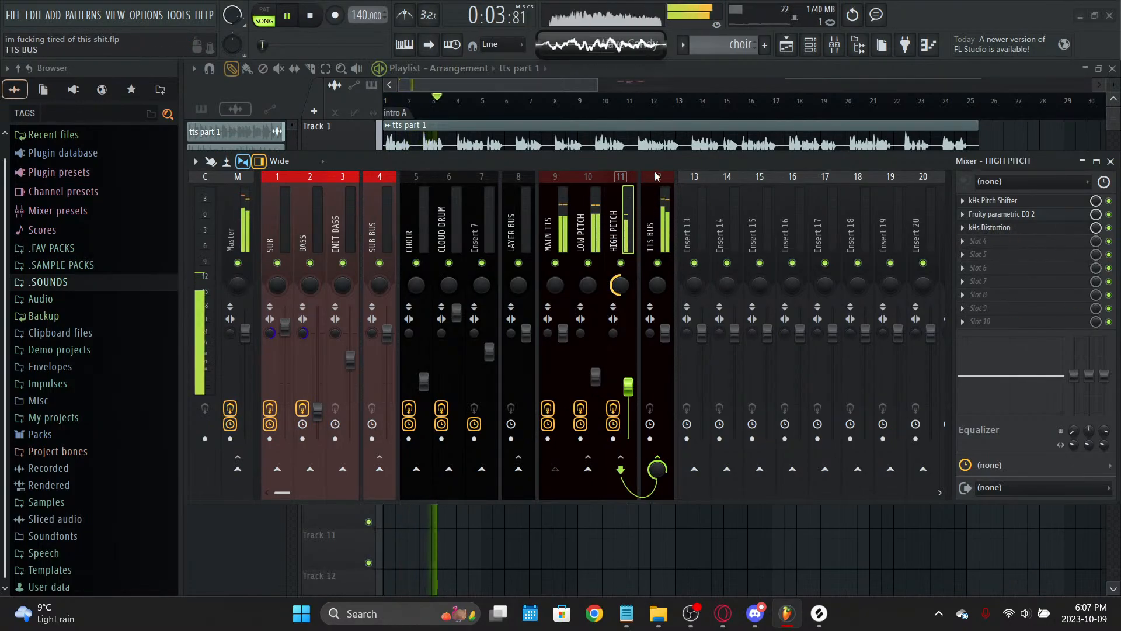
# Step: Play back the mix with the distorted HIGH PITCH layer and pull that track's volume down to 19%
pyautogui.press('space')
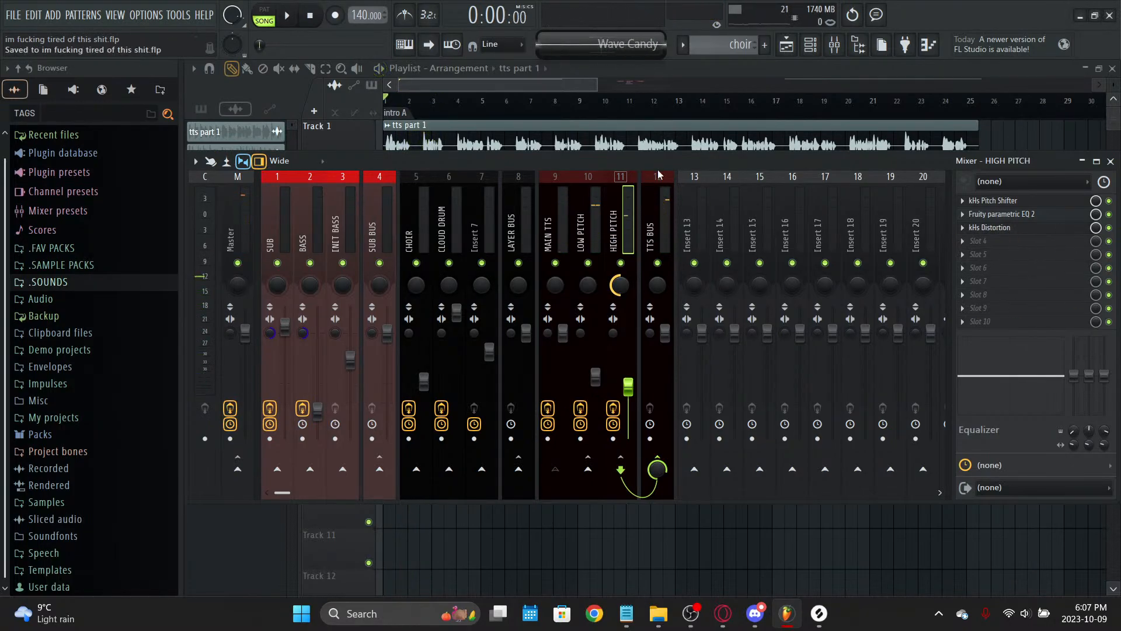
pyautogui.press('space')
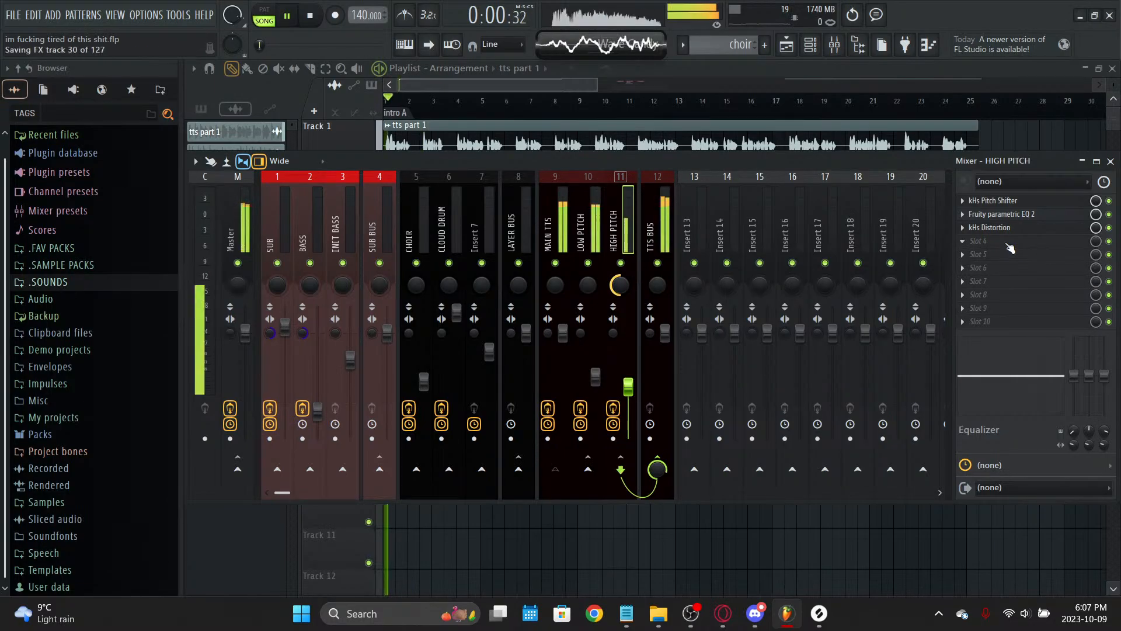
pyautogui.click(1005, 243)
pyautogui.click(1005, 243)
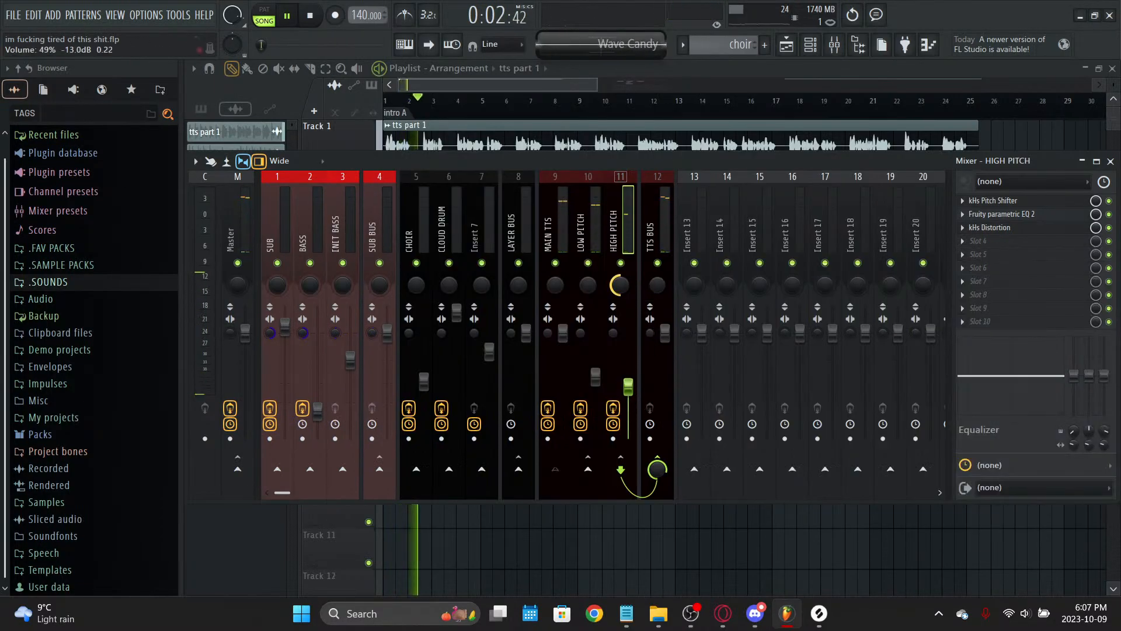
pyautogui.press('space')
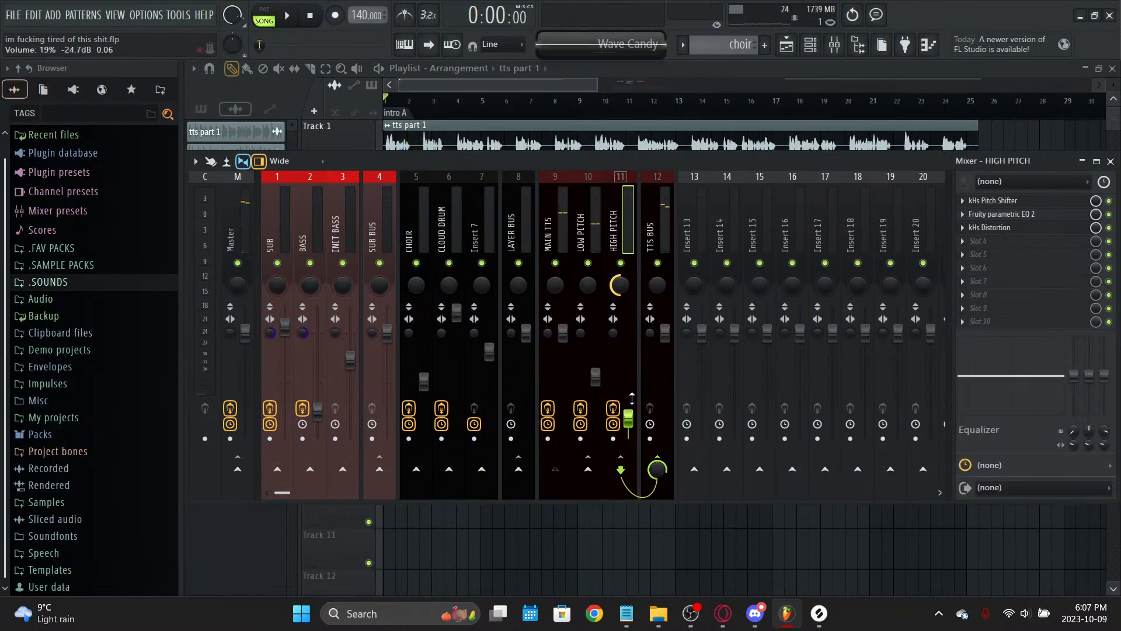
# Step: Replace kHs Distortion in the third effect slot of HIGH PITCH with the Manipulator plugin
pyautogui.rightClick(979, 226)
pyautogui.click(981, 256)
pyautogui.click(972, 229)
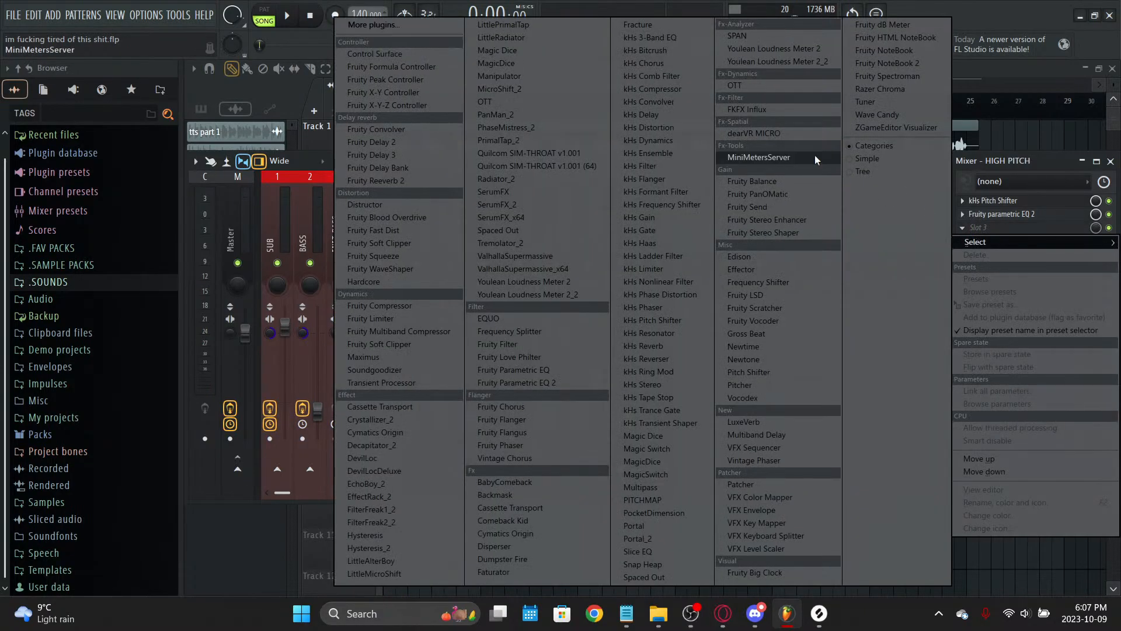
pyautogui.click(440, 29)
pyautogui.write('man')
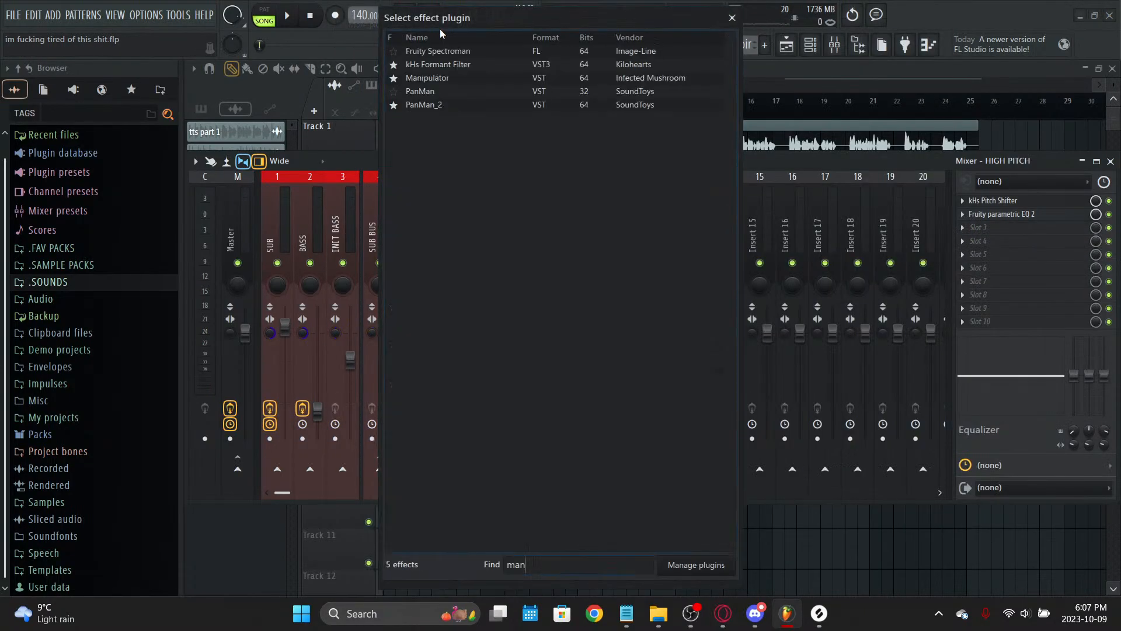
pyautogui.doubleClick(486, 74)
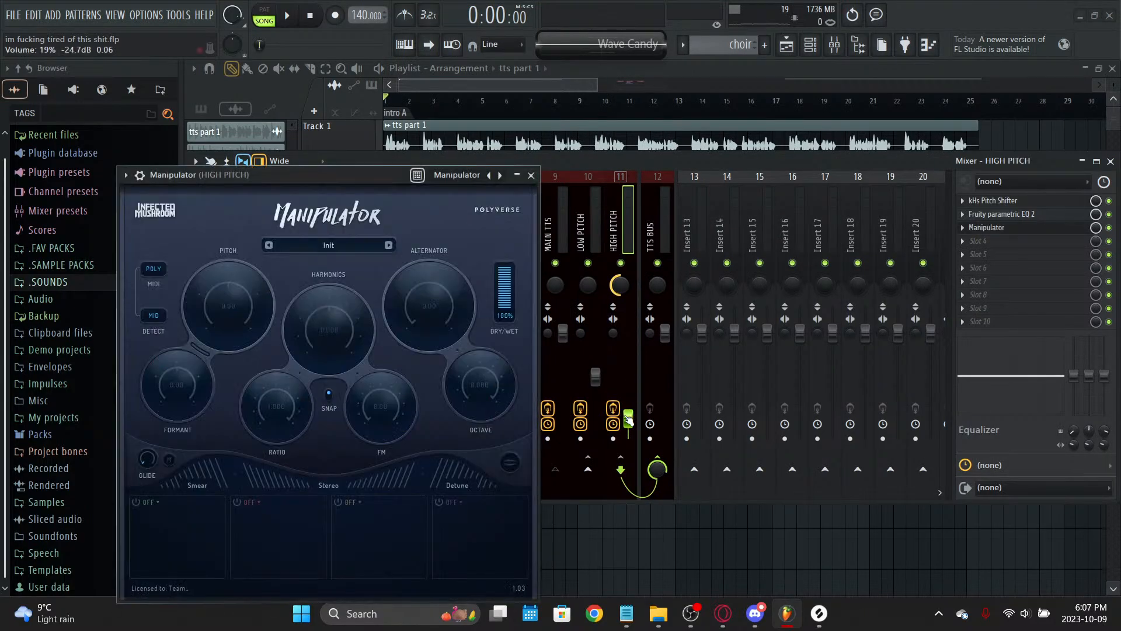
# Step: Choose the Tractor preset in Manipulator and raise HIGH PITCH's volume during playback
pyautogui.click(386, 244)
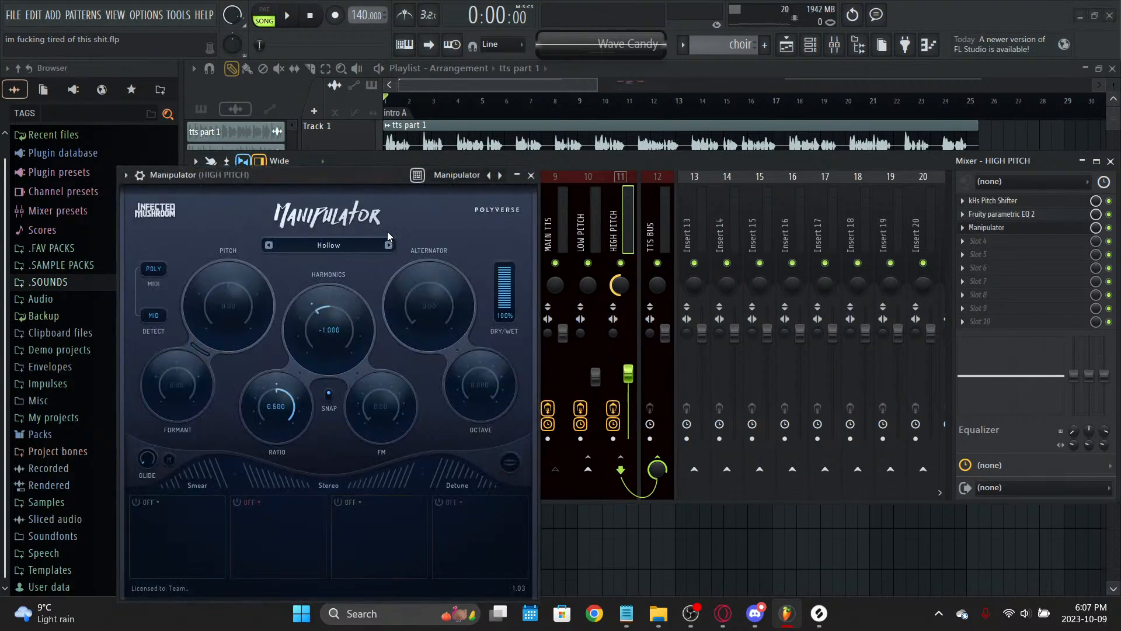
pyautogui.click(389, 245)
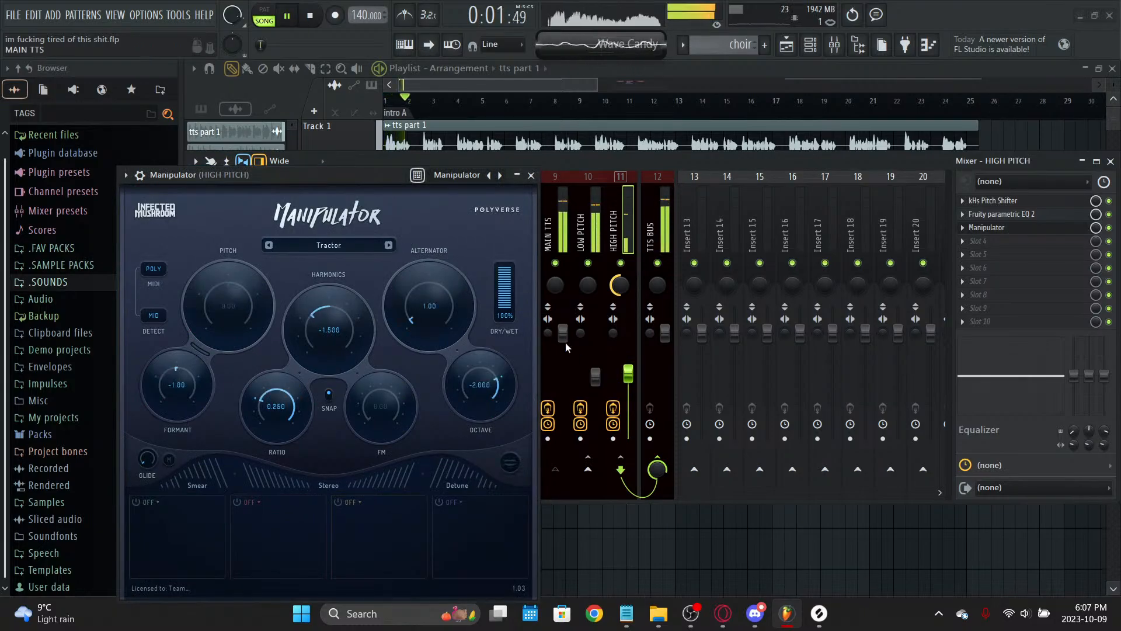
pyautogui.click(531, 176)
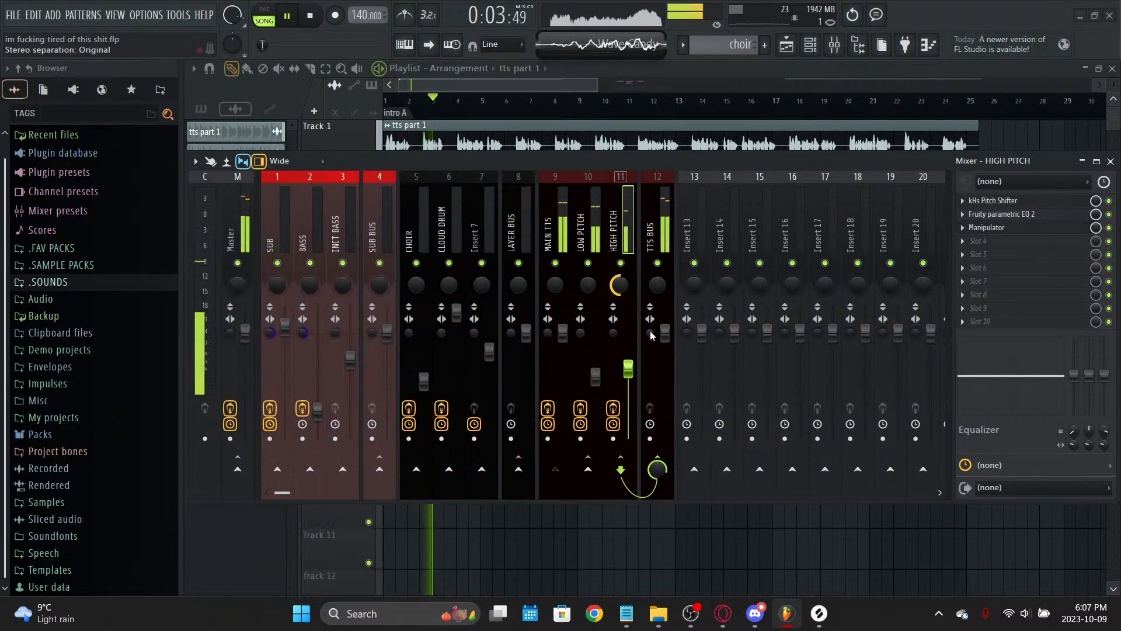
pyautogui.moveTo(628, 368); pyautogui.dragTo(628, 350)
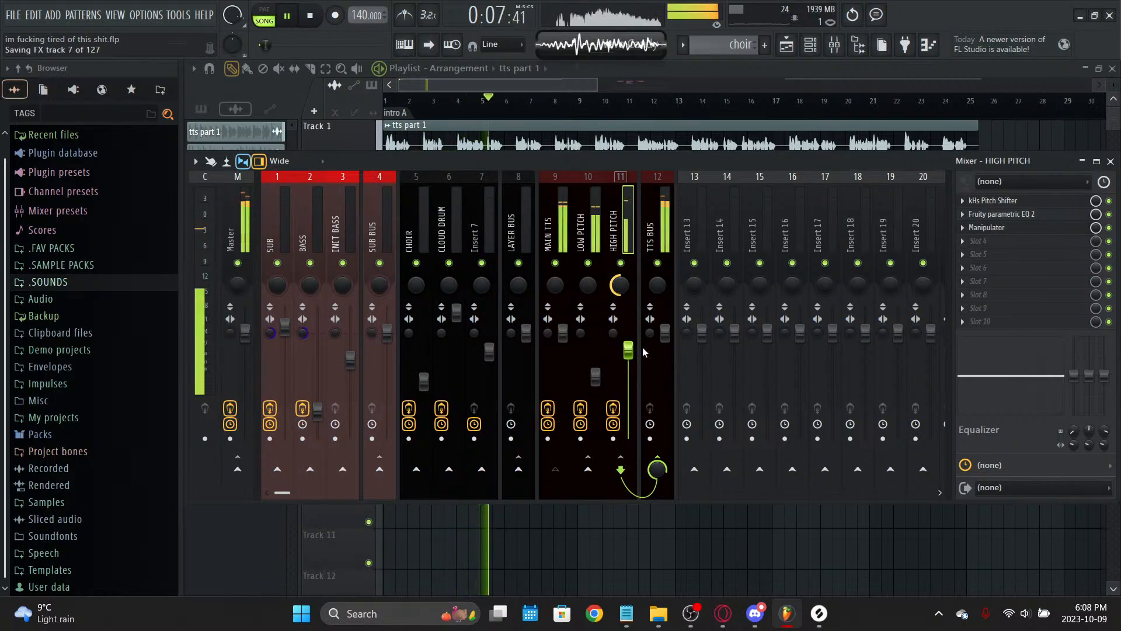
# Step: Set the kHs Pitch Shifter on HIGH PITCH to +6 semitones and save the project
pyautogui.click(1000, 202)
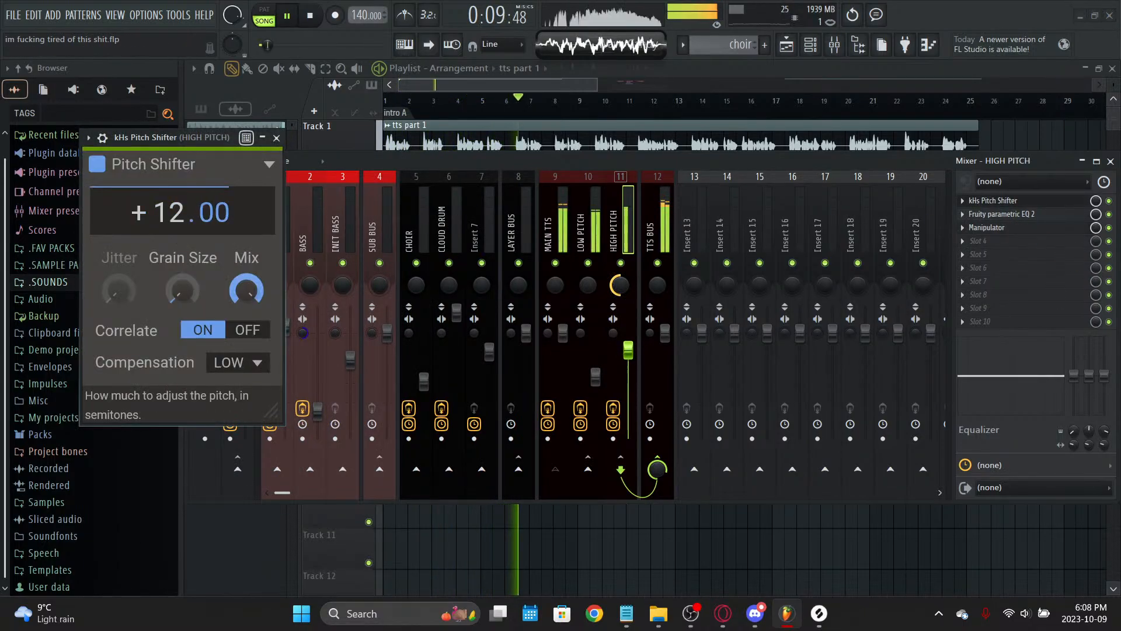
pyautogui.moveTo(177, 212); pyautogui.dragTo(177, 251)
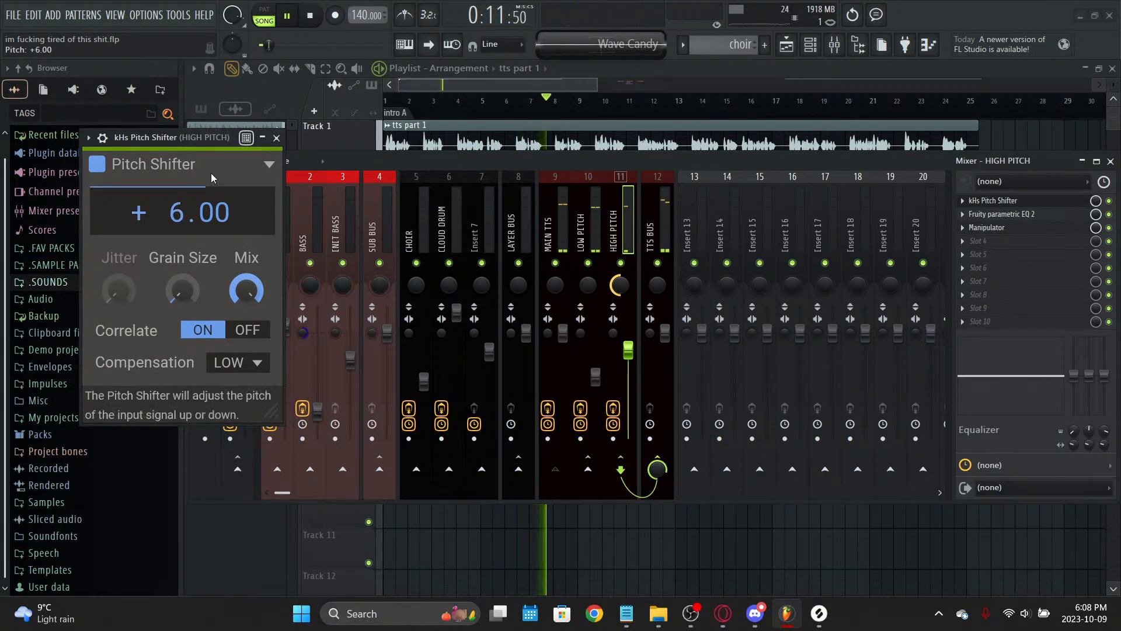
pyautogui.click(277, 138)
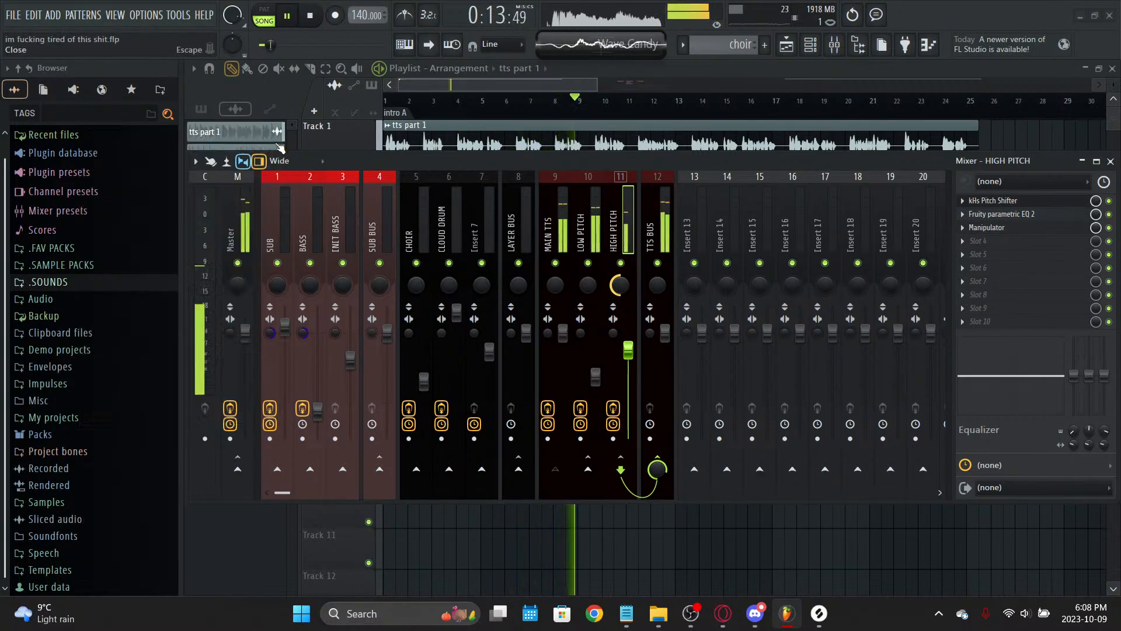
pyautogui.hotkey('ctrl', 's')
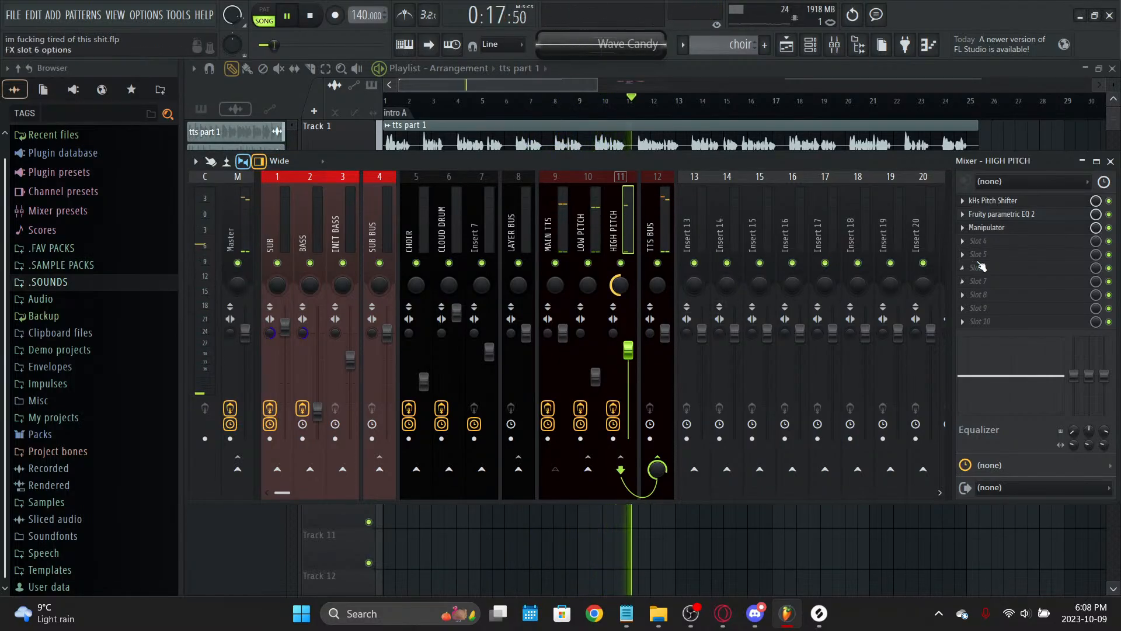
# Step: Load PanMan_2 in the fourth effect slot of HIGH PITCH and bring its window fully into view
pyautogui.click(993, 241)
pyautogui.click(433, 32)
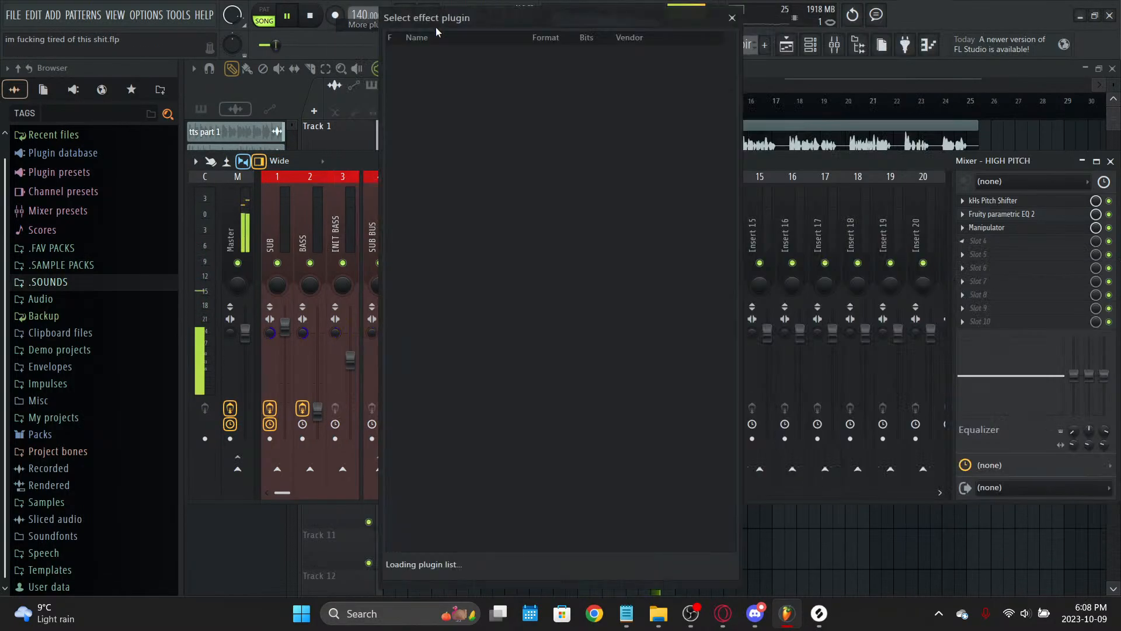
pyautogui.write('pan')
pyautogui.doubleClick(454, 80)
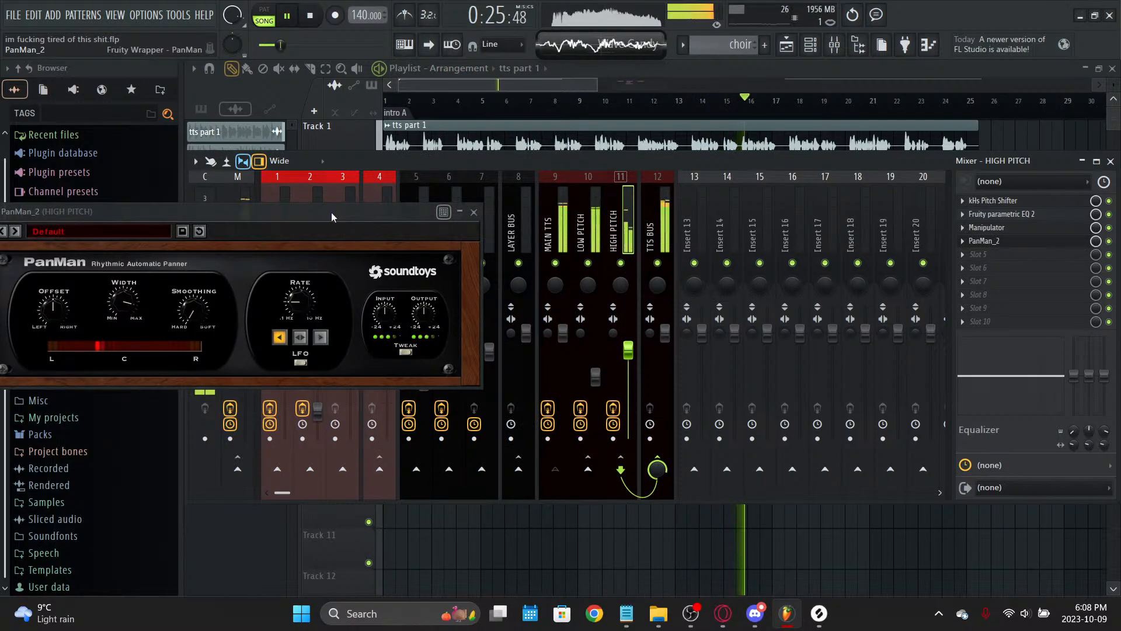
pyautogui.moveTo(331, 212); pyautogui.dragTo(375, 219)
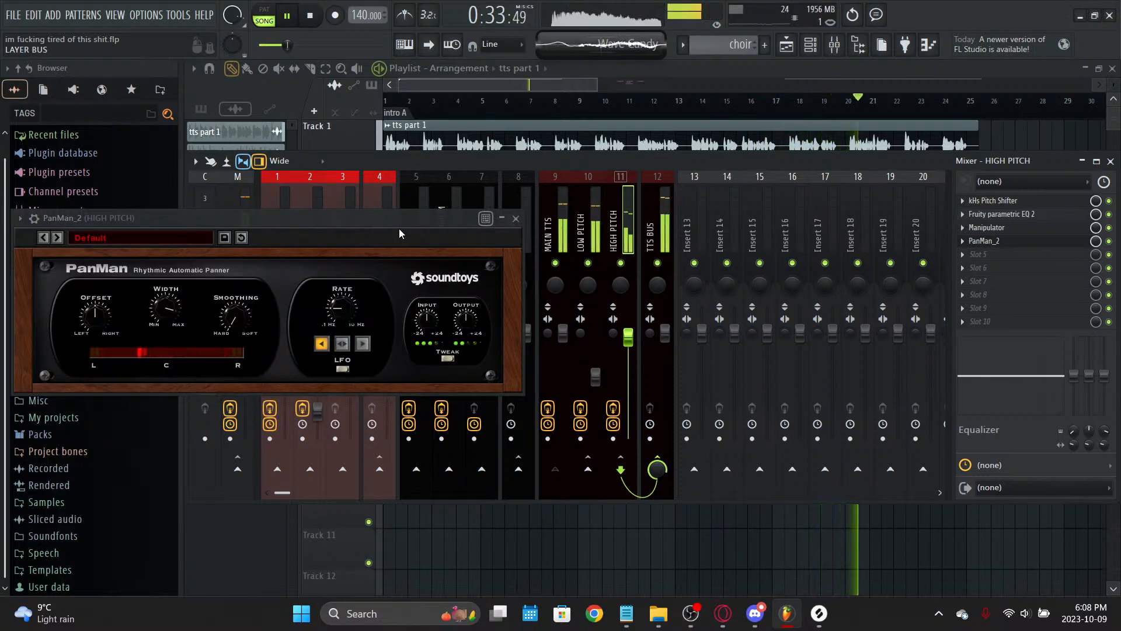
# Step: Sweep PanMan's rate up to 10 Hz and back, settle it at about 3.64 Hz, and close the plugin
pyautogui.moveTo(343, 307); pyautogui.dragTo(369, 243)
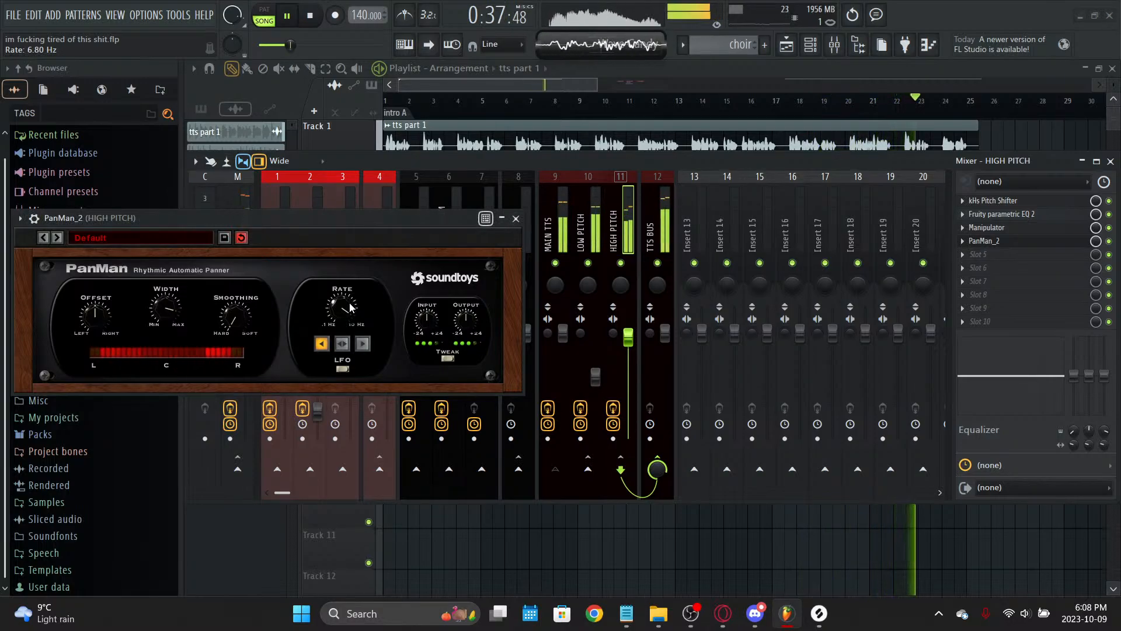
pyautogui.moveTo(350, 308)
pyautogui.mouseDown()
pyautogui.moveTo(352, 334)
pyautogui.moveTo(362, 314)
pyautogui.moveTo(354, 323)
pyautogui.mouseUp()
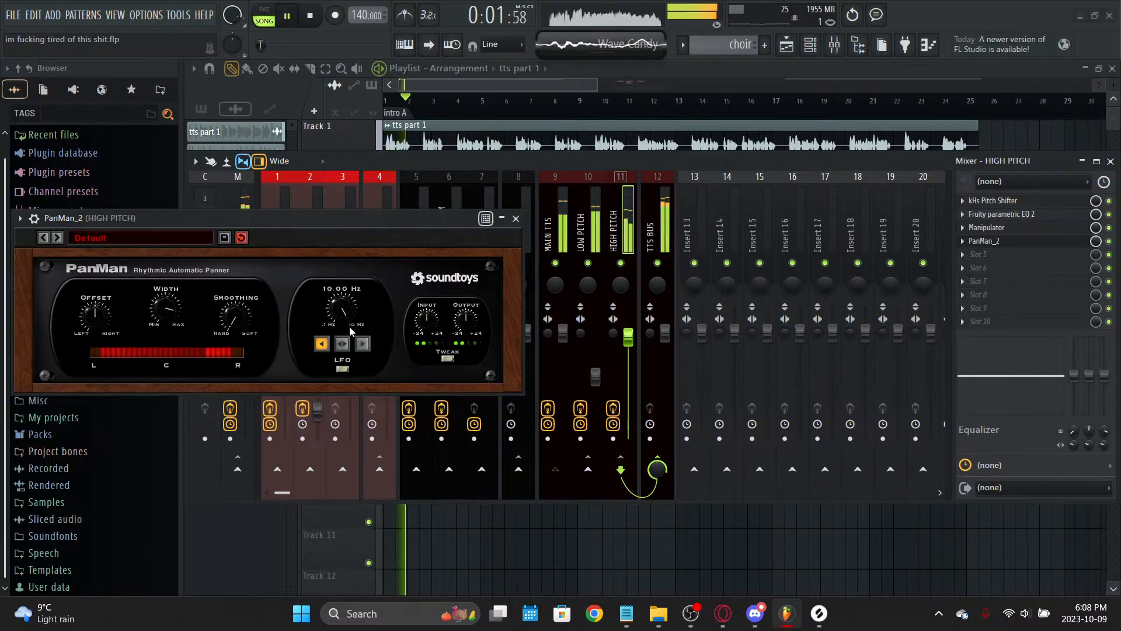
pyautogui.moveTo(351, 331); pyautogui.dragTo(347, 338)
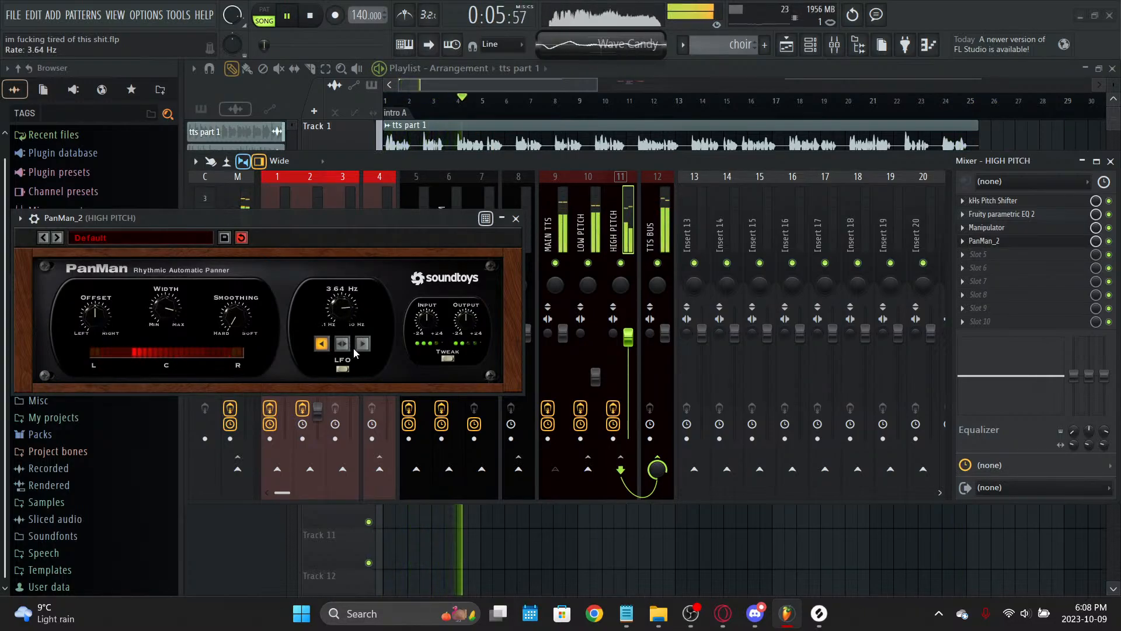
pyautogui.moveTo(346, 316); pyautogui.dragTo(345, 311)
pyautogui.click(503, 221)
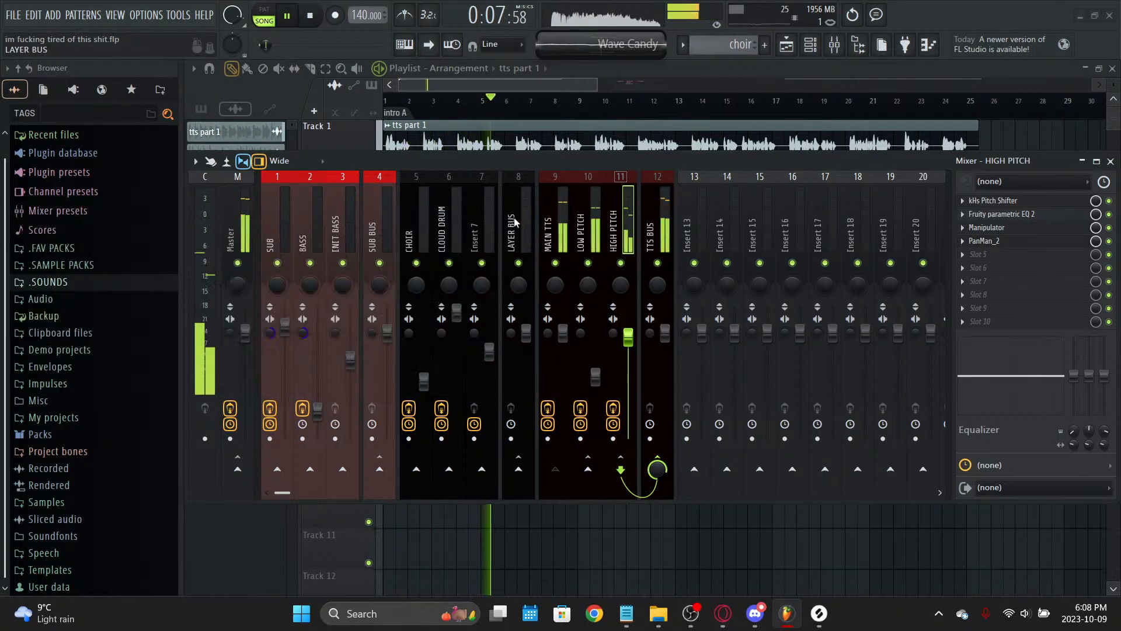
# Step: Raise HIGH PITCH's volume while the master's stereo separation is temporarily 100% merged, and reset the separation
pyautogui.click(230, 335)
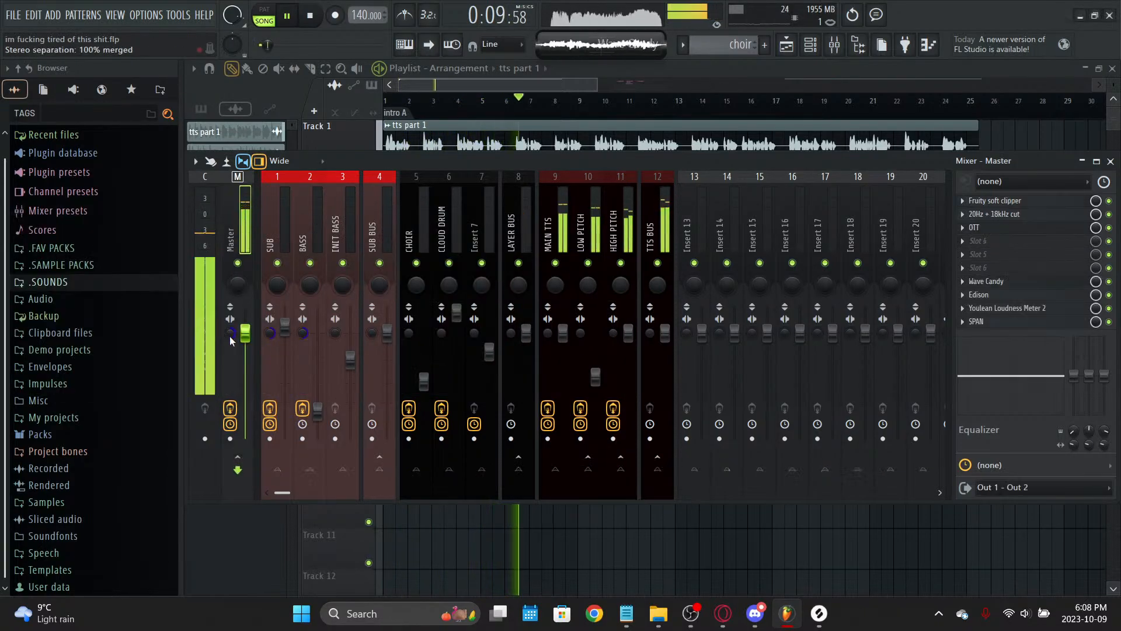
pyautogui.click(634, 344)
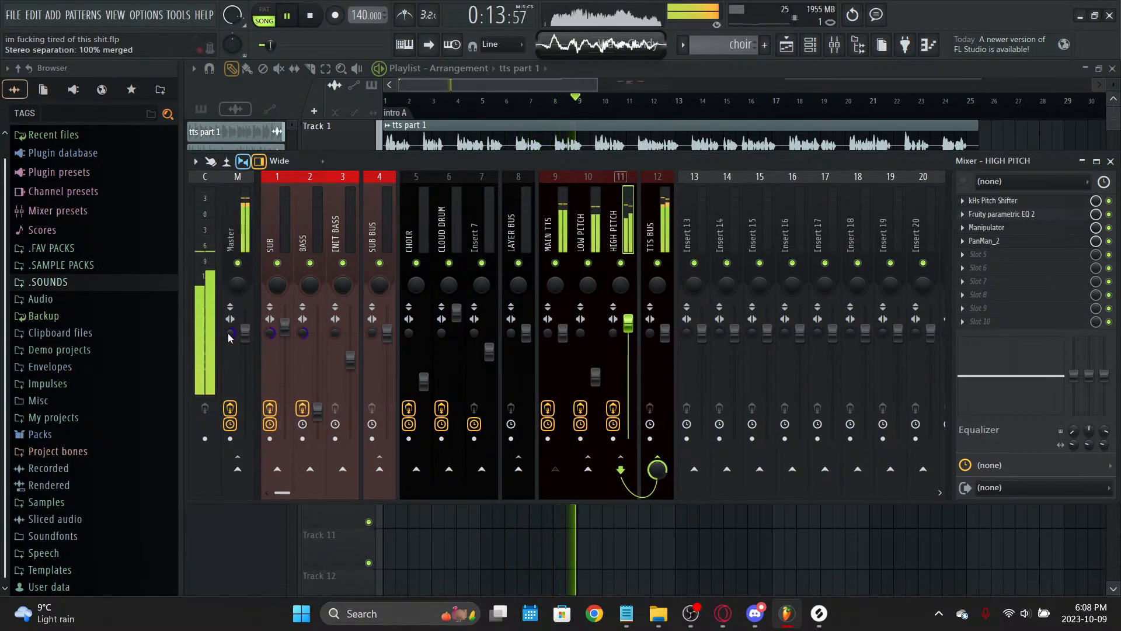
pyautogui.moveTo(231, 333); pyautogui.dragTo(300, 347)
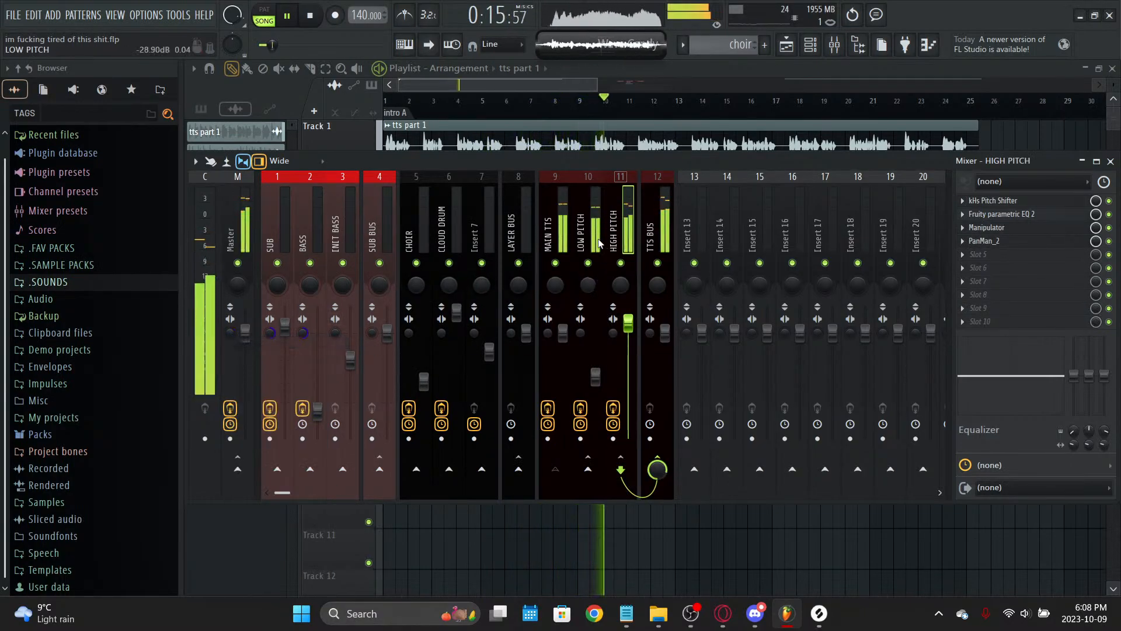
# Step: Stop playback and move the empty Insert 14 track to position 12, between HIGH PITCH and TTS BUS
pyautogui.click(712, 231)
pyautogui.press('space')
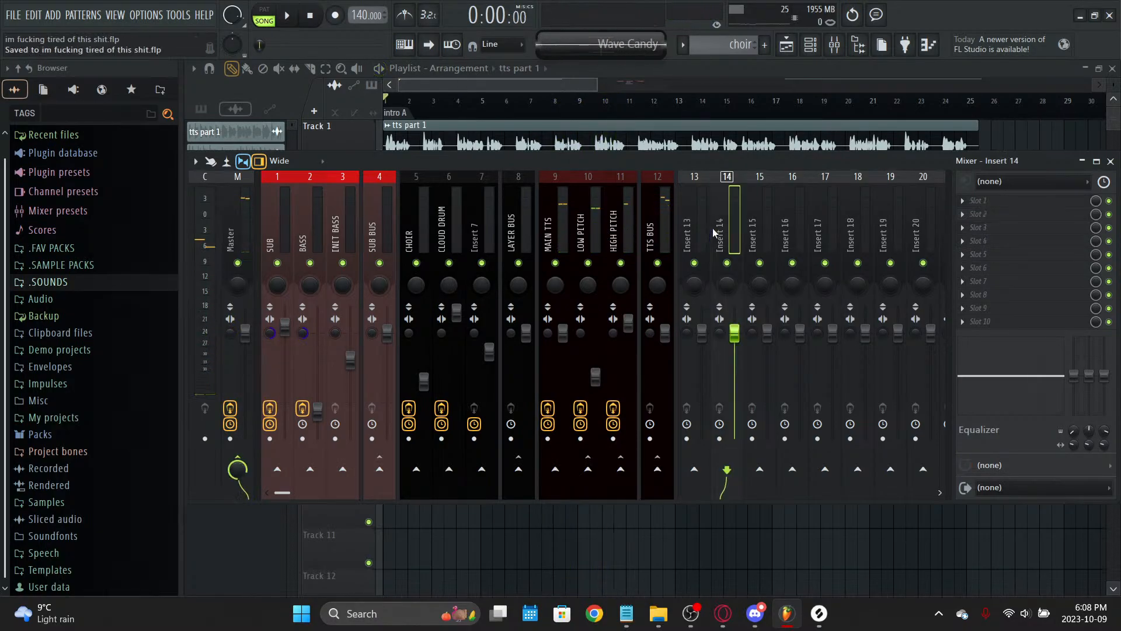
pyautogui.hotkey('alt', 'Left')
pyautogui.hotkey('alt', 'Left')
pyautogui.hotkey('alt', 'Left')
pyautogui.hotkey('alt', 'Right')
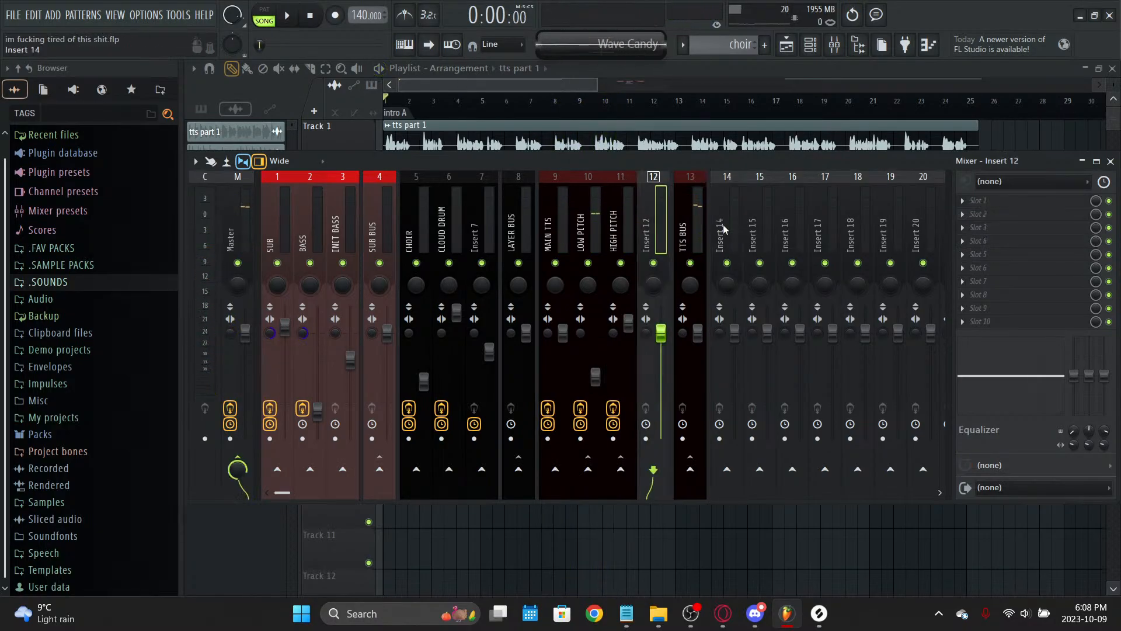
# Step: Try a send from MAIN TTS to the new track beside HIGH PITCH, and rename that track DELAY
pyautogui.click(554, 245)
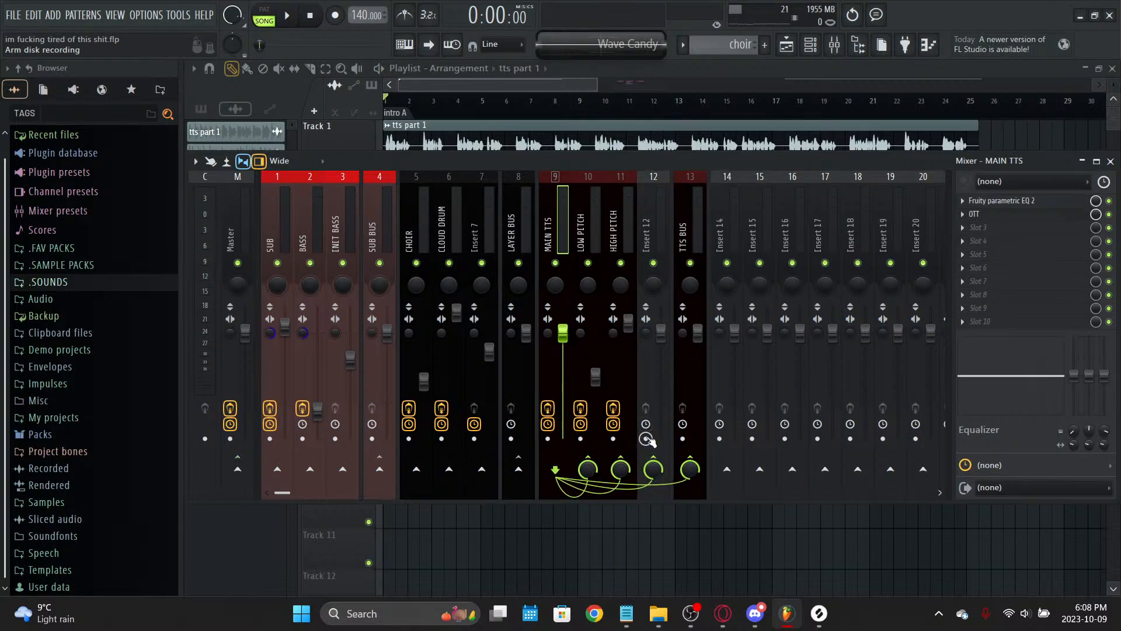
pyautogui.rightClick(660, 260)
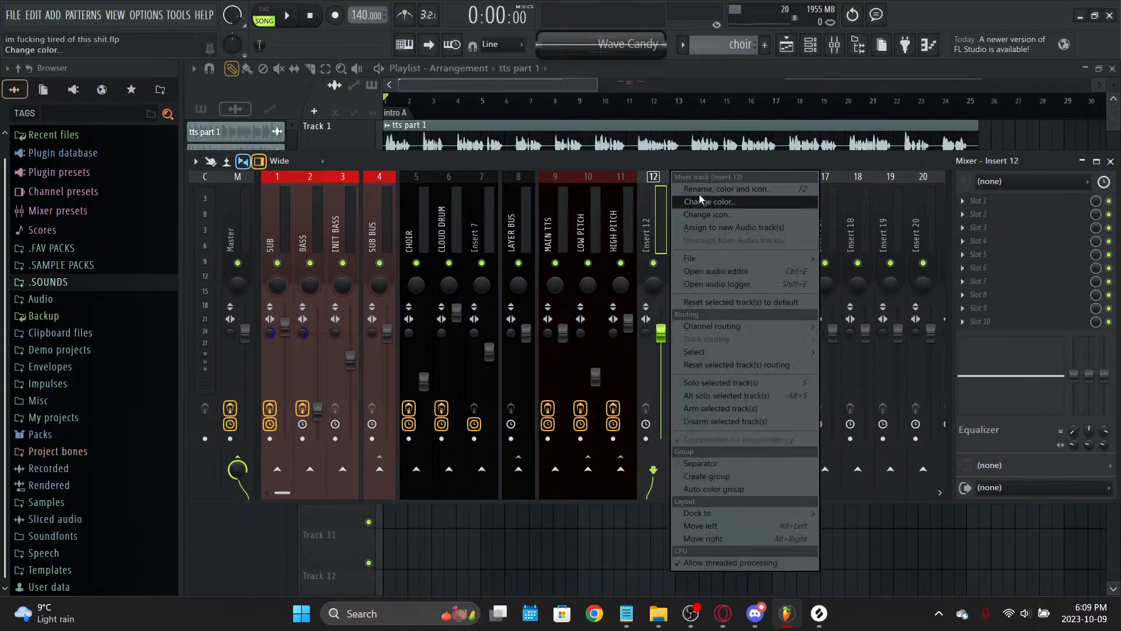
pyautogui.click(720, 191)
pyautogui.write('F')
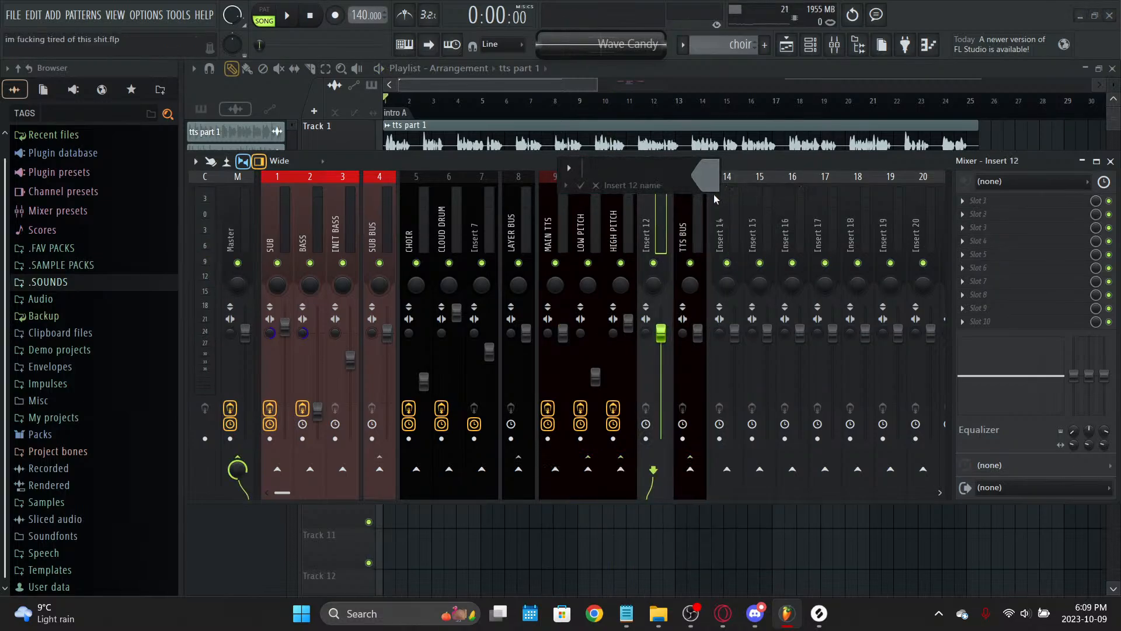
pyautogui.write('ELAY')
pyautogui.press('Return')
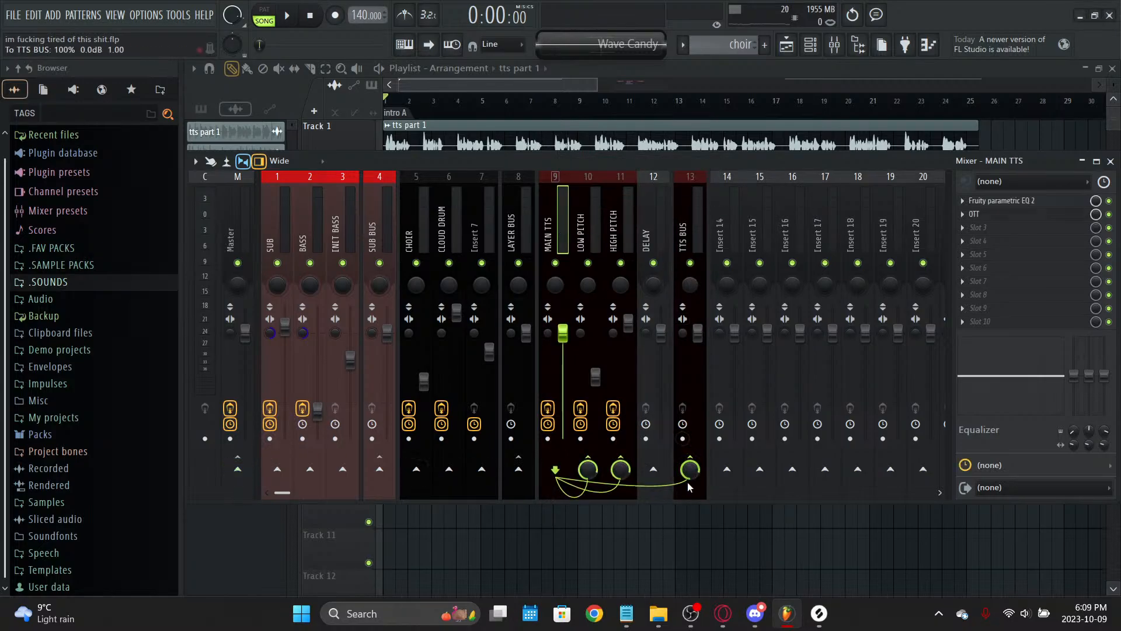
# Step: Route DELAY into TTS BUS and recolour it to match the neighbouring TTS tracks
pyautogui.rightClick(648, 215)
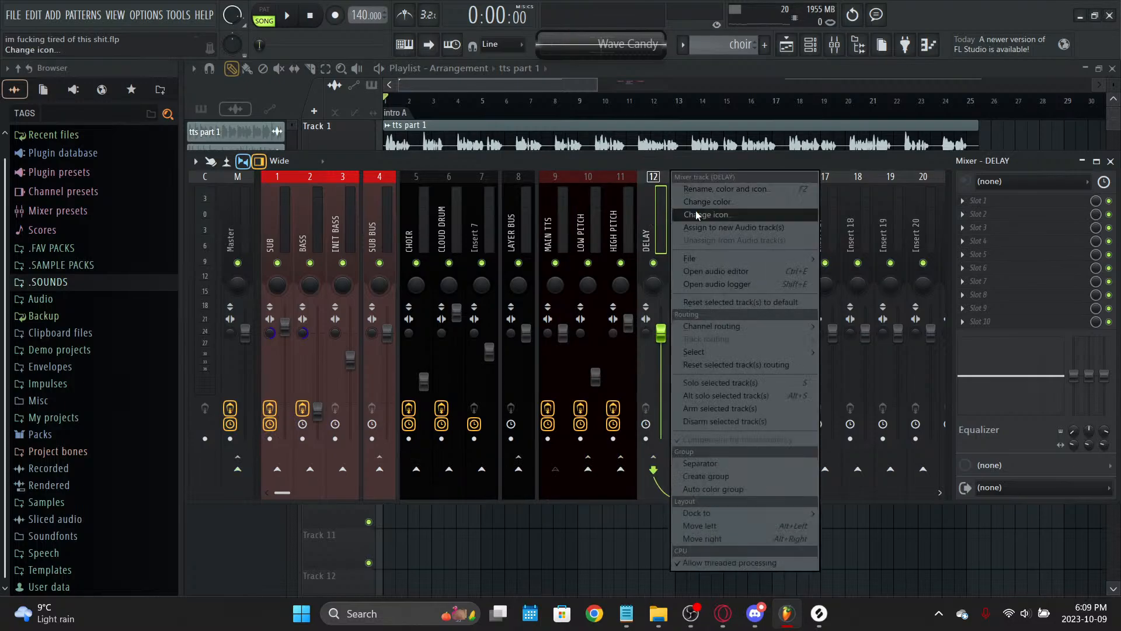
pyautogui.click(724, 209)
pyautogui.click(749, 400)
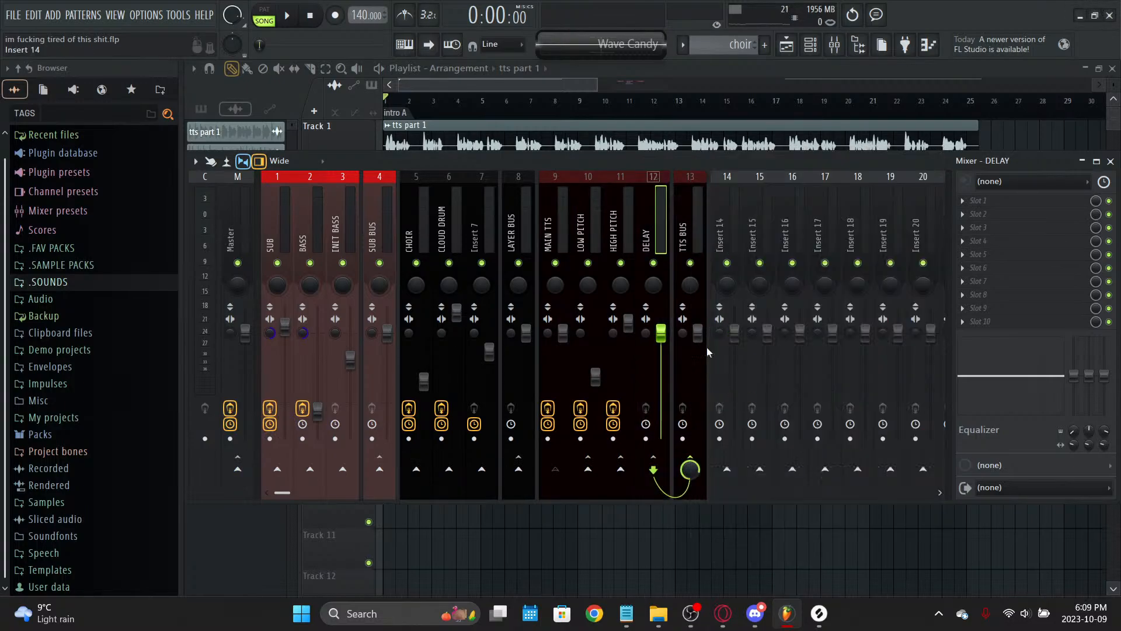
# Step: Find the BabyComeback effect and load it in the first effect slot of DELAY
pyautogui.click(997, 201)
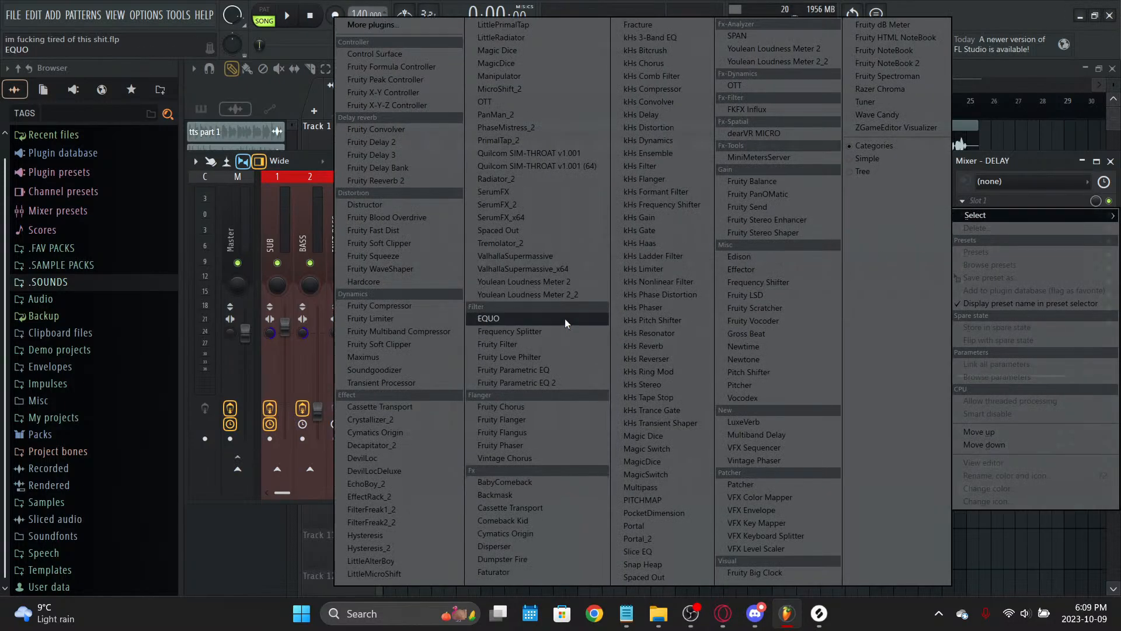
pyautogui.click(416, 26)
pyautogui.write('baby')
pyautogui.doubleClick(476, 65)
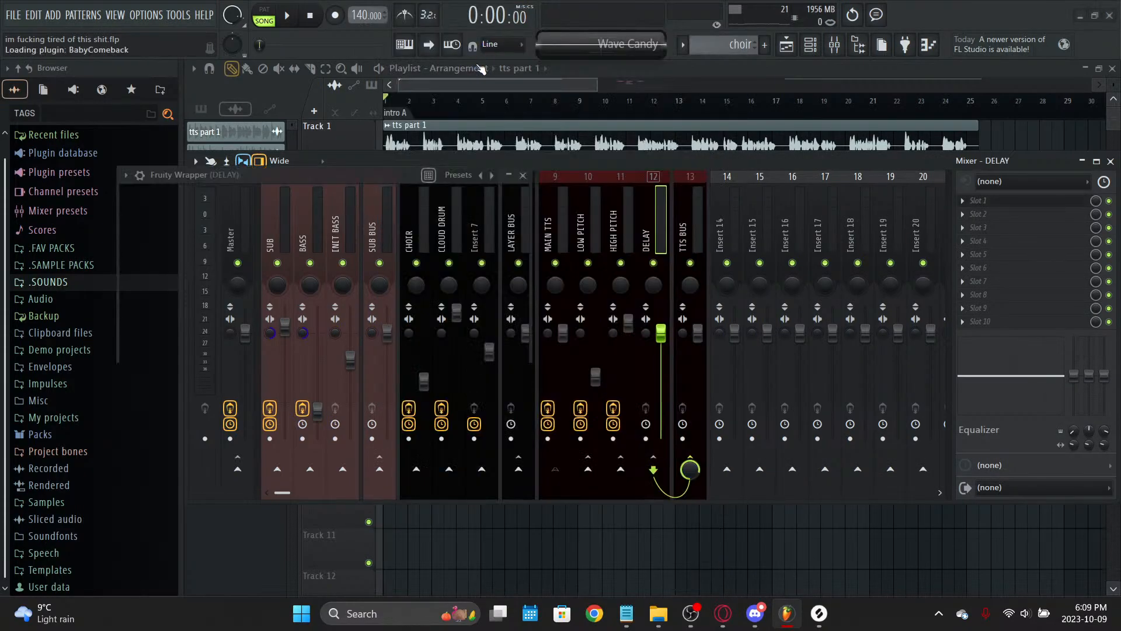
# Step: Play the song, turn on Ping-Pong in the DELAY track's BabyComeback, and lower the DELAY fader
pyautogui.press('space')
pyautogui.doubleClick(435, 181)
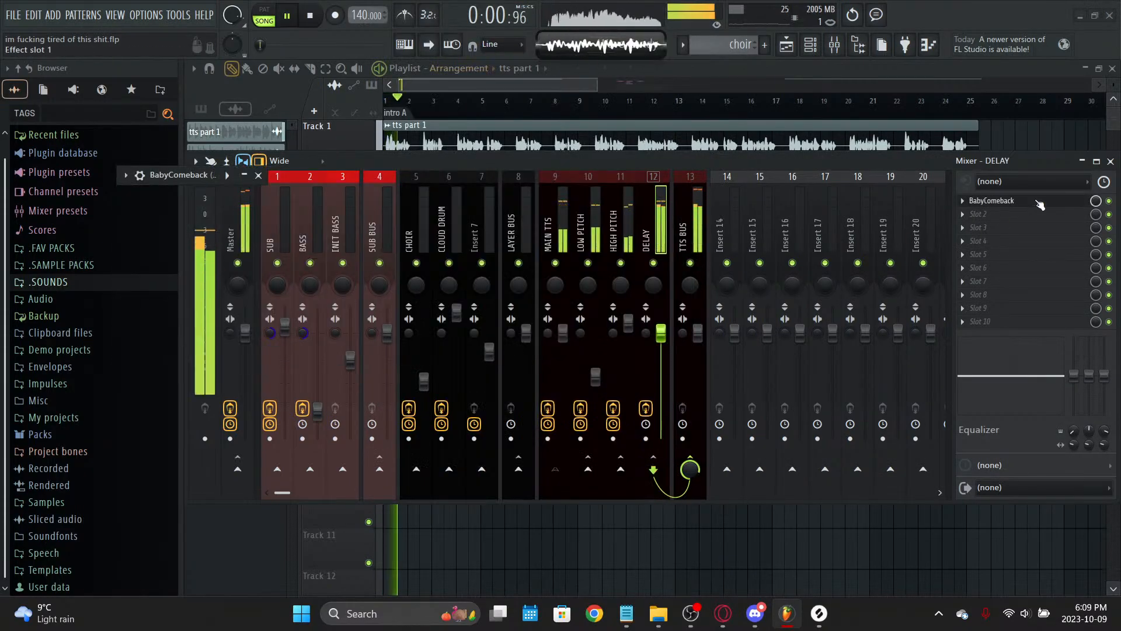
pyautogui.click(1039, 204)
pyautogui.click(1045, 202)
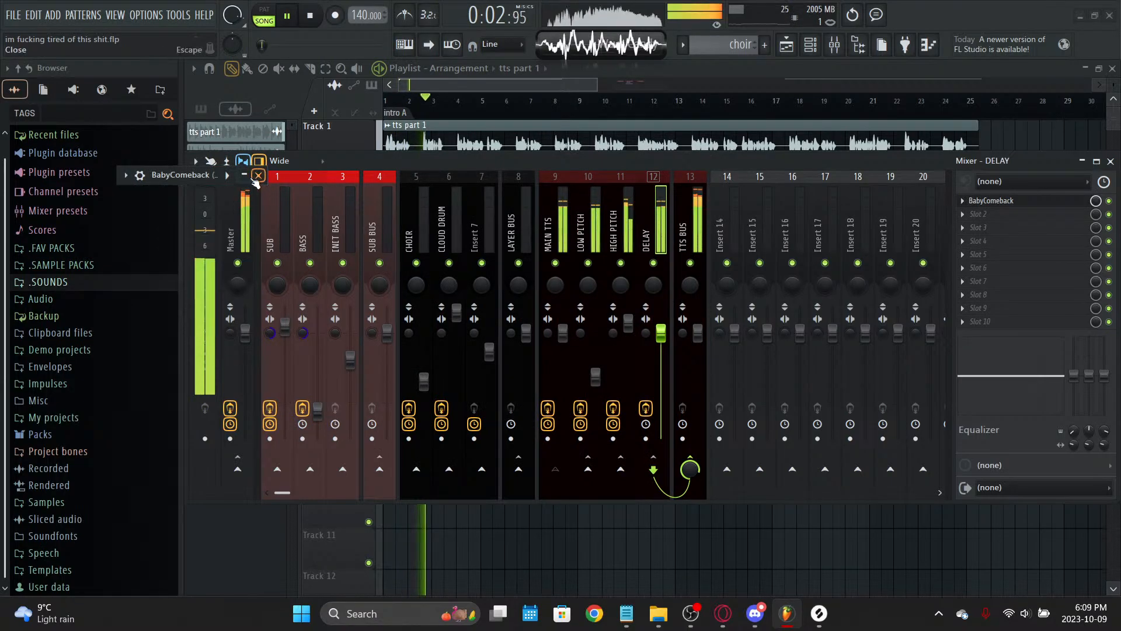
pyautogui.doubleClick(163, 178)
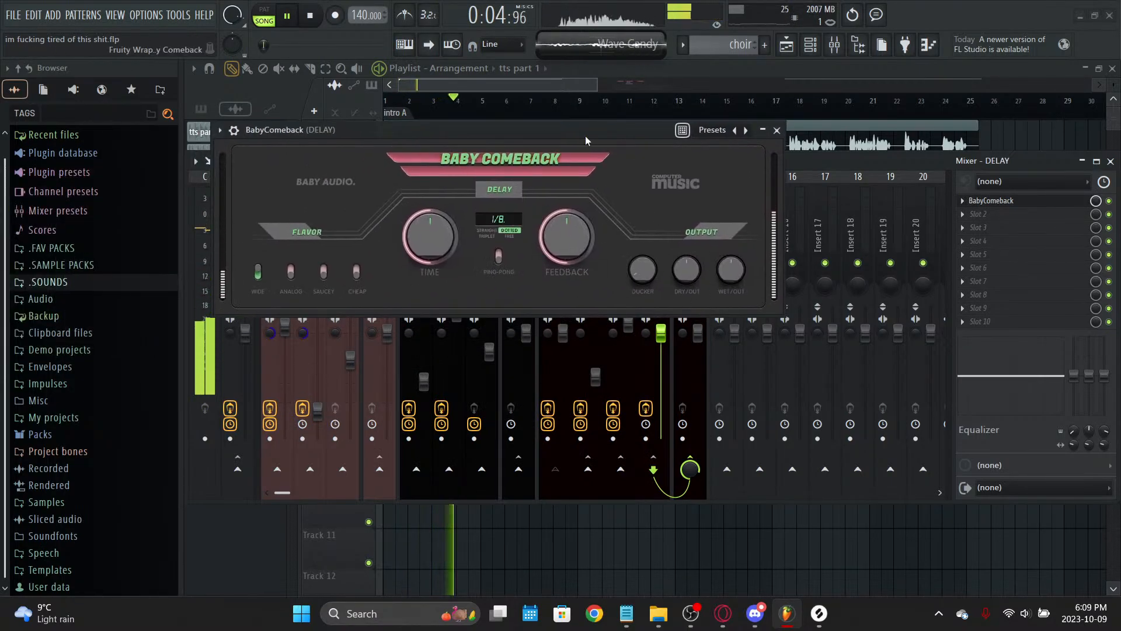
pyautogui.hotkey('ctrl', 's')
pyautogui.click(560, 266)
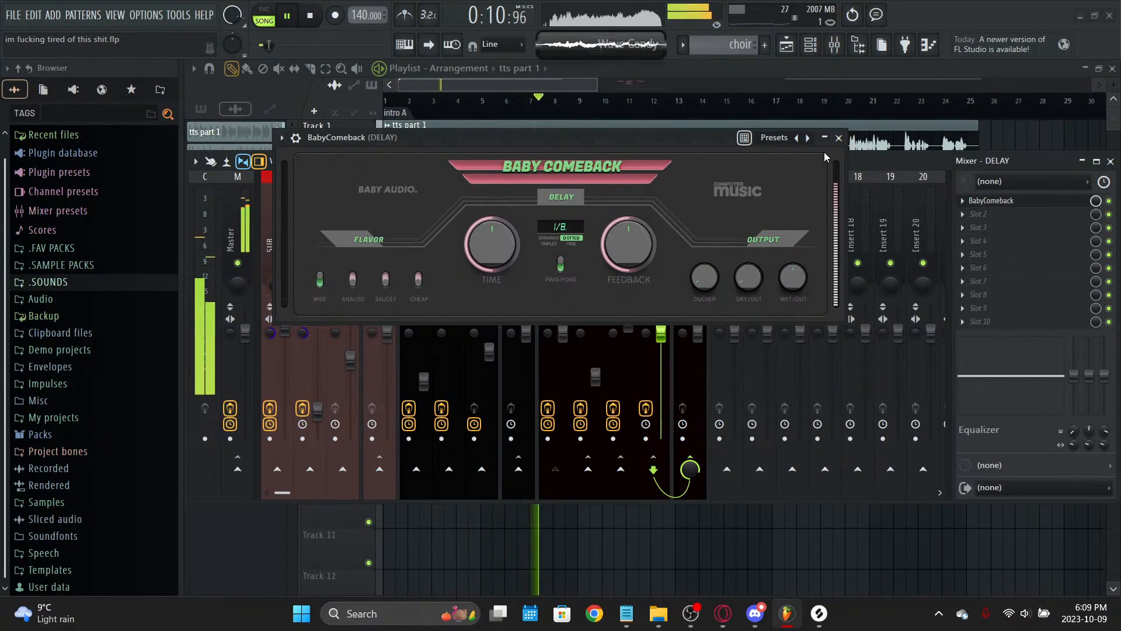
pyautogui.click(840, 138)
pyautogui.moveTo(660, 333); pyautogui.dragTo(661, 368)
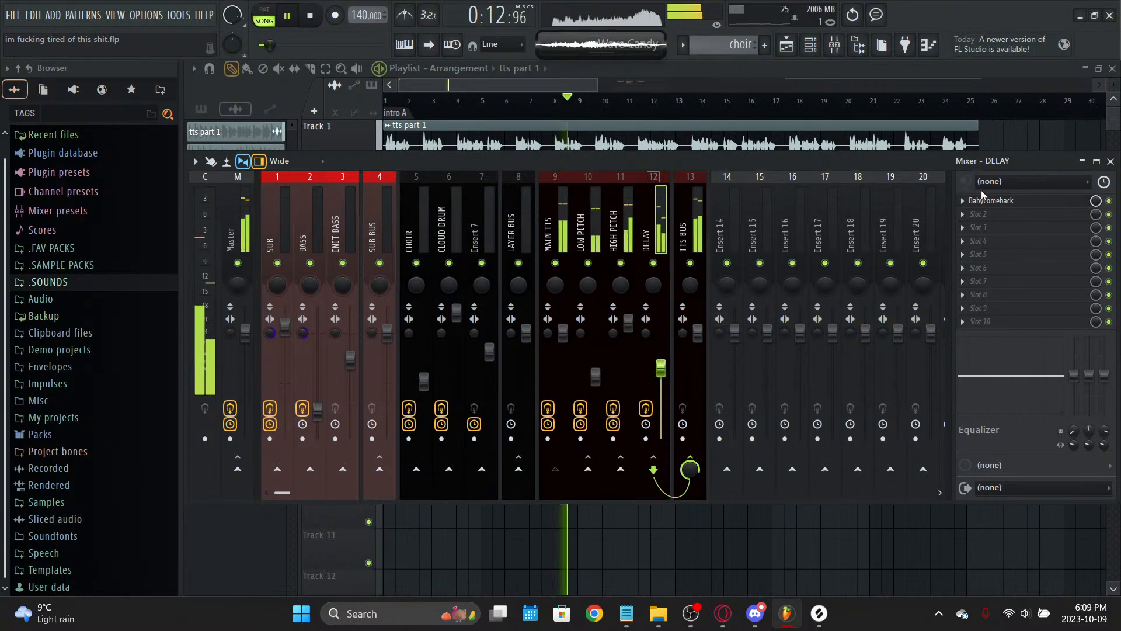
# Step: Lower the feedback in BabyComeback and set its Ducker to 45%
pyautogui.click(1020, 201)
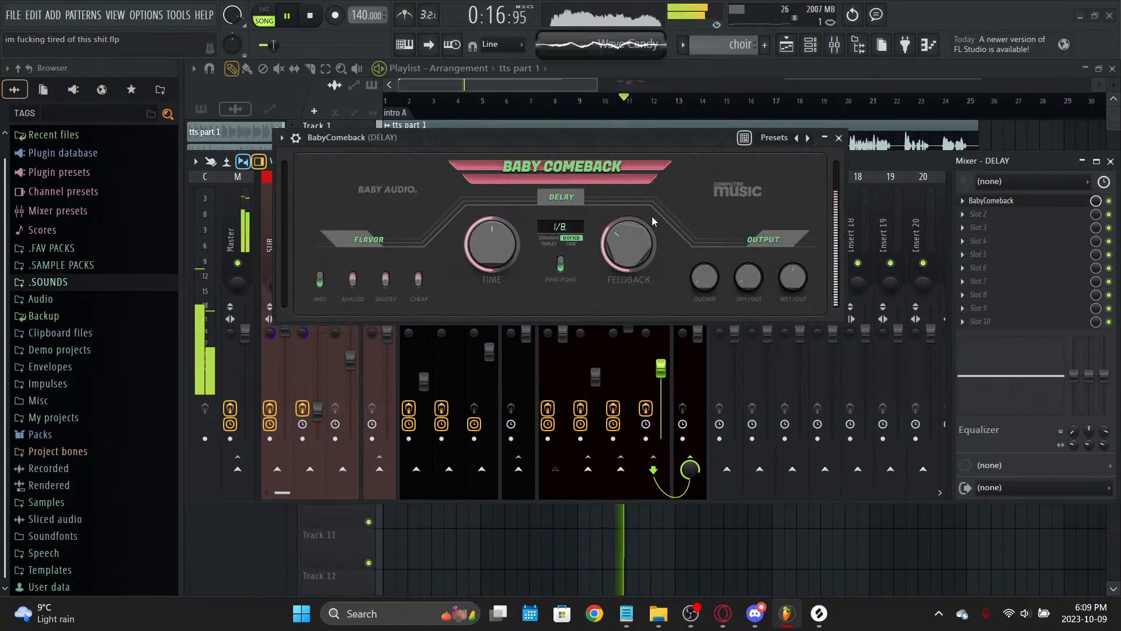
pyautogui.moveTo(704, 280); pyautogui.dragTo(734, 260)
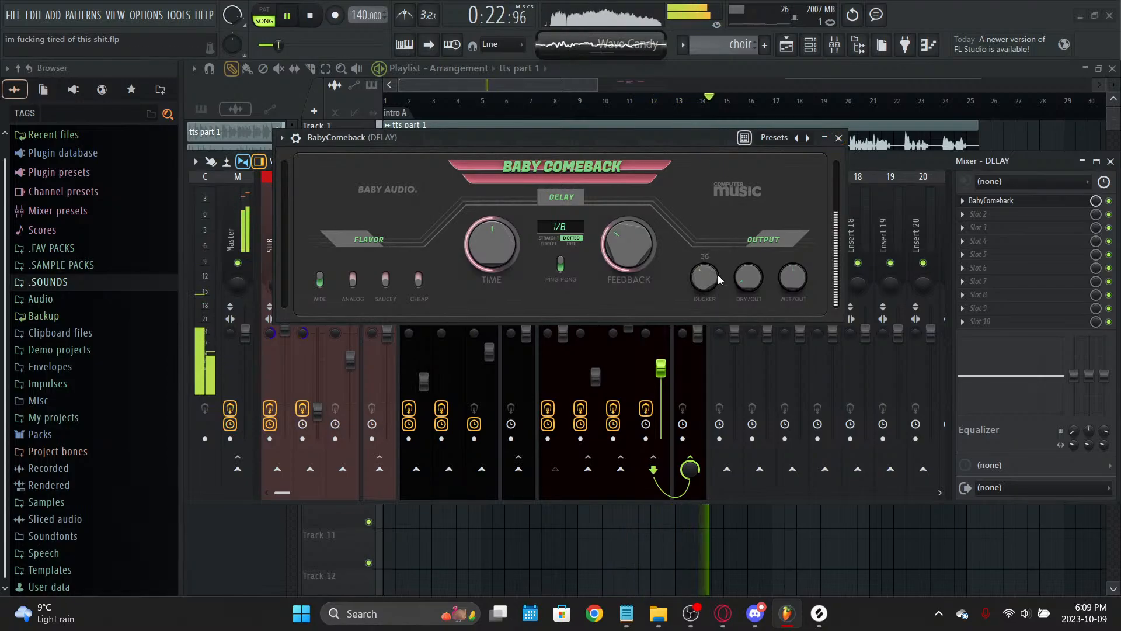
pyautogui.moveTo(717, 277)
pyautogui.mouseDown()
pyautogui.moveTo(710, 215)
pyautogui.moveTo(718, 261)
pyautogui.mouseUp()
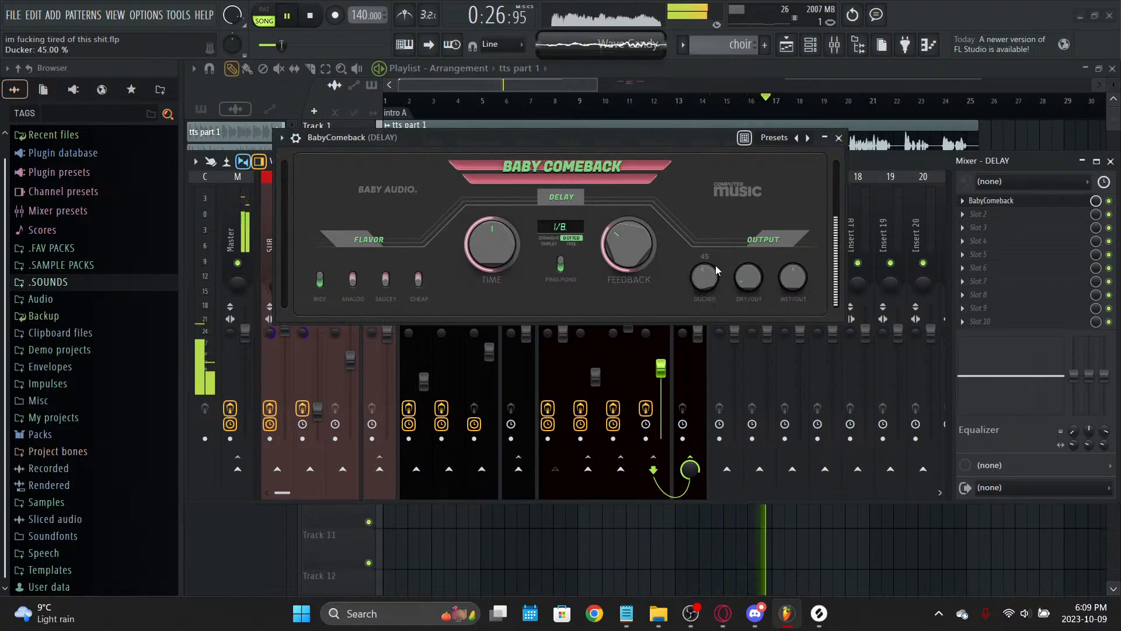
pyautogui.click(839, 139)
pyautogui.click(978, 214)
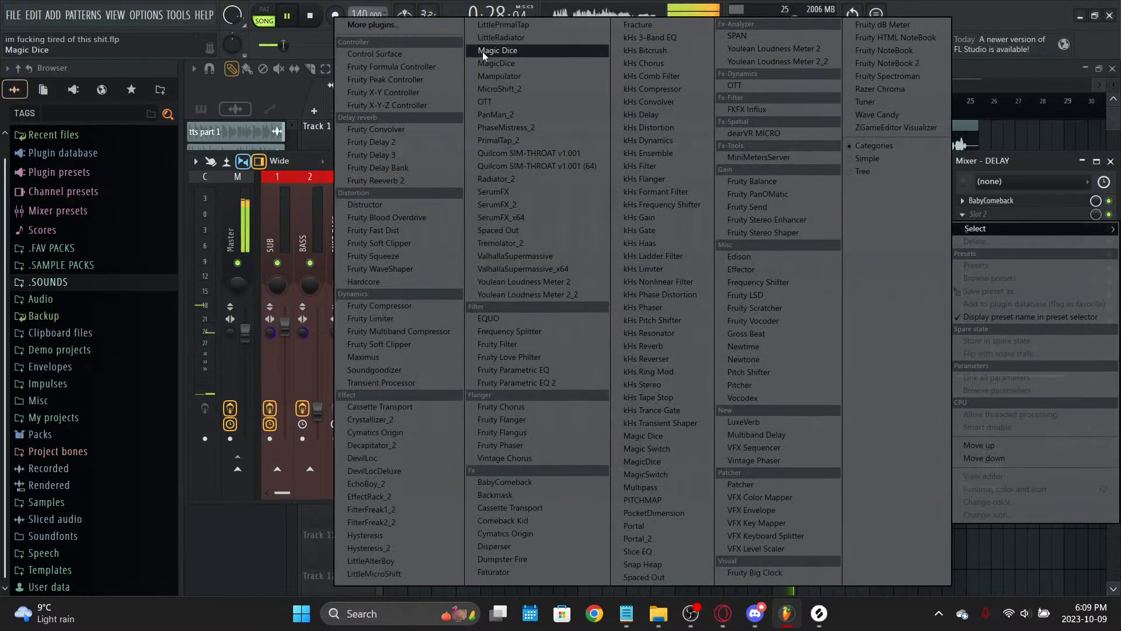
pyautogui.click(327, 170)
pyautogui.press('space')
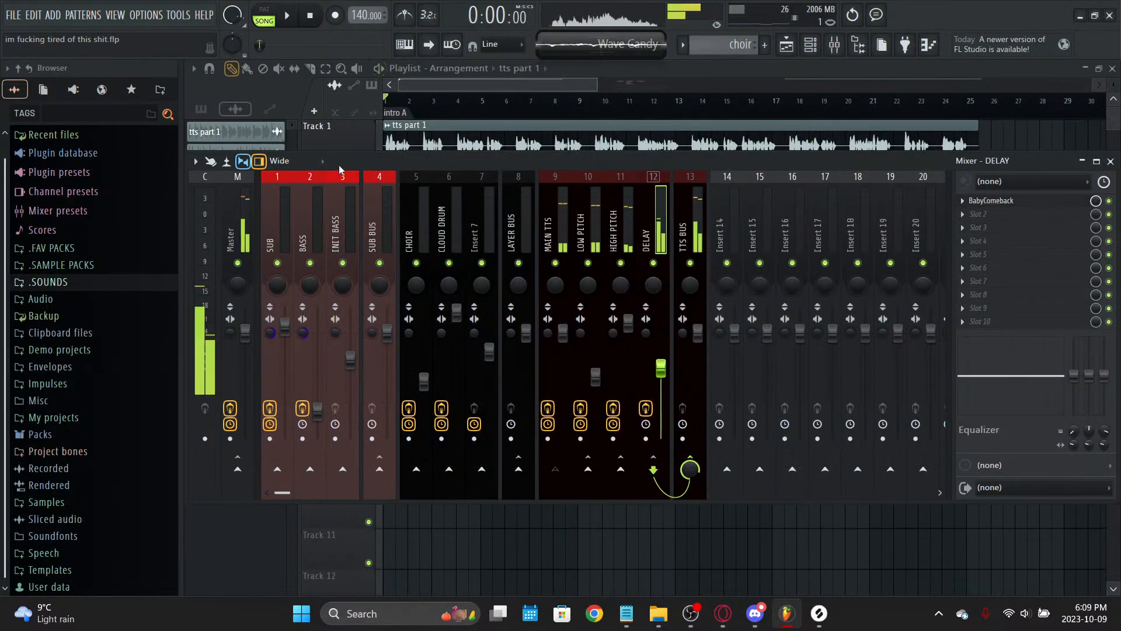
# Step: Set BabyComeback's Feedback to 29% and save the project
pyautogui.click(1009, 204)
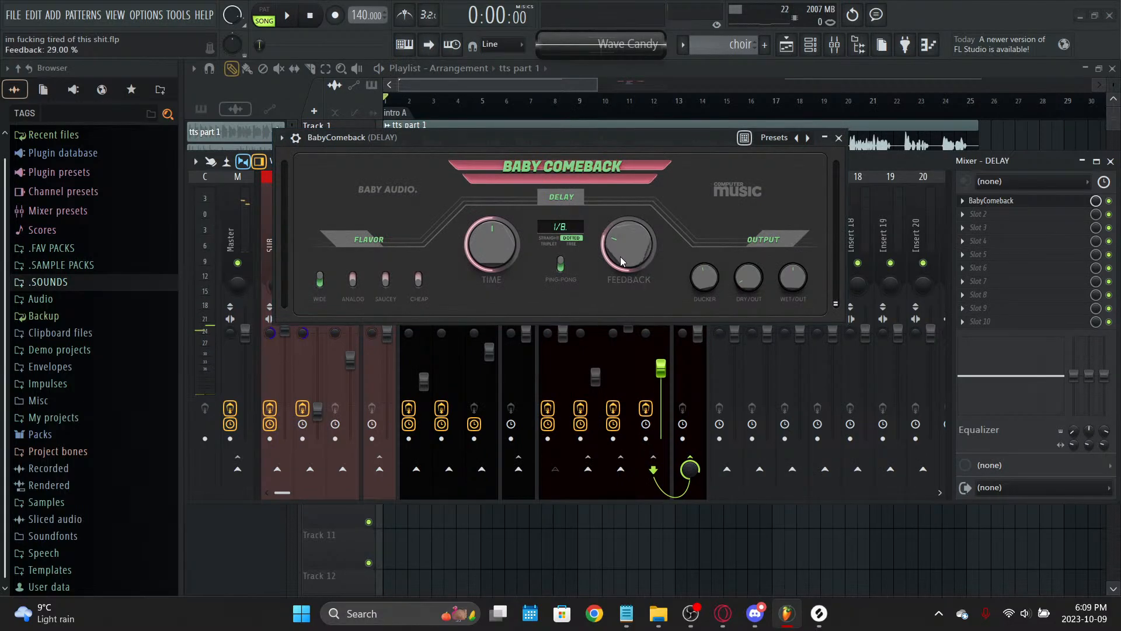
pyautogui.click(997, 202)
pyautogui.hotkey('ctrl', 's')
# Step: Search the effect plugins for "freakshow" and load PocketDimension in the second effect slot of DELAY
pyautogui.click(994, 217)
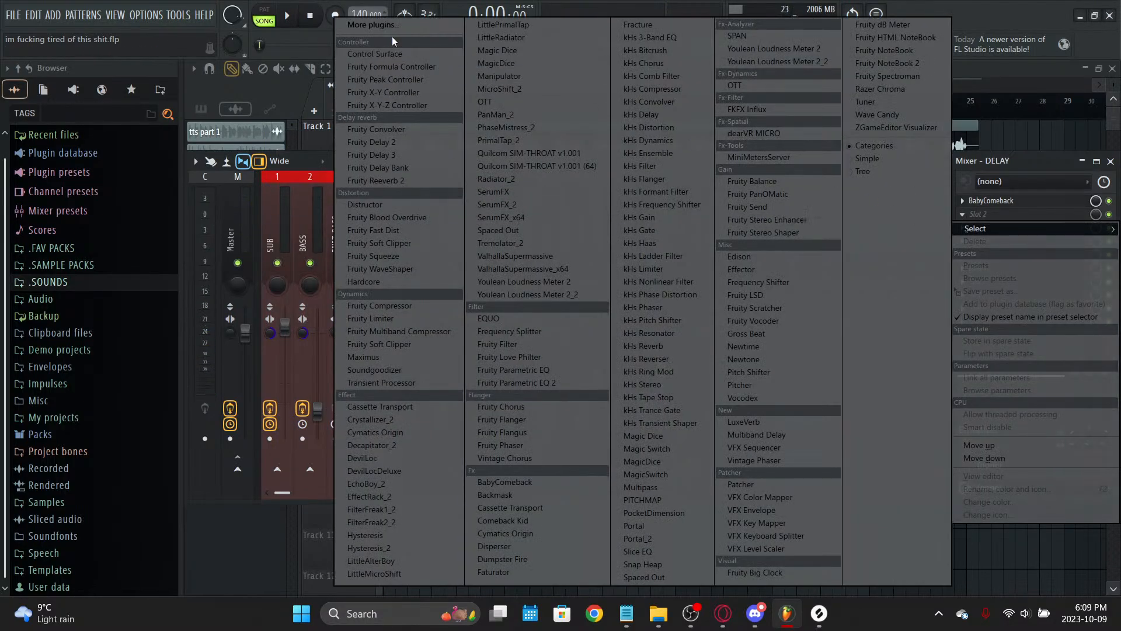
pyautogui.click(416, 25)
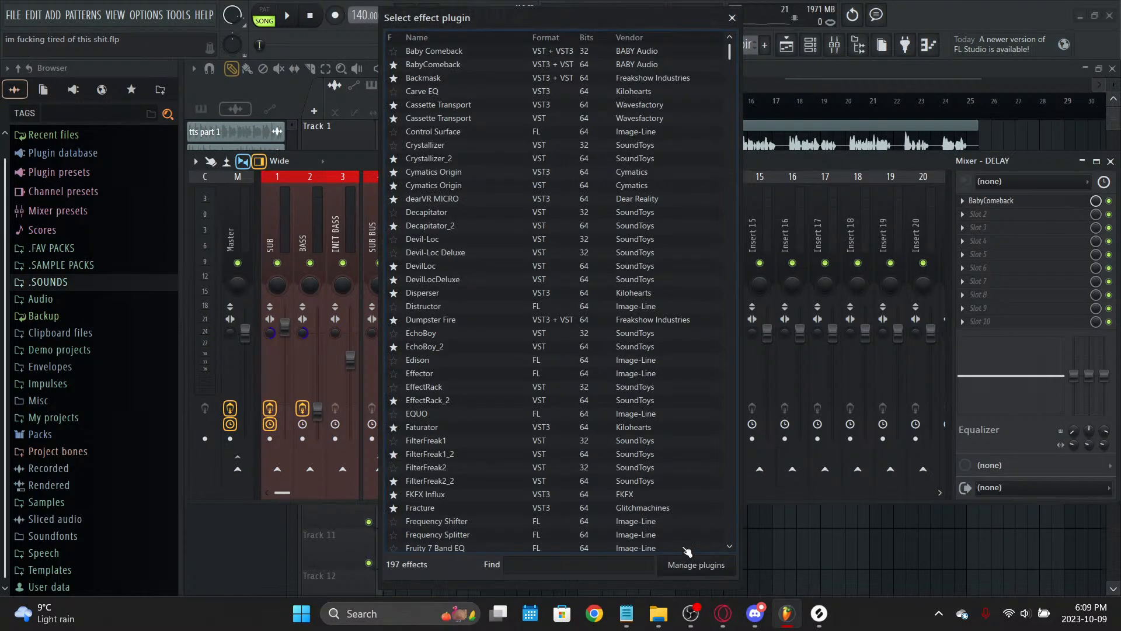
pyautogui.write('mish')
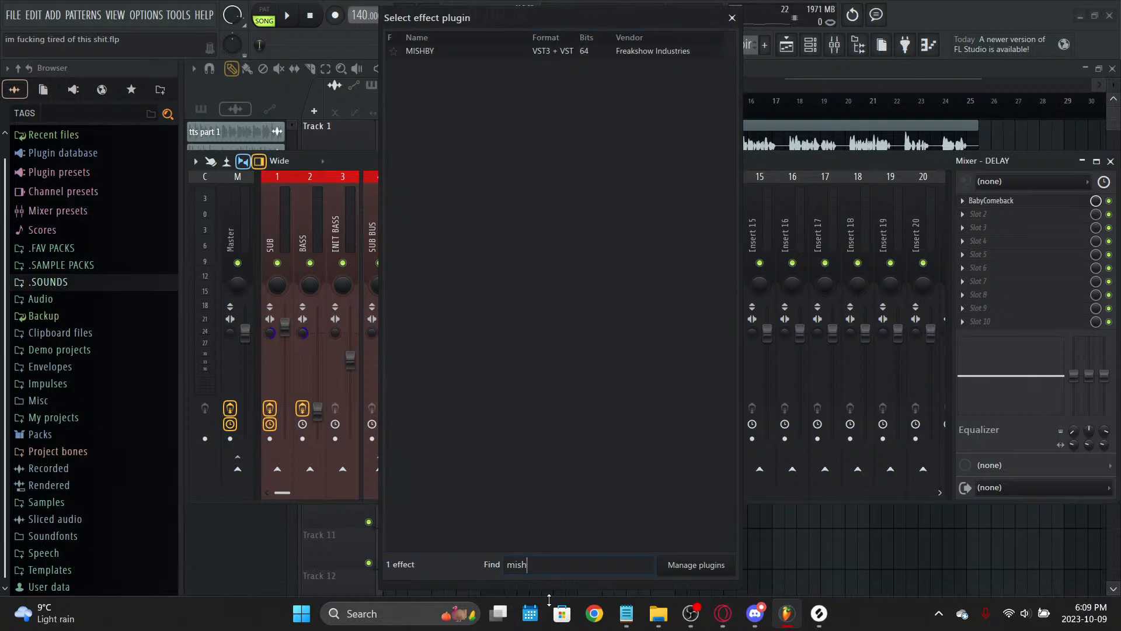
pyautogui.write('freakdo')
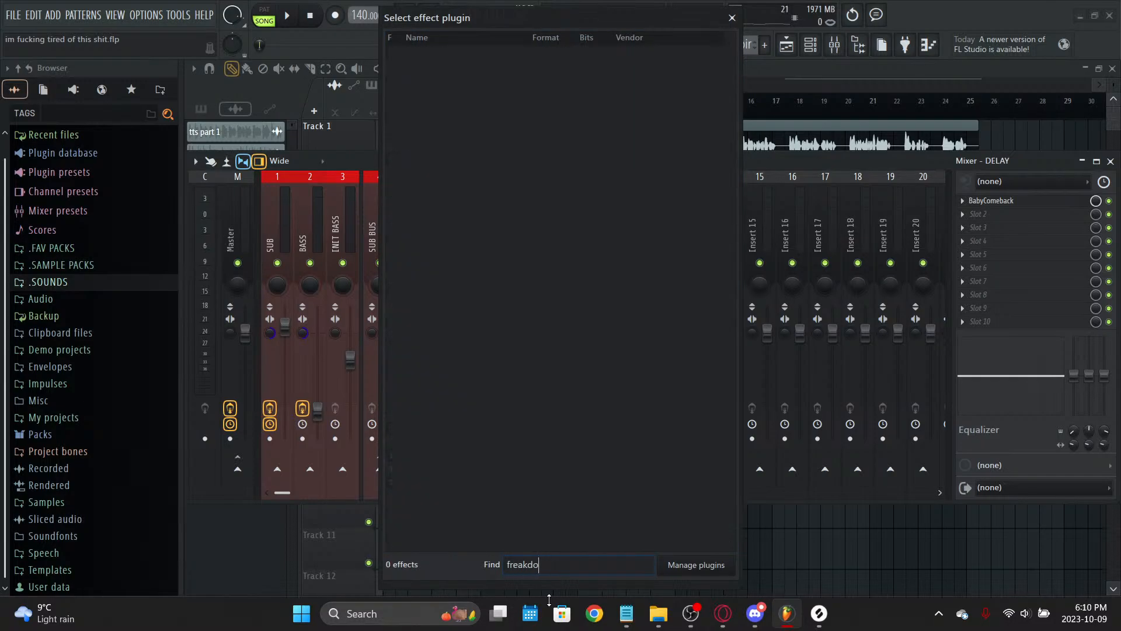
pyautogui.press('BackSpace')
pyautogui.press('BackSpace')
pyautogui.write('show')
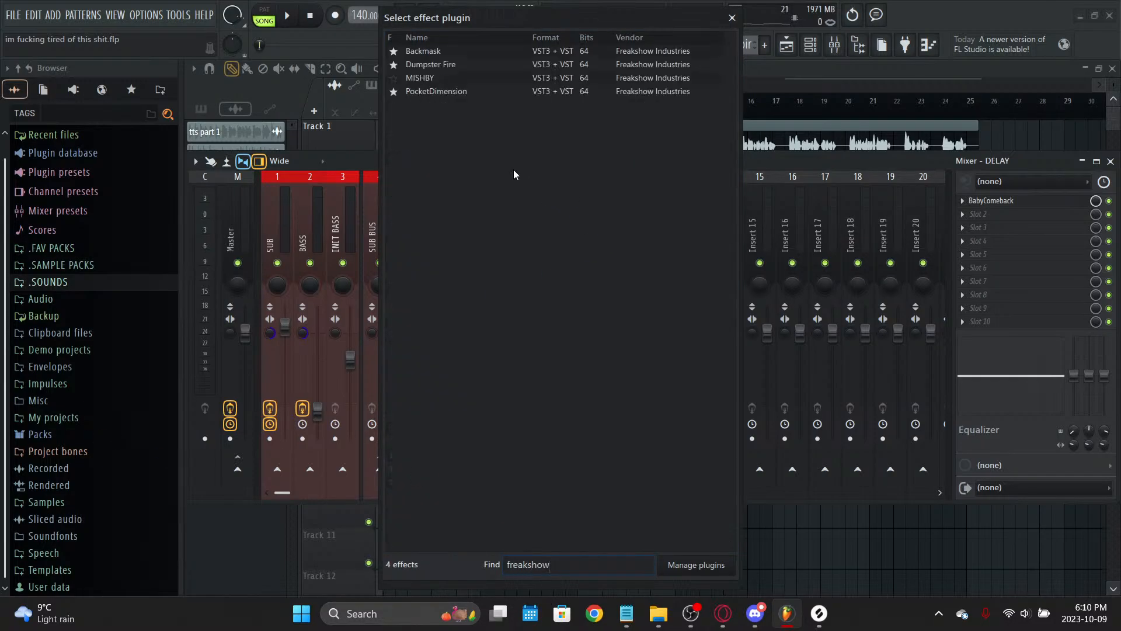
pyautogui.doubleClick(439, 92)
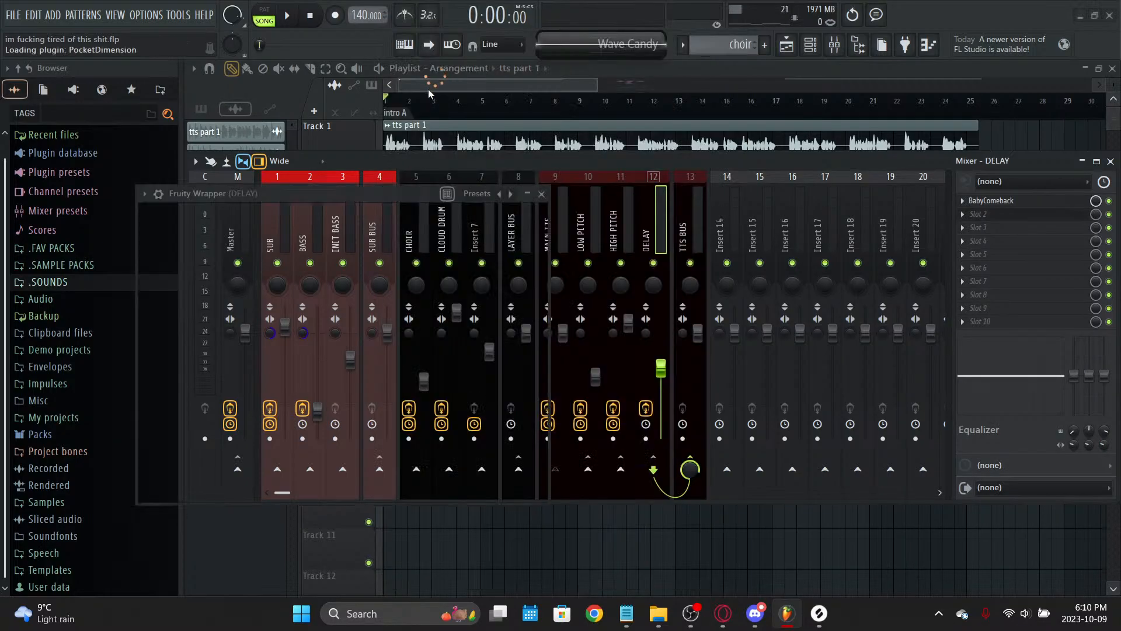
pyautogui.moveTo(330, 186); pyautogui.dragTo(378, 107)
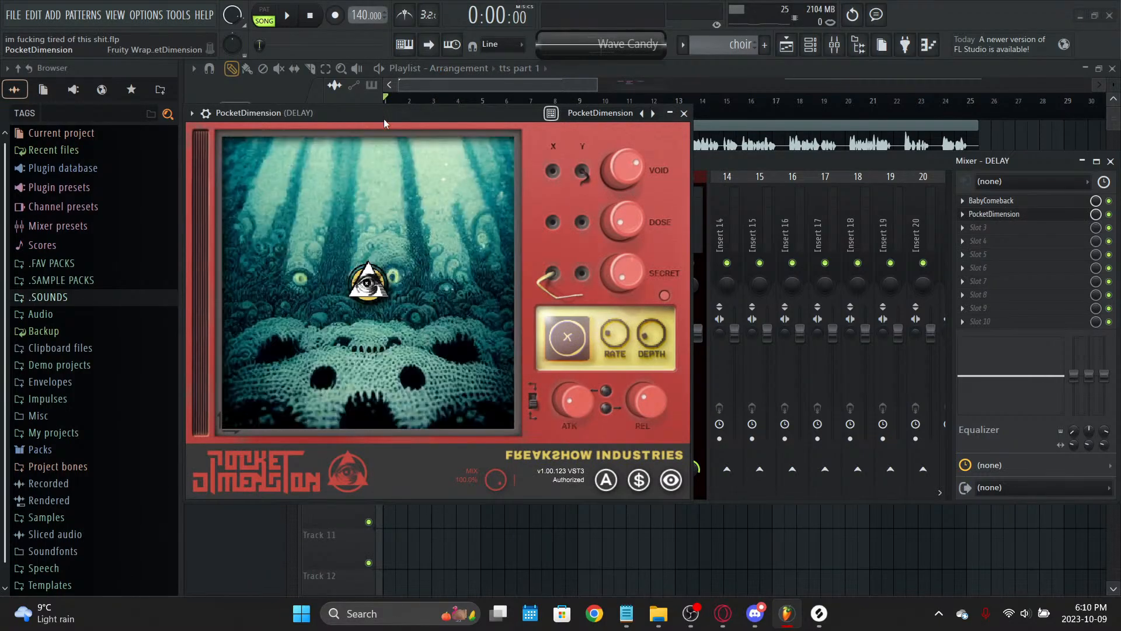
# Step: Try several XY pad positions in PocketDimension during playback, delete the effect from DELAY, and save the project
pyautogui.press('space')
pyautogui.moveTo(376, 296); pyautogui.dragTo(428, 377)
pyautogui.moveTo(453, 313); pyautogui.dragTo(360, 290)
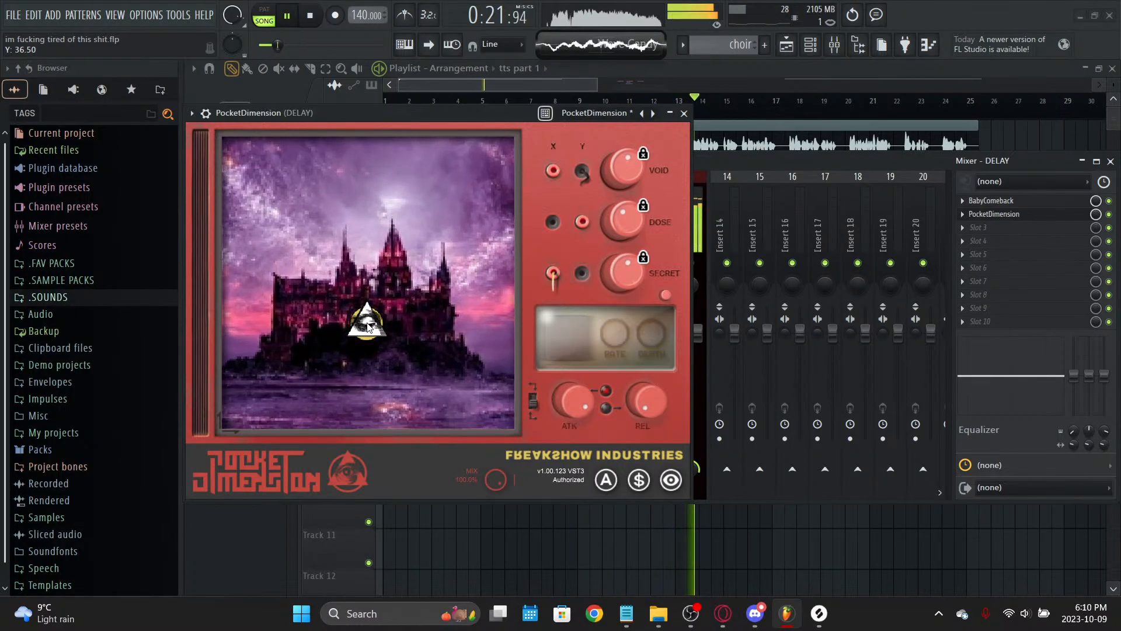
pyautogui.click(962, 214)
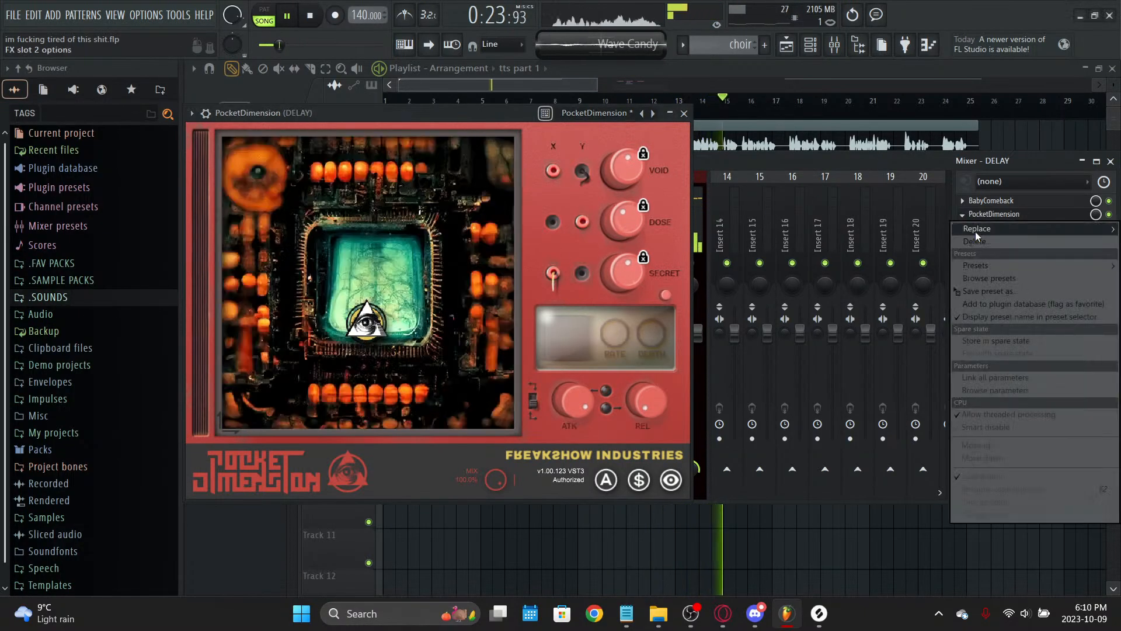
pyautogui.click(977, 241)
pyautogui.press('space')
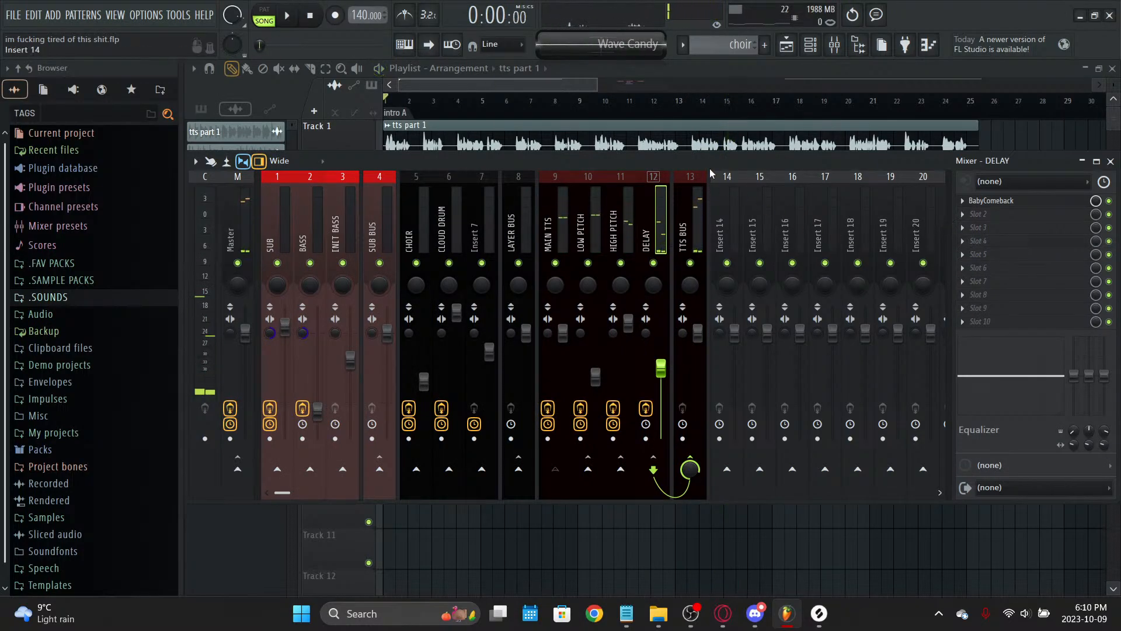
pyautogui.hotkey('ctrl', 's')
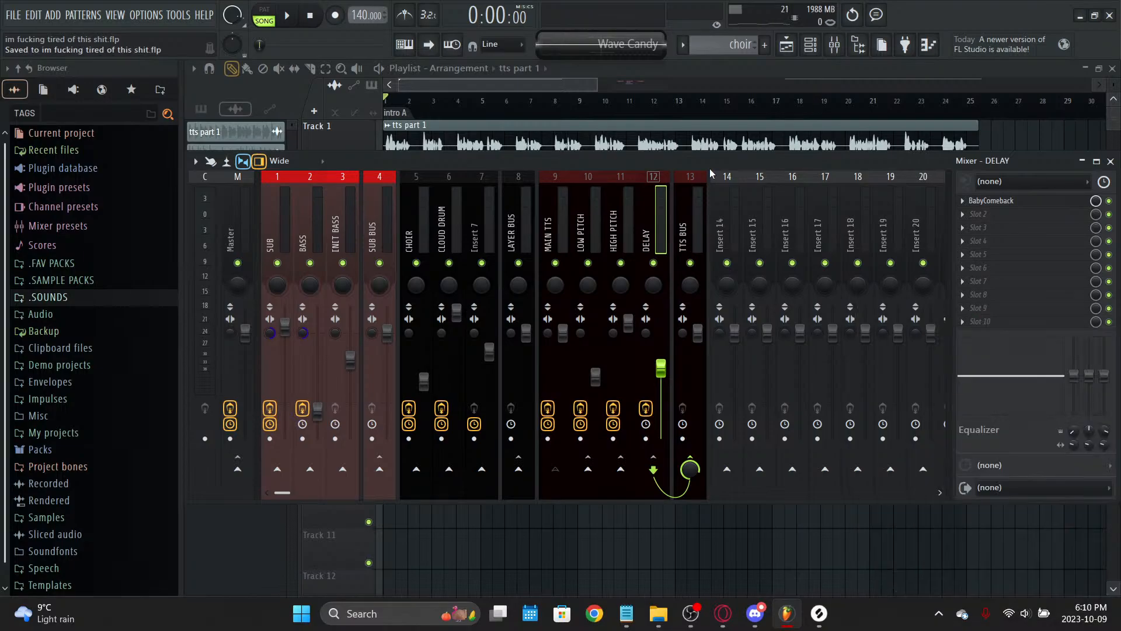
# Step: Load LittlePrimalTap in the second effect slot of DELAY and start playback
pyautogui.click(1050, 207)
pyautogui.click(992, 214)
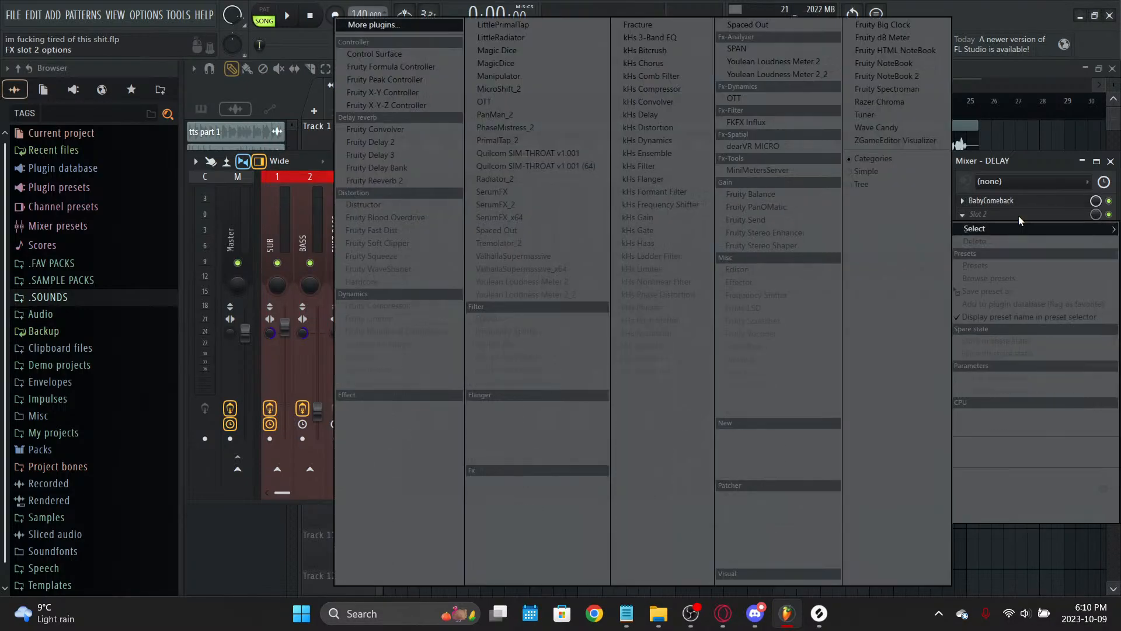
pyautogui.click(512, 28)
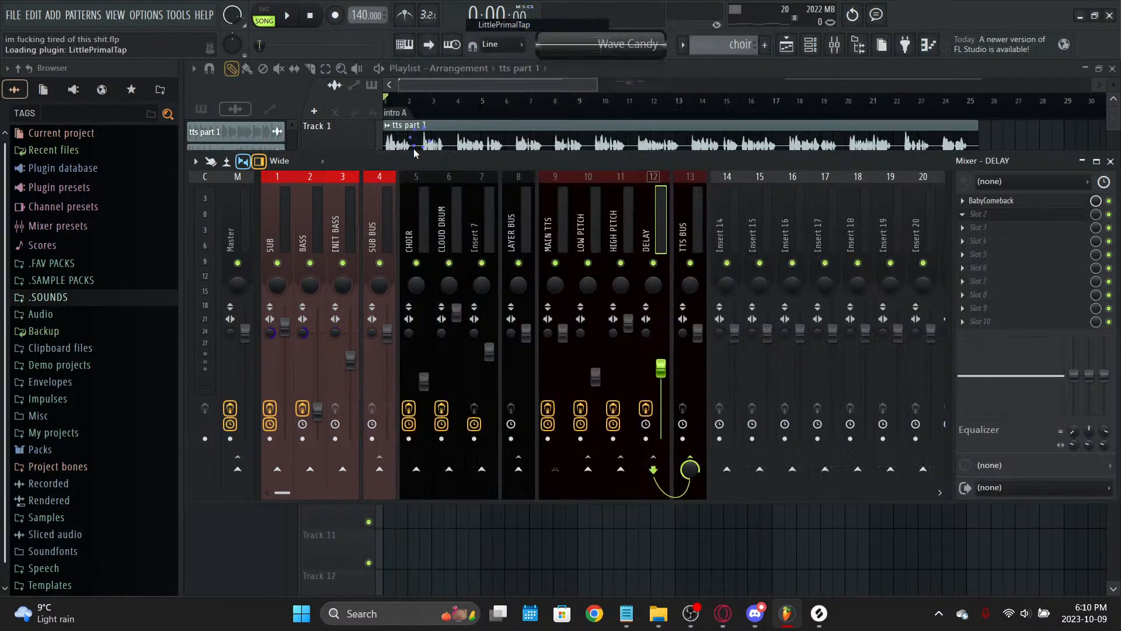
pyautogui.press('space')
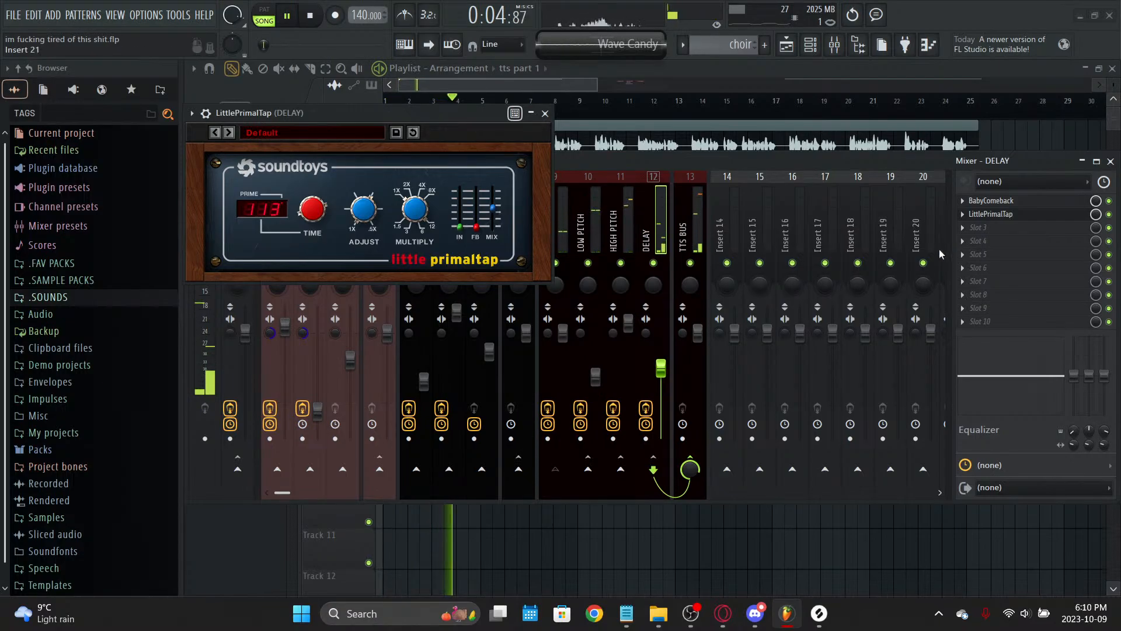
# Step: Try LittlePrimalTap's mix at 100% and its input gain at 32 dB, undoing each change
pyautogui.moveTo(492, 208); pyautogui.dragTo(502, 195)
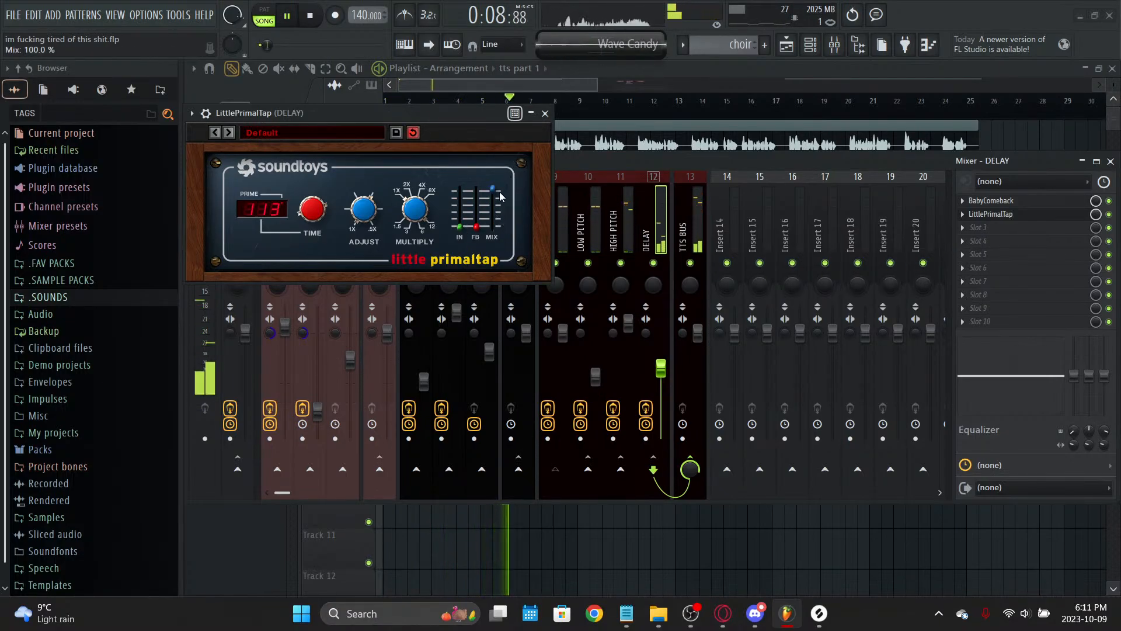
pyautogui.hotkey('ctrl', 'z')
pyautogui.hotkey('ctrl', 's')
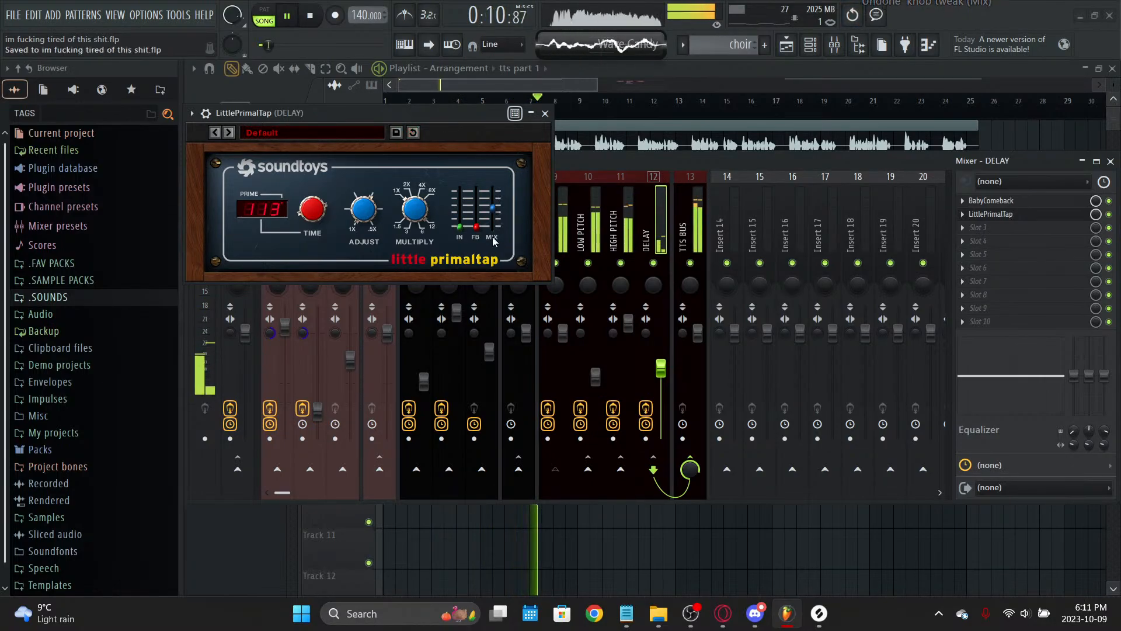
pyautogui.moveTo(470, 232); pyautogui.dragTo(473, 196)
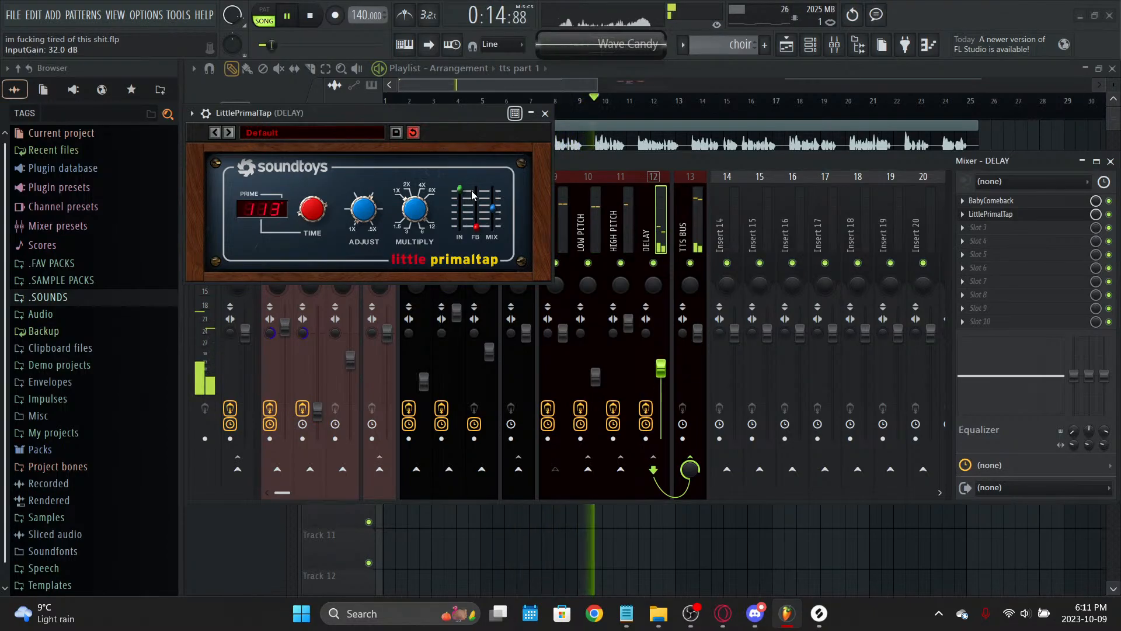
pyautogui.hotkey('ctrl', 'z')
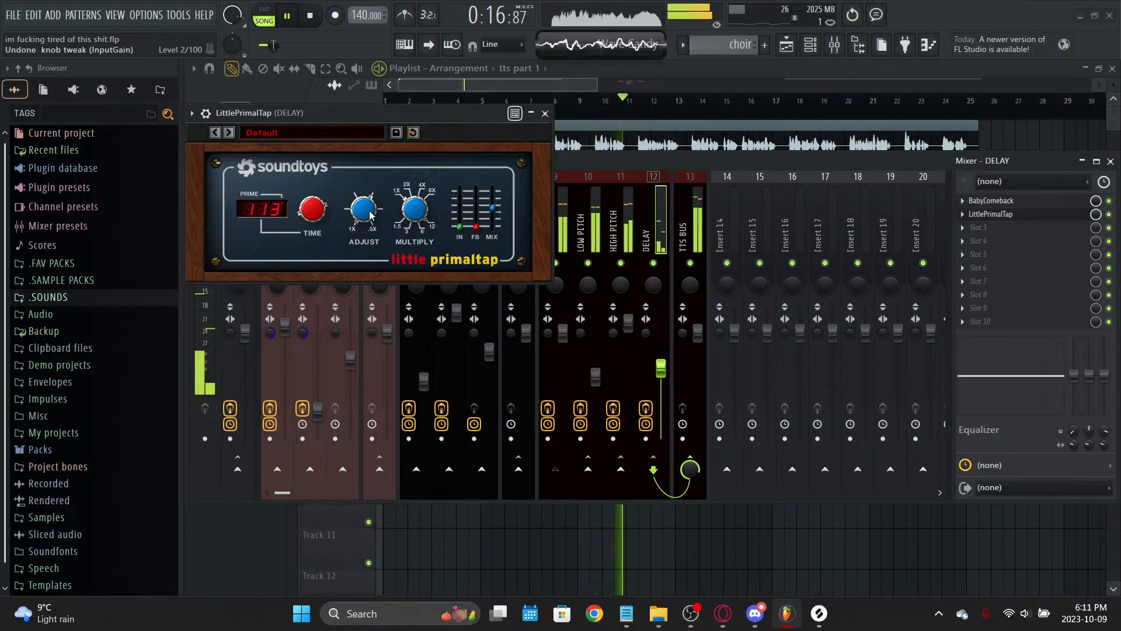
# Step: Try a time of 149 msec in LittlePrimalTap, delete the effect from DELAY, and stop playback
pyautogui.moveTo(370, 215); pyautogui.dragTo(316, 215)
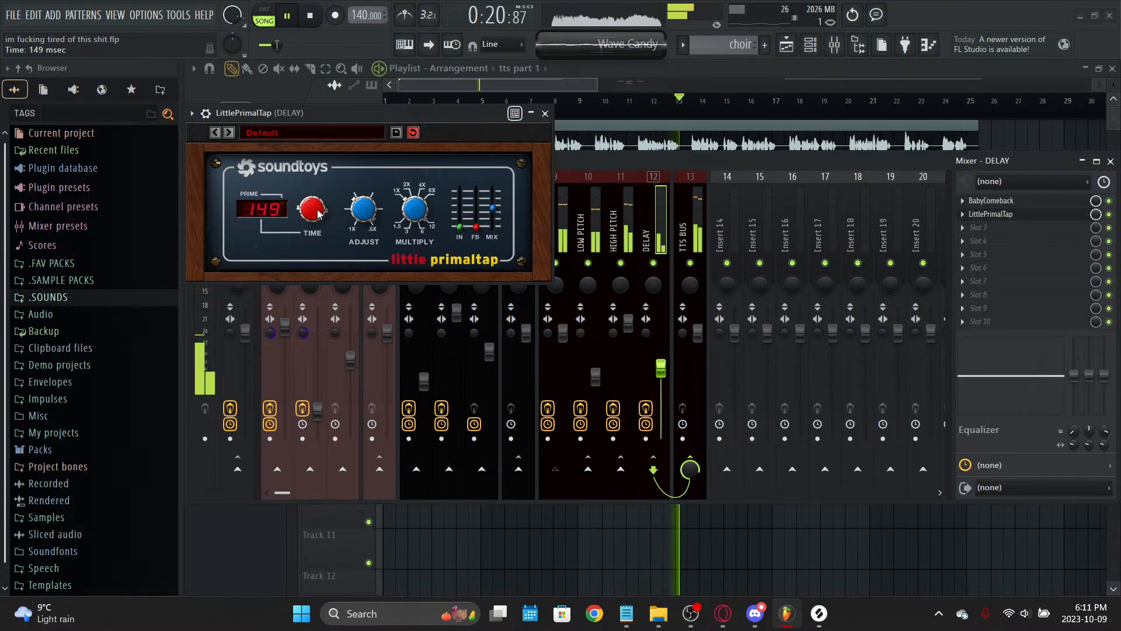
pyautogui.click(545, 114)
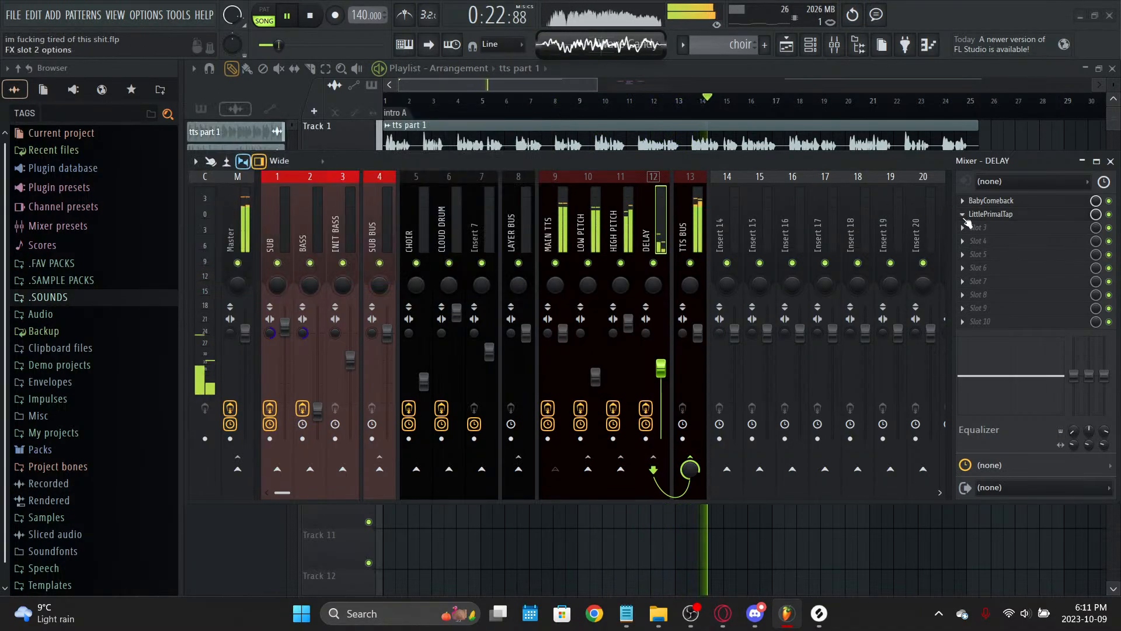
pyautogui.click(964, 215)
pyautogui.click(972, 243)
pyautogui.press('space')
# Step: Search the effect plugins for "freak" and load Dumpster Fire in the second effect slot of DELAY
pyautogui.click(974, 214)
pyautogui.moveTo(979, 228)
pyautogui.click(426, 23)
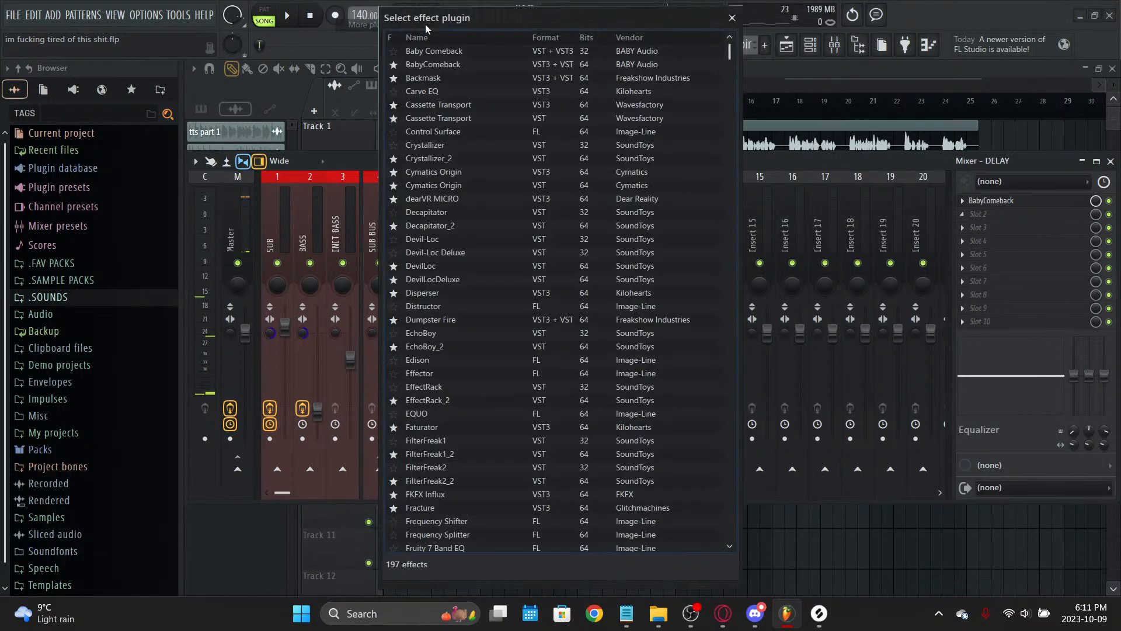
pyautogui.write('freak')
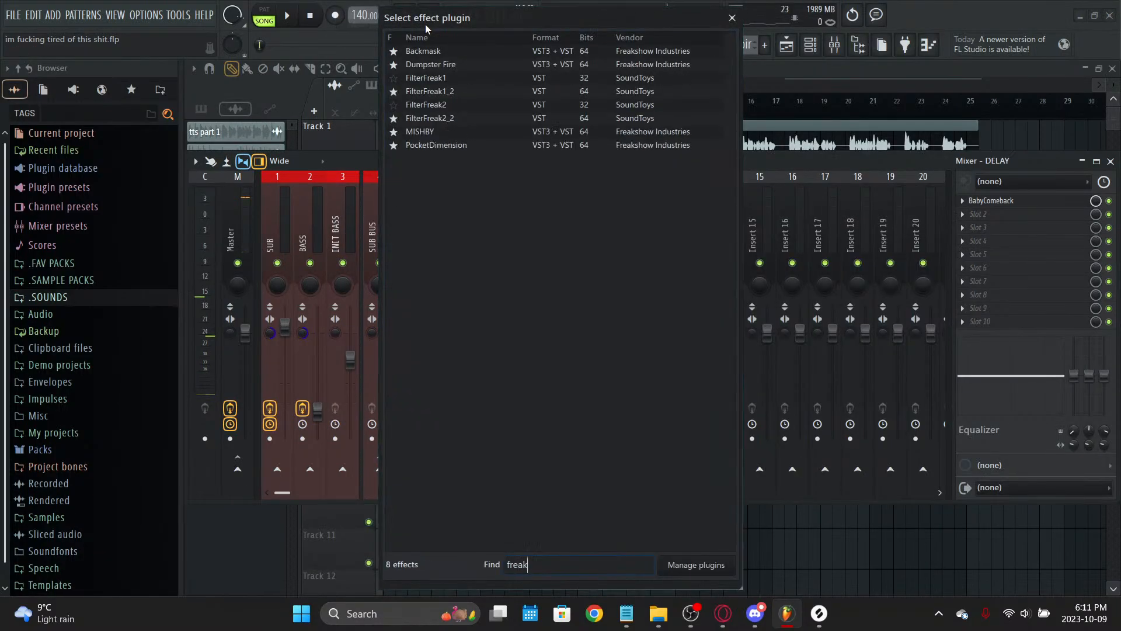
pyautogui.click(457, 69)
pyautogui.click(963, 214)
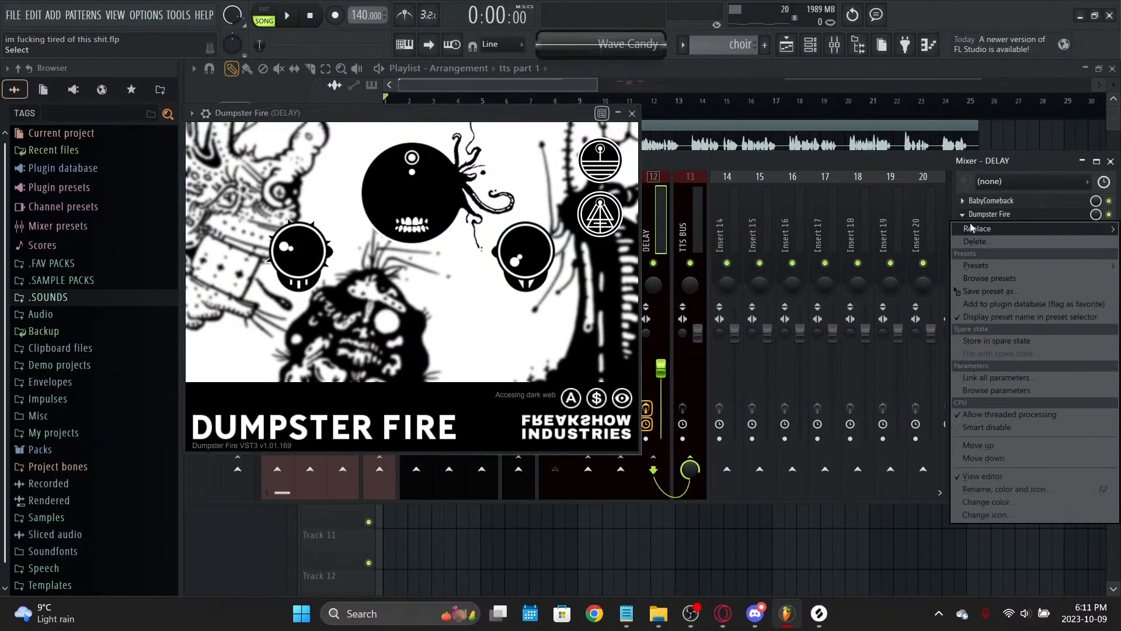
pyautogui.click(1014, 165)
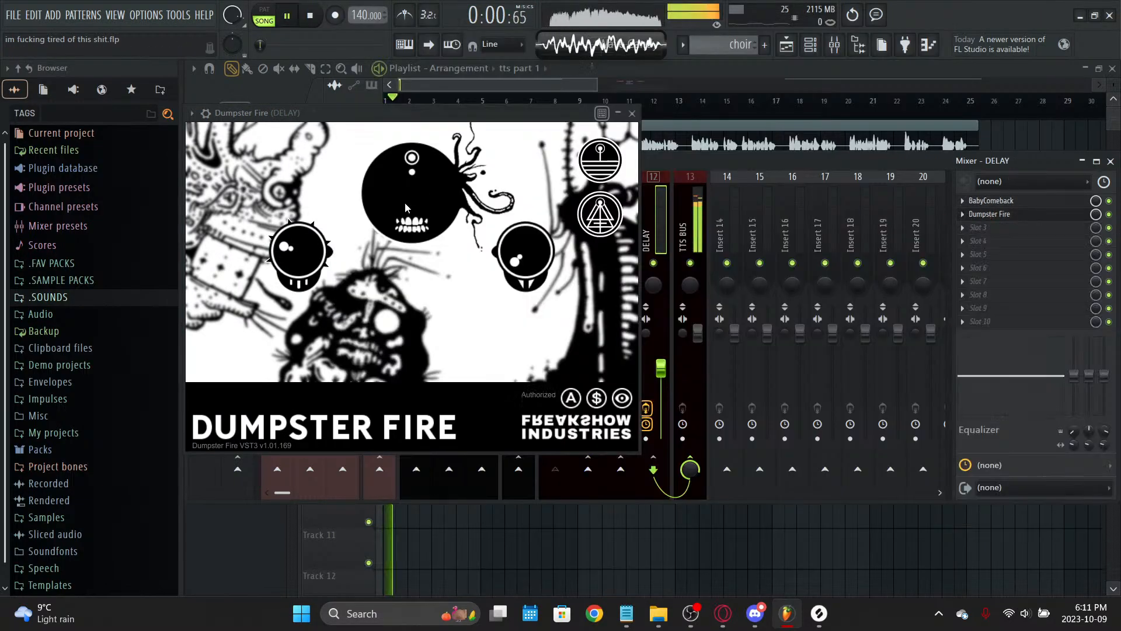
# Step: Turn up Dumpster Fire's two smaller head controls and return the large central head control to its default
pyautogui.moveTo(406, 208); pyautogui.dragTo(418, 425)
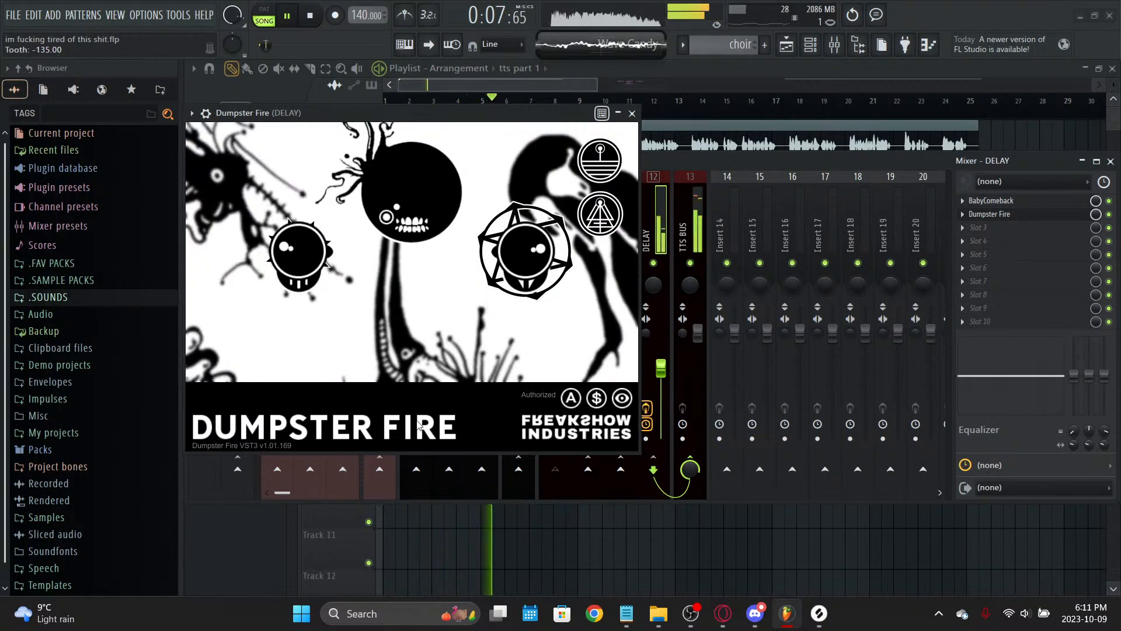
pyautogui.doubleClick(419, 215)
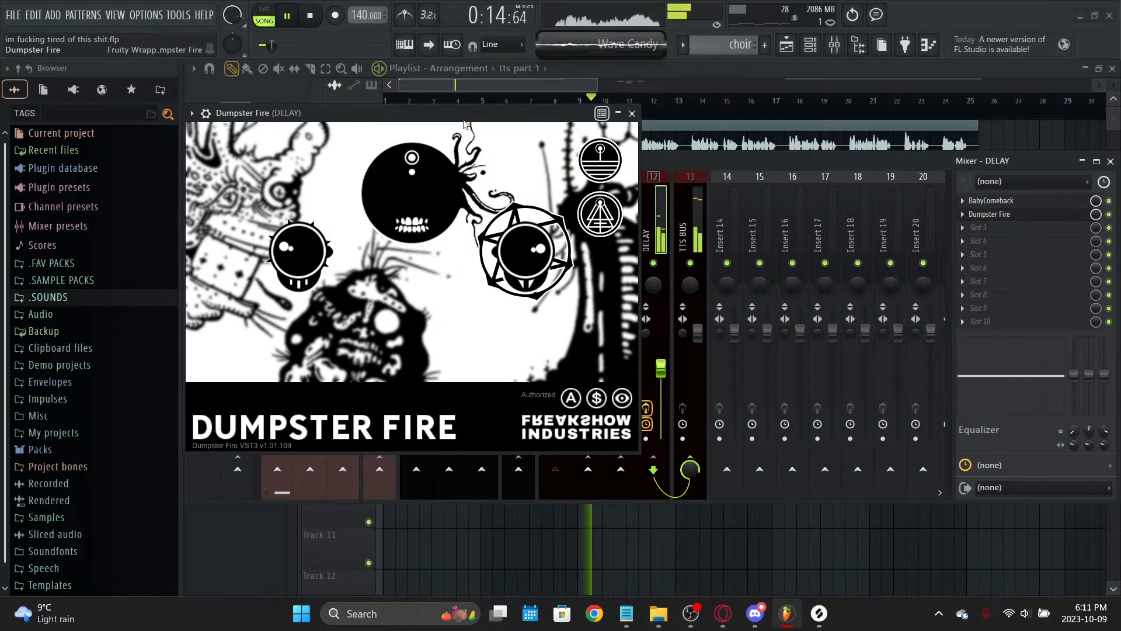
pyautogui.moveTo(299, 268); pyautogui.dragTo(331, 194)
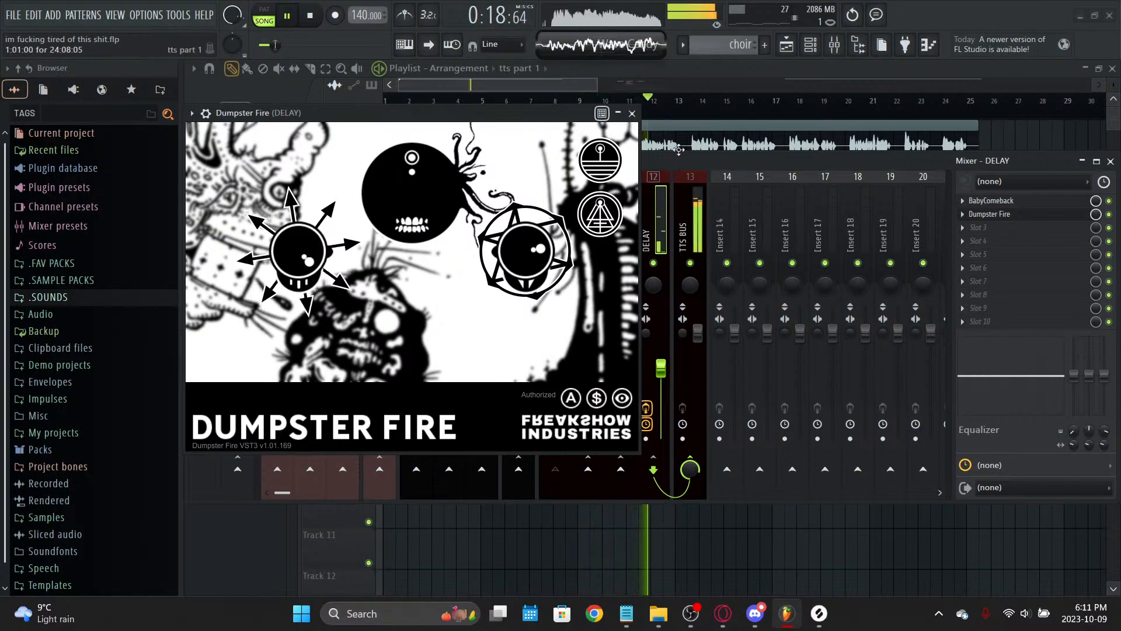
# Step: Set BabyComeback's feedback to 38% and close the Dumpster Fire and BabyComeback windows
pyautogui.click(992, 200)
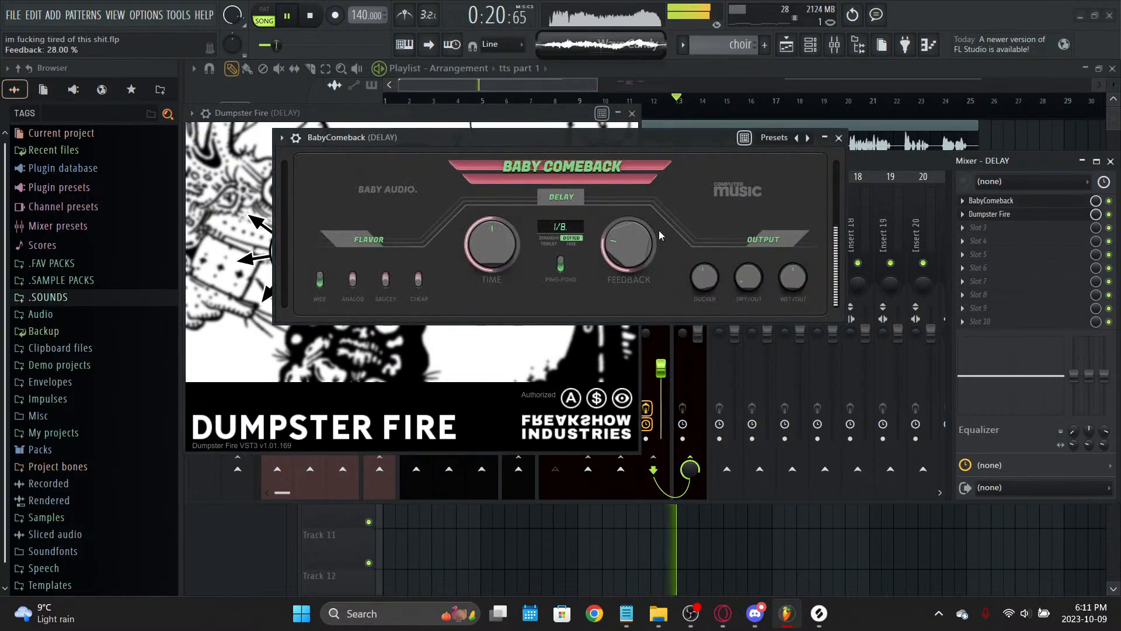
pyautogui.scroll(4, 642, 241)
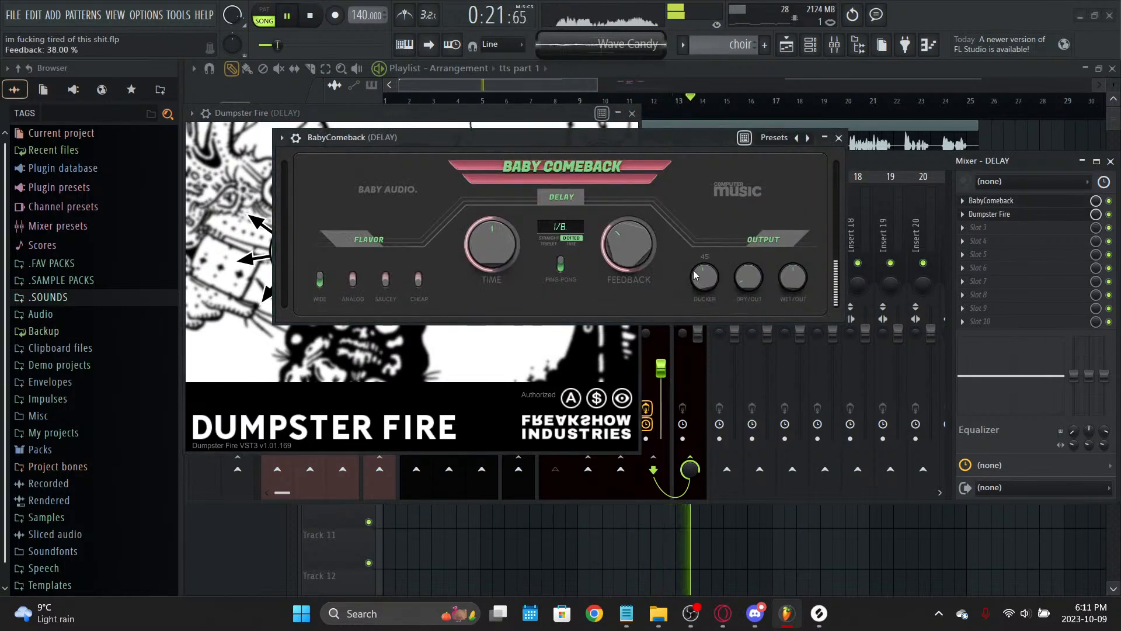
pyautogui.click(632, 114)
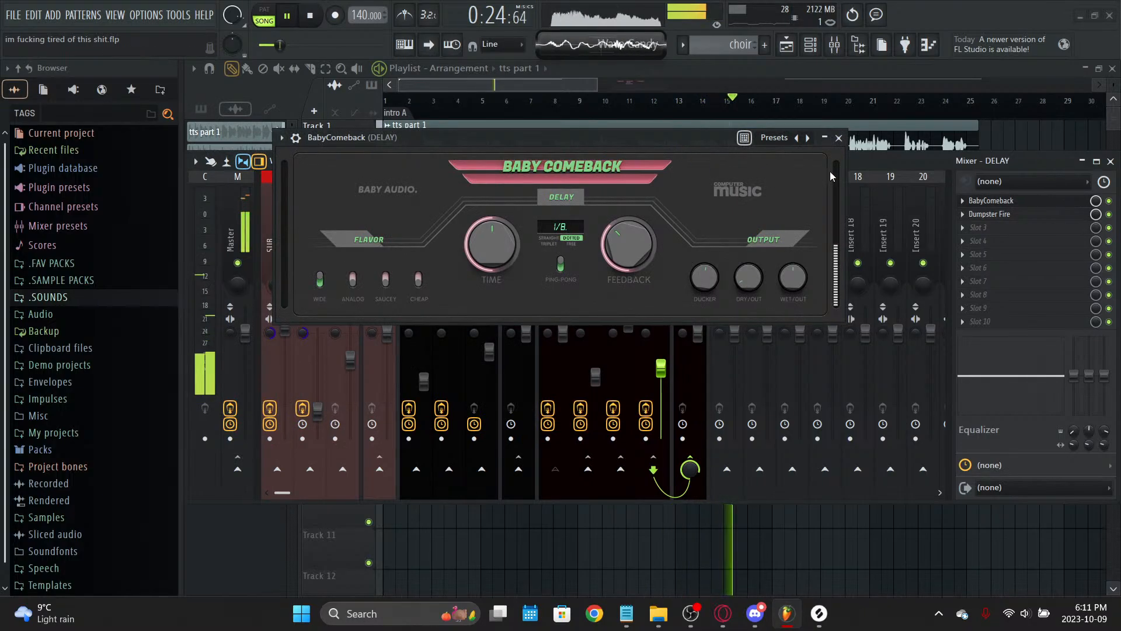
pyautogui.click(849, 136)
pyautogui.click(832, 48)
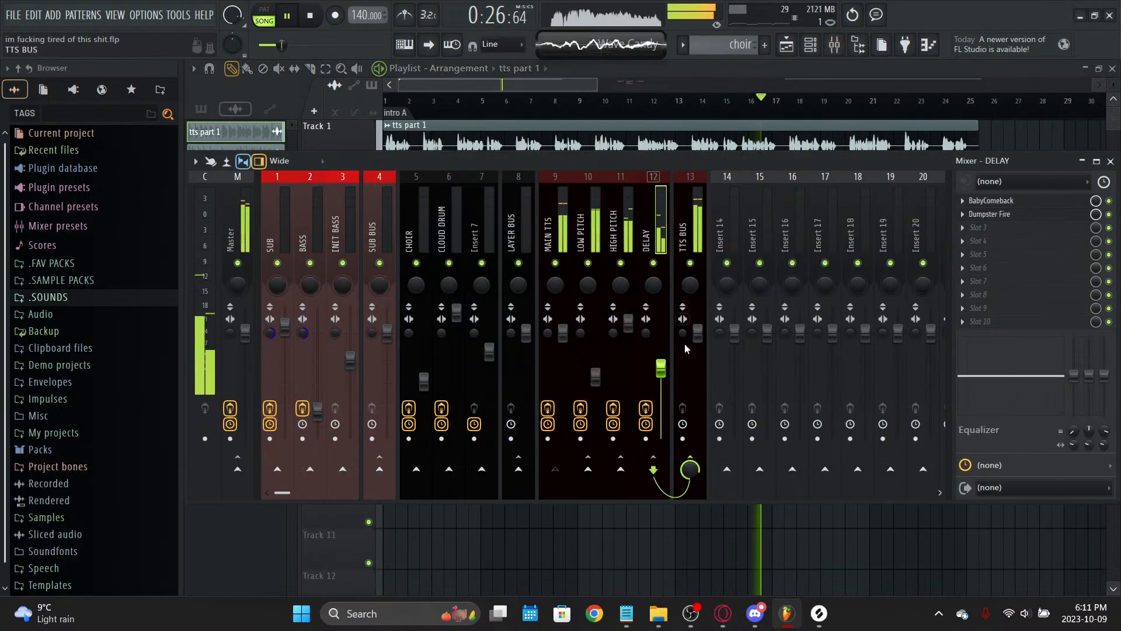
# Step: Lower the DELAY track's volume to about 48% and close its effect windows
pyautogui.click(1018, 232)
pyautogui.click(1006, 203)
pyautogui.click(1005, 202)
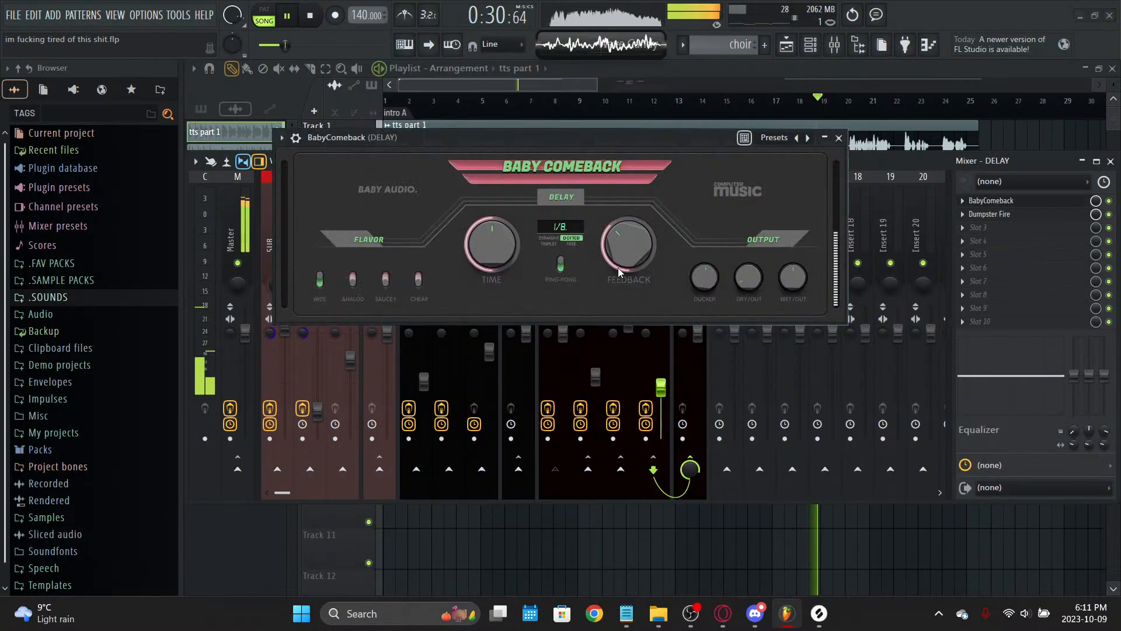
pyautogui.click(838, 139)
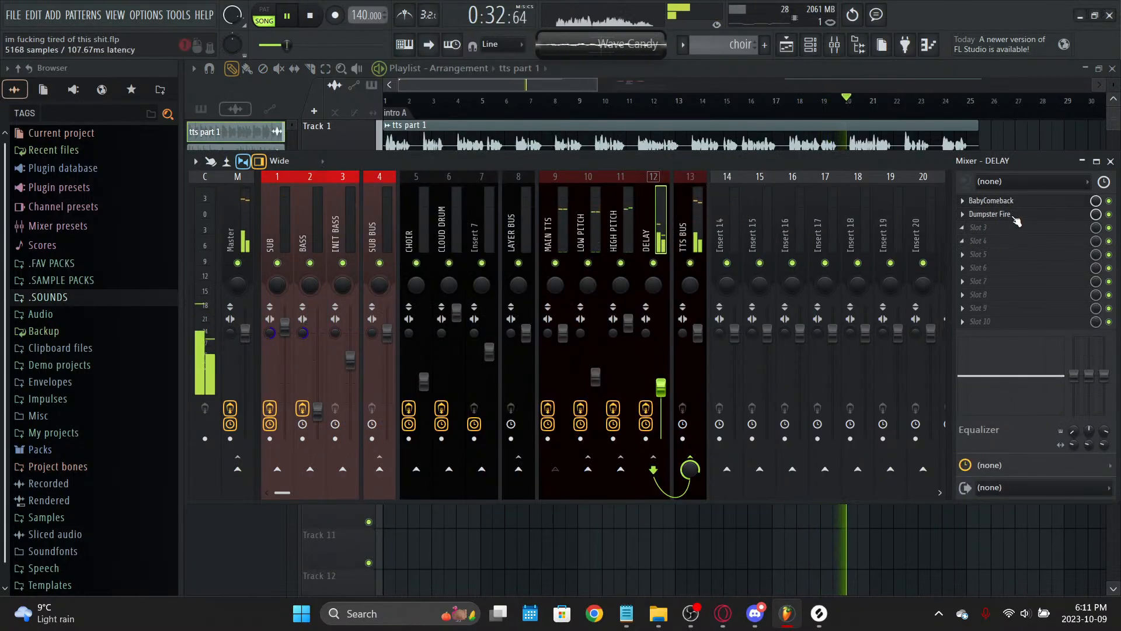
pyautogui.click(632, 113)
# Step: Raise BabyComeback's feedback to the knob's midpoint and set its ducker to 30%, saving the project along the way
pyautogui.click(1013, 203)
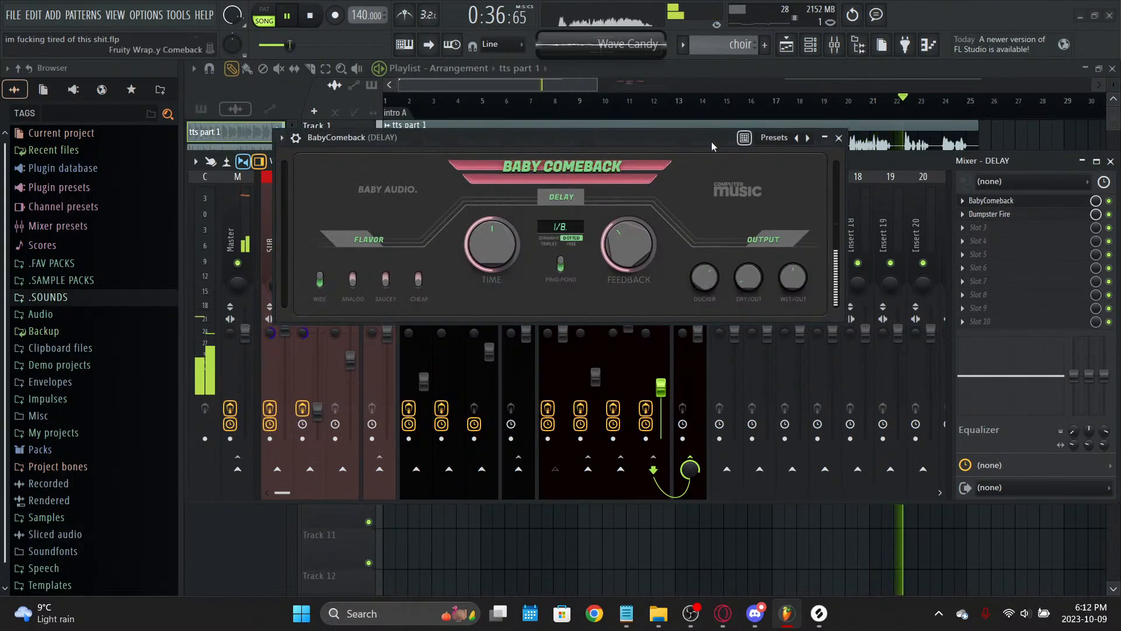
pyautogui.hotkey('ctrl', 's')
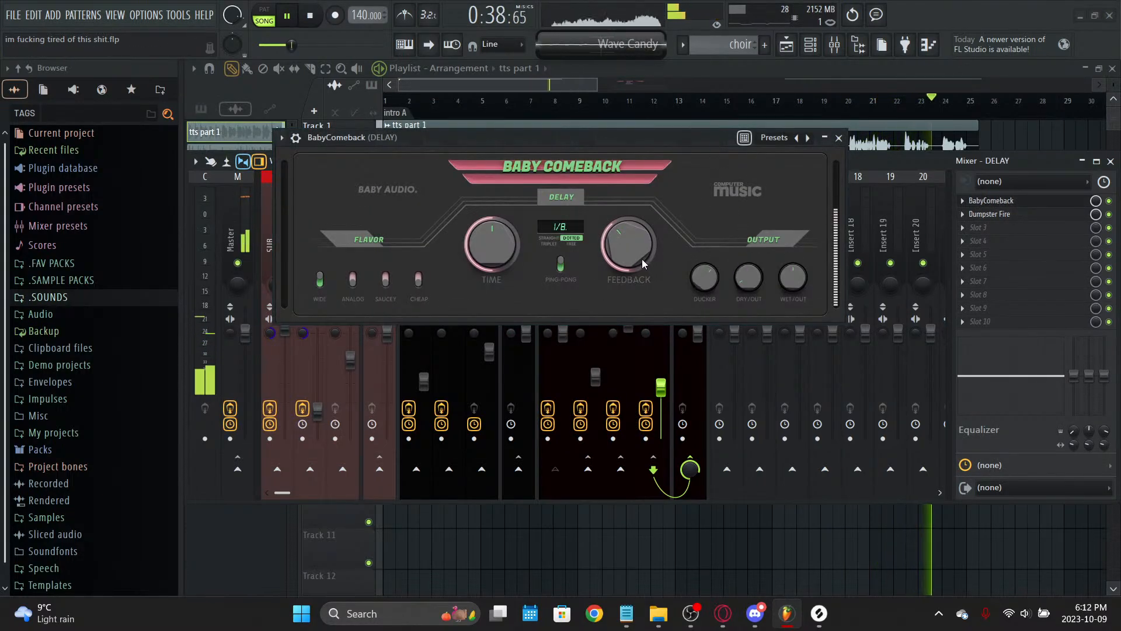
pyautogui.moveTo(642, 259); pyautogui.dragTo(661, 223)
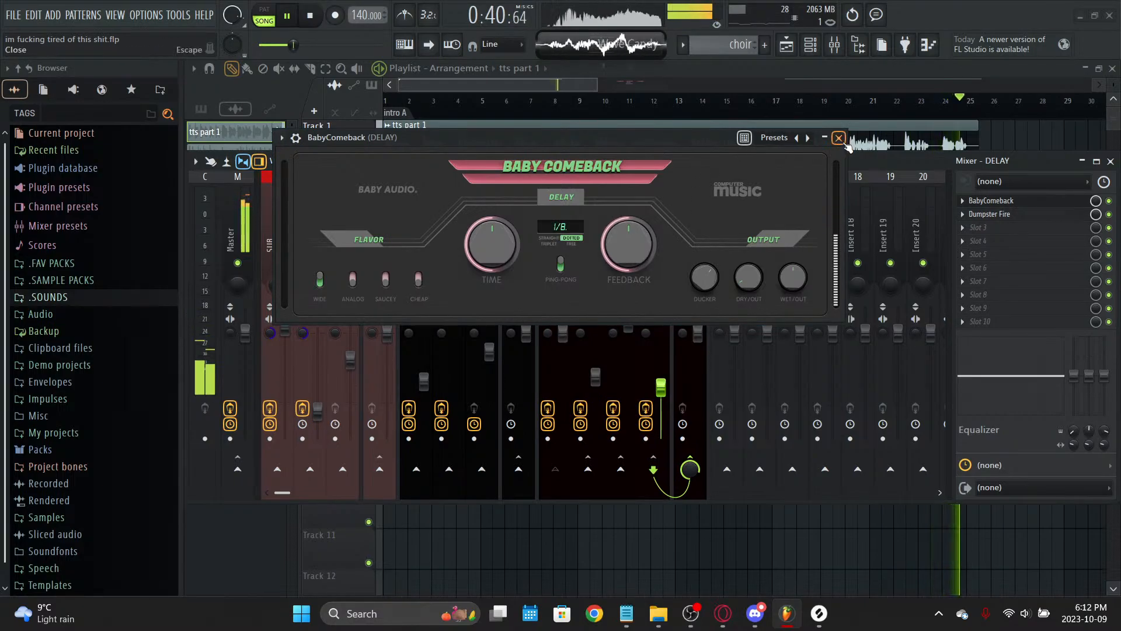
pyautogui.moveTo(698, 290); pyautogui.dragTo(706, 314)
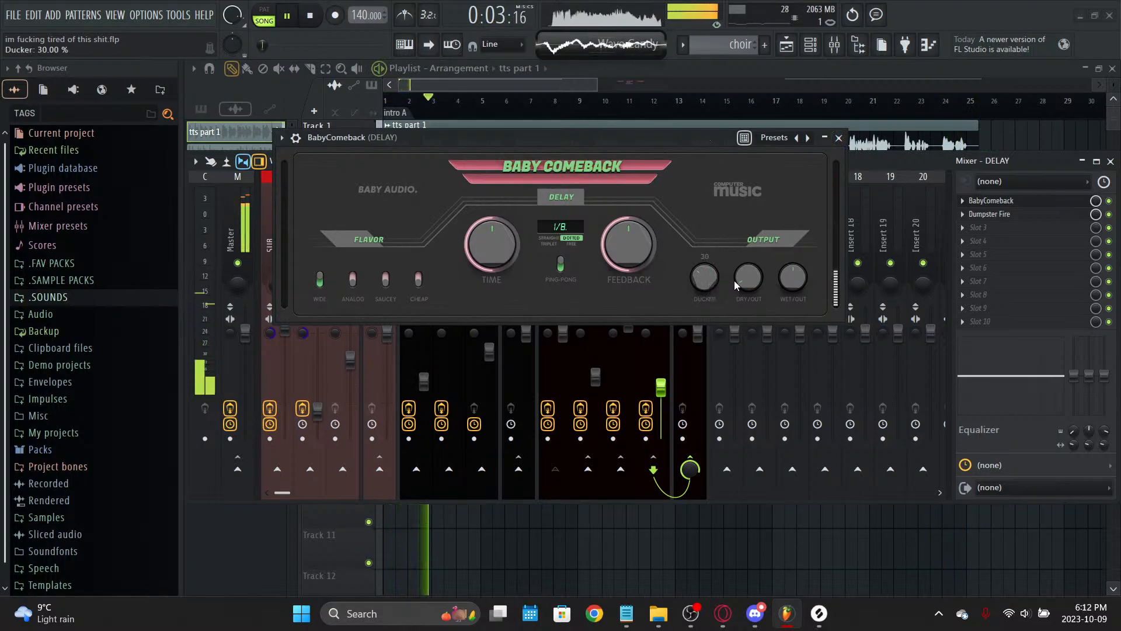
pyautogui.click(839, 138)
# Step: Load Fruity Parametric EQ 2 in the third effect slot of DELAY with the 20Hz + 18kHz cut preset
pyautogui.click(979, 228)
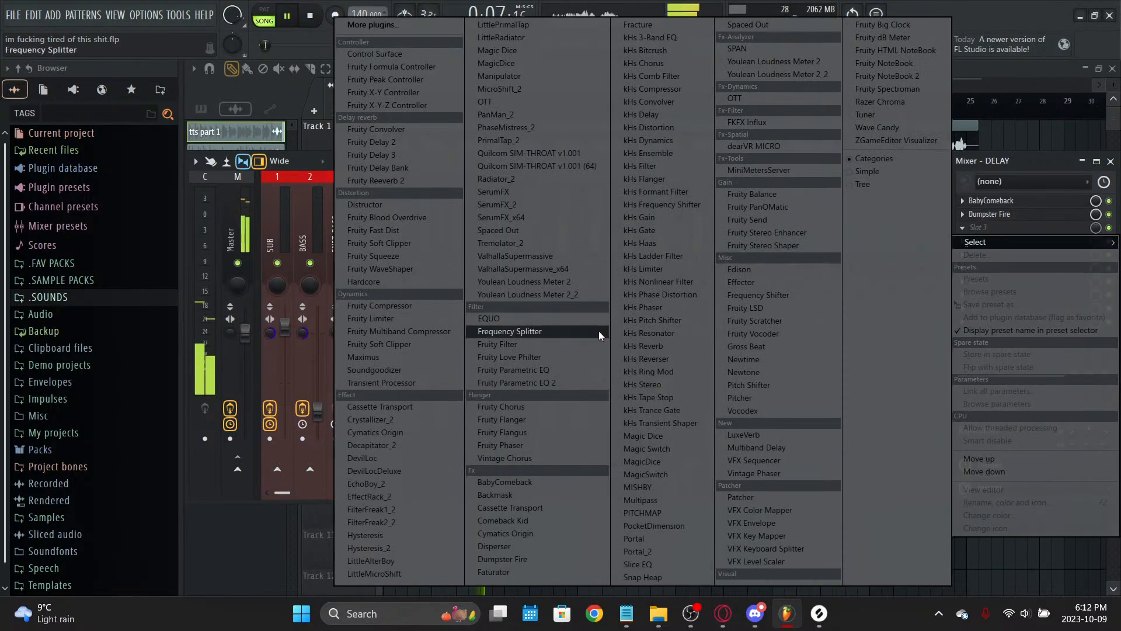
pyautogui.click(585, 382)
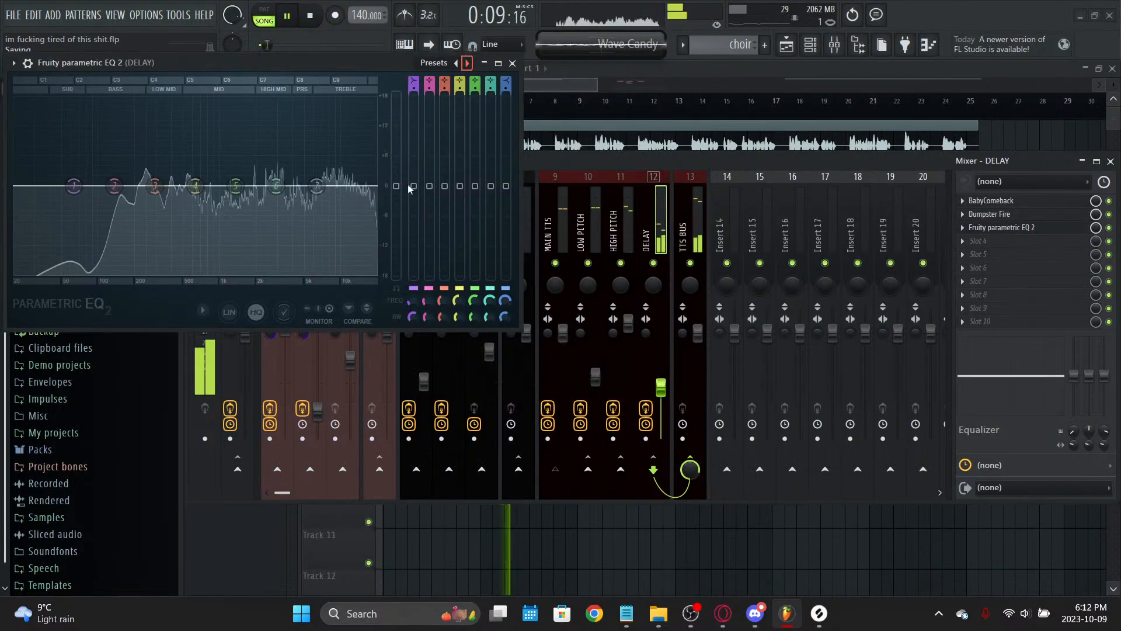
pyautogui.click(468, 62)
# Step: Set the equalizer's band 1 high-pass cutoff to 99 Hz and save the project
pyautogui.moveTo(17, 186); pyautogui.dragTo(124, 186)
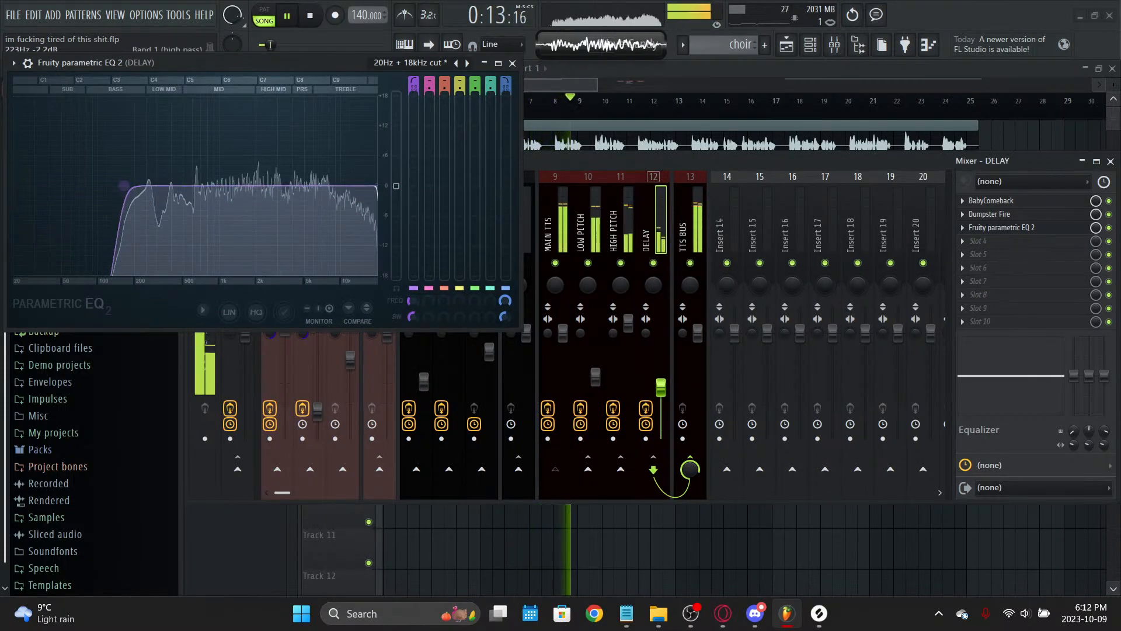
pyautogui.moveTo(123, 186); pyautogui.dragTo(97, 186)
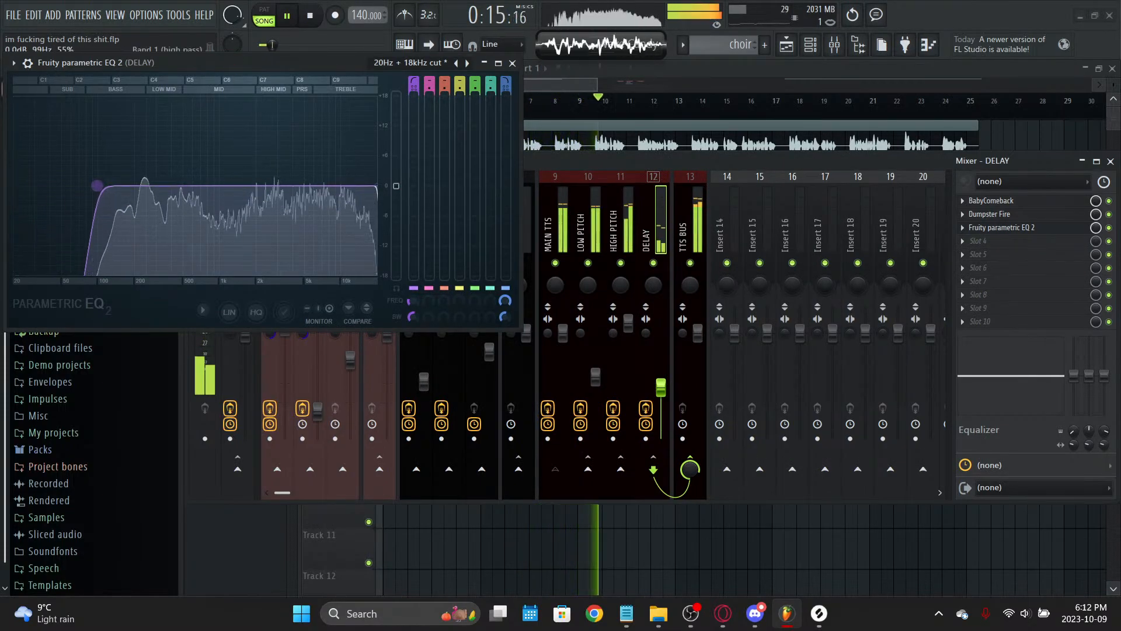
pyautogui.press('Escape')
pyautogui.hotkey('ctrl', 's')
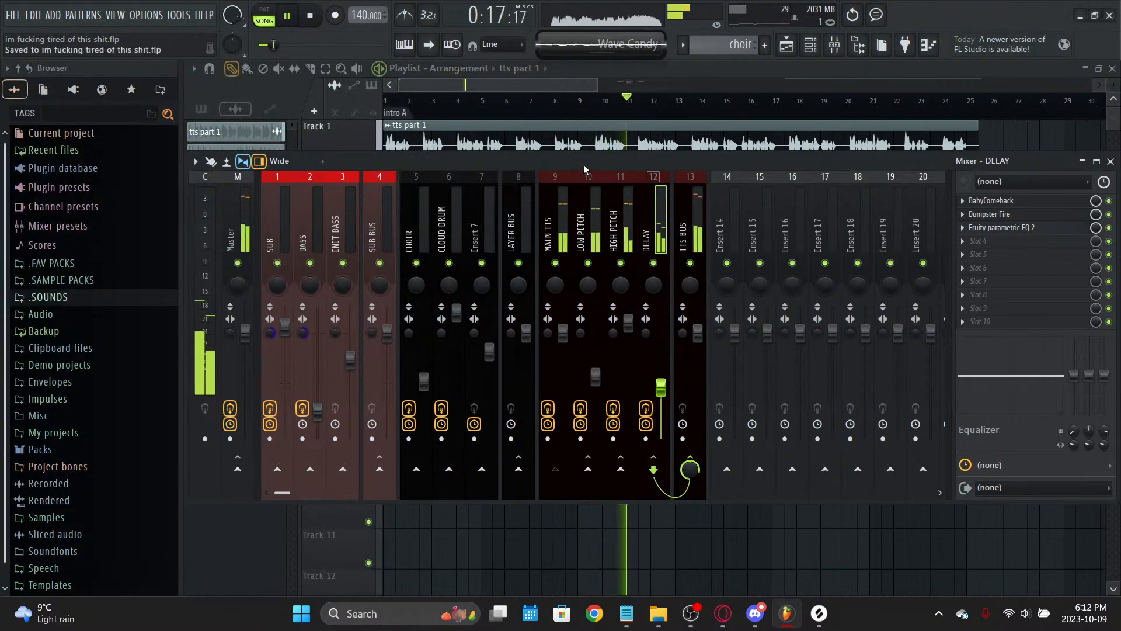
# Step: Search the effect plugins for "freak", load Backmask in the fourth slot of DELAY, and save the project
pyautogui.click(1012, 242)
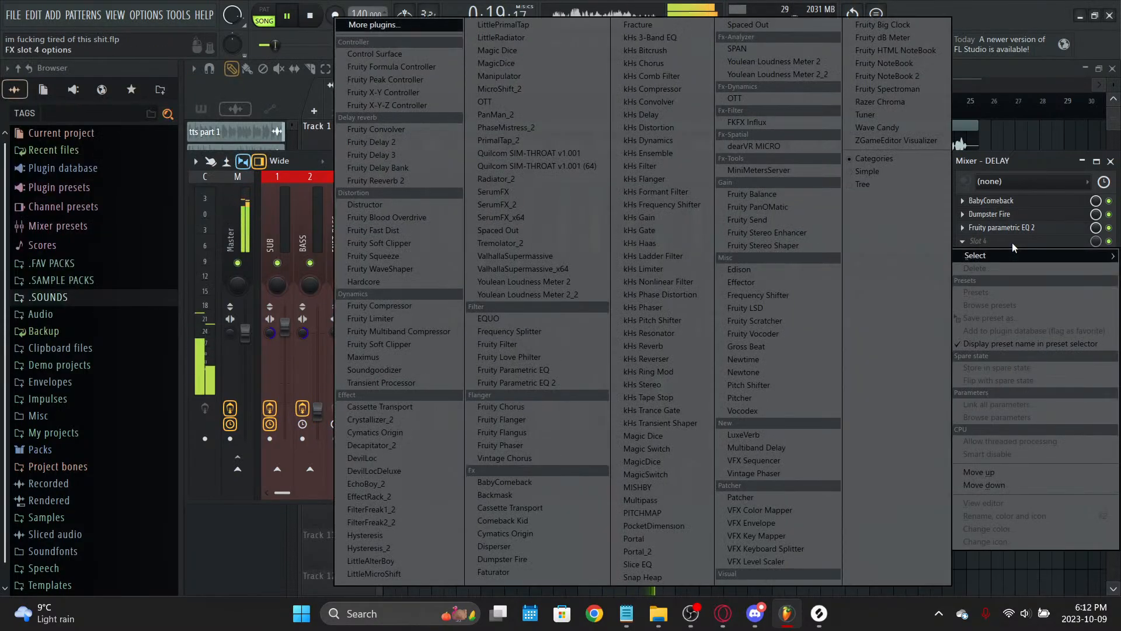
pyautogui.click(412, 27)
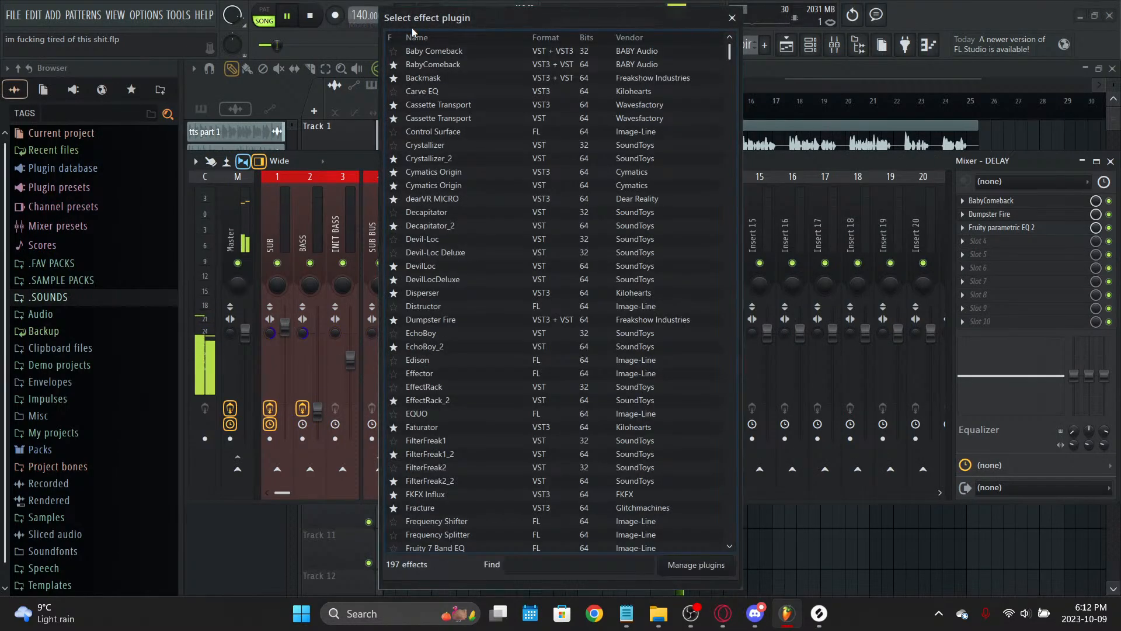
pyautogui.write('freak')
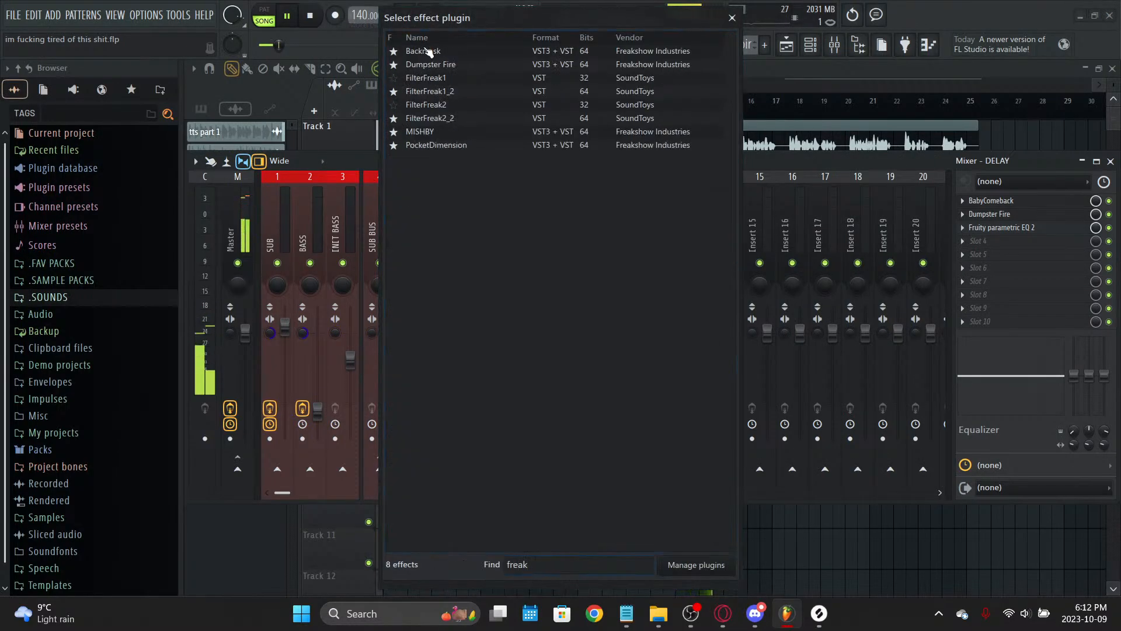
pyautogui.doubleClick(425, 51)
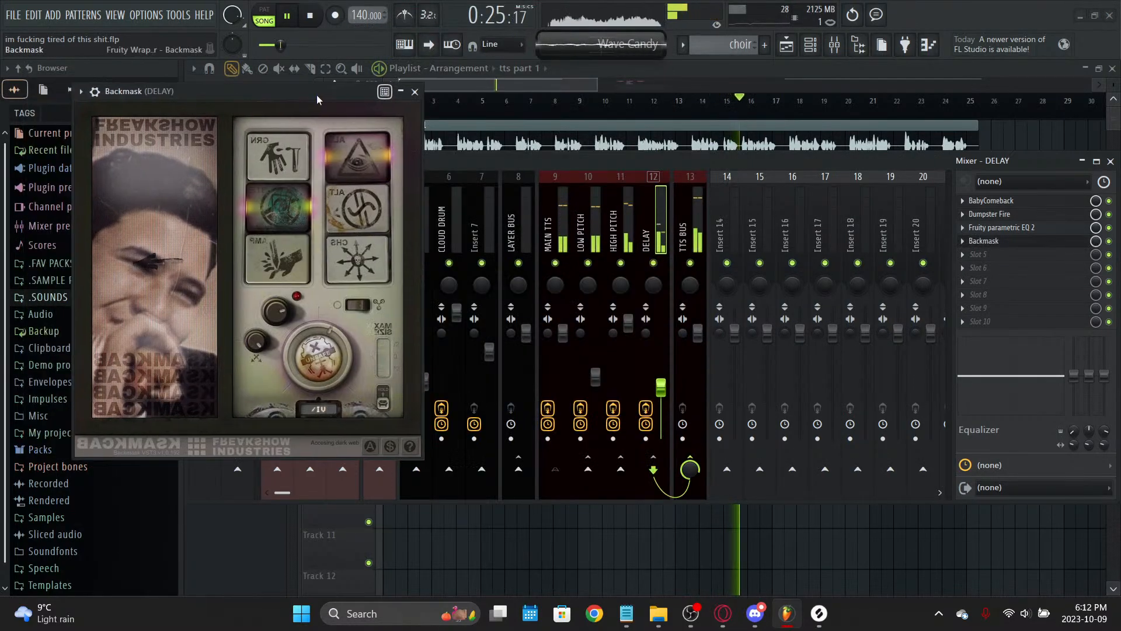
pyautogui.moveTo(266, 95); pyautogui.dragTo(738, 102)
pyautogui.hotkey('ctrl', 's')
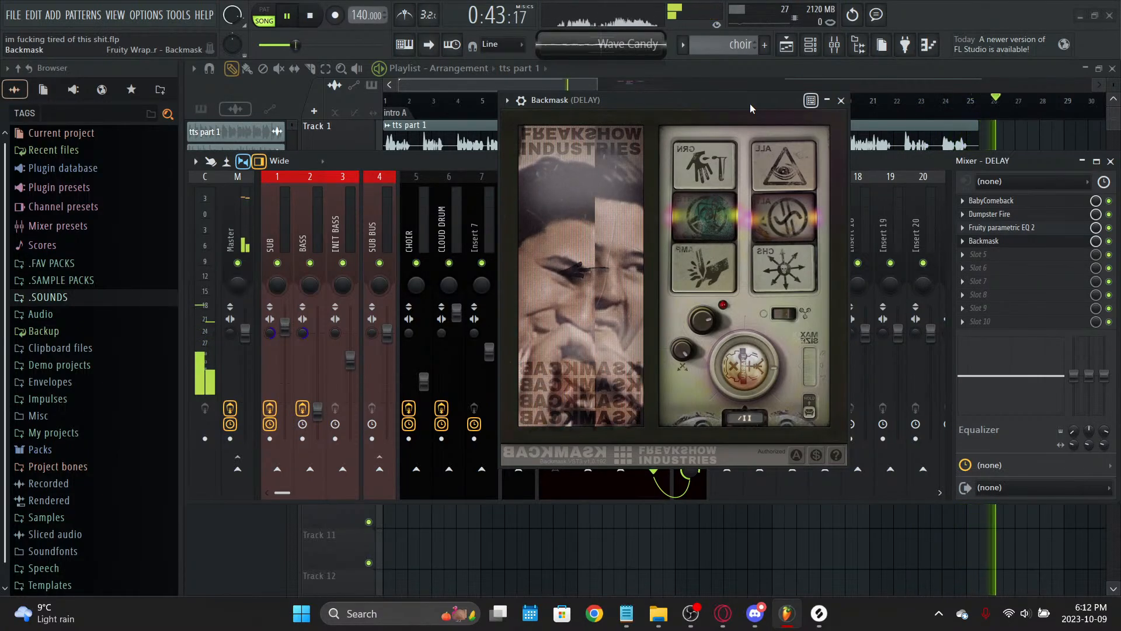
# Step: Move Fruity Parametric EQ 2 below Backmask in DELAY's effect chain and save the project
pyautogui.click(841, 100)
pyautogui.click(965, 229)
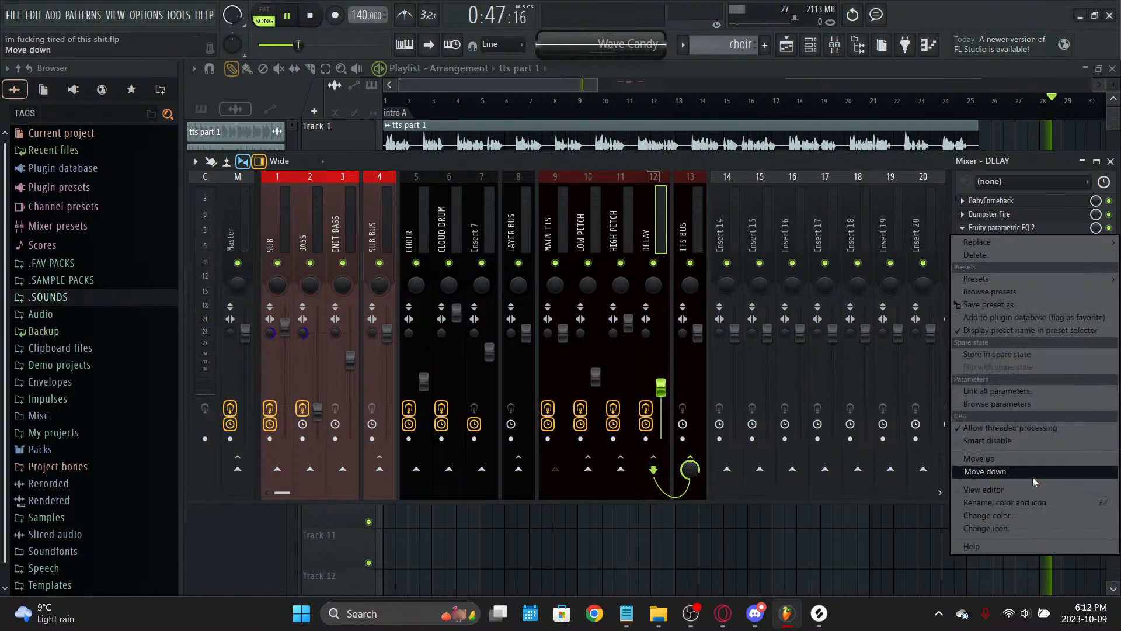
pyautogui.click(1032, 475)
pyautogui.hotkey('ctrl', 's')
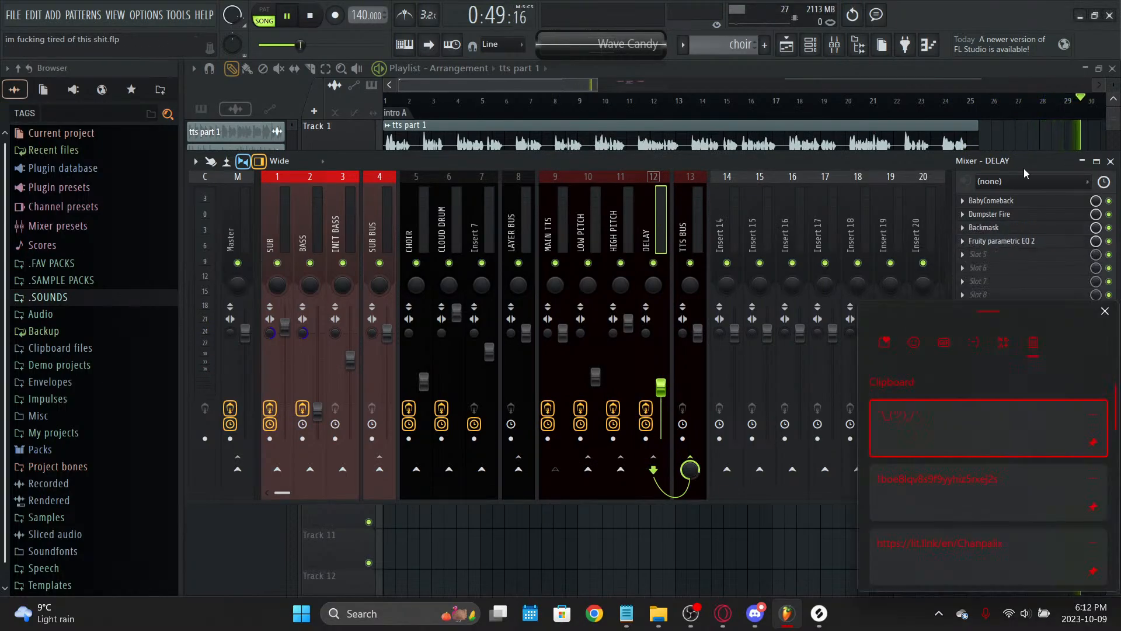
pyautogui.click(993, 214)
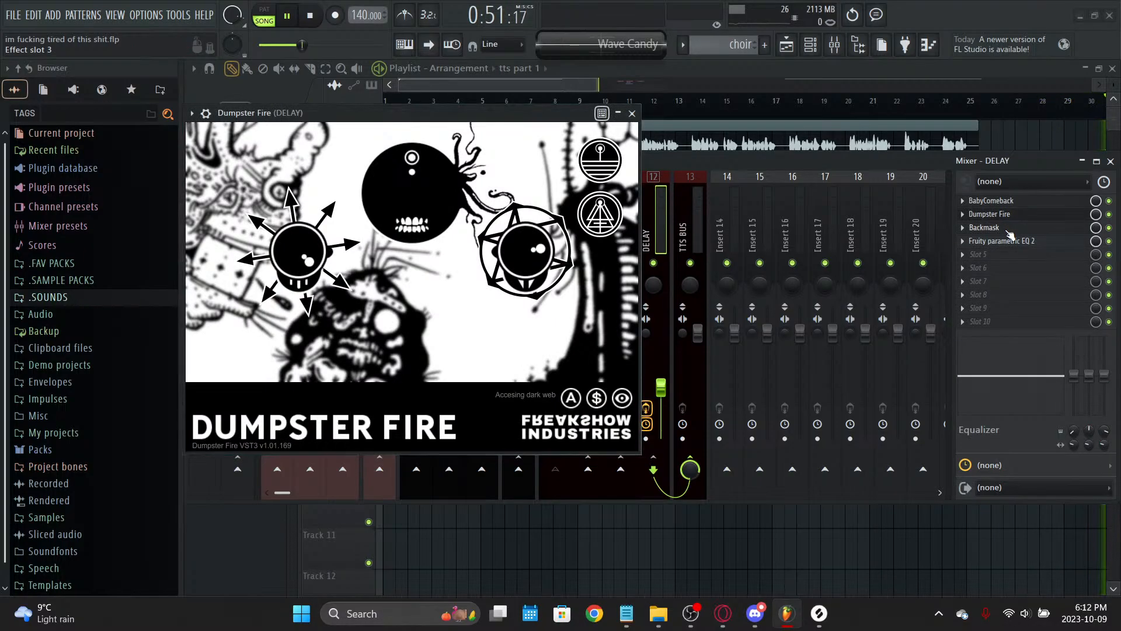
pyautogui.click(1009, 230)
pyautogui.click(1010, 230)
pyautogui.click(1023, 217)
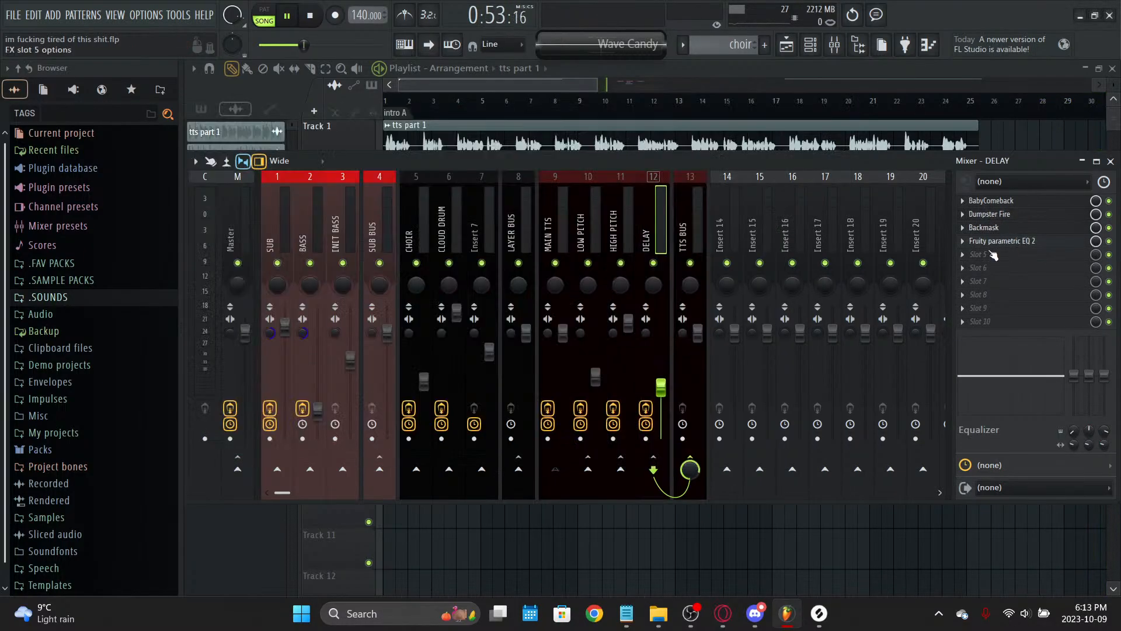
# Step: Move an empty insert track to just before TTS BUS and send MAIN TTS to it
pyautogui.click(550, 223)
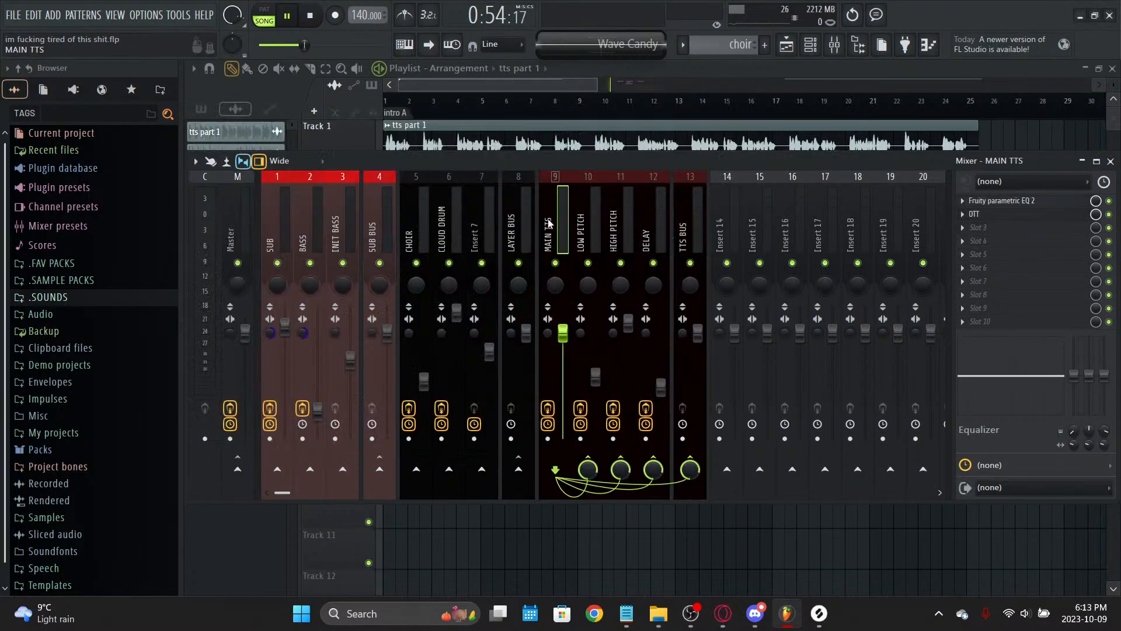
pyautogui.click(760, 232)
pyautogui.hotkey('alt', 'Left')
pyautogui.hotkey('alt', 'Left')
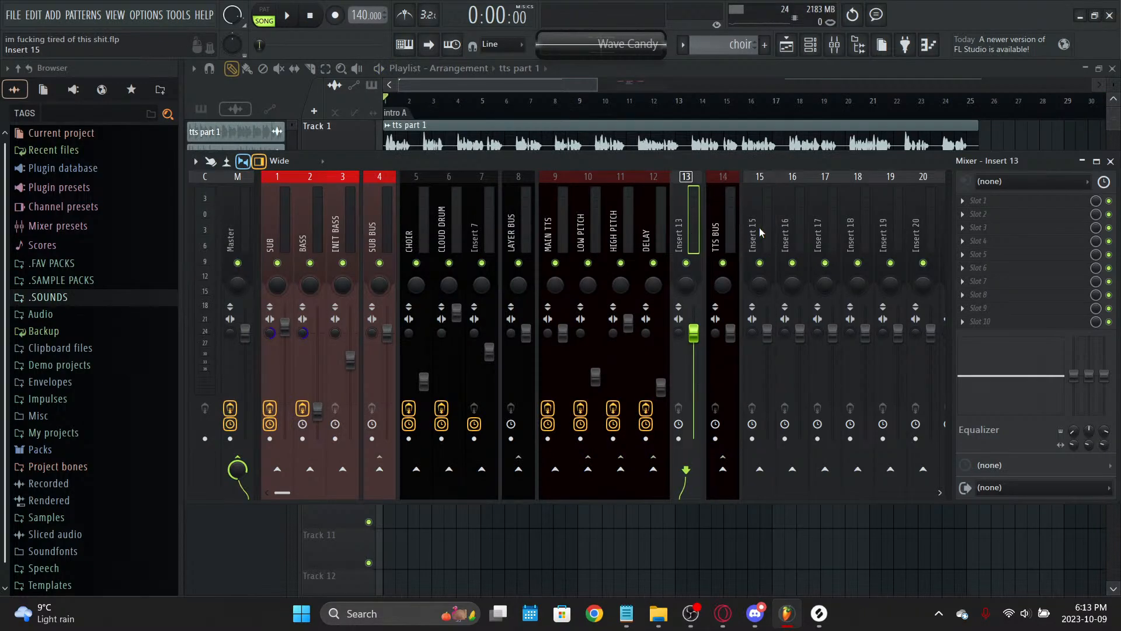
pyautogui.click(583, 224)
pyautogui.click(552, 222)
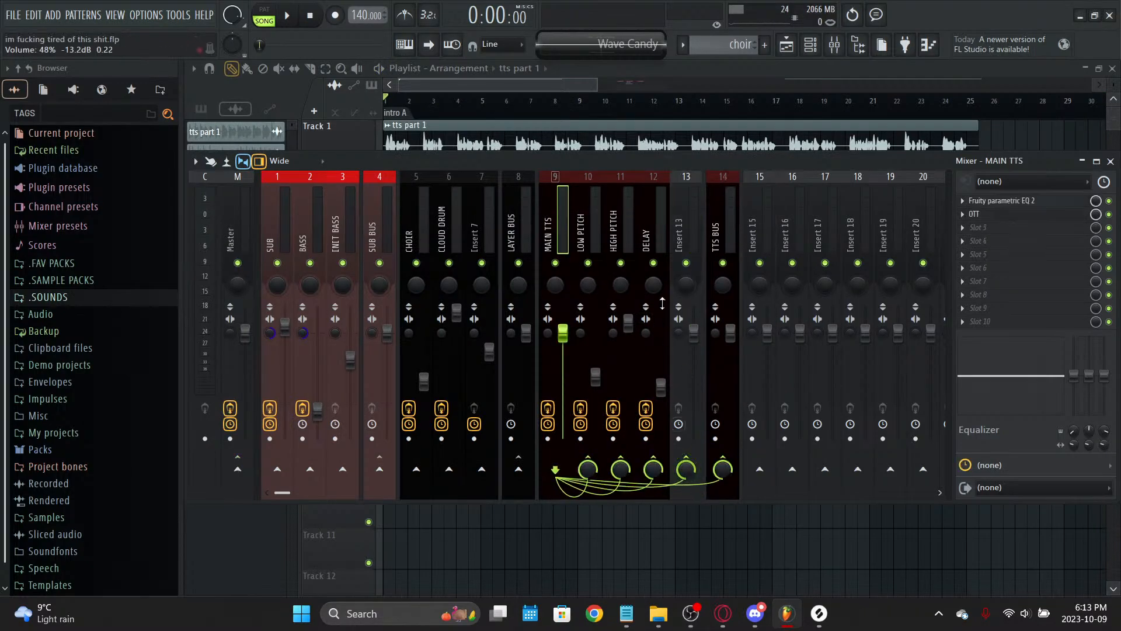
# Step: Recolor Insert 13 to match the dark TTS tracks and route it only to TTS BUS
pyautogui.rightClick(699, 178)
pyautogui.click(752, 203)
pyautogui.click(773, 405)
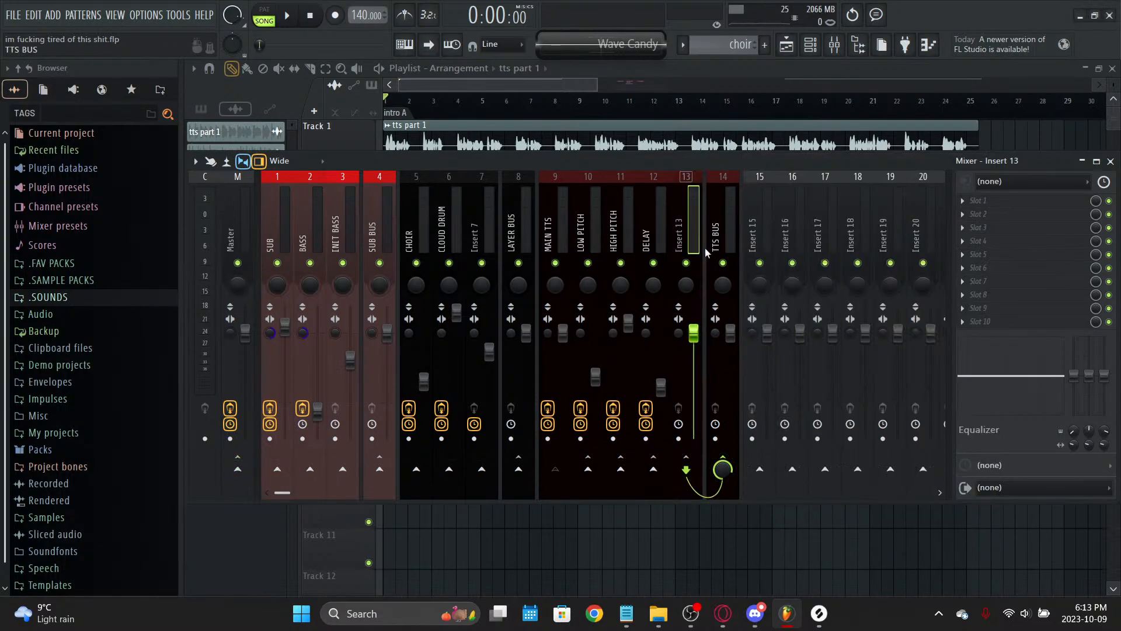
# Step: Rename Insert 13 as REVERB
pyautogui.rightClick(701, 174)
pyautogui.click(728, 188)
pyautogui.click(727, 186)
pyautogui.click(665, 200)
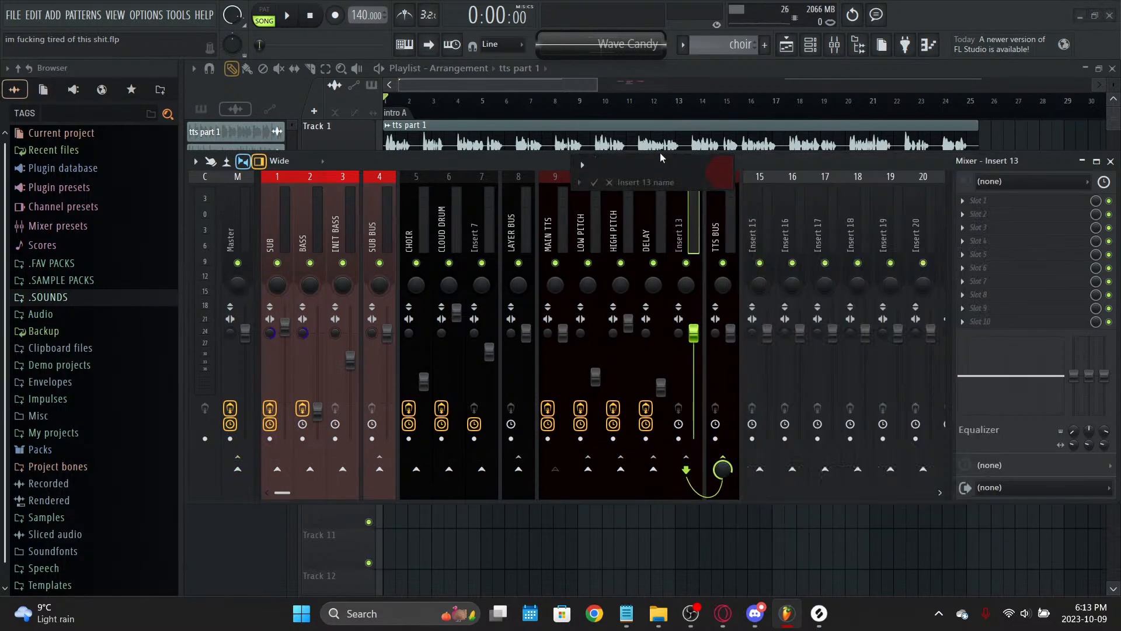
pyautogui.write('REVERB')
pyautogui.press('Return')
# Step: Load Fruity Reeverb 2 in the second effect slot of the REVERB track
pyautogui.click(517, 226)
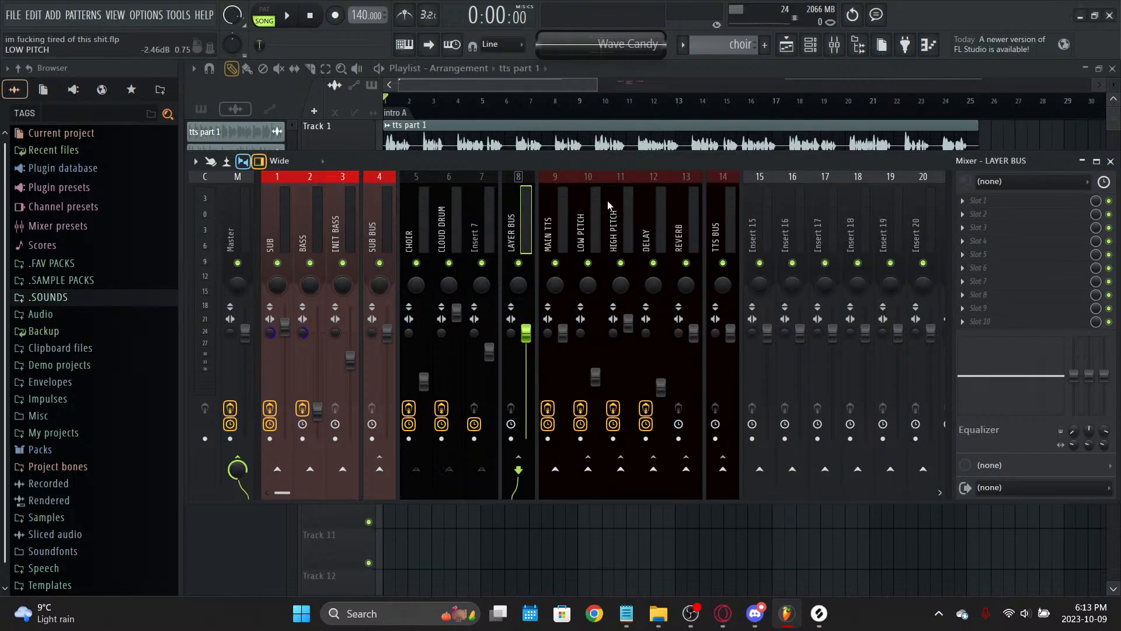
pyautogui.click(557, 233)
pyautogui.click(692, 251)
pyautogui.click(981, 211)
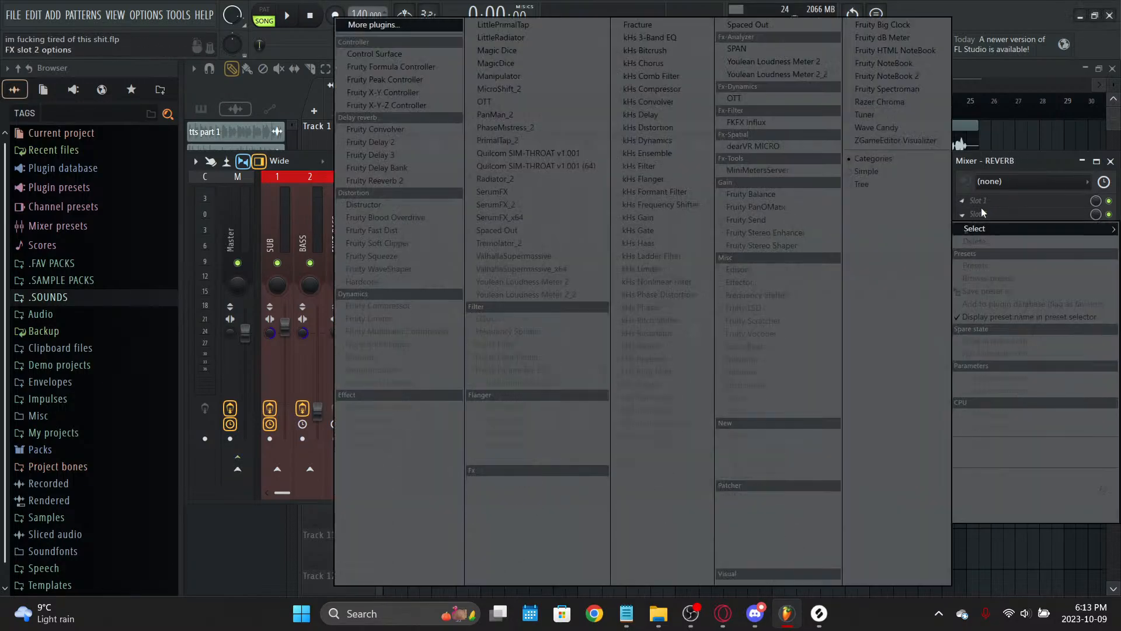
pyautogui.click(376, 181)
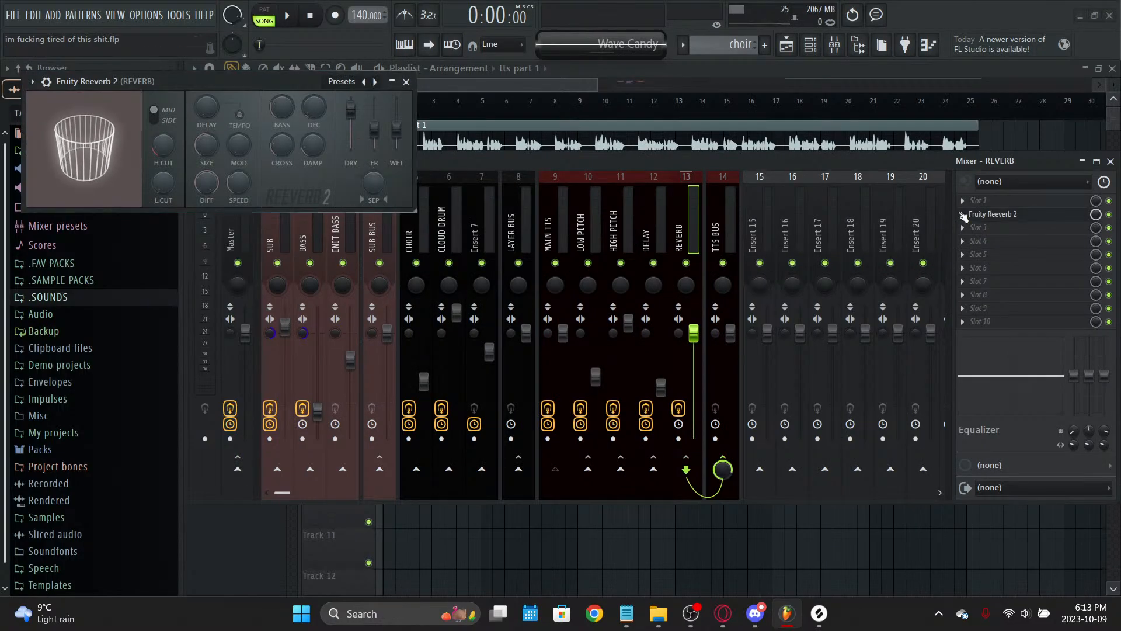
# Step: Move Fruity Reeverb 2 up to the first effect slot of the REVERB track and start song playback
pyautogui.click(993, 214)
pyautogui.click(987, 445)
pyautogui.press('space')
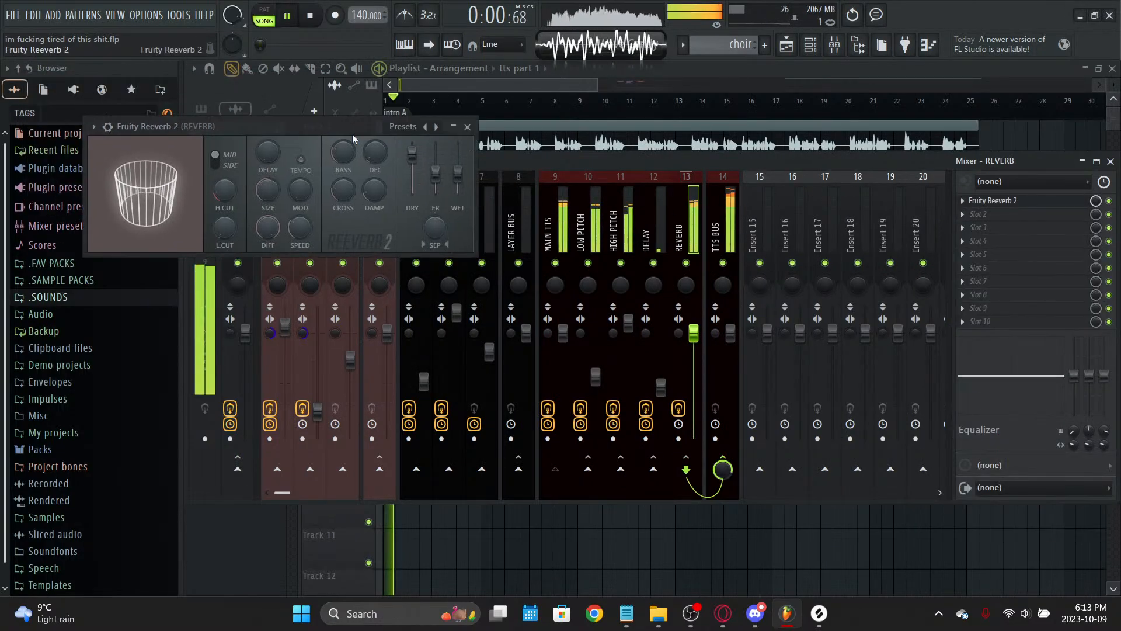
# Step: Set the reverb's wet level to 125% with the dry level at minimum, and lower the REVERB track's volume
pyautogui.moveTo(676, 341); pyautogui.dragTo(725, 332)
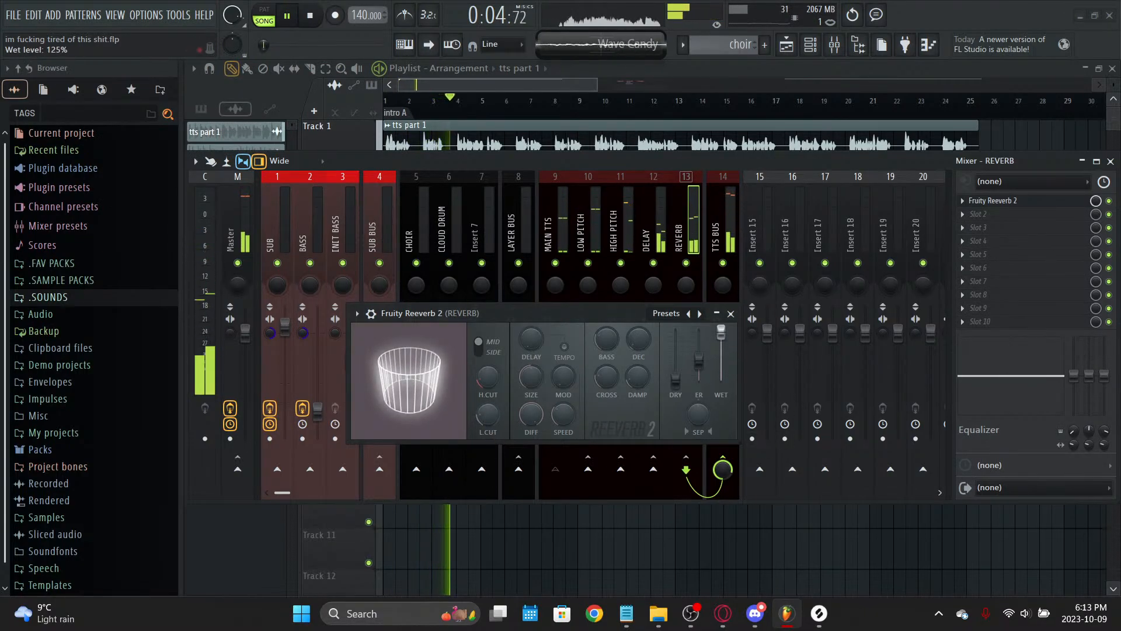
pyautogui.click(731, 314)
pyautogui.moveTo(694, 334); pyautogui.dragTo(694, 378)
# Step: Sync the reverb's predelay to tempo at 1.00, set the high cut to about 4.5 kHz, and save the project
pyautogui.click(996, 201)
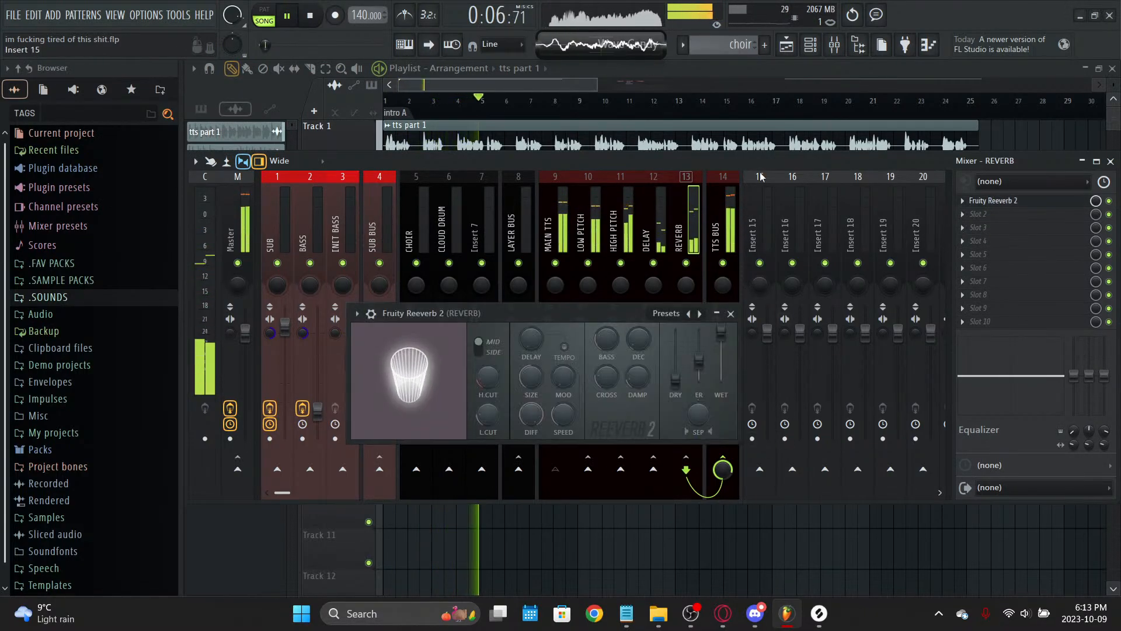
pyautogui.click(565, 351)
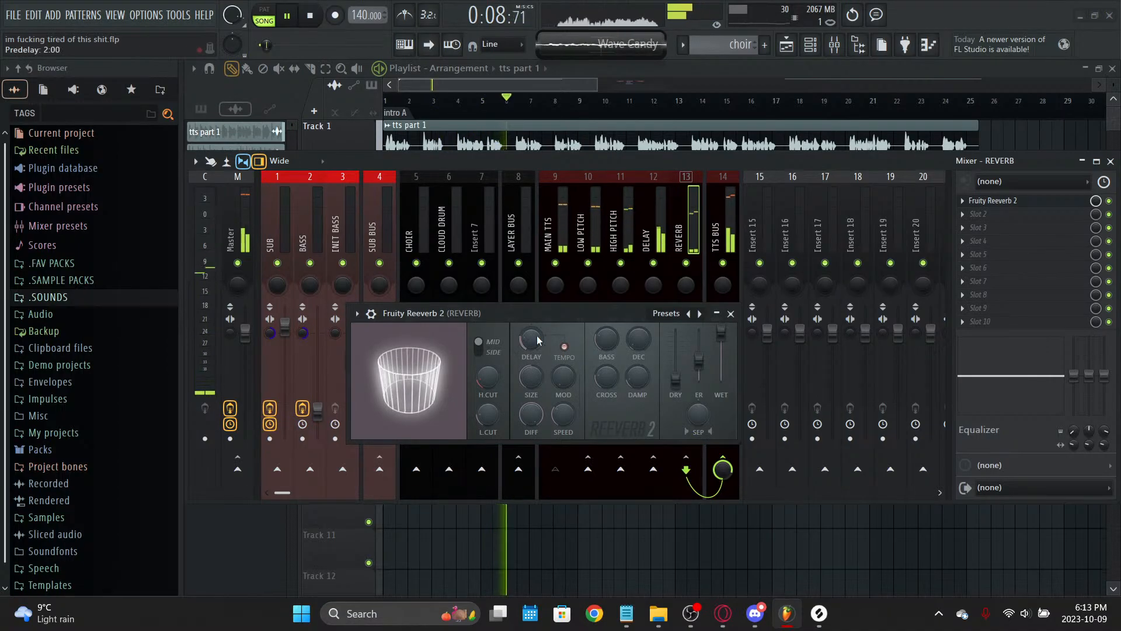
pyautogui.moveTo(567, 316); pyautogui.dragTo(568, 315)
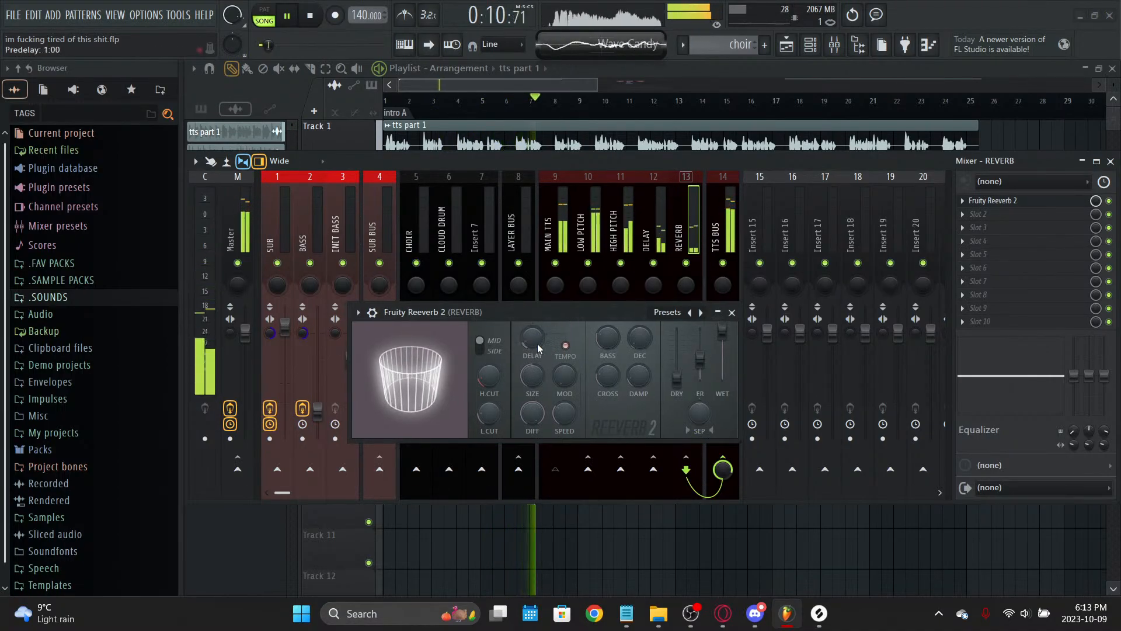
pyautogui.hotkey('ctrl', 's')
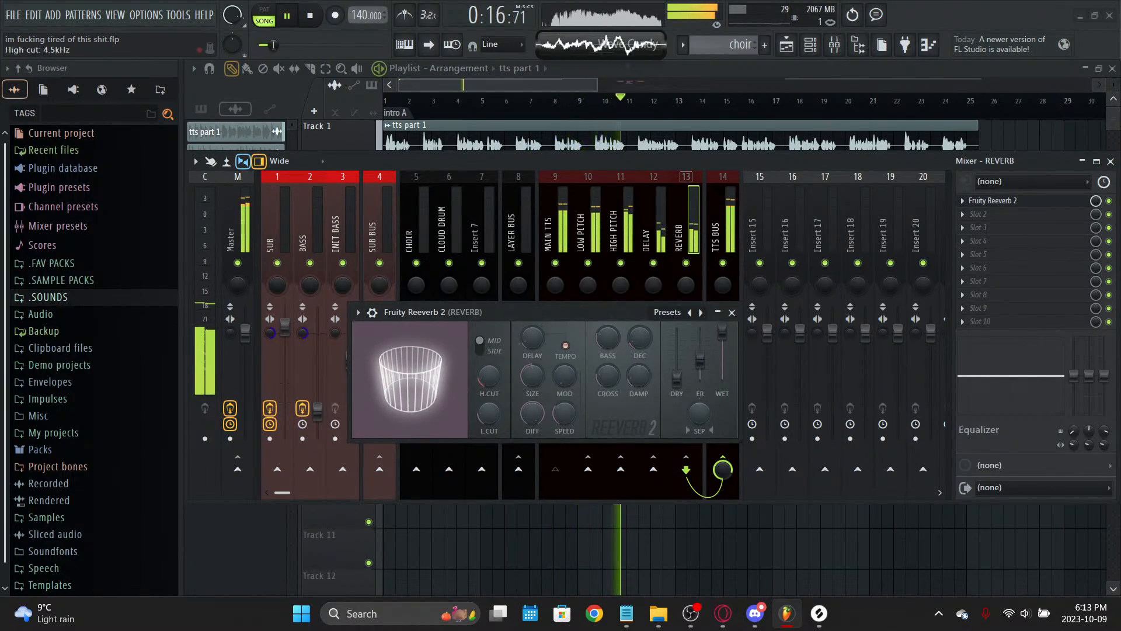
pyautogui.click(732, 312)
# Step: Add Fruity parametric EQ 2 with the 20Hz + 18kHz cut preset in REVERB's second slot and raise its high-pass cutoff
pyautogui.click(1030, 215)
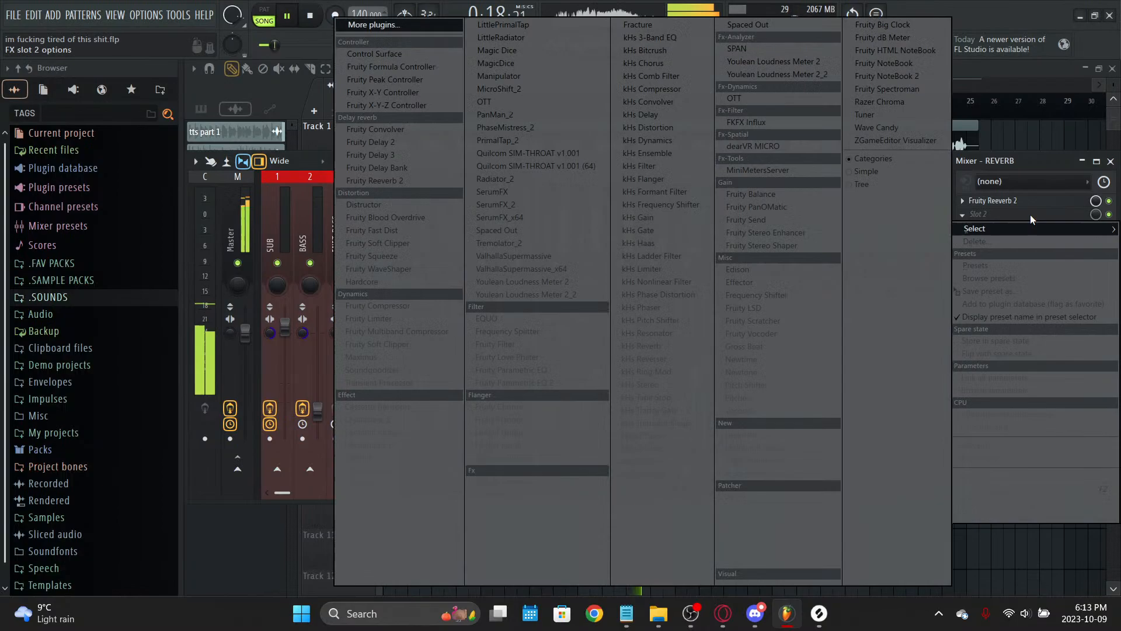
pyautogui.click(553, 384)
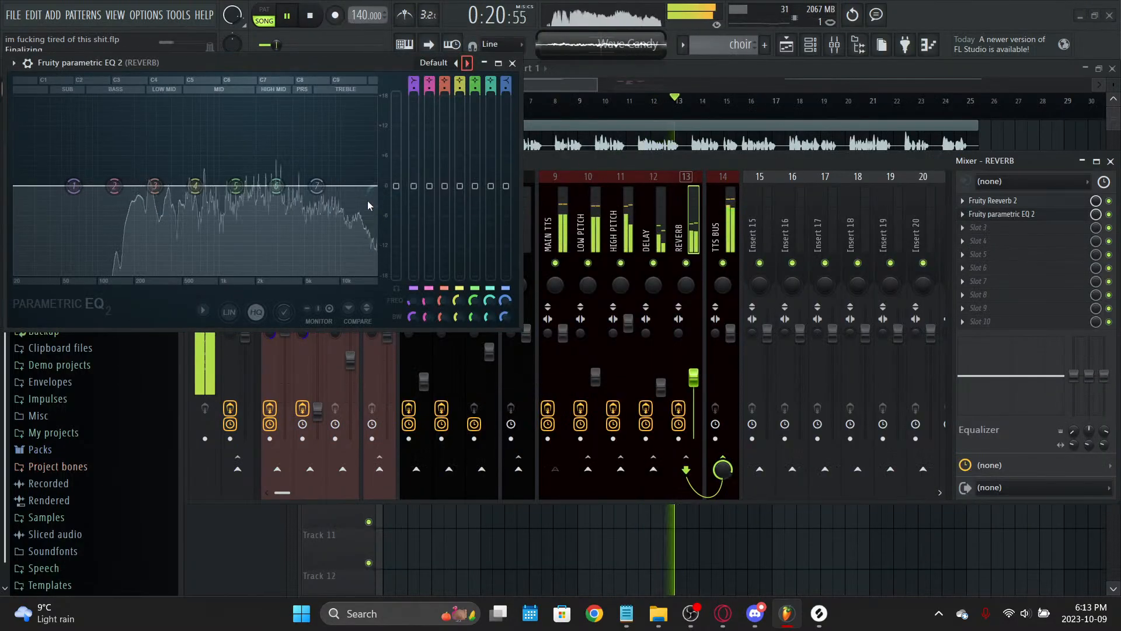
pyautogui.moveTo(15, 186); pyautogui.dragTo(132, 186)
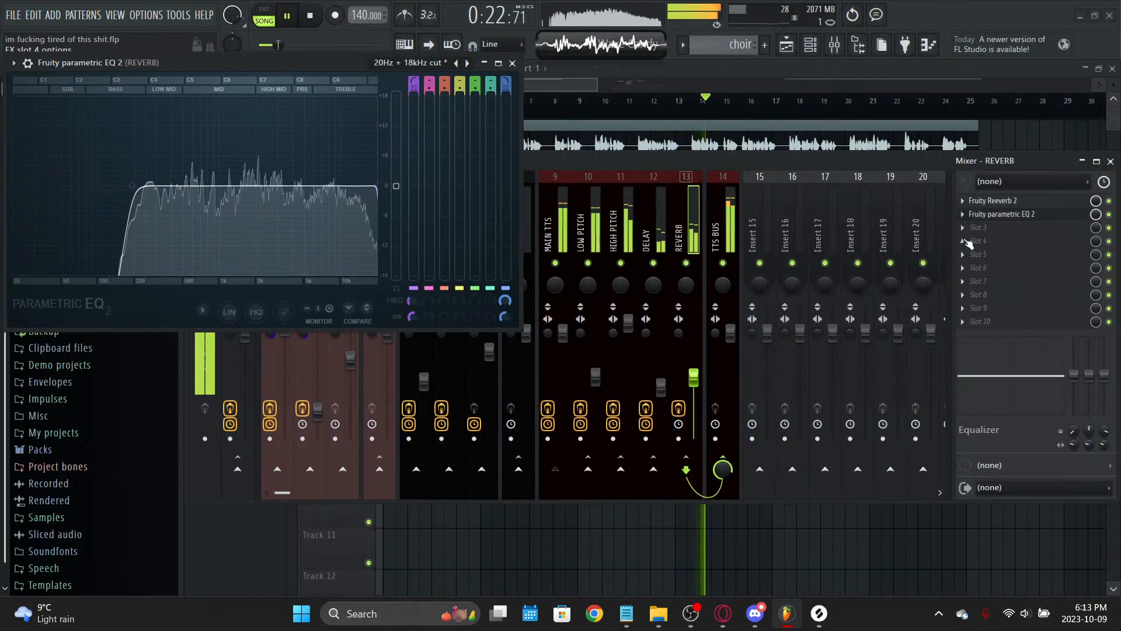
# Step: Load OTT in the third effect slot of the REVERB track
pyautogui.click(970, 228)
pyautogui.click(760, 147)
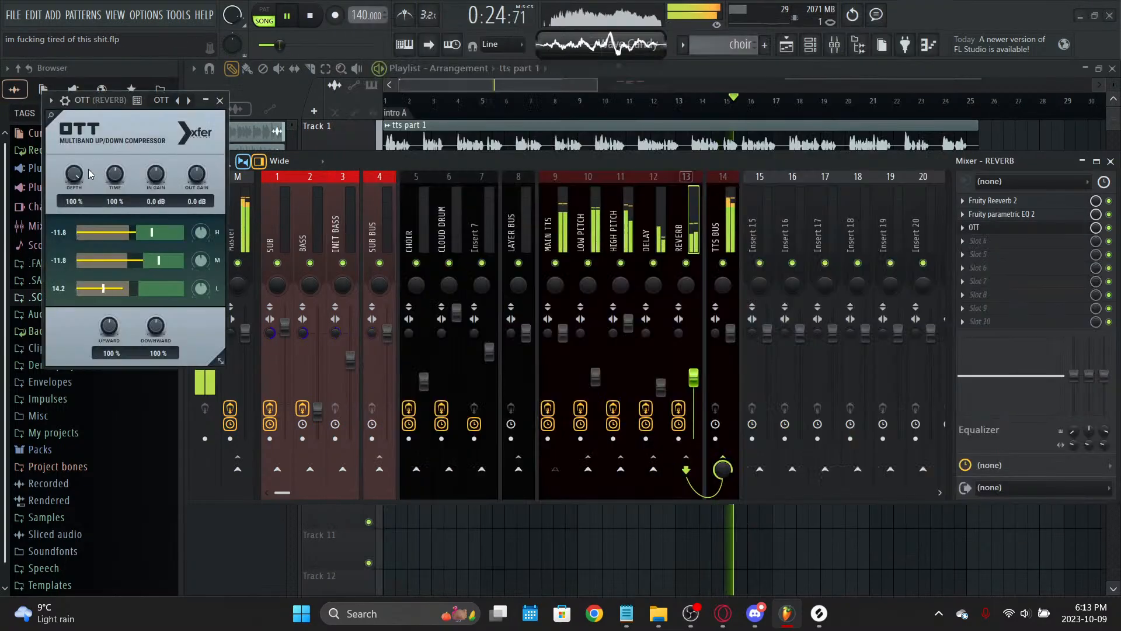
pyautogui.click(219, 100)
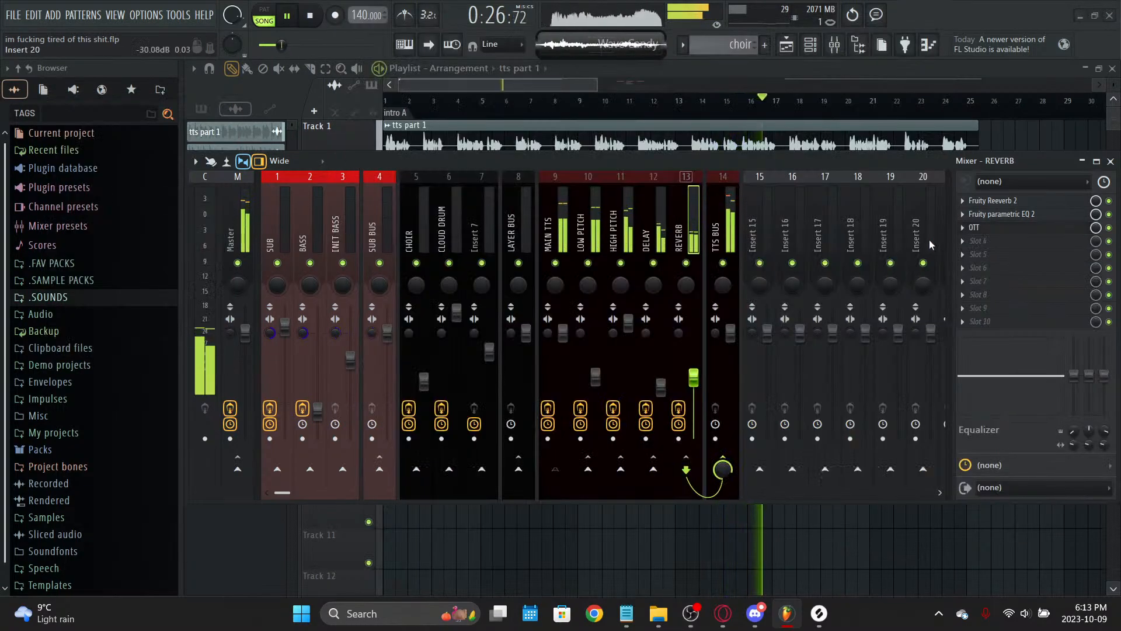
pyautogui.click(972, 241)
pyautogui.click(393, 28)
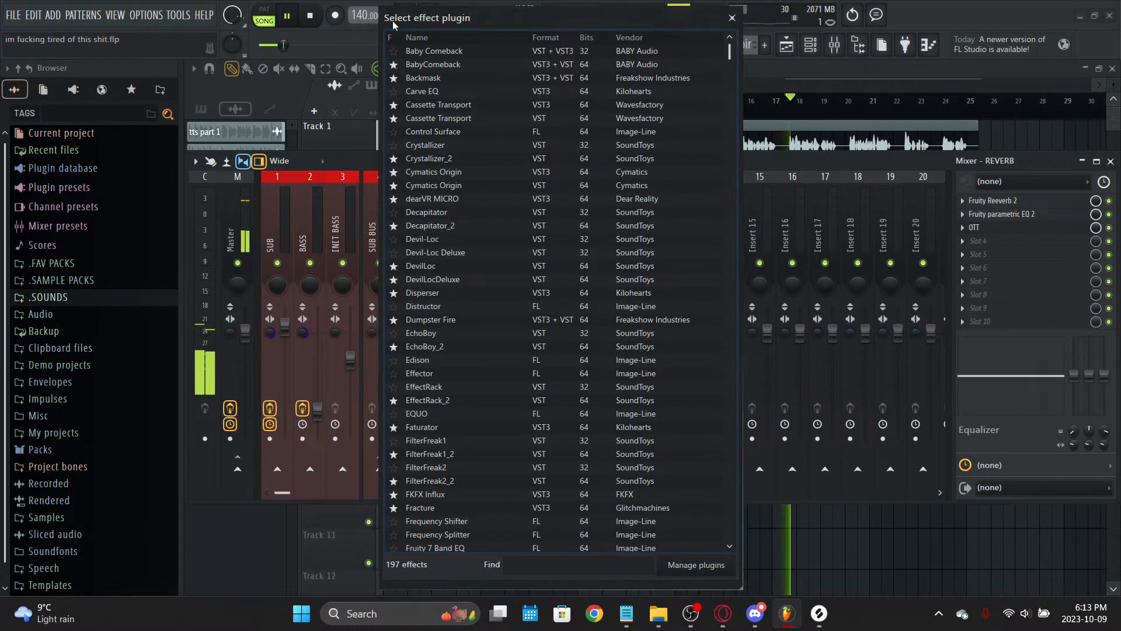
pyautogui.press('Escape')
# Step: Copy the Backmask effect from the DELAY track to the REVERB track's fourth slot and save the project
pyautogui.click(652, 231)
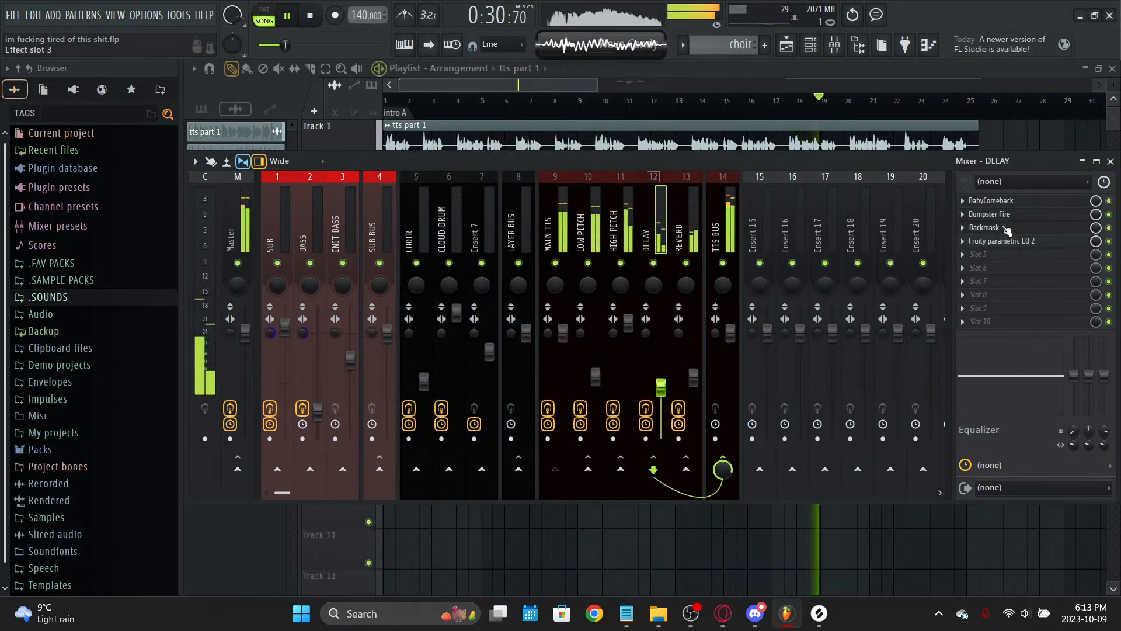
pyautogui.click(963, 228)
pyautogui.moveTo(1003, 305); pyautogui.dragTo(693, 206)
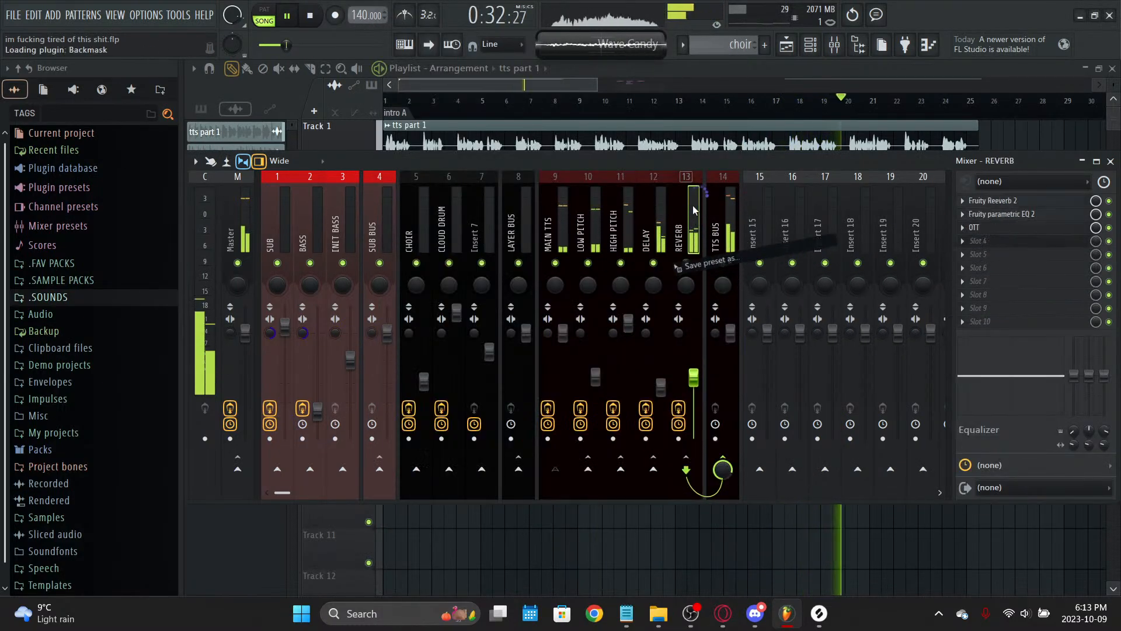
pyautogui.hotkey('ctrl', 's')
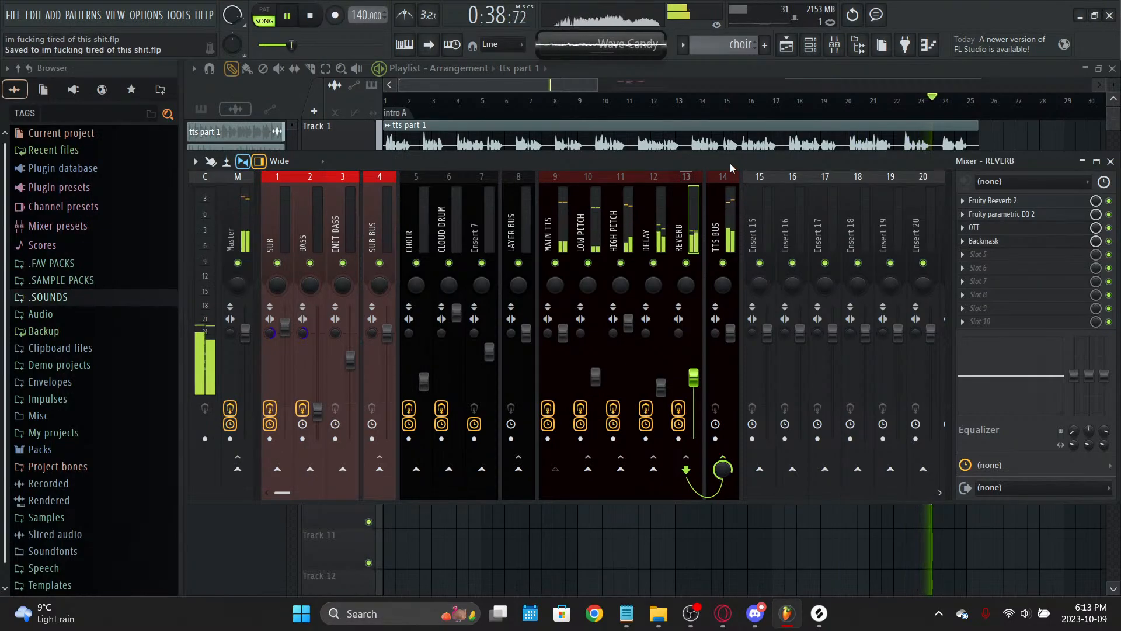
# Step: Check the mix in mono by setting the Master's stereo separation to 100% merged, reset it, and stop playback
pyautogui.moveTo(230, 333); pyautogui.dragTo(230, 274)
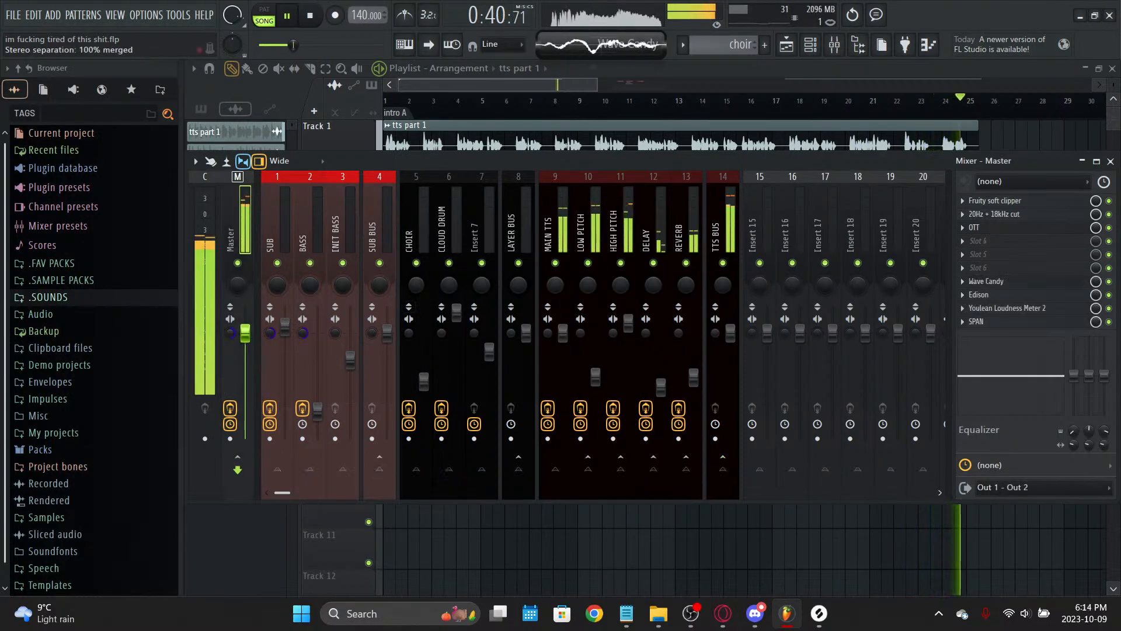
pyautogui.rightClick(231, 334)
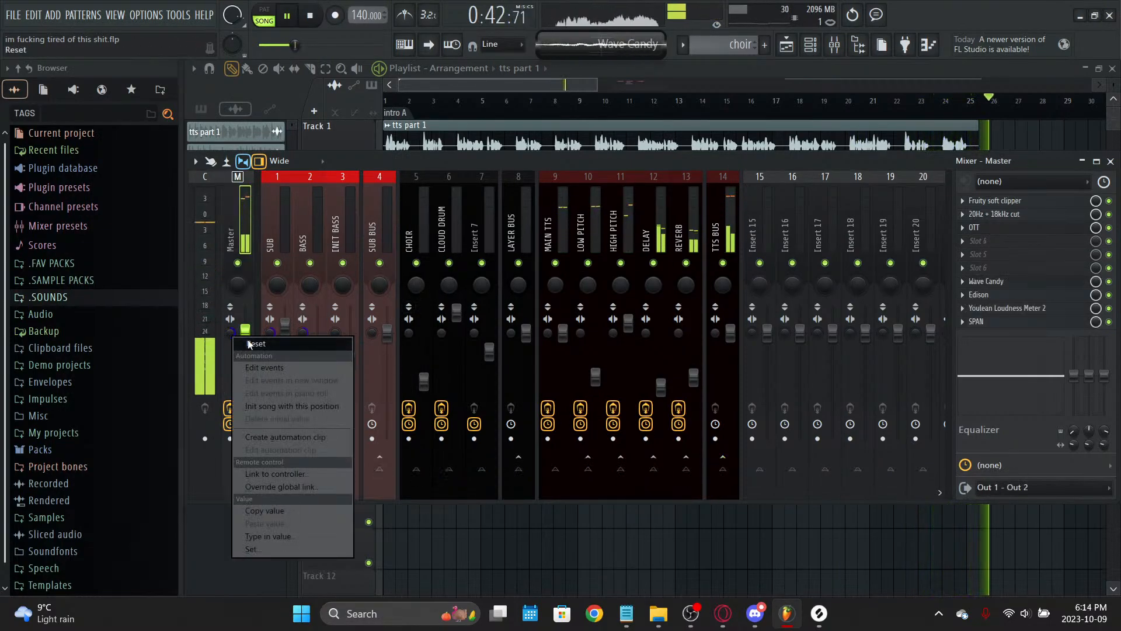
pyautogui.click(251, 344)
pyautogui.press('space')
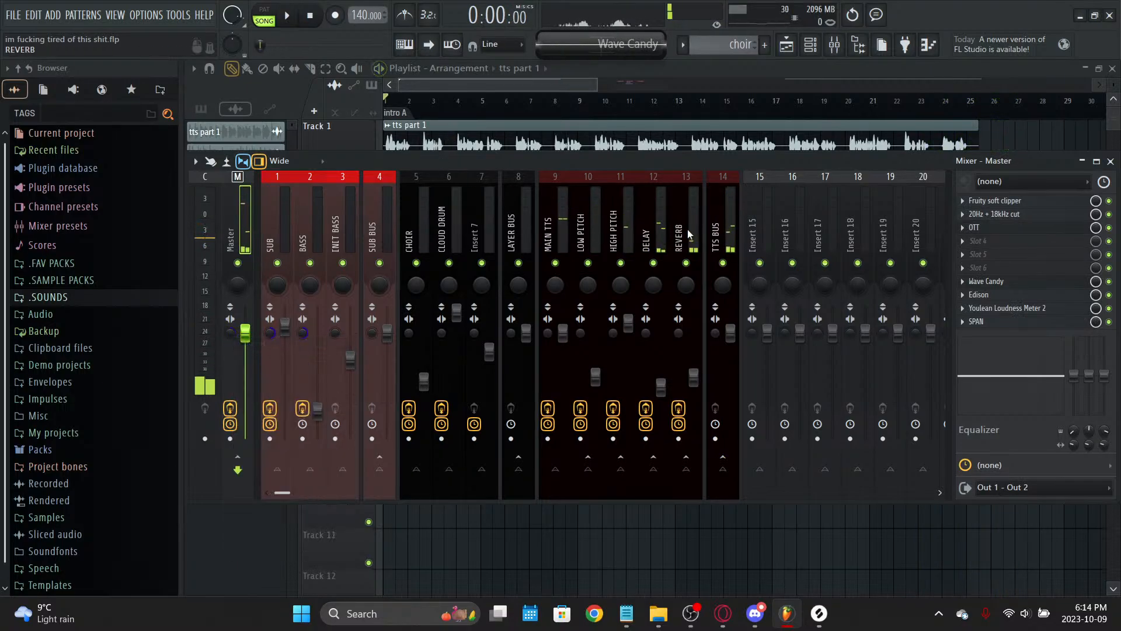
pyautogui.click(649, 225)
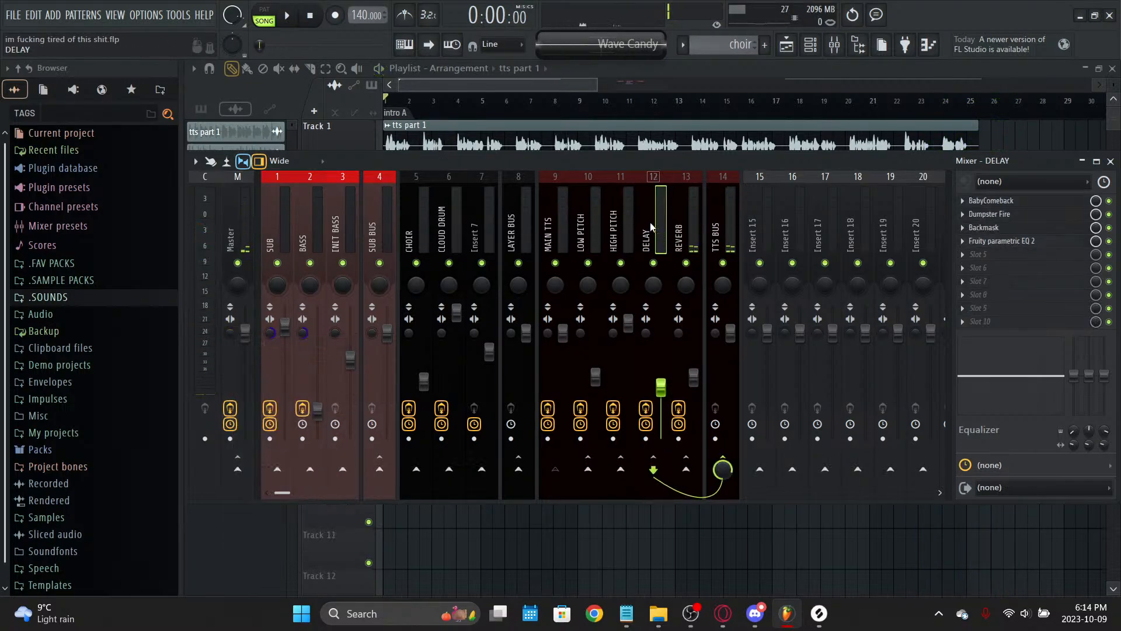
pyautogui.click(683, 236)
pyautogui.click(470, 225)
pyautogui.click(561, 239)
# Step: Start playback and load kHs Distortion in the first effect slot of the TTS BUS track
pyautogui.press('space')
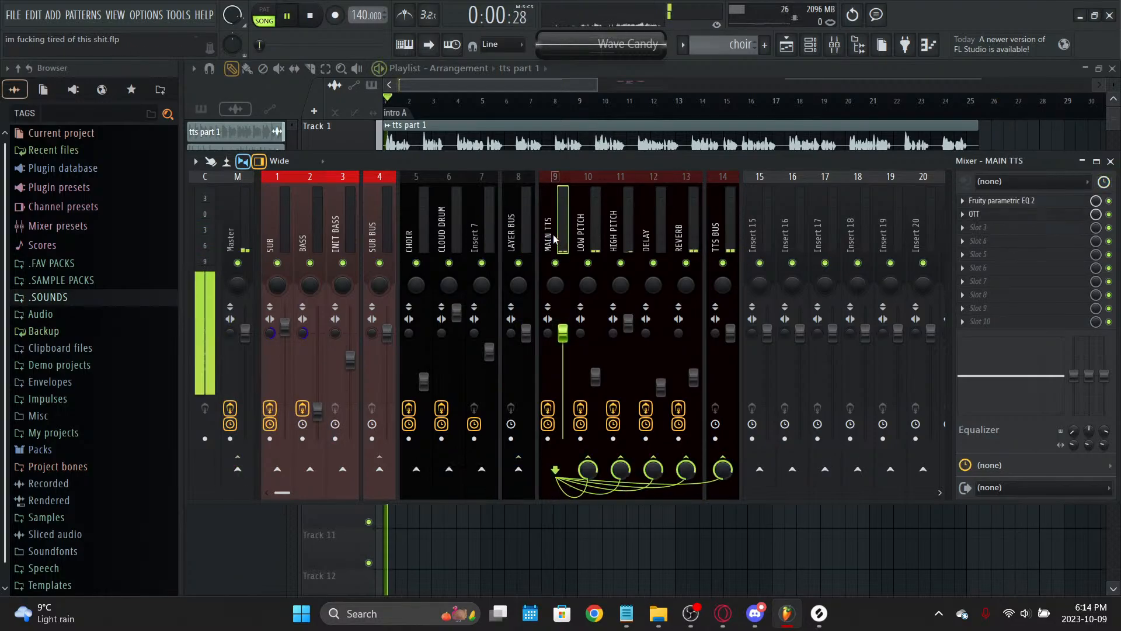
pyautogui.click(720, 237)
pyautogui.click(1036, 208)
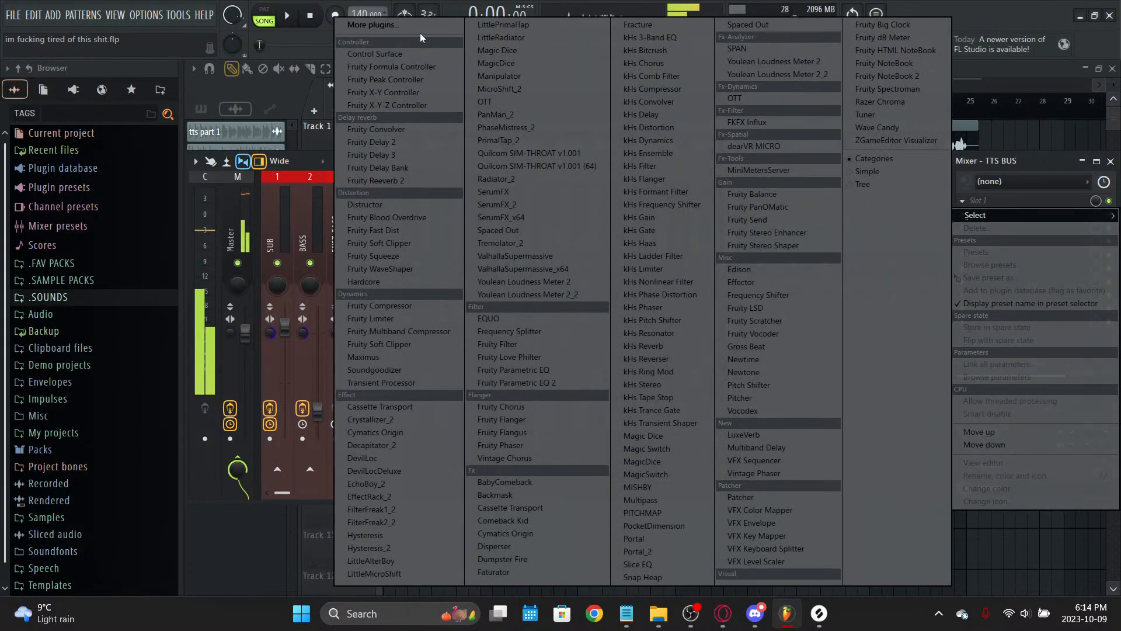
pyautogui.click(439, 26)
pyautogui.write('dis')
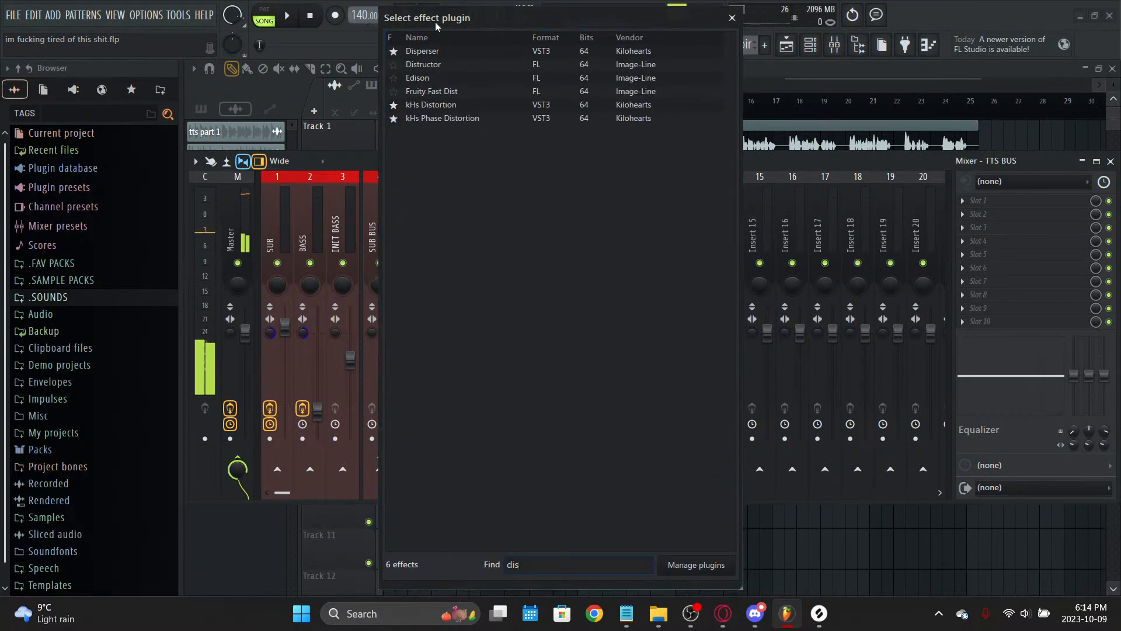
pyautogui.click(431, 105)
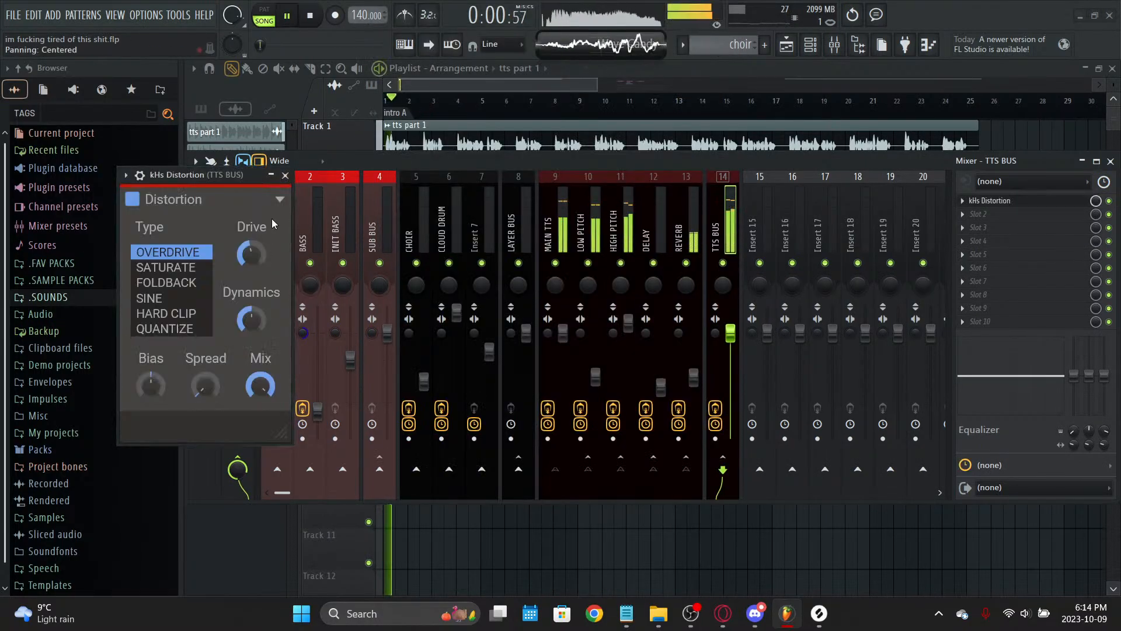
# Step: Raise the distortion's drive, lower the TTS BUS volume to about -10.2 dB (59%), and save the project
pyautogui.moveTo(730, 333); pyautogui.dragTo(730, 375)
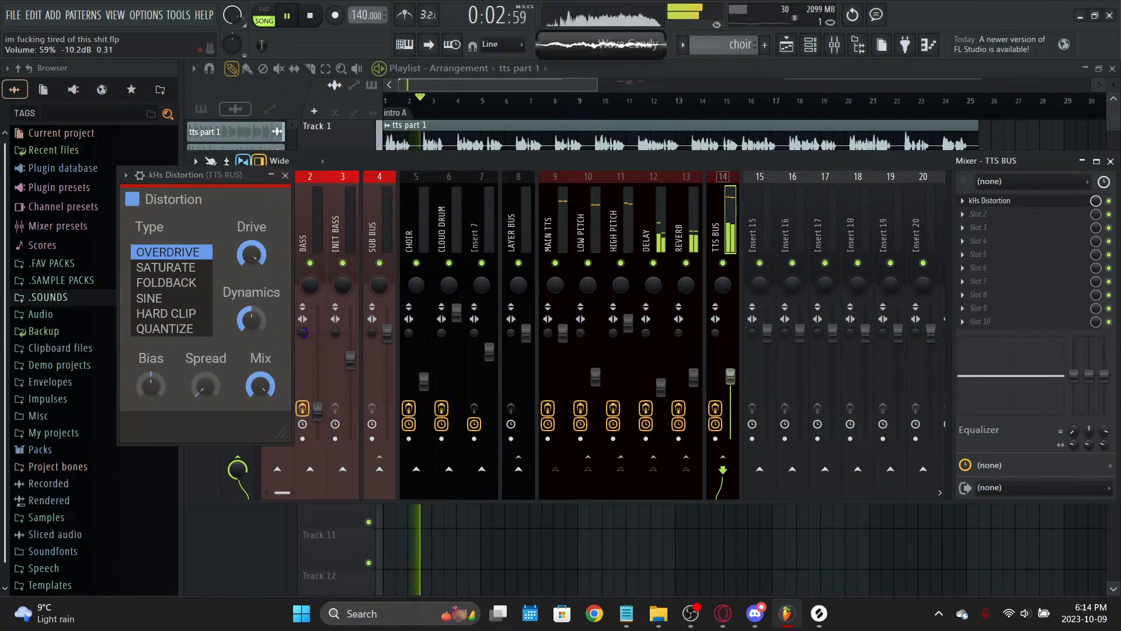
pyautogui.press('Escape')
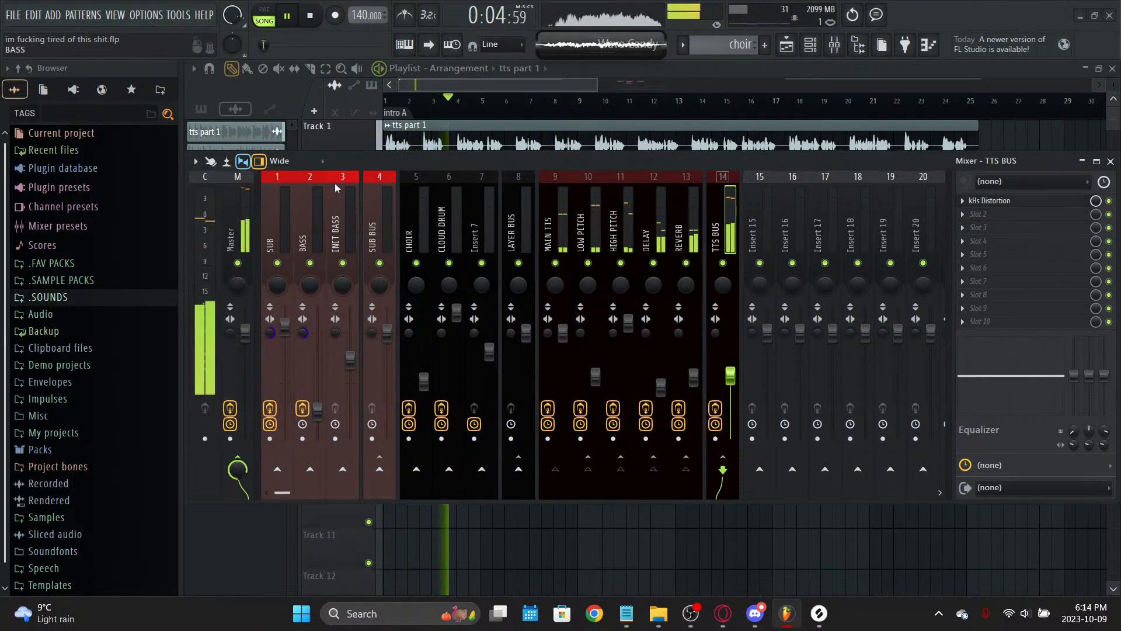
pyautogui.hotkey('ctrl', 's')
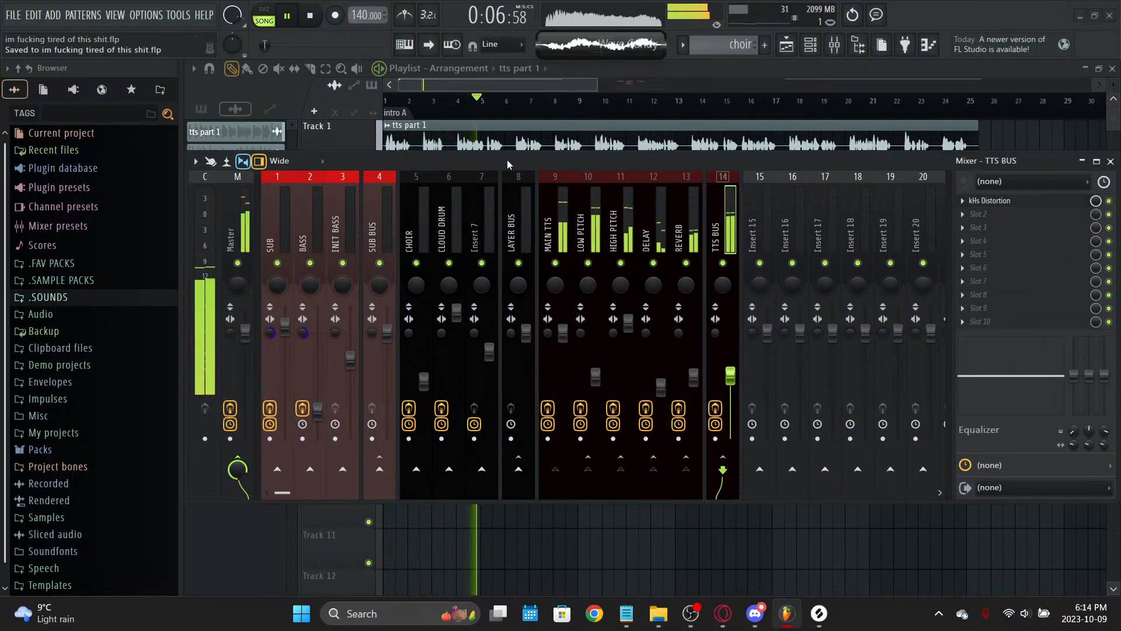
# Step: Play the song from the start to listen to the distorted TTS bus
pyautogui.press('space')
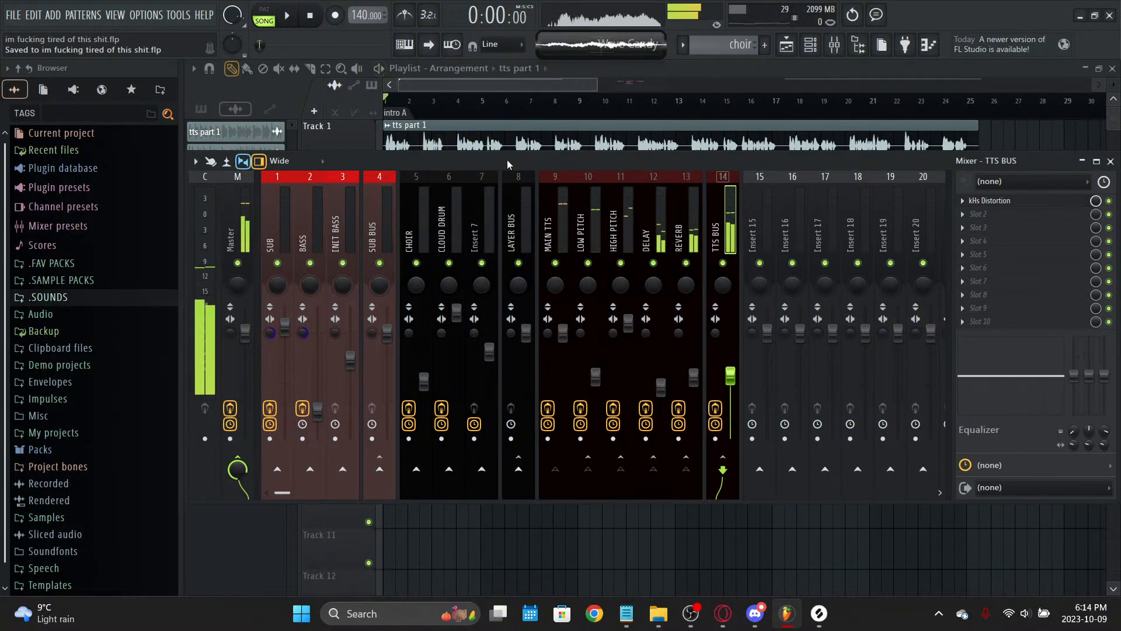
pyautogui.press('space')
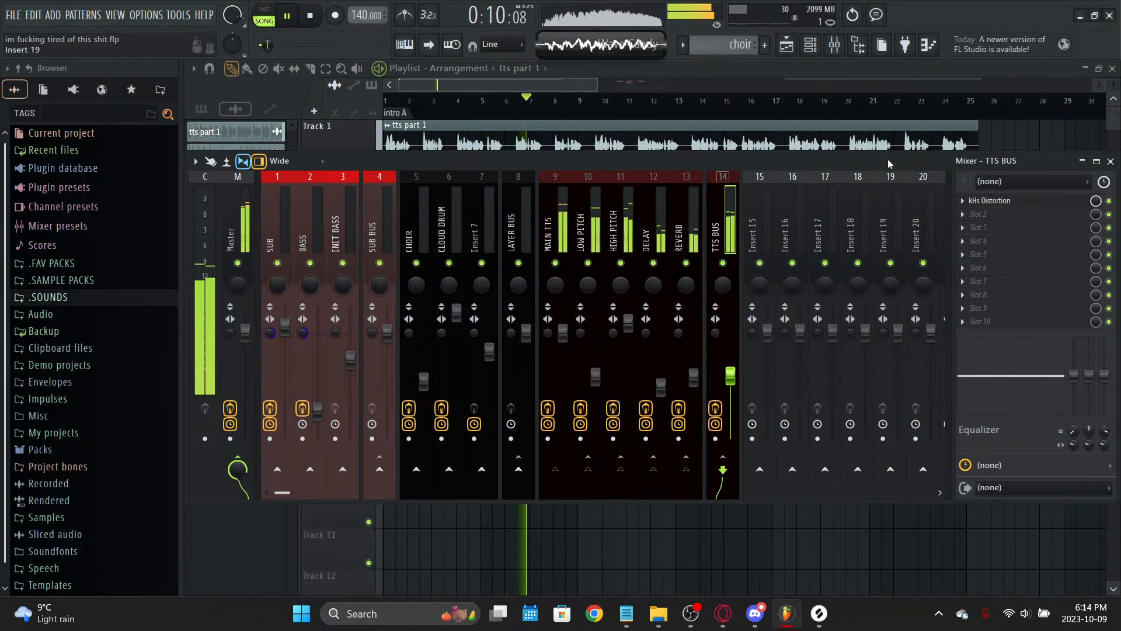
pyautogui.press('space')
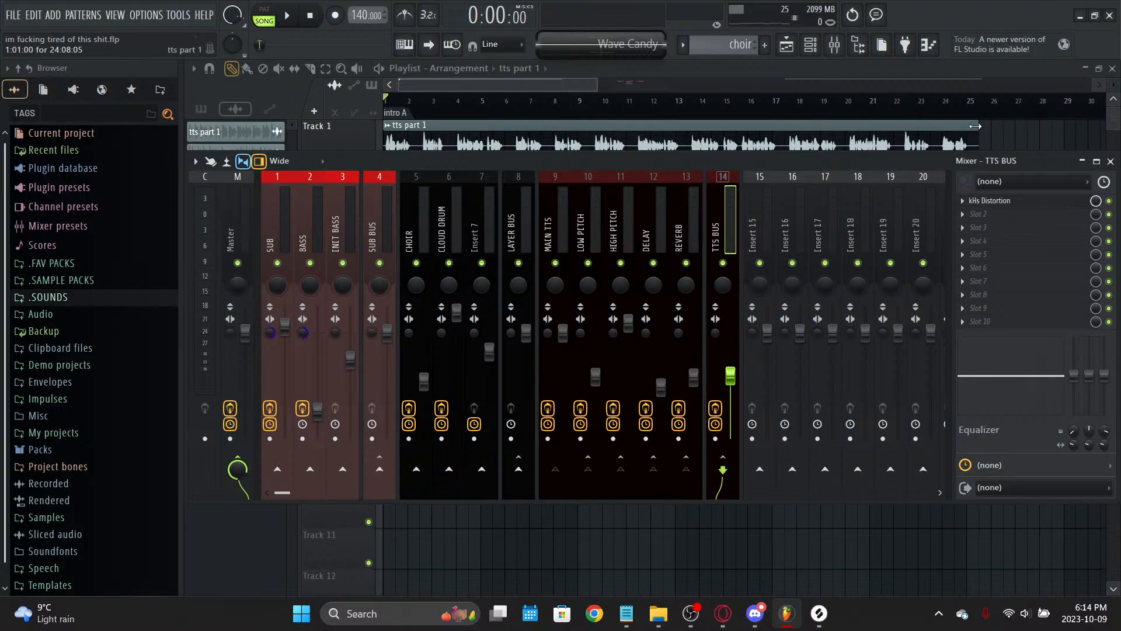
# Step: Set the drive of kHs Distortion on TTS BUS to +20 dB during playback
pyautogui.click(1056, 202)
pyautogui.press('space')
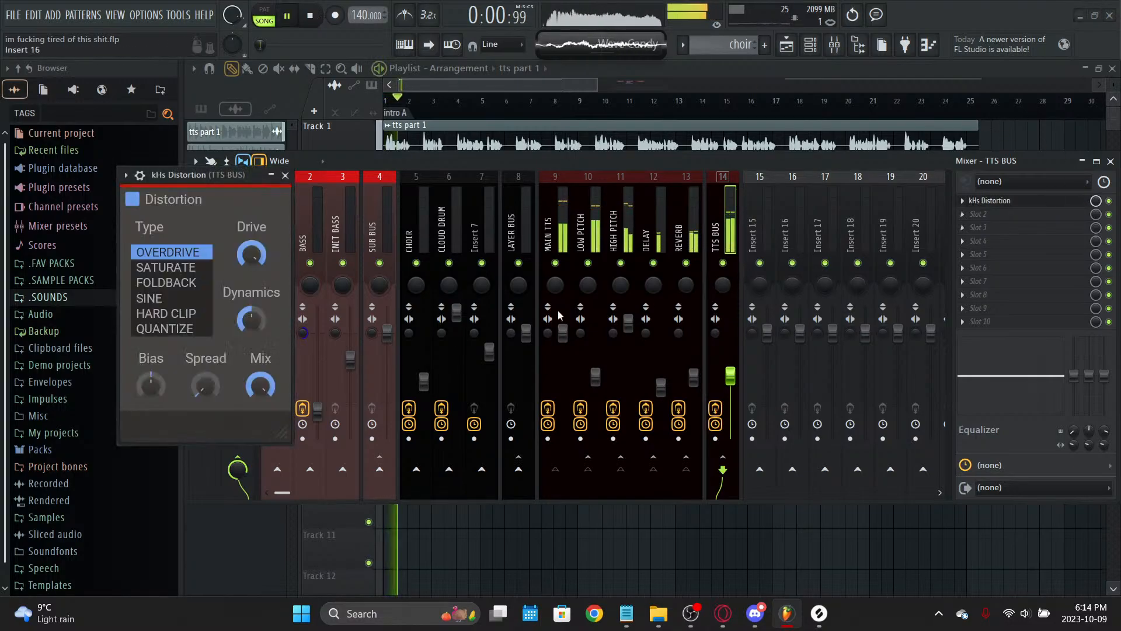
pyautogui.moveTo(251, 253); pyautogui.dragTo(252, 230)
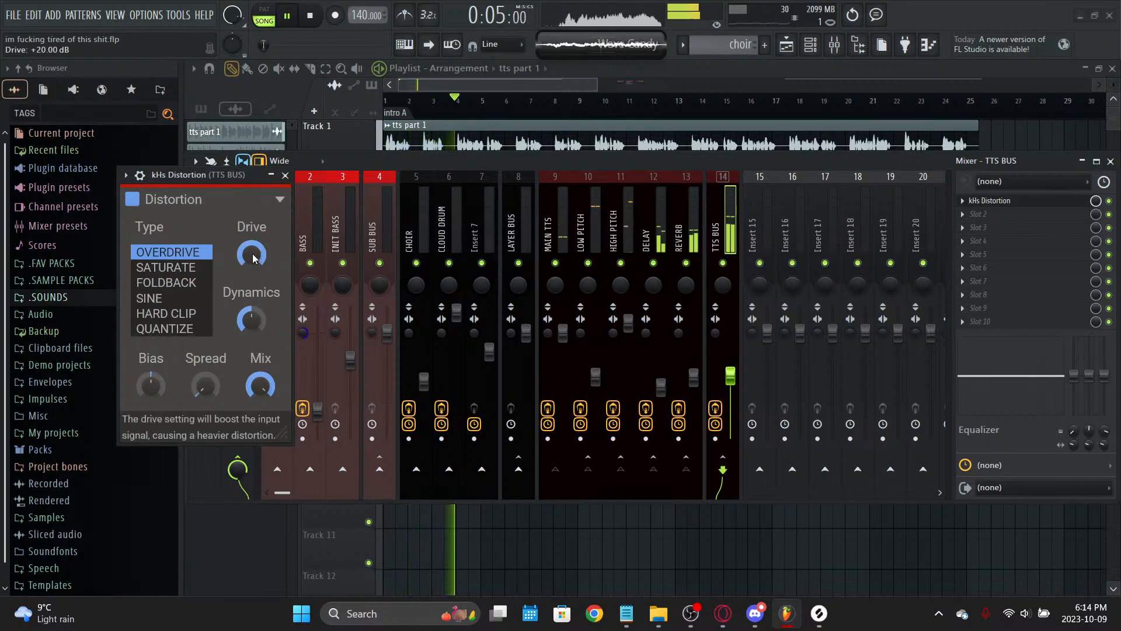
pyautogui.click(285, 175)
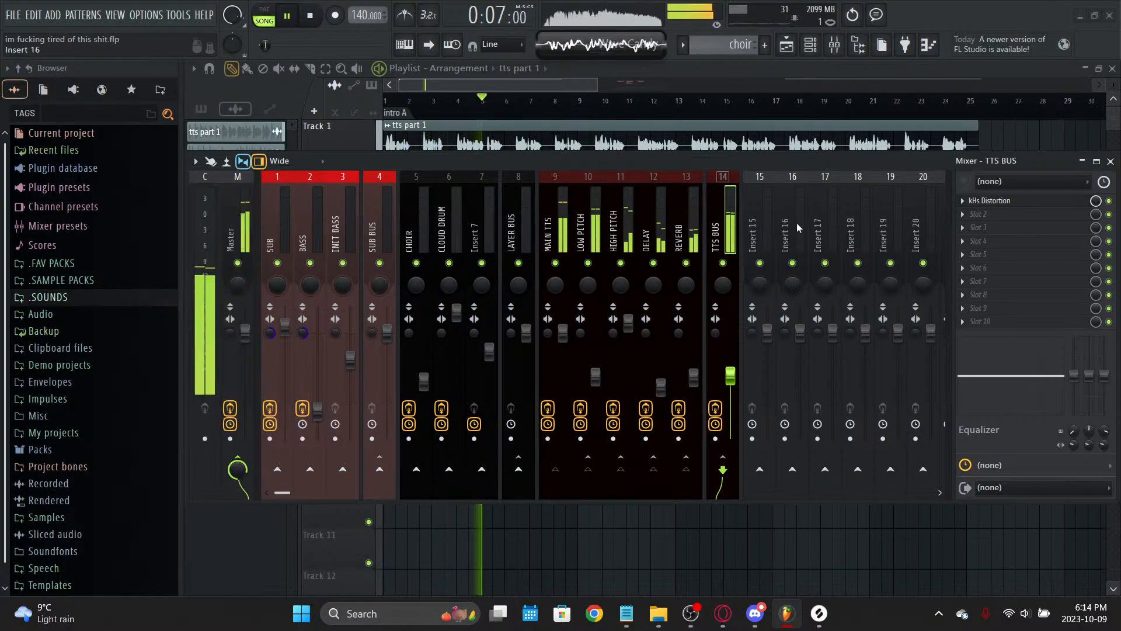
# Step: Add Fruity parametric EQ 2 with the 20Hz + 18kHz cut preset in TTS BUS's second slot and high-pass it at about 127 Hz
pyautogui.click(993, 214)
pyautogui.moveTo(981, 228)
pyautogui.click(515, 383)
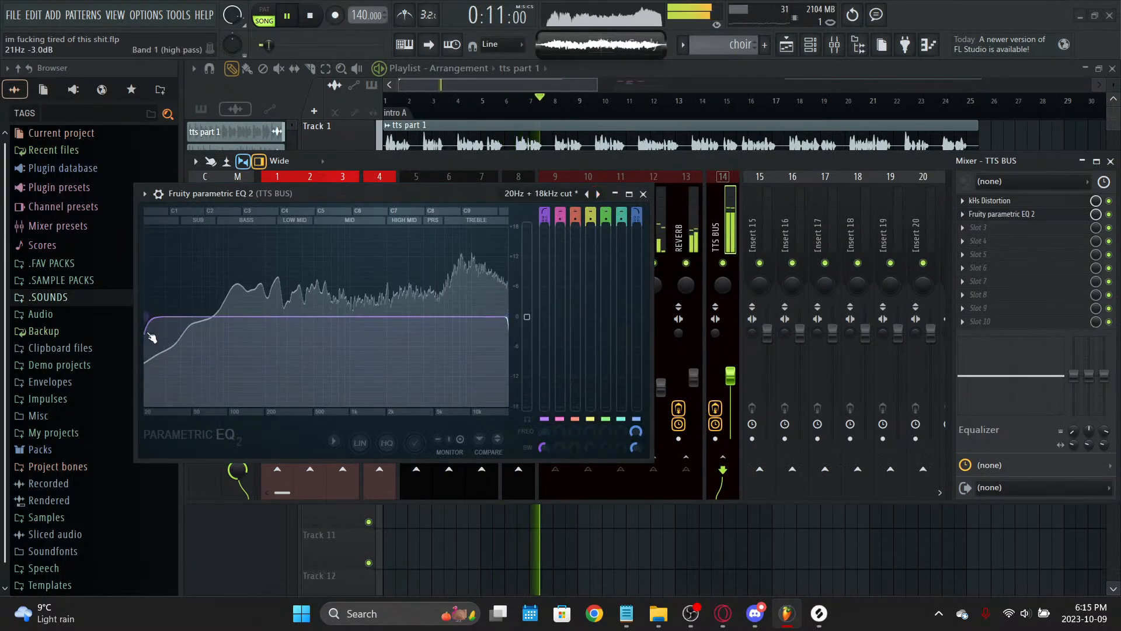
pyautogui.moveTo(149, 331); pyautogui.dragTo(243, 320)
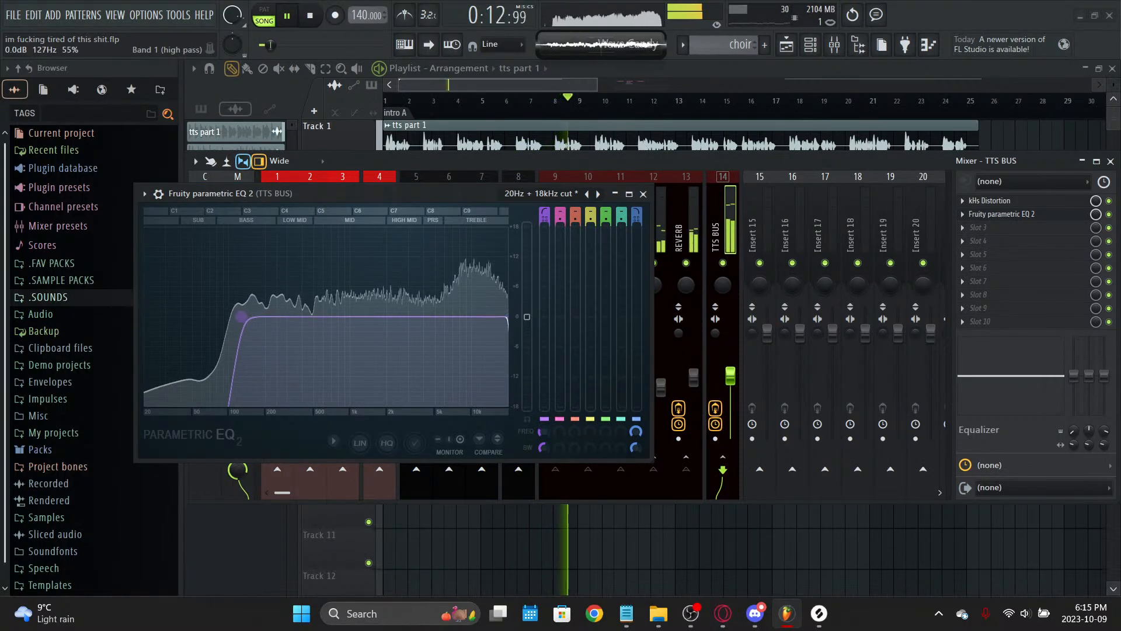
pyautogui.press('Escape')
# Step: Try OTT at 35% depth in TTS BUS's third effect slot, and remove it
pyautogui.click(1017, 229)
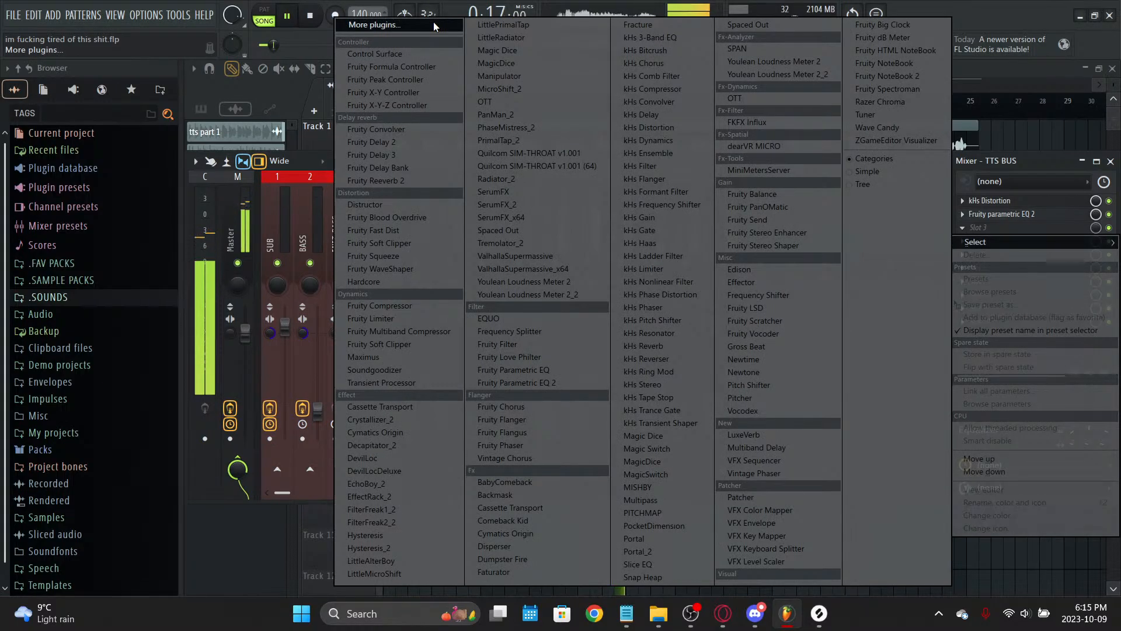
pyautogui.click(517, 104)
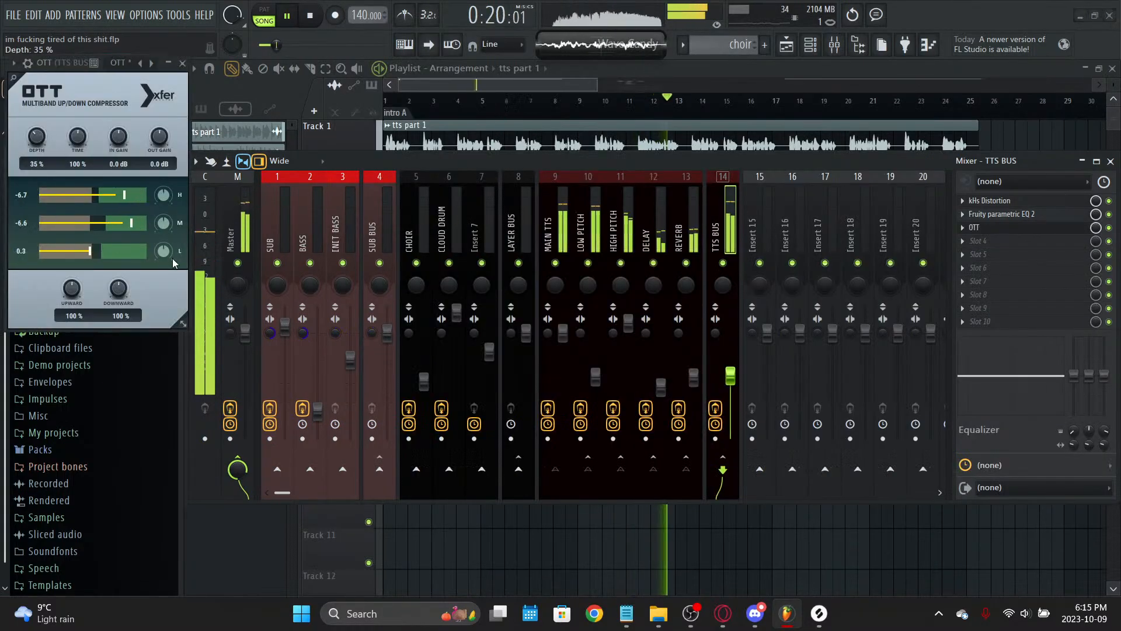
pyautogui.click(963, 228)
pyautogui.click(980, 254)
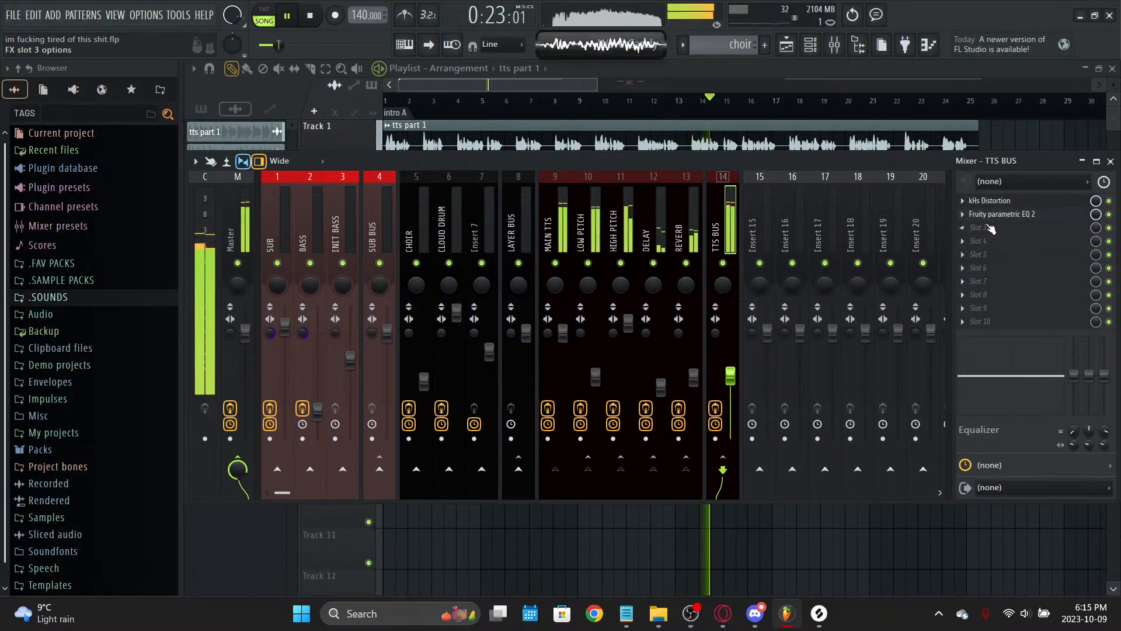
# Step: Replace kHs Distortion in TTS BUS's first slot with Decapitator_2, and raise the bus fader
pyautogui.click(962, 201)
pyautogui.moveTo(988, 215)
pyautogui.click(400, 24)
pyautogui.write('deca')
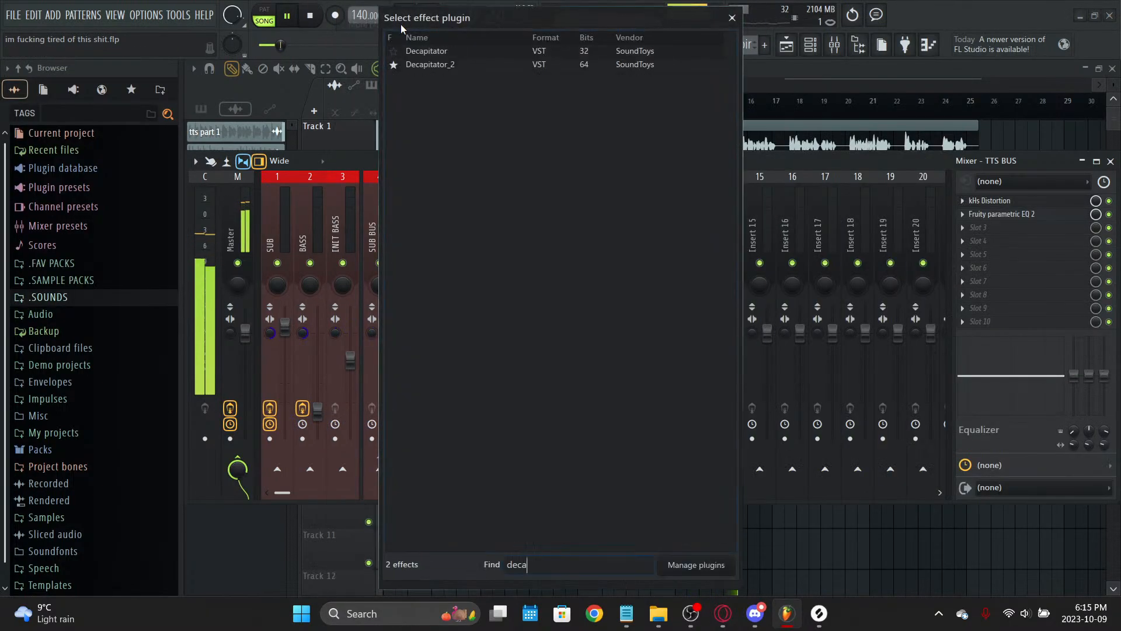
pyautogui.doubleClick(443, 64)
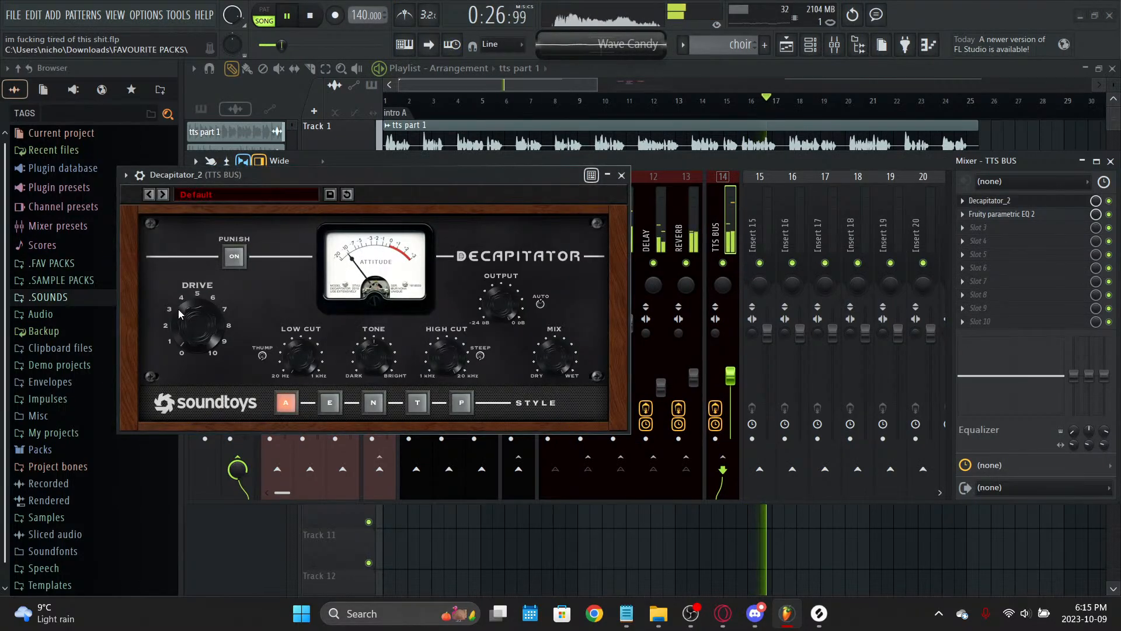
pyautogui.moveTo(730, 375); pyautogui.dragTo(730, 338)
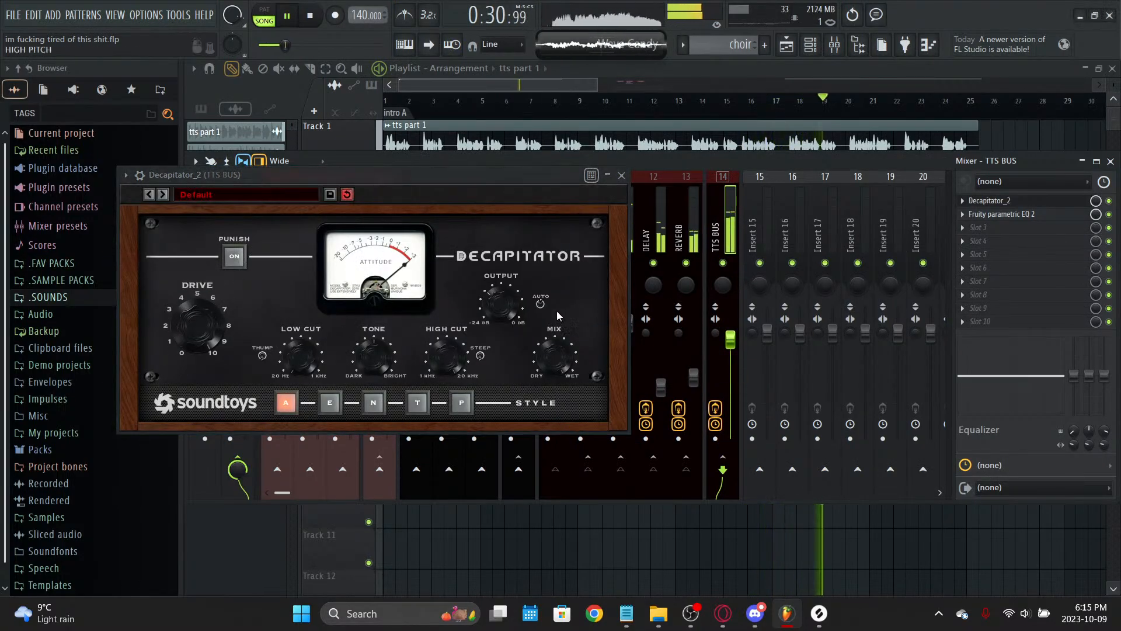
# Step: Turn on Decapitator's Punish with the drive at about 2.8, replay the song, and save the project
pyautogui.moveTo(210, 337); pyautogui.dragTo(206, 374)
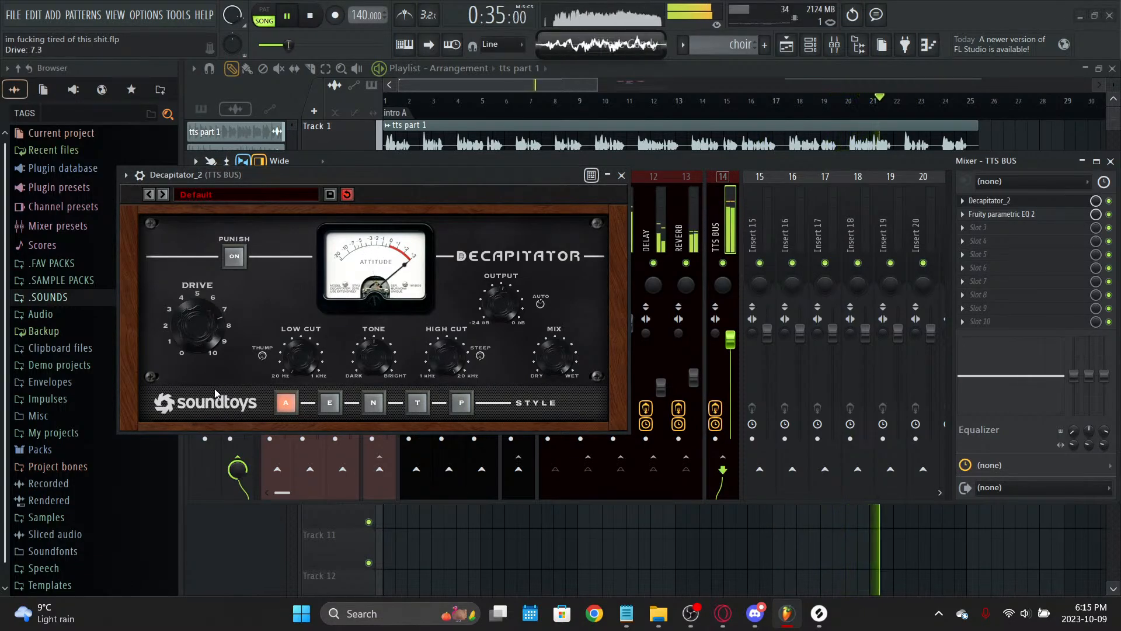
pyautogui.moveTo(195, 368); pyautogui.dragTo(187, 332)
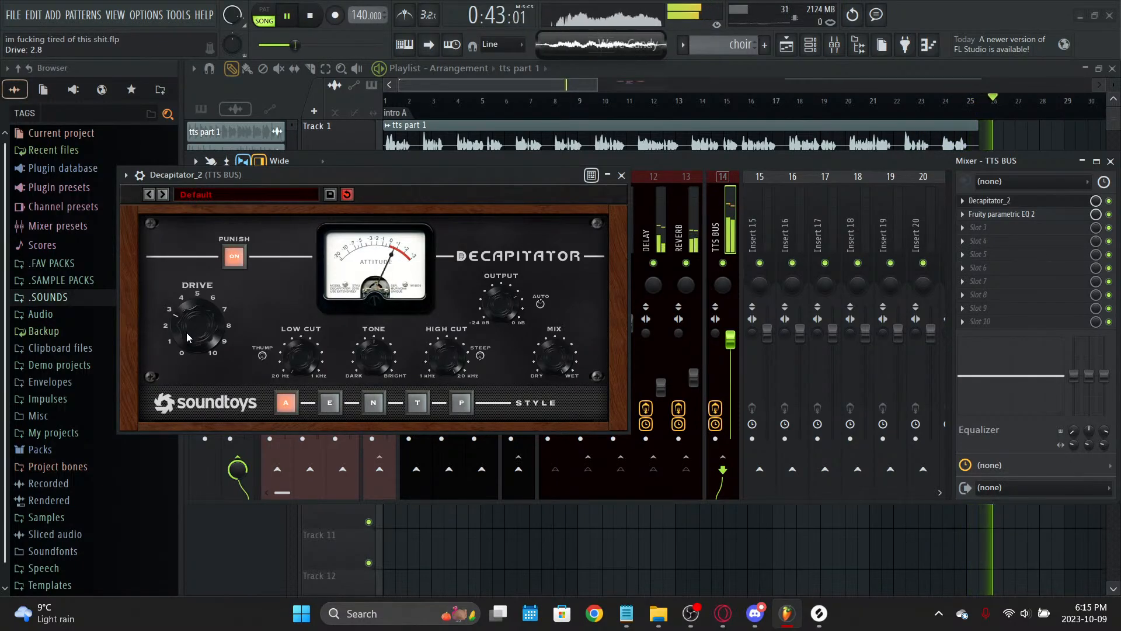
pyautogui.click(292, 18)
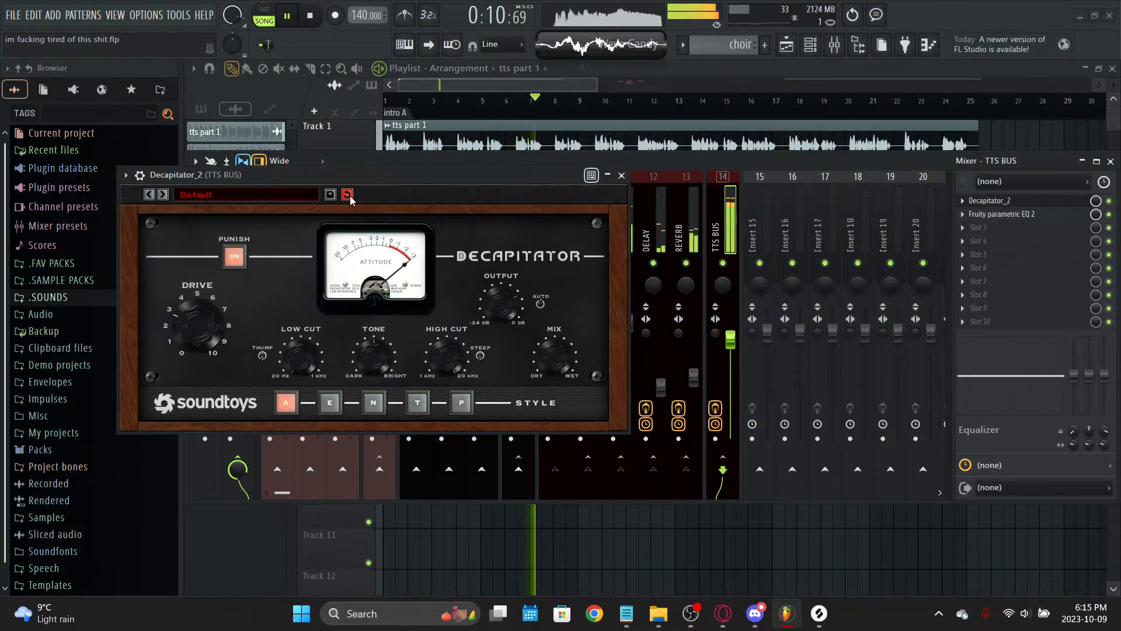
pyautogui.hotkey('ctrl', 's')
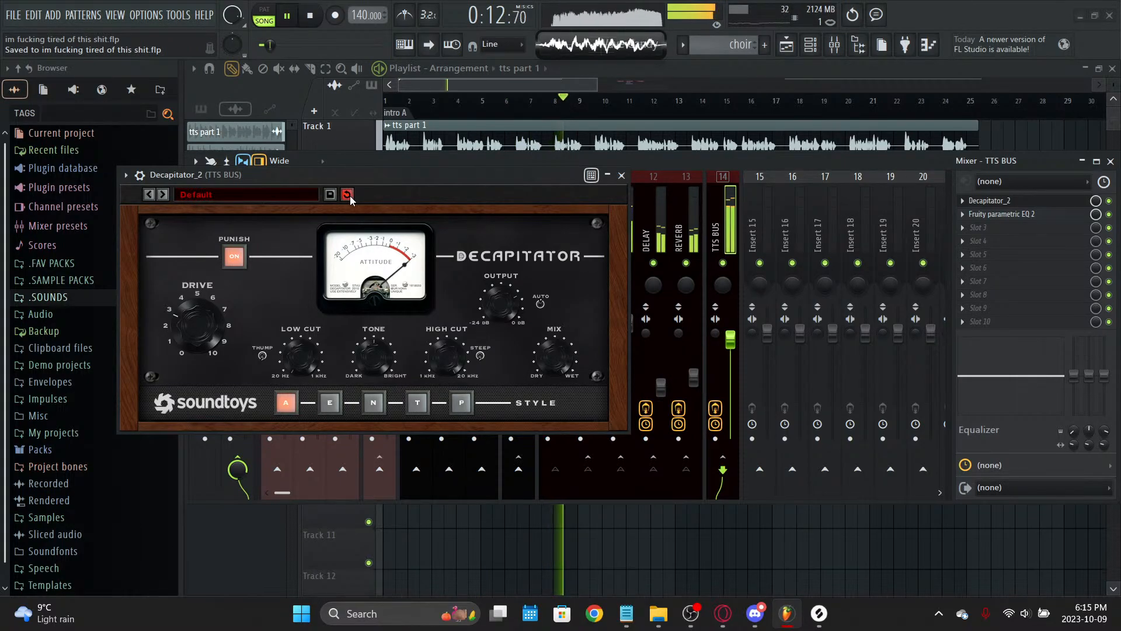
pyautogui.click(989, 202)
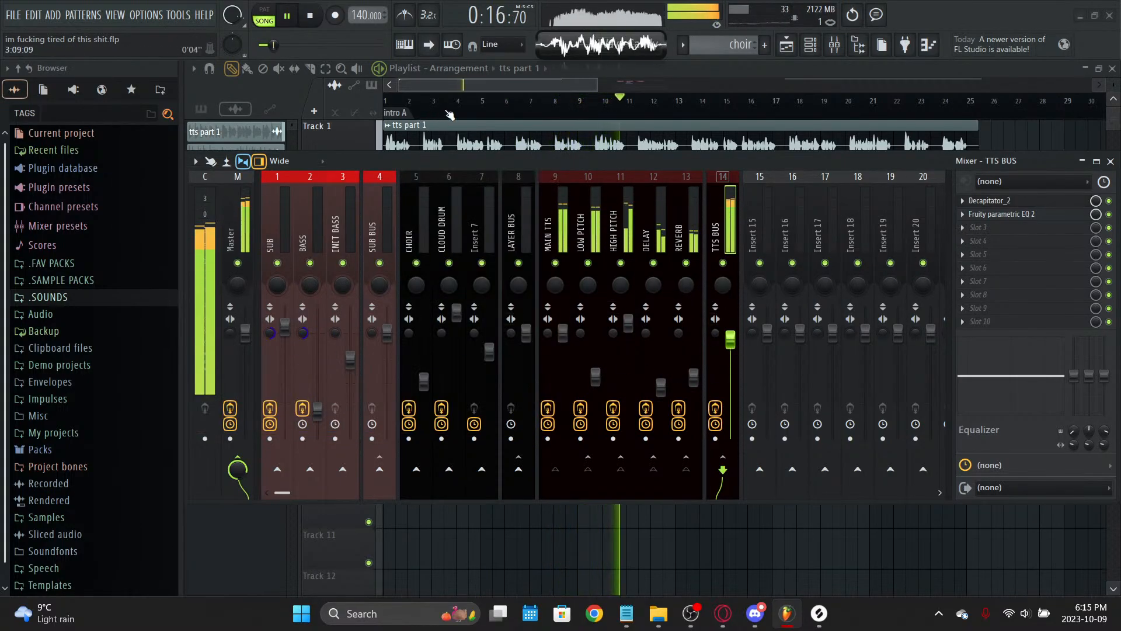
# Step: Trim the end of the tts part 1 clip on Track 1 back to bar 25, and stop playback
pyautogui.scroll(-2, 467, 94)
pyautogui.press('F9')
pyautogui.click(796, 328)
pyautogui.rightClick(796, 328)
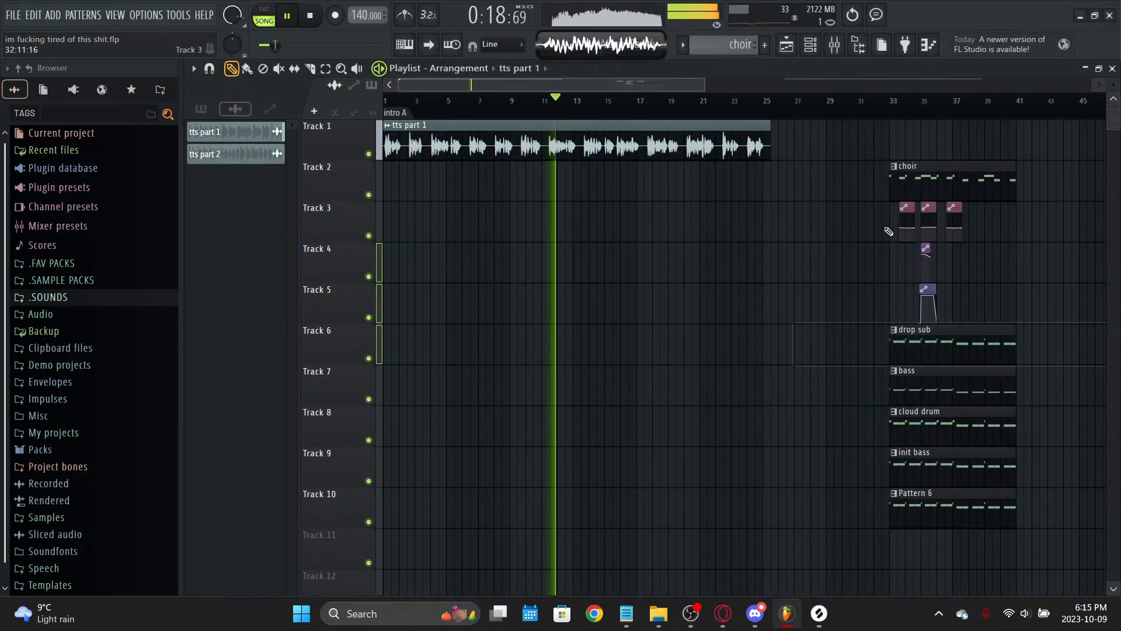
pyautogui.click(906, 191)
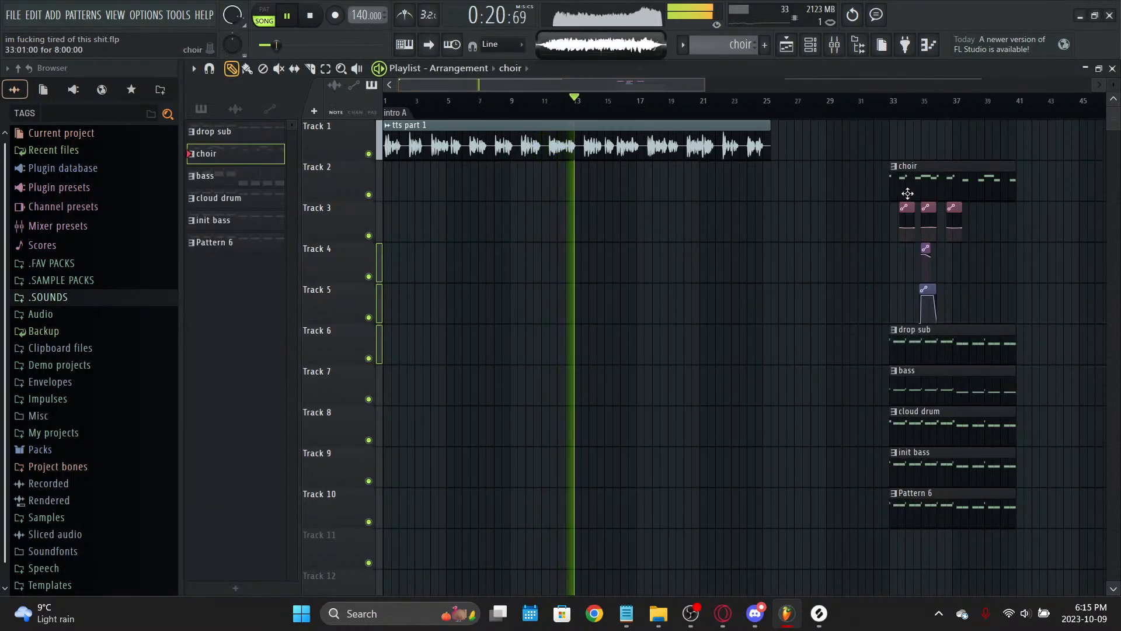
pyautogui.click(741, 101)
pyautogui.scroll(3, 767, 116)
pyautogui.scroll(2, 767, 116)
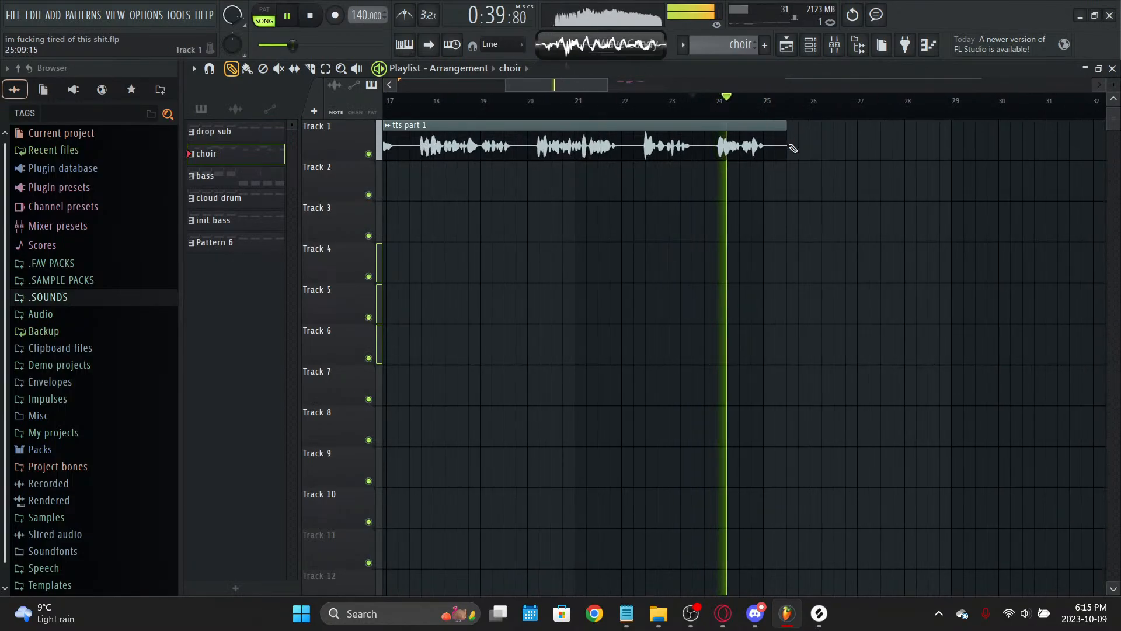
pyautogui.moveTo(784, 149); pyautogui.dragTo(764, 150)
pyautogui.scroll(-5, 765, 116)
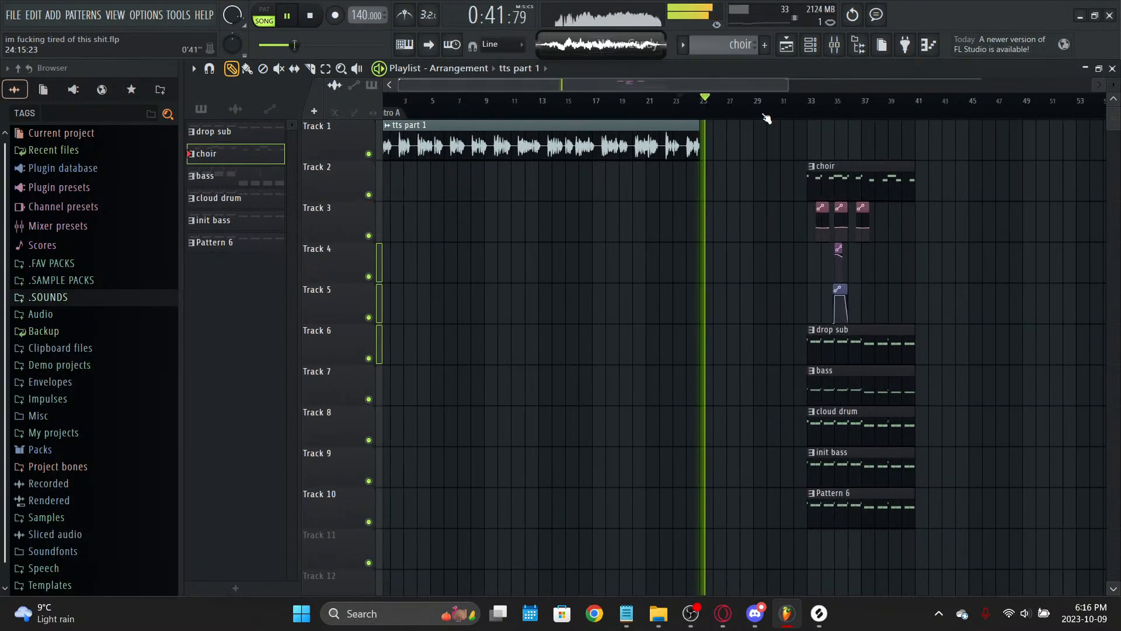
pyautogui.press('space')
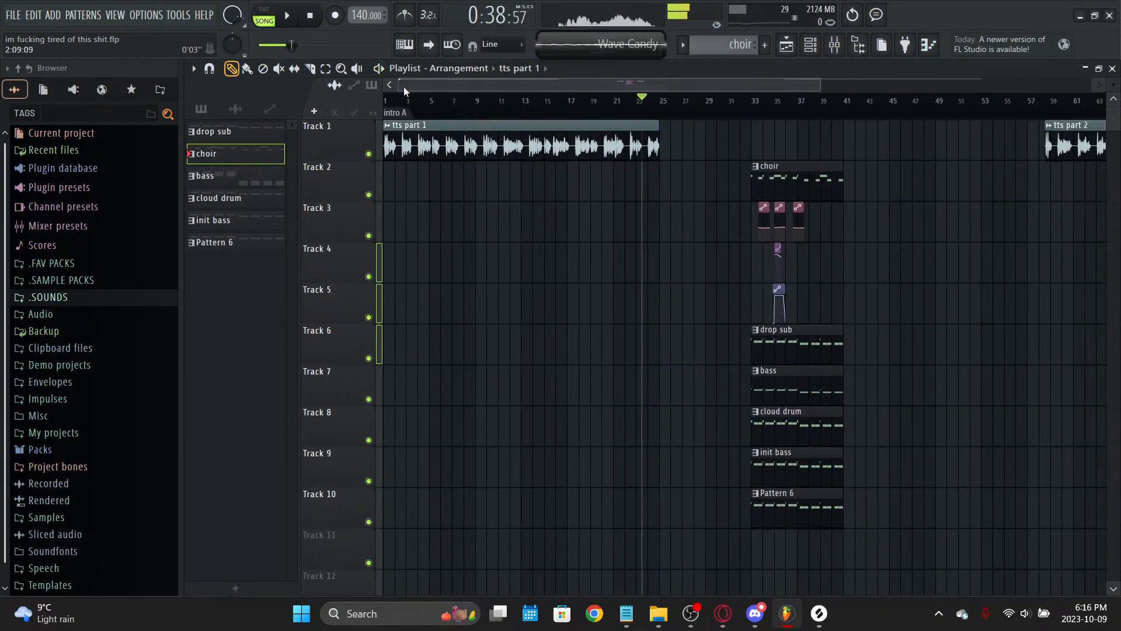
pyautogui.click(308, 22)
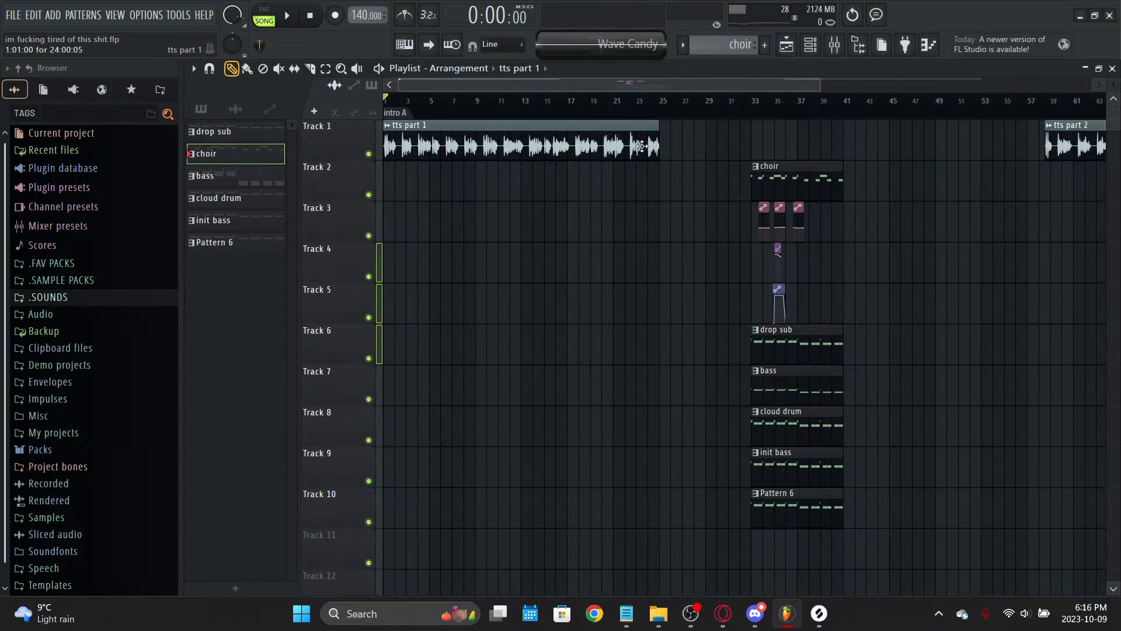
# Step: Try slicing the tts part 1 clip near bar 17, undo the cuts, and return to the Draw tool
pyautogui.press('c')
pyautogui.rightClick(565, 150)
pyautogui.hotkey('ctrl', 'z')
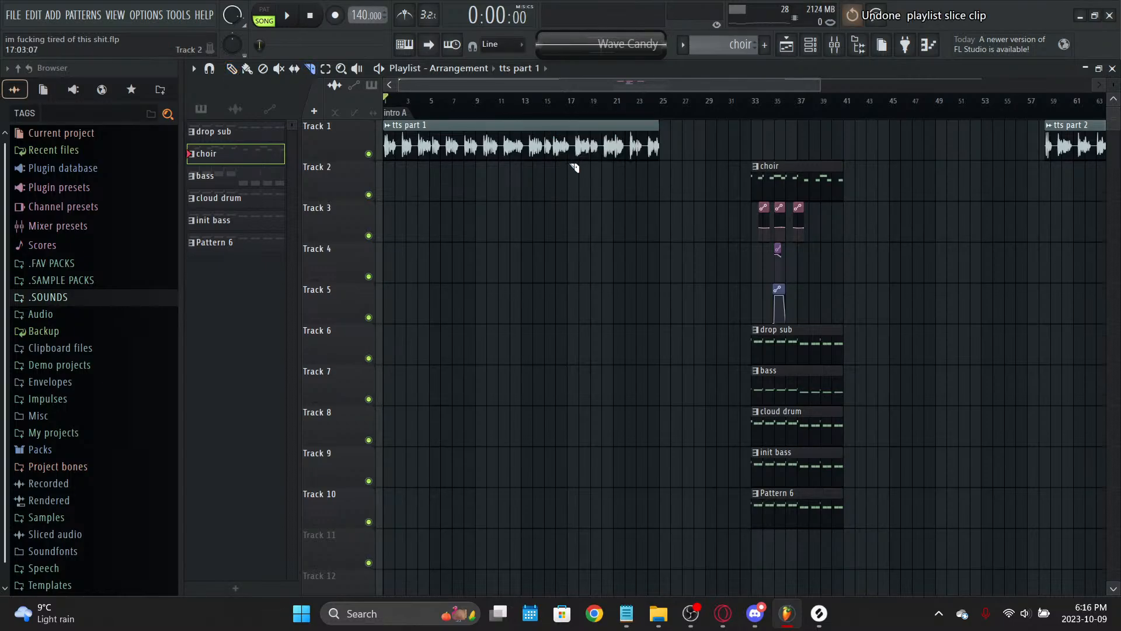
pyautogui.rightClick(572, 151)
pyautogui.scroll(5, 491, 83)
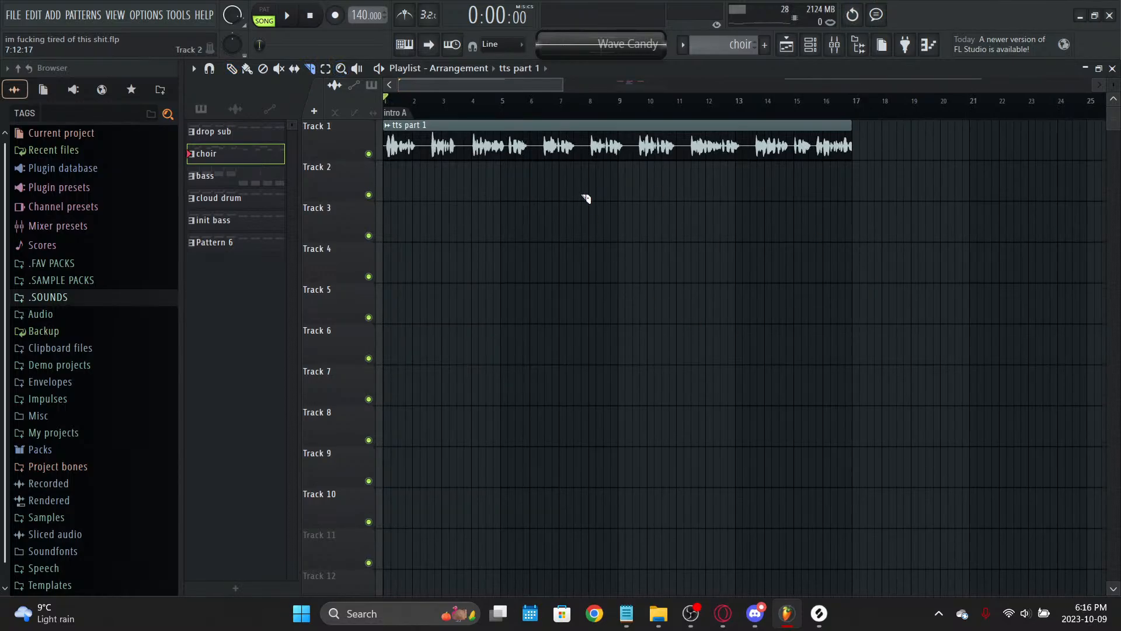
pyautogui.hotkey('ctrl', 'z')
pyautogui.scroll(-2, 708, 103)
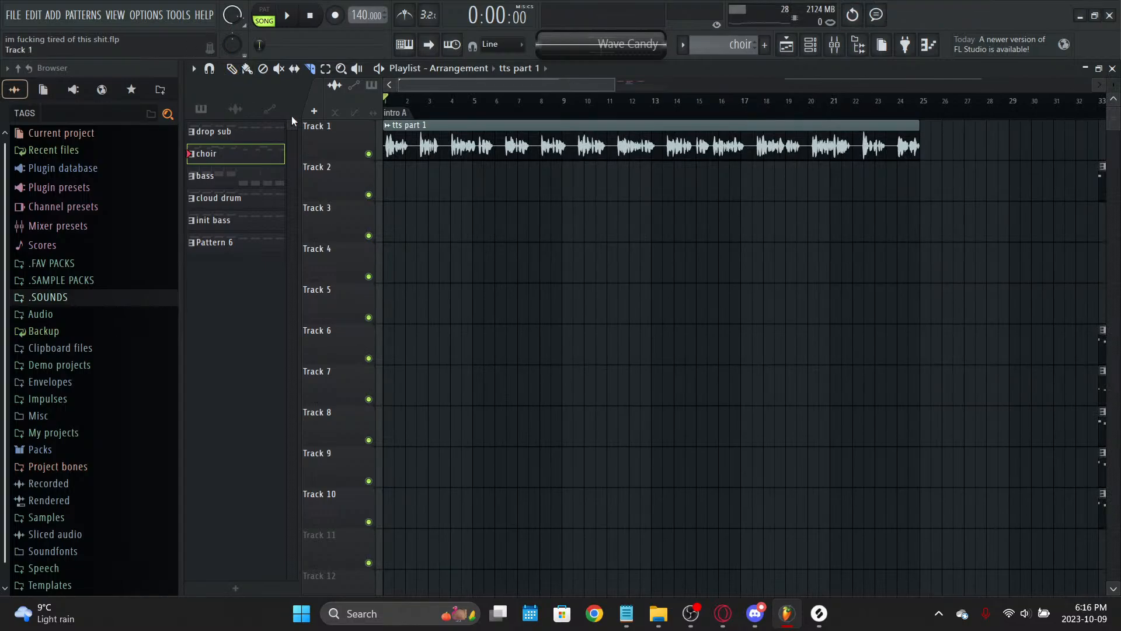
pyautogui.click(232, 69)
# Step: Move the SUB, BASS, INIT BASS and SUB BUS mixer tracks together to just after LAYER BUS
pyautogui.click(835, 45)
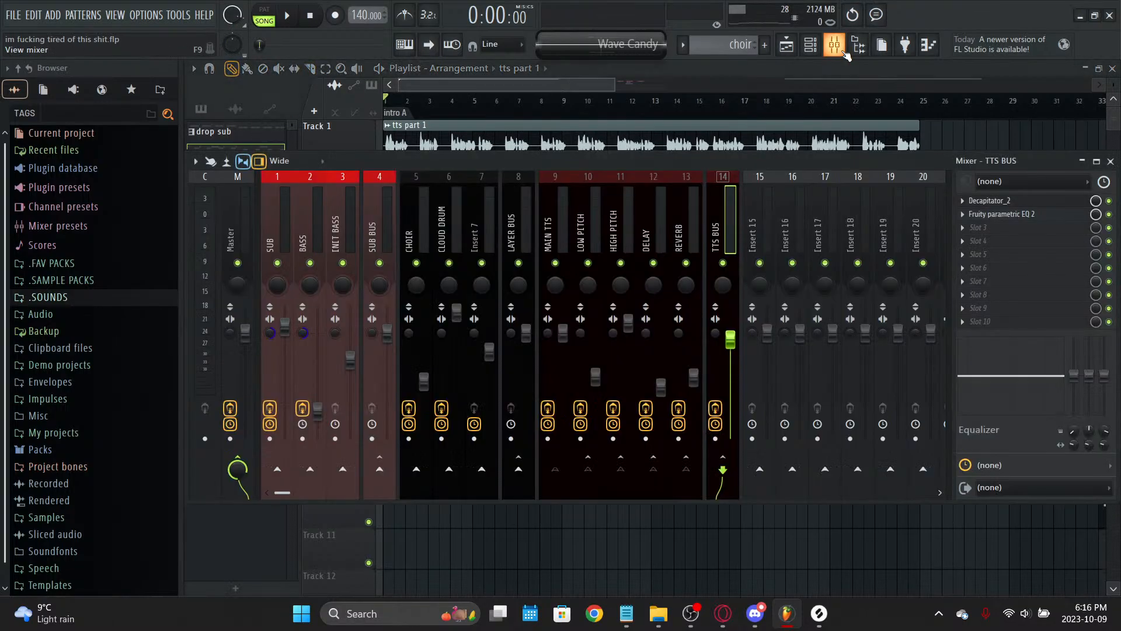
pyautogui.moveTo(682, 219); pyautogui.dragTo(562, 225)
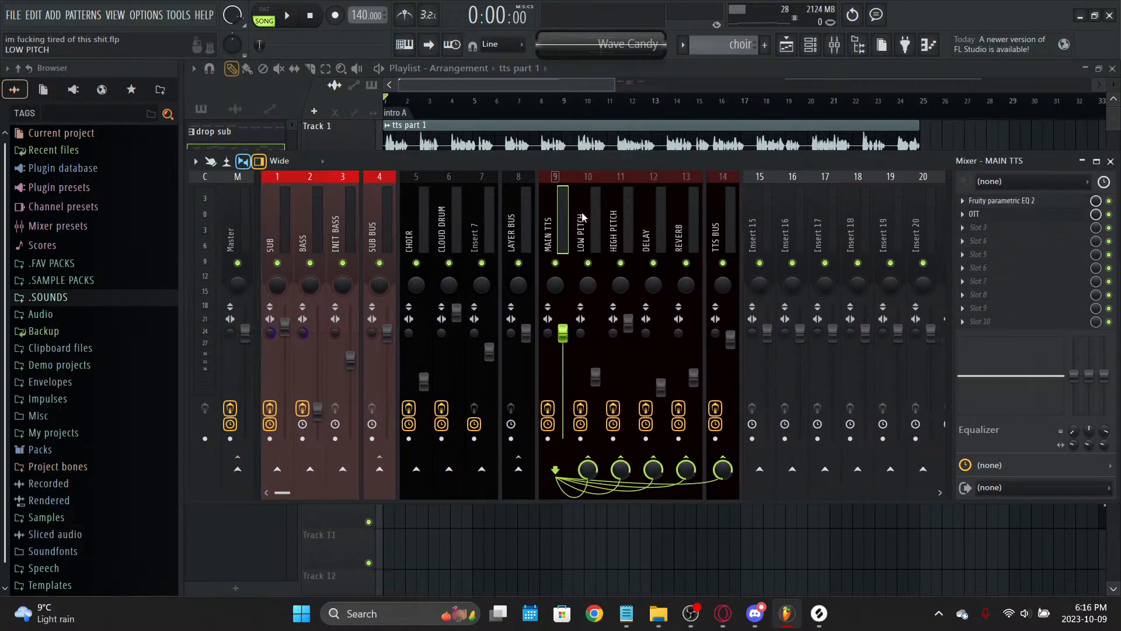
pyautogui.click(376, 200)
pyautogui.click(330, 199)
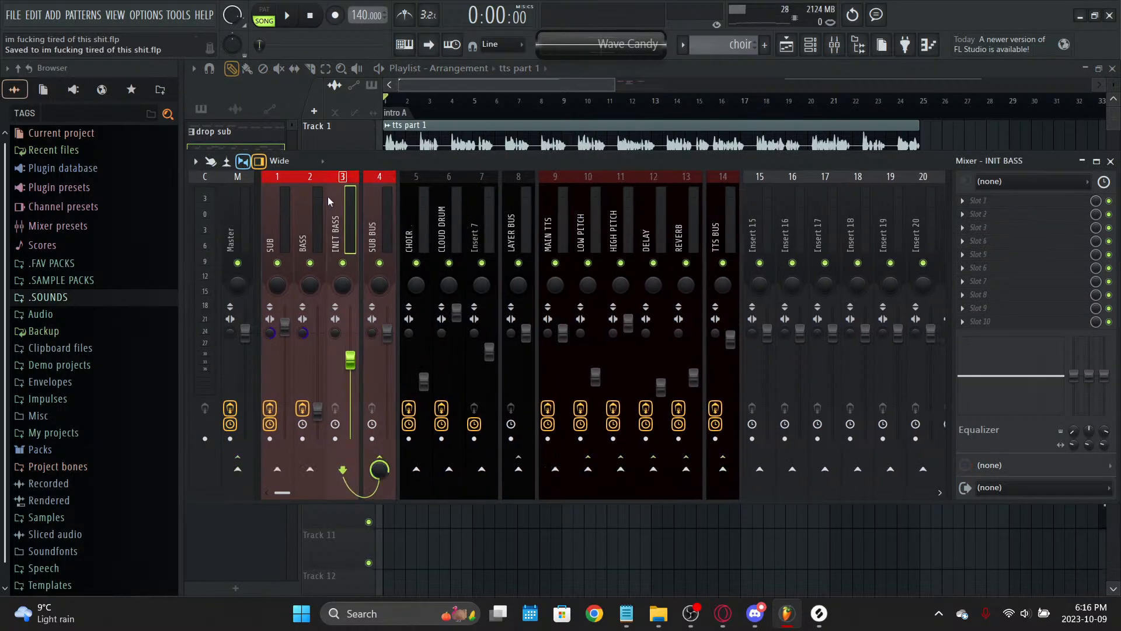
pyautogui.moveTo(391, 239); pyautogui.dragTo(263, 216)
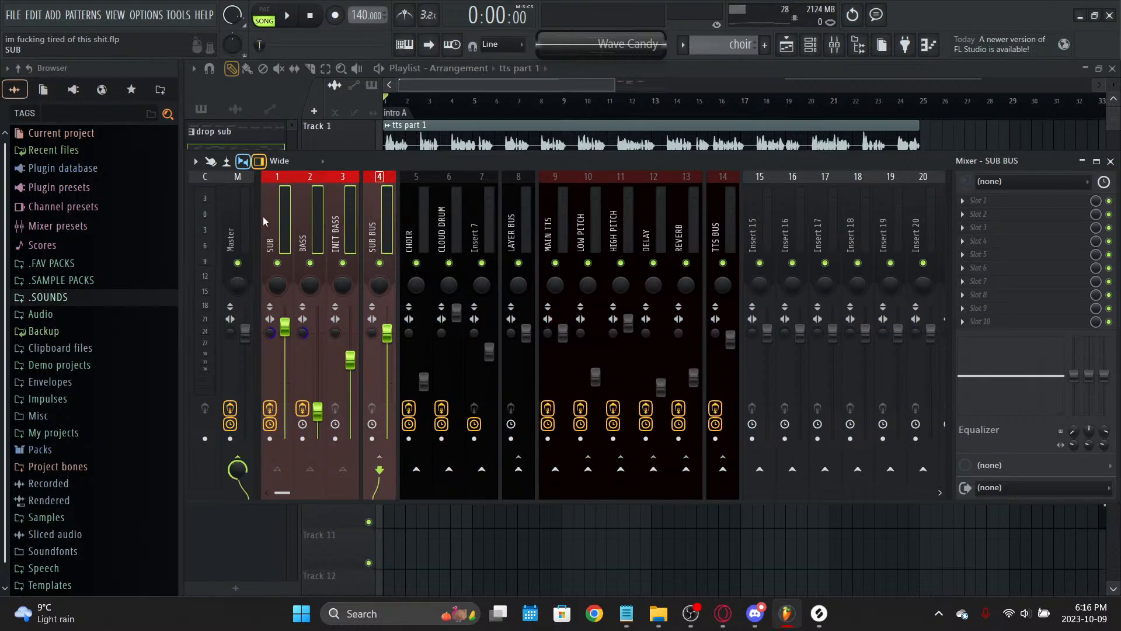
pyautogui.hotkey('alt', 'Right')
pyautogui.hotkey('alt', 'Right')
pyautogui.hotkey('alt', 'Right')
pyautogui.hotkey('alt', 'Right')
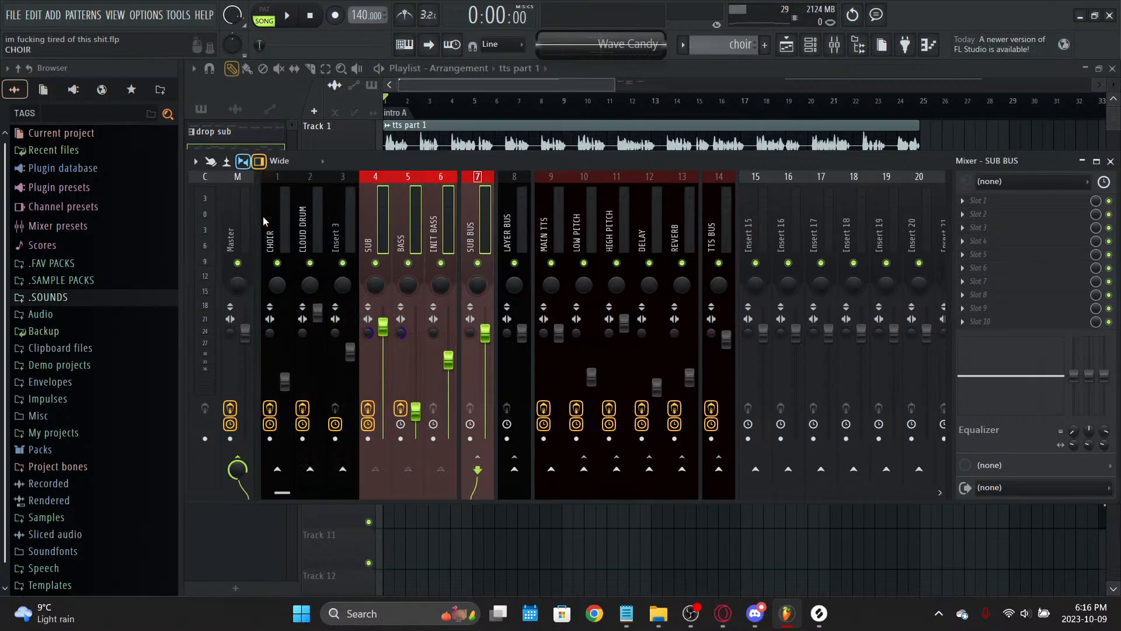
# Step: Add a separator between the LAYER BUS and SUB mixer tracks
pyautogui.click(502, 206)
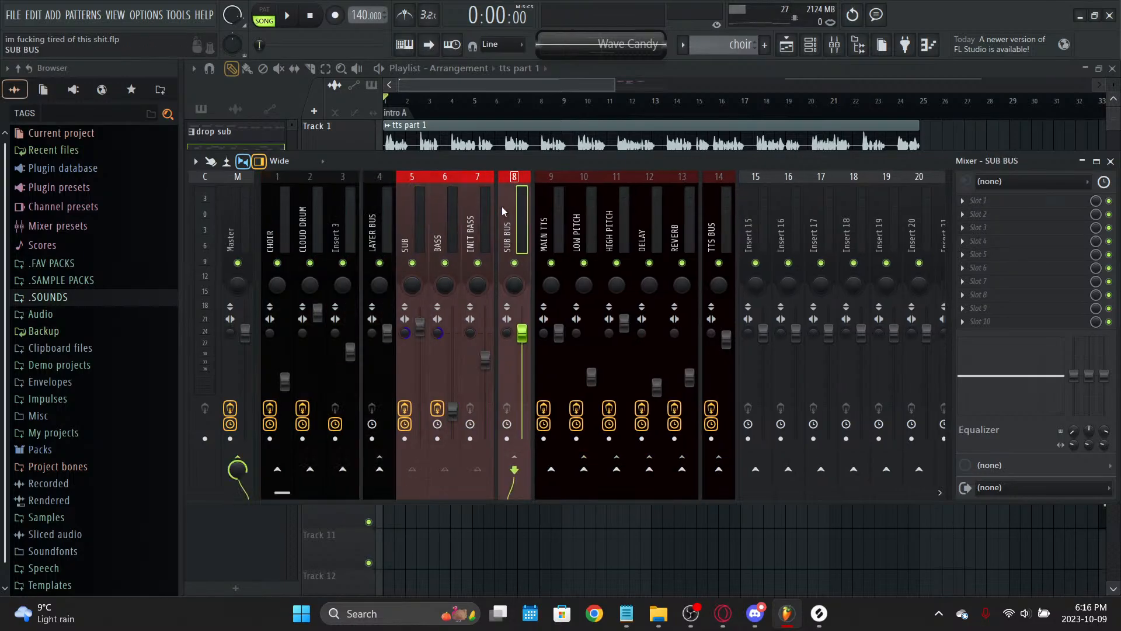
pyautogui.rightClick(392, 186)
pyautogui.click(410, 211)
pyautogui.press('Escape')
pyautogui.rightClick(401, 206)
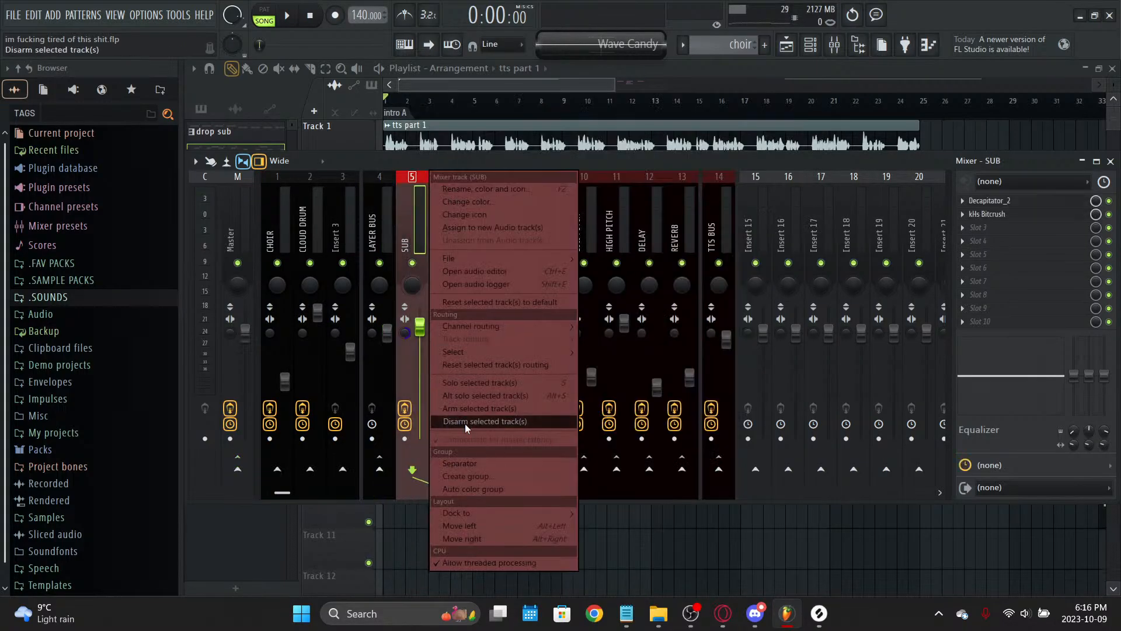
pyautogui.click(480, 465)
pyautogui.press('F9')
pyautogui.click(757, 304)
pyautogui.rightClick(780, 313)
pyautogui.click(778, 184)
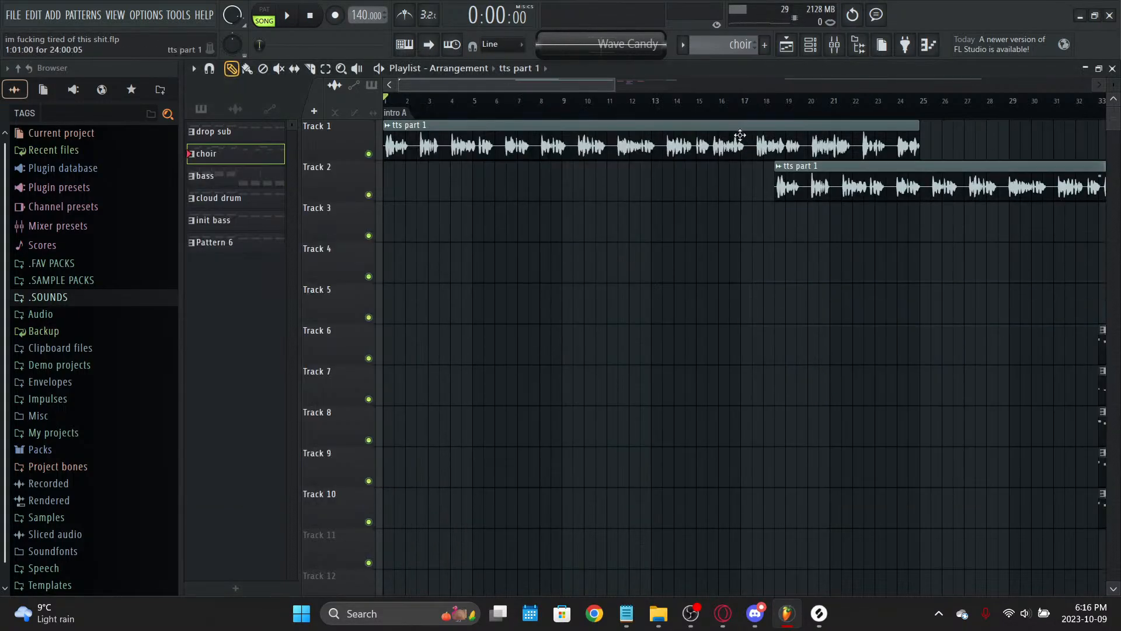
pyautogui.click(759, 127)
pyautogui.rightClick(782, 193)
# Step: Shift the tts part 1 clip on Track 1 about half a bar later, and replay the song from the start
pyautogui.press('space')
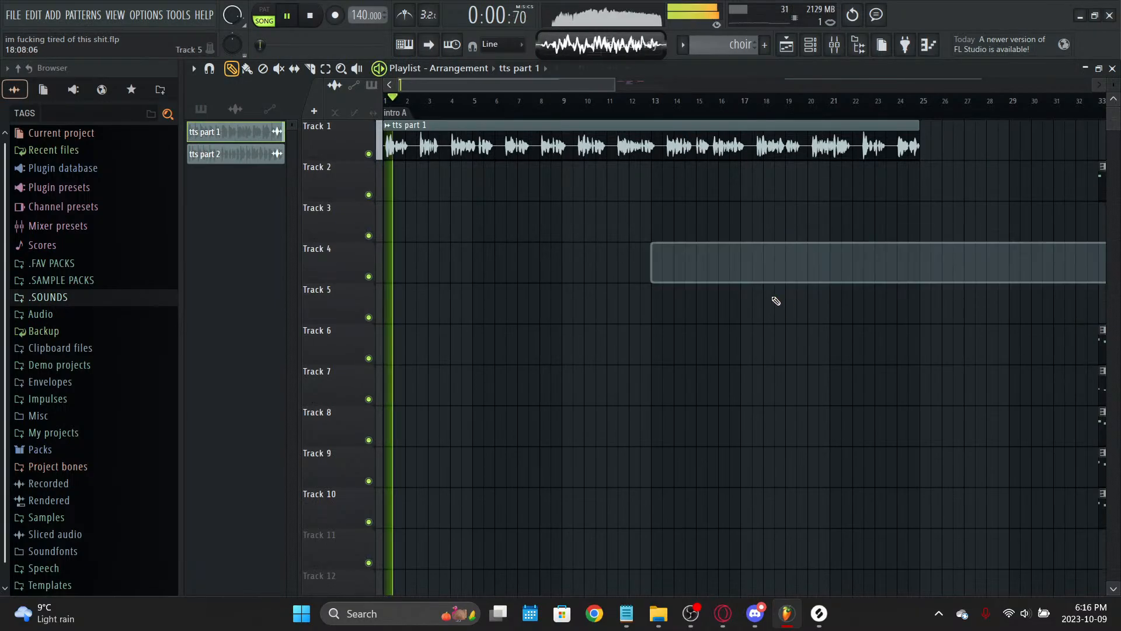
pyautogui.press('F9')
pyautogui.press('F9')
pyautogui.moveTo(518, 125); pyautogui.dragTo(529, 125)
pyautogui.press('space')
pyautogui.press('space')
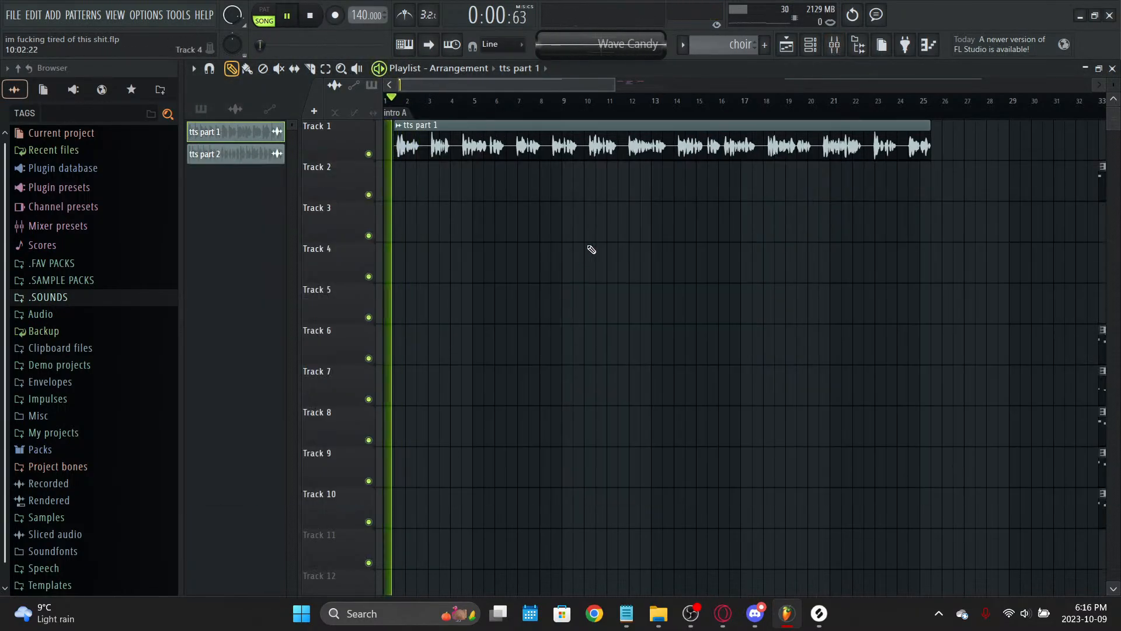
pyautogui.scroll(2, 483, 86)
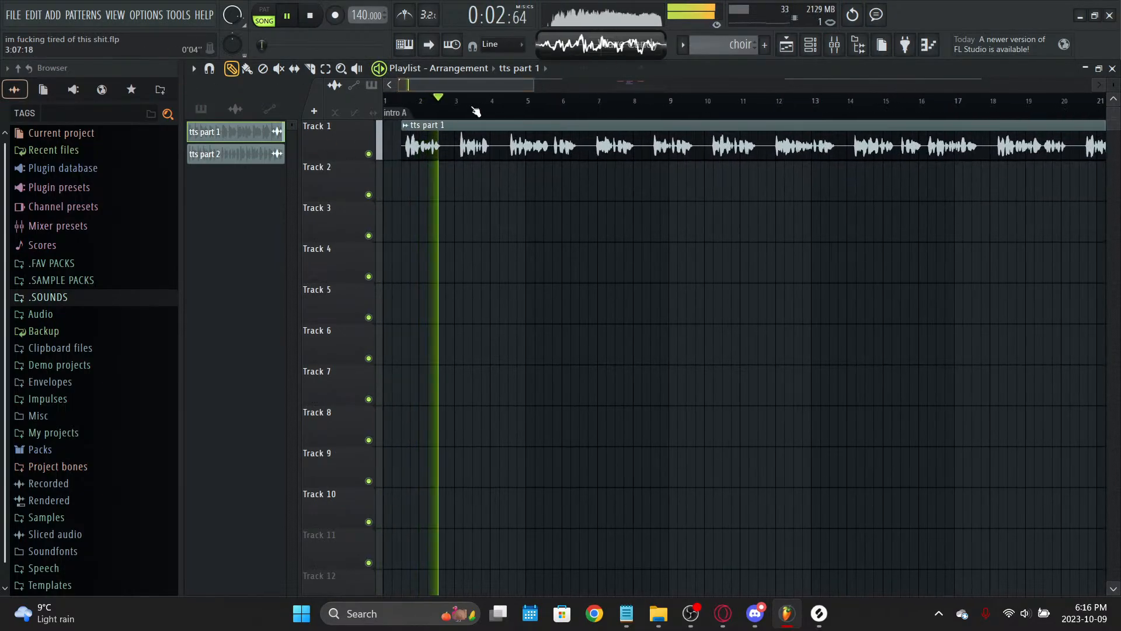
# Step: Add Fruity Limiter in TTS BUS's last effect slot and save the project
pyautogui.click(837, 47)
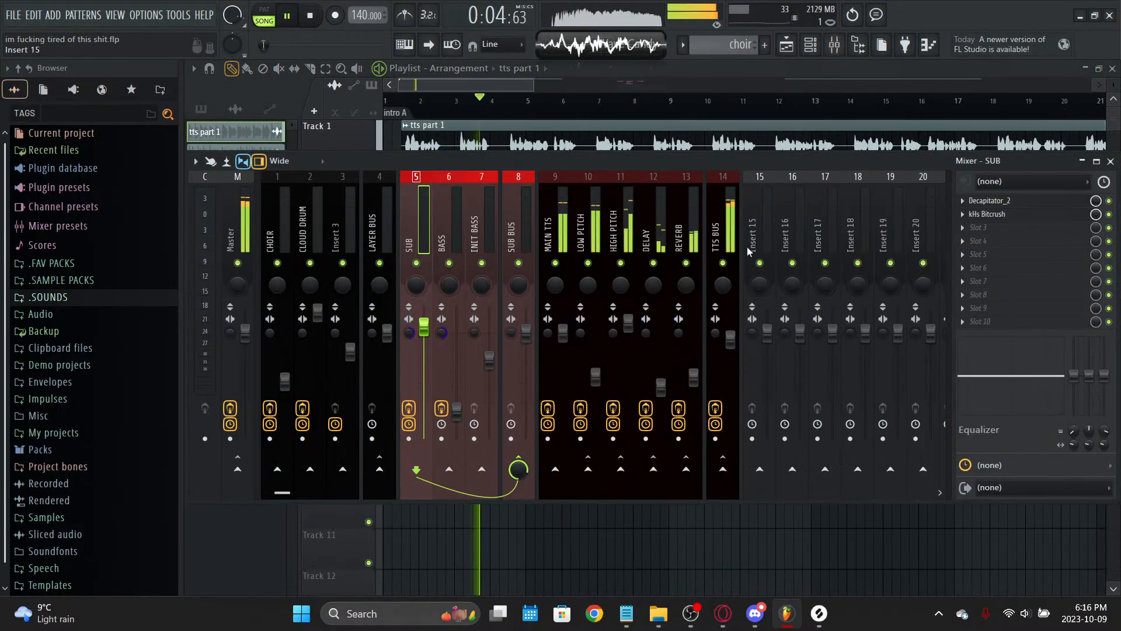
pyautogui.click(722, 238)
pyautogui.click(984, 323)
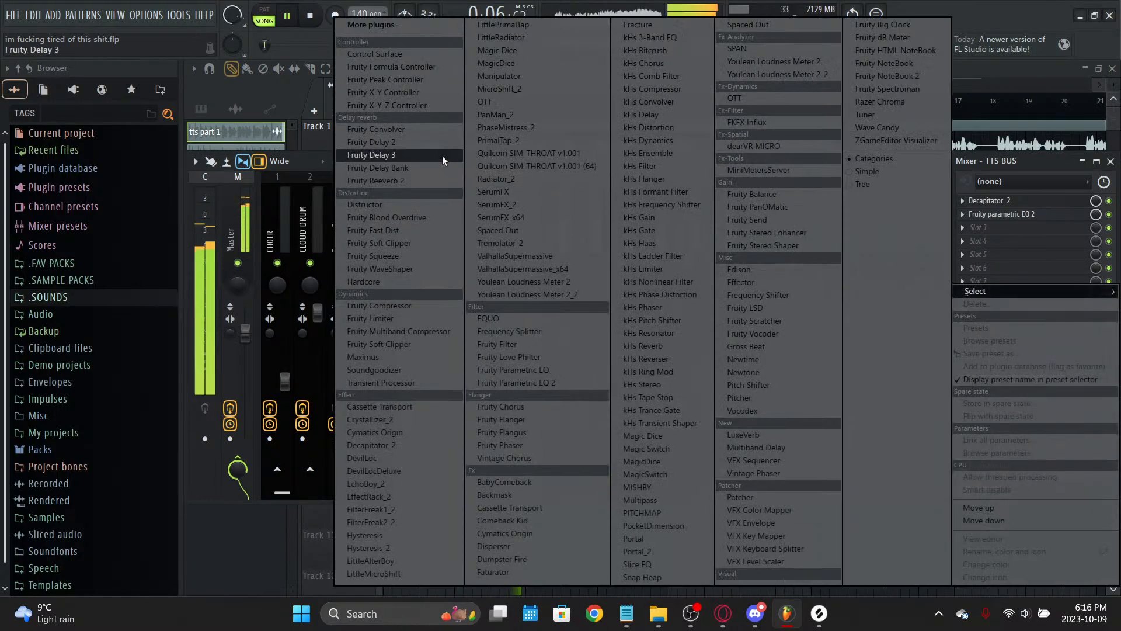
pyautogui.click(397, 320)
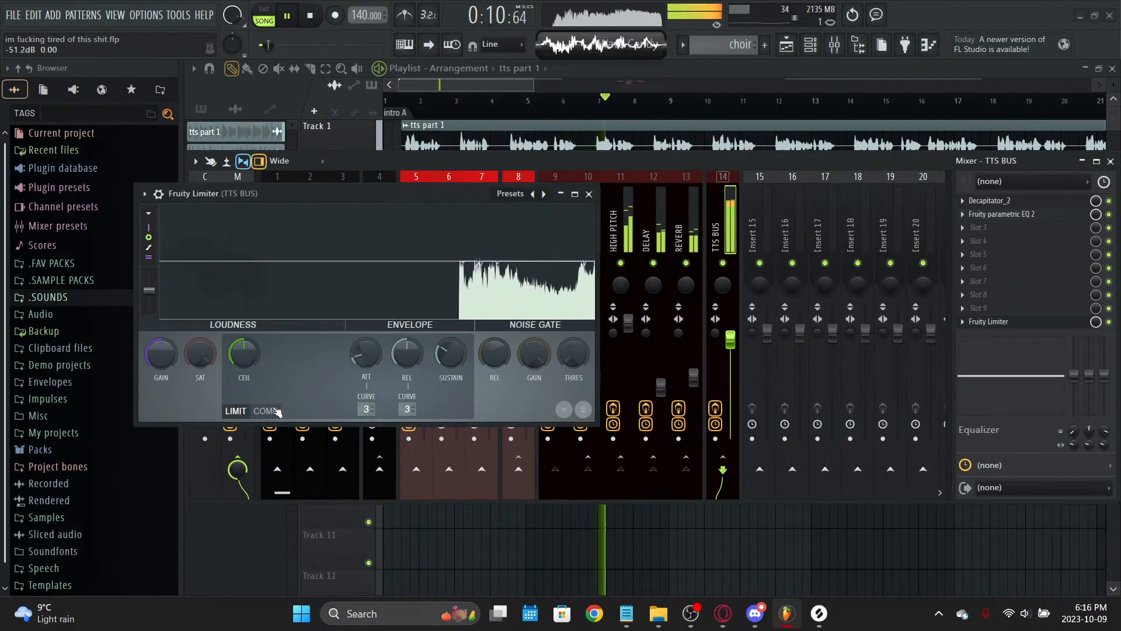
pyautogui.hotkey('ctrl', 's')
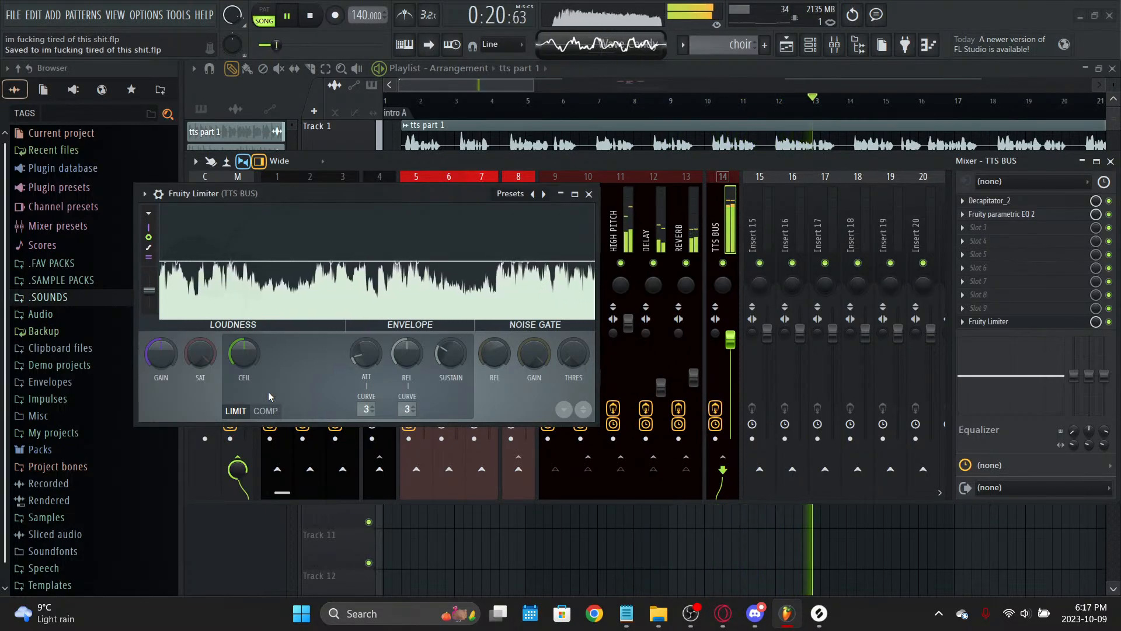
# Step: Try a lower ceiling in TTS BUS's Fruity Limiter, reset it, close the limiter and stop playback
pyautogui.moveTo(244, 354); pyautogui.dragTo(244, 413)
pyautogui.rightClick(250, 352)
pyautogui.click(265, 355)
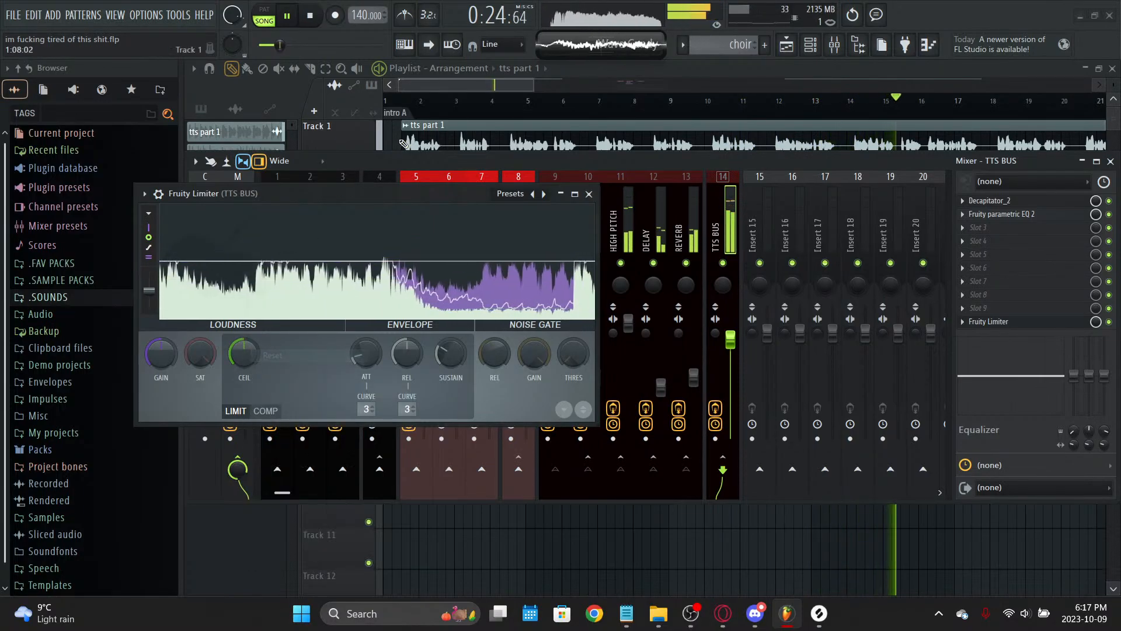
pyautogui.click(589, 194)
pyautogui.press('space')
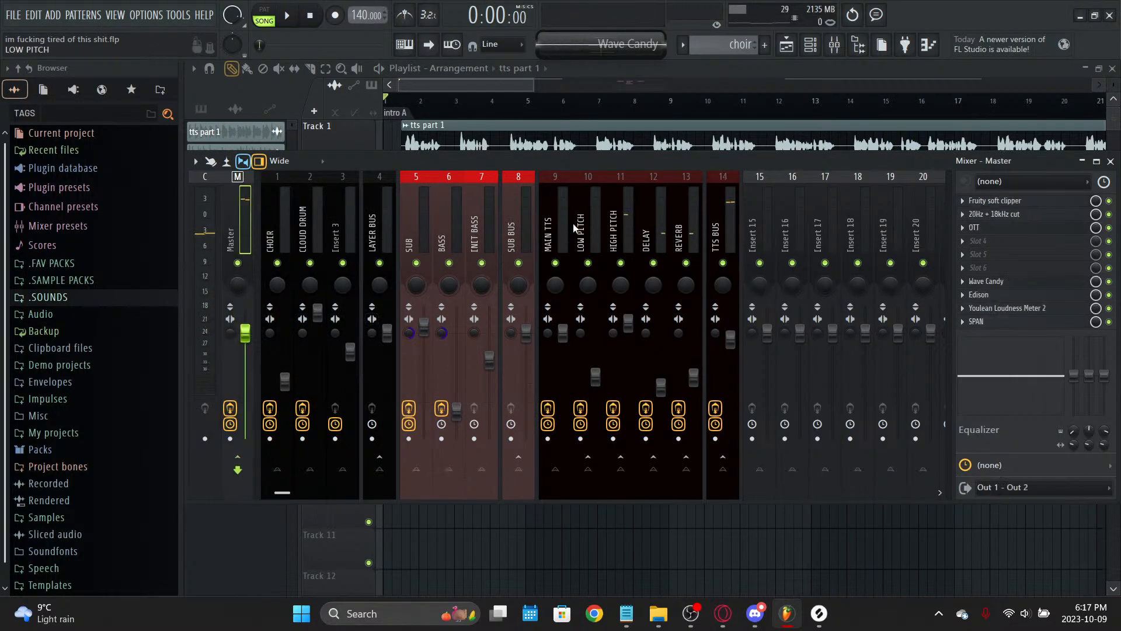
# Step: Leave the mixer for the playlist and save the current project's changes before opening another one
pyautogui.press('F9')
pyautogui.scroll(-4, 695, 114)
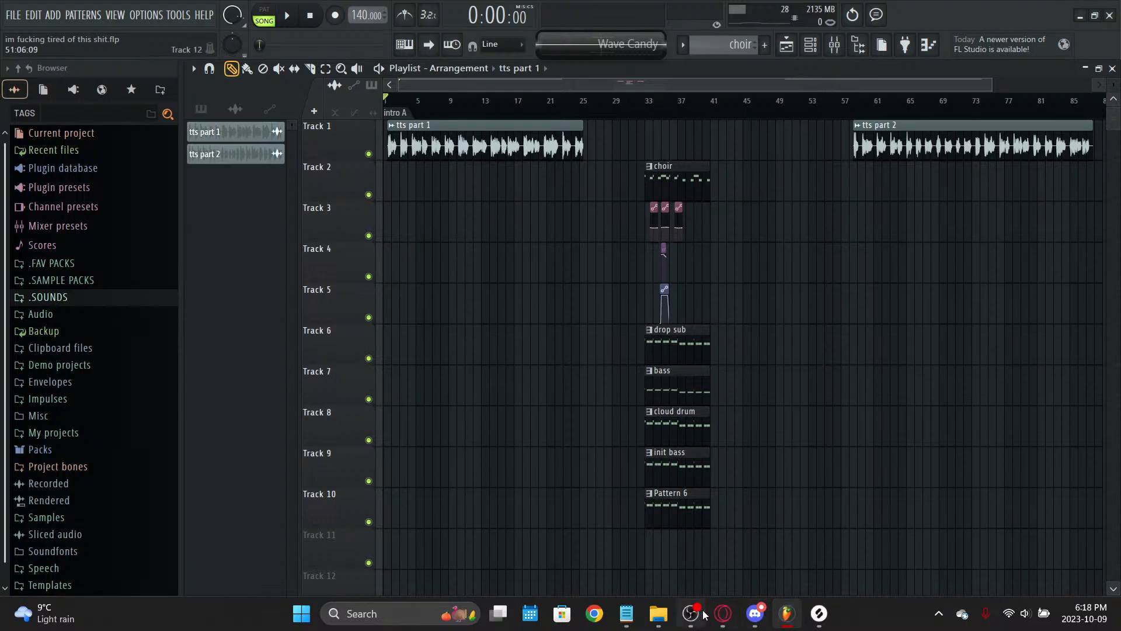
pyautogui.moveTo(712, 617)
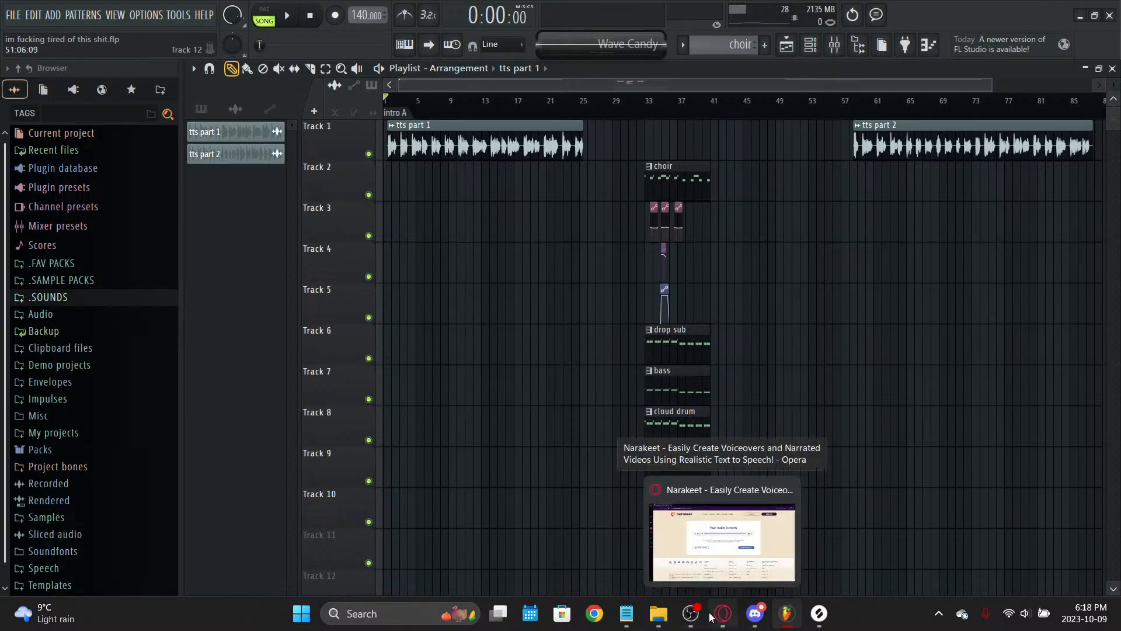
pyautogui.click(760, 315)
pyautogui.rightClick(825, 321)
pyautogui.hotkey('alt', 'F4')
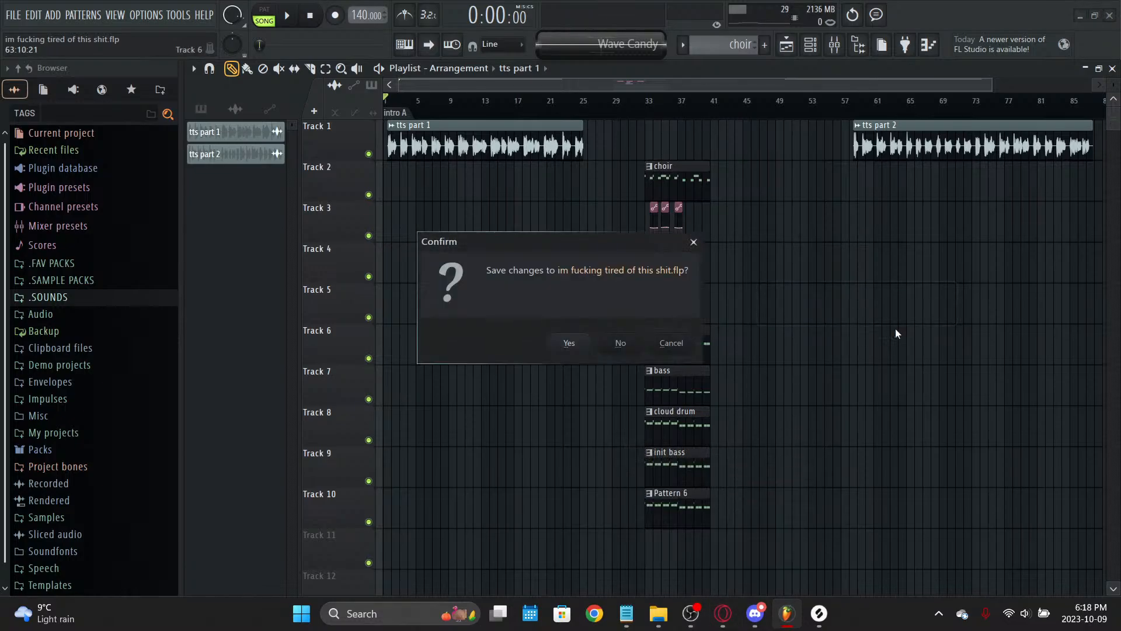
pyautogui.click(586, 342)
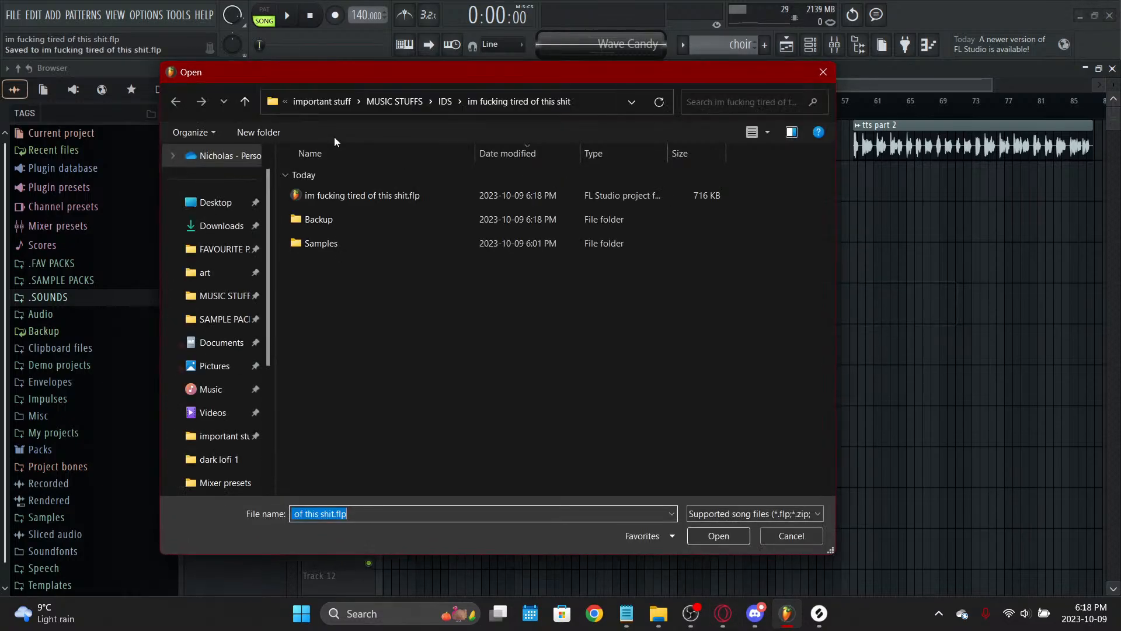
pyautogui.click(451, 100)
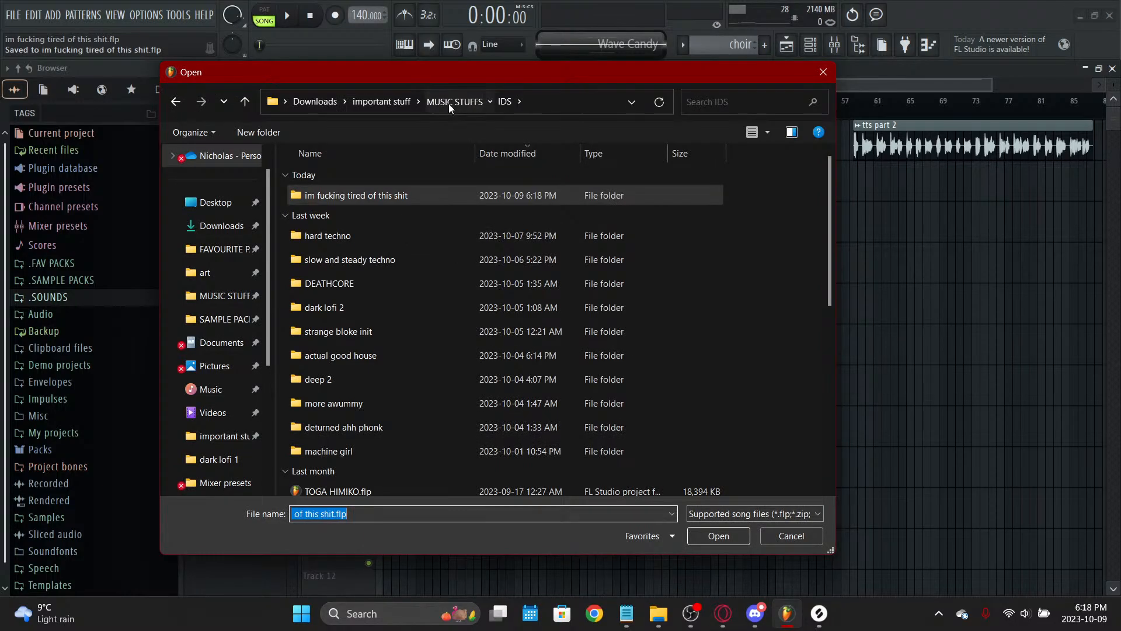
pyautogui.click(448, 103)
pyautogui.doubleClick(372, 237)
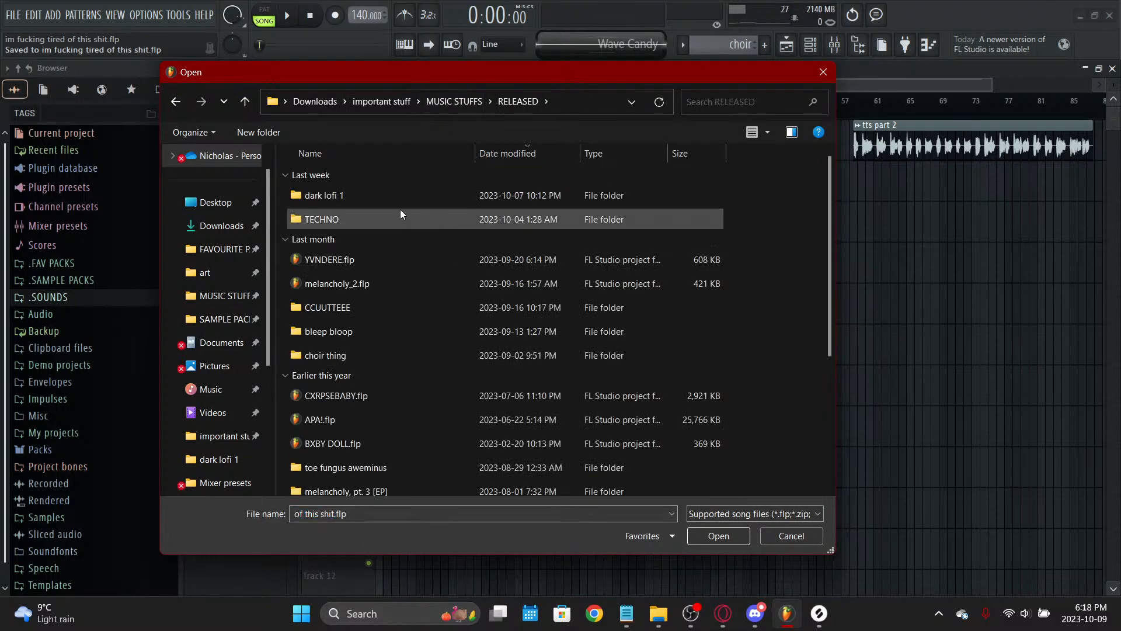
pyautogui.scroll(-3, 401, 210)
pyautogui.click(786, 534)
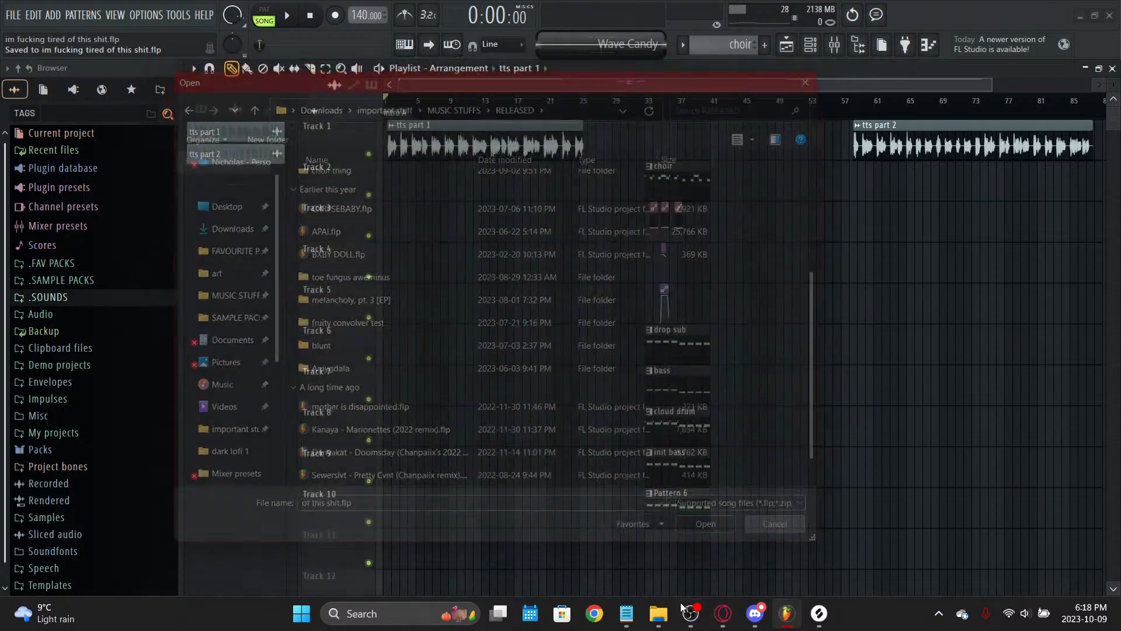
# Step: Switch to File Explorer and open the RELEASED folder inside MUSIC STUFFS
pyautogui.hotkey('alt', 'Tab')
pyautogui.scroll(-4, 75, 350)
pyautogui.scroll(3, 82, 292)
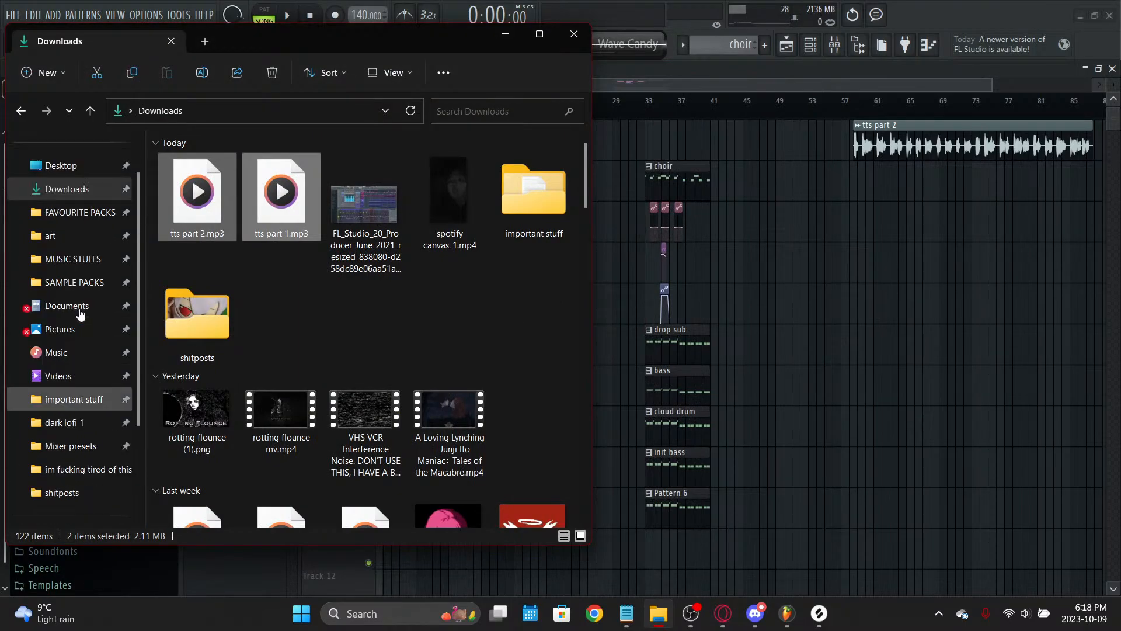
pyautogui.click(74, 261)
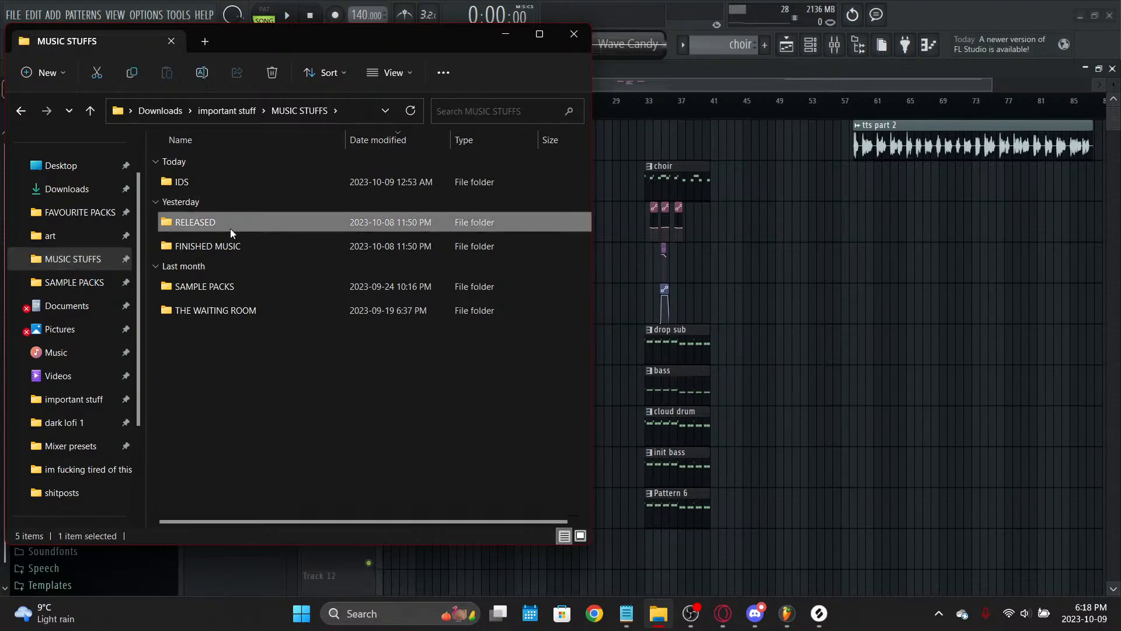
pyautogui.doubleClick(231, 226)
pyautogui.scroll(-1, 246, 274)
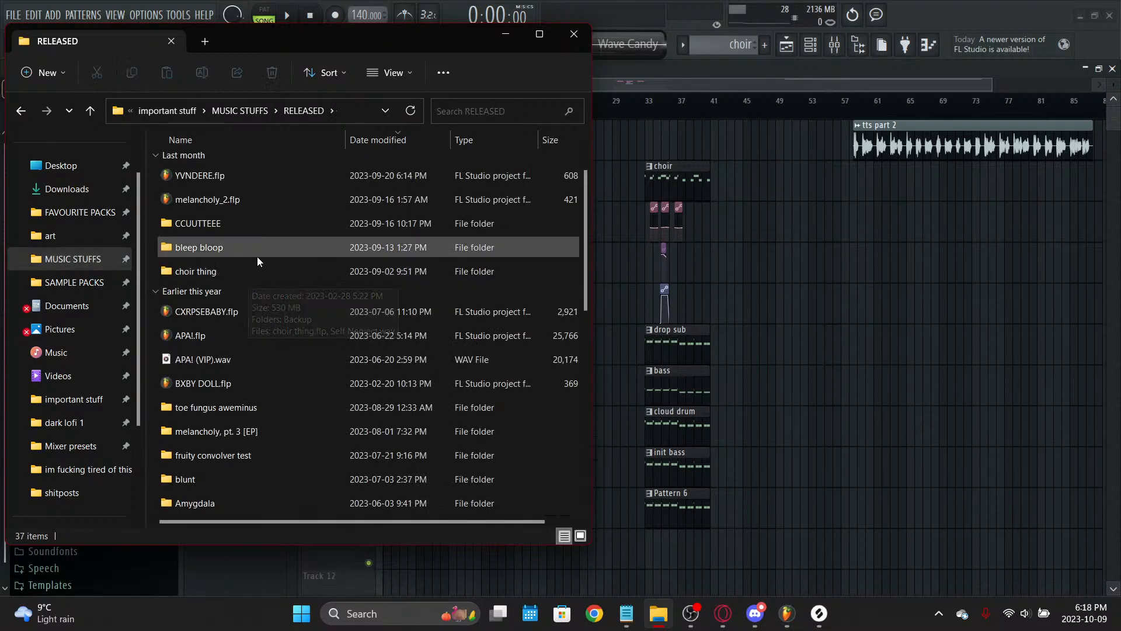
# Step: Look through the bleep bloop, choir thing, toe fungus aweminus and melancholy, pt. 3 [EP] folders for the reference project
pyautogui.doubleClick(257, 257)
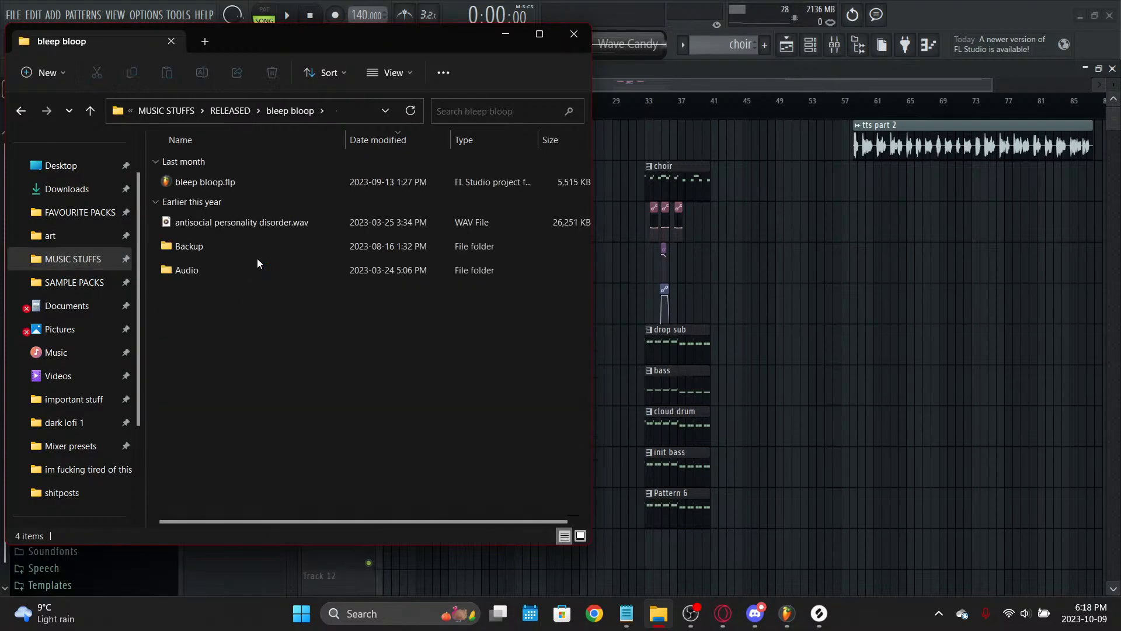
pyautogui.rightClick(264, 259)
pyautogui.click(223, 279)
pyautogui.click(237, 111)
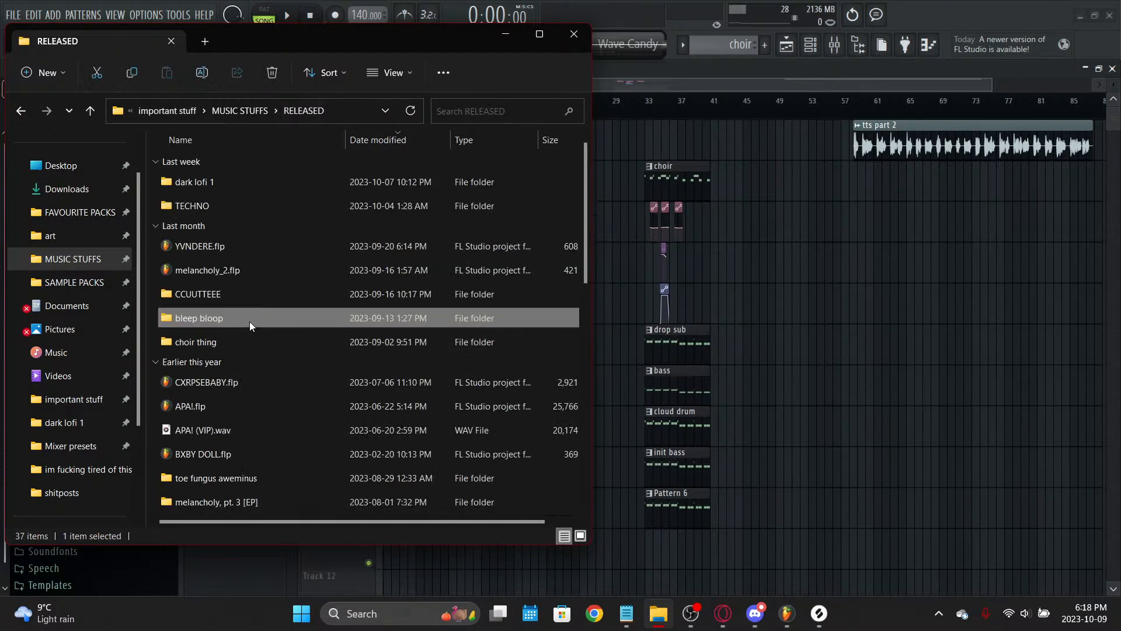
pyautogui.doubleClick(258, 336)
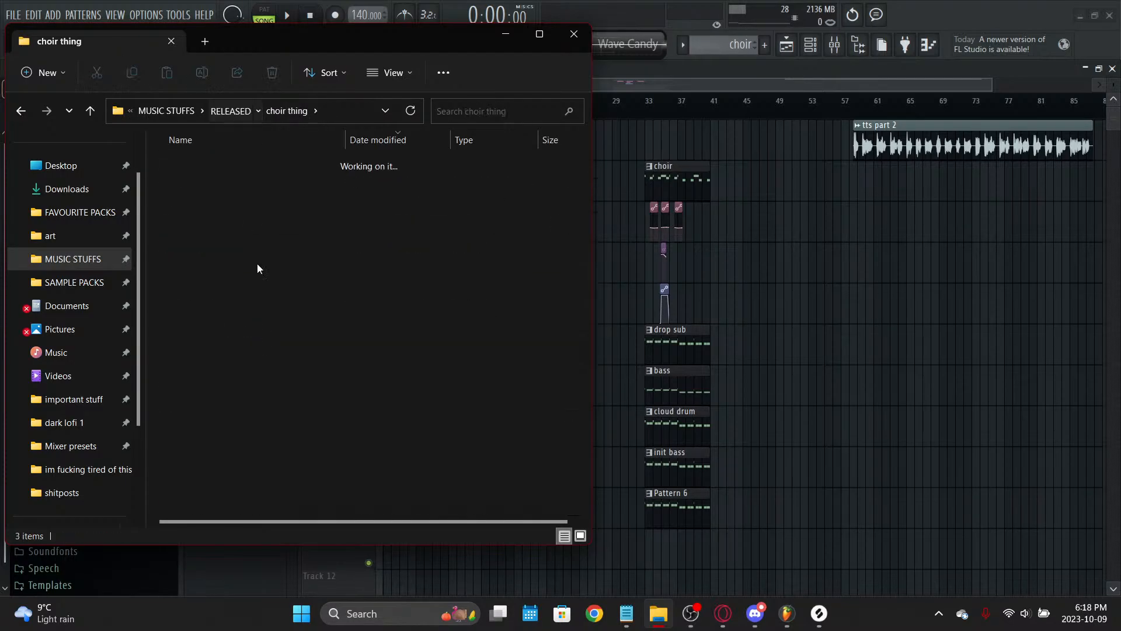
pyautogui.hotkey('alt', 'Left')
pyautogui.doubleClick(237, 404)
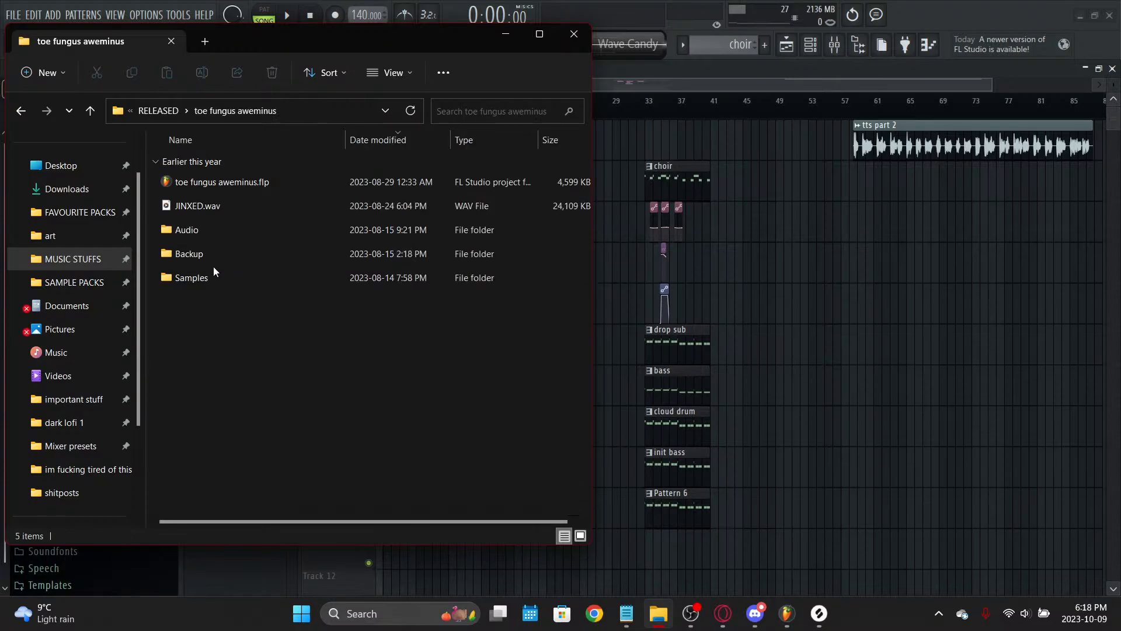
pyautogui.click(158, 111)
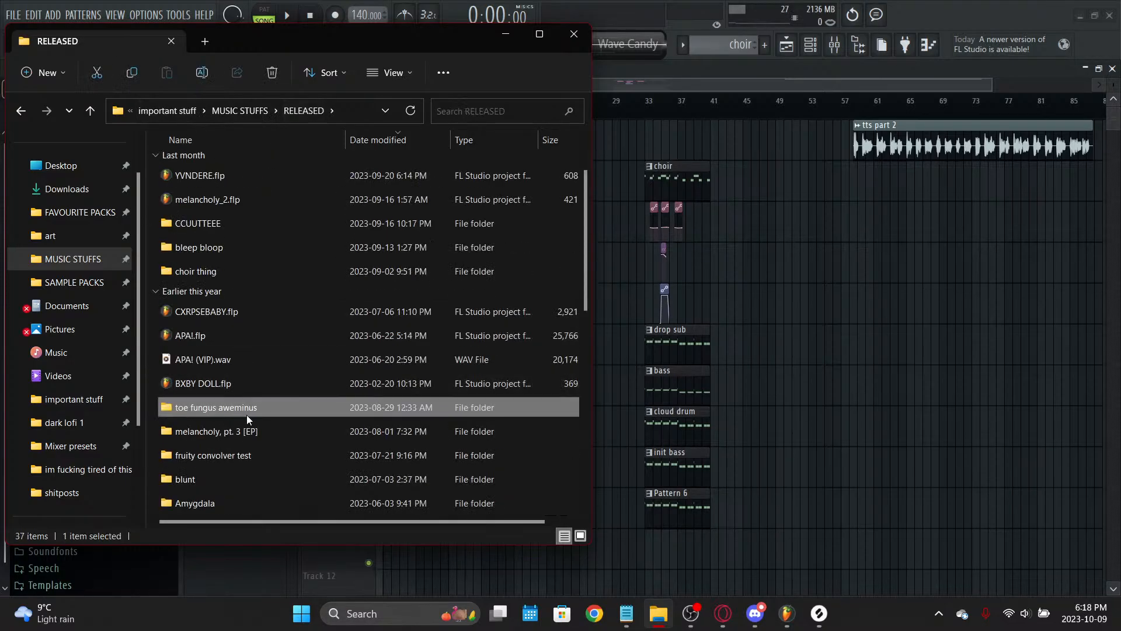
pyautogui.doubleClick(249, 425)
pyautogui.click(175, 112)
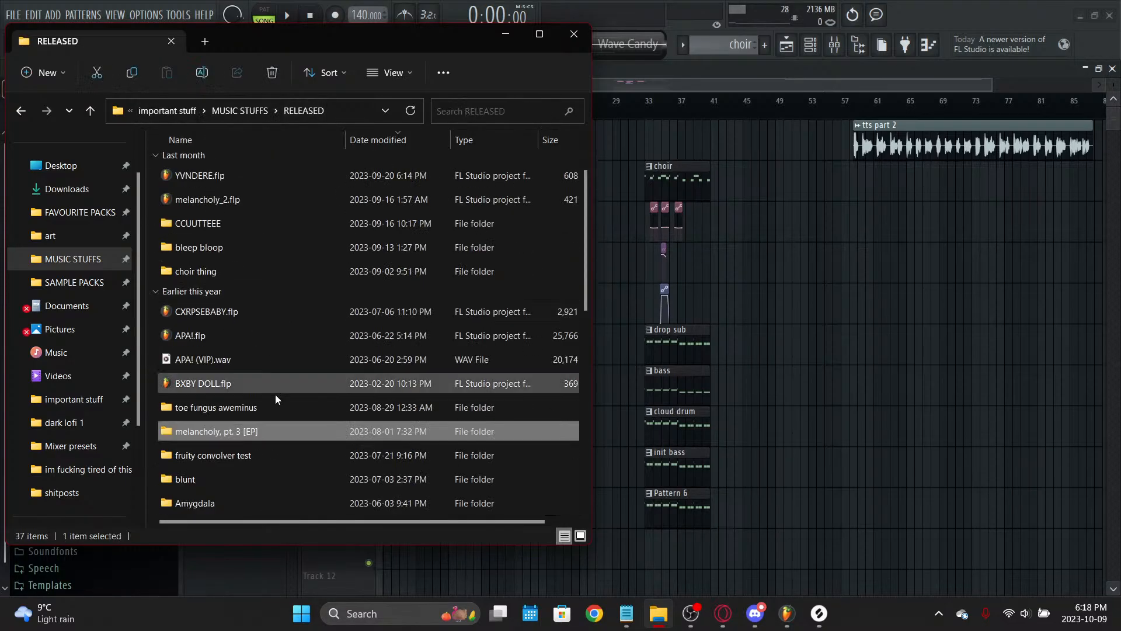
# Step: Open the project in the fruity convolver test folder and dismiss the missing-samples report
pyautogui.doubleClick(285, 455)
pyautogui.doubleClick(272, 188)
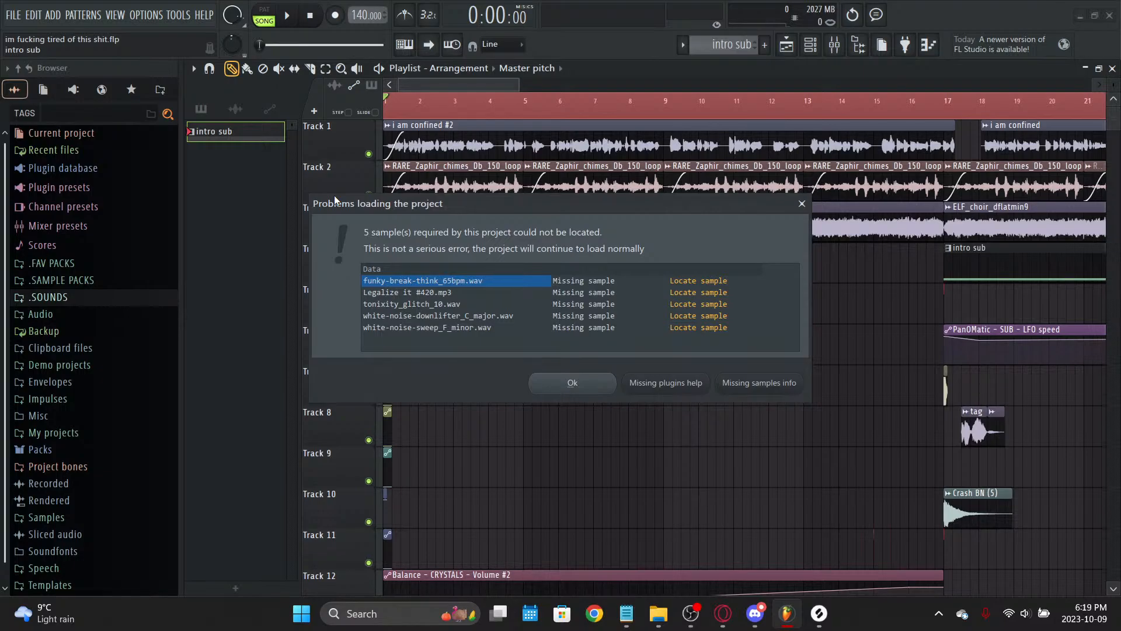
pyautogui.click(490, 294)
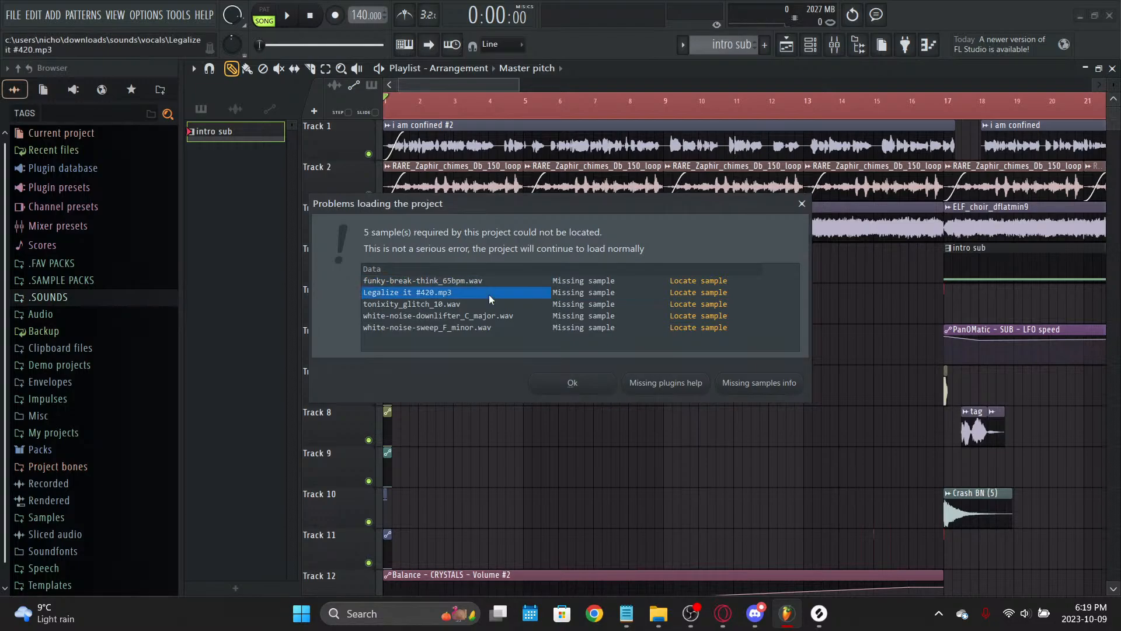
pyautogui.click(552, 386)
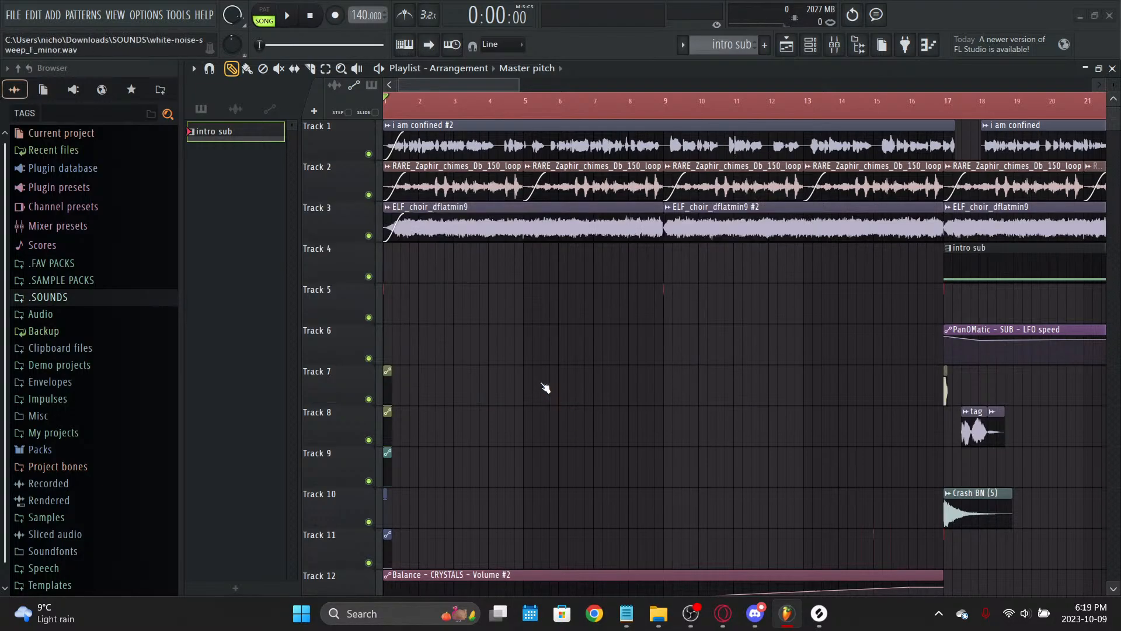
# Step: Play the opened song and listen to the section around bar 17
pyautogui.press('space')
pyautogui.click(584, 105)
pyautogui.moveTo(593, 86); pyautogui.dragTo(713, 84)
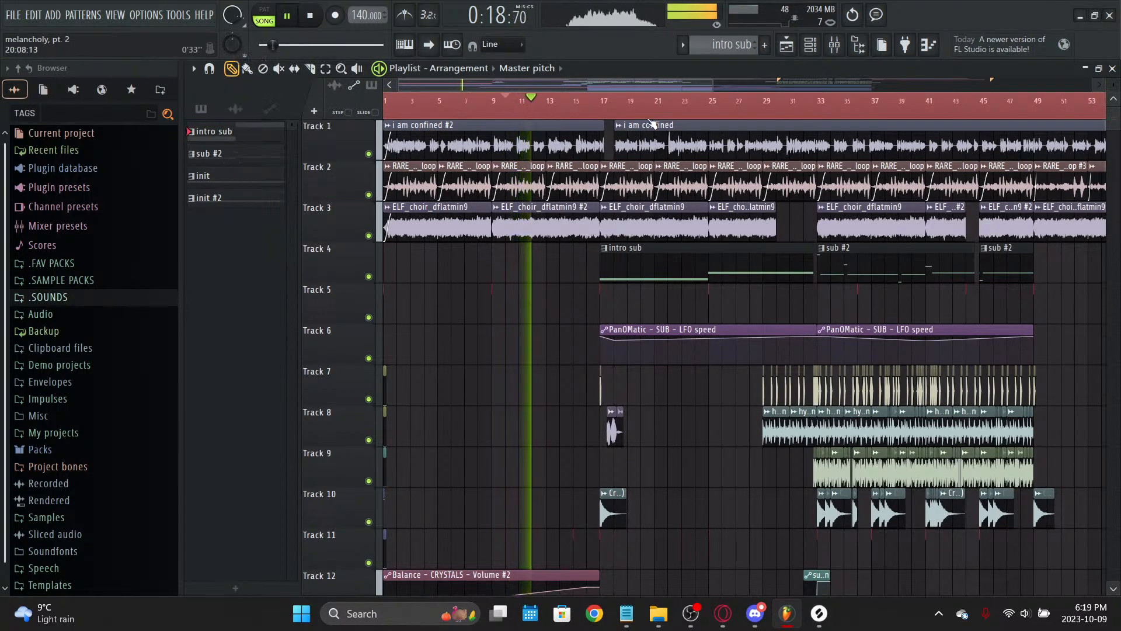
pyautogui.click(623, 111)
pyautogui.scroll(3, 651, 111)
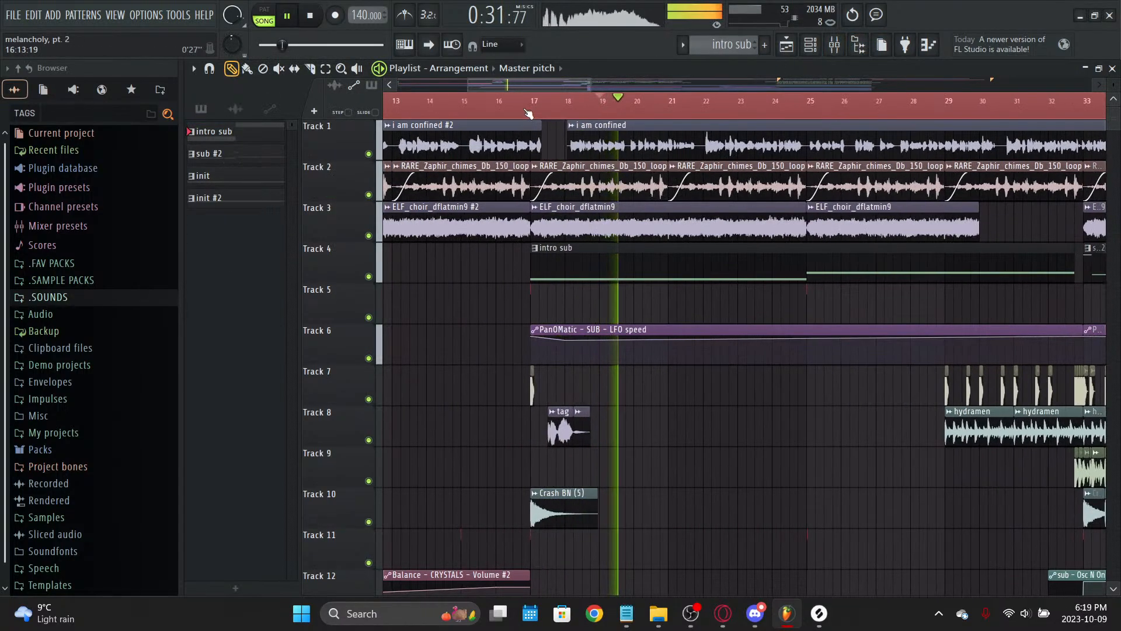
pyautogui.click(526, 111)
pyautogui.scroll(3, 536, 112)
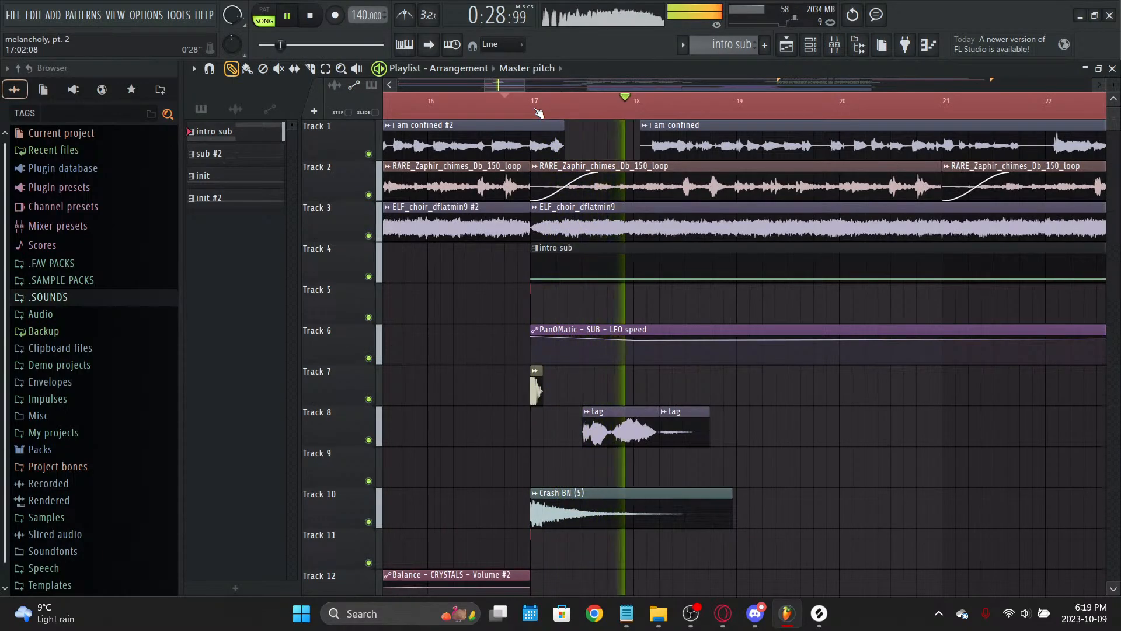
pyautogui.scroll(-3, 590, 102)
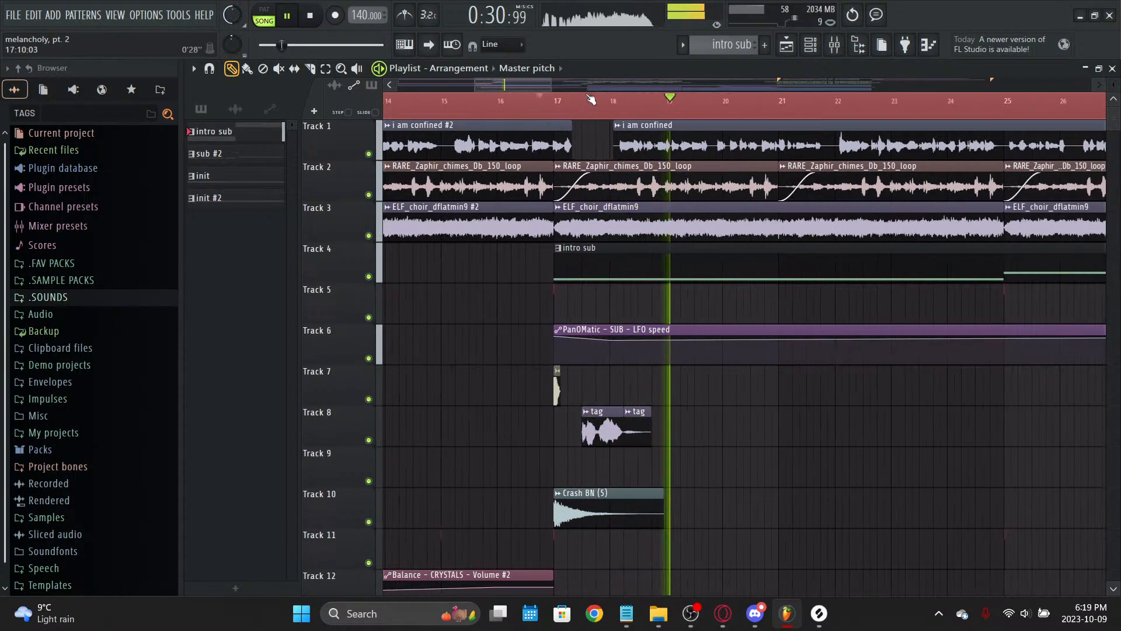
pyautogui.hscroll(3, 584, 104)
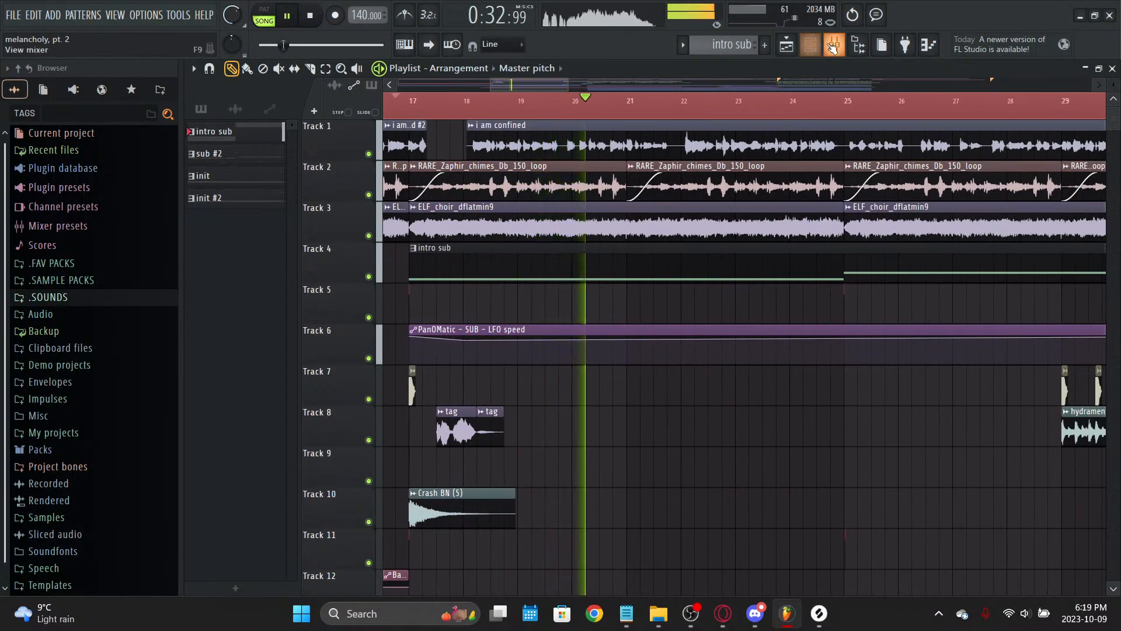
# Step: Show the reference project's mixer and inspect the CONFINED BUS track's effects
pyautogui.press('F9')
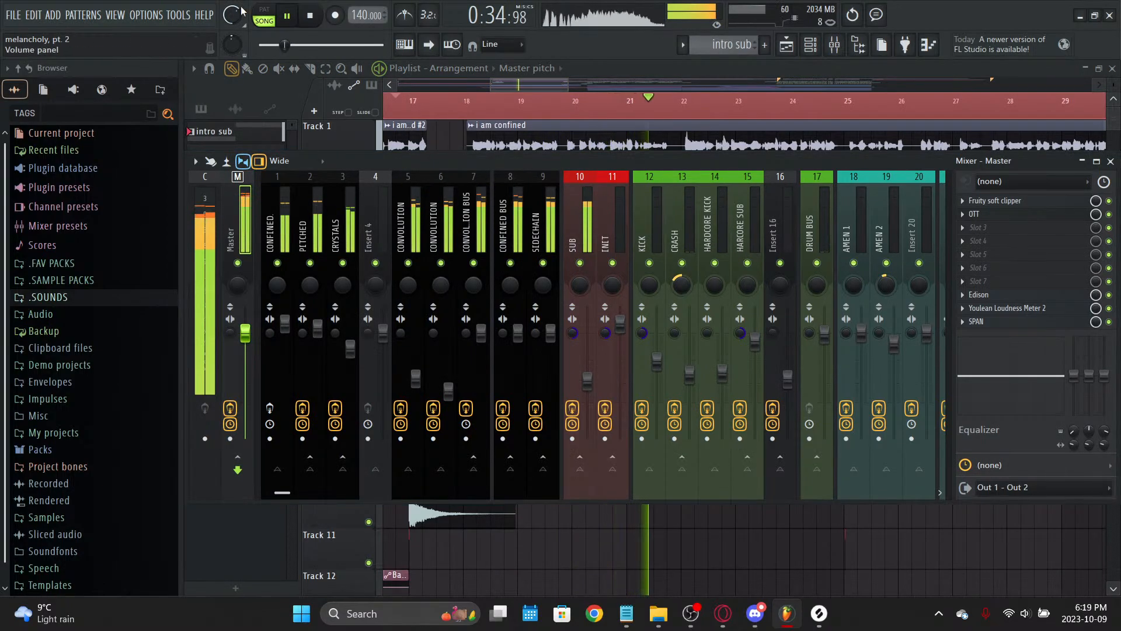
pyautogui.press('F9')
pyautogui.scroll(-4, 346, 281)
pyautogui.scroll(4, 345, 280)
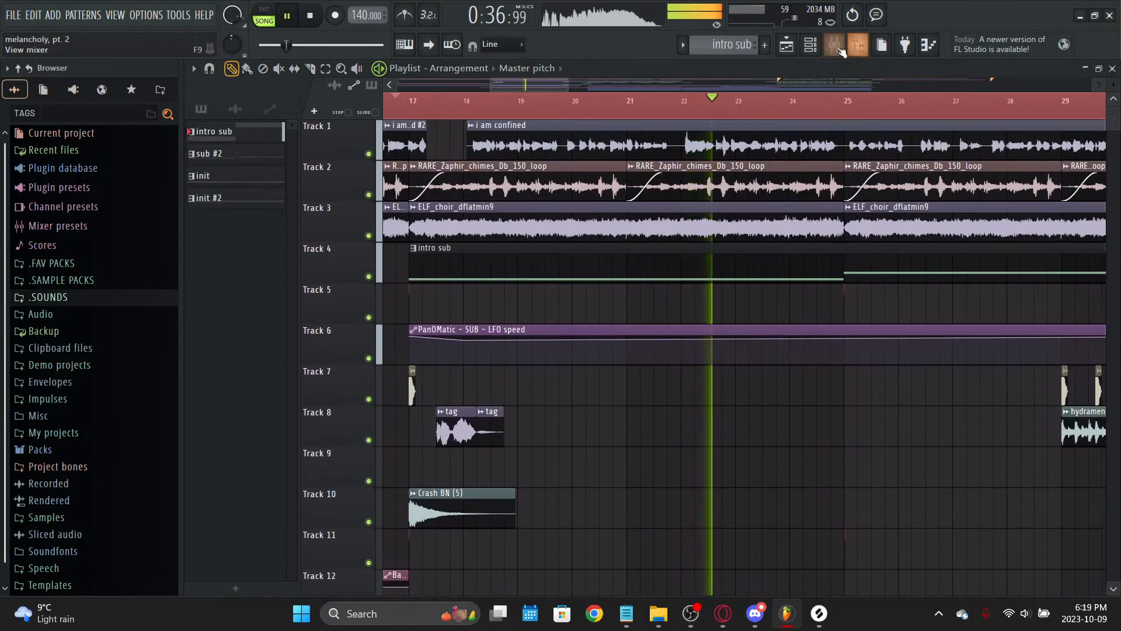
pyautogui.press('F9')
pyautogui.scroll(5, 646, 192)
pyautogui.click(522, 221)
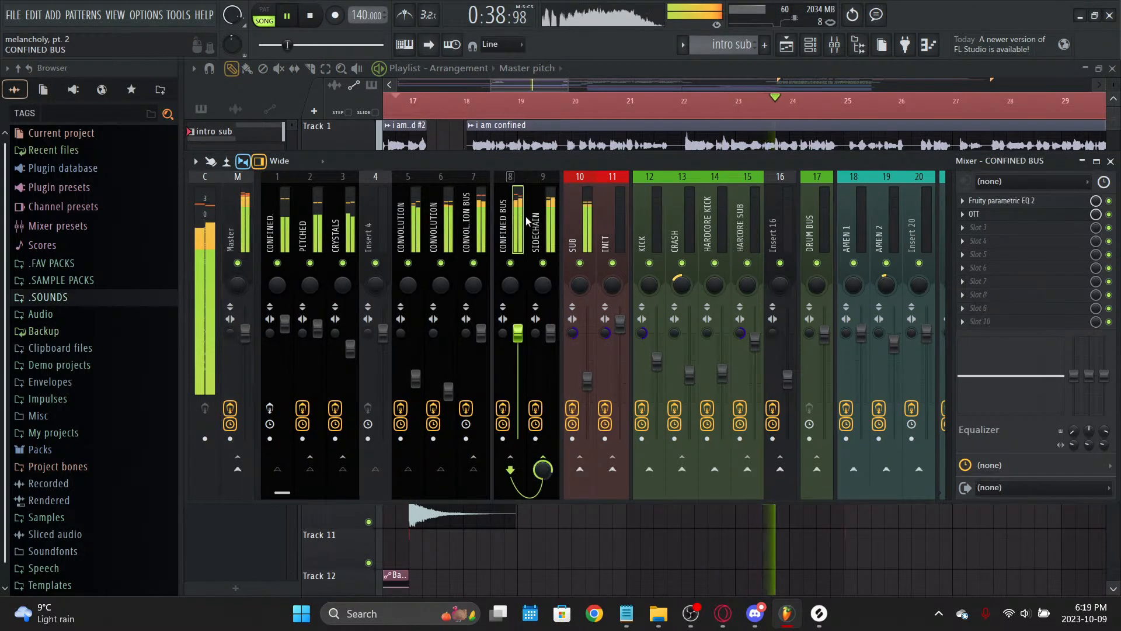
# Step: Isolate the SIDECHAIN and CONFINED BUS mixer tracks to hear them without the sub and drums
pyautogui.rightClick(544, 263)
pyautogui.click(474, 263)
pyautogui.click(441, 263)
pyautogui.click(408, 263)
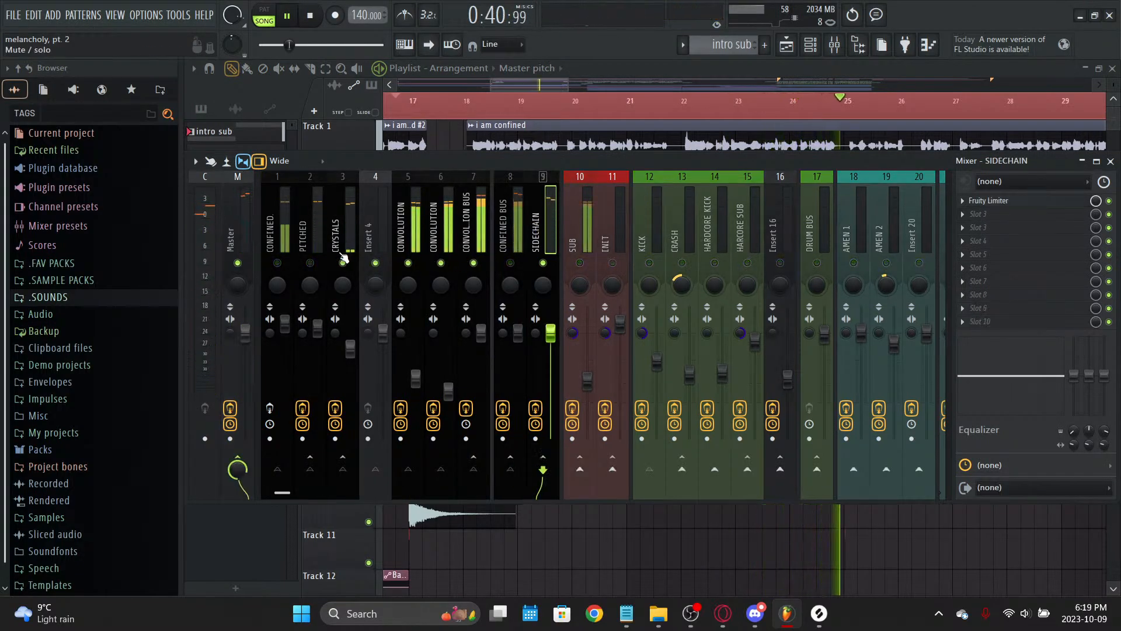
pyautogui.click(512, 264)
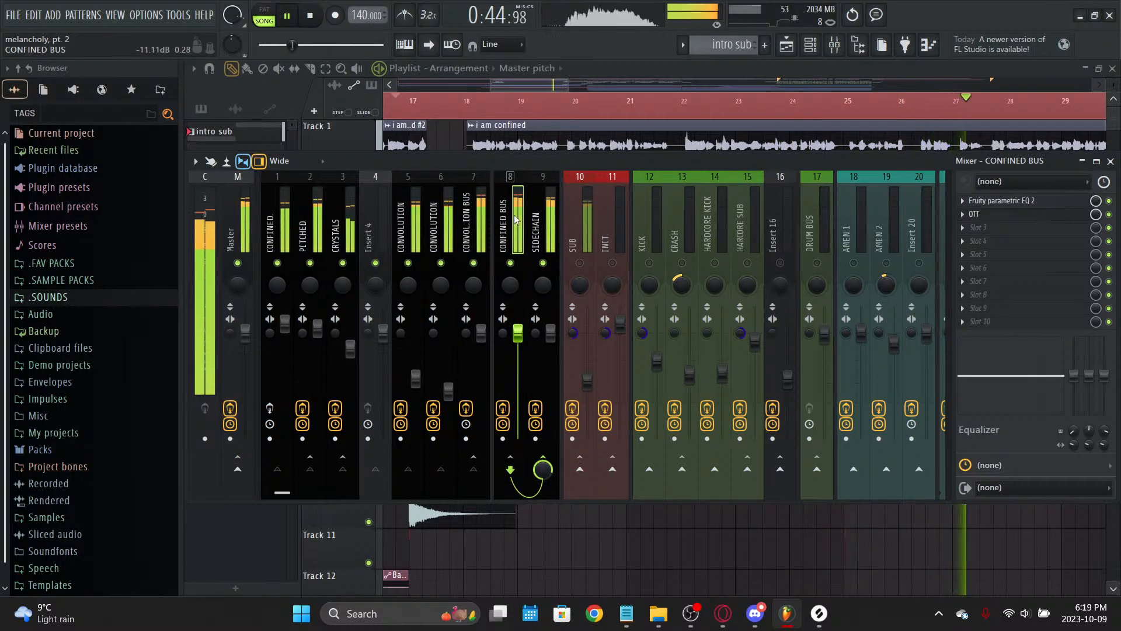
# Step: Solo the choir clips on Track 3 in the playlist and replay from about bar 17
pyautogui.press('F9')
pyautogui.rightClick(369, 236)
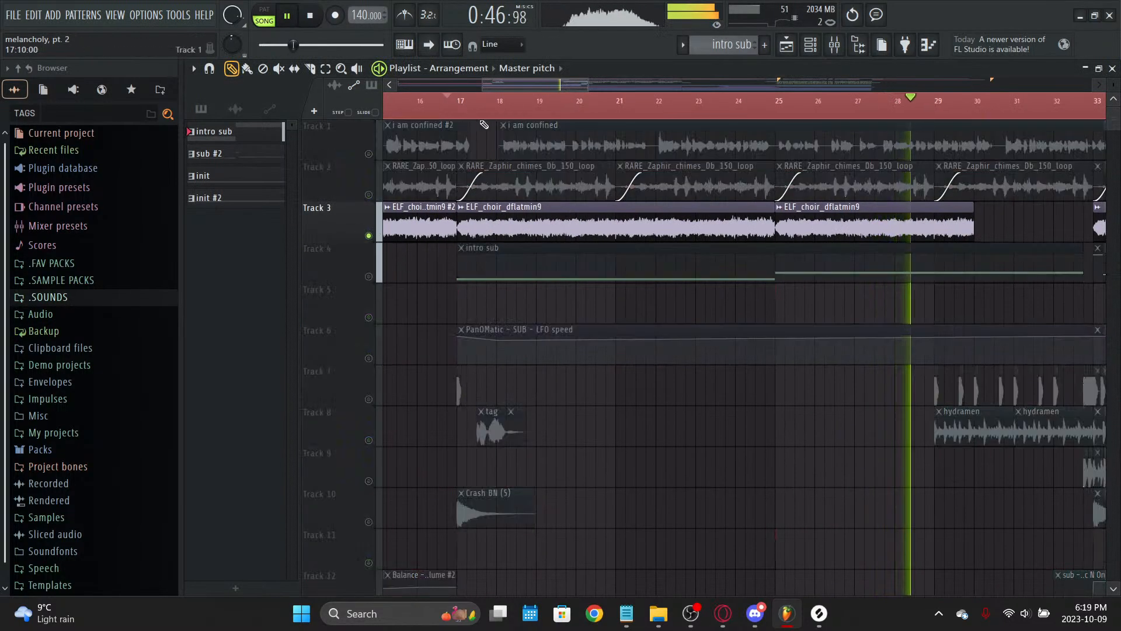
pyautogui.click(477, 103)
# Step: Examine the effect chains on the SIDECHAIN track and the second CONVOLUTION track in the mixer
pyautogui.press('F9')
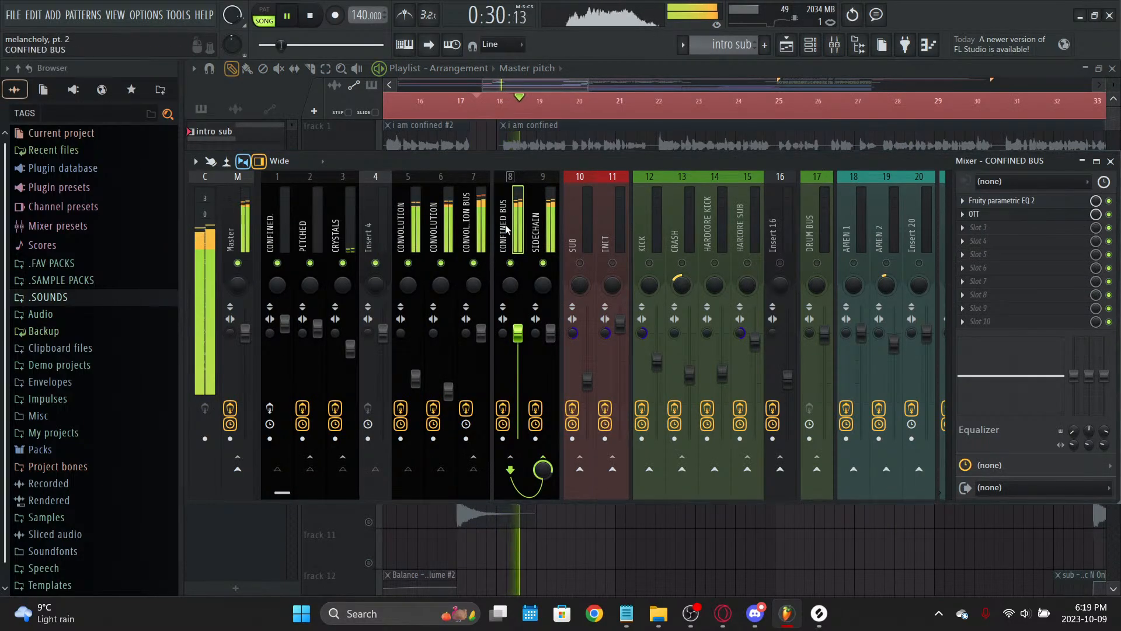
pyautogui.click(543, 243)
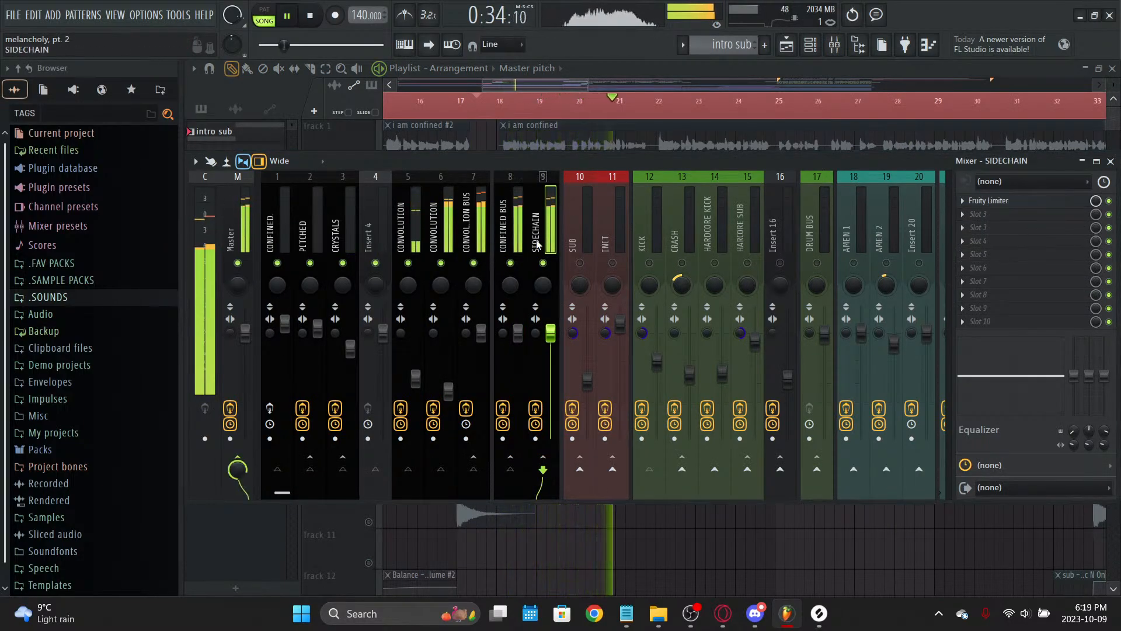
pyautogui.click(449, 229)
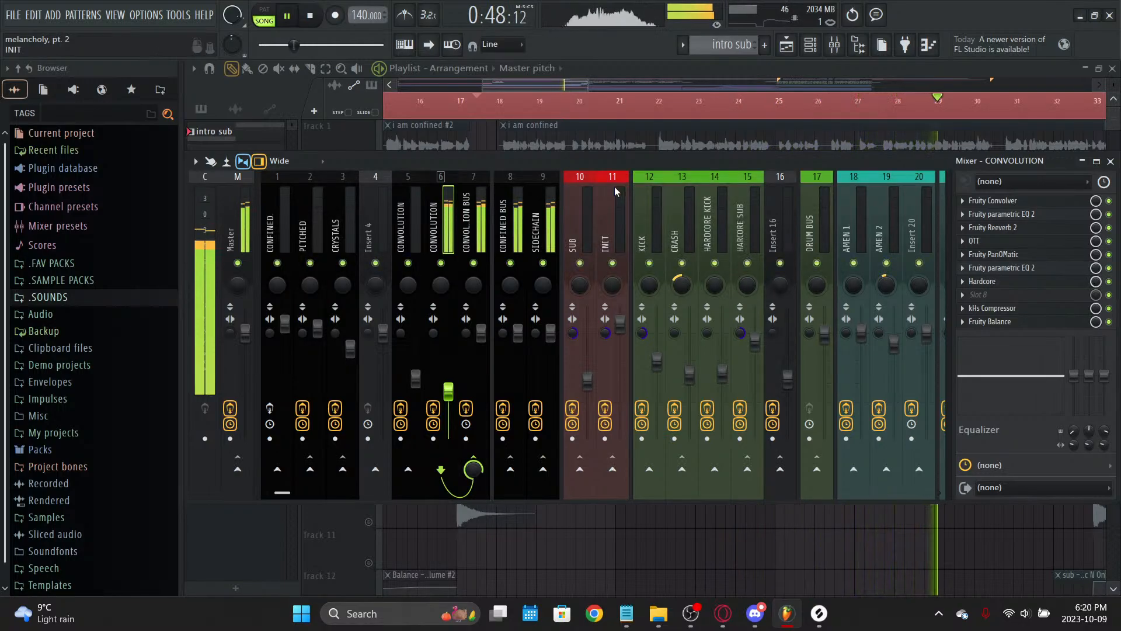
# Step: Restore the playlist tracks muted by the Track 3 solo and play the first drop from about bar 33
pyautogui.scroll(-3, 619, 186)
pyautogui.press('F9')
pyautogui.rightClick(368, 155)
pyautogui.rightClick(368, 154)
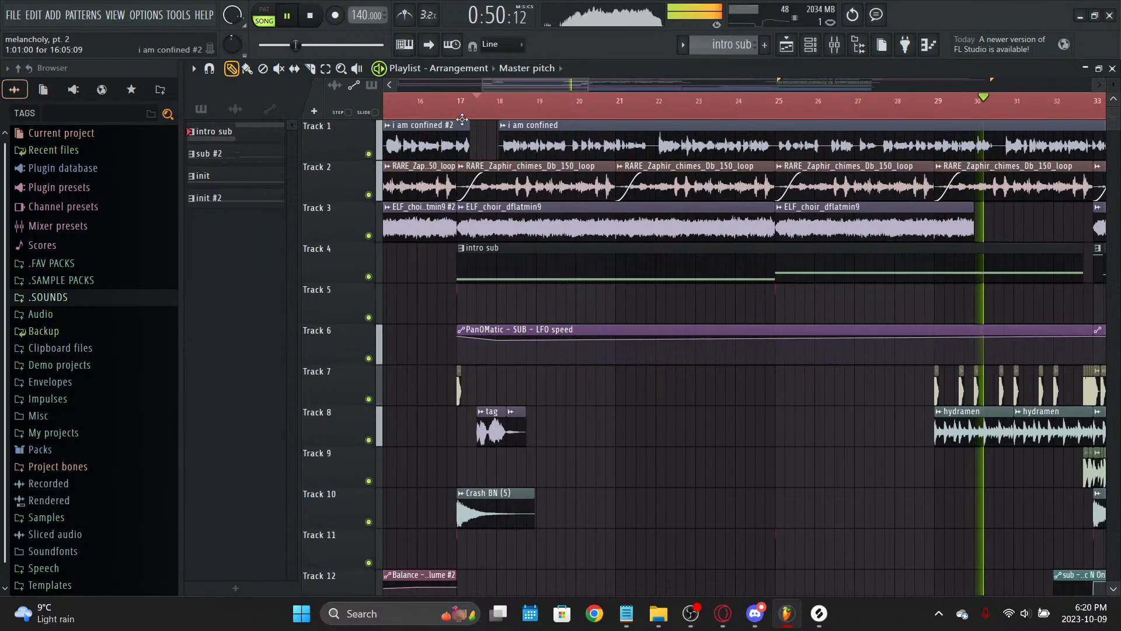
pyautogui.scroll(-3, 513, 109)
pyautogui.click(784, 112)
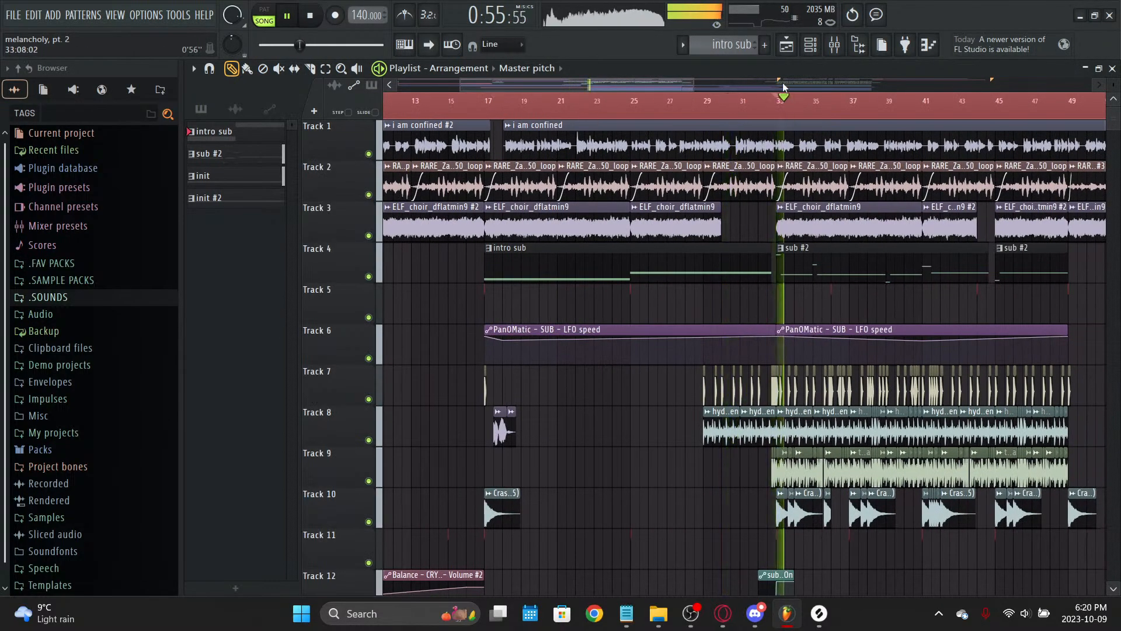
pyautogui.moveTo(783, 85); pyautogui.dragTo(836, 86)
pyautogui.scroll(-4, 762, 243)
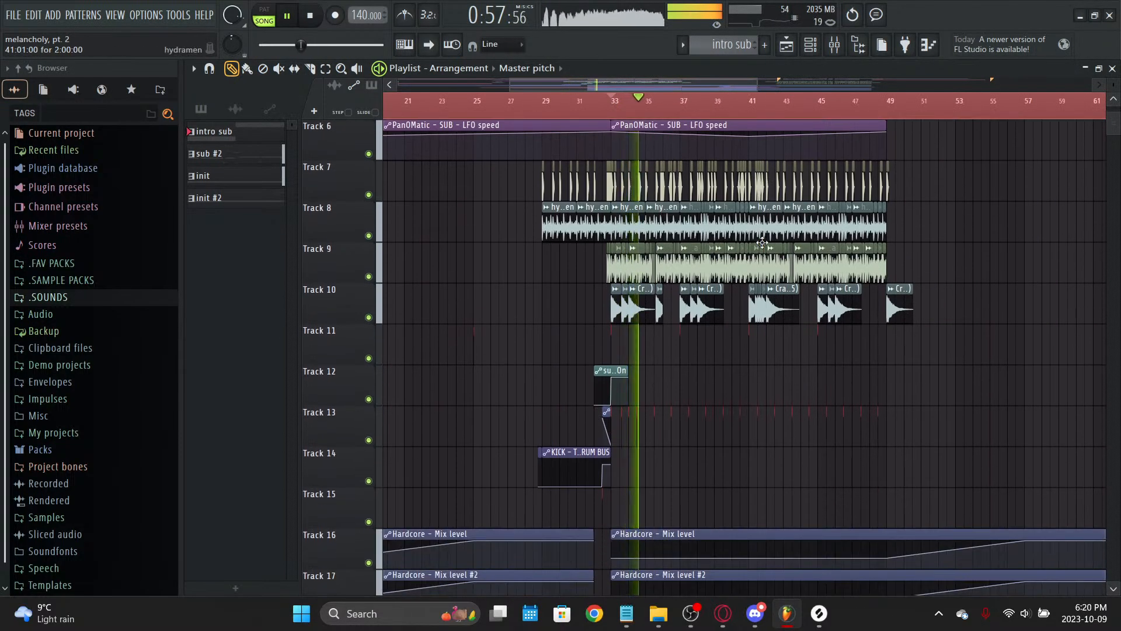
# Step: Isolate the AMEN 1, AMEN 2, Insert 20 and AMEN BUS mixer tracks to hear the breaks alone
pyautogui.press('F9')
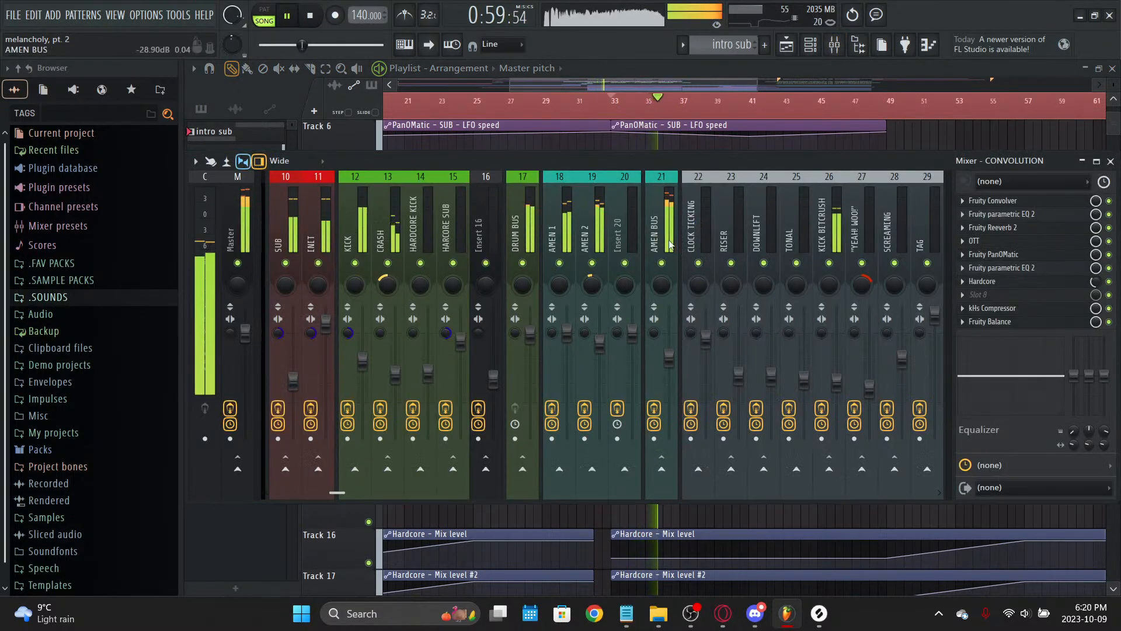
pyautogui.rightClick(661, 263)
pyautogui.moveTo(624, 264); pyautogui.dragTo(557, 263)
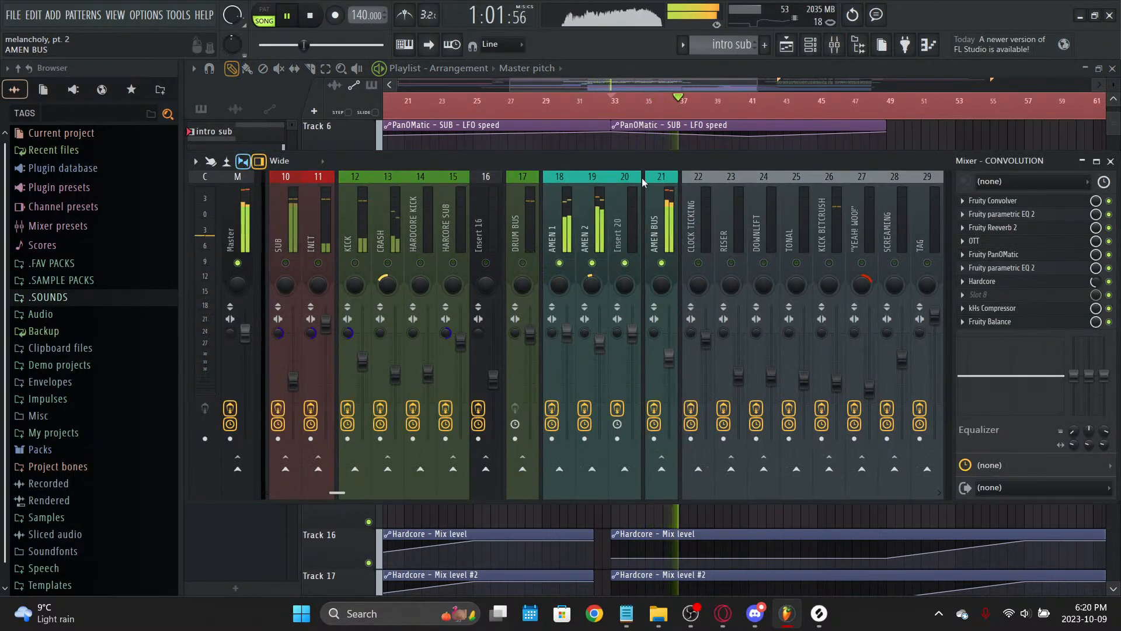
# Step: Inspect the AMEN BUS effect chain in the mixer and unsolo the breaks to restore the full mix
pyautogui.scroll(-4, 644, 213)
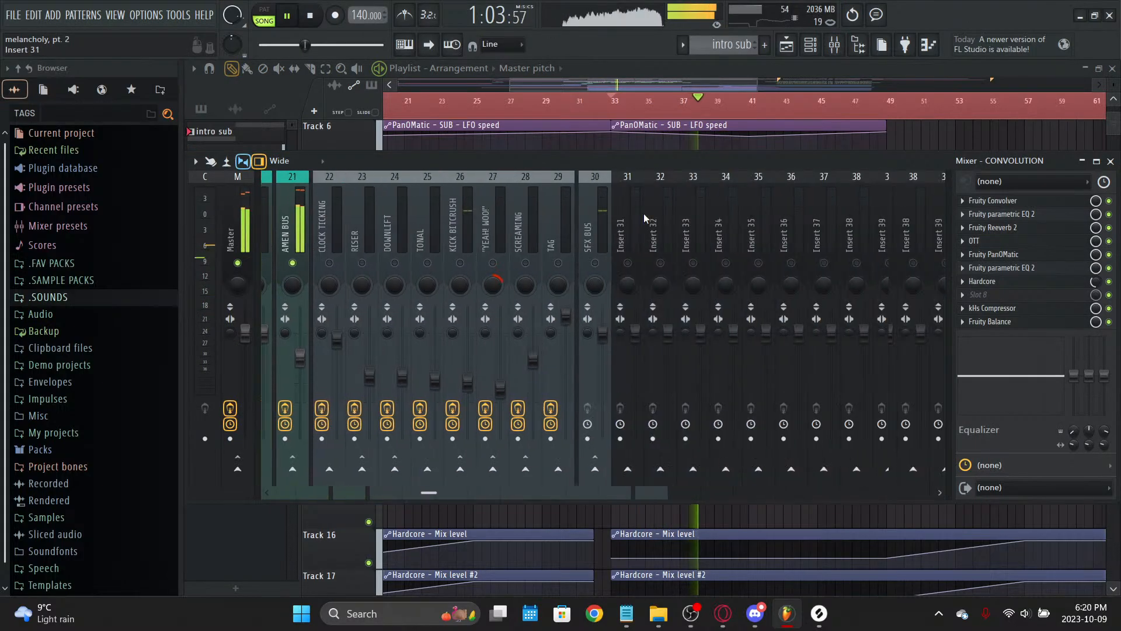
pyautogui.scroll(3, 644, 213)
pyautogui.click(559, 222)
pyautogui.press('s')
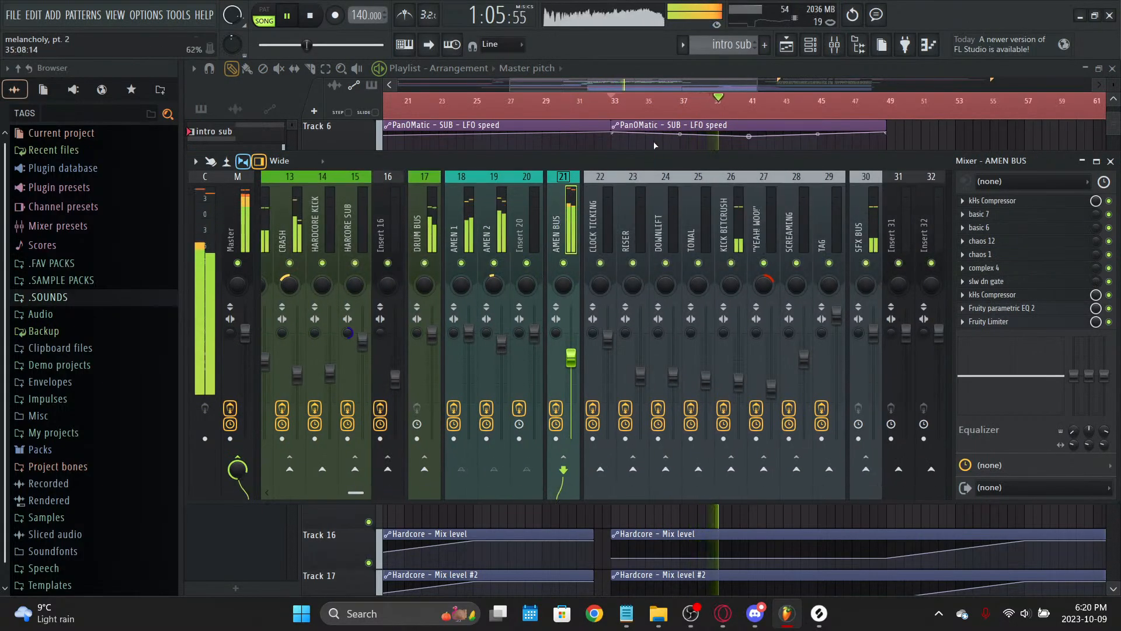
# Step: Try raising the CONFINED BUS fader and the SIDECHAIN fader to 125%, and reset both volumes to default
pyautogui.press('F9')
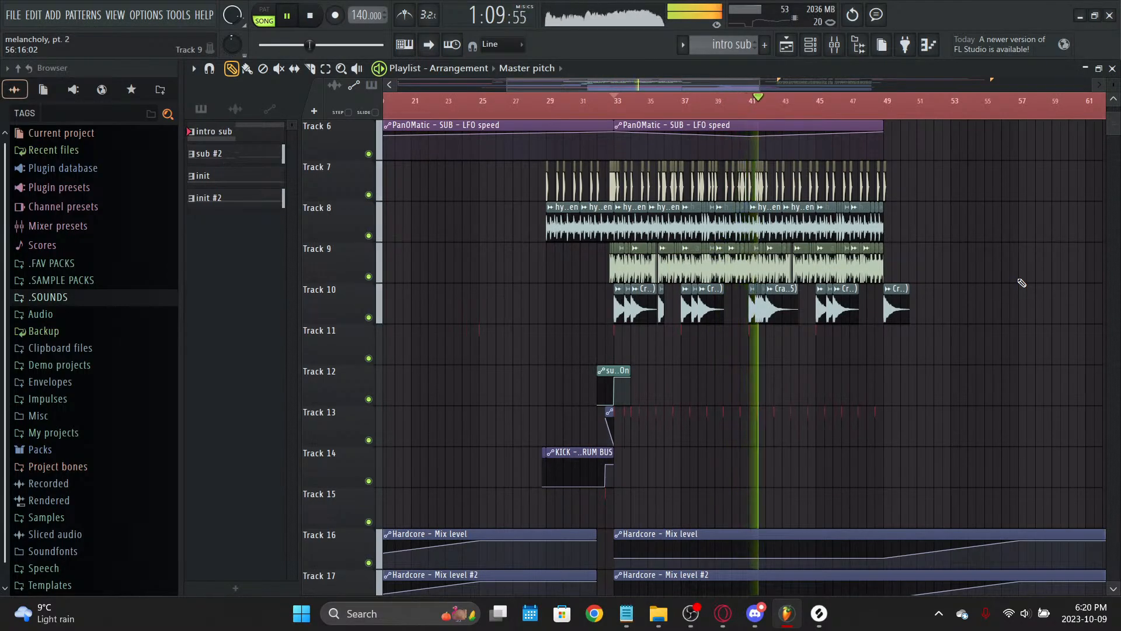
pyautogui.scroll(5, 1022, 283)
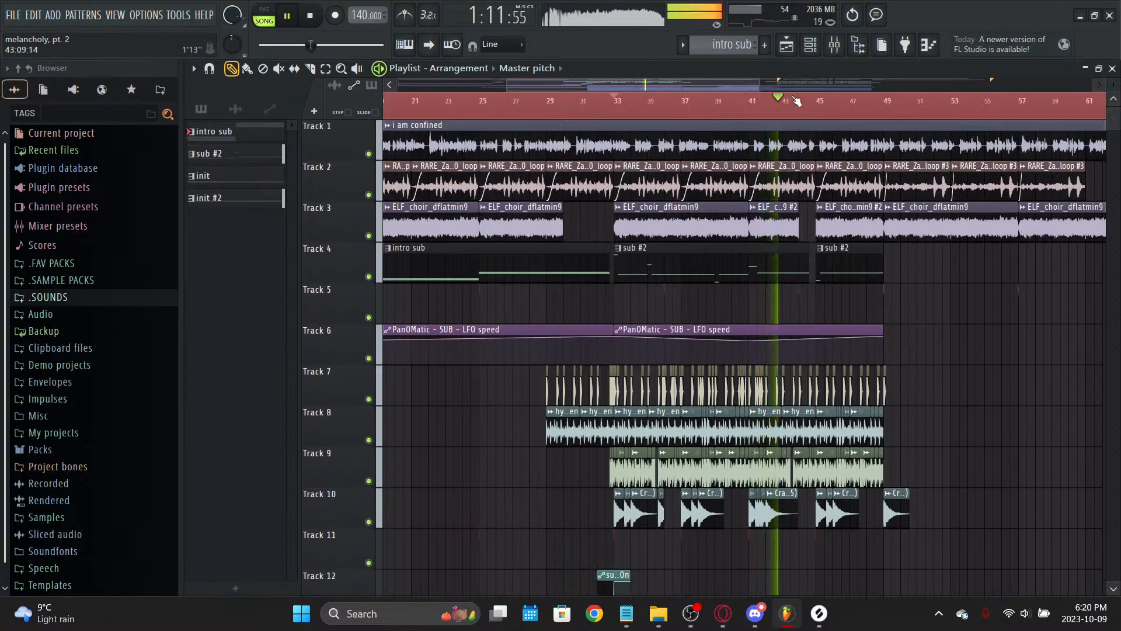
pyautogui.press('F9')
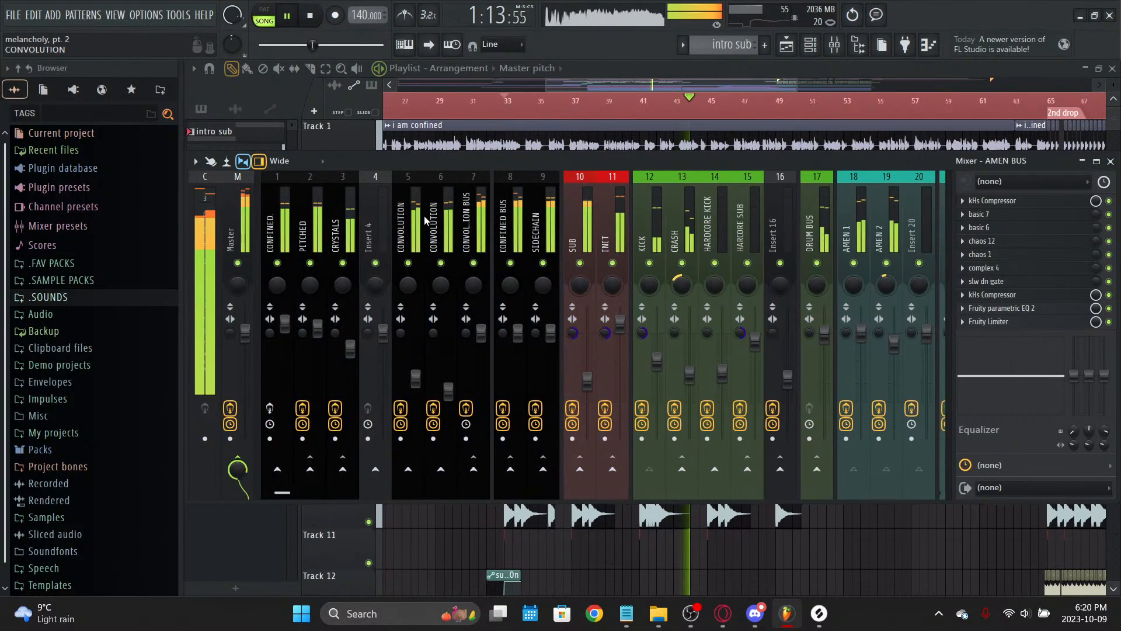
pyautogui.click(520, 298)
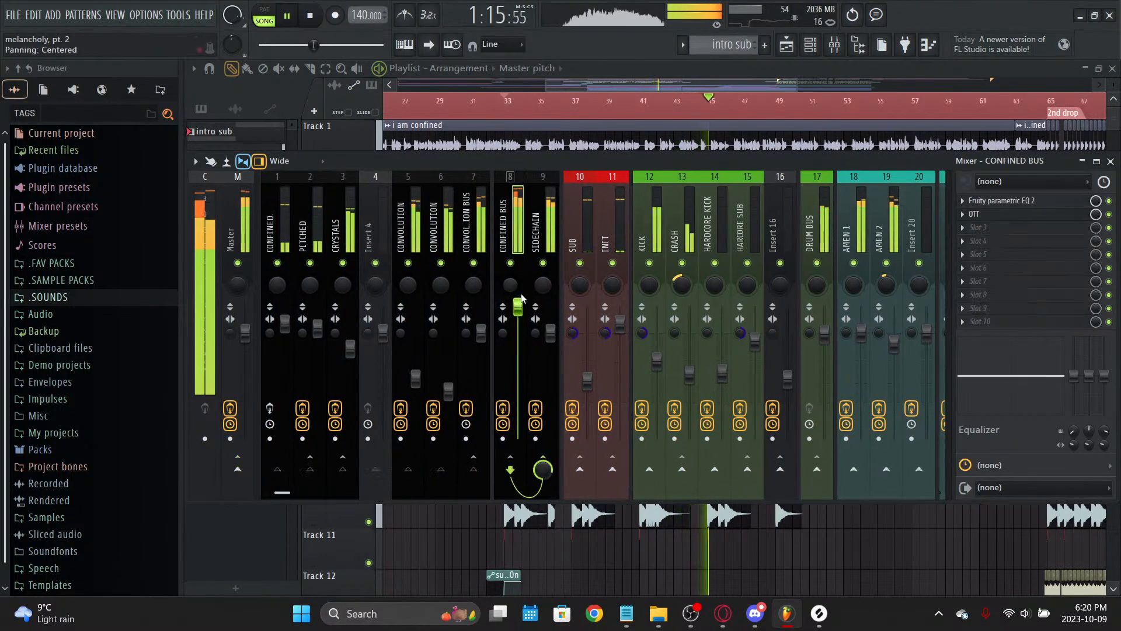
pyautogui.moveTo(551, 333); pyautogui.dragTo(551, 307)
pyautogui.rightClick(520, 305)
pyautogui.click(543, 311)
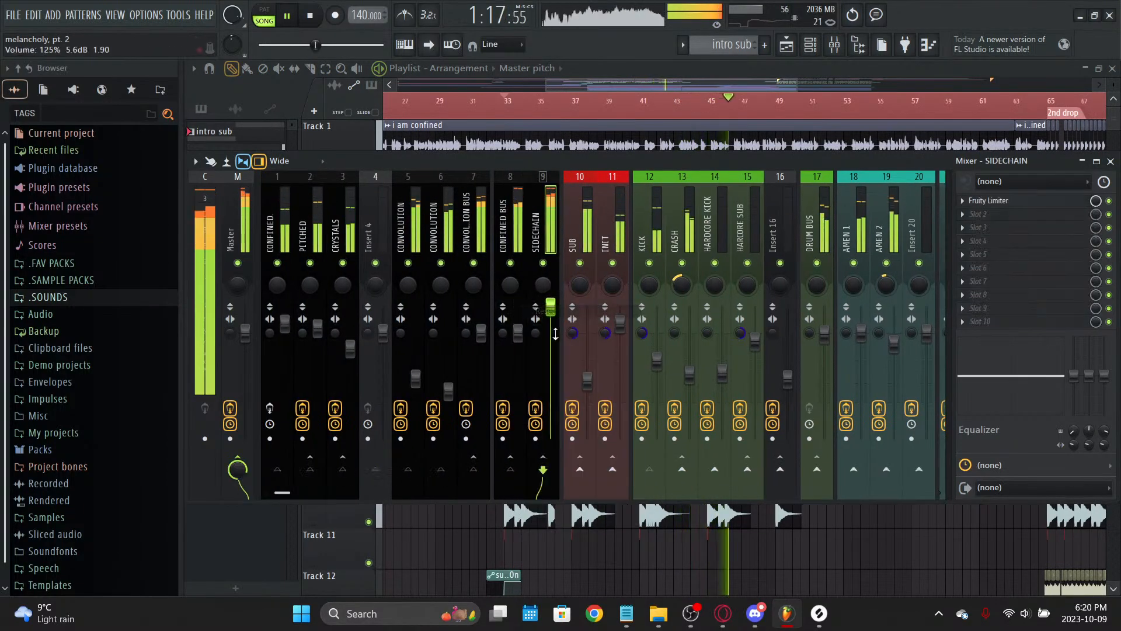
pyautogui.rightClick(551, 316)
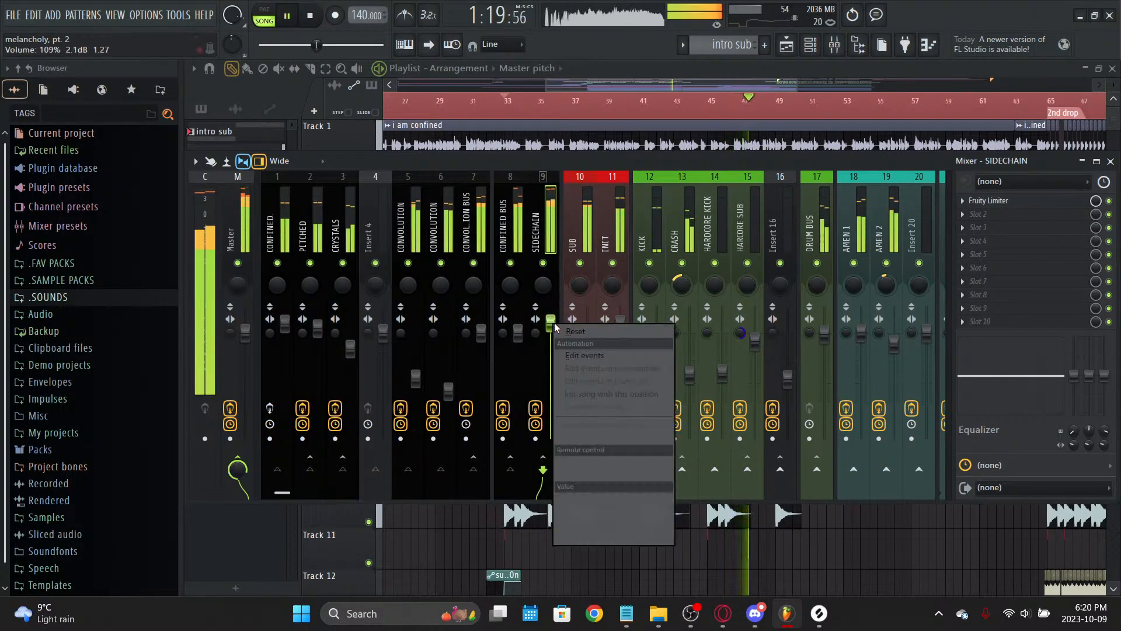
pyautogui.click(555, 325)
pyautogui.click(470, 246)
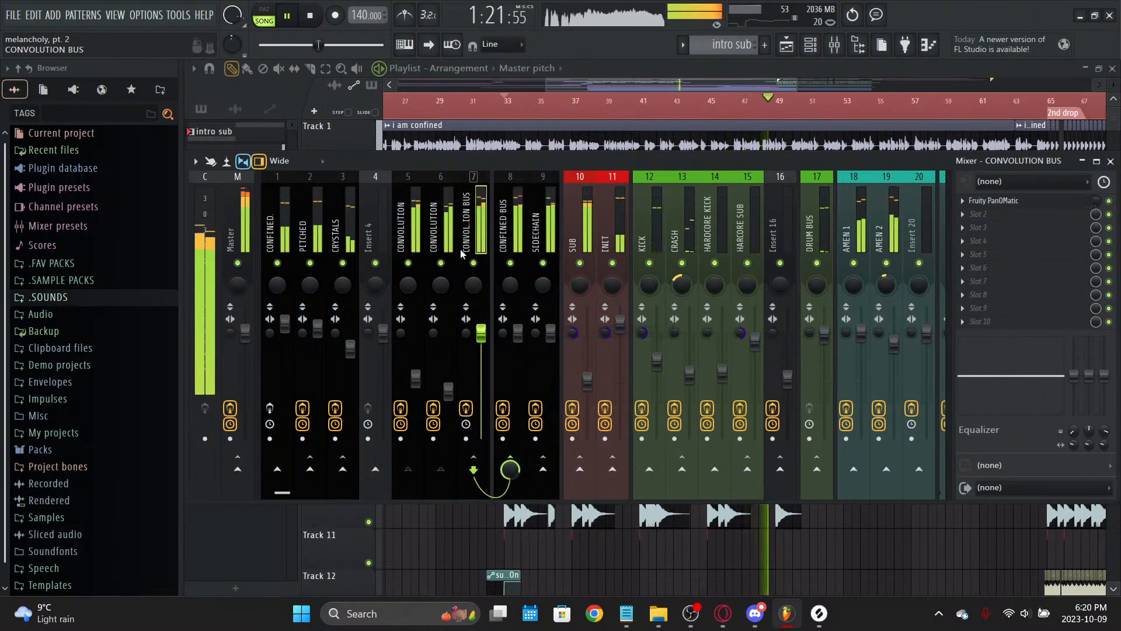
# Step: Play the playlist's 2nd drop section from about bar 64 with its clips shown in detail
pyautogui.moveTo(591, 109); pyautogui.dragTo(789, 112)
pyautogui.click(839, 111)
pyautogui.click(823, 111)
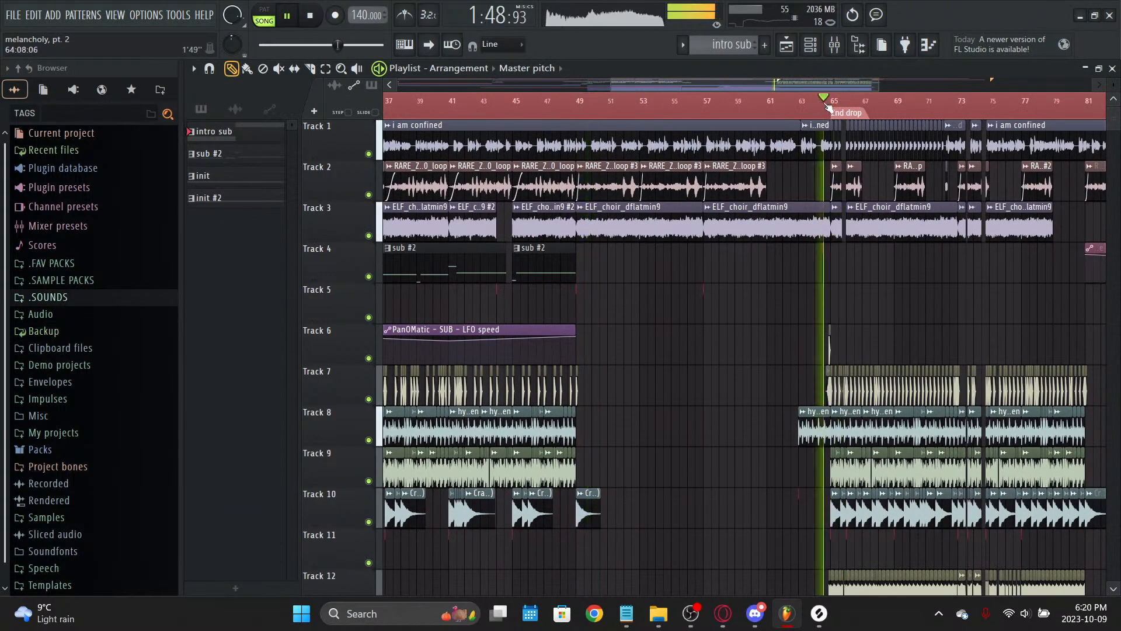
pyautogui.scroll(3, 856, 112)
pyautogui.scroll(2, 857, 112)
pyautogui.moveTo(820, 87); pyautogui.dragTo(851, 89)
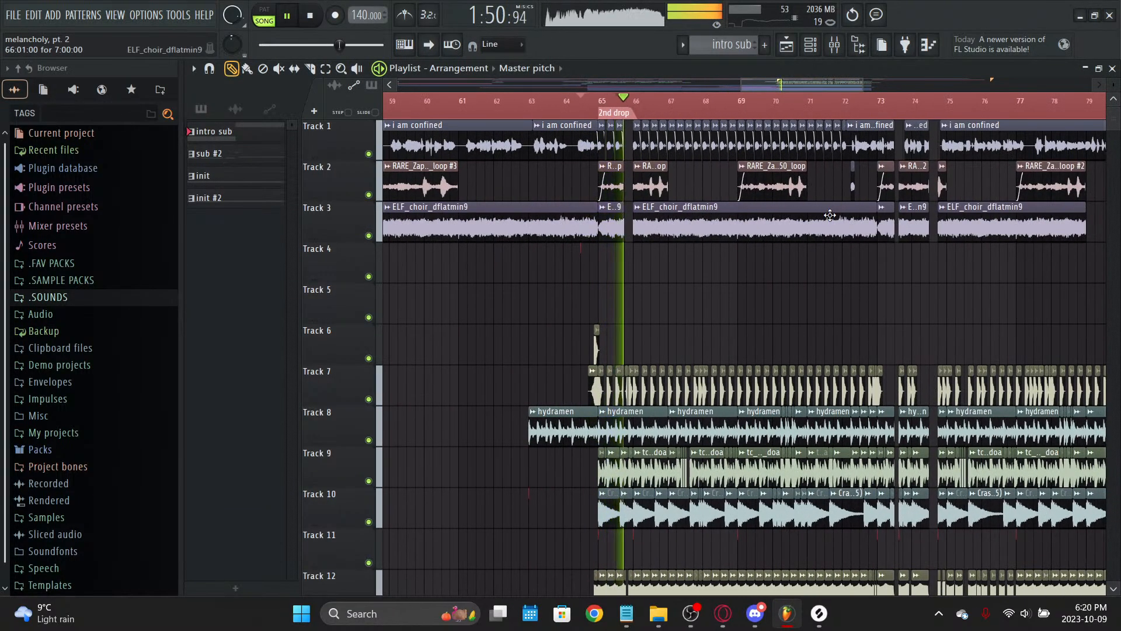
# Step: Show the project's audio clips in the picker and browse through the samples
pyautogui.click(236, 108)
pyautogui.scroll(-3, 253, 273)
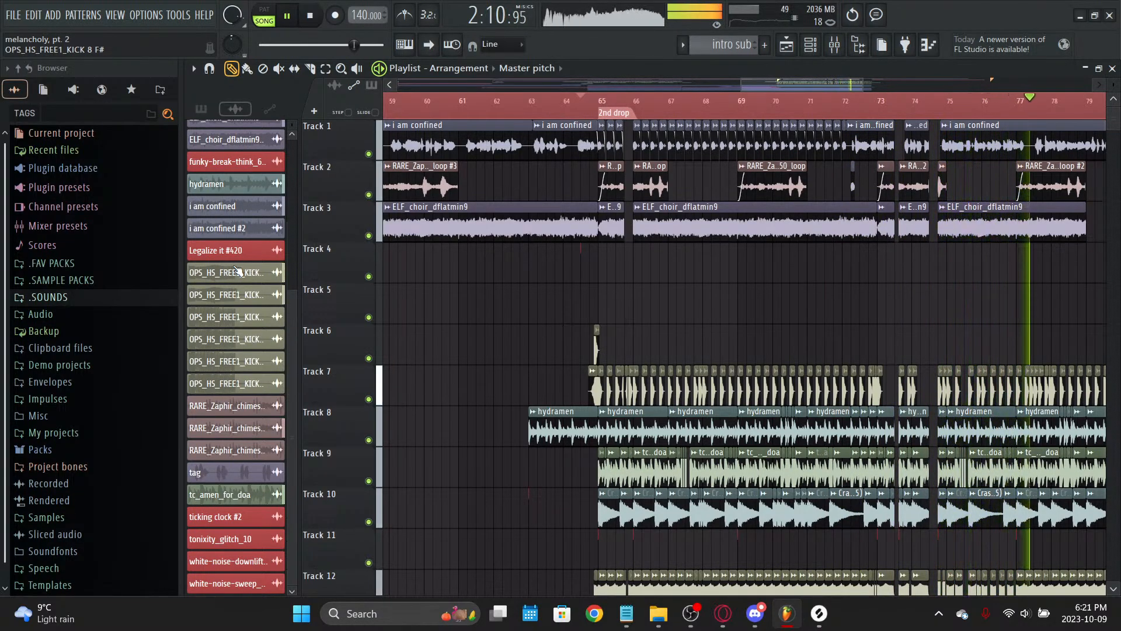
pyautogui.click(429, 47)
pyautogui.click(429, 53)
# Step: Play the outro with the kHs Bitcrush automation from about bar 86 and stop playback
pyautogui.scroll(-5, 682, 111)
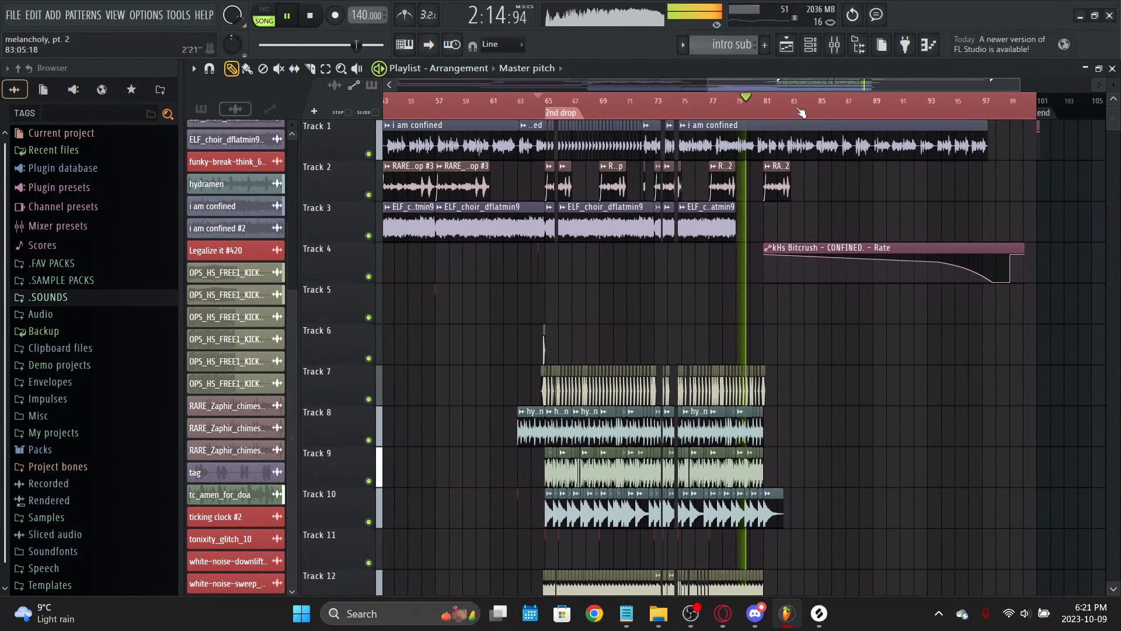
pyautogui.click(833, 107)
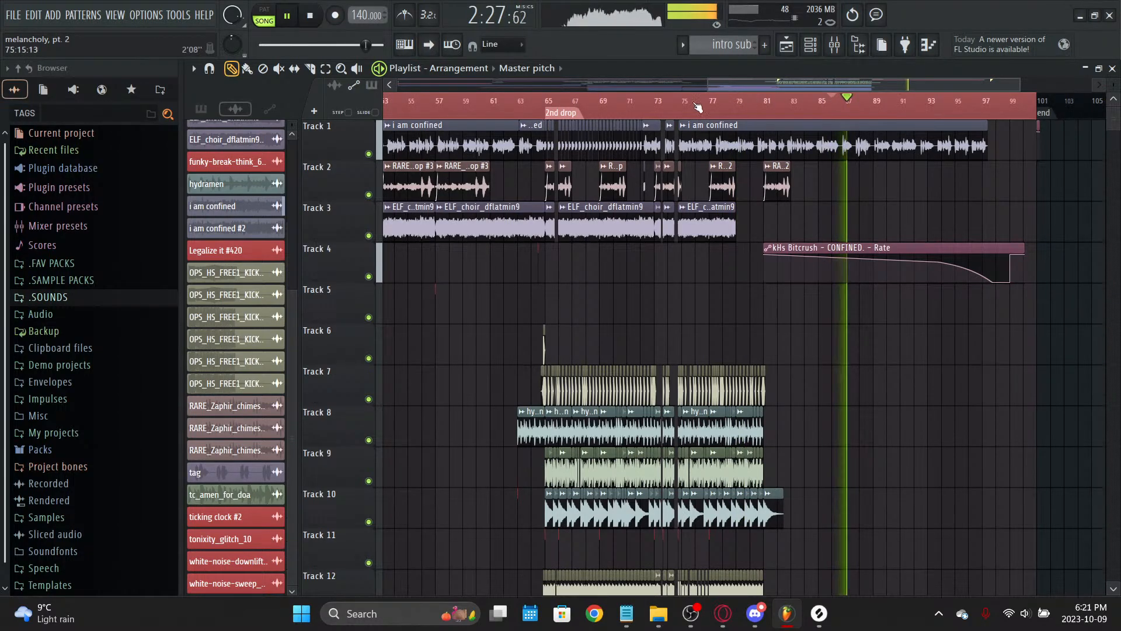
pyautogui.press('space')
# Step: Open the newest project from the IDS folder in MUSIC STUFFS without saving changes to fruity convolver test.flp
pyautogui.hotkey('ctrl', 'o')
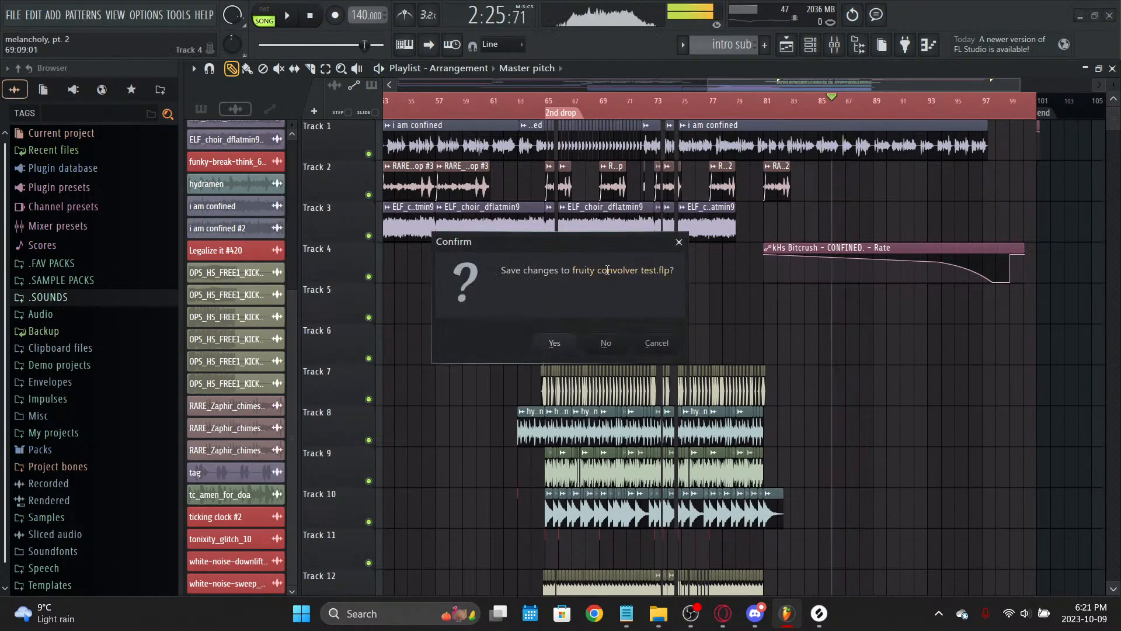
pyautogui.click(615, 342)
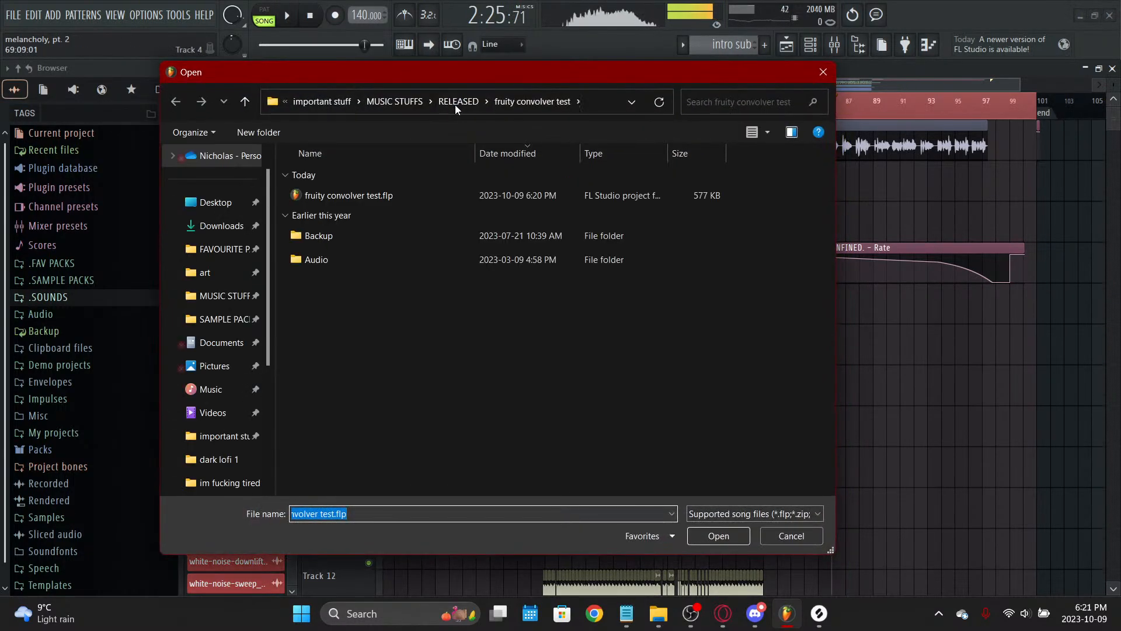
pyautogui.click(394, 104)
pyautogui.doubleClick(350, 201)
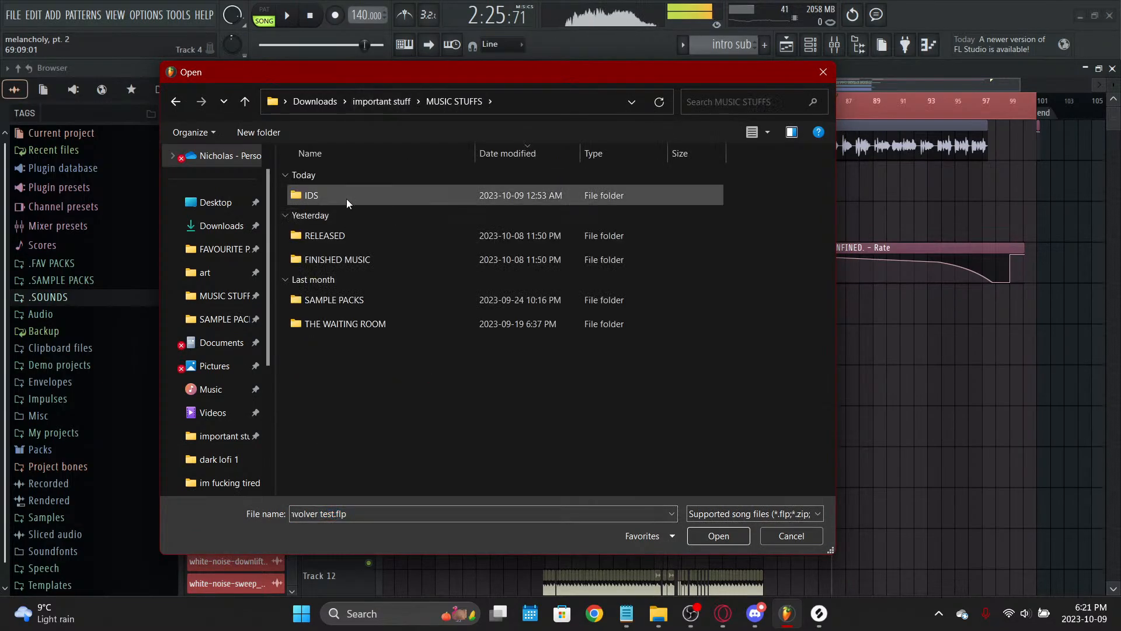
pyautogui.doubleClick(347, 198)
pyautogui.doubleClick(351, 198)
pyautogui.doubleClick(349, 194)
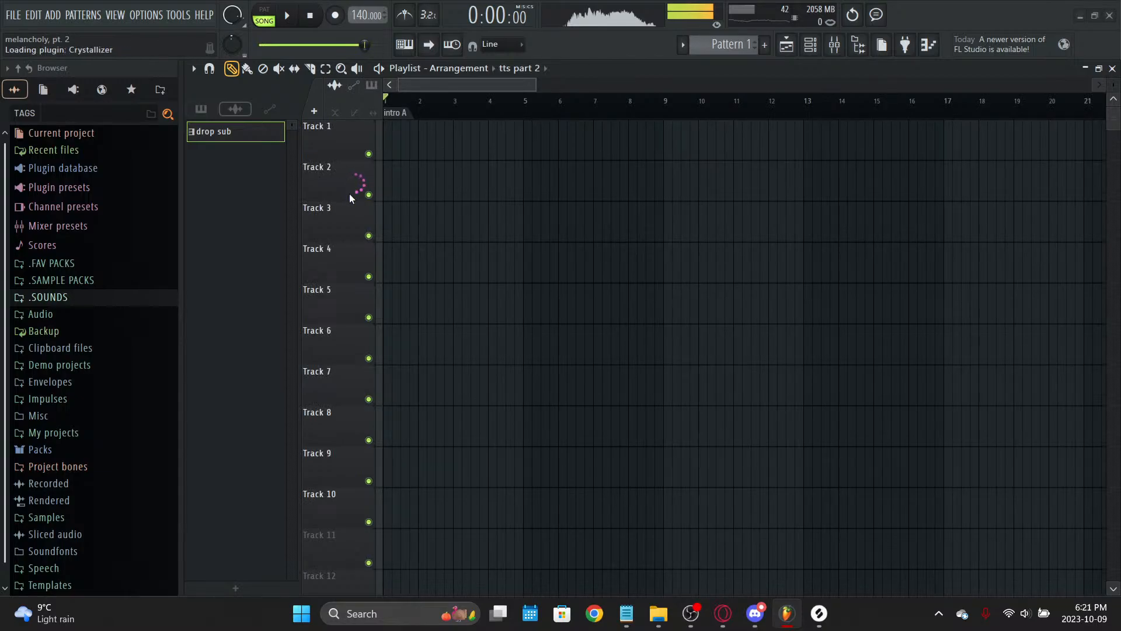
# Step: Switch to the Opera browser, replace the Narakeet page with YouTube and clear the download list
pyautogui.click(722, 614)
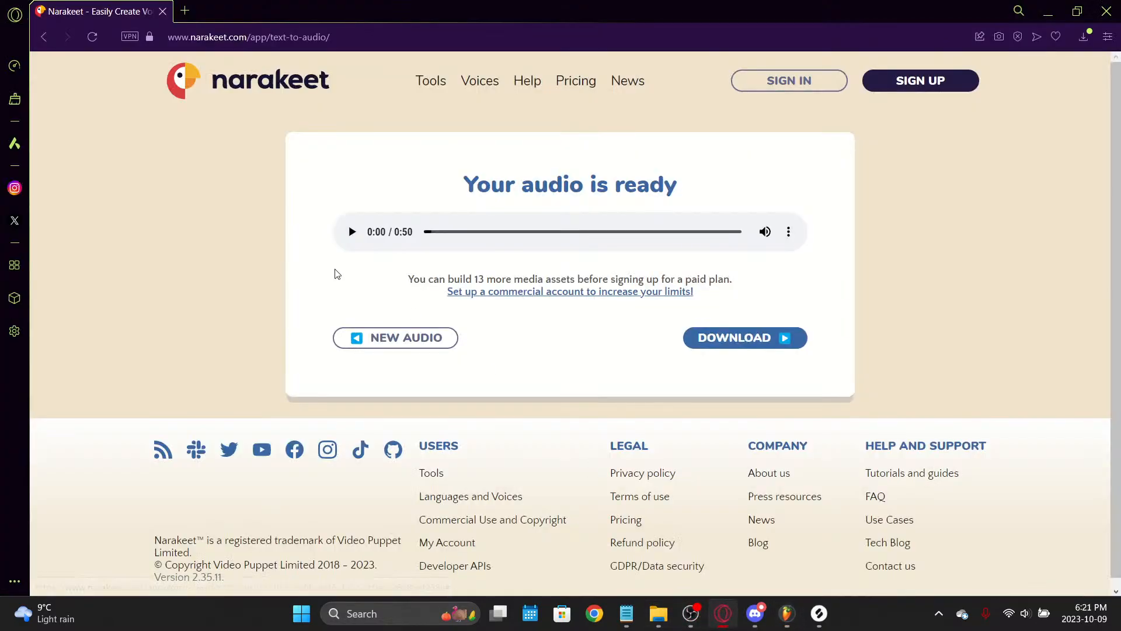
pyautogui.click(184, 11)
pyautogui.click(163, 11)
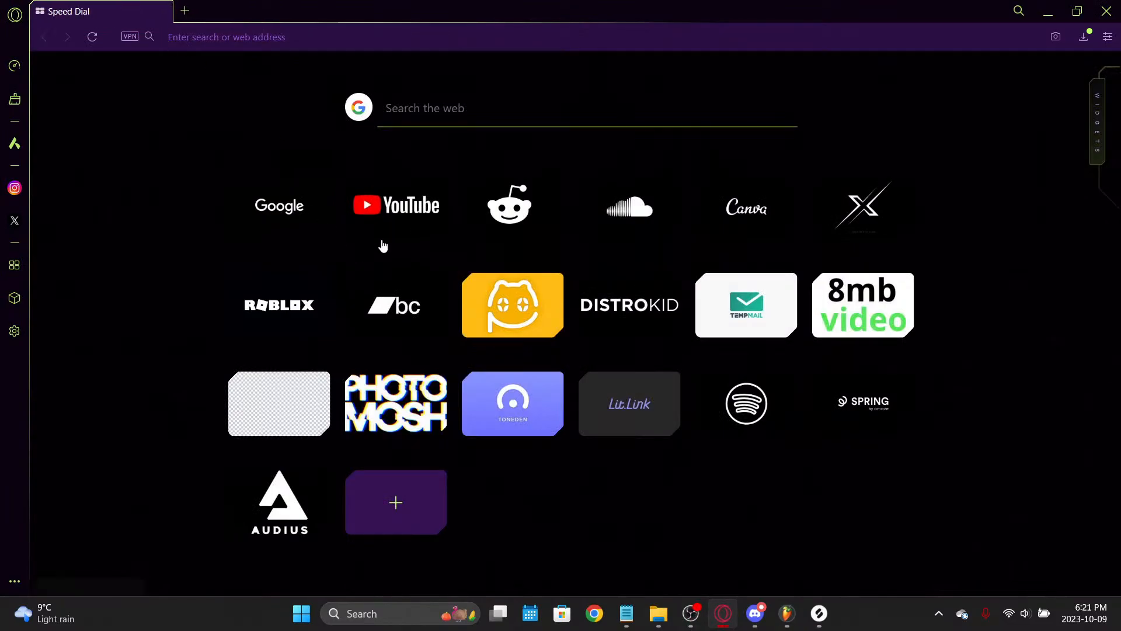
pyautogui.click(383, 240)
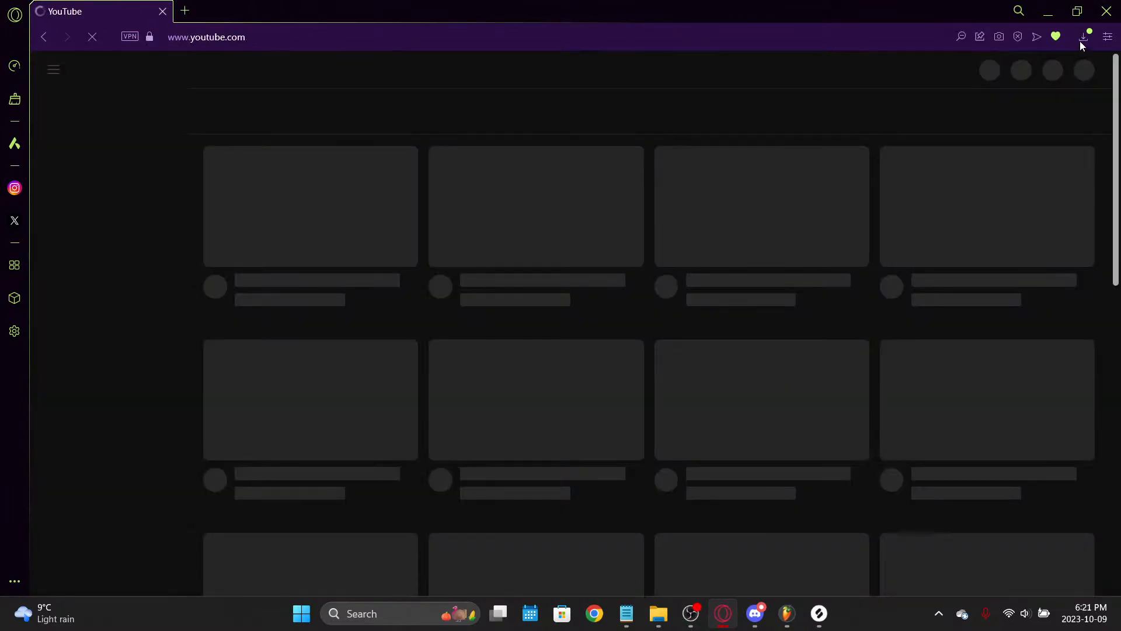
pyautogui.click(1082, 37)
pyautogui.click(828, 225)
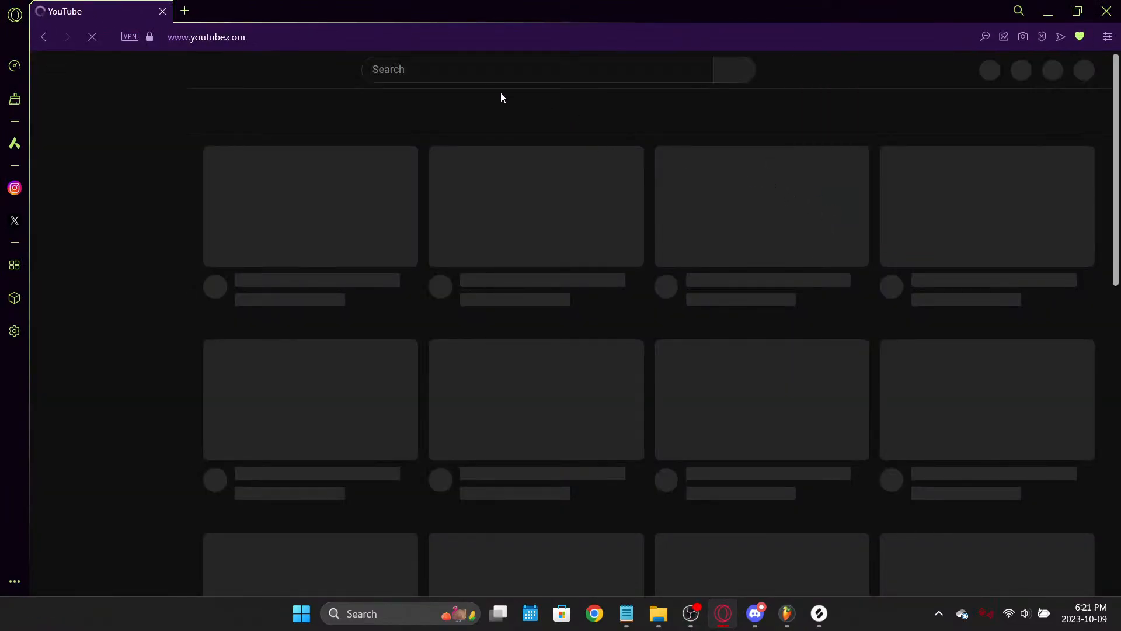
# Step: Search YouTube for "chanpaiix melan part 2"
pyautogui.click(455, 68)
pyautogui.write('chanp')
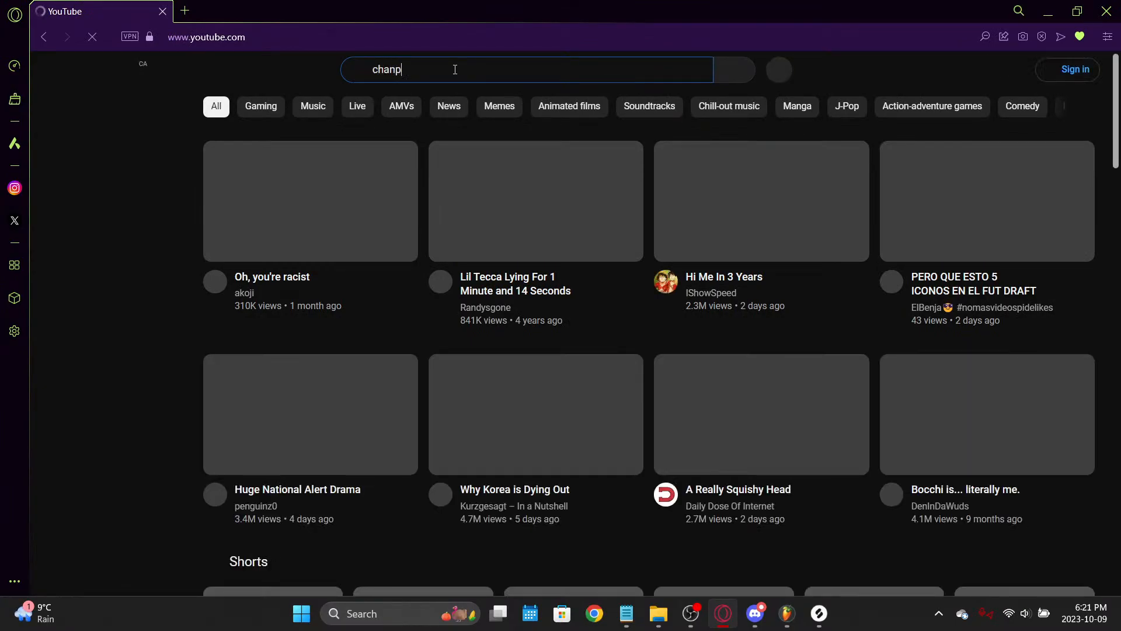
pyautogui.write('iaix')
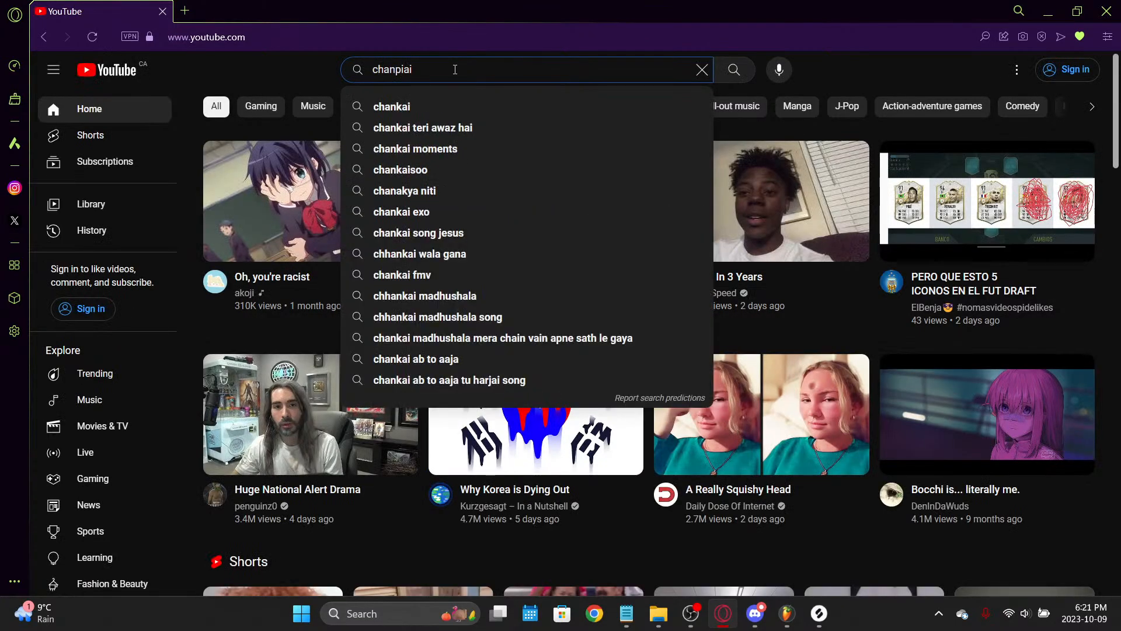
pyautogui.write(' mela')
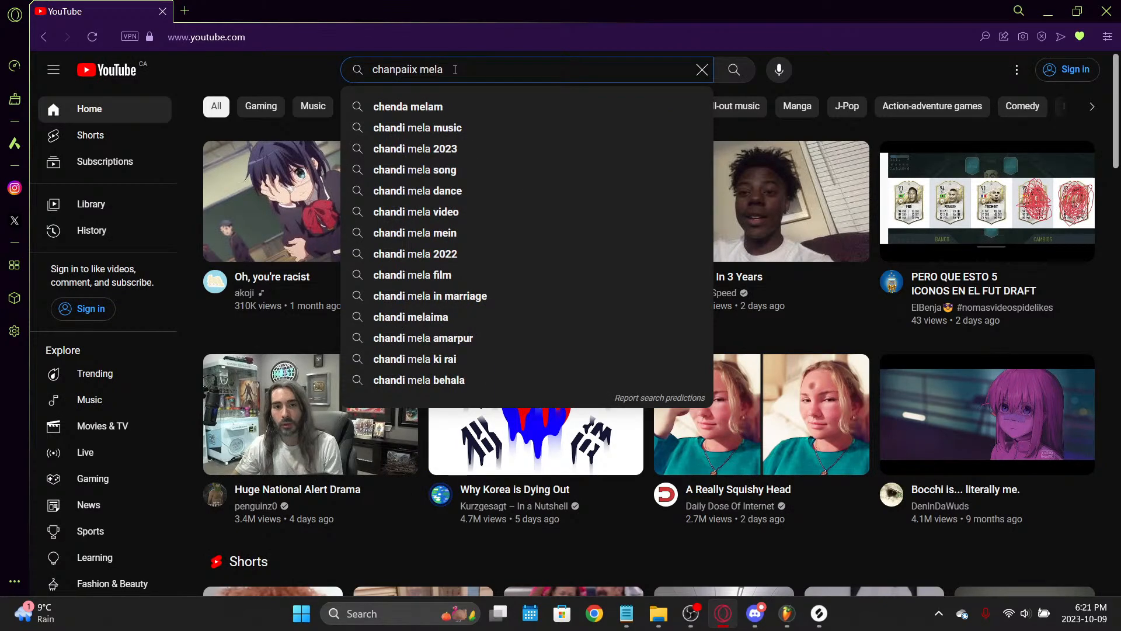
pyautogui.write('n part 2')
pyautogui.press('Return')
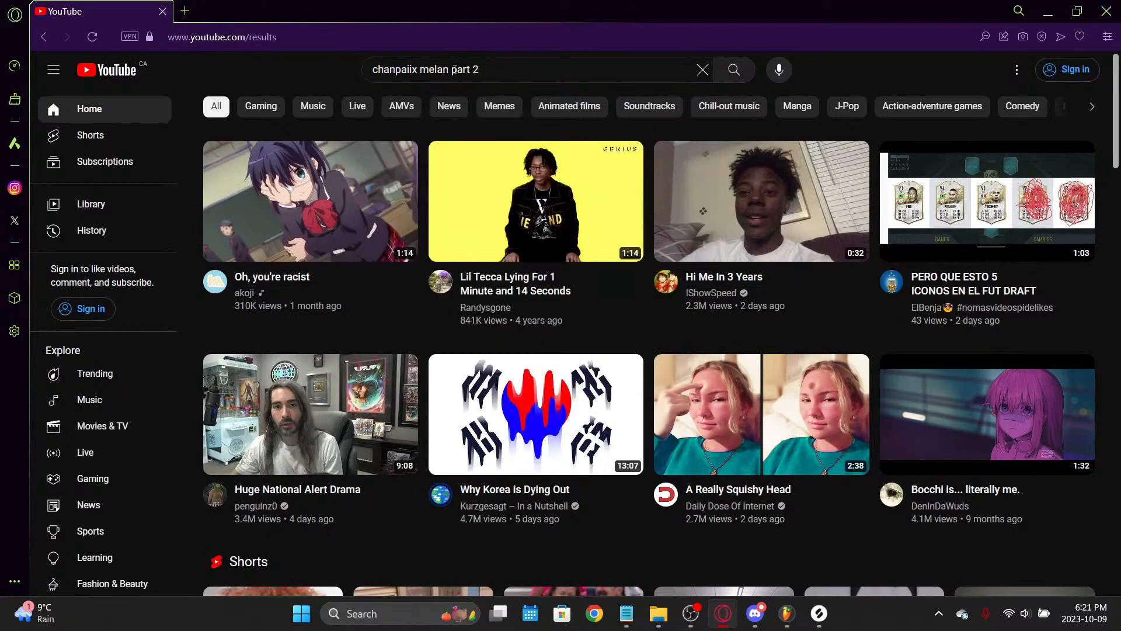
# Step: Correct the YouTube search to "chanpaiix melancholy part 2" and run it again
pyautogui.scroll(-5, 467, 69)
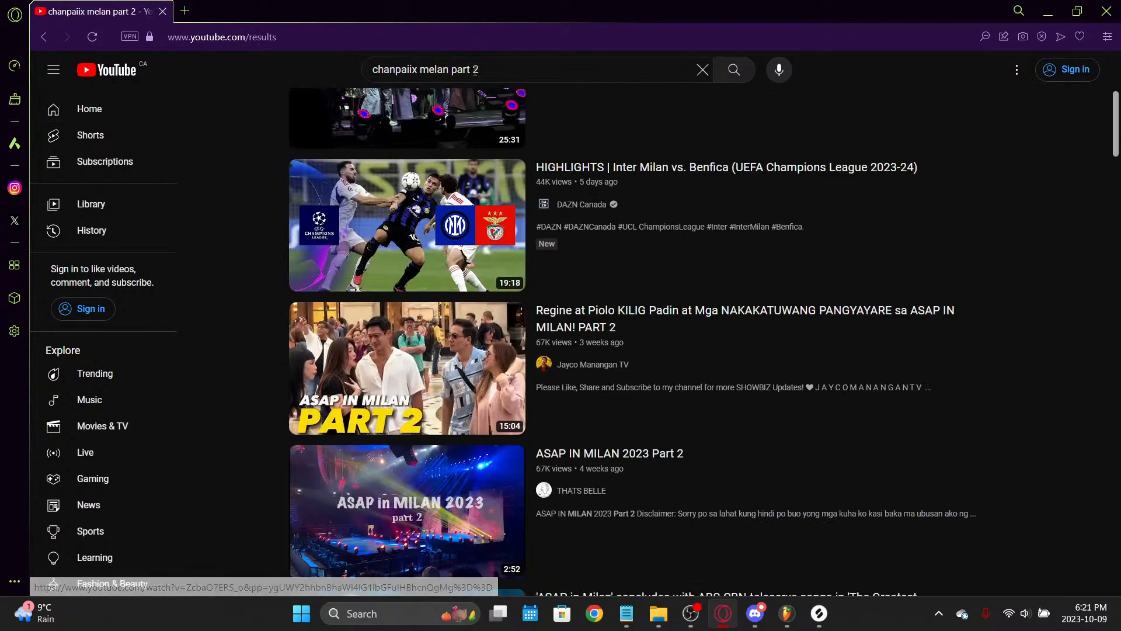
pyautogui.click(475, 70)
pyautogui.press('Left')
pyautogui.press('Left')
pyautogui.press('Left')
pyautogui.press('Left')
pyautogui.press('Left')
pyautogui.press('Left')
pyautogui.press('Left')
pyautogui.write('choly')
pyautogui.press('Return')
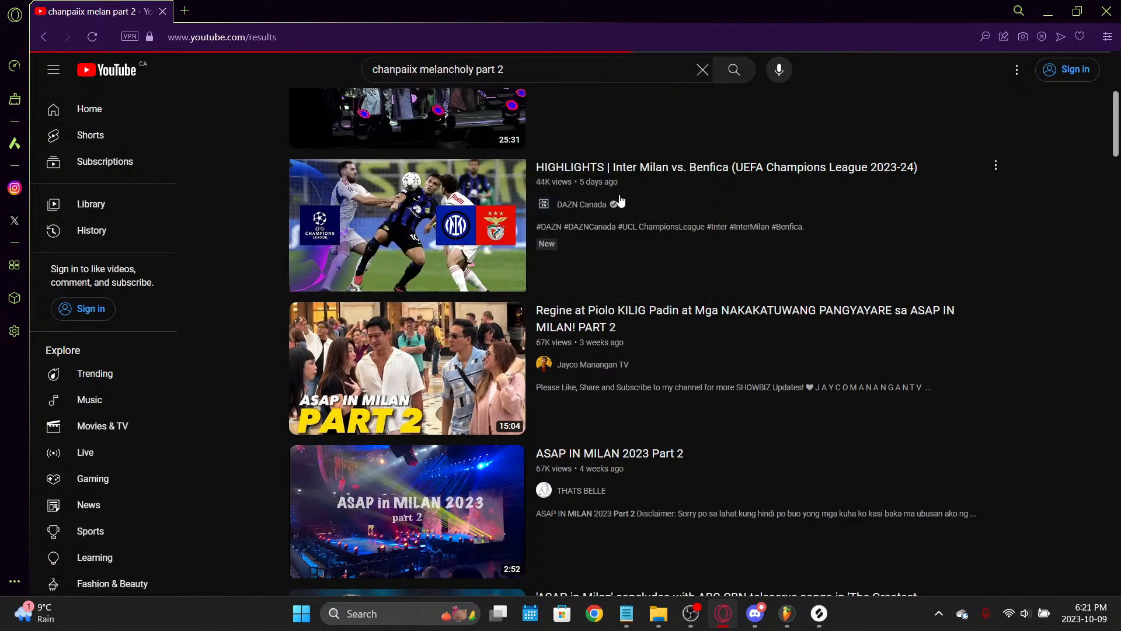
# Step: Play the released melancholy, pt. 2 video from the 0:25 mark
pyautogui.click(379, 198)
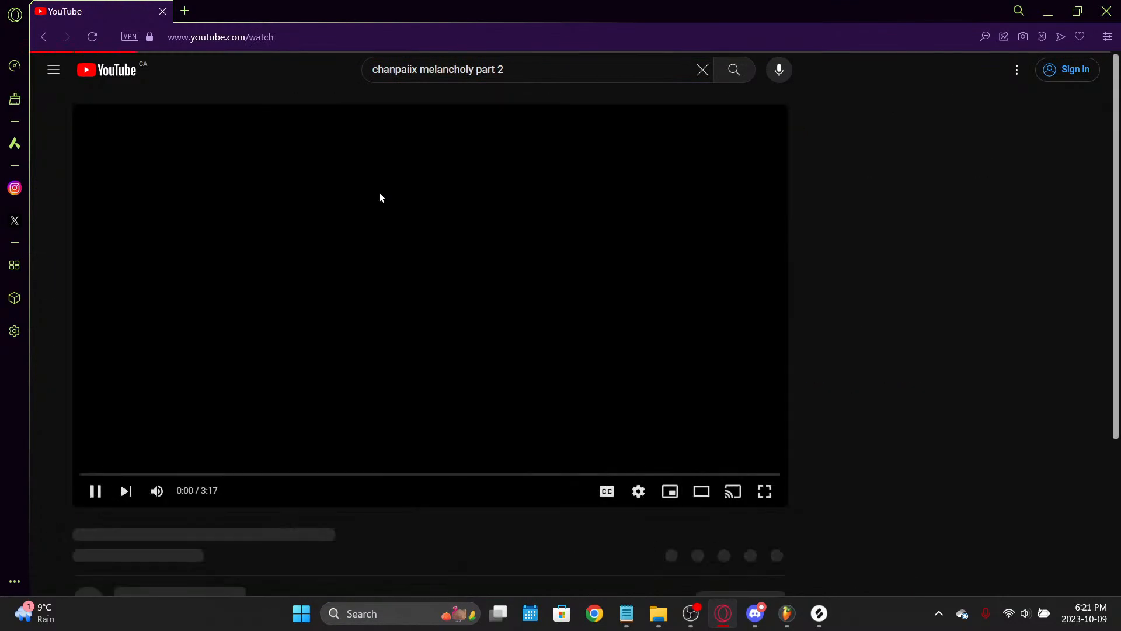
pyautogui.click(170, 475)
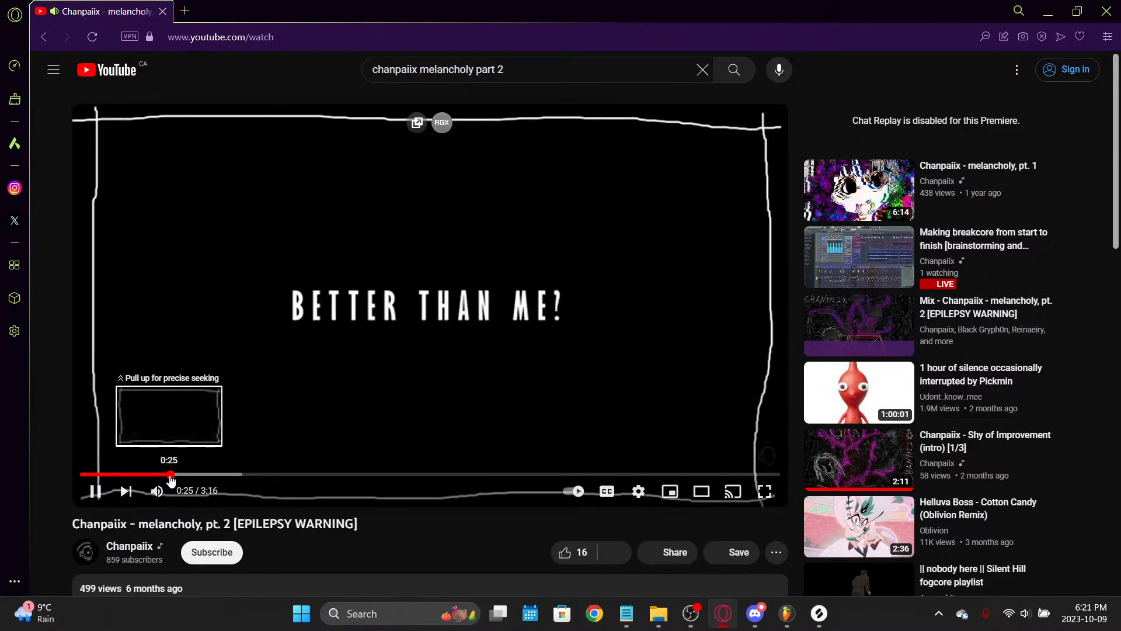
# Step: Skip ahead in the melancholy, pt. 2 video and switch back to FL Studio
pyautogui.press('Right')
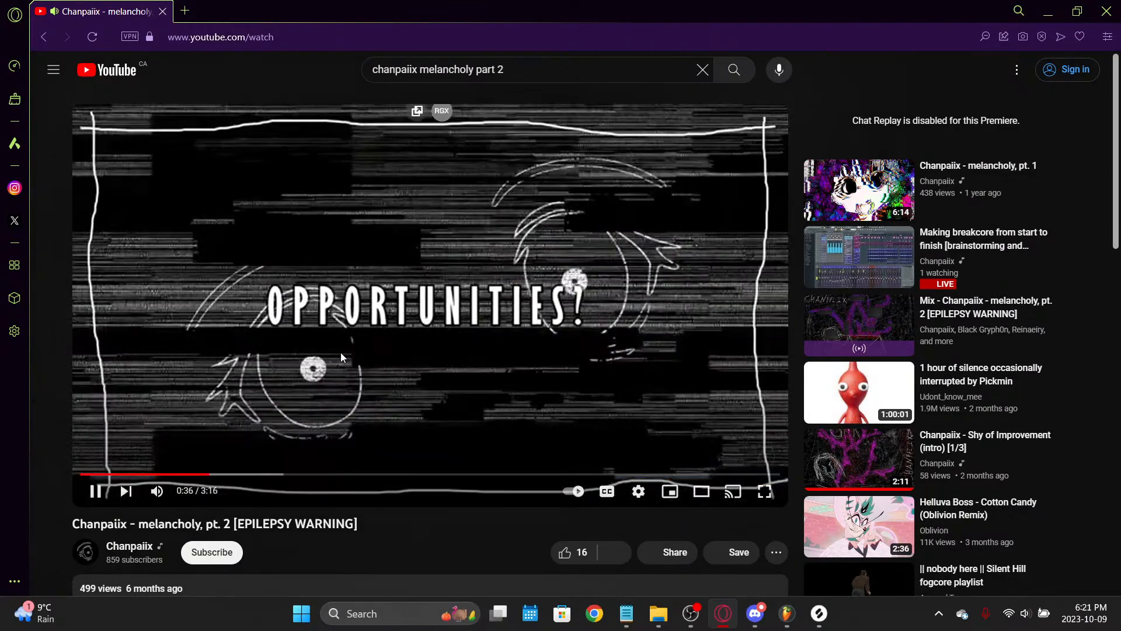
pyautogui.click(787, 613)
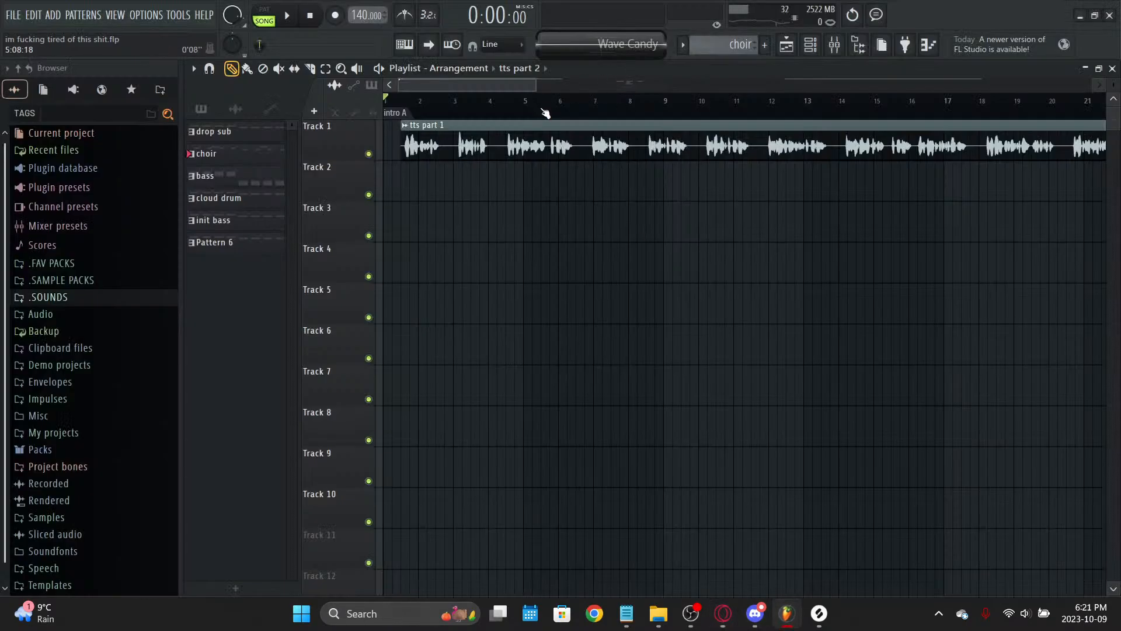
pyautogui.click(723, 613)
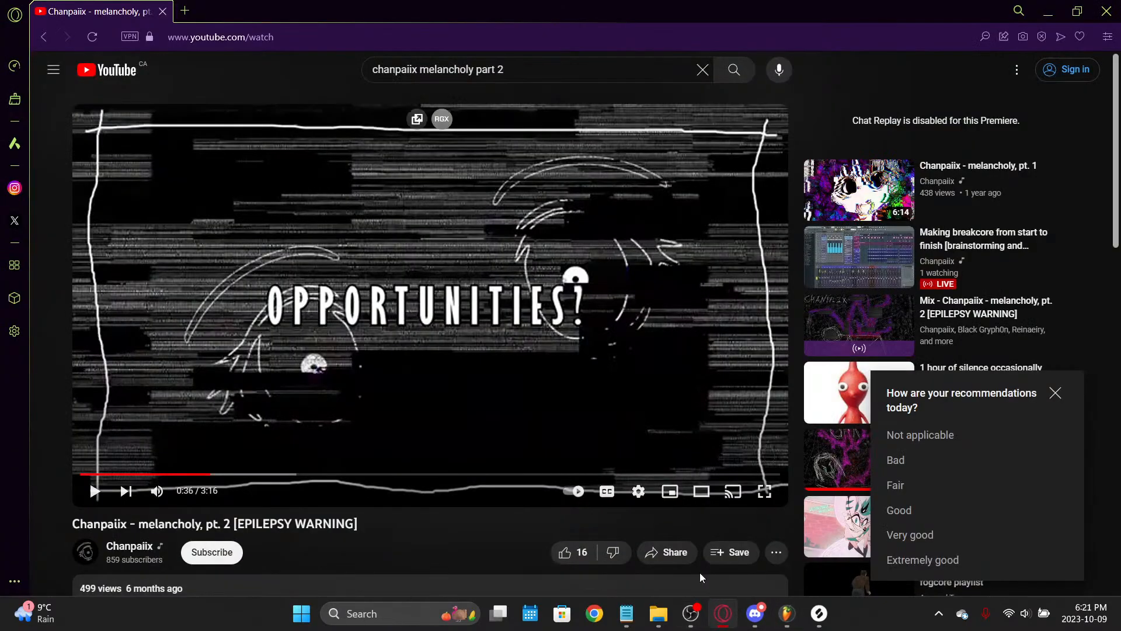
pyautogui.click(787, 613)
# Step: Play the opening of the arrangement briefly and show the mixer
pyautogui.press('space')
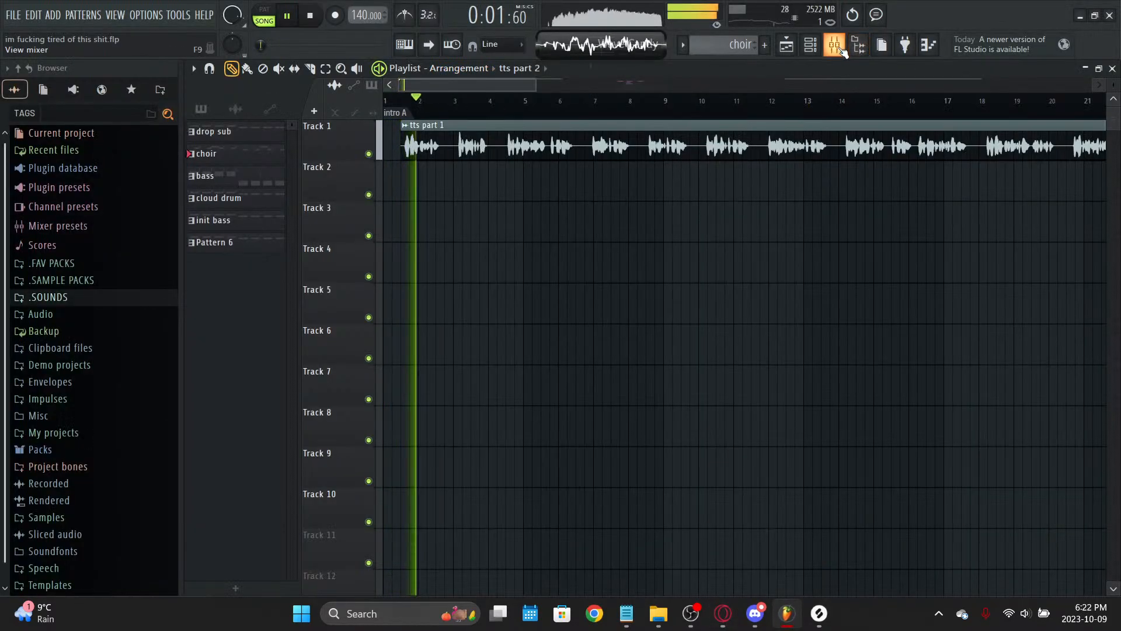
pyautogui.click(834, 44)
pyautogui.press('space')
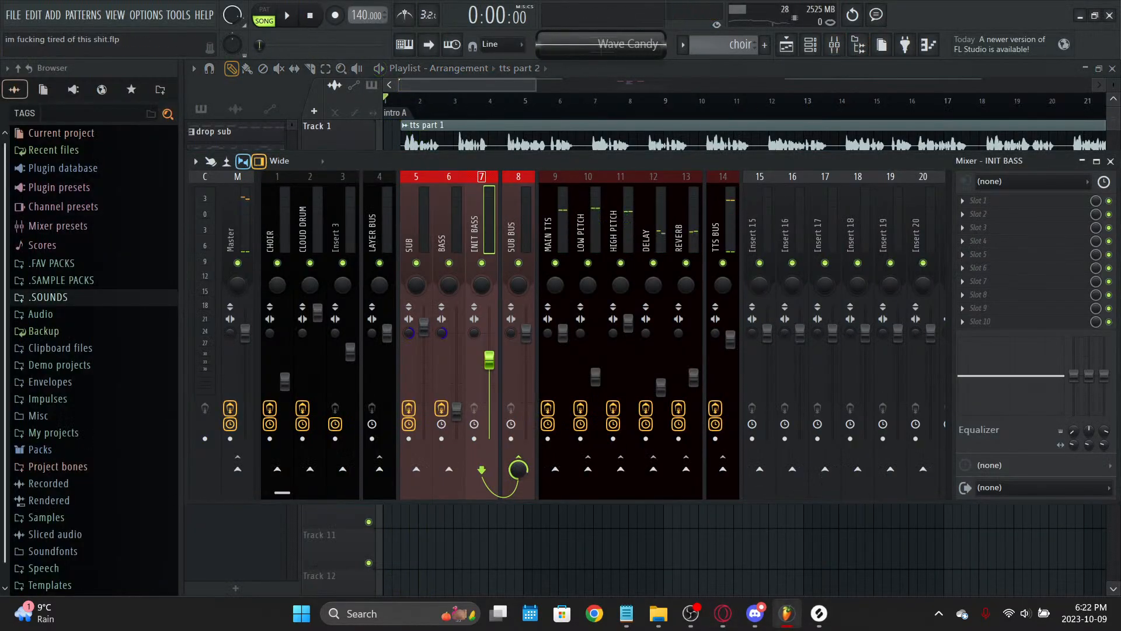
# Step: Switch to Splice and search the sample library for "choir"
pyautogui.click(819, 613)
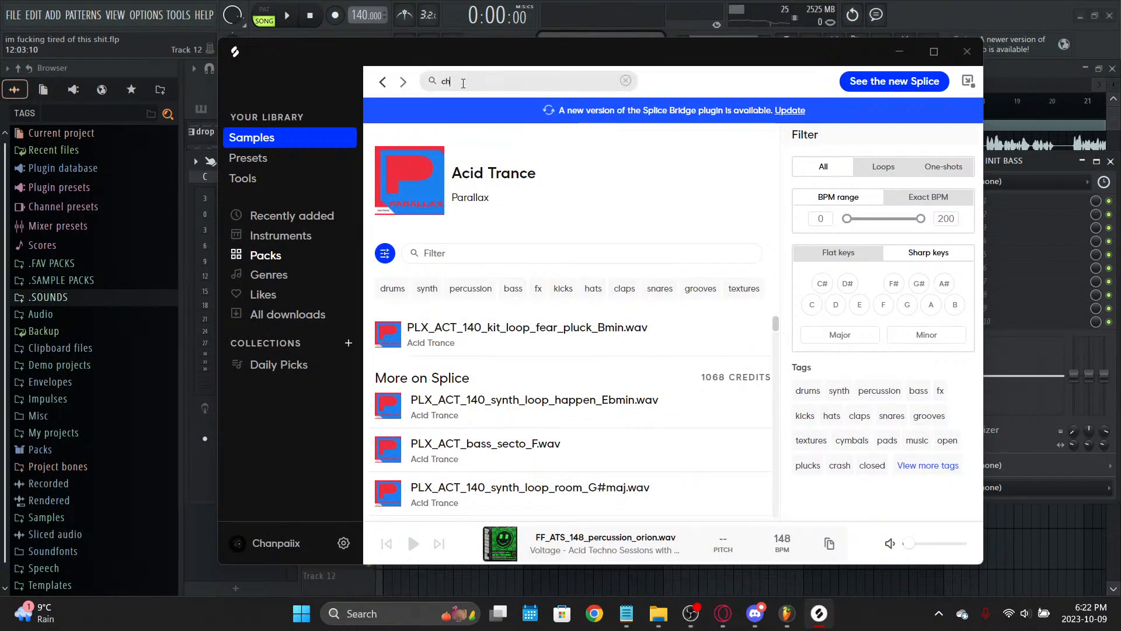
pyautogui.click(463, 83)
pyautogui.write('choir')
pyautogui.press('Return')
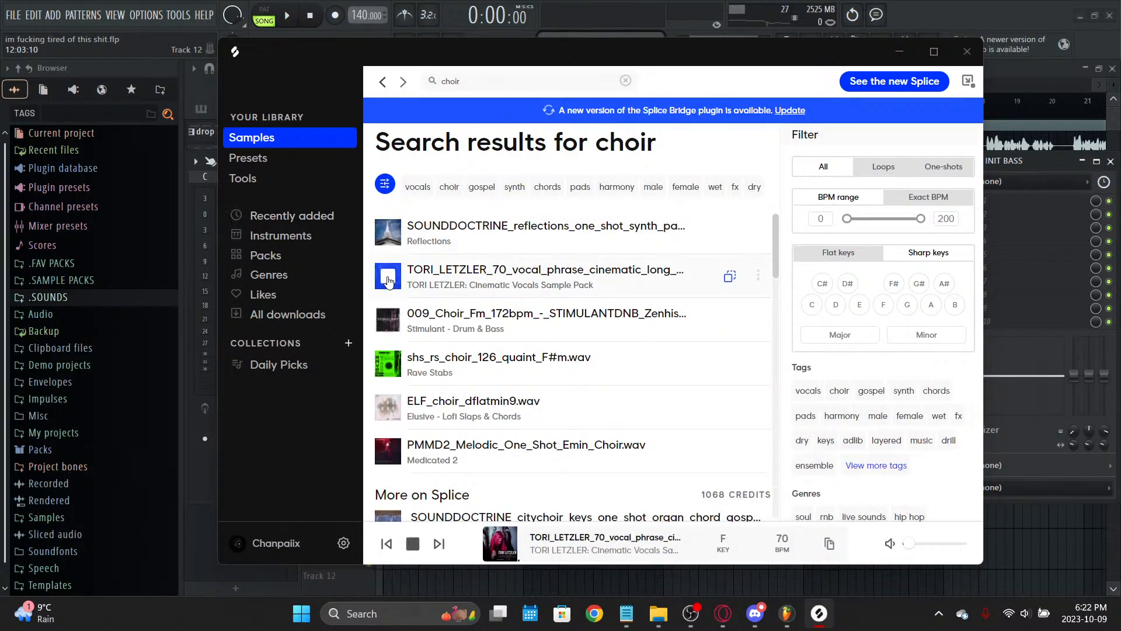
# Step: Audition the choir samples and add ELF_choir_dflatmin9 to Track 2 of the playlist at about bar 3
pyautogui.scroll(-1, 381, 282)
pyautogui.click(381, 282)
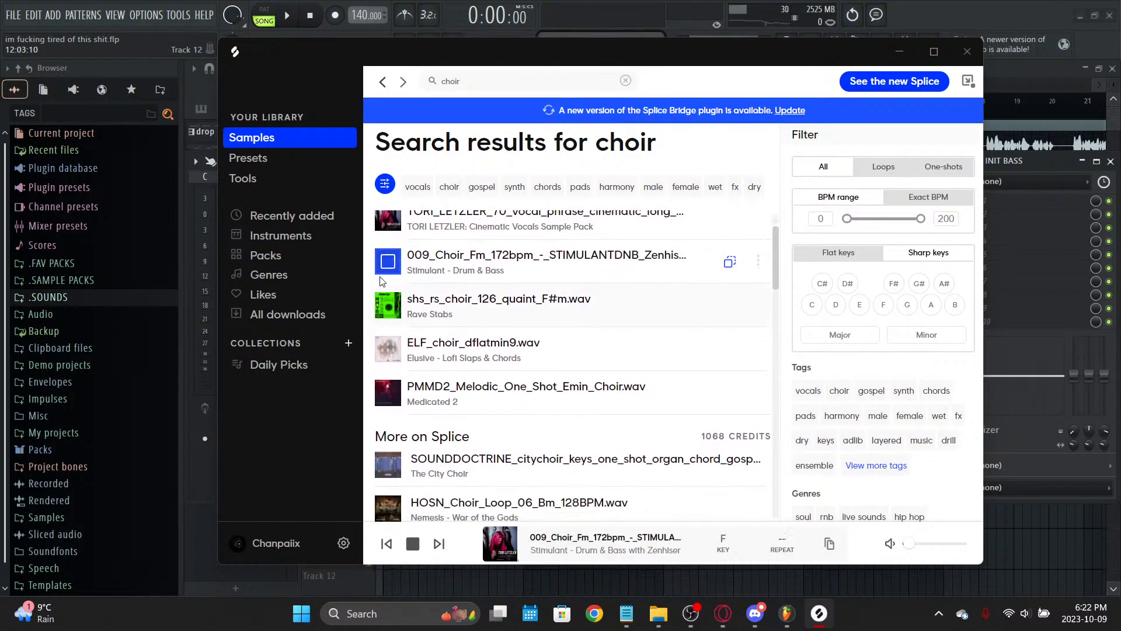
pyautogui.press('Down')
pyautogui.press('Down')
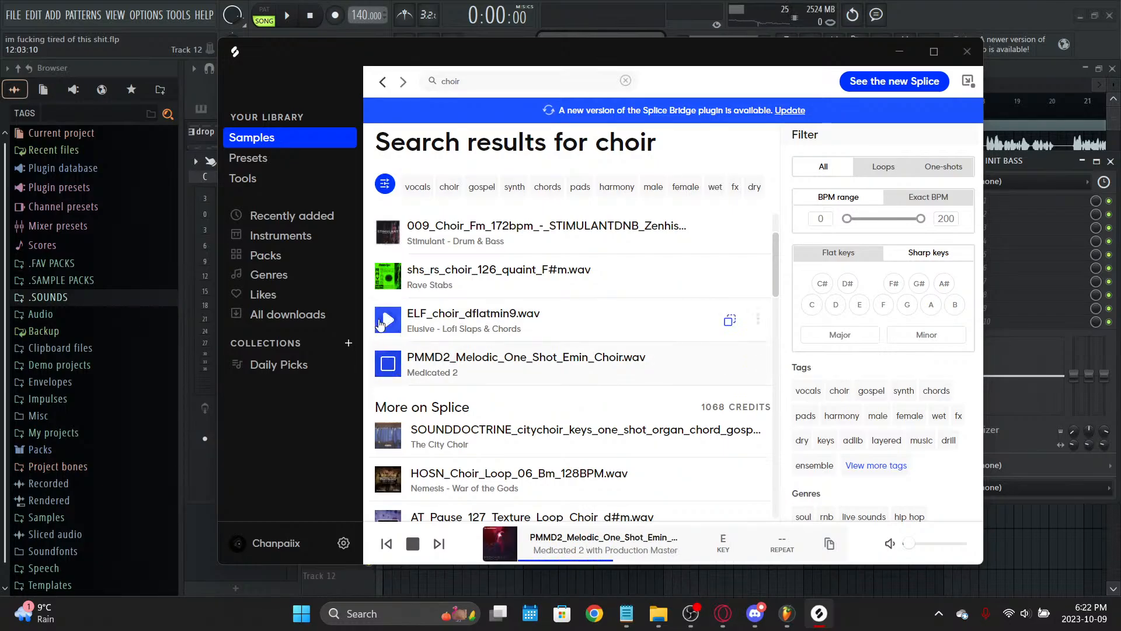
pyautogui.moveTo(634, 337); pyautogui.dragTo(501, 137)
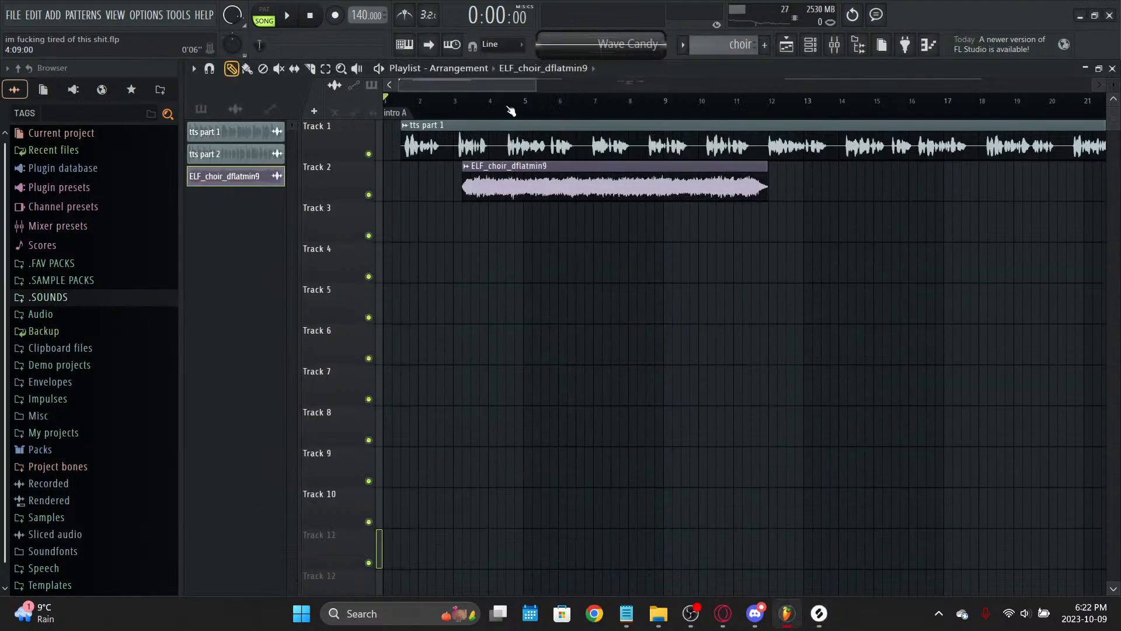
# Step: Play the drop from bar 33 and mute the Pattern 6 clip on Track 10
pyautogui.hscroll(10, 511, 110)
pyautogui.click(488, 110)
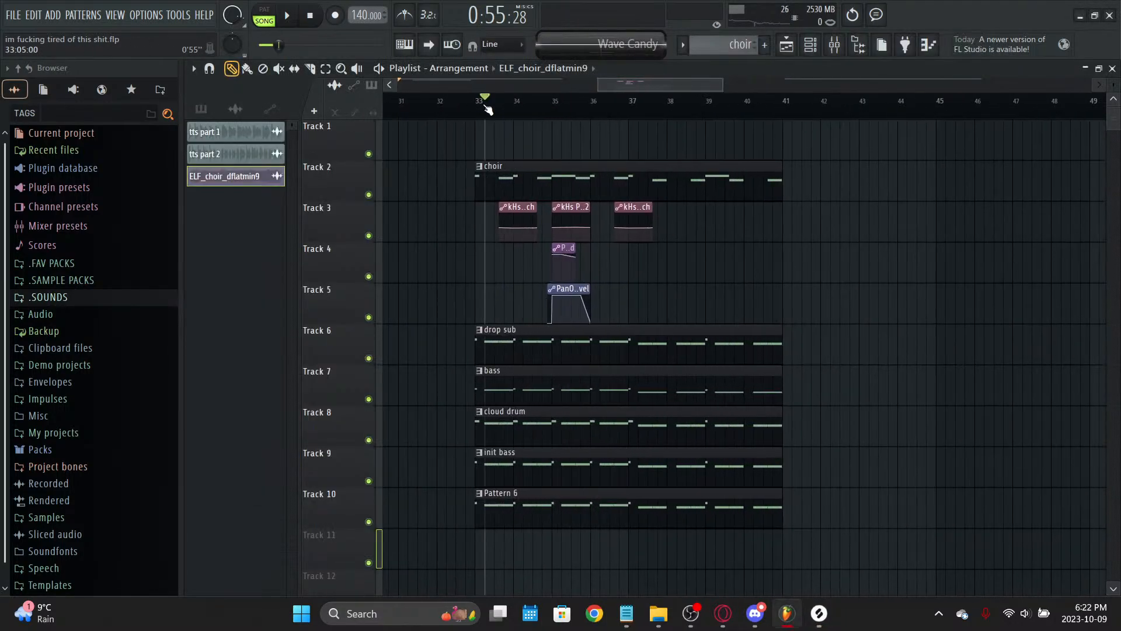
pyautogui.press('space')
pyautogui.scroll(-3, 483, 108)
pyautogui.click(520, 87)
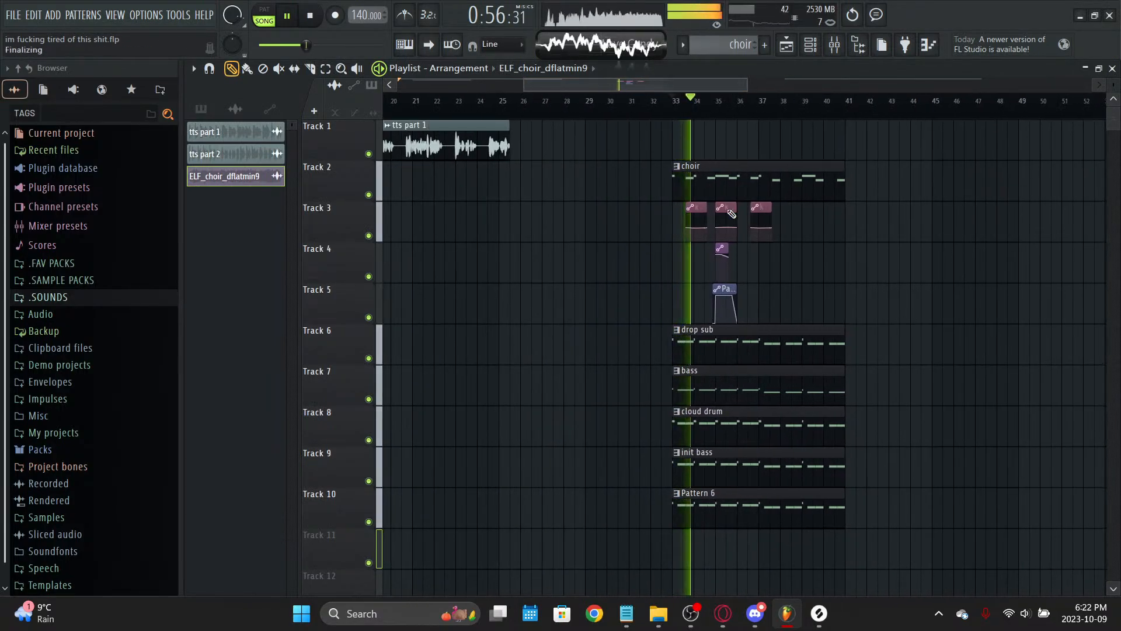
pyautogui.keyDown('alt'); pyautogui.rightClick(757, 523); pyautogui.keyUp('alt')
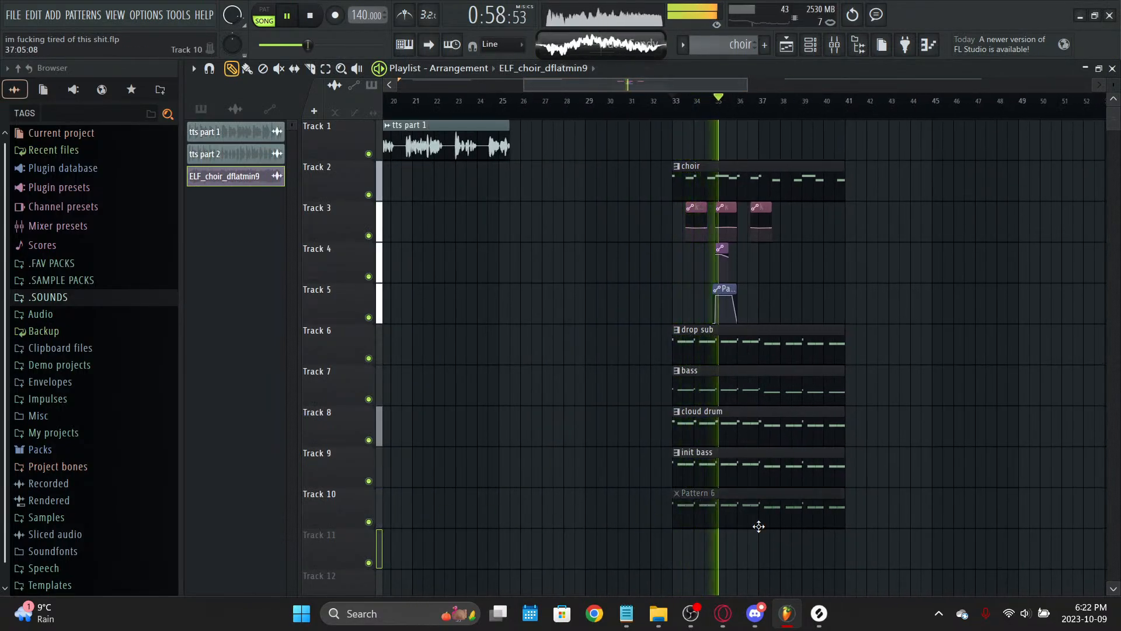
# Step: Move the ELF_choir_dflatmin9 clip to Track 1 at bar 33 and loop bars 33 to 41
pyautogui.moveTo(556, 90); pyautogui.dragTo(429, 90)
pyautogui.click(669, 305)
pyautogui.rightClick(672, 307)
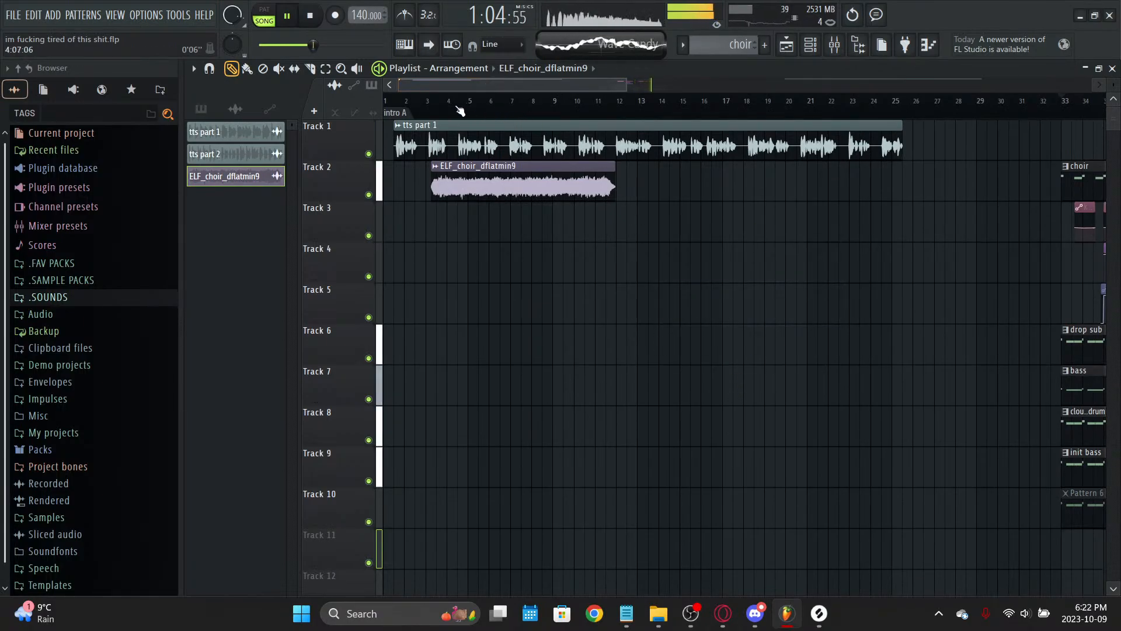
pyautogui.moveTo(506, 88); pyautogui.dragTo(572, 90)
pyautogui.moveTo(395, 188); pyautogui.dragTo(1017, 124)
pyautogui.scroll(5, 863, 135)
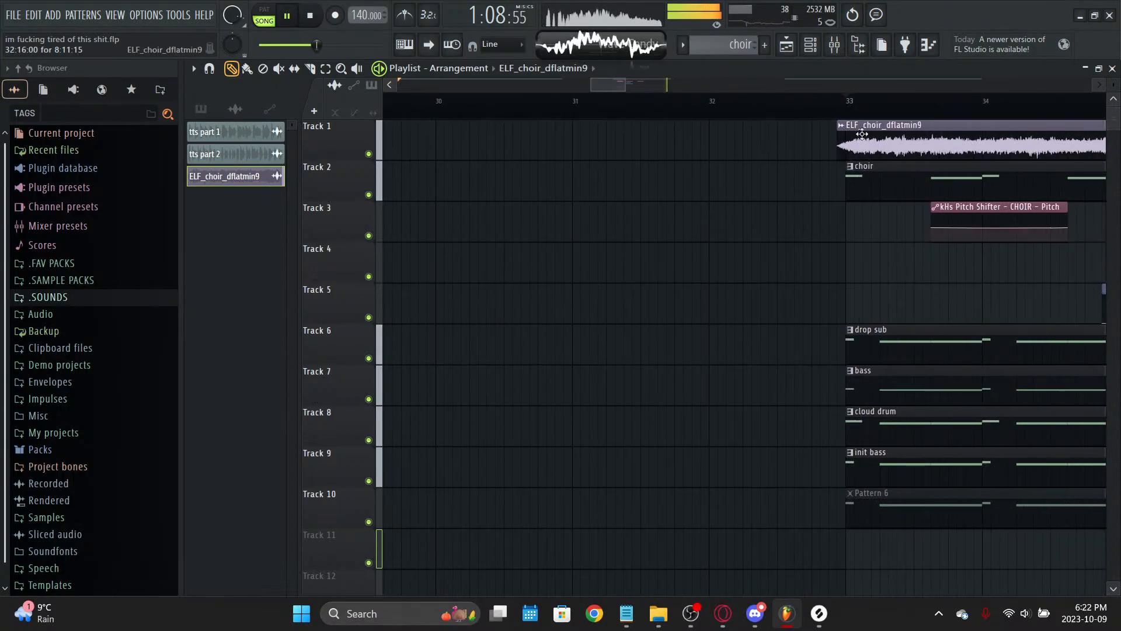
pyautogui.scroll(-5, 885, 106)
pyautogui.moveTo(875, 133); pyautogui.dragTo(1021, 200)
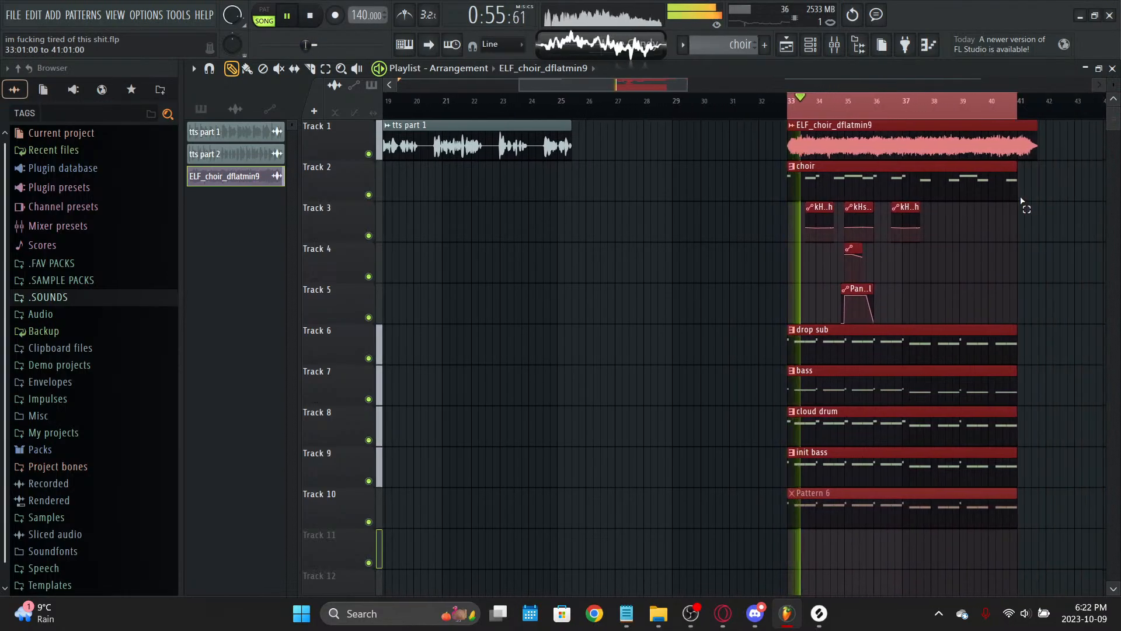
# Step: Open the ELF_choir_dflatmin9 clip's settings and turn on Normalize
pyautogui.doubleClick(853, 127)
pyautogui.scroll(1, 306, 216)
pyautogui.click(313, 291)
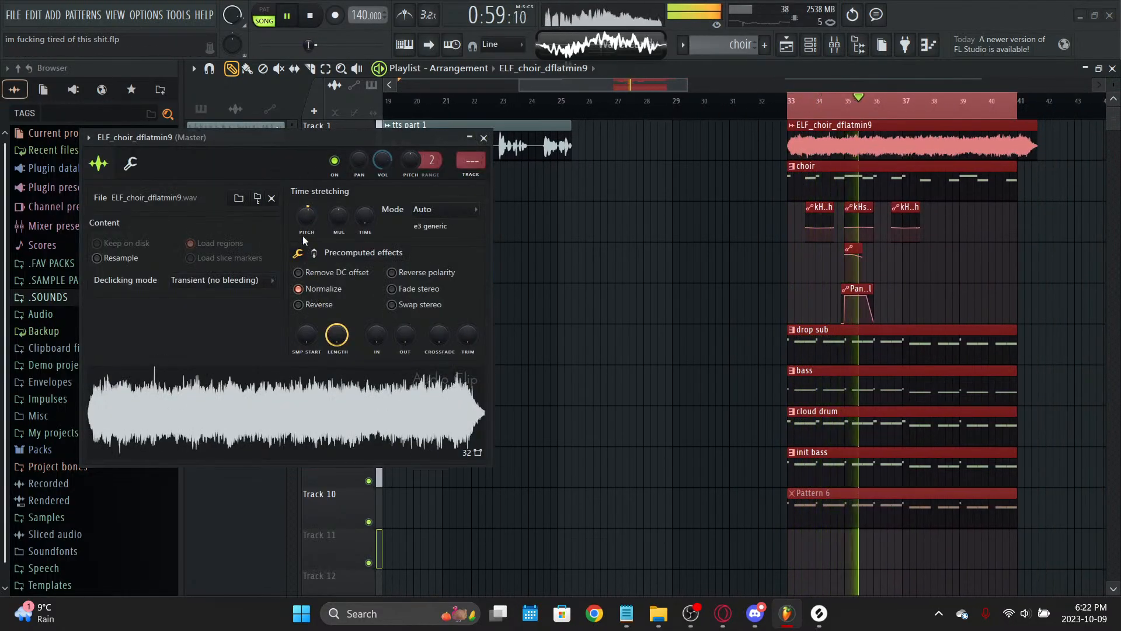
# Step: Try a pitch shift of +200 cents on the choir sample against the looping drop
pyautogui.scroll(1, 307, 220)
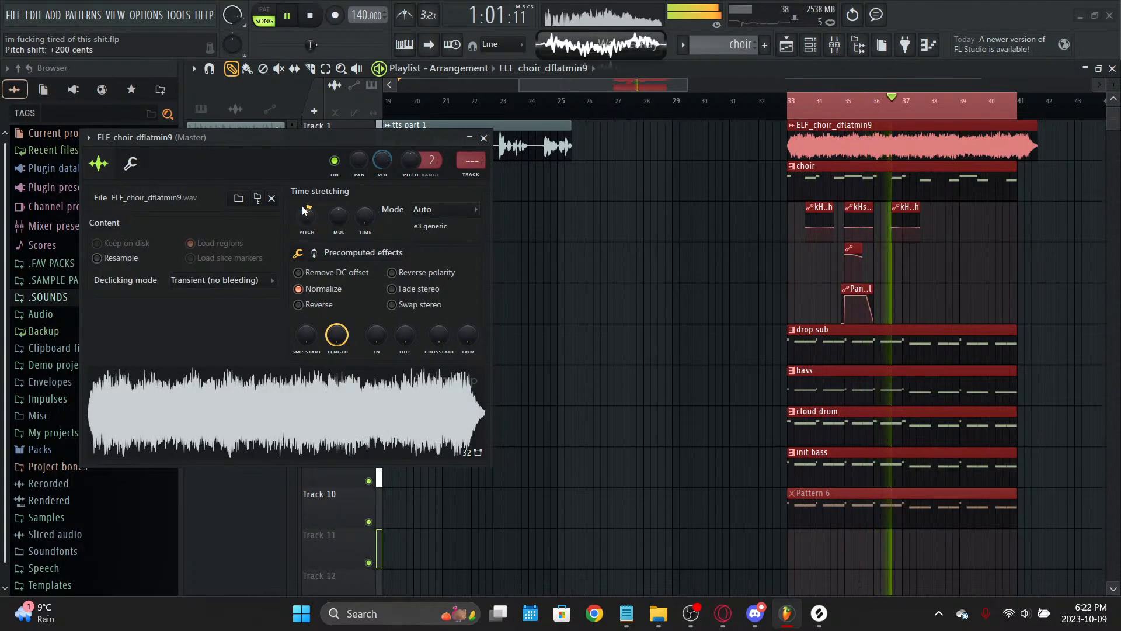
pyautogui.press('space')
pyautogui.press('space')
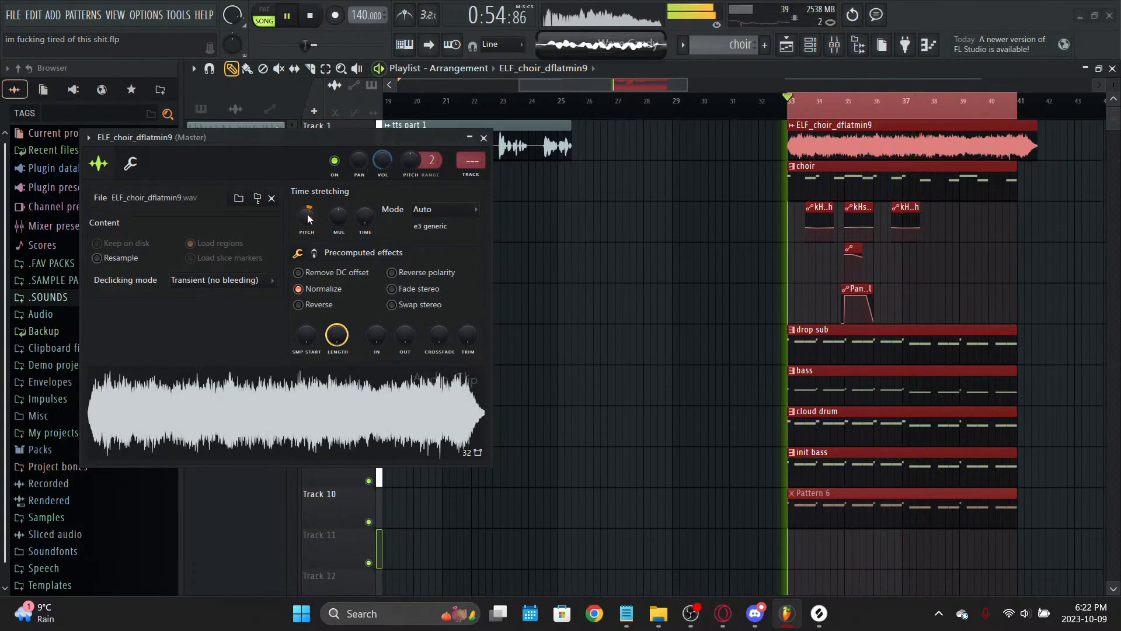
pyautogui.scroll(2, 307, 214)
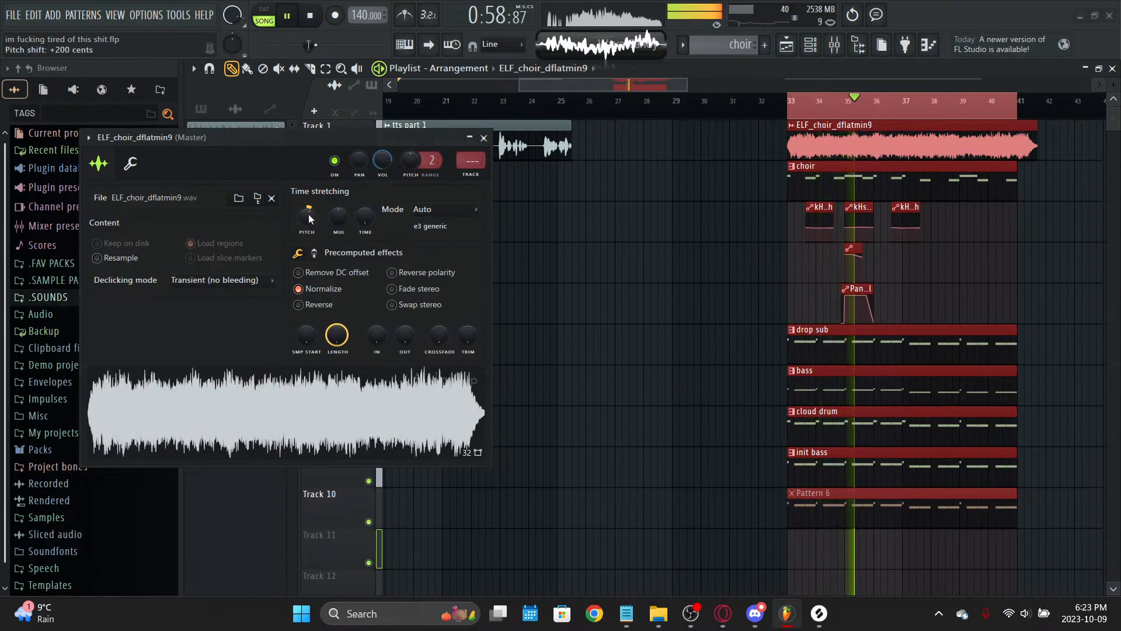
pyautogui.scroll(-1, 308, 215)
# Step: Try progressively lower pitch shifts on the choir sample during playback, from +165 down to -168 cents
pyautogui.scroll(-4, 308, 213)
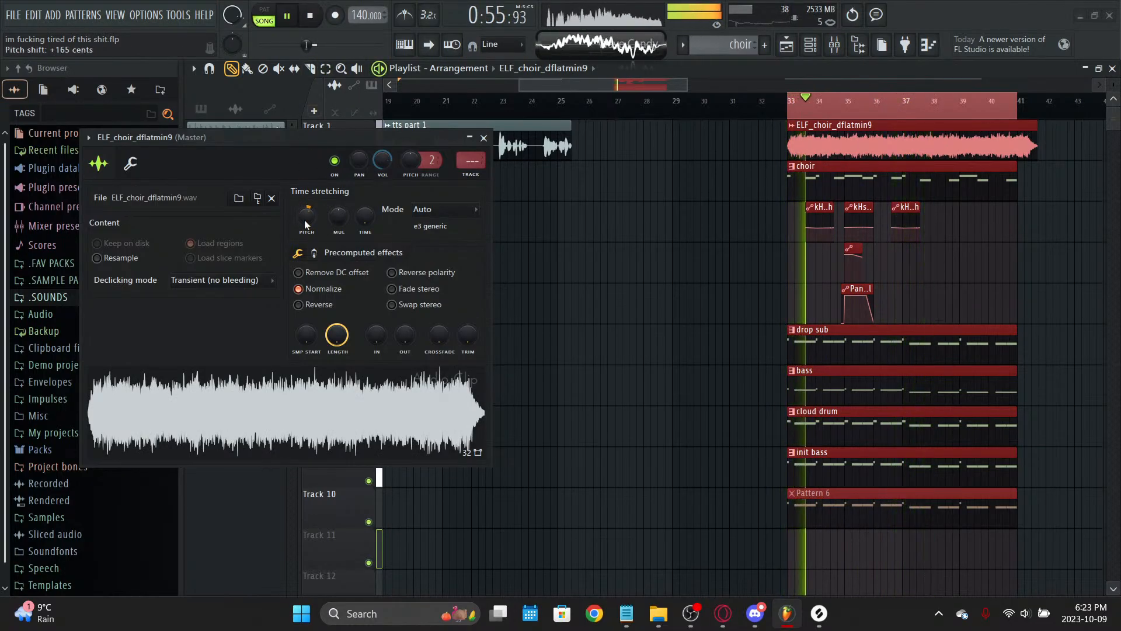
pyautogui.scroll(-1, 305, 220)
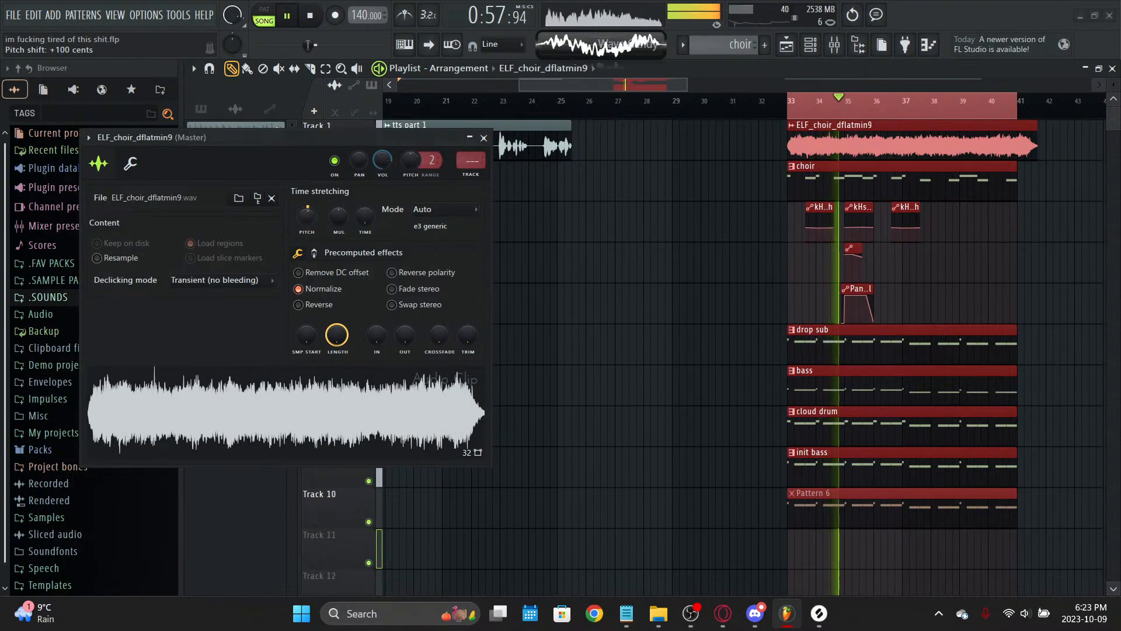
pyautogui.moveTo(304, 220); pyautogui.dragTo(305, 224)
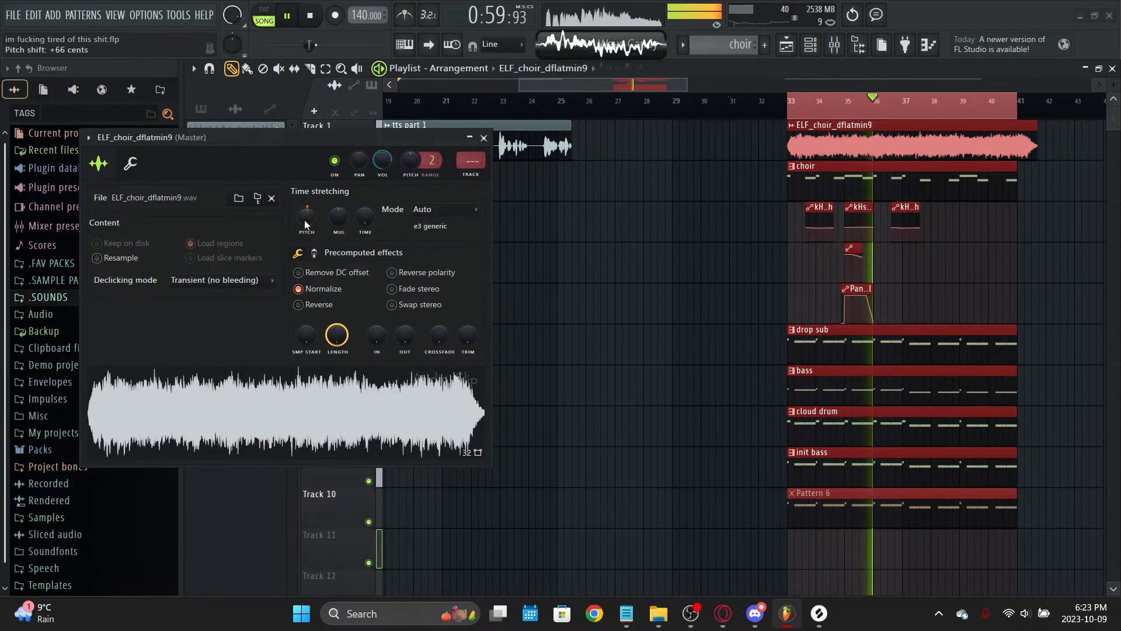
pyautogui.scroll(-2, 304, 221)
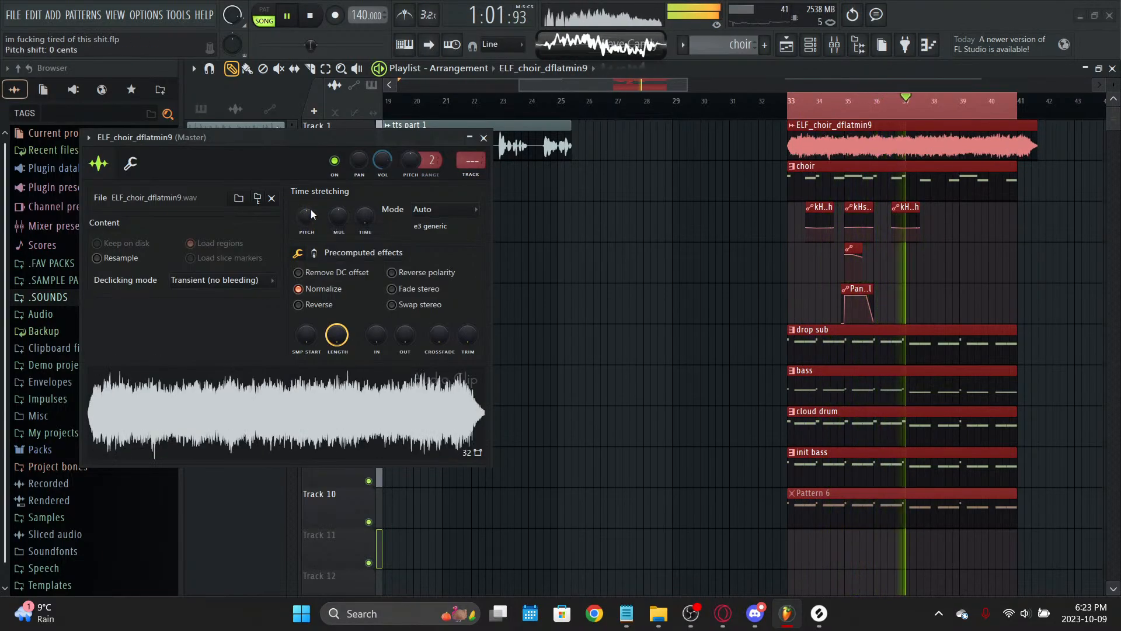
pyautogui.scroll(-1, 296, 212)
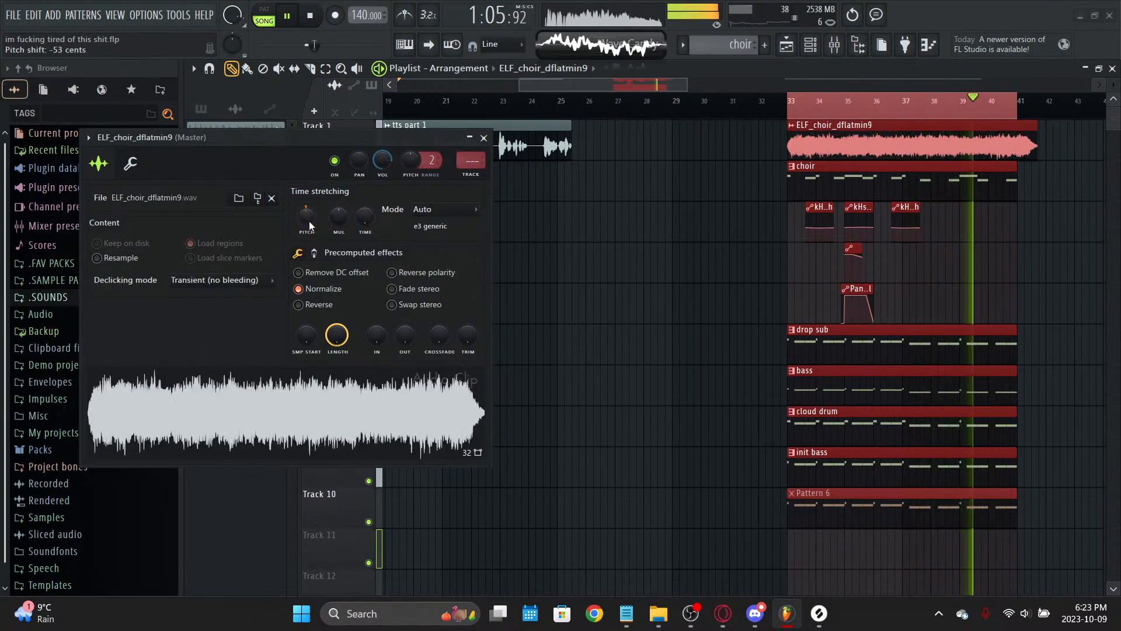
pyautogui.scroll(-1, 310, 221)
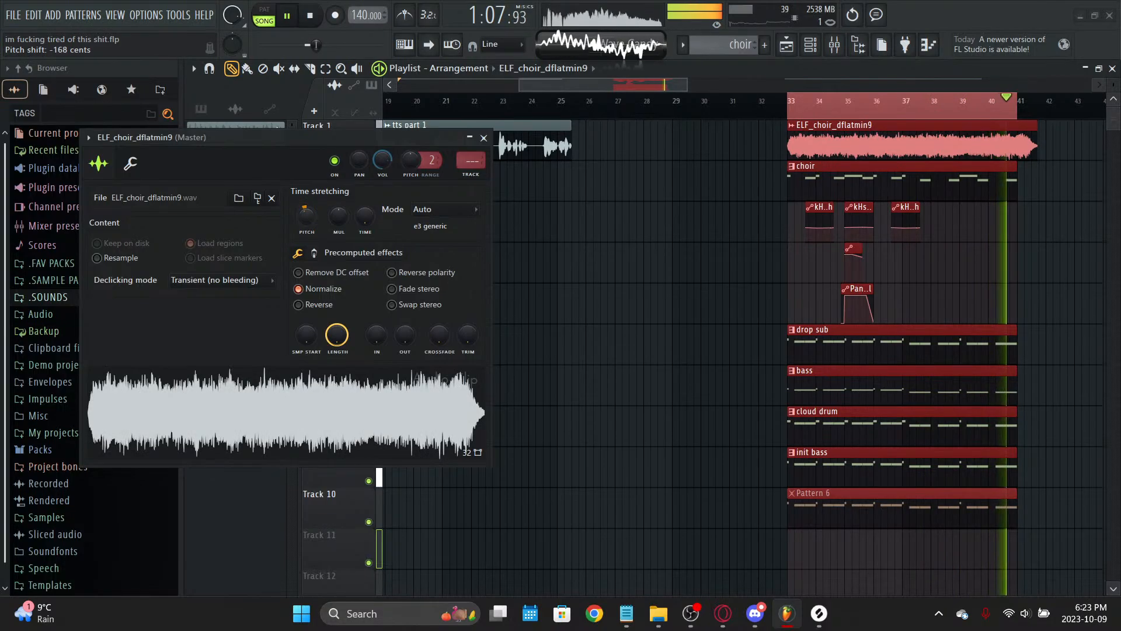
pyautogui.scroll(-1, 310, 221)
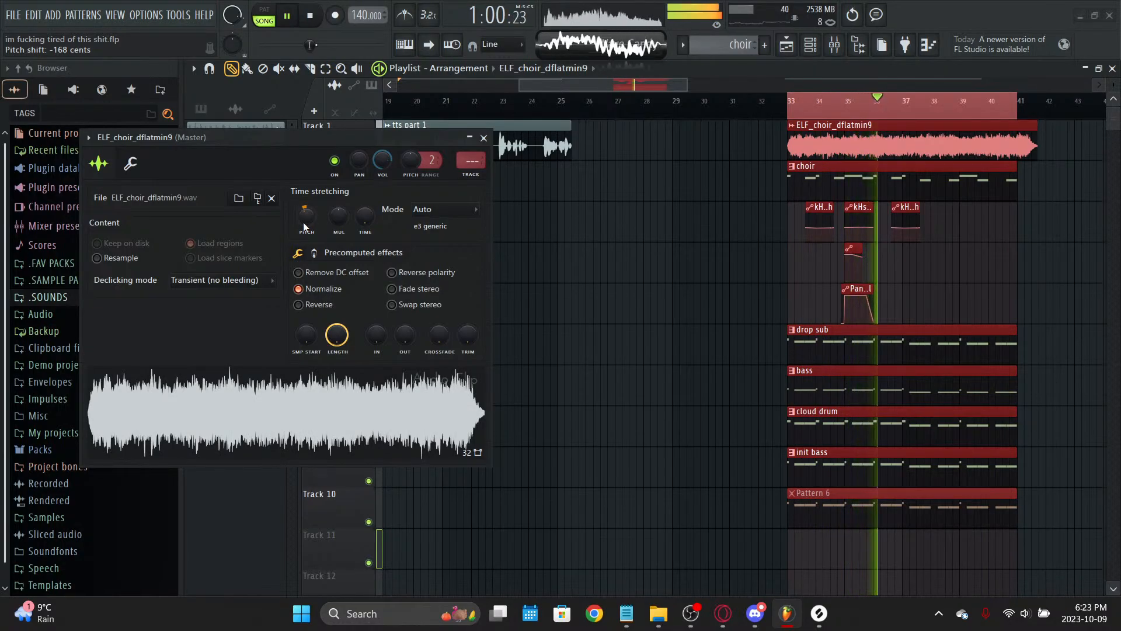
# Step: Check the choir pattern's notes, reset the ELF_choir_dflatmin9 pitch shift to 0 cents and close its settings
pyautogui.doubleClick(896, 191)
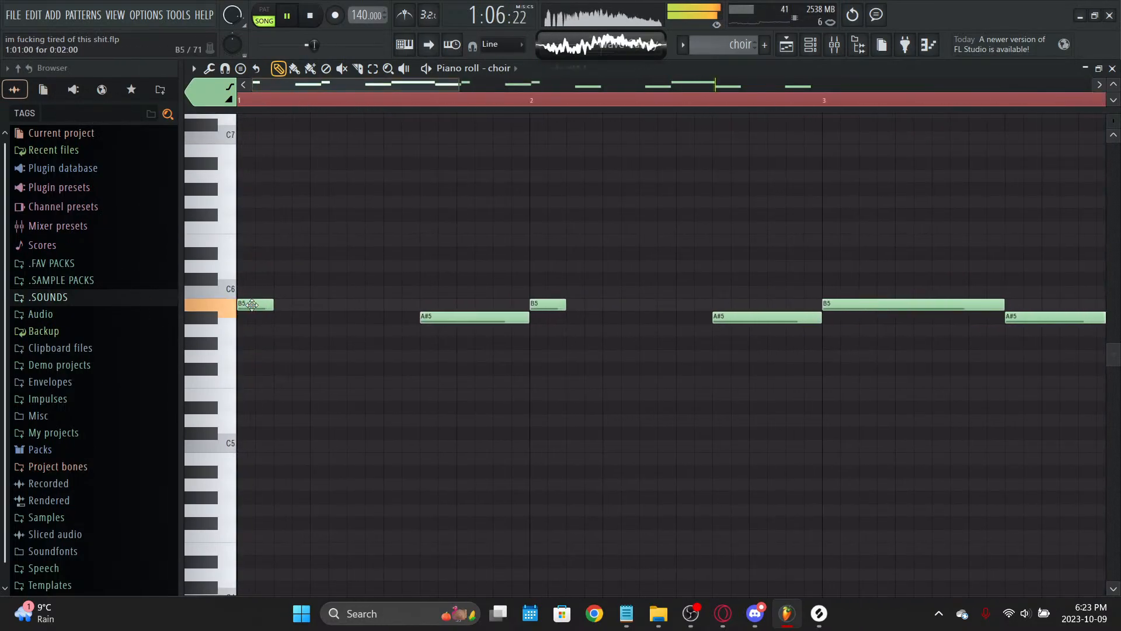
pyautogui.press('Escape')
pyautogui.doubleClick(841, 145)
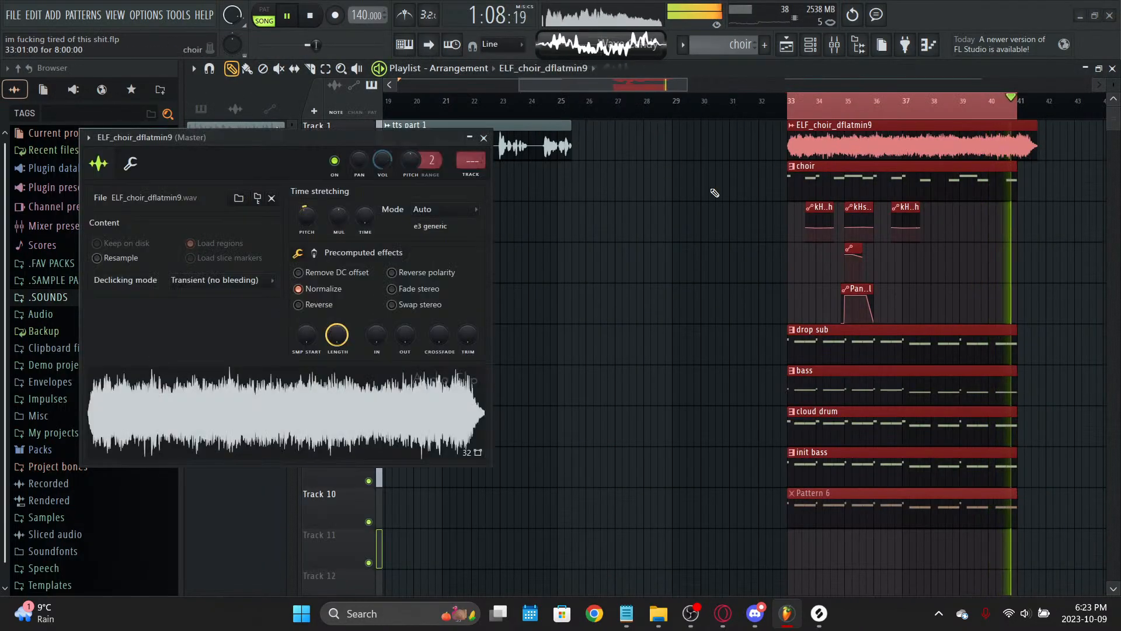
pyautogui.rightClick(310, 211)
pyautogui.click(325, 212)
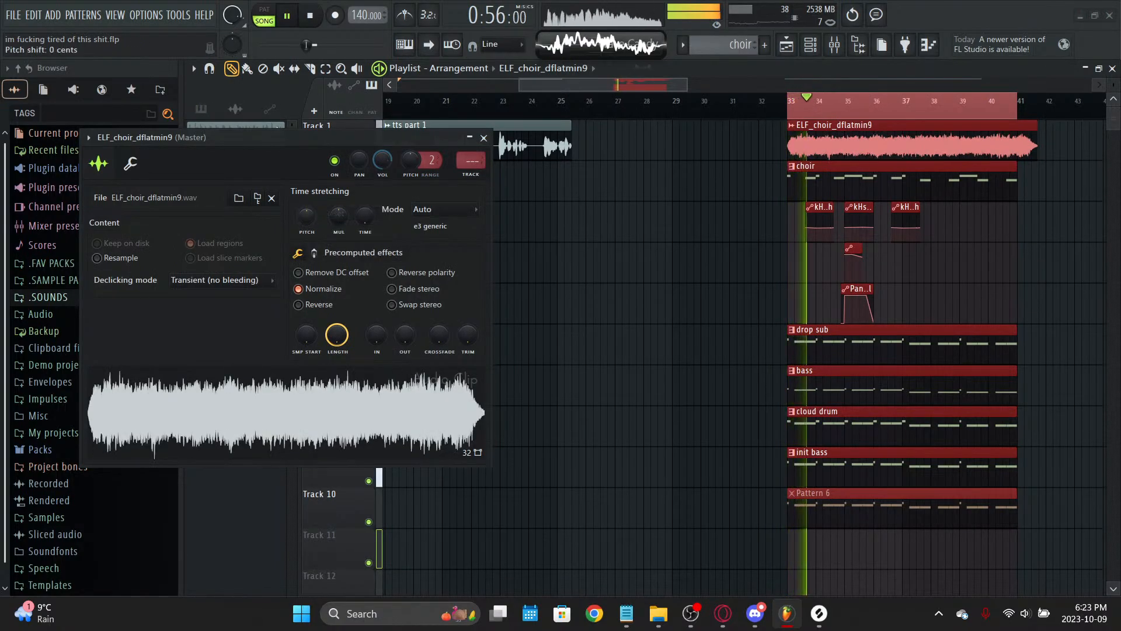
pyautogui.rightClick(309, 216)
pyautogui.click(319, 223)
pyautogui.moveTo(310, 219); pyautogui.dragTo(313, 216)
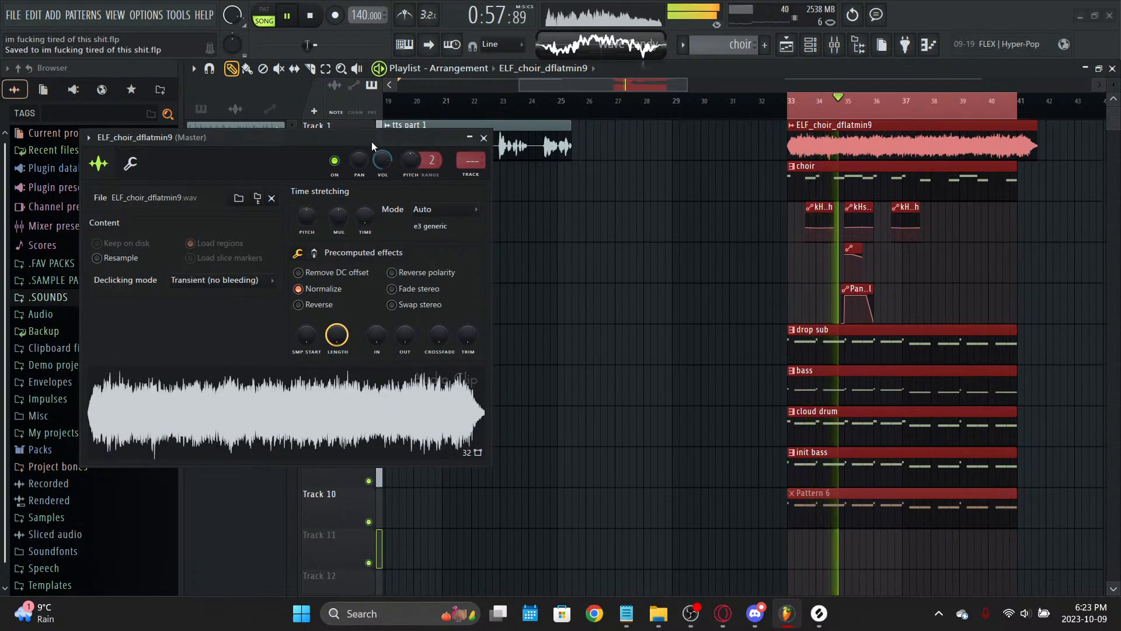
pyautogui.press('Escape')
# Step: Clear the clip selection and slice the ELF_choir_dflatmin9 clip on Track 1 at bar 37
pyautogui.scroll(4, 938, 122)
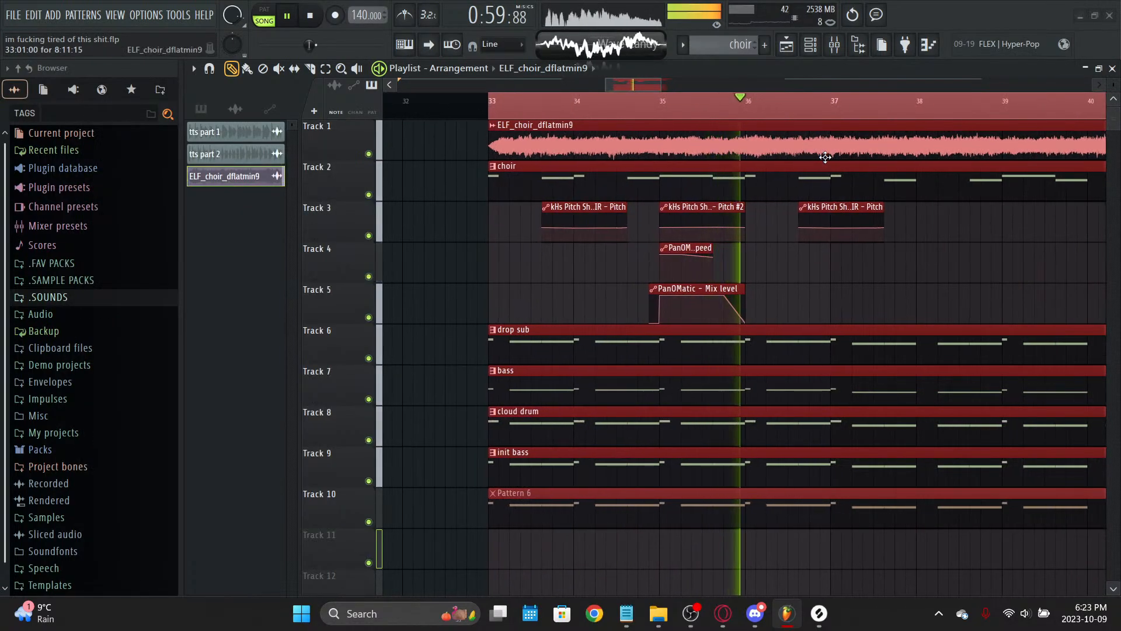
pyautogui.click(906, 261)
pyautogui.rightClick(906, 261)
pyautogui.press('c')
pyautogui.press('space')
pyautogui.press('space')
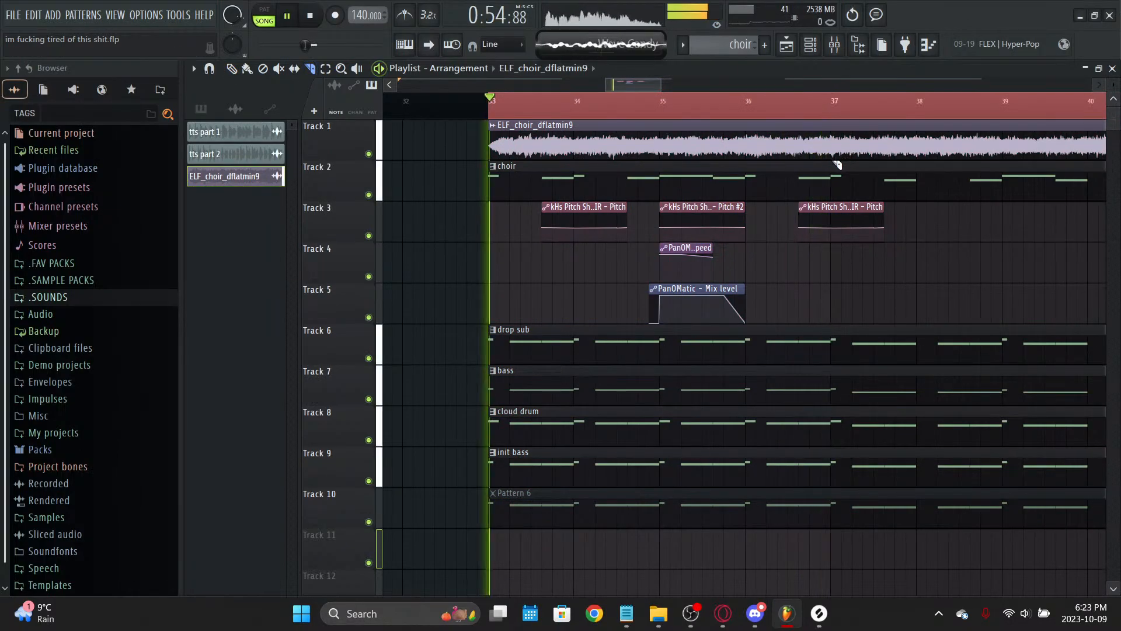
pyautogui.click(839, 143)
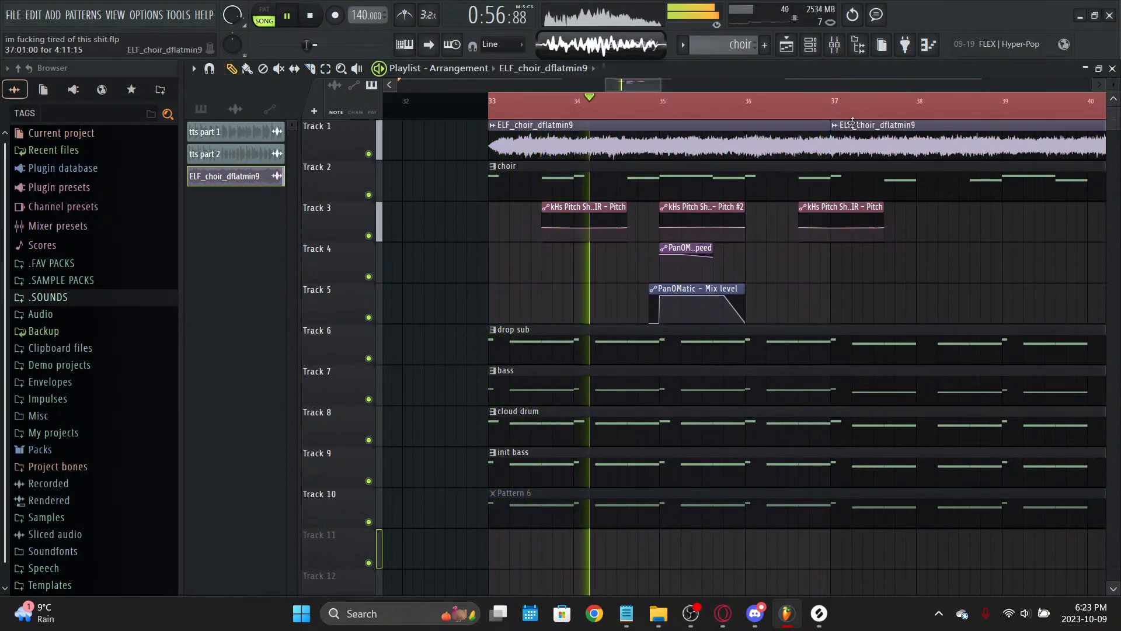
pyautogui.click(853, 124)
pyautogui.press('Escape')
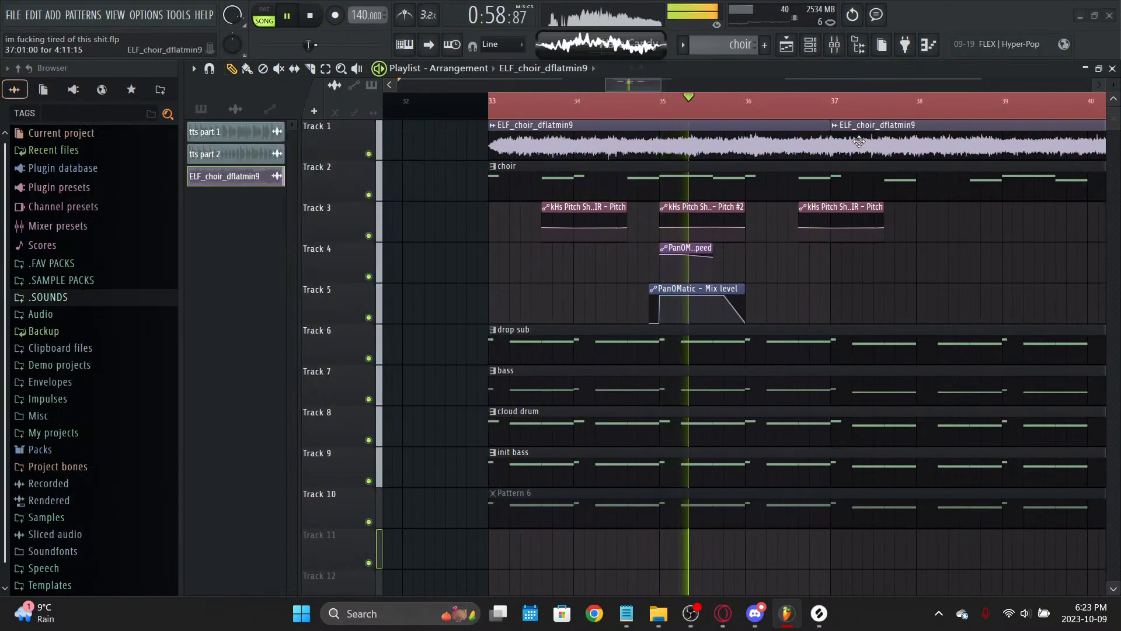
# Step: Make the ELF_choir_dflatmin9 clip starting at bar 37 unique and open its sample settings
pyautogui.click(835, 125)
pyautogui.click(883, 217)
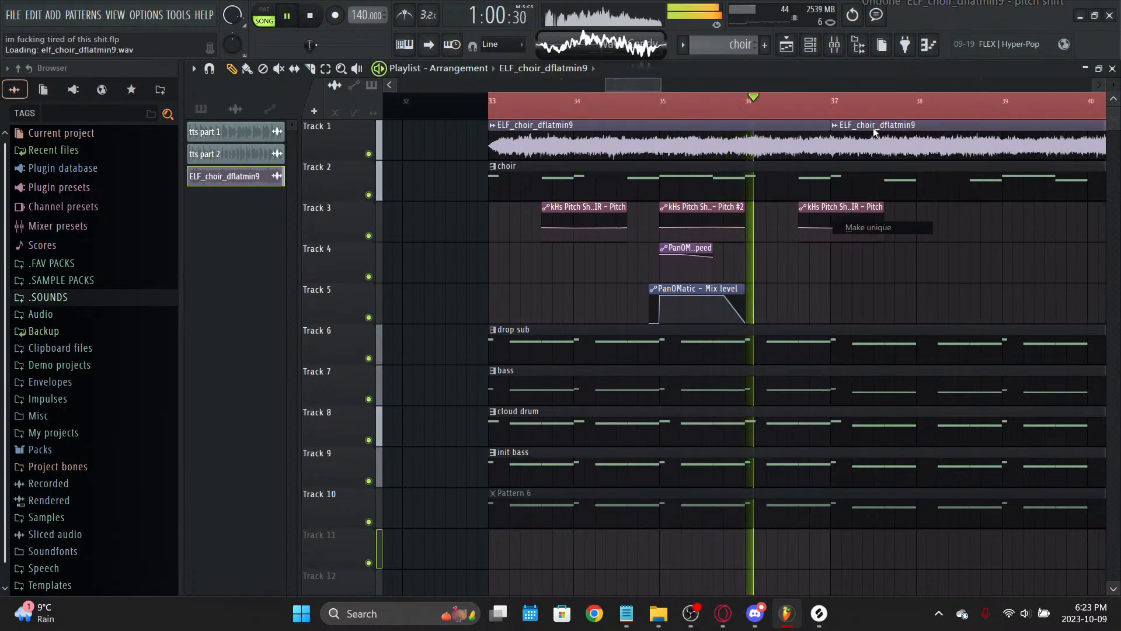
pyautogui.doubleClick(789, 156)
pyautogui.click(758, 110)
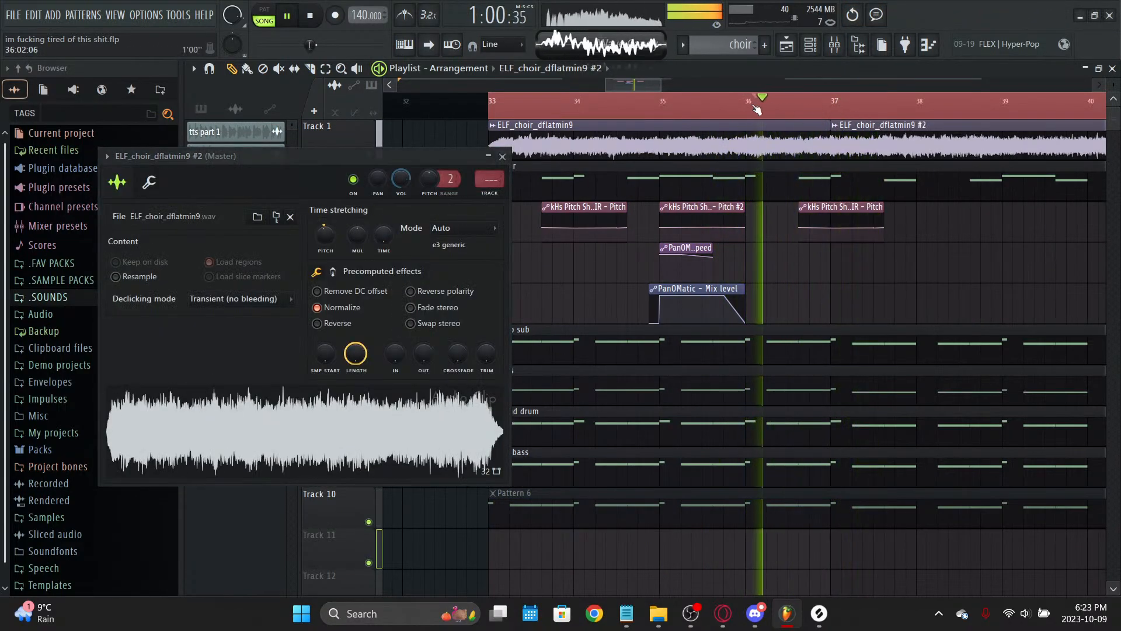
# Step: Shift the start of the second choir clip to 37:05 and extend the first choir clip up to it
pyautogui.moveTo(831, 141); pyautogui.dragTo(885, 142)
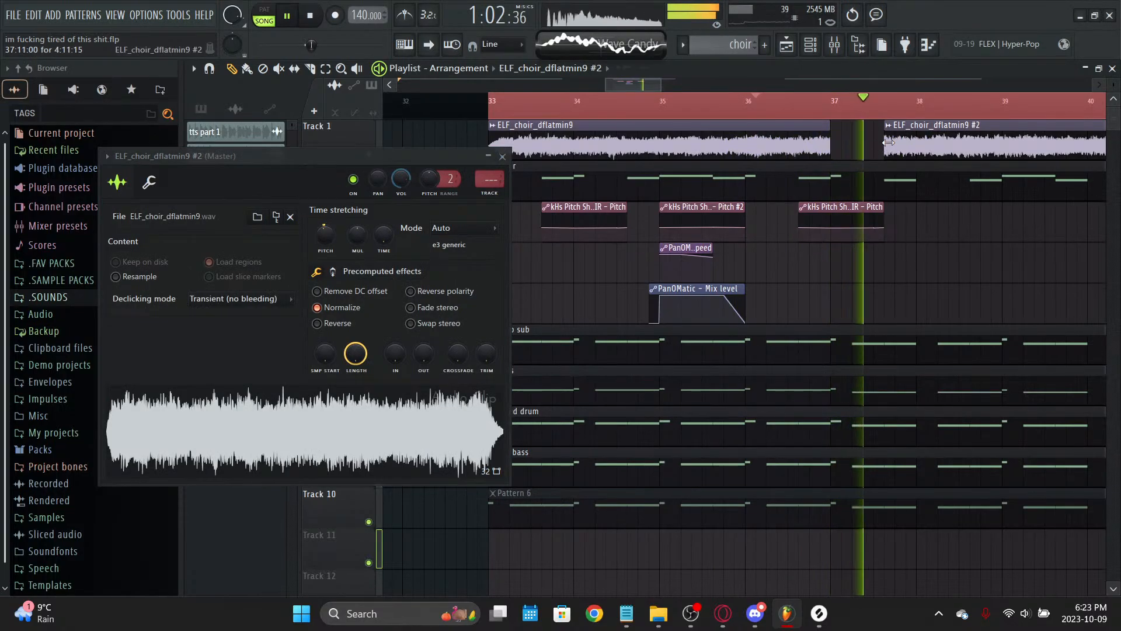
pyautogui.press('space')
pyautogui.press('space')
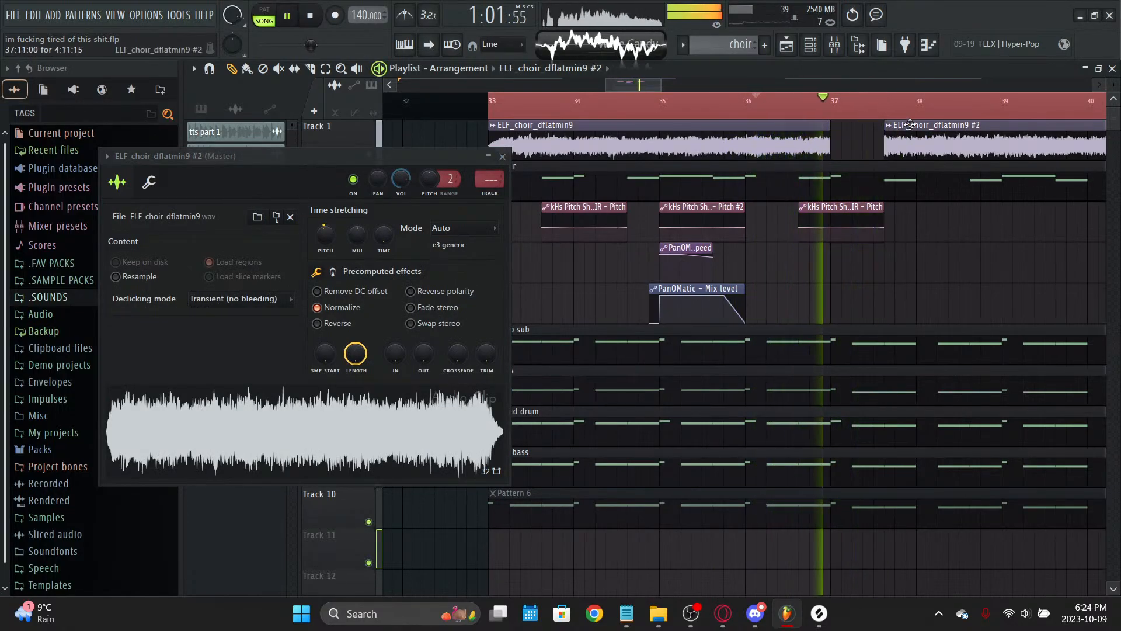
pyautogui.moveTo(911, 125); pyautogui.dragTo(850, 138)
pyautogui.press('space')
pyautogui.press('space')
pyautogui.press('space')
pyautogui.press('space')
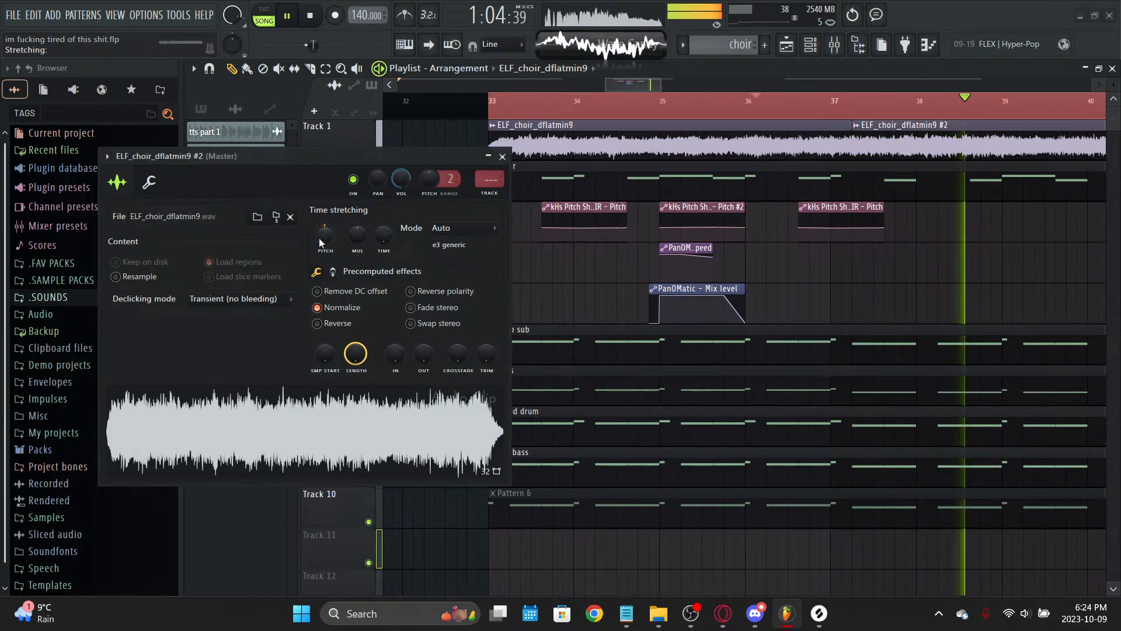
# Step: Set the ELF_choir_dflatmin9 #2 pitch shift to -200 cents, trim its clip's end to bar 41 and close its settings
pyautogui.moveTo(319, 243)
pyautogui.mouseDown()
pyautogui.moveTo(321, 253)
pyautogui.moveTo(325, 241)
pyautogui.mouseUp()
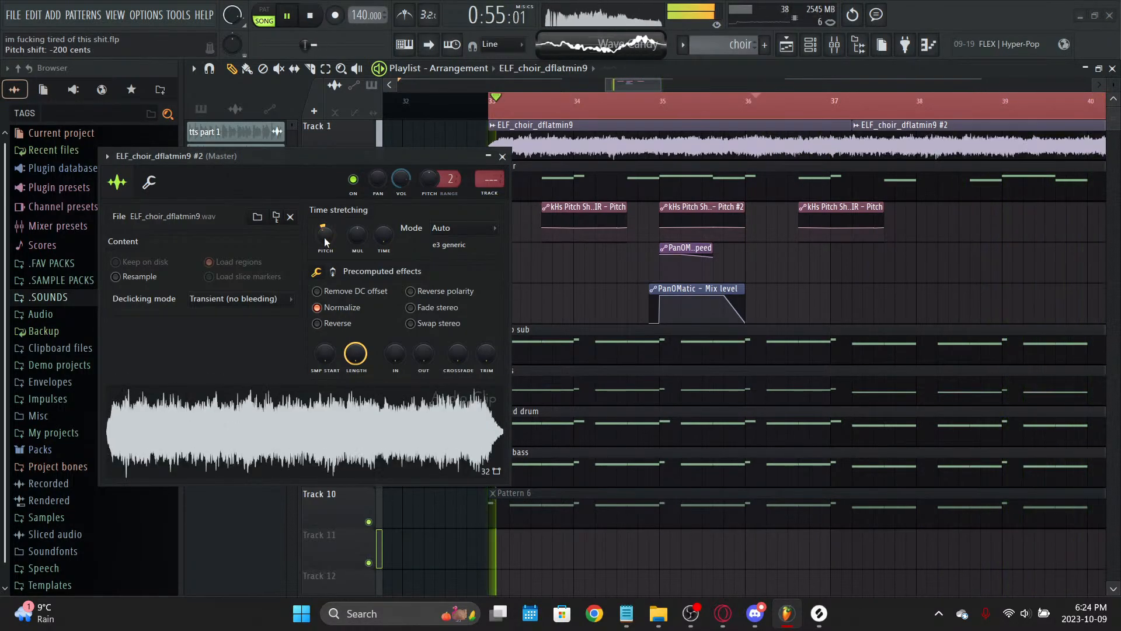
pyautogui.scroll(-2, 701, 104)
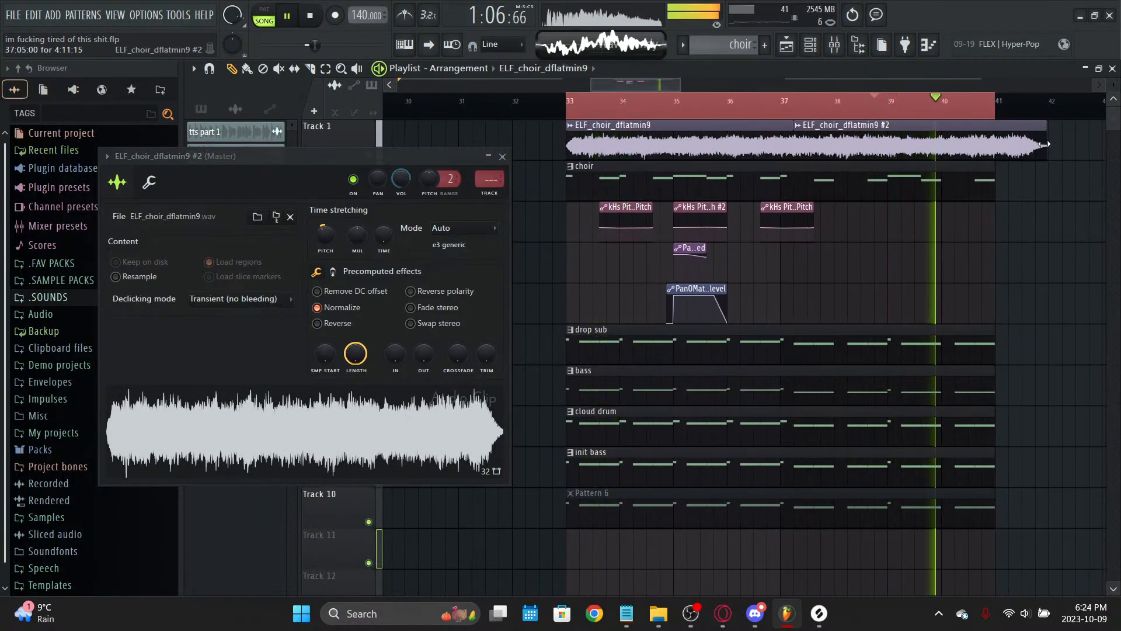
pyautogui.moveTo(1044, 146); pyautogui.dragTo(996, 153)
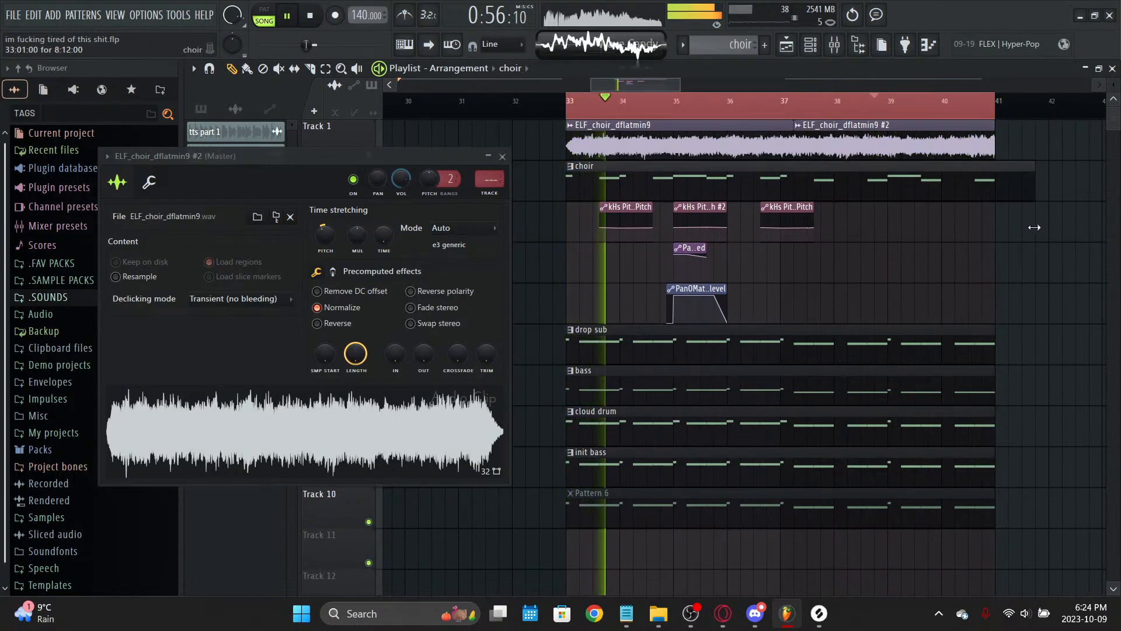
pyautogui.click(503, 157)
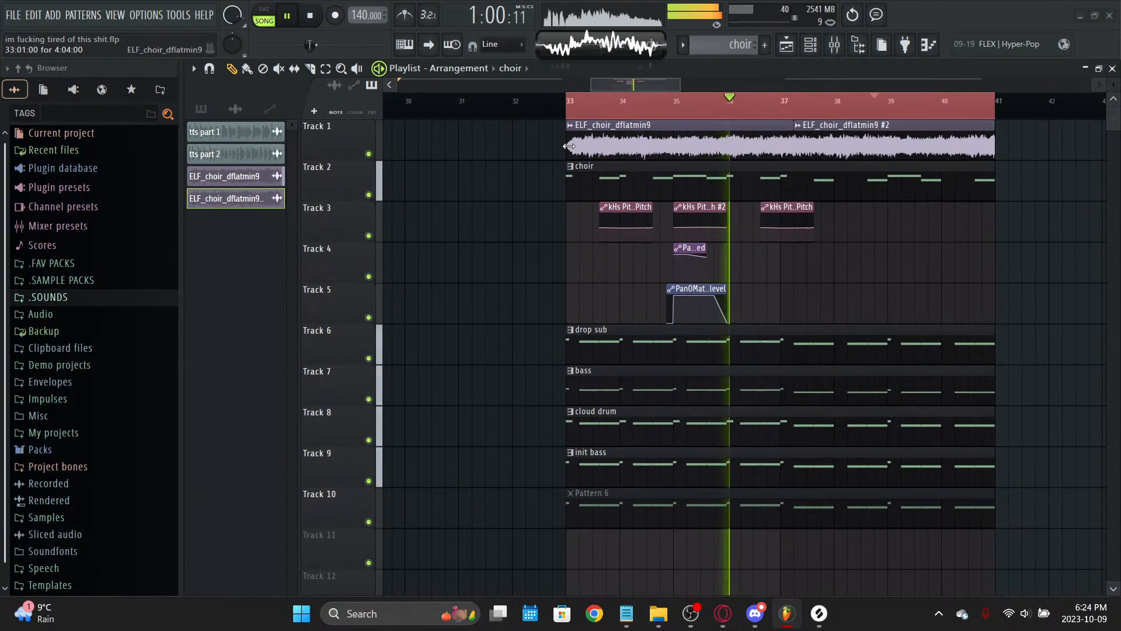
# Step: Move both choir clips on Track 1 together so the first one starts at 33:05
pyautogui.click(594, 148)
pyautogui.press('space')
pyautogui.moveTo(907, 140); pyautogui.dragTo(736, 136)
pyautogui.press('space')
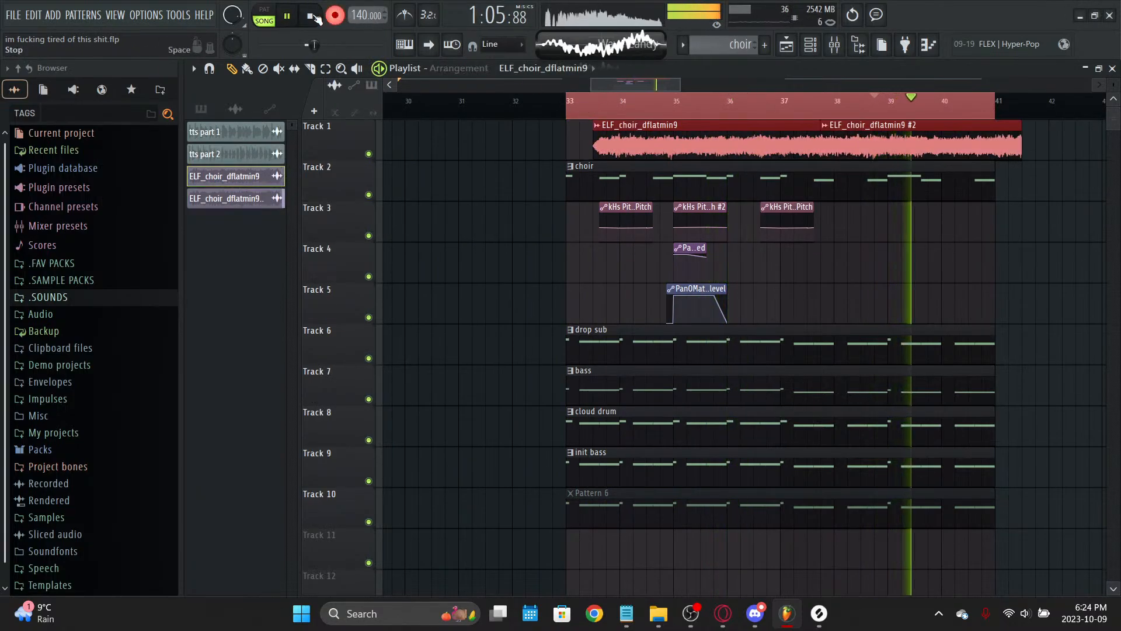
pyautogui.click(566, 100)
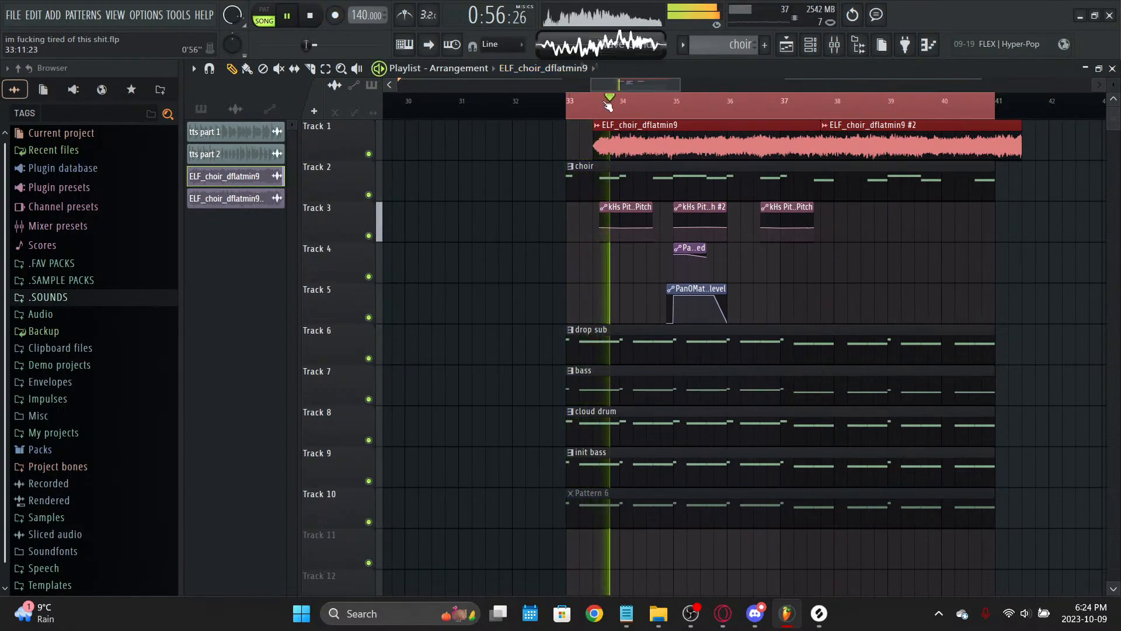
pyautogui.scroll(3, 608, 106)
pyautogui.press('space')
pyautogui.moveTo(620, 137); pyautogui.dragTo(592, 138)
pyautogui.press('space')
pyautogui.press('space')
pyautogui.press('space')
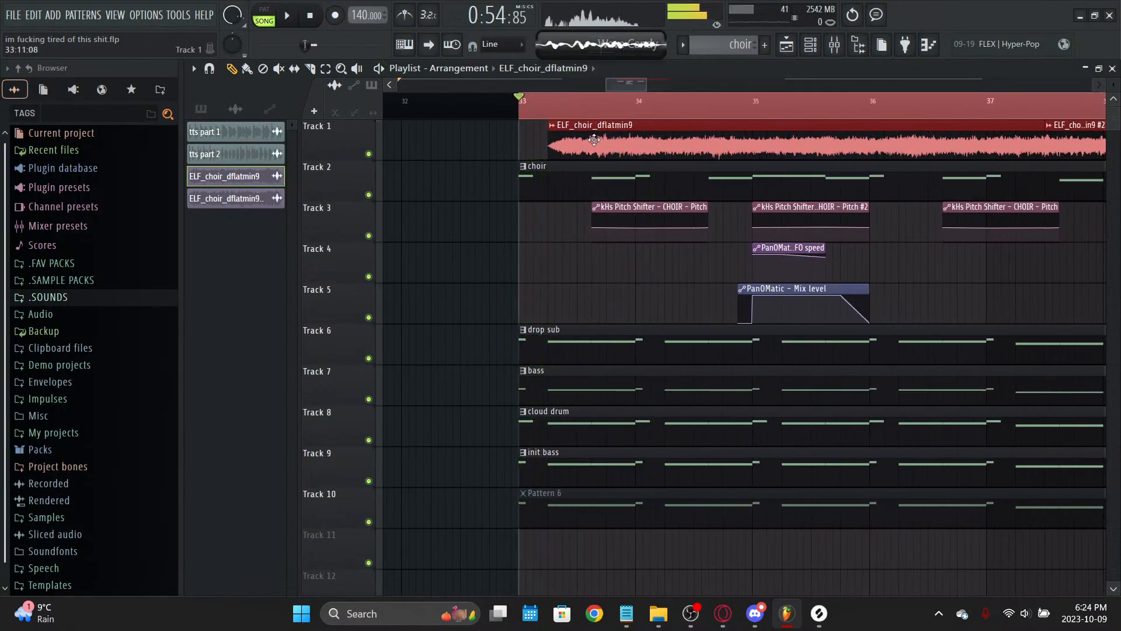
# Step: Delete the ELF_choir_dflatmin9 #2 clip from Track 1 and trim the first choir clip's end to 37:05
pyautogui.moveTo(625, 86)
pyautogui.mouseDown()
pyautogui.moveTo(661, 88)
pyautogui.moveTo(646, 90)
pyautogui.mouseUp()
pyautogui.rightClick(653, 134)
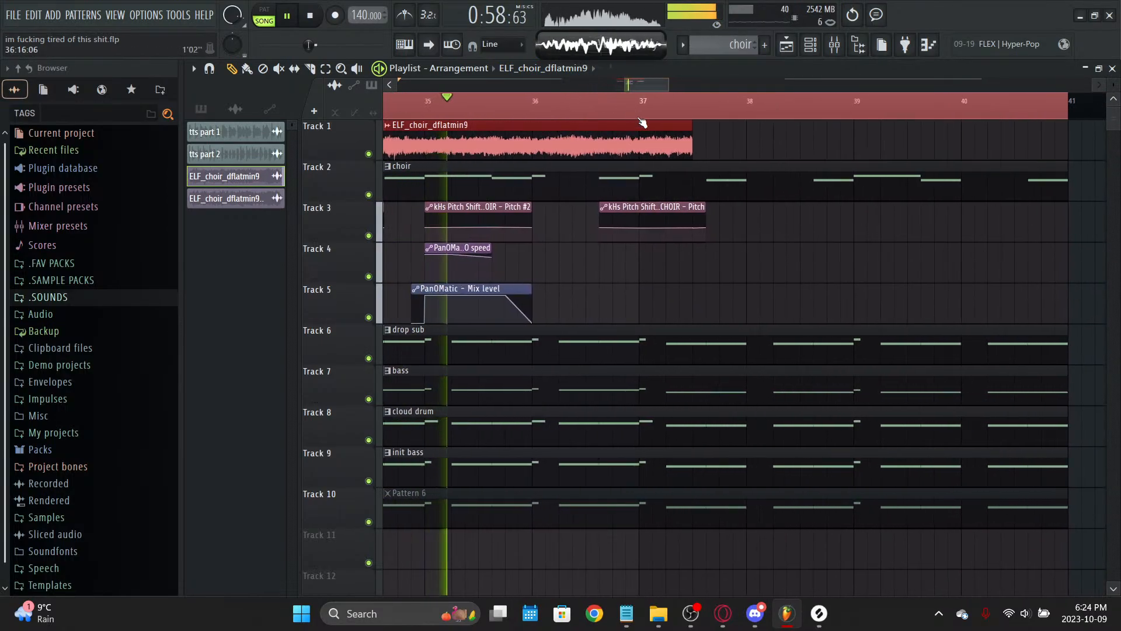
pyautogui.moveTo(681, 146); pyautogui.dragTo(654, 149)
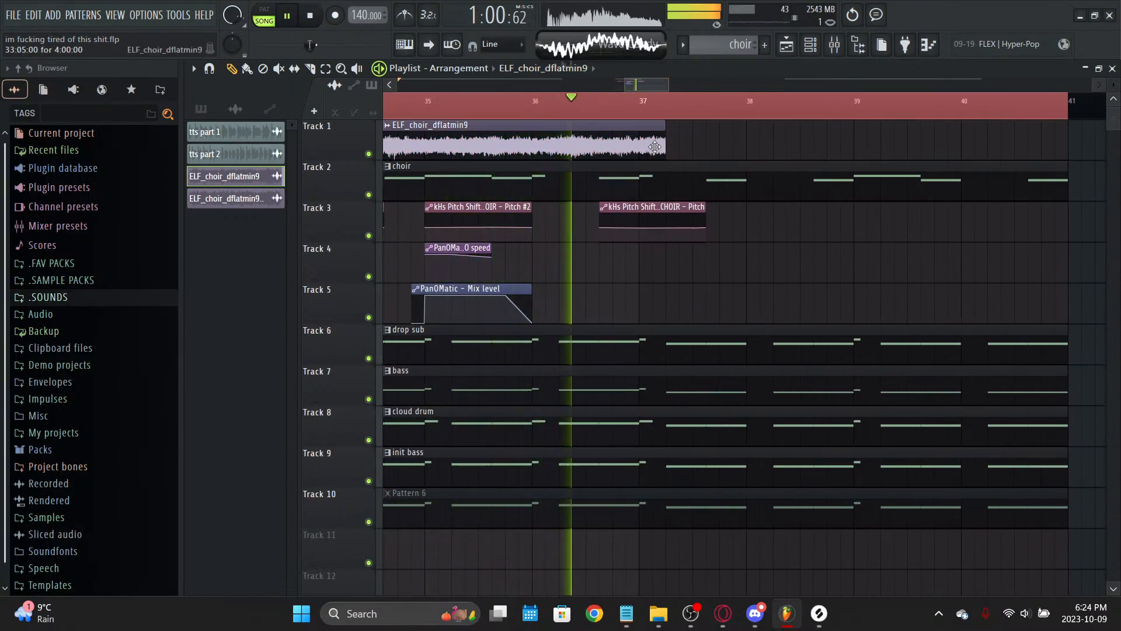
pyautogui.click(263, 198)
pyautogui.click(762, 140)
pyautogui.scroll(-1, 765, 112)
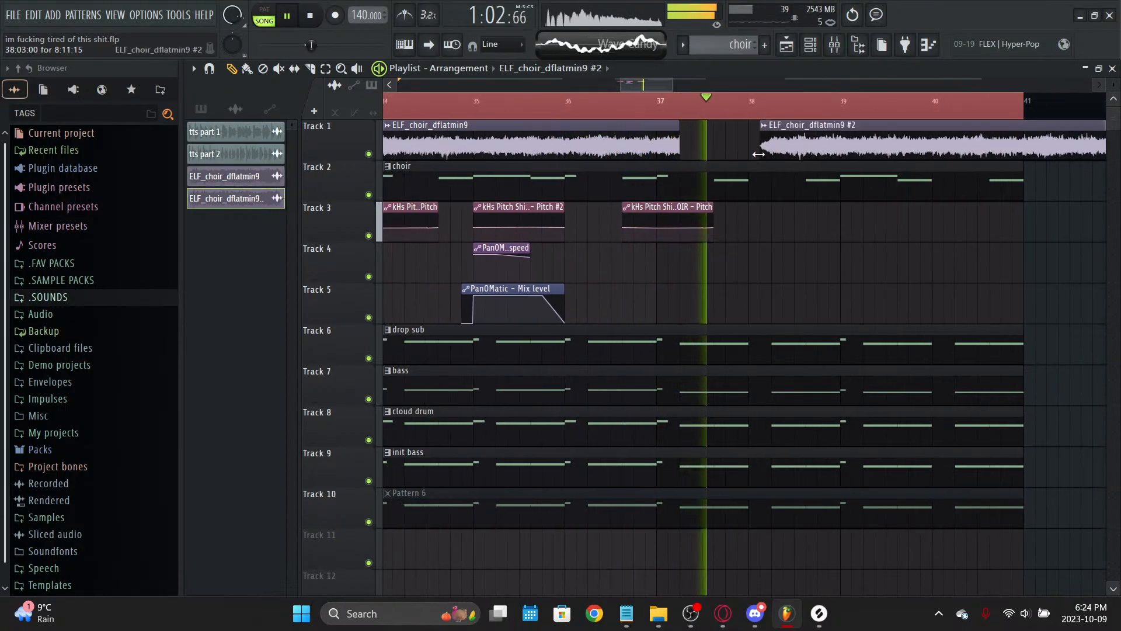
pyautogui.rightClick(772, 147)
# Step: Extend the ELF_choir_dflatmin9 clip on Track 1 to bar 41 and slice it at 37:05
pyautogui.press('space')
pyautogui.press('space')
pyautogui.moveTo(677, 153); pyautogui.dragTo(1031, 188)
pyautogui.scroll(4, 687, 146)
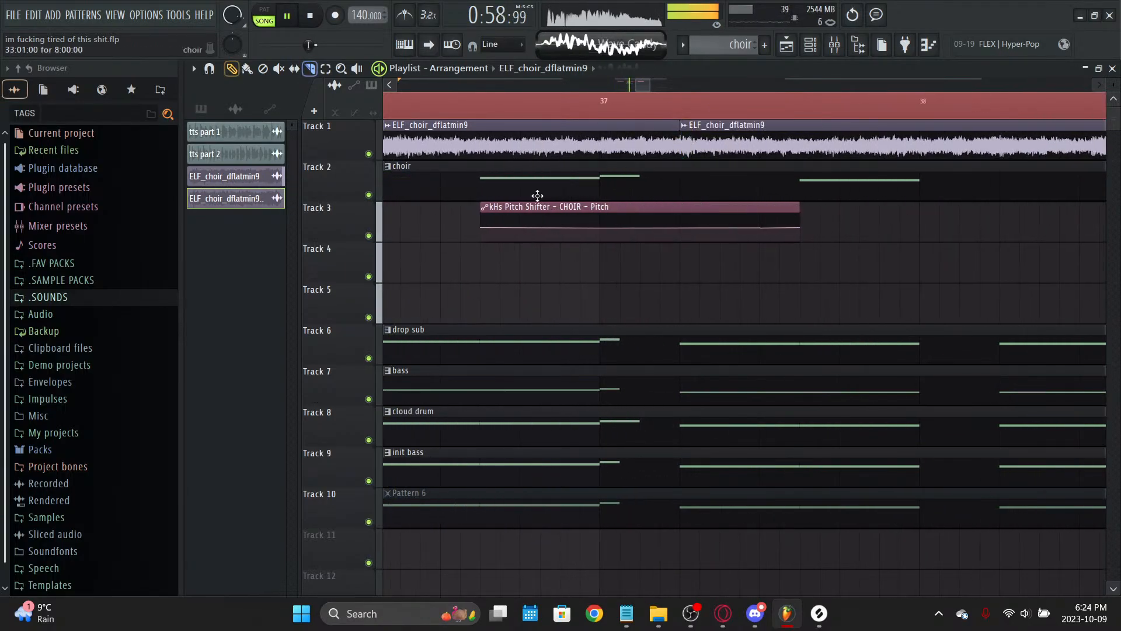
# Step: Delete the unused ELF_choir_dflatmin9 #2 sample from the project and make the choir clip at 37:05 unique
pyautogui.click(255, 197)
pyautogui.click(255, 197)
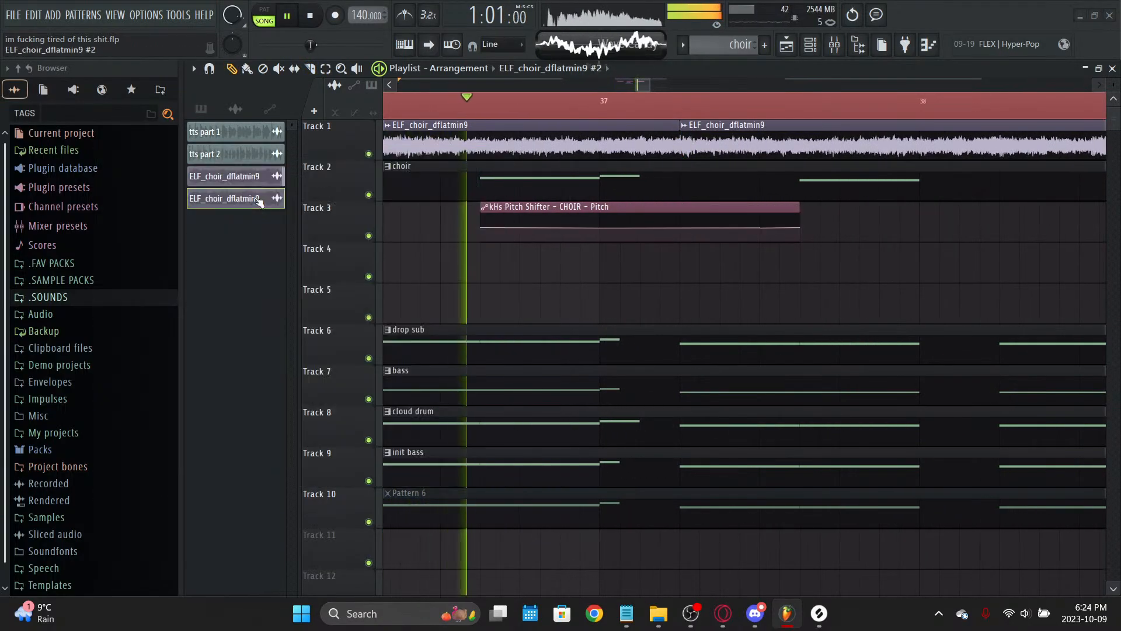
pyautogui.rightClick(255, 197)
pyautogui.click(333, 361)
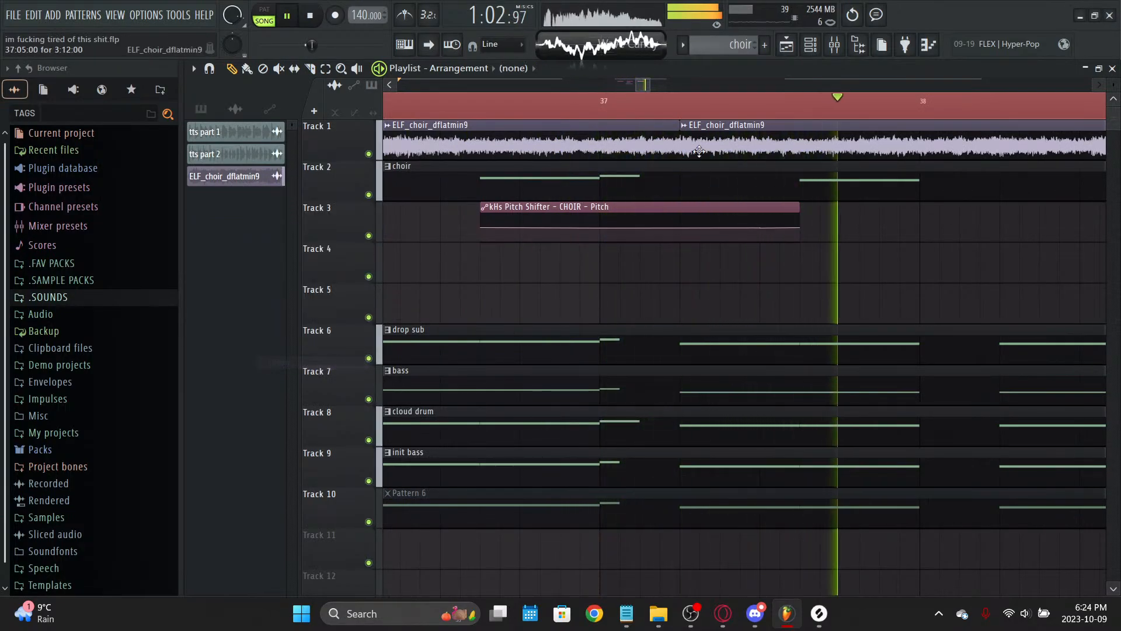
pyautogui.click(684, 125)
pyautogui.click(735, 253)
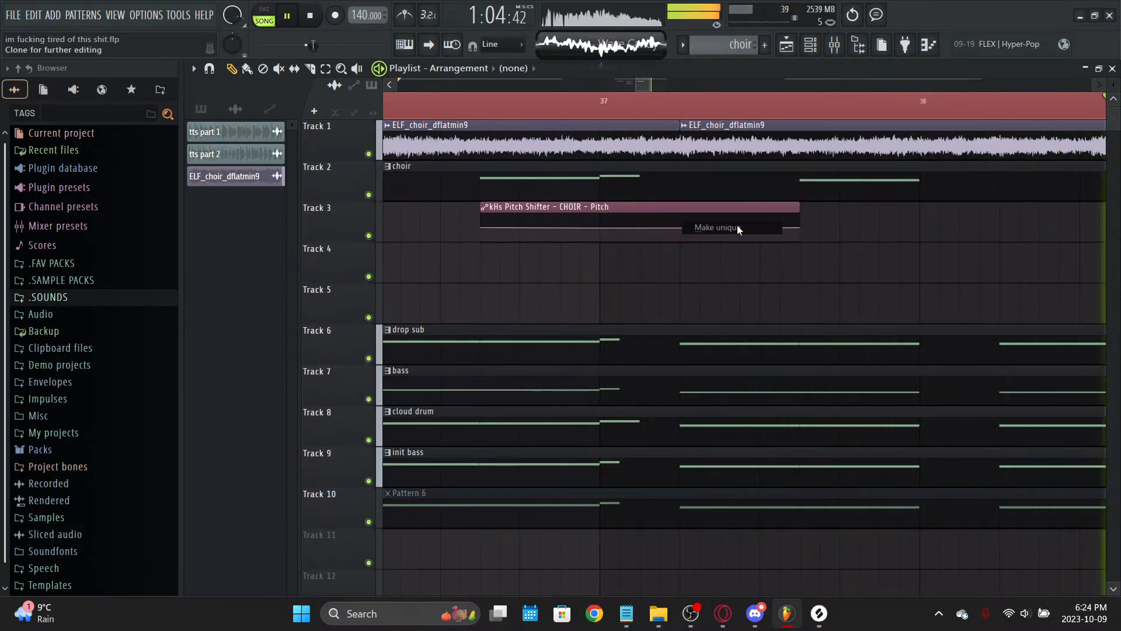
# Step: Set the pitch shift of the unique choir clip at 37:05 to -100 cents and close its settings
pyautogui.doubleClick(746, 151)
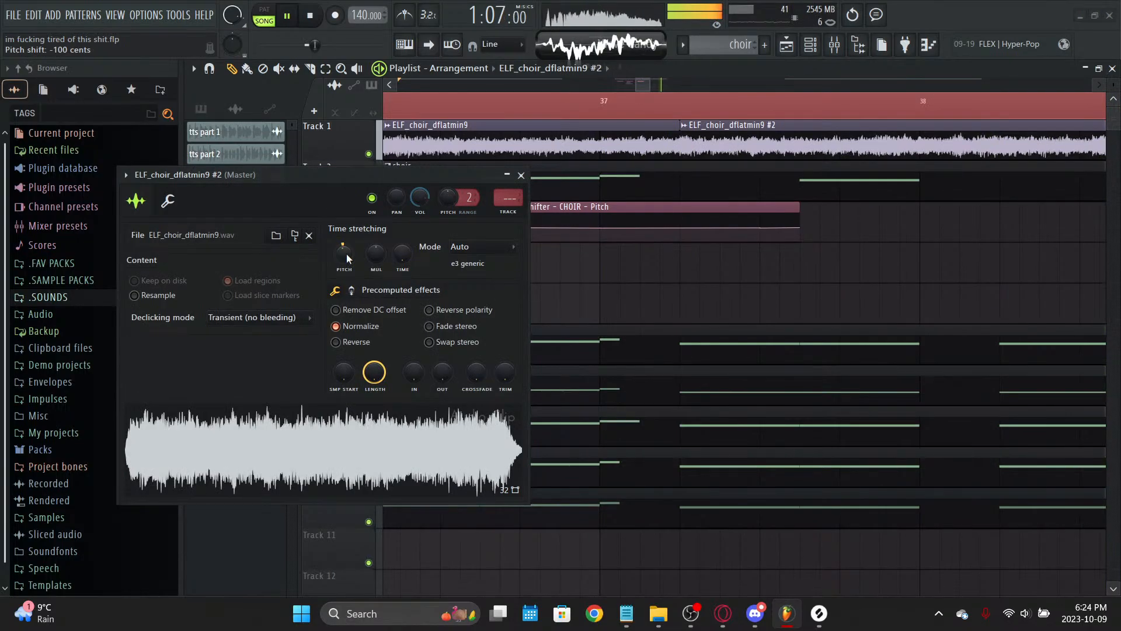
pyautogui.scroll(-6, 575, 110)
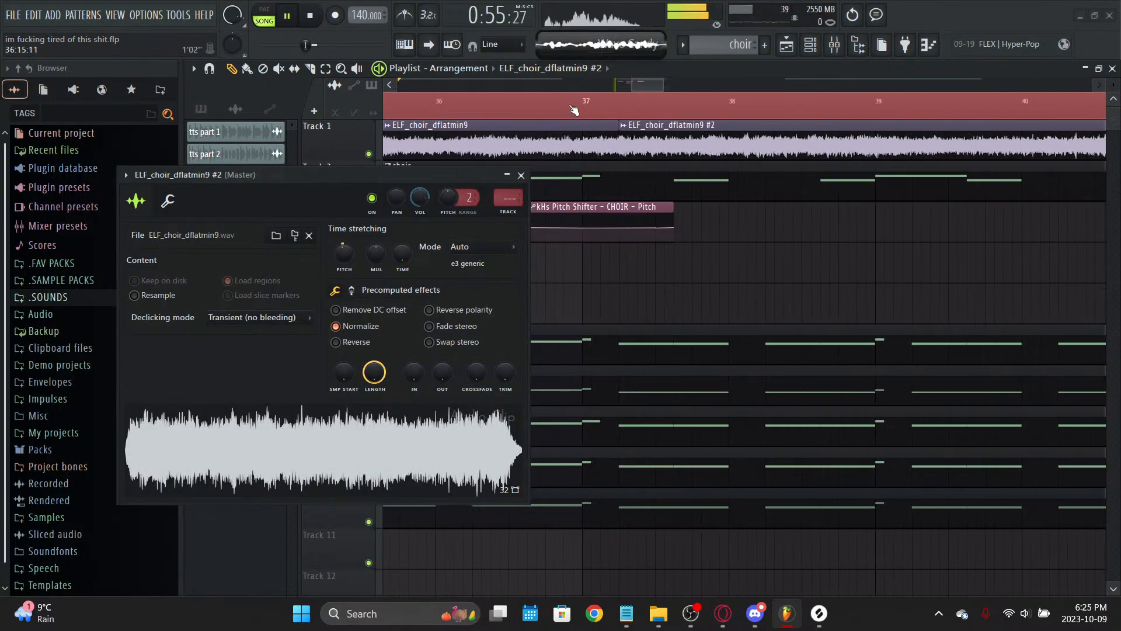
pyautogui.moveTo(651, 83); pyautogui.dragTo(631, 85)
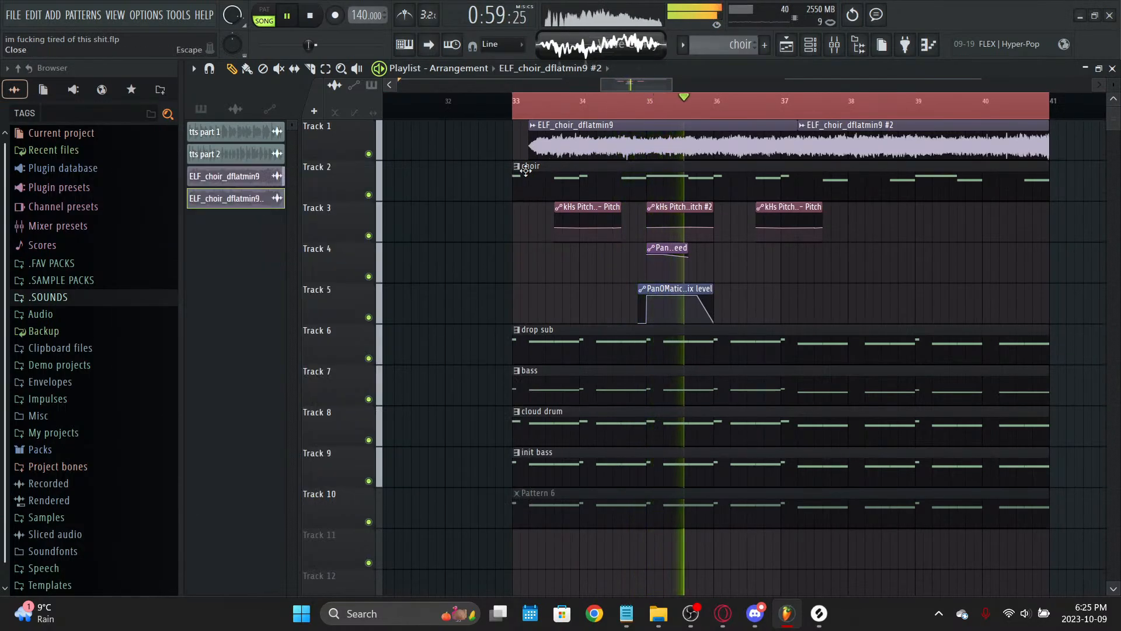
pyautogui.click(521, 175)
# Step: Move the first choir clip to bar 33, extend its end to the second clip at 37:05 and save the project
pyautogui.moveTo(545, 140); pyautogui.dragTo(529, 139)
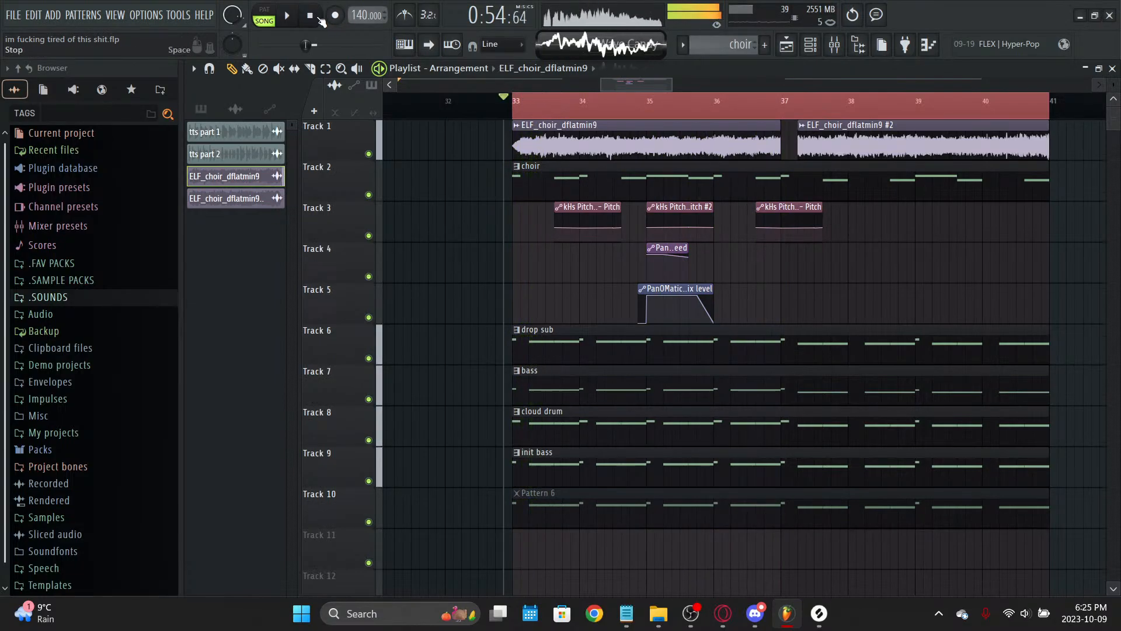
pyautogui.moveTo(780, 144); pyautogui.dragTo(796, 148)
pyautogui.hotkey('ctrl', 's')
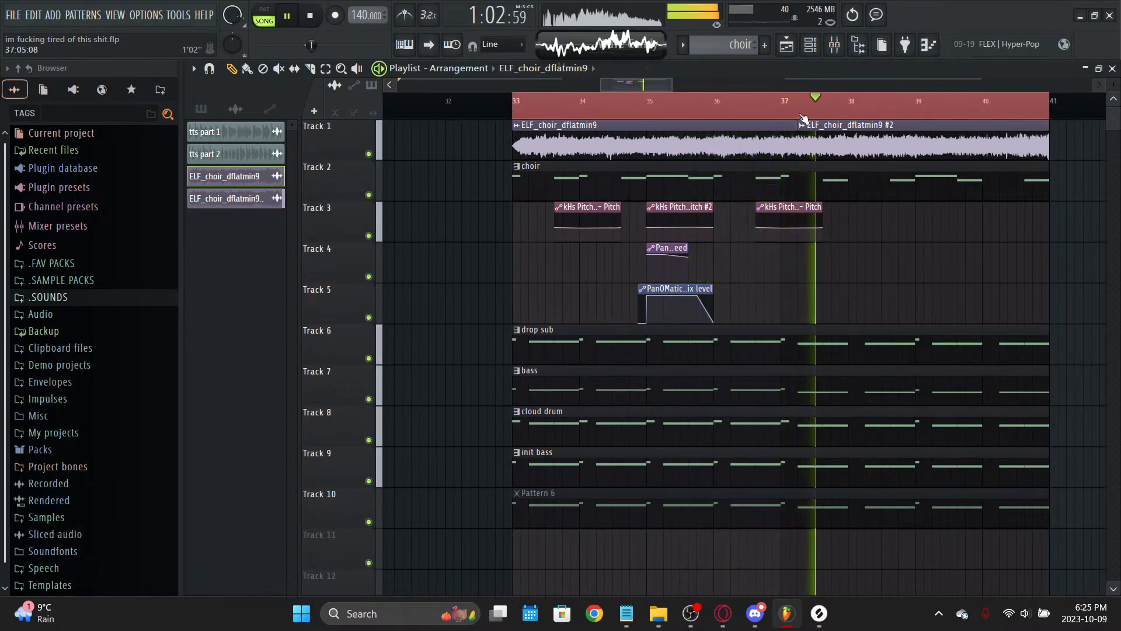
# Step: Select all clips in the playlist and move them four bars earlier so they start at bar 29
pyautogui.scroll(-2, 812, 121)
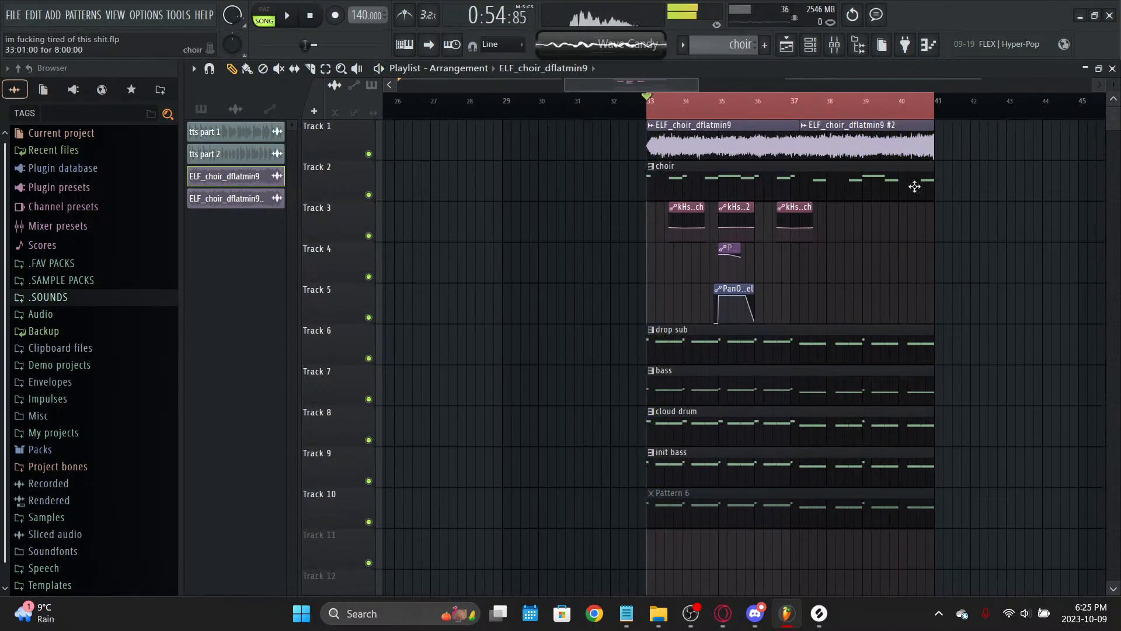
pyautogui.hotkey('ctrl', 'a')
pyautogui.moveTo(803, 183); pyautogui.dragTo(694, 182)
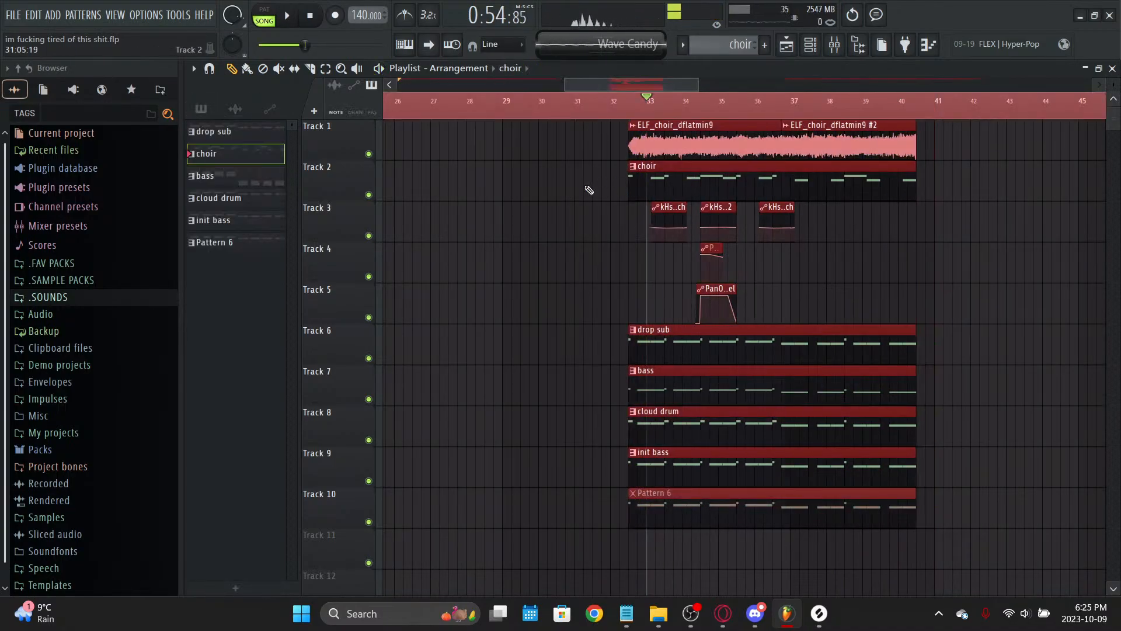
pyautogui.hotkey('ctrl', 'z')
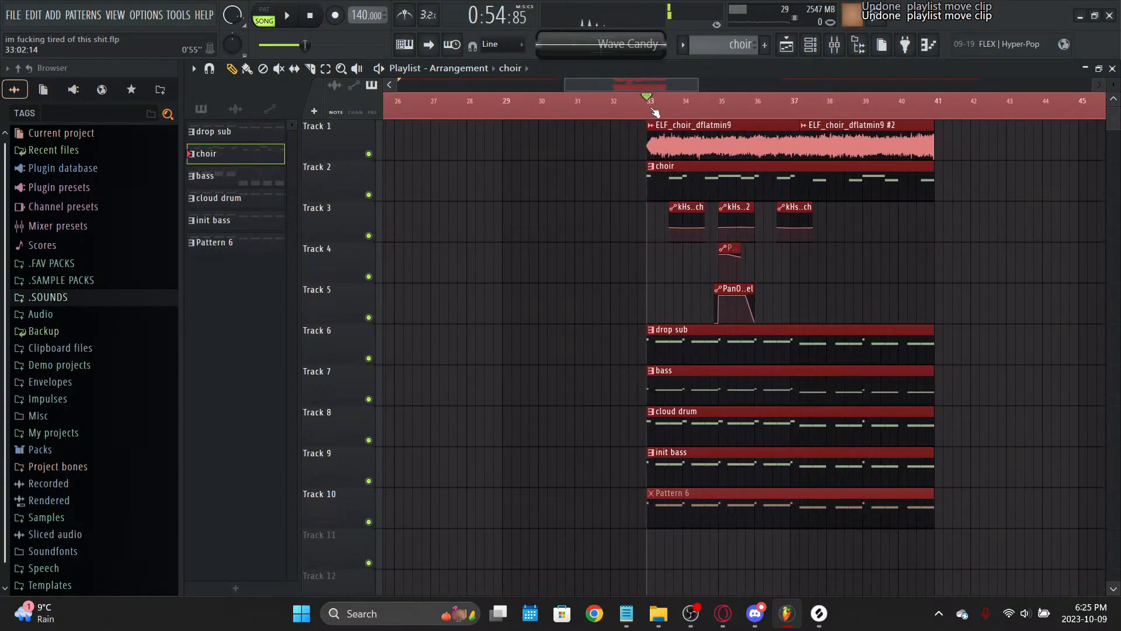
pyautogui.moveTo(715, 167); pyautogui.dragTo(547, 194)
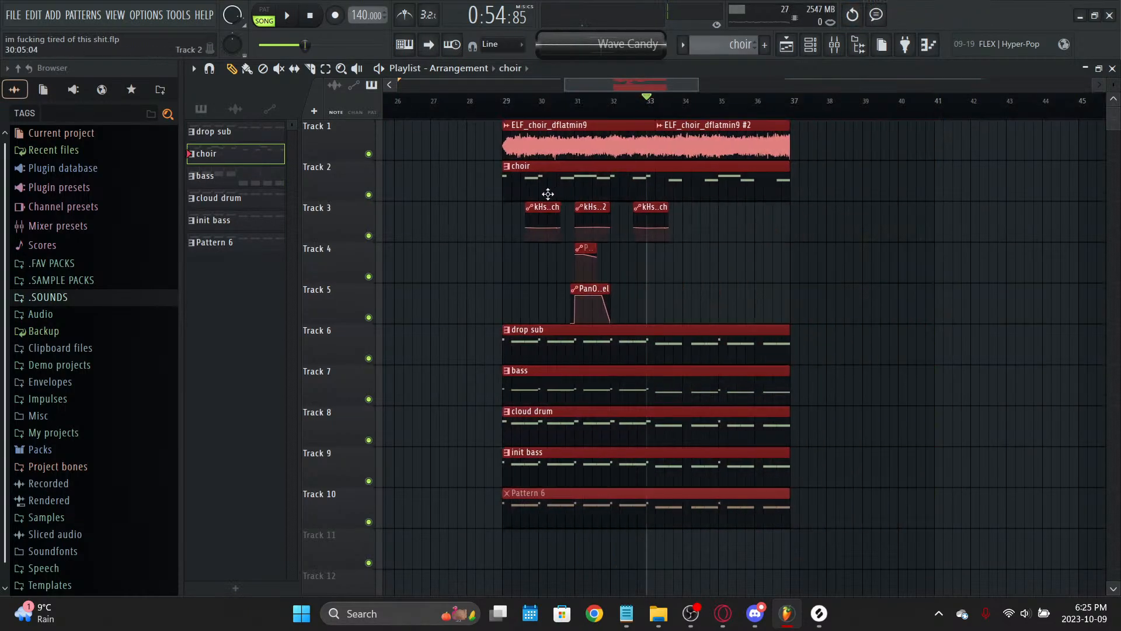
pyautogui.click(946, 263)
pyautogui.press('space')
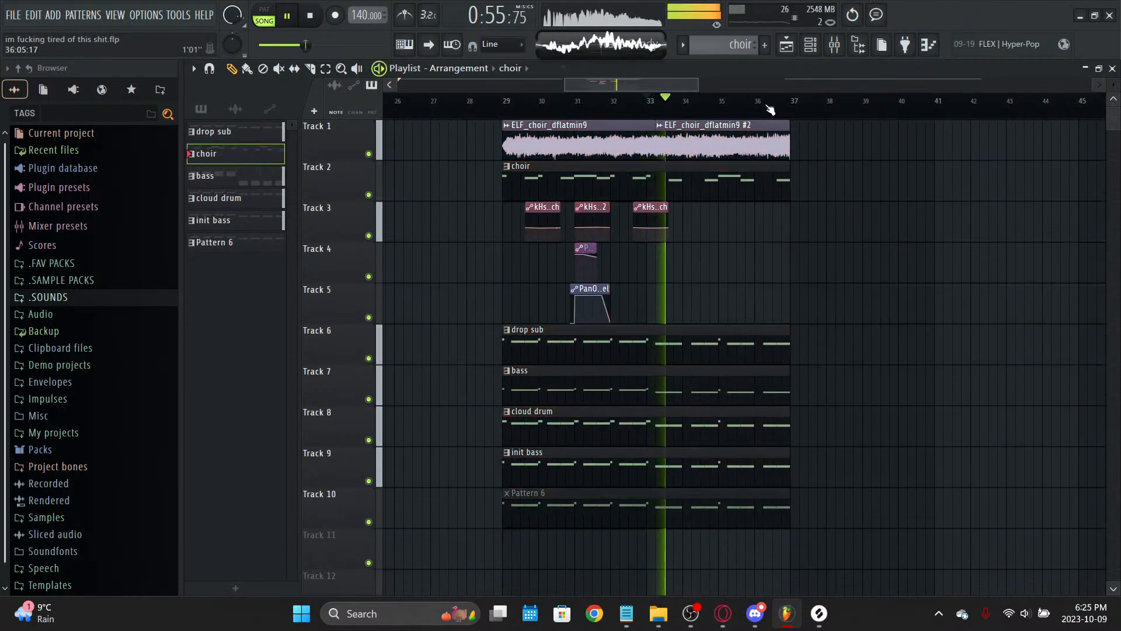
# Step: Extend the choir pattern clip on Track 2 by eight steps to a length of 8:08:00
pyautogui.scroll(1, 770, 109)
pyautogui.scroll(1, 770, 110)
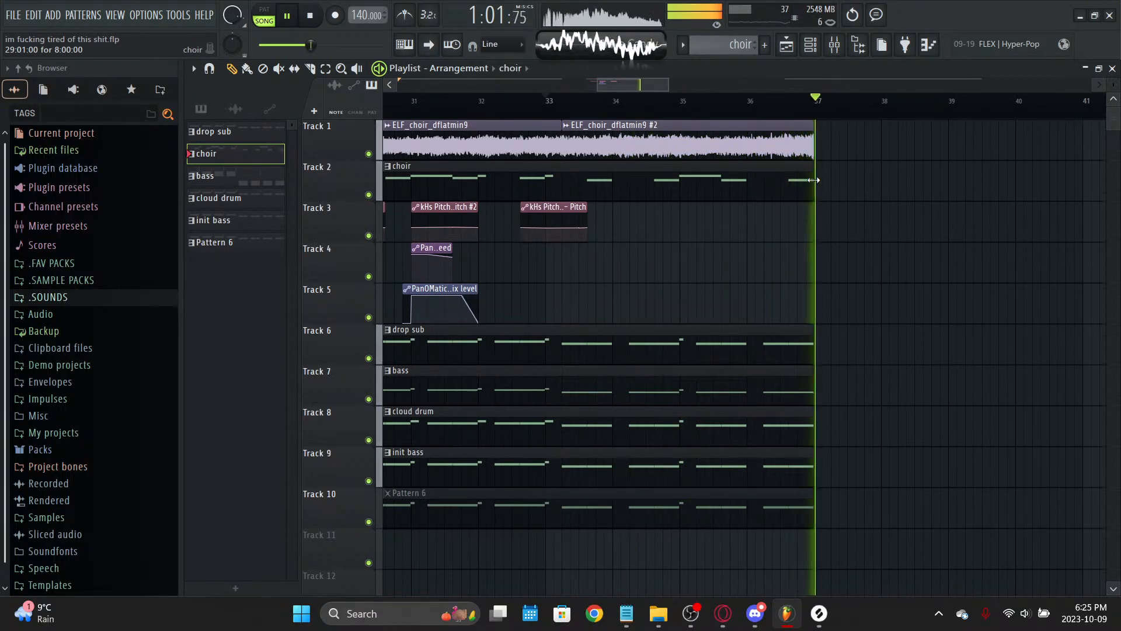
pyautogui.moveTo(813, 179); pyautogui.dragTo(850, 210)
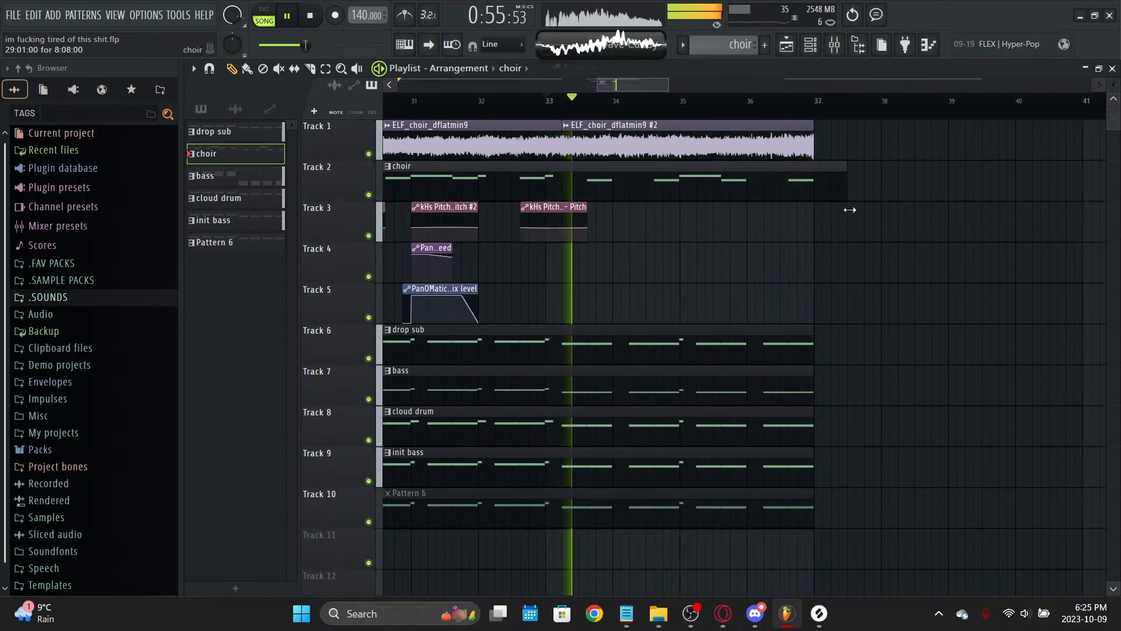
# Step: Extend the drop sub, bass, cloud drum, init bass and Pattern 6 clips to 37:09, matching the choir clip, and clear the selection
pyautogui.scroll(-2, 783, 210)
pyautogui.hotkey('ctrl', 'a')
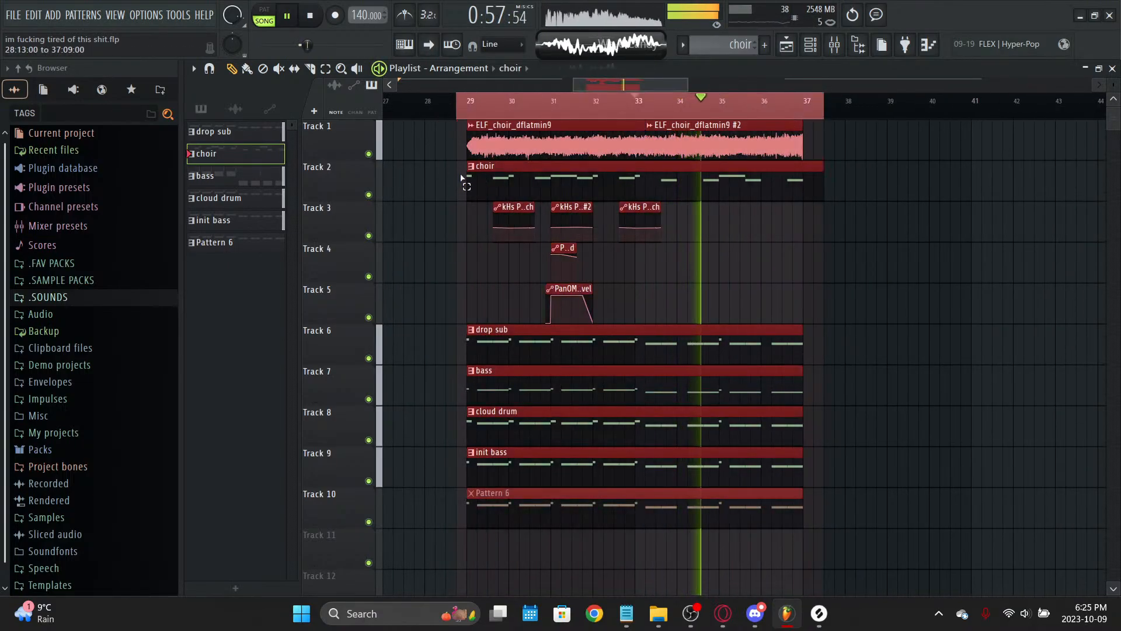
pyautogui.moveTo(460, 178); pyautogui.dragTo(468, 181)
pyautogui.click(826, 257)
pyautogui.rightClick(830, 262)
pyautogui.moveTo(835, 357); pyautogui.dragTo(802, 557)
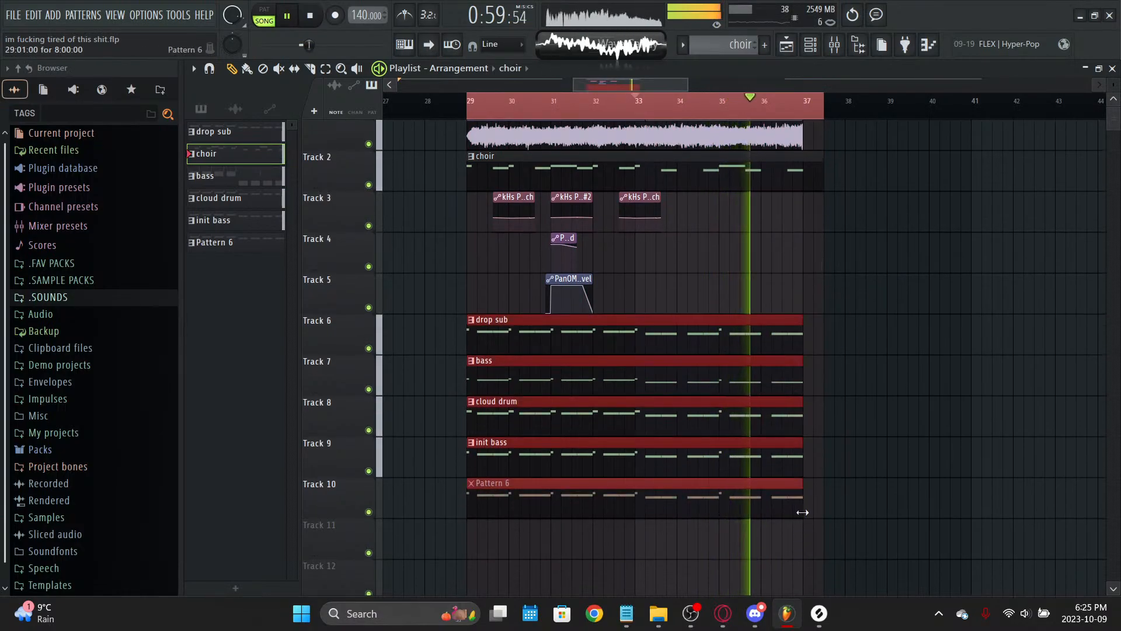
pyautogui.moveTo(801, 504); pyautogui.dragTo(823, 503)
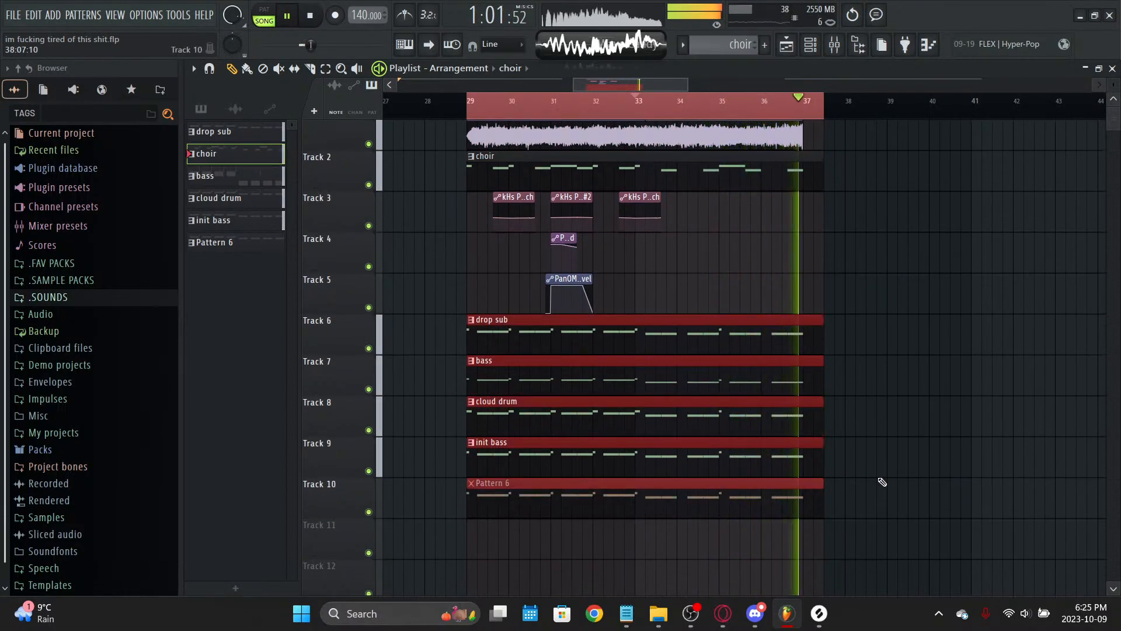
pyautogui.click(912, 458)
pyautogui.rightClick(914, 453)
pyautogui.scroll(3, 831, 108)
pyautogui.scroll(2, 830, 107)
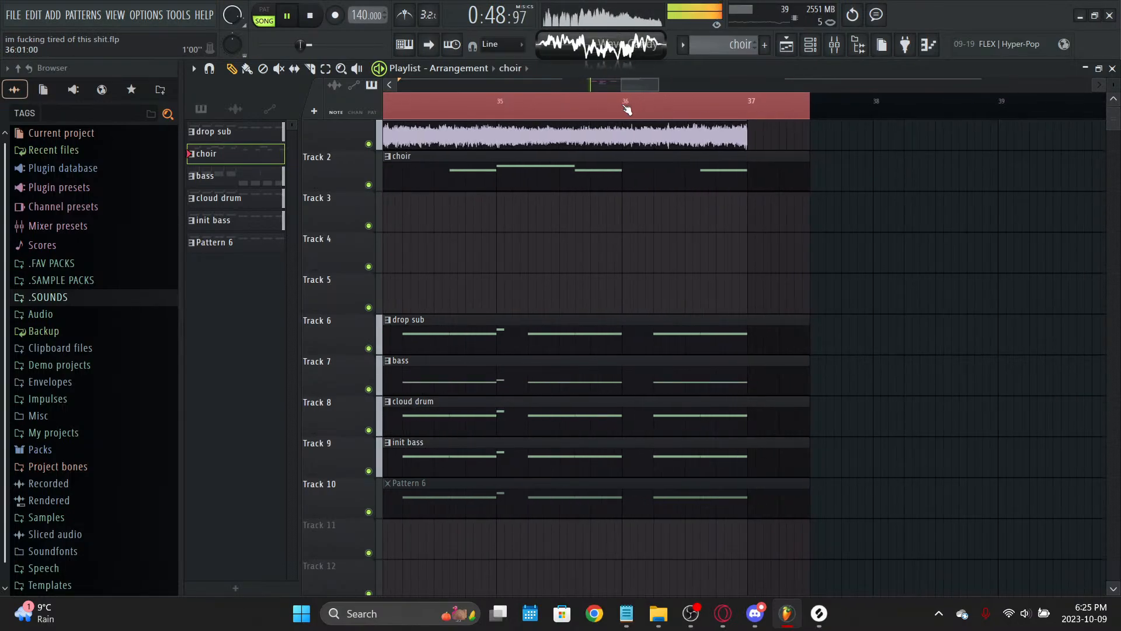
# Step: Shorten the looped time selection to end at 37:05 and play back the end of the loop from bar 36
pyautogui.click(627, 109)
pyautogui.moveTo(810, 112); pyautogui.dragTo(784, 111)
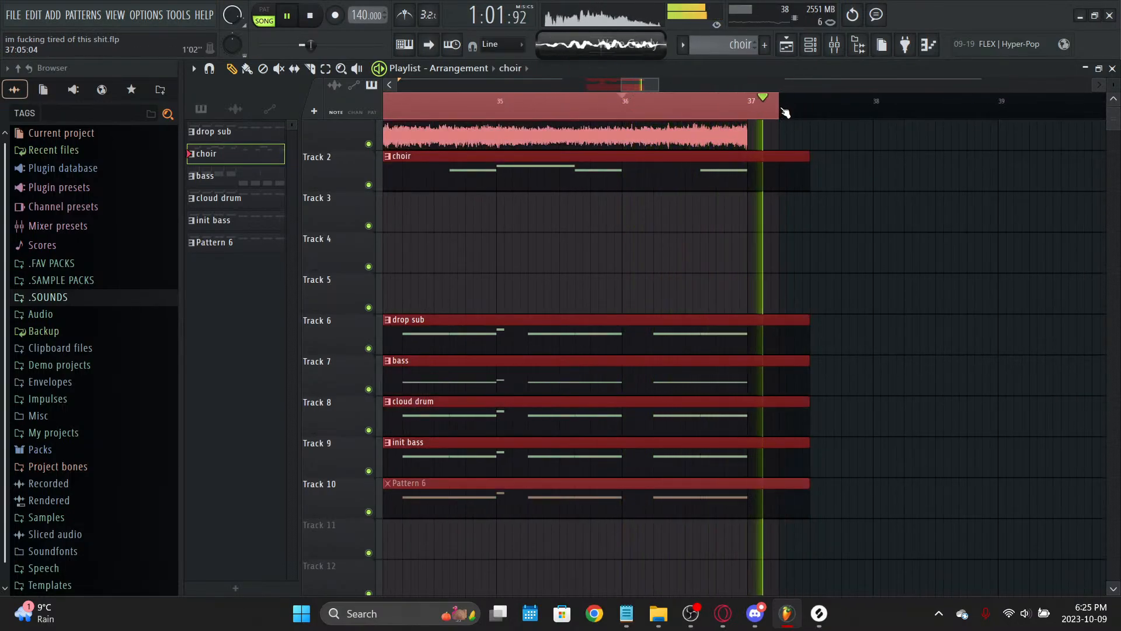
pyautogui.press('space')
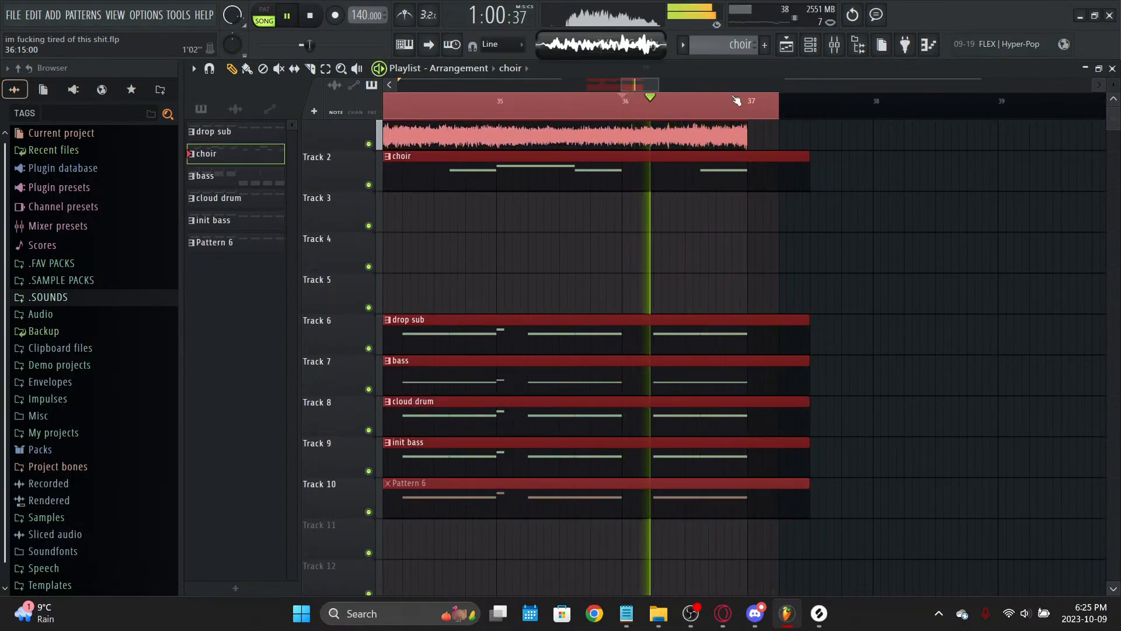
pyautogui.scroll(-2, 742, 111)
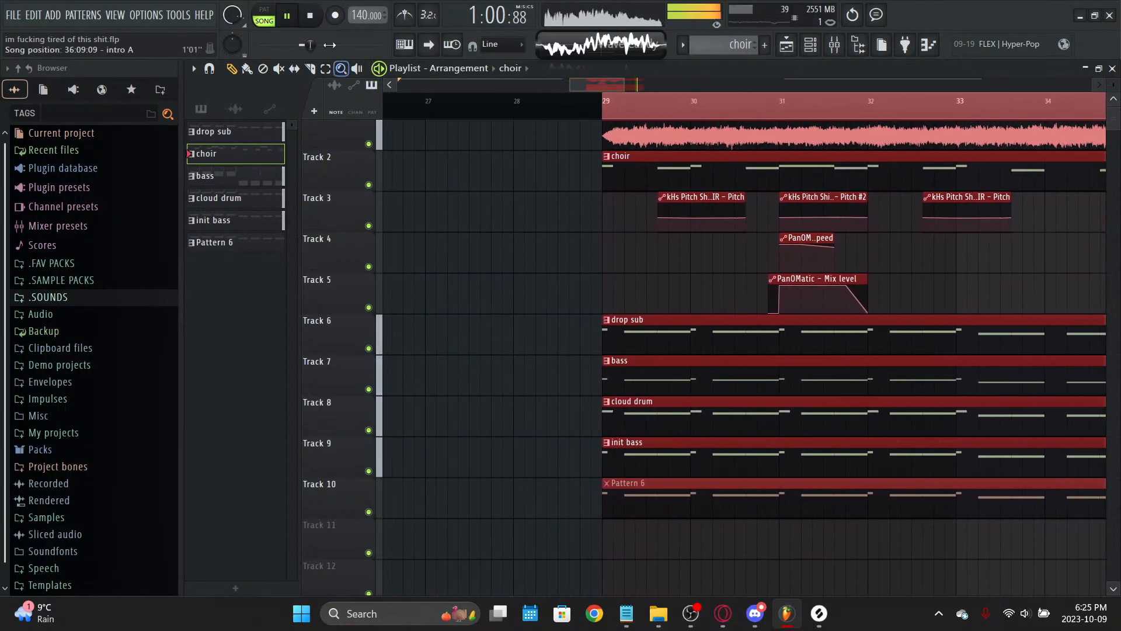
pyautogui.scroll(-2, 604, 99)
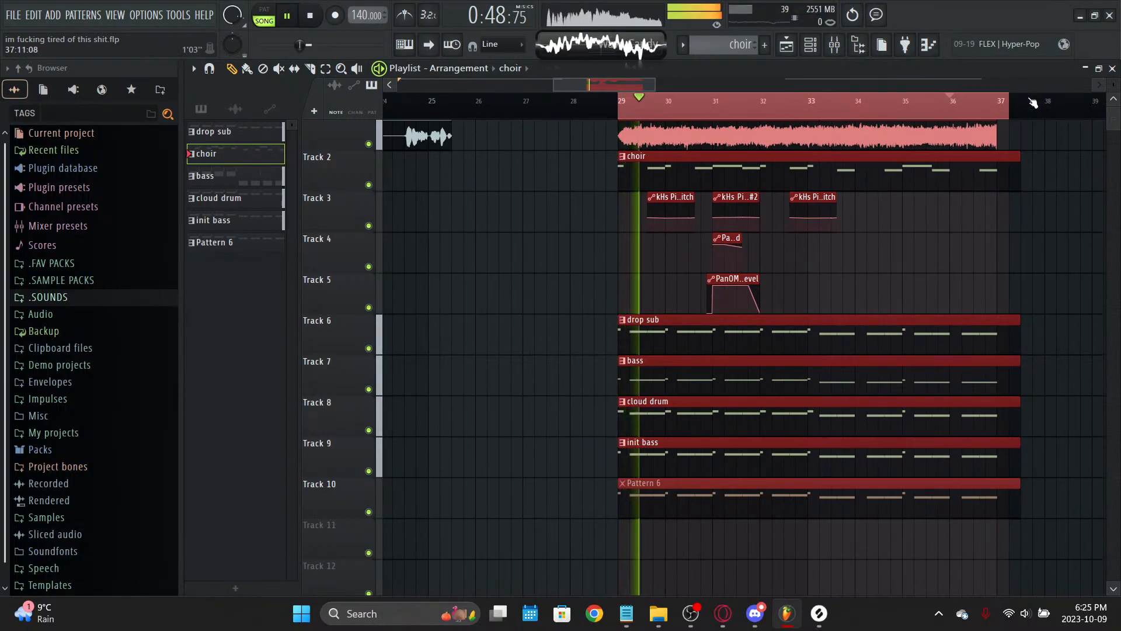
# Step: Undo the last resize of all the selected playlist clips
pyautogui.click(286, 18)
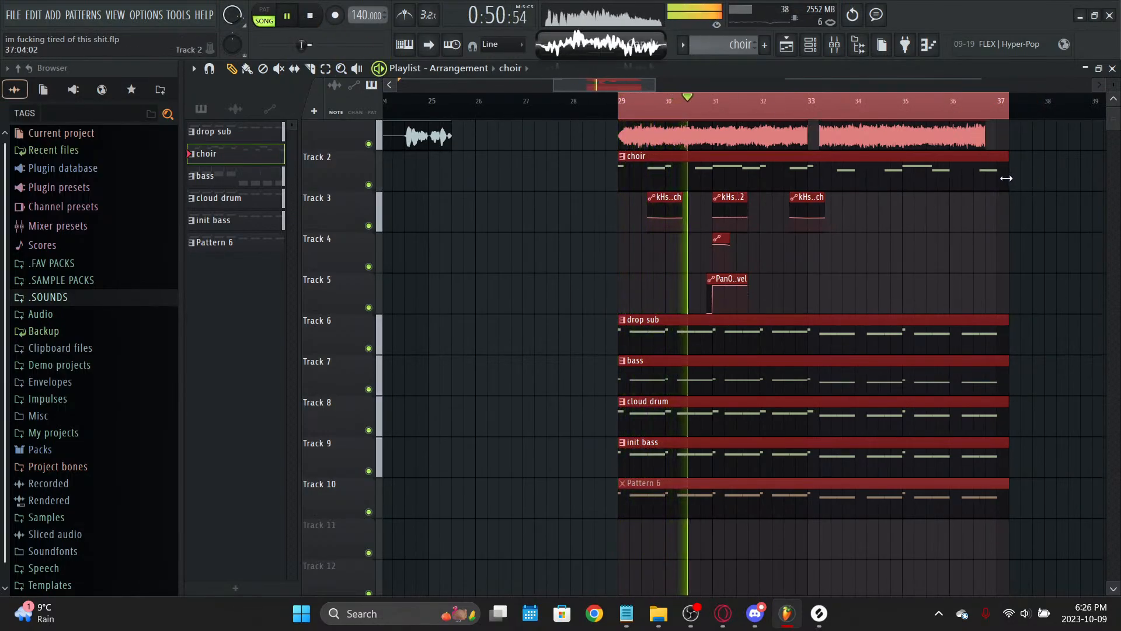
pyautogui.hotkey('ctrl', 'z')
pyautogui.hotkey('ctrl', 'z')
pyautogui.hotkey('ctrl', 'z')
pyautogui.hotkey('ctrl', 'z')
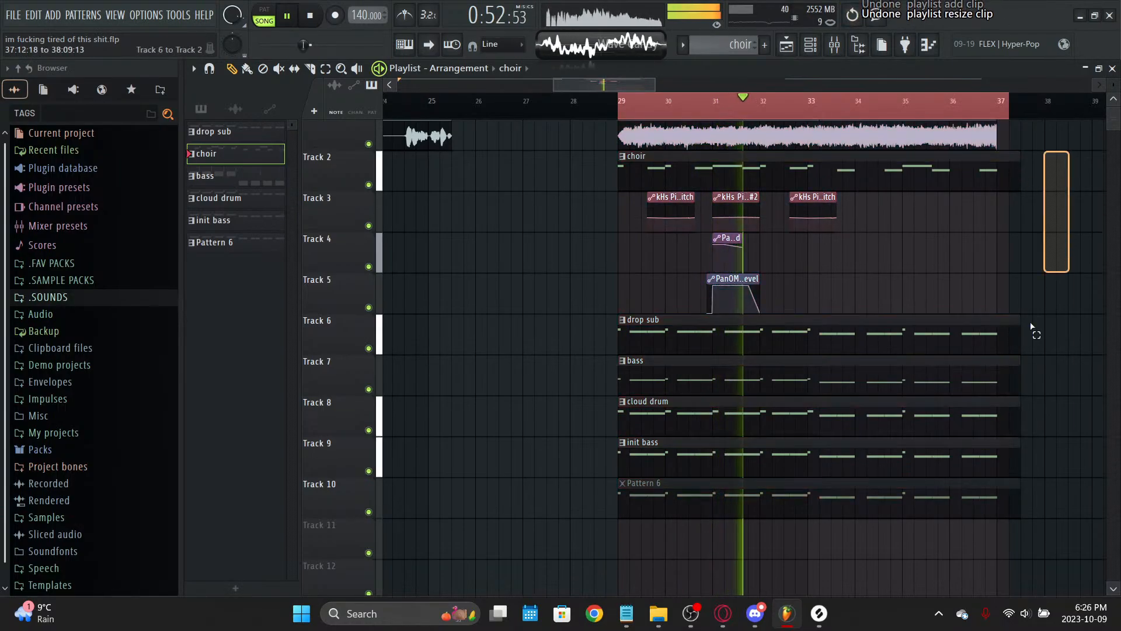
# Step: Shorten the choir, drop sub, bass, cloud drum, init bass and Pattern 6 clips to end at bar 37 and clear the selection
pyautogui.moveTo(1015, 497); pyautogui.dragTo(993, 489)
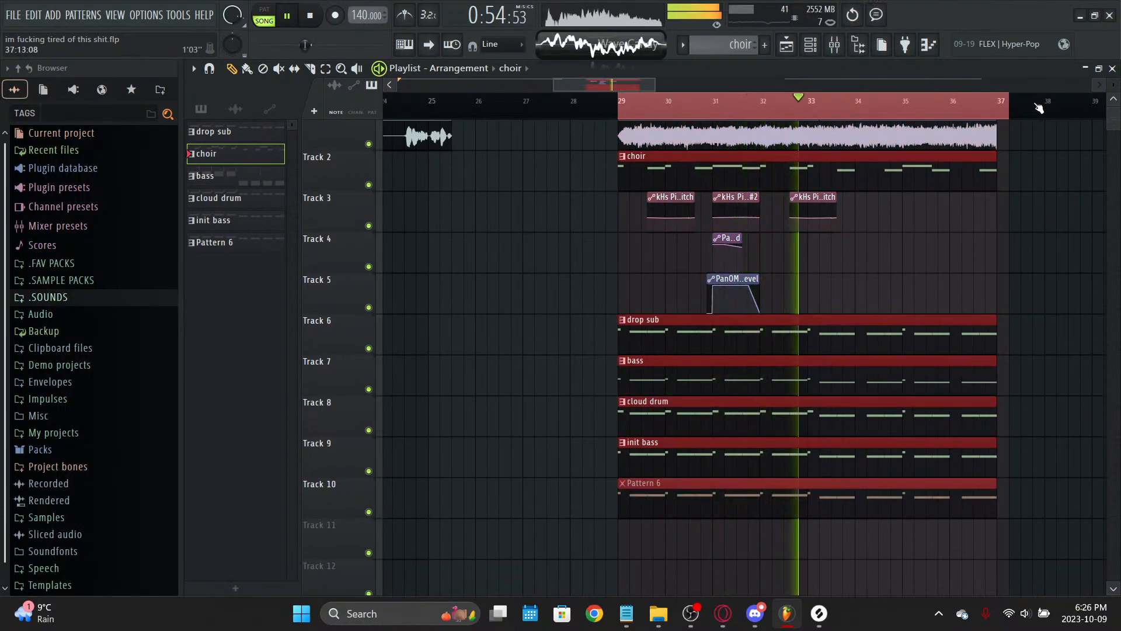
pyautogui.scroll(5, 1041, 106)
pyautogui.moveTo(1039, 106); pyautogui.dragTo(1044, 108)
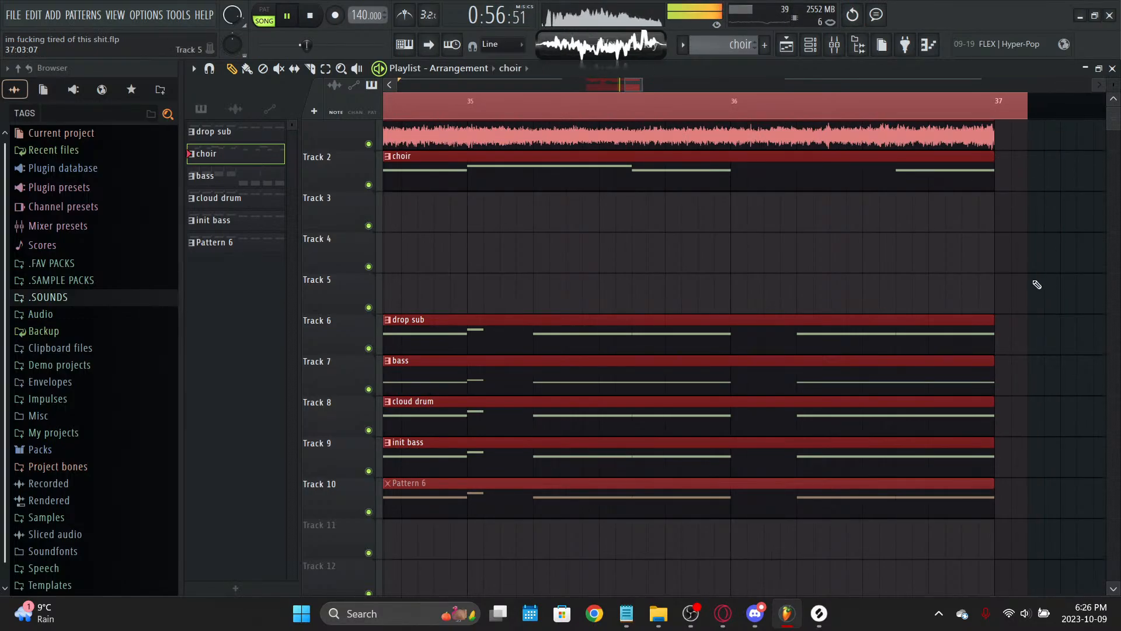
pyautogui.moveTo(1036, 219); pyautogui.dragTo(1006, 380)
pyautogui.click(1015, 497)
pyautogui.rightClick(1019, 493)
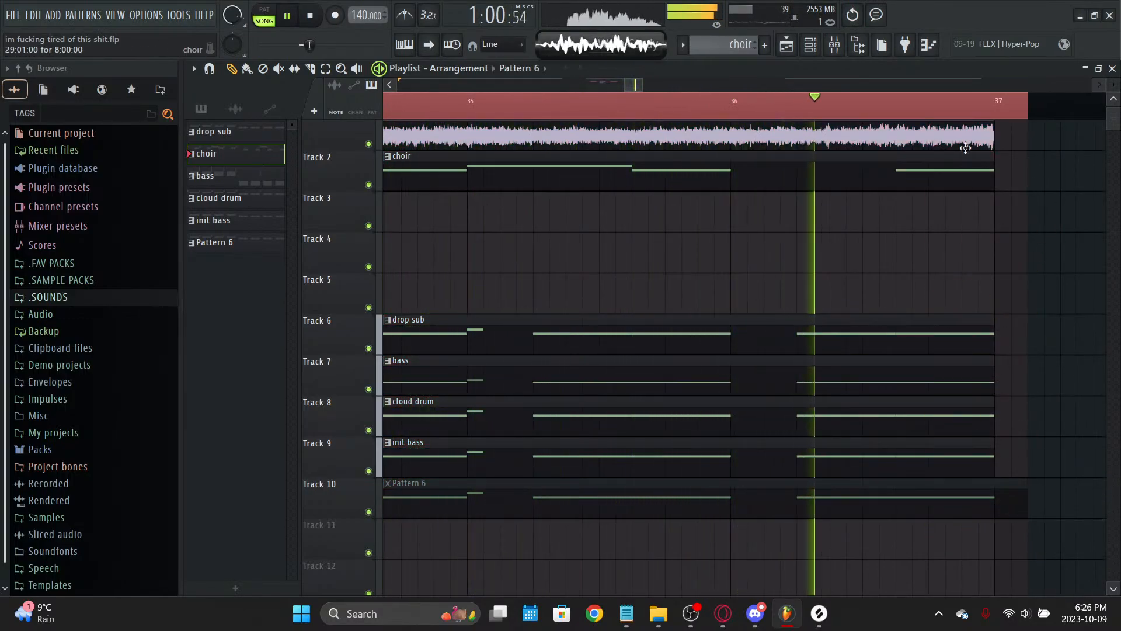
# Step: Fit the looped time selection to all clips from 29:01 to 37:01 and play across the loop point
pyautogui.scroll(-3, 1002, 102)
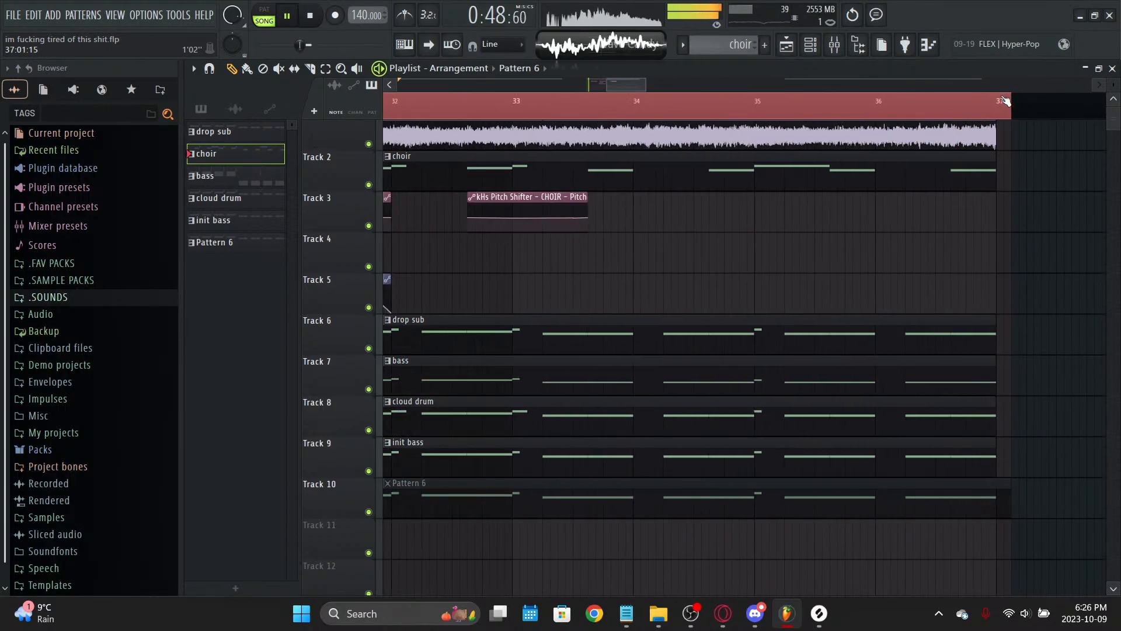
pyautogui.scroll(3, 1002, 102)
pyautogui.hotkey('ctrl', 'a')
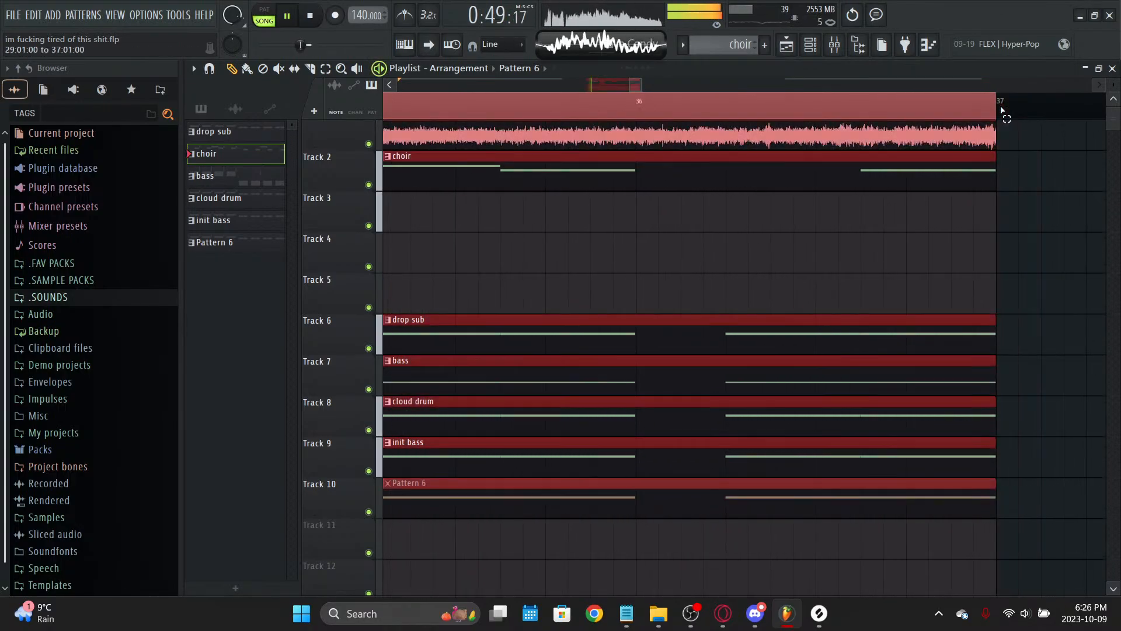
pyautogui.scroll(-3, 998, 112)
pyautogui.click(887, 111)
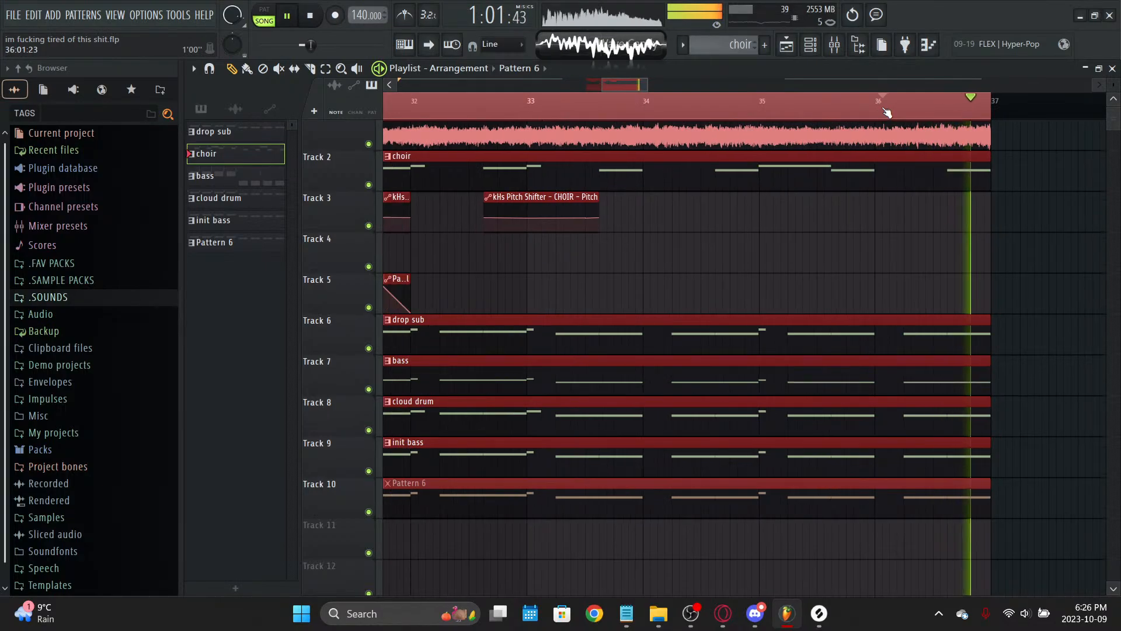
pyautogui.scroll(-3, 887, 111)
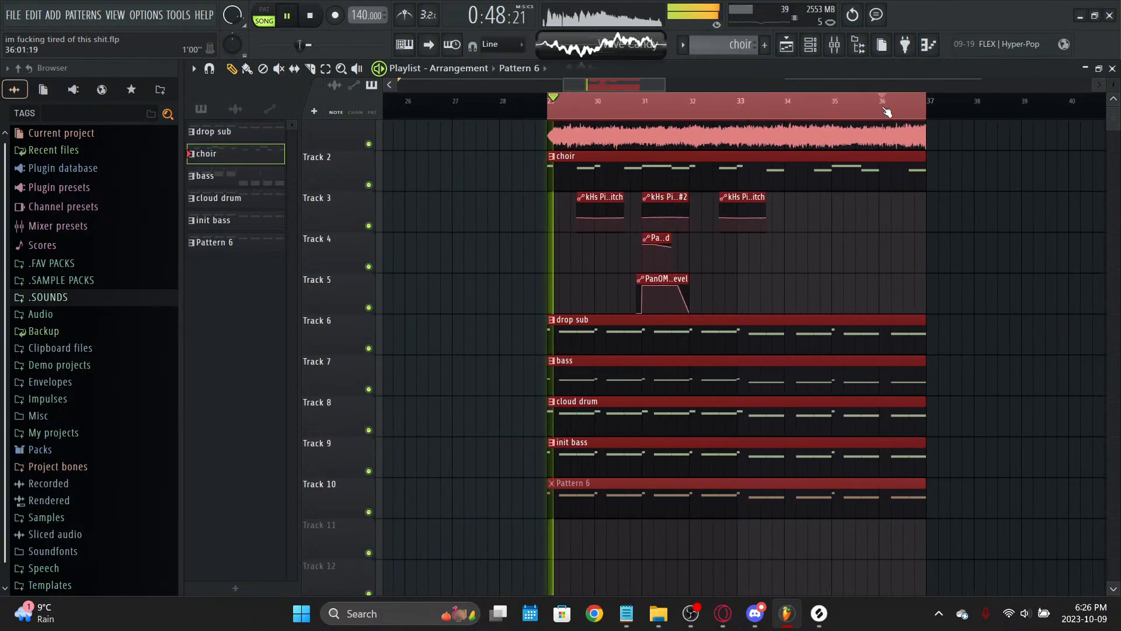
pyautogui.click(311, 17)
pyautogui.press('space')
# Step: Clear the clip selection and extend the first ELF_choir_dflatmin9 clip on Track 1 to meet the second choir clip at 33:05
pyautogui.scroll(3, 548, 107)
pyautogui.scroll(1, 574, 150)
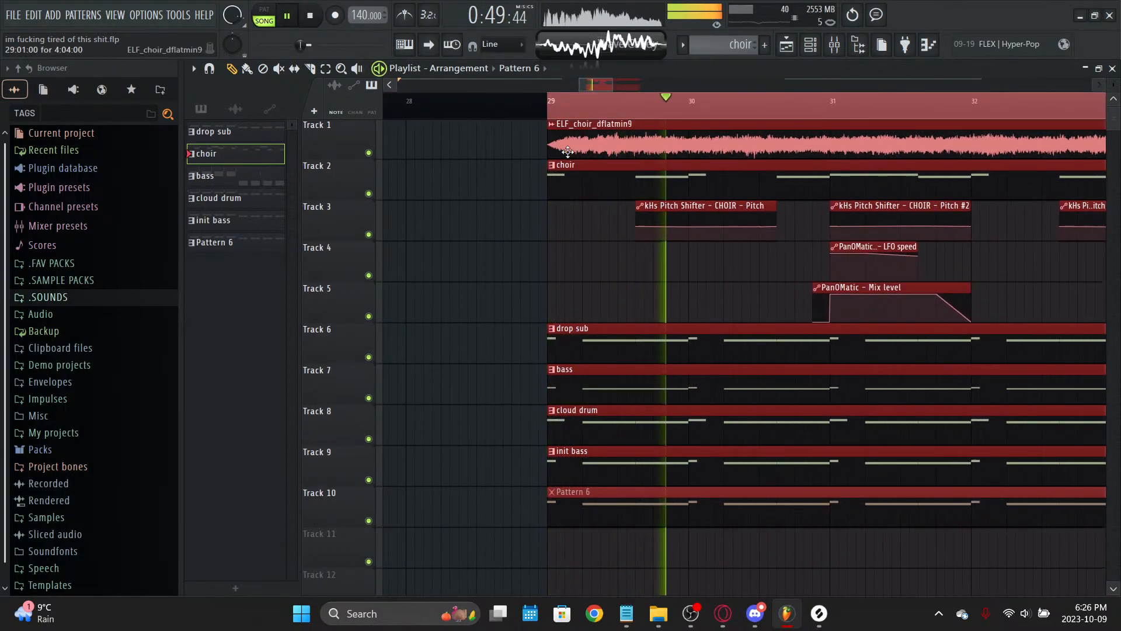
pyautogui.keyDown('ctrl'); pyautogui.click(526, 159); pyautogui.keyUp('ctrl')
pyautogui.moveTo(549, 150)
pyautogui.mouseDown()
pyautogui.moveTo(609, 149)
pyautogui.moveTo(549, 149)
pyautogui.mouseUp()
pyautogui.moveTo(623, 88); pyautogui.dragTo(639, 88)
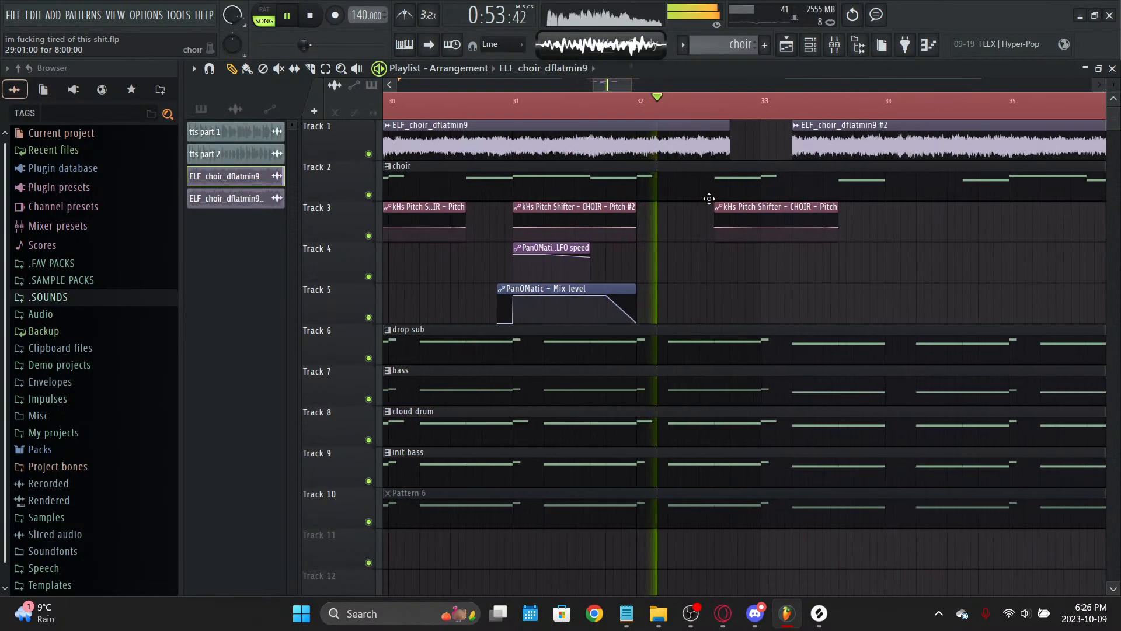
pyautogui.moveTo(730, 154); pyautogui.dragTo(792, 170)
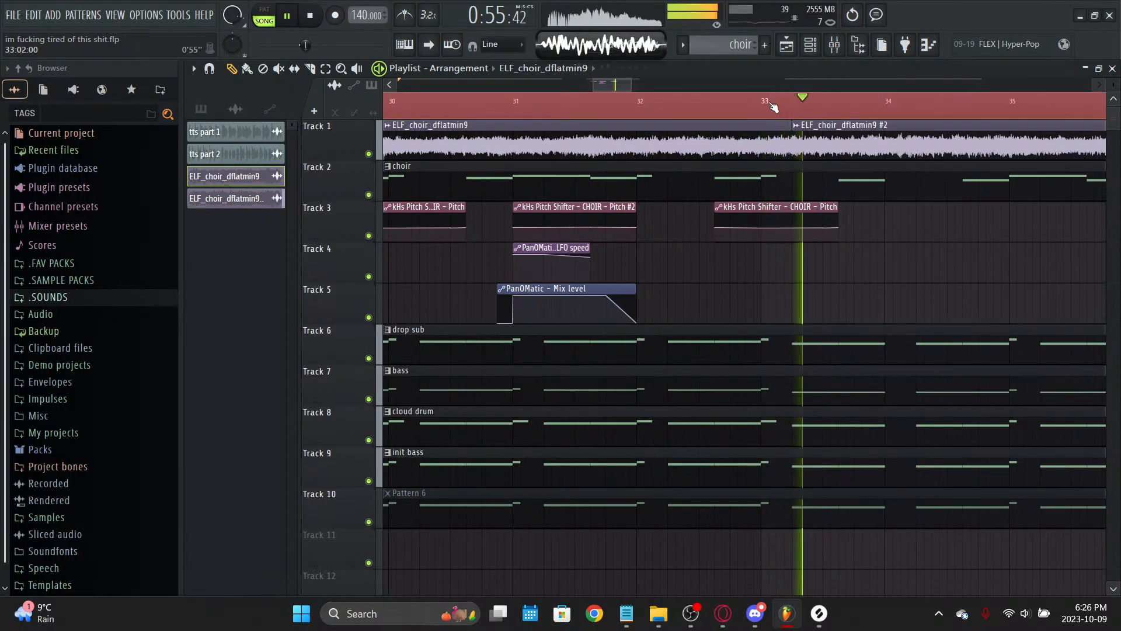
# Step: Stop playback of the drop section and listen to the intro at the start of the arrangement
pyautogui.scroll(-3, 774, 111)
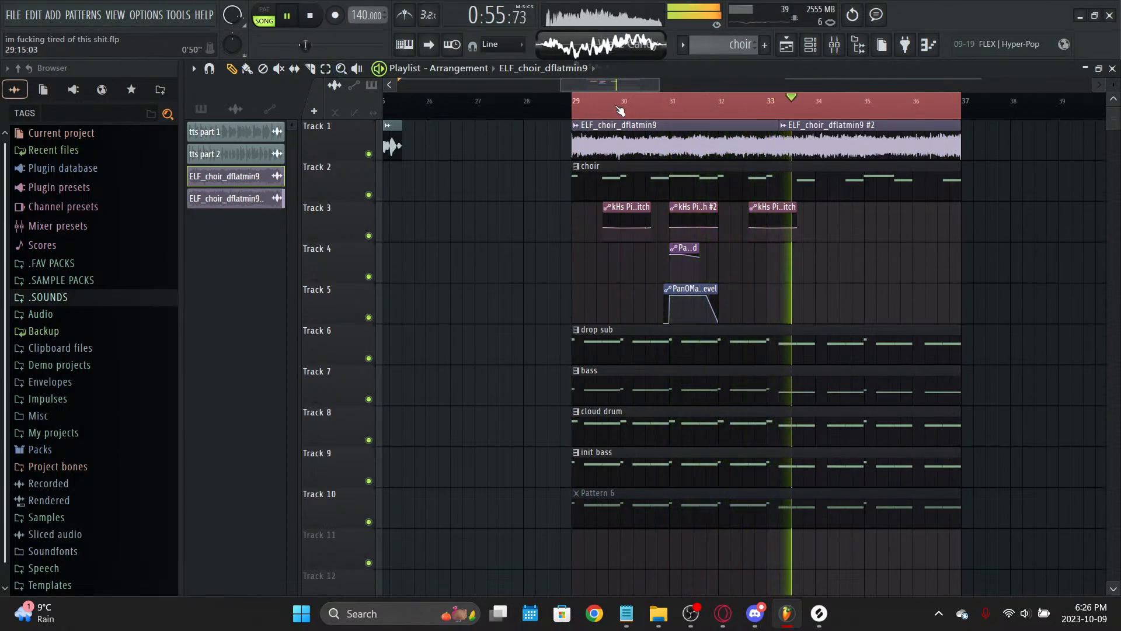
pyautogui.scroll(-4, 619, 111)
pyautogui.press('space')
pyautogui.click(755, 197)
pyautogui.moveTo(630, 81); pyautogui.dragTo(628, 119)
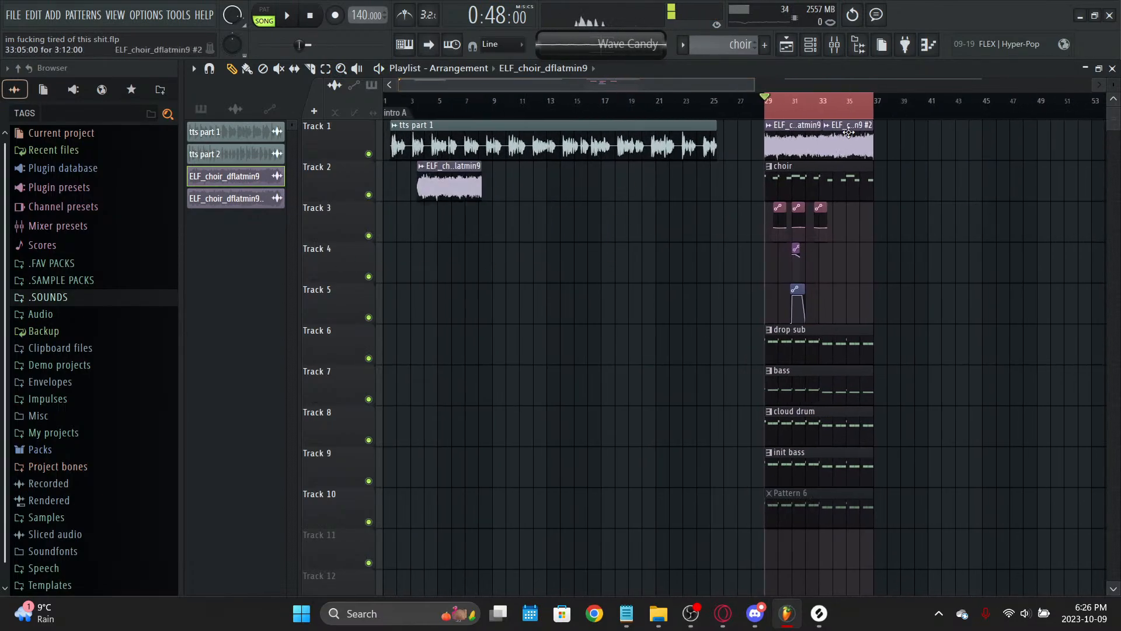
pyautogui.scroll(6, 456, 111)
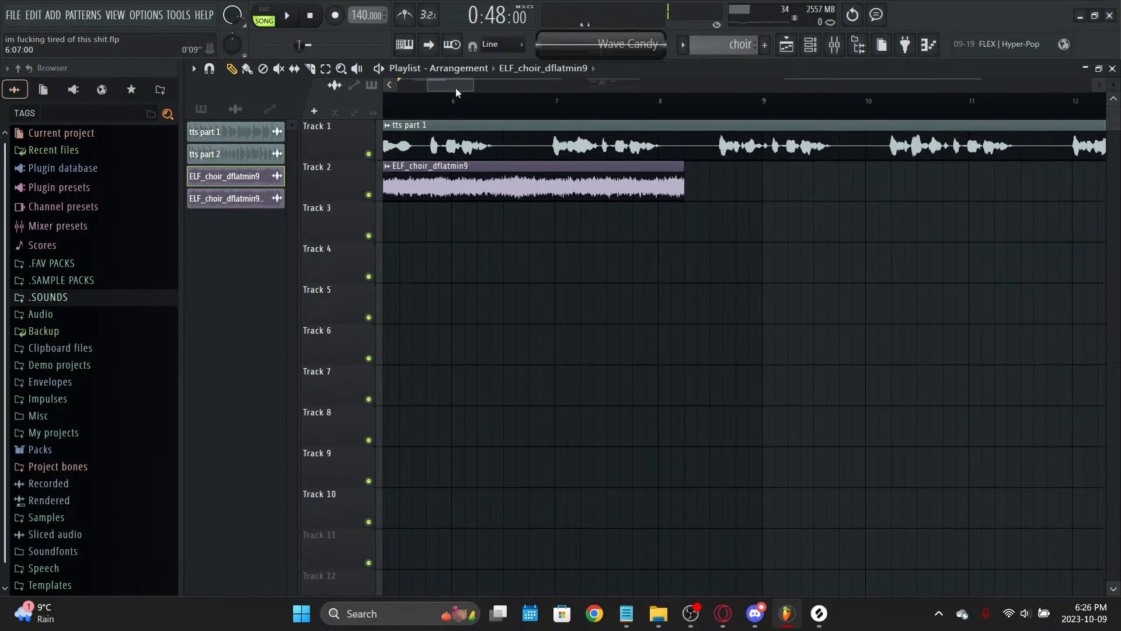
pyautogui.moveTo(456, 87); pyautogui.dragTo(425, 86)
pyautogui.press('space')
pyautogui.click(493, 101)
pyautogui.scroll(-3, 530, 101)
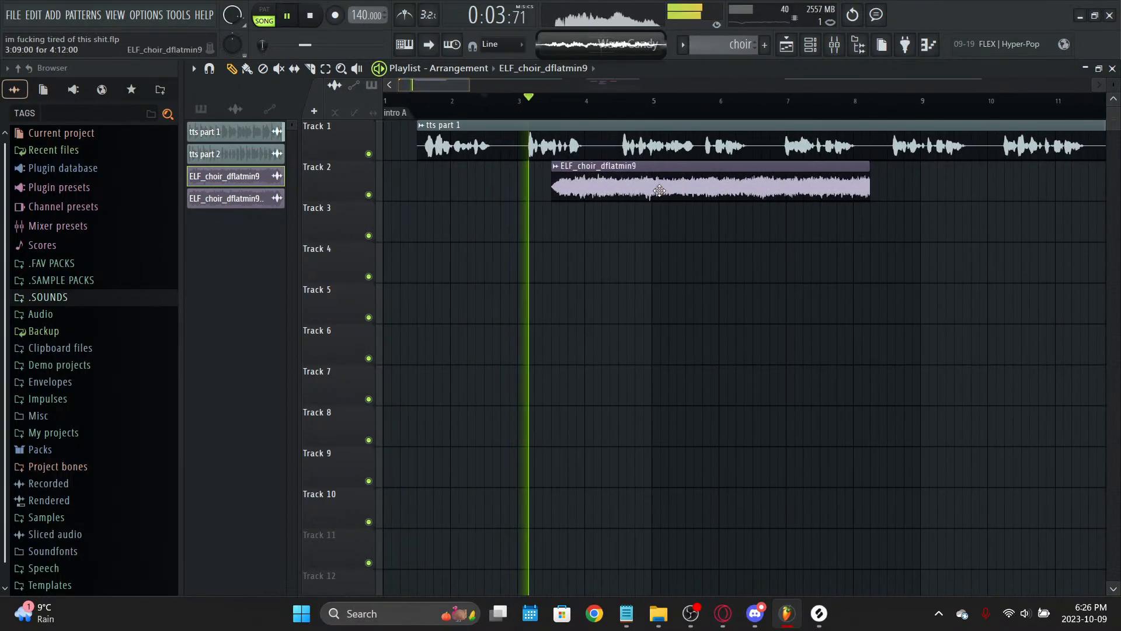
# Step: Move the Track 2 choir clip so it starts together with the tts part 1 clip
pyautogui.press('space')
pyautogui.moveTo(643, 168); pyautogui.dragTo(507, 159)
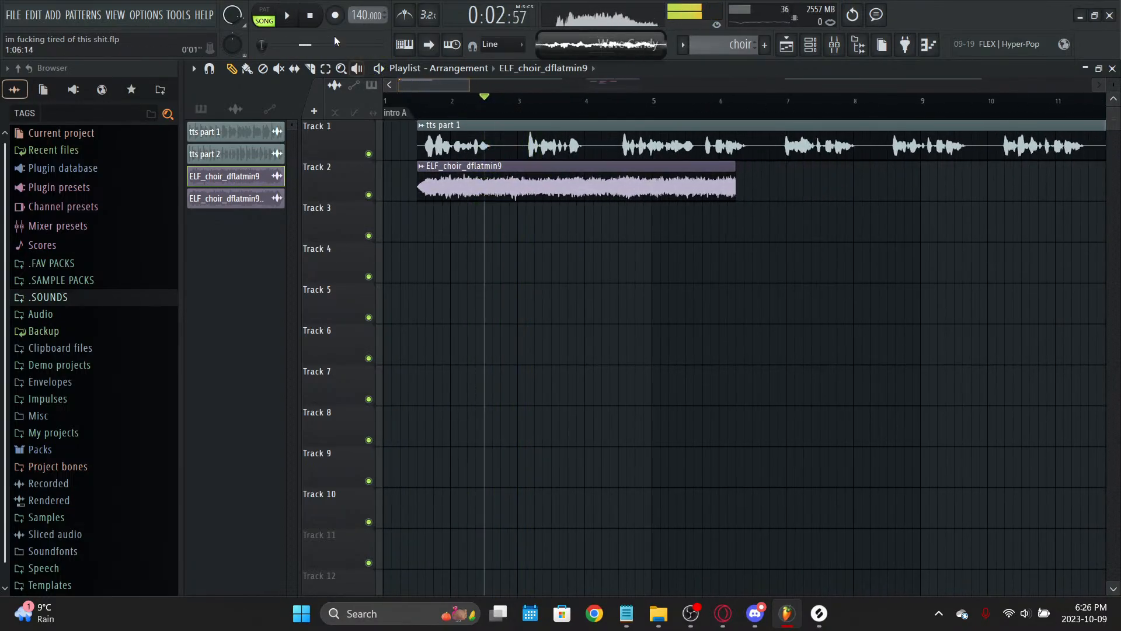
pyautogui.press('space')
pyautogui.click(505, 221)
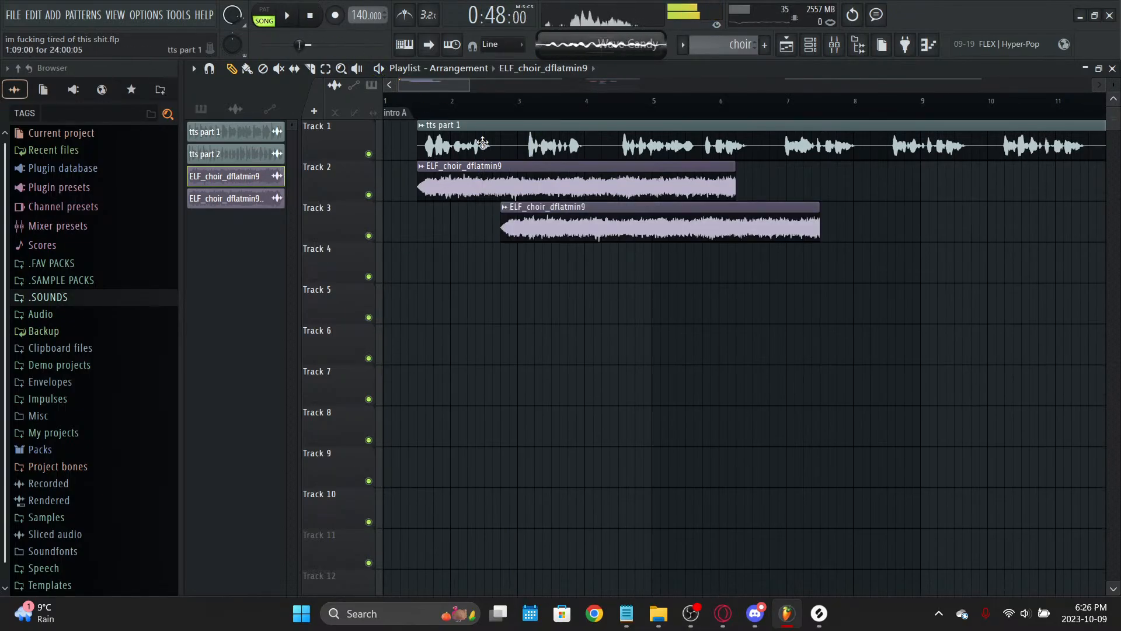
pyautogui.hotkey('ctrl', 'z')
pyautogui.press('space')
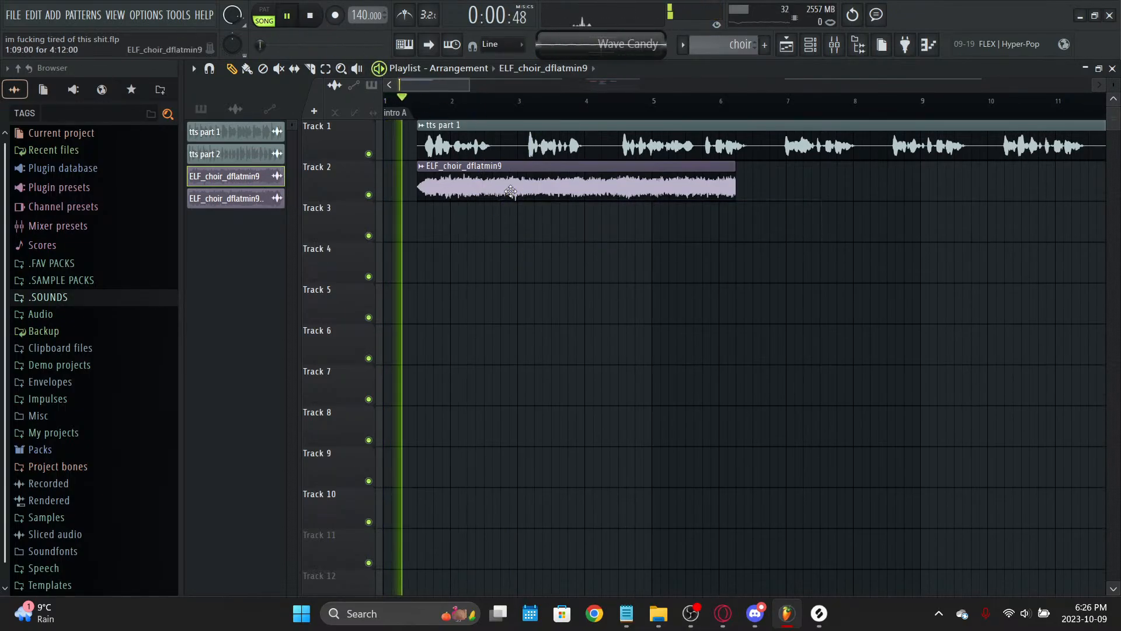
# Step: Move the Track 2 choir clip to start at bar 1 and play the intro
pyautogui.moveTo(513, 191); pyautogui.dragTo(478, 191)
pyautogui.press('space')
pyautogui.press('space')
pyautogui.click(669, 293)
pyautogui.rightClick(670, 293)
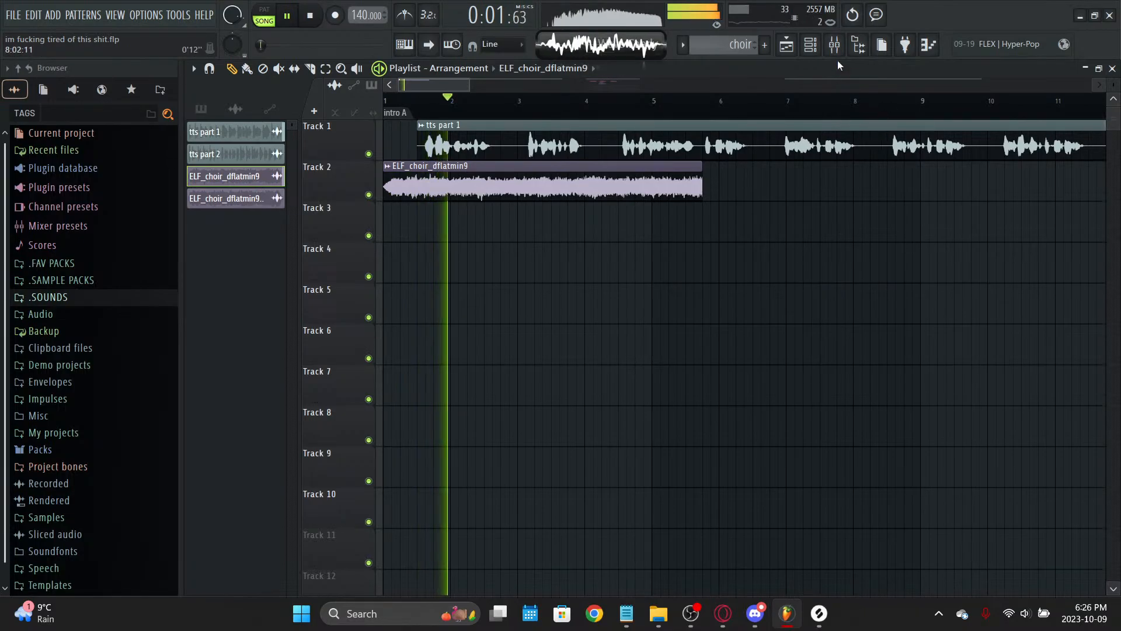
# Step: Extend the Track 2 choir clip, slice it at bar 9 and delete the remainder
pyautogui.moveTo(700, 180); pyautogui.dragTo(1106, 169)
pyautogui.press('c')
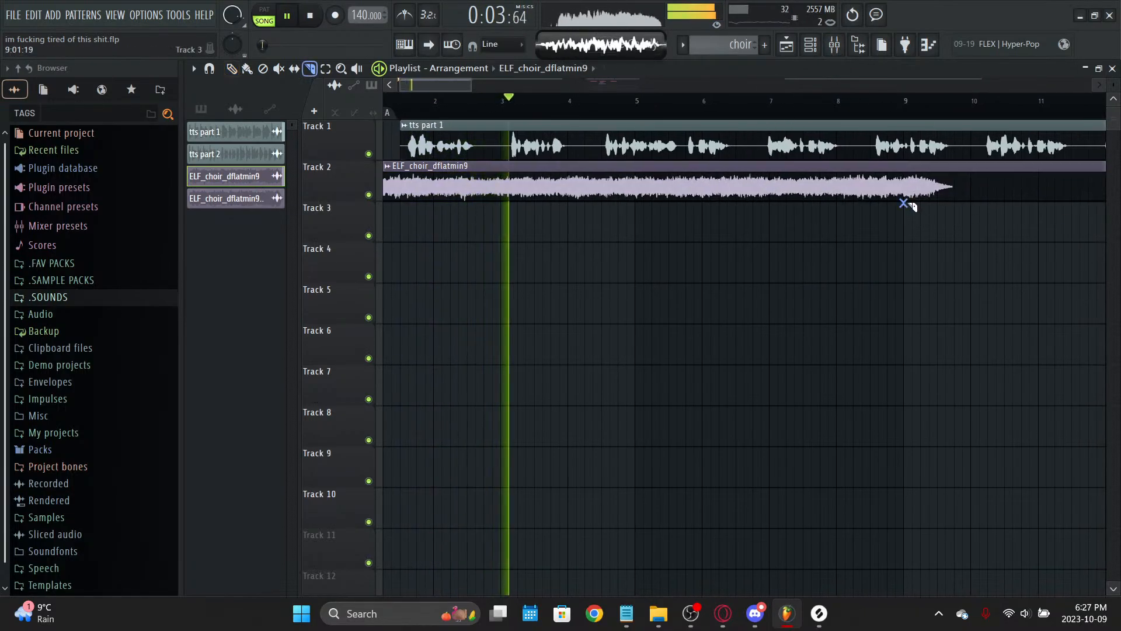
pyautogui.moveTo(908, 203); pyautogui.dragTo(908, 161)
pyautogui.press('p')
pyautogui.rightClick(938, 191)
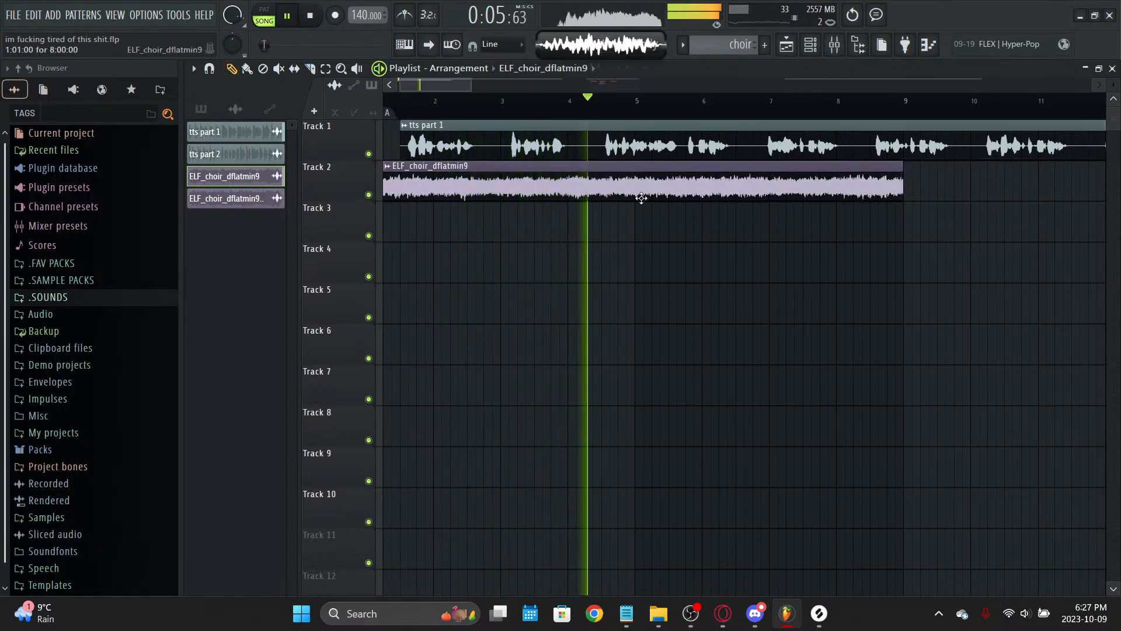
# Step: Slice the choir clip at bar 5 and repeat the four-bar clip along Track 2 up to bar 25
pyautogui.press('c')
pyautogui.moveTo(635, 202); pyautogui.dragTo(678, 184)
pyautogui.press('p')
pyautogui.moveTo(902, 197); pyautogui.dragTo(921, 192)
pyautogui.scroll(-2, 918, 105)
pyautogui.scroll(-3, 908, 82)
pyautogui.click(711, 173)
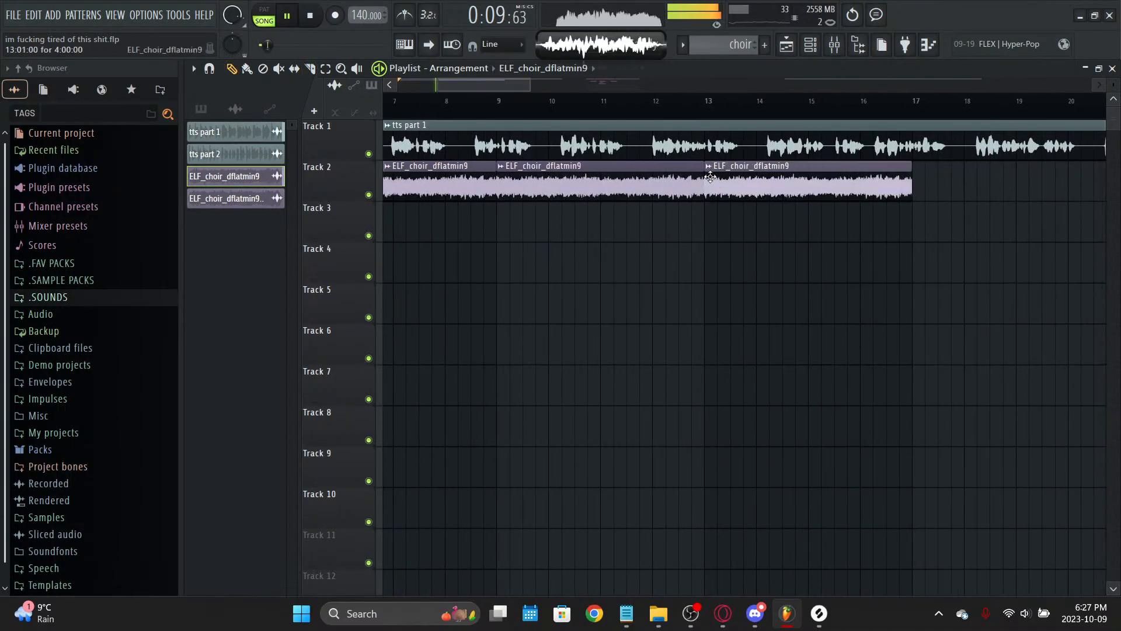
pyautogui.scroll(-3, 744, 105)
pyautogui.click(832, 188)
pyautogui.moveTo(958, 185); pyautogui.dragTo(938, 184)
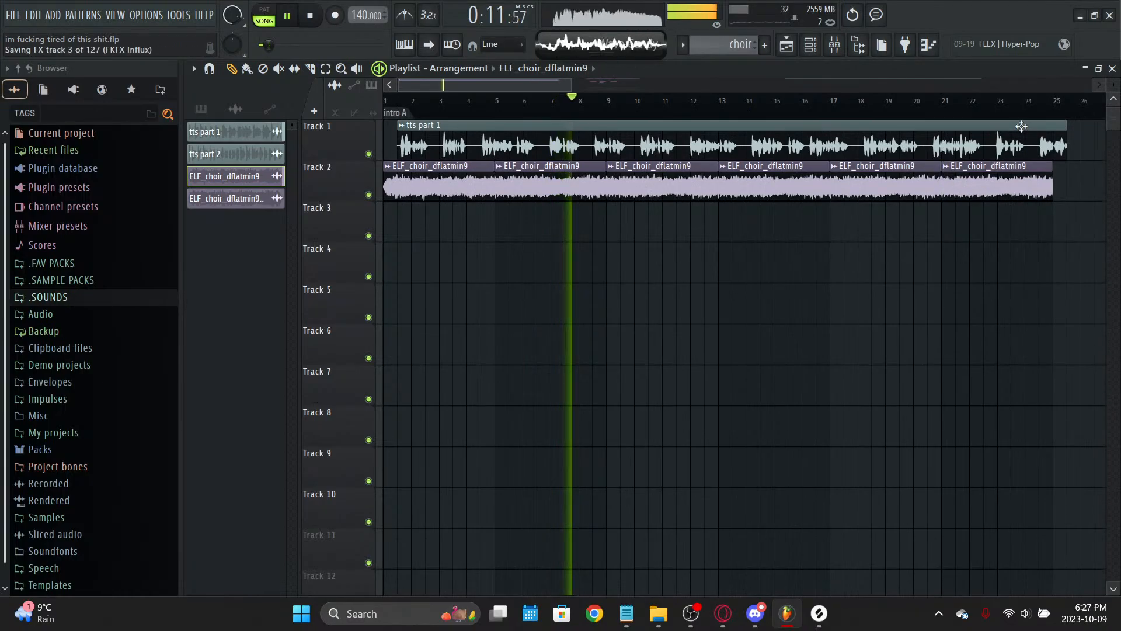
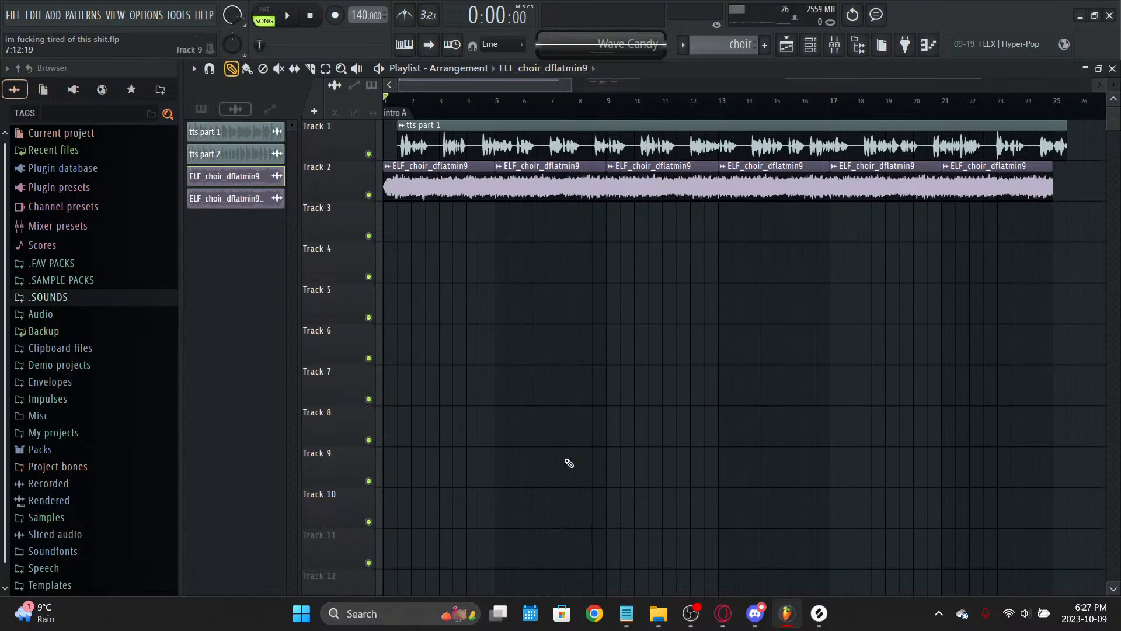
# Step: Switch to the Opera browser and open the Rotting Flounce video from the Chanpaiix YouTube channel's videos
pyautogui.click(723, 613)
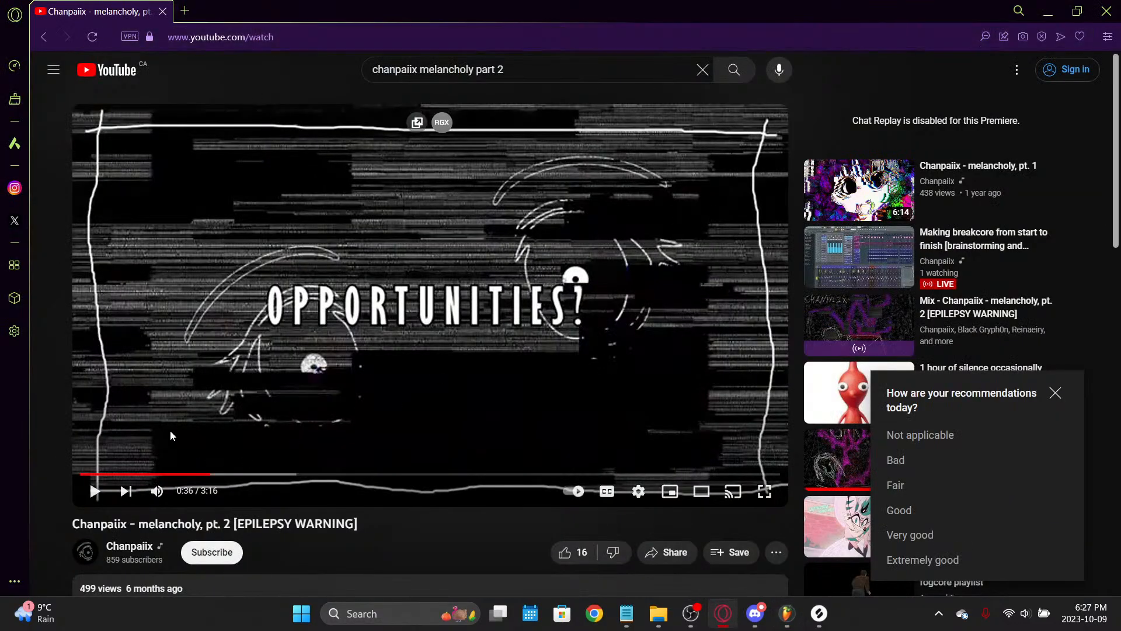
pyautogui.scroll(-5, 307, 323)
pyautogui.click(307, 323)
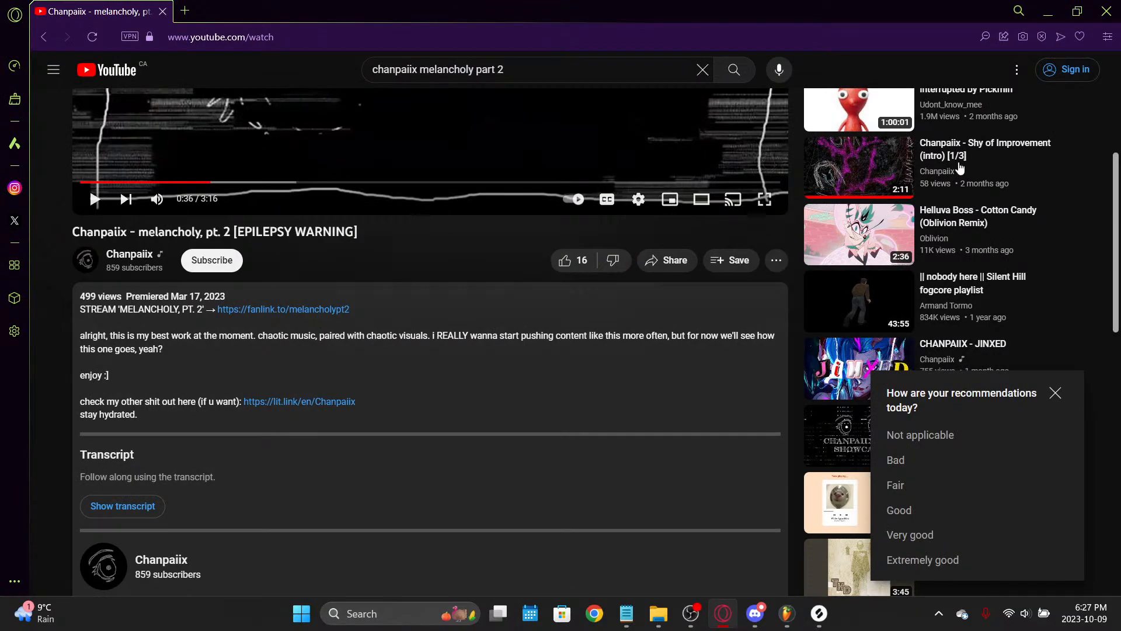
pyautogui.click(118, 253)
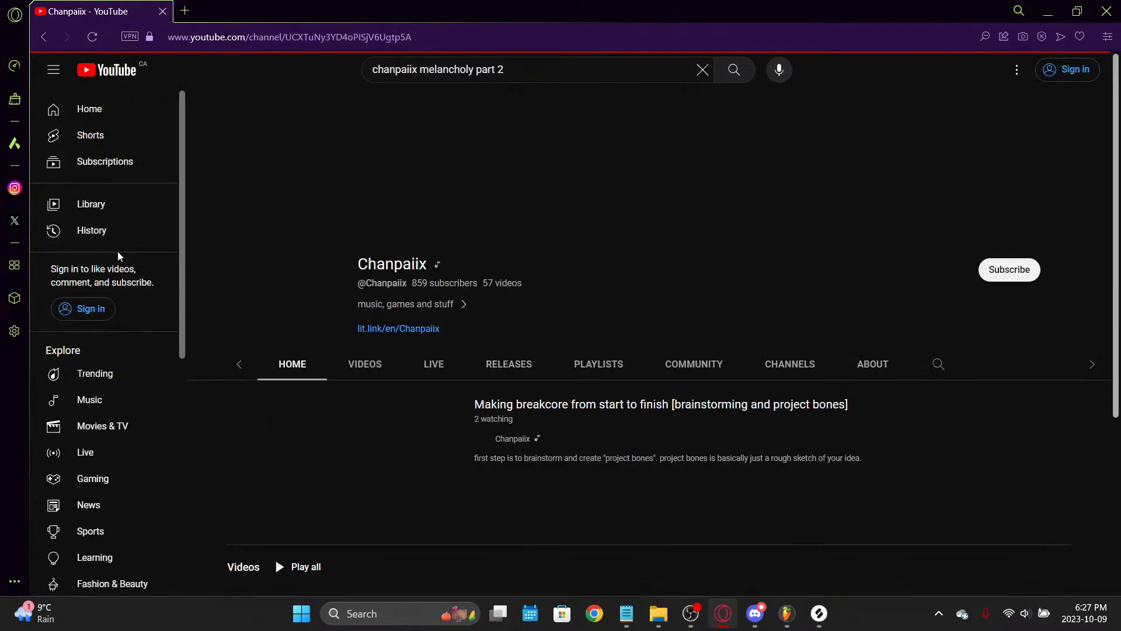
pyautogui.click(362, 365)
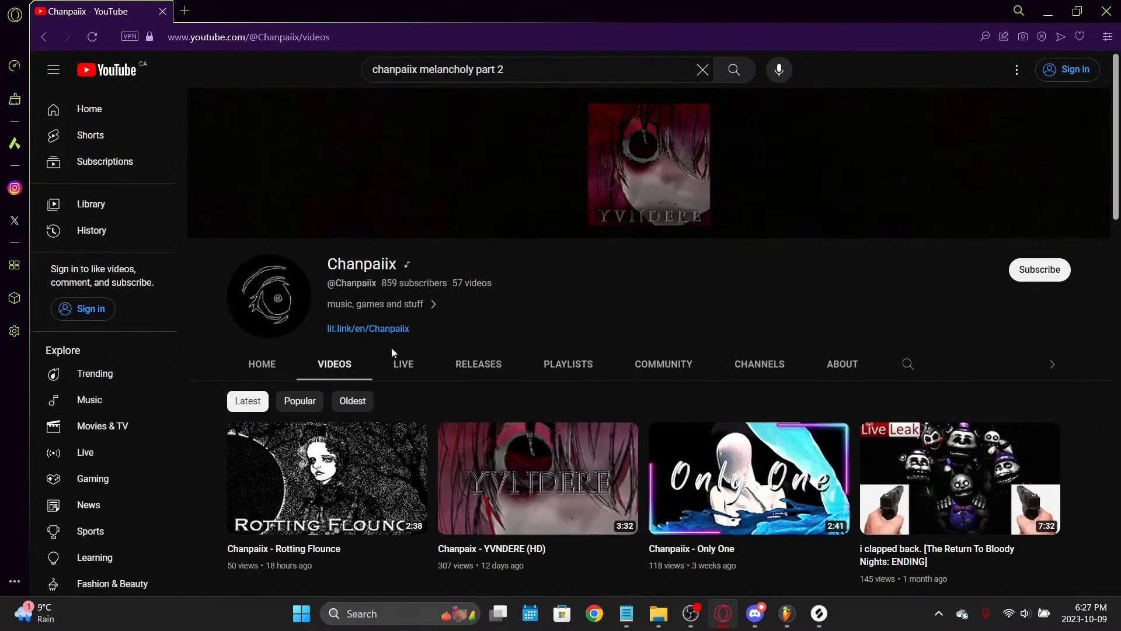
pyautogui.scroll(-1, 391, 348)
pyautogui.click(330, 414)
pyautogui.click(329, 410)
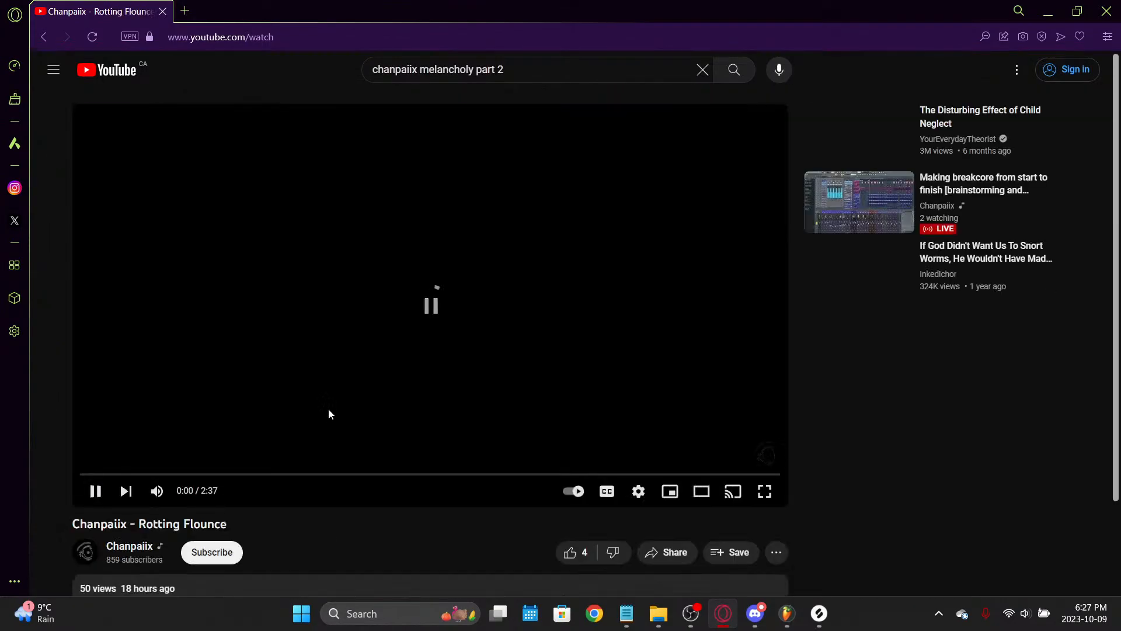
# Step: Pause the video, expand its description and open the fanlink.to/RottingFlounce streaming link
pyautogui.scroll(-2, 329, 410)
pyautogui.click(382, 507)
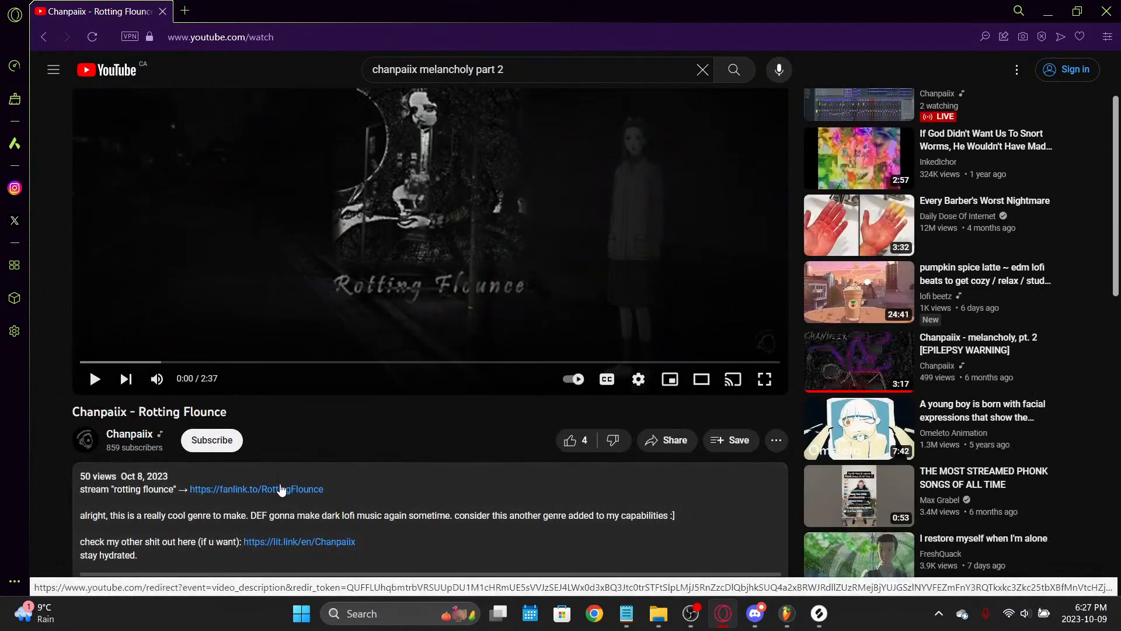
pyautogui.moveTo(189, 490); pyautogui.dragTo(391, 487)
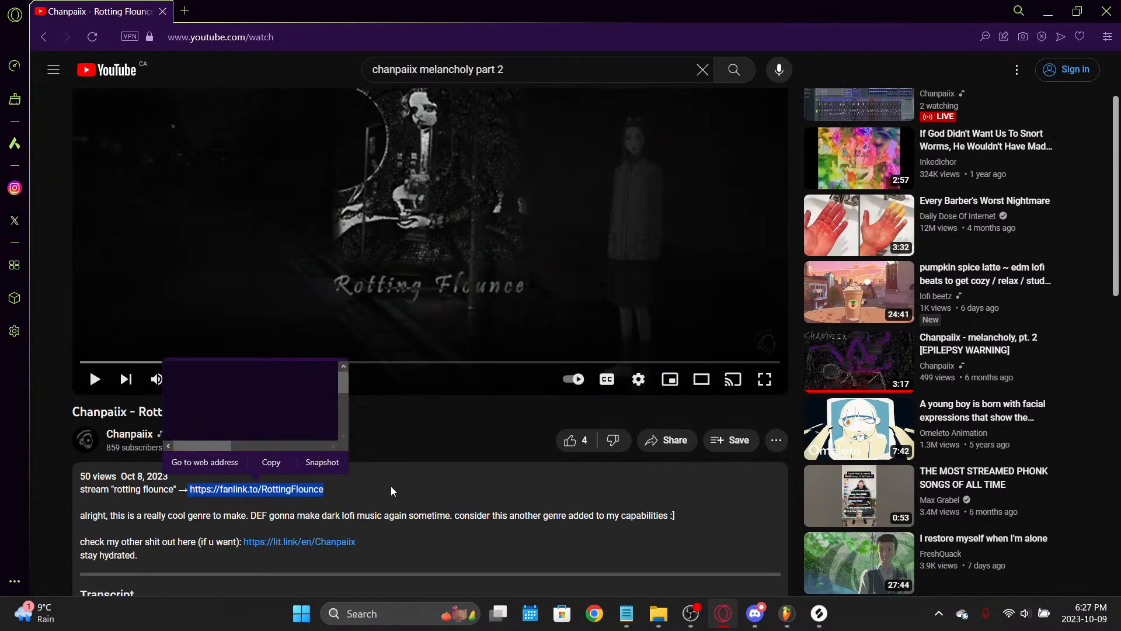
pyautogui.click(391, 487)
pyautogui.moveTo(178, 490); pyautogui.dragTo(41, 495)
pyautogui.click(266, 489)
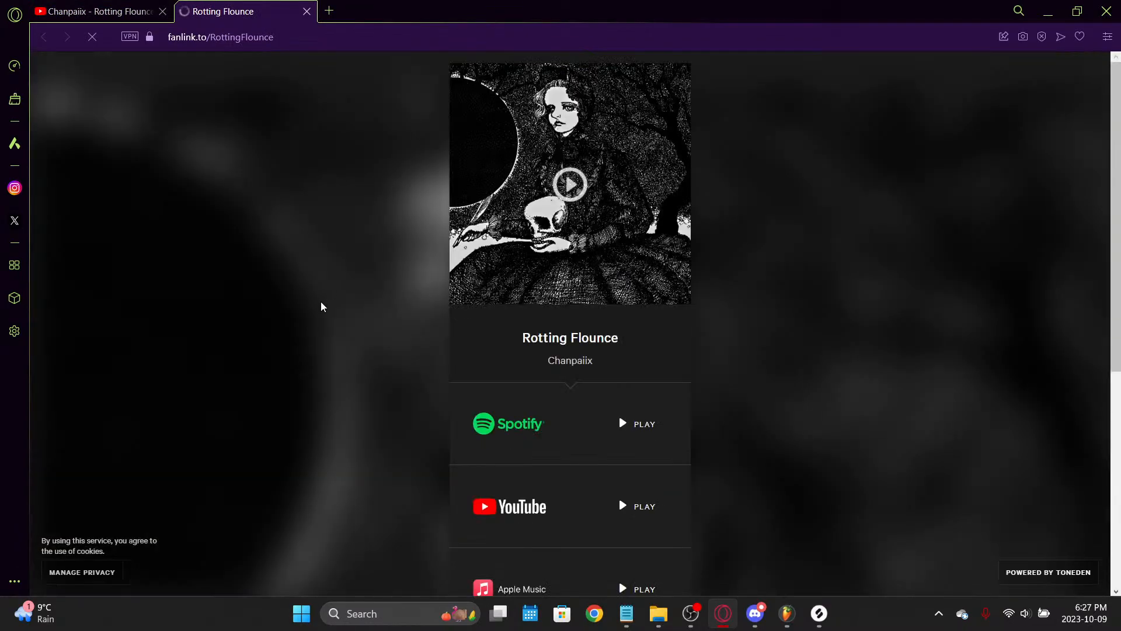
# Step: Look through the streaming platforms offered for Rotting Flounce and close the fanlink page
pyautogui.scroll(-5, 323, 310)
pyautogui.scroll(5, 326, 314)
pyautogui.scroll(-2, 713, 199)
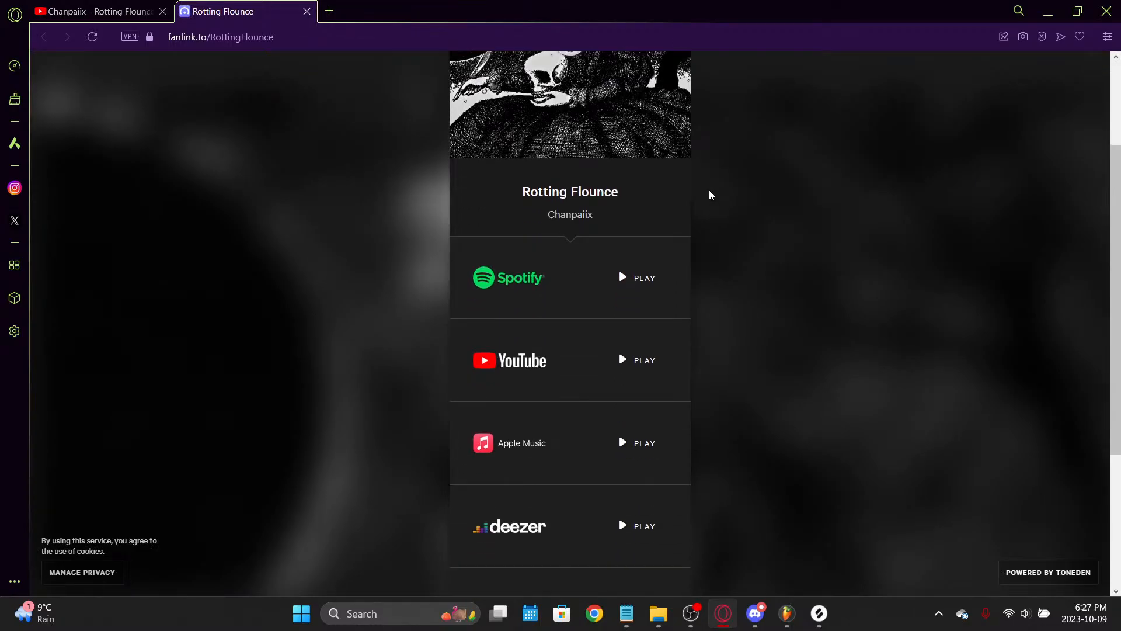
pyautogui.scroll(-2, 803, 298)
pyautogui.scroll(-1, 610, 325)
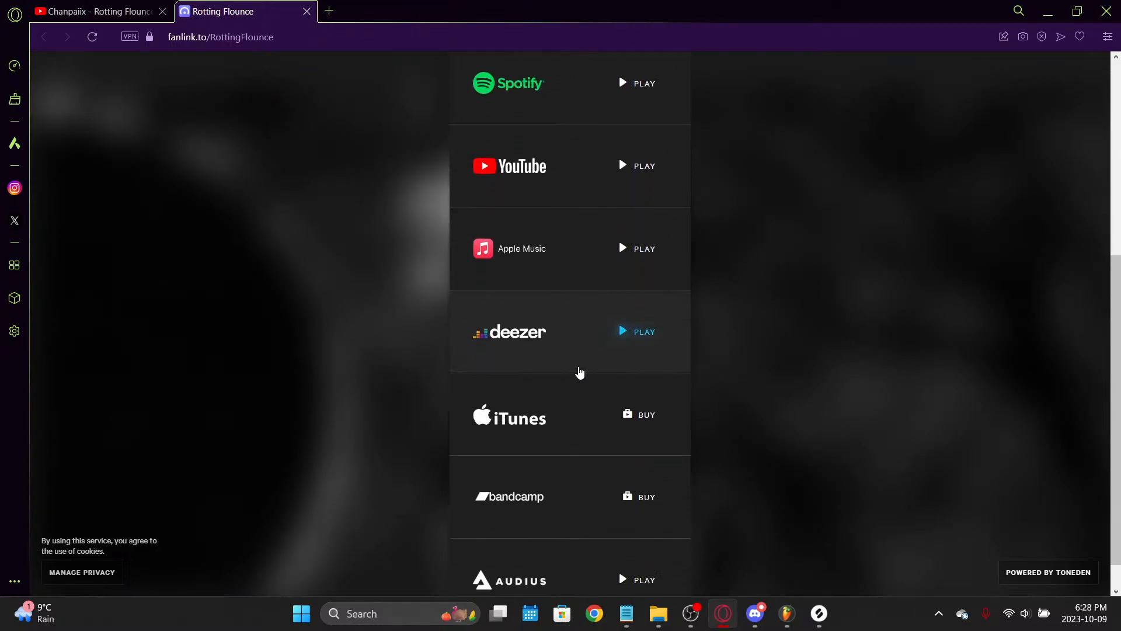
pyautogui.scroll(5, 685, 342)
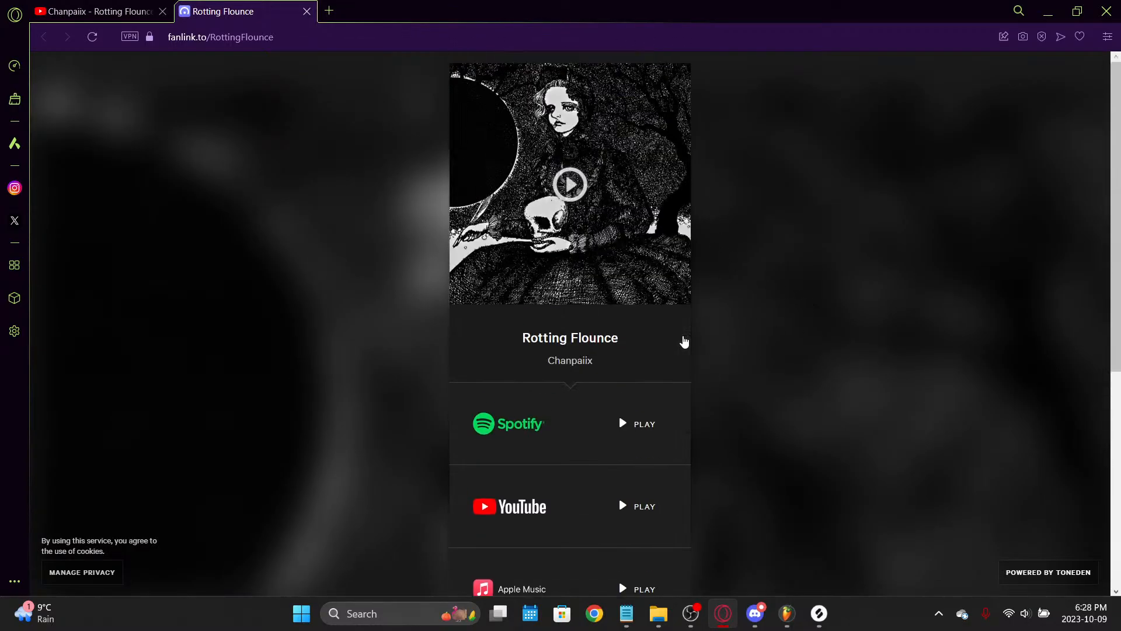
pyautogui.click(308, 15)
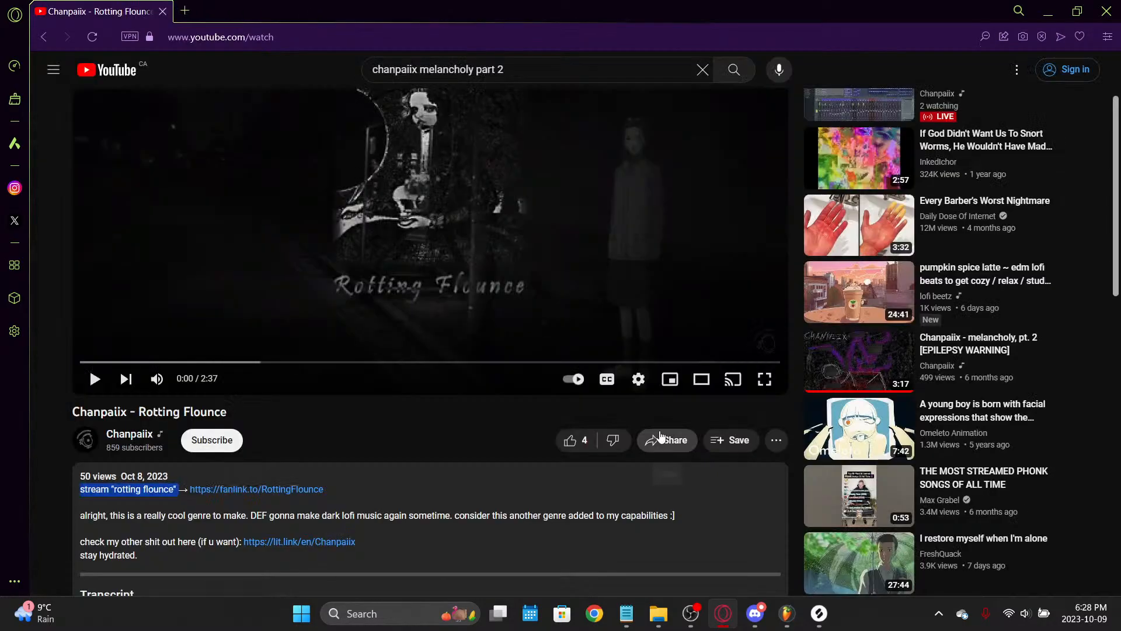
# Step: Play the Rotting Flounce video from about 0:36, and switch back to FL Studio
pyautogui.scroll(1, 562, 269)
pyautogui.click(460, 281)
pyautogui.click(242, 423)
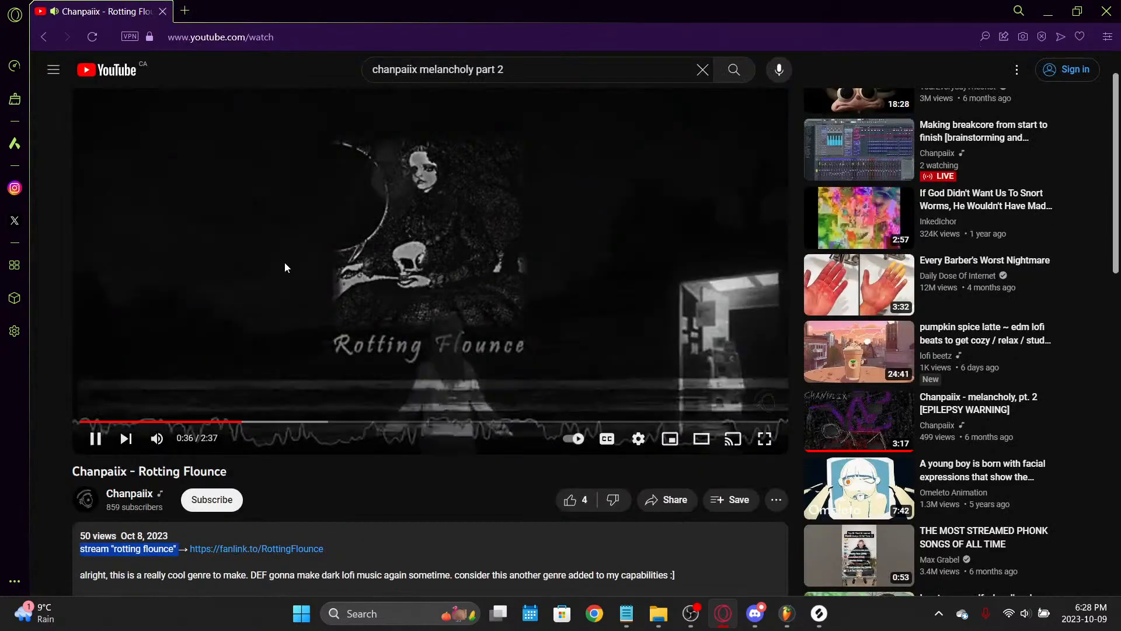
pyautogui.hotkey('alt', 'Tab')
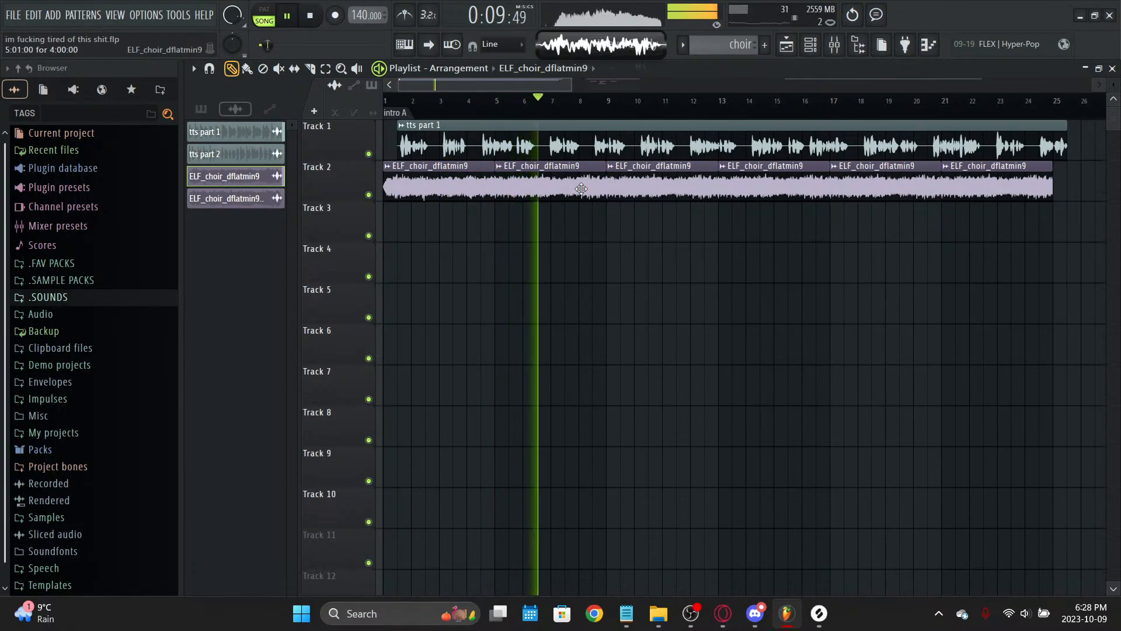
pyautogui.click(590, 146)
pyautogui.click(587, 219)
pyautogui.rightClick(604, 215)
pyautogui.press('space')
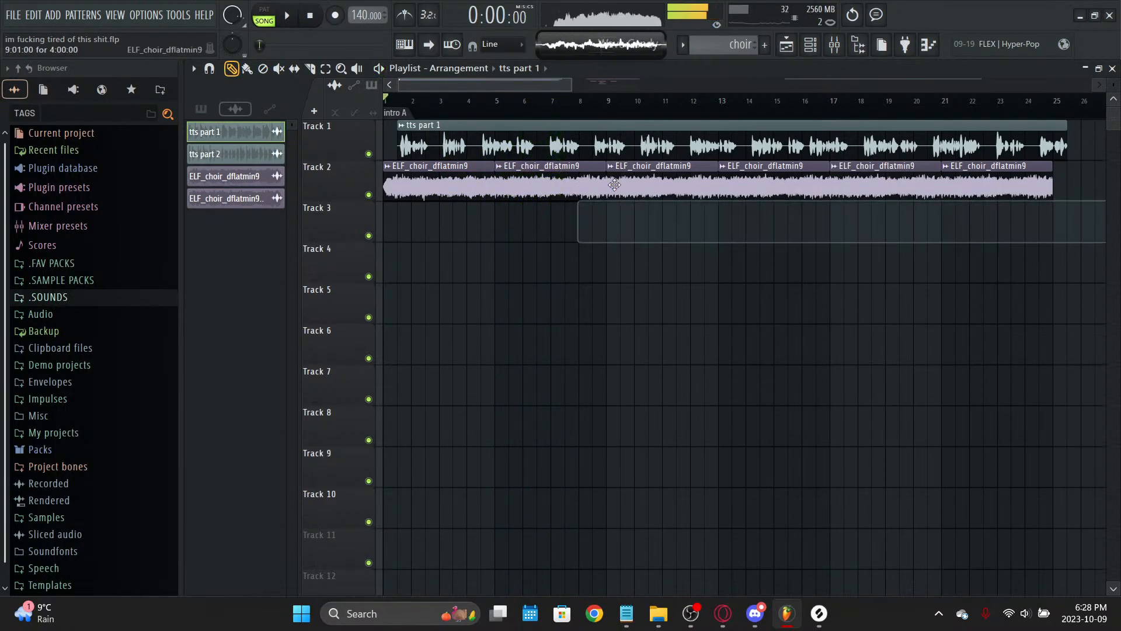
# Step: Check the choir sample's mixer track assignment in its channel settings and close the settings
pyautogui.click(832, 52)
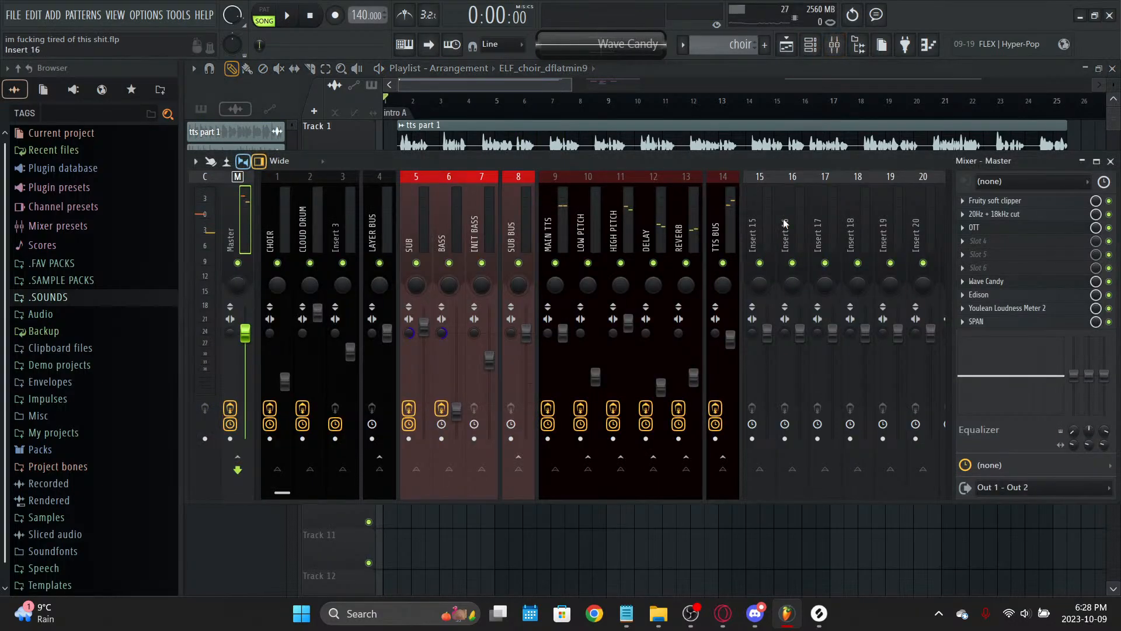
pyautogui.press('F9')
pyautogui.doubleClick(544, 192)
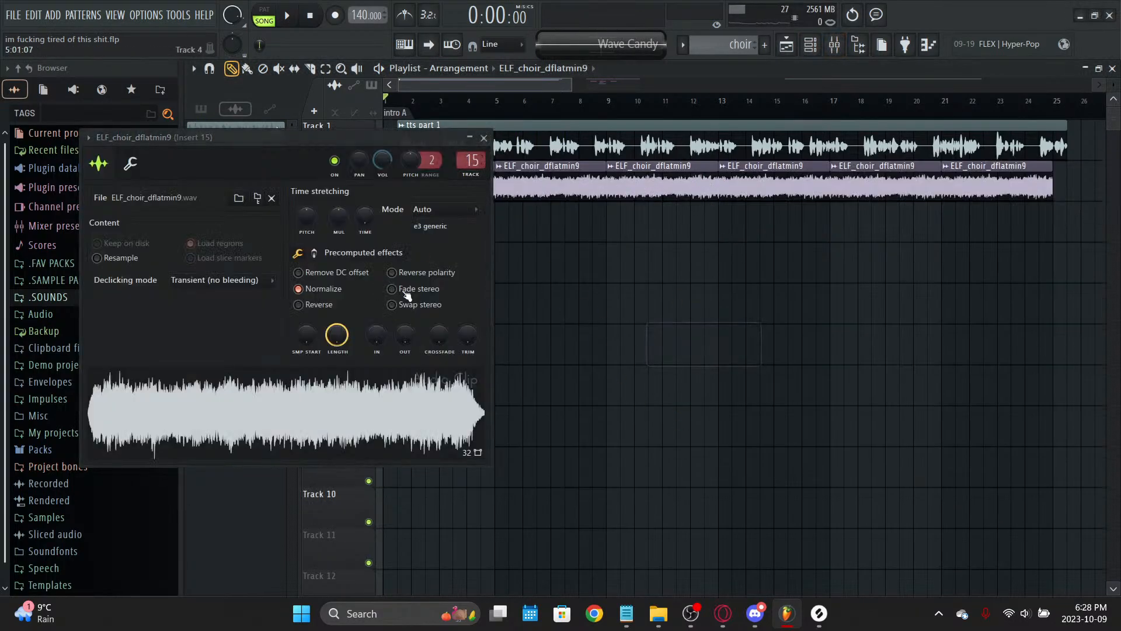
pyautogui.press('F5')
pyautogui.hotkey('ctrl', 's')
pyautogui.click(537, 70)
pyautogui.click(483, 138)
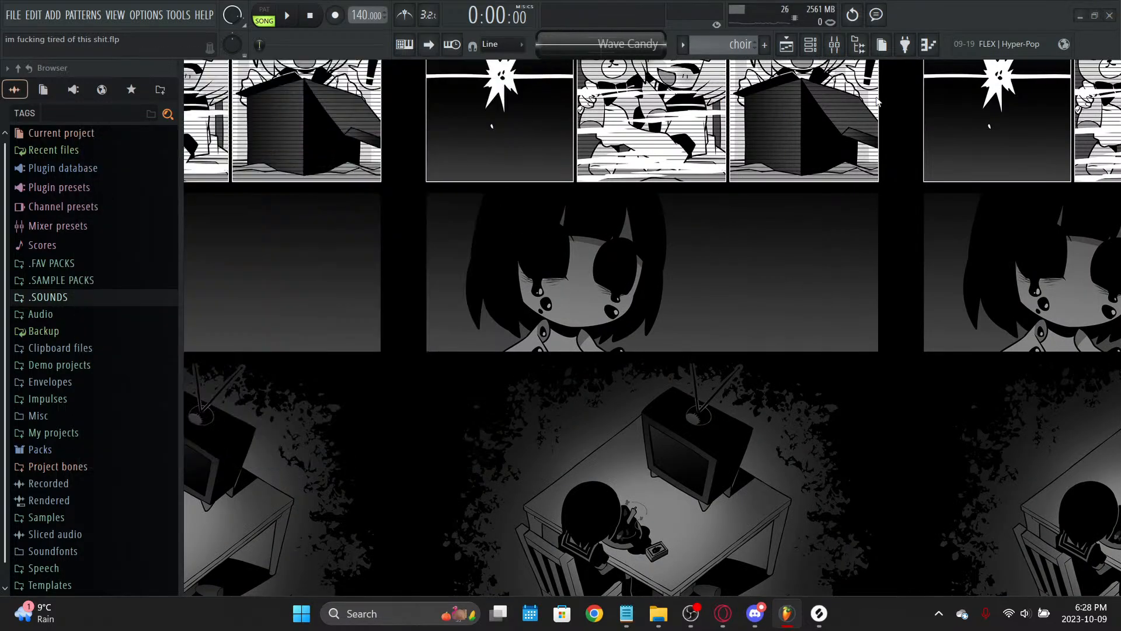
# Step: Reopen the playlist and mixer, rename mixer Insert 15 to CHOIR and colour it white
pyautogui.click(787, 44)
pyautogui.click(835, 46)
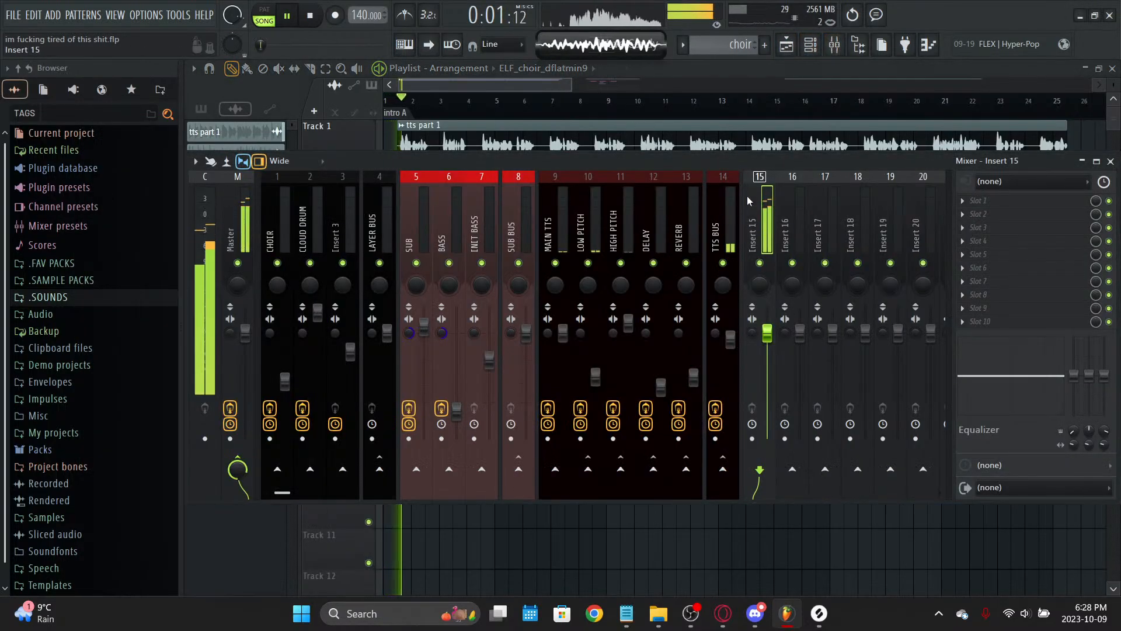
pyautogui.press('F2')
pyautogui.write('CHOIR')
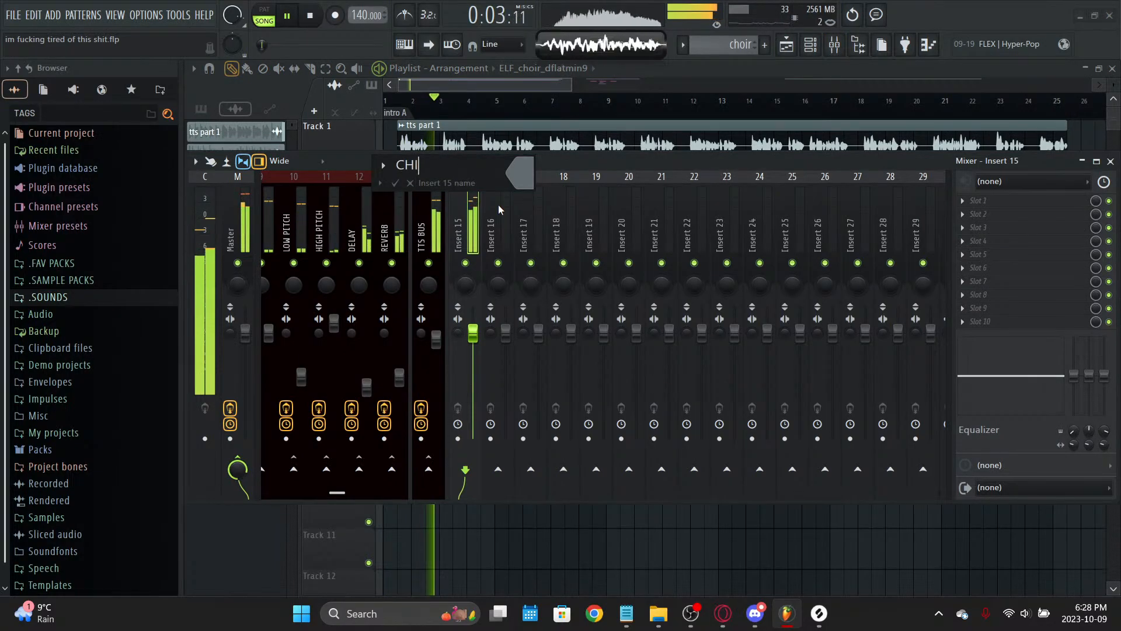
pyautogui.click(516, 173)
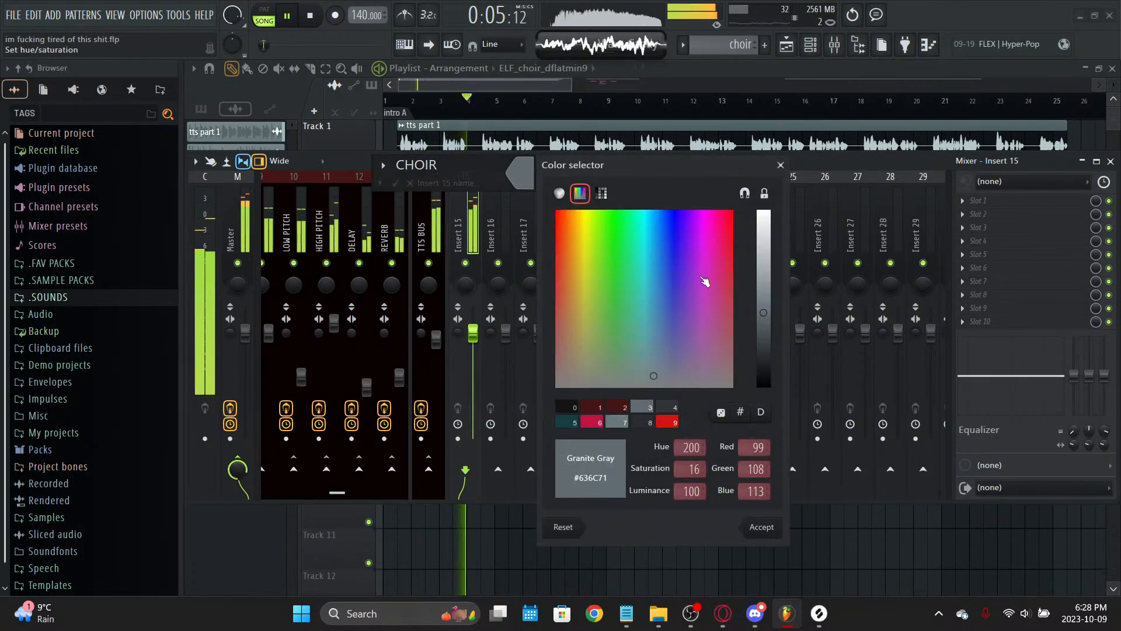
pyautogui.press('Return')
pyautogui.press('Return')
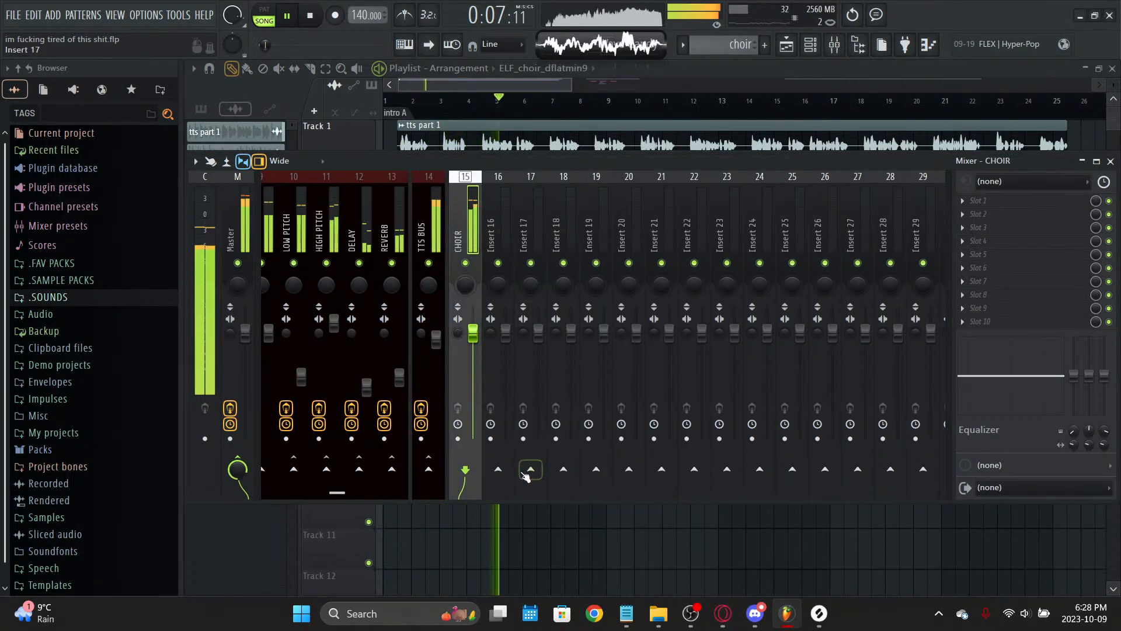
# Step: Set up mixer Insert 16 as a white group bus named SFX BUS and route the CHOIR track into it
pyautogui.rightClick(516, 255)
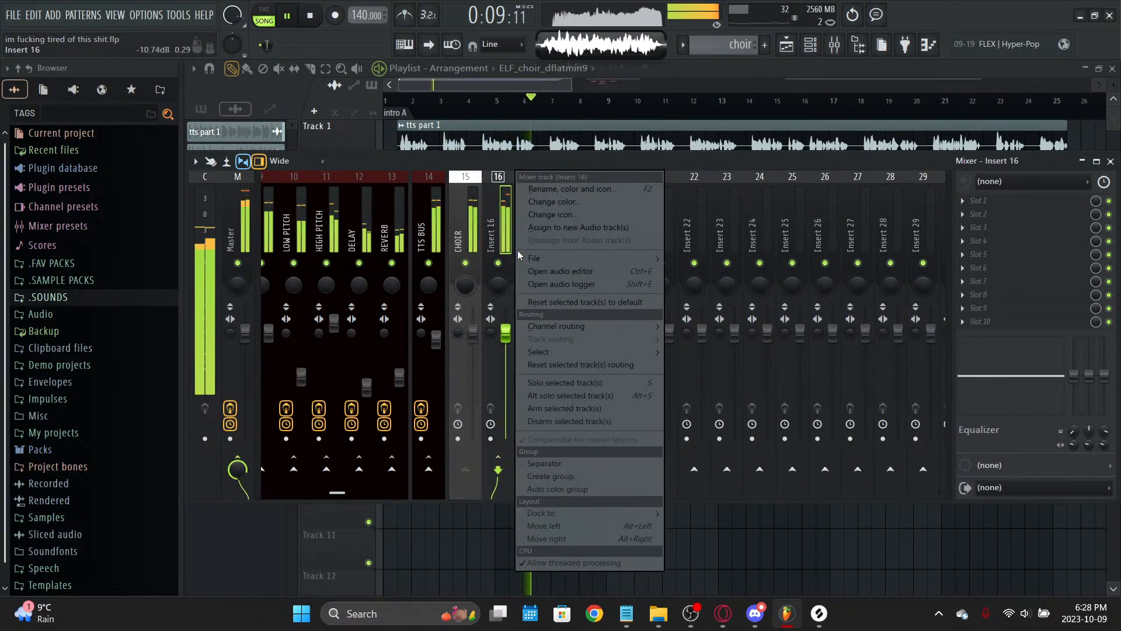
pyautogui.click(574, 481)
pyautogui.write('SFX BUS')
pyautogui.press('Return')
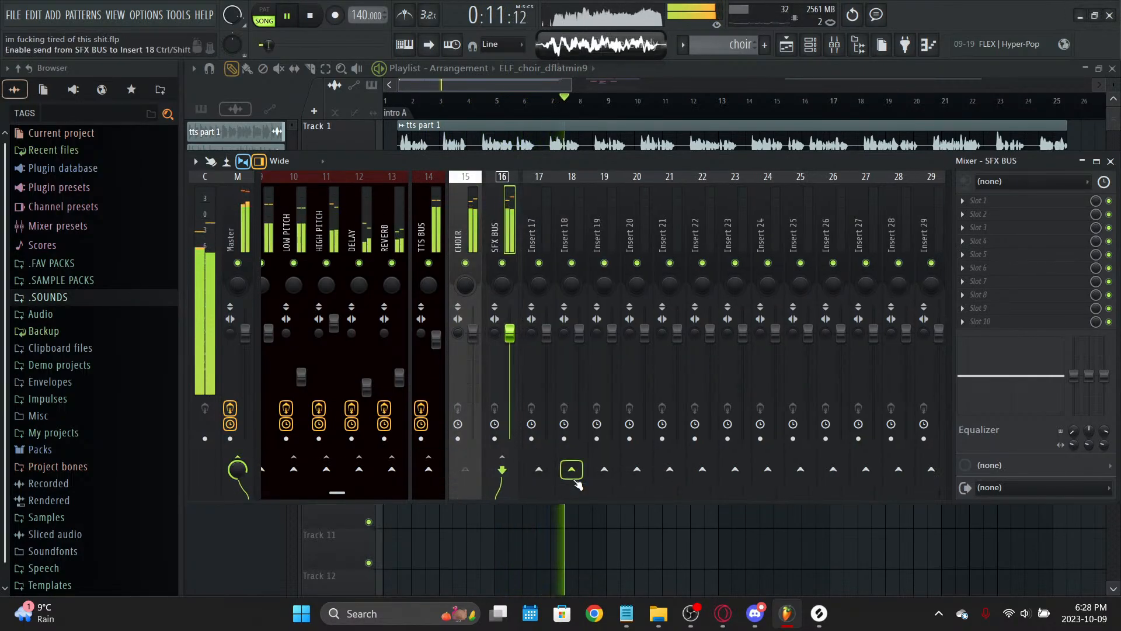
pyautogui.rightClick(512, 206)
pyautogui.doubleClick(559, 399)
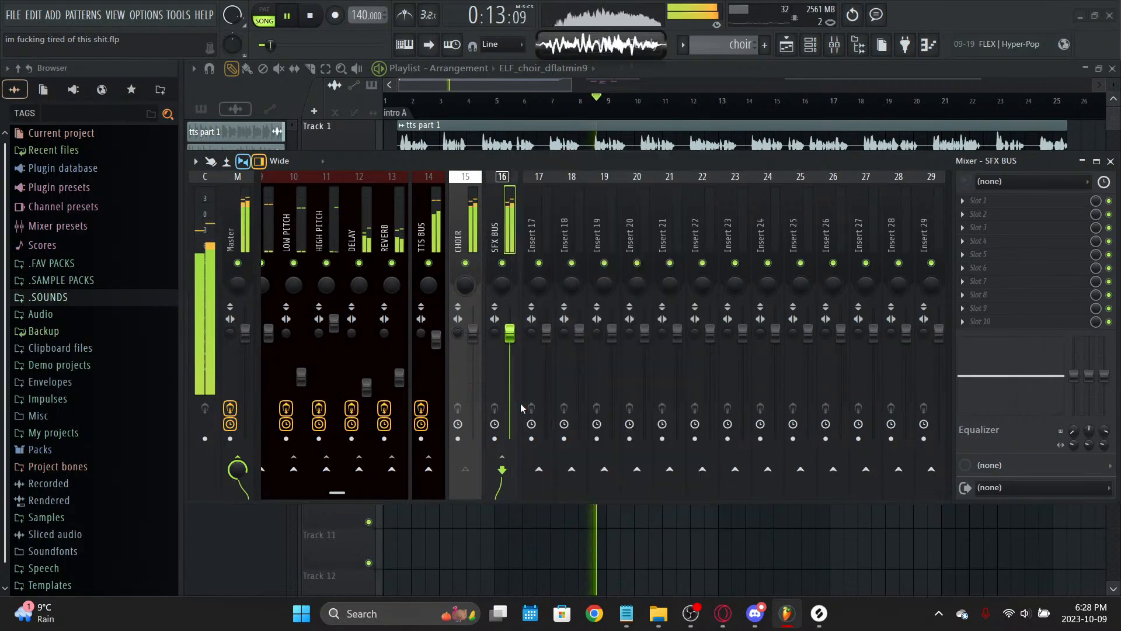
pyautogui.click(474, 218)
# Step: Load Fruity Parametric EQ 2 in the CHOIR track's first effect slot with the 20Hz + 18kHz cut preset
pyautogui.click(992, 207)
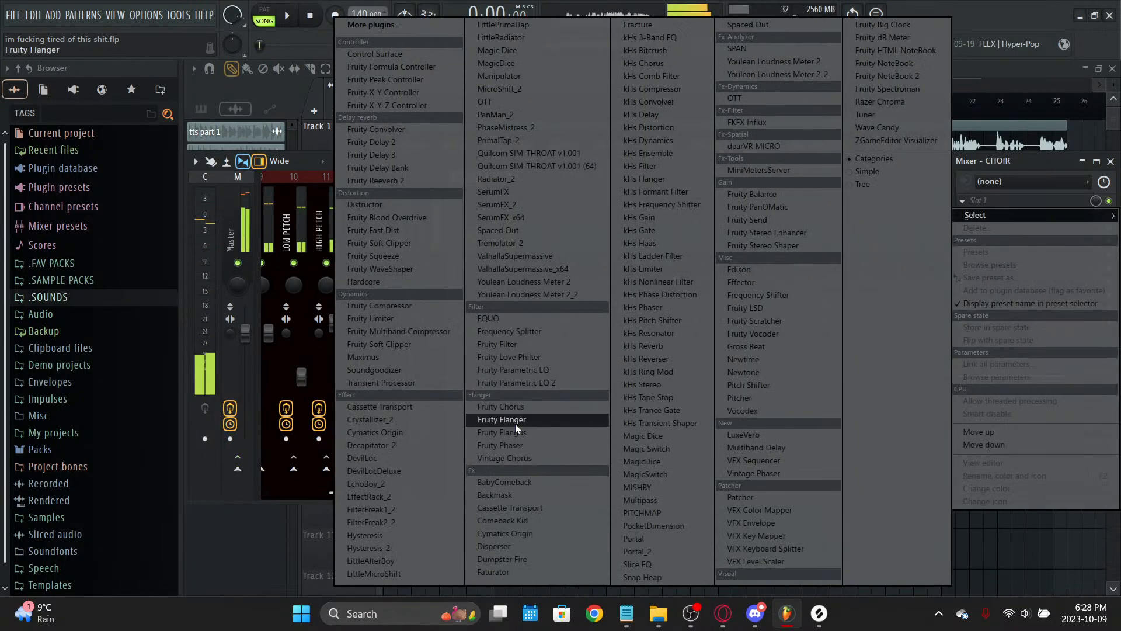
pyautogui.click(516, 423)
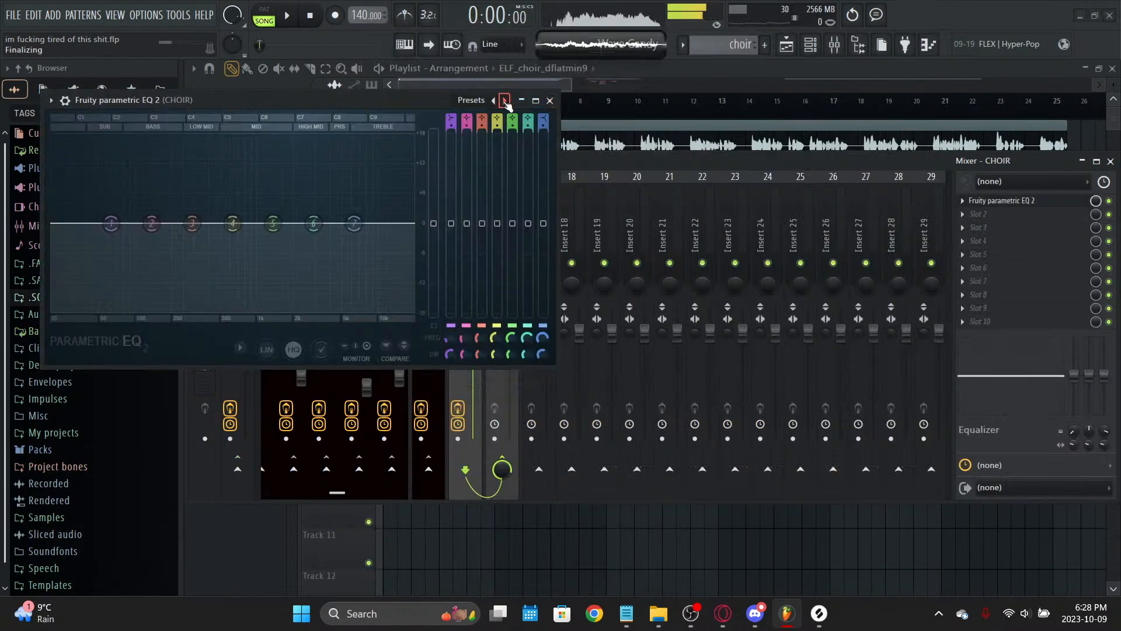
pyautogui.rightClick(505, 100)
pyautogui.click(641, 147)
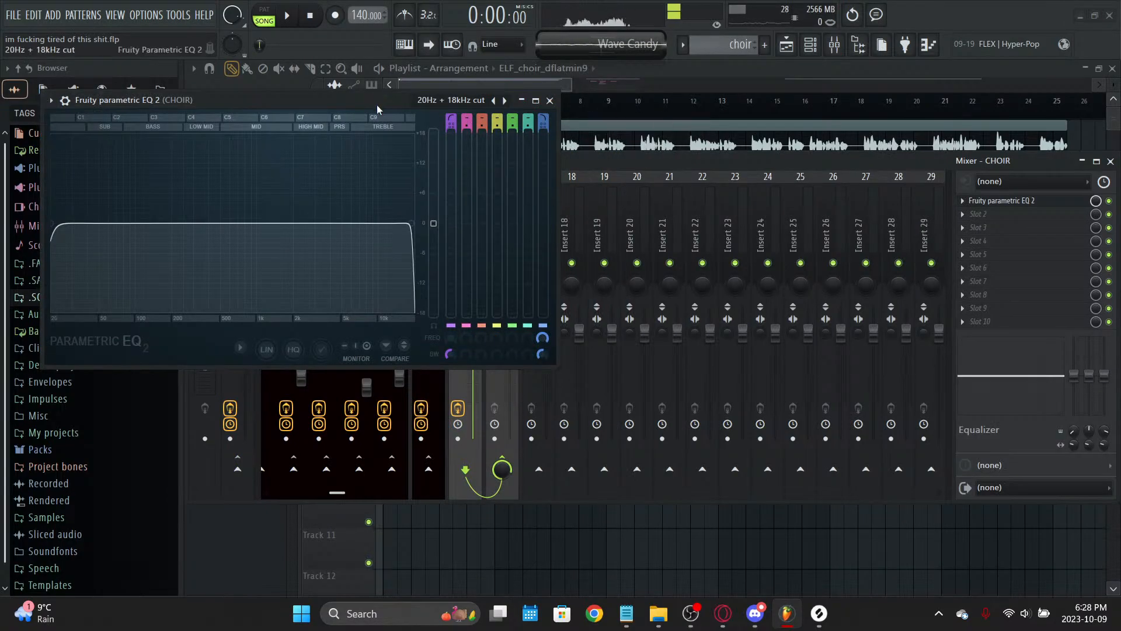
pyautogui.moveTo(378, 109); pyautogui.dragTo(683, 175)
# Step: Play the song briefly to view the choir's spectrum and reset the EQ's main level
pyautogui.press('space')
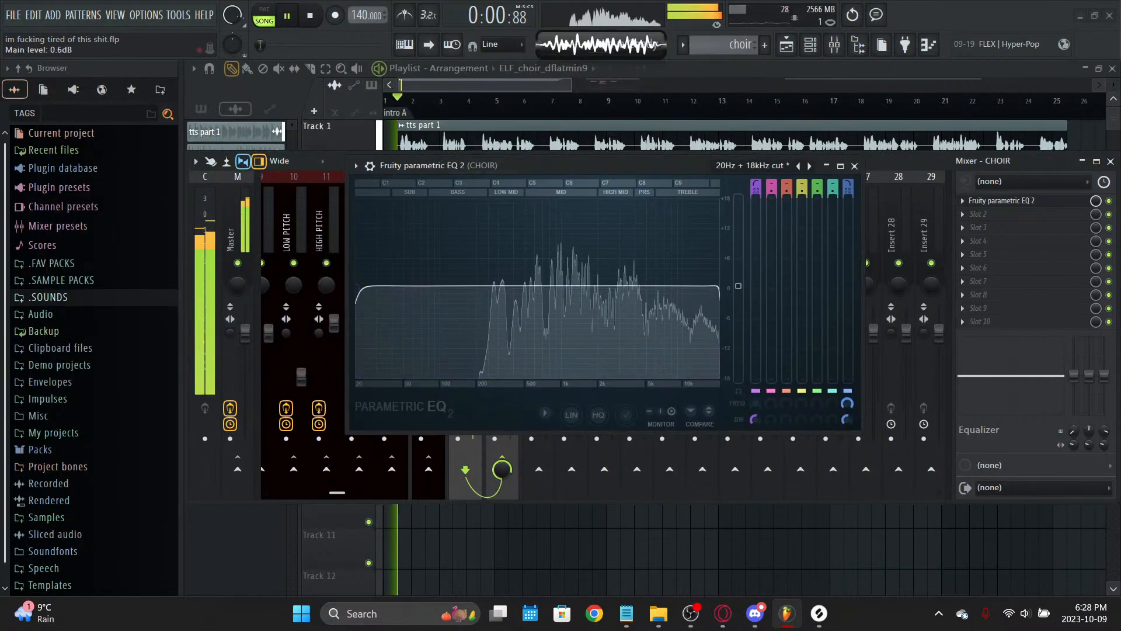
pyautogui.press('space')
pyautogui.rightClick(357, 288)
pyautogui.click(381, 307)
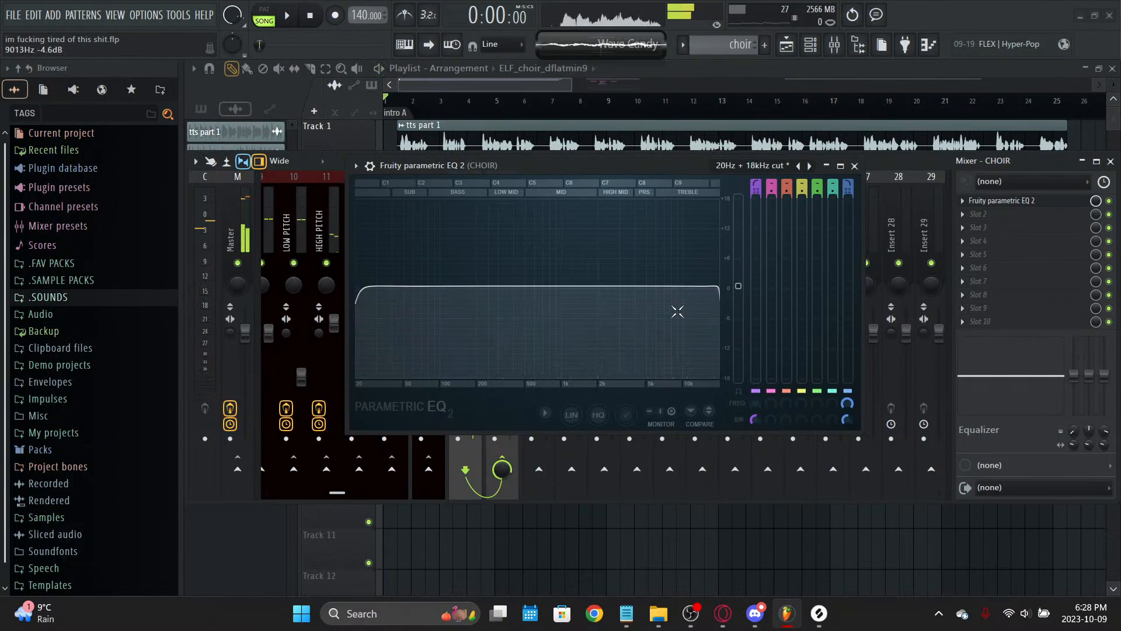
pyautogui.rightClick(739, 286)
pyautogui.click(758, 295)
# Step: Raise the cutoff of the choir EQ's high-pass band to above 1 kHz while the song plays
pyautogui.press('space')
pyautogui.moveTo(357, 288); pyautogui.dragTo(588, 289)
pyautogui.press('space')
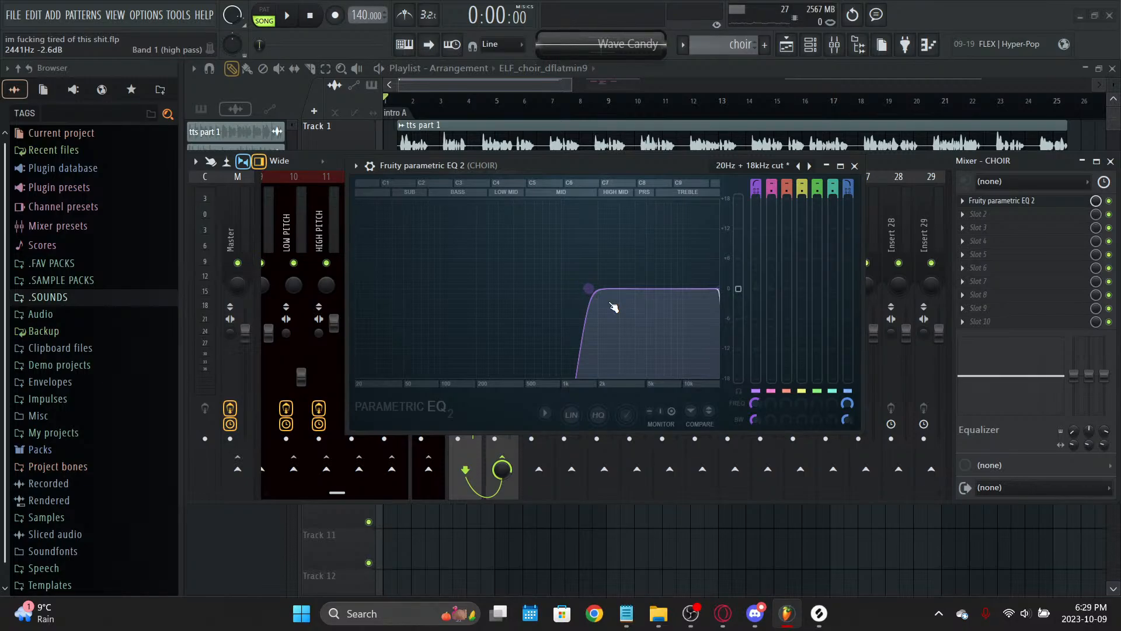
# Step: Switch to the browser, search YouTube for chanpaiix and open the channel's list of videos
pyautogui.click(723, 613)
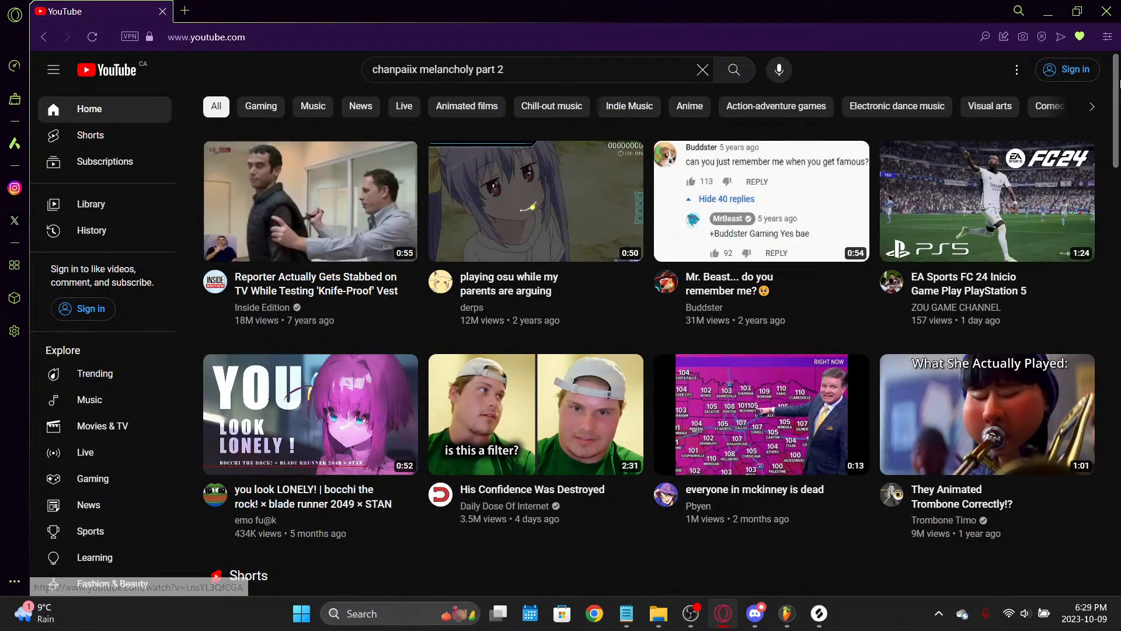
pyautogui.moveTo(616, 71); pyautogui.dragTo(3, 62)
pyautogui.write('chanpaiix')
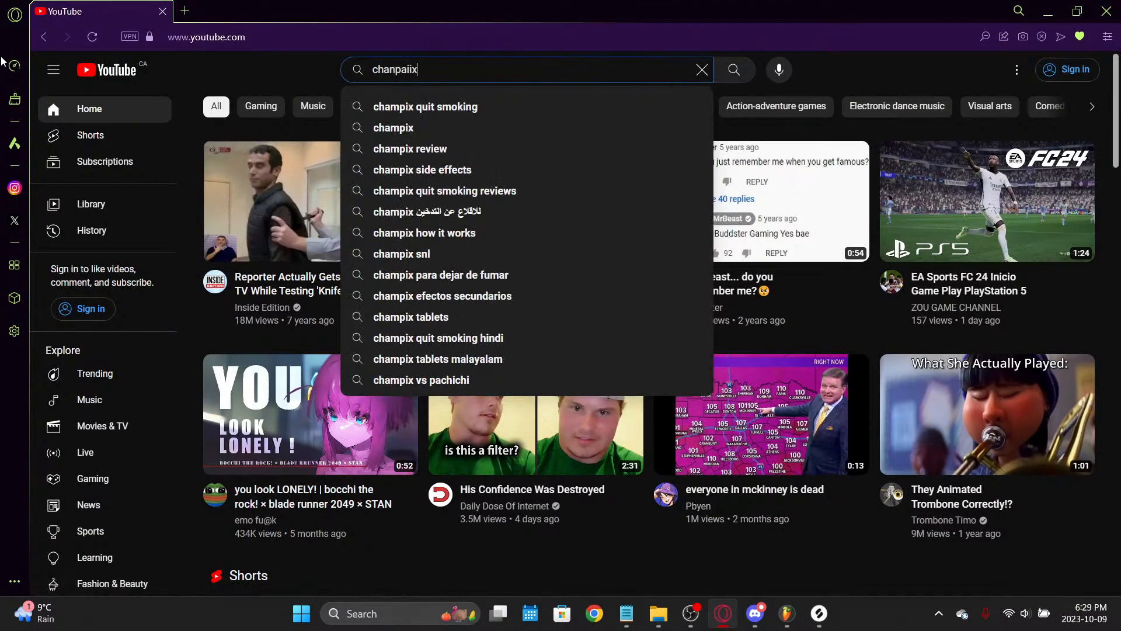
pyautogui.press('Return')
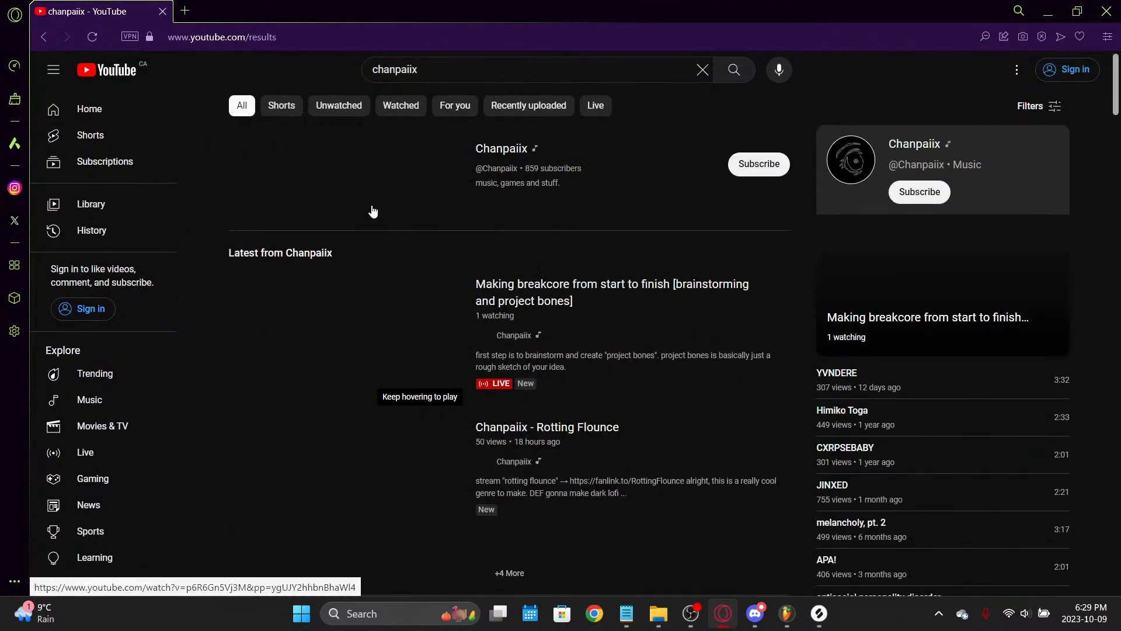
pyautogui.click(363, 201)
pyautogui.click(354, 365)
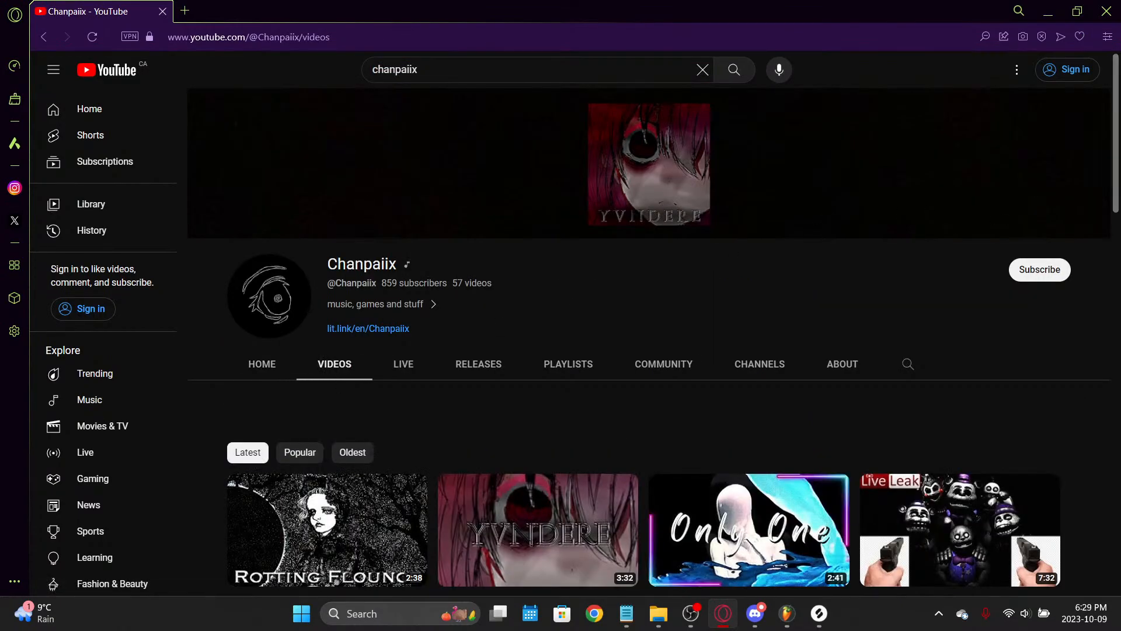
# Step: Open the channel's oldest video, Untitled.wav, check the upload date in its description, and return to the video list
pyautogui.scroll(-8, 755, 348)
pyautogui.scroll(-10, 732, 289)
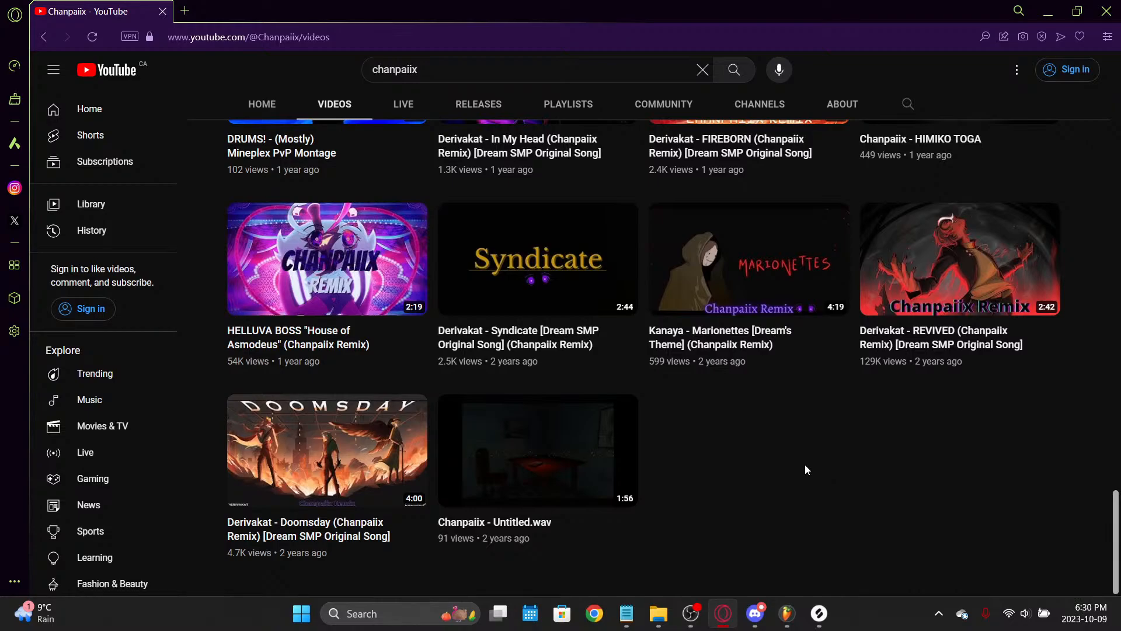
pyautogui.click(786, 613)
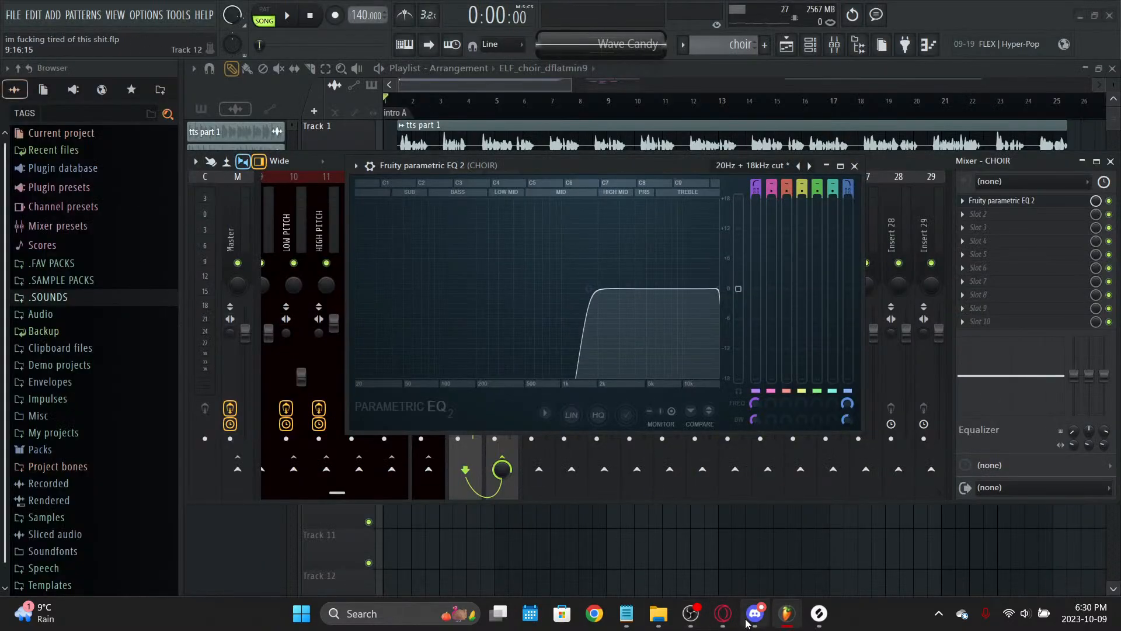
pyautogui.click(725, 613)
pyautogui.click(510, 483)
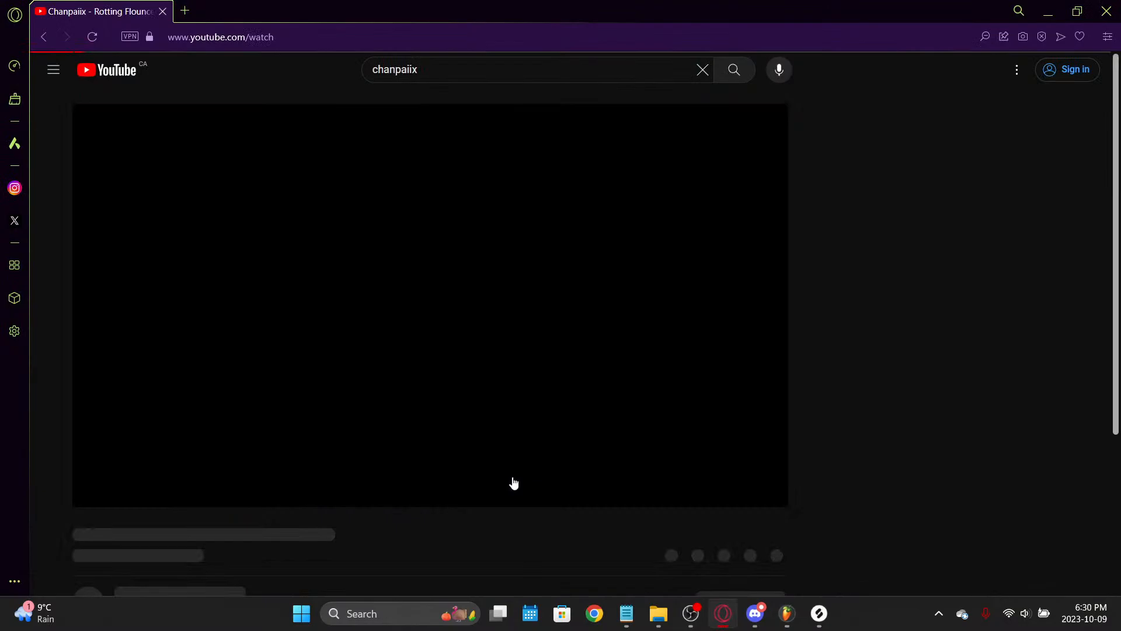
pyautogui.click(468, 345)
pyautogui.scroll(-6, 398, 350)
pyautogui.click(124, 254)
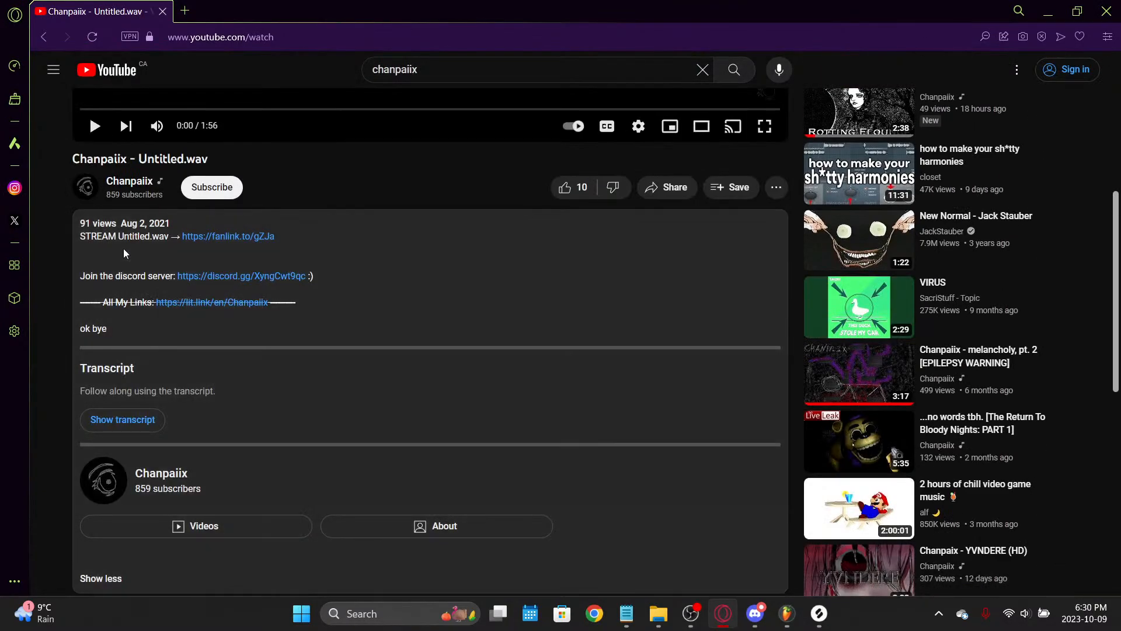
pyautogui.moveTo(121, 224); pyautogui.dragTo(170, 224)
pyautogui.click(410, 261)
pyautogui.hotkey('alt', 'Left')
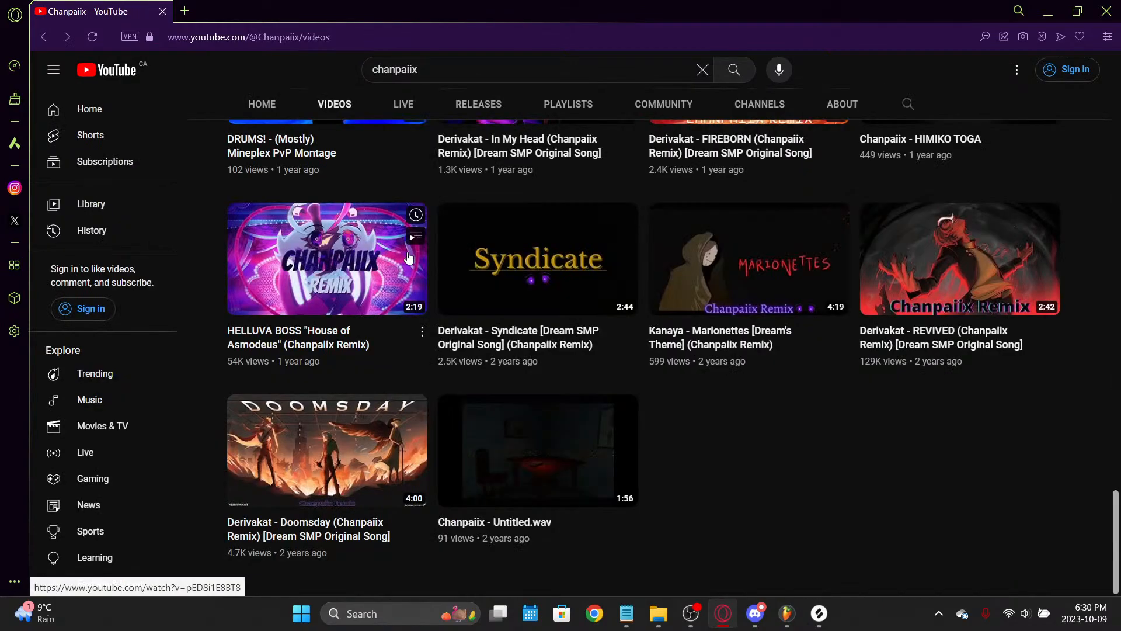
# Step: Browse back through the channel's uploads to the newest ones and switch to FL Studio
pyautogui.scroll(6, 863, 300)
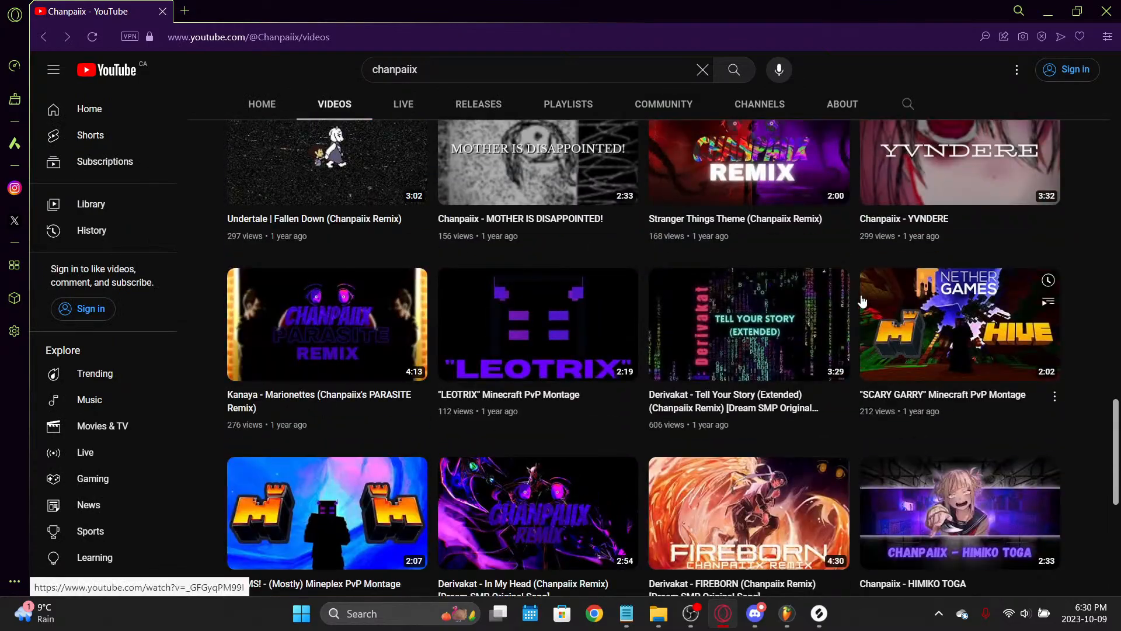
pyautogui.scroll(8, 863, 299)
pyautogui.scroll(5, 863, 299)
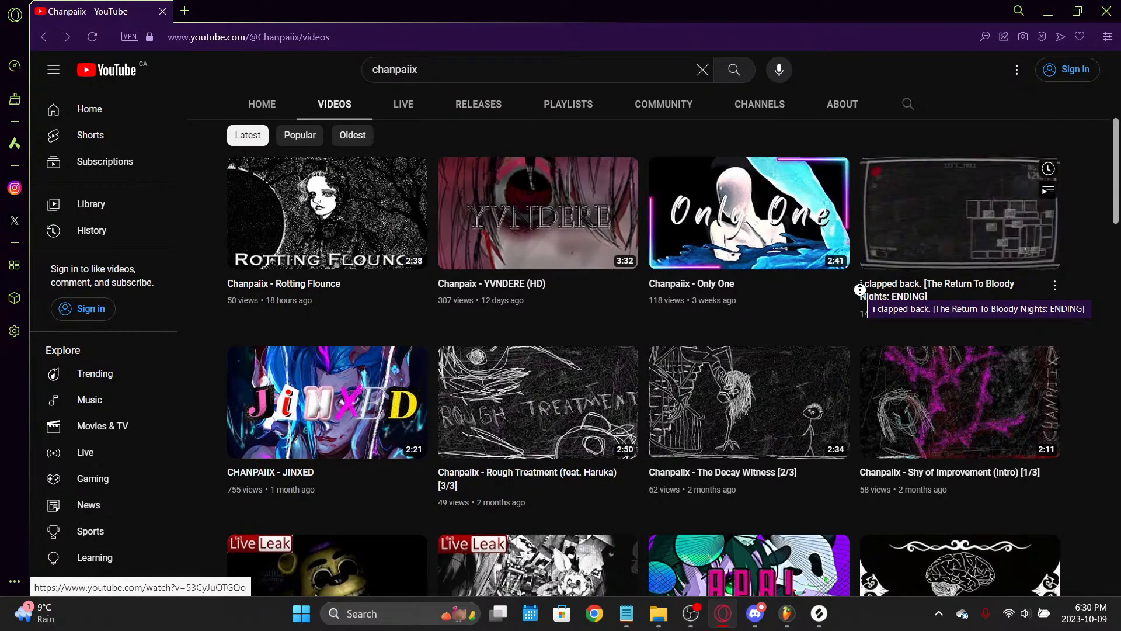
pyautogui.scroll(5, 855, 56)
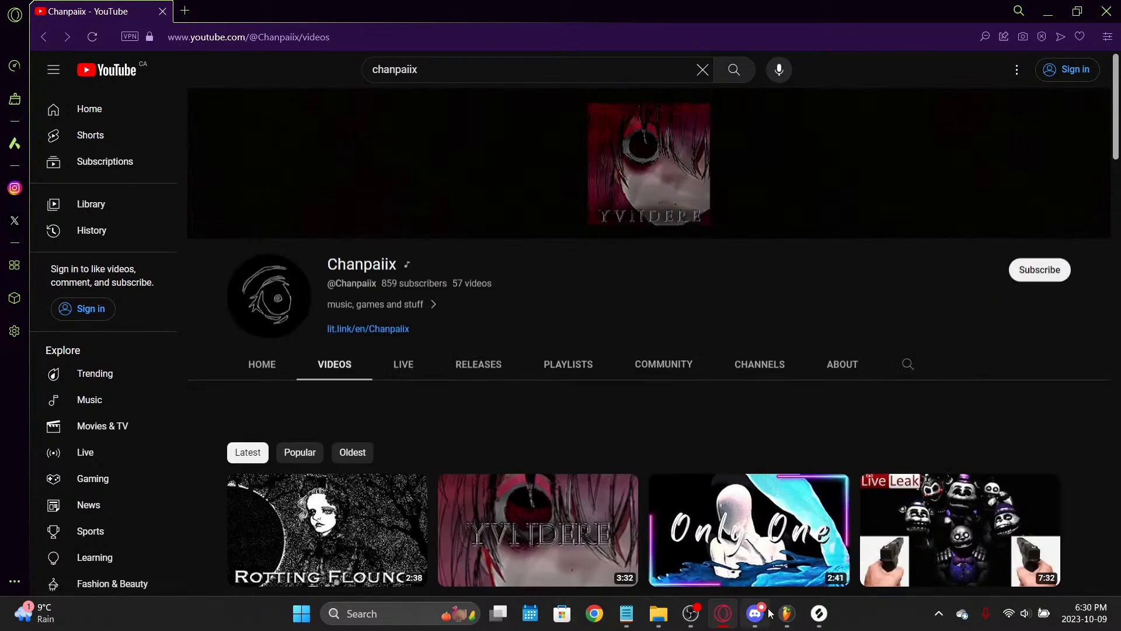
pyautogui.click(787, 613)
pyautogui.click(787, 613)
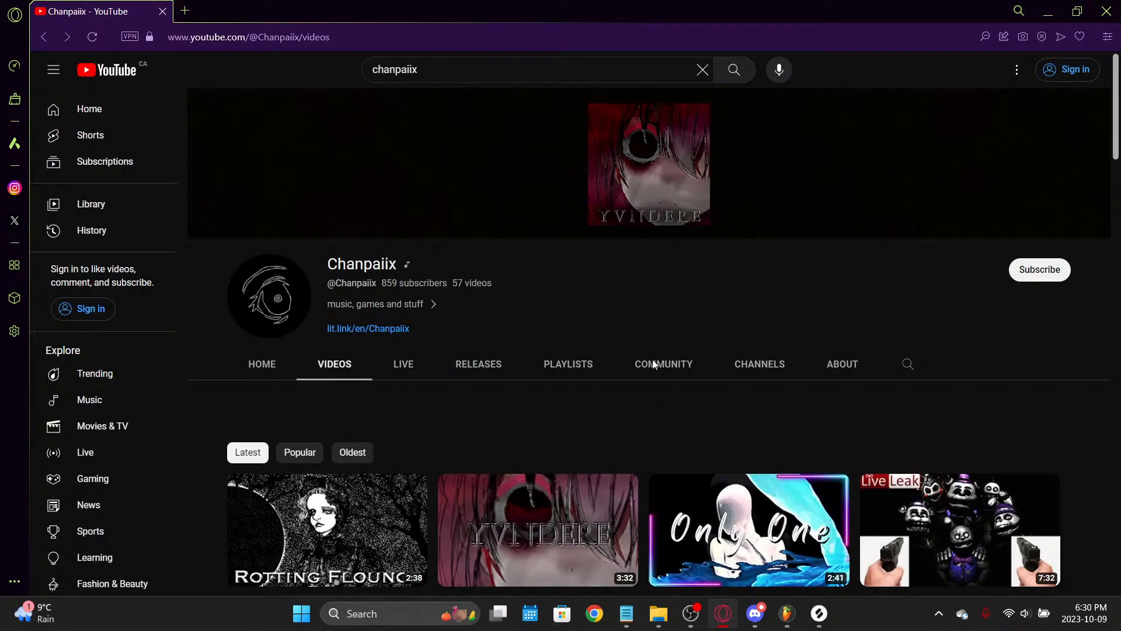
pyautogui.click(820, 613)
pyautogui.click(654, 317)
pyautogui.click(786, 613)
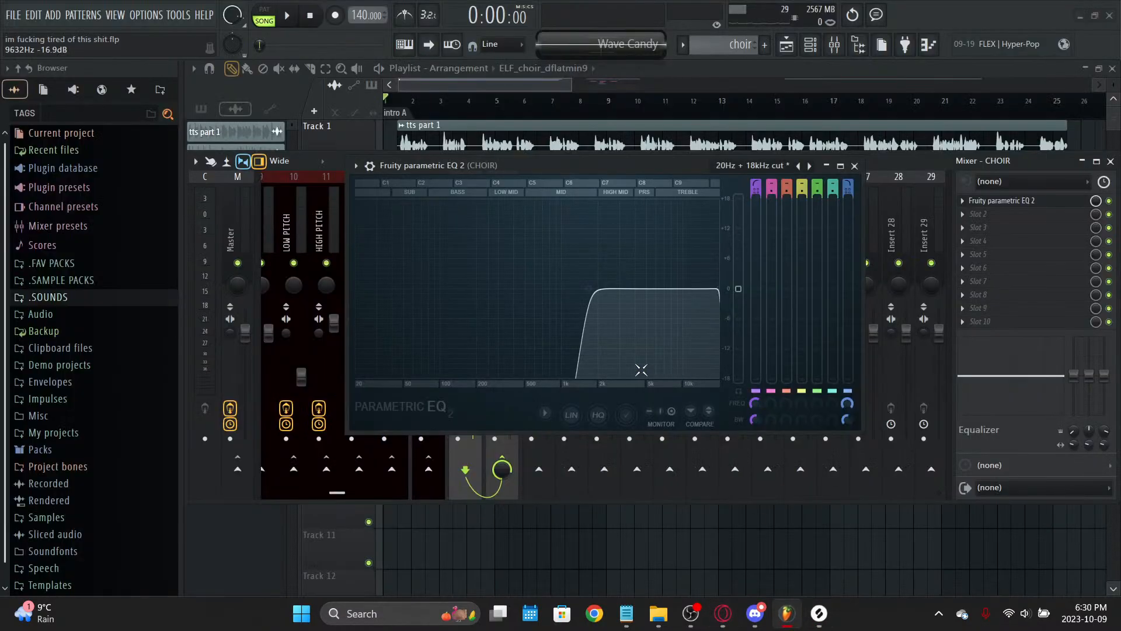
# Step: Lower the choir EQ's high-pass cutoff to just above 200 Hz during playback and save the project
pyautogui.press('space')
pyautogui.moveTo(585, 292); pyautogui.dragTo(494, 292)
pyautogui.hotkey('ctrl', 's')
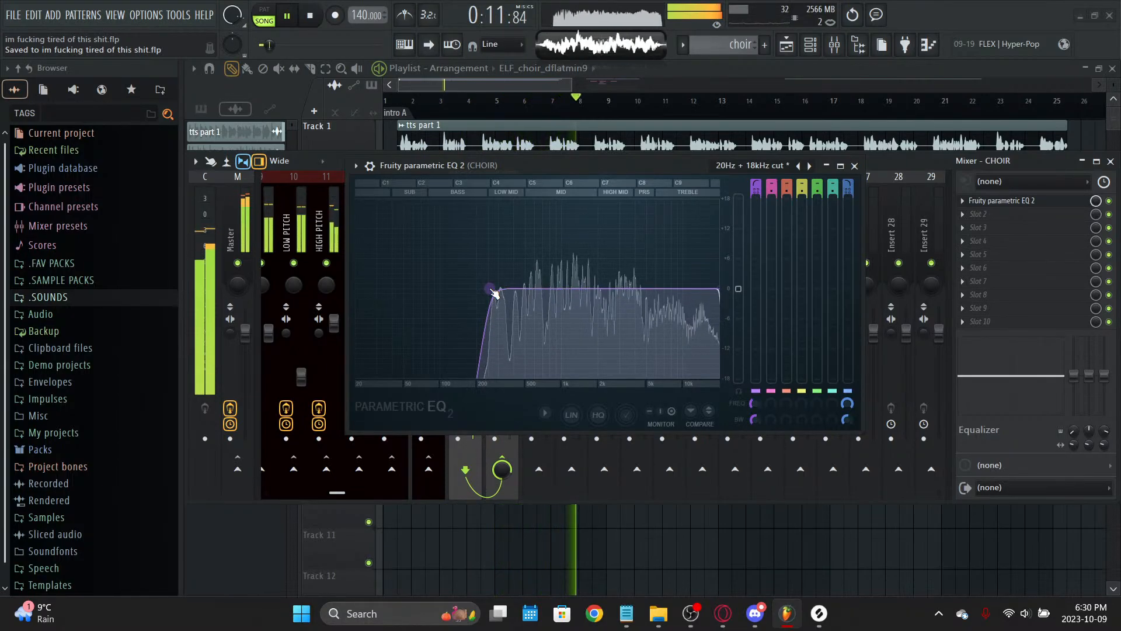
pyautogui.press('space')
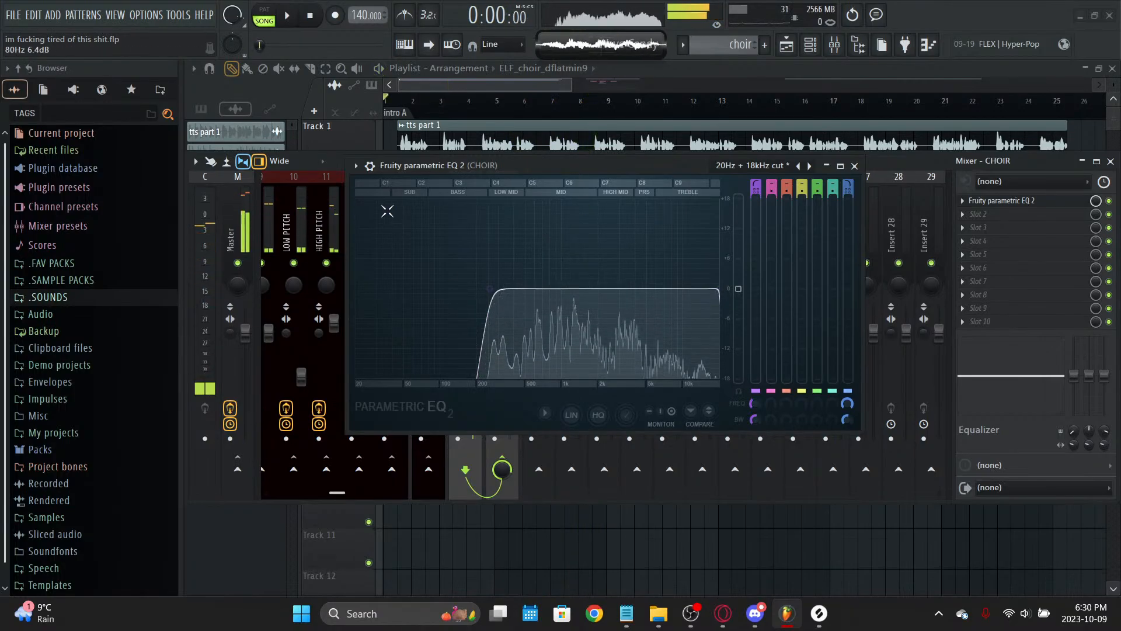
# Step: Load the Manipulator plugin in the CHOIR track's second effect slot and select the Duvdevina preset
pyautogui.click(986, 216)
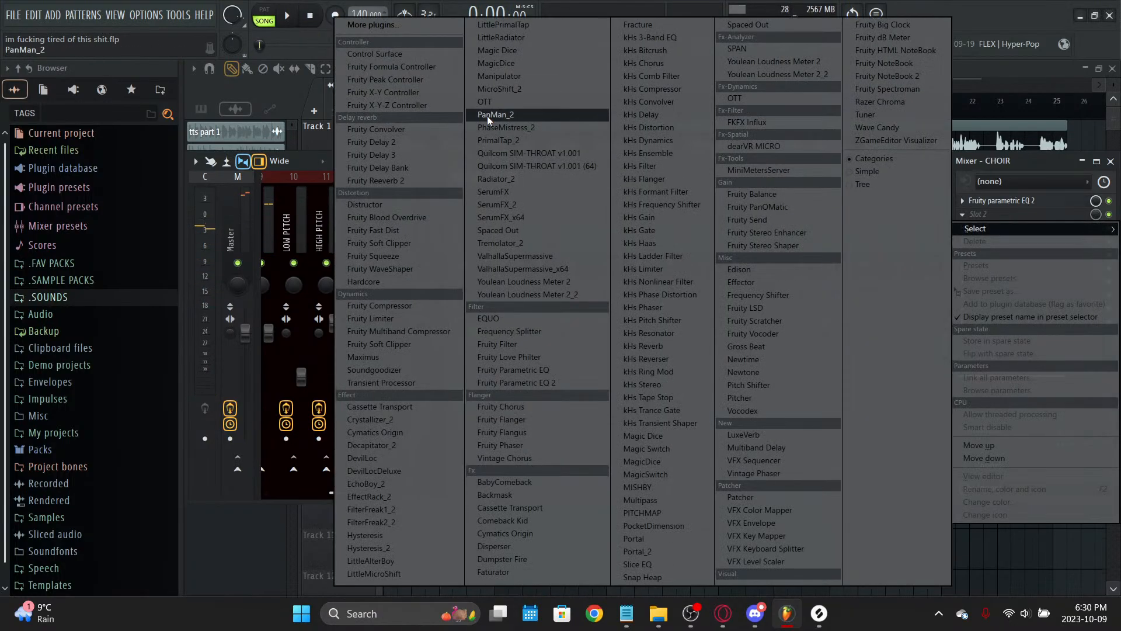
pyautogui.click(427, 24)
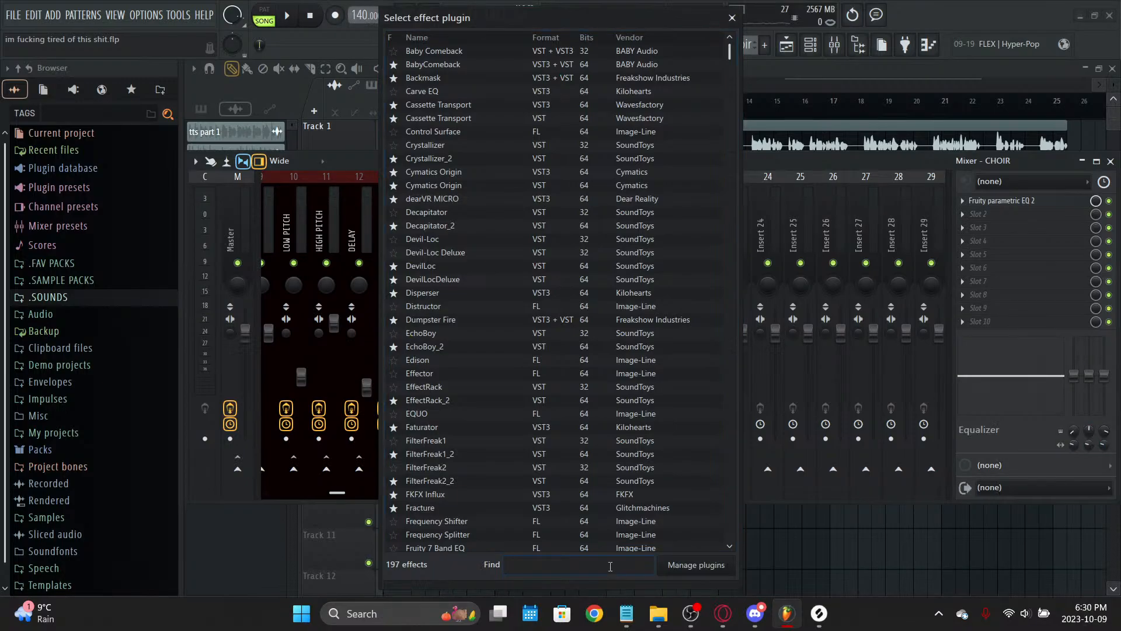
pyautogui.write('manip')
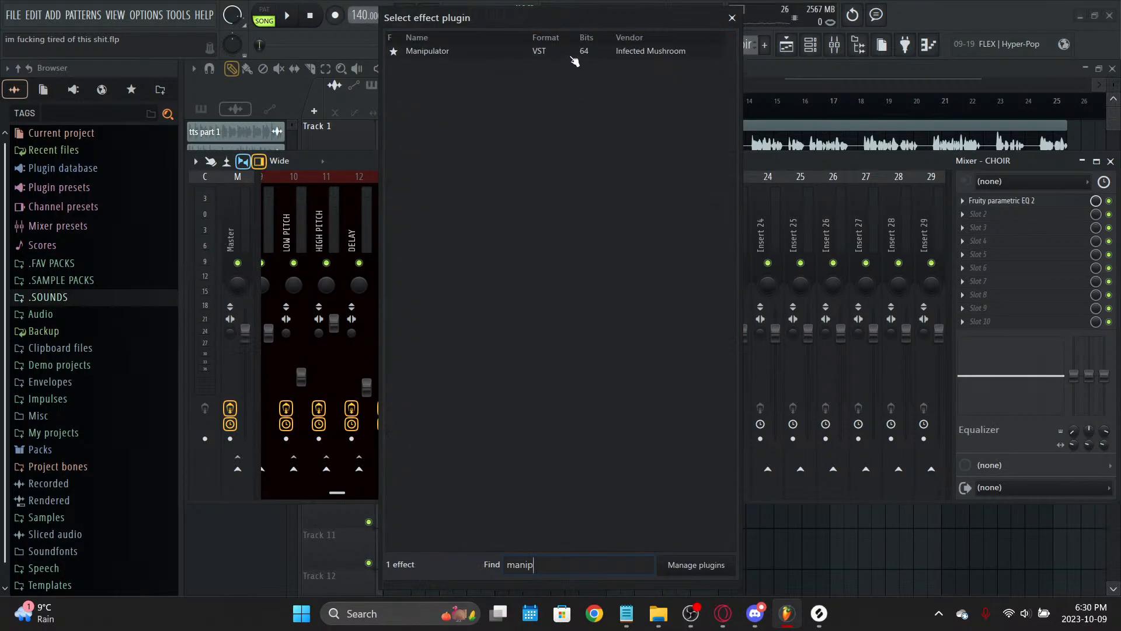
pyautogui.click(573, 54)
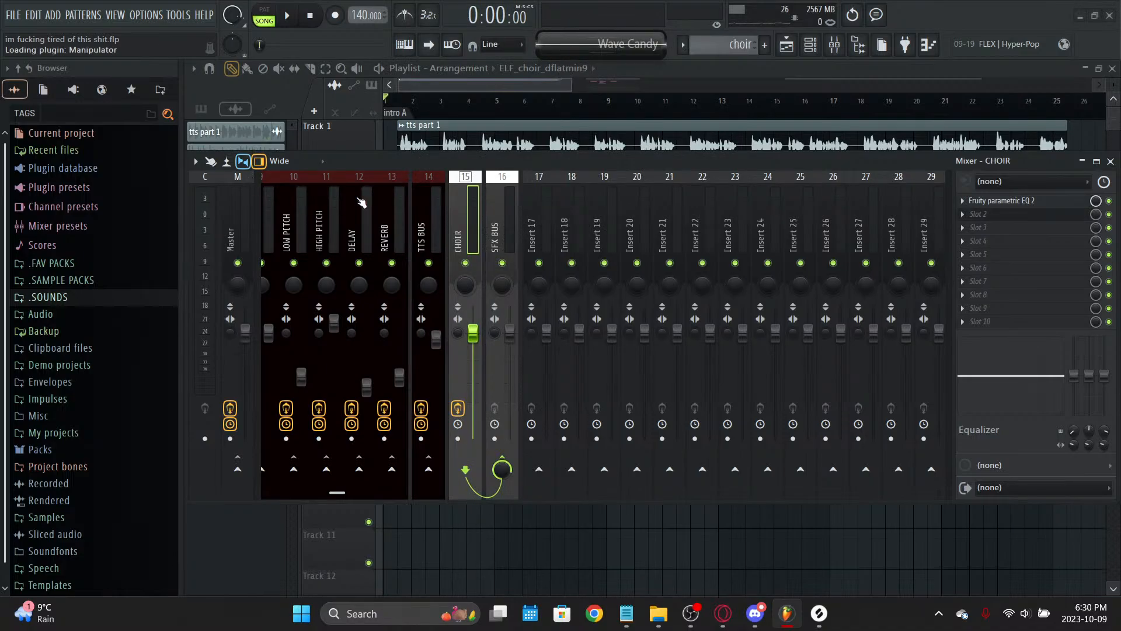
pyautogui.moveTo(266, 84); pyautogui.dragTo(587, 163)
pyautogui.click(617, 229)
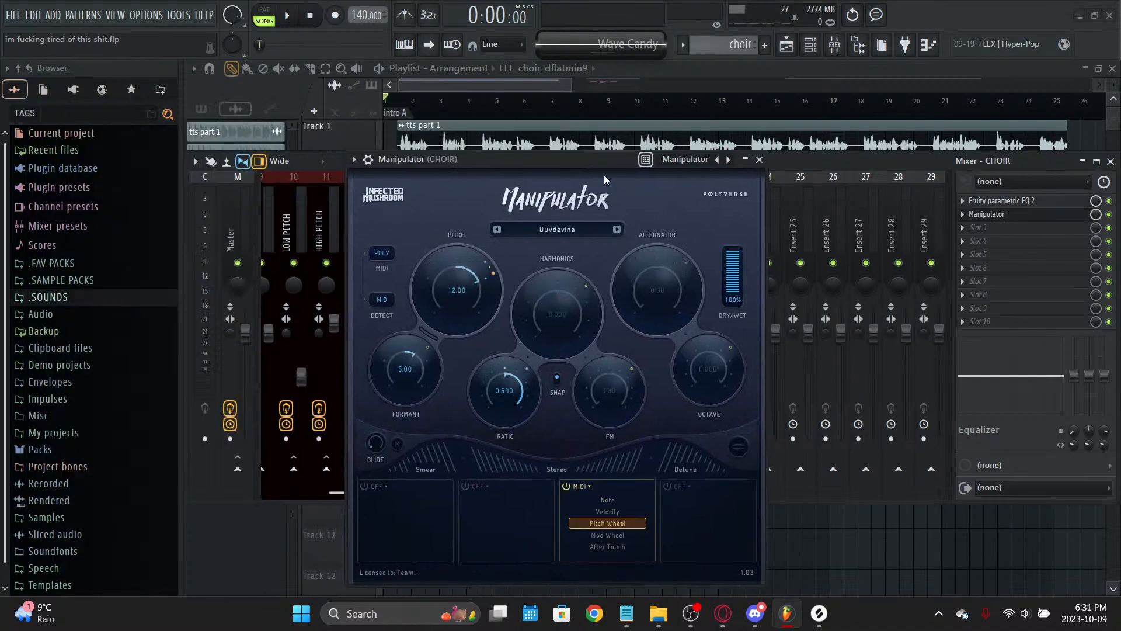
# Step: Solo the CHOIR track together with its SFX BUS and close the Manipulator window
pyautogui.press('F9')
pyautogui.press('F9')
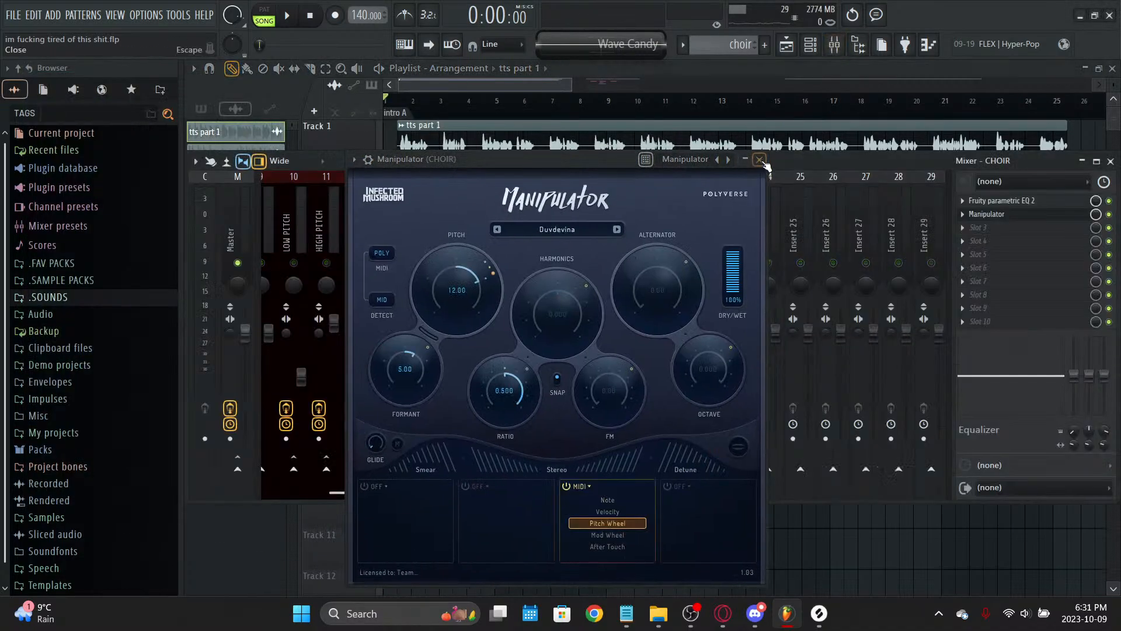
pyautogui.click(759, 159)
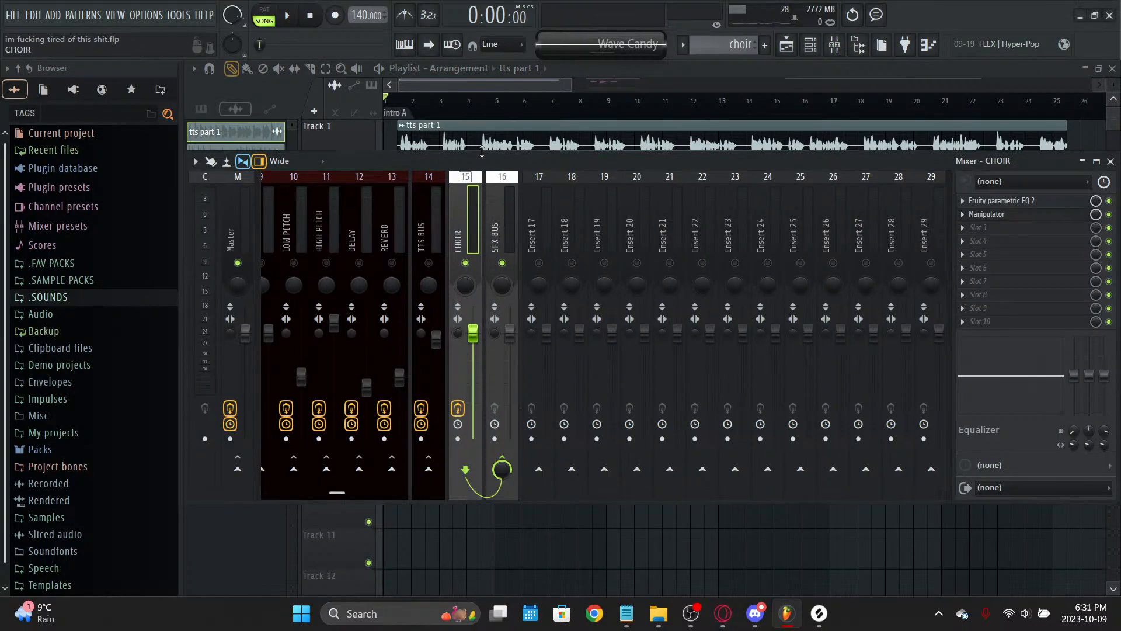
# Step: Play the soloed choir through its effects and save the project
pyautogui.press('space')
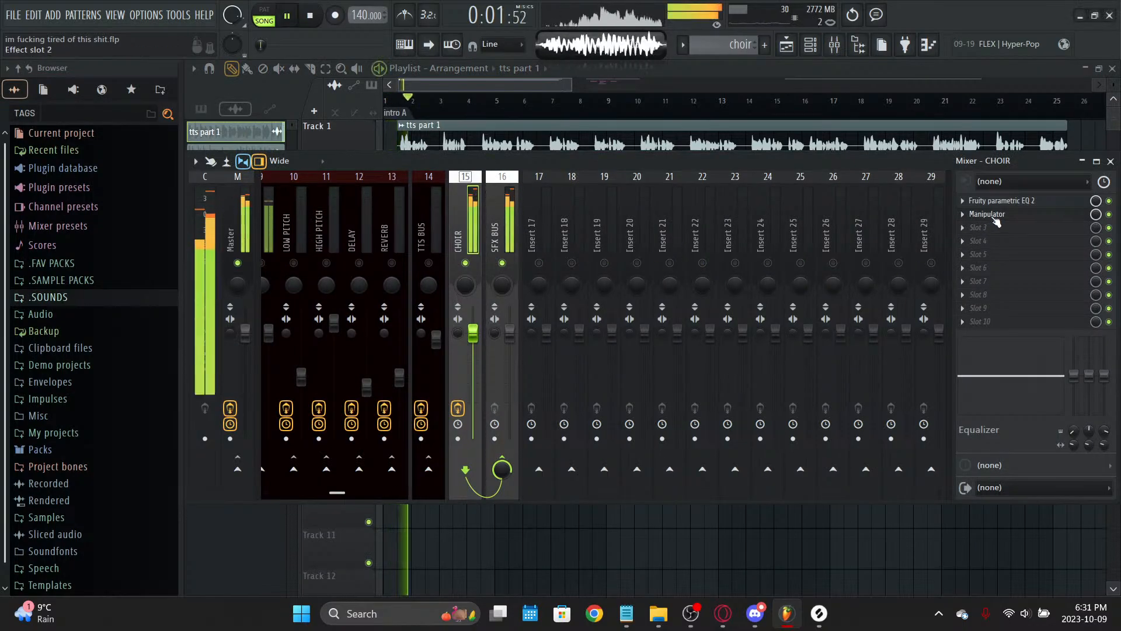
pyautogui.click(311, 15)
pyautogui.hotkey('ctrl', 's')
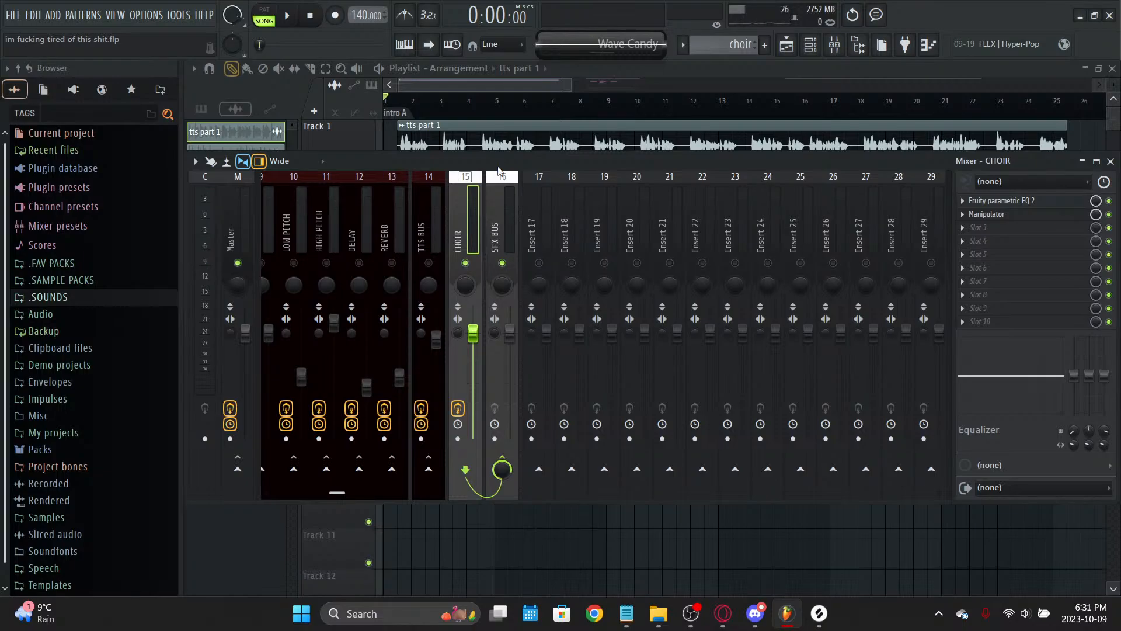
pyautogui.press('space')
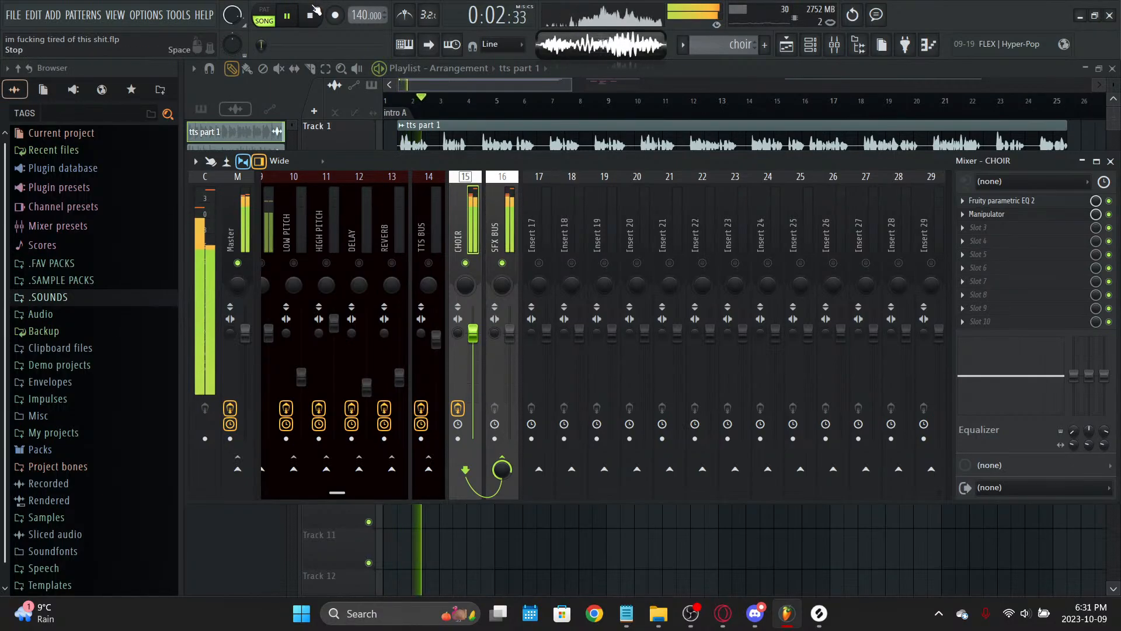
# Step: Restart the soloed choir playback from the beginning and check its mixer levels alongside the TTS tracks
pyautogui.press('space')
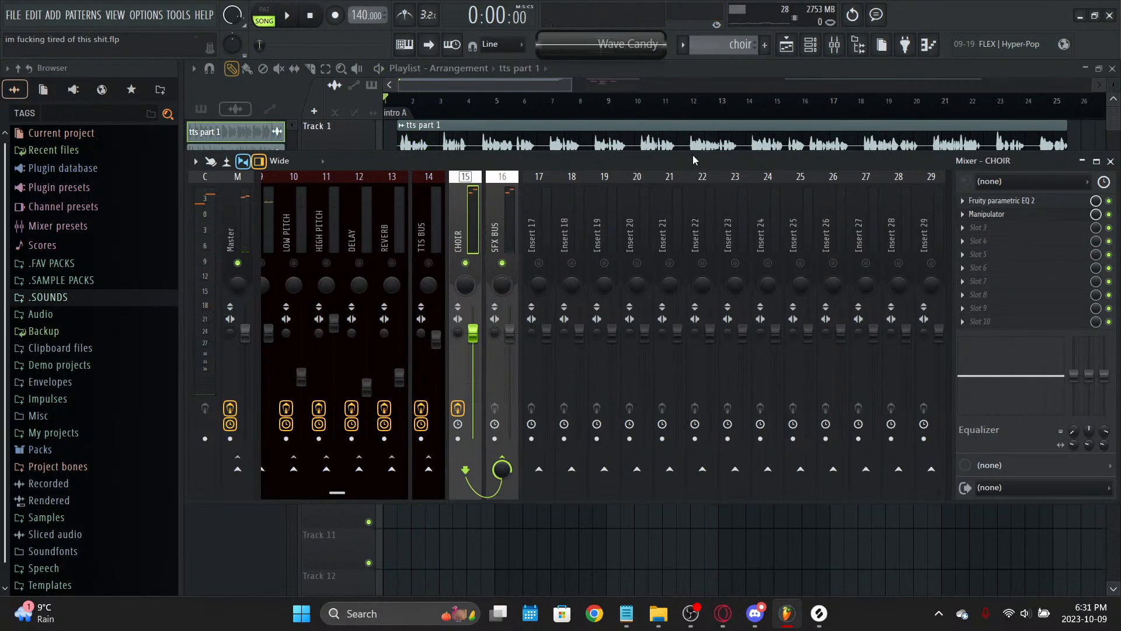
pyautogui.scroll(6, 471, 197)
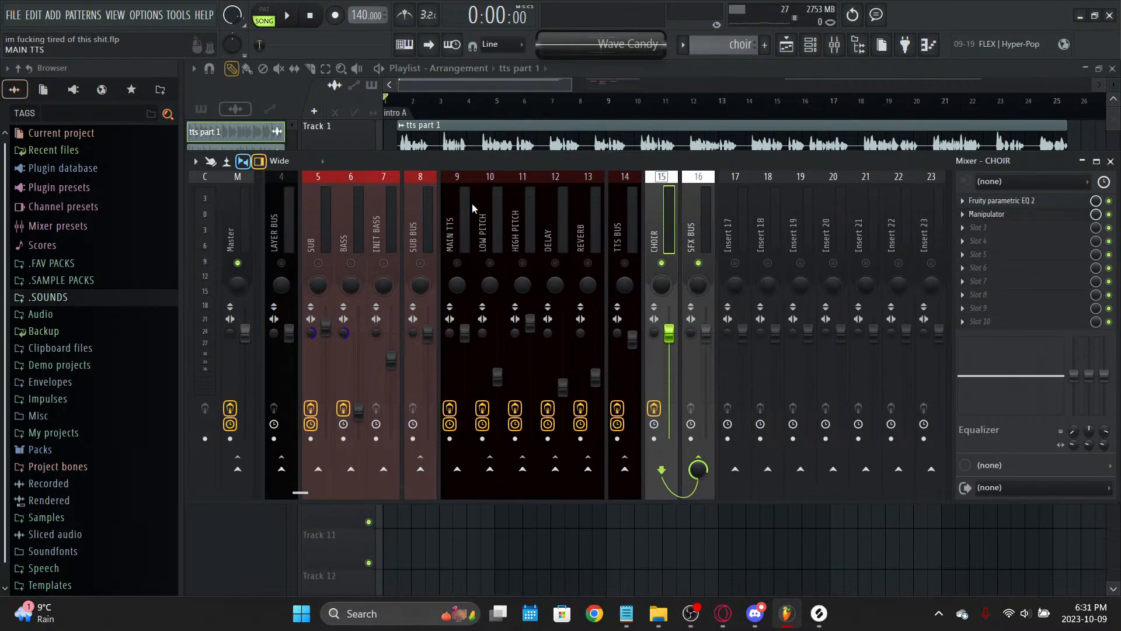
pyautogui.press('space')
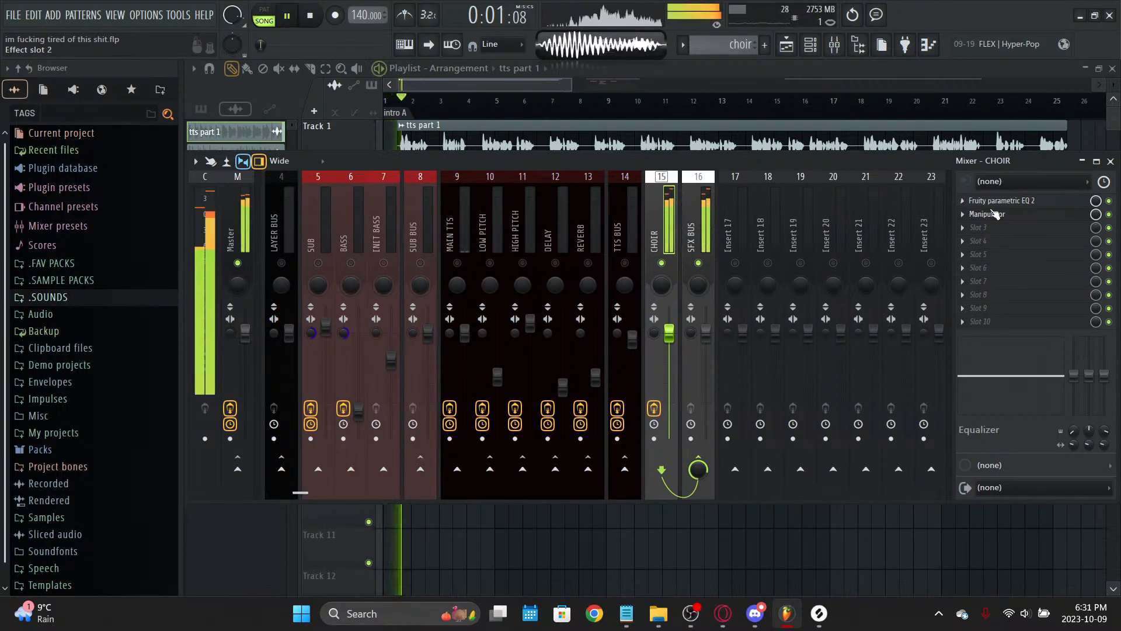
pyautogui.click(310, 16)
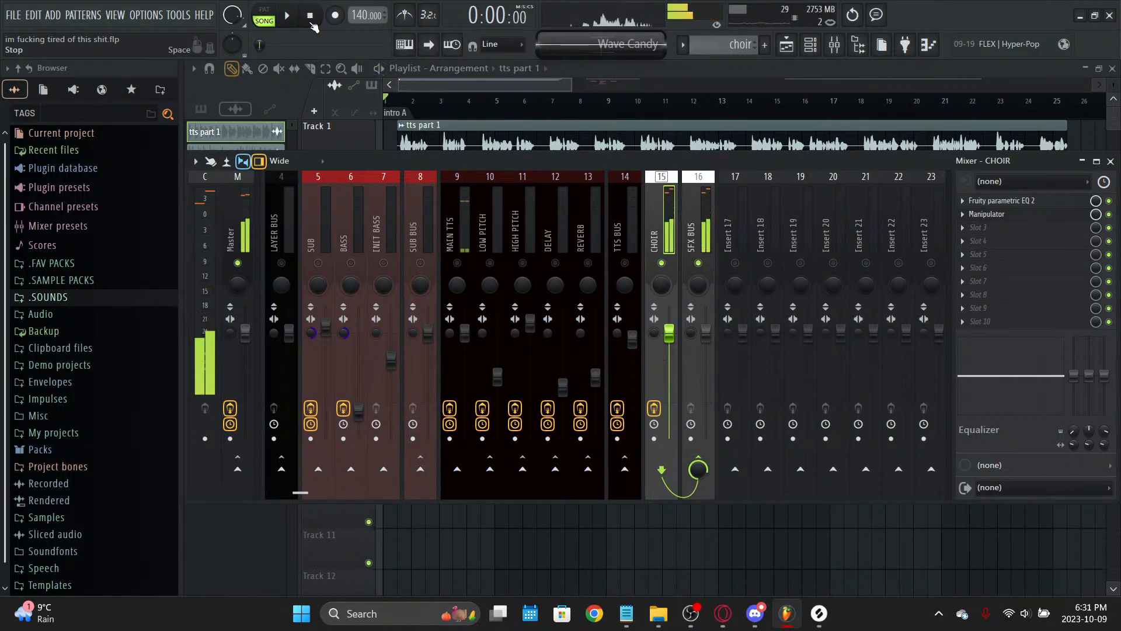
# Step: Play the opening bars of the arrangement, checking the choir clips in the playlist and the CHOIR and SFX BUS levels
pyautogui.press('F9')
pyautogui.scroll(3, 410, 109)
pyautogui.scroll(3, 412, 112)
pyautogui.press('space')
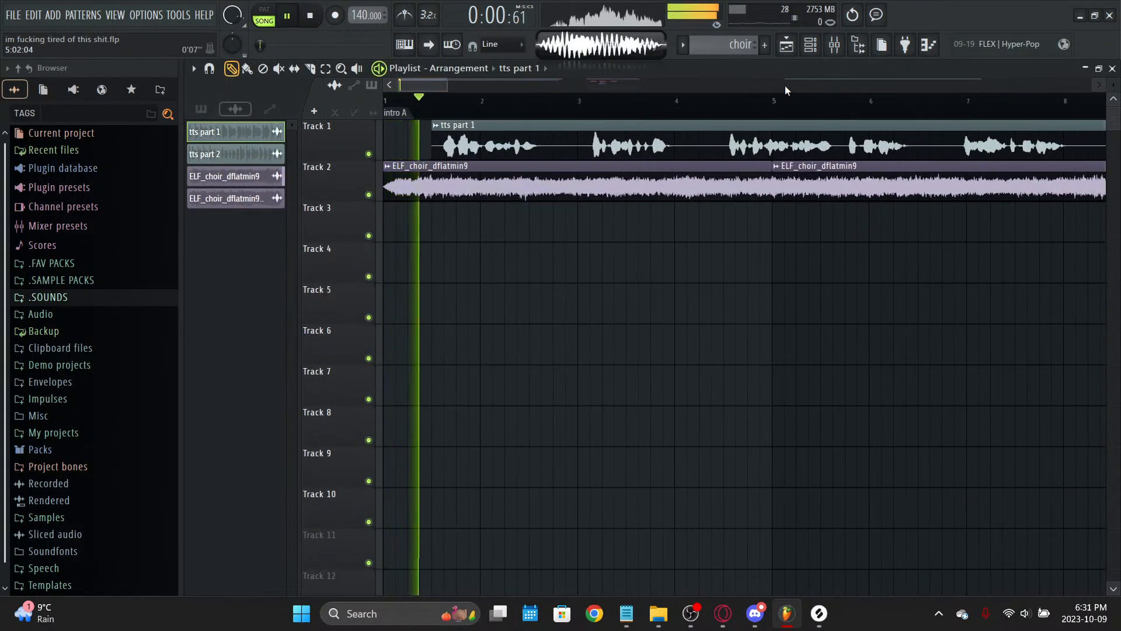
pyautogui.click(834, 45)
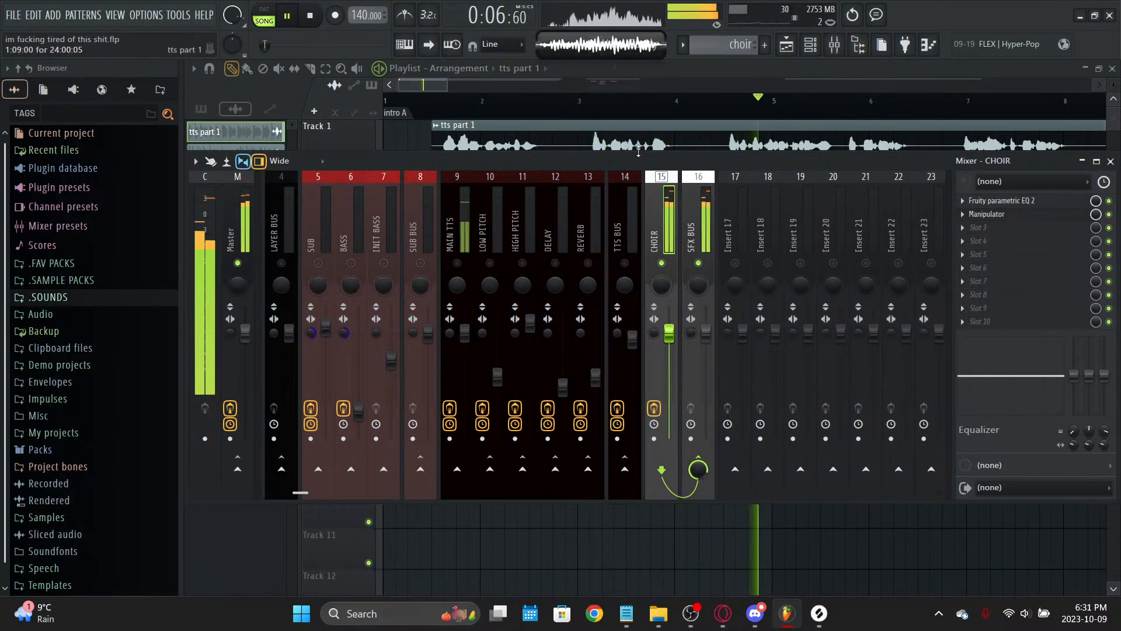
pyautogui.press('space')
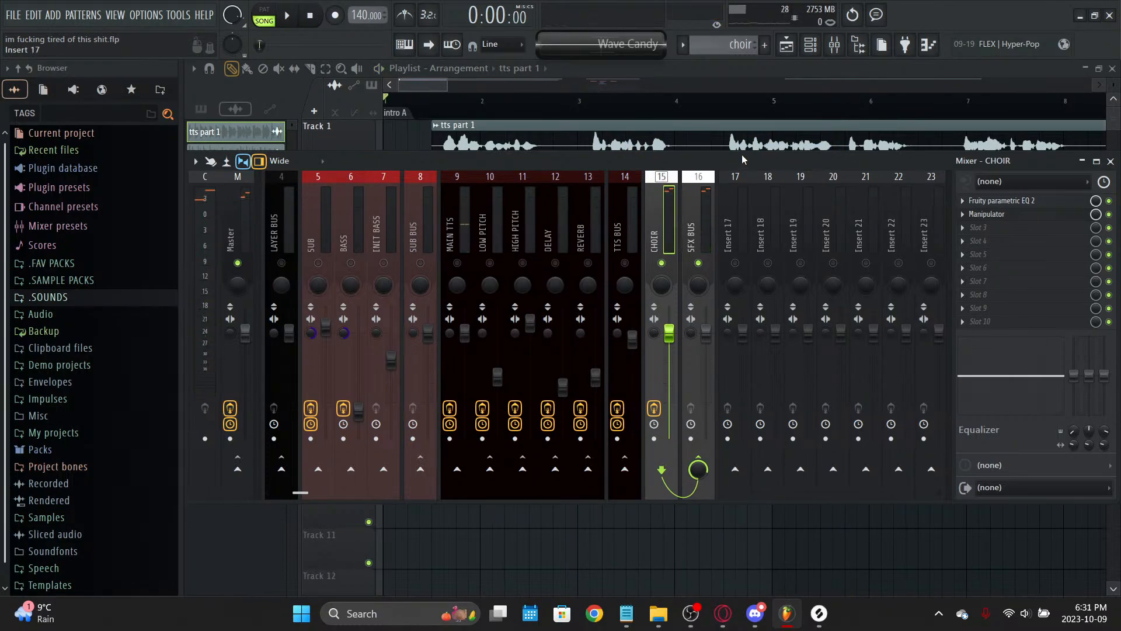
# Step: Close the mixer and play the arrangement from the start, following the tts part 1 and choir clips past bar 15
pyautogui.press('space')
pyautogui.press('F9')
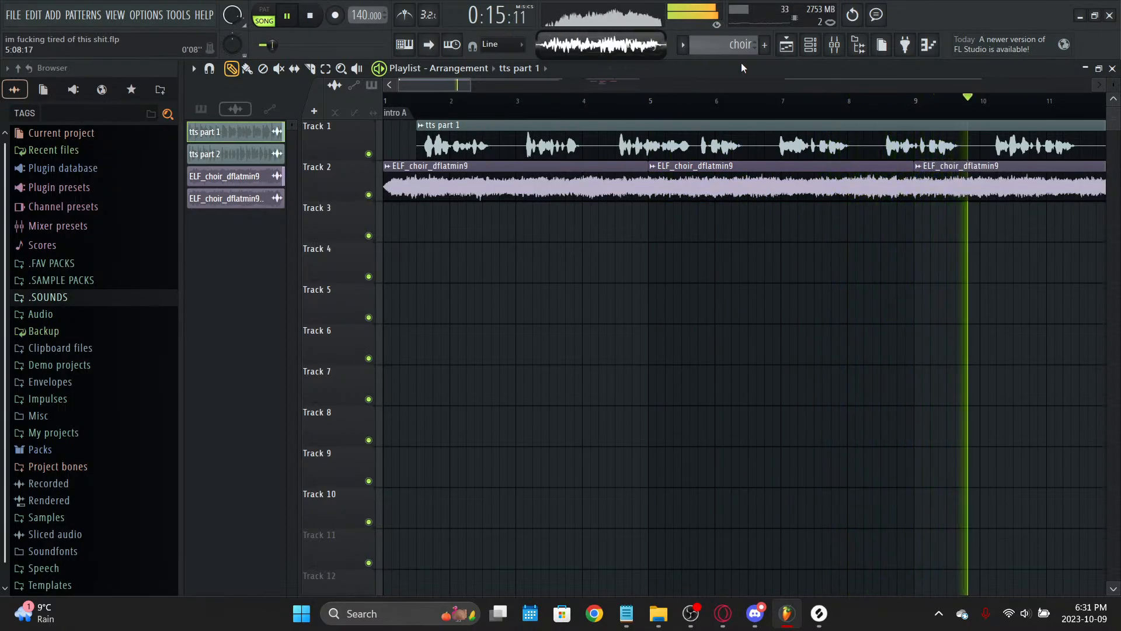
pyautogui.scroll(-3, 769, 90)
pyautogui.scroll(-3, 770, 86)
pyautogui.scroll(4, 772, 84)
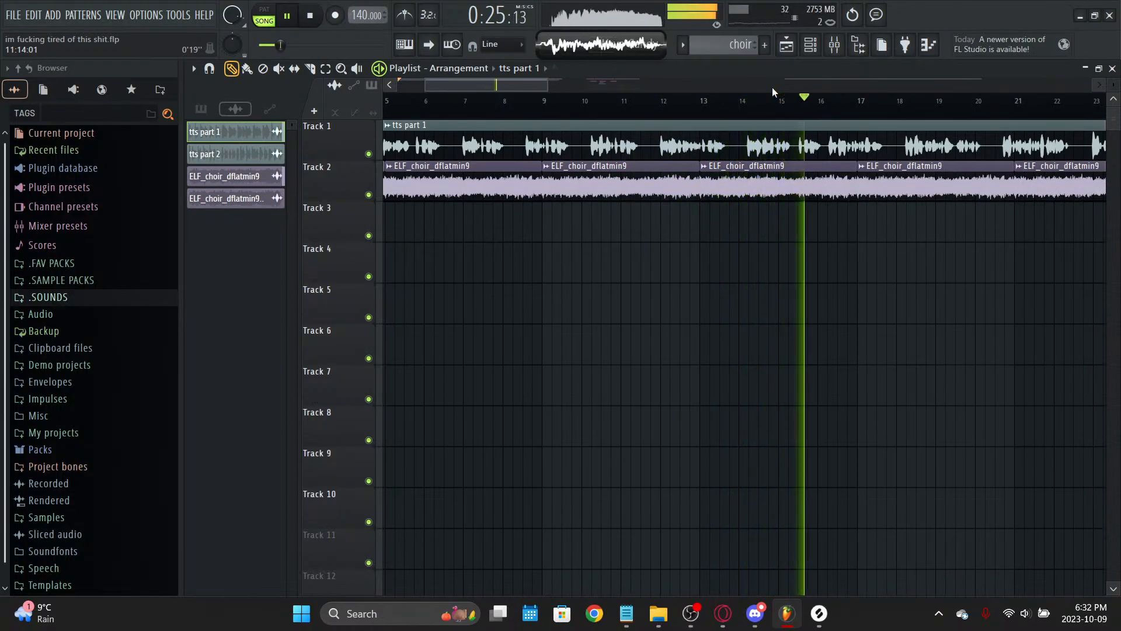
pyautogui.press('space')
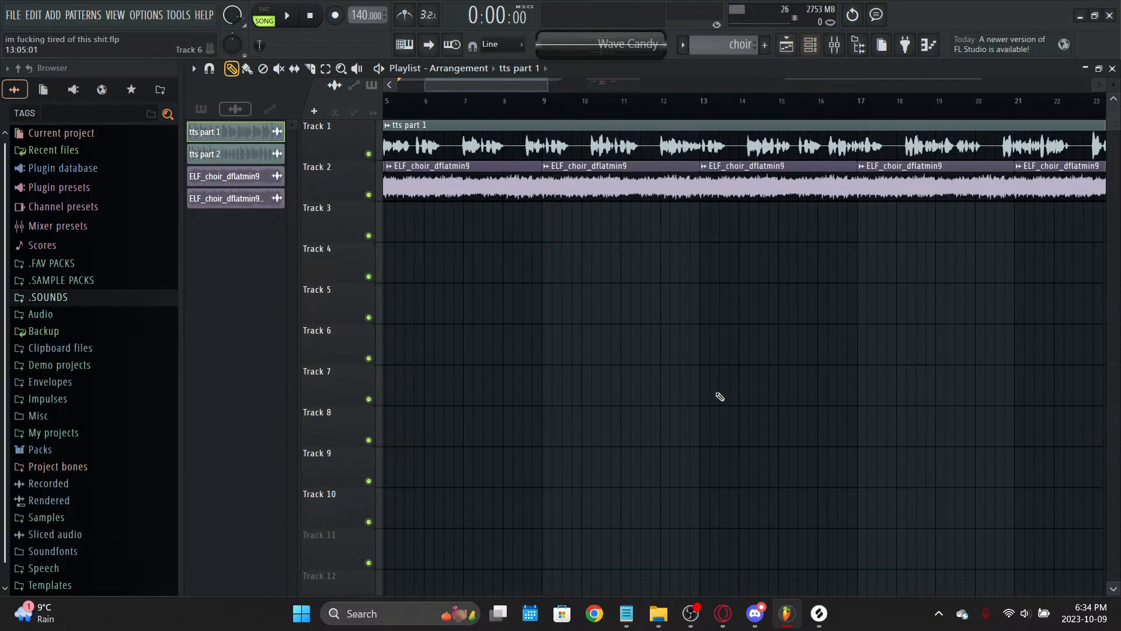
# Step: Switch to the Opera browser, search YouTube for "sewerslvt" and open the video list of the Sewerslvt channel
pyautogui.click(725, 614)
pyautogui.doubleClick(438, 74)
pyautogui.write('d')
pyautogui.press('BackSpace')
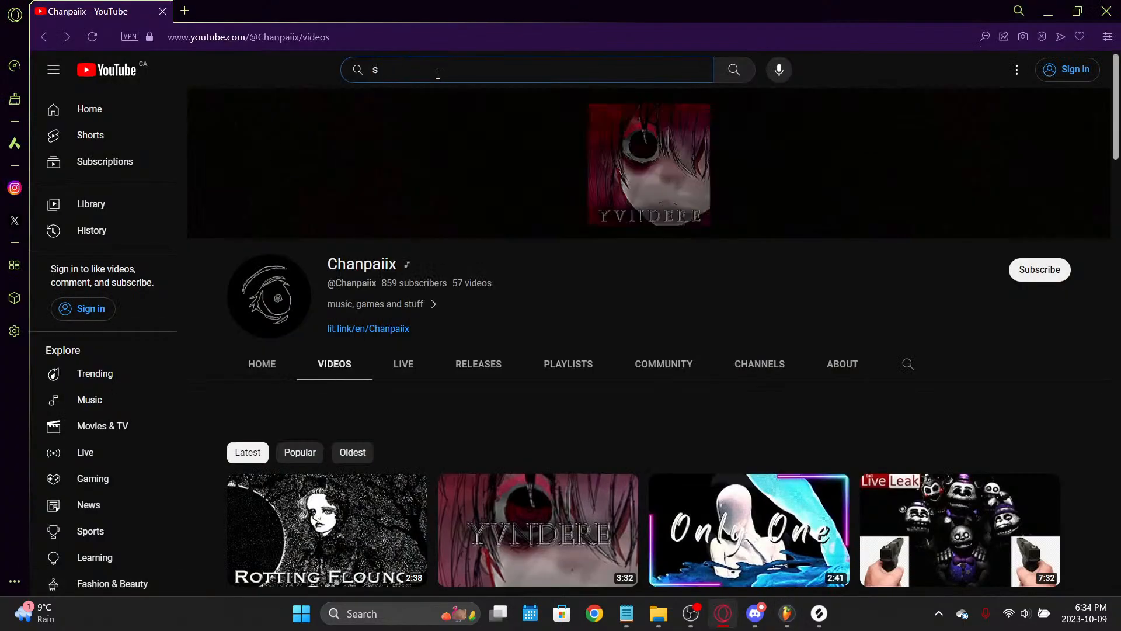
pyautogui.write('sewerslvt')
pyautogui.press('Return')
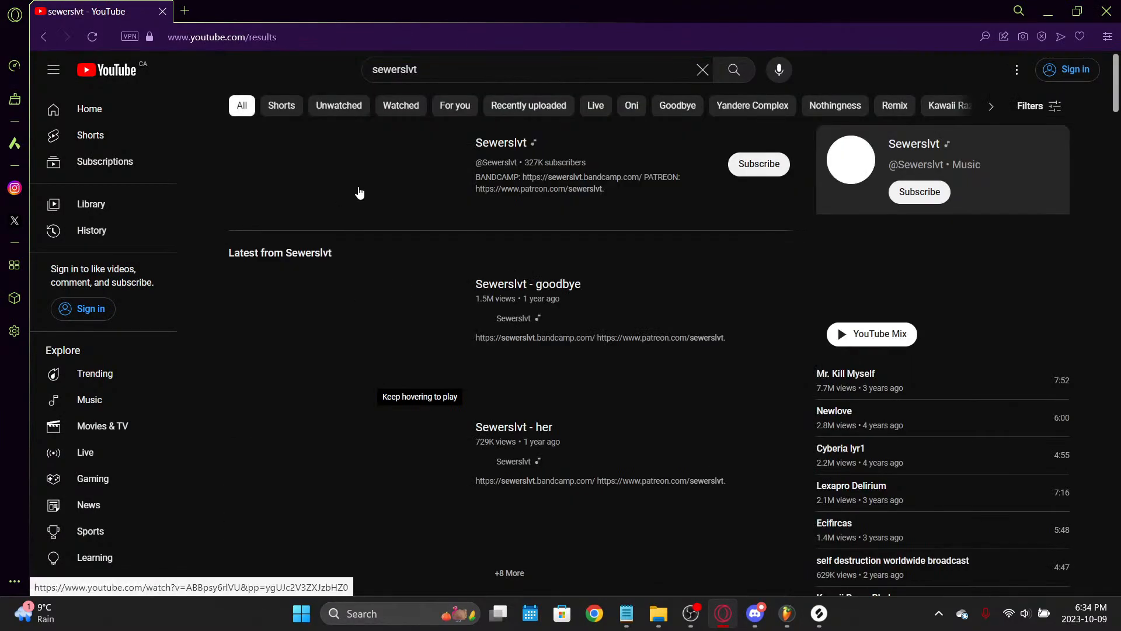
pyautogui.click(360, 193)
pyautogui.click(334, 365)
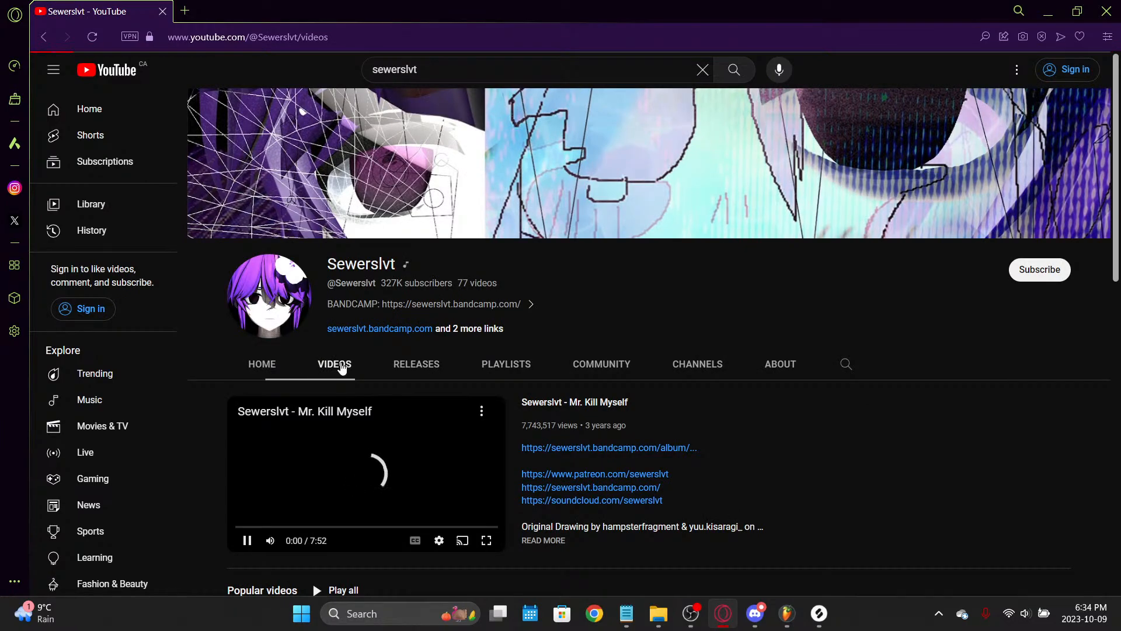
# Step: Look through the Sewerslvt channel's complete video list, from the latest uploads to the oldest and back
pyautogui.scroll(-4, 475, 388)
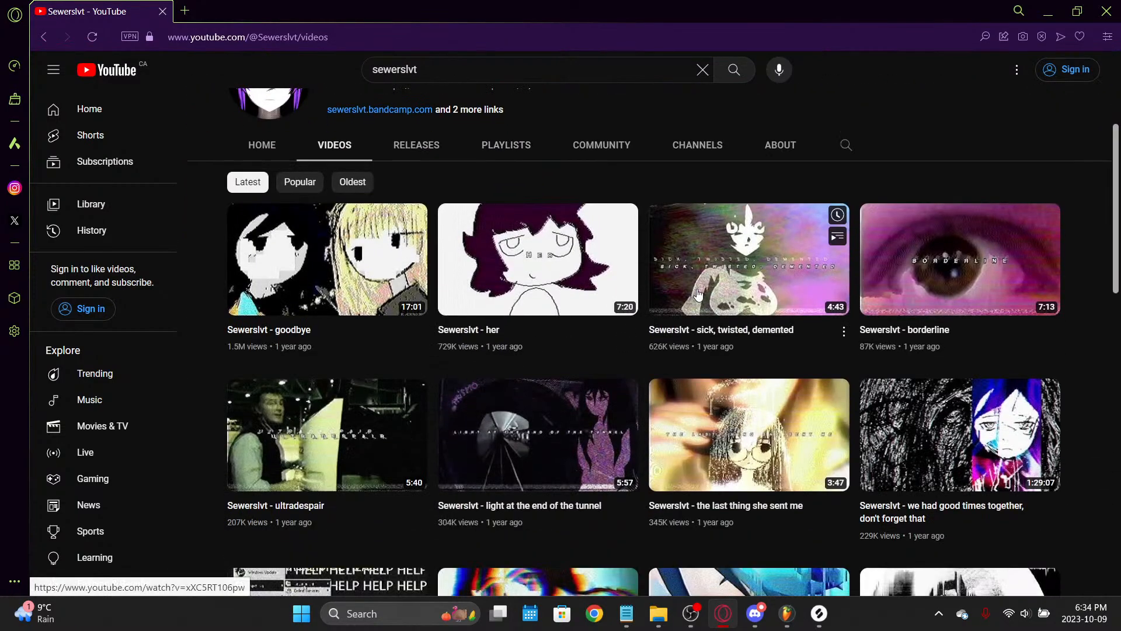
pyautogui.scroll(-4, 696, 289)
pyautogui.scroll(-2, 697, 289)
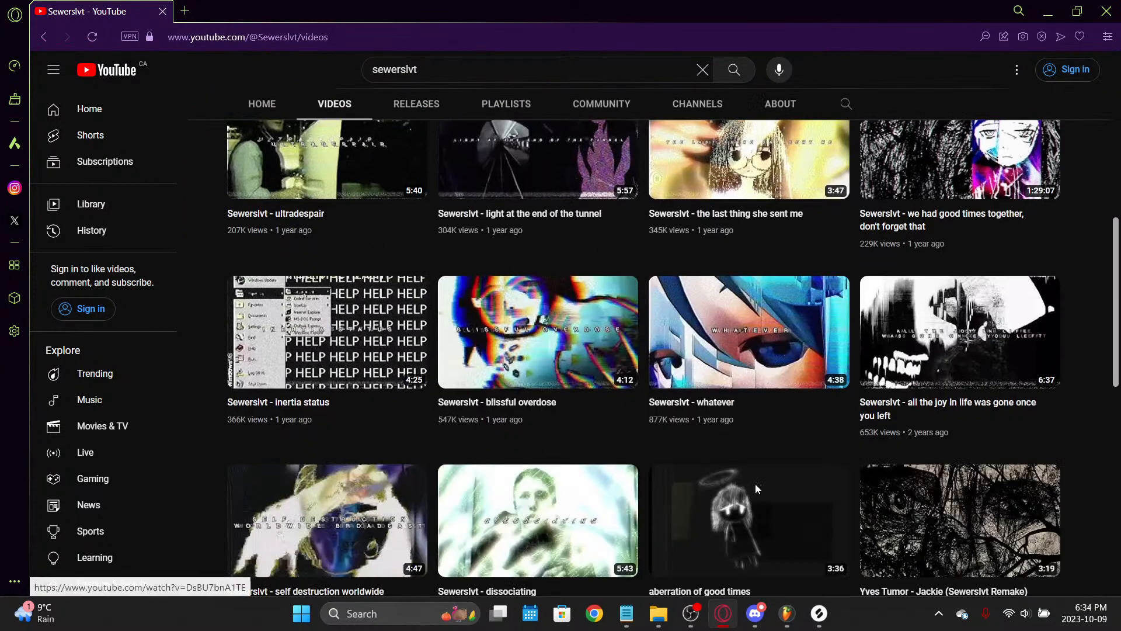
pyautogui.scroll(-5, 756, 482)
pyautogui.scroll(-5, 701, 292)
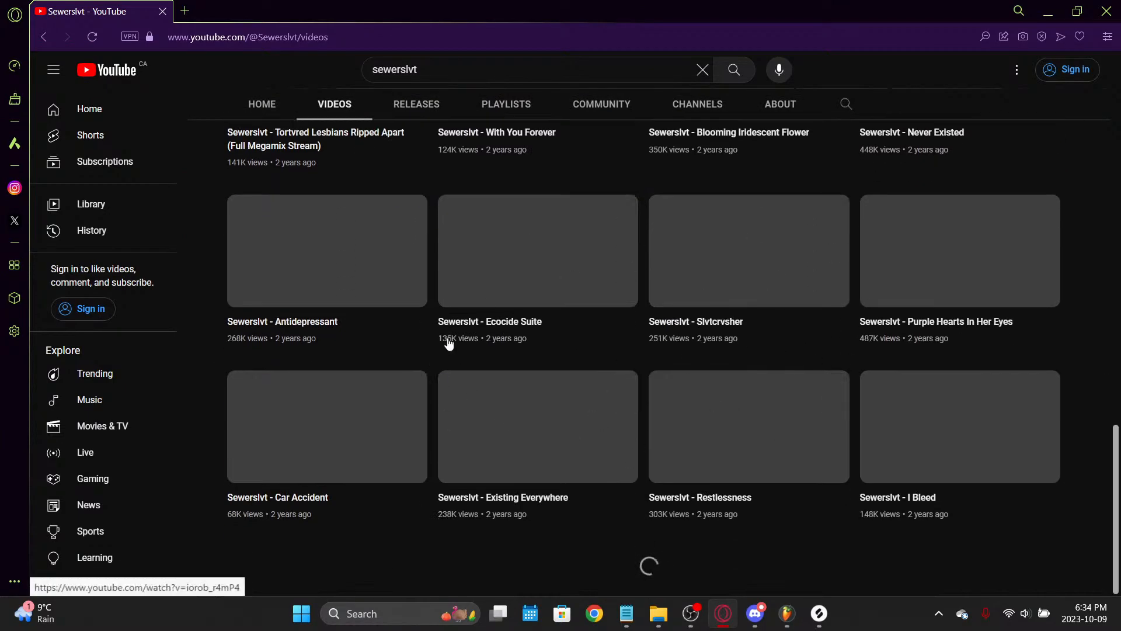
pyautogui.scroll(-13, 643, 333)
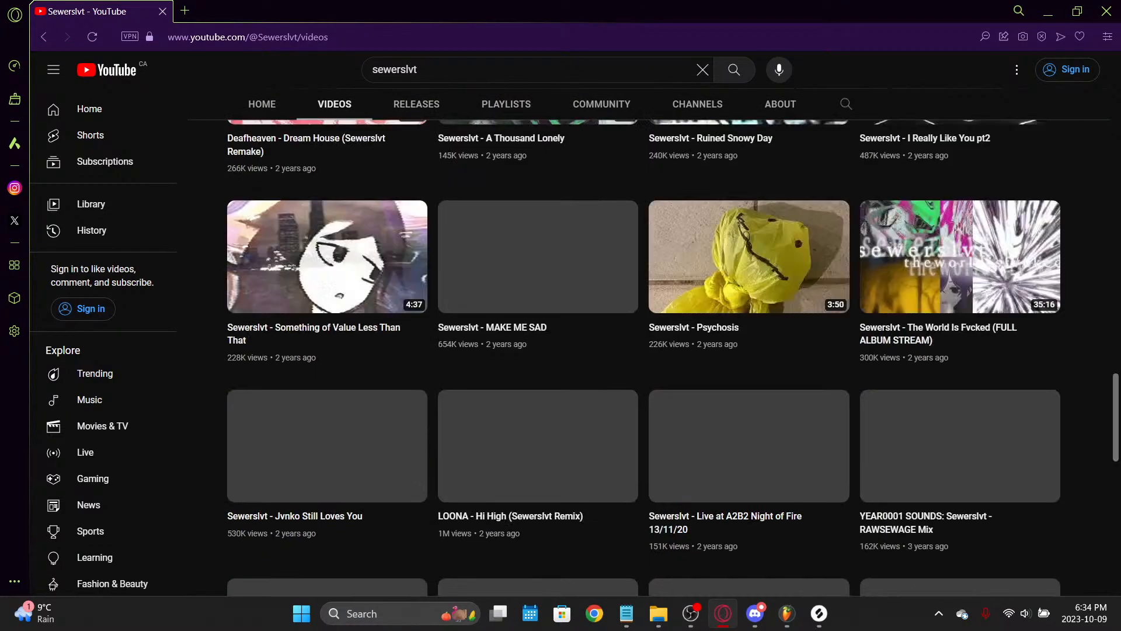
pyautogui.scroll(-12, 708, 430)
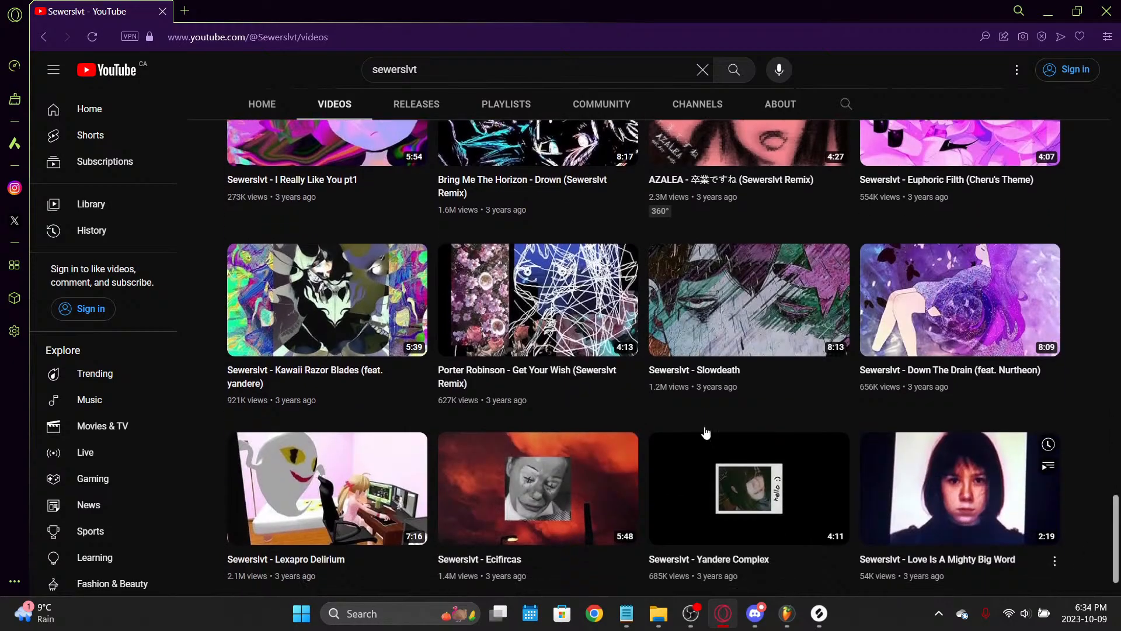
pyautogui.scroll(-12, 506, 446)
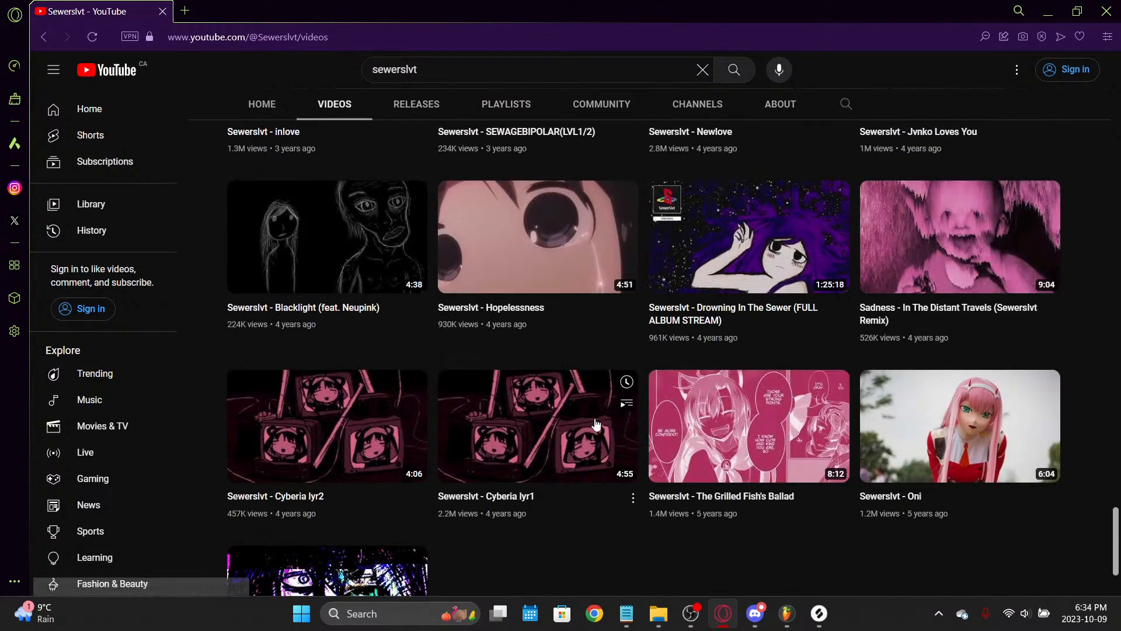
pyautogui.scroll(-2, 632, 426)
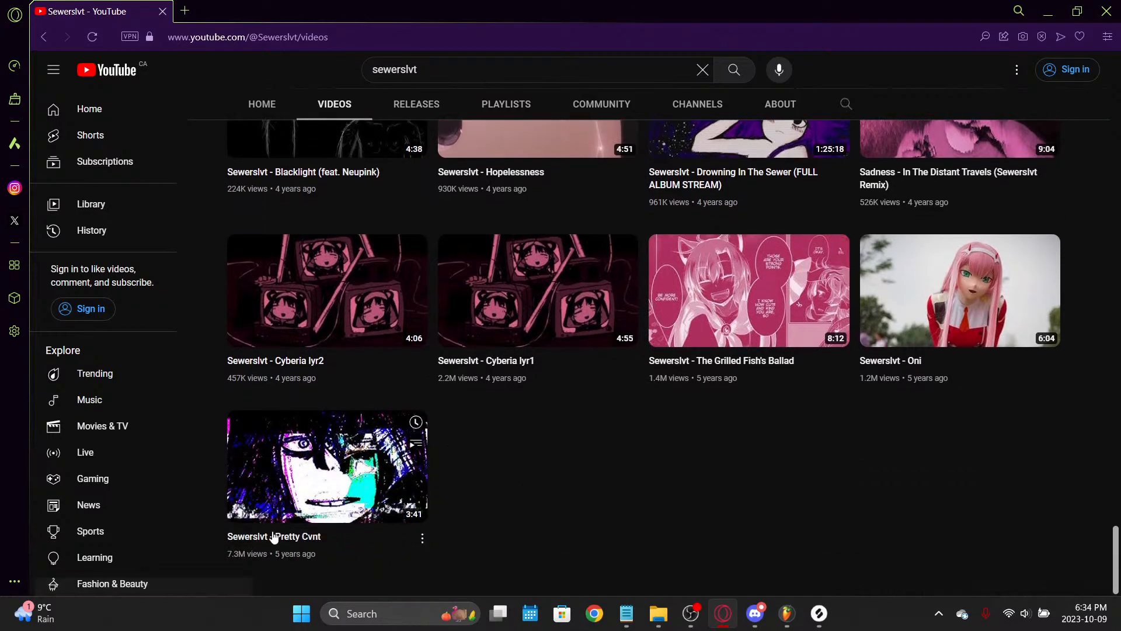
pyautogui.scroll(10, 530, 319)
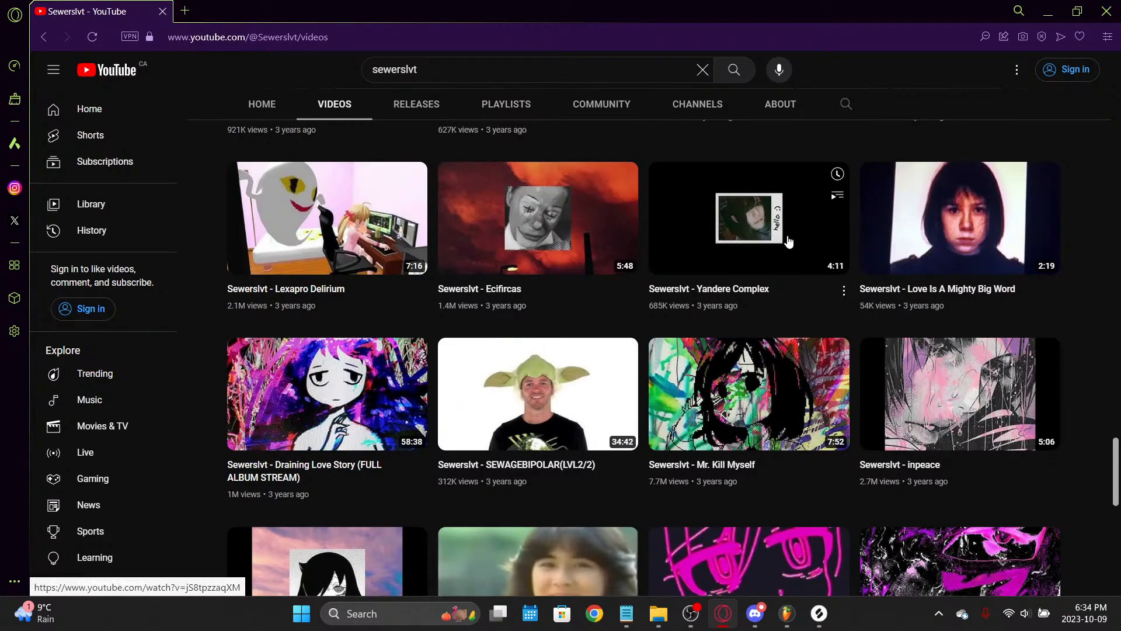
pyautogui.scroll(8, 397, 286)
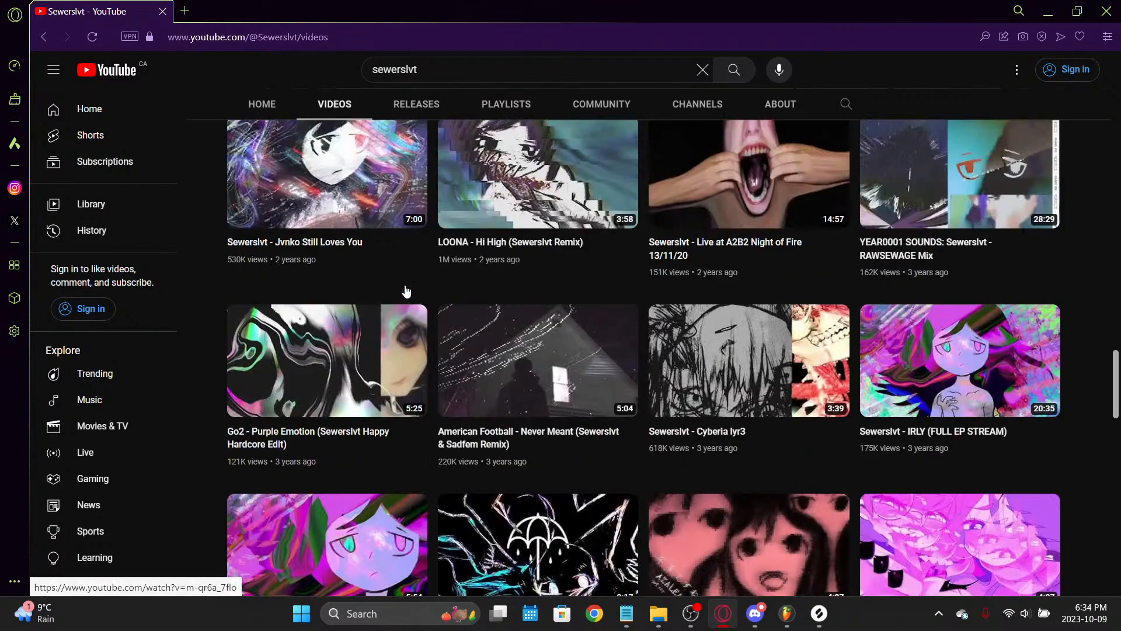
pyautogui.scroll(10, 347, 368)
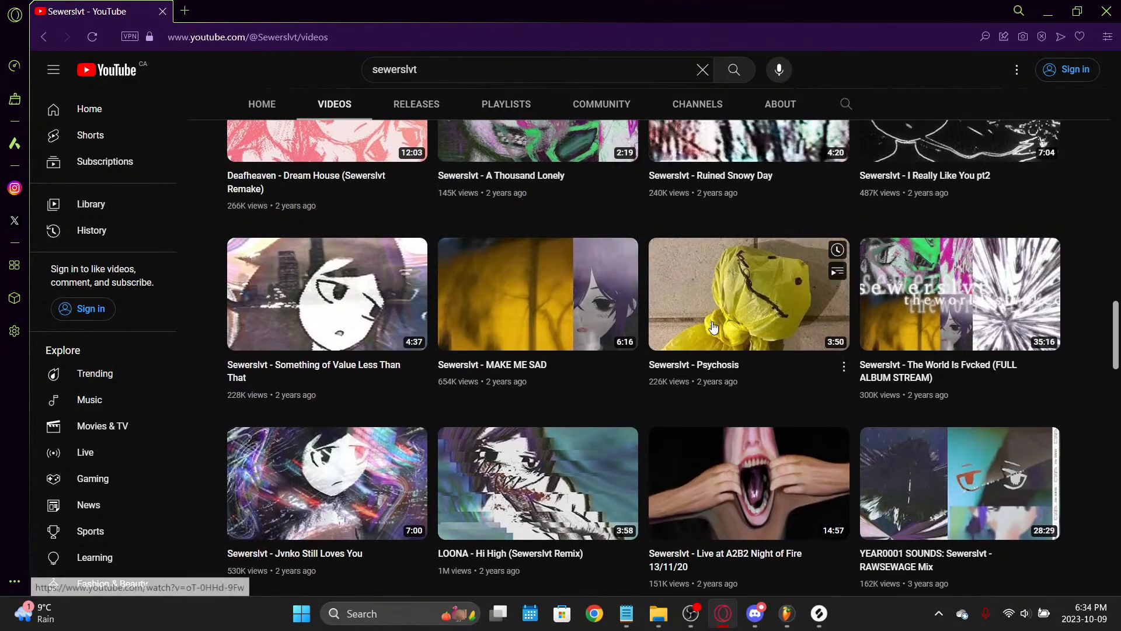
pyautogui.scroll(5, 635, 302)
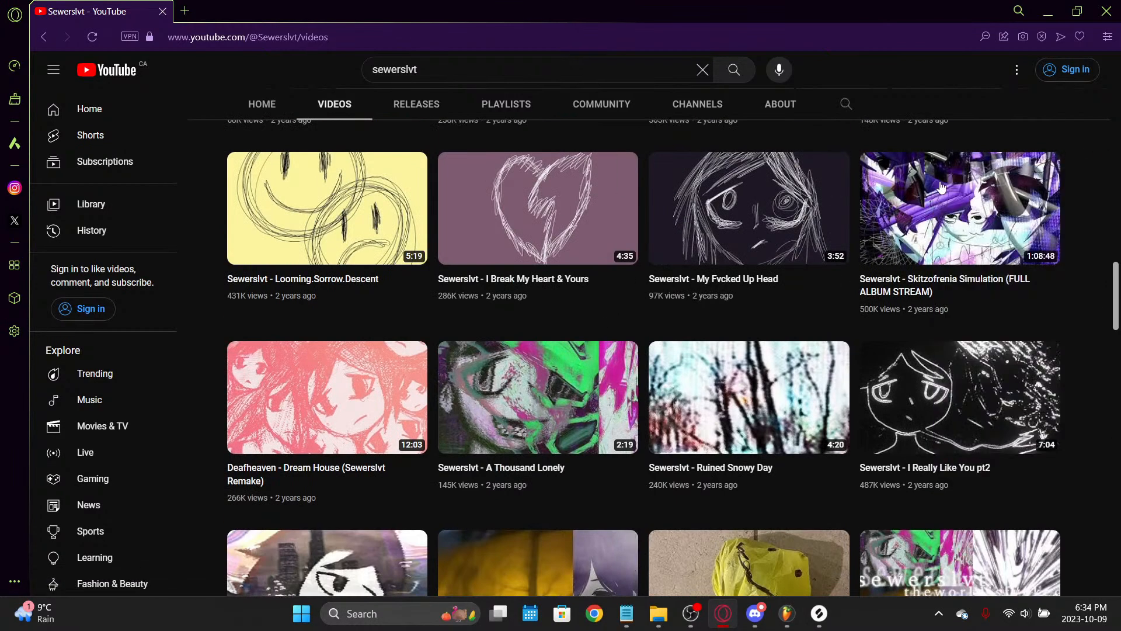
pyautogui.scroll(8, 686, 318)
pyautogui.scroll(10, 704, 332)
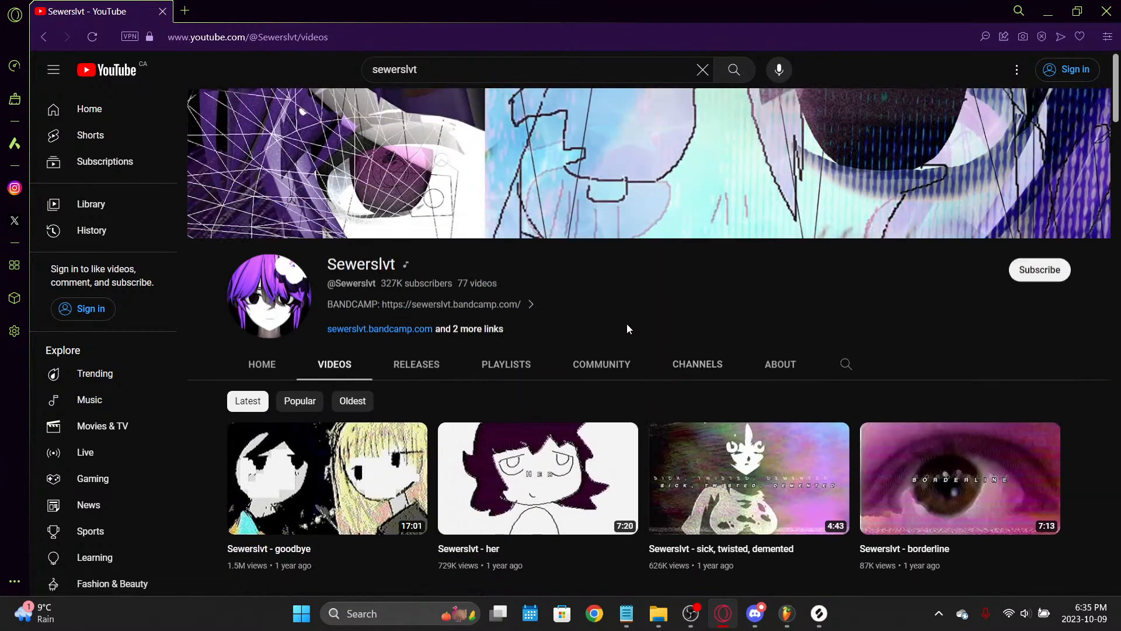
pyautogui.rightClick(753, 275)
pyautogui.tripleClick(691, 288)
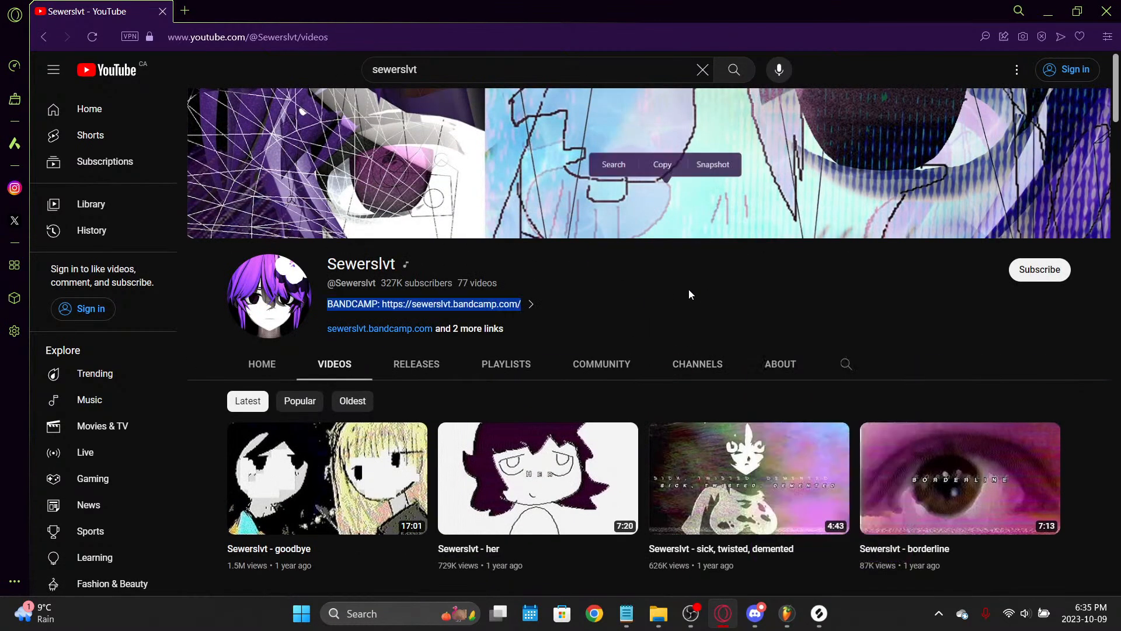
pyautogui.click(684, 296)
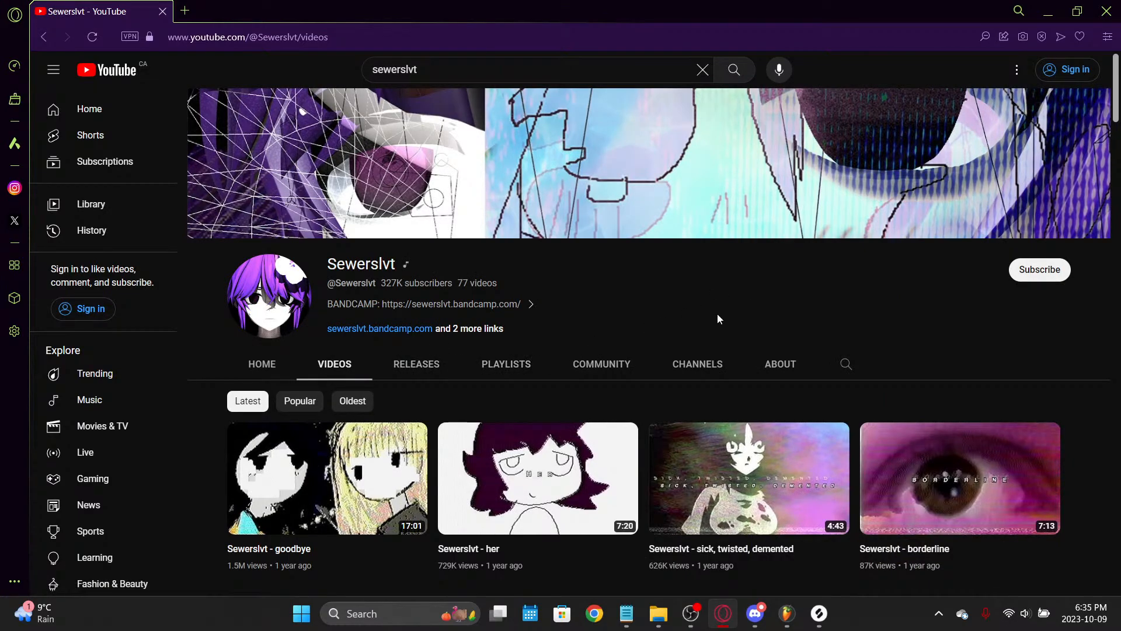
# Step: Examine the channel's most recent video titles once more and return to the YouTube home page
pyautogui.scroll(-5, 797, 285)
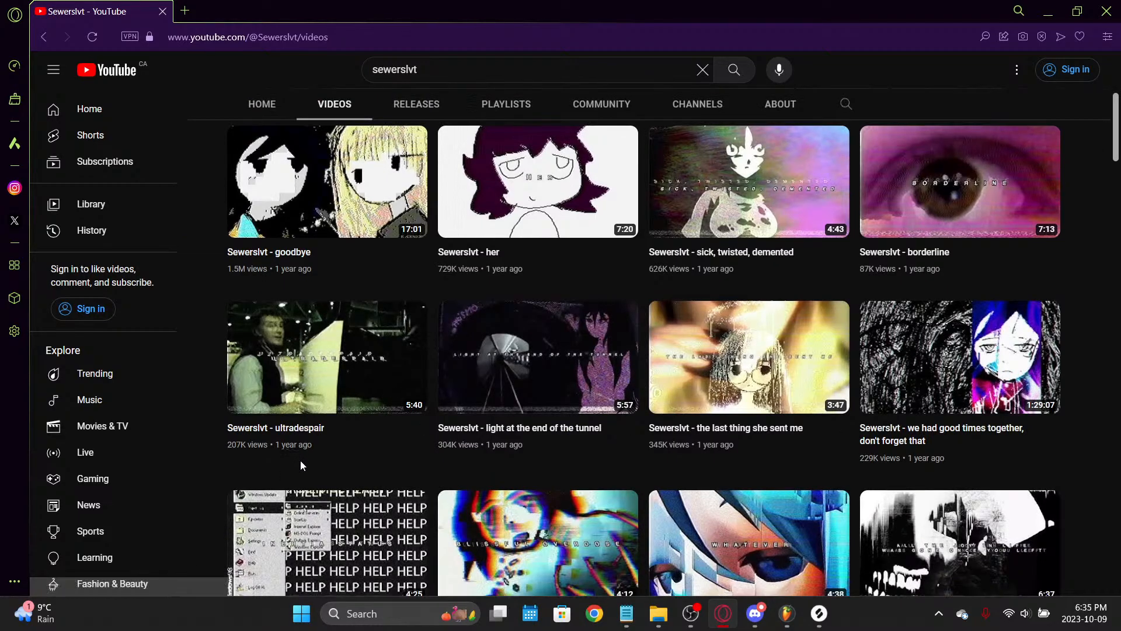
pyautogui.scroll(-2, 850, 430)
pyautogui.scroll(-2, 851, 430)
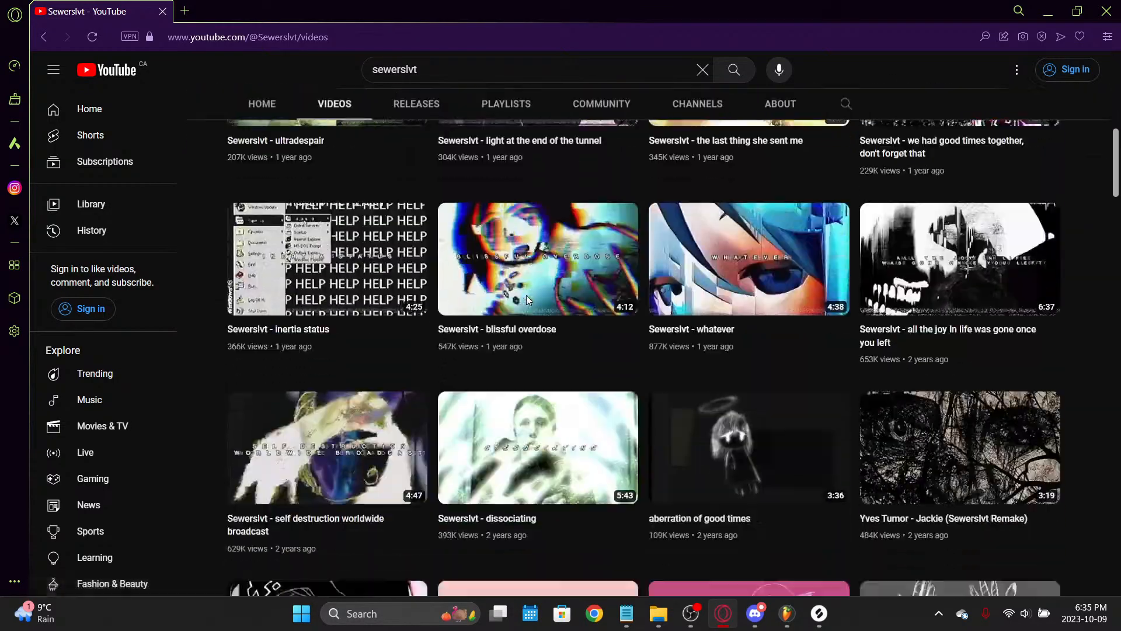
pyautogui.scroll(-3, 527, 301)
pyautogui.scroll(2, 541, 296)
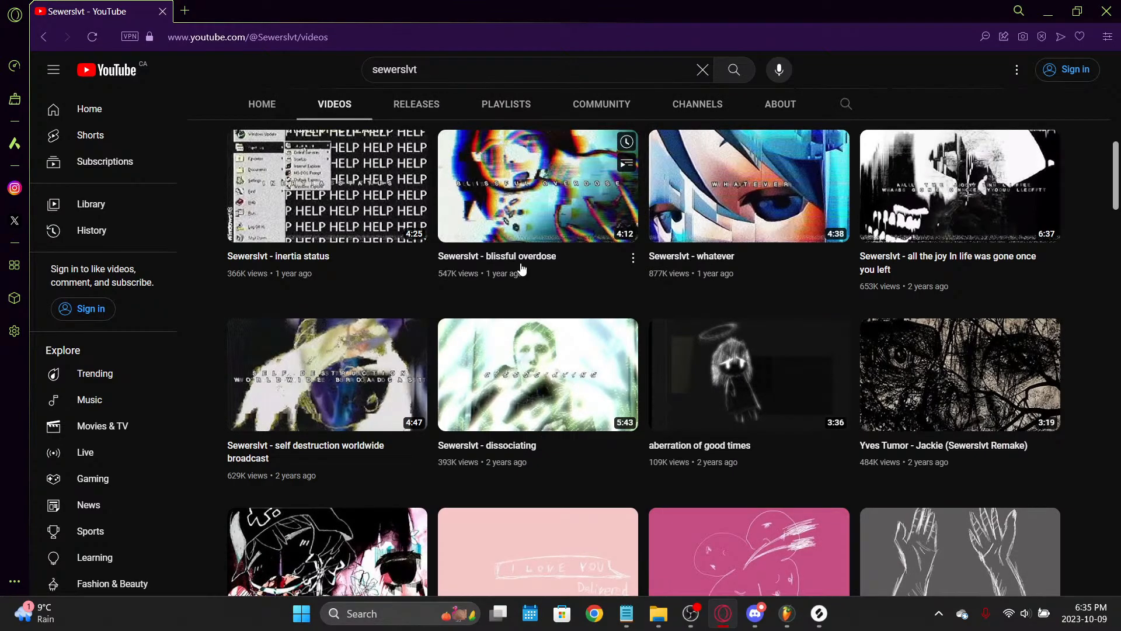
pyautogui.scroll(10, 521, 266)
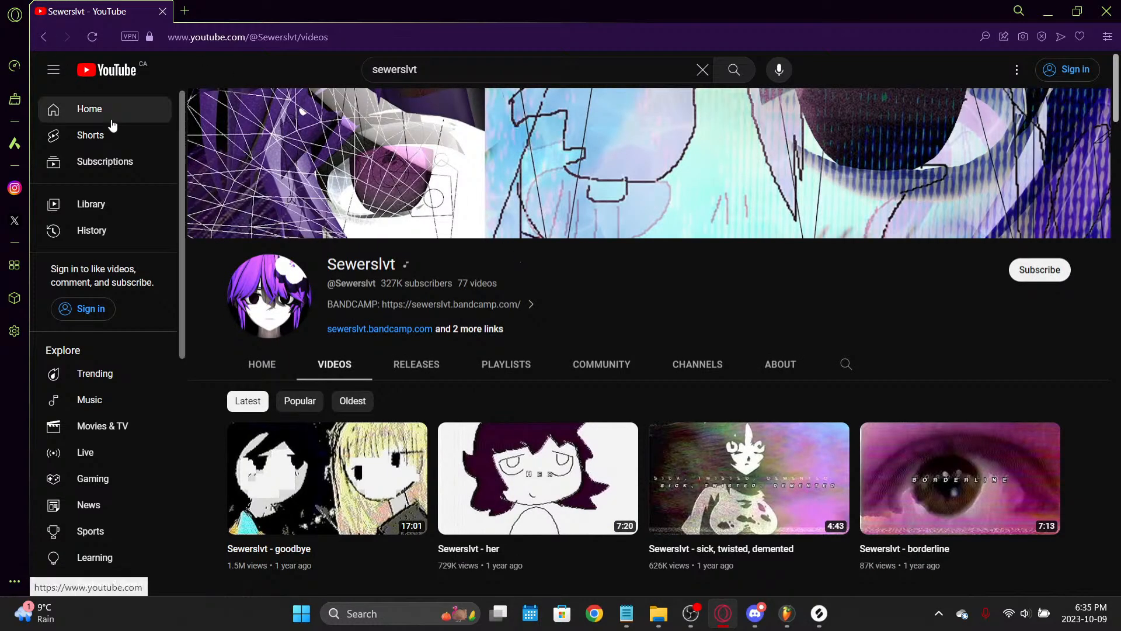
pyautogui.click(81, 85)
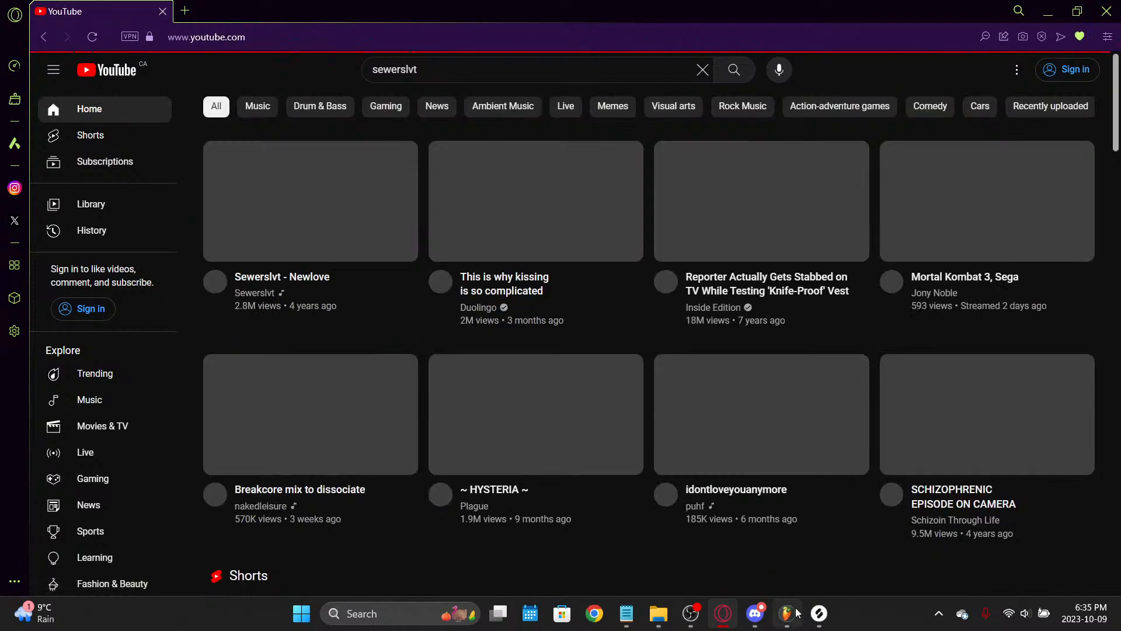
# Step: Switch back to the FL Studio project and start playback of the arrangement from the beginning
pyautogui.moveTo(797, 610)
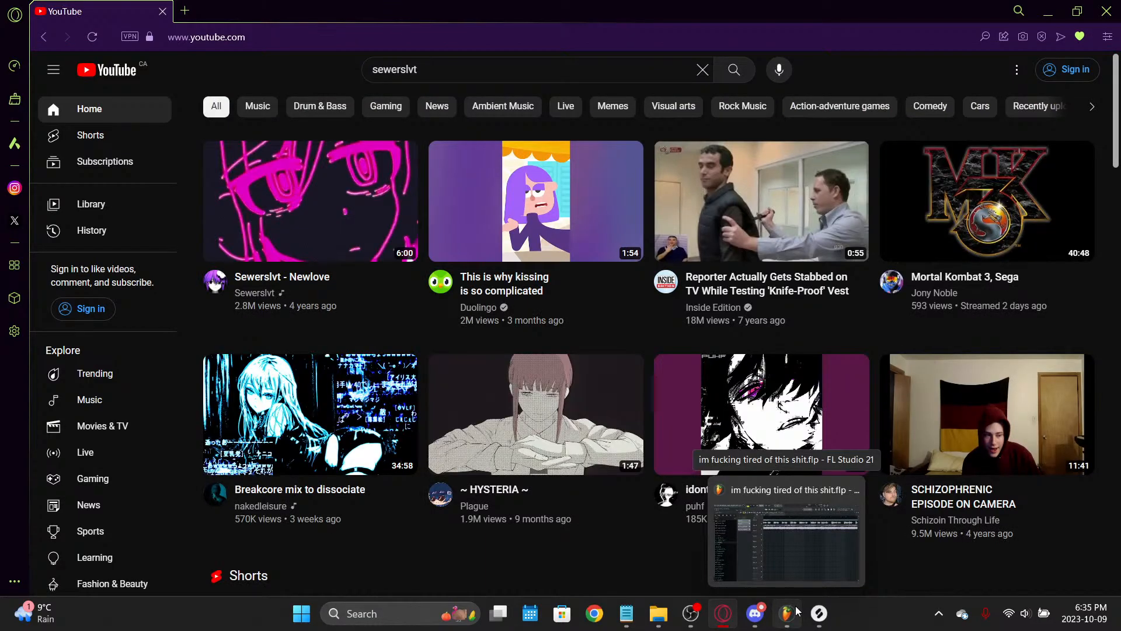
pyautogui.click(797, 612)
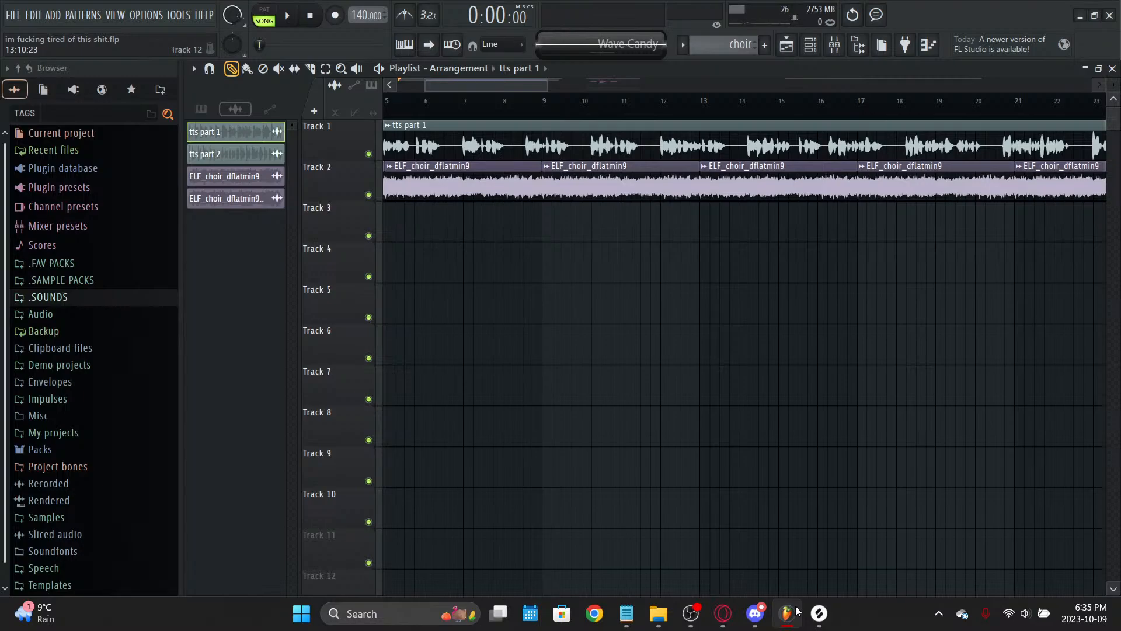
pyautogui.press('space')
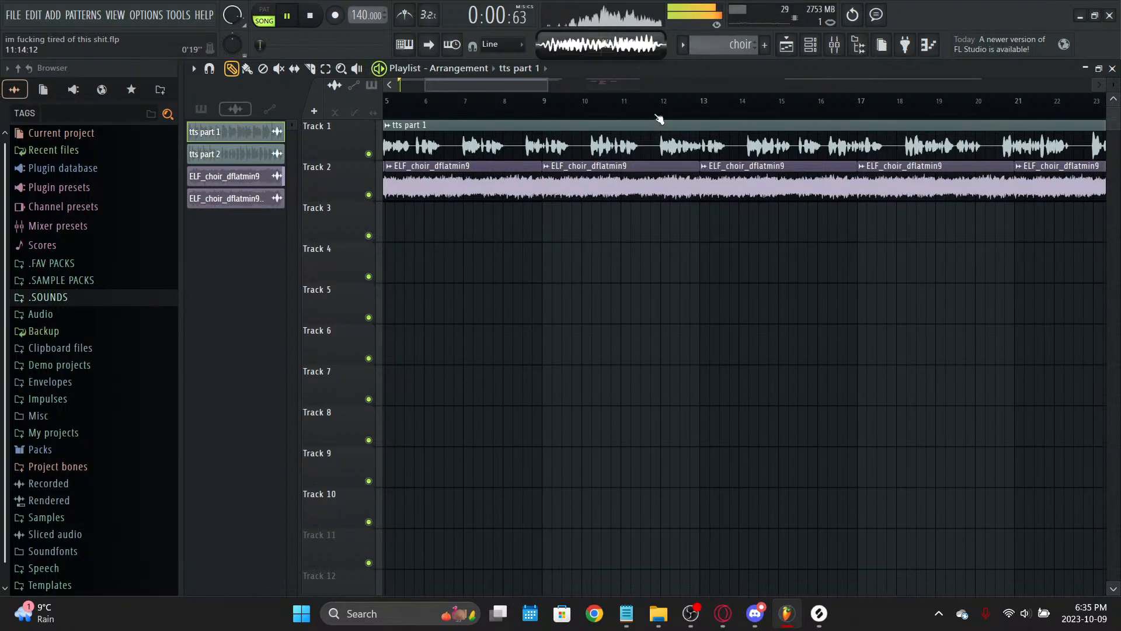
# Step: Set the Master track's stereo separation to 100% merged in the mixer, restart playback from the beginning and save the project
pyautogui.scroll(-4, 663, 108)
pyautogui.press('F9')
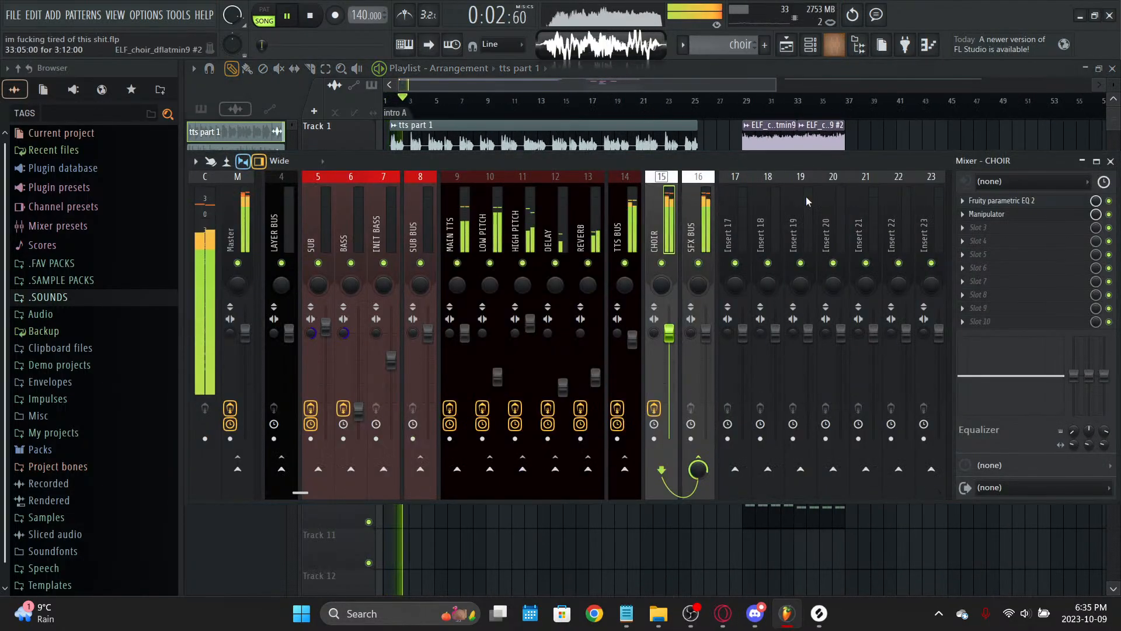
pyautogui.moveTo(230, 333); pyautogui.dragTo(230, 292)
pyautogui.press('space')
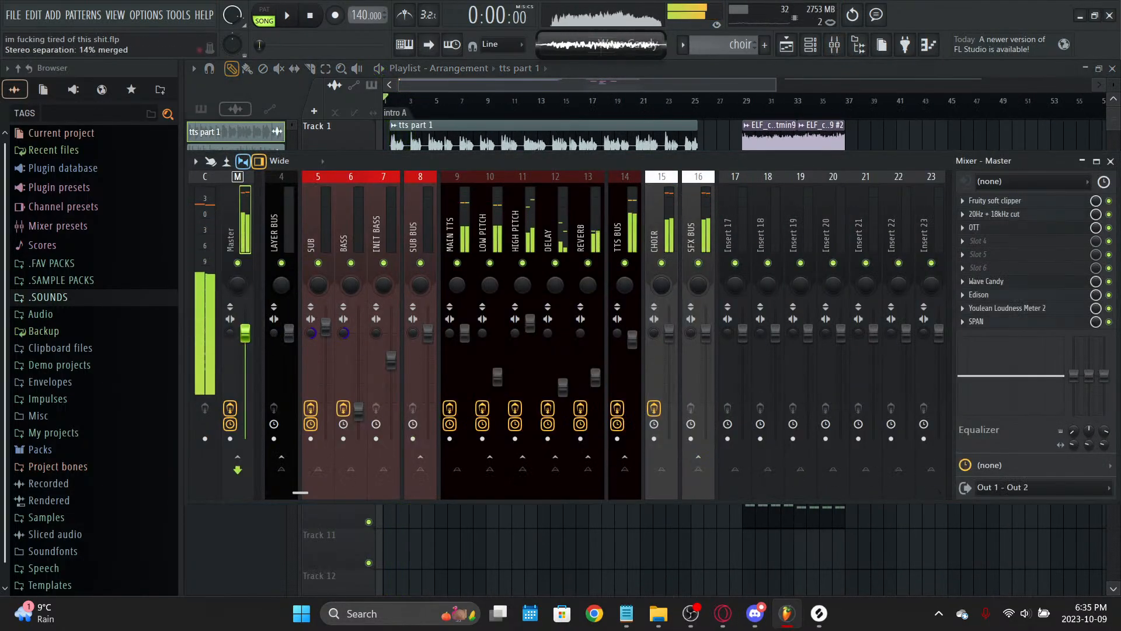
pyautogui.press('space')
pyautogui.hotkey('ctrl', 's')
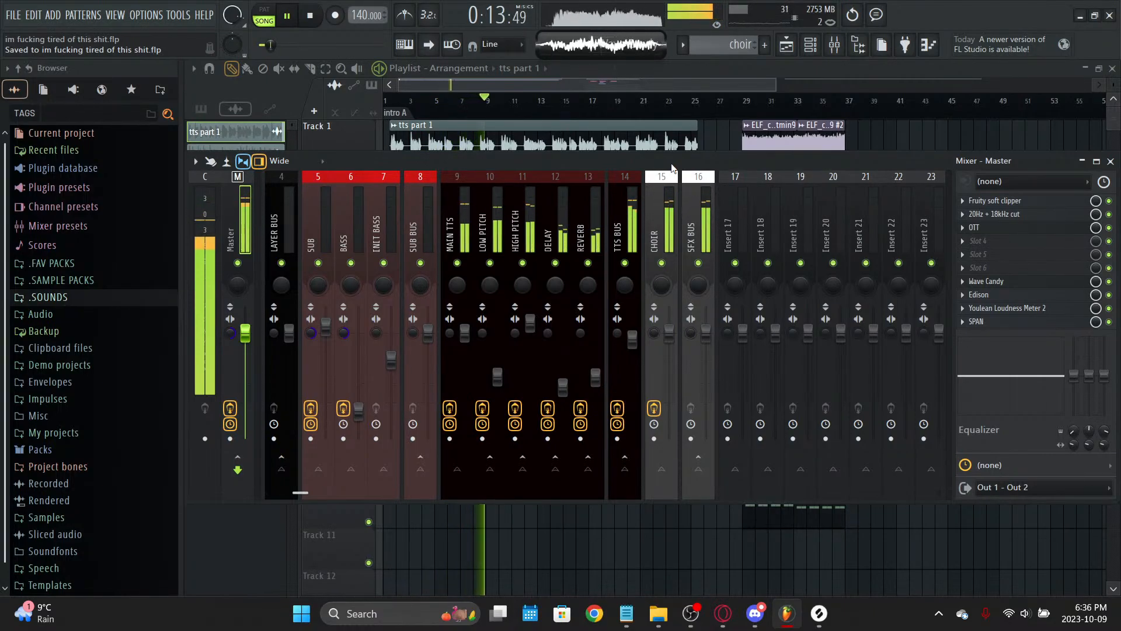
# Step: Stop playback, select the playlist time range from bar 1 to the end of the tts part 1 clip and save the project
pyautogui.click(757, 214)
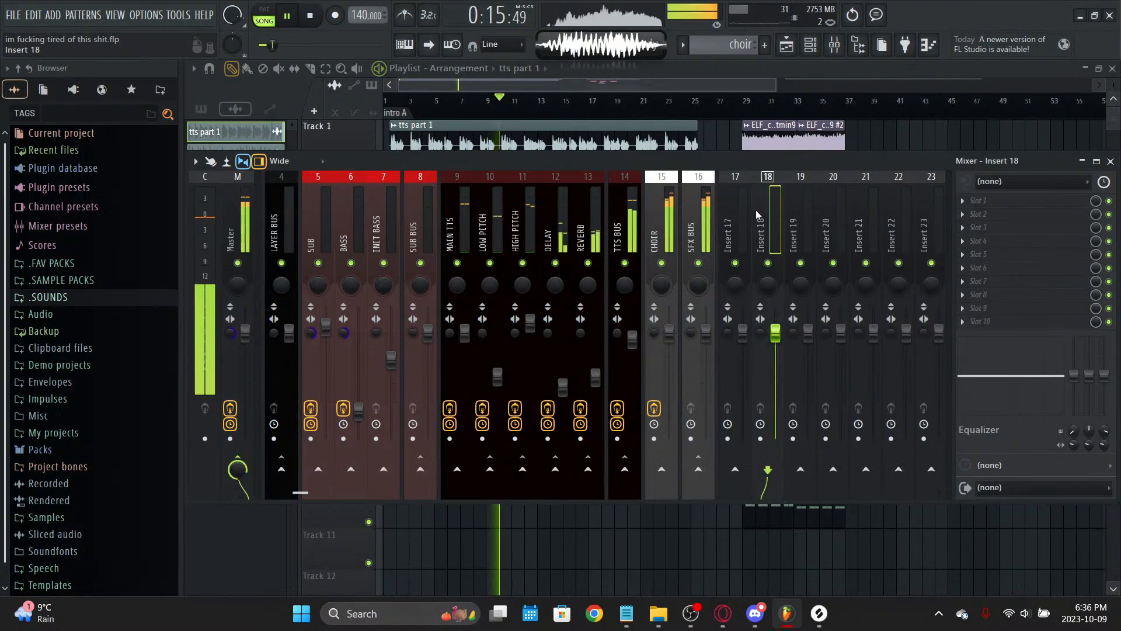
pyautogui.click(680, 85)
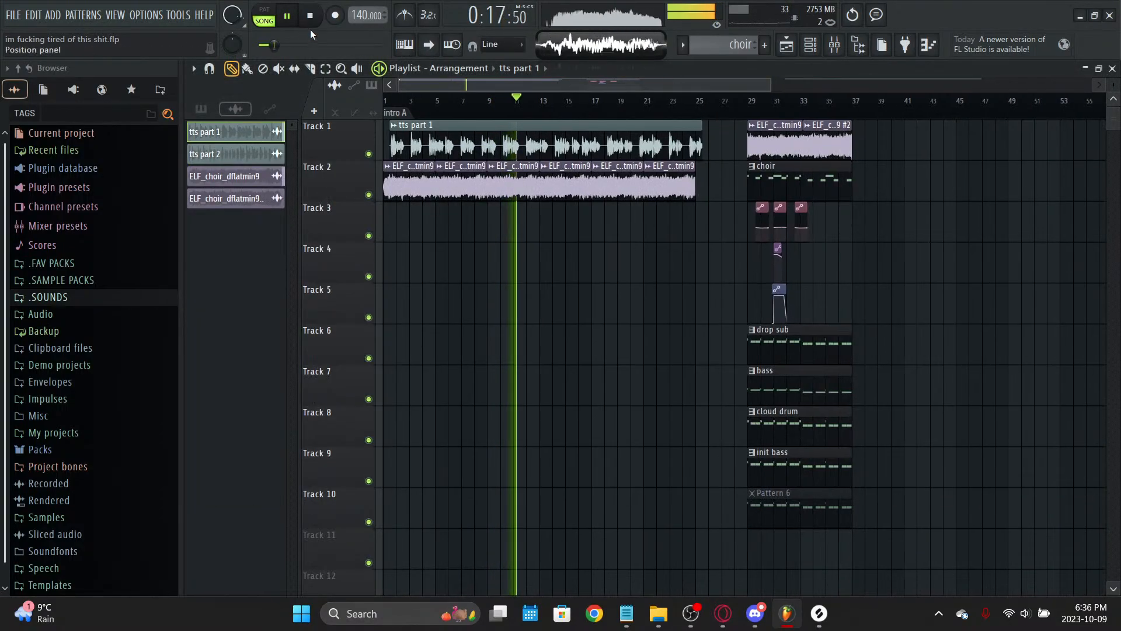
pyautogui.click(310, 17)
pyautogui.moveTo(701, 107); pyautogui.dragTo(383, 106)
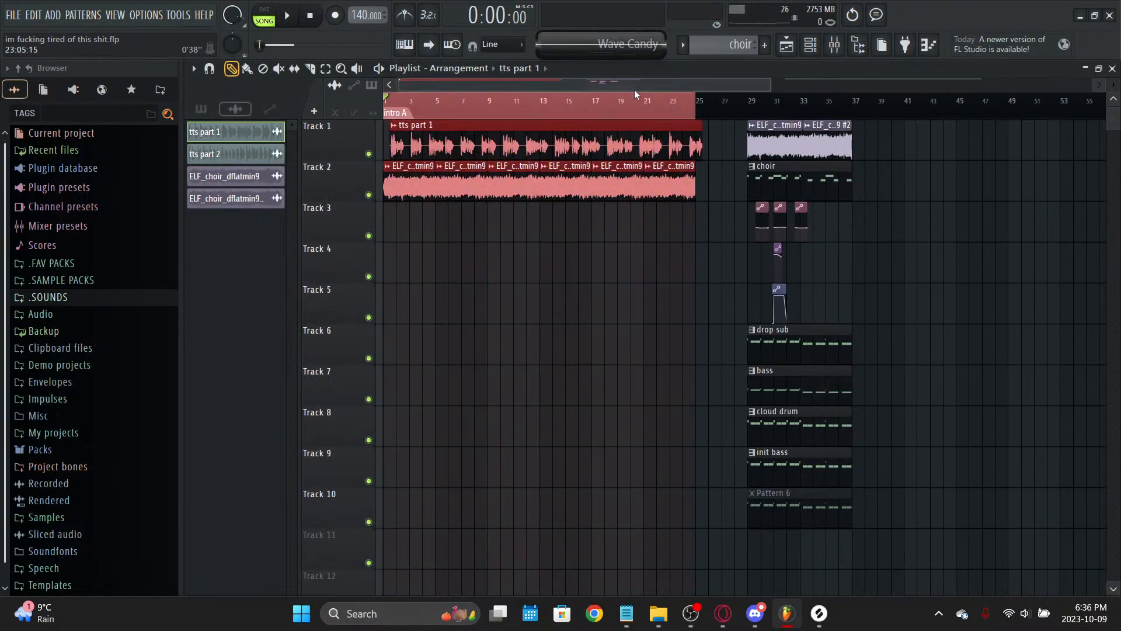
pyautogui.scroll(4, 662, 105)
pyautogui.hotkey('ctrl', 's')
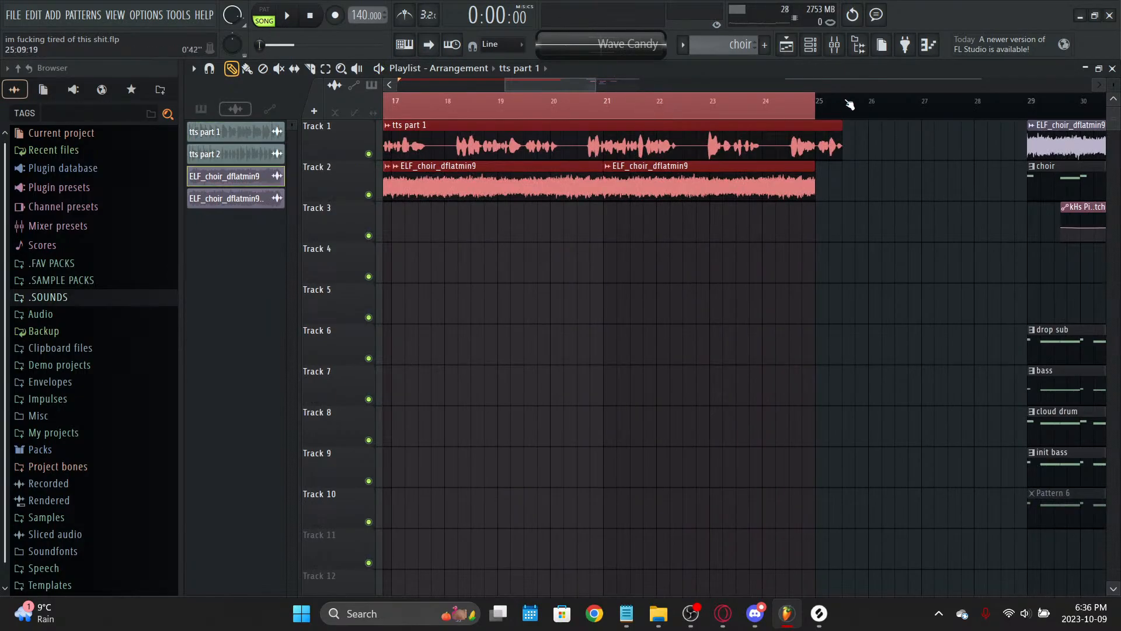
pyautogui.scroll(-1, 850, 106)
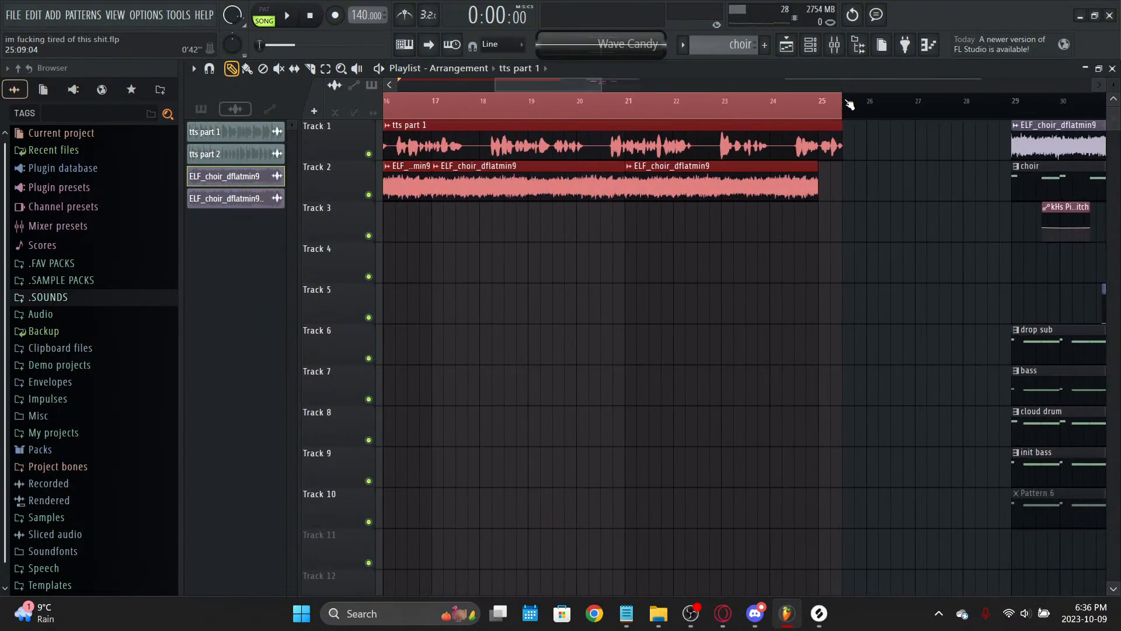
pyautogui.scroll(-2, 849, 106)
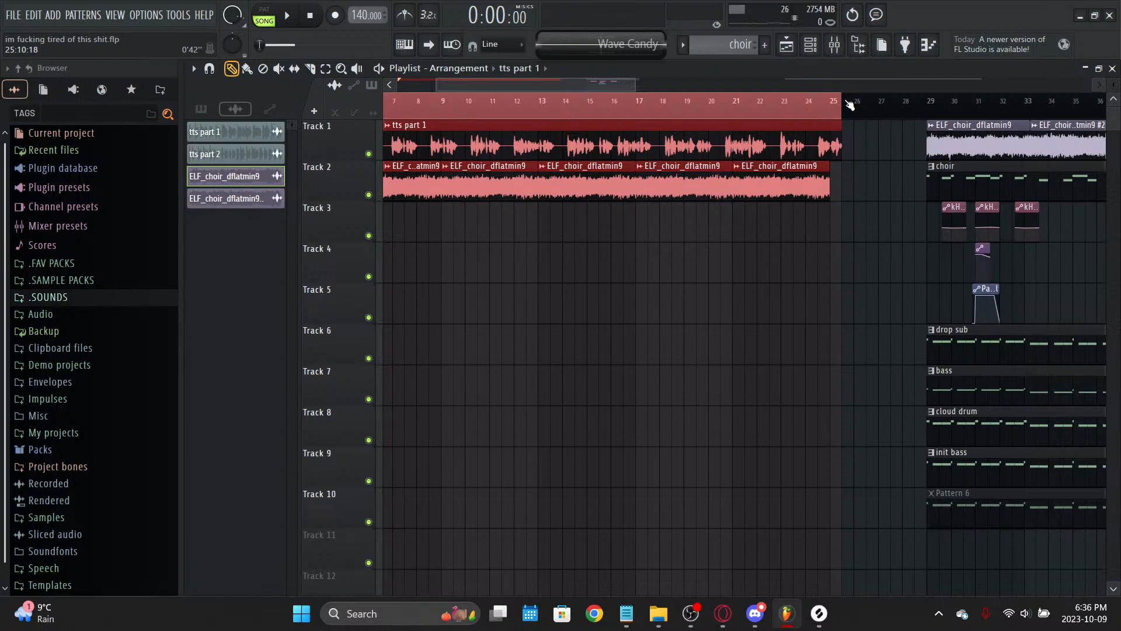
pyautogui.hotkey('ctrl', 's')
pyautogui.click(835, 44)
pyautogui.click(835, 45)
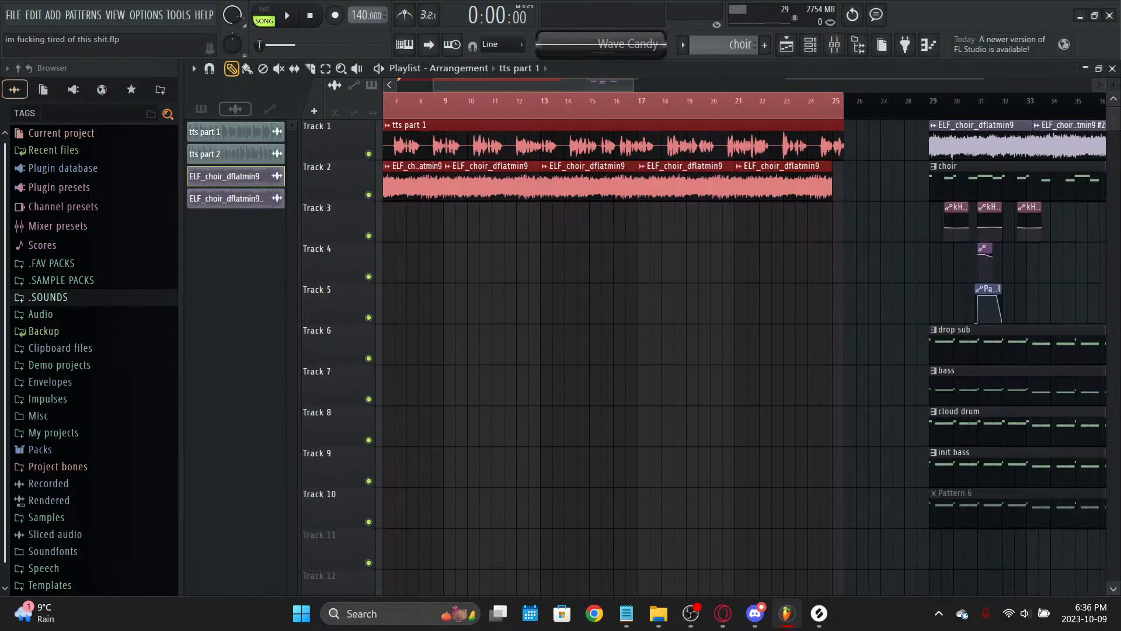
pyautogui.scroll(4, 519, 83)
pyautogui.scroll(-2, 507, 101)
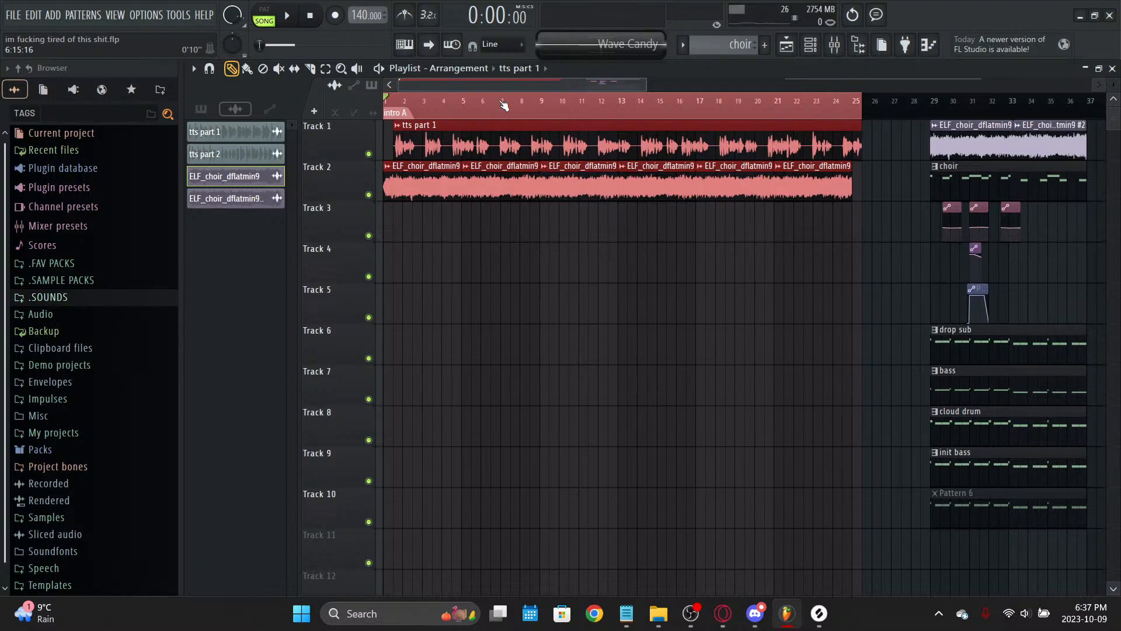
pyautogui.scroll(-3, 505, 105)
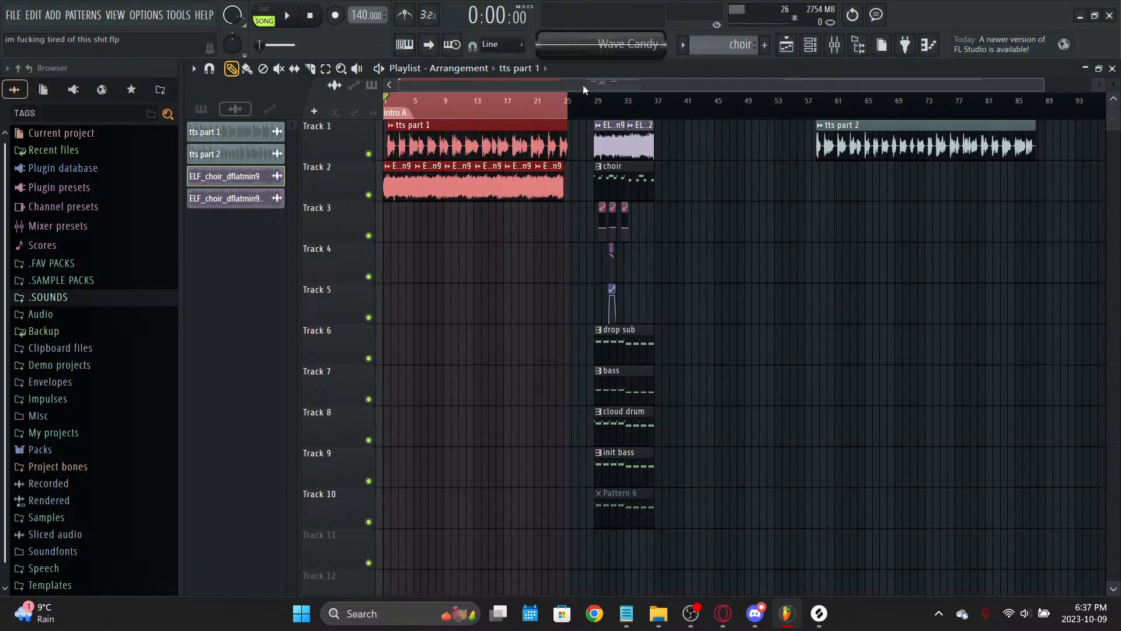
# Step: Play the selected intro range with the mixer shown and reset the Master track's stereo separation to its original setting
pyautogui.press('space')
pyautogui.scroll(4, 577, 90)
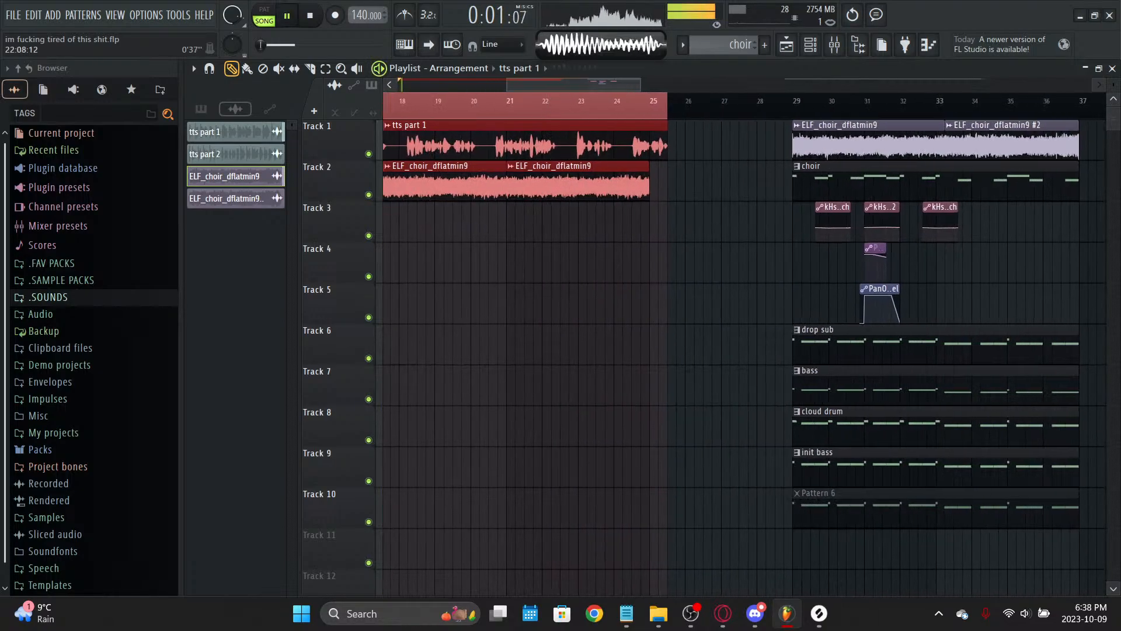
pyautogui.moveTo(577, 88); pyautogui.dragTo(457, 87)
pyautogui.click(834, 45)
pyautogui.press('space')
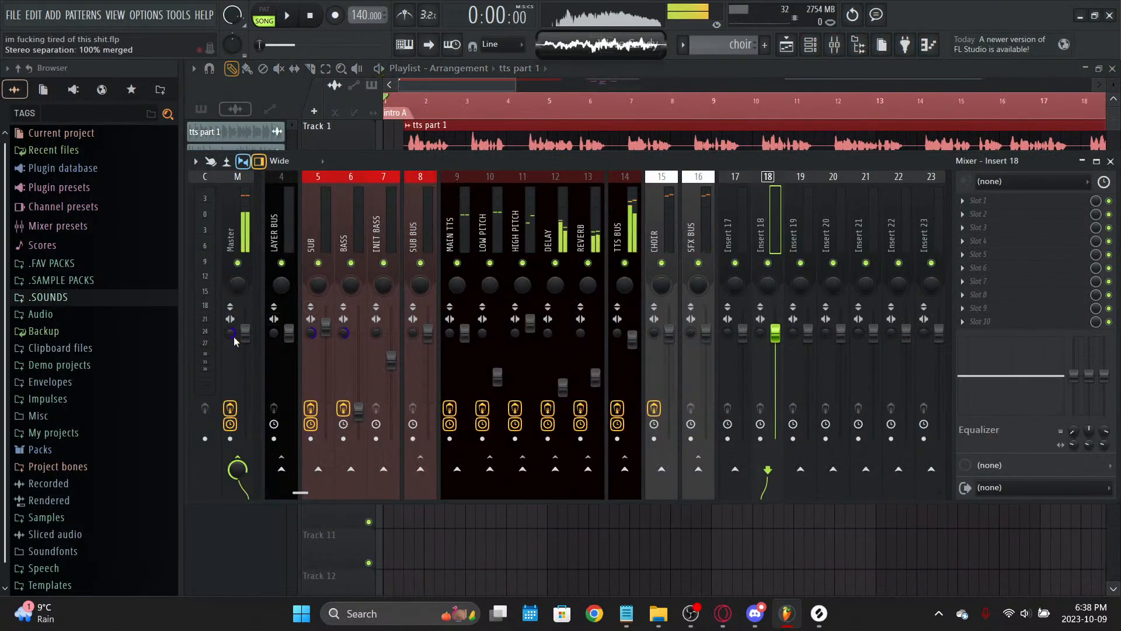
pyautogui.press('space')
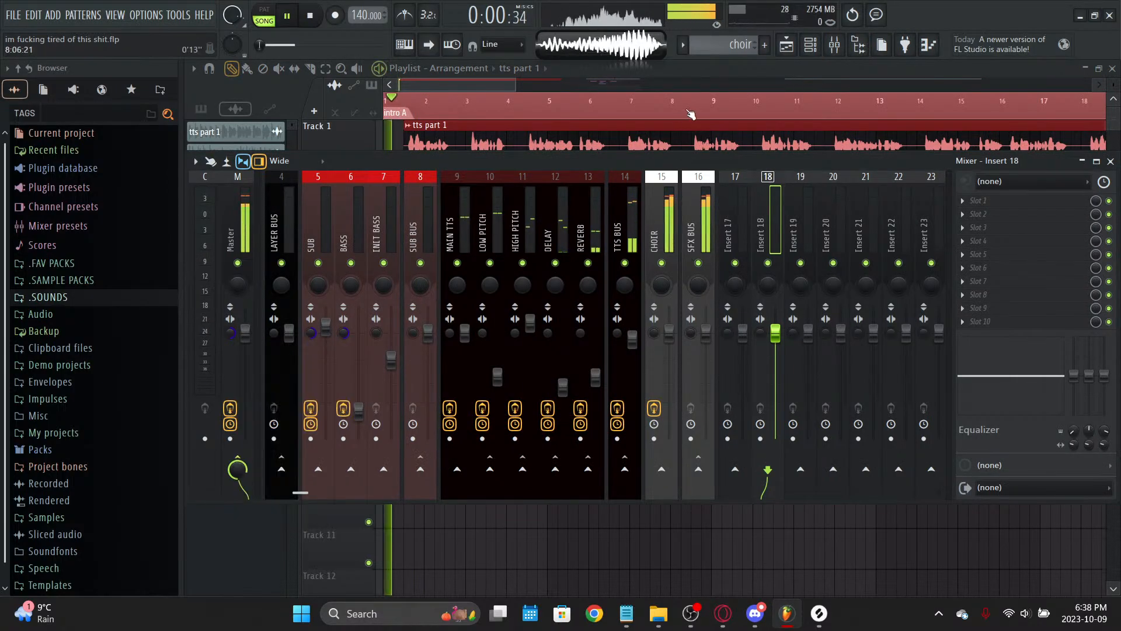
pyautogui.press('XF86AudioMicMute')
pyautogui.press('XF86AudioMicMute')
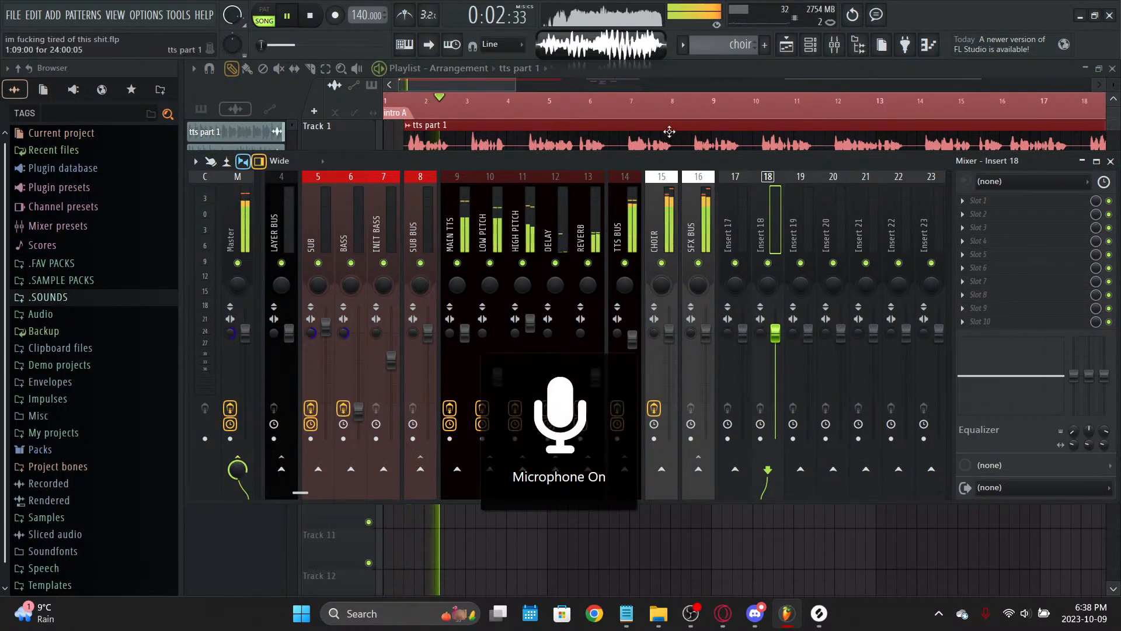
pyautogui.rightClick(232, 337)
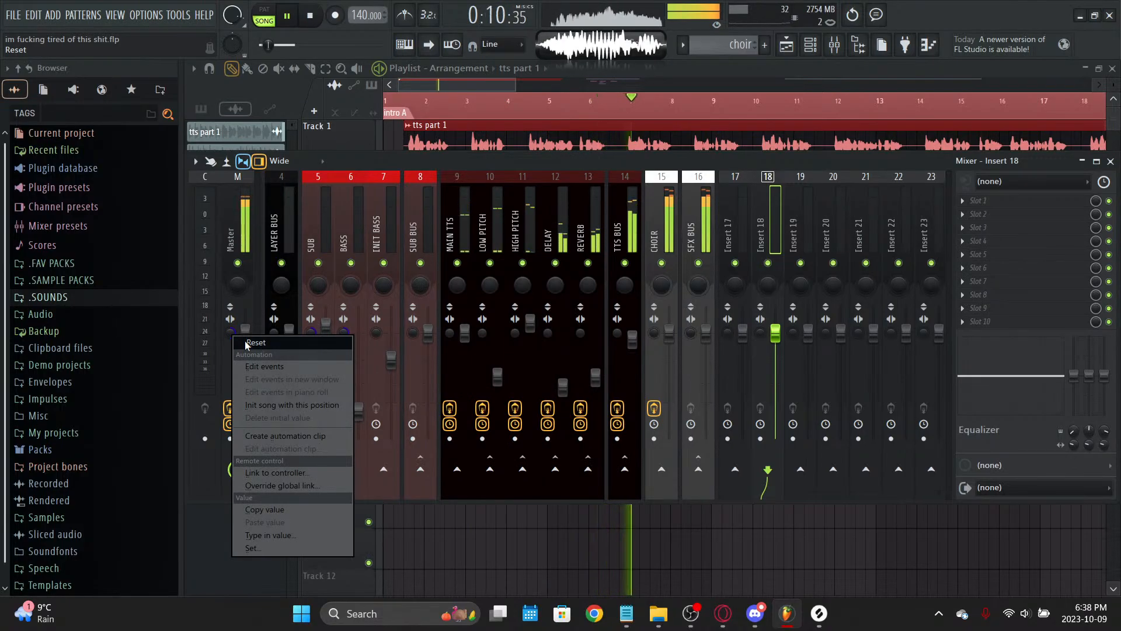
pyautogui.click(255, 343)
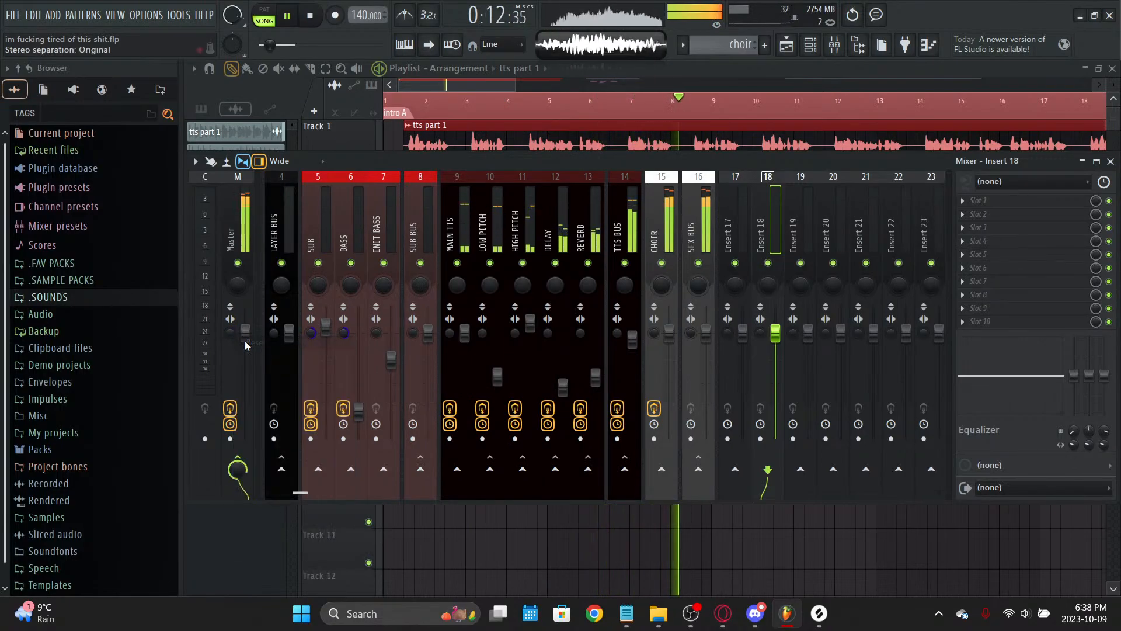
# Step: Restart playback and lower the CHOIR track's high-shelf EQ level to -6.3 dB while listening
pyautogui.click(662, 228)
pyautogui.press('space')
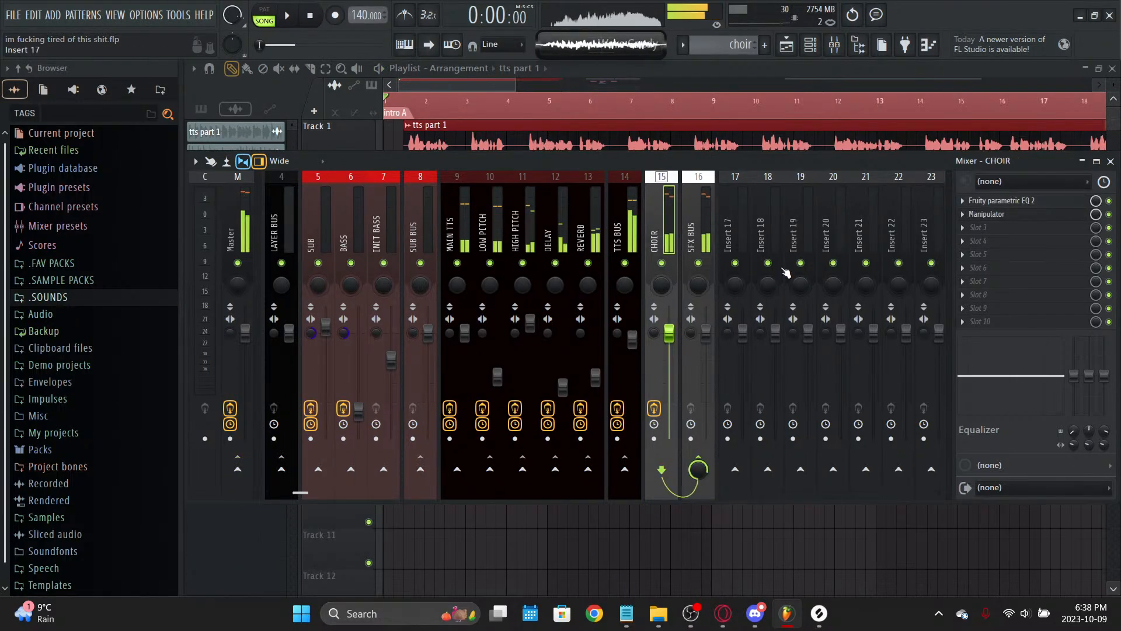
pyautogui.moveTo(1105, 374); pyautogui.dragTo(1104, 383)
pyautogui.press('space')
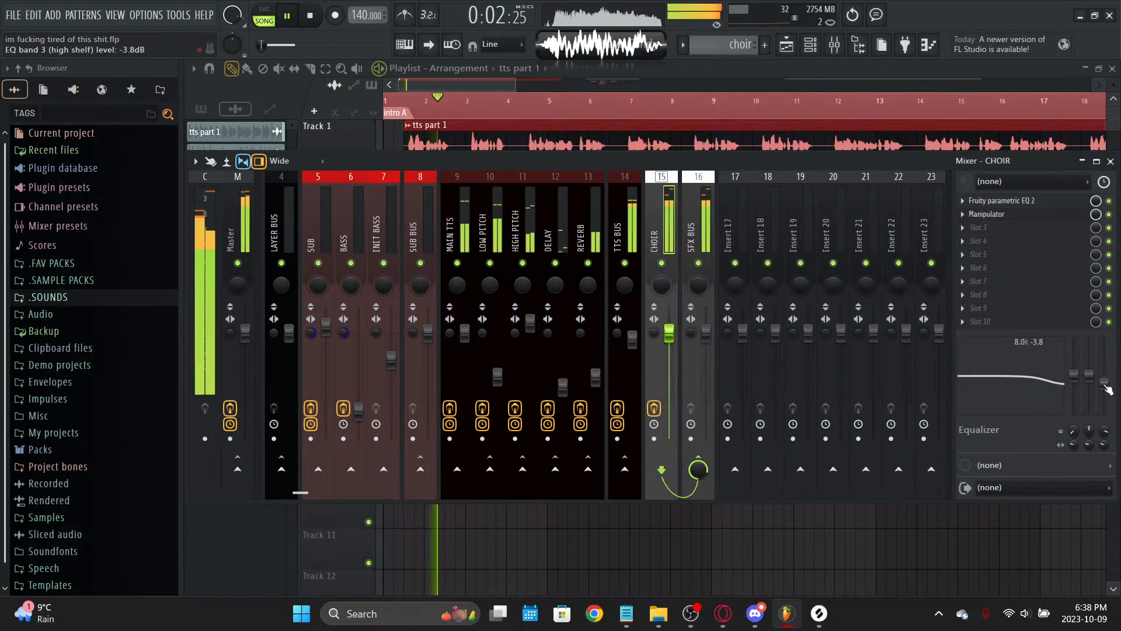
pyautogui.moveTo(1106, 389); pyautogui.dragTo(1107, 418)
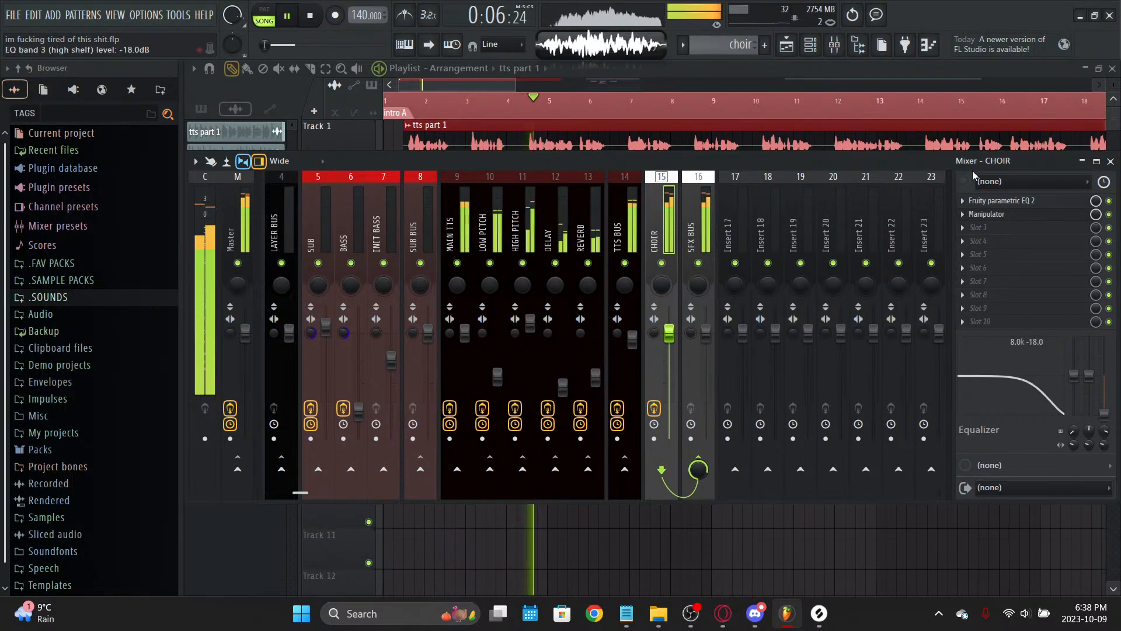
pyautogui.rightClick(1107, 407)
pyautogui.click(1093, 373)
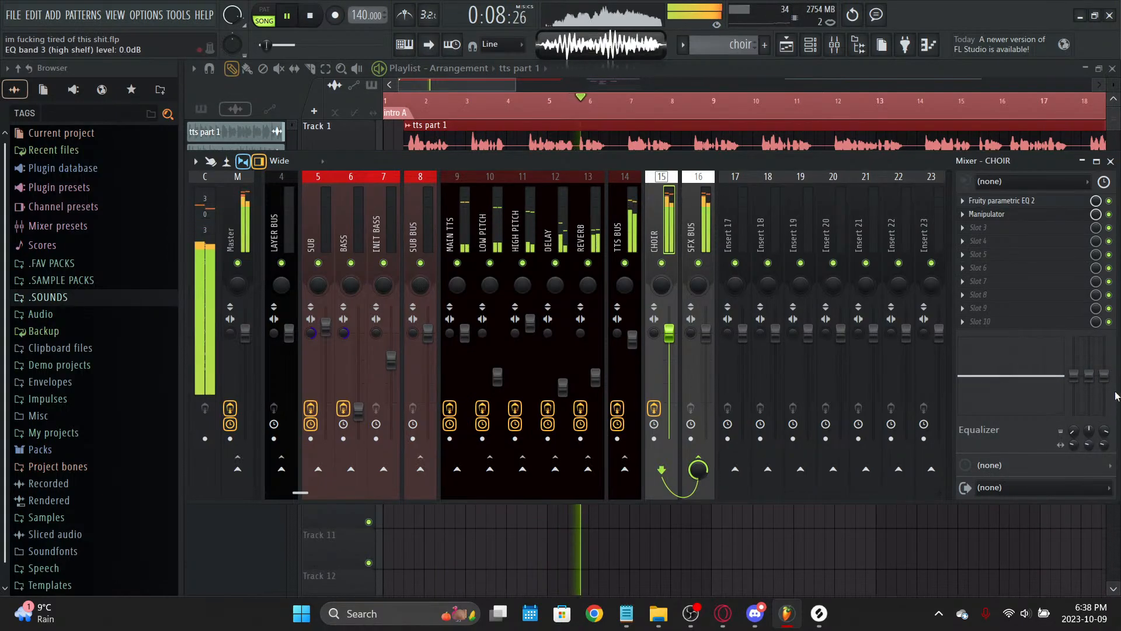
pyautogui.moveTo(1105, 376); pyautogui.dragTo(1113, 394)
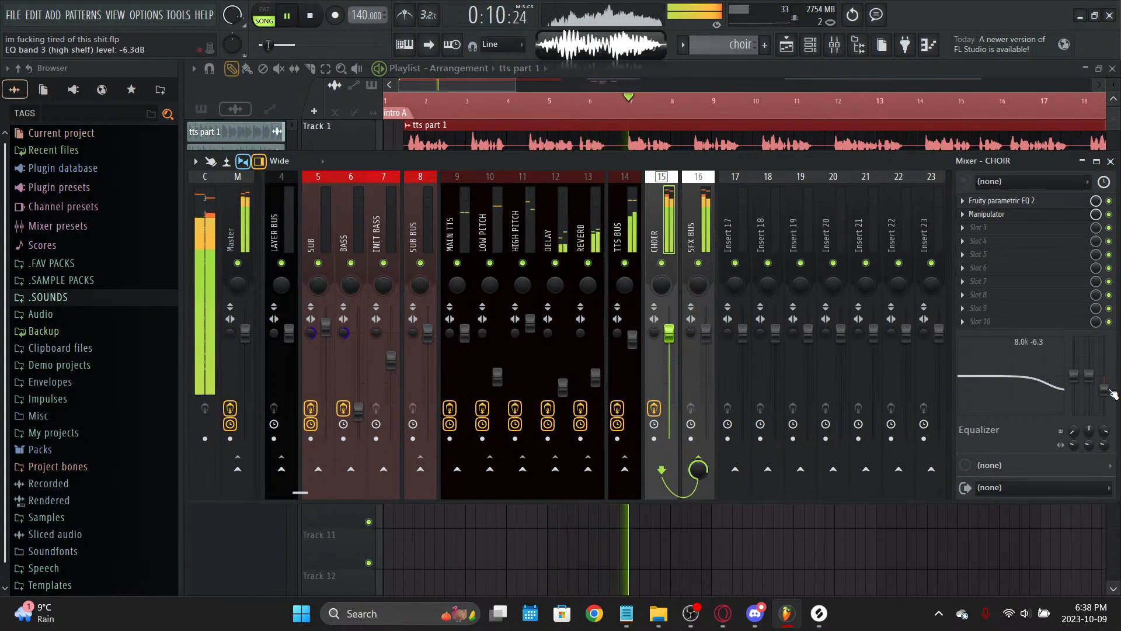
pyautogui.press('F9')
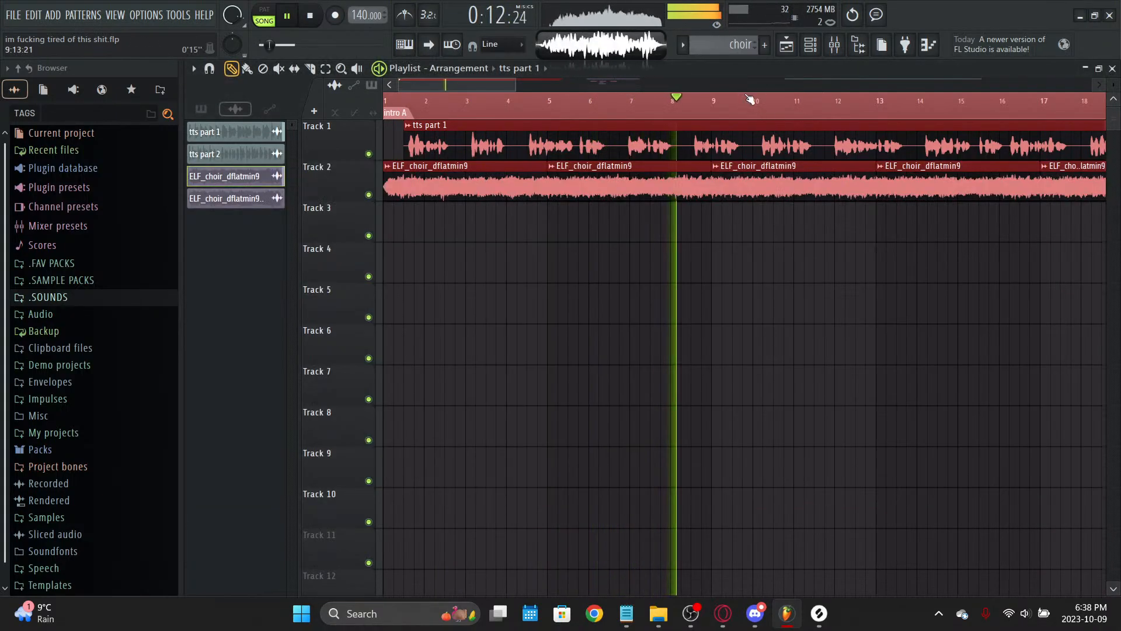
# Step: Audition Manipulator presets on the CHOIR track, including Mr Big, and settle on Barry
pyautogui.press('F9')
pyautogui.click(987, 213)
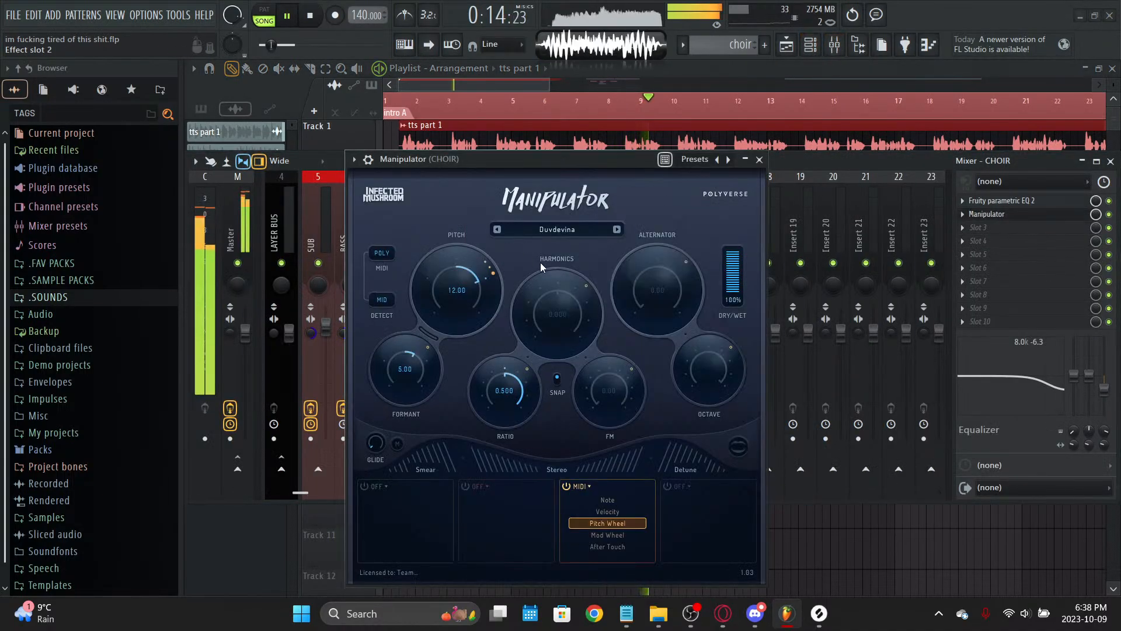
pyautogui.click(617, 230)
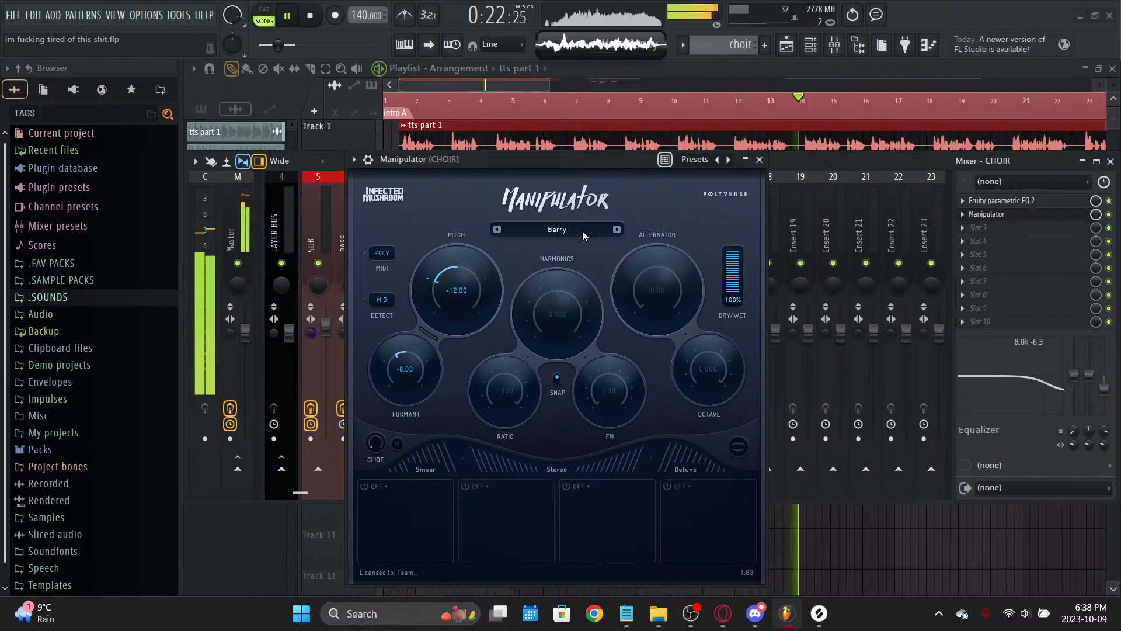
pyautogui.click(614, 231)
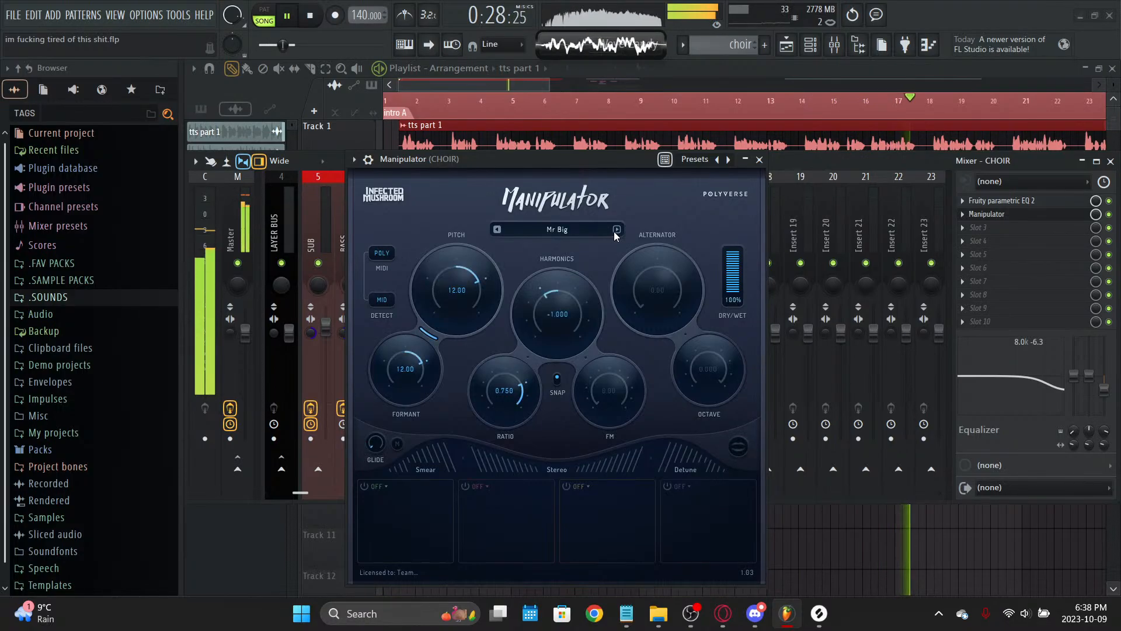
pyautogui.click(615, 231)
pyautogui.click(498, 230)
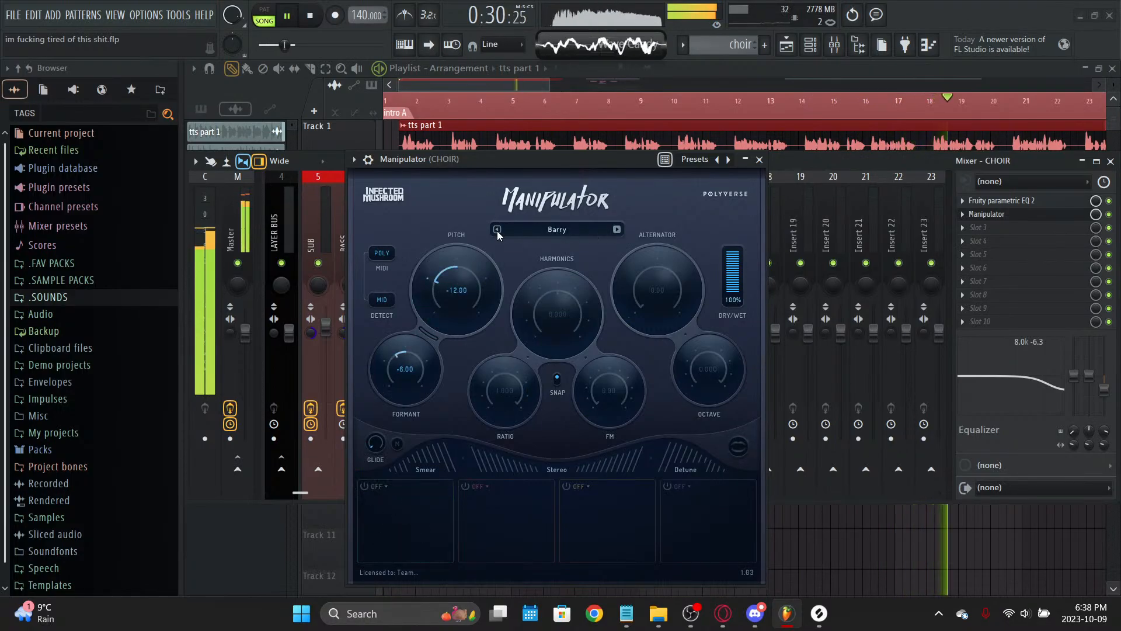
pyautogui.press('Escape')
# Step: Try a 125% volume and a -18 dB high-shelf cut on the TTS BUS, restoring the fader and resetting the EQ
pyautogui.click(631, 205)
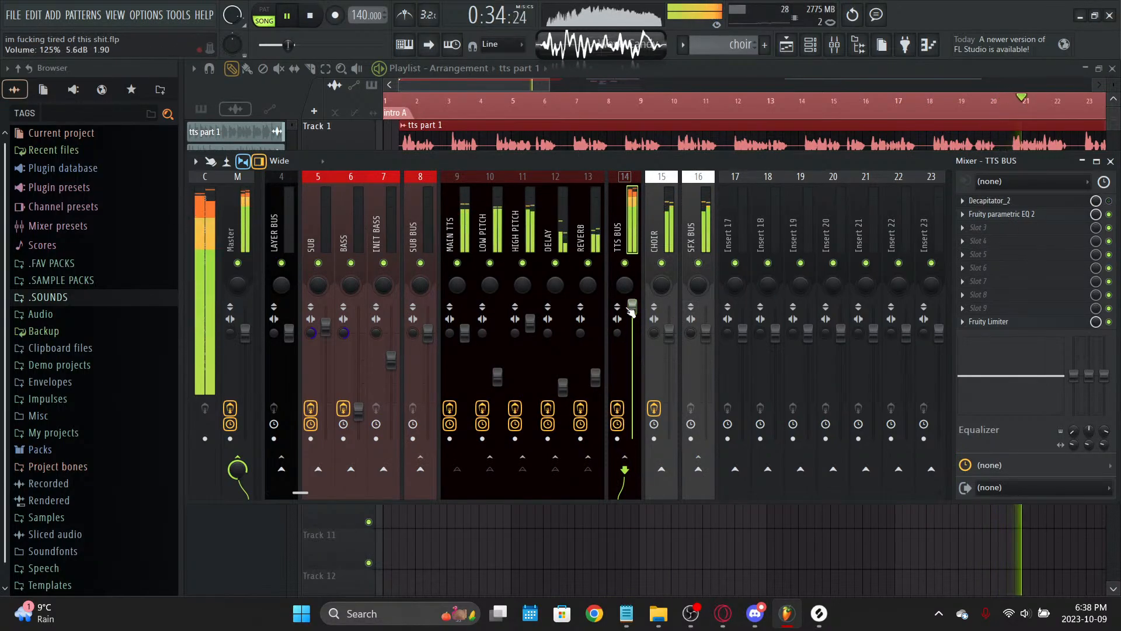
pyautogui.moveTo(632, 338)
pyautogui.mouseDown()
pyautogui.moveTo(632, 352)
pyautogui.moveTo(633, 339)
pyautogui.mouseUp()
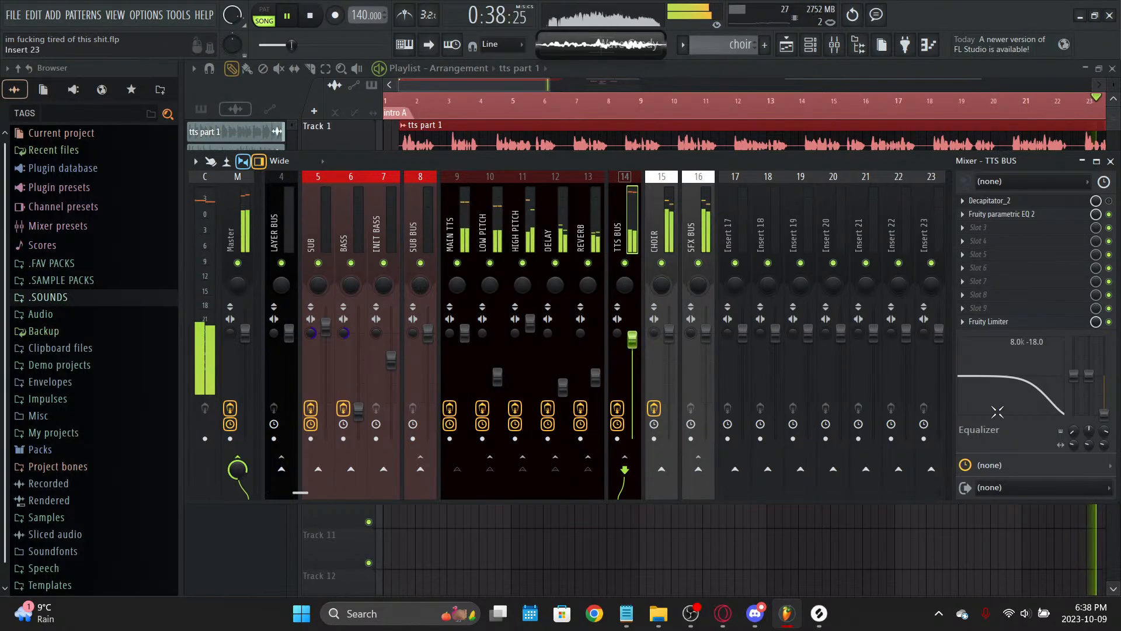
pyautogui.rightClick(998, 365)
pyautogui.click(1020, 373)
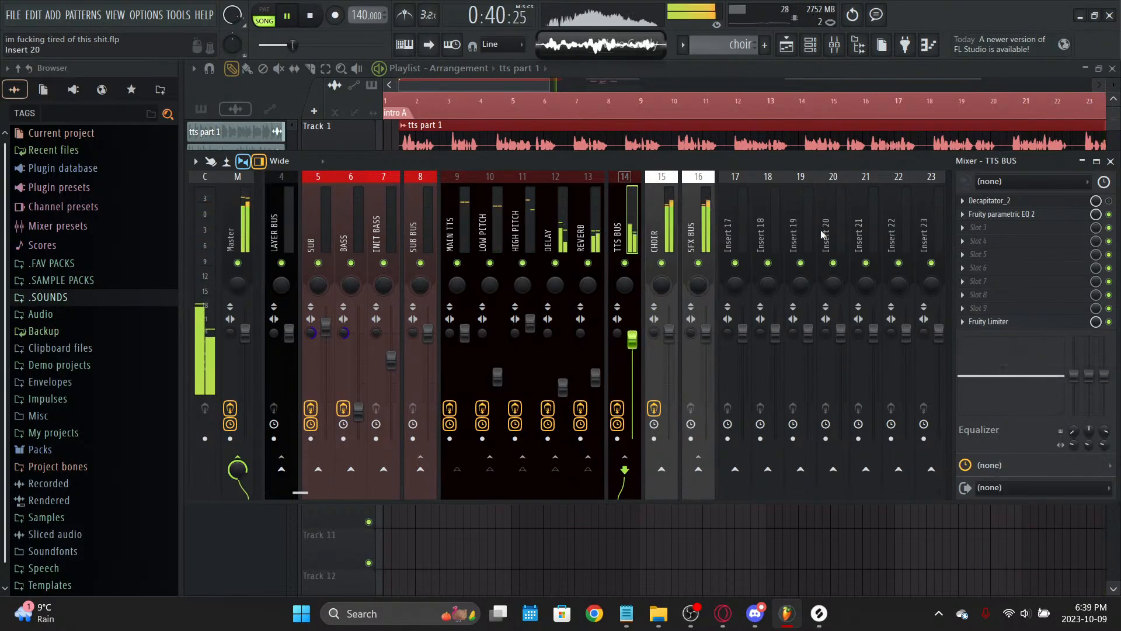
pyautogui.moveTo(1104, 374); pyautogui.dragTo(1104, 412)
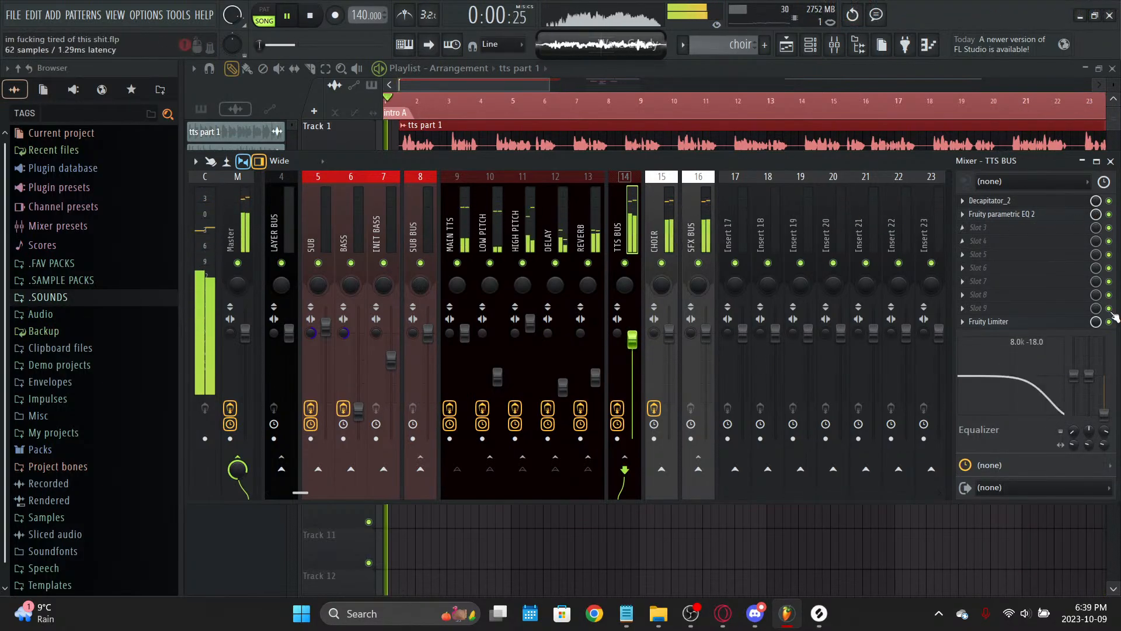
pyautogui.rightClick(999, 365)
pyautogui.click(1019, 372)
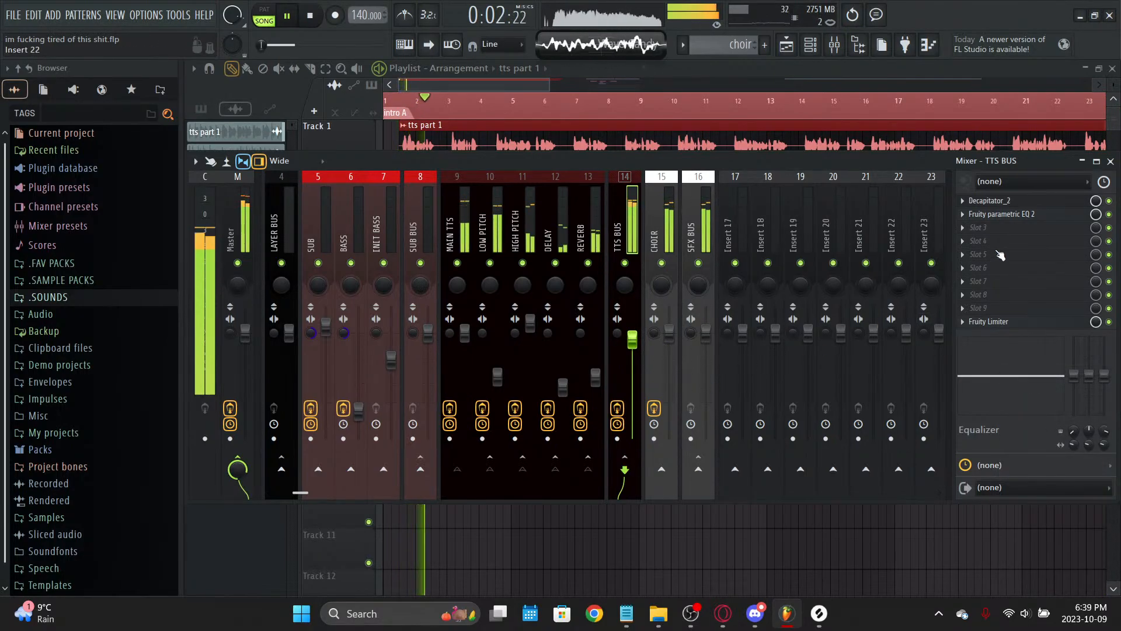
# Step: Enable Decapitator_2 on the TTS BUS, set its Drive to 1.5 and save the project
pyautogui.click(990, 200)
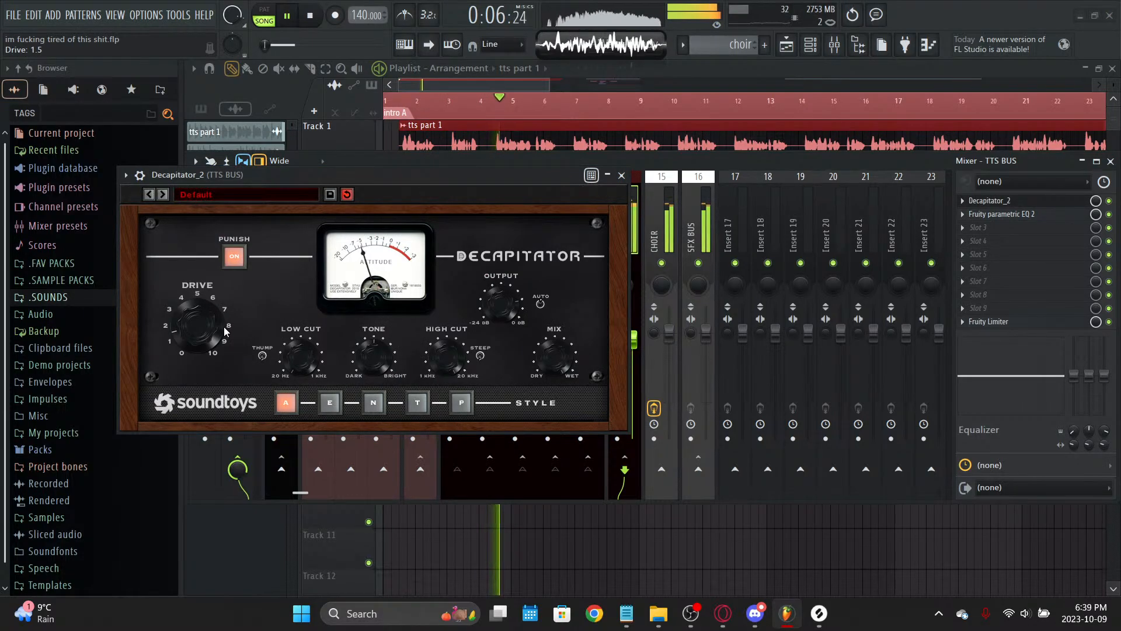
pyautogui.hotkey('ctrl', 's')
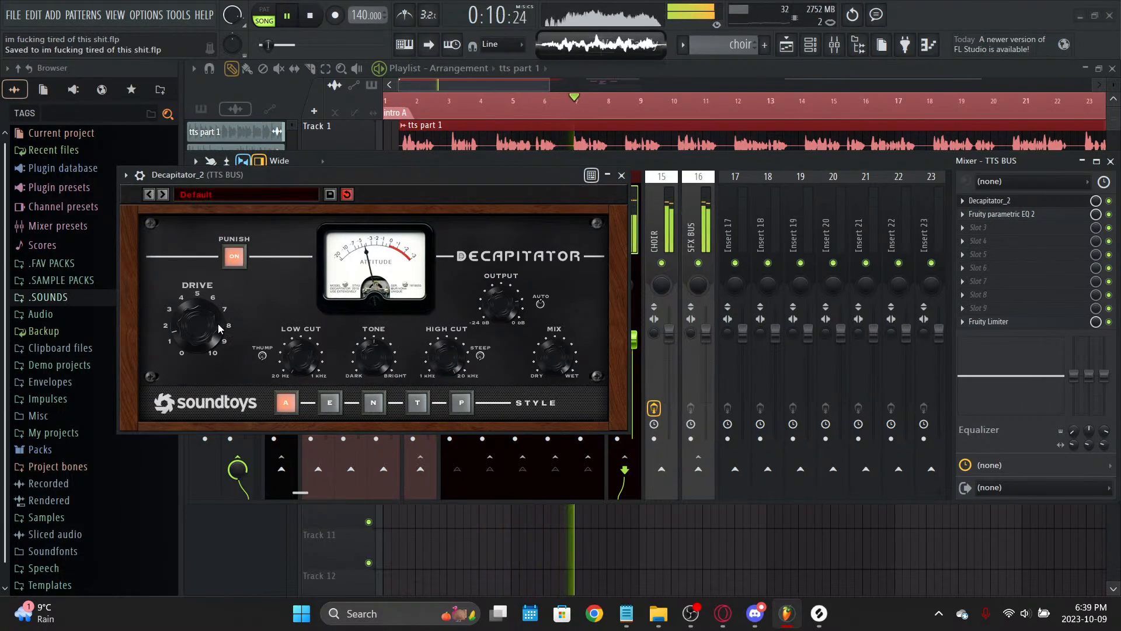
# Step: Set the Decapitator_2 Drive on the TTS BUS to 2.0 and close the plugin
pyautogui.moveTo(394, 168); pyautogui.dragTo(395, 169)
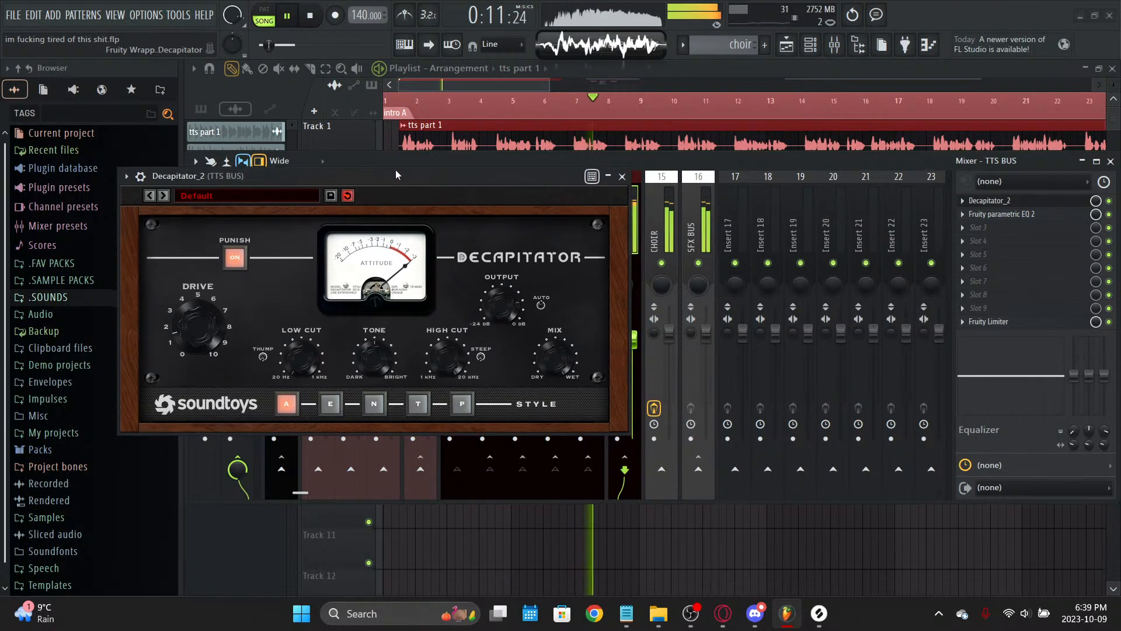
pyautogui.click(191, 344)
pyautogui.scroll(-1, 194, 346)
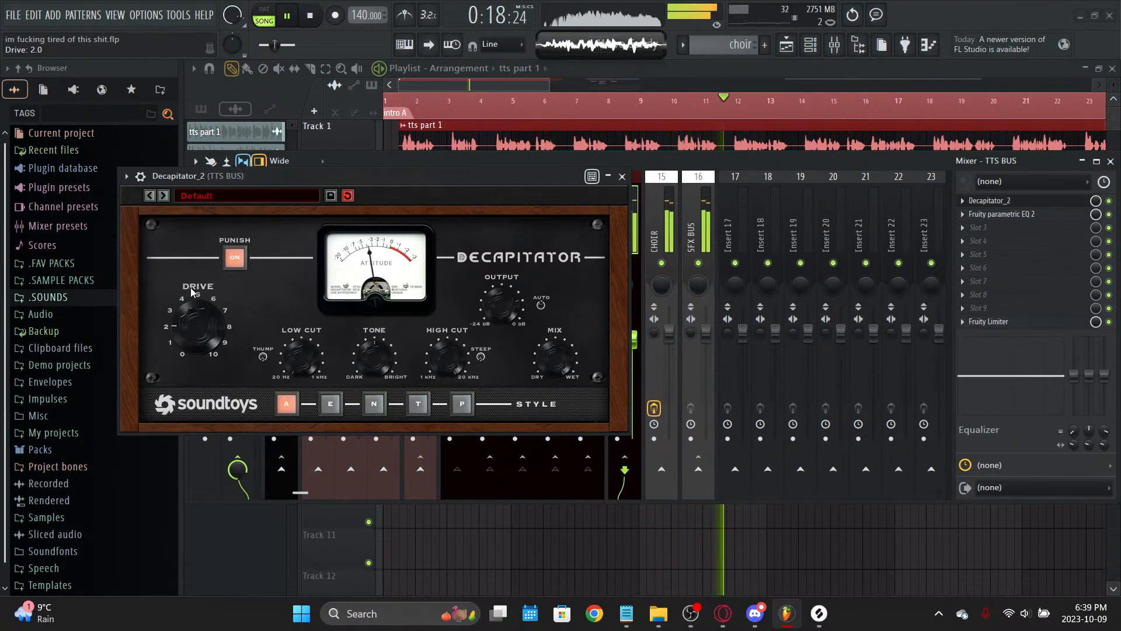
pyautogui.click(623, 175)
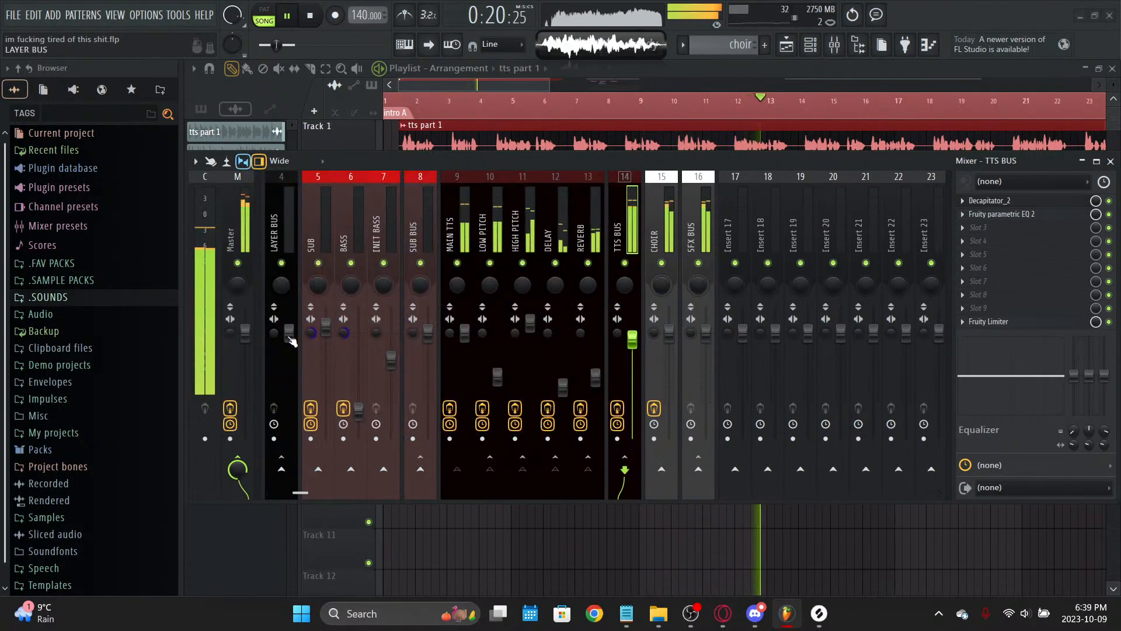
# Step: Move the empty Insert 17 track directly beside CHOIR and send the CHOIR track to it
pyautogui.click(245, 315)
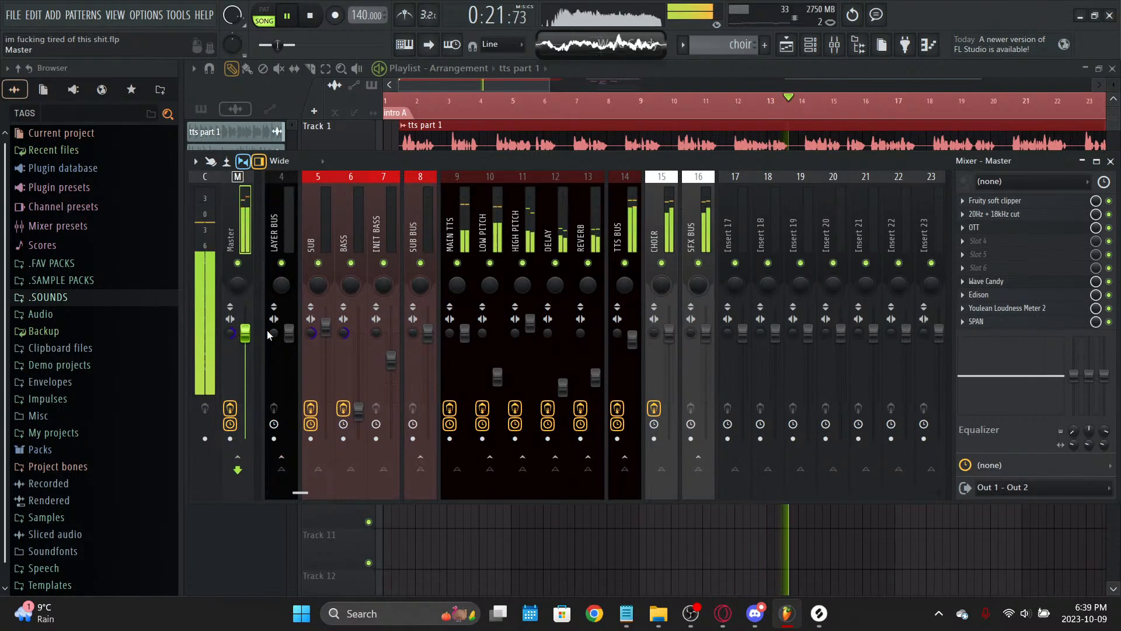
pyautogui.click(677, 328)
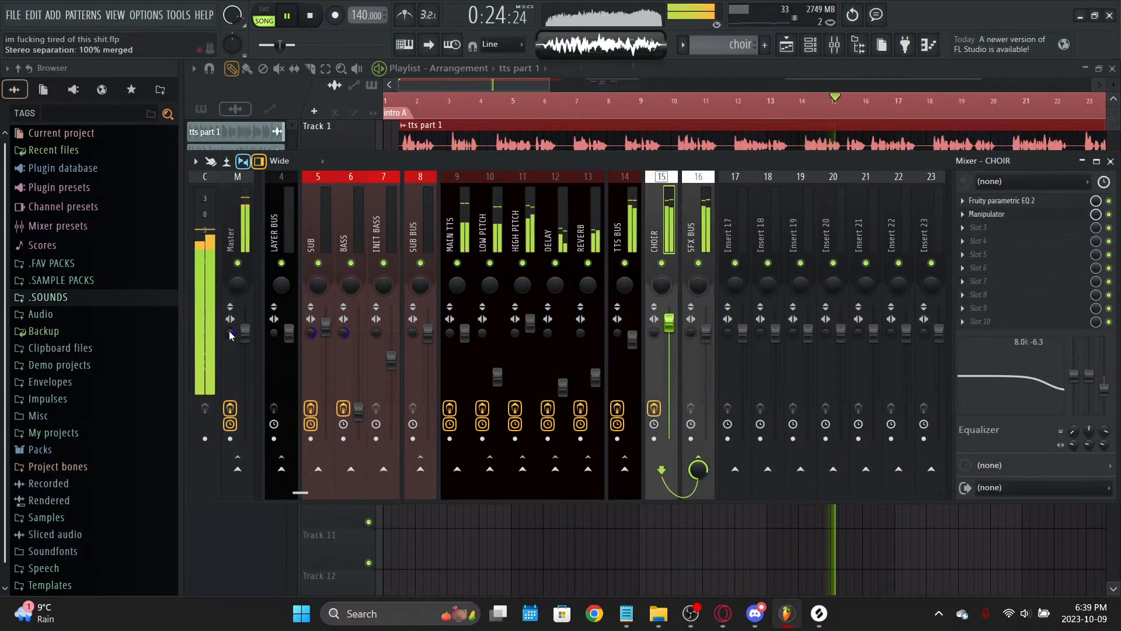
pyautogui.click(734, 223)
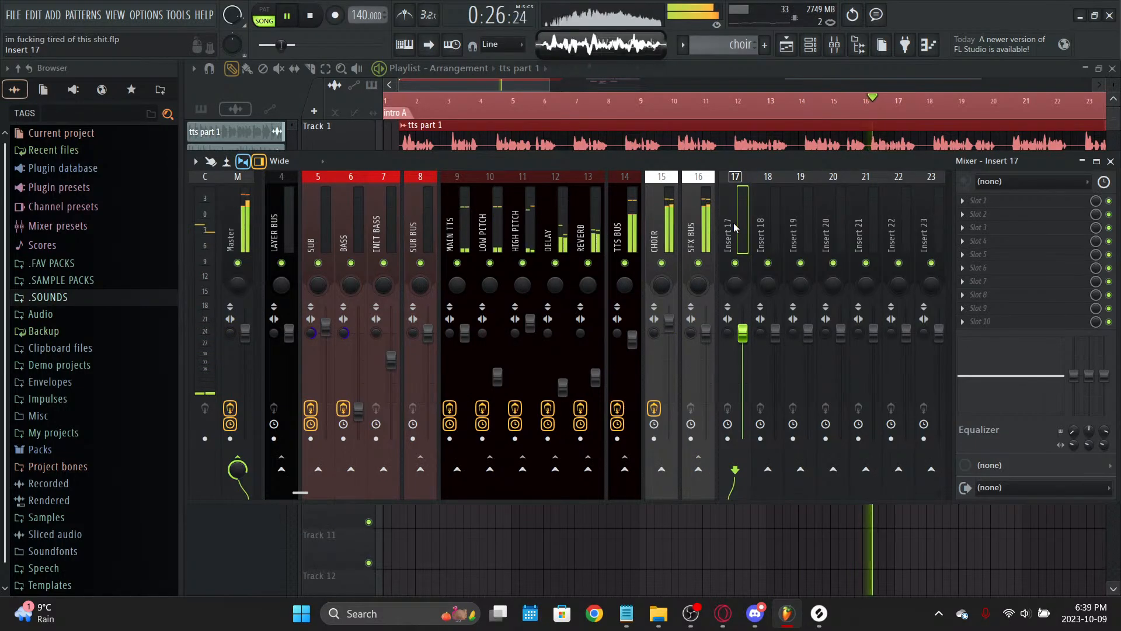
pyautogui.hotkey('alt', 'Right')
pyautogui.hotkey('alt', 'Left')
pyautogui.hotkey('alt', 'Left')
pyautogui.click(664, 251)
pyautogui.click(695, 469)
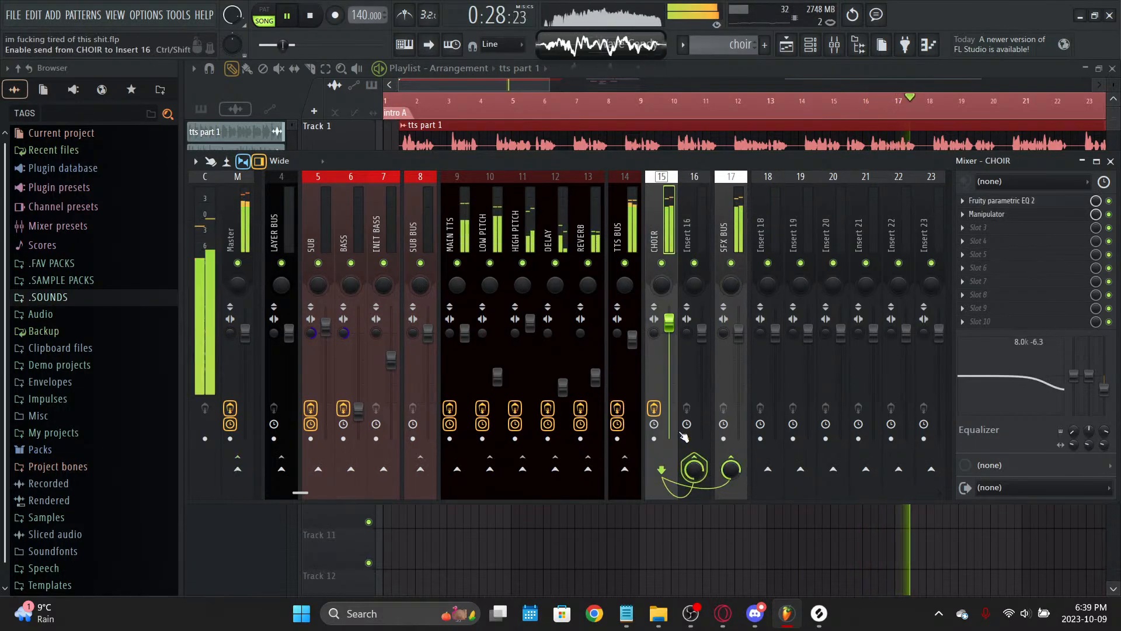
# Step: Load kHs Pitch Shifter on Insert 16, set its pitch to +12.00 semitones and close it
pyautogui.click(695, 368)
pyautogui.click(964, 201)
pyautogui.moveTo(974, 215)
pyautogui.click(428, 28)
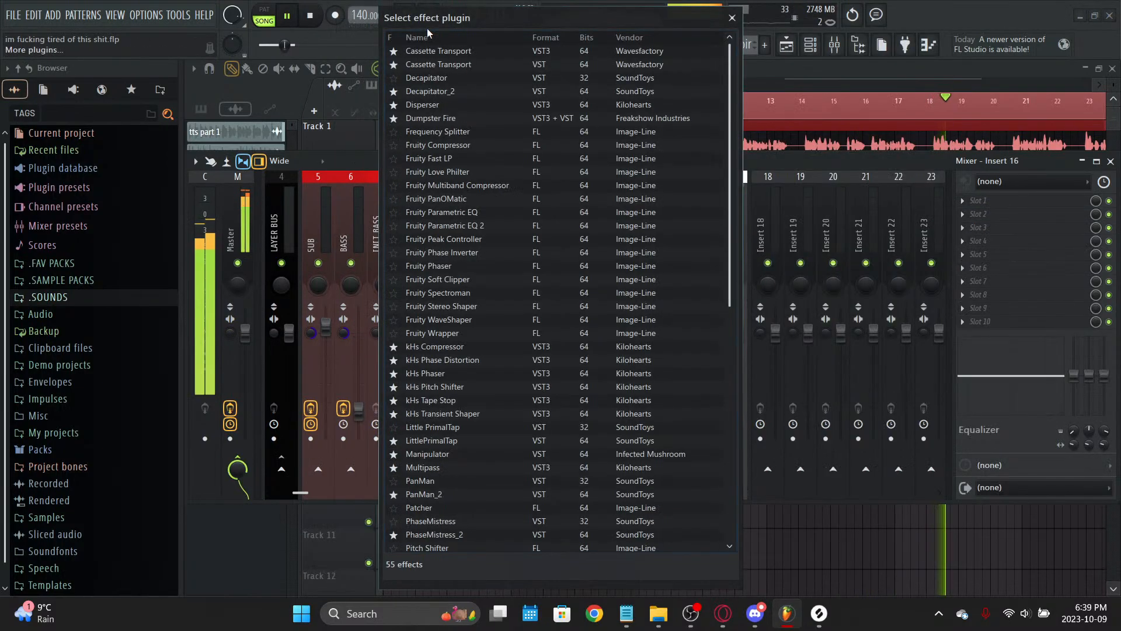
pyautogui.write('pitch')
pyautogui.doubleClick(462, 48)
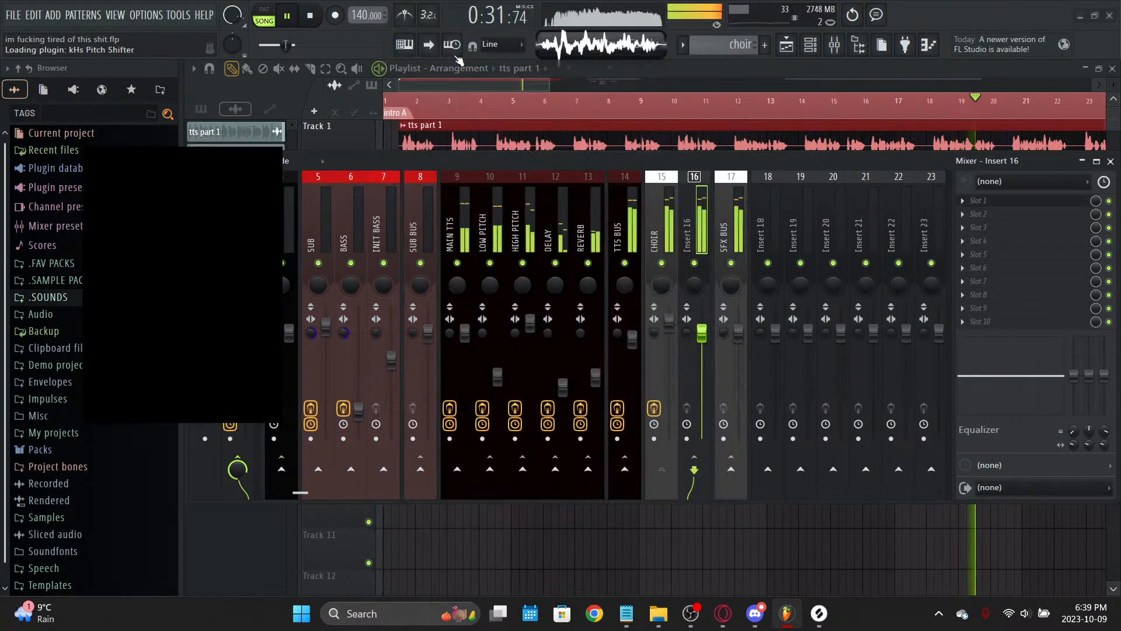
pyautogui.moveTo(175, 215); pyautogui.dragTo(175, 139)
pyautogui.click(276, 139)
# Step: Colour Insert 16 white to match the CHOIR track and set its volume to 74%
pyautogui.moveTo(702, 332); pyautogui.dragTo(704, 381)
pyautogui.rightClick(700, 185)
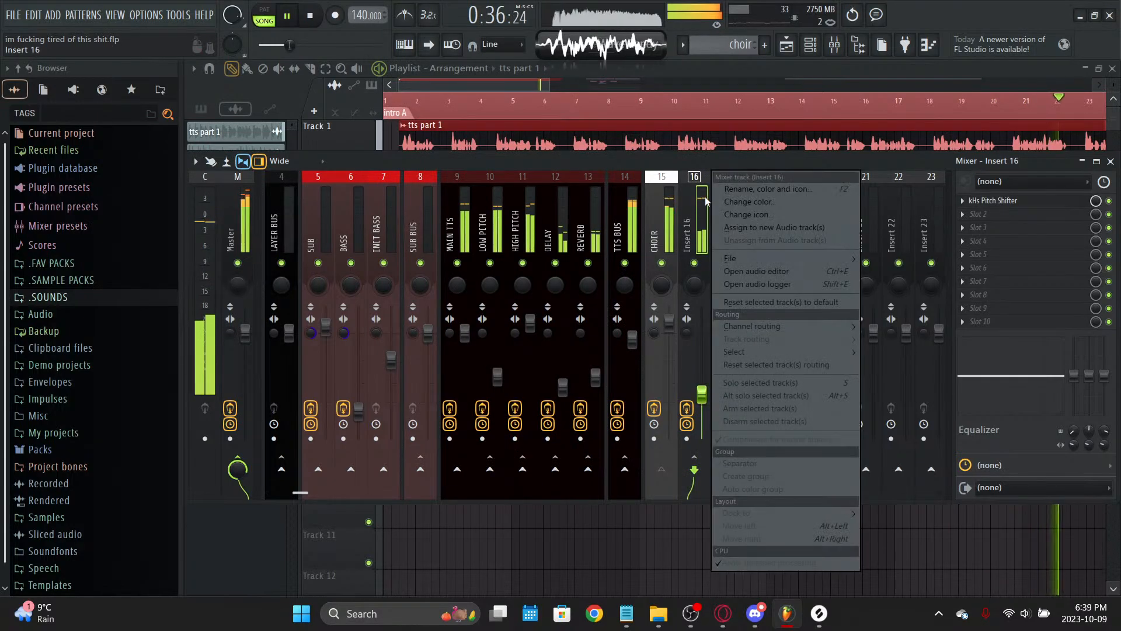
pyautogui.click(724, 202)
pyautogui.click(738, 397)
pyautogui.press('Return')
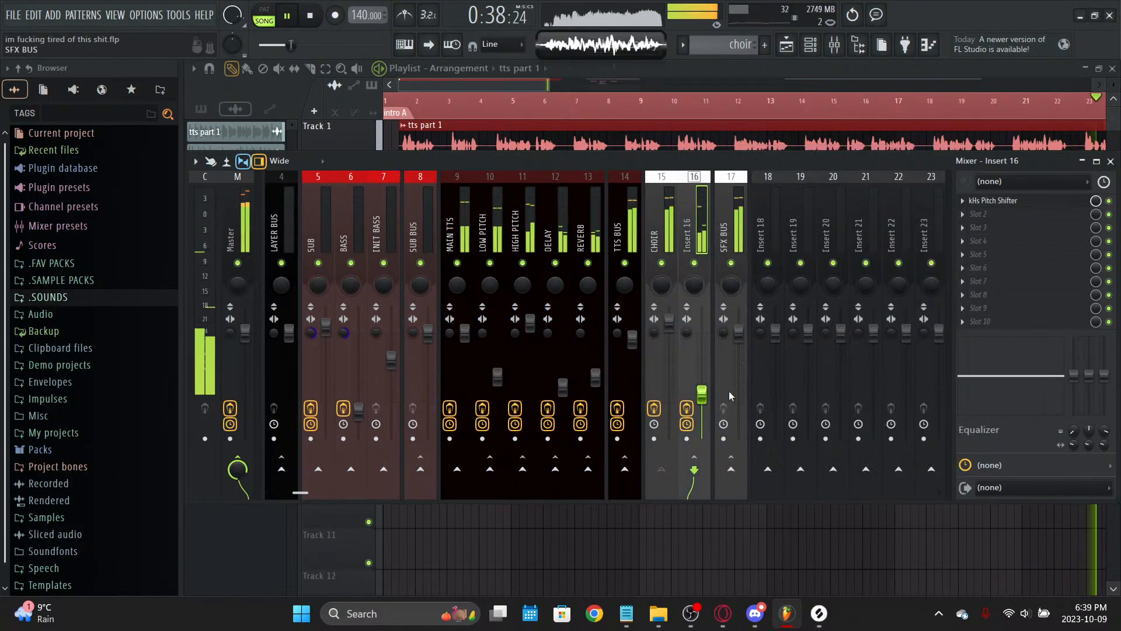
pyautogui.moveTo(707, 395); pyautogui.dragTo(710, 364)
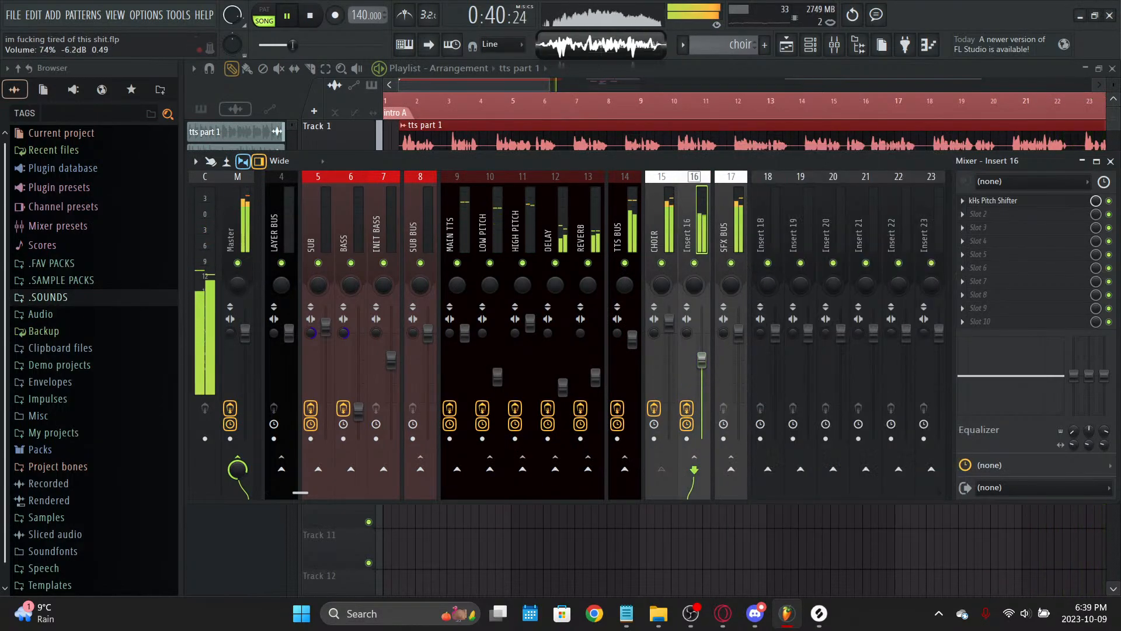
# Step: Set Insert 16's pitch shift to +6.00 semitones and raise its fader level with the neighbouring empty tracks
pyautogui.click(993, 200)
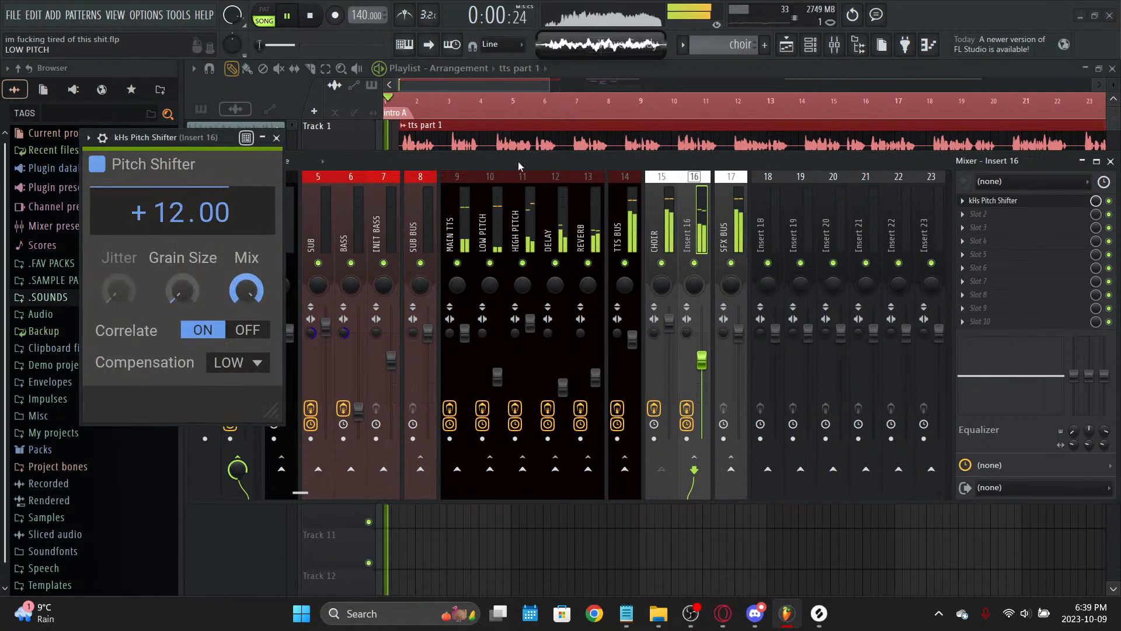
pyautogui.scroll(-1, 157, 219)
pyautogui.scroll(-4, 158, 219)
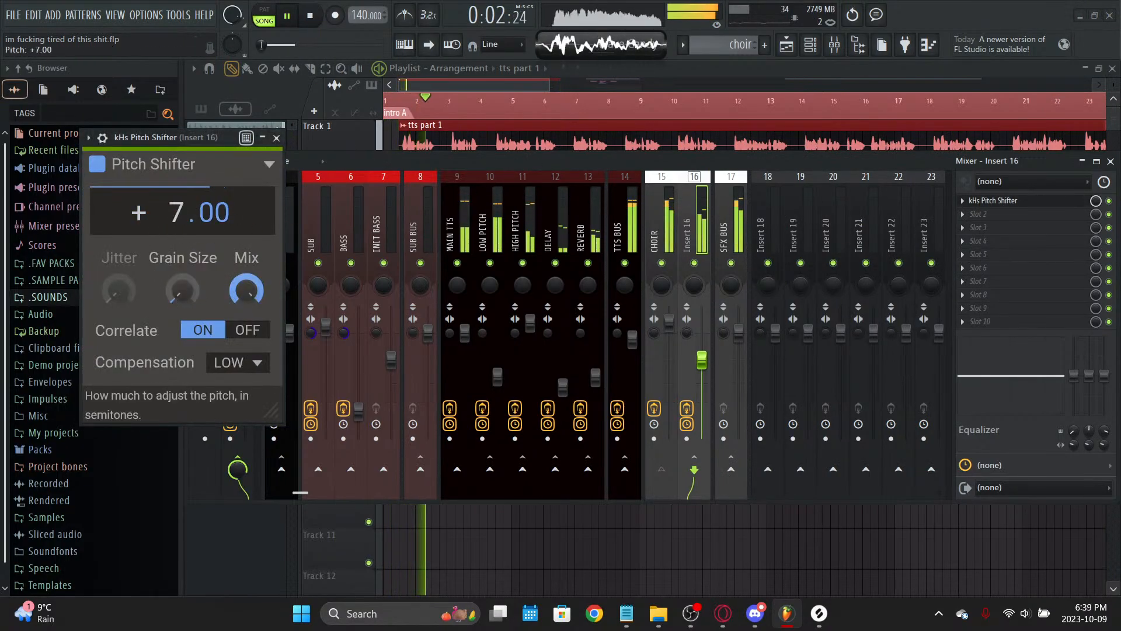
pyautogui.scroll(-1, 158, 218)
pyautogui.moveTo(703, 360); pyautogui.dragTo(702, 333)
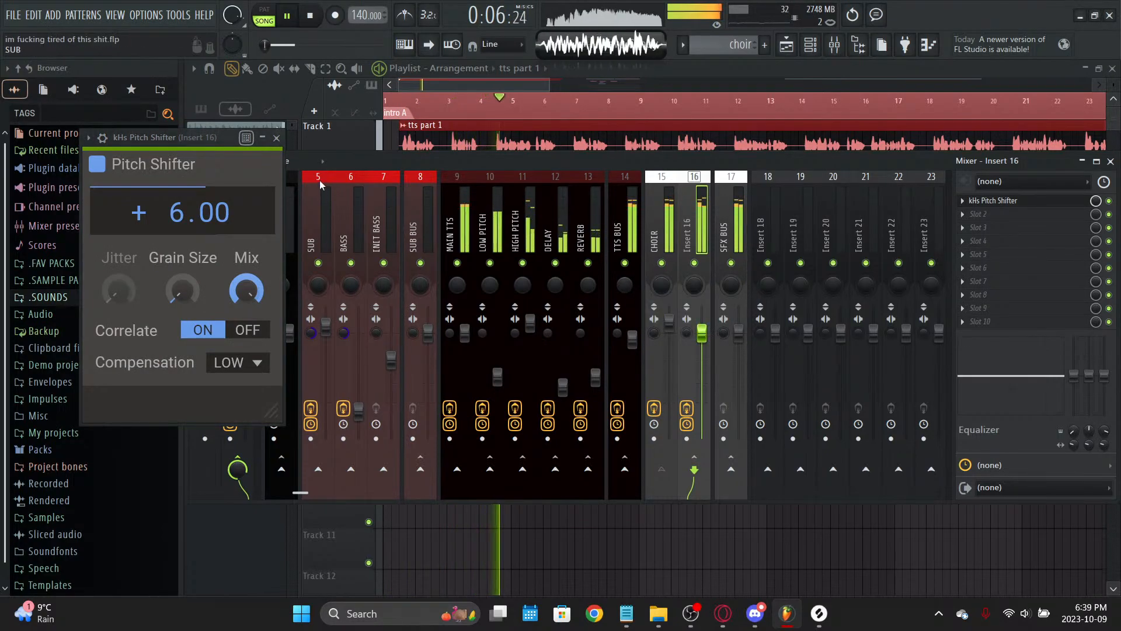
pyautogui.click(277, 138)
# Step: Route Insert 16 only to the SFX BUS and rename it CHOIR LAYER
pyautogui.rightClick(700, 234)
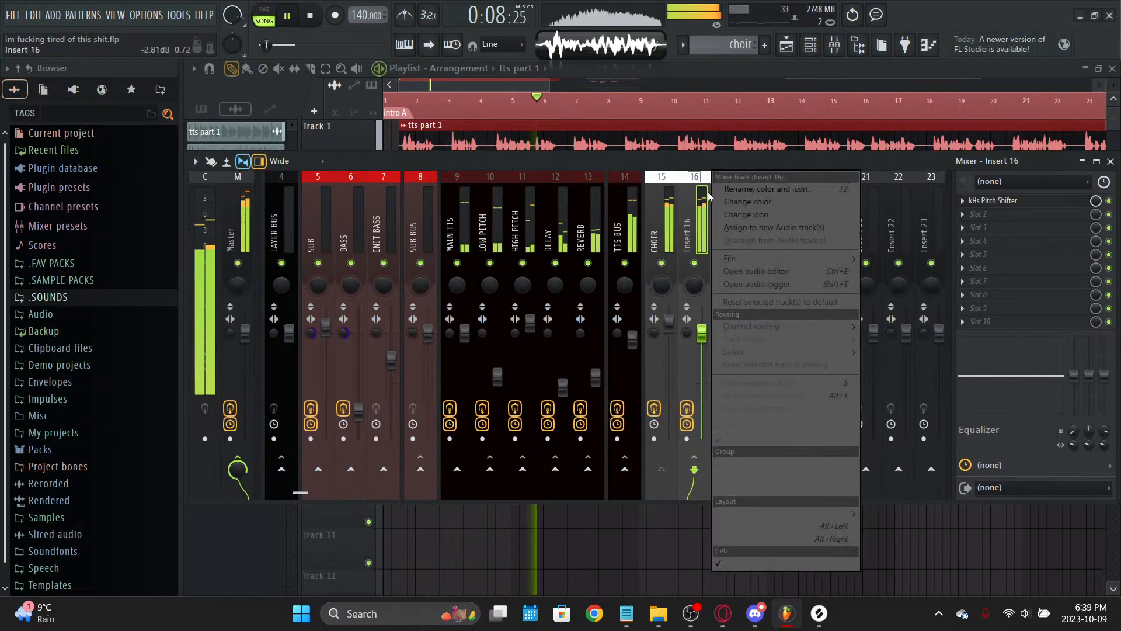
pyautogui.click(731, 470)
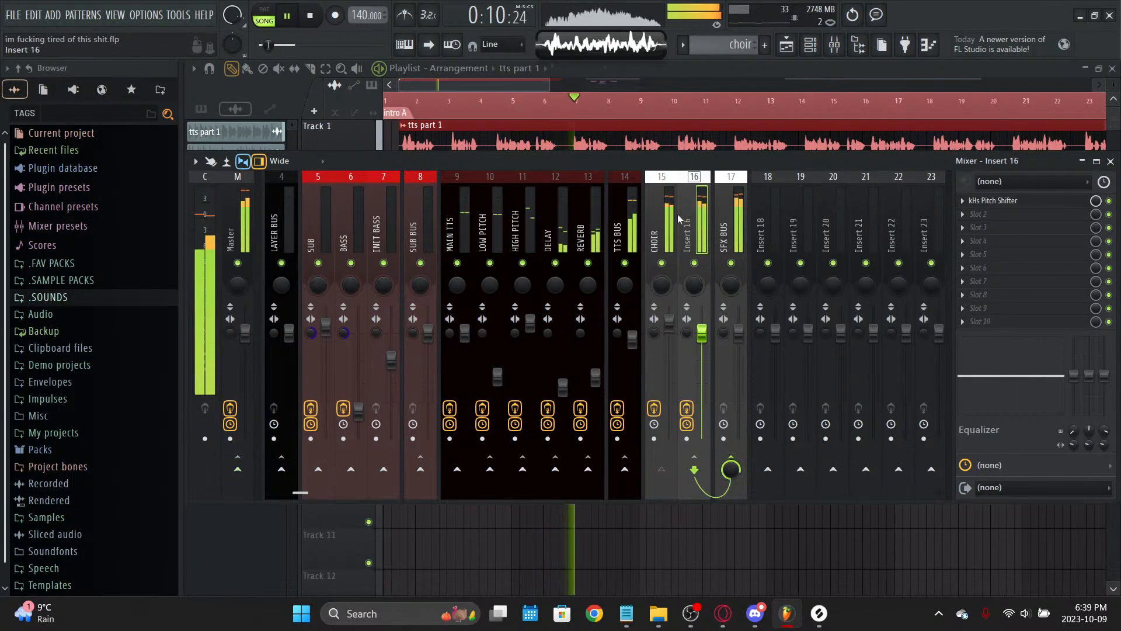
pyautogui.rightClick(704, 222)
pyautogui.click(730, 189)
pyautogui.write('CH')
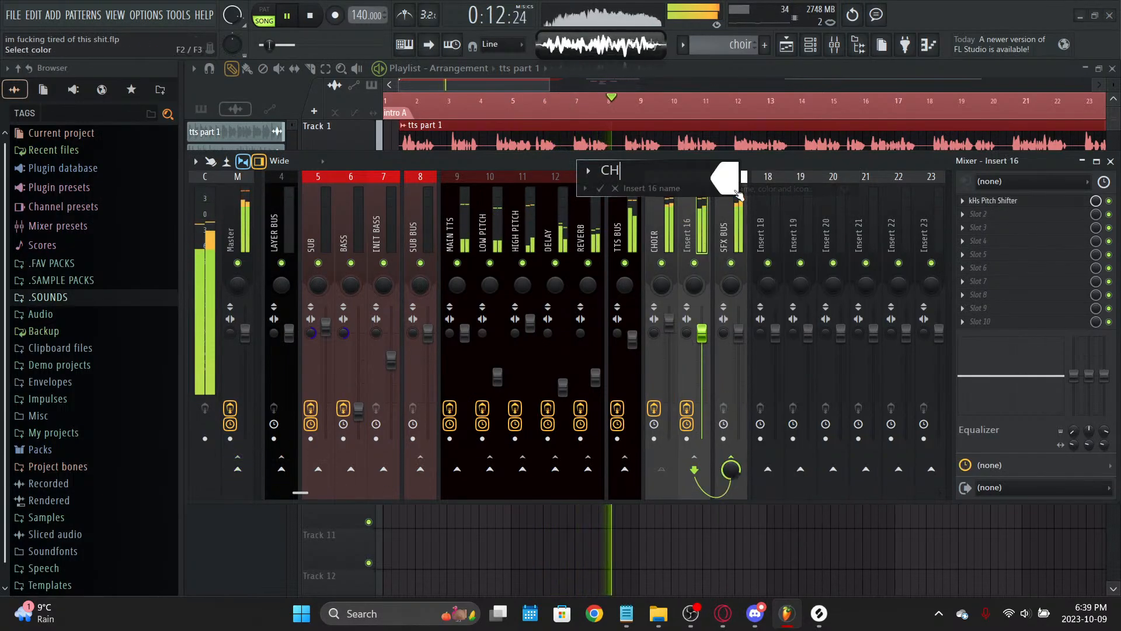
pyautogui.write('OIR LAYER')
pyautogui.press('Return')
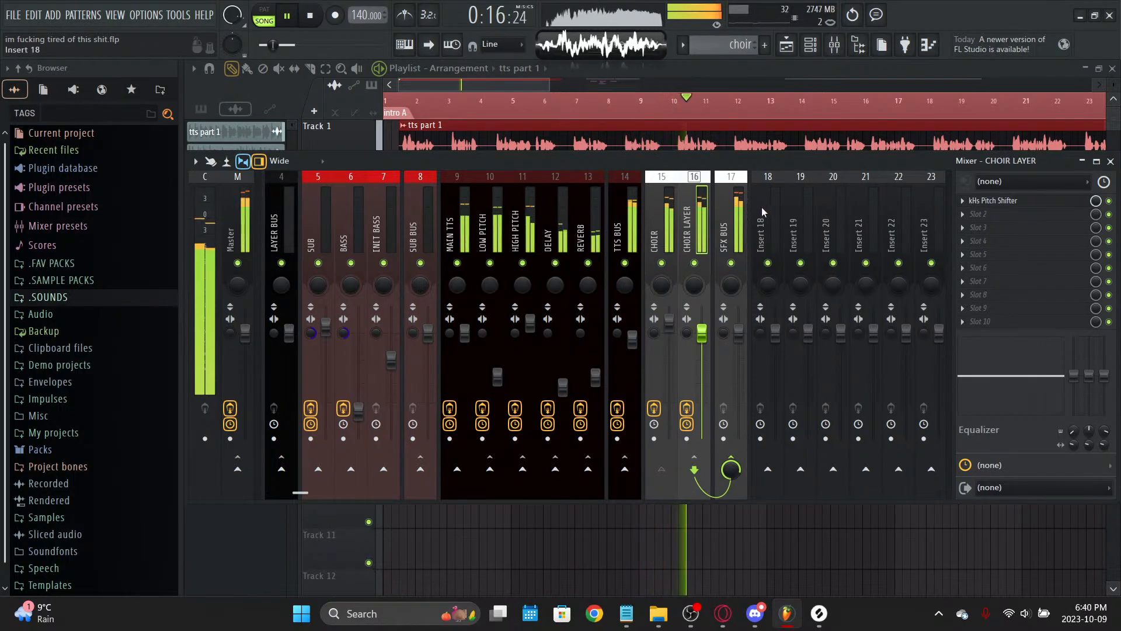
# Step: Move an empty insert beside CHOIR LAYER, then send CHOIR LAYER and CHOIR to it instead of the SFX BUS
pyautogui.click(786, 221)
pyautogui.hotkey('alt', 'Left')
pyautogui.hotkey('alt', 'Left')
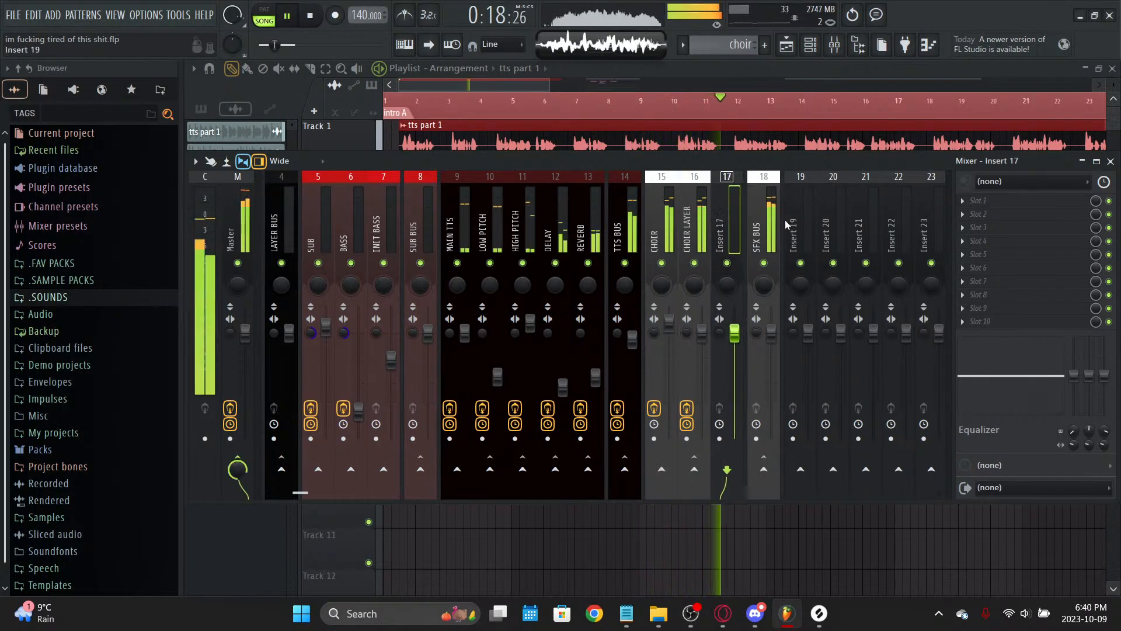
pyautogui.click(691, 213)
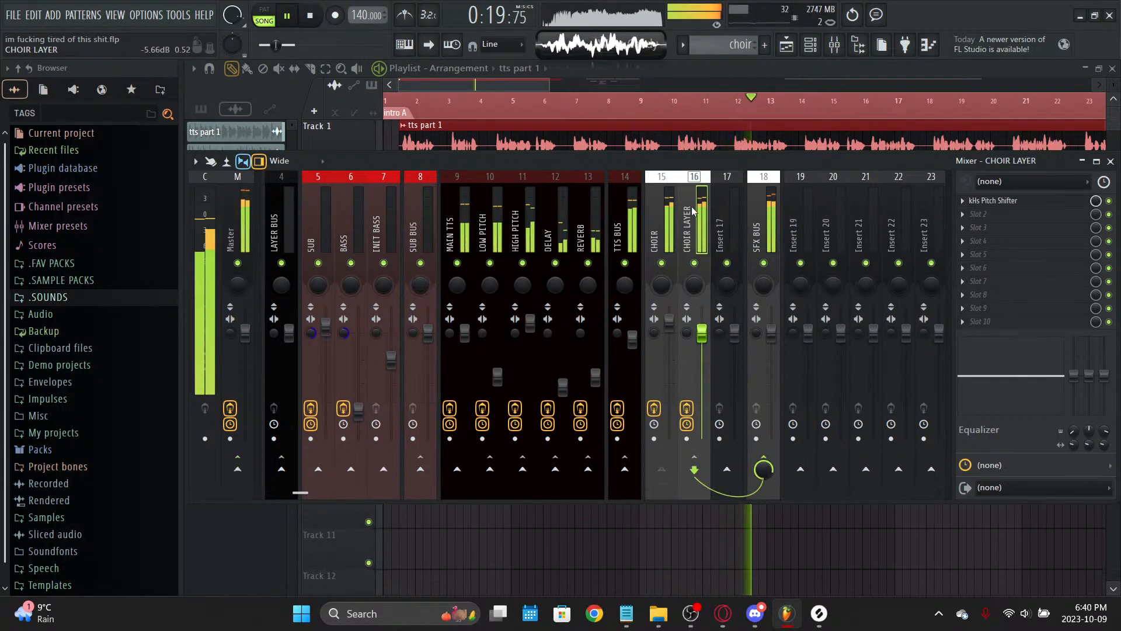
pyautogui.click(763, 460)
pyautogui.click(728, 469)
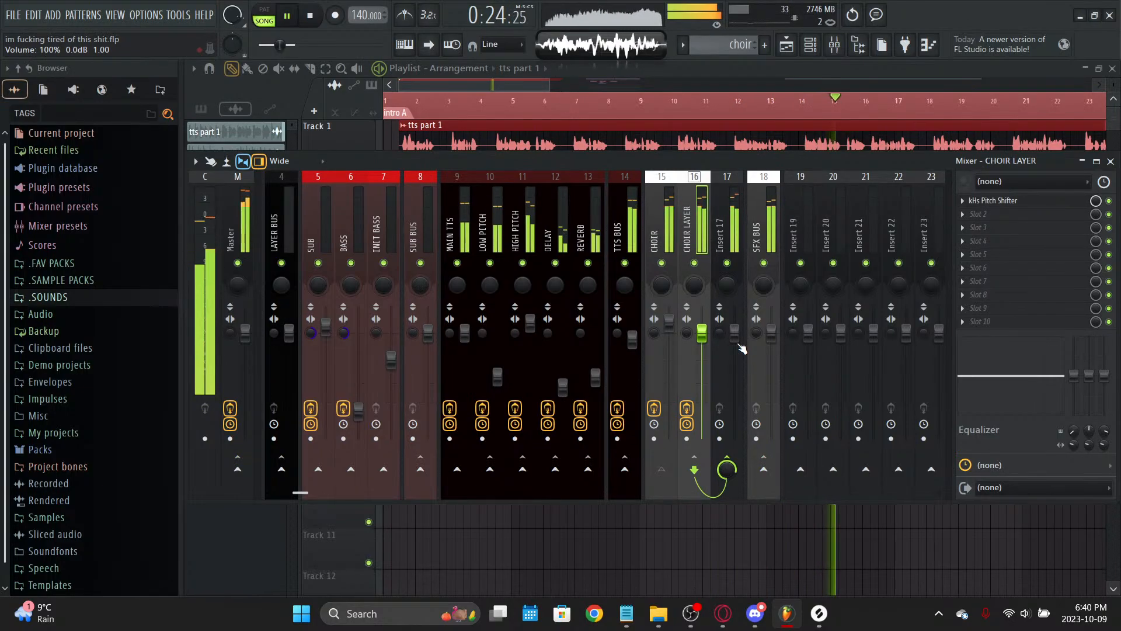
pyautogui.click(662, 233)
pyautogui.click(728, 468)
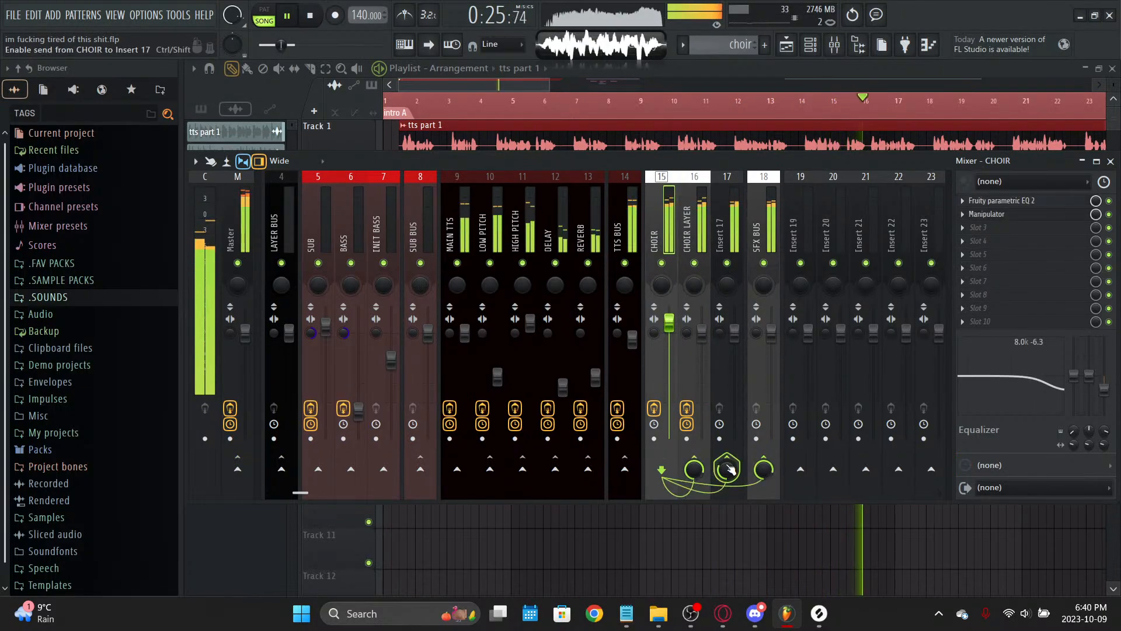
pyautogui.click(766, 464)
# Step: Route Insert 17 only to the SFX BUS and rename it as the choir bus
pyautogui.rightClick(717, 230)
pyautogui.click(730, 402)
pyautogui.click(764, 466)
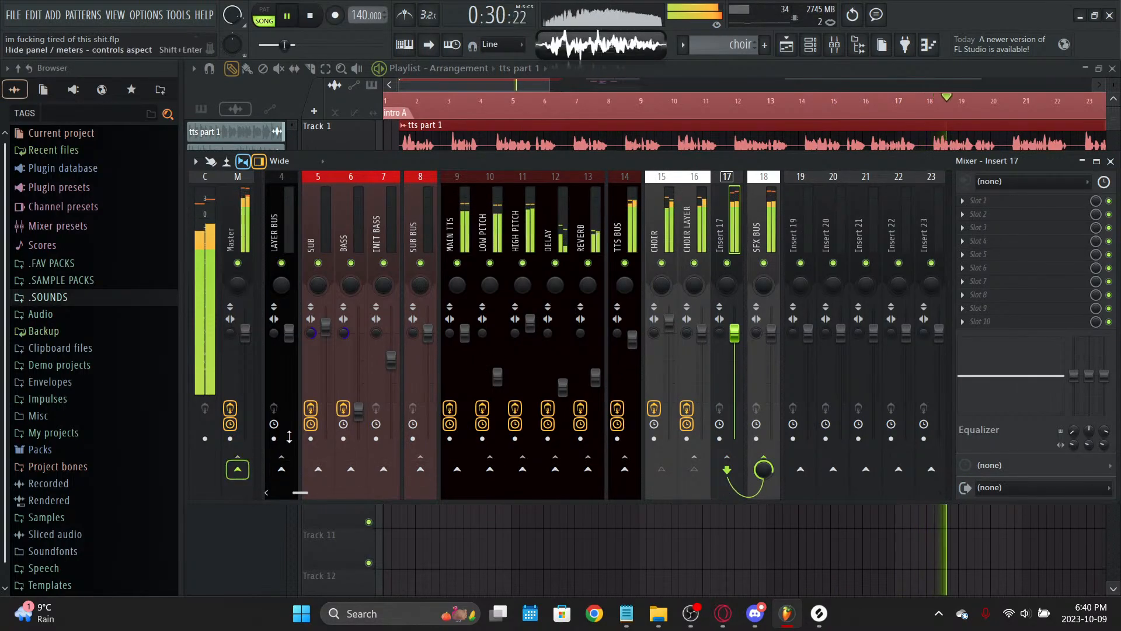
pyautogui.rightClick(737, 175)
pyautogui.click(778, 188)
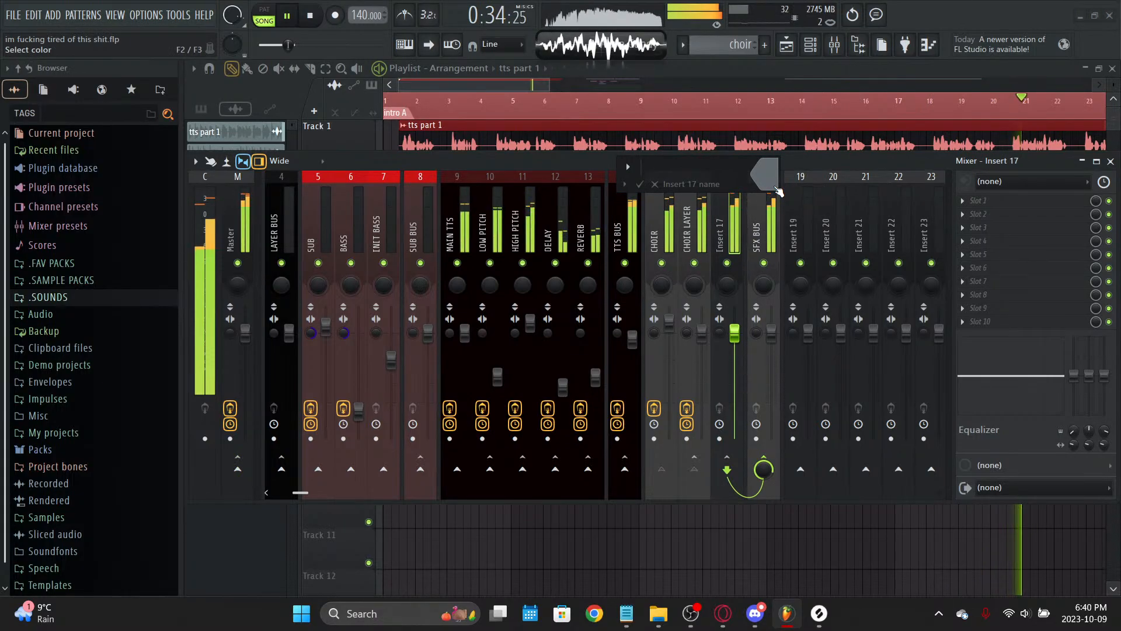
pyautogui.write('BUS')
pyautogui.press('Return')
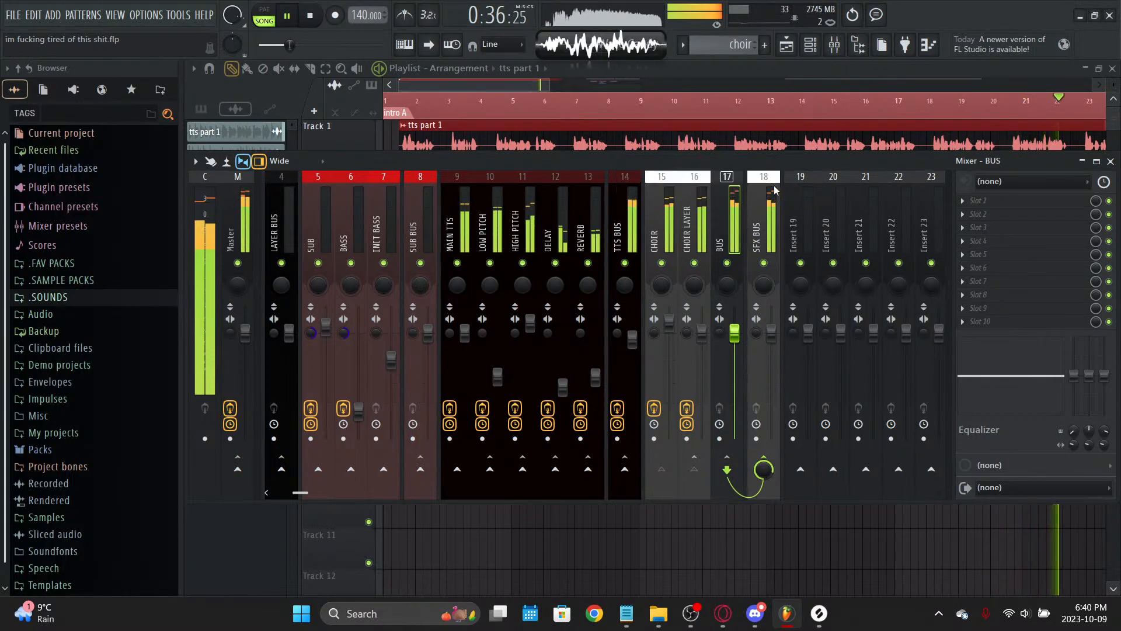
pyautogui.rightClick(735, 180)
pyautogui.click(781, 189)
pyautogui.write('CHOIE ')
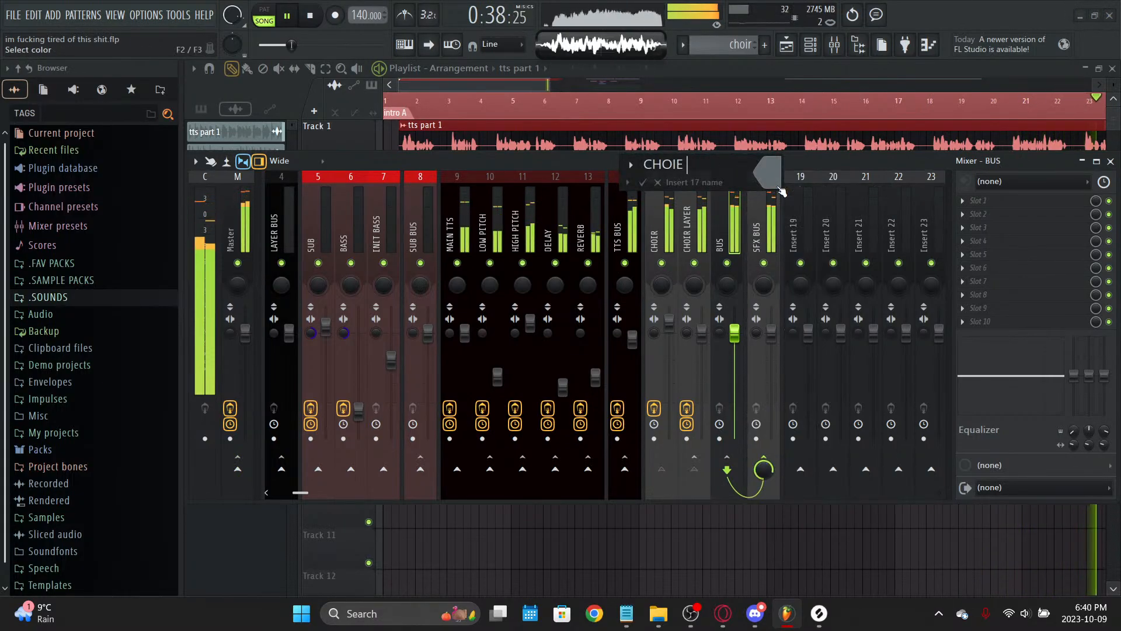
pyautogui.write('BUS')
pyautogui.press('Return')
# Step: Try the Hardcore effect on the CHOIR BUS at a 50% mix level and remove it from the slot
pyautogui.click(1021, 208)
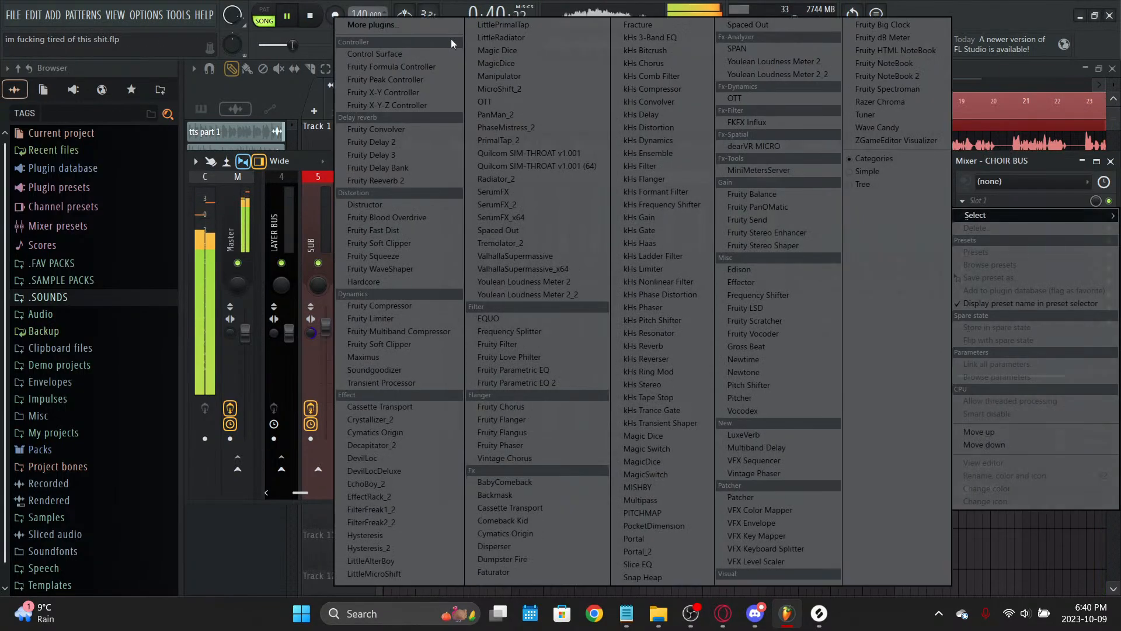
pyautogui.click(451, 39)
pyautogui.write('hardc')
pyautogui.doubleClick(442, 53)
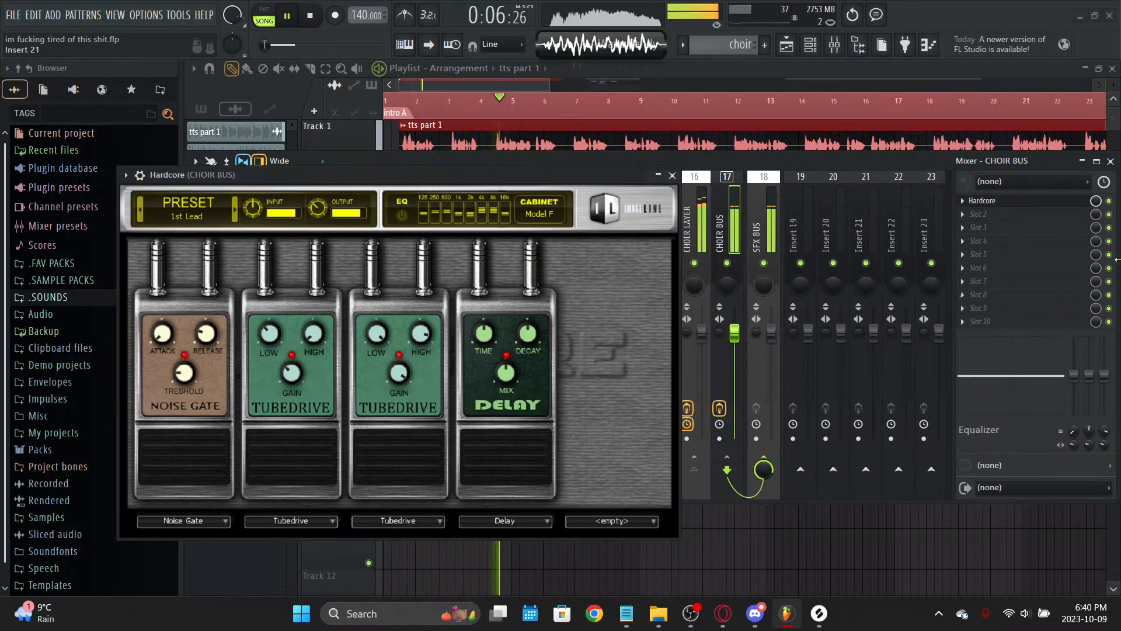
pyautogui.moveTo(1096, 201); pyautogui.dragTo(1095, 235)
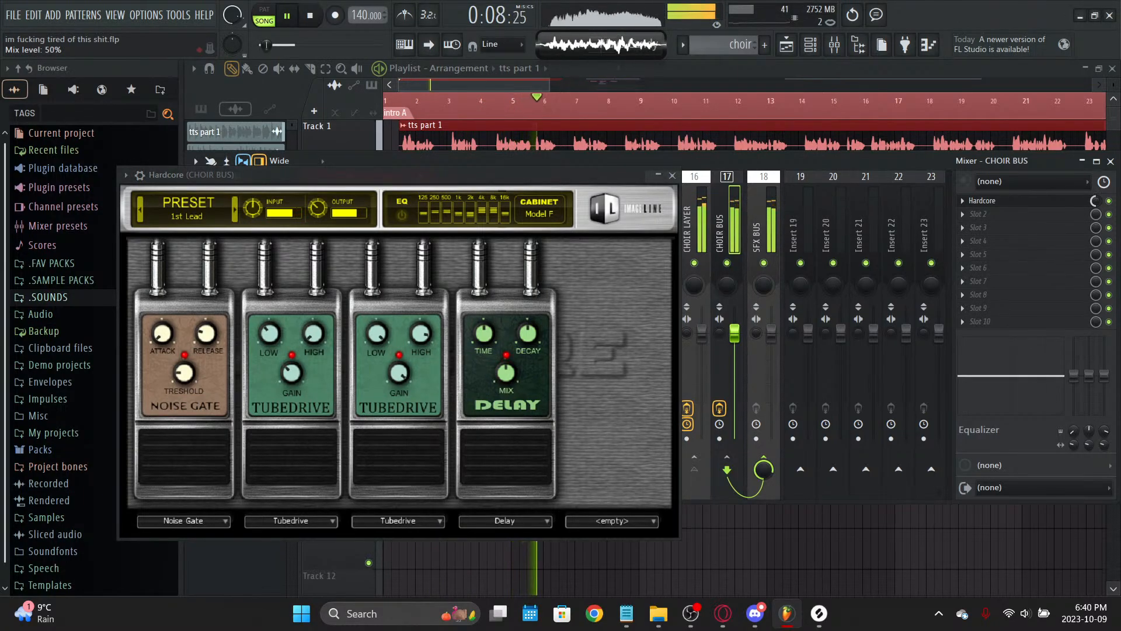
pyautogui.click(672, 175)
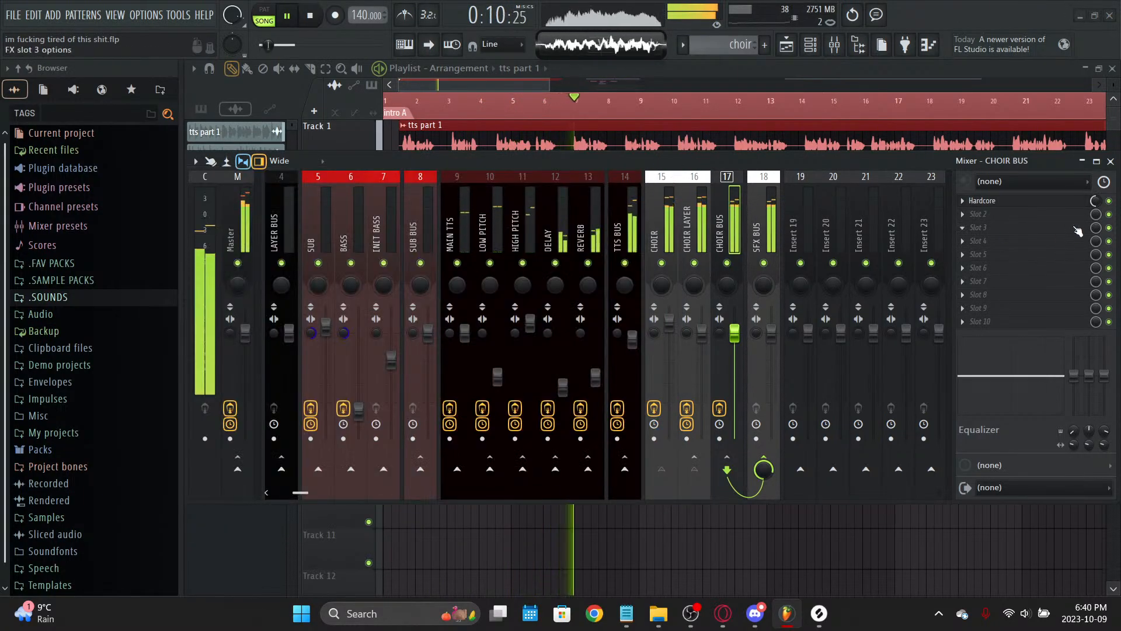
pyautogui.click(964, 202)
pyautogui.click(972, 228)
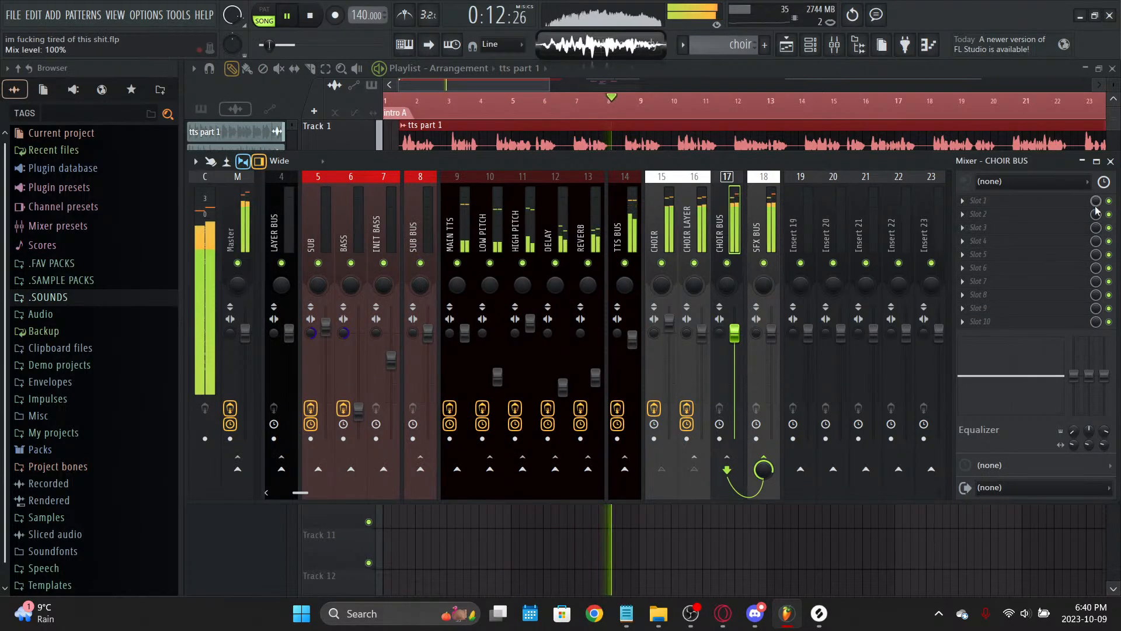
# Step: Load the MISHBY effect in the first slot of the CHOIR BUS
pyautogui.click(981, 200)
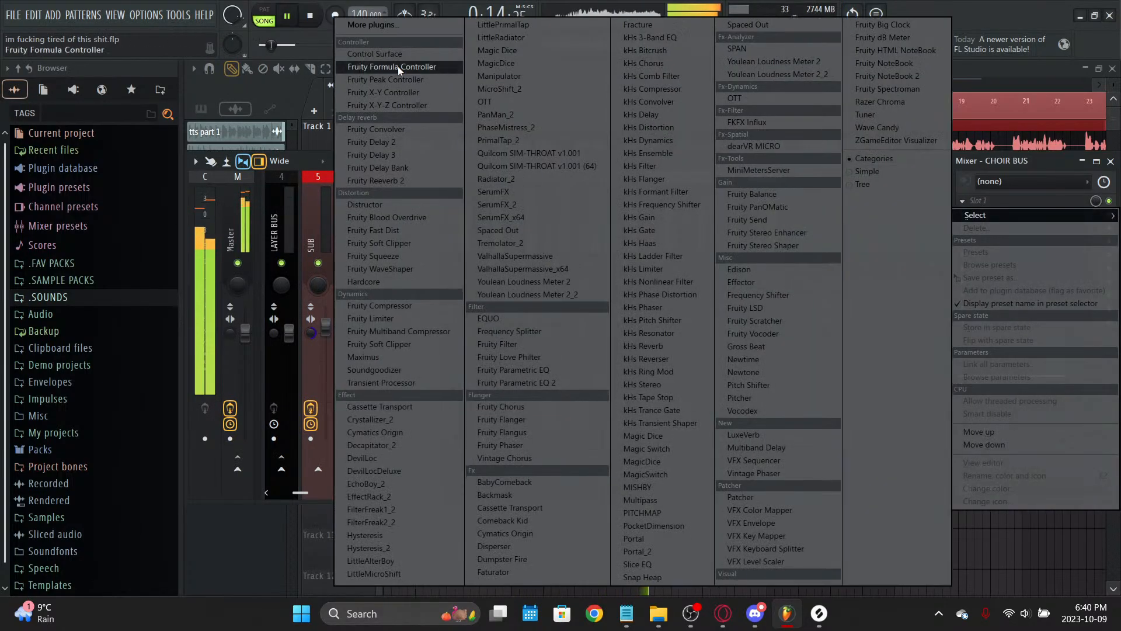
pyautogui.click(404, 26)
pyautogui.write('mishb')
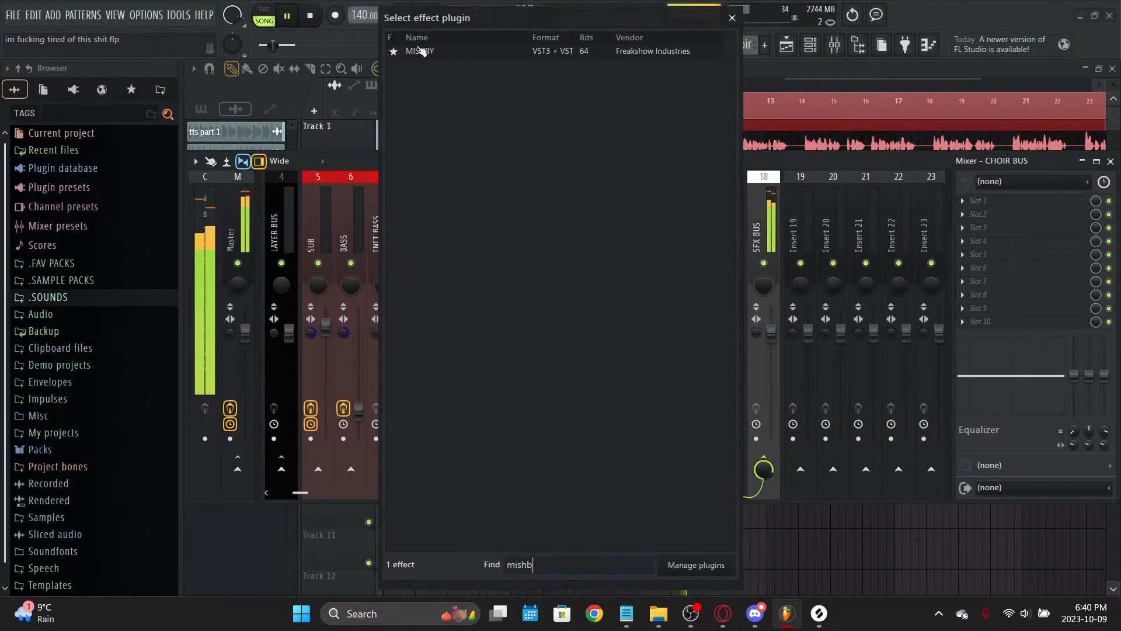
pyautogui.doubleClick(424, 53)
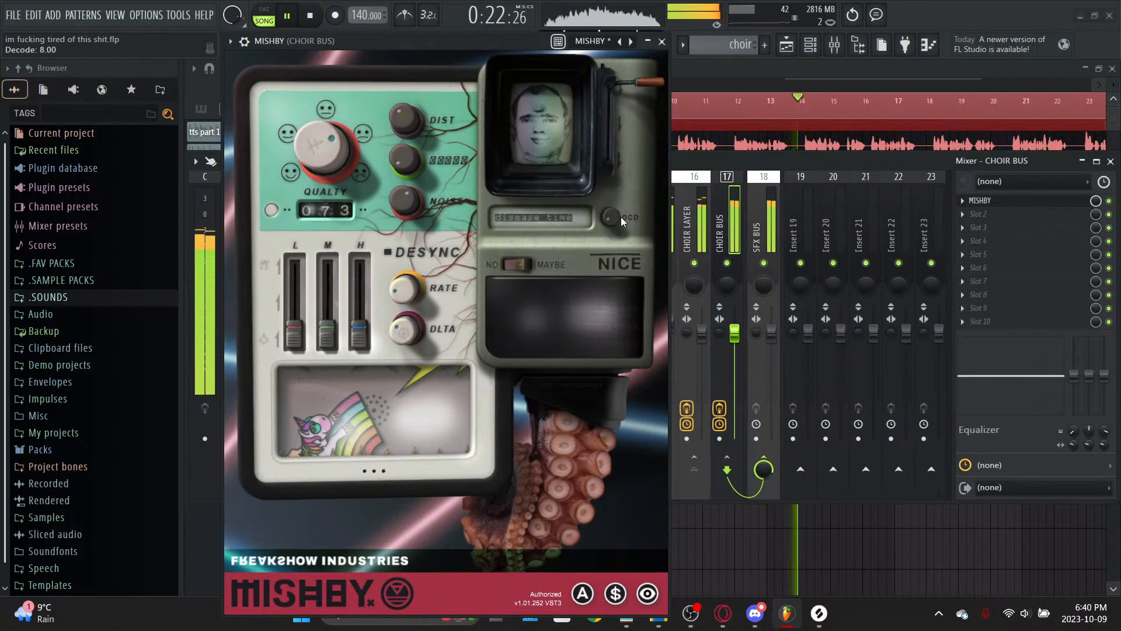
# Step: Set MISHBY's Self-Care to 97.80 and Quality to 100 while auditioning the choir, and save the project
pyautogui.moveTo(637, 87); pyautogui.dragTo(642, 159)
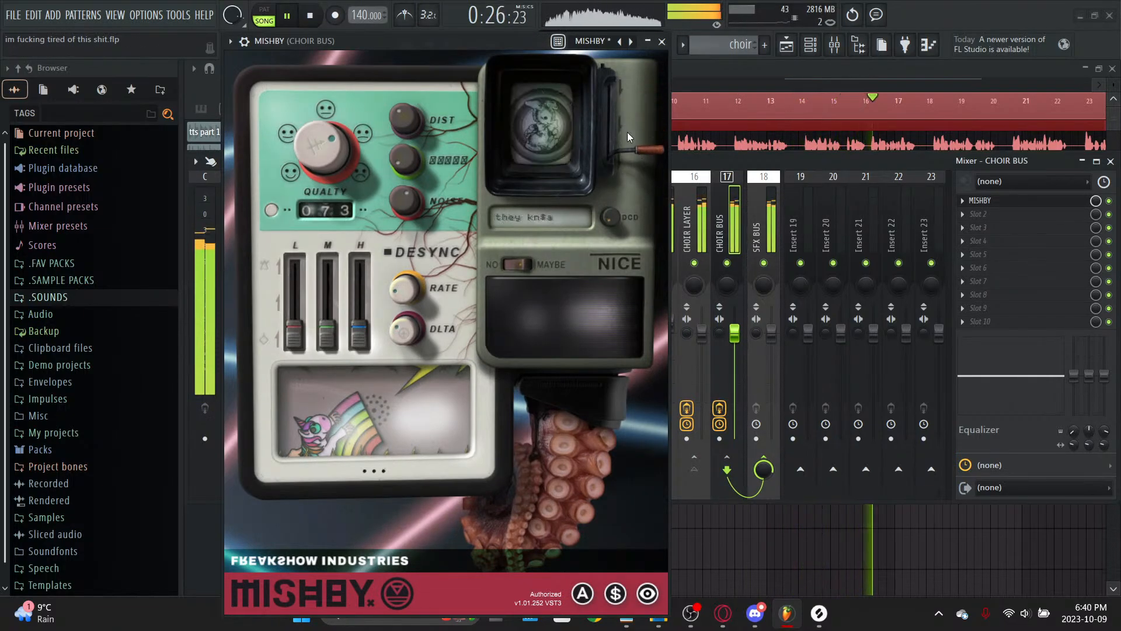
pyautogui.moveTo(646, 121); pyautogui.dragTo(637, 91)
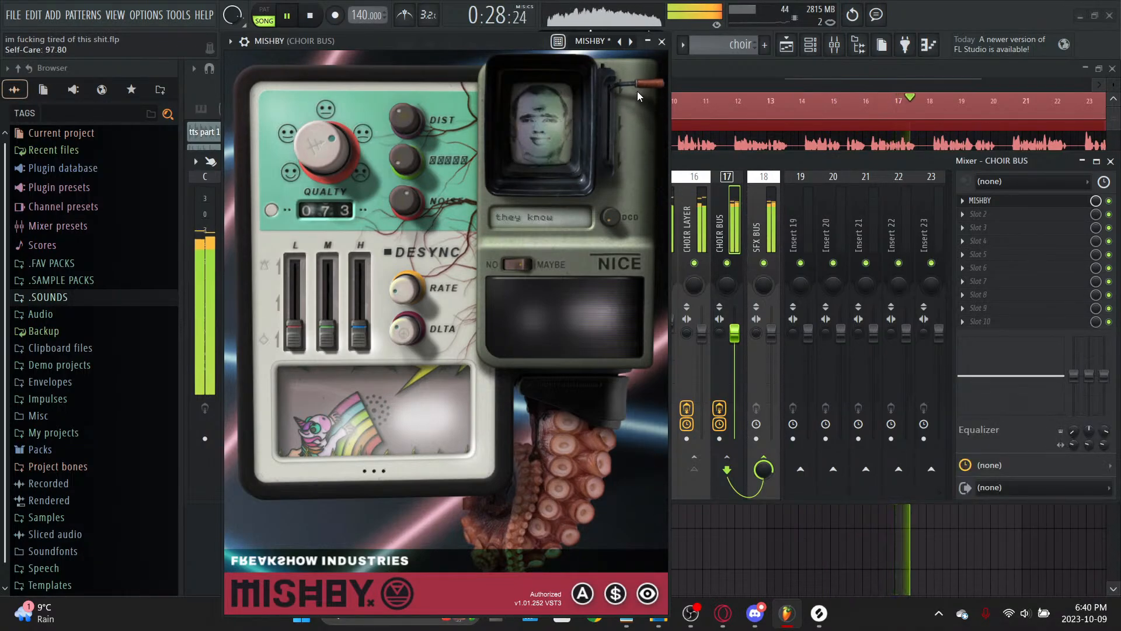
pyautogui.moveTo(336, 141); pyautogui.dragTo(356, 66)
pyautogui.moveTo(333, 153); pyautogui.dragTo(337, 168)
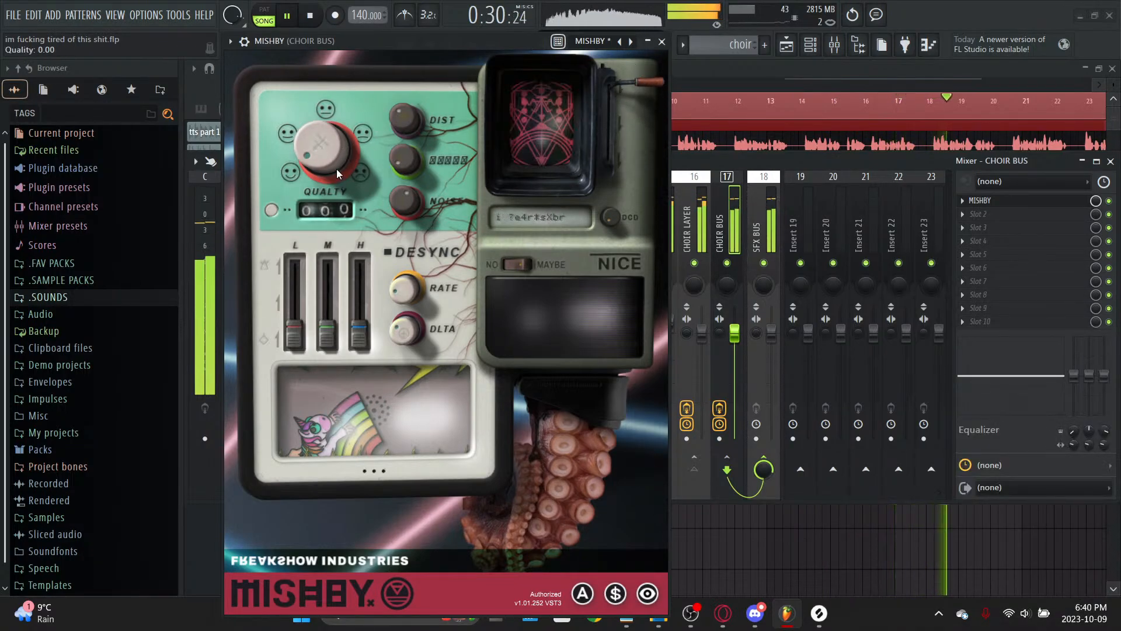
pyautogui.moveTo(407, 202); pyautogui.dragTo(488, 120)
pyautogui.moveTo(318, 153); pyautogui.dragTo(391, 92)
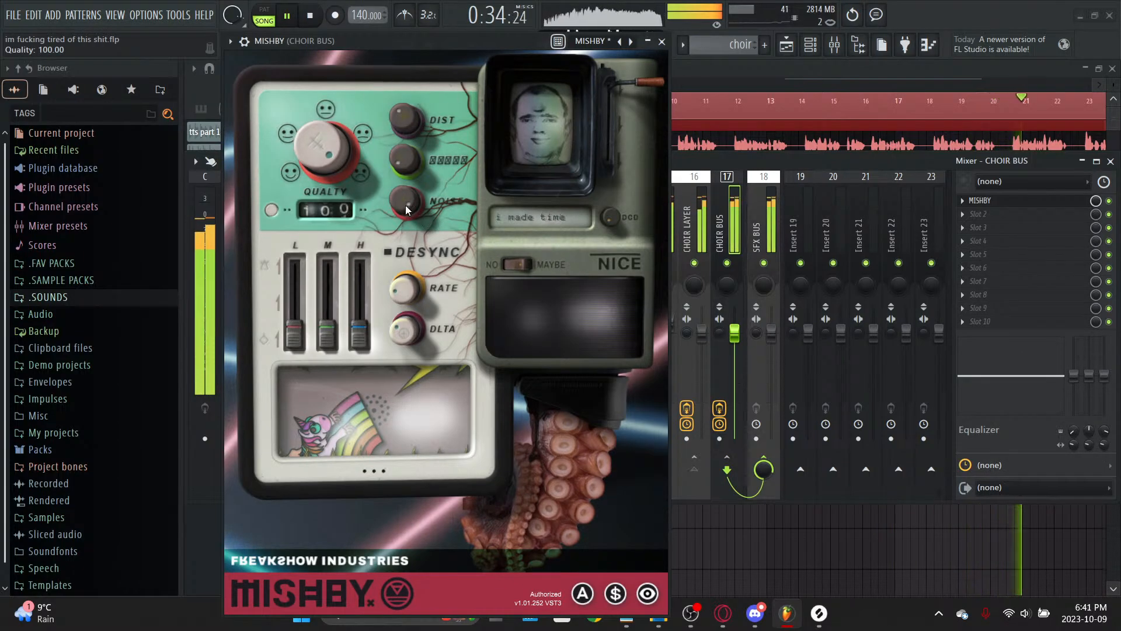
pyautogui.hotkey('ctrl', 's')
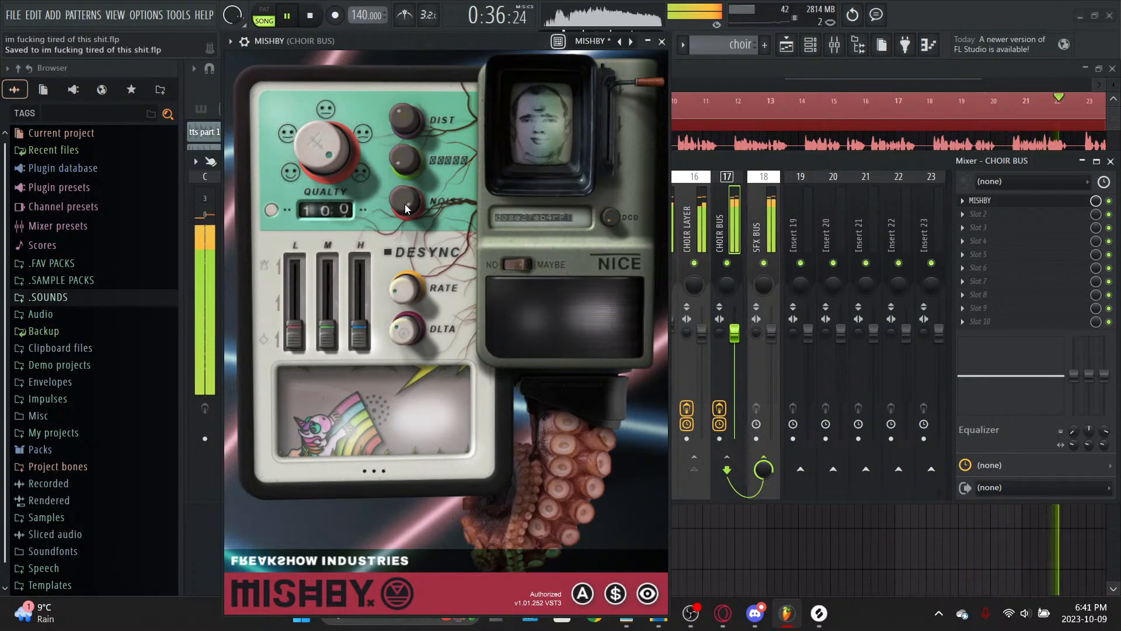
# Step: Turn down MISHBY's Noise level, stop playback and close the effect window
pyautogui.moveTo(405, 205); pyautogui.dragTo(419, 248)
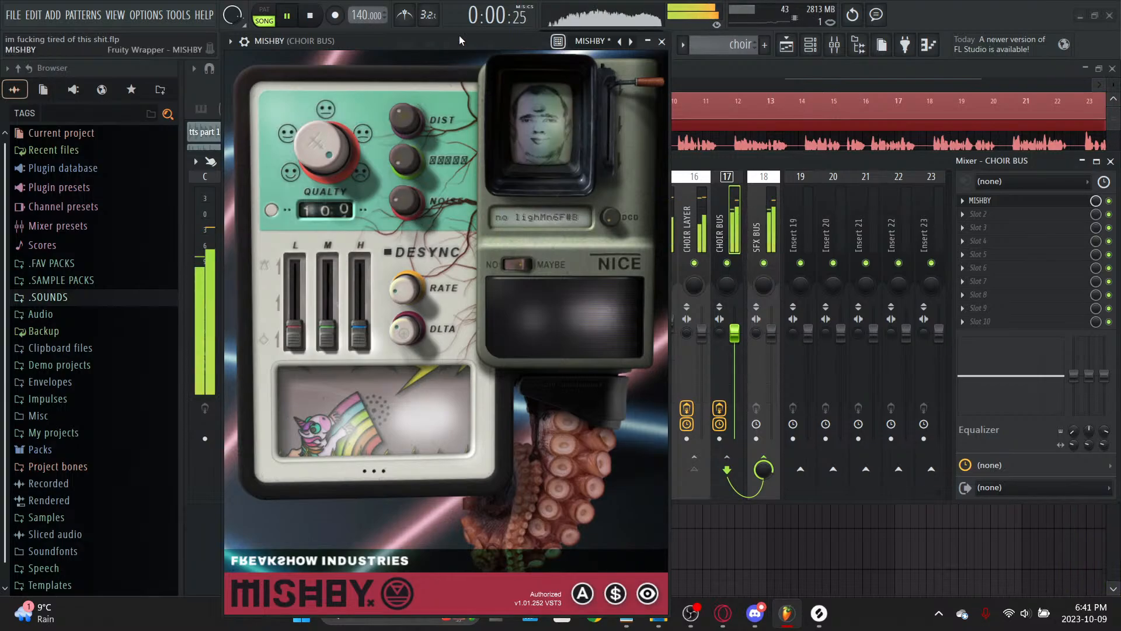
pyautogui.click(309, 16)
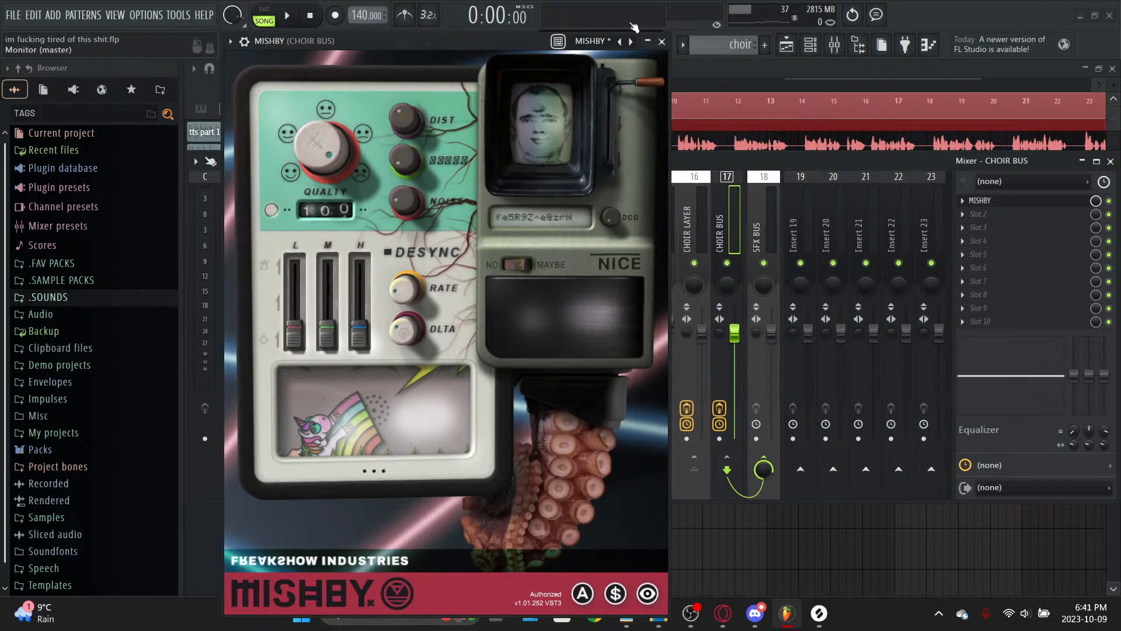
pyautogui.click(662, 41)
# Step: Check the whole playlist arrangement and the time spent on the project in the project info
pyautogui.press('F9')
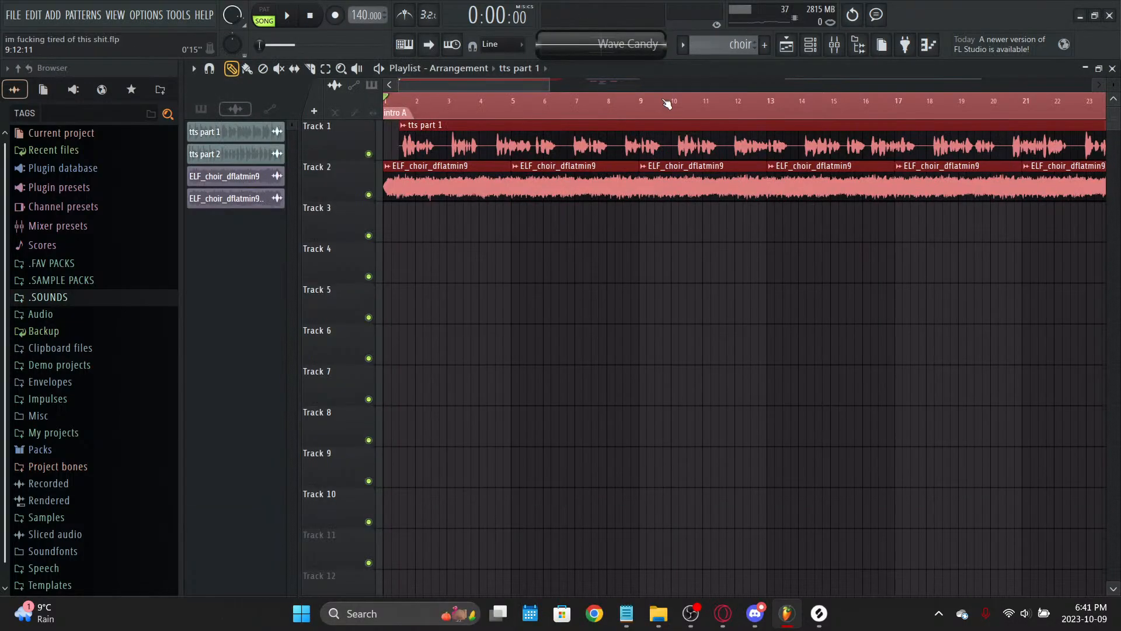
pyautogui.scroll(-4, 668, 105)
pyautogui.click(800, 226)
pyautogui.rightClick(800, 226)
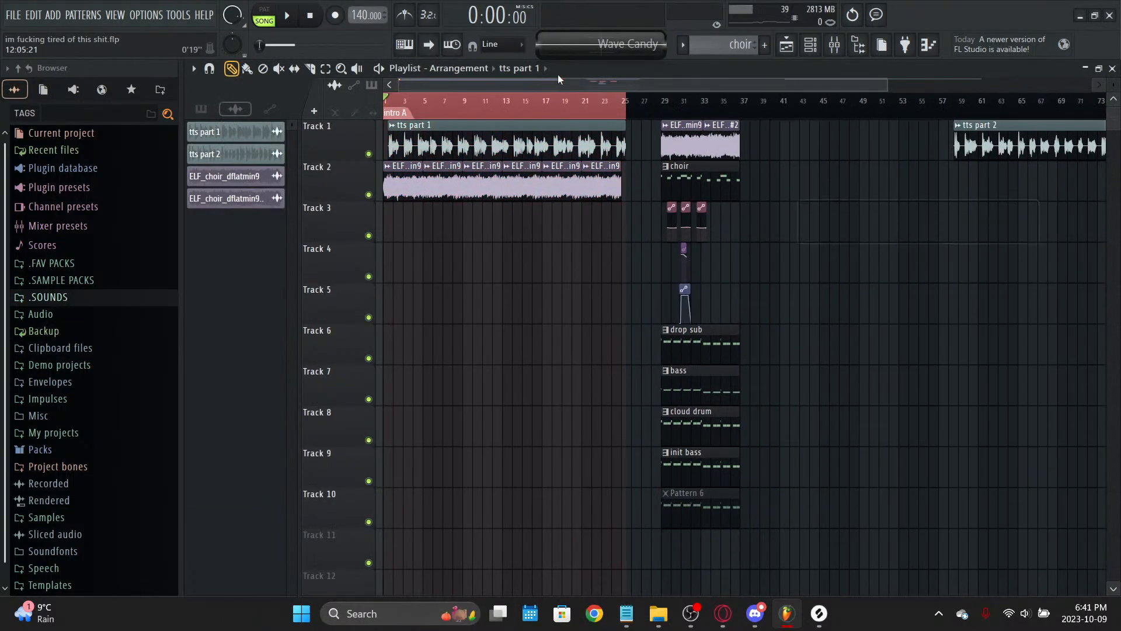
pyautogui.click(830, 51)
pyautogui.click(877, 13)
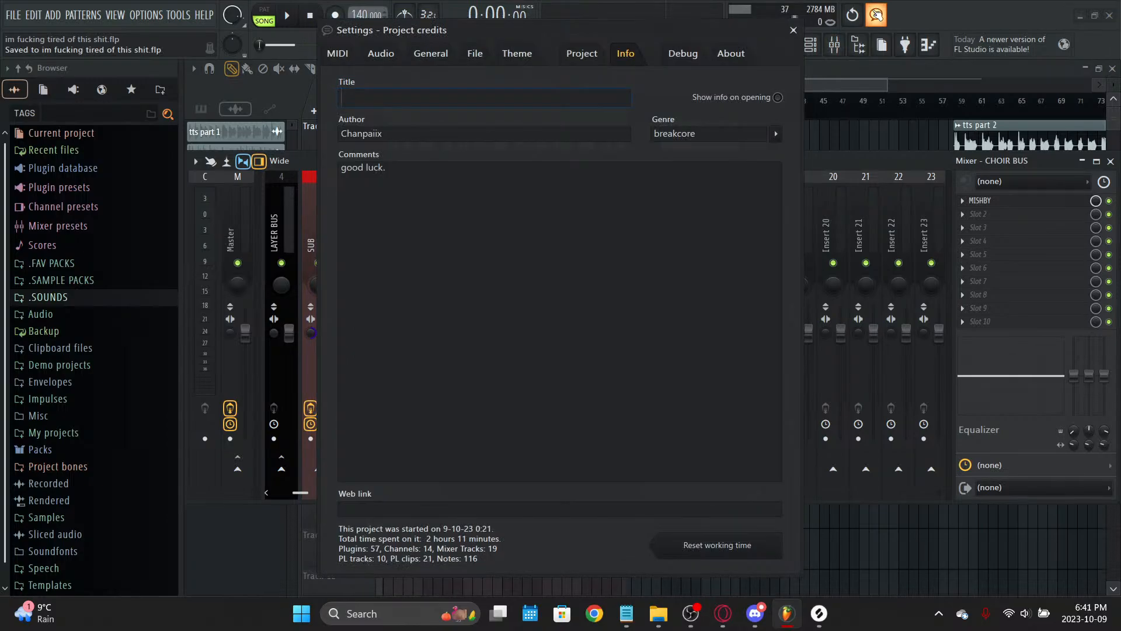
pyautogui.click(876, 13)
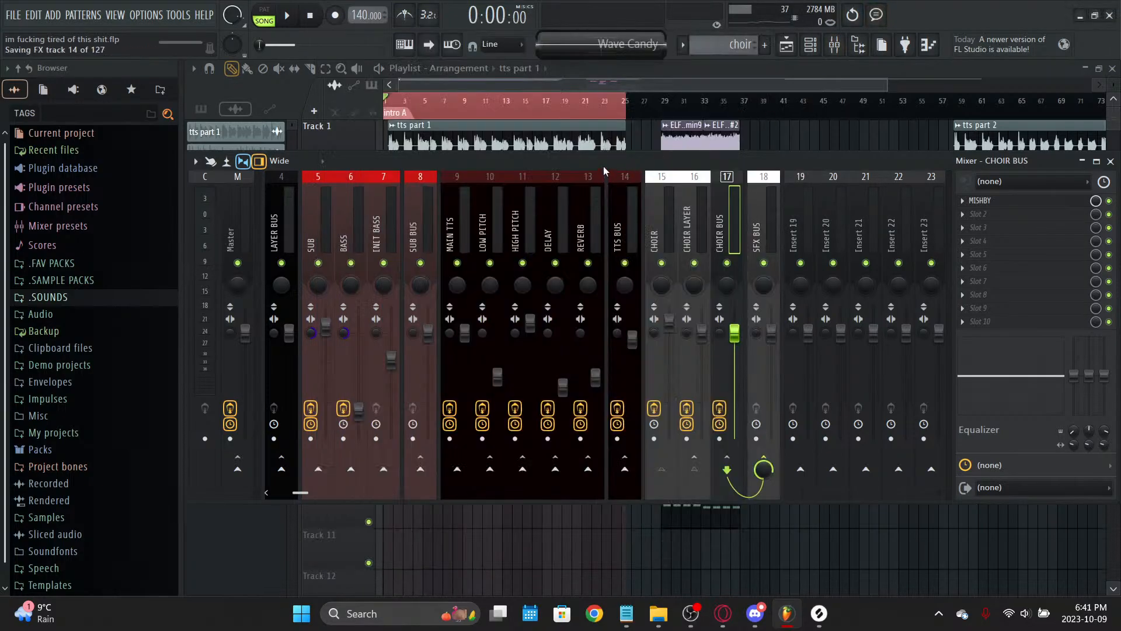
# Step: Play the song and inspect the effect chains on the Master and TTS BUS tracks
pyautogui.press('space')
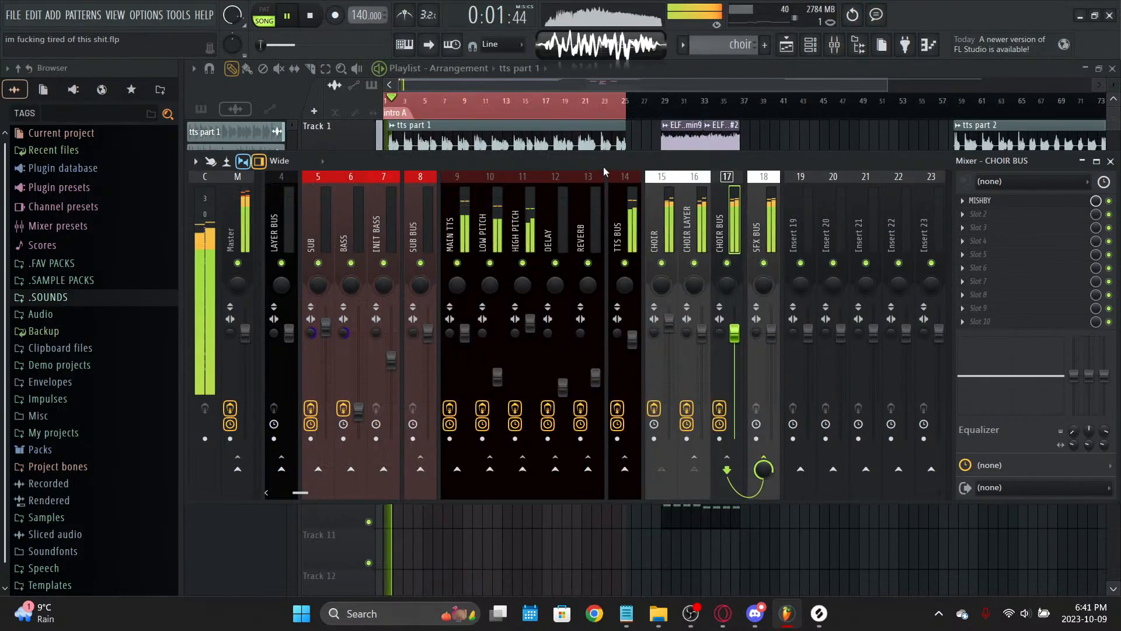
pyautogui.click(230, 315)
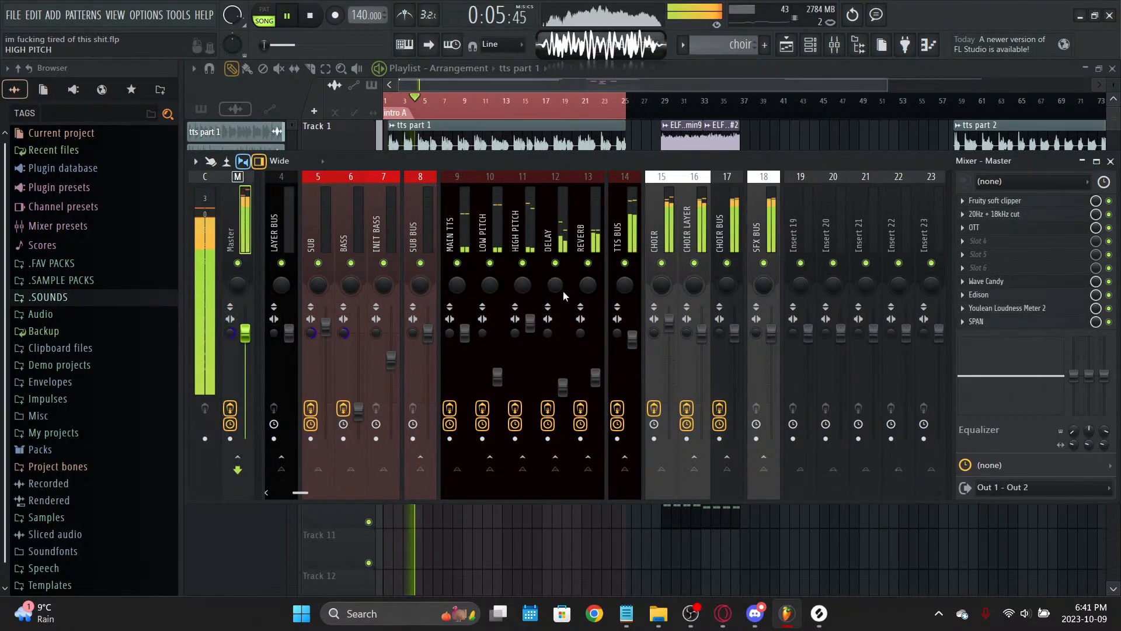
pyautogui.click(624, 275)
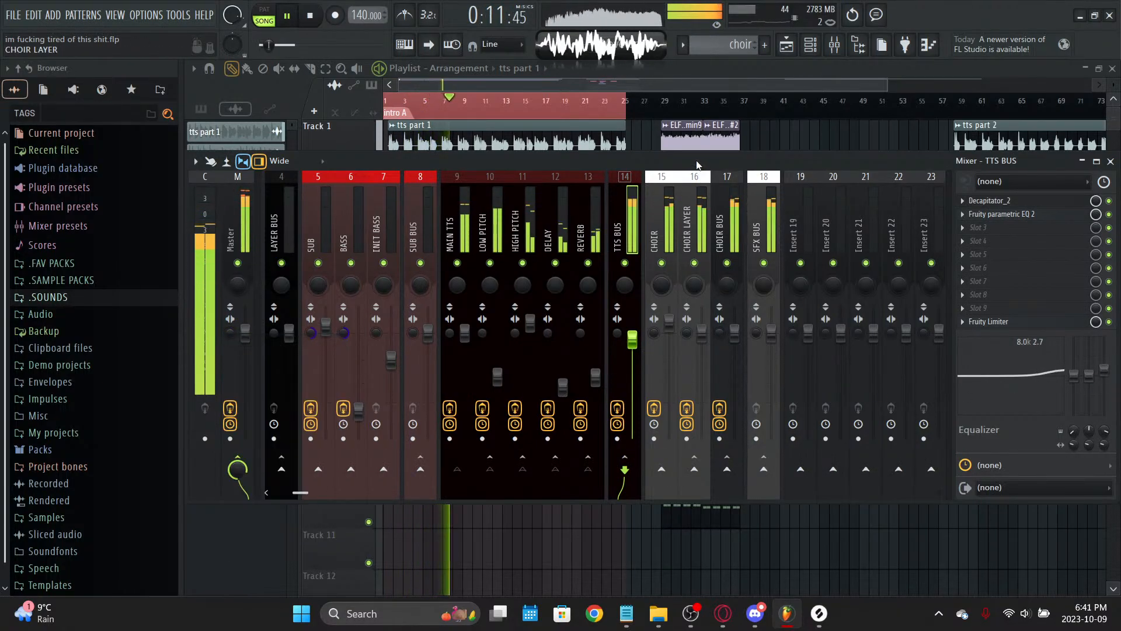
# Step: Set the Desync Rate of the CHOIR BUS's MISHBY effect to 0.85 and close its window
pyautogui.click(724, 202)
pyautogui.rightClick(724, 203)
pyautogui.click(725, 202)
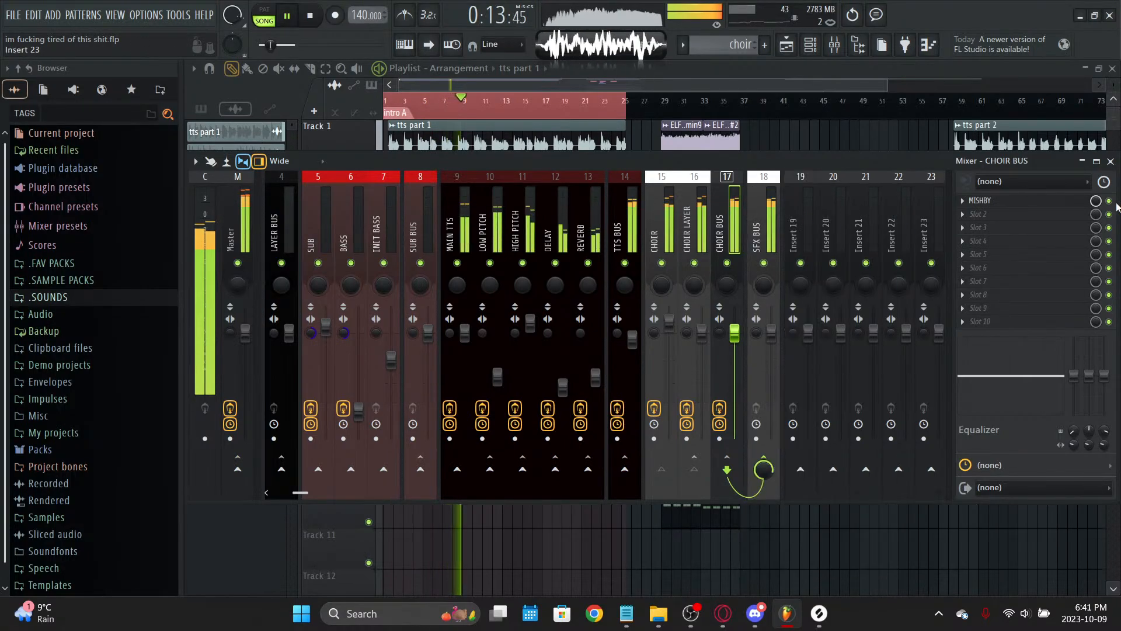
pyautogui.click(1066, 205)
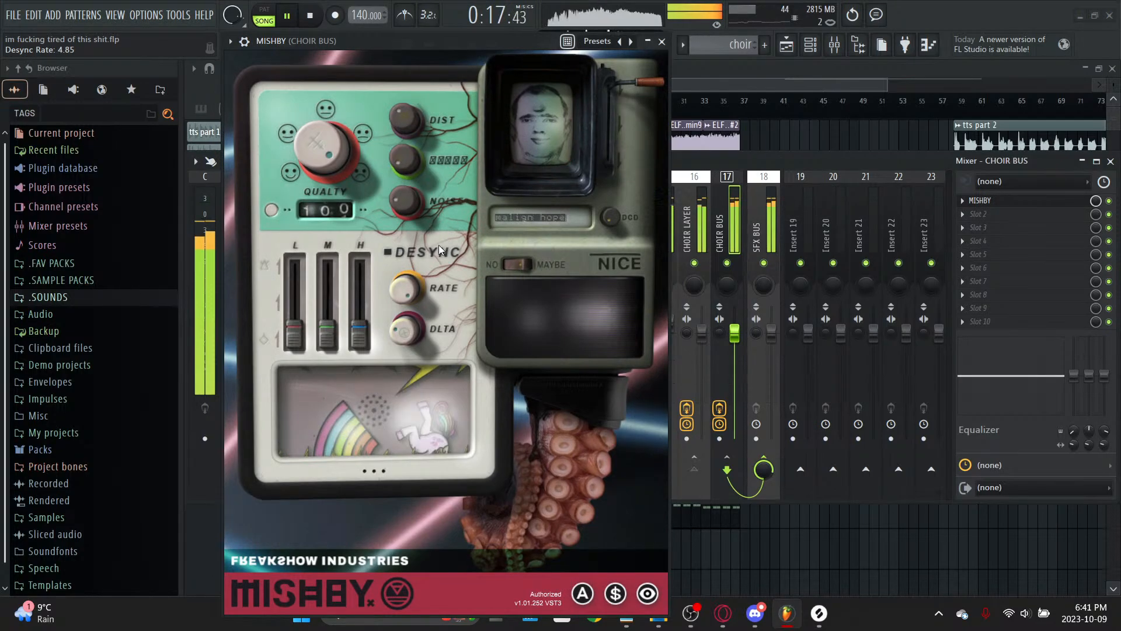
pyautogui.moveTo(405, 286); pyautogui.dragTo(402, 437)
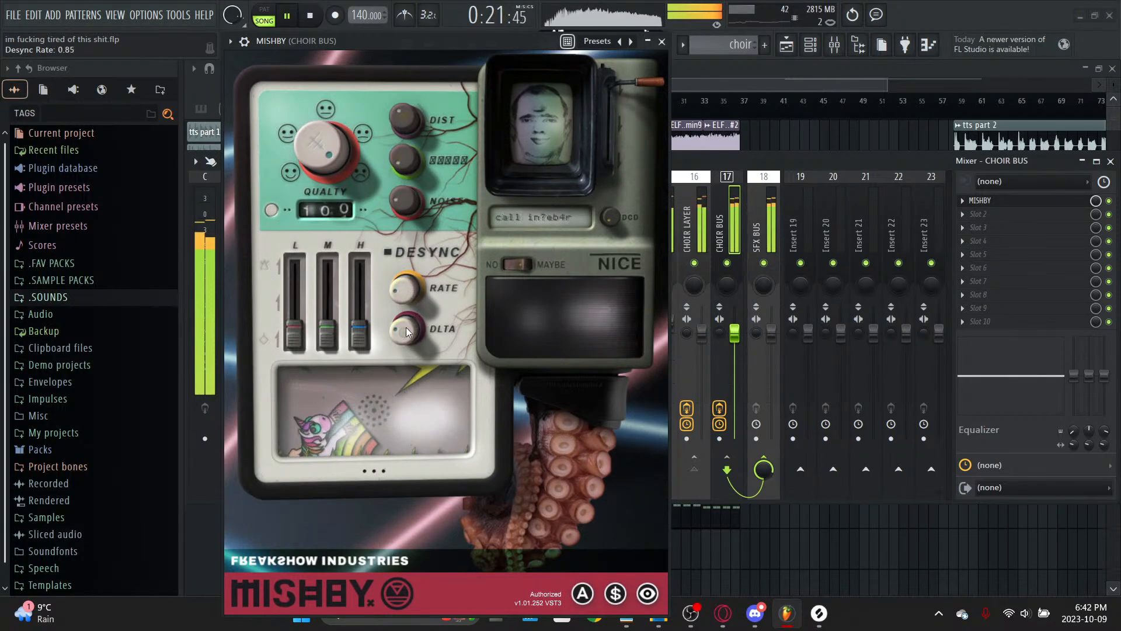
pyautogui.click(662, 41)
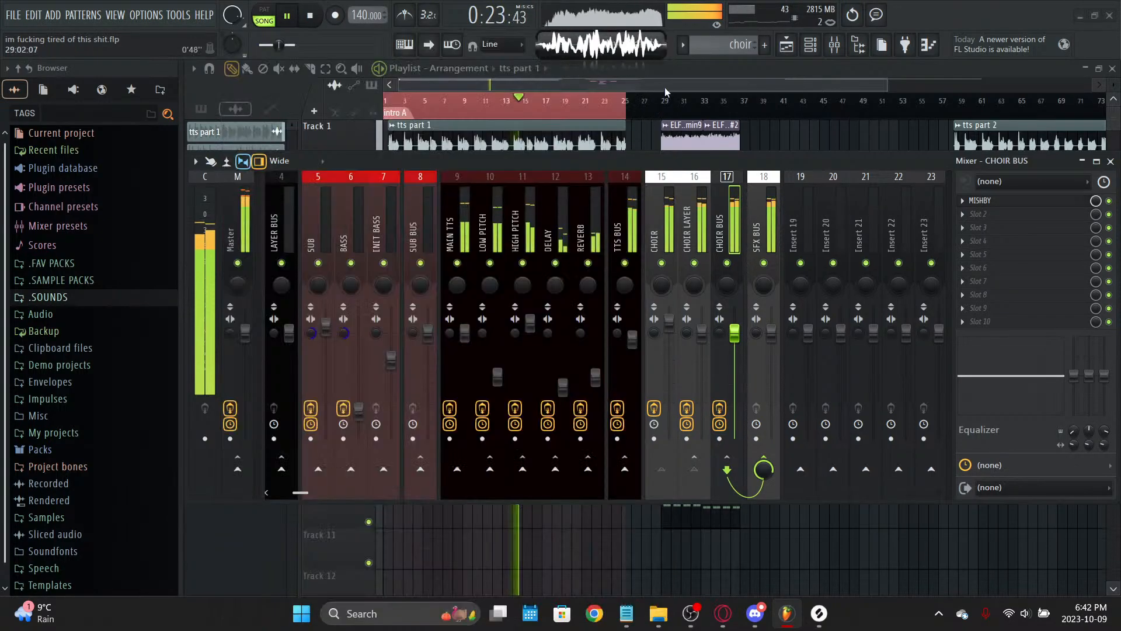
# Step: Create an automation clip for MISHBY's last tweaked Desync Rate in the playlist and stop playback
pyautogui.press('F9')
pyautogui.click(178, 15)
pyautogui.moveTo(226, 183)
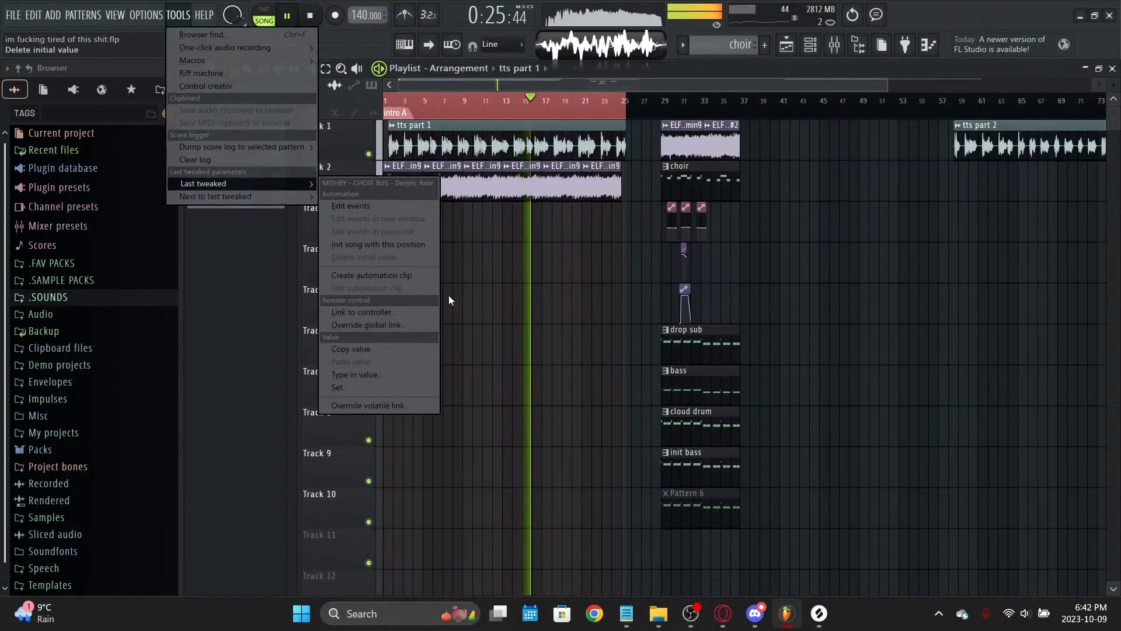
pyautogui.click(372, 275)
pyautogui.press('space')
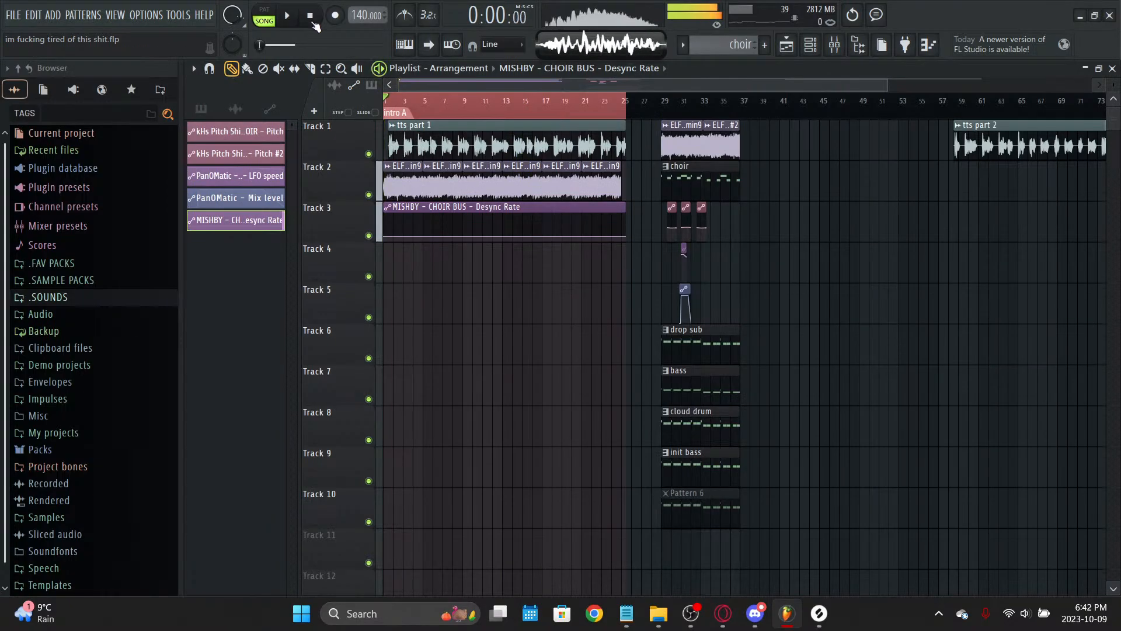
# Step: Review the Desync Rate automation clip in the playlist and MISHBY's Rate control on the CHOIR BUS
pyautogui.scroll(5, 426, 103)
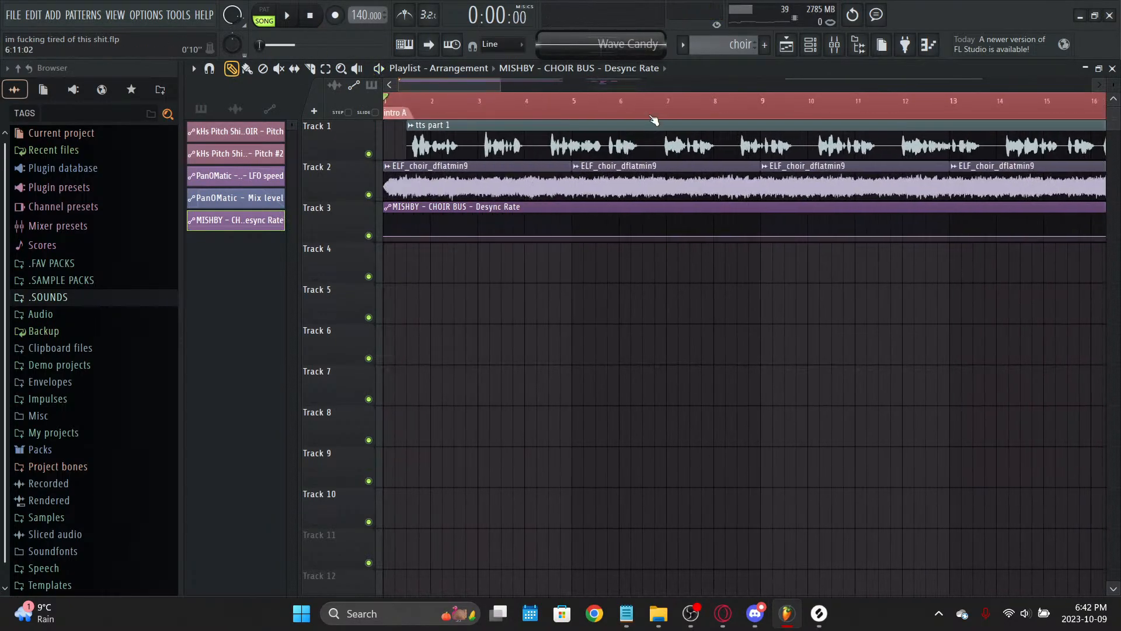
pyautogui.scroll(-2, 654, 119)
pyautogui.click(835, 44)
pyautogui.click(986, 205)
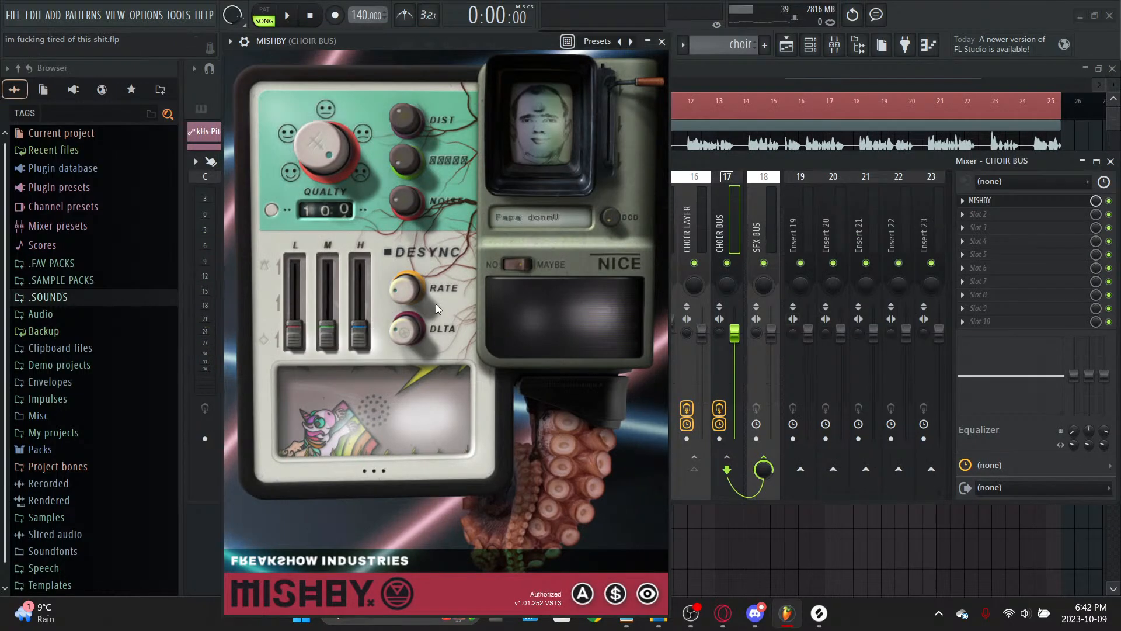
pyautogui.rightClick(409, 296)
pyautogui.click(553, 61)
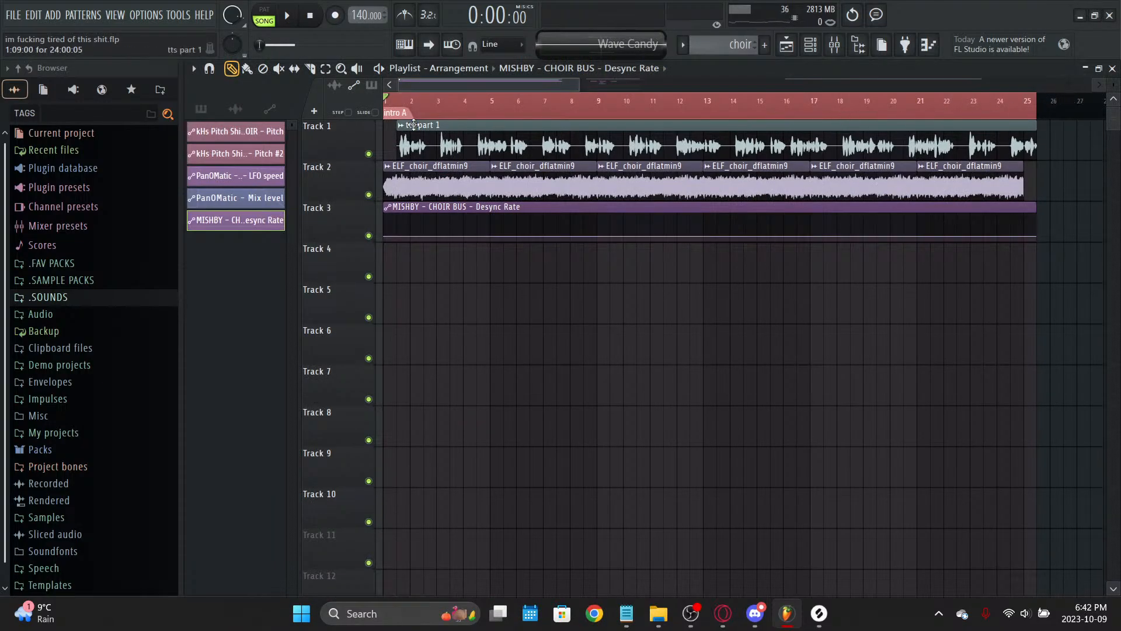
# Step: Try starting the tts part 1 clip at bar 1, play it and undo the move
pyautogui.moveTo(426, 139); pyautogui.dragTo(415, 139)
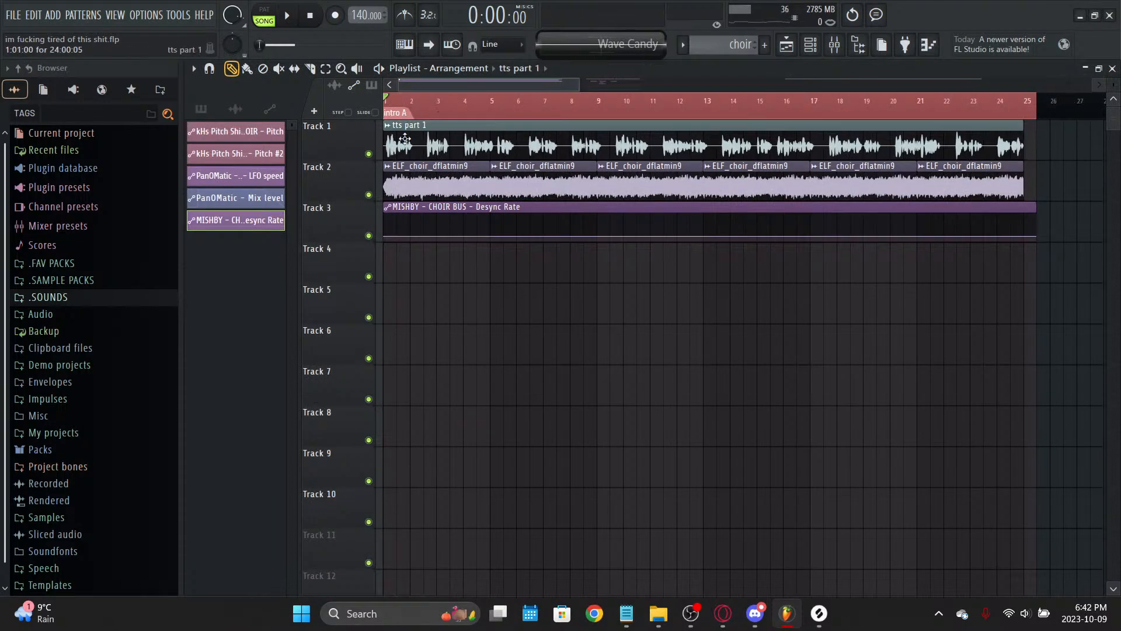
pyautogui.press('space')
pyautogui.hotkey('ctrl', 'z')
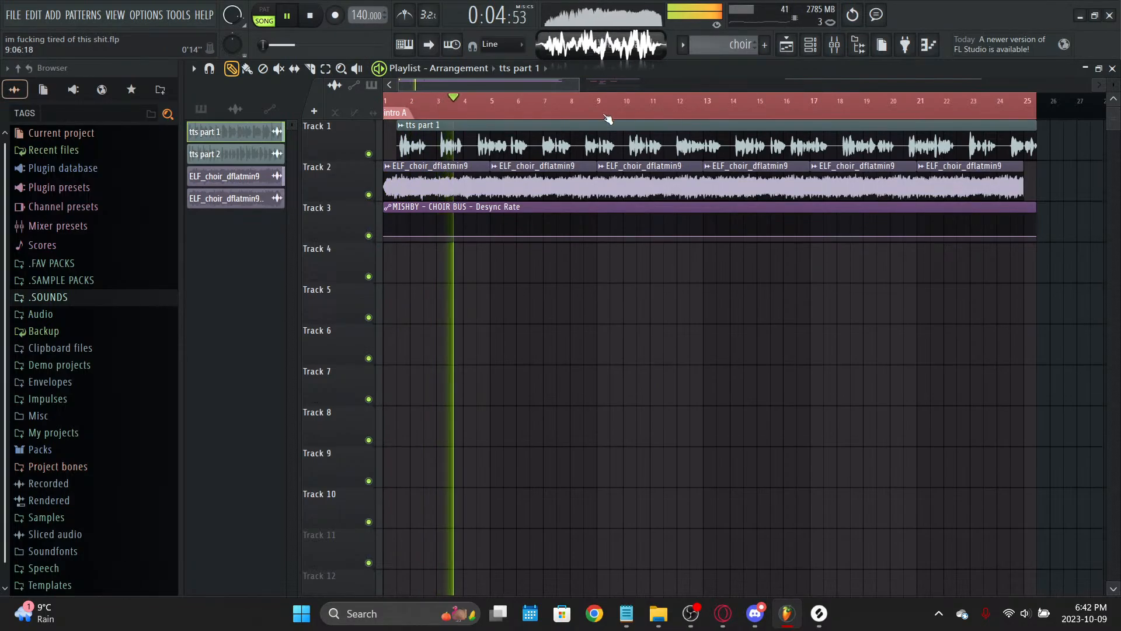
# Step: Slice the tts part 1 clip on Track 1 in the silence after its first phrase, before bar 3
pyautogui.scroll(3, 451, 112)
pyautogui.scroll(-4, 451, 113)
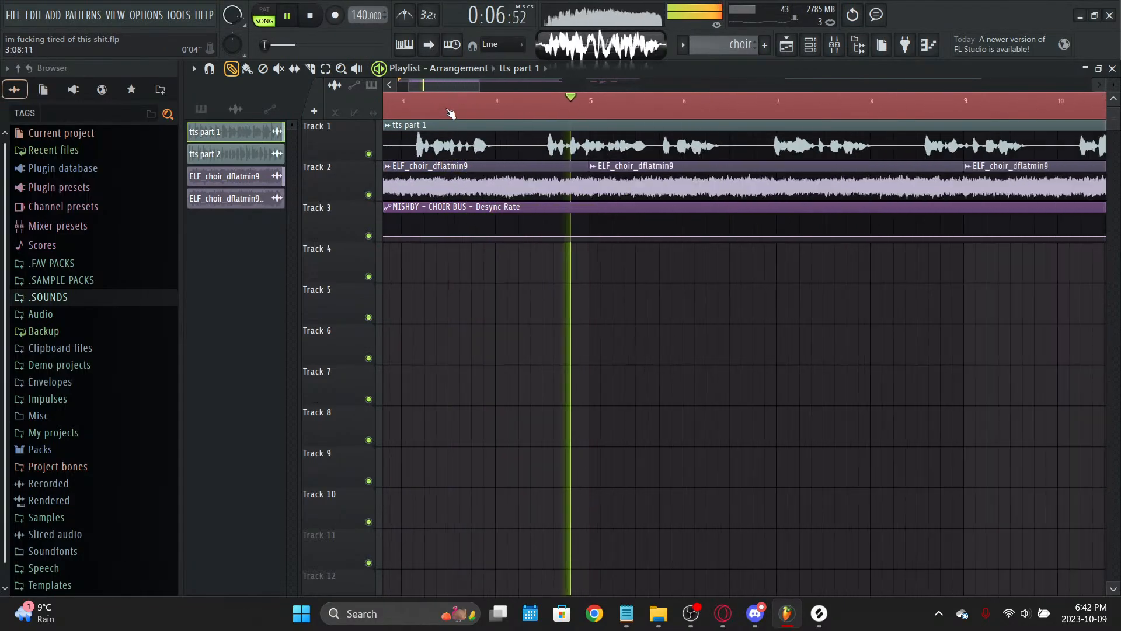
pyautogui.click(453, 112)
pyautogui.scroll(3, 518, 111)
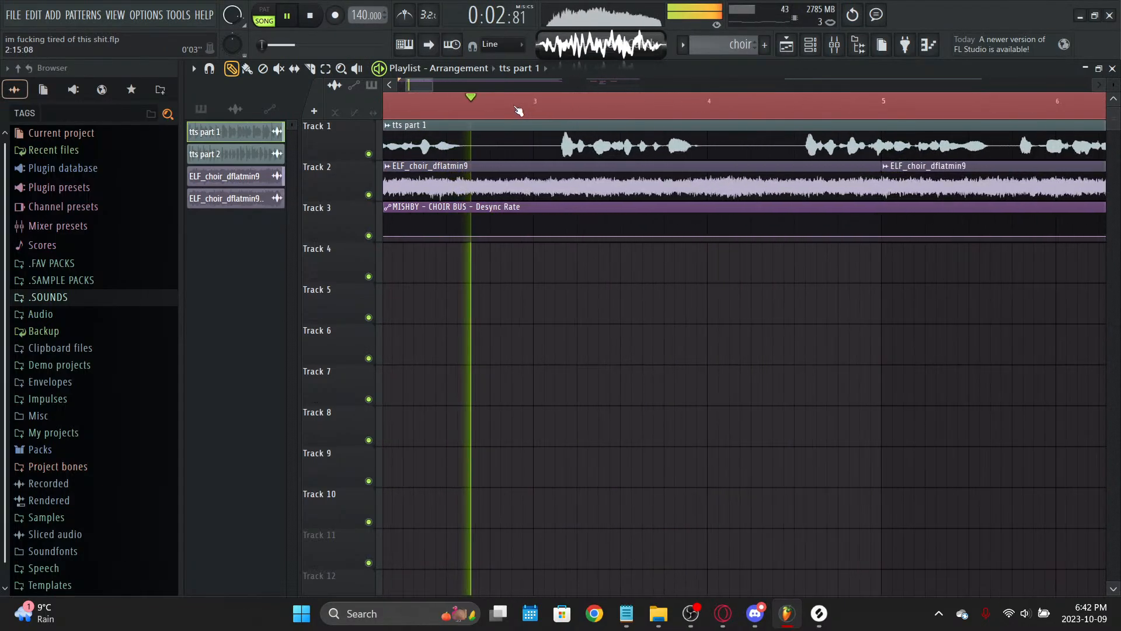
pyautogui.press('c')
pyautogui.press('space')
pyautogui.press('space')
pyautogui.click(470, 153)
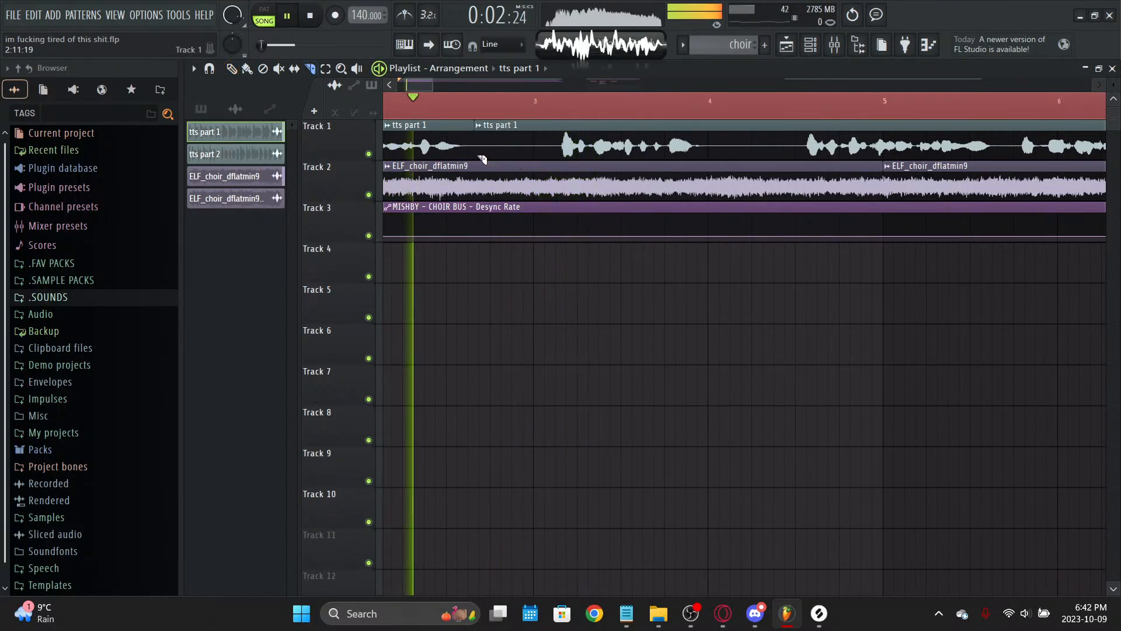
# Step: Slice tts part 1 again just before its second phrase and delete the silent piece between the cuts
pyautogui.press('space')
pyautogui.press('space')
pyautogui.click(556, 153)
pyautogui.press('p')
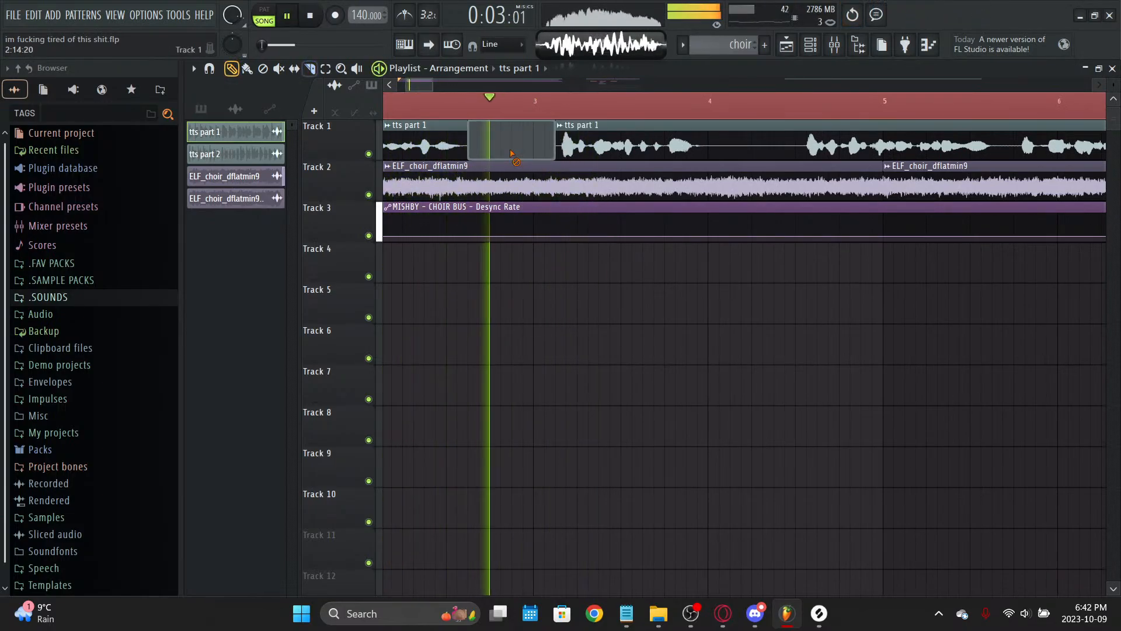
pyautogui.rightClick(529, 151)
# Step: Shift the remaining tts part 1 clip earlier so it starts just before bar 3
pyautogui.press('space')
pyautogui.press('space')
pyautogui.moveTo(613, 143); pyautogui.dragTo(582, 143)
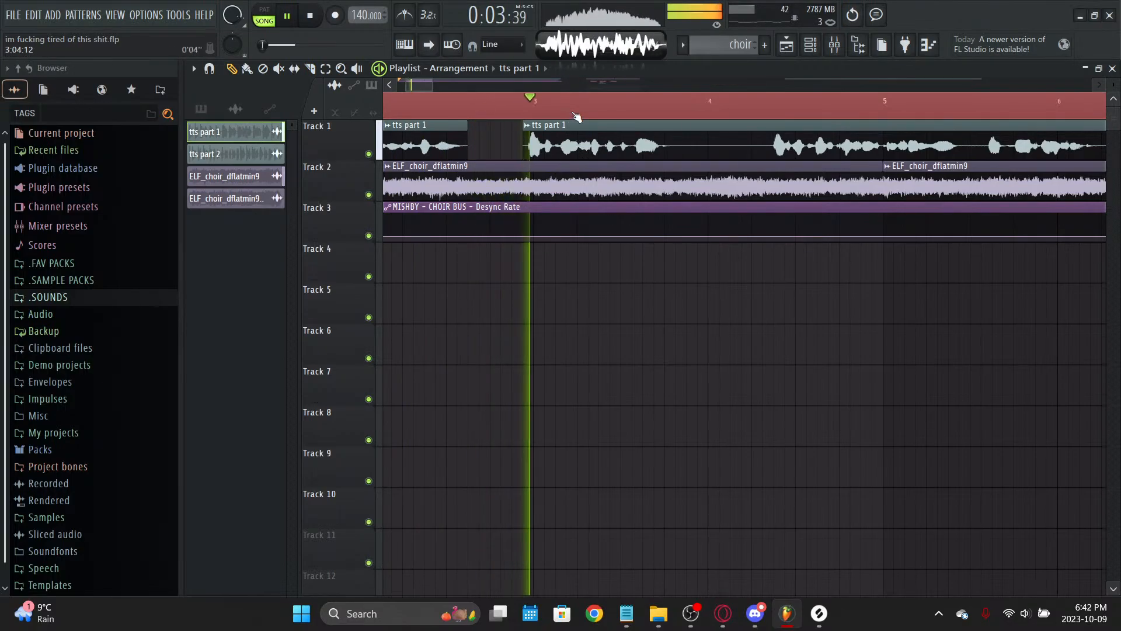
# Step: Audition the intro with the tightened speech timing to about bar 16 and save the project
pyautogui.scroll(-5, 606, 108)
pyautogui.scroll(-3, 606, 108)
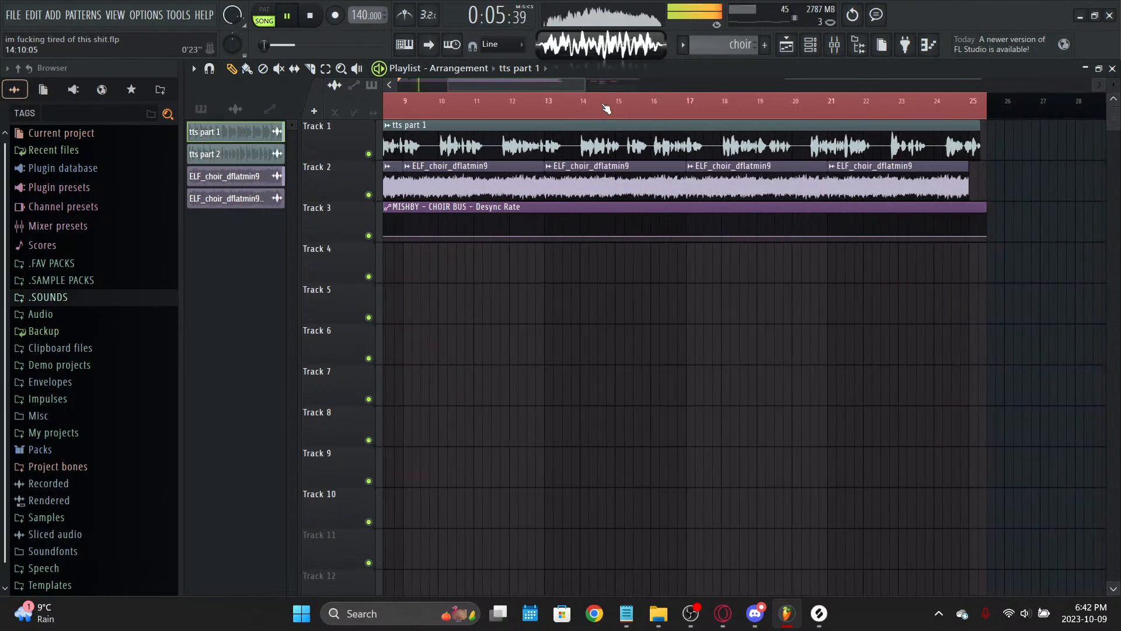
pyautogui.moveTo(638, 87); pyautogui.dragTo(588, 87)
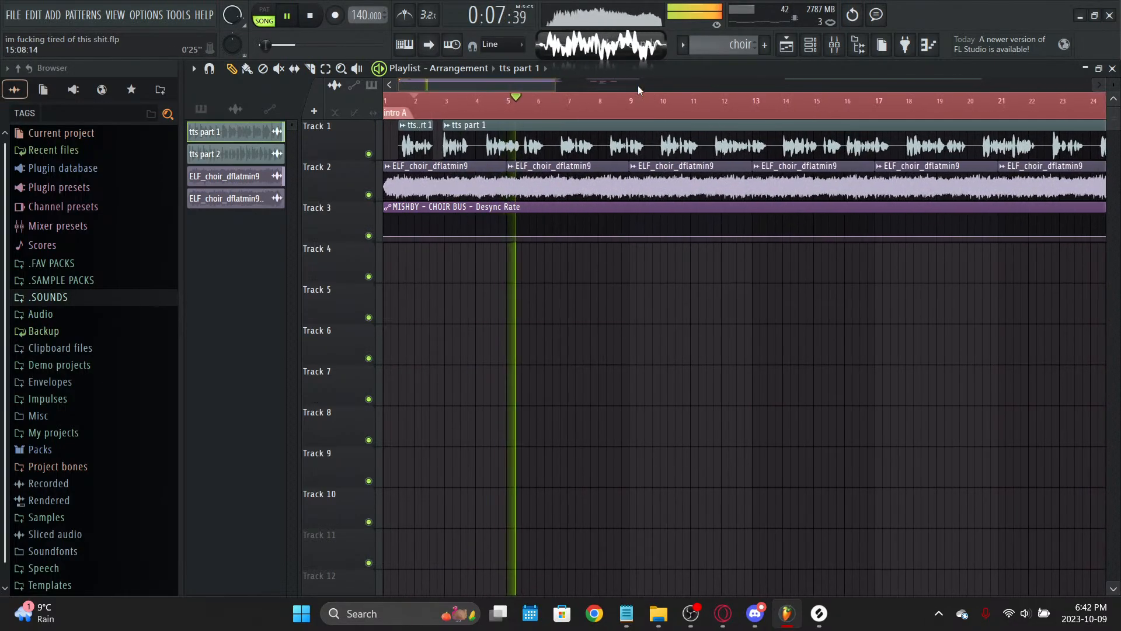
pyautogui.scroll(3, 561, 105)
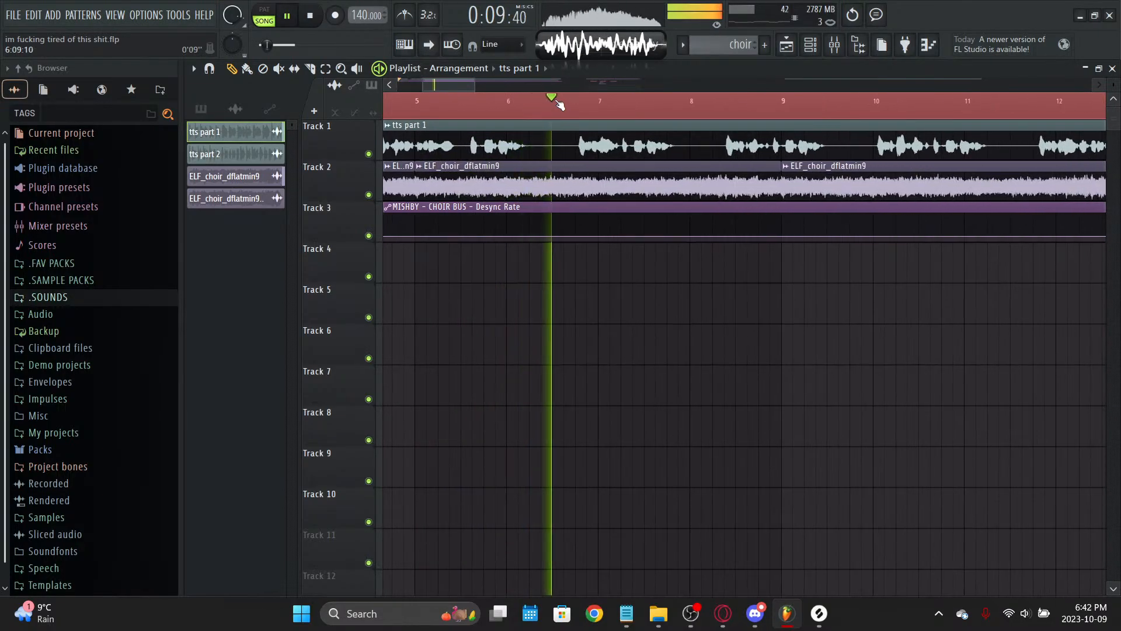
pyautogui.hscroll(2, 577, 86)
pyautogui.hotkey('ctrl', 's')
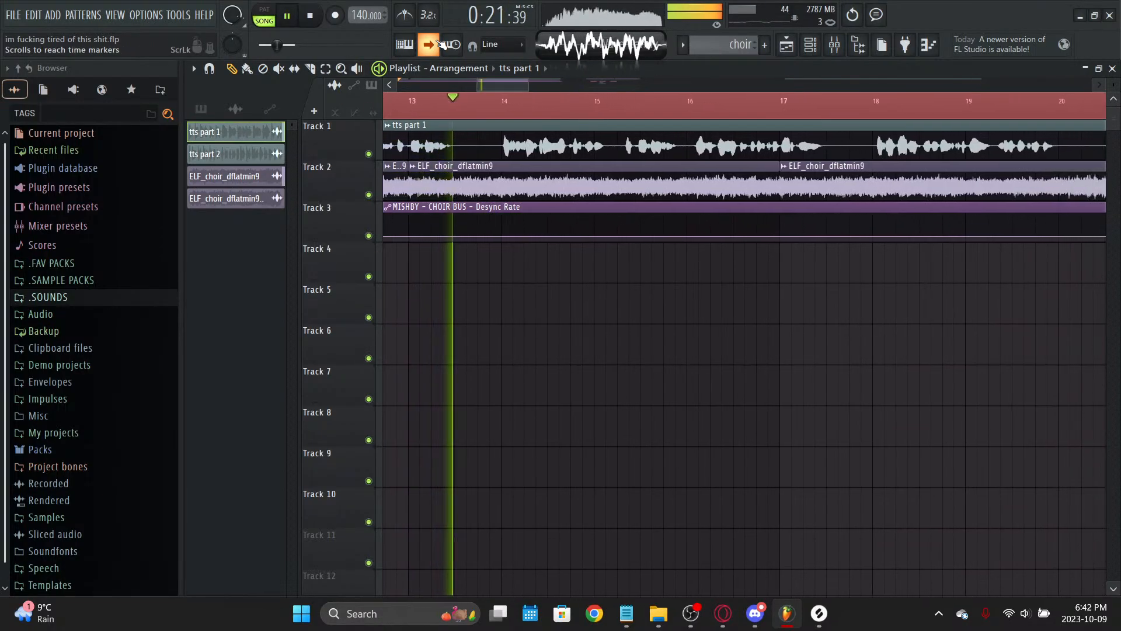
pyautogui.click(438, 44)
pyautogui.moveTo(454, 81); pyautogui.dragTo(457, 82)
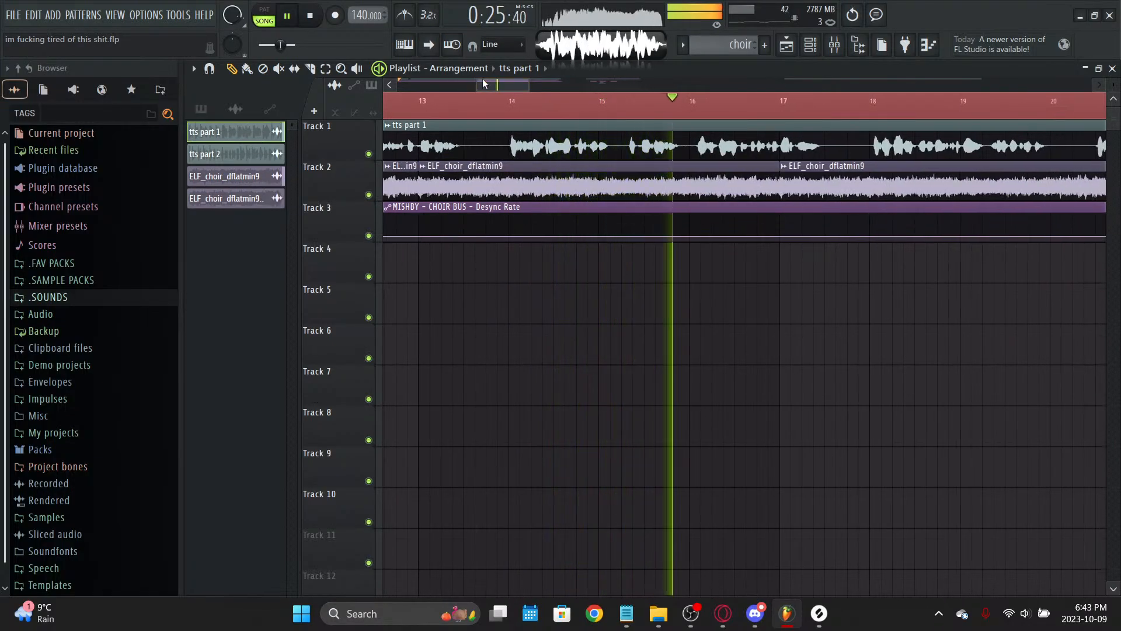
# Step: Cut the silent piece after bar 20 out of tts part 1 on Track 1 and shift the rest slightly earlier
pyautogui.moveTo(486, 83); pyautogui.dragTo(523, 85)
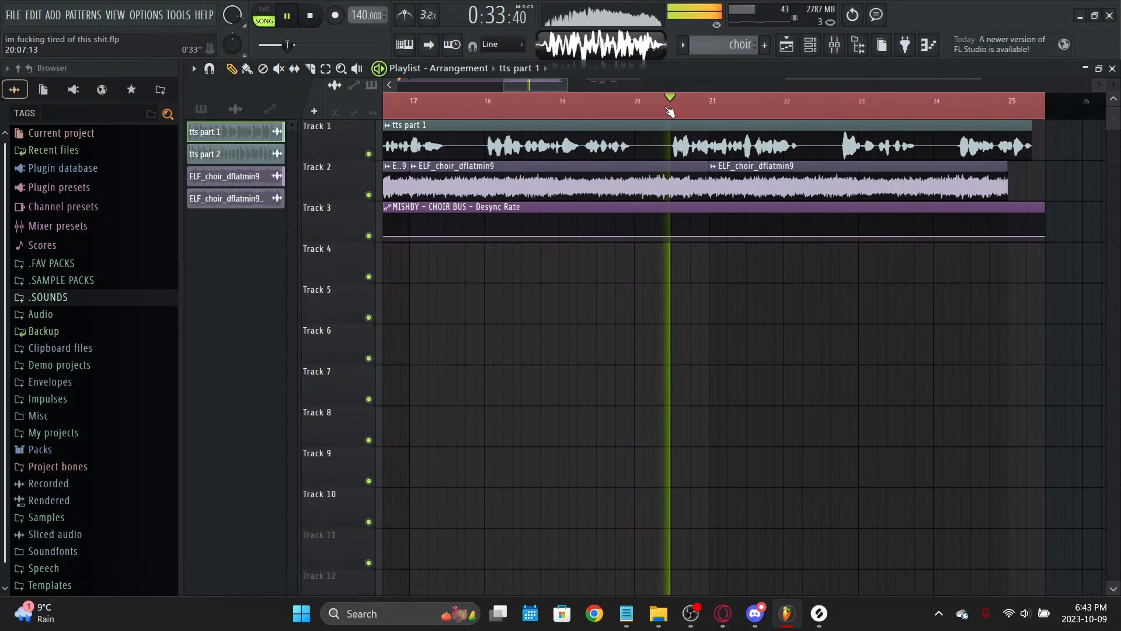
pyautogui.scroll(4, 670, 111)
pyautogui.moveTo(620, 160); pyautogui.dragTo(620, 137)
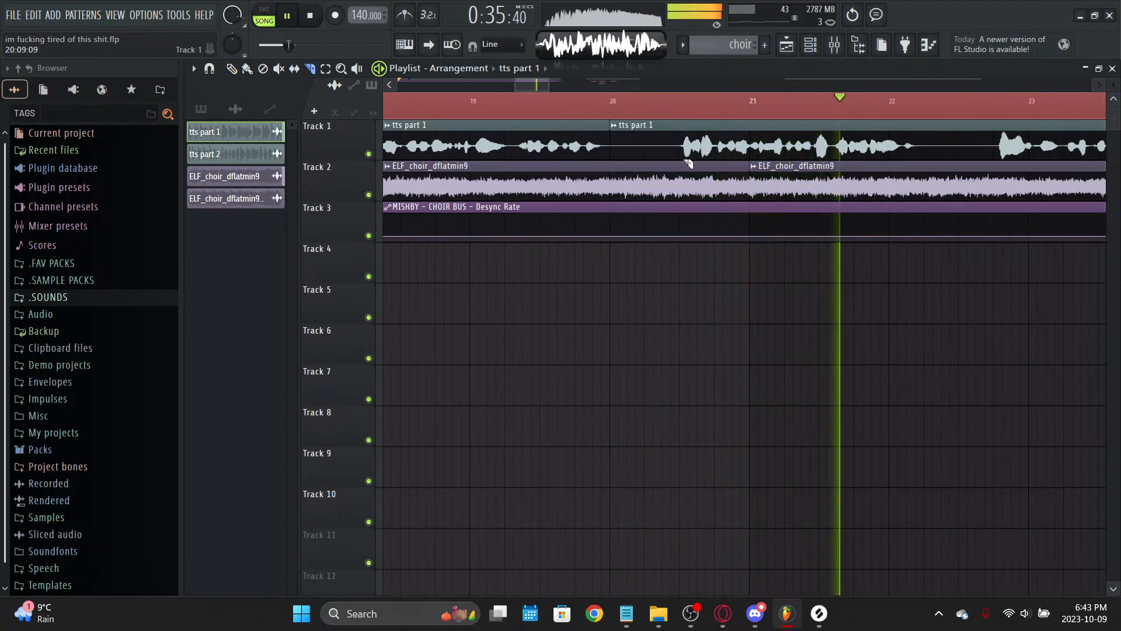
pyautogui.moveTo(688, 162); pyautogui.dragTo(706, 146)
pyautogui.rightClick(656, 158)
pyautogui.press('space')
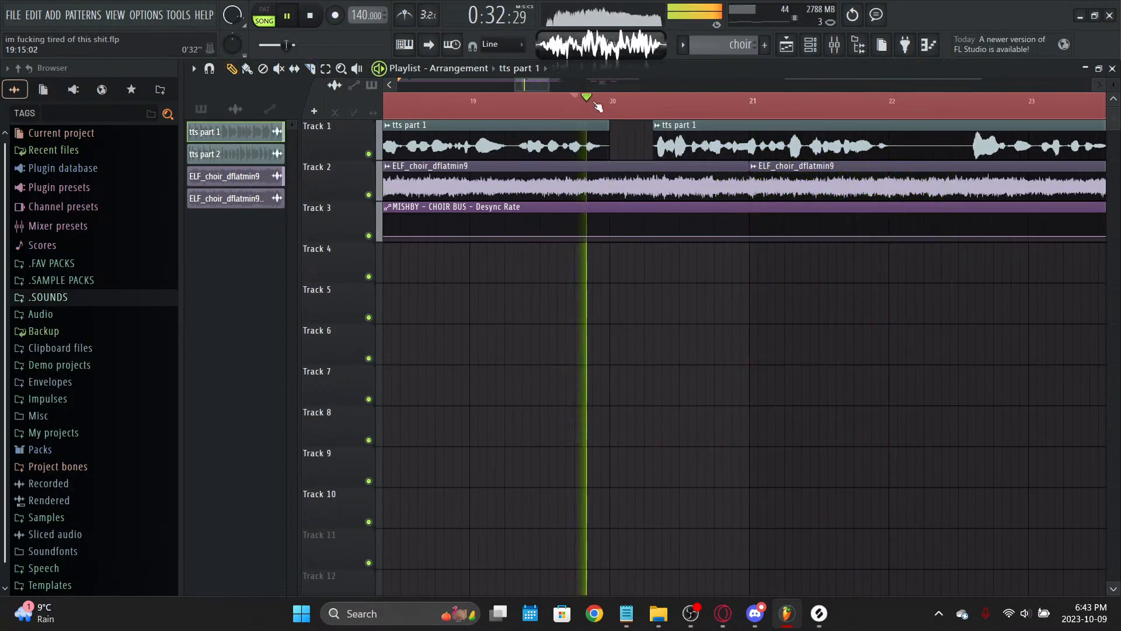
pyautogui.scroll(-3, 609, 106)
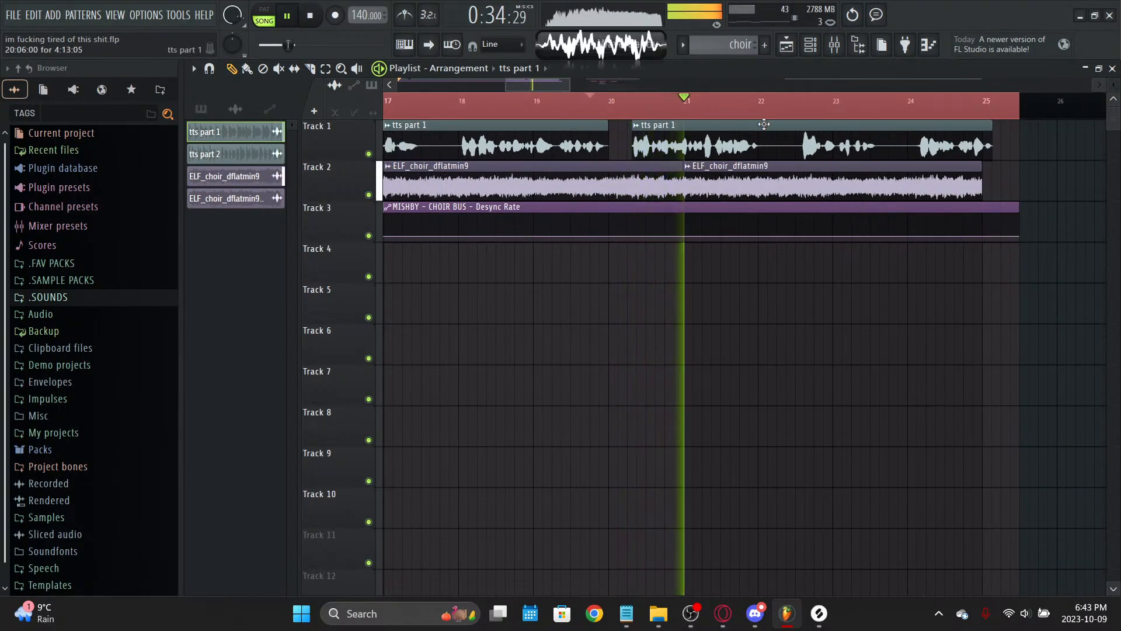
# Step: Slice tts part 1 at bar 22 and just before its next phrase, and delete the silent piece between the cuts
pyautogui.scroll(3, 785, 122)
pyautogui.press('c')
pyautogui.moveTo(734, 158); pyautogui.dragTo(726, 139)
pyautogui.hotkey('ctrl', 'z')
pyautogui.moveTo(817, 160); pyautogui.dragTo(818, 138)
pyautogui.press('space')
pyautogui.press('space')
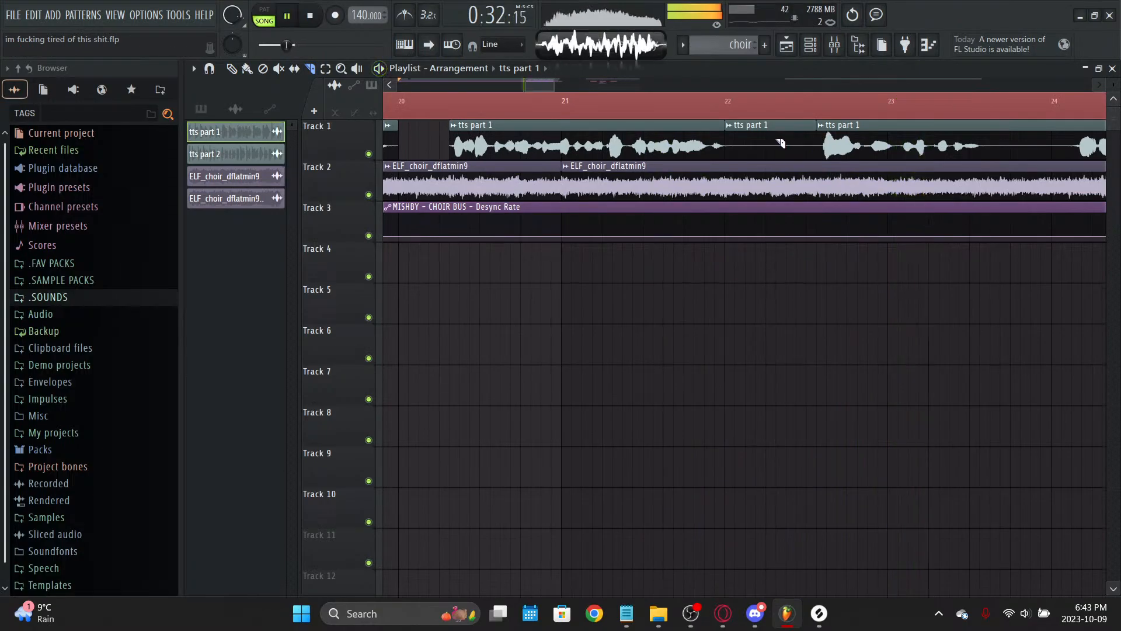
pyautogui.rightClick(780, 142)
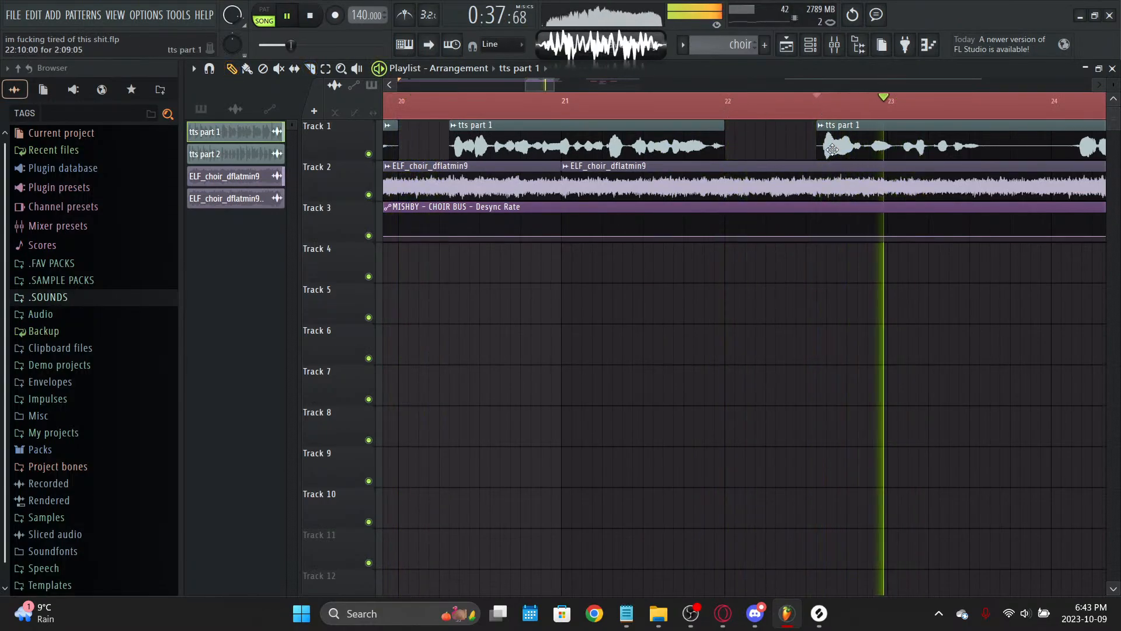
# Step: Shift the last tts part 1 clip earlier so it starts at 22:07:00 on Track 1
pyautogui.moveTo(832, 149); pyautogui.dragTo(801, 149)
pyautogui.scroll(-2, 825, 141)
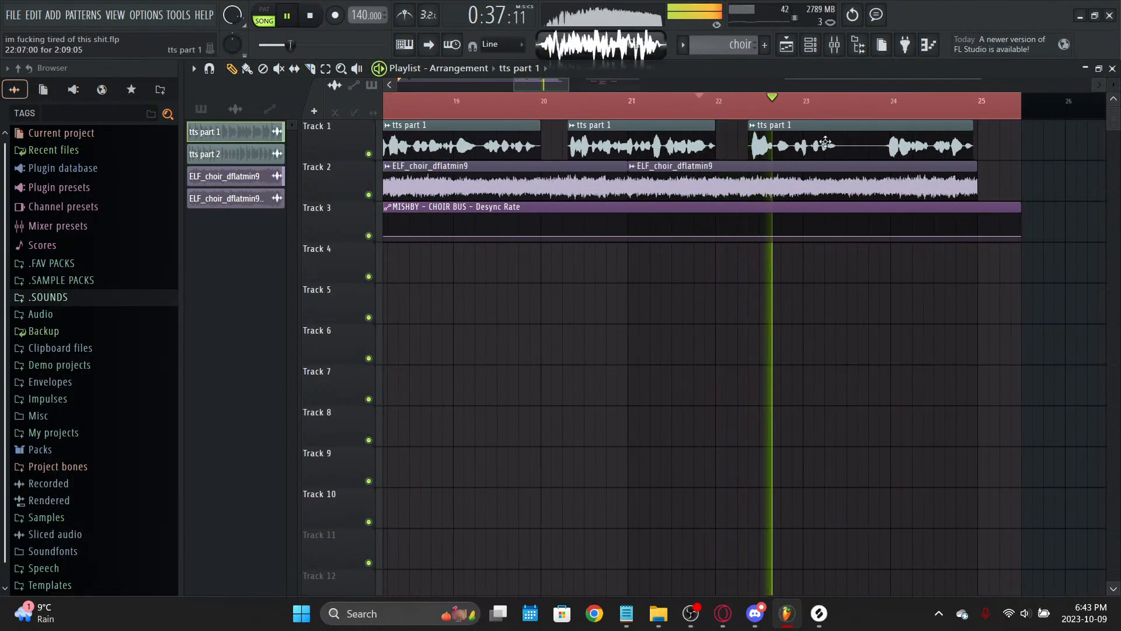
pyautogui.click(1049, 255)
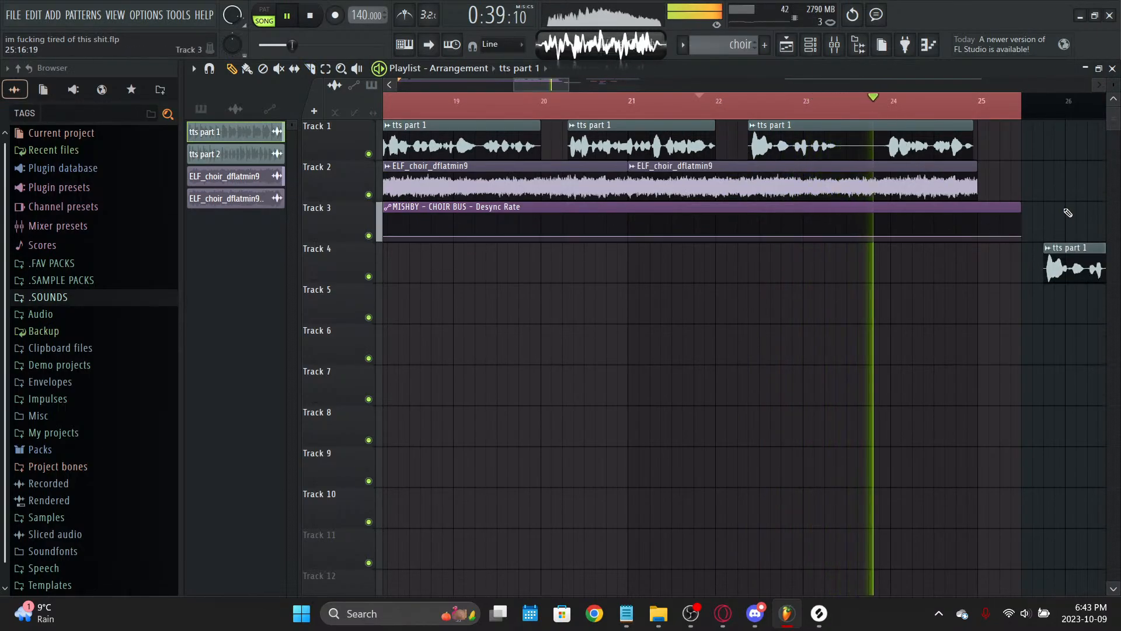
pyautogui.rightClick(1061, 270)
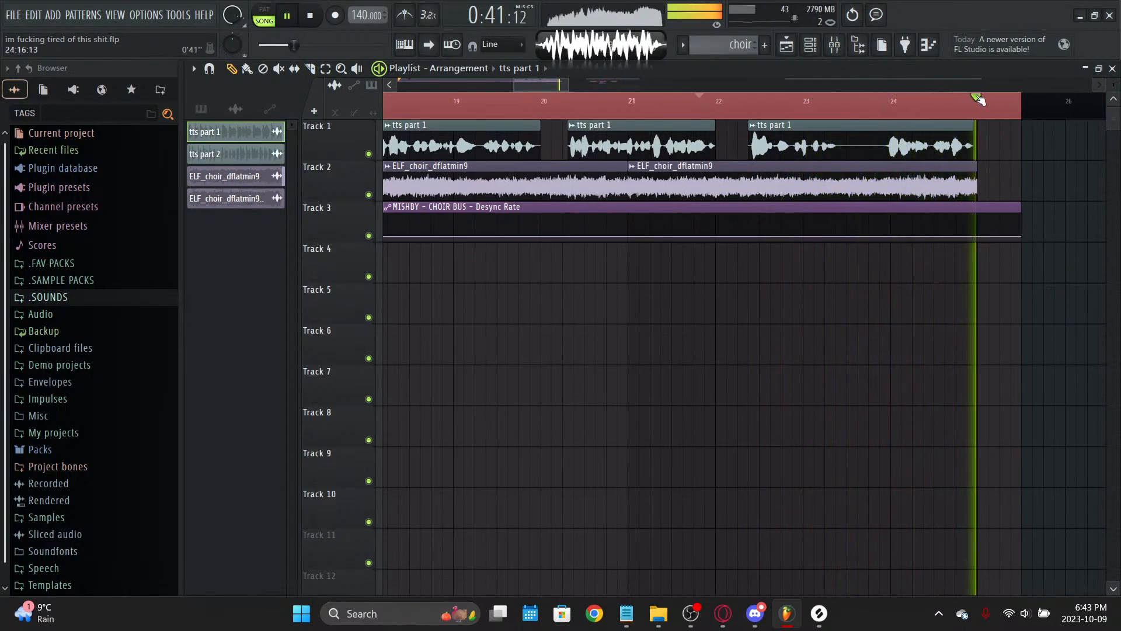
# Step: Stop playback and add a time marker named "drop" at bar 25
pyautogui.press('space')
pyautogui.scroll(3, 981, 102)
pyautogui.scroll(-3, 983, 104)
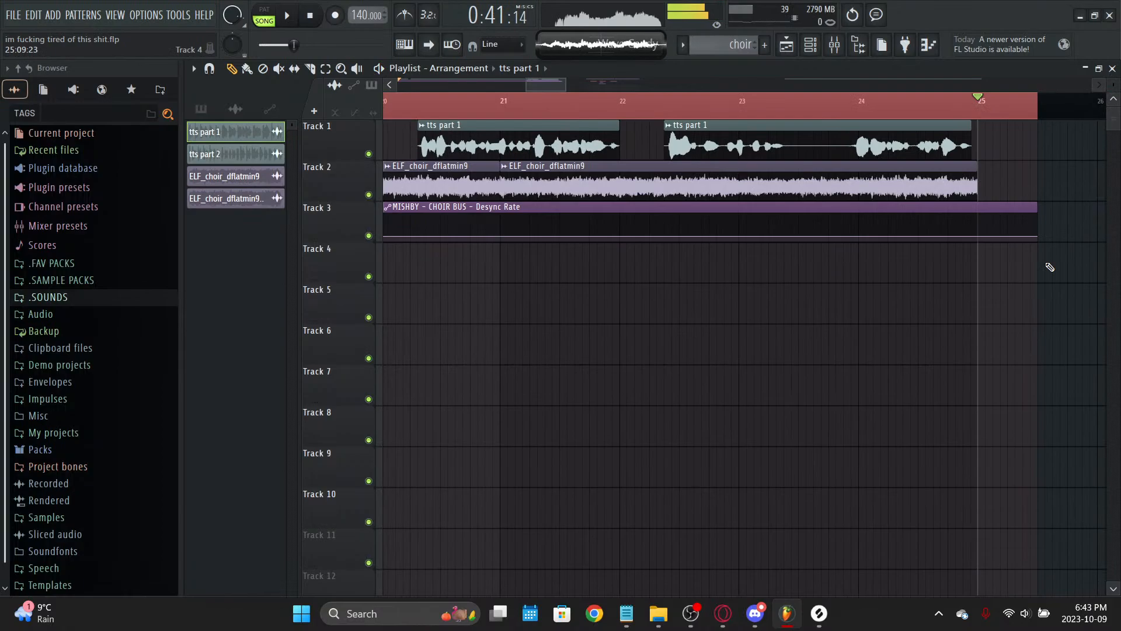
pyautogui.rightClick(1037, 239)
pyautogui.click(1116, 474)
pyautogui.write('drop')
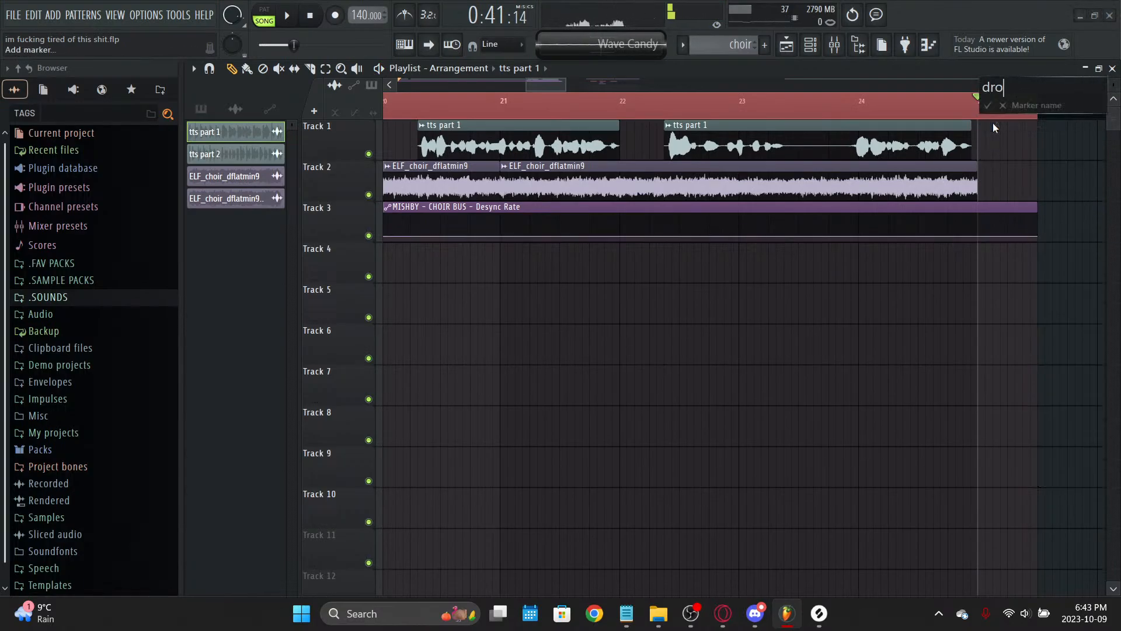
pyautogui.press('Return')
# Step: Add a Desync Rate automation point at bar 25 with the end point's copied value of 19% and delete the old end point
pyautogui.rightClick(1040, 238)
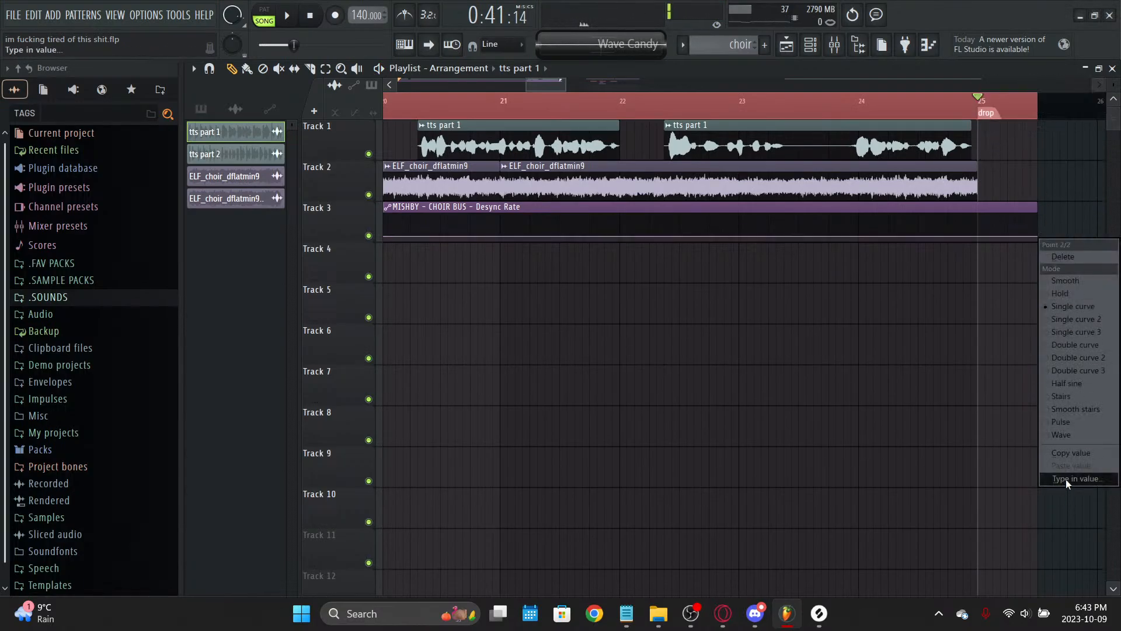
pyautogui.click(1073, 453)
pyautogui.rightClick(977, 235)
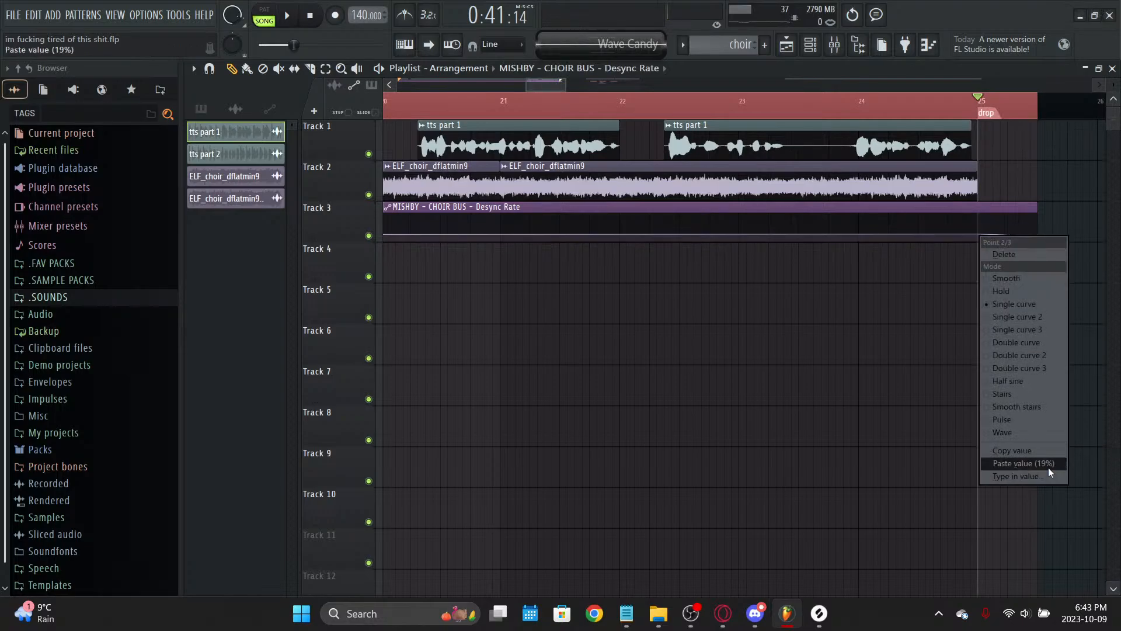
pyautogui.click(1049, 465)
pyautogui.rightClick(1035, 239)
pyautogui.click(1056, 257)
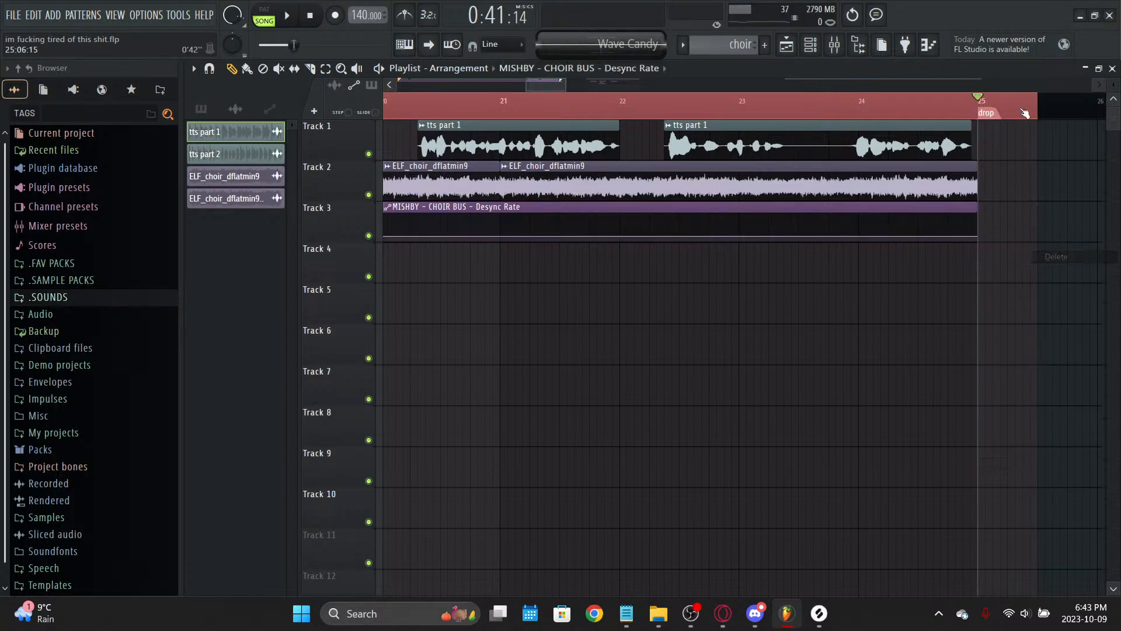
# Step: Check the whole arrangement and save the project
pyautogui.scroll(-5, 1017, 109)
pyautogui.press('super+v')
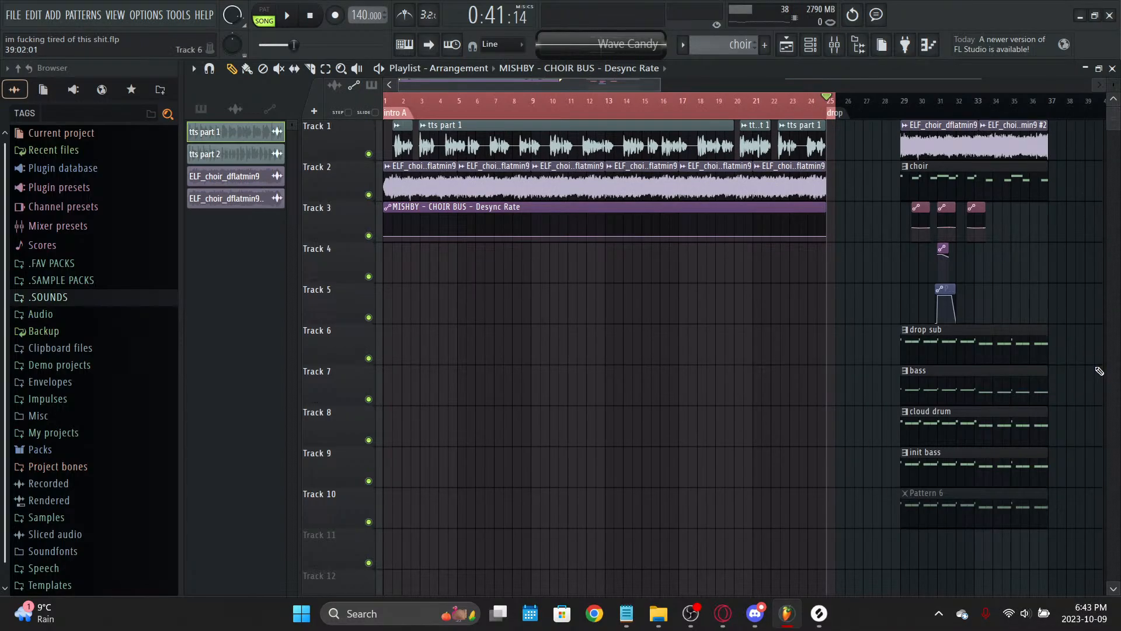
pyautogui.click(1078, 387)
pyautogui.click(1024, 238)
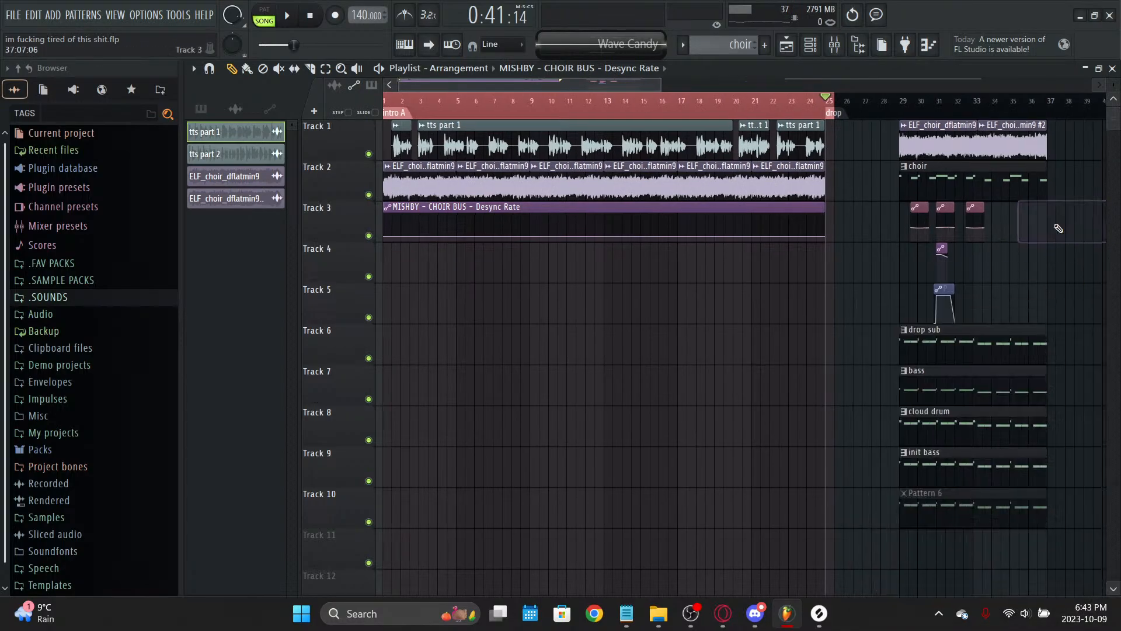
pyautogui.click(796, 206)
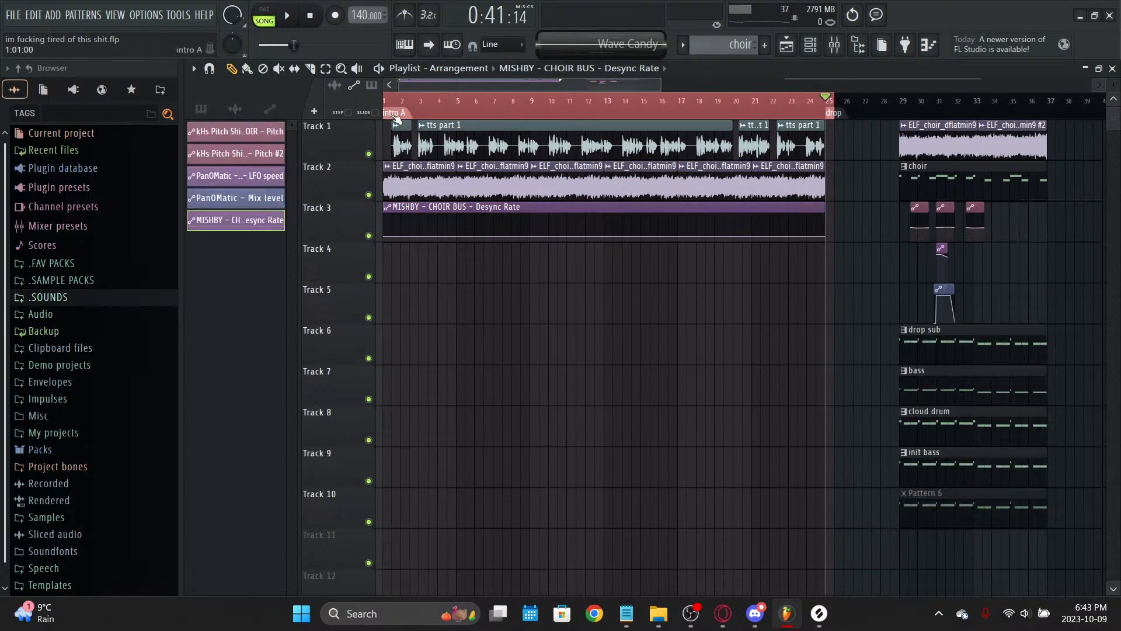
pyautogui.scroll(1, 412, 102)
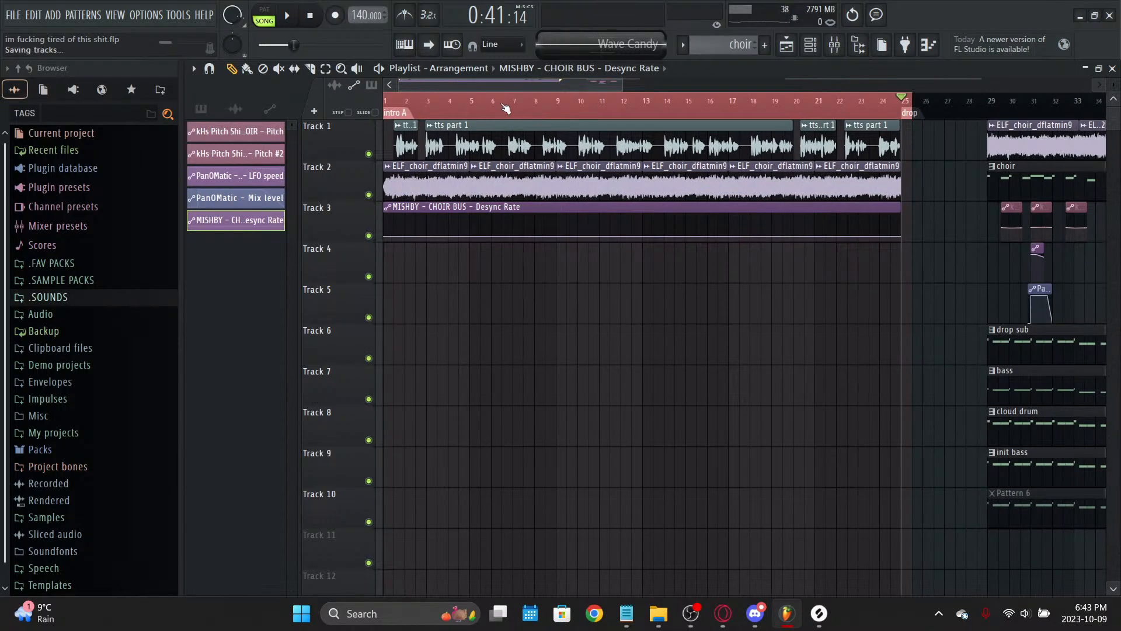
pyautogui.click(883, 17)
pyautogui.click(883, 17)
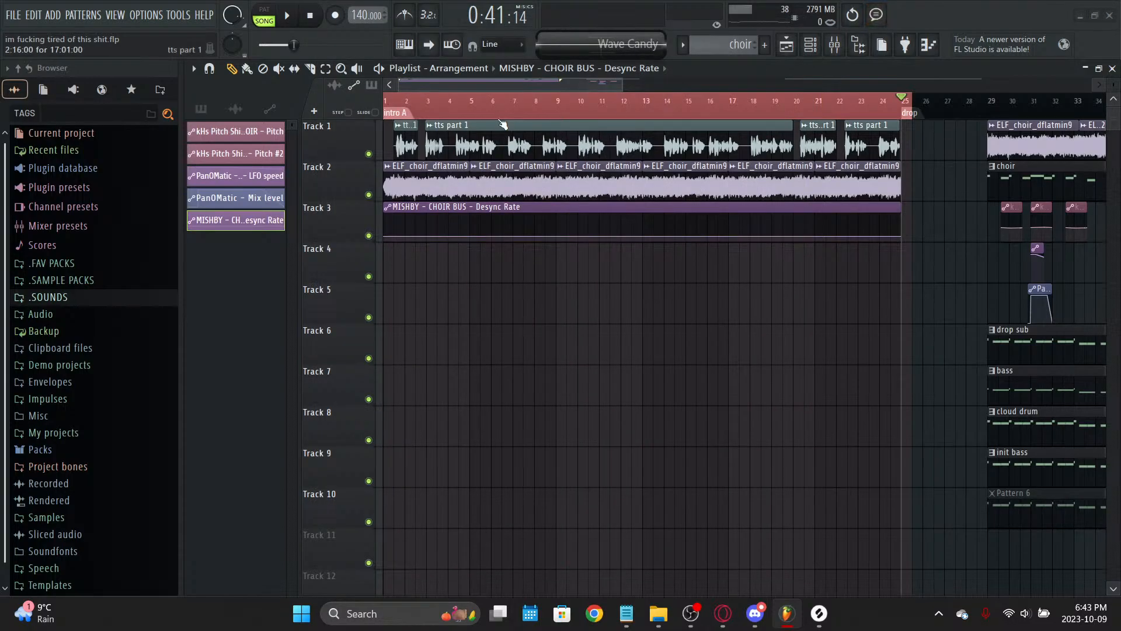
# Step: Play the intro from its start and skip ahead to about bar 3
pyautogui.scroll(3, 399, 100)
pyautogui.click(311, 17)
pyautogui.scroll(-3, 447, 101)
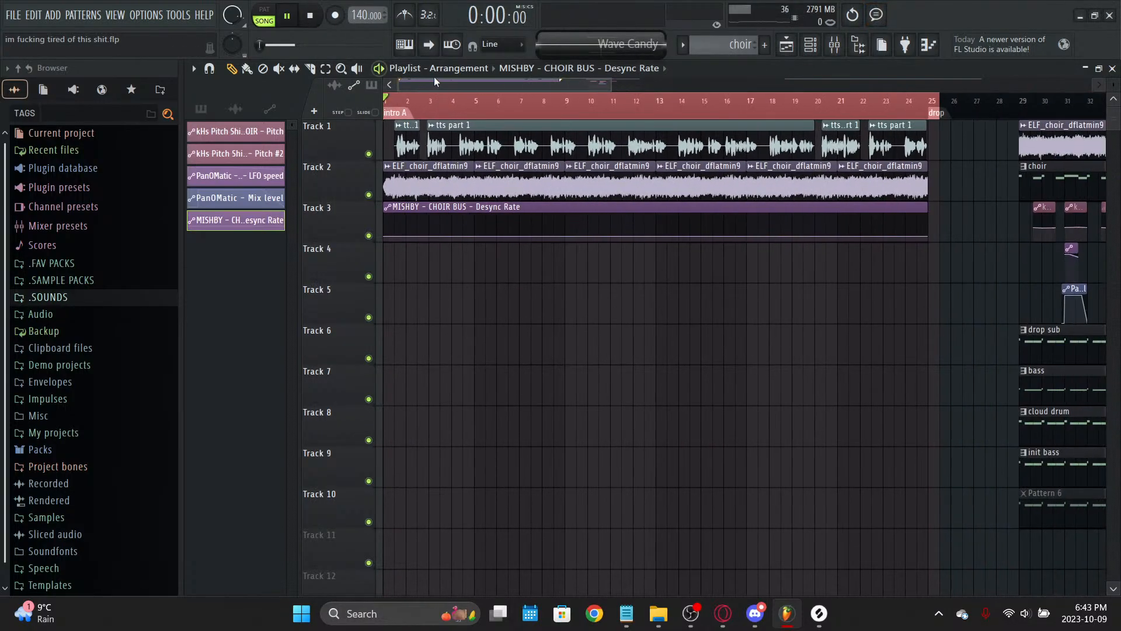
pyautogui.press('space')
pyautogui.click(440, 99)
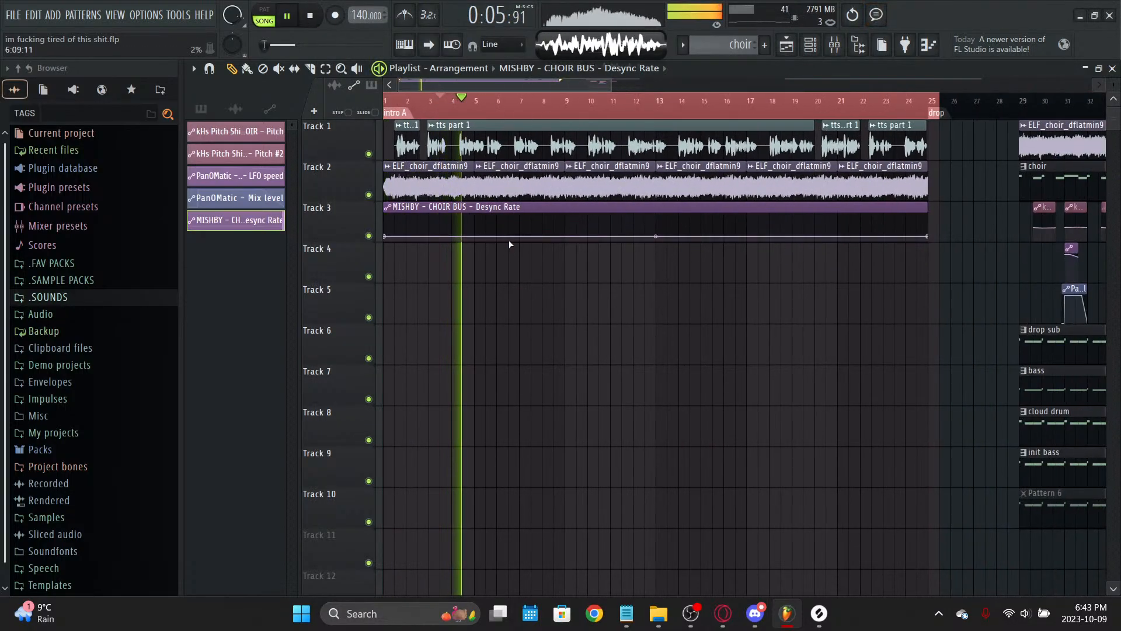
# Step: Try raising the Desync Rate automation at about bar 6, undo it and replay the intro from about bar 2
pyautogui.moveTo(504, 237); pyautogui.dragTo(498, 232)
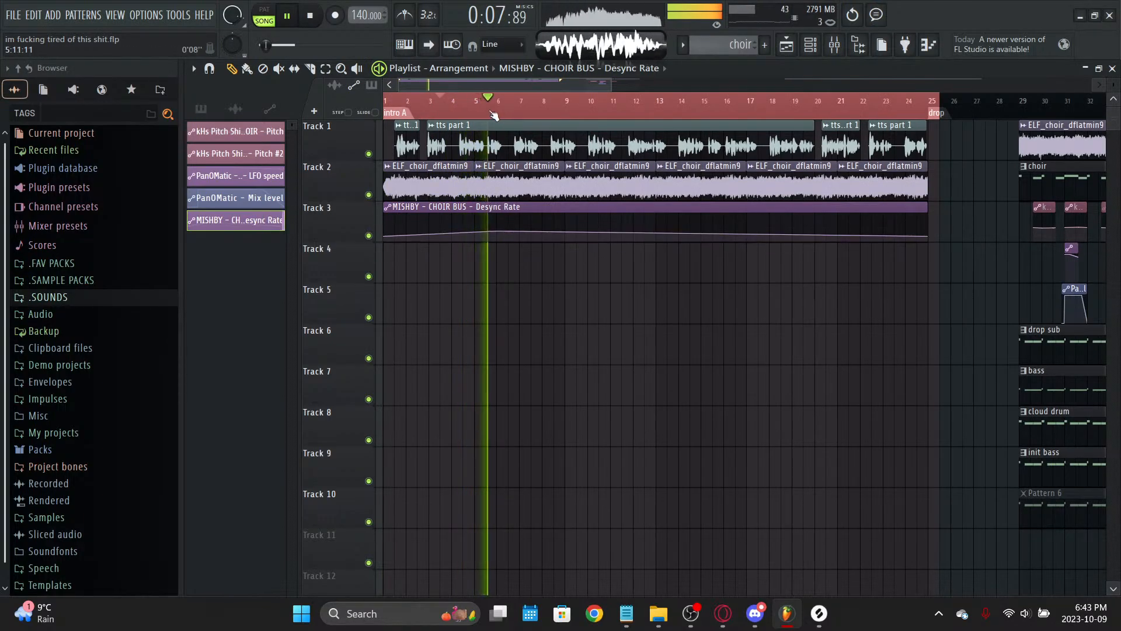
pyautogui.hotkey('ctrl', 'z')
pyautogui.press('space')
pyautogui.press('space')
pyautogui.scroll(2, 418, 106)
pyautogui.click(410, 104)
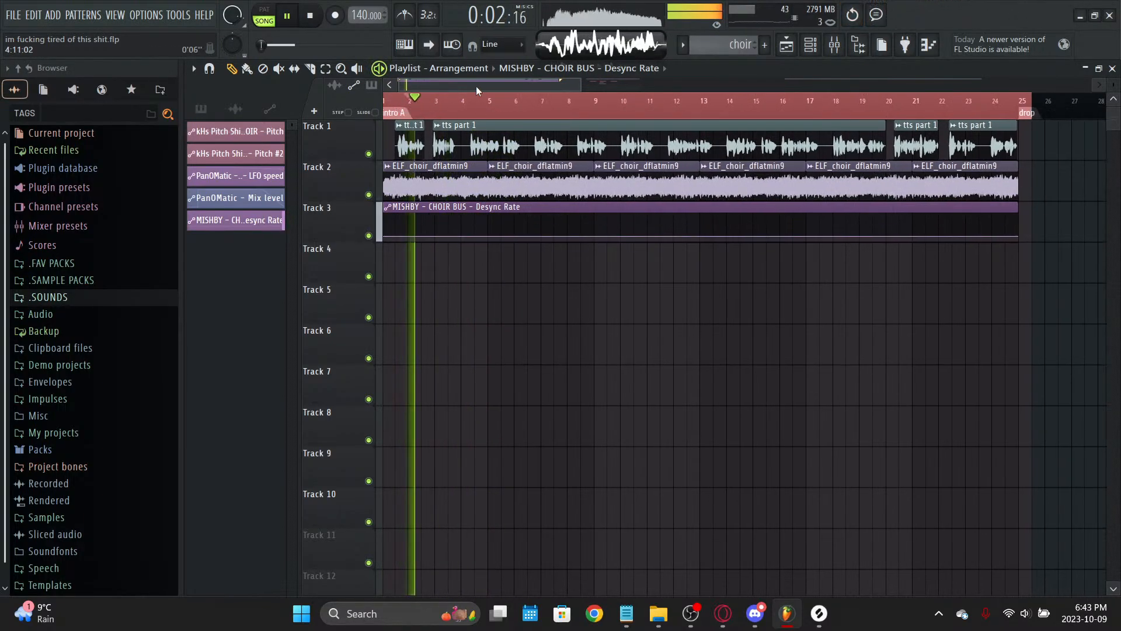
# Step: Copy the Desync Rate end point's value and add an automation point at bar 21 to hold it
pyautogui.scroll(1, 475, 89)
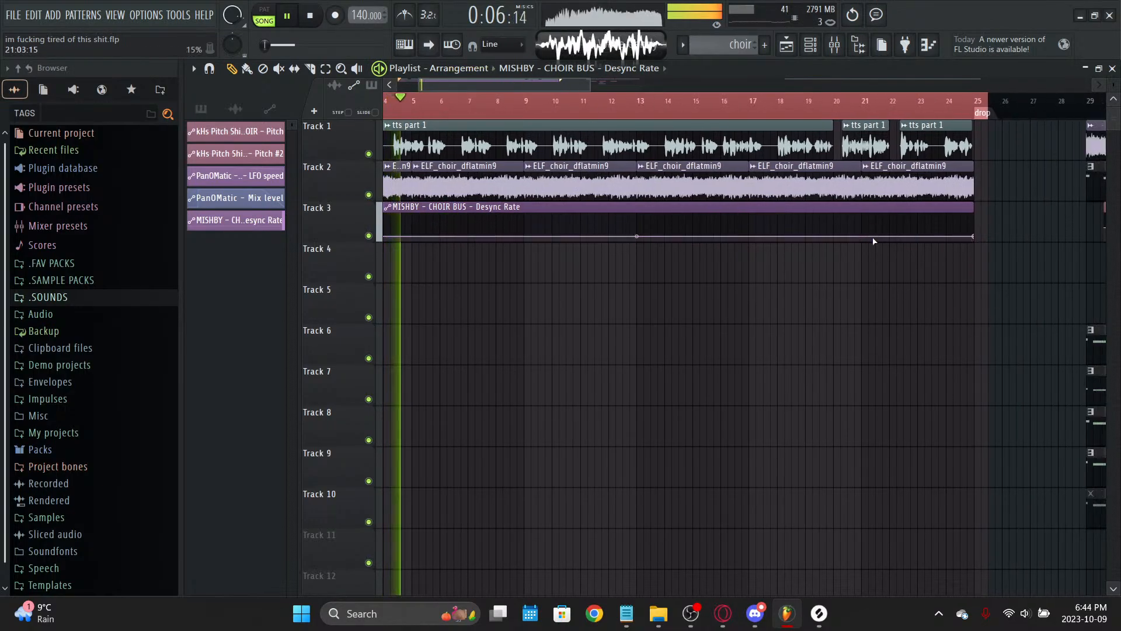
pyautogui.rightClick(975, 237)
pyautogui.click(1039, 456)
pyautogui.rightClick(862, 238)
pyautogui.rightClick(863, 238)
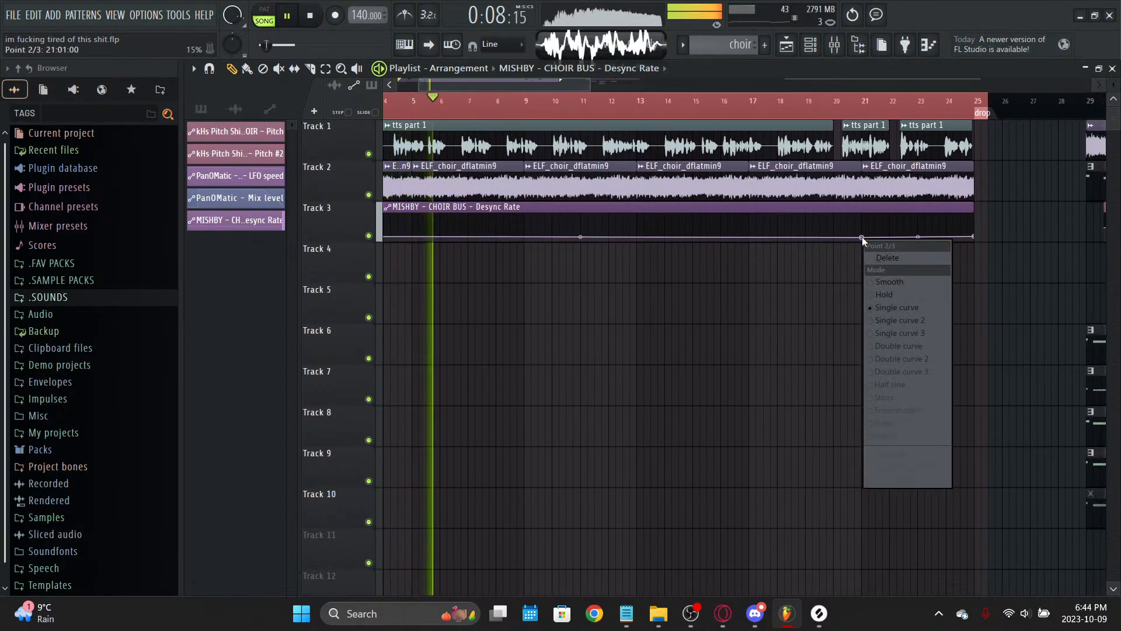
pyautogui.click(934, 470)
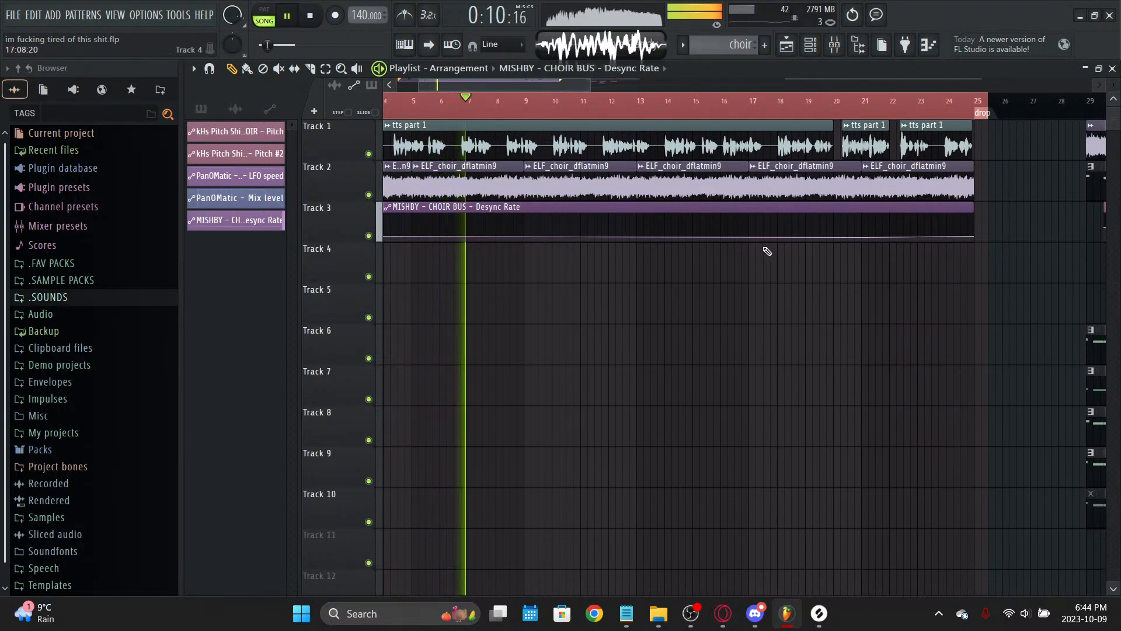
# Step: Add a Desync Rate automation point at bar 17 with the copied value of 19% and delete the point at bar 21
pyautogui.rightClick(750, 237)
pyautogui.rightClick(751, 237)
pyautogui.click(820, 462)
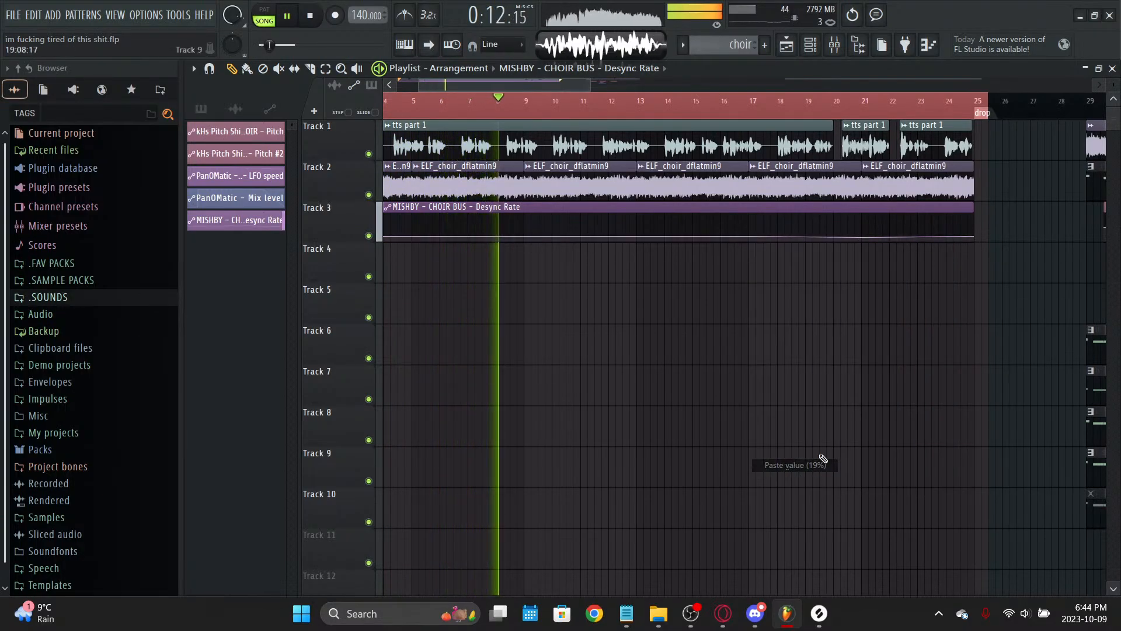
pyautogui.rightClick(861, 238)
pyautogui.click(930, 257)
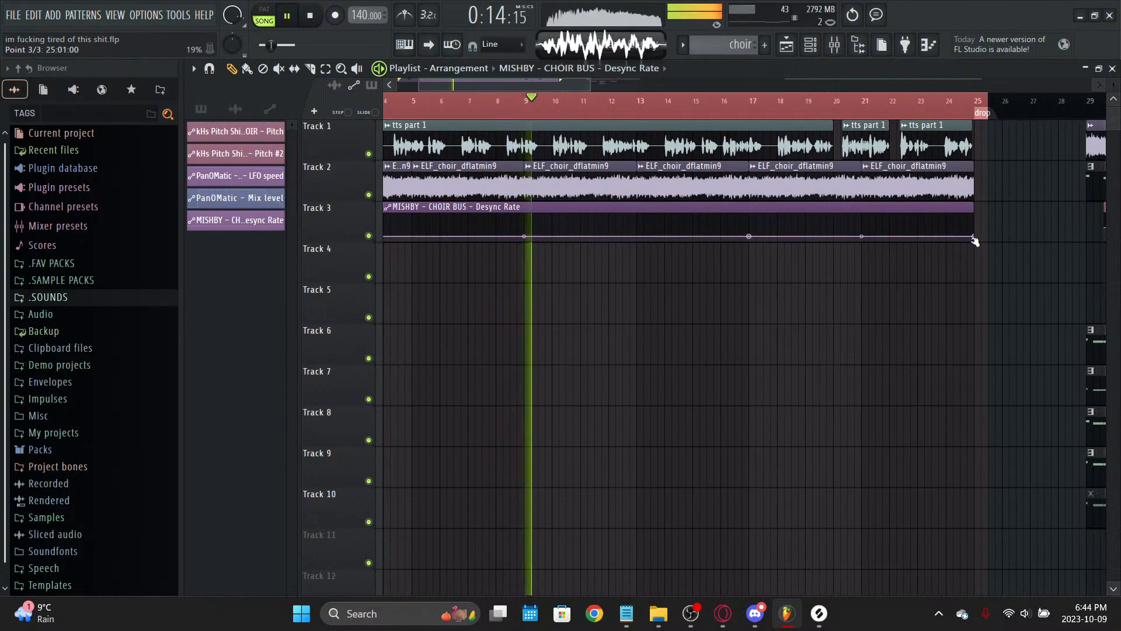
# Step: Raise the Desync Rate end point at bar 25 to form a ramp from bar 17 and save the project
pyautogui.moveTo(974, 237); pyautogui.dragTo(975, 213)
pyautogui.hotkey('ctrl', 's')
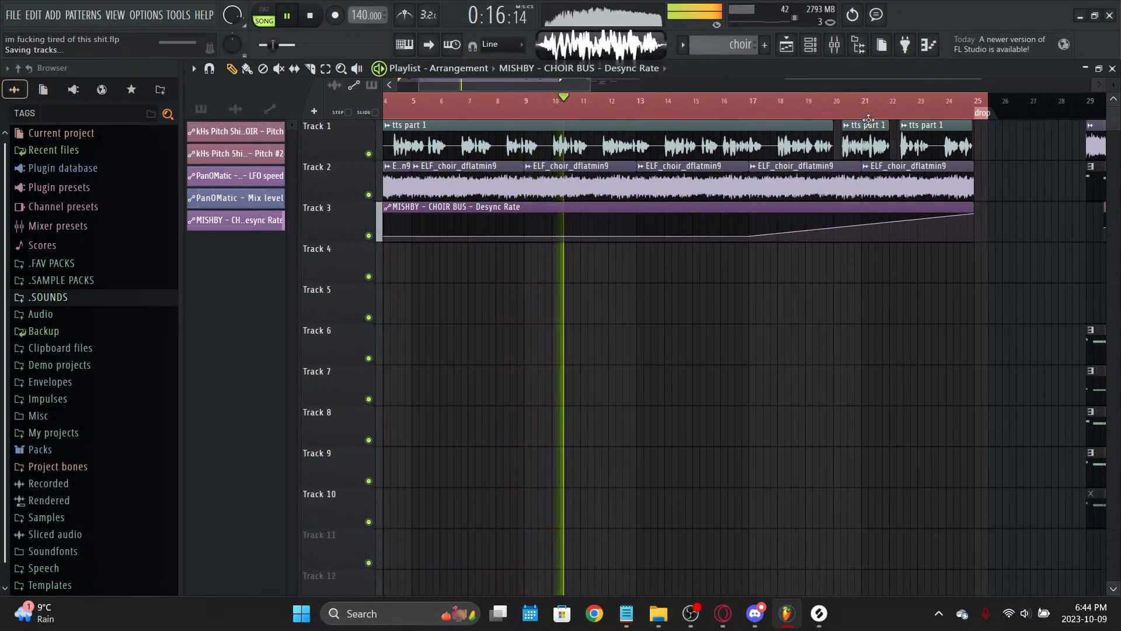
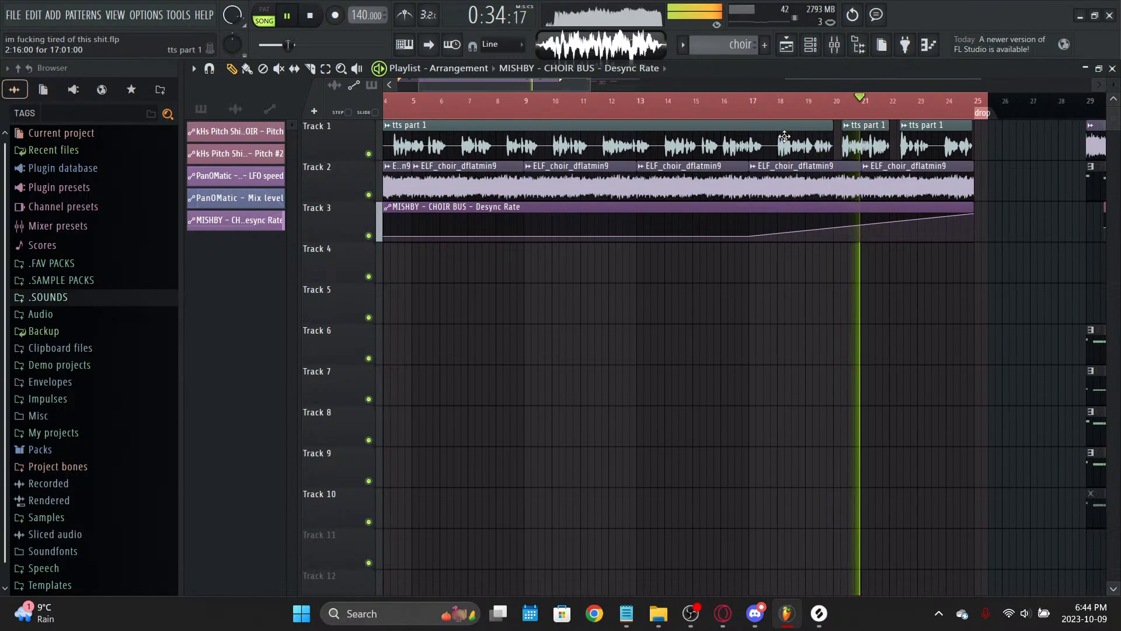
# Step: End the playlist's time selection at the drop marker on bar 25 and replay from about bar 24
pyautogui.moveTo(1013, 98); pyautogui.dragTo(978, 97)
pyautogui.click(1029, 278)
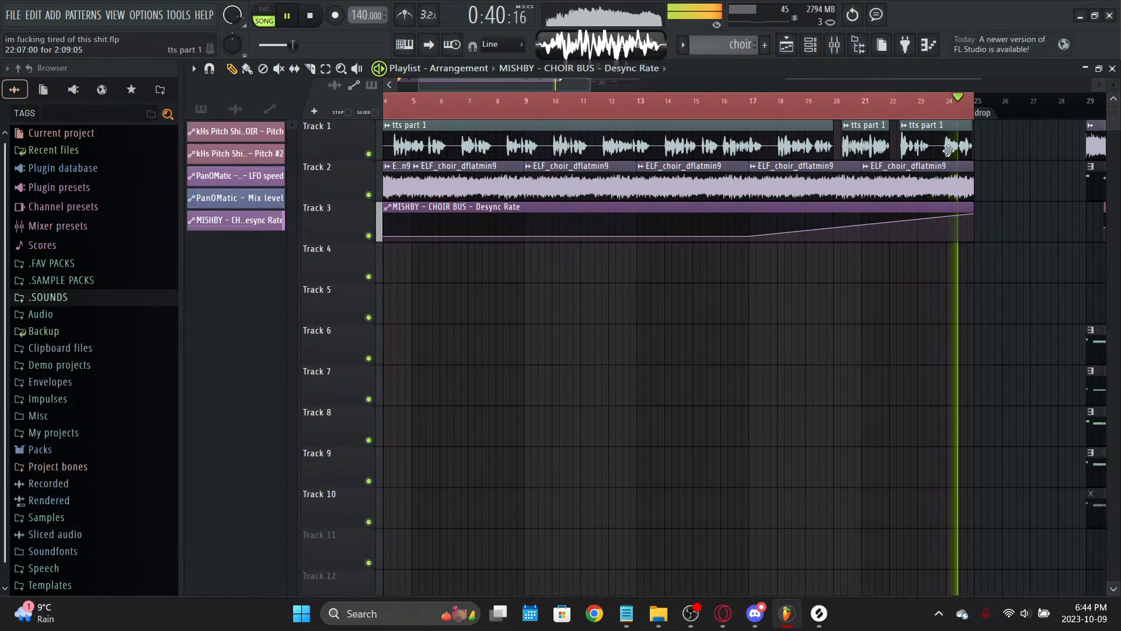
pyautogui.scroll(5, 959, 116)
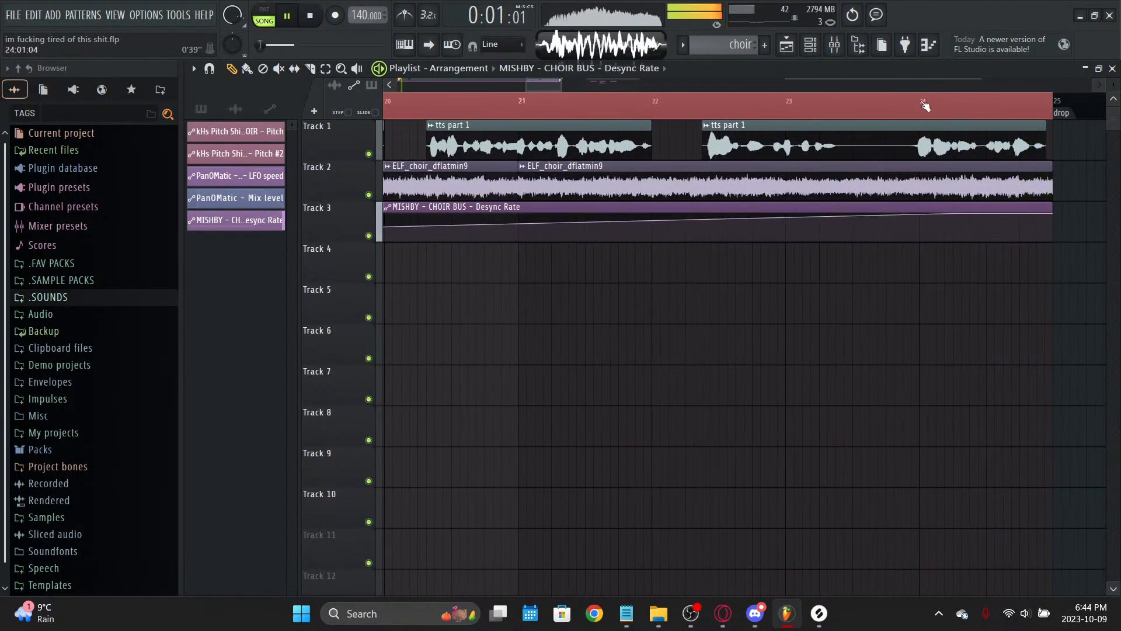
pyautogui.click(924, 104)
# Step: Try a fade-out on the last choir clip on Track 2, and instead cut the clip at bar 24 and remove its end
pyautogui.click(236, 109)
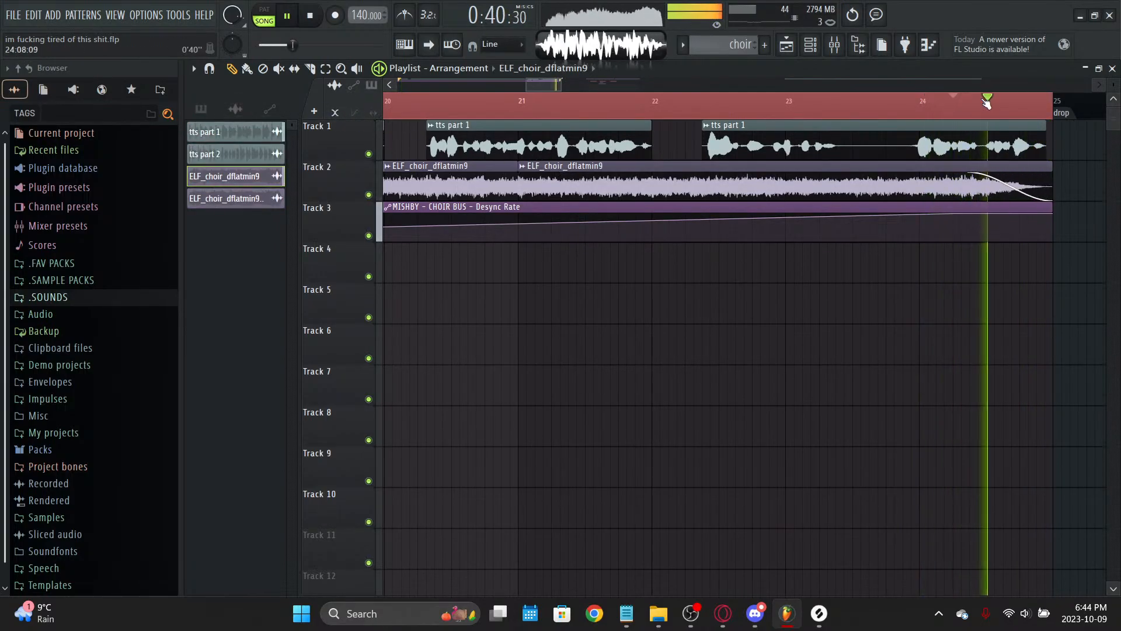
pyautogui.moveTo(998, 182); pyautogui.dragTo(979, 185)
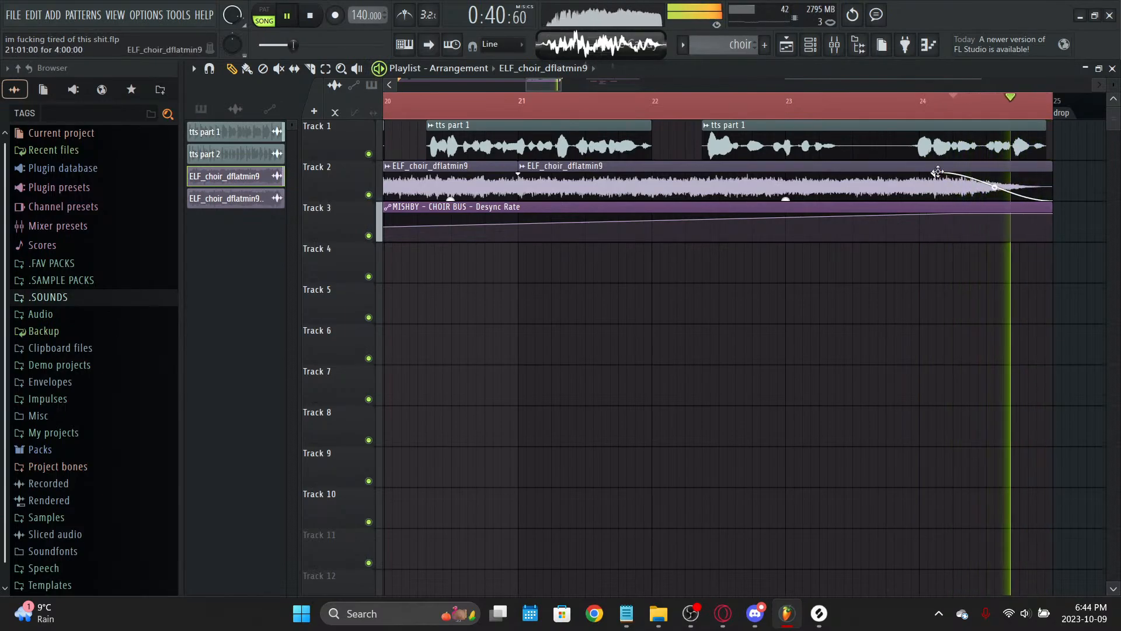
pyautogui.press('c')
pyautogui.moveTo(988, 169); pyautogui.dragTo(992, 199)
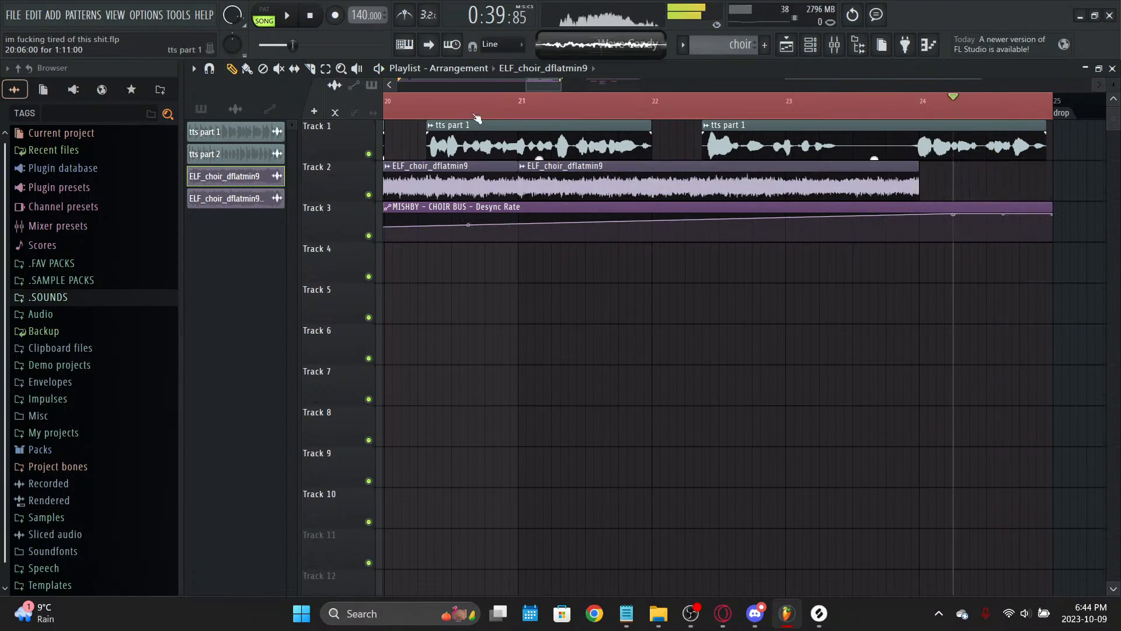
# Step: Replay the intro's end from about bar 24 up to the drop marker and review the full intro's clips
pyautogui.press('space')
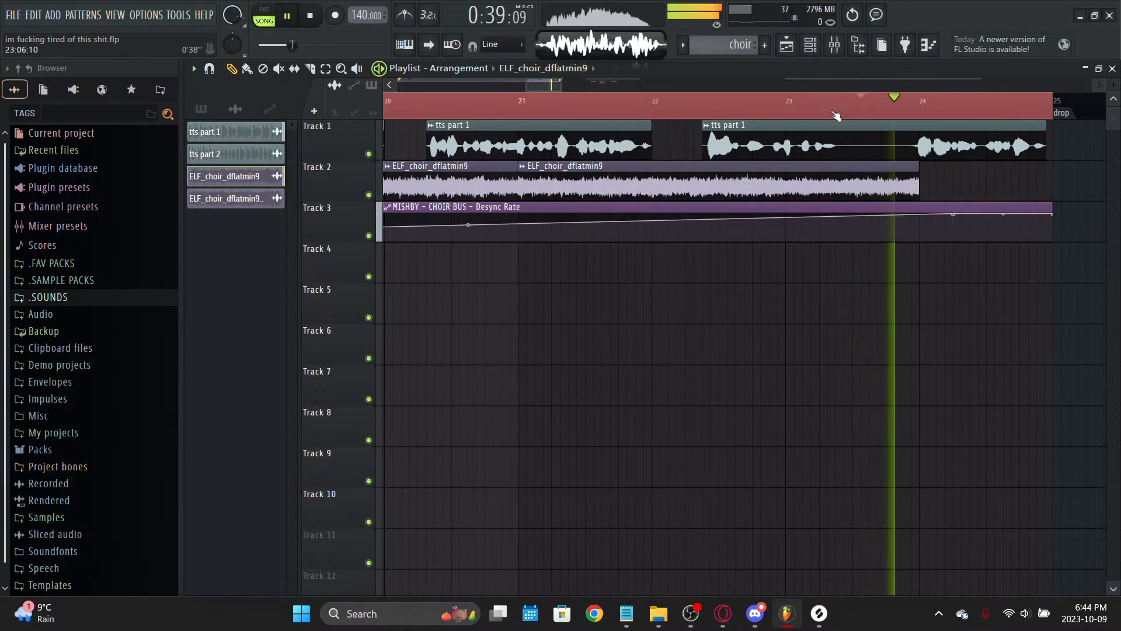
pyautogui.scroll(-3, 882, 100)
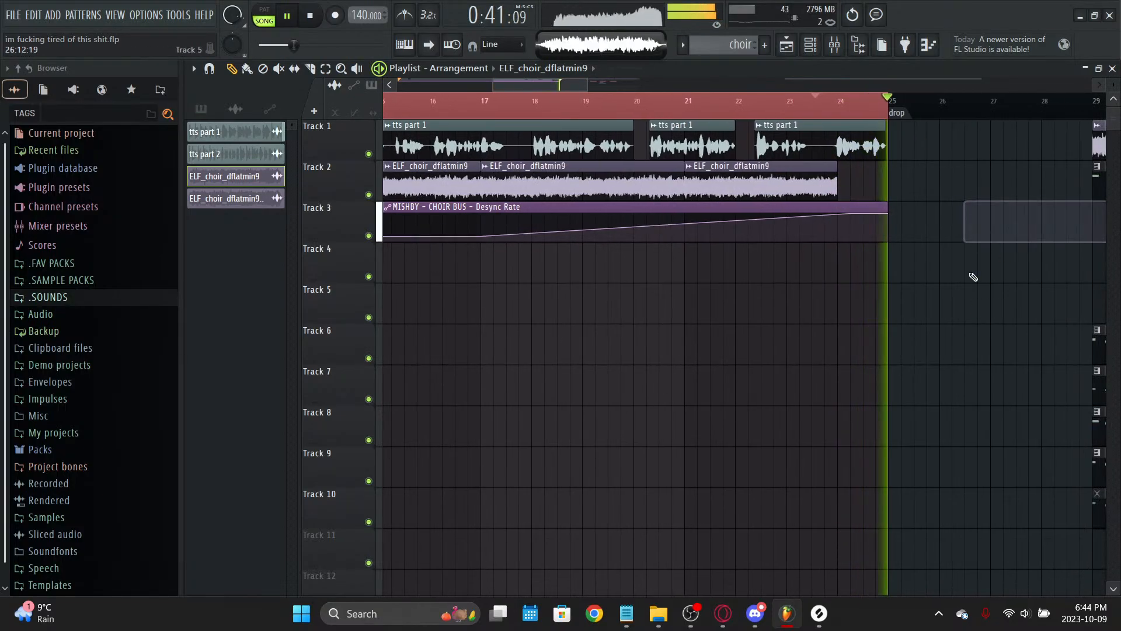
pyautogui.press('space')
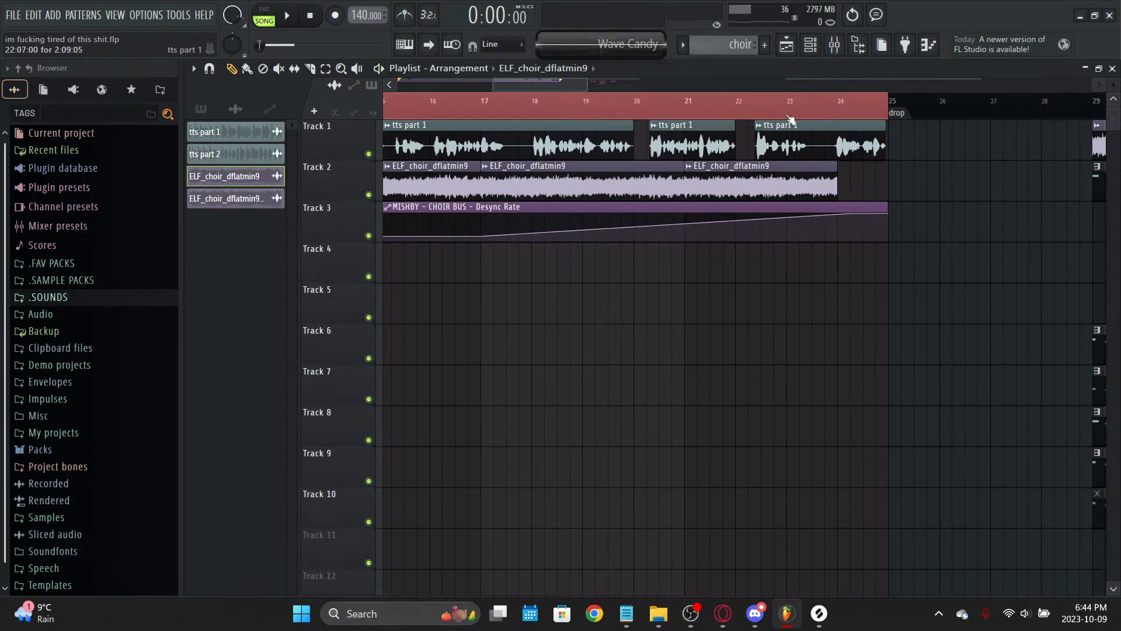
pyautogui.scroll(3, 858, 108)
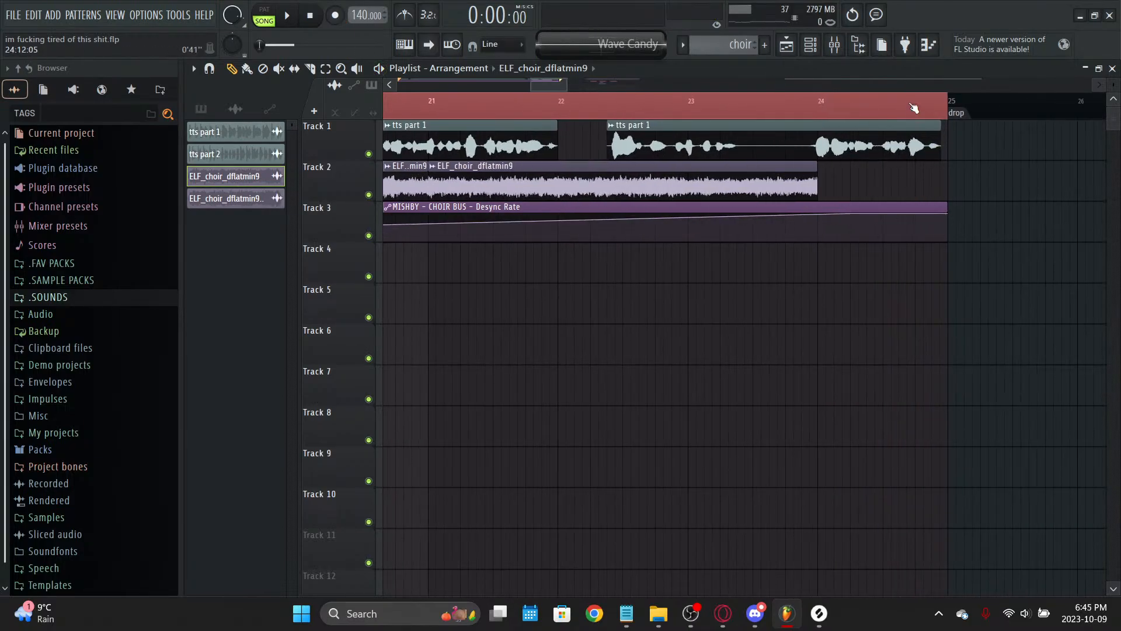
pyautogui.scroll(-6, 914, 108)
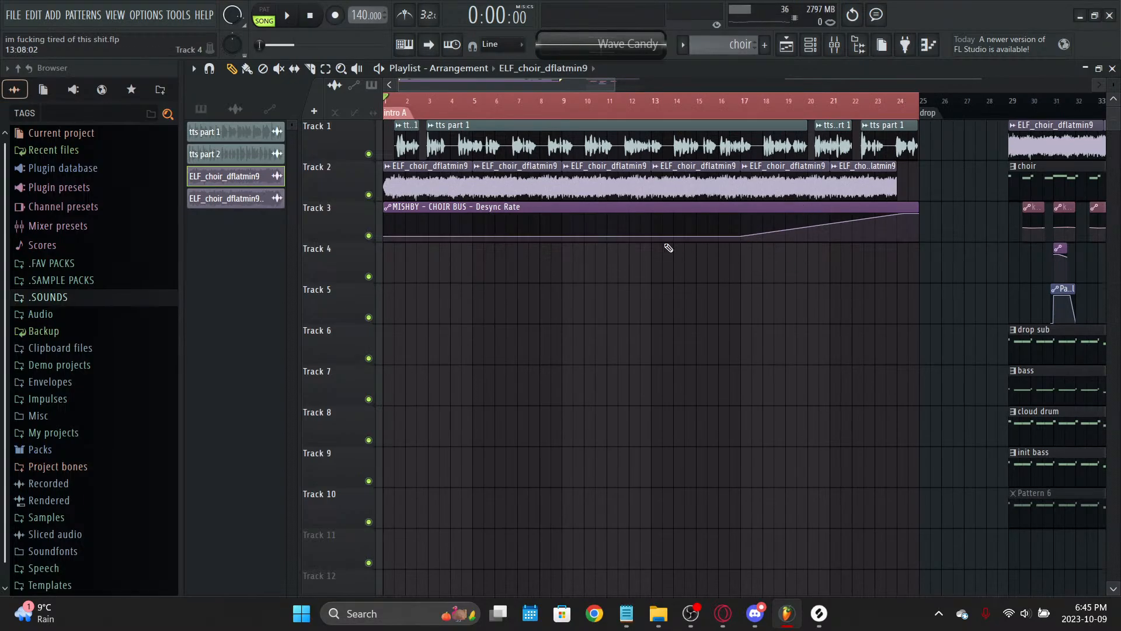
# Step: Shorten the Desync Rate automation clip on Track 3 to bar 24 and delete its point near bar 23
pyautogui.scroll(5, 898, 113)
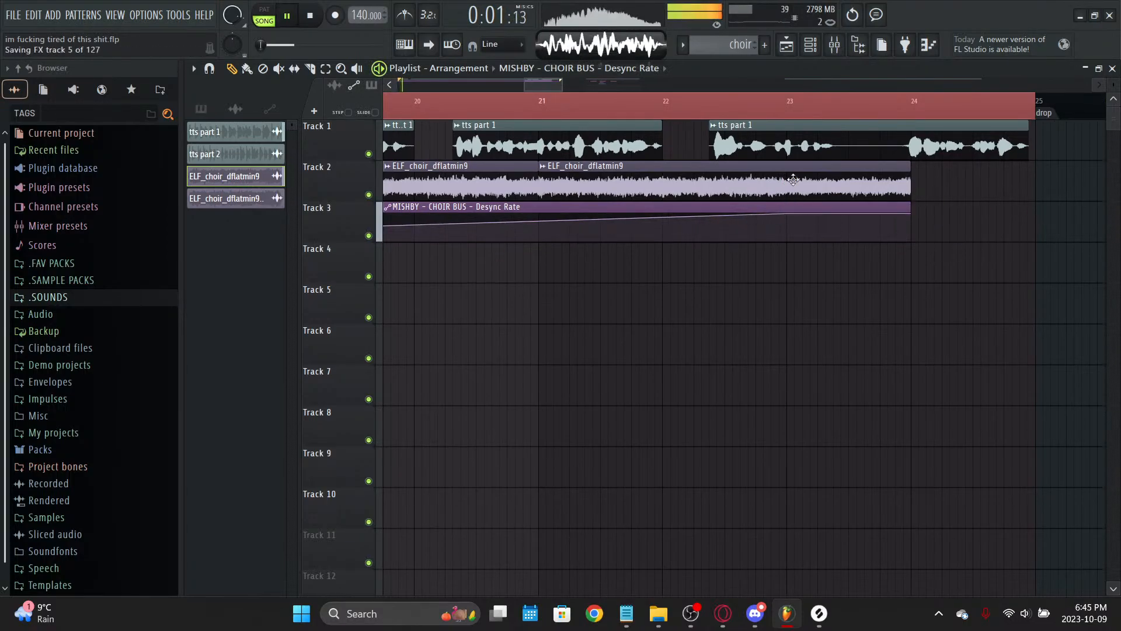
pyautogui.click(672, 101)
pyautogui.scroll(-2, 681, 103)
pyautogui.click(867, 381)
pyautogui.rightClick(867, 380)
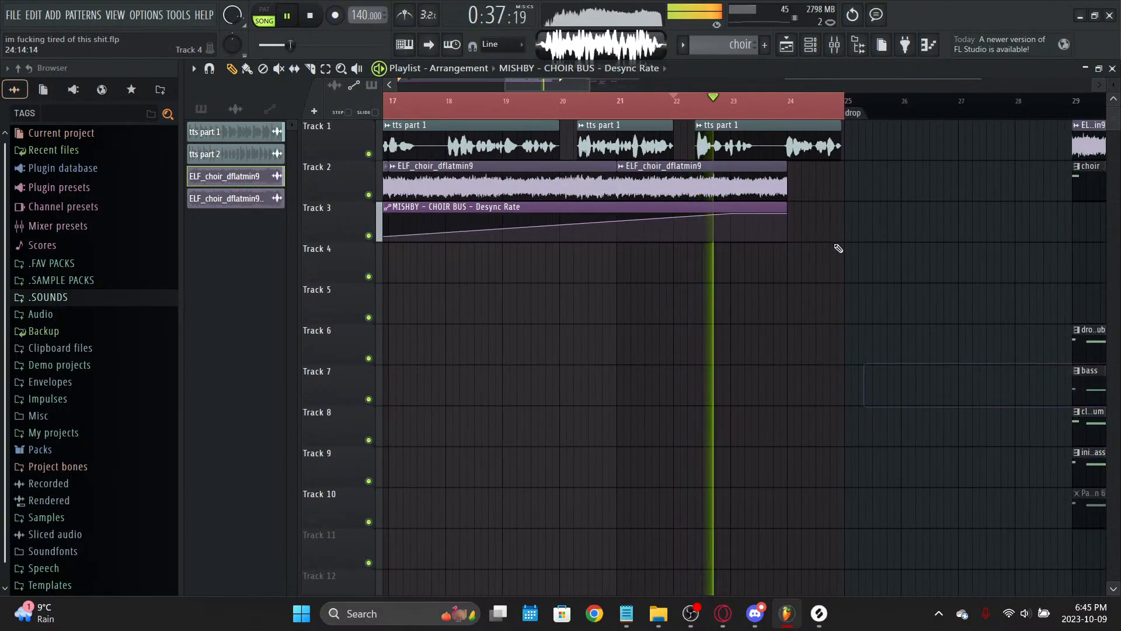
pyautogui.rightClick(730, 214)
pyautogui.click(745, 231)
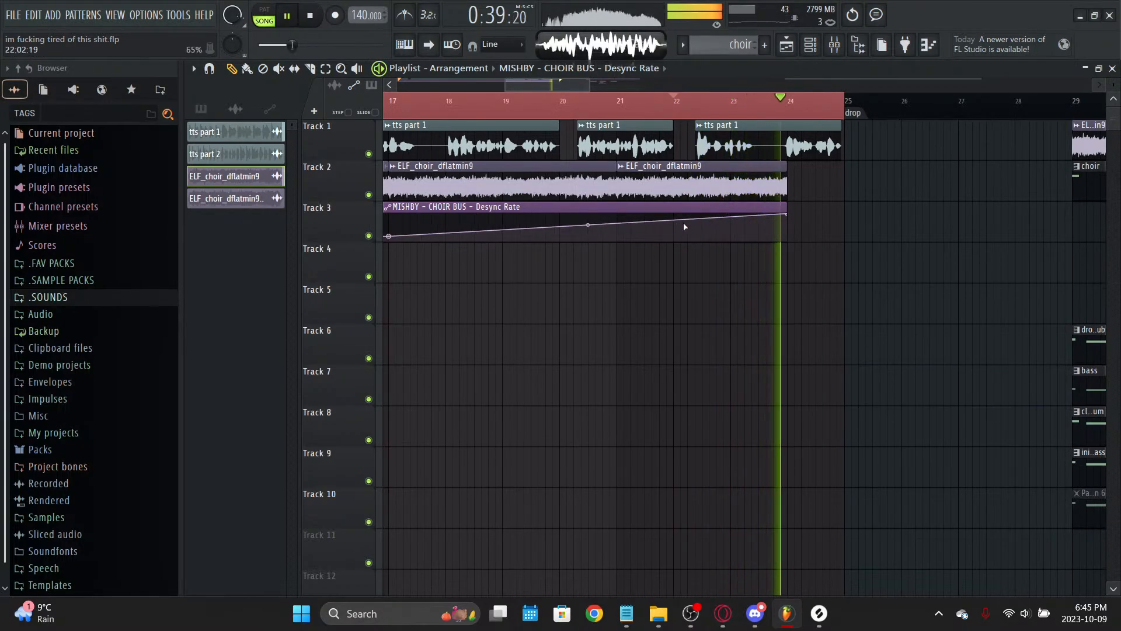
# Step: Raise the Desync Rate ramp's end point at bar 24 and save the project
pyautogui.rightClick(774, 219)
pyautogui.moveTo(775, 219); pyautogui.dragTo(773, 202)
pyautogui.scroll(-5, 757, 106)
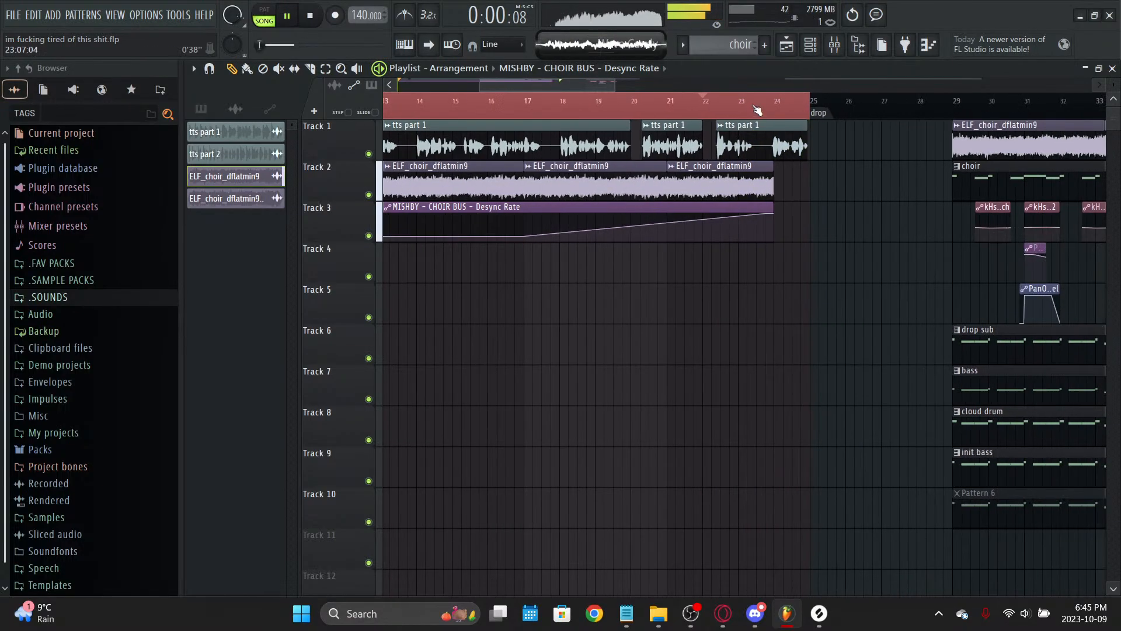
pyautogui.hotkey('ctrl', 's')
pyautogui.press('space')
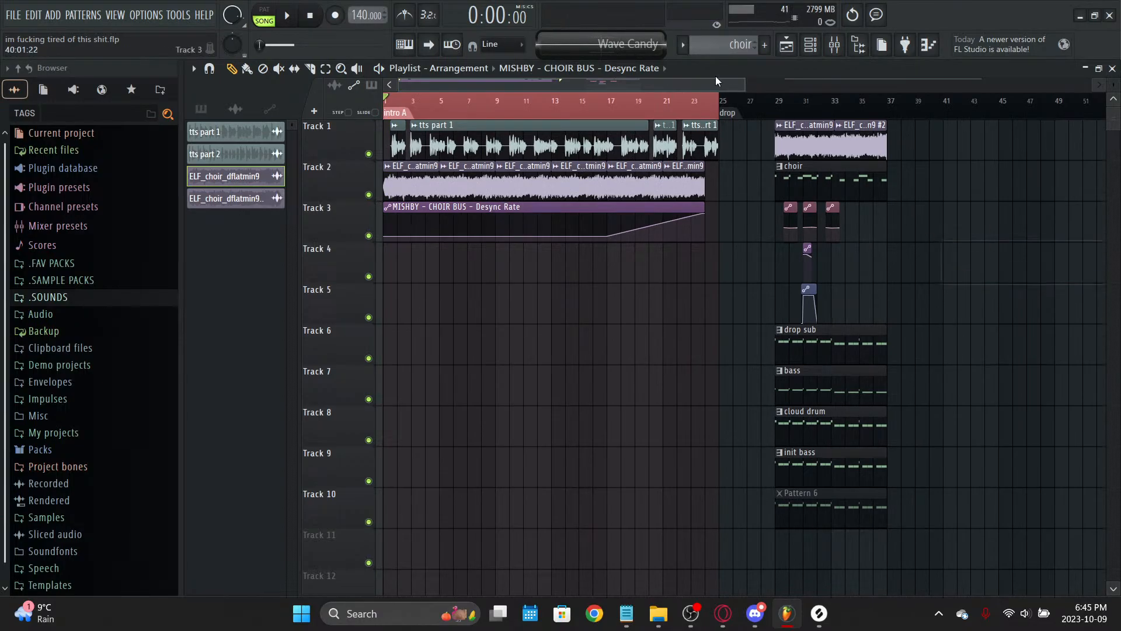
# Step: Clear the Windows clipboard history and remove the stray clip placed in the empty area of the playlist
pyautogui.press('super+v')
pyautogui.click(1089, 381)
pyautogui.click(1060, 185)
pyautogui.rightClick(1060, 186)
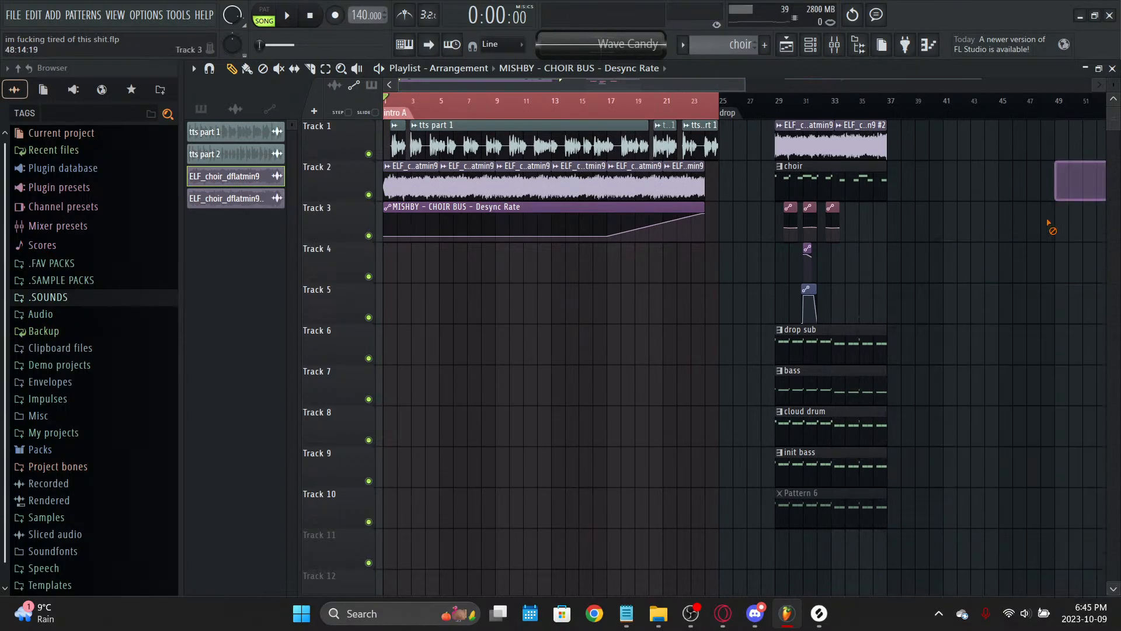
pyautogui.scroll(3, 447, 102)
pyautogui.scroll(-3, 447, 103)
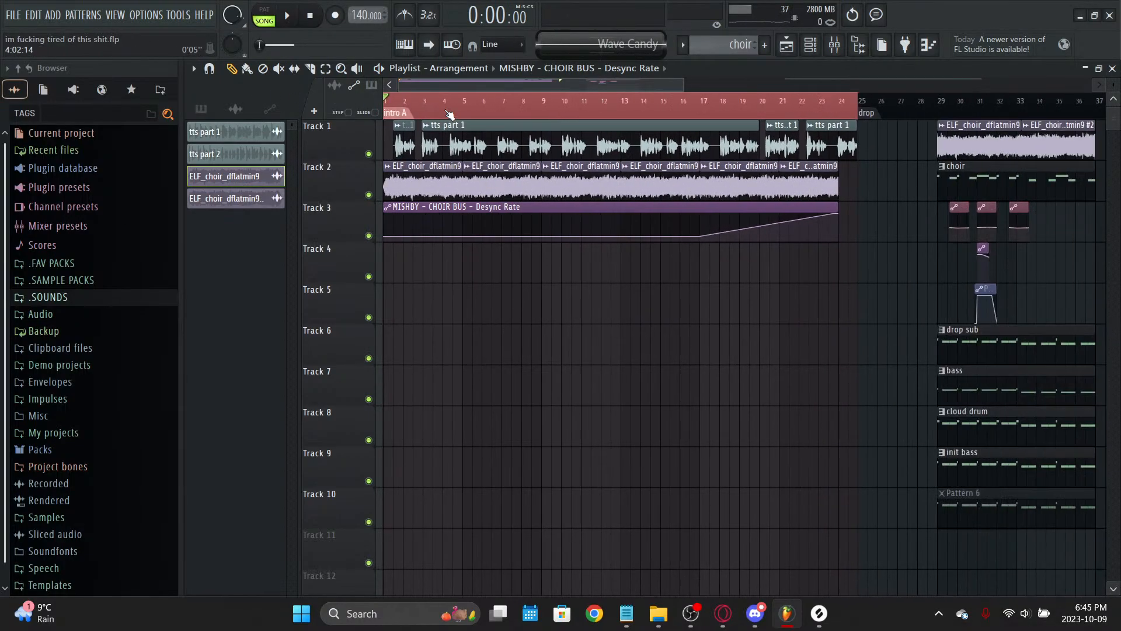
# Step: Play the section from bar 29 and try removing the choir clip at its start on Track 1
pyautogui.click(800, 106)
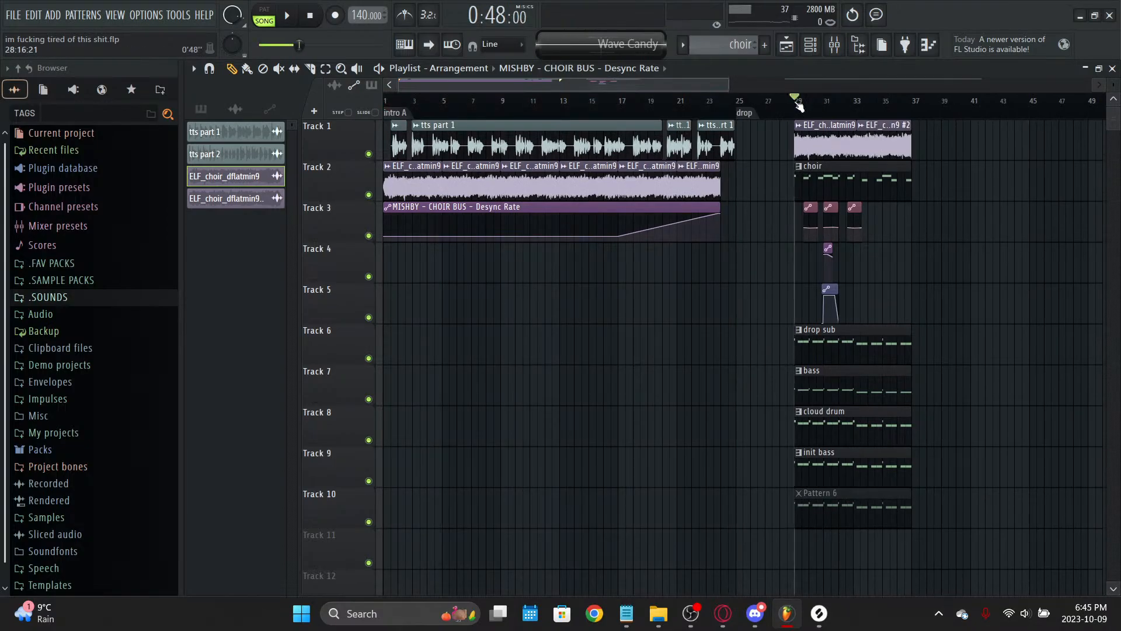
pyautogui.press('space')
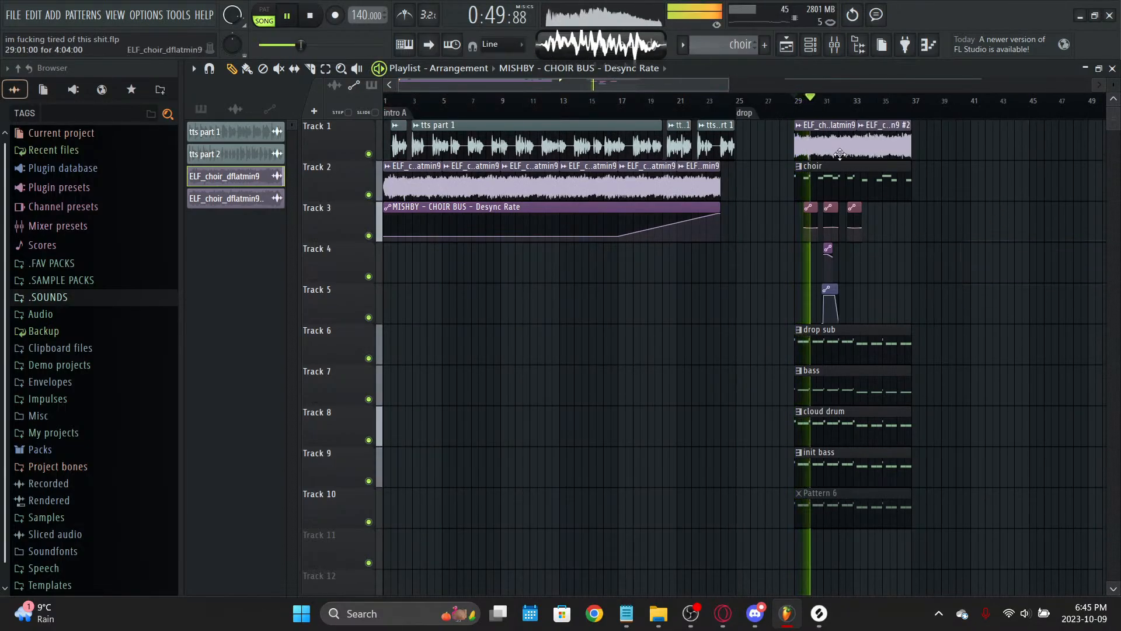
pyautogui.rightClick(811, 138)
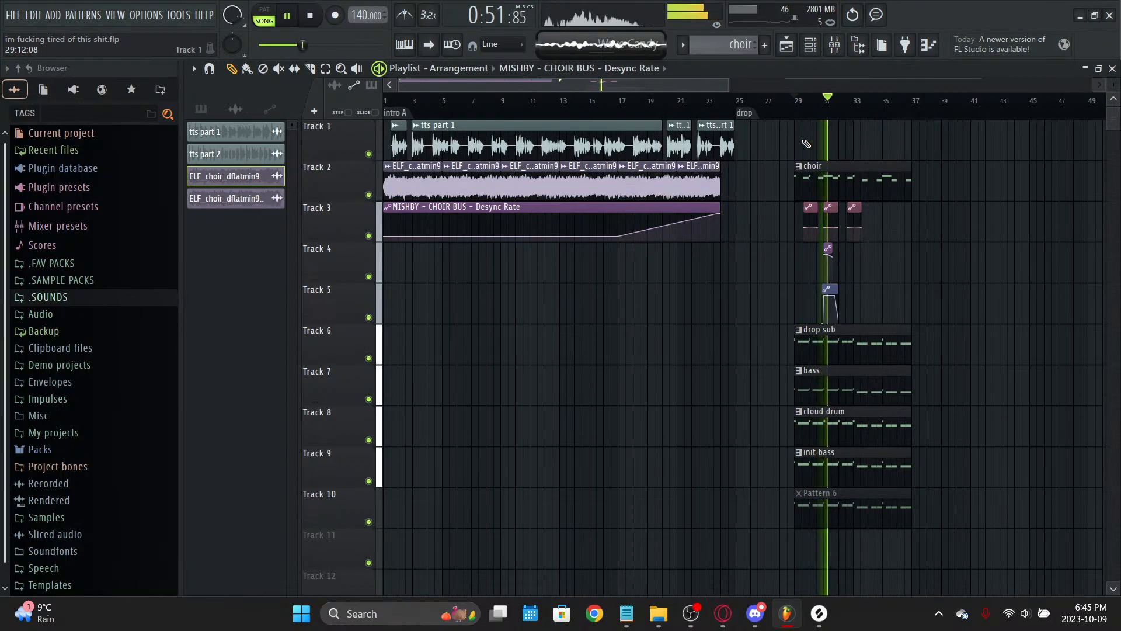
pyautogui.scroll(-3, 721, 109)
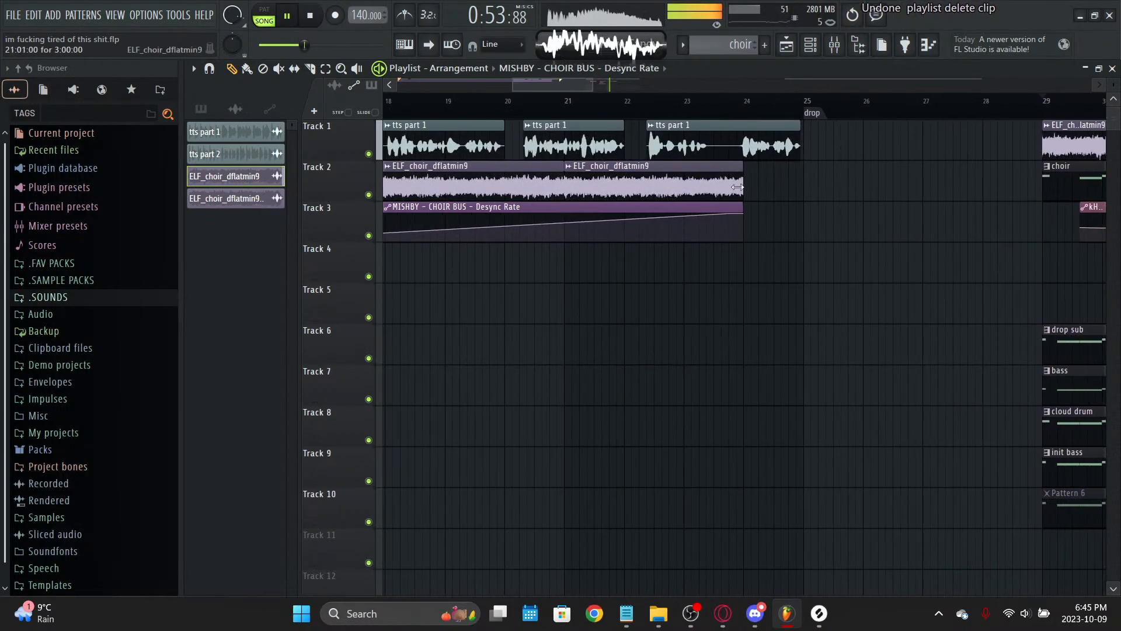
# Step: Extend the Desync Rate clip slightly past bar 24 and drop it there to the start point's copied value of 19%
pyautogui.rightClick(387, 237)
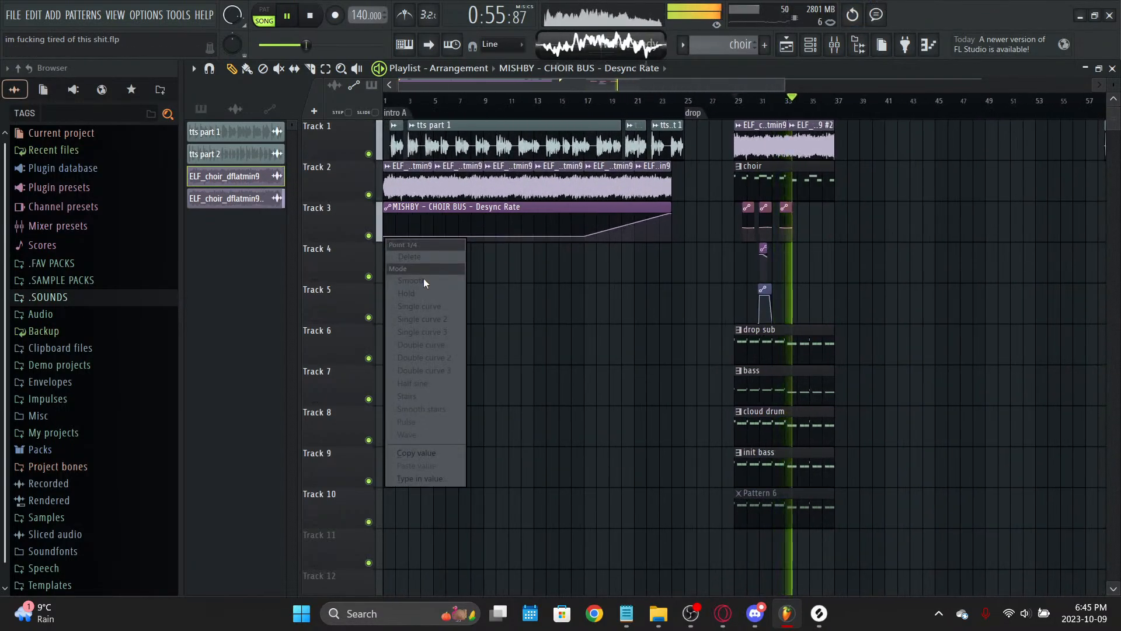
pyautogui.click(454, 453)
pyautogui.scroll(3, 676, 213)
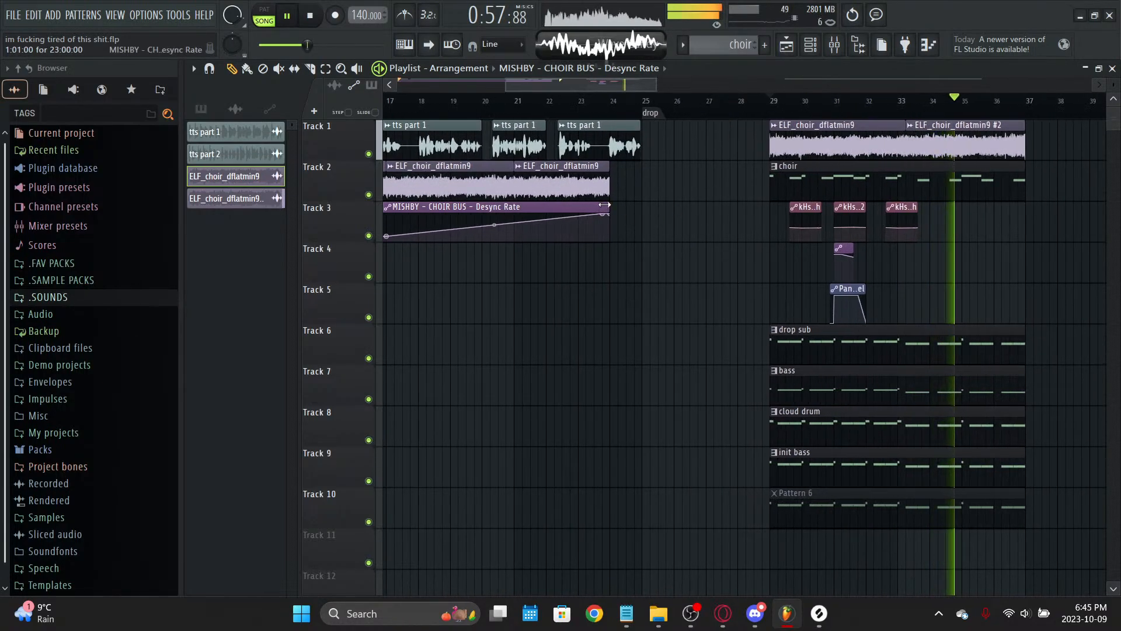
pyautogui.scroll(6, 625, 216)
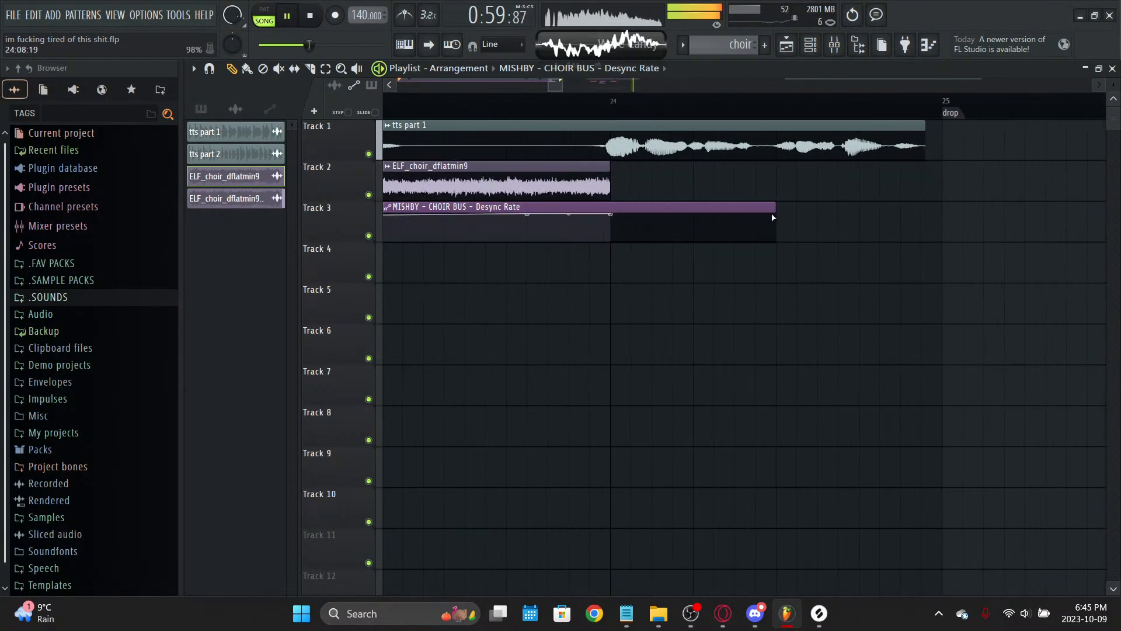
pyautogui.rightClick(612, 232)
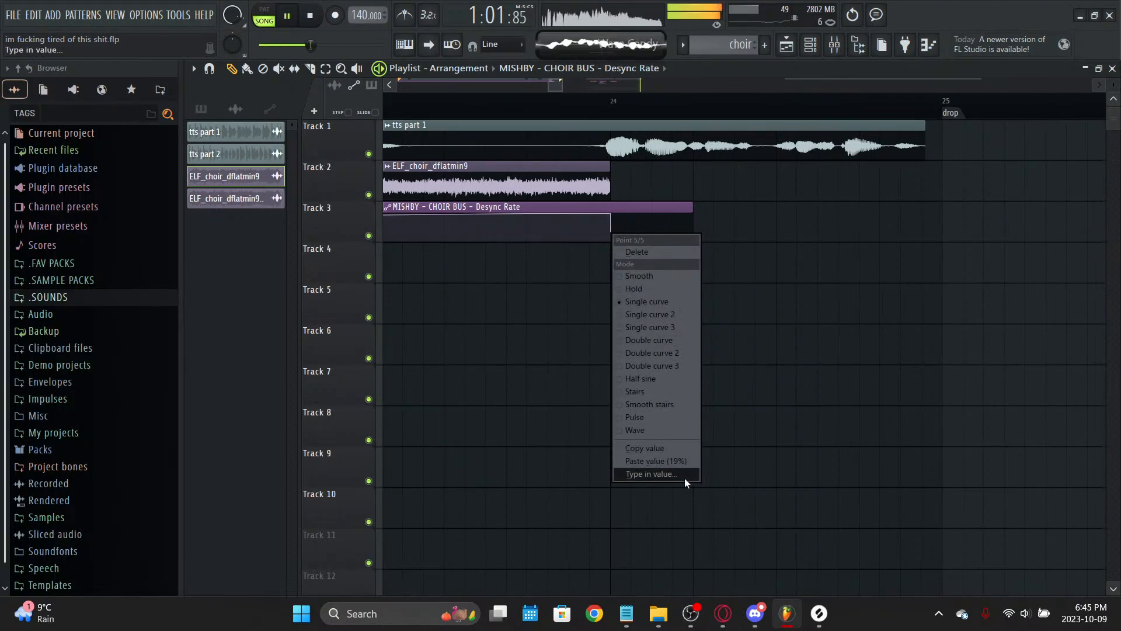
pyautogui.click(658, 461)
pyautogui.rightClick(694, 235)
pyautogui.click(739, 464)
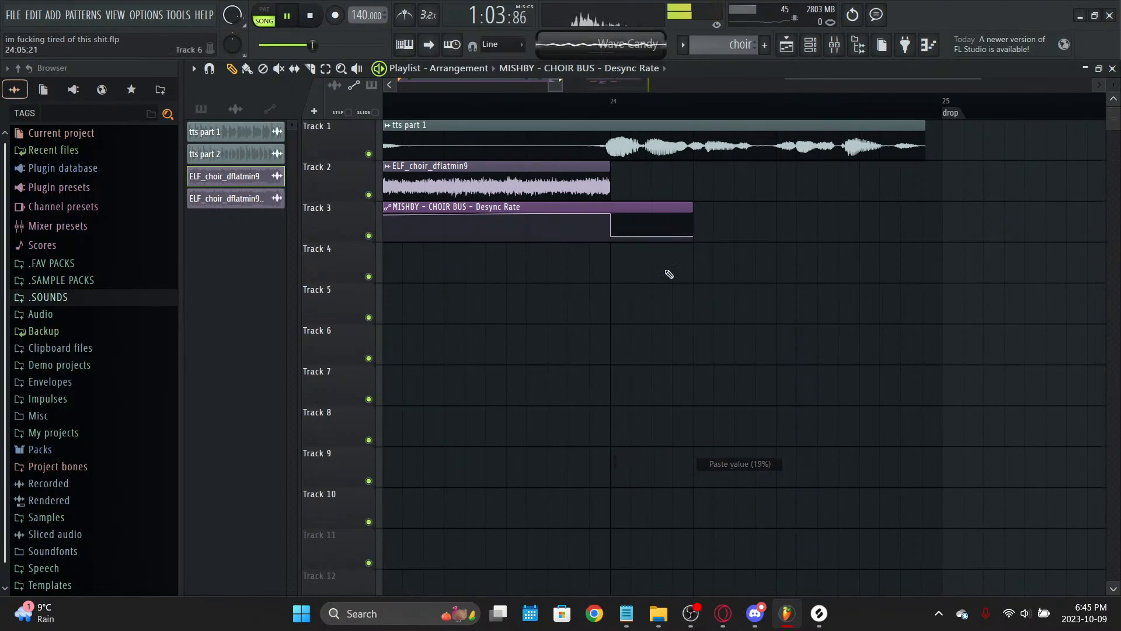
# Step: Replay the transition around bar 24 and the section from bar 29, and stop playback
pyautogui.scroll(-5, 546, 111)
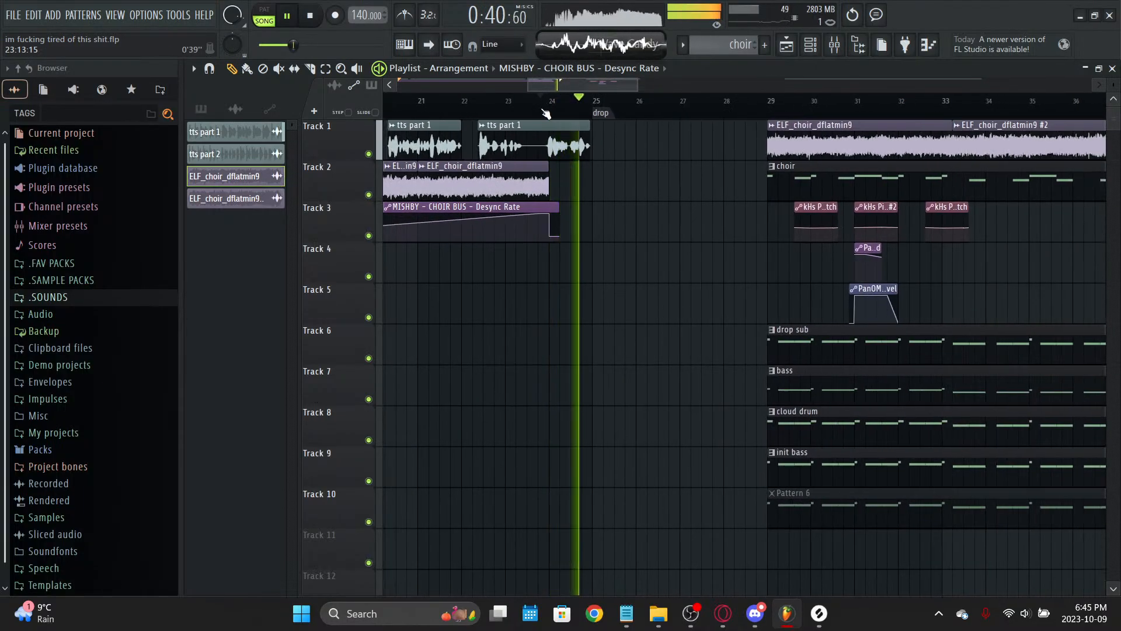
pyautogui.click(772, 111)
pyautogui.scroll(-5, 789, 108)
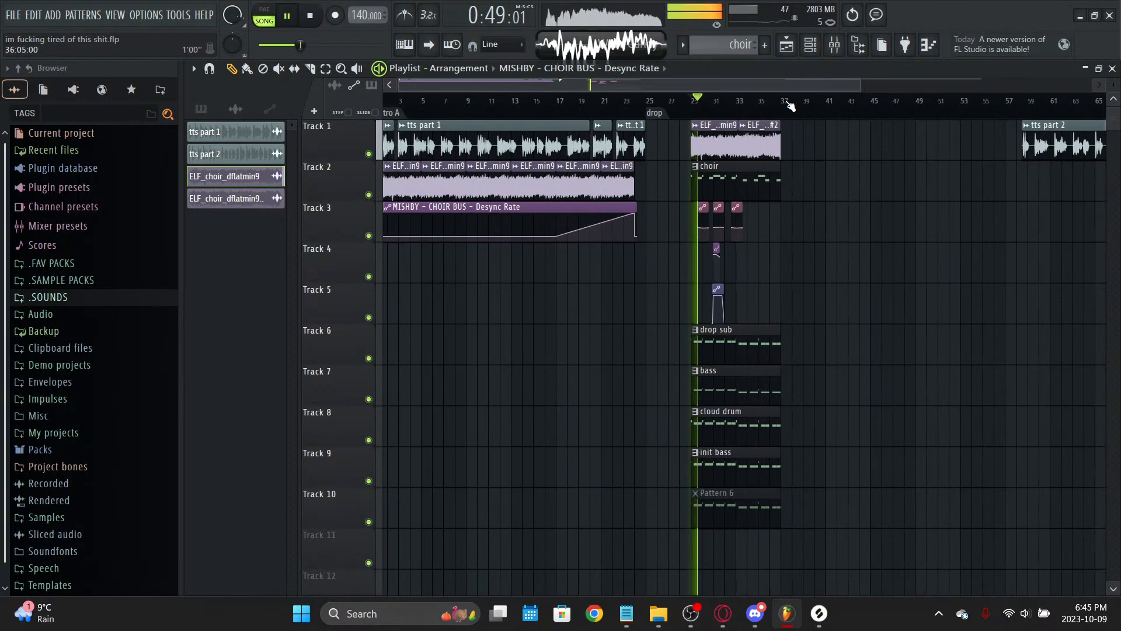
pyautogui.click(893, 265)
pyautogui.rightClick(911, 277)
pyautogui.scroll(-2, 757, 105)
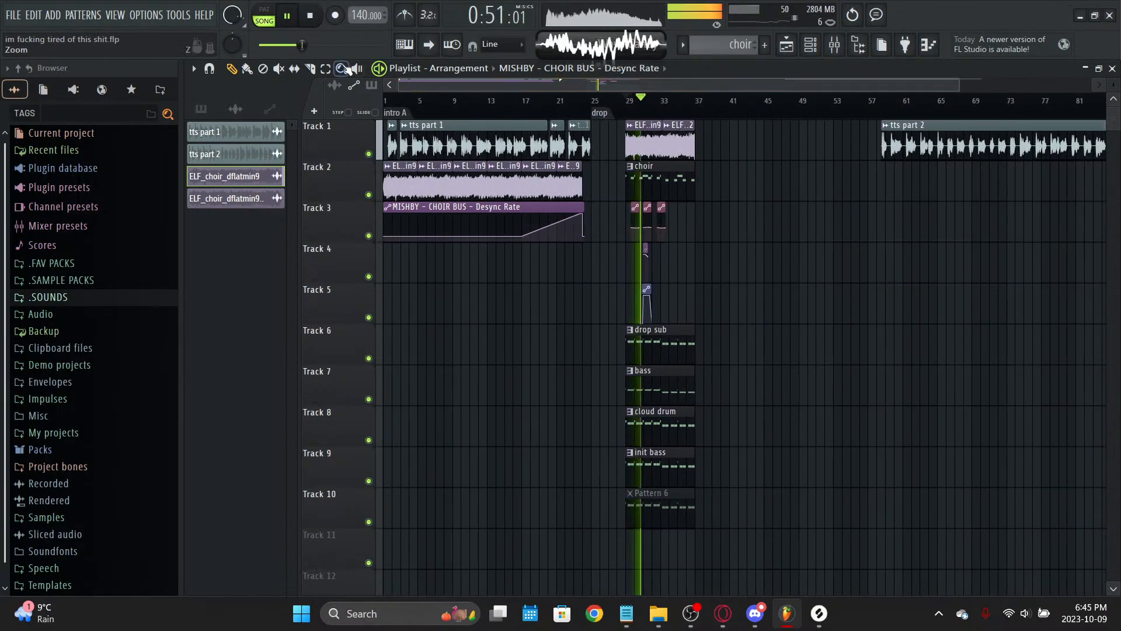
pyautogui.click(315, 16)
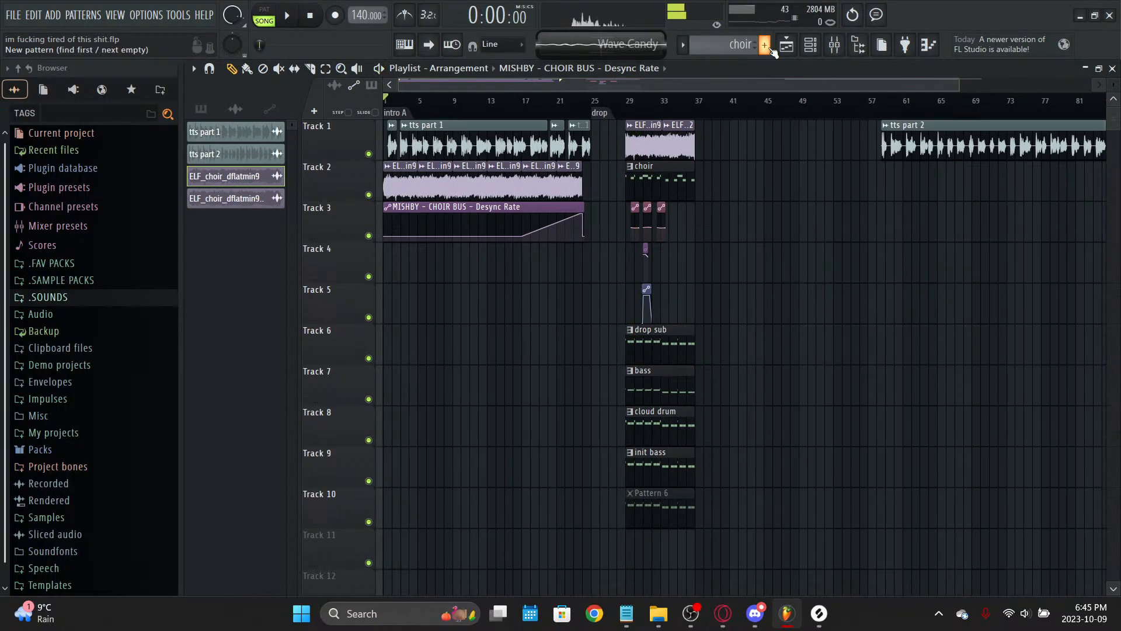
# Step: Open the mixer and recolor the CHOIR BUS track white to match the CHOIR and CHOIR LAYER tracks
pyautogui.click(836, 46)
pyautogui.press('super+v')
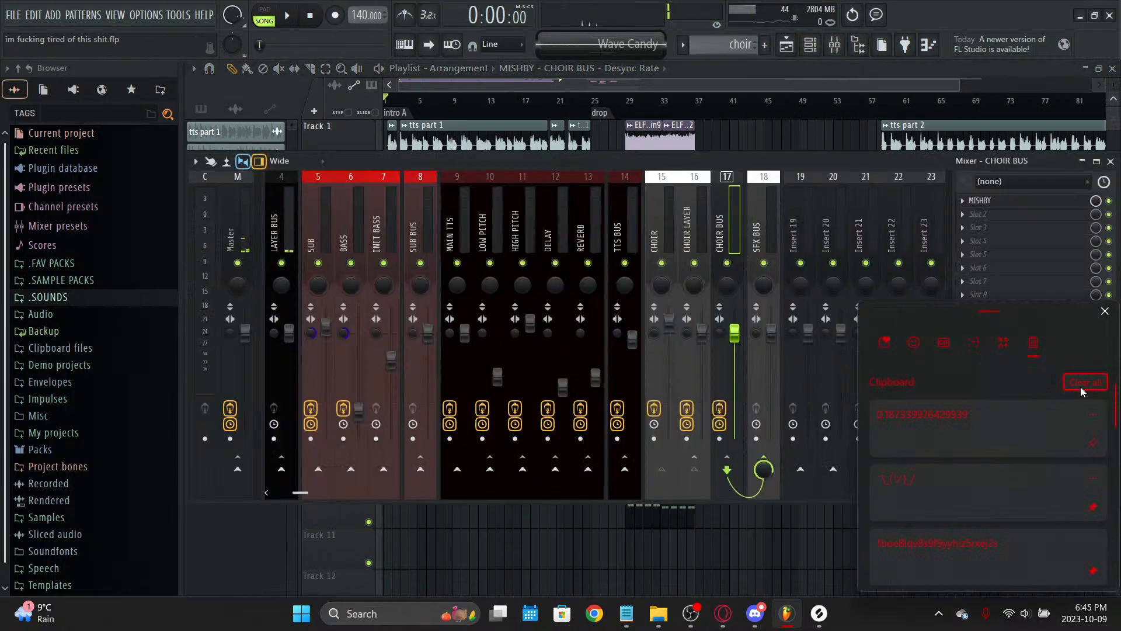
pyautogui.click(731, 204)
pyautogui.rightClick(732, 204)
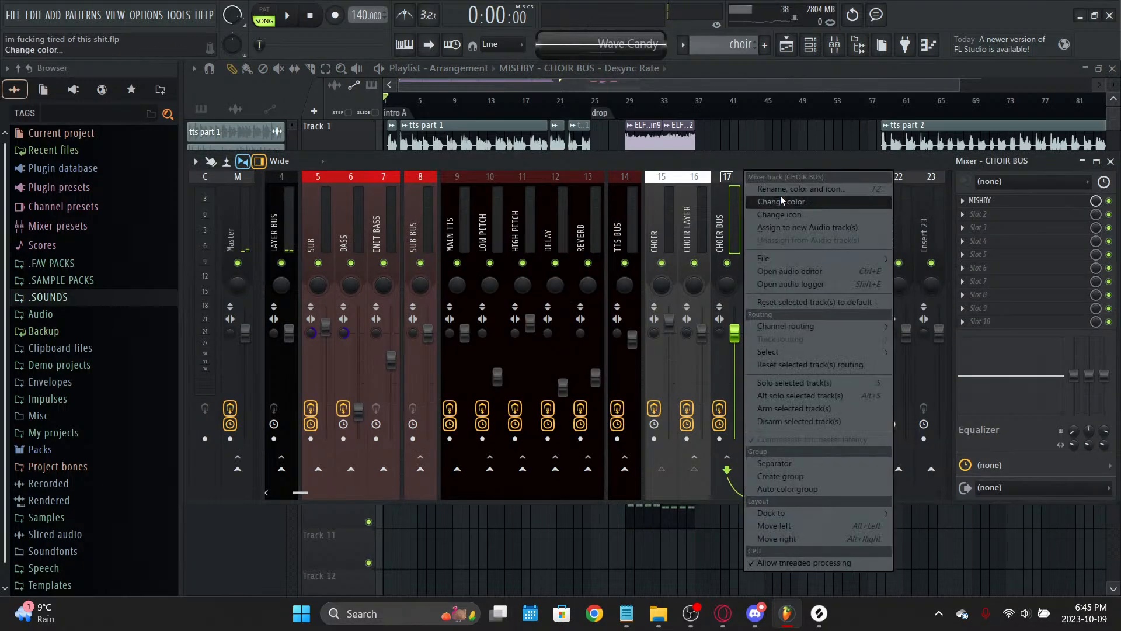
pyautogui.click(782, 201)
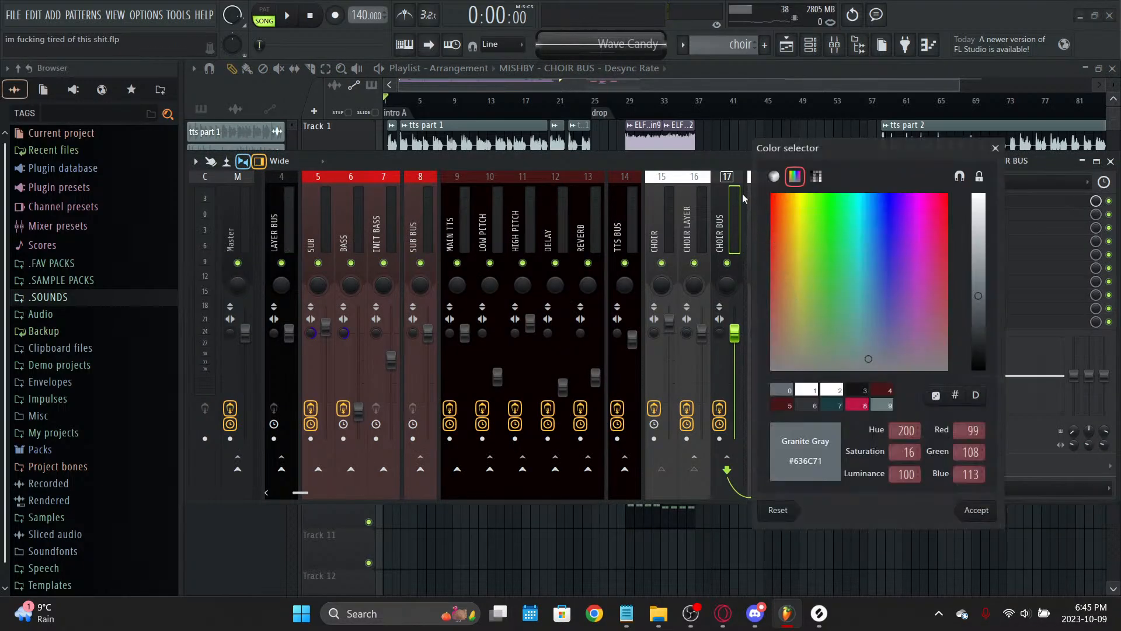
pyautogui.click(996, 148)
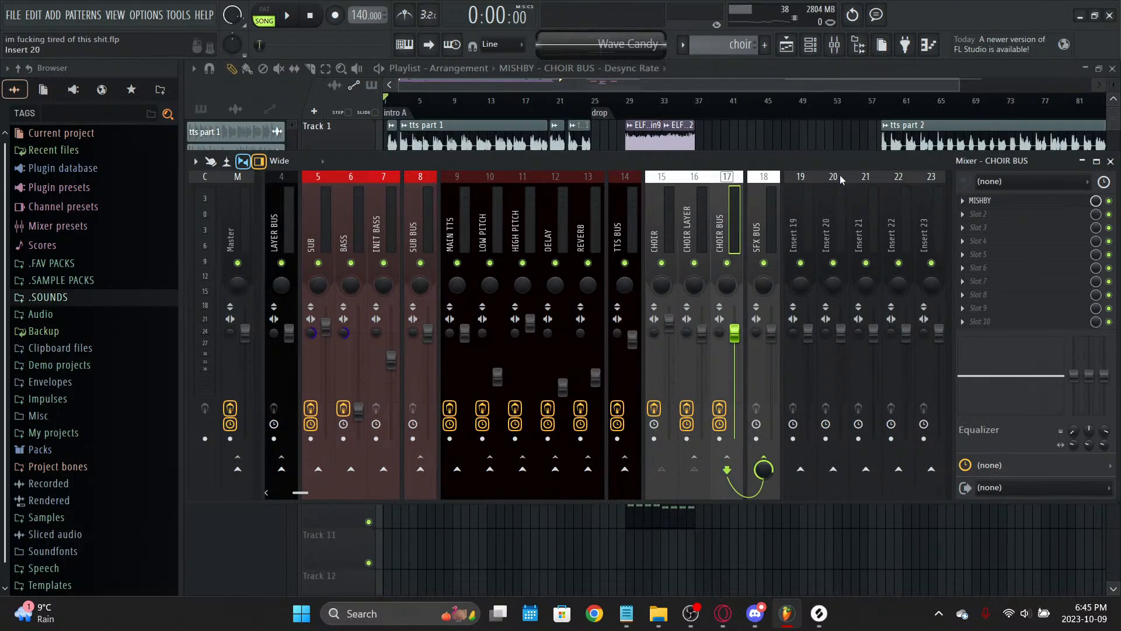
# Step: Apply Auto color group to the CHOIR BUS mixer track, confirm its name and color, and save the project
pyautogui.rightClick(742, 175)
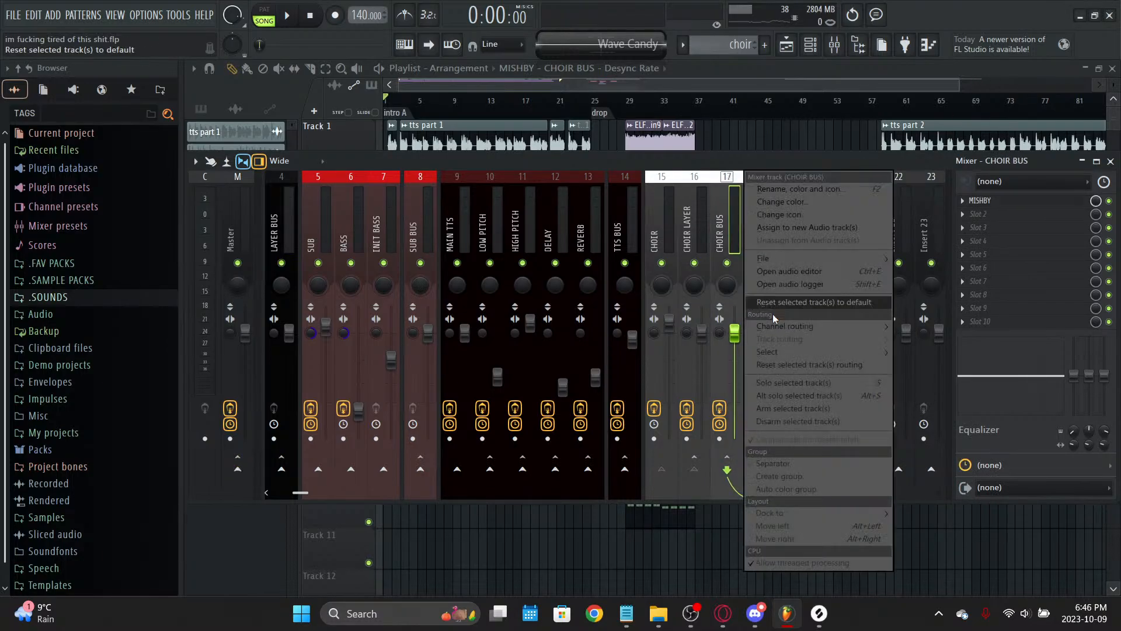
pyautogui.click(832, 487)
pyautogui.rightClick(740, 177)
pyautogui.click(799, 478)
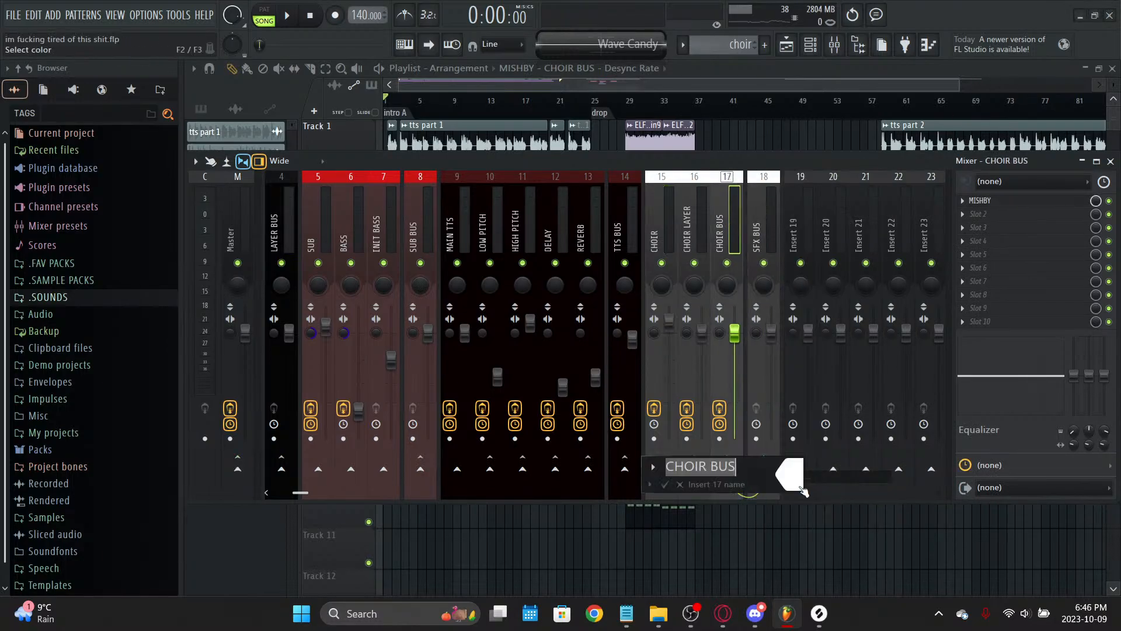
pyautogui.press('Return')
pyautogui.hotkey('ctrl', 's')
pyautogui.press('F9')
pyautogui.press('space')
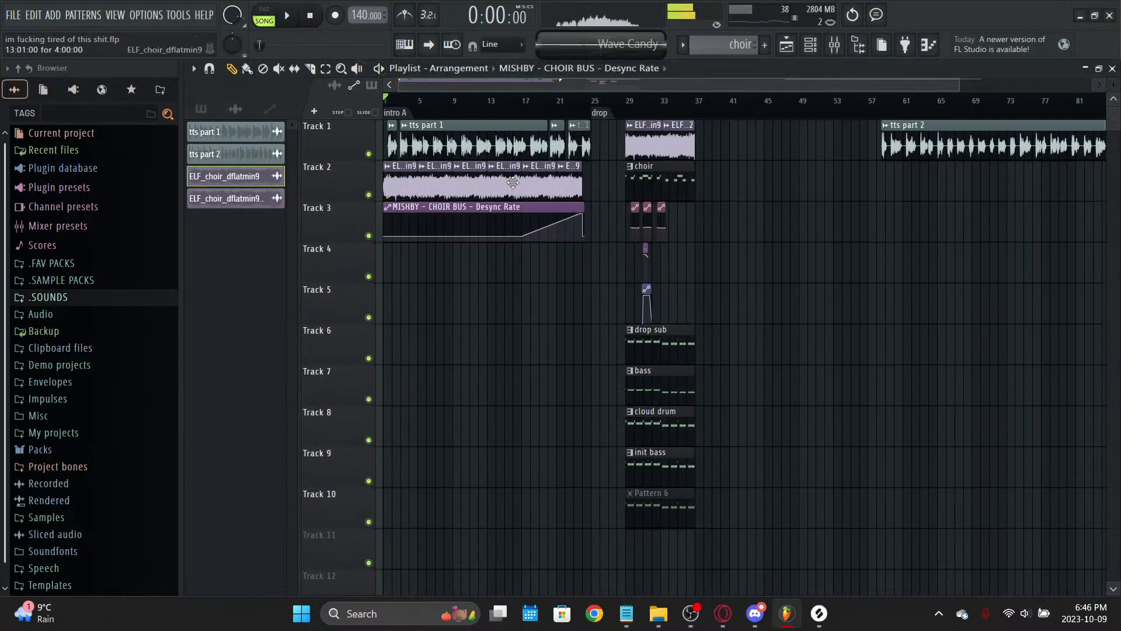
# Step: Browse the .SAMPLE PACKS and .SOUNDS folders for samples, and expand the .FAV PACKS folder
pyautogui.click(65, 282)
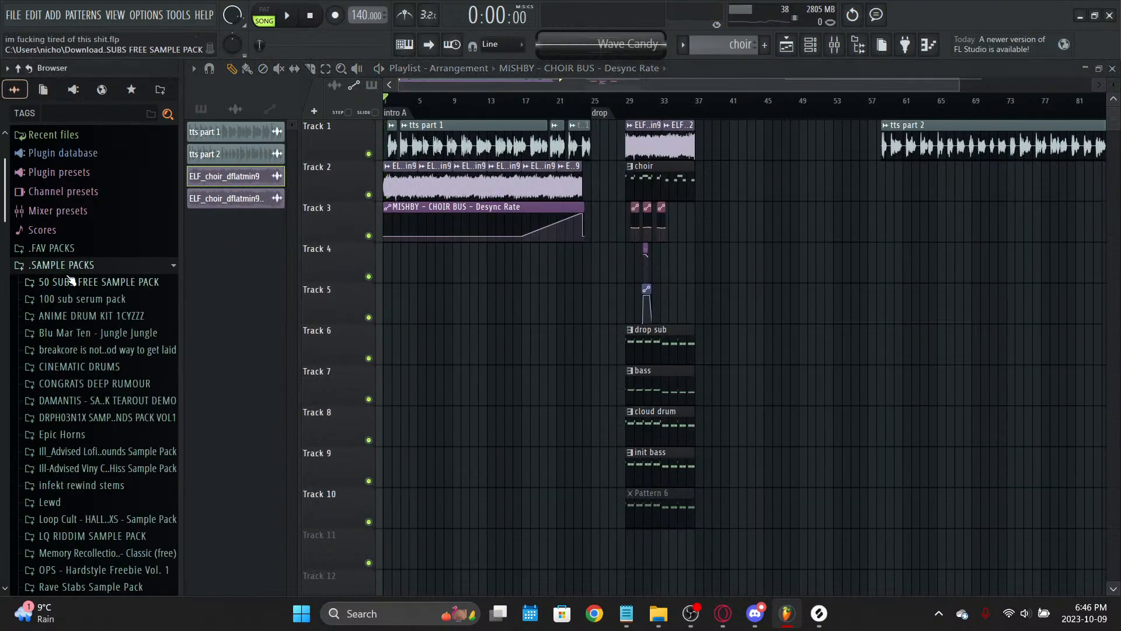
pyautogui.click(70, 281)
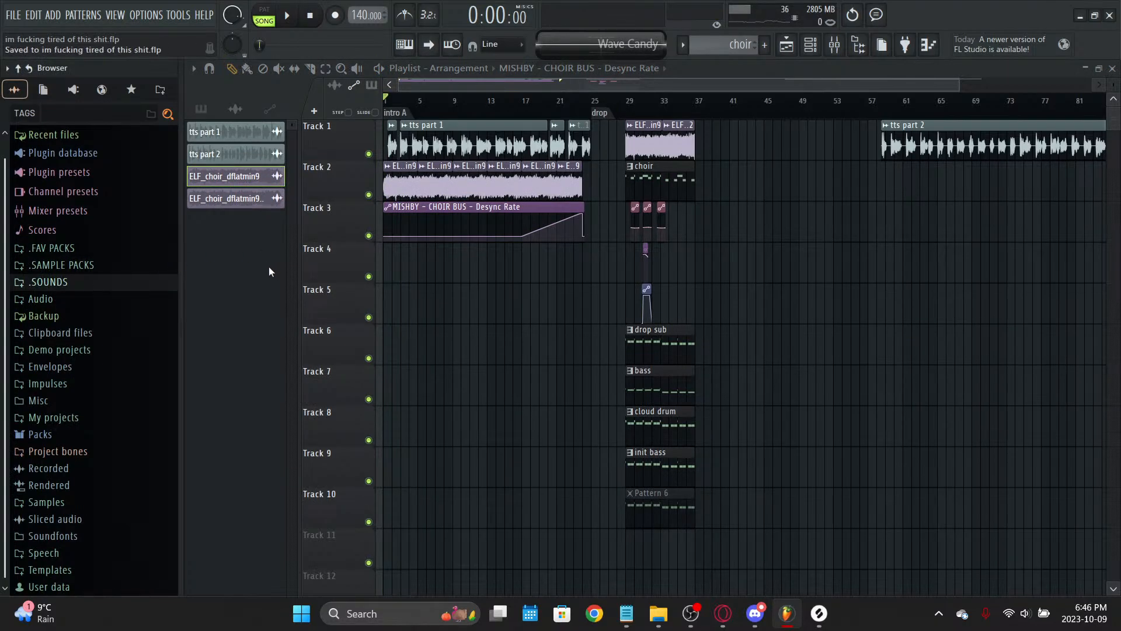
pyautogui.click(74, 266)
pyautogui.scroll(-8, 74, 267)
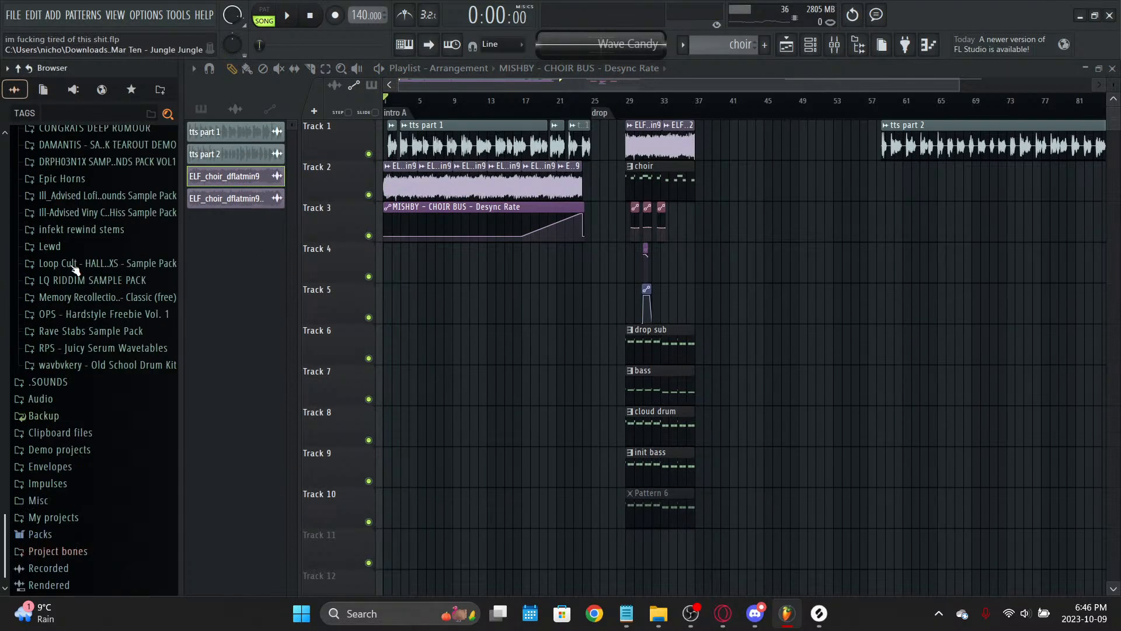
pyautogui.scroll(8, 74, 267)
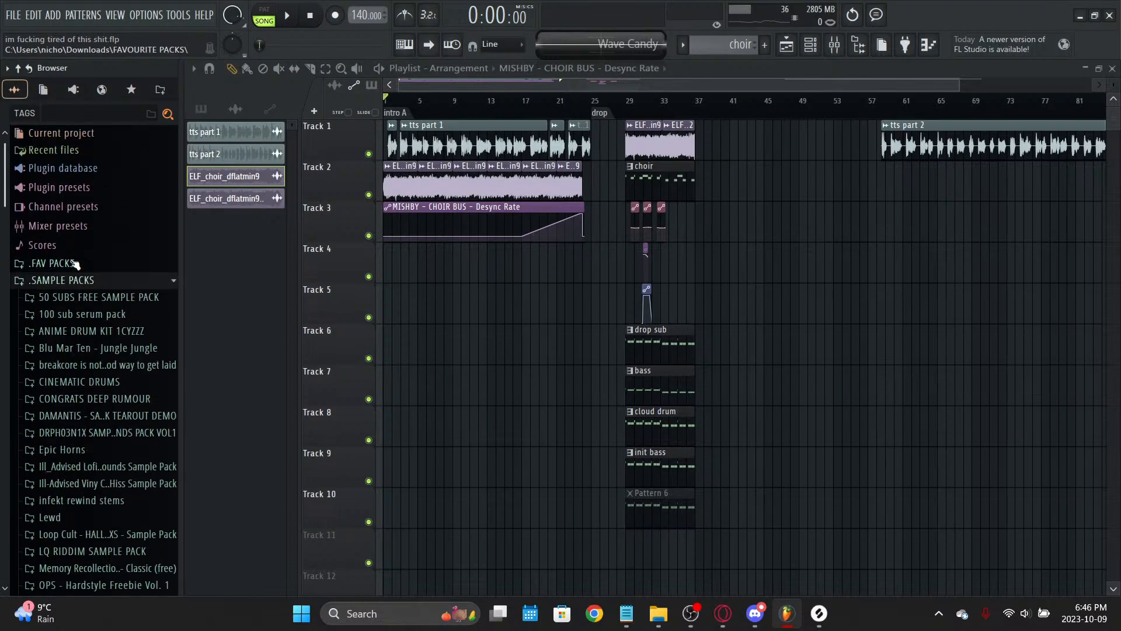
pyautogui.click(74, 265)
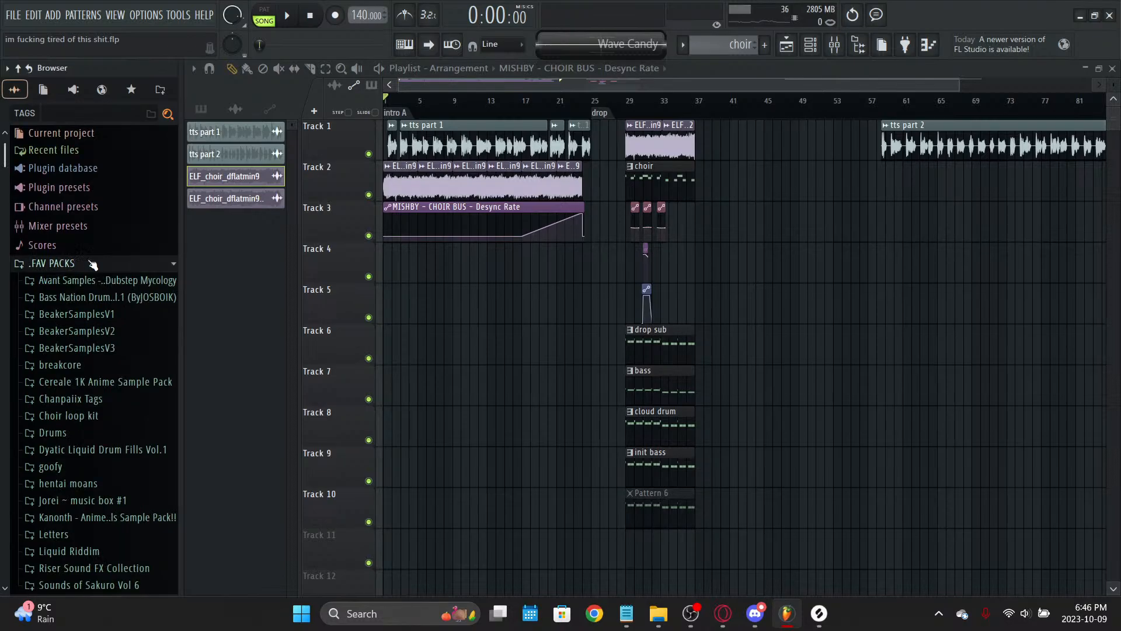
pyautogui.scroll(4, 450, 107)
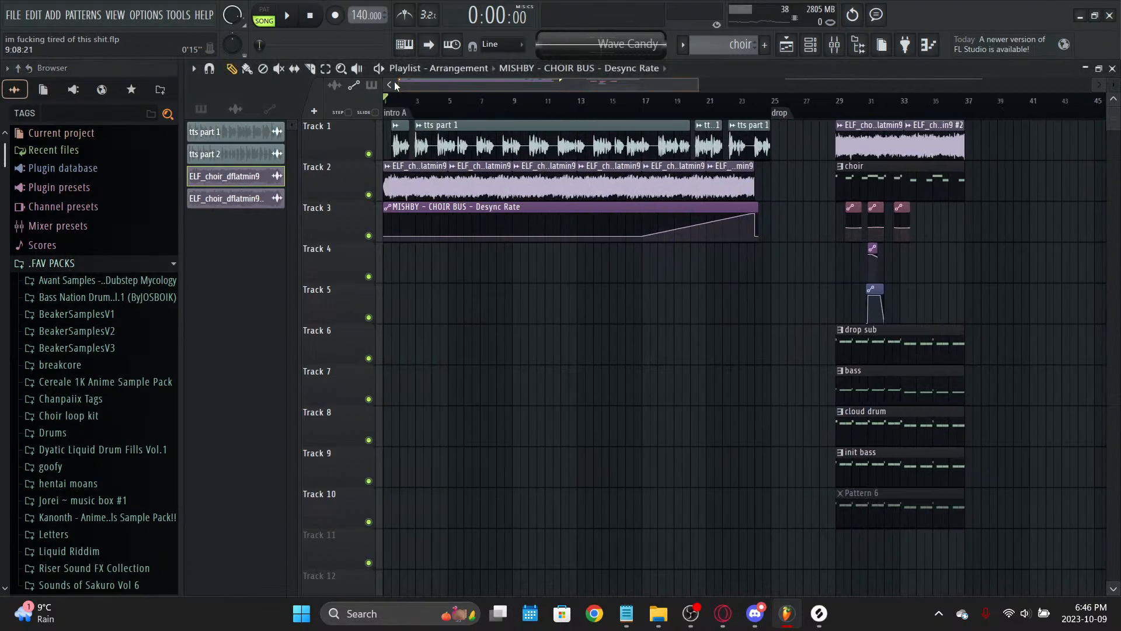
# Step: Place the drop sub pattern from the bar 29 section on Track 4 at bar 1 and play the intro with it
pyautogui.click(853, 354)
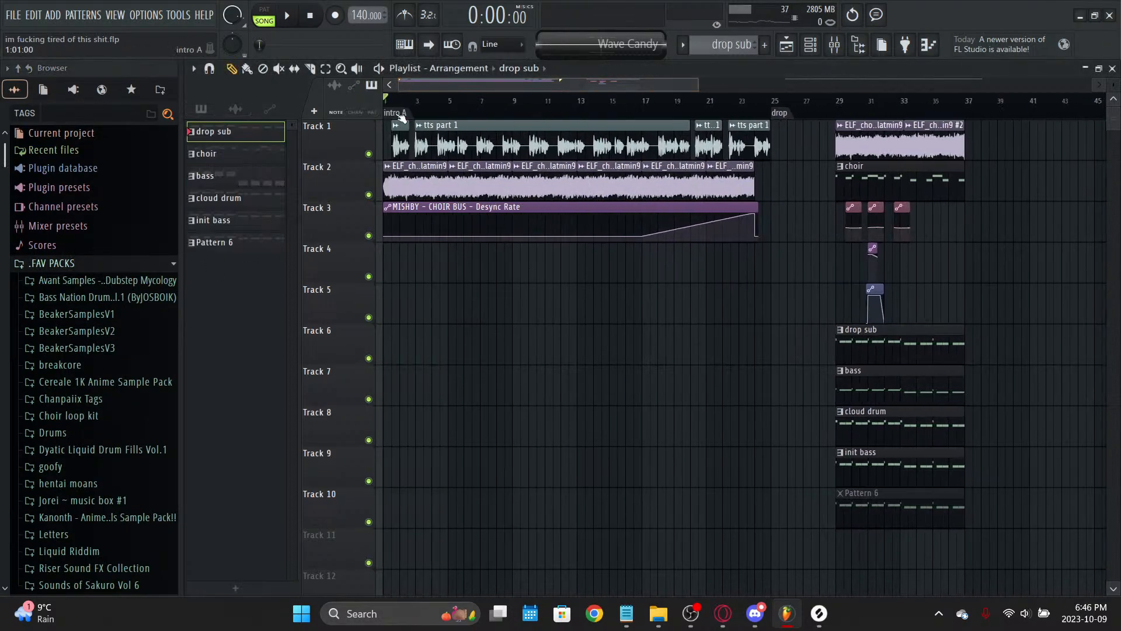
pyautogui.scroll(3, 409, 87)
pyautogui.click(391, 303)
pyautogui.press('space')
pyautogui.moveTo(486, 318); pyautogui.dragTo(458, 273)
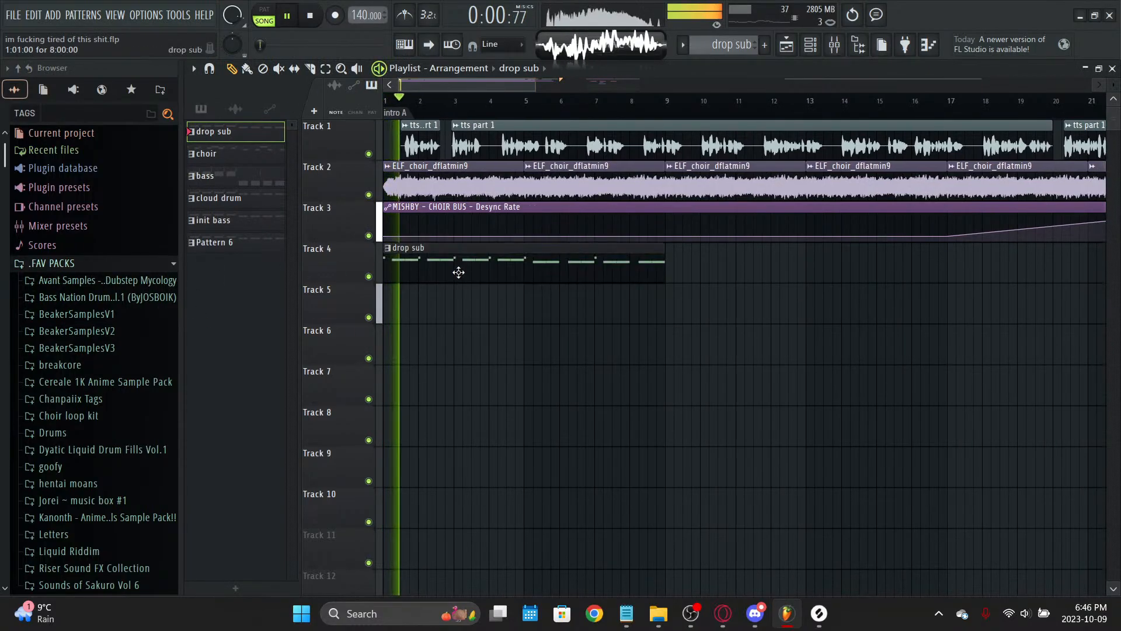
pyautogui.click(740, 381)
pyautogui.rightClick(797, 383)
pyautogui.hotkey('ctrl', 's')
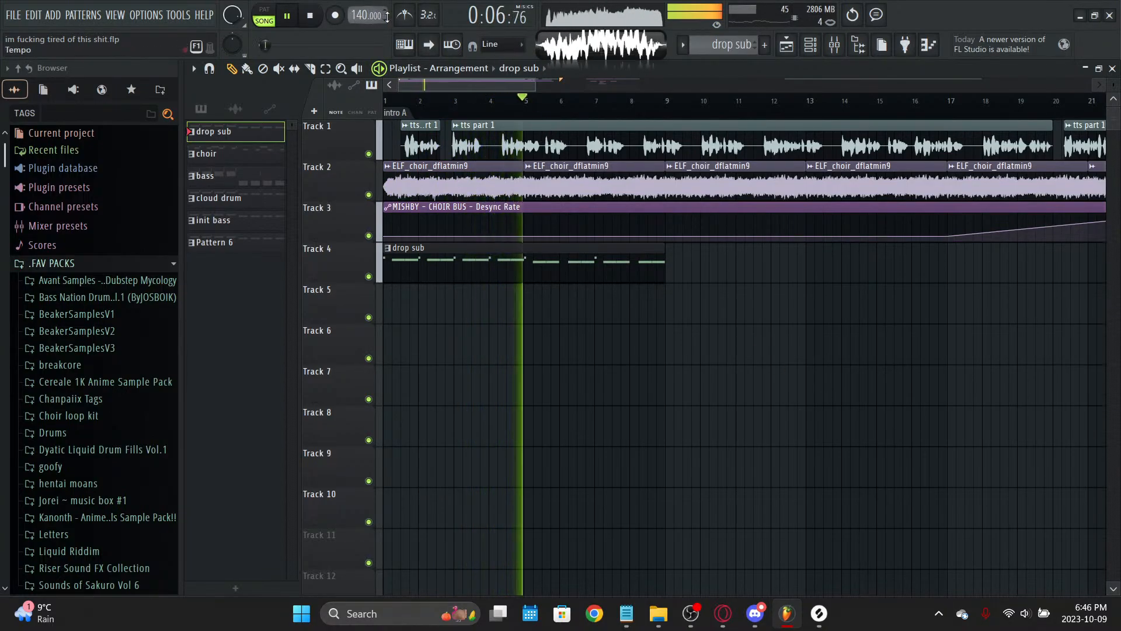
# Step: Put drop sub clips on Track 4 at bars 9 and 17, and delete the one at bar 1
pyautogui.moveTo(663, 291); pyautogui.dragTo(661, 243)
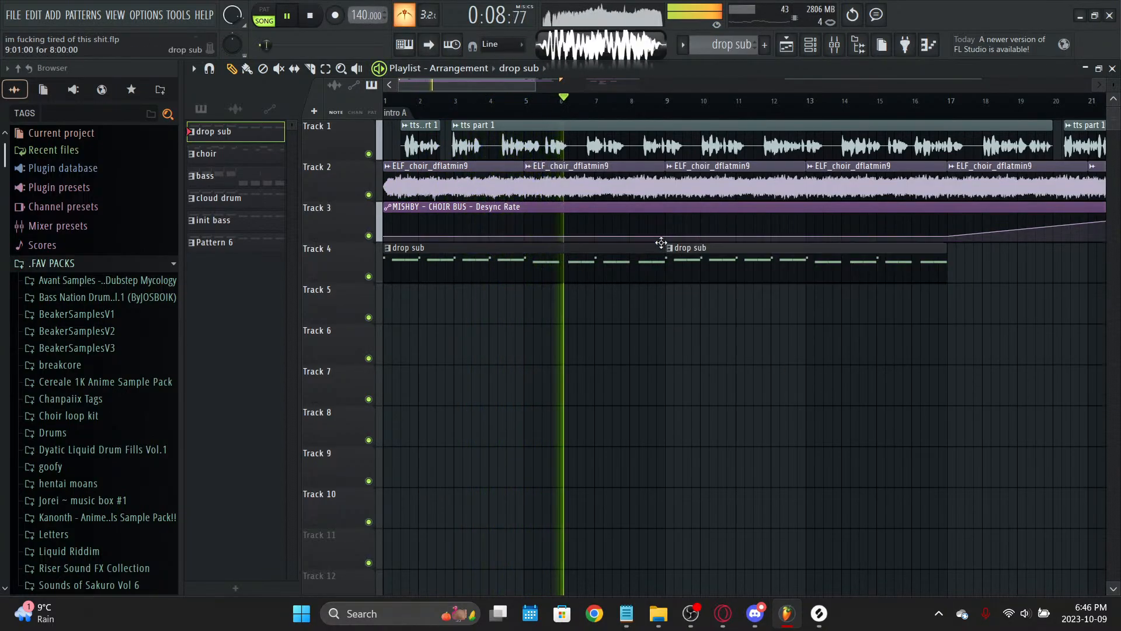
pyautogui.scroll(-3, 673, 107)
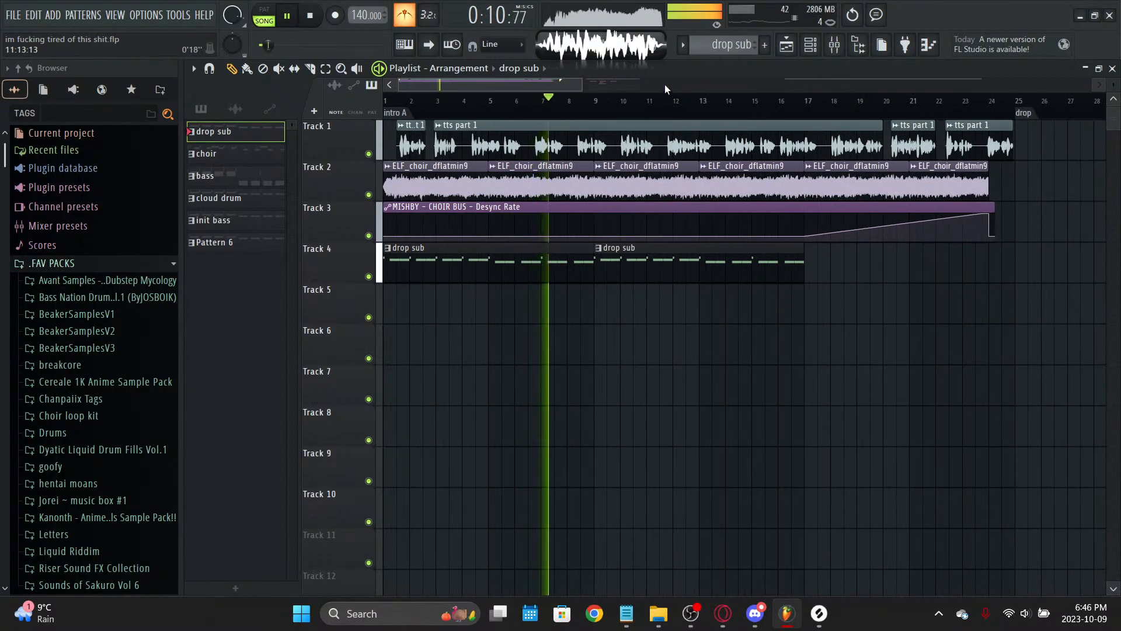
pyautogui.hscroll(2, 606, 261)
pyautogui.press('space')
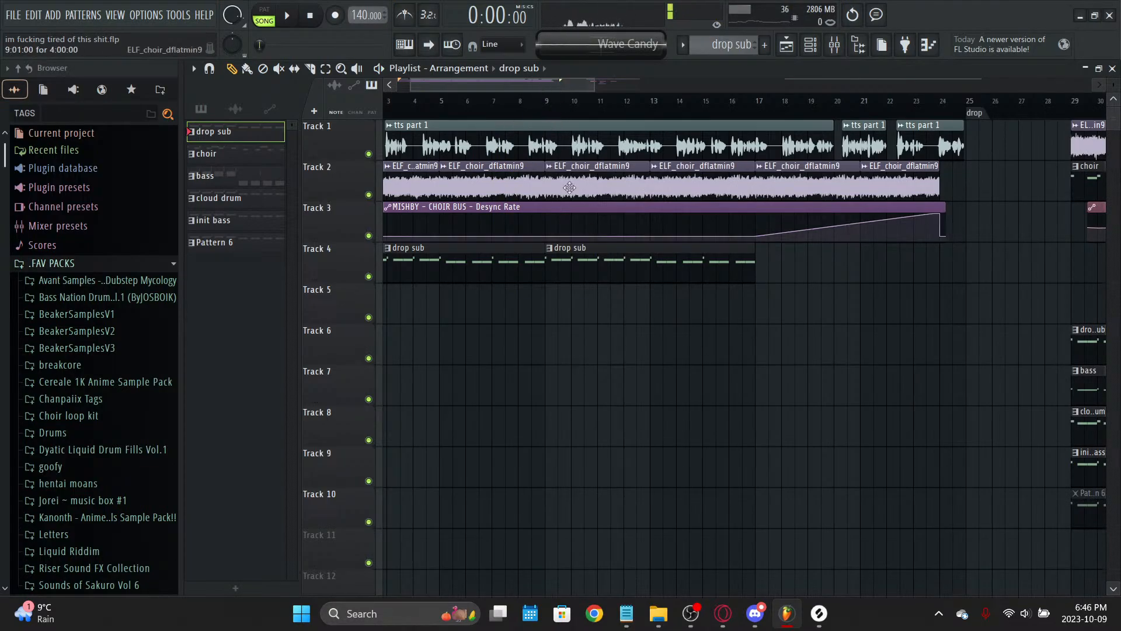
pyautogui.rightClick(501, 270)
pyautogui.click(748, 261)
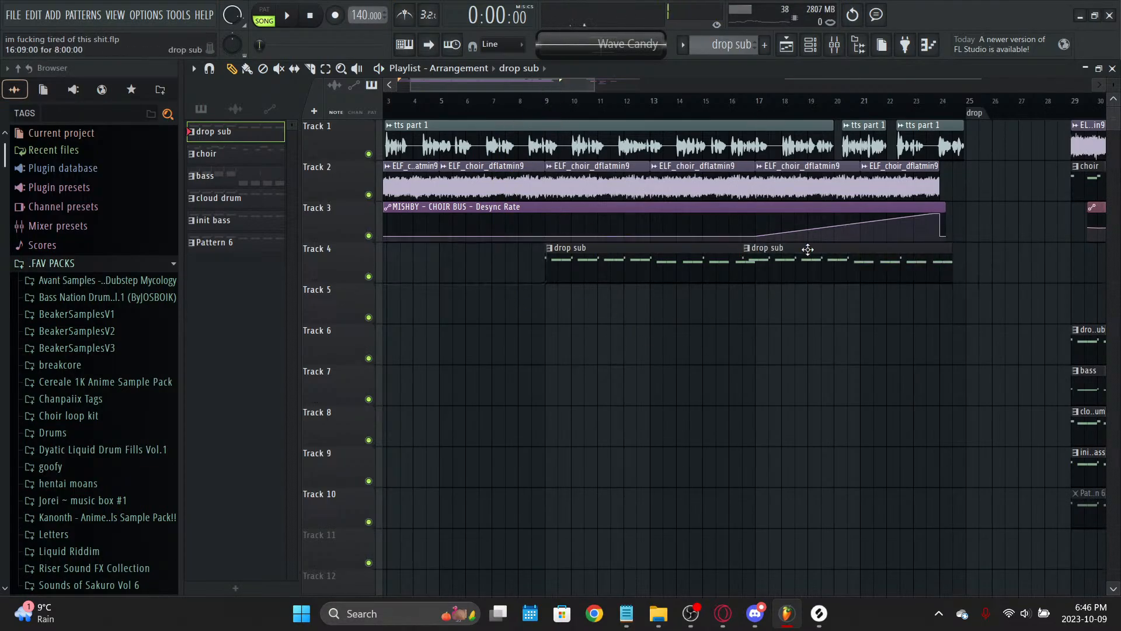
pyautogui.hscroll(-1, 831, 83)
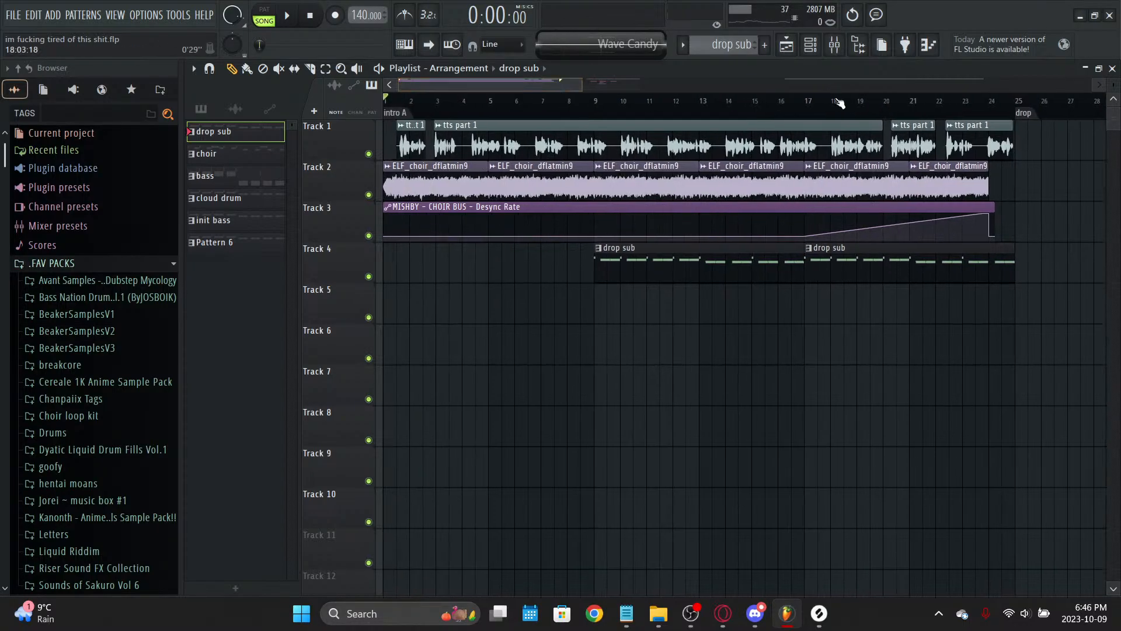
# Step: Check the project credits, play the intro around the drop sub entry at bar 9, and stop playback
pyautogui.click(877, 17)
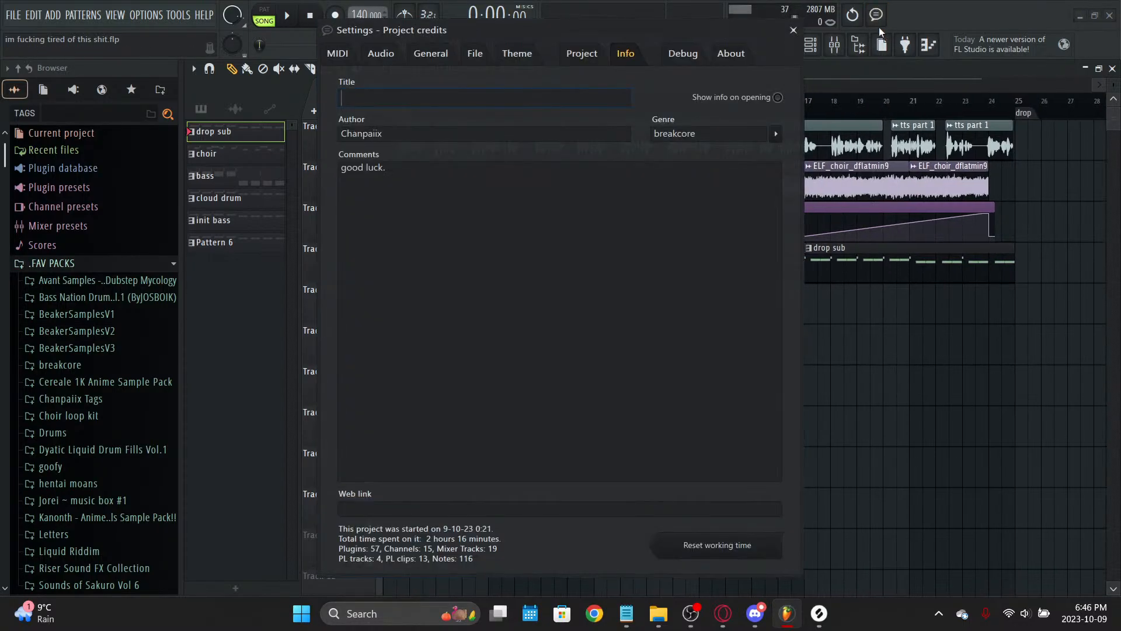
pyautogui.click(878, 19)
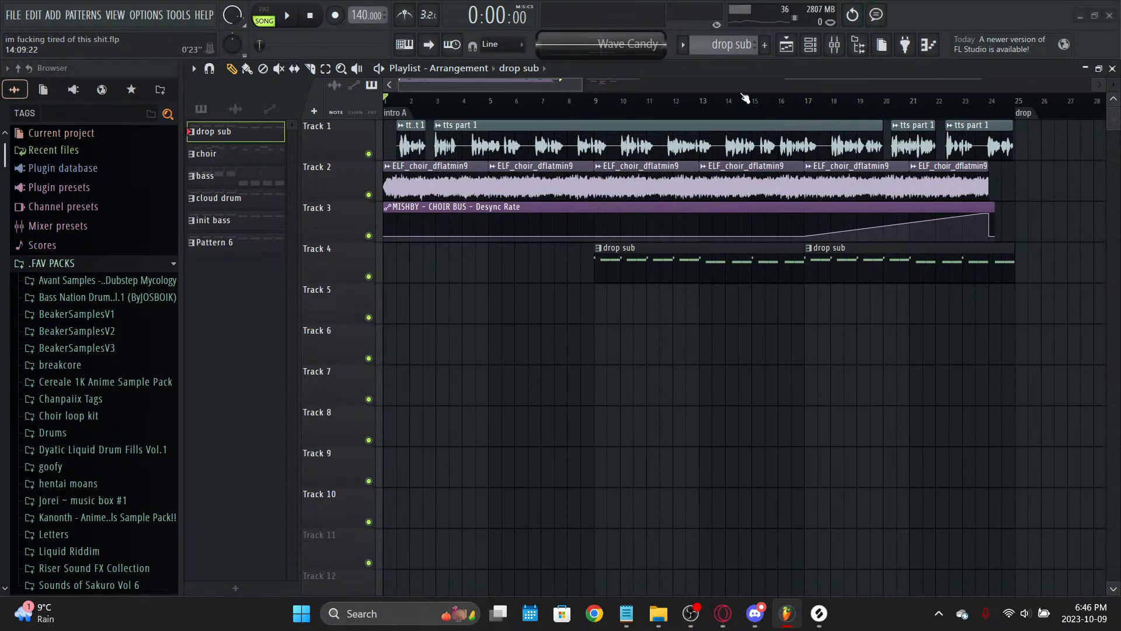
pyautogui.moveTo(740, 101); pyautogui.dragTo(789, 104)
pyautogui.moveTo(608, 107); pyautogui.dragTo(596, 107)
pyautogui.press('space')
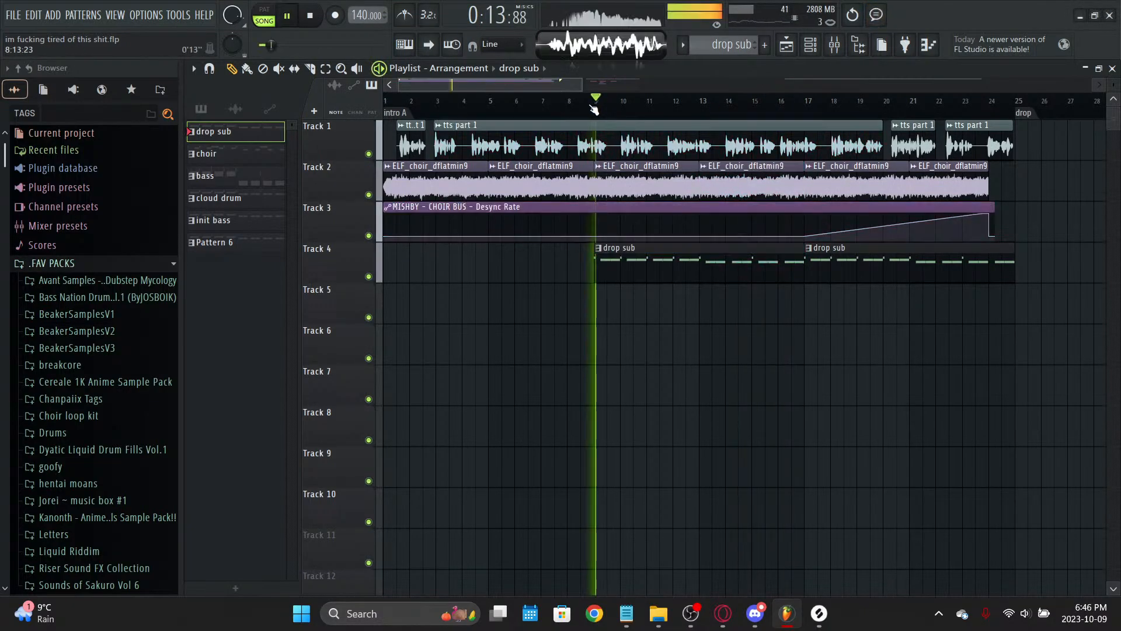
pyautogui.scroll(3, 596, 107)
pyautogui.click(556, 109)
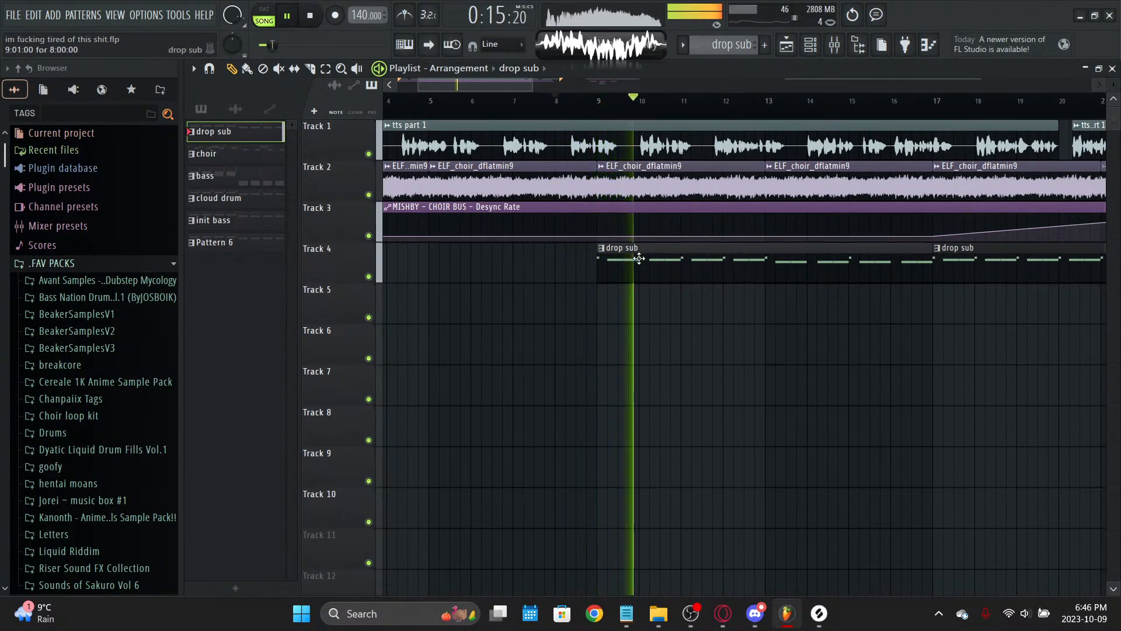
pyautogui.click(602, 249)
pyautogui.click(639, 263)
pyautogui.press('space')
# Step: Clone the drop sub pattern and rename the copy "intro sub"
pyautogui.rightClick(255, 134)
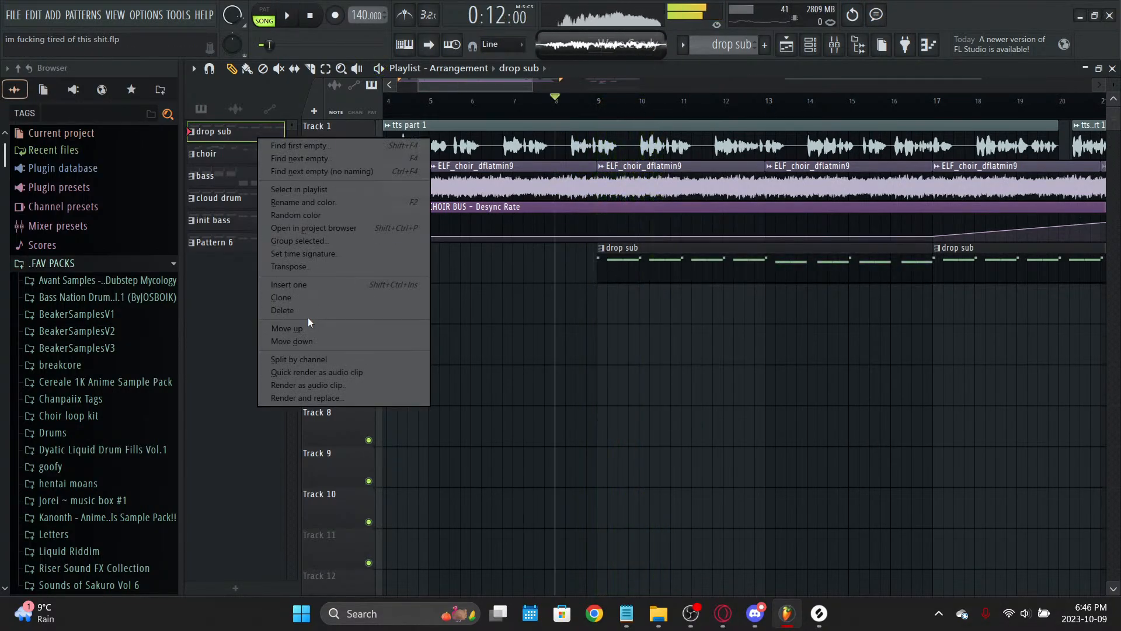
pyautogui.click(307, 317)
pyautogui.rightClick(256, 155)
pyautogui.click(307, 230)
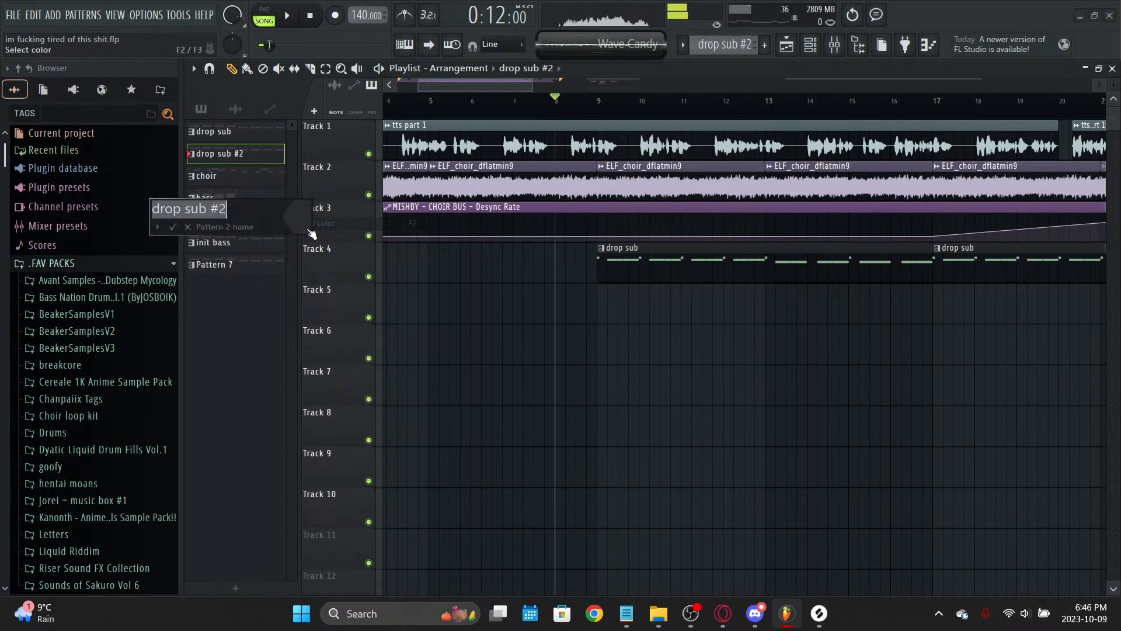
pyautogui.write('intor')
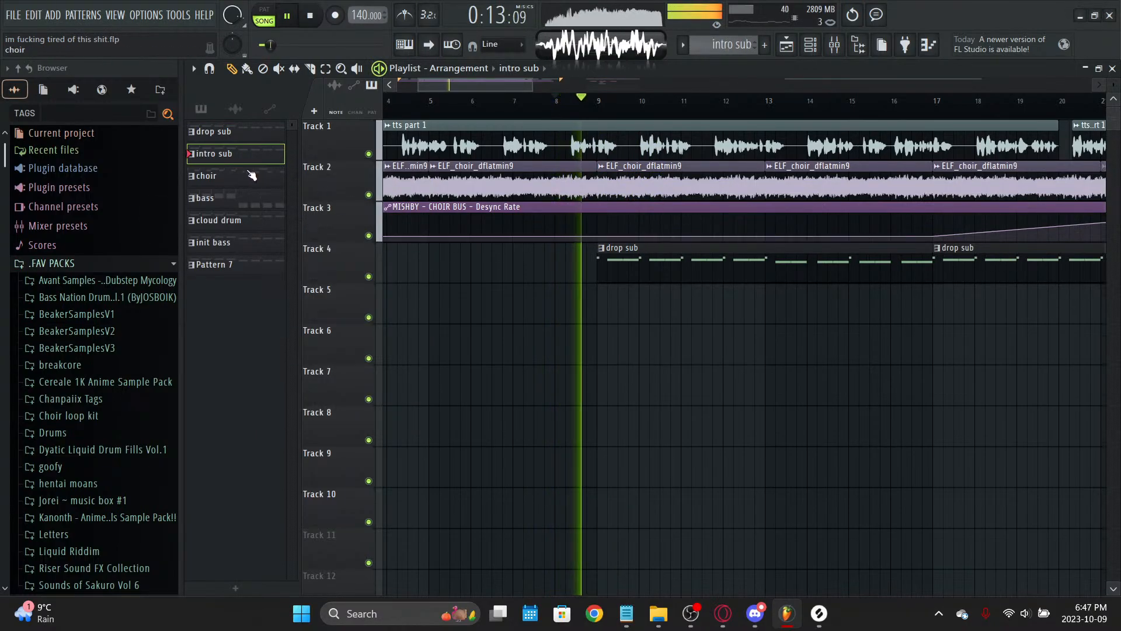
# Step: Replace the drop sub clips at bars 9 and 17 on Track 4 with the intro sub pattern
pyautogui.rightClick(623, 277)
pyautogui.click(612, 275)
pyautogui.press('space')
pyautogui.press('space')
pyautogui.rightClick(961, 269)
pyautogui.moveTo(959, 269); pyautogui.dragTo(934, 269)
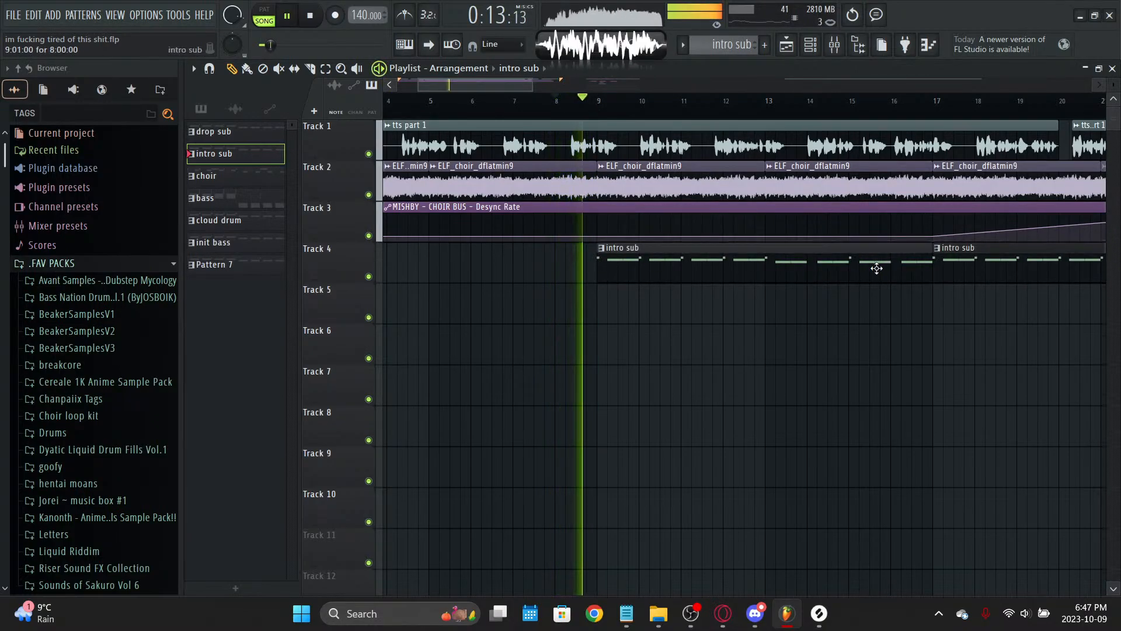
# Step: Delete all the short B2 notes from the intro sub pattern, keeping the A#2 and A2 notes, and save the project
pyautogui.click(810, 45)
pyautogui.click(430, 110)
pyautogui.scroll(-5, 486, 230)
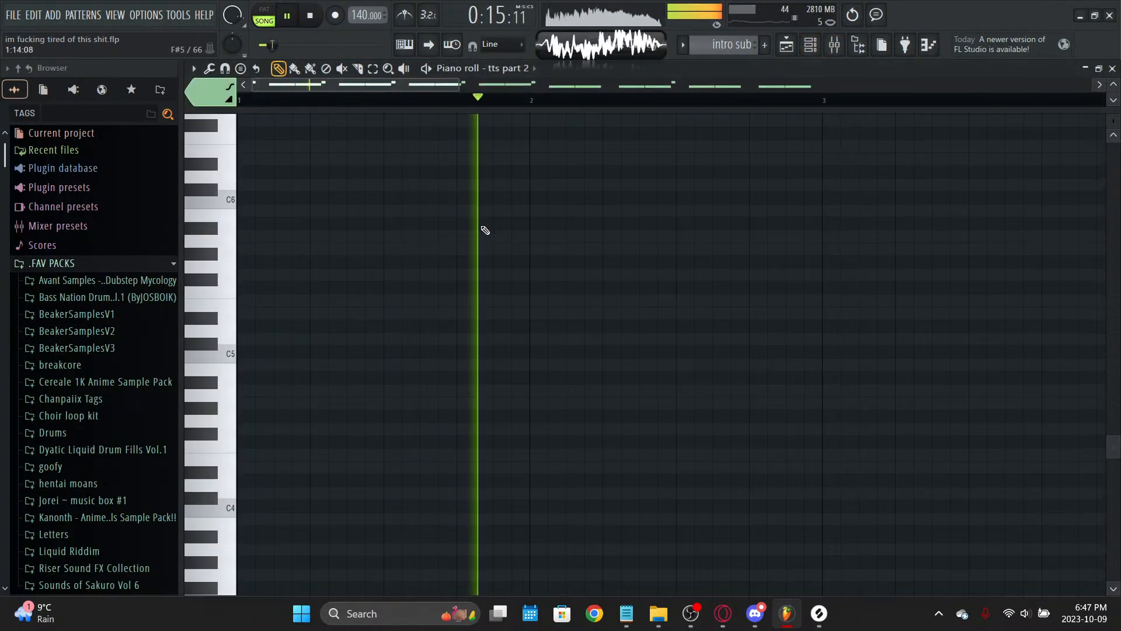
pyautogui.rightClick(248, 409)
pyautogui.press('space')
pyautogui.press('space')
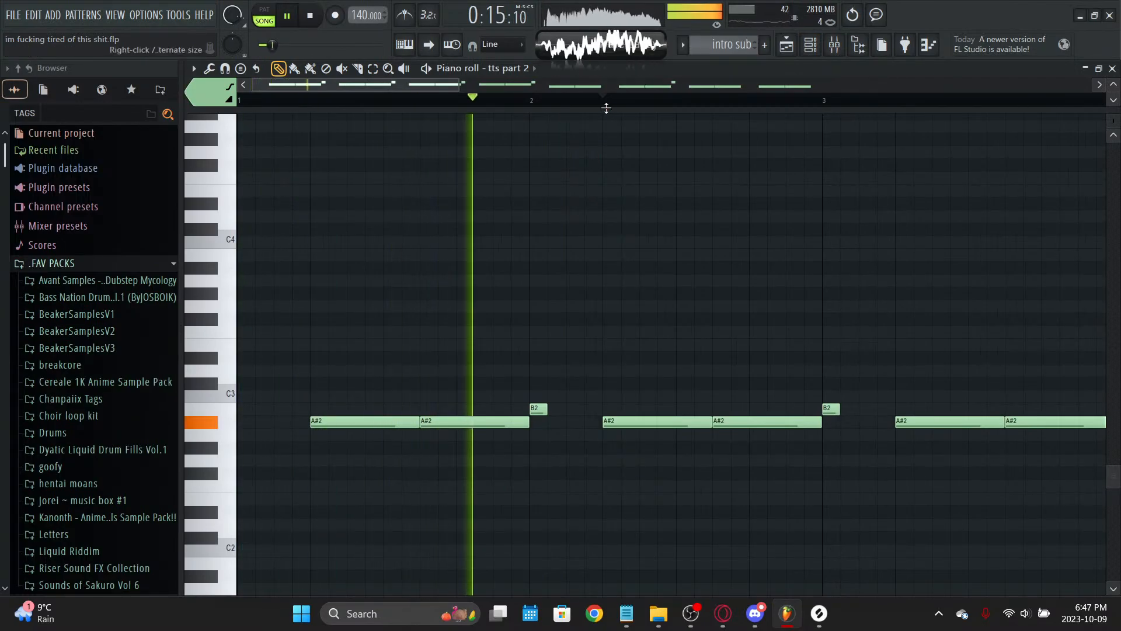
pyautogui.scroll(-2, 611, 94)
pyautogui.scroll(-2, 615, 100)
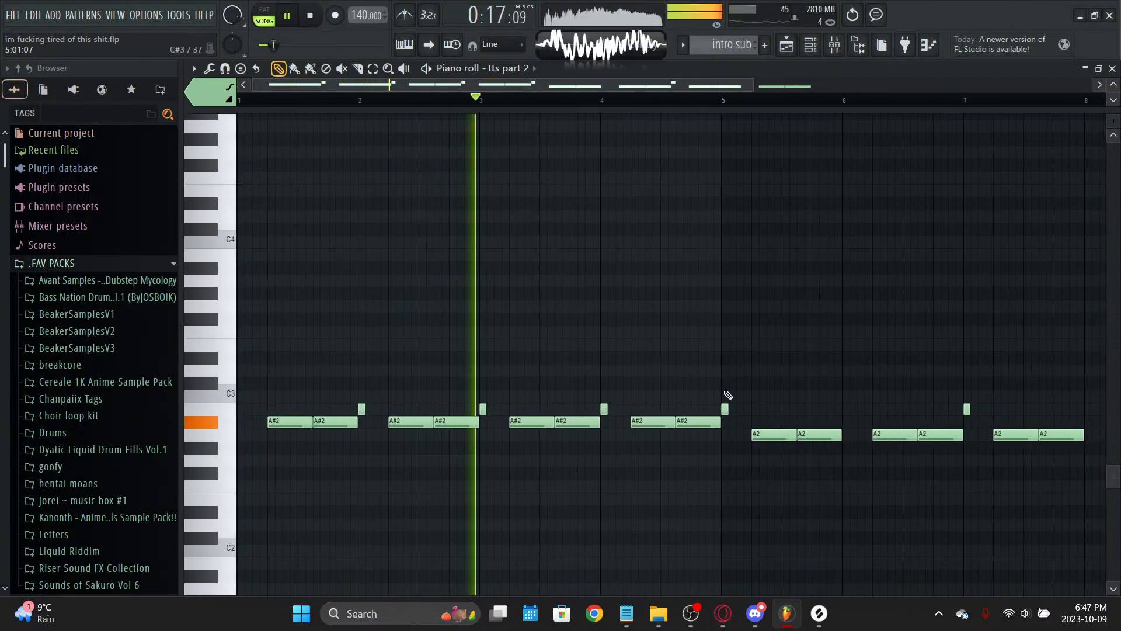
pyautogui.moveTo(750, 399); pyautogui.dragTo(295, 407)
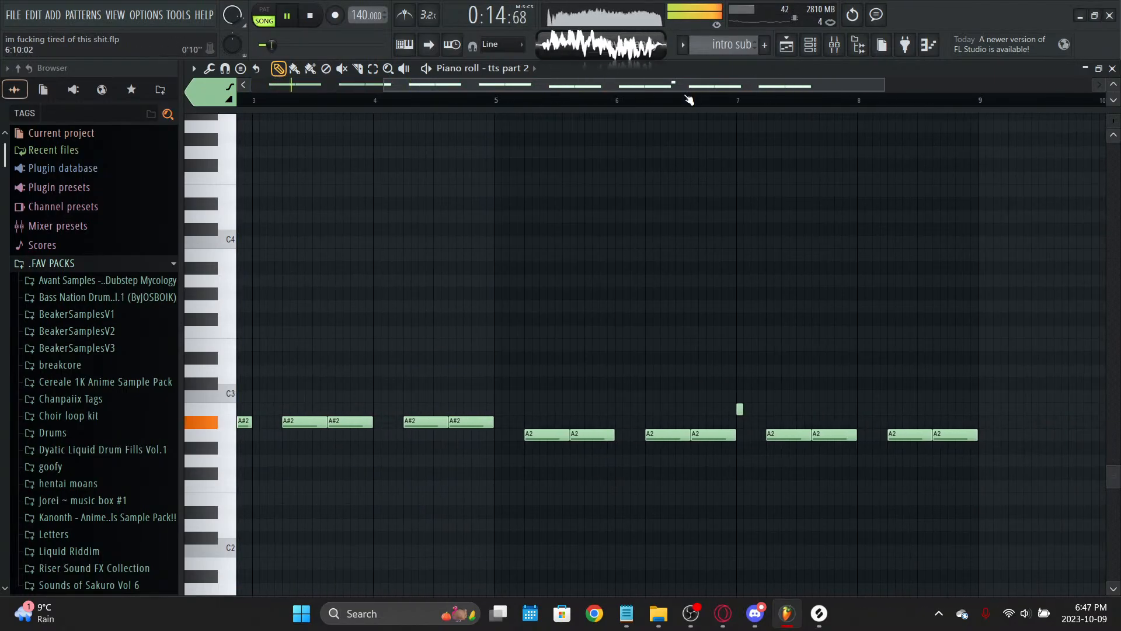
pyautogui.scroll(-2, 689, 101)
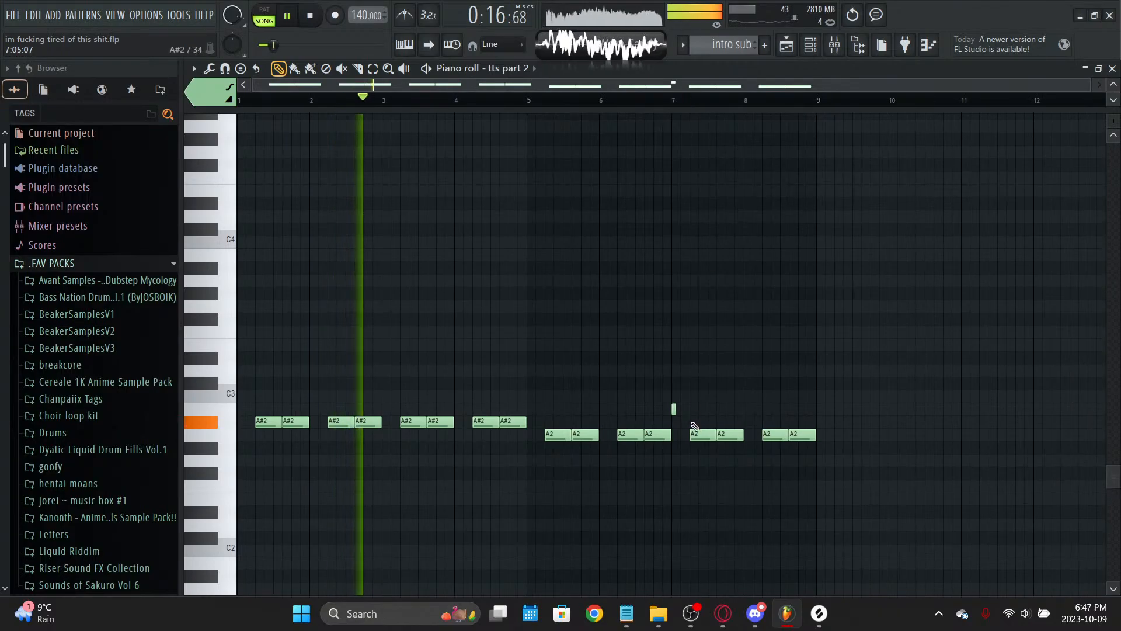
pyautogui.hotkey('ctrl', 's')
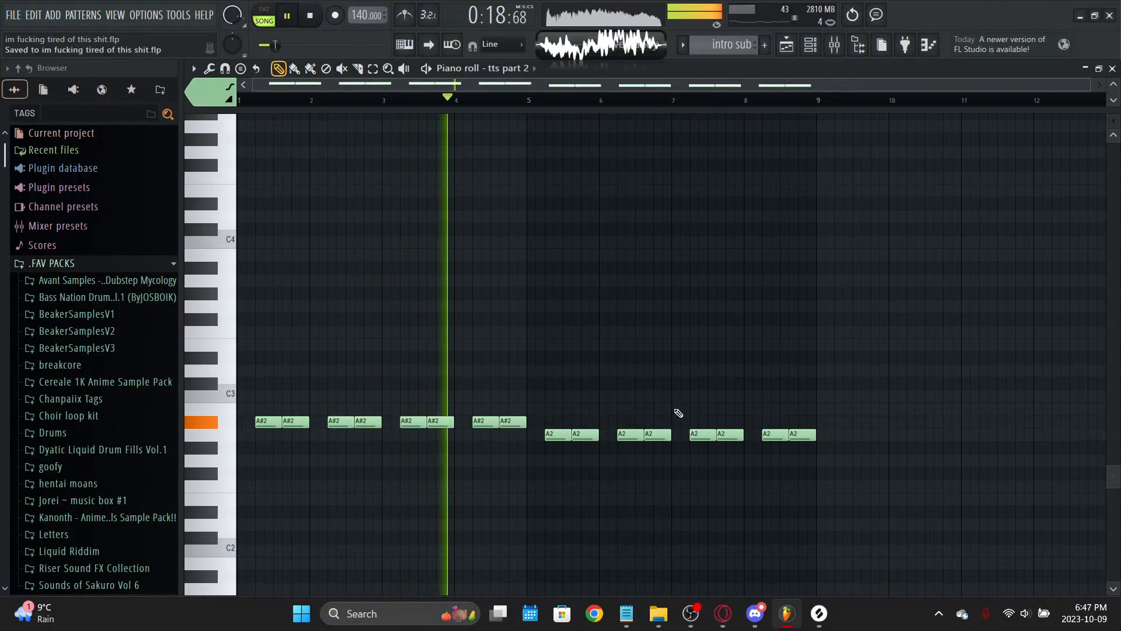
pyautogui.press('super+v')
pyautogui.click(663, 432)
pyautogui.click(872, 370)
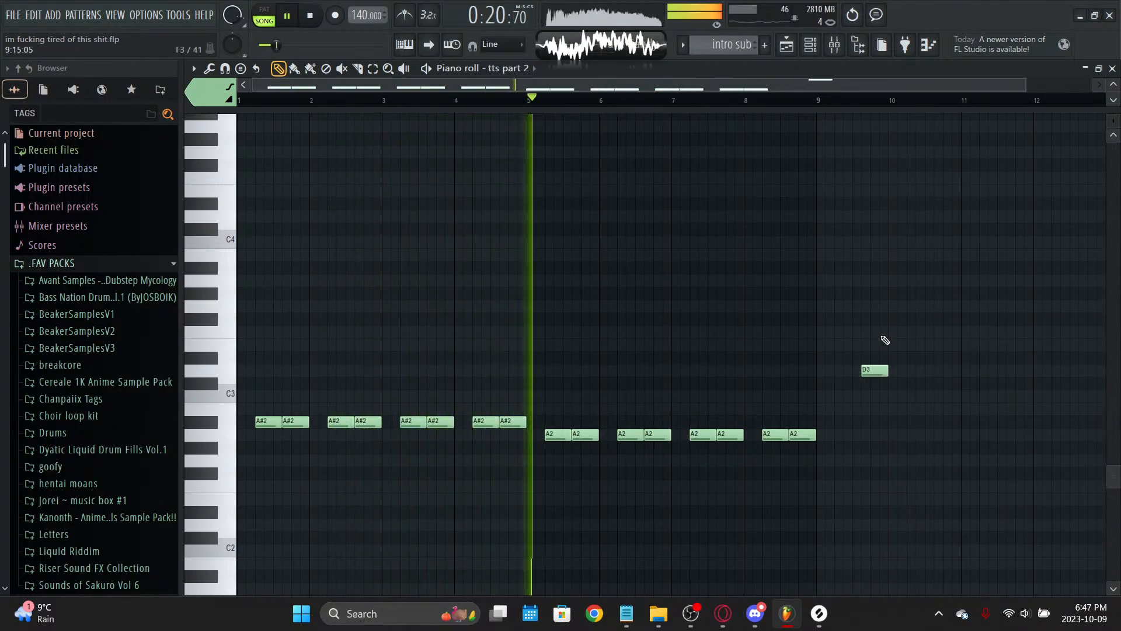
pyautogui.rightClick(871, 370)
# Step: Close the piano roll and cut the second intro sub clip on Track 4 off at bar 24
pyautogui.press('Escape')
pyautogui.press('Escape')
pyautogui.scroll(1, 776, 83)
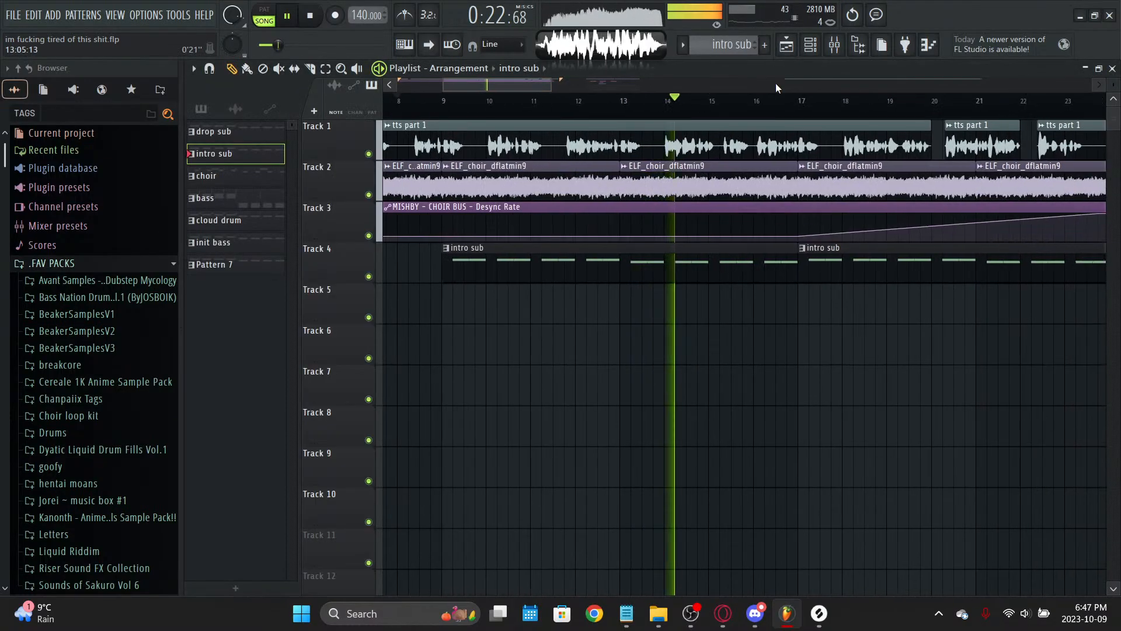
pyautogui.click(834, 374)
pyautogui.rightClick(836, 372)
pyautogui.scroll(-3, 865, 86)
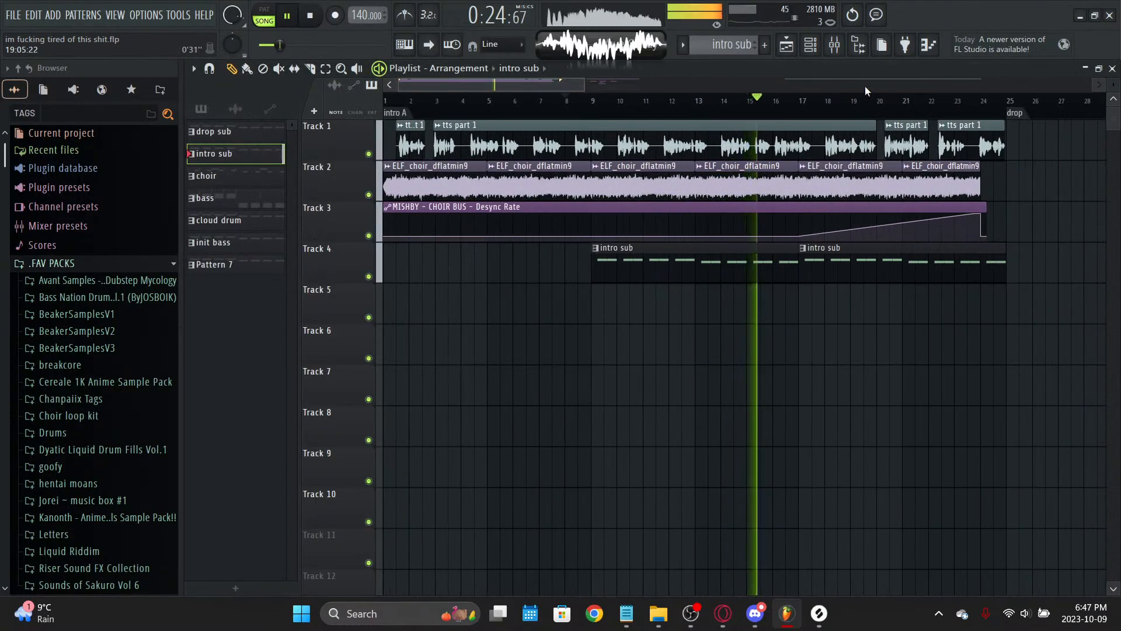
pyautogui.scroll(3, 934, 109)
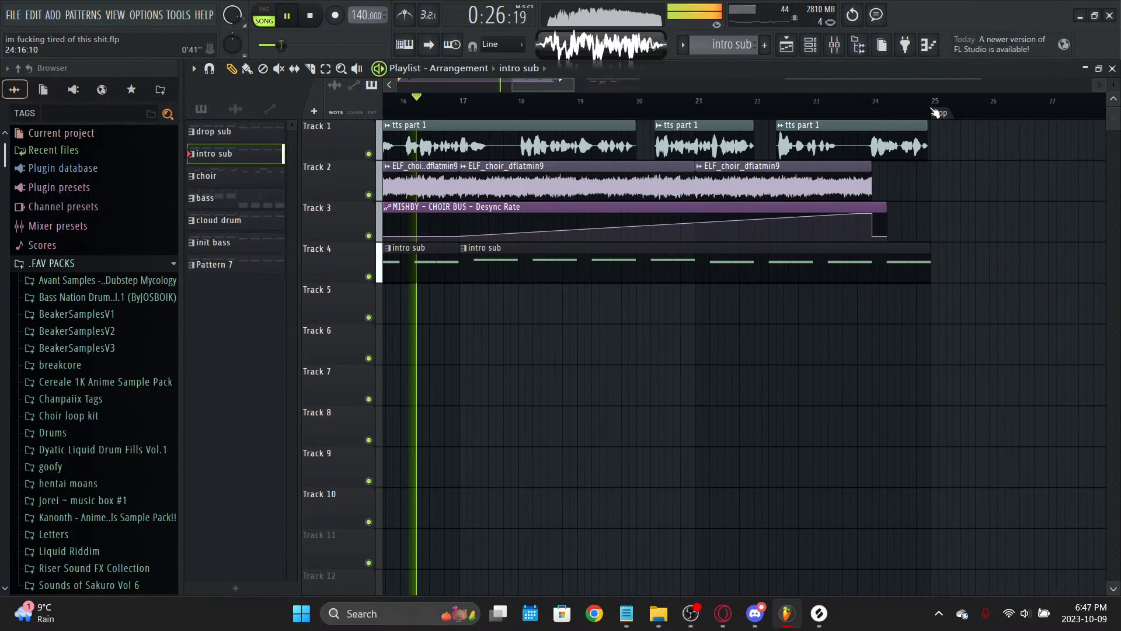
pyautogui.scroll(3, 882, 117)
pyautogui.rightClick(834, 278)
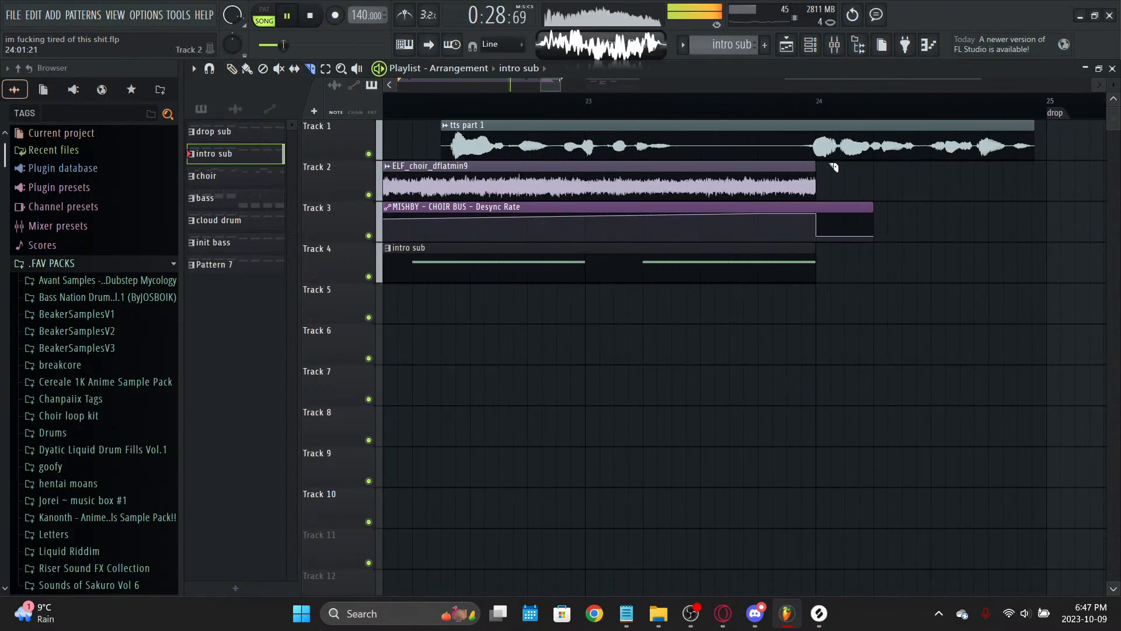
pyautogui.scroll(-5, 888, 108)
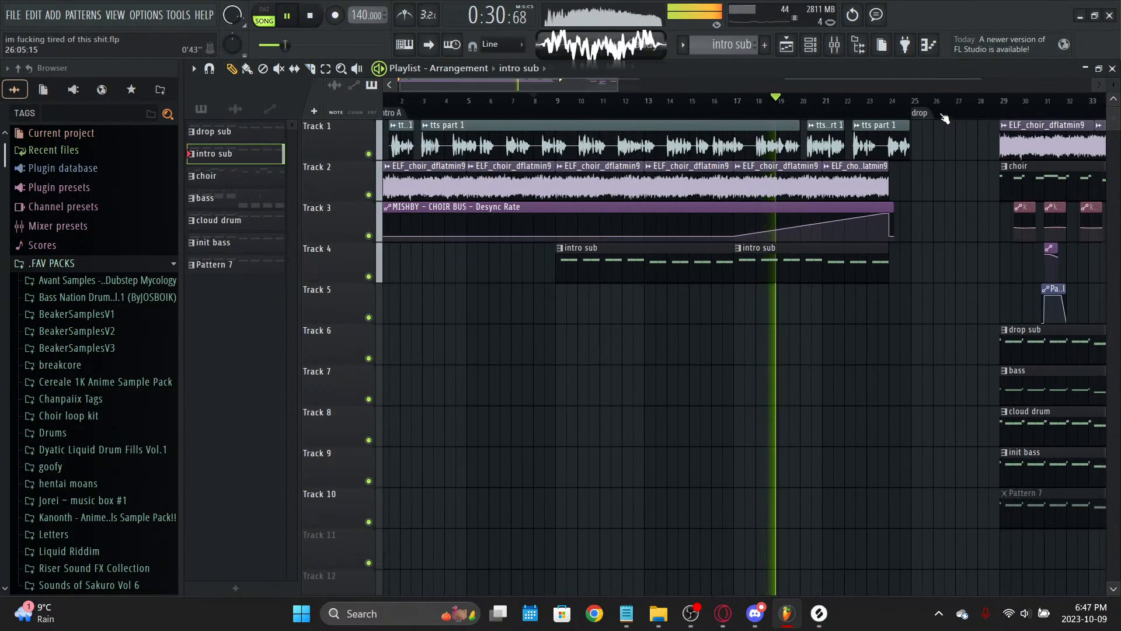
# Step: Select the choir pattern from the drop section's Track 2 clip and save the project
pyautogui.scroll(-4, 945, 118)
pyautogui.click(733, 174)
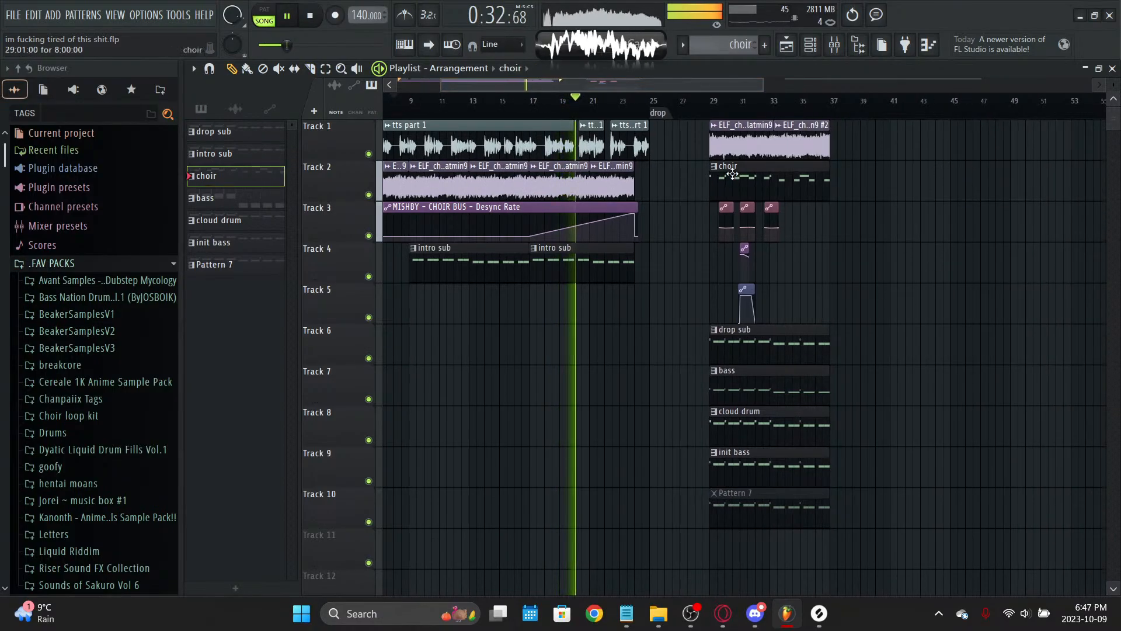
pyautogui.hotkey('ctrl', 's')
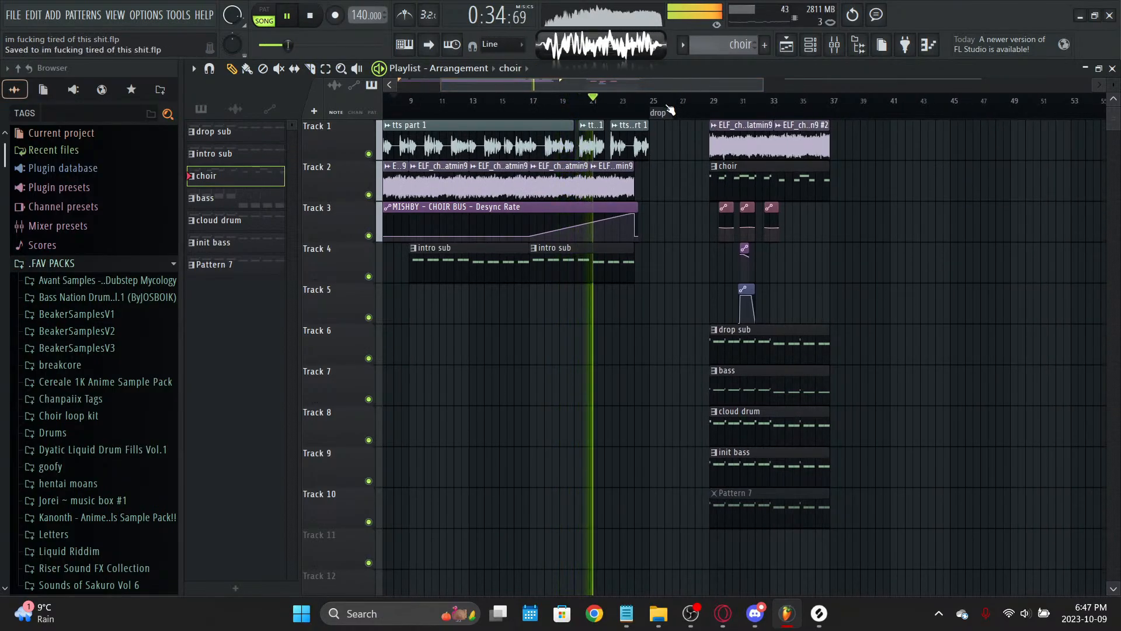
# Step: Try the drop's cloud drum pattern on Track 5 at bar 9 and play the intro from there
pyautogui.scroll(1, 670, 111)
pyautogui.scroll(2, 808, 112)
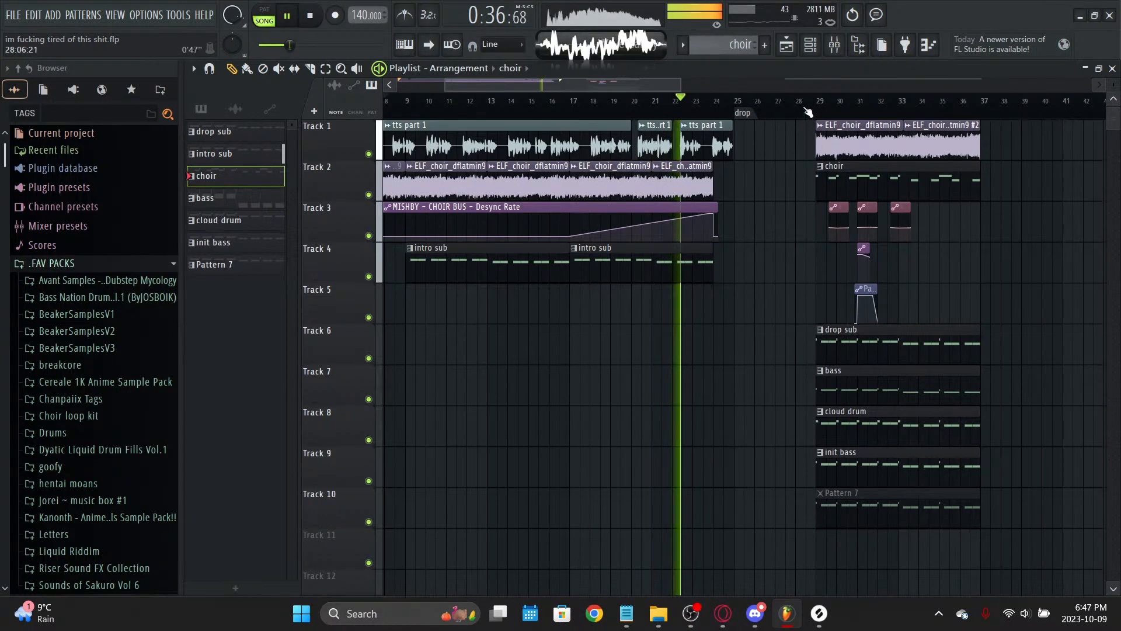
pyautogui.click(857, 414)
pyautogui.scroll(2, 738, 88)
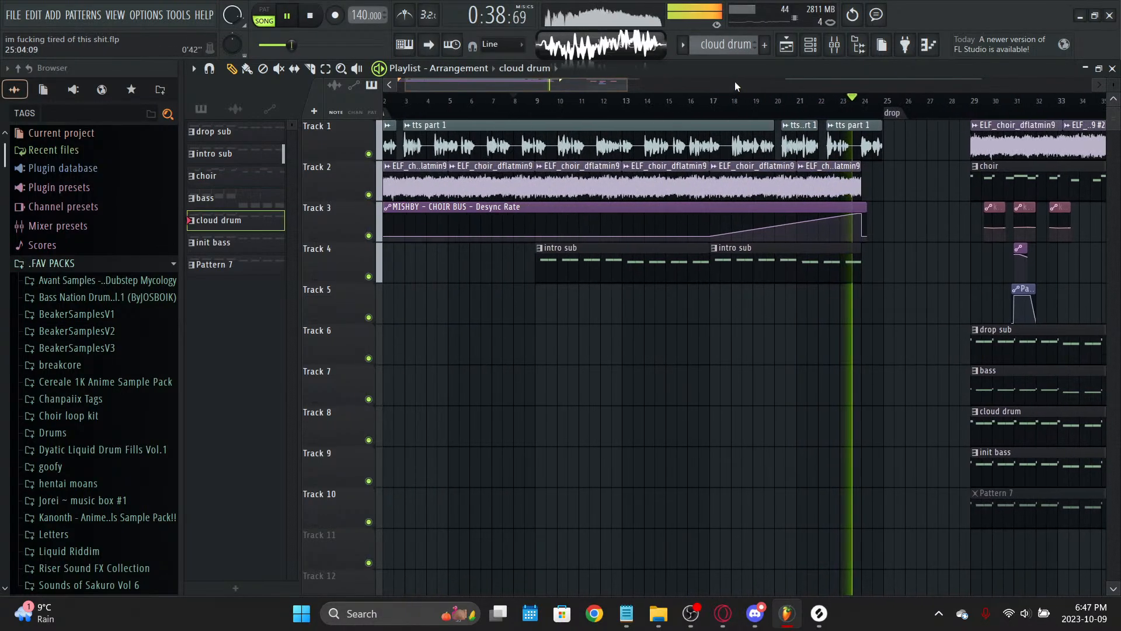
pyautogui.click(553, 303)
pyautogui.click(540, 101)
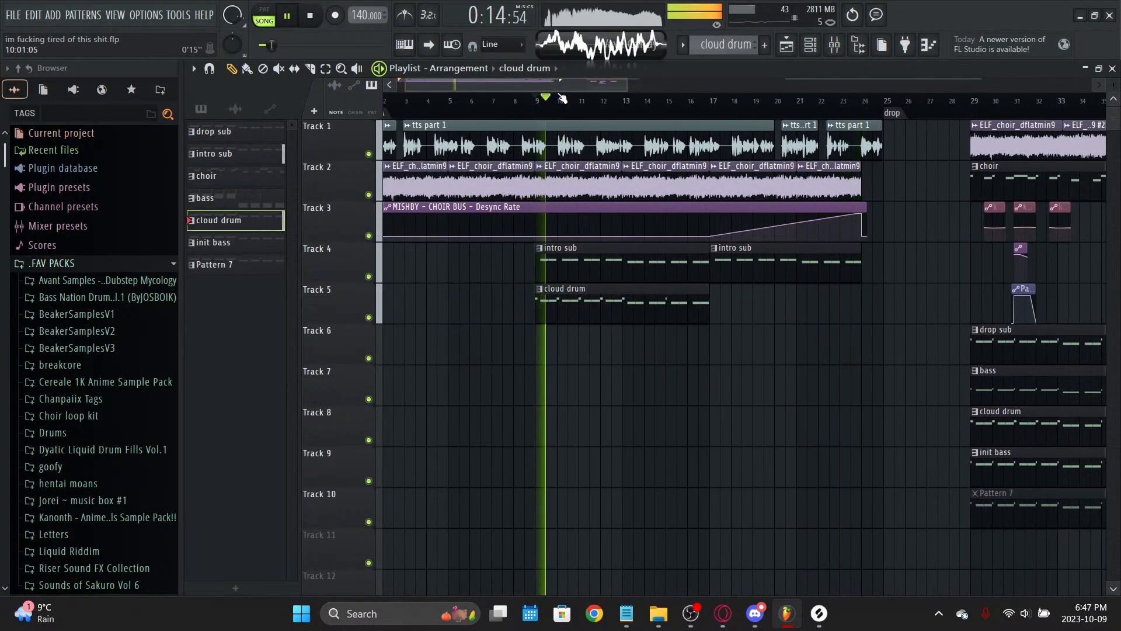
# Step: Replace the cloud drum clip on Track 5 with init bass clips at bars 9 and 17, and play from bar 9
pyautogui.click(996, 468)
pyautogui.rightClick(541, 316)
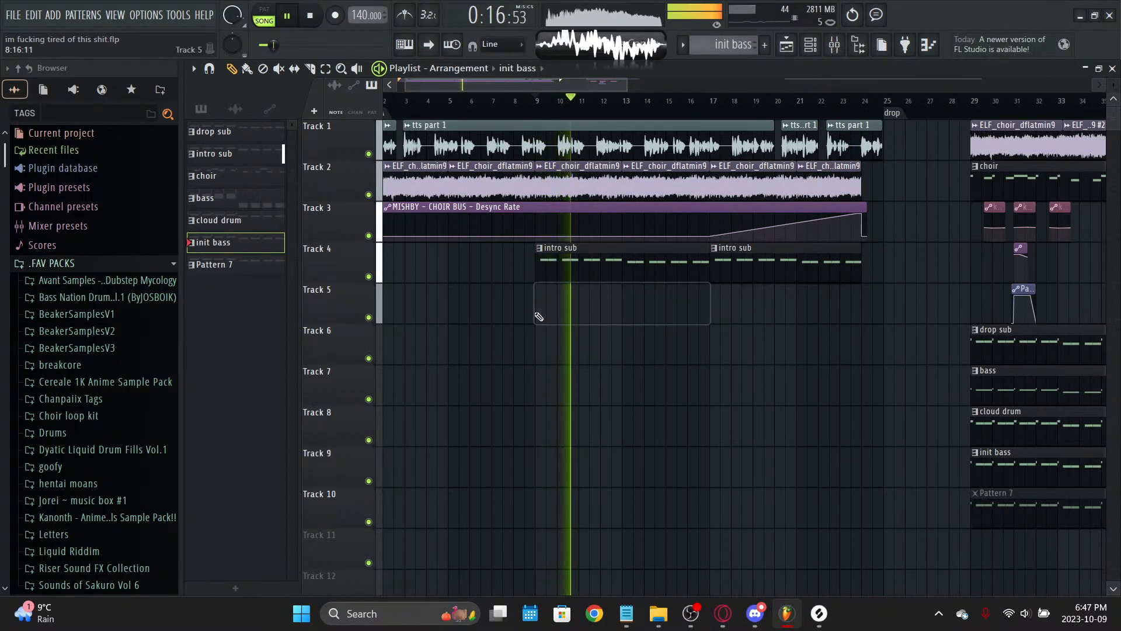
pyautogui.click(540, 317)
pyautogui.moveTo(725, 309); pyautogui.dragTo(713, 301)
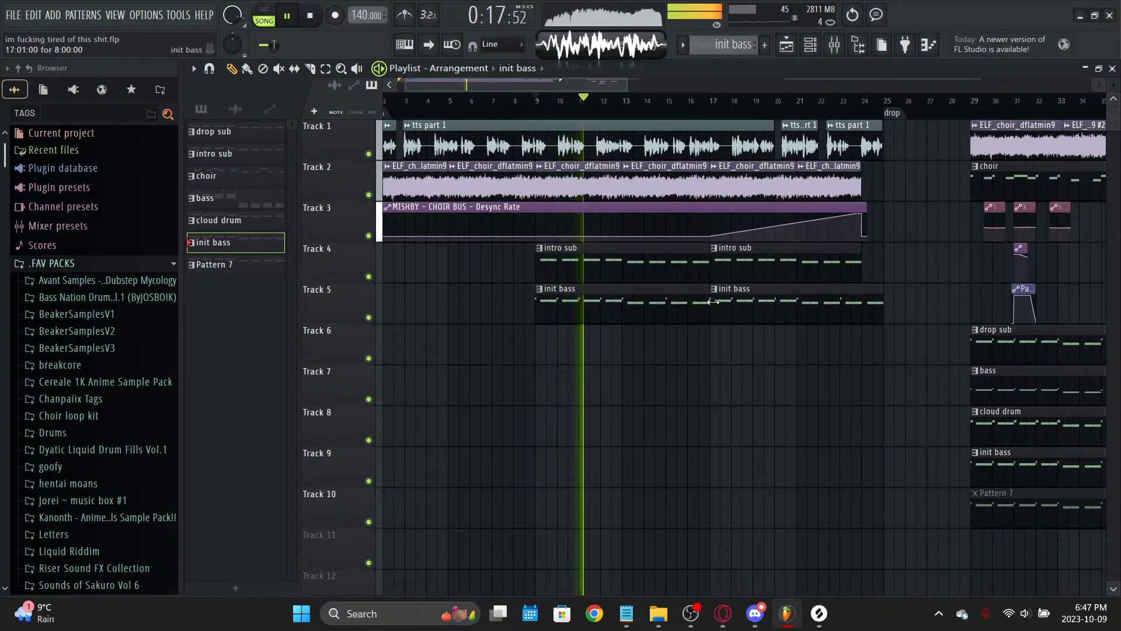
pyautogui.click(537, 102)
pyautogui.click(765, 377)
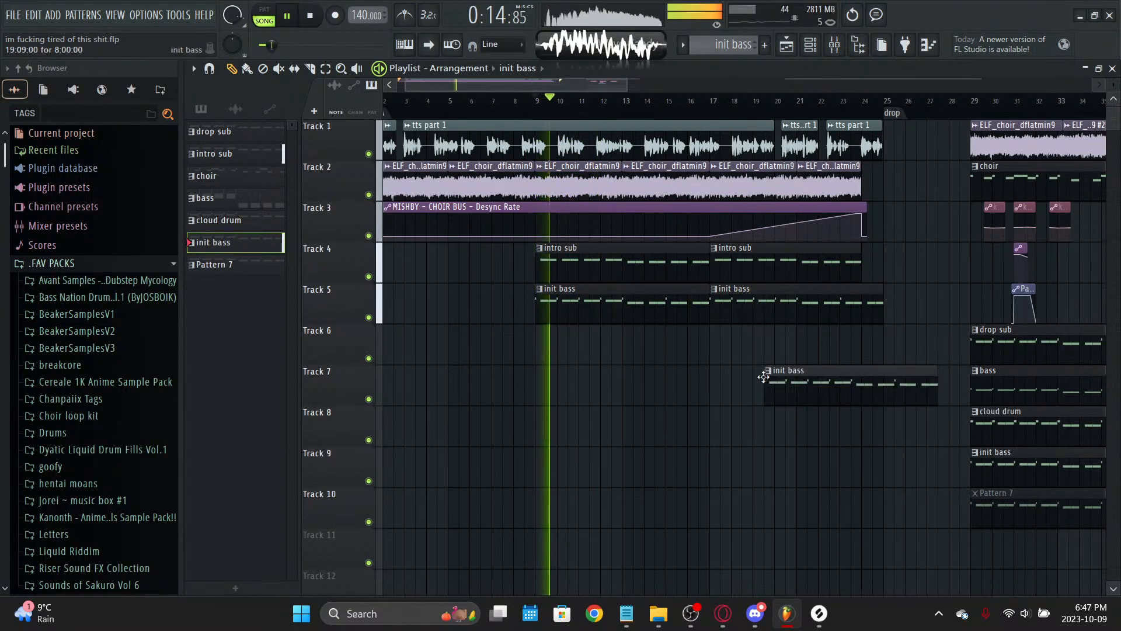
# Step: Delete the init bass clips from Tracks 5 and 7 and select the intro sub pattern again
pyautogui.rightClick(766, 376)
pyautogui.rightClick(733, 315)
pyautogui.rightClick(631, 308)
pyautogui.scroll(-2, 745, 116)
pyautogui.click(213, 153)
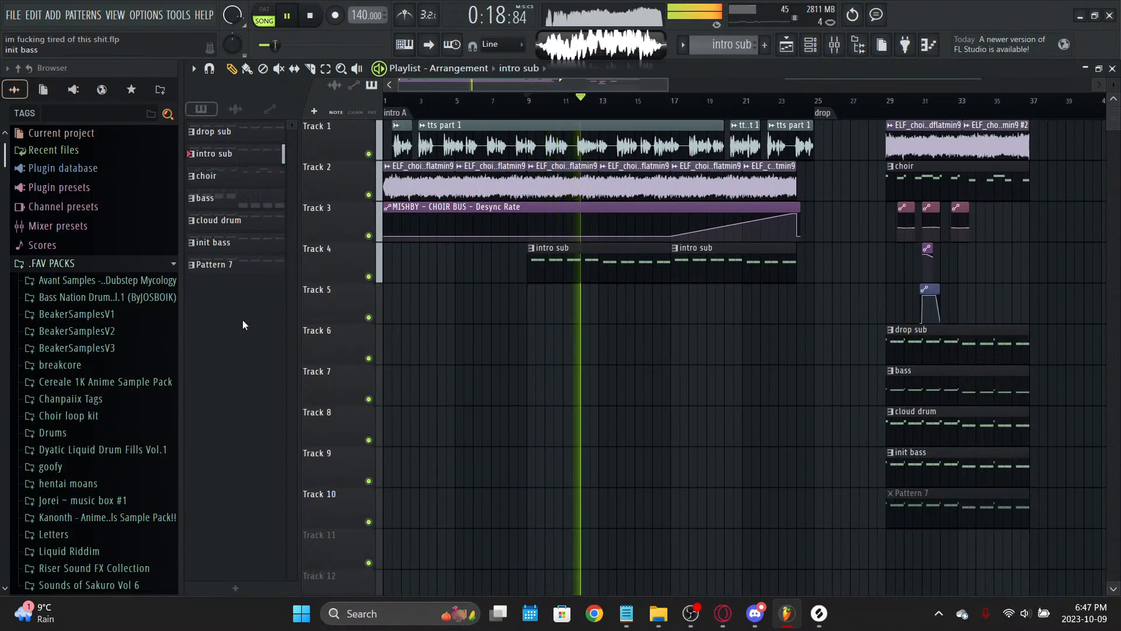
# Step: Open the mixer and examine the Master channel's frequency spectrum in SPAN while the intro plays
pyautogui.click(837, 47)
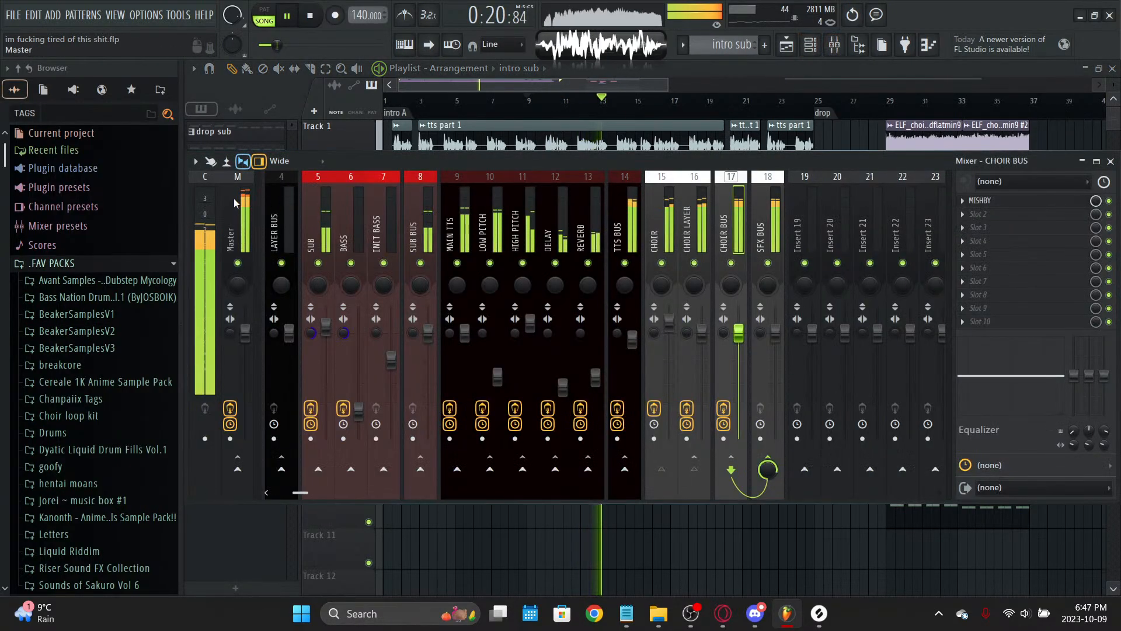
pyautogui.click(999, 325)
pyautogui.click(999, 325)
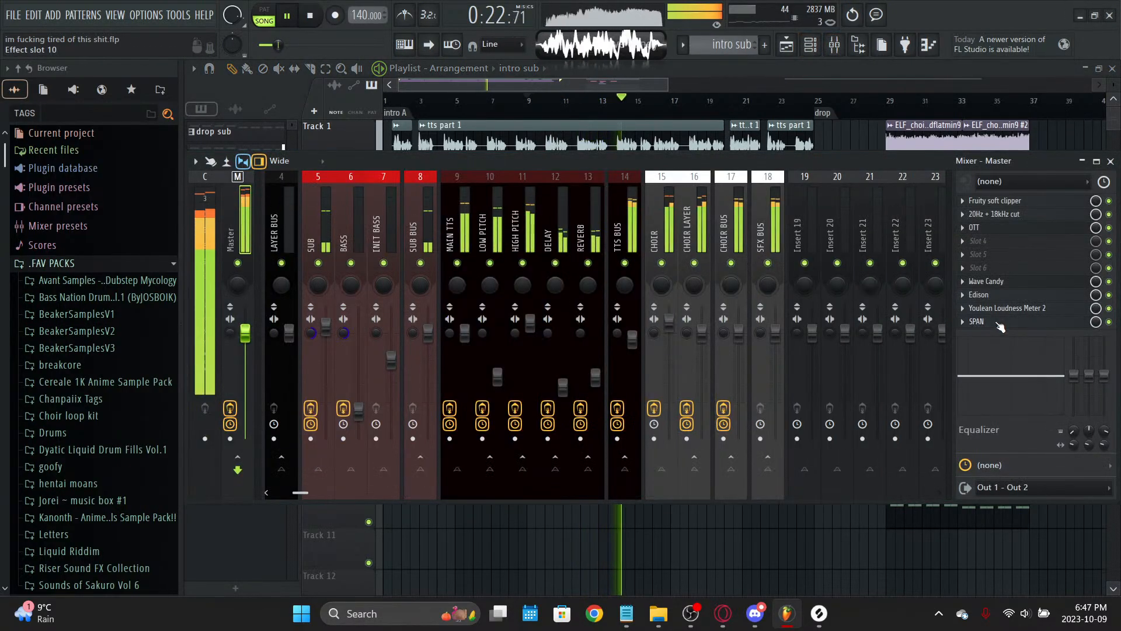
pyautogui.click(999, 324)
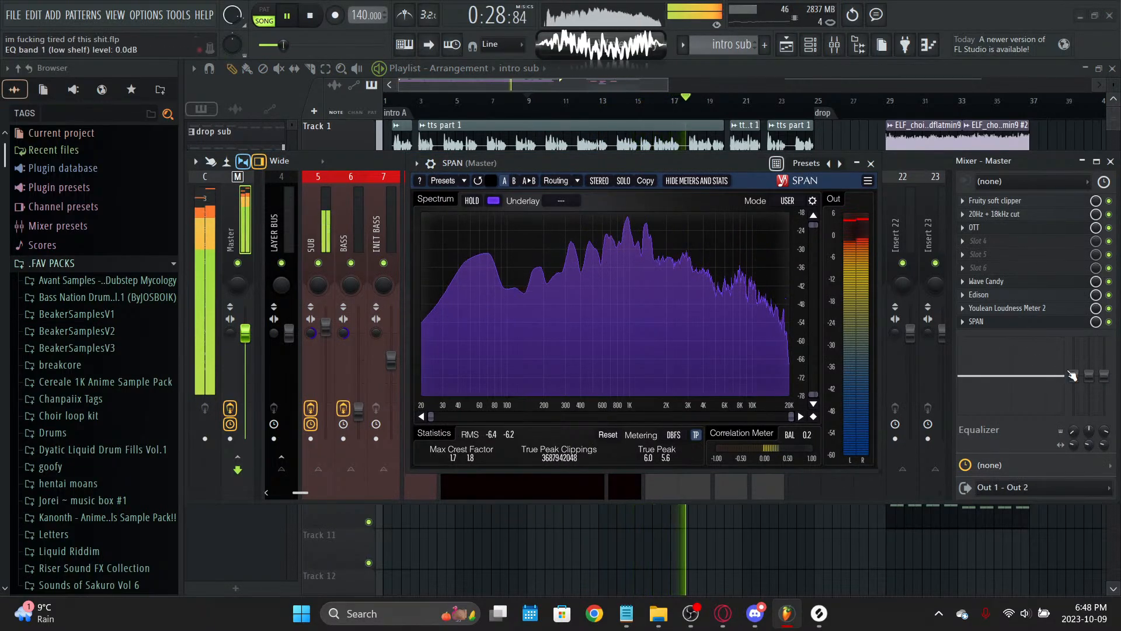
# Step: Try lowering the Master channel's 1.5k EQ band by about 1.1 dB, and reset it
pyautogui.moveTo(1089, 374); pyautogui.dragTo(1089, 395)
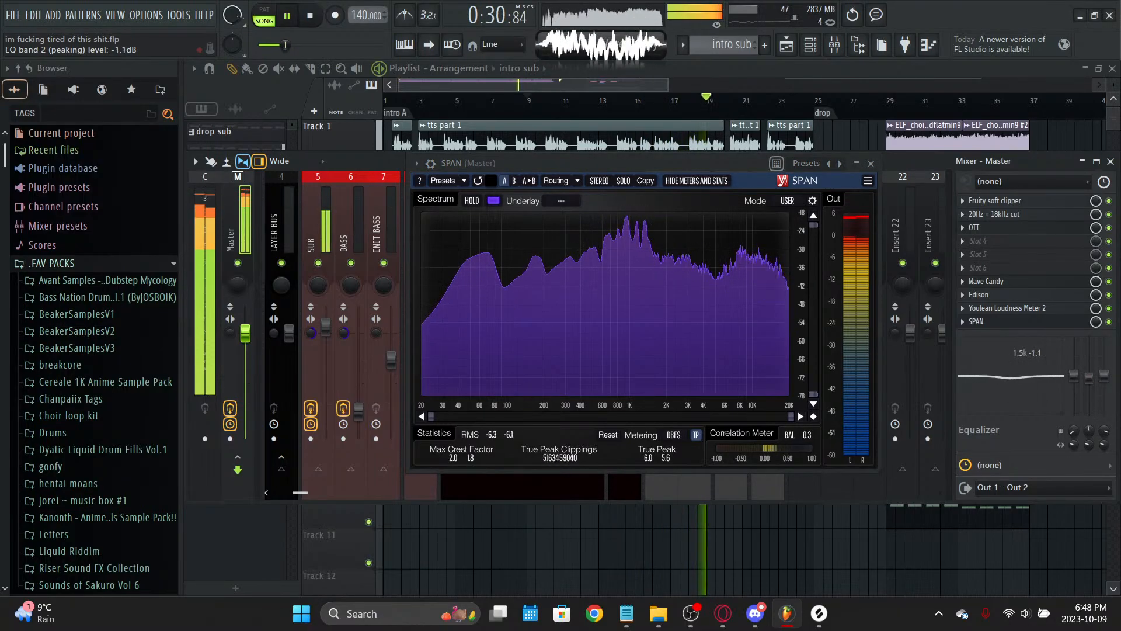
pyautogui.rightClick(1091, 382)
pyautogui.click(1052, 371)
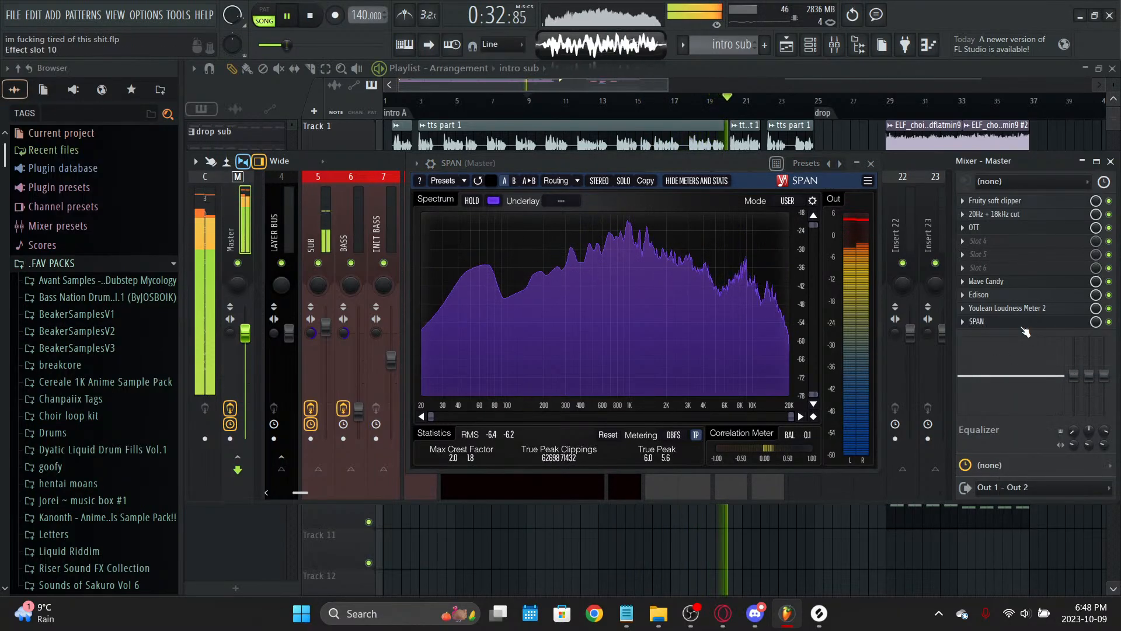
# Step: Add Fruity parametric EQ 2 to the CHOIR BUS with the 20Hz + 18kHz cut preset and raise the high-pass cutoff to just below 200 Hz
pyautogui.click(719, 235)
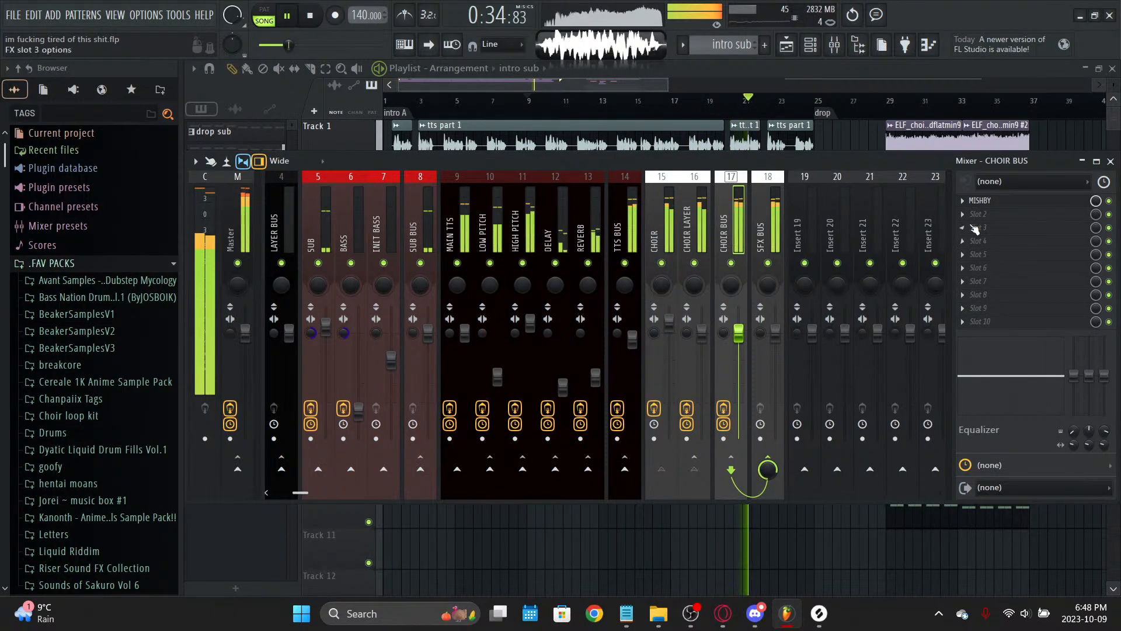
pyautogui.click(974, 229)
pyautogui.click(548, 388)
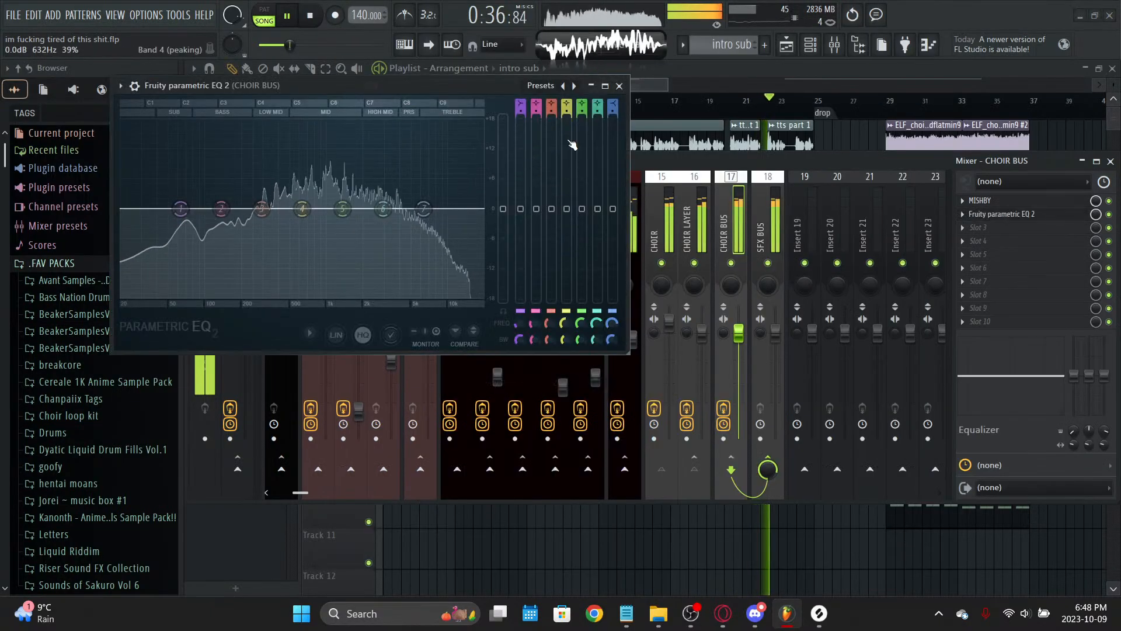
pyautogui.click(574, 86)
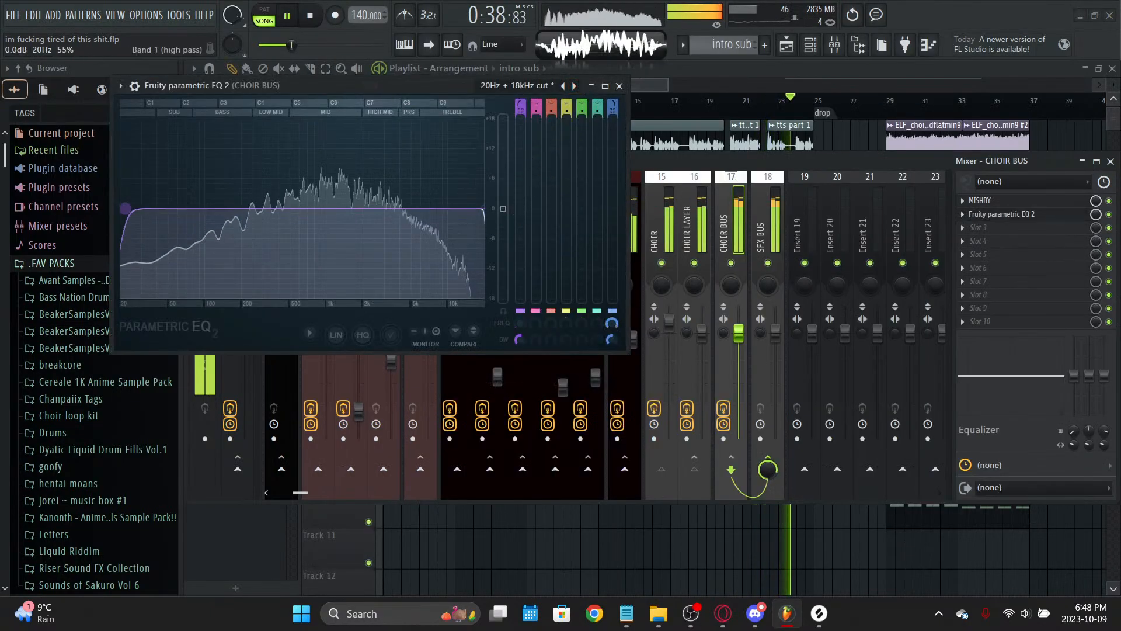
pyautogui.moveTo(125, 209); pyautogui.dragTo(266, 253)
pyautogui.press('space')
pyautogui.press('space')
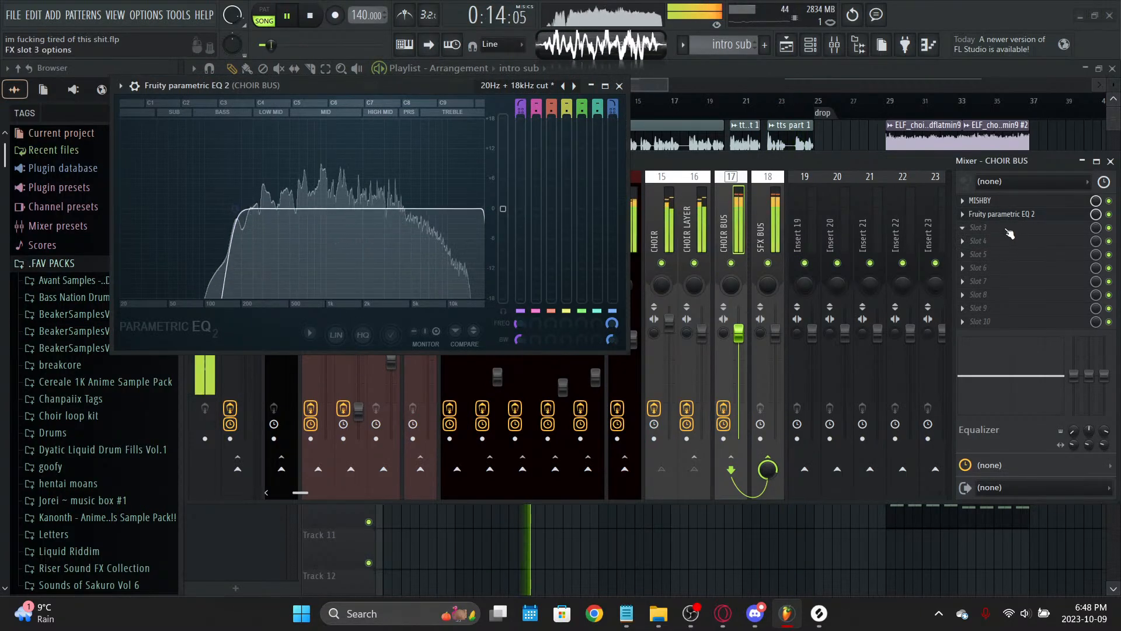
# Step: Add a second Fruity parametric EQ 2 to the CHOIR BUS and cut band 5 by about 4.8 dB near 810 Hz, closing both EQs
pyautogui.click(1008, 229)
pyautogui.click(574, 374)
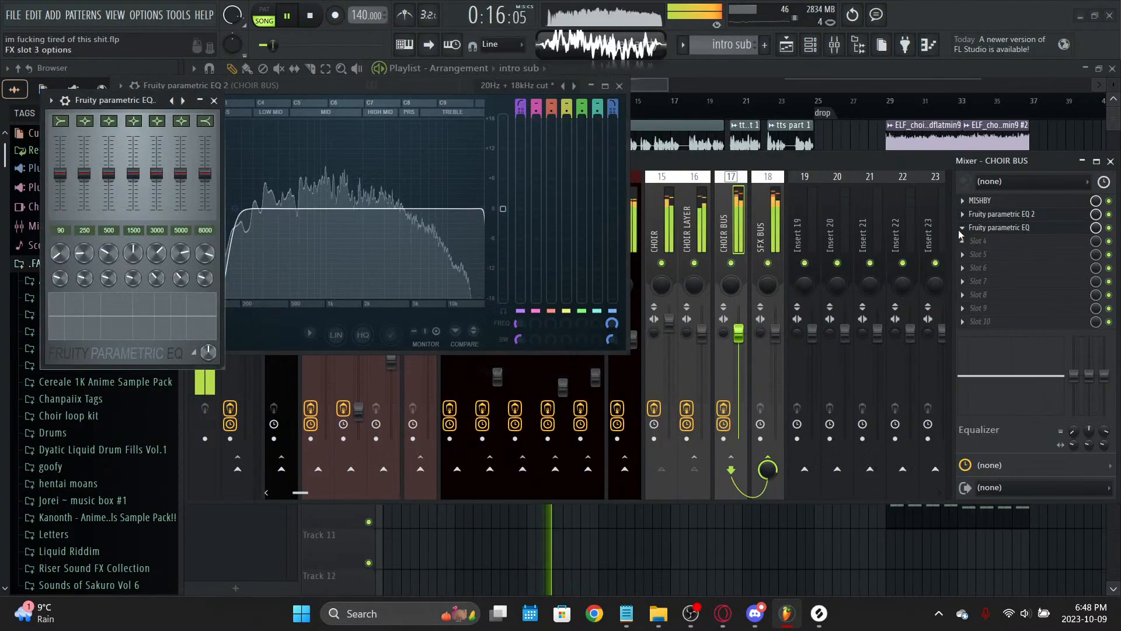
pyautogui.click(963, 227)
pyautogui.moveTo(993, 242)
pyautogui.click(552, 383)
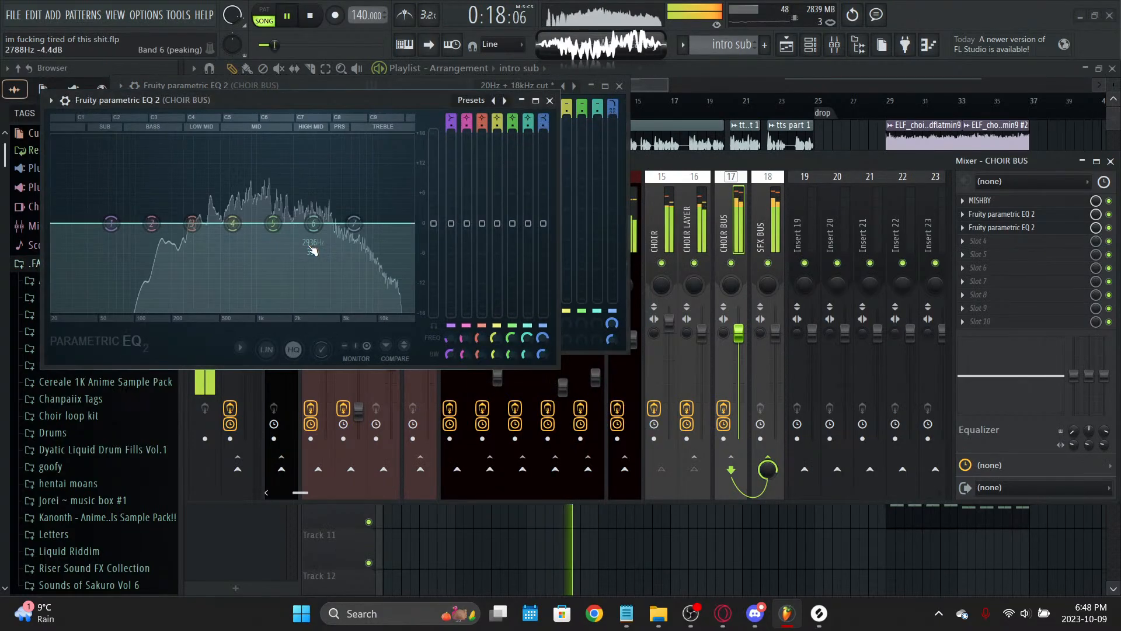
pyautogui.moveTo(265, 245); pyautogui.dragTo(264, 266)
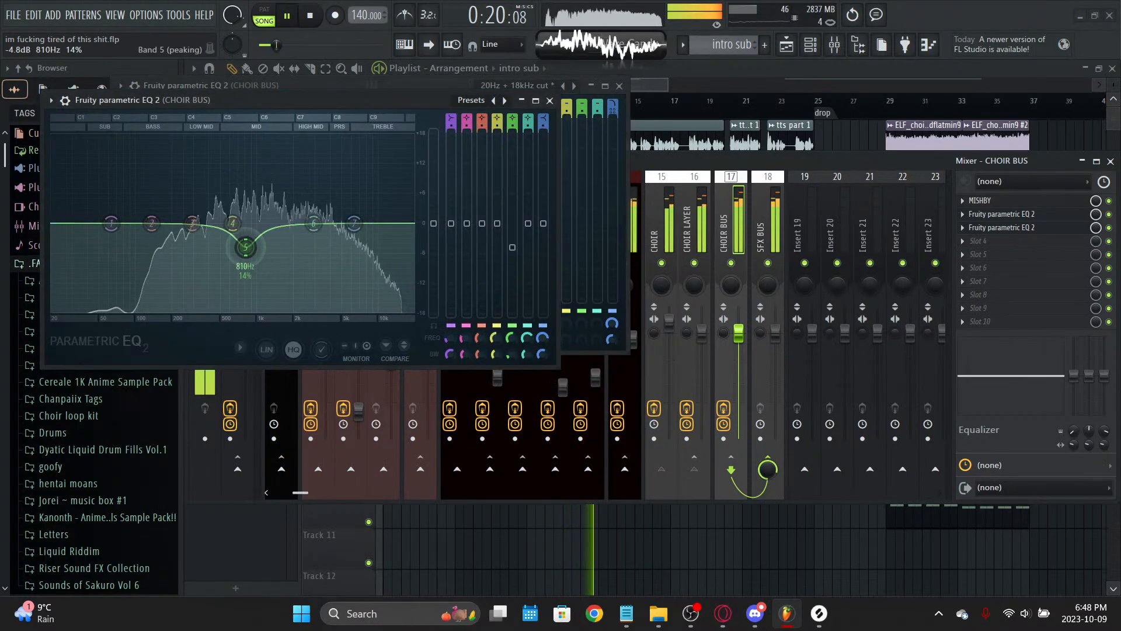
pyautogui.click(550, 101)
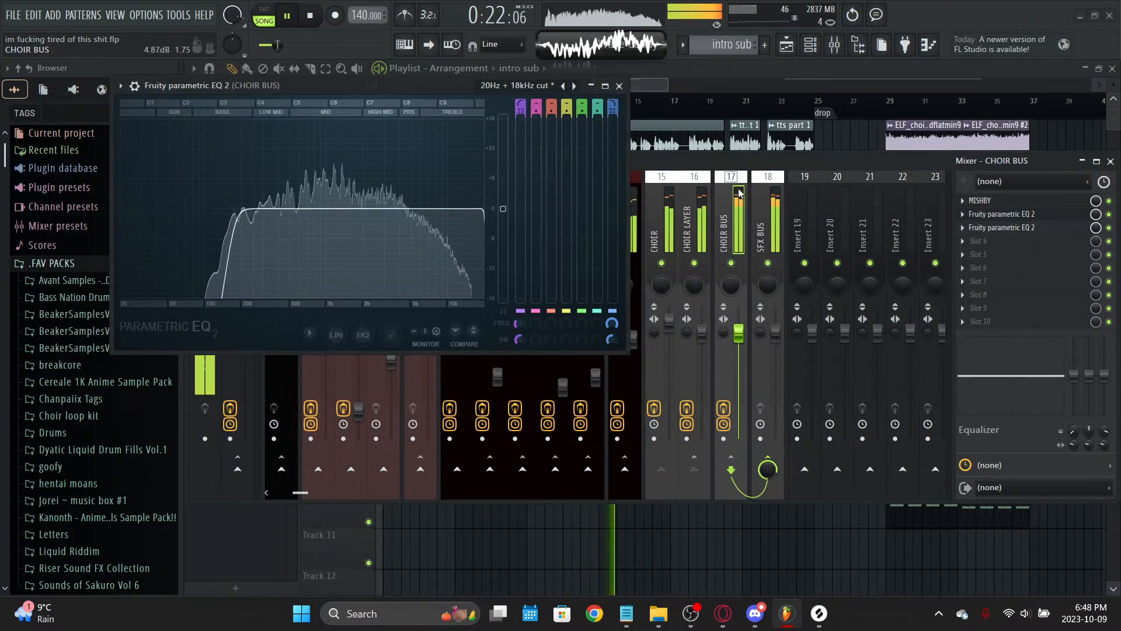
pyautogui.click(619, 86)
# Step: Compare the Master channel's spectrum in SPAN with the choir EQs active, and close the analyzer
pyautogui.click(246, 223)
pyautogui.click(1050, 324)
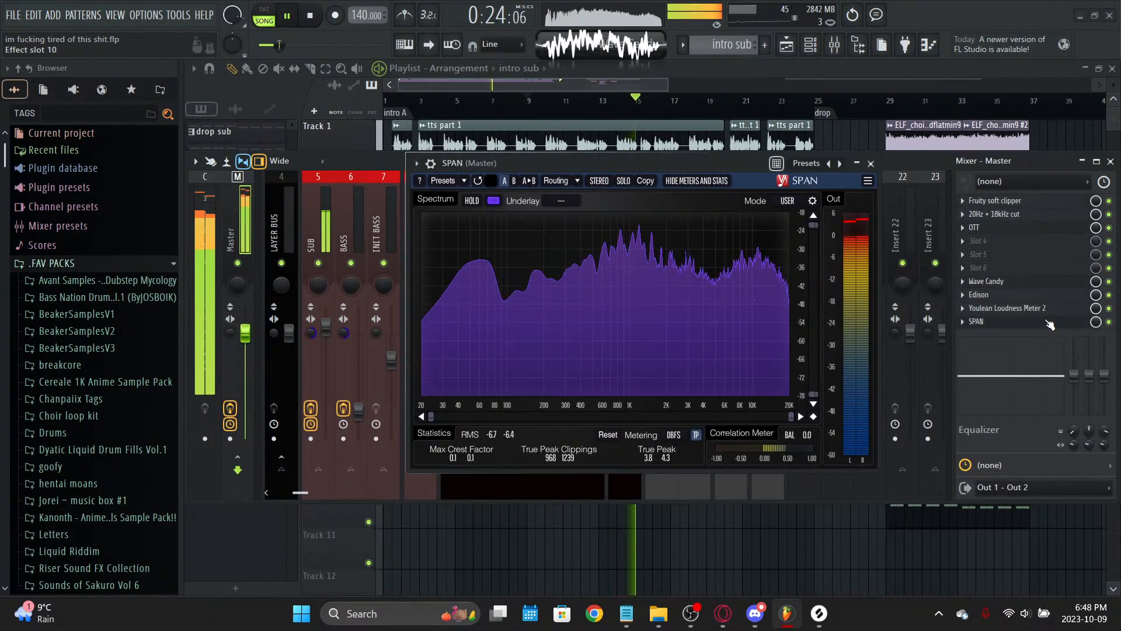
pyautogui.click(1049, 324)
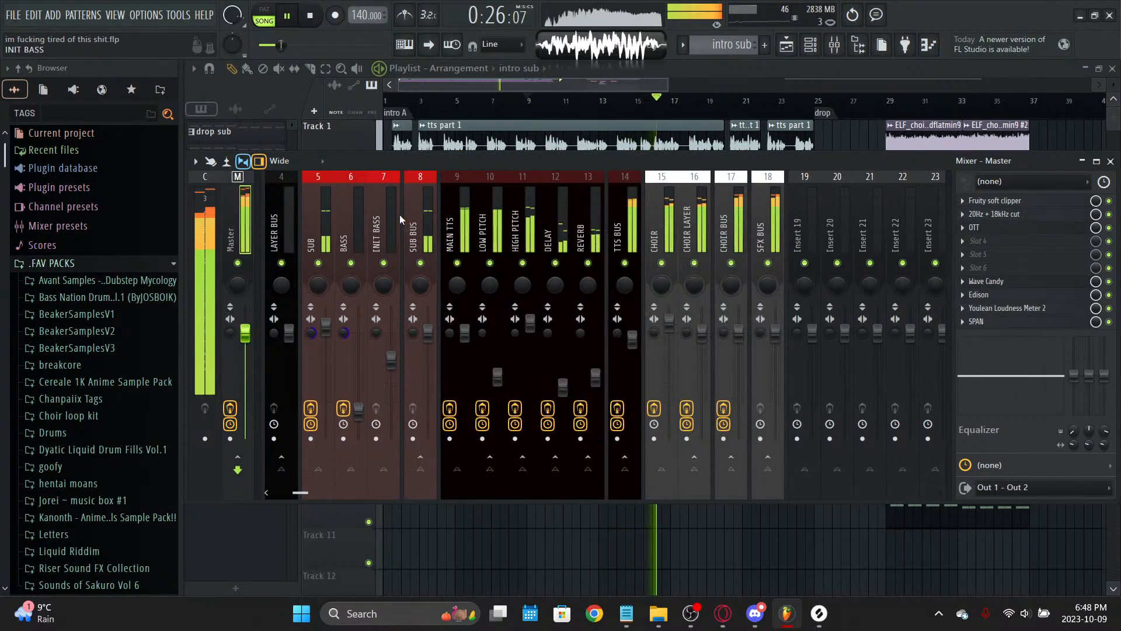
# Step: Raise the SUB BUS fader slightly, close the mixer and stop playback
pyautogui.click(434, 349)
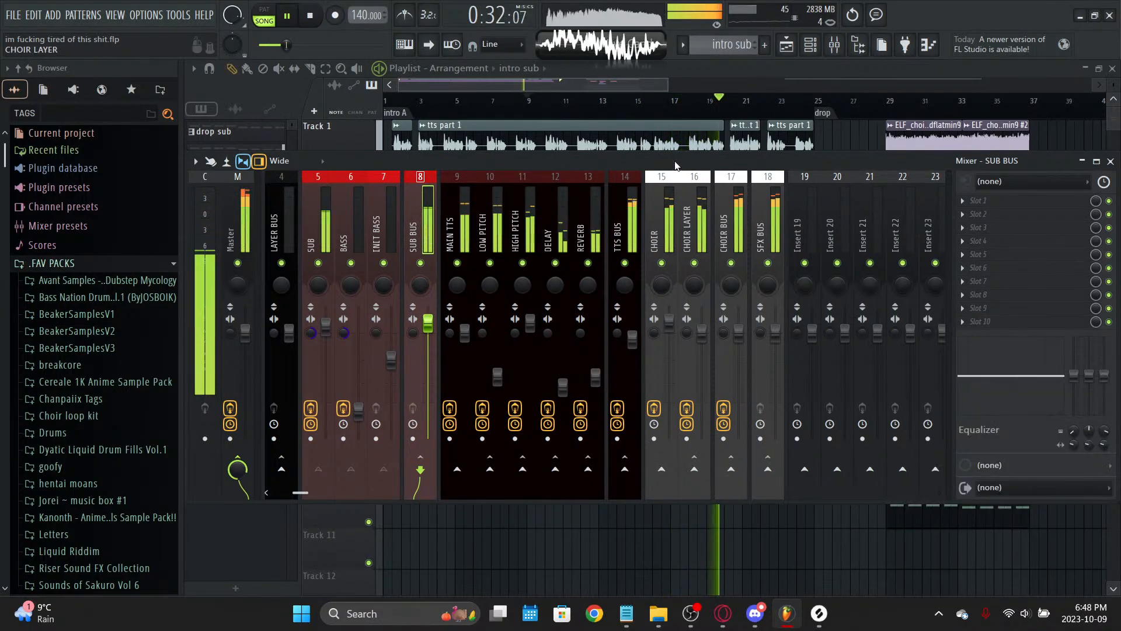
pyautogui.press('F9')
pyautogui.click(312, 19)
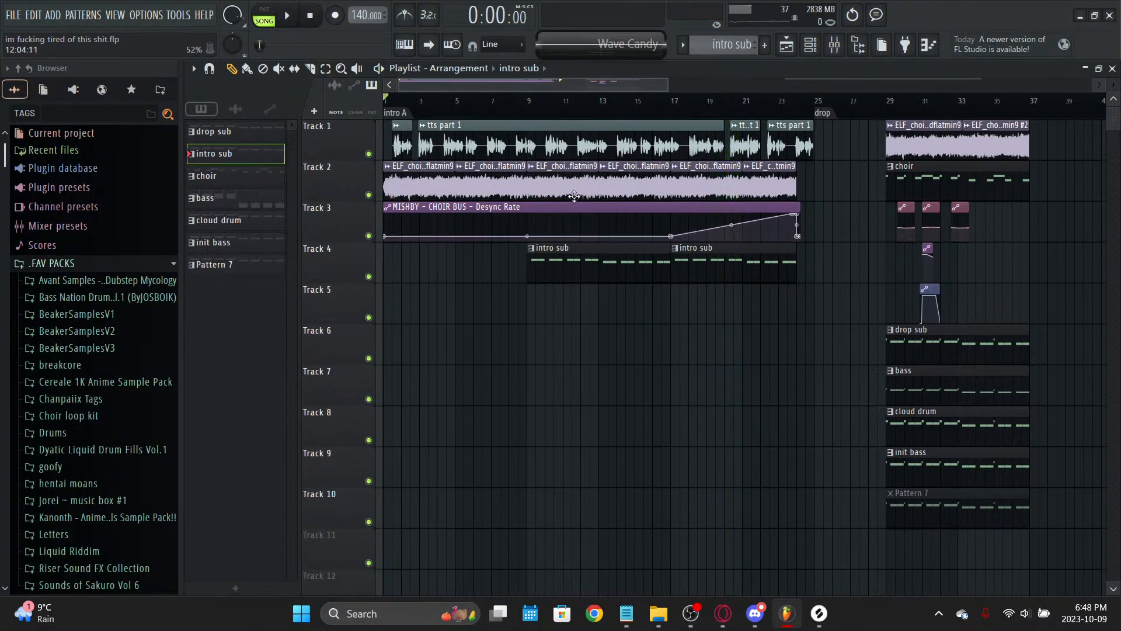
# Step: View the project info for the time spent on the track and check the stream status in OBS
pyautogui.scroll(1, 575, 82)
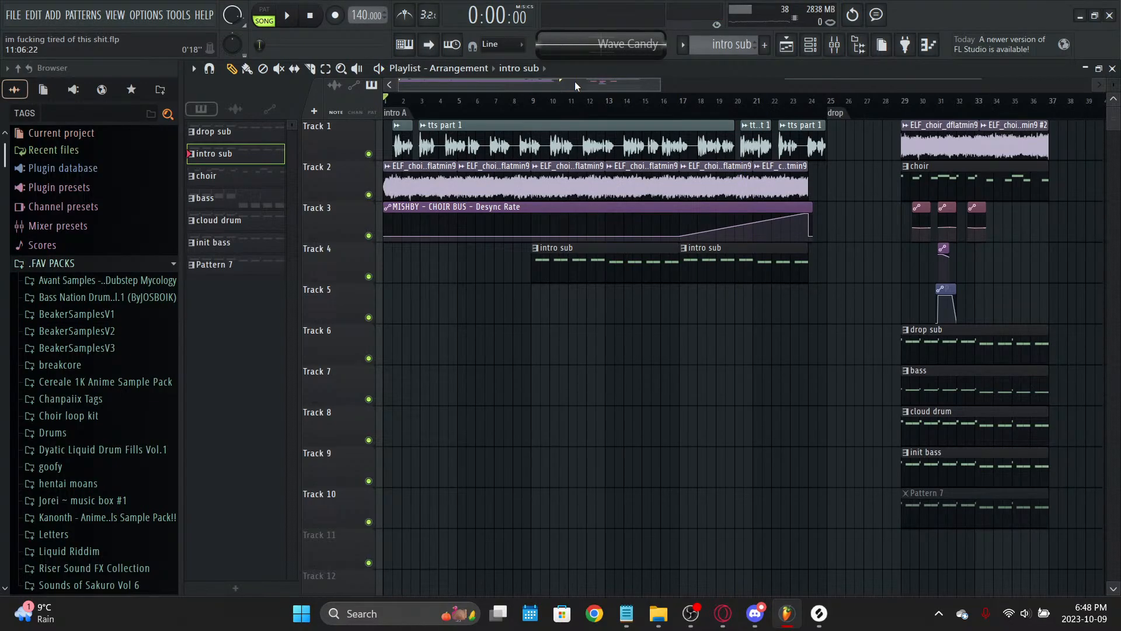
pyautogui.press('XF86AudioMicMute')
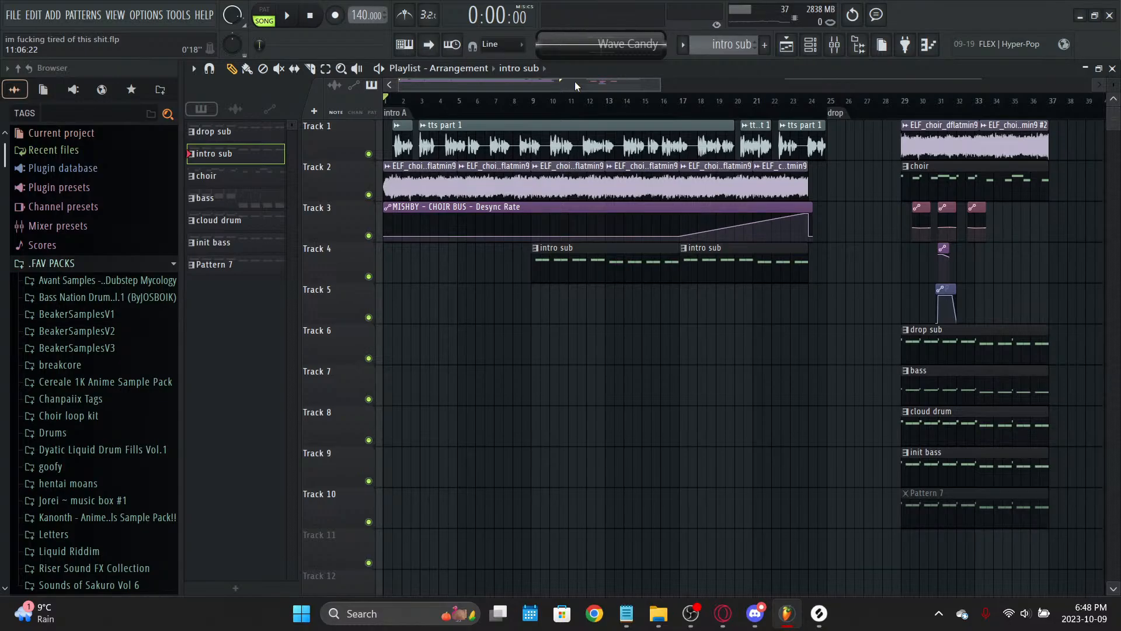
pyautogui.click(884, 22)
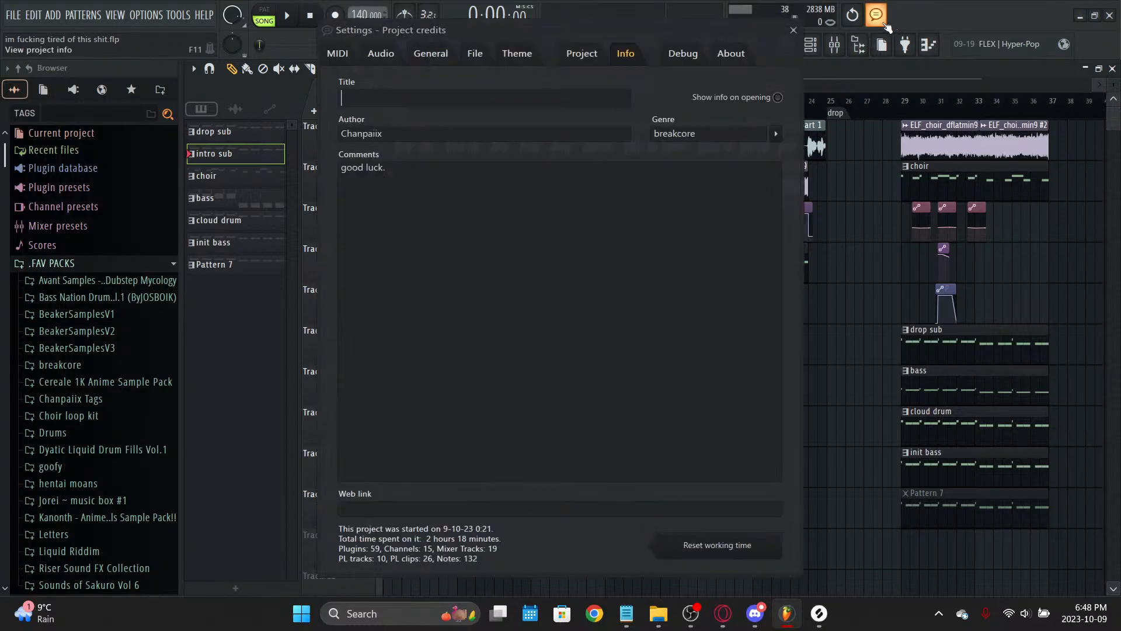
pyautogui.click(886, 26)
pyautogui.click(692, 614)
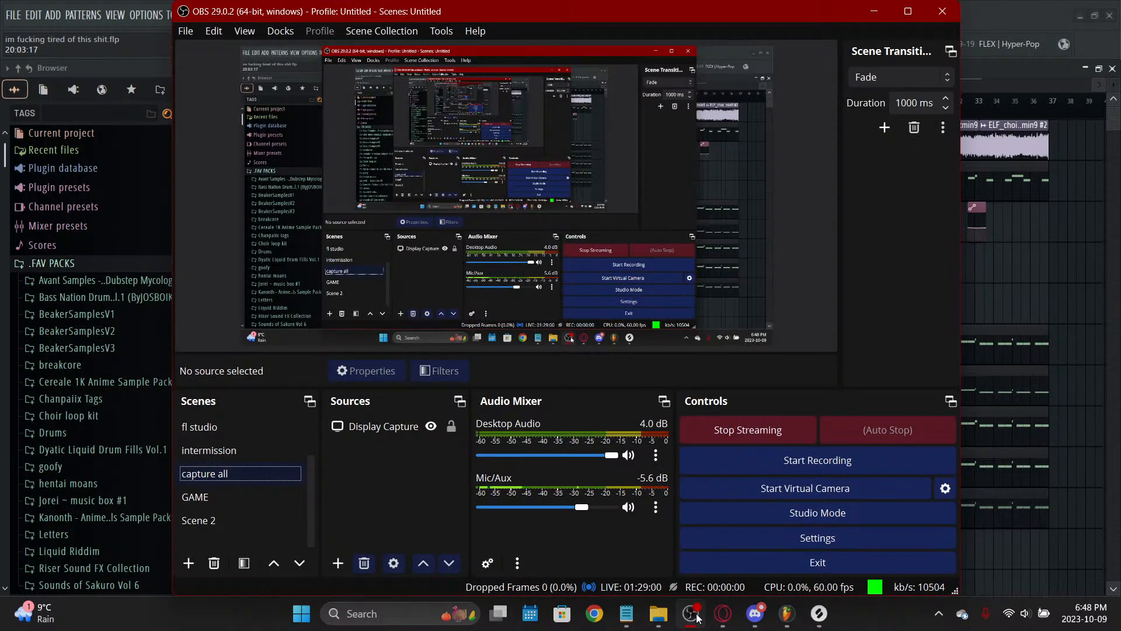
pyautogui.click(695, 616)
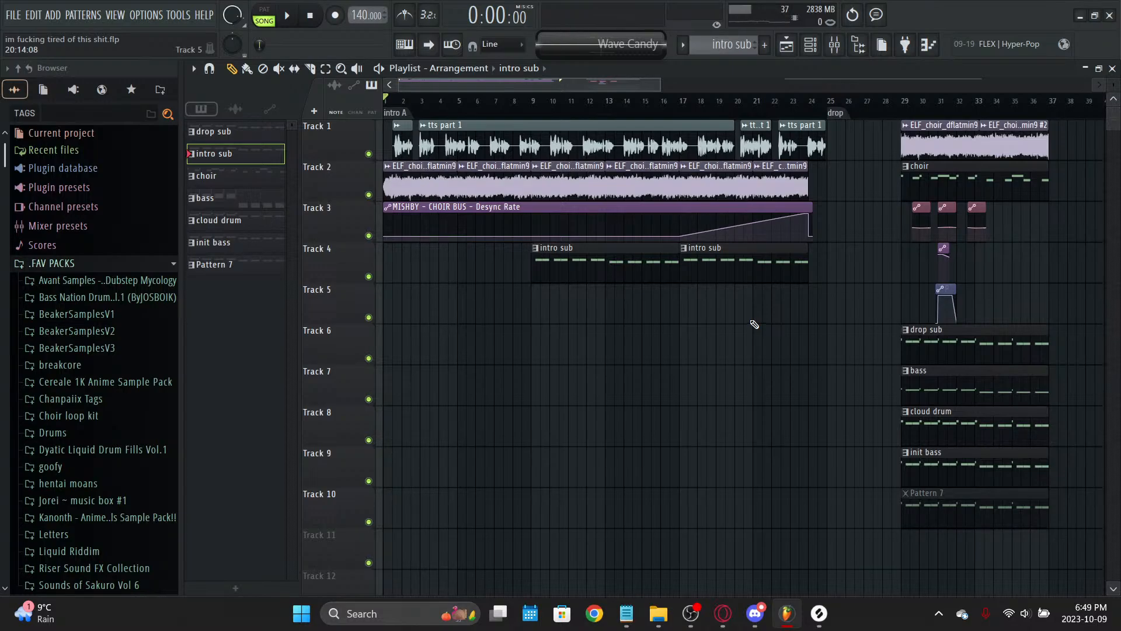
# Step: Play the arrangement from the start and from bar 9 to listen to the intro sub entrance
pyautogui.scroll(1, 611, 90)
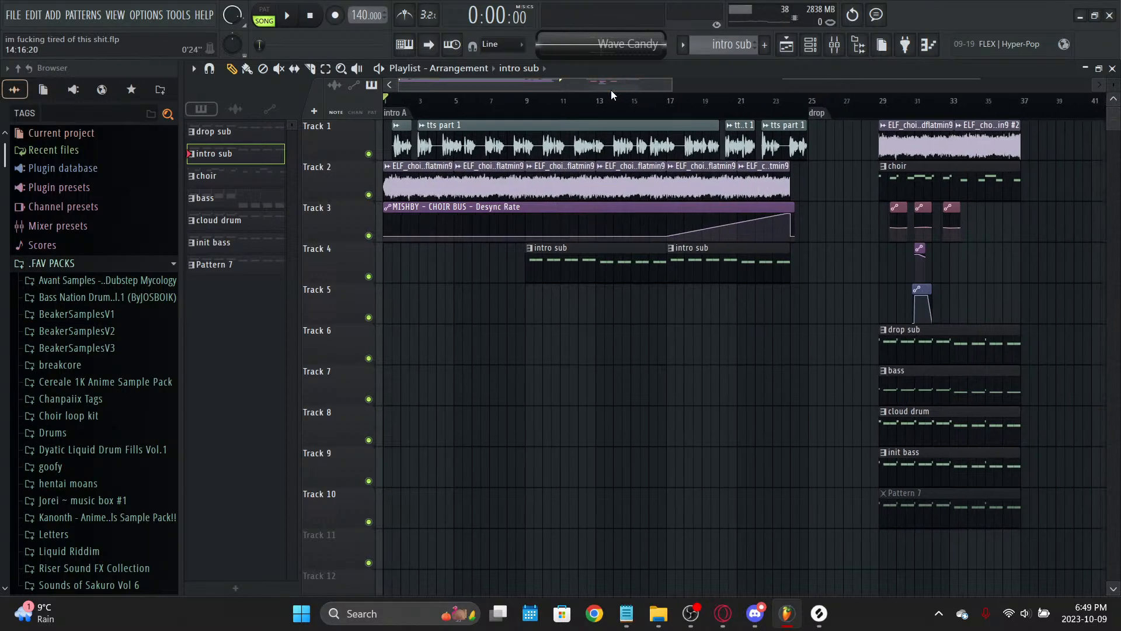
pyautogui.scroll(1, 599, 88)
pyautogui.moveTo(600, 86); pyautogui.dragTo(527, 82)
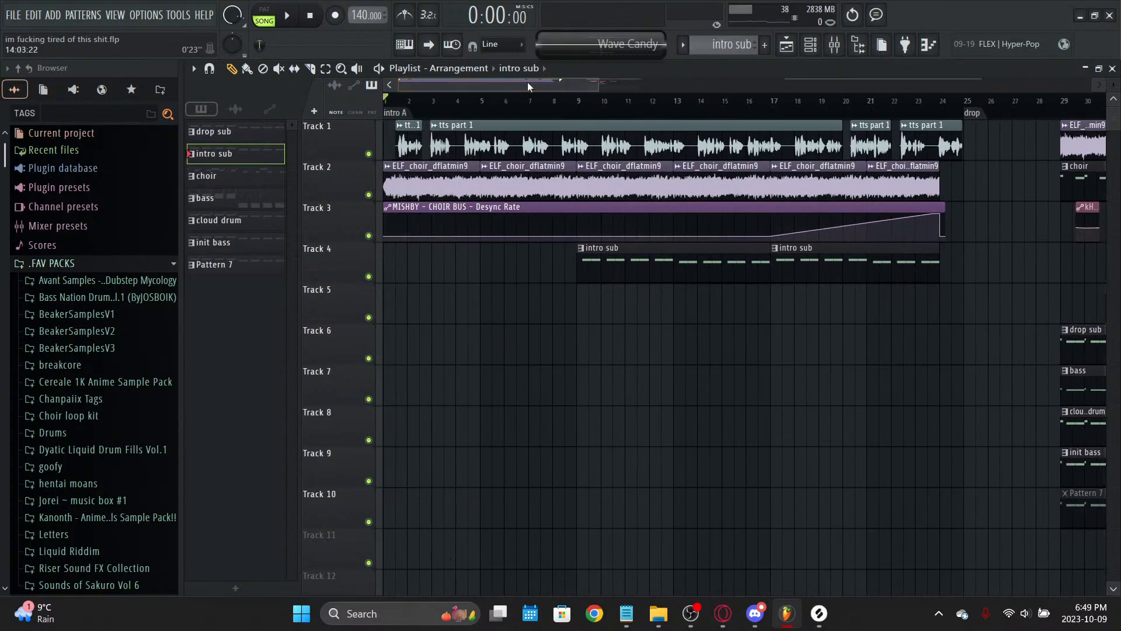
pyautogui.press('space')
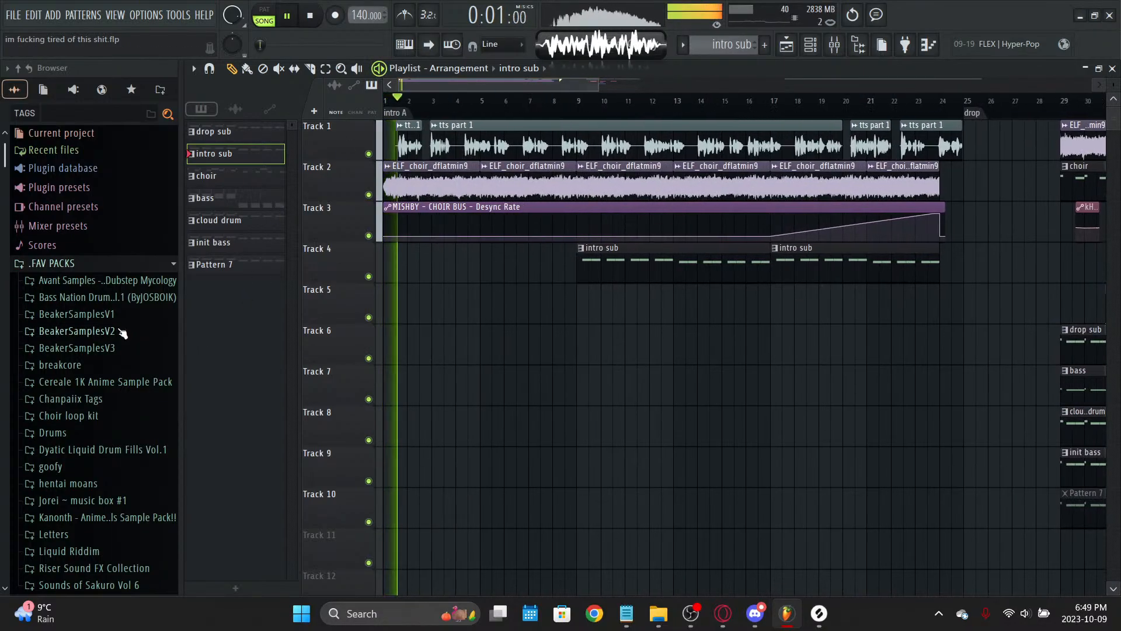
pyautogui.click(579, 100)
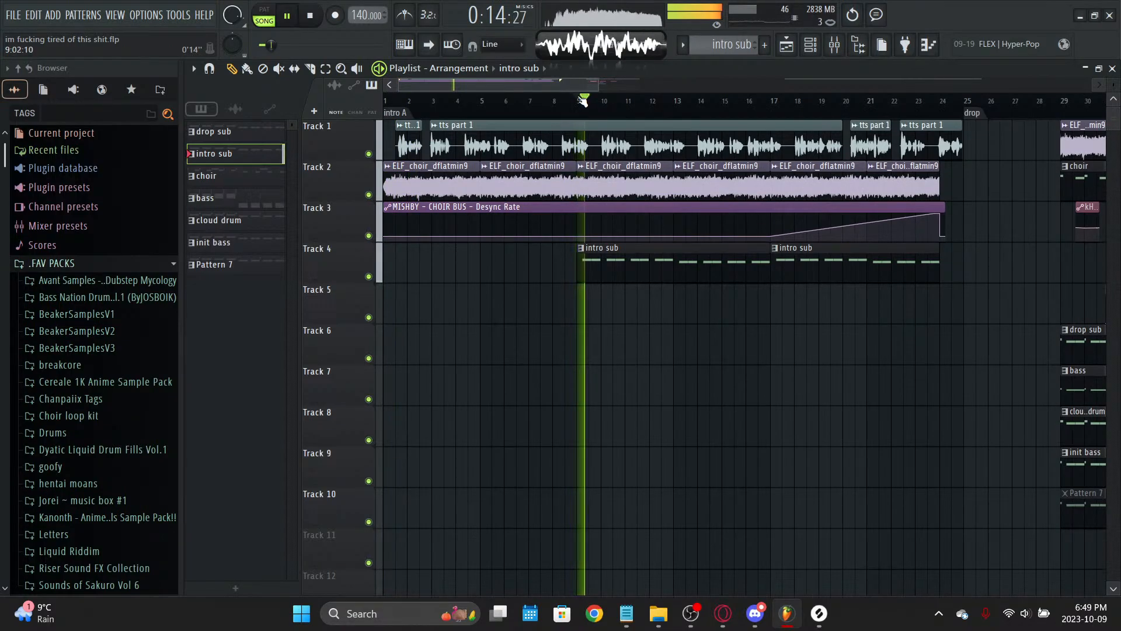
# Step: Search the browser for "rise", pause playback, and preview Avant Riser 06, Avant Riser 11 and jorei_riser_4
pyautogui.click(84, 114)
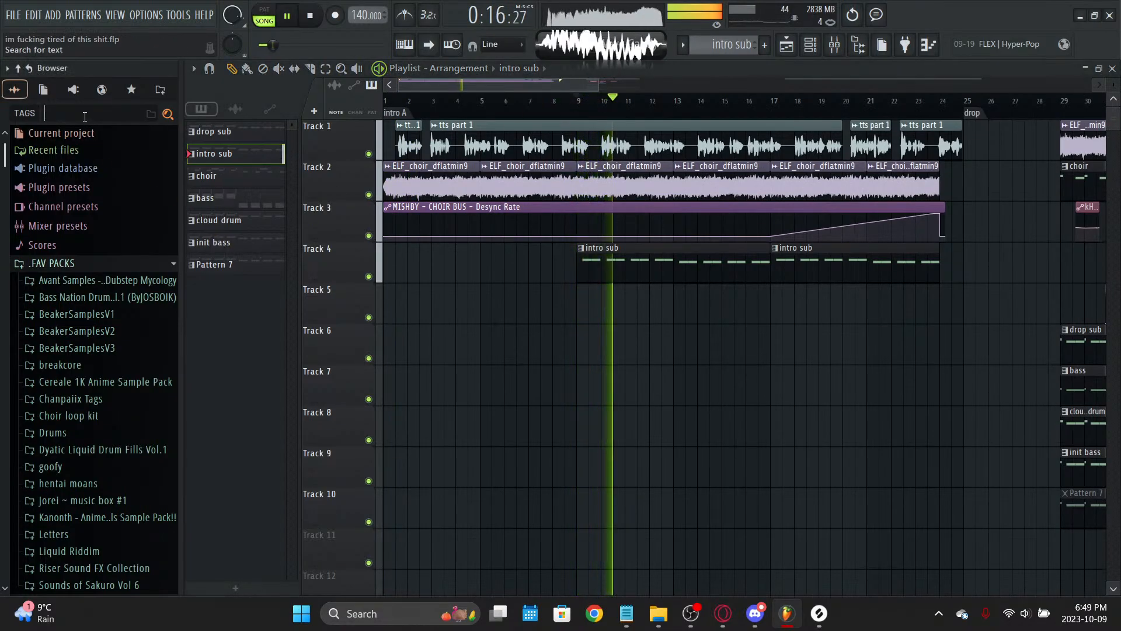
pyautogui.write('rise')
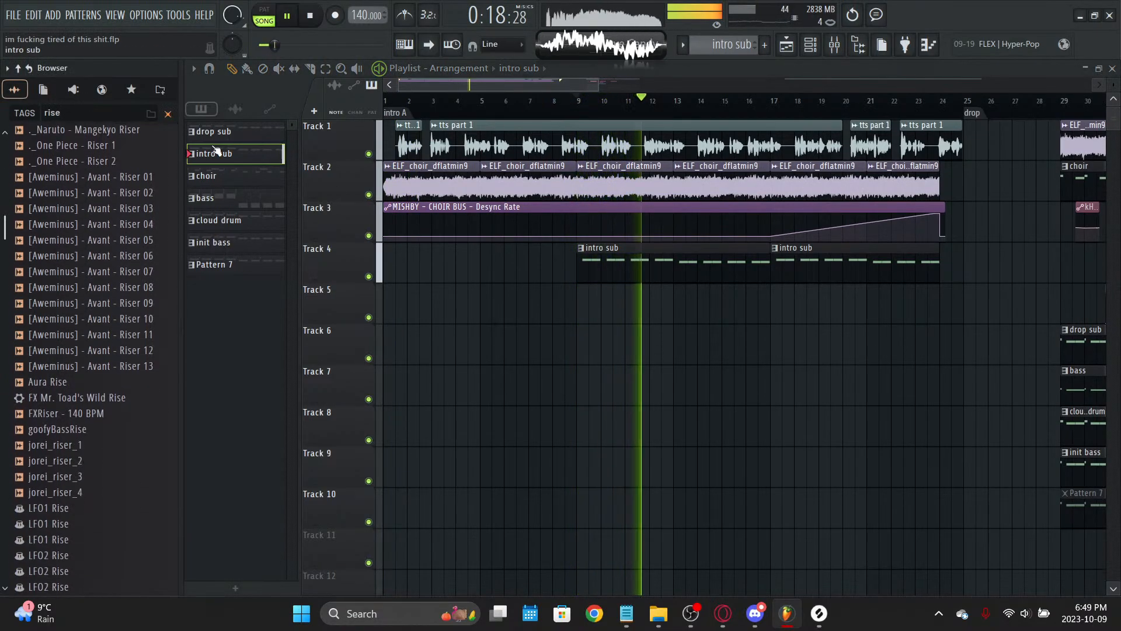
pyautogui.click(286, 14)
pyautogui.click(93, 256)
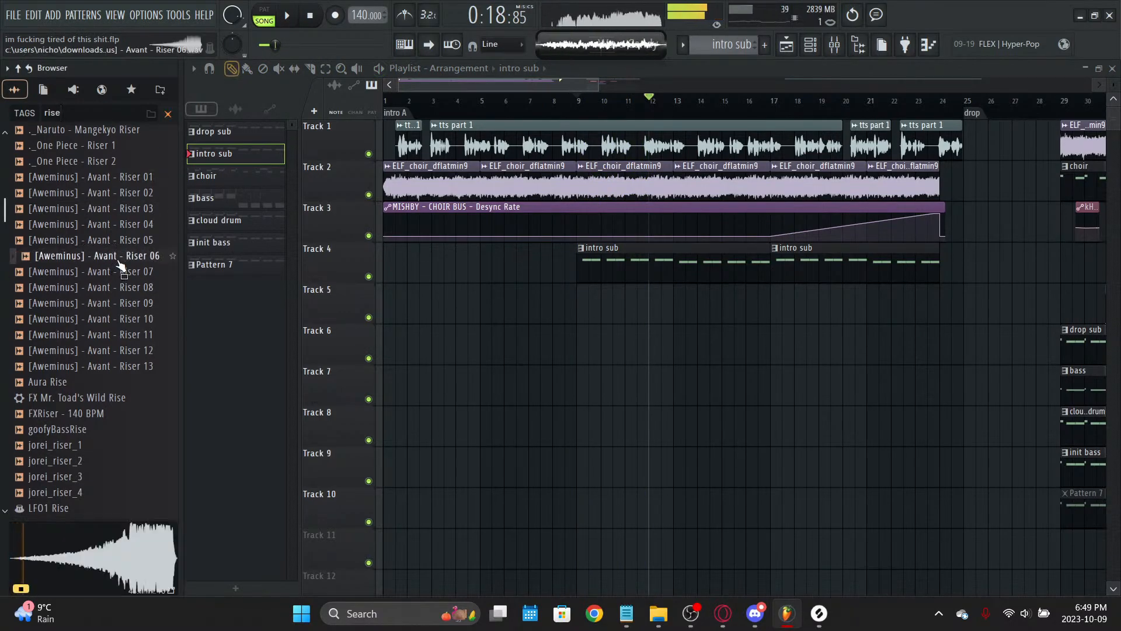
pyautogui.click(91, 334)
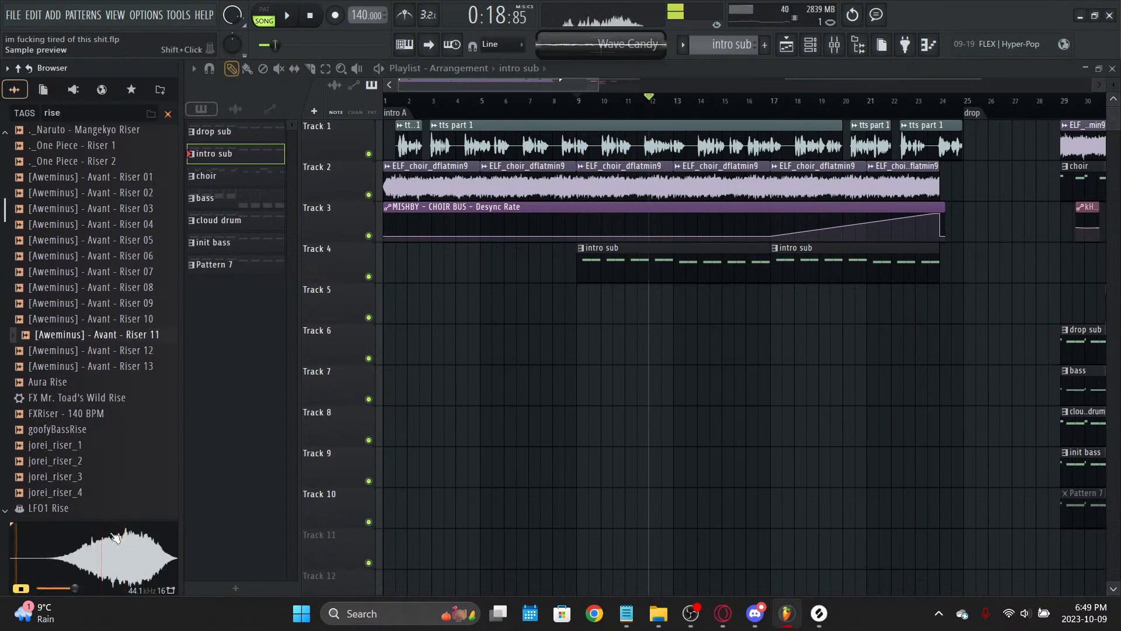
pyautogui.scroll(-4, 88, 412)
pyautogui.click(76, 303)
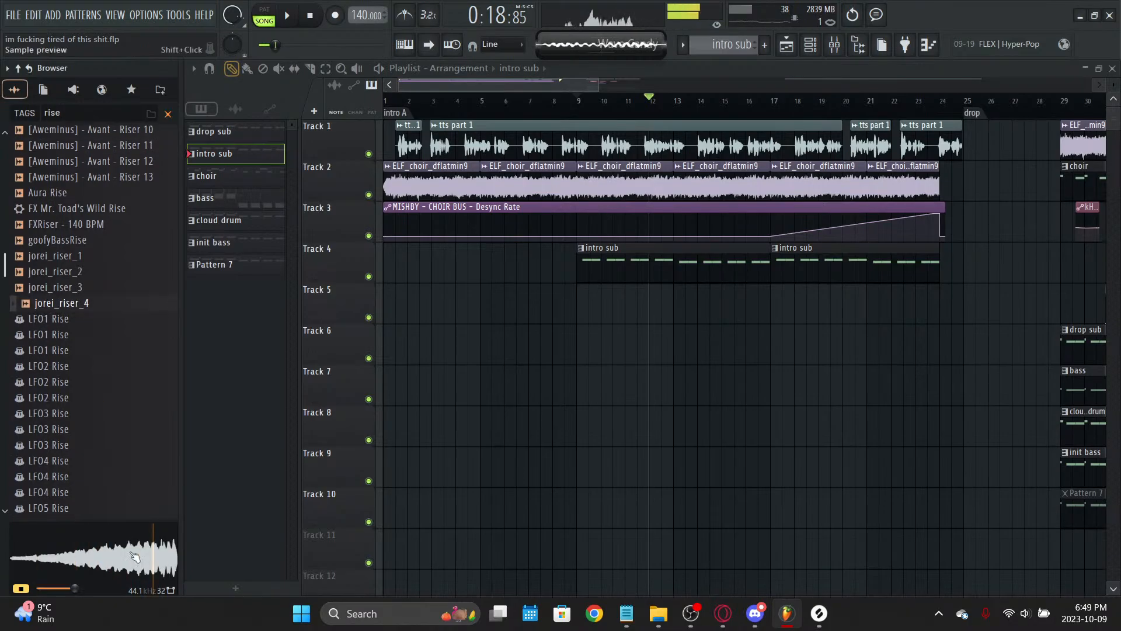
# Step: Preview One Piece - Riser 1 and 2, Riser Ghost, Riser Hoover and Riser Jetbike, and stop the transport
pyautogui.scroll(-8, 78, 374)
pyautogui.click(67, 365)
pyautogui.click(73, 381)
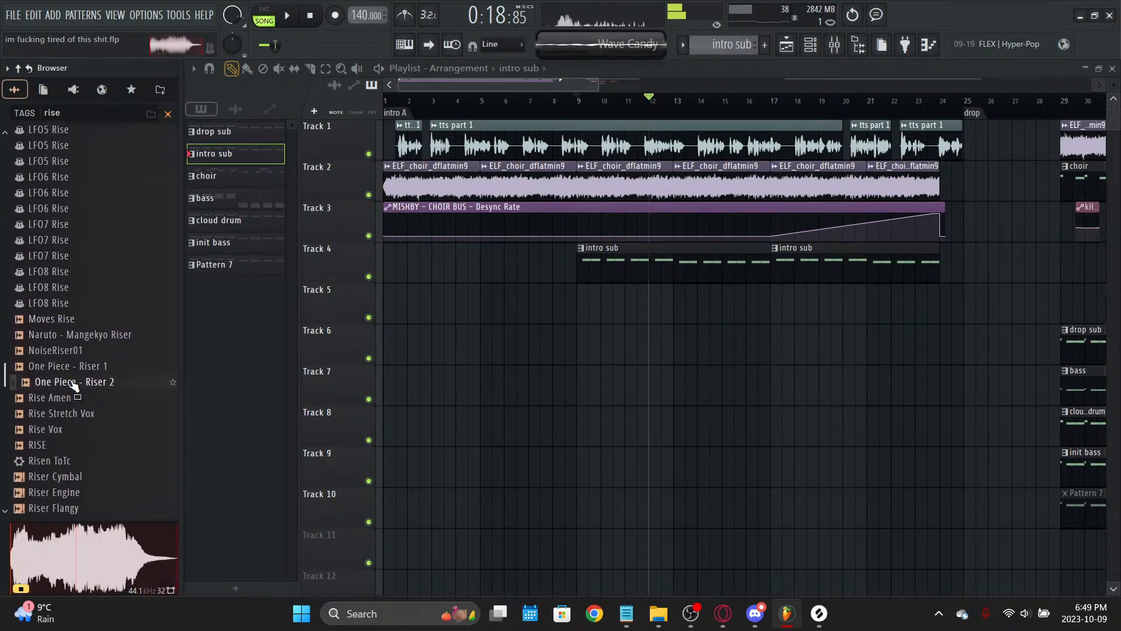
pyautogui.scroll(-4, 90, 351)
pyautogui.click(93, 351)
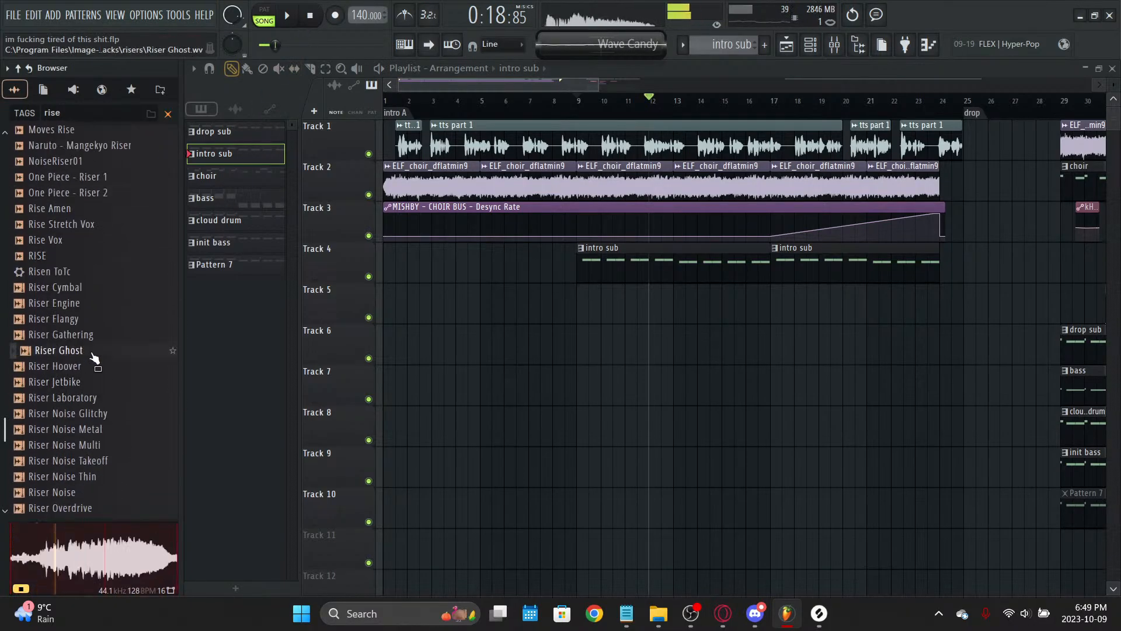
pyautogui.click(94, 367)
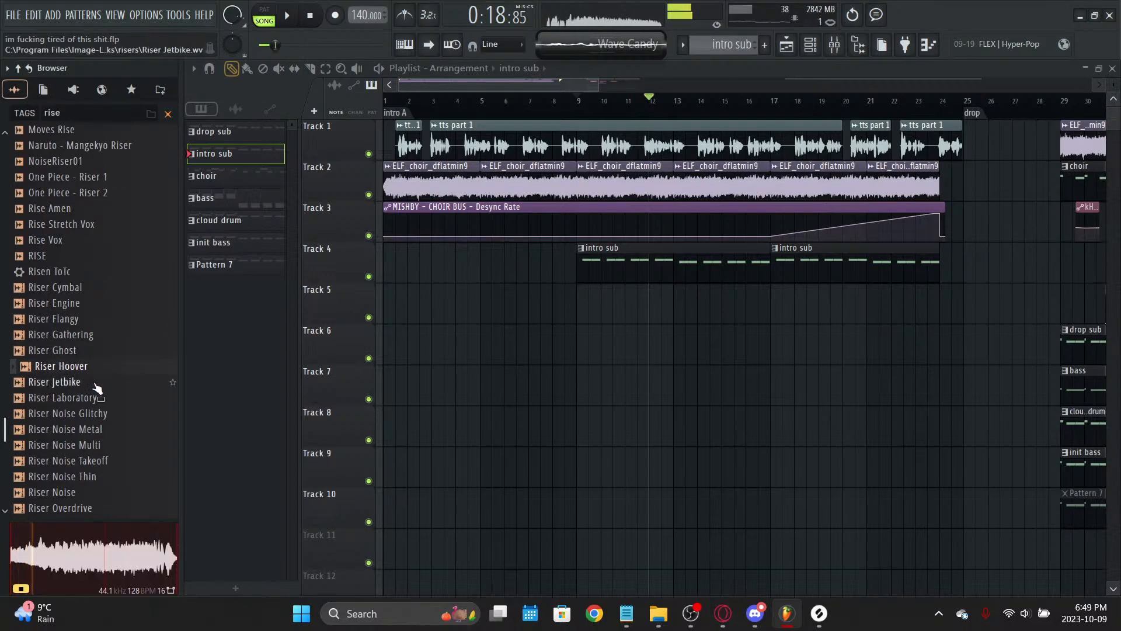
pyautogui.click(96, 383)
pyautogui.click(310, 15)
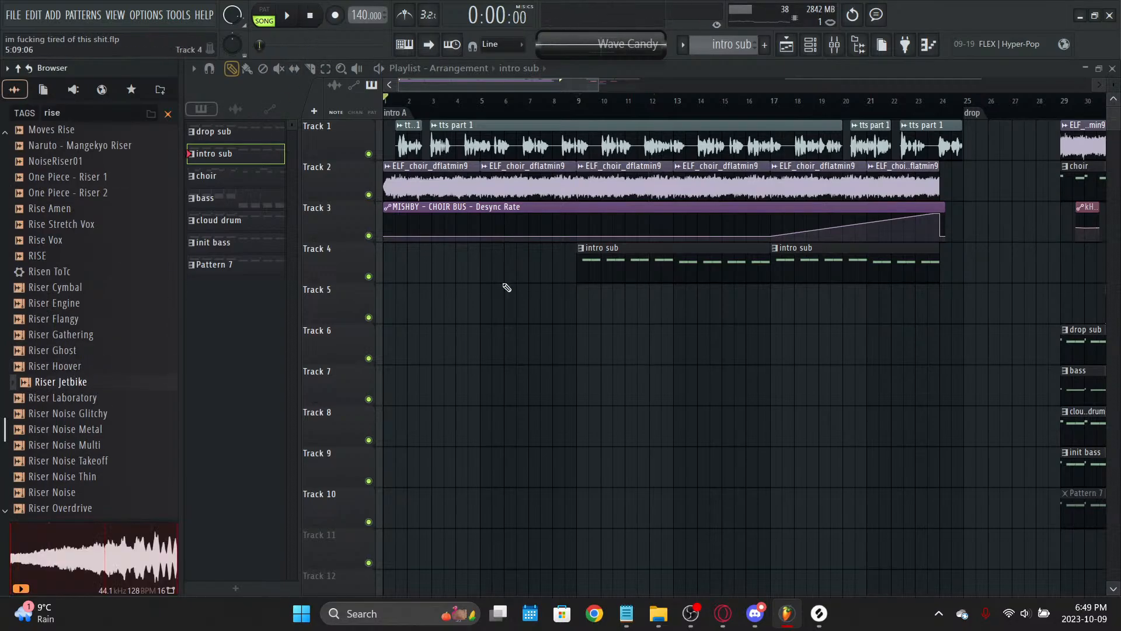
# Step: Delete the stray intro sub clip around bar 47 on Track 3 of the playlist
pyautogui.scroll(-3, 619, 128)
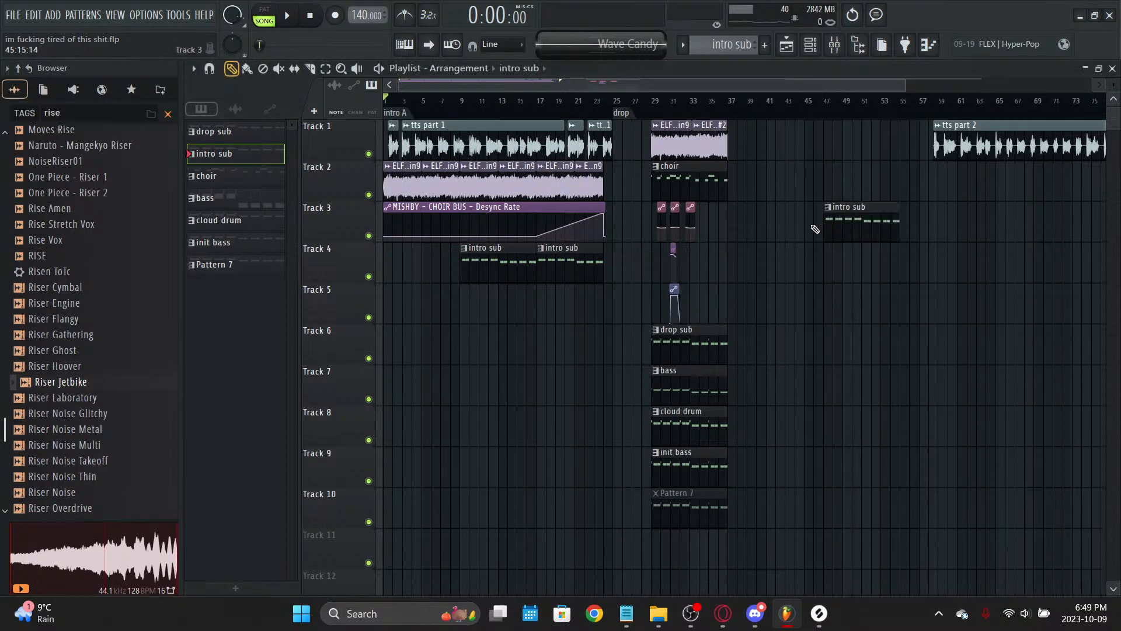
pyautogui.scroll(-2, 892, 115)
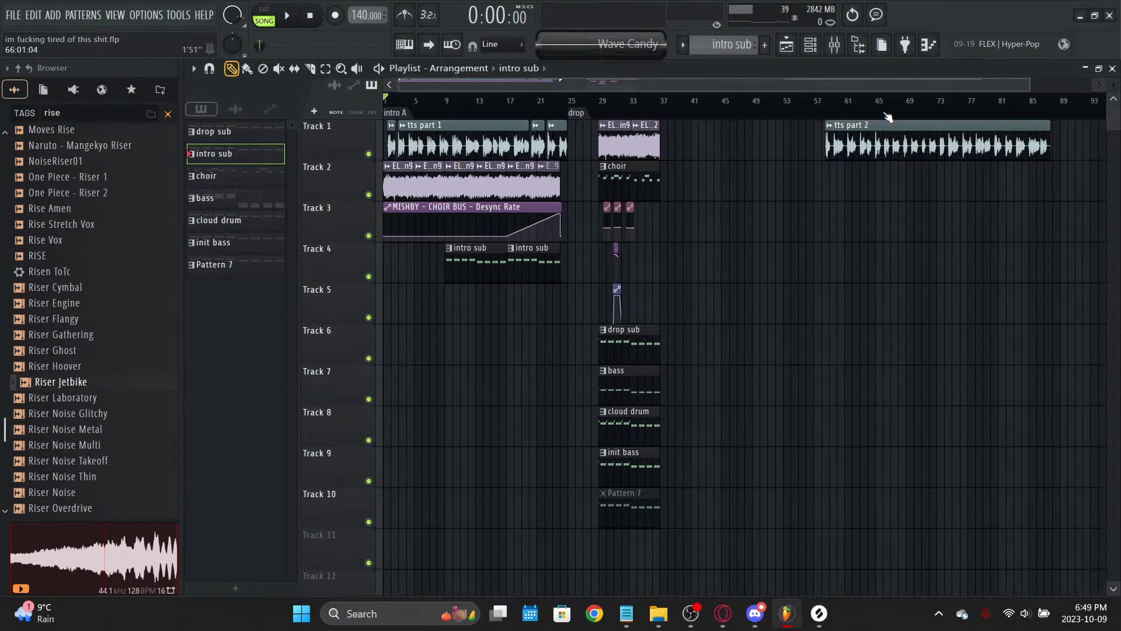
pyautogui.scroll(3, 889, 116)
pyautogui.scroll(-4, 888, 116)
# Step: Look over the tts part 2 and drop sub clips in the arrangement and the audio clips in the picker
pyautogui.click(880, 125)
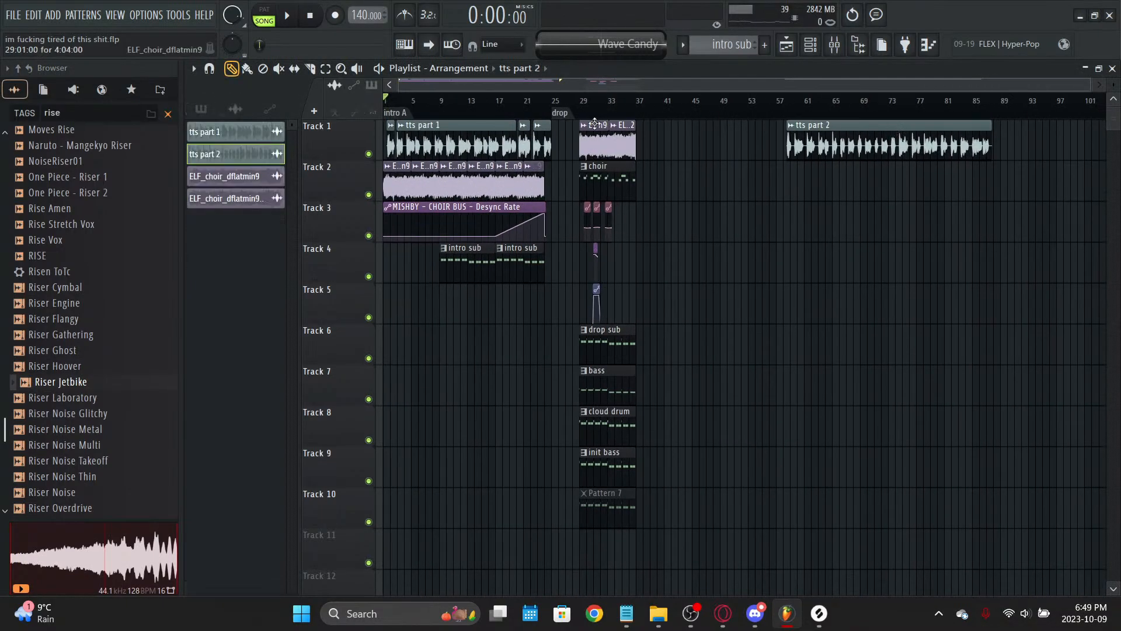
pyautogui.click(834, 45)
pyautogui.click(834, 45)
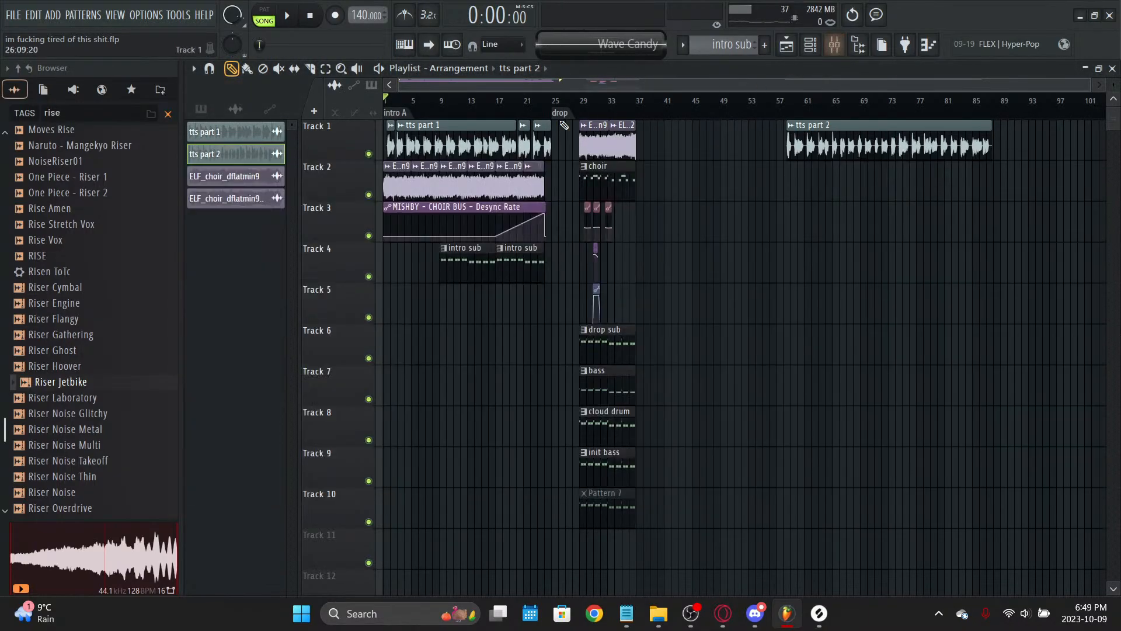
pyautogui.scroll(2, 566, 119)
pyautogui.moveTo(589, 87); pyautogui.dragTo(548, 91)
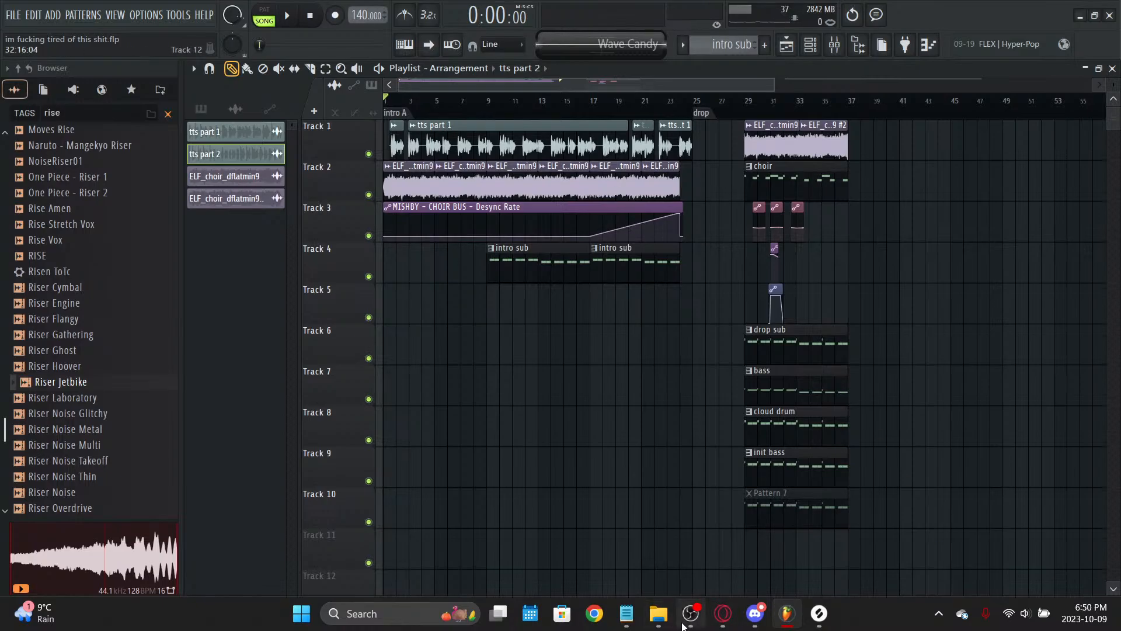
pyautogui.click(796, 352)
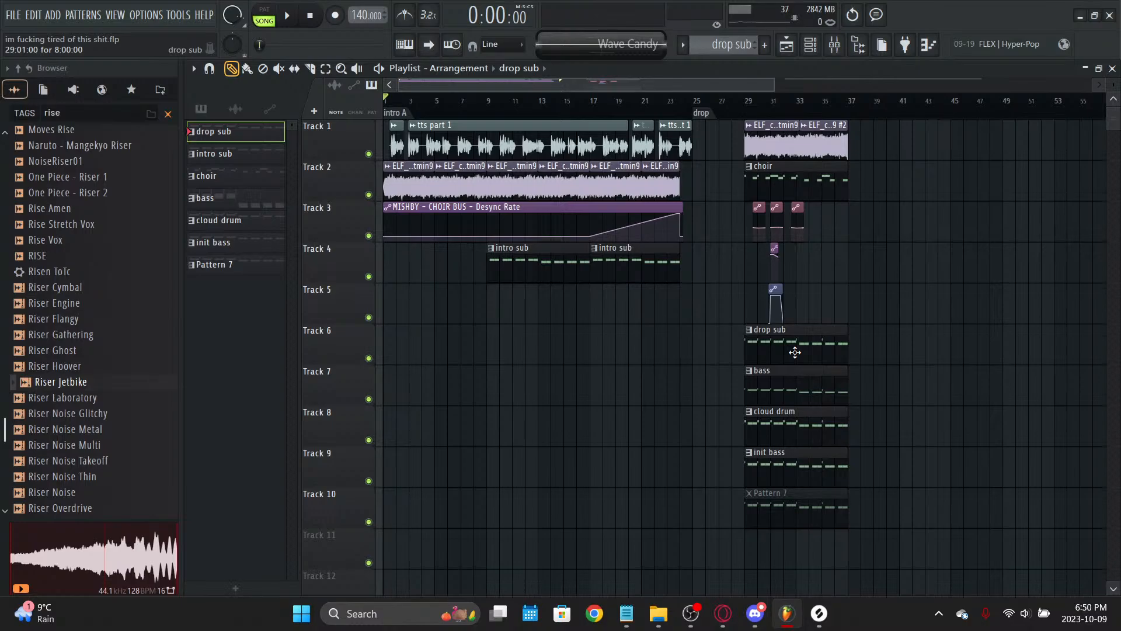
pyautogui.click(237, 111)
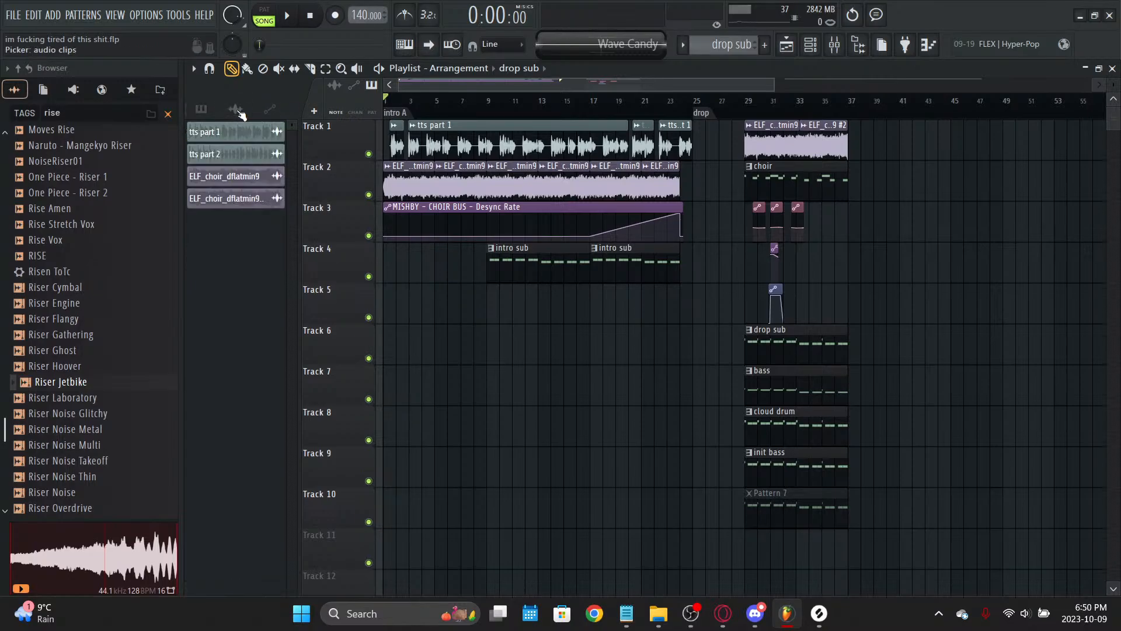
pyautogui.click(231, 109)
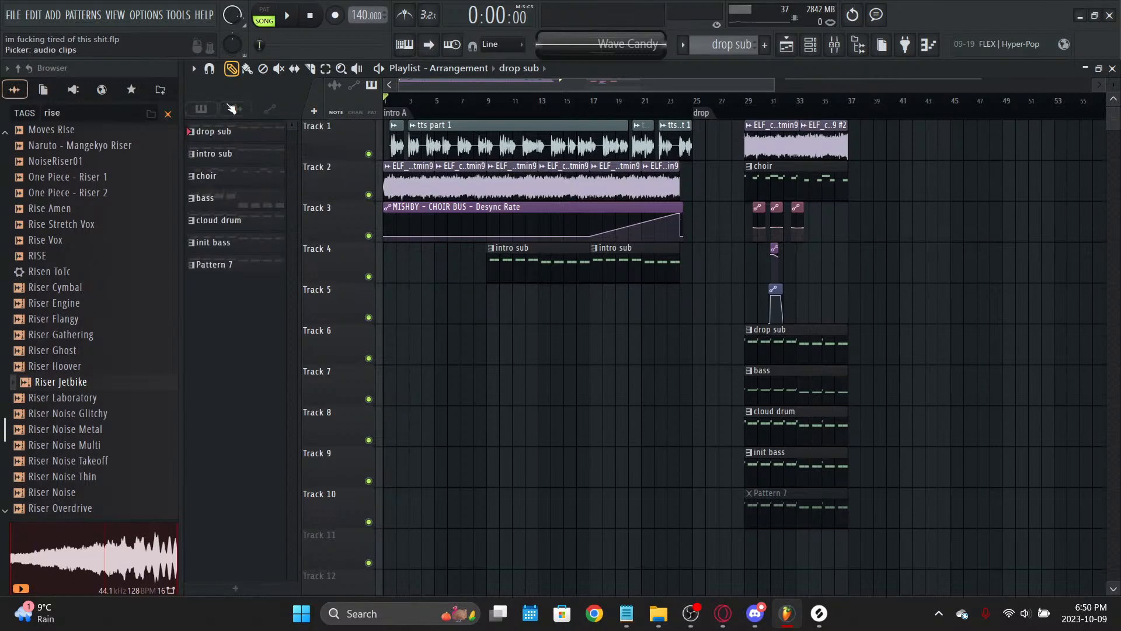
# Step: Look over the mixer tracks, and switch to OBS for the streaming controls
pyautogui.click(834, 45)
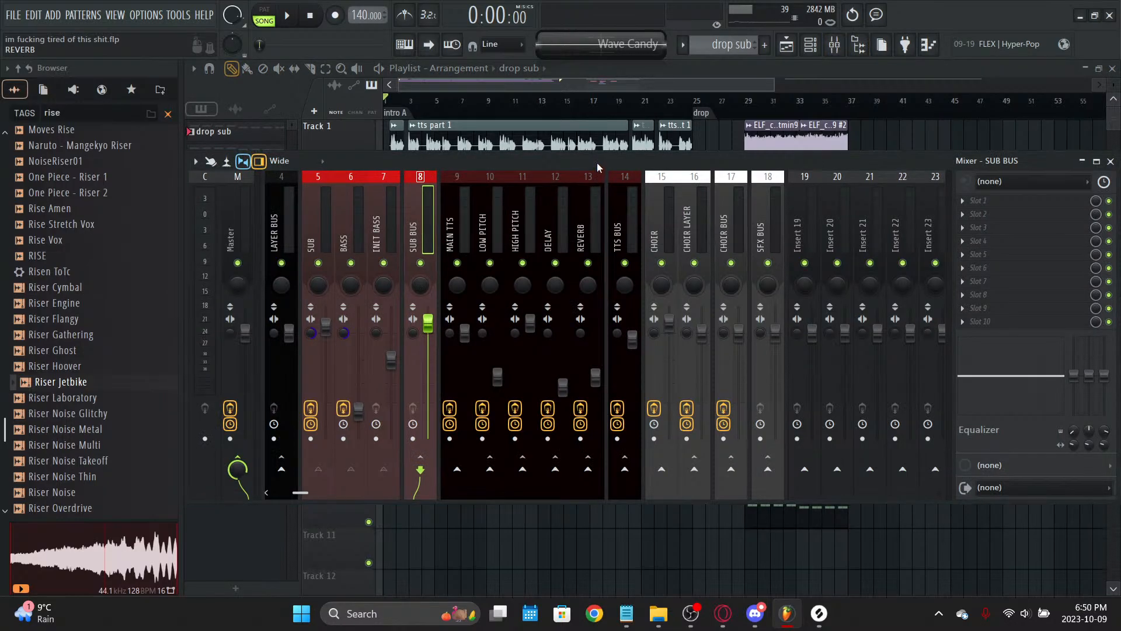
pyautogui.scroll(3, 485, 166)
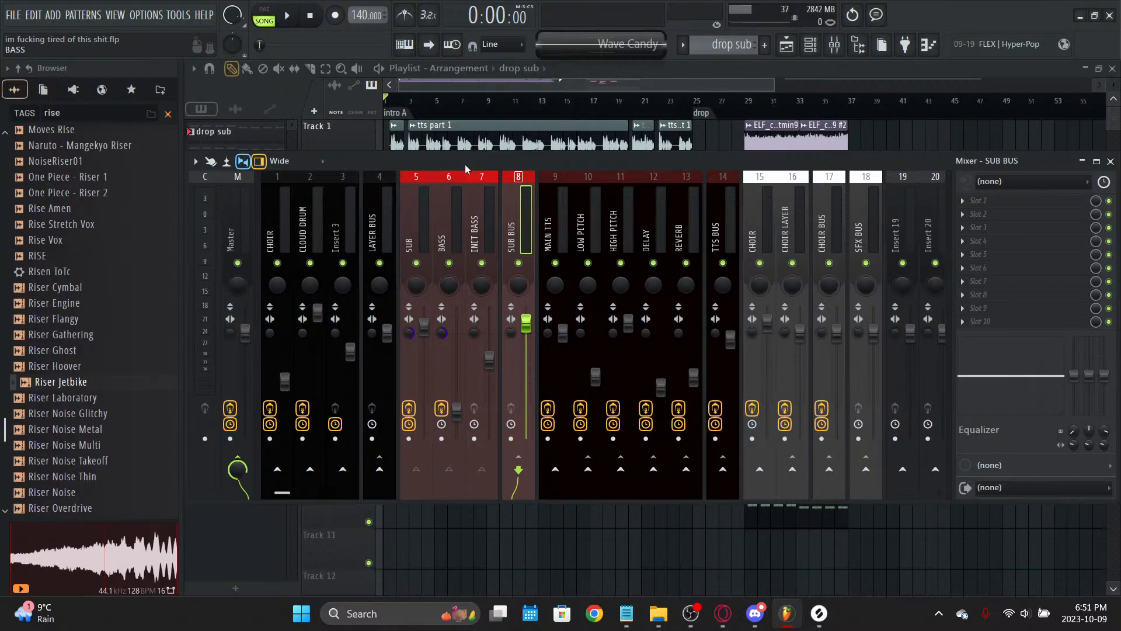
pyautogui.click(691, 613)
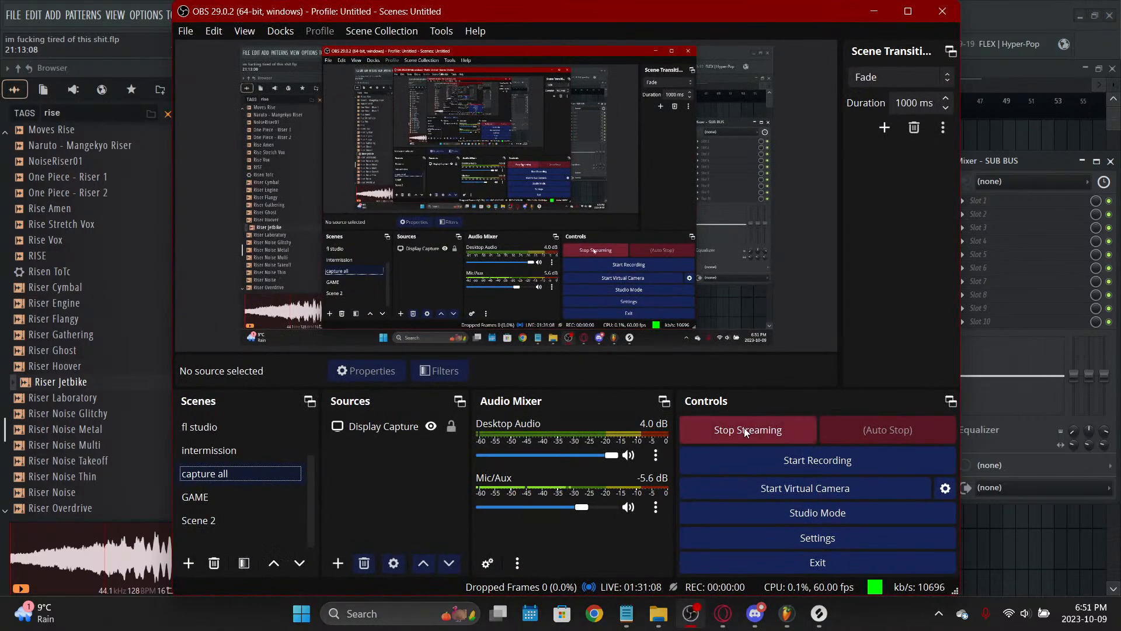